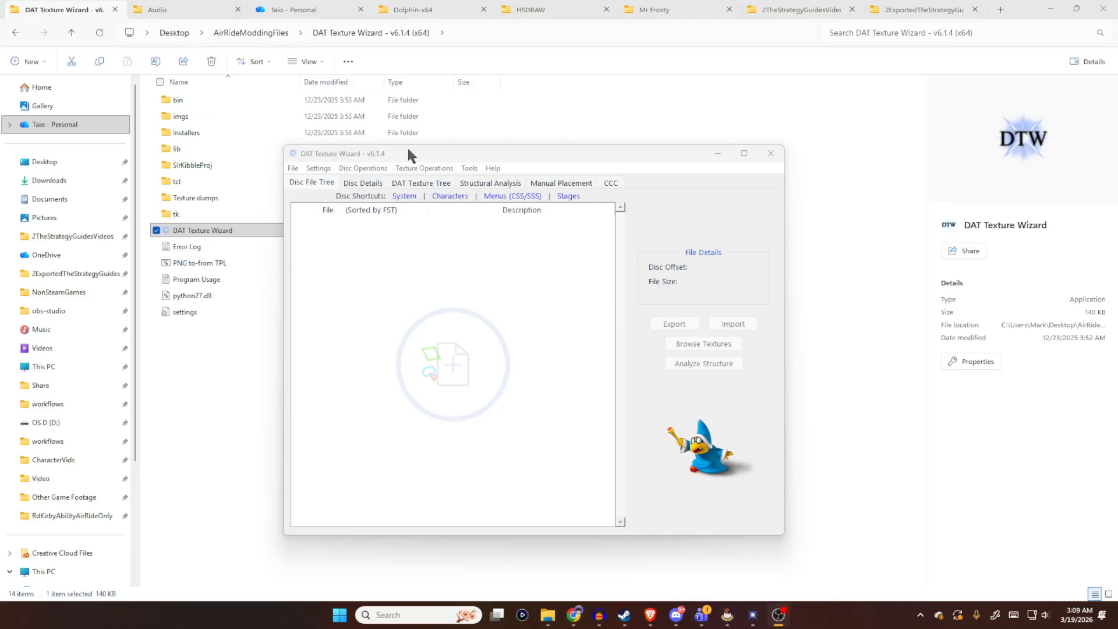
- Open the recently used disc image Kirby Air Ride (USA).iso from the SirKibbleGameFile folder
{"action": "left_click_drag", "start_coordinate": [409, 149], "coordinate": [401, 152]}
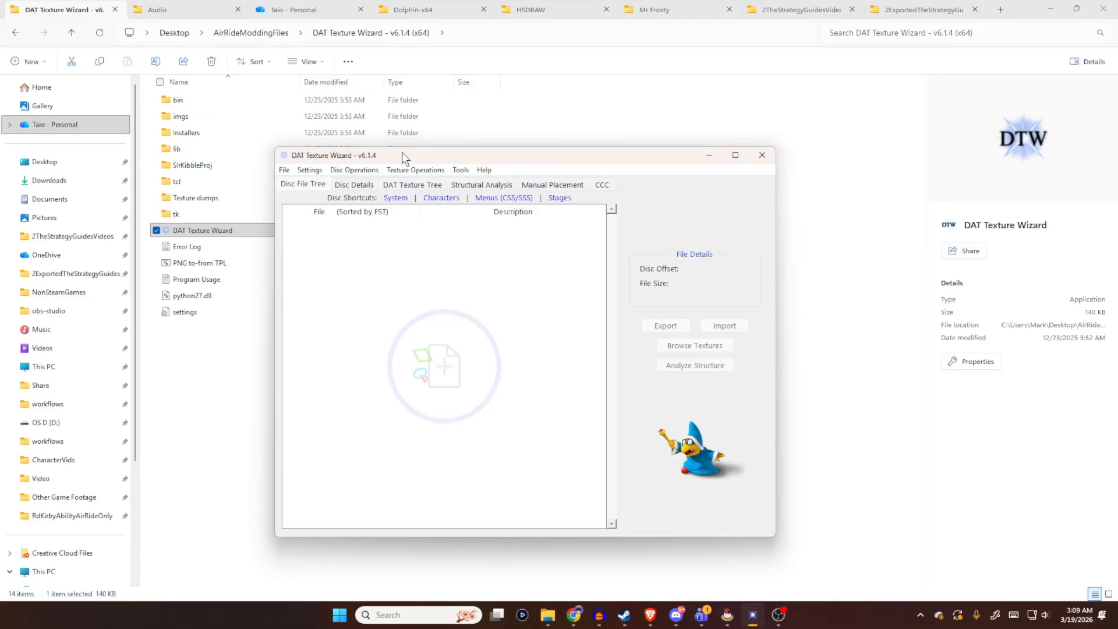
{"action": "left_click", "coordinate": [284, 170]}
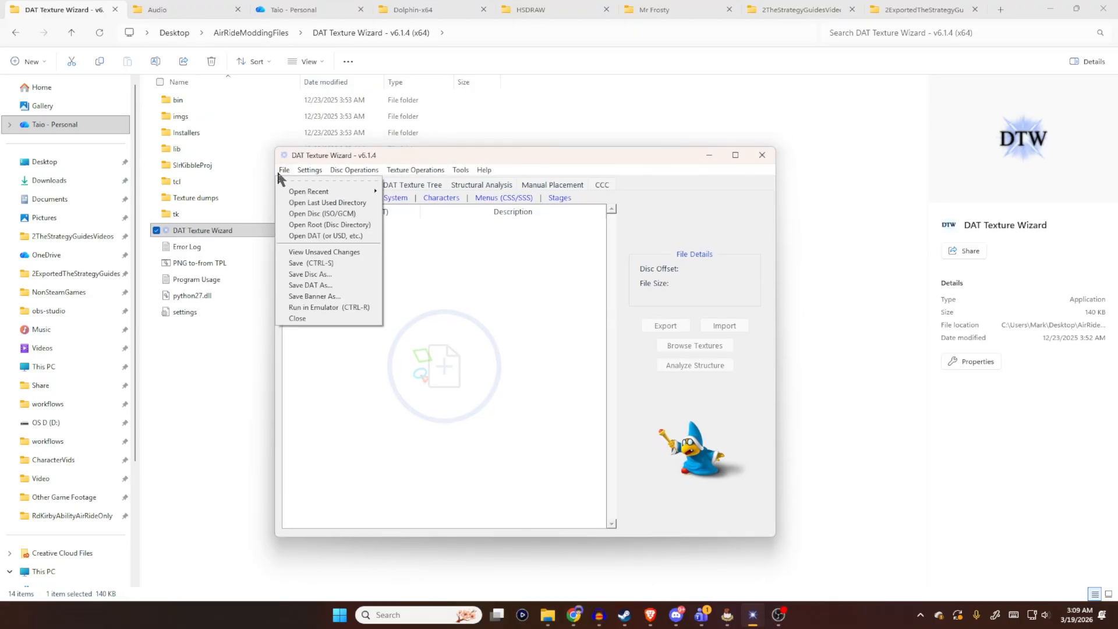
{"action": "mouse_move", "coordinate": [298, 194]}
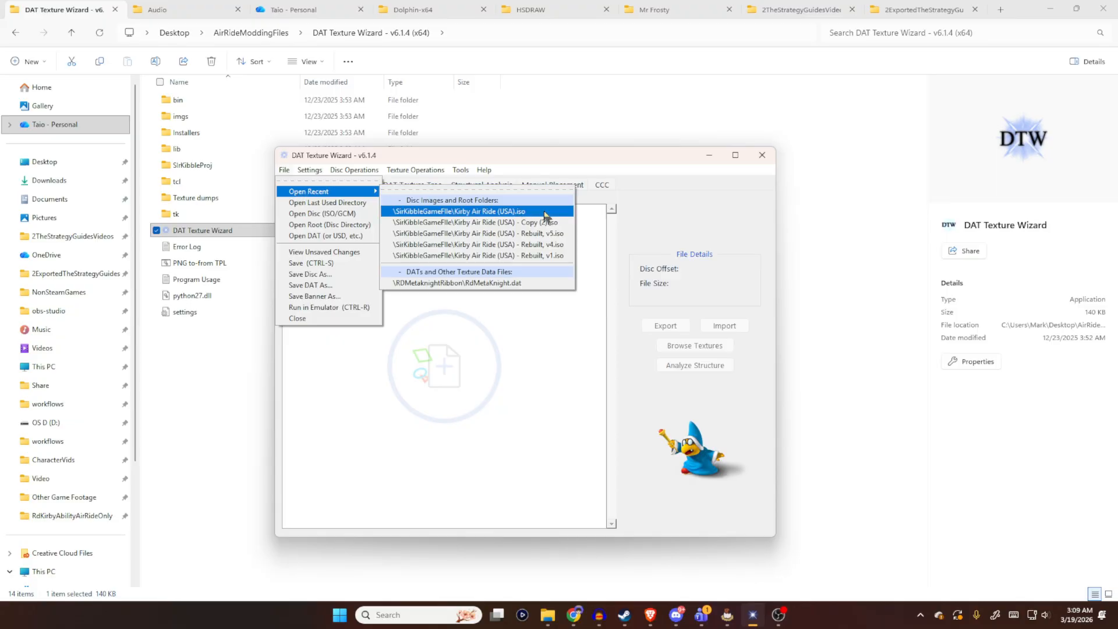
{"action": "left_click", "coordinate": [524, 211]}
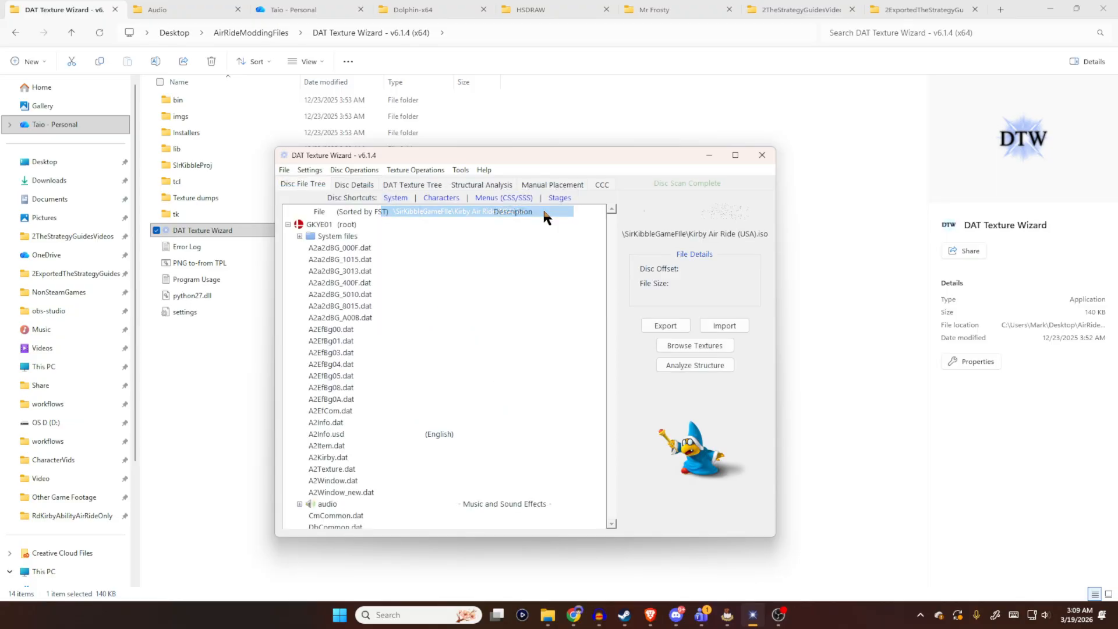
- Examine the beginning of the disc file tree, selecting A2a2dBG_000F.dat and the GKYE01 root entry
{"action": "scroll", "coordinate": [609, 227], "scroll_direction": "down", "scroll_amount": 2}
{"action": "left_click_drag", "start_coordinate": [606, 235], "coordinate": [607, 208]}
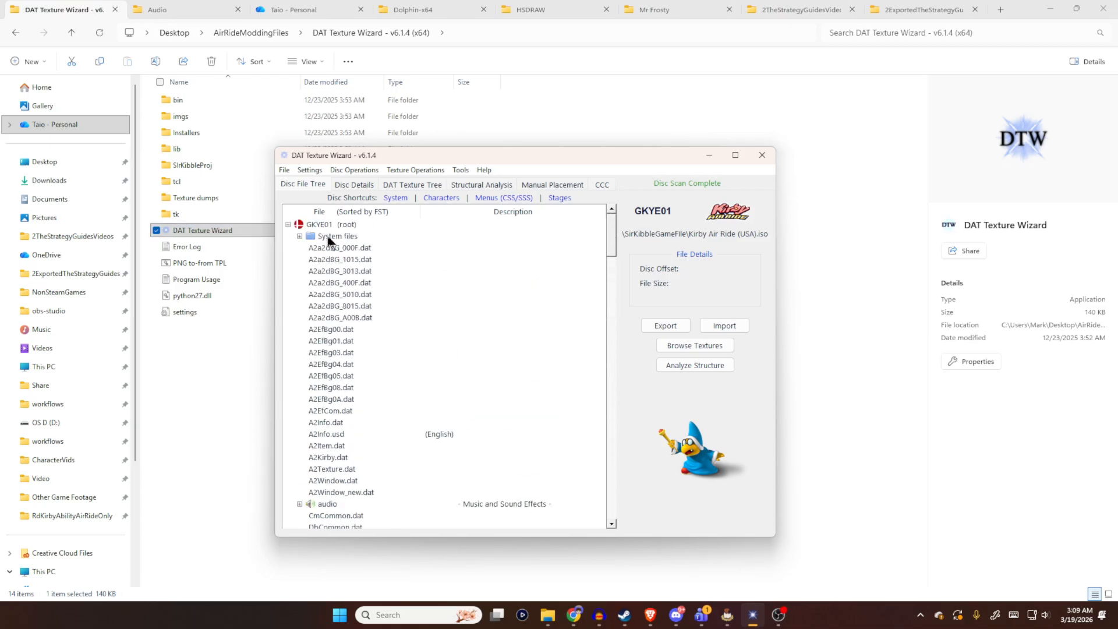
{"action": "left_click", "coordinate": [364, 250]}
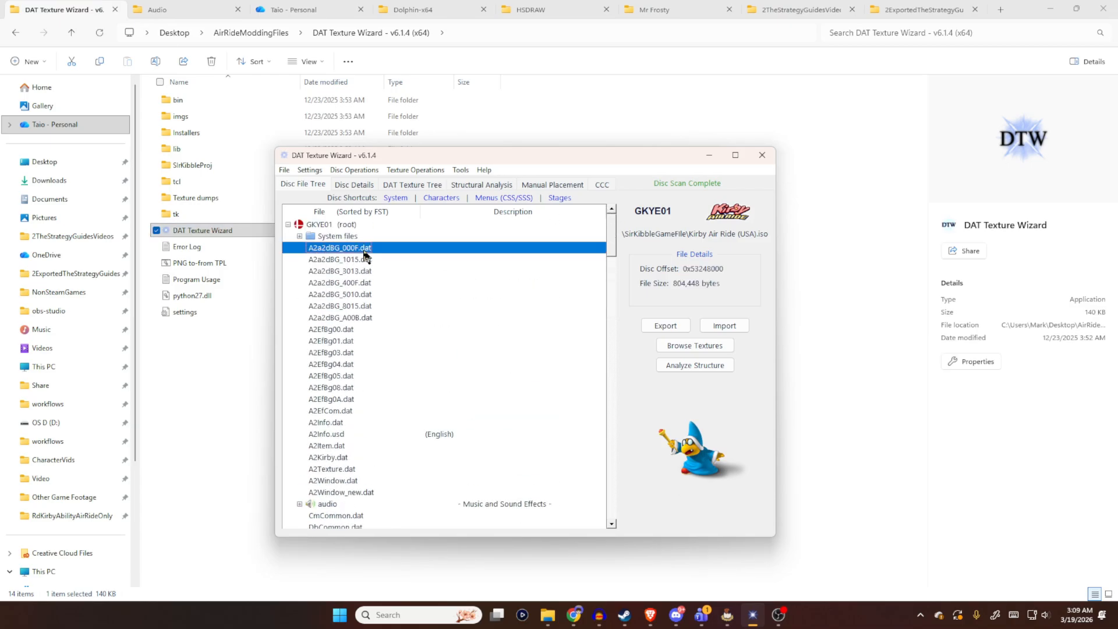
{"action": "left_click", "coordinate": [345, 225]}
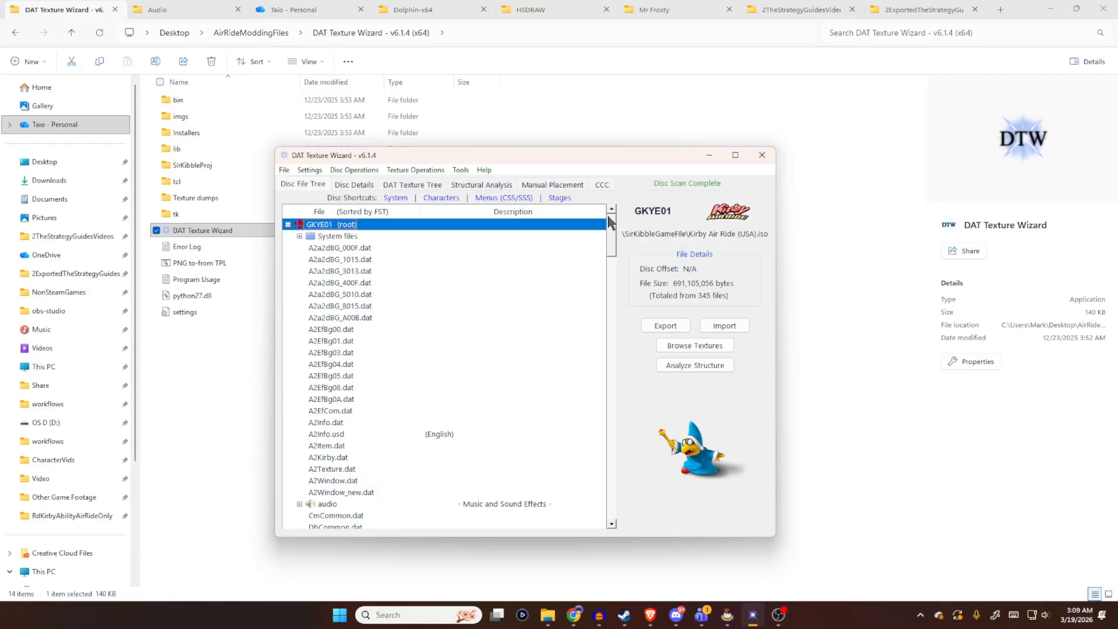
- Reopen the recent disc image Kirby Air Ride (USA).iso and select the GKYE01 root entry in its file tree
{"action": "left_click", "coordinate": [284, 170]}
{"action": "mouse_move", "coordinate": [299, 197]}
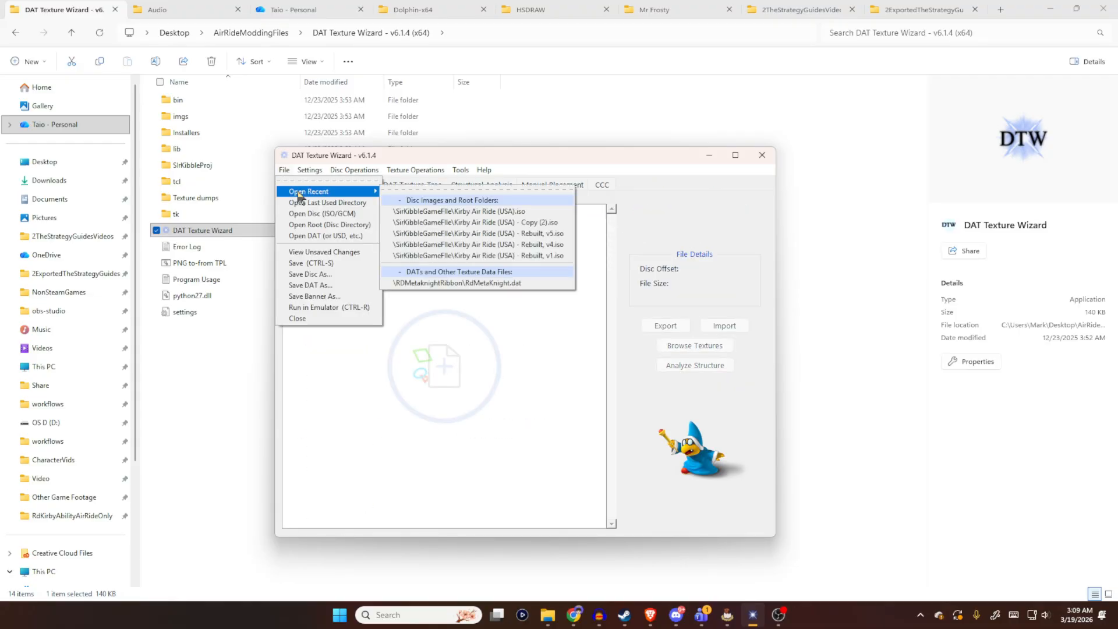
{"action": "left_click", "coordinate": [545, 213]}
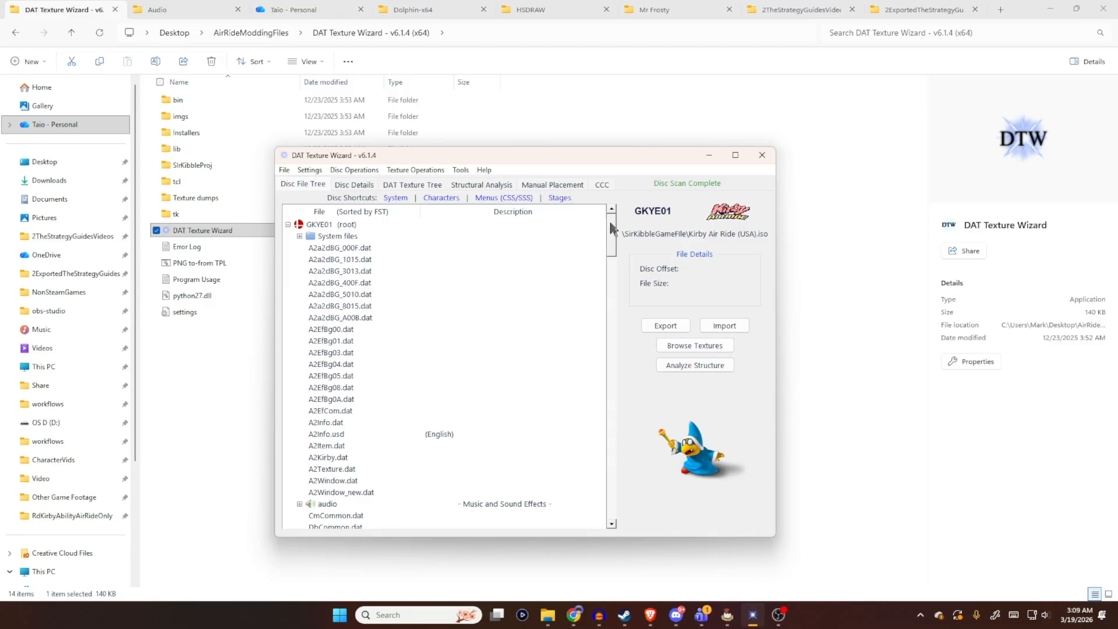
{"action": "left_click_drag", "start_coordinate": [606, 247], "coordinate": [606, 208]}
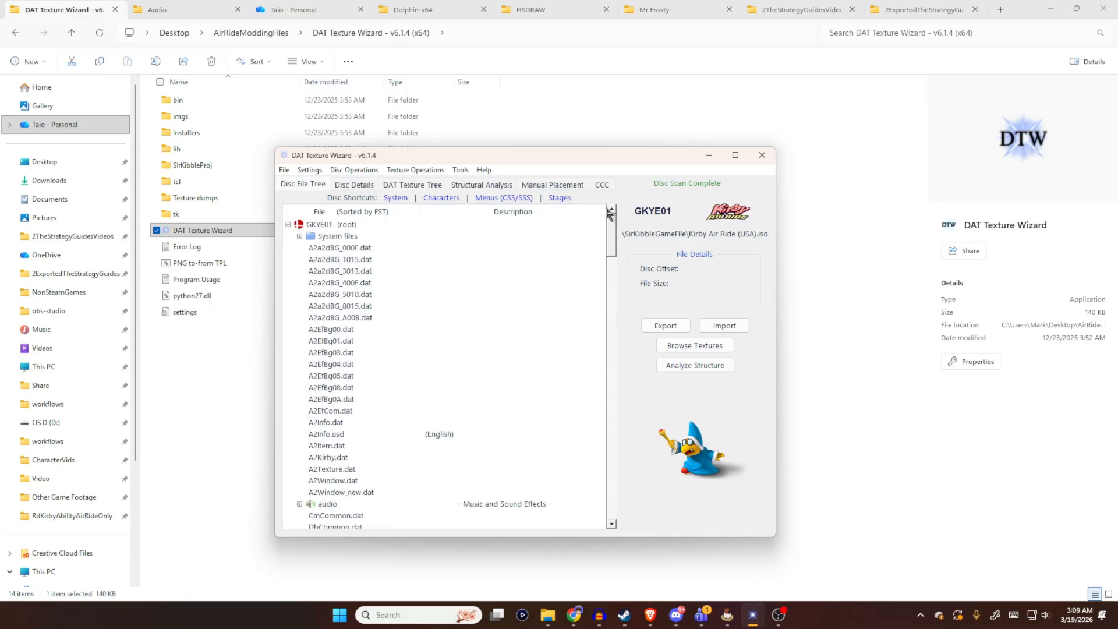
{"action": "left_click", "coordinate": [364, 251]}
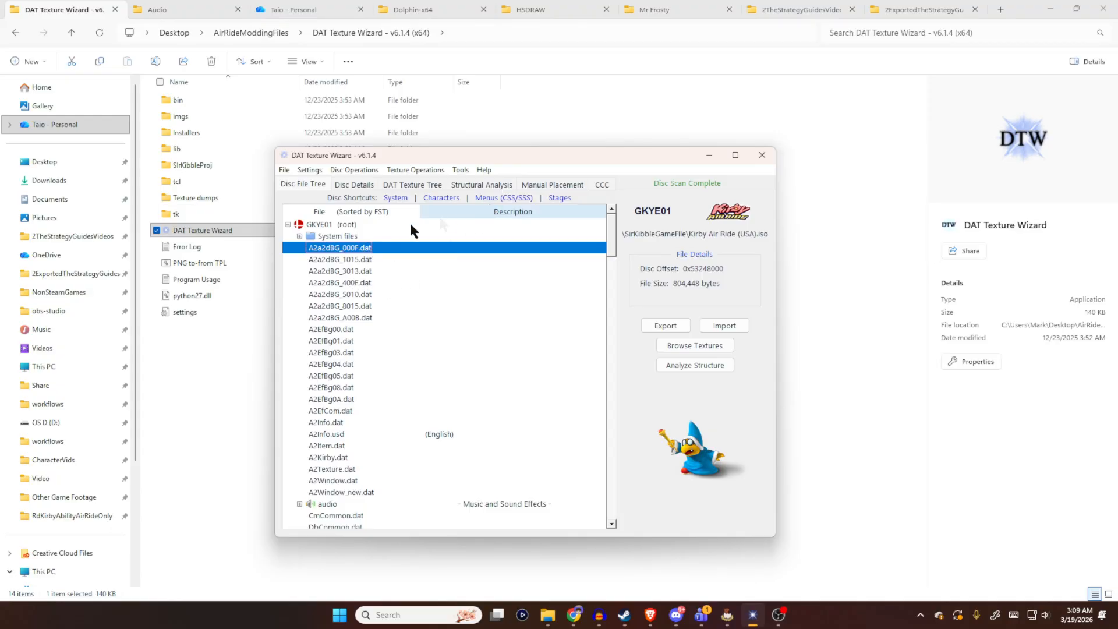
{"action": "left_click", "coordinate": [343, 226]}
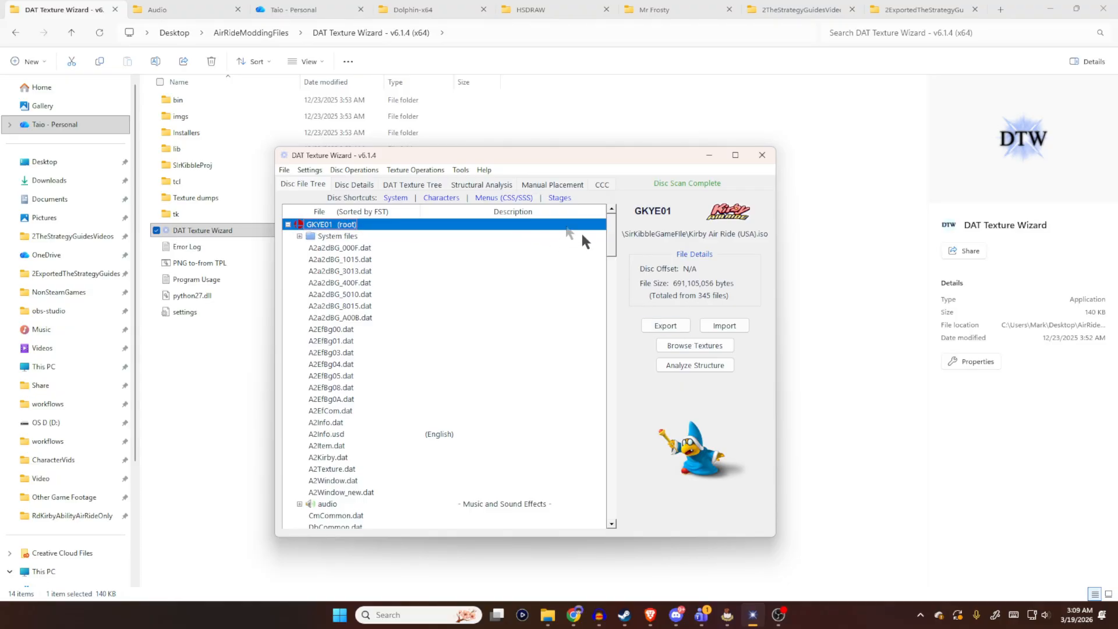
- Look through the disc's file list from the A2 files down to the Rd character files
{"action": "mouse_move", "coordinate": [611, 218]}
{"action": "left_mouse_down"}
{"action": "mouse_move", "coordinate": [620, 504]}
{"action": "mouse_move", "coordinate": [603, 224]}
{"action": "mouse_move", "coordinate": [595, 348]}
{"action": "mouse_move", "coordinate": [604, 233]}
{"action": "left_mouse_up"}
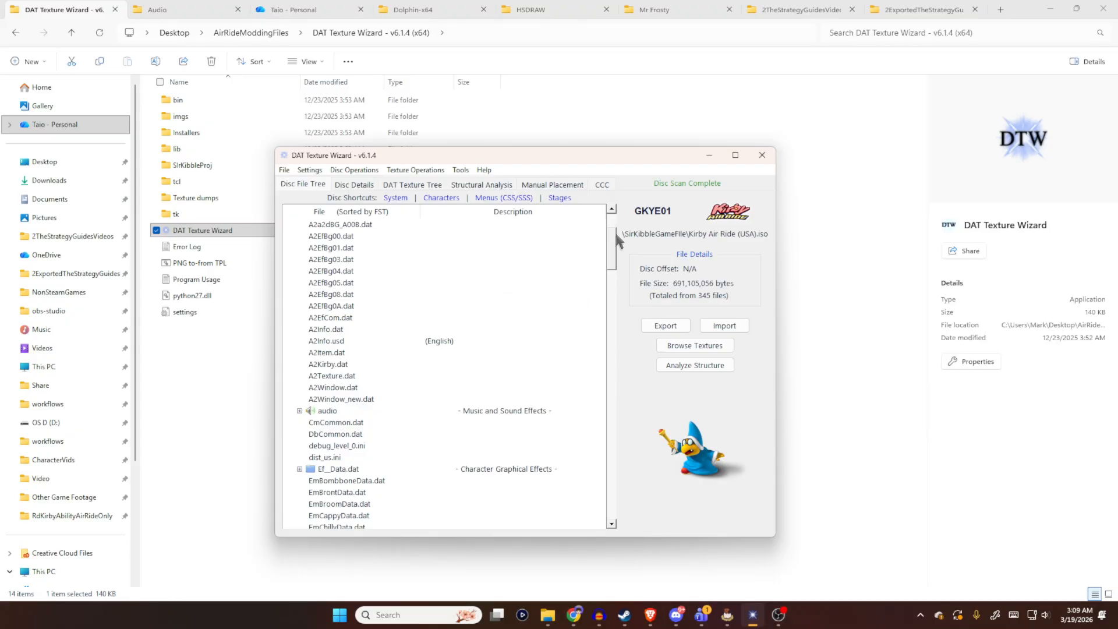
{"action": "left_click_drag", "start_coordinate": [610, 245], "coordinate": [612, 283]}
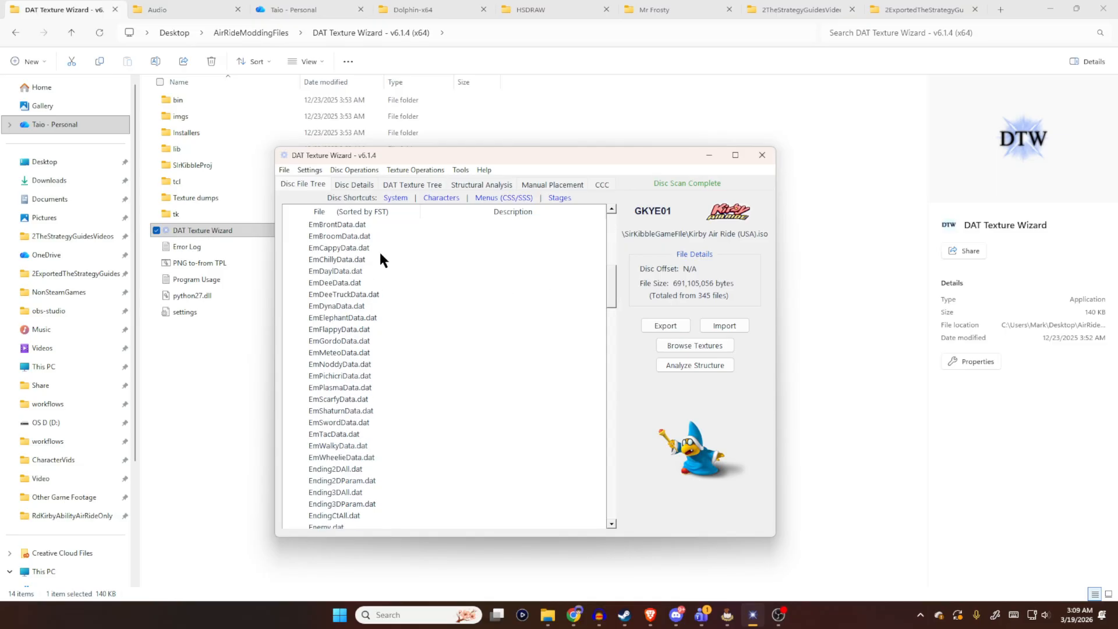
{"action": "left_click_drag", "start_coordinate": [615, 272], "coordinate": [615, 287]}
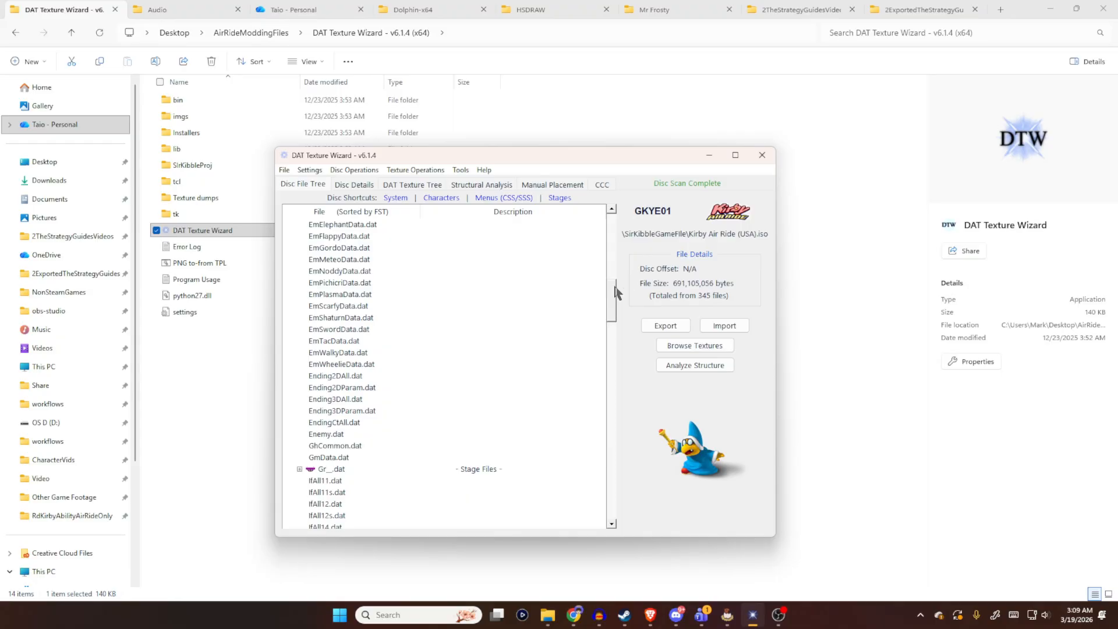
{"action": "left_click_drag", "start_coordinate": [616, 291], "coordinate": [616, 298]}
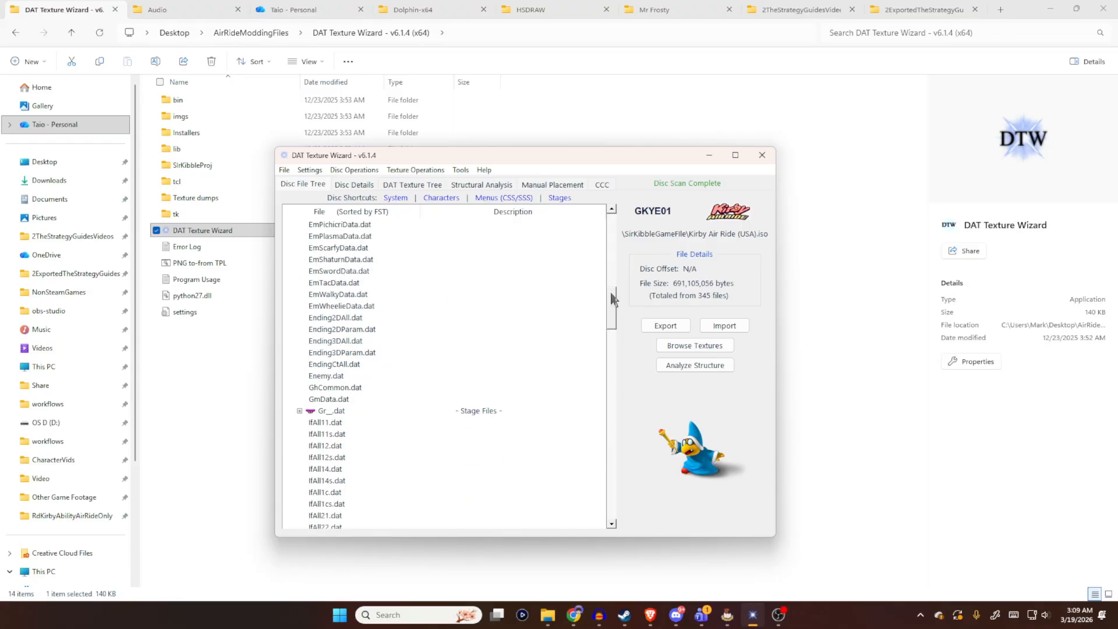
{"action": "left_click_drag", "start_coordinate": [611, 305], "coordinate": [610, 328]}
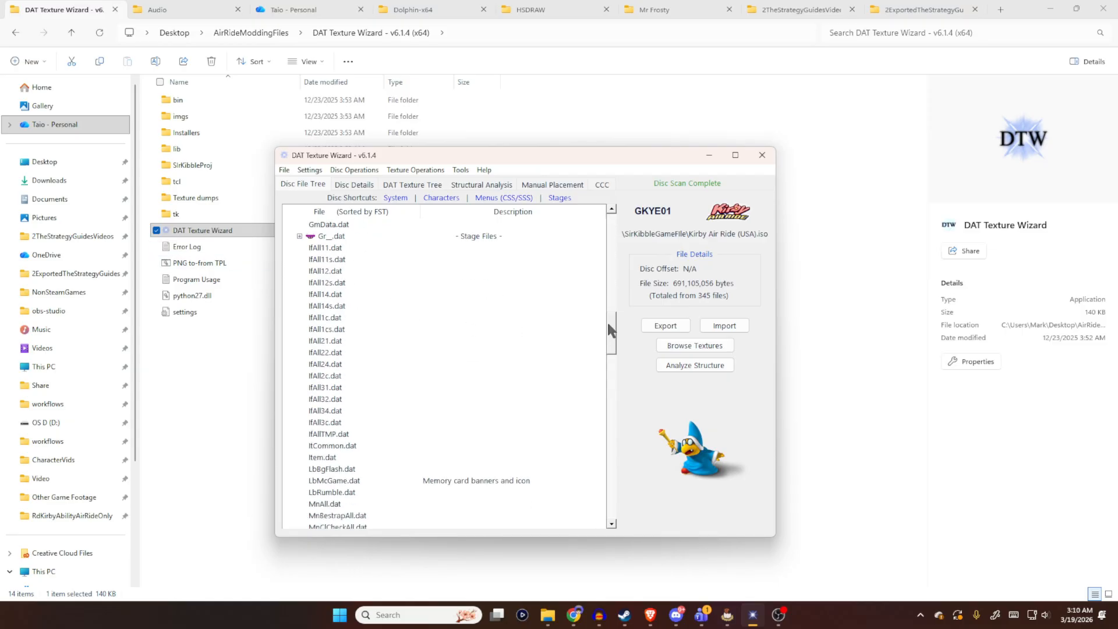
{"action": "left_click_drag", "start_coordinate": [608, 324], "coordinate": [610, 349]}
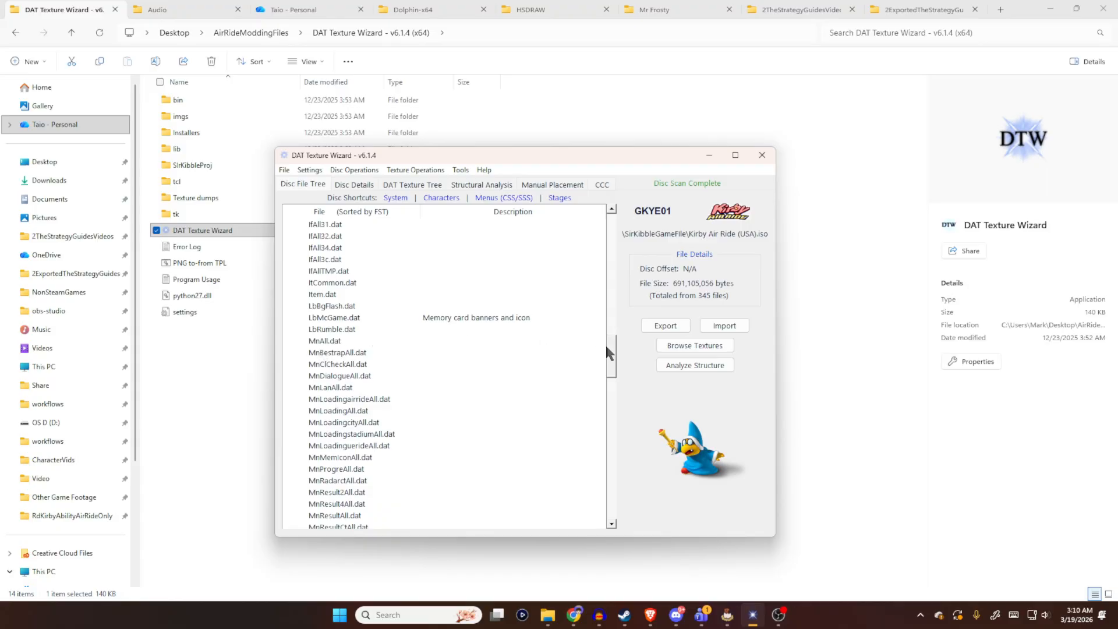
{"action": "left_click_drag", "start_coordinate": [609, 344], "coordinate": [601, 412]}
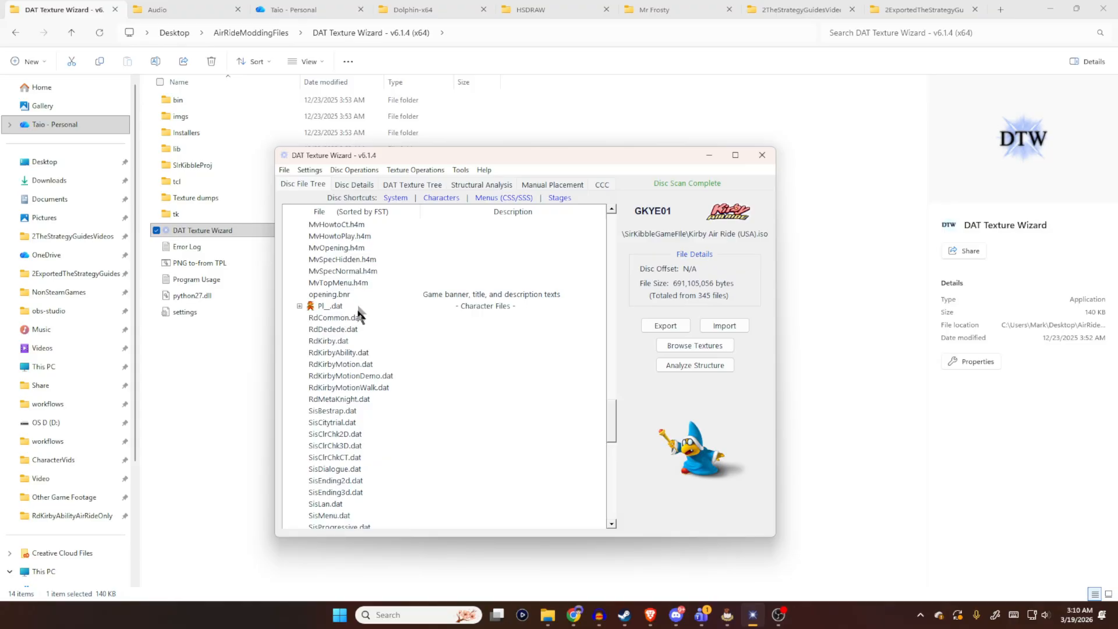
- Check the file details of the rider files RdDedede.dat, RdKirby.dat and RdKirbyAbility.dat
{"action": "left_click", "coordinate": [343, 329]}
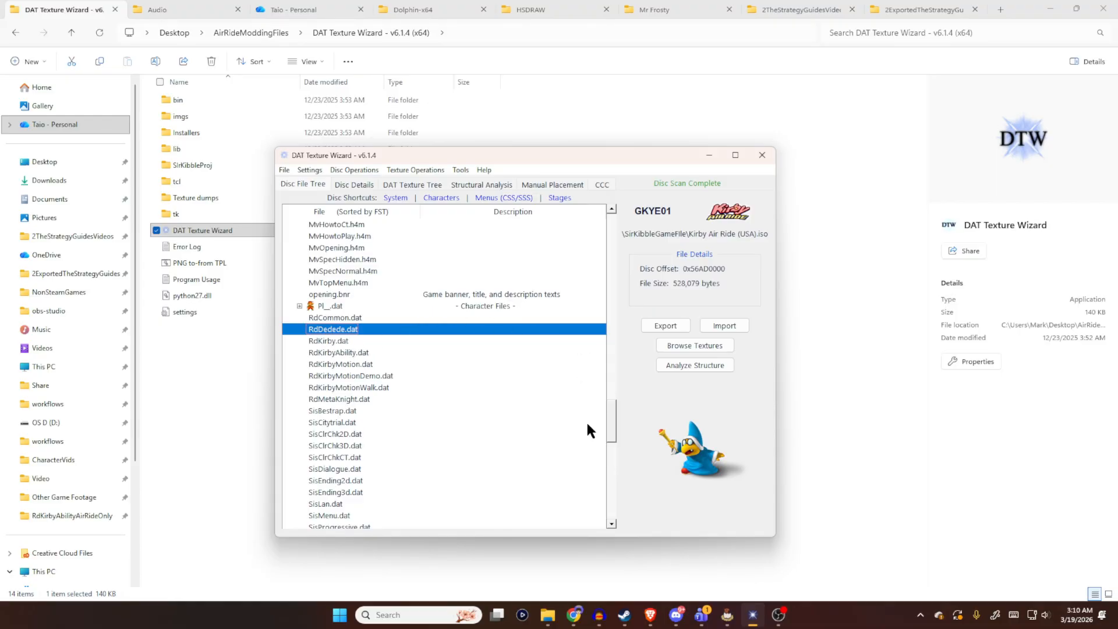
{"action": "left_click_drag", "start_coordinate": [609, 412], "coordinate": [613, 420]}
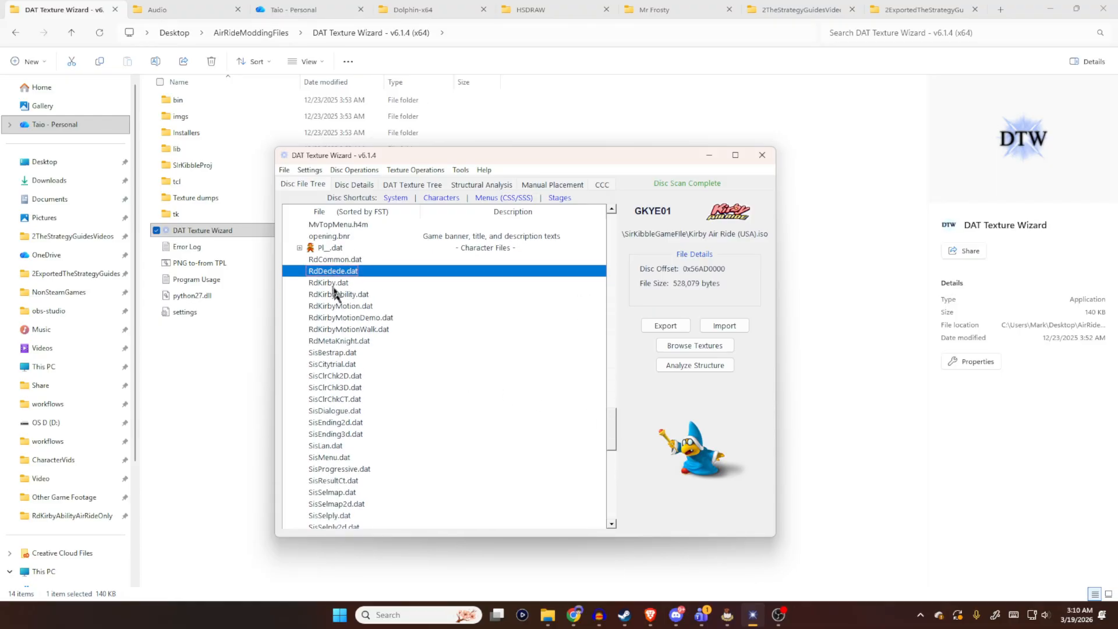
{"action": "left_click", "coordinate": [328, 283]}
{"action": "left_click", "coordinate": [355, 293]}
{"action": "left_click", "coordinate": [373, 286]}
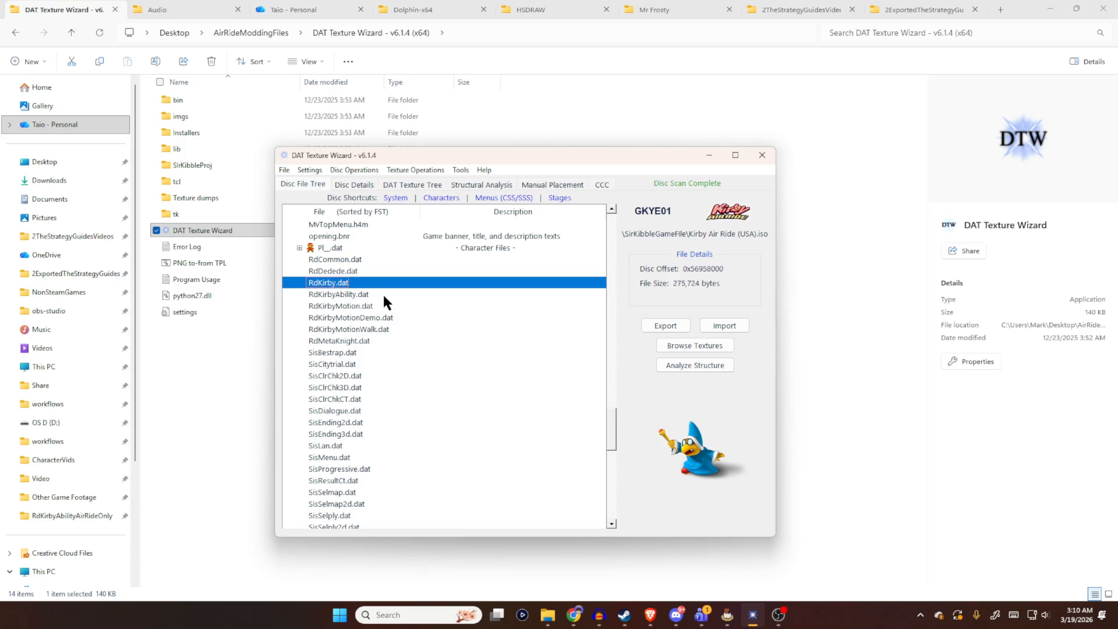
{"action": "left_click", "coordinate": [384, 295]}
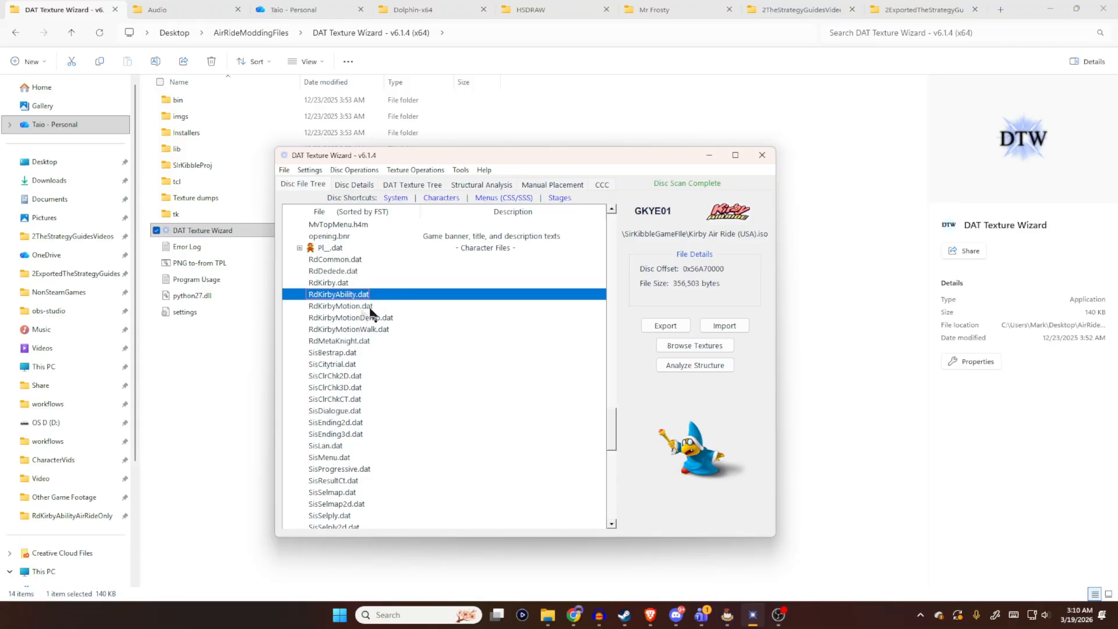
- Look through the Sis files from SisCitytrial.dat onward and select VcCommon.dat at the start of the vehicle files
{"action": "left_click", "coordinate": [378, 365]}
{"action": "scroll", "coordinate": [528, 367], "scroll_direction": "down", "scroll_amount": 1}
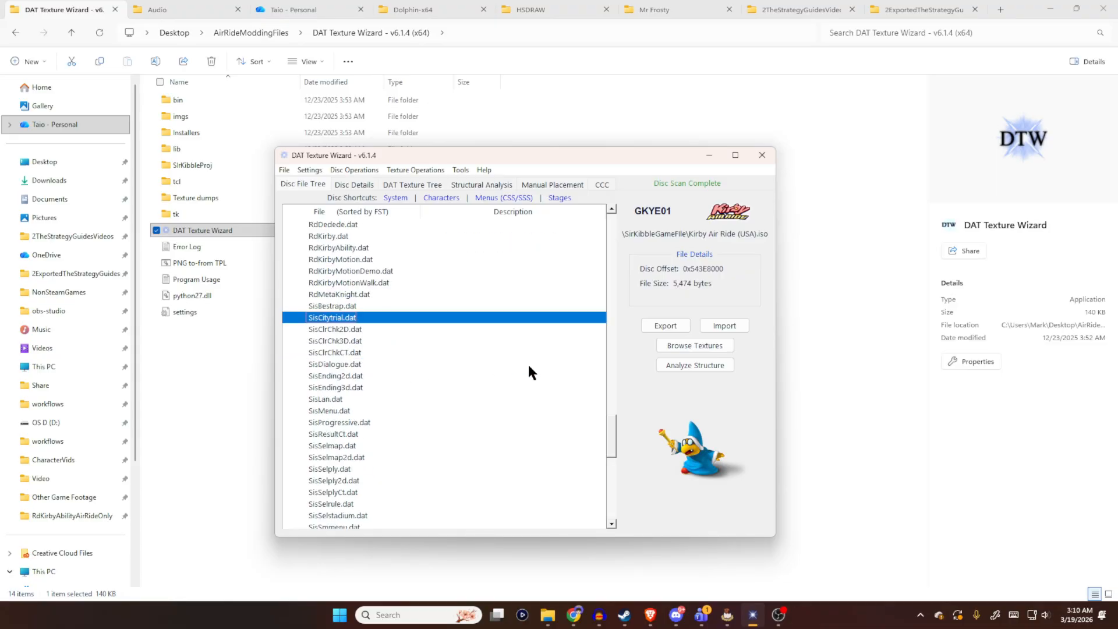
{"action": "scroll", "coordinate": [420, 388], "scroll_direction": "down", "scroll_amount": 1}
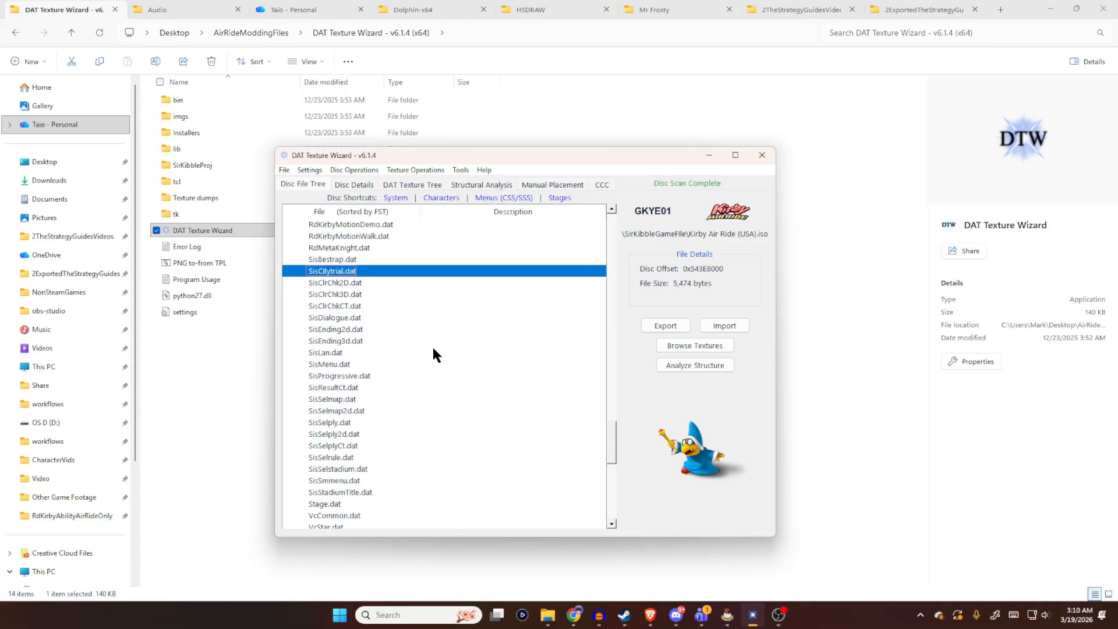
{"action": "scroll", "coordinate": [431, 350], "scroll_direction": "down", "scroll_amount": 1}
{"action": "scroll", "coordinate": [432, 352], "scroll_direction": "down", "scroll_amount": 3}
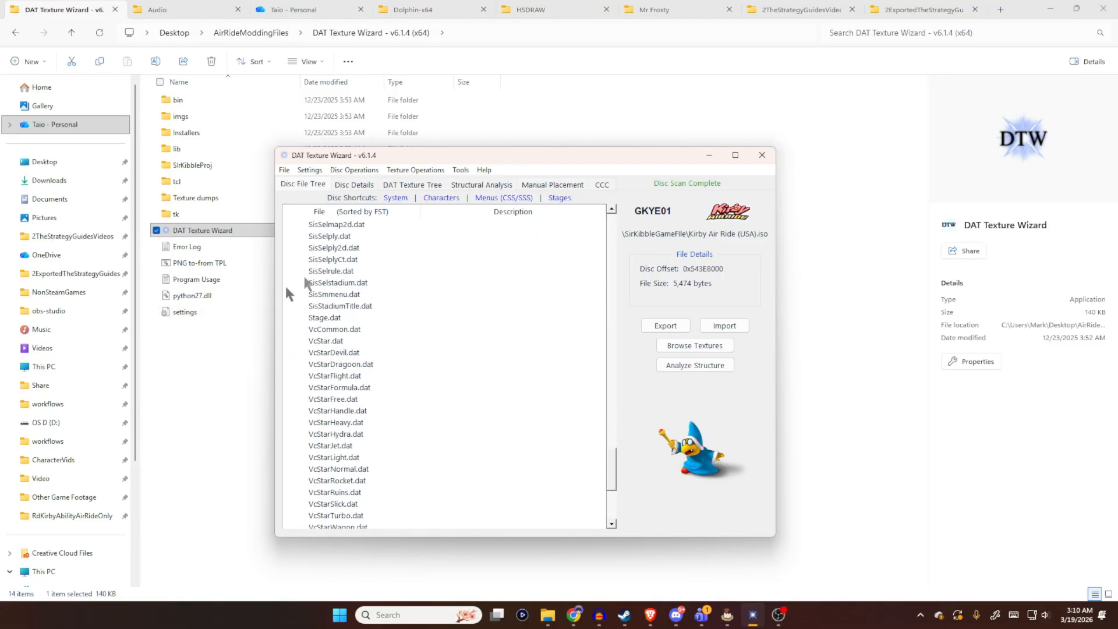
{"action": "left_click", "coordinate": [329, 260]}
{"action": "left_click", "coordinate": [327, 331]}
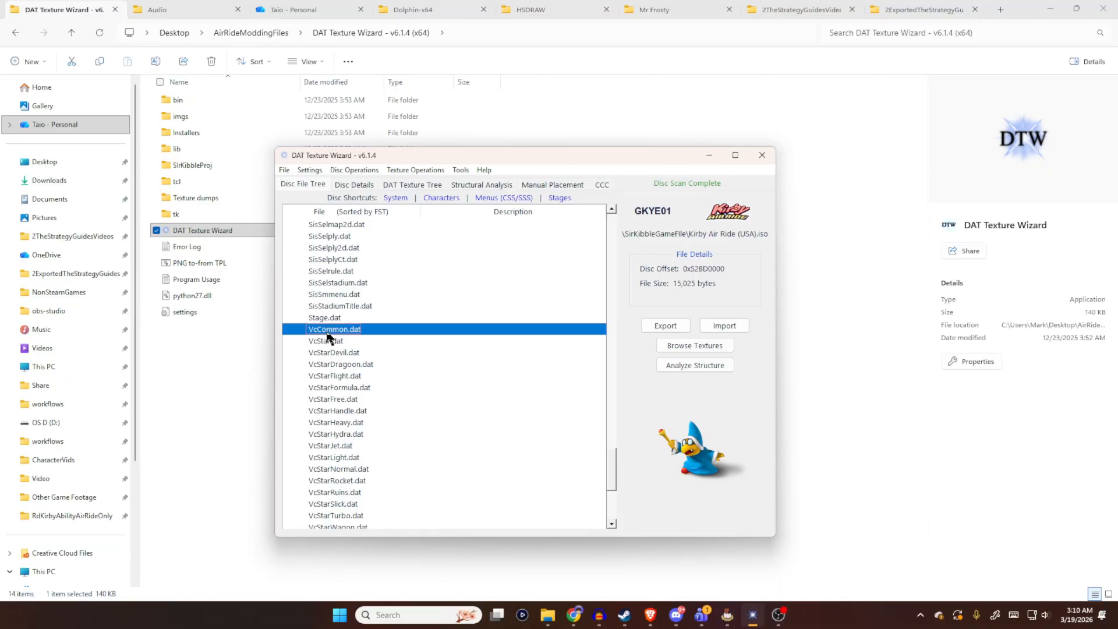
- Check the details of the VcStar vehicle files, including VcStarNormal.dat, VcStarRocket.dat and VcStarSlick.dat
{"action": "scroll", "coordinate": [438, 375], "scroll_direction": "down", "scroll_amount": 1}
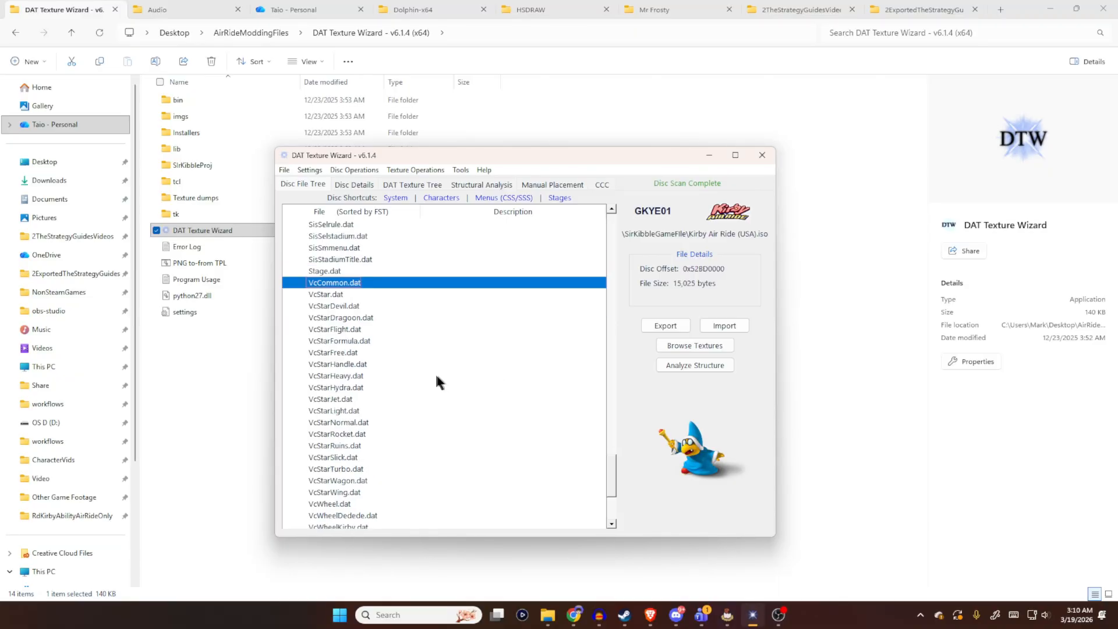
{"action": "left_click", "coordinate": [372, 411]}
{"action": "left_click", "coordinate": [381, 423]}
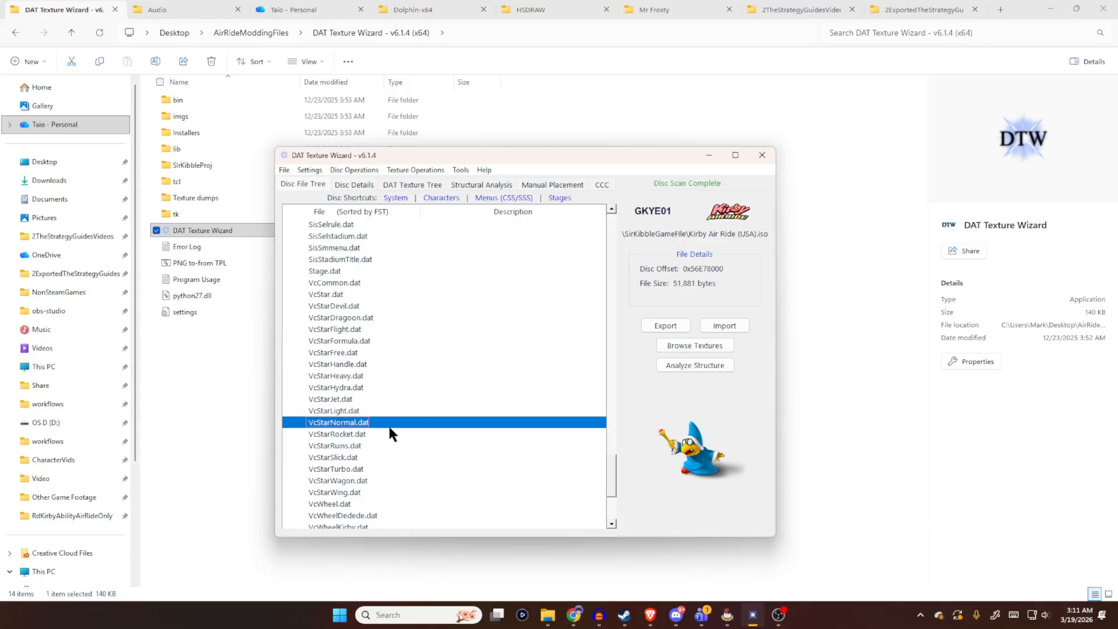
{"action": "left_click", "coordinate": [364, 434]}
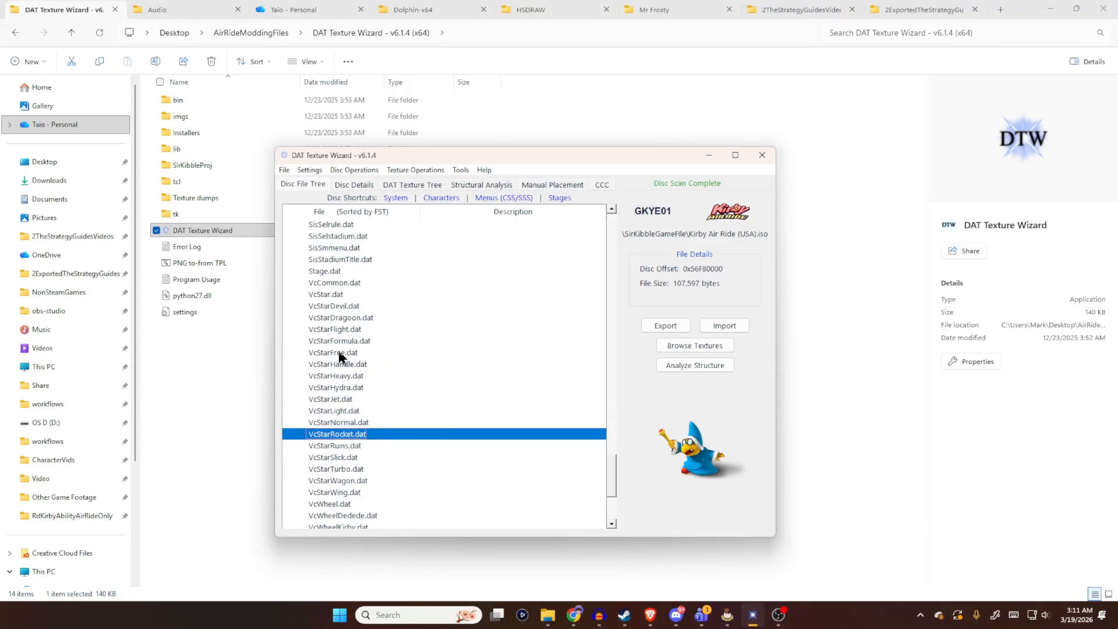
{"action": "left_click", "coordinate": [343, 333]}
{"action": "left_click", "coordinate": [371, 365]}
{"action": "scroll", "coordinate": [400, 383], "scroll_direction": "down", "scroll_amount": 2}
{"action": "scroll", "coordinate": [326, 326], "scroll_direction": "down", "scroll_amount": 2}
{"action": "left_click", "coordinate": [317, 271]}
{"action": "left_click", "coordinate": [361, 306]}
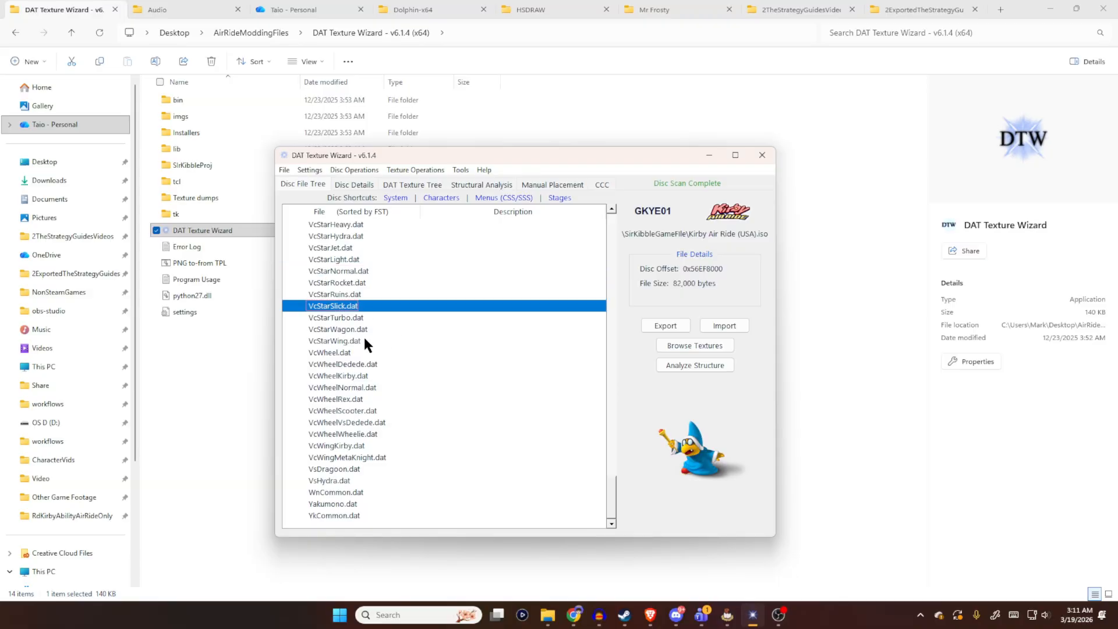
- Check the details of the wheel vehicle files, including VcWheelKirby.dat, VcWheelVsDedede.dat and VcWheelWheelie.dat
{"action": "left_click", "coordinate": [347, 376]}
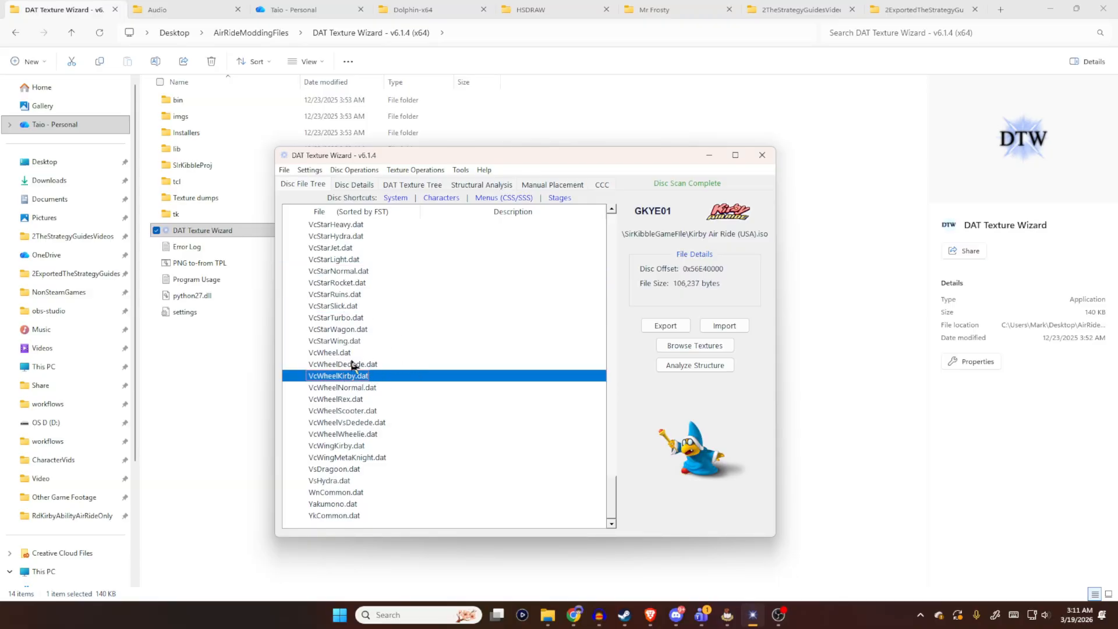
{"action": "left_click", "coordinate": [391, 408]}
{"action": "left_click", "coordinate": [371, 432]}
{"action": "left_click", "coordinate": [396, 424]}
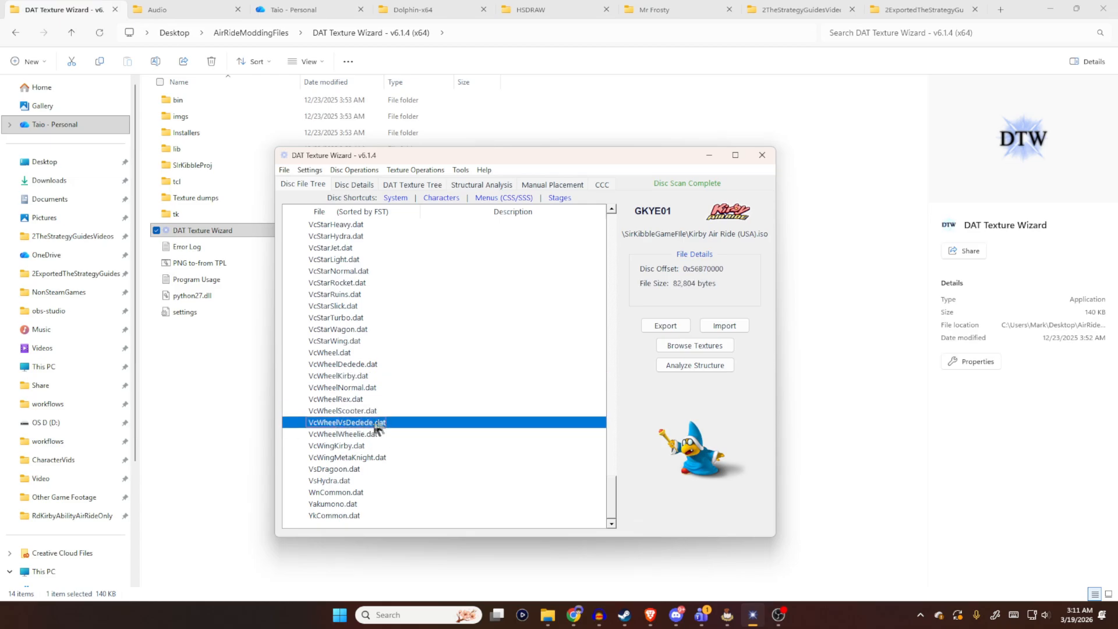
{"action": "left_click", "coordinate": [385, 434]}
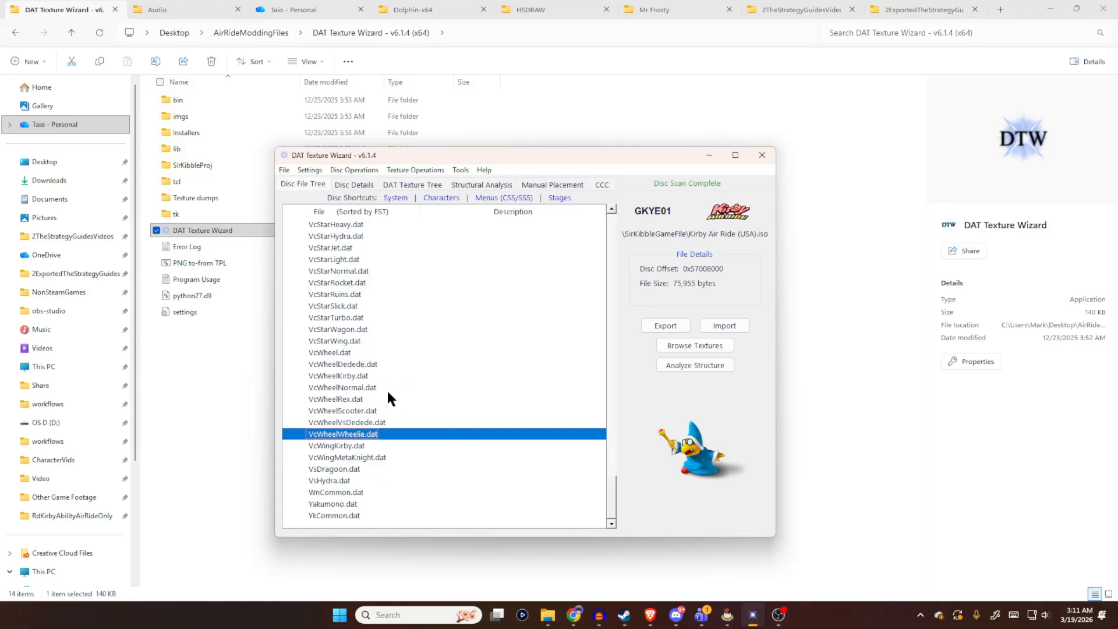
- Check the last files in the list, including VcWingMetaKnight.dat and VsDragoon.dat, and return to the stage files section
{"action": "left_click", "coordinate": [365, 457]}
{"action": "left_click", "coordinate": [361, 477]}
{"action": "left_click", "coordinate": [362, 496]}
{"action": "left_click", "coordinate": [408, 469]}
{"action": "left_click_drag", "start_coordinate": [615, 501], "coordinate": [614, 368]}
{"action": "left_click_drag", "start_coordinate": [616, 407], "coordinate": [613, 314]}
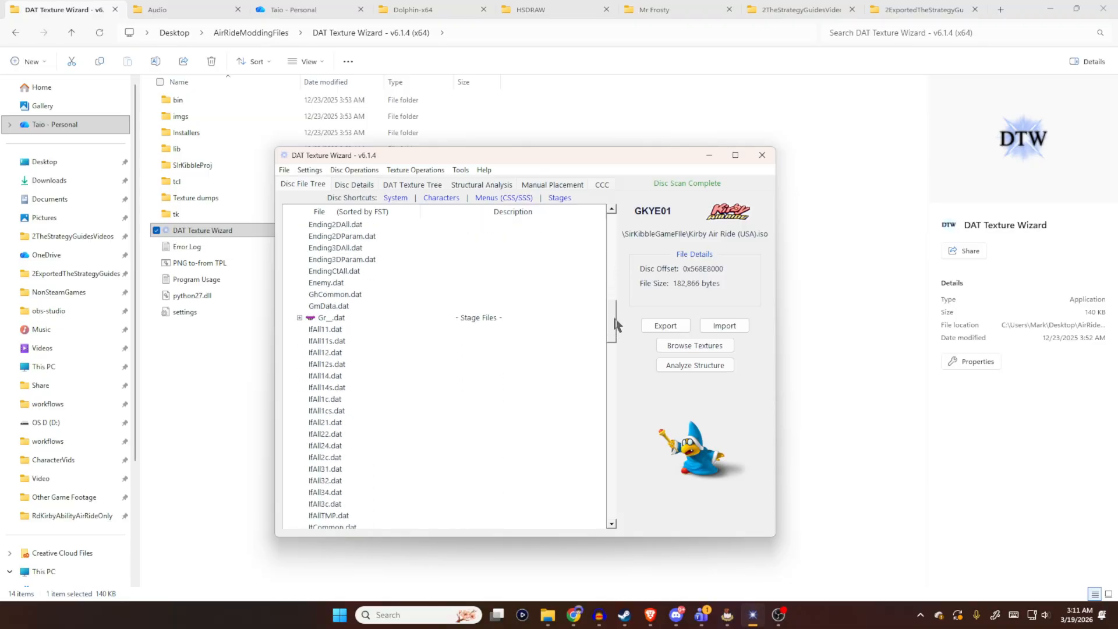
- Expand the Gr__.dat stage files group, look through its stage and model files, and collapse the group again
{"action": "left_click", "coordinate": [300, 317]}
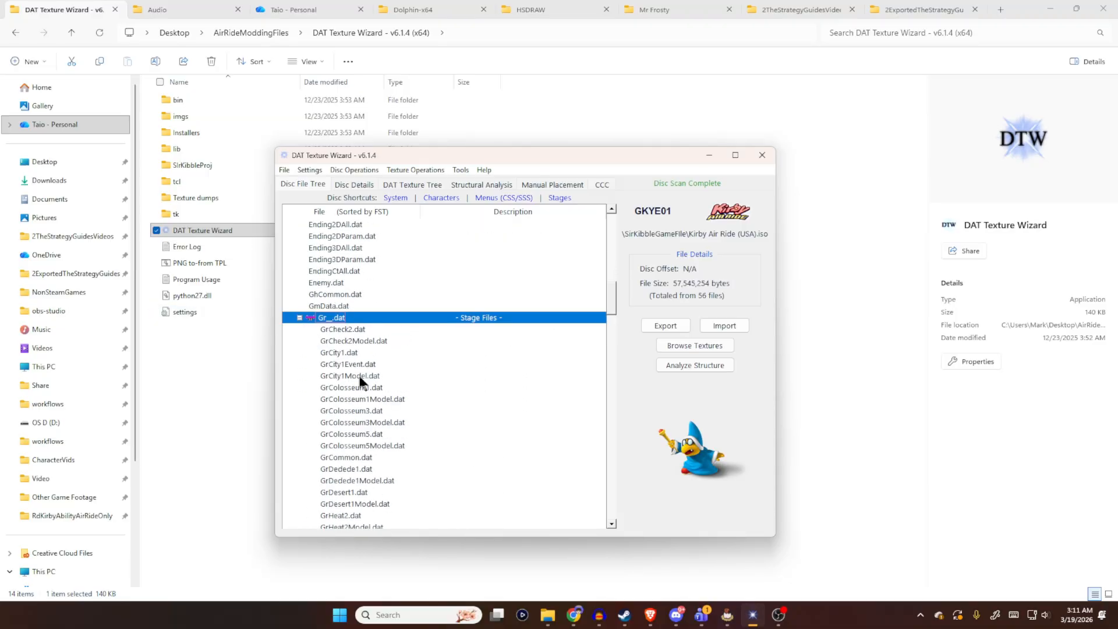
{"action": "scroll", "coordinate": [359, 382], "scroll_direction": "down", "scroll_amount": 4}
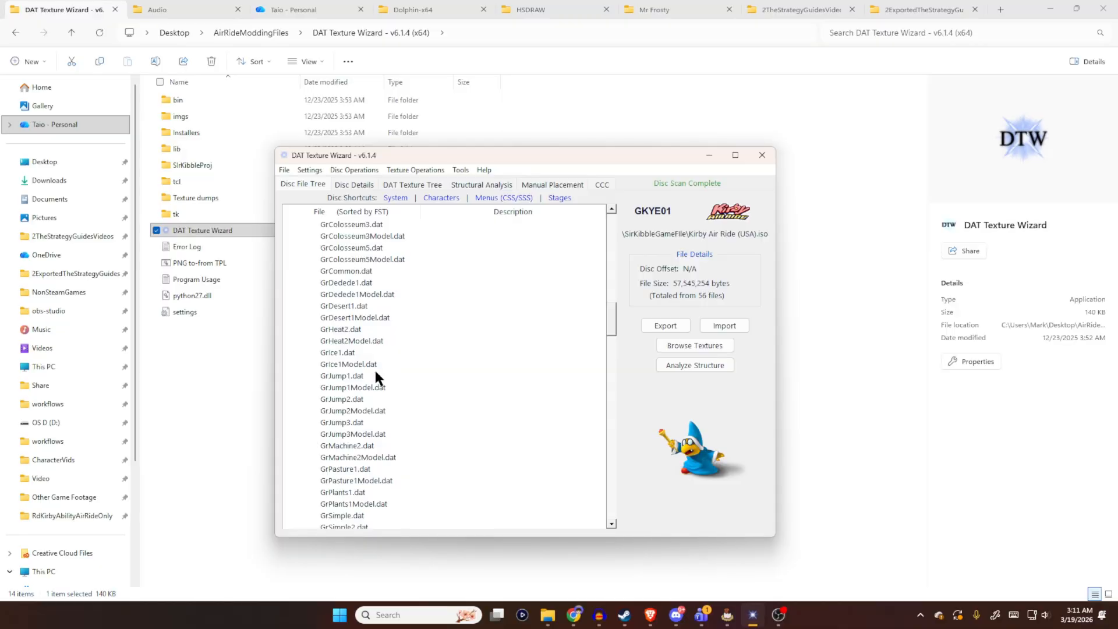
{"action": "scroll", "coordinate": [379, 355], "scroll_direction": "down", "scroll_amount": 6}
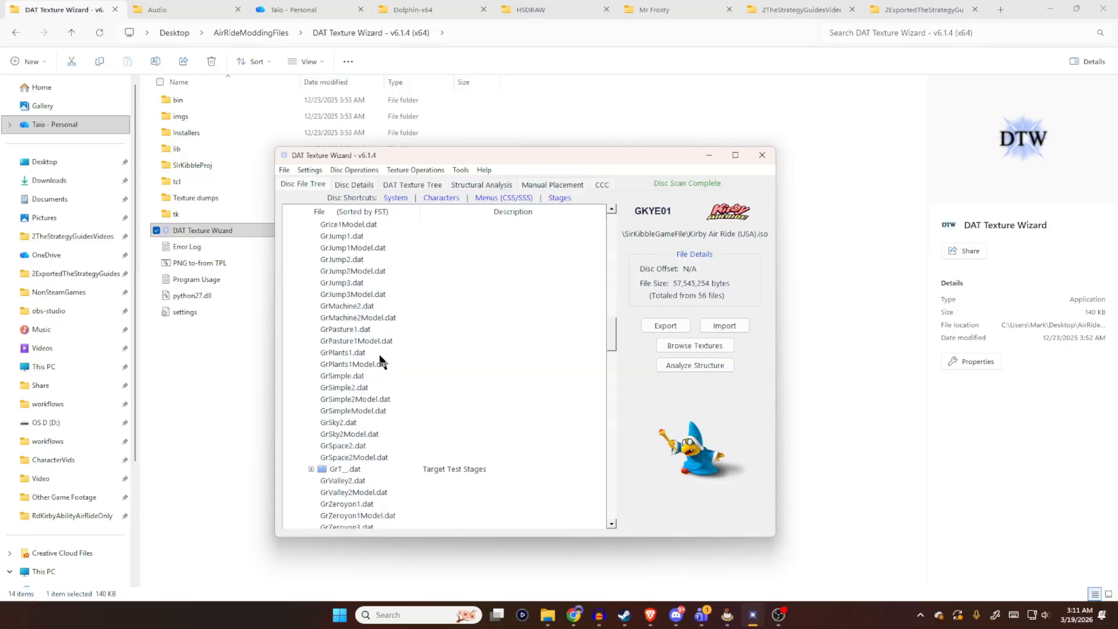
{"action": "scroll", "coordinate": [338, 296], "scroll_direction": "up", "scroll_amount": 10}
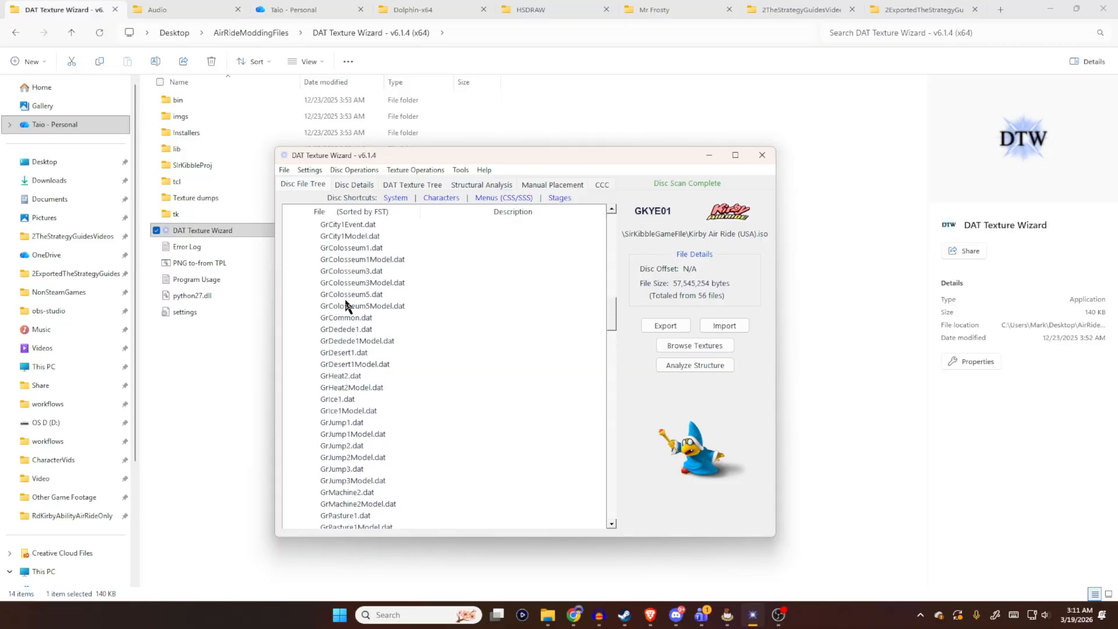
{"action": "left_click", "coordinate": [299, 318]}
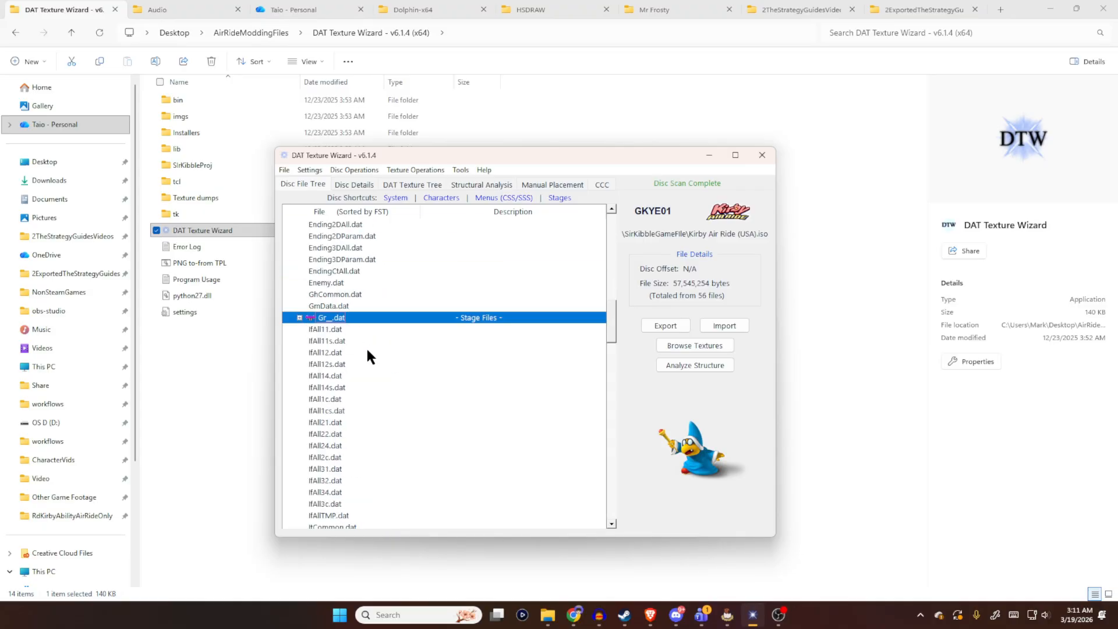
- Check the details of RdKirby.dat in the disc file tree and minimize the DAT Texture Wizard window
{"action": "scroll", "coordinate": [385, 323], "scroll_direction": "up", "scroll_amount": 8}
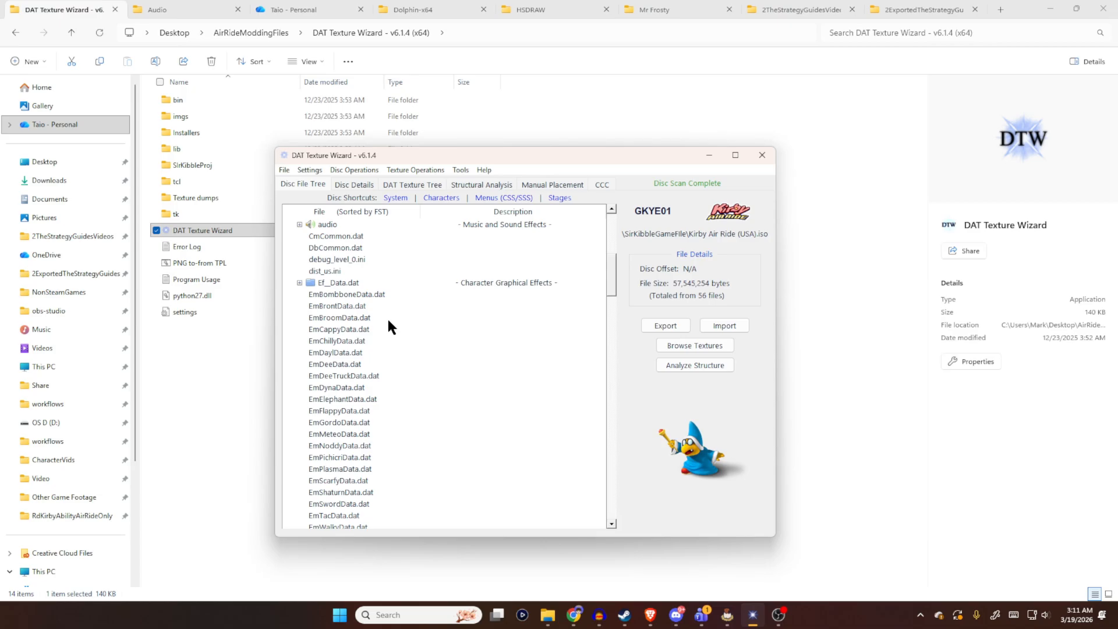
{"action": "left_click_drag", "start_coordinate": [608, 272], "coordinate": [607, 408]}
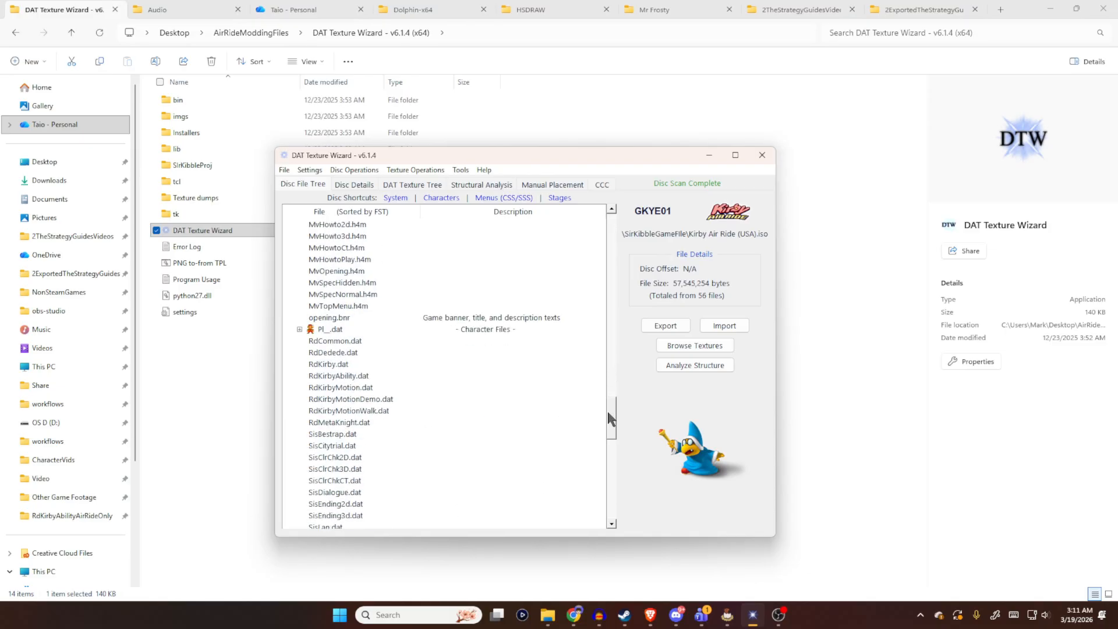
{"action": "left_click", "coordinate": [337, 364]}
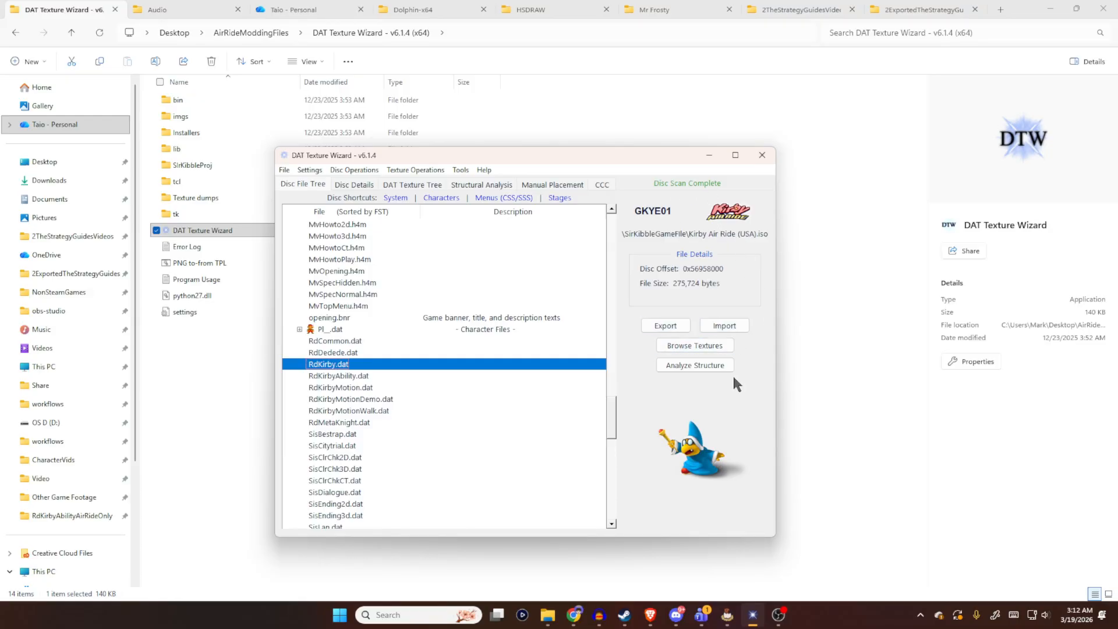
{"action": "left_click_drag", "start_coordinate": [679, 155], "coordinate": [721, 152]}
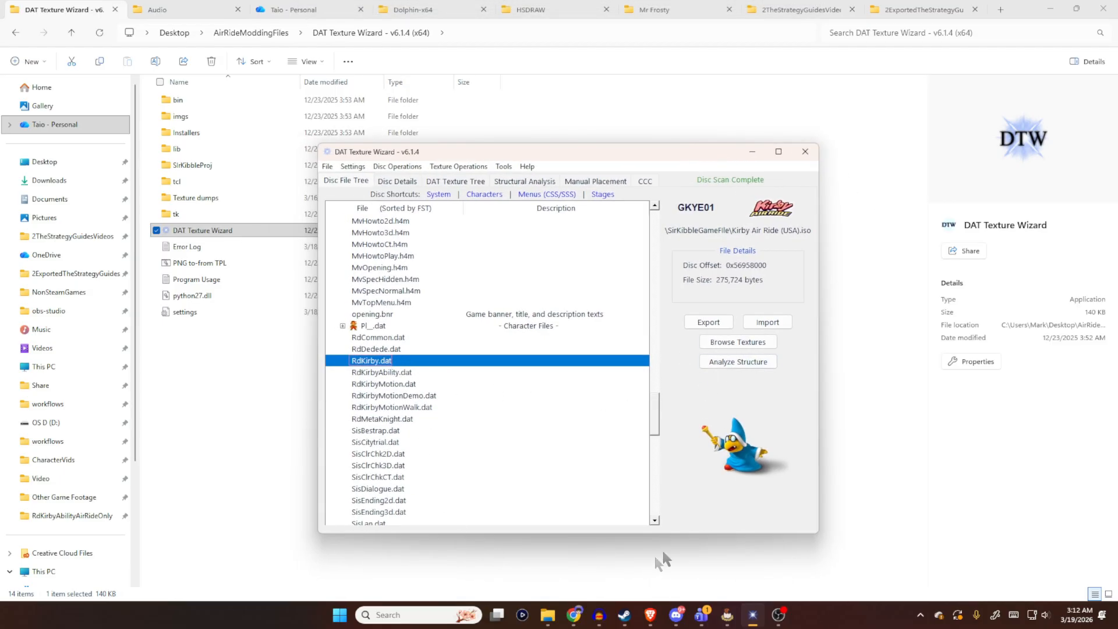
{"action": "left_click", "coordinate": [753, 154]}
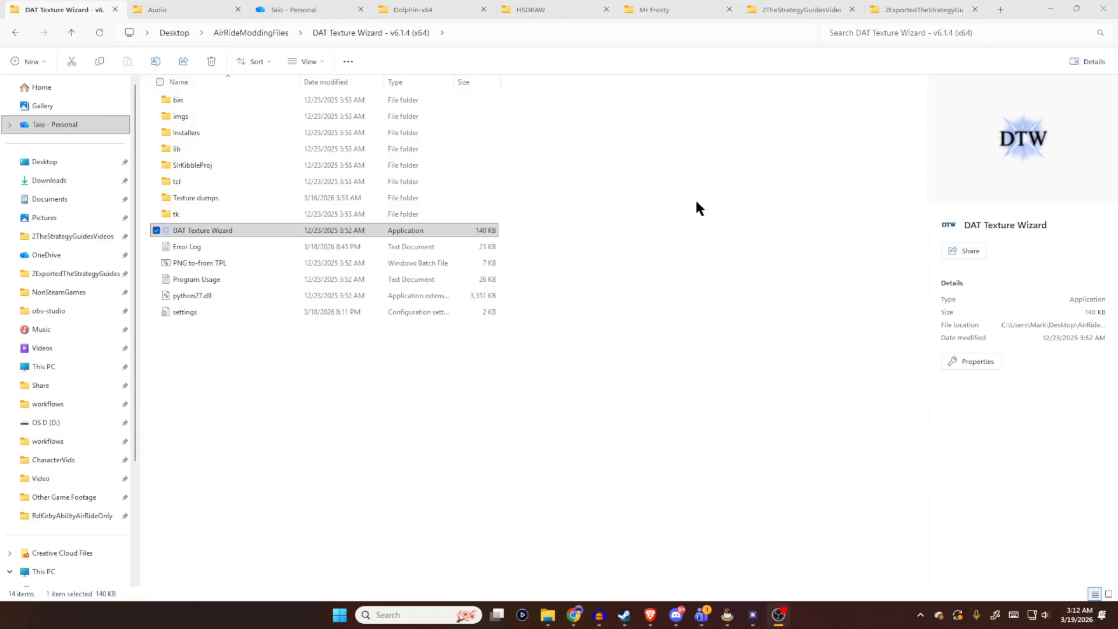
- Switch to HSDraw and open the RdKirby DAT file from AirRideModdingFiles, Sir Kibble Proj, Model Export
{"action": "mouse_move", "coordinate": [728, 622]}
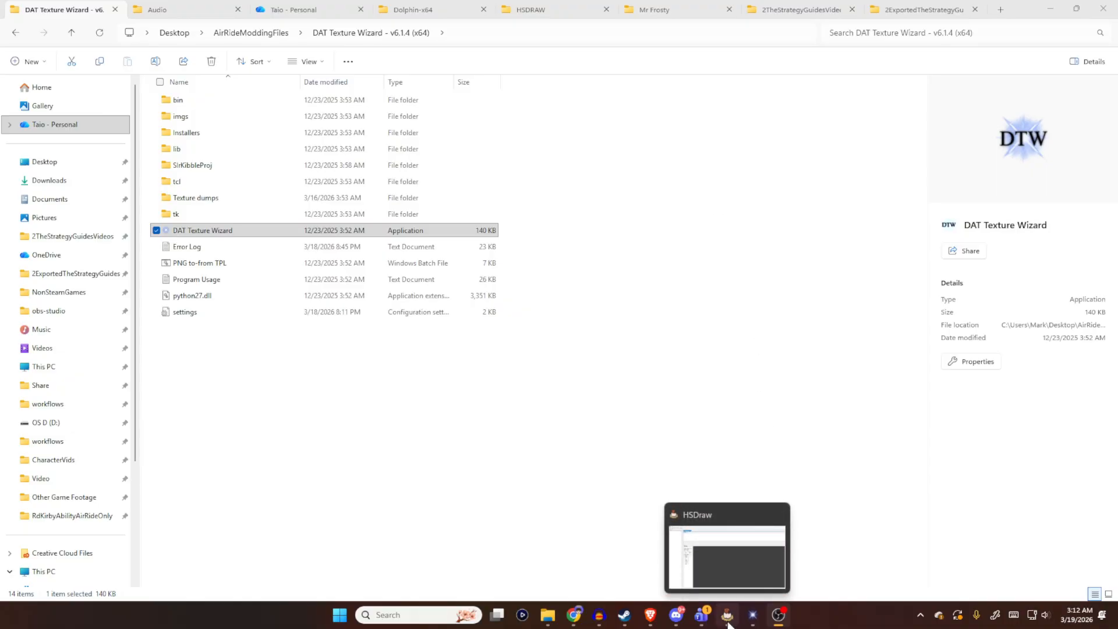
{"action": "left_click", "coordinate": [728, 620]}
{"action": "left_click", "coordinate": [13, 21]}
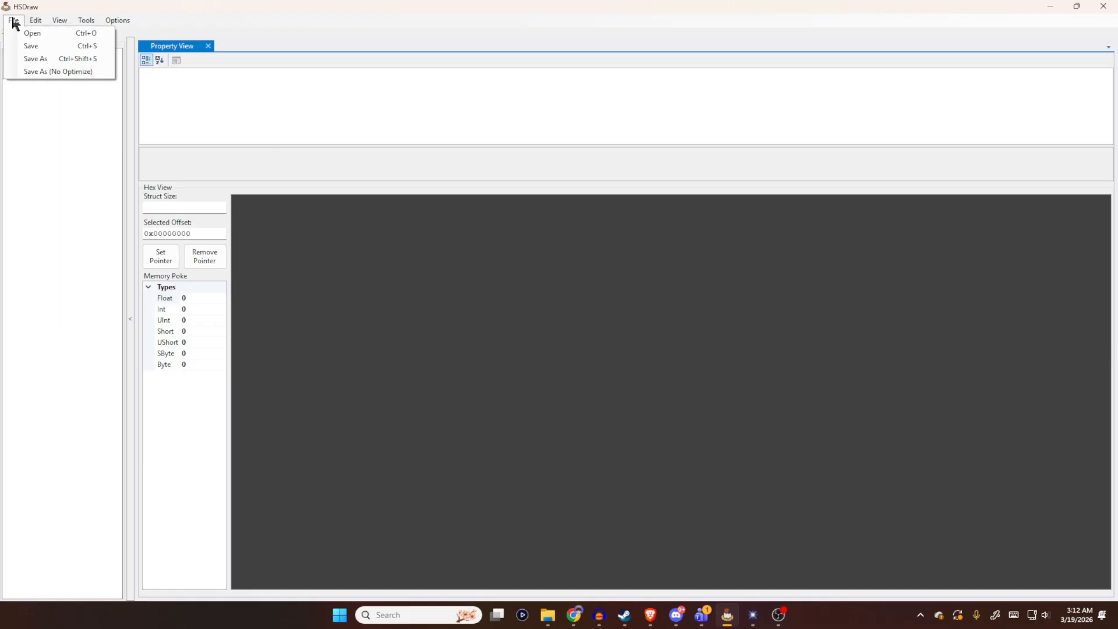
{"action": "mouse_move", "coordinate": [27, 27]}
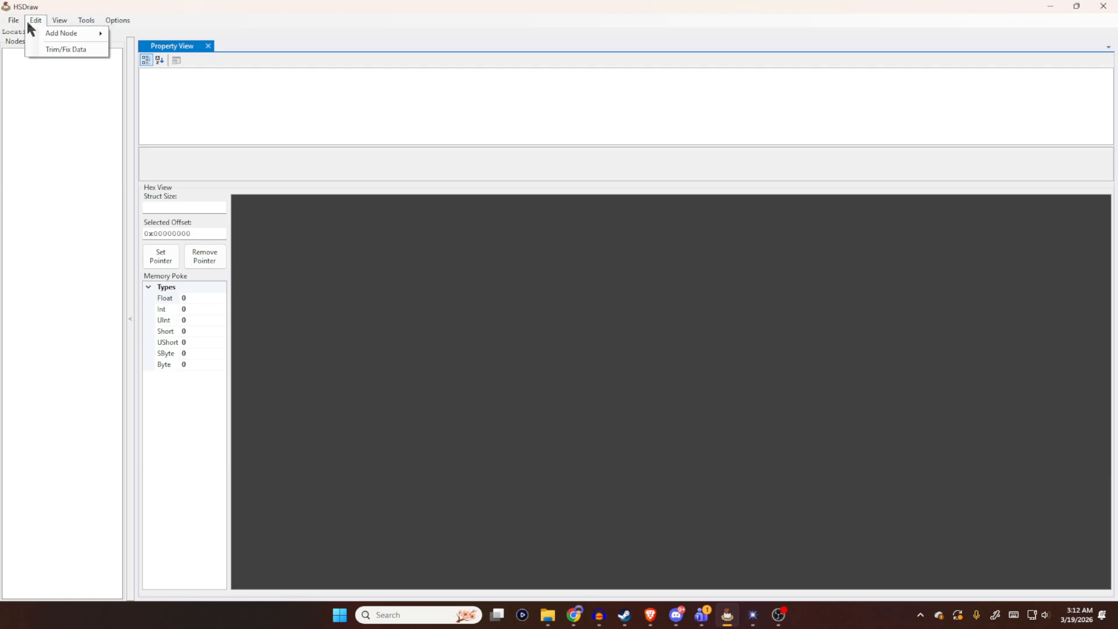
{"action": "left_click", "coordinate": [64, 86]}
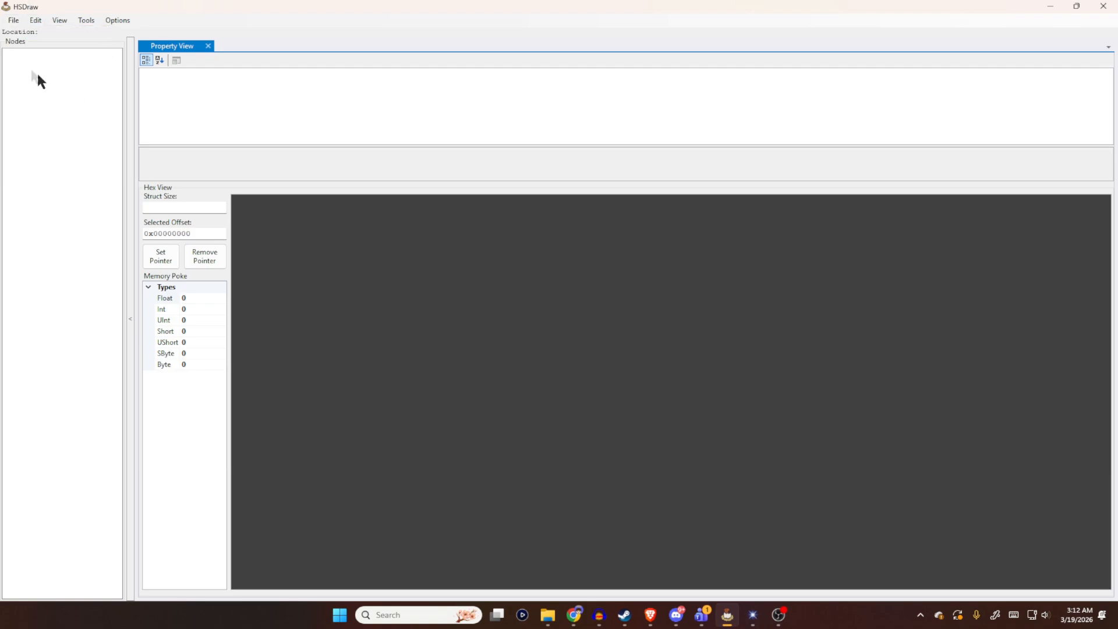
{"action": "left_click", "coordinate": [13, 23]}
{"action": "left_click", "coordinate": [18, 34]}
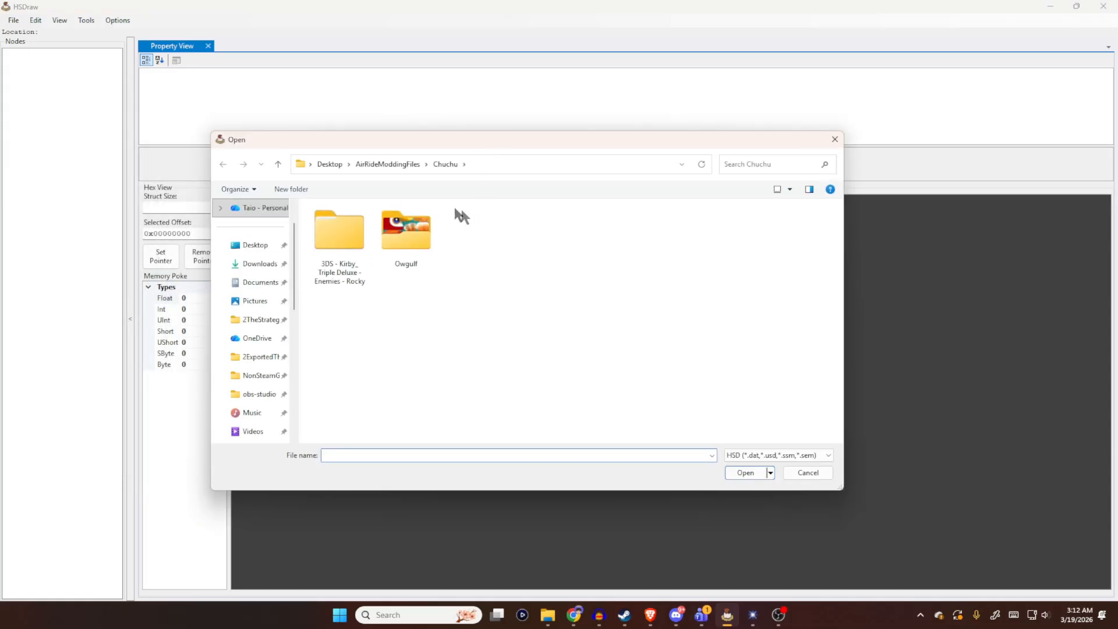
{"action": "left_click", "coordinate": [389, 166]}
{"action": "scroll", "coordinate": [399, 292], "scroll_direction": "down", "scroll_amount": 4}
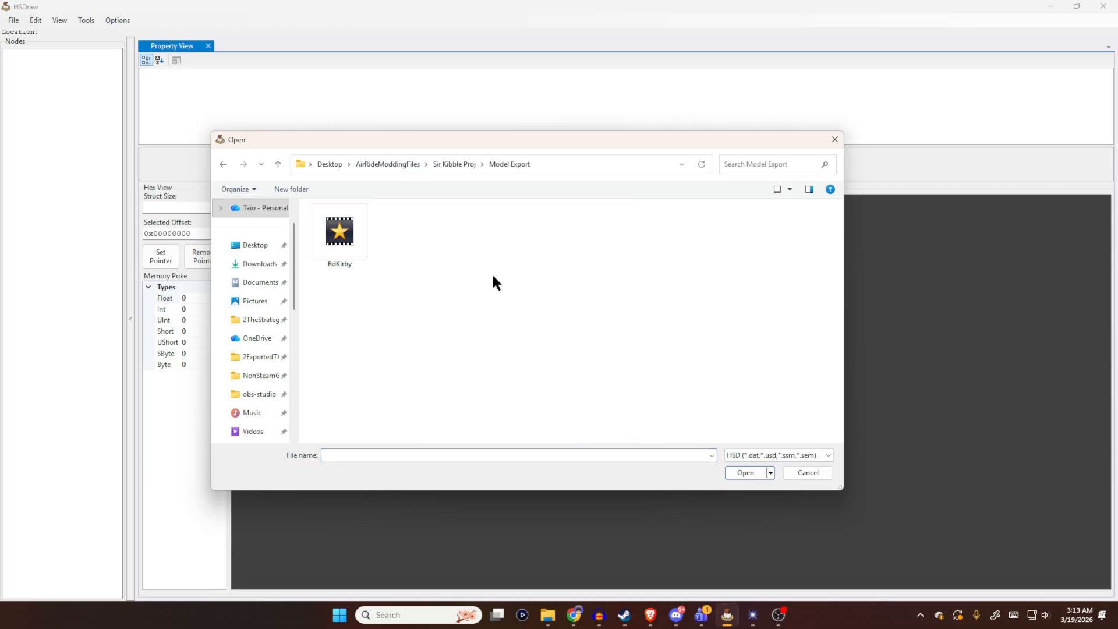
{"action": "left_click", "coordinate": [357, 234]}
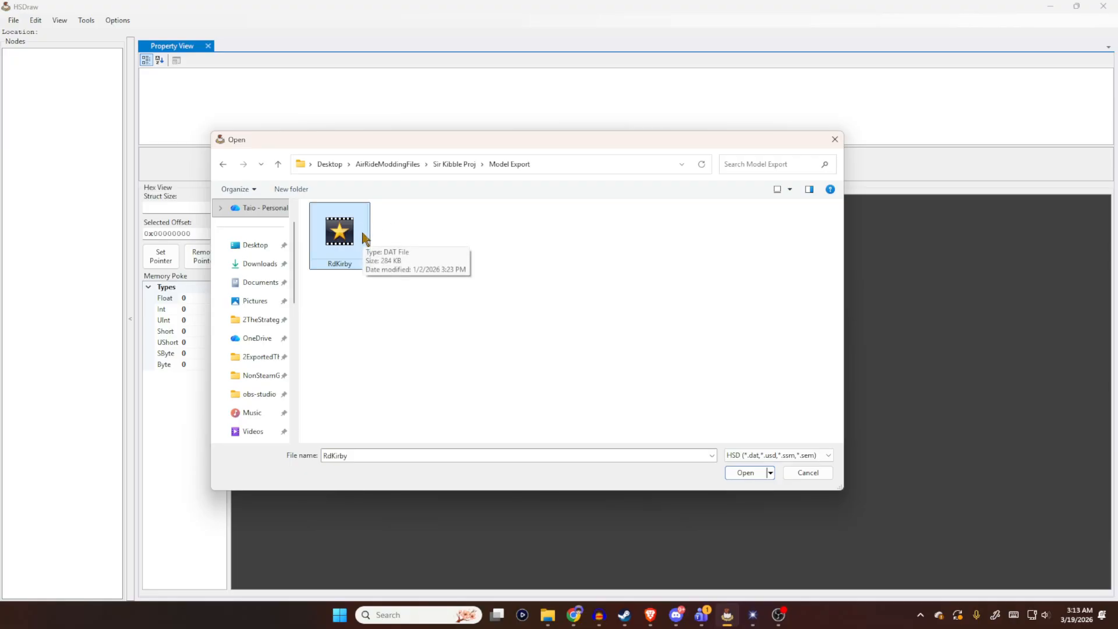
{"action": "left_click", "coordinate": [752, 469]}
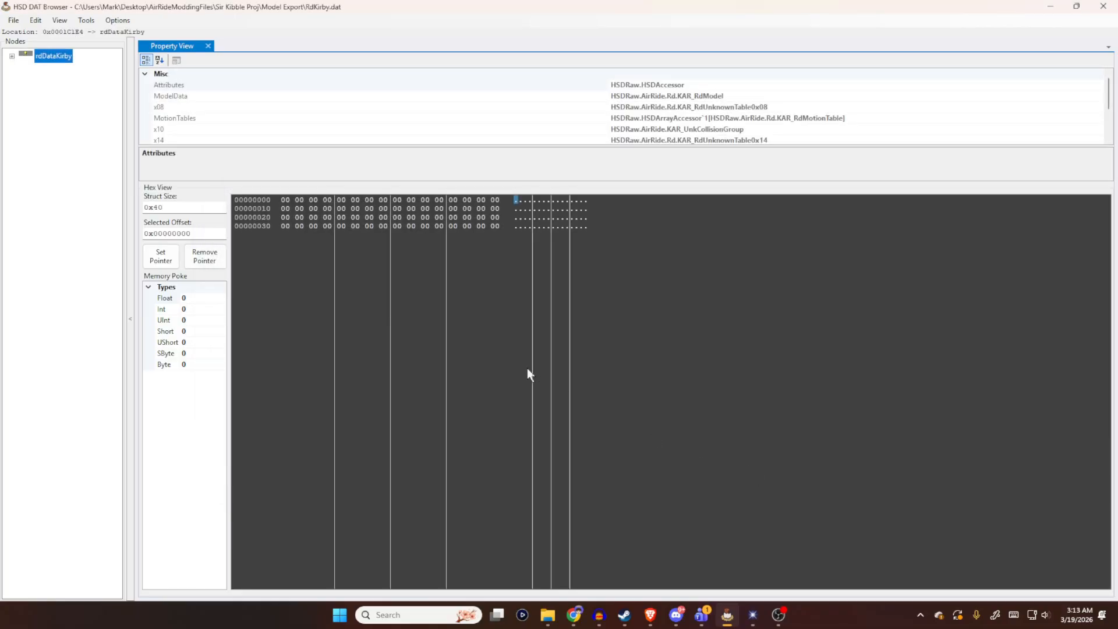
- Expand the rdDataKirby and ModelData nodes and open the Model node in the model editor
{"action": "left_click", "coordinate": [12, 56]}
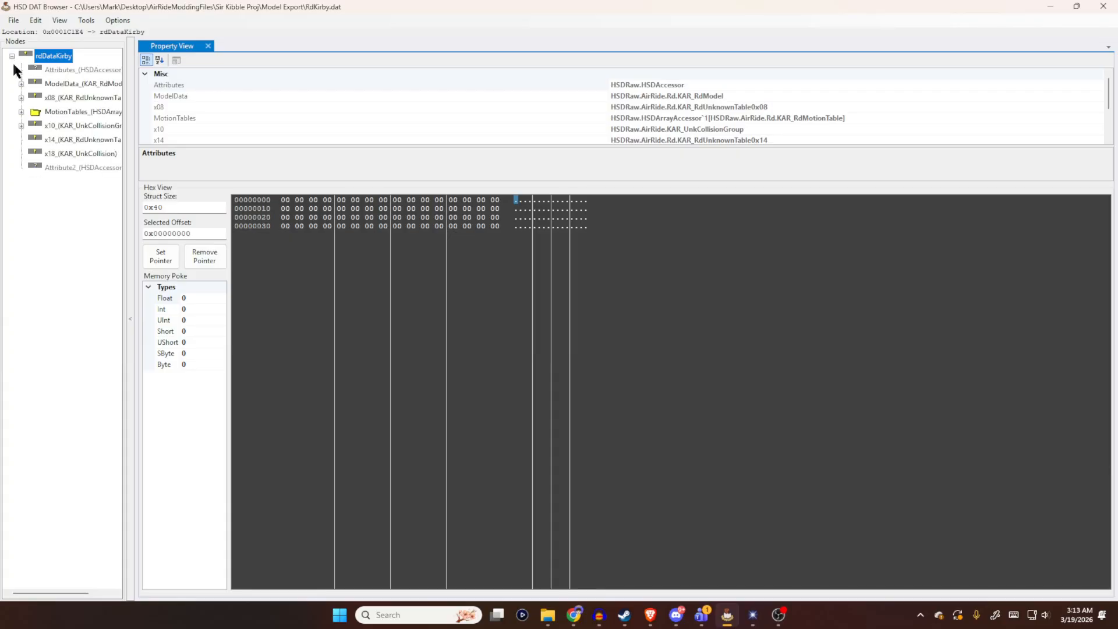
{"action": "left_click", "coordinate": [21, 84]}
{"action": "left_click", "coordinate": [82, 84]}
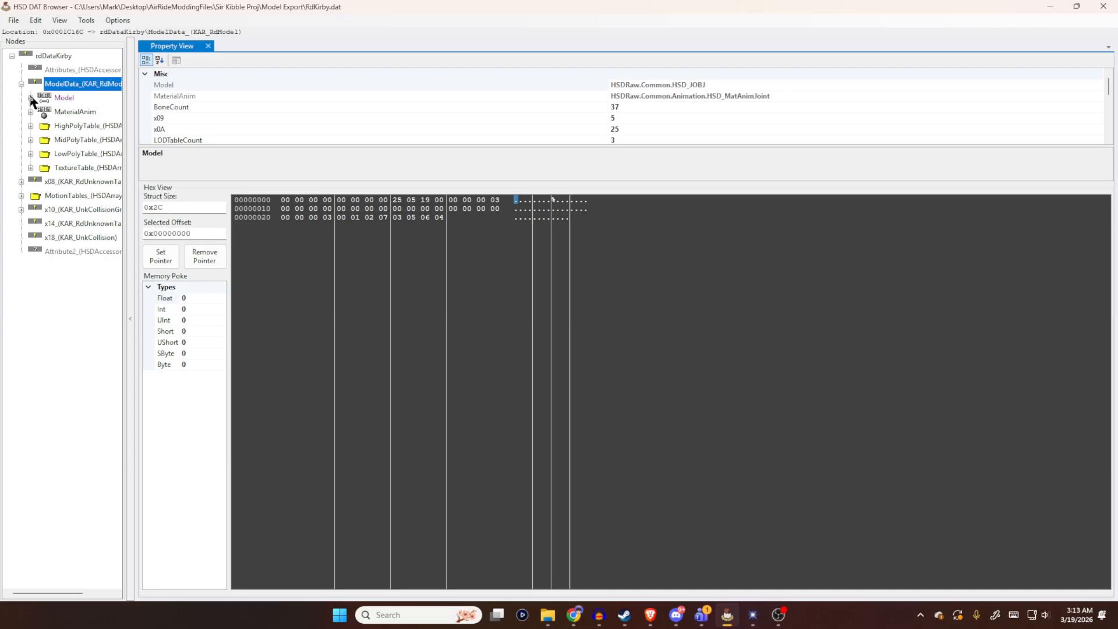
{"action": "left_click", "coordinate": [31, 98]}
{"action": "left_click", "coordinate": [76, 96]}
{"action": "left_click", "coordinate": [30, 98]}
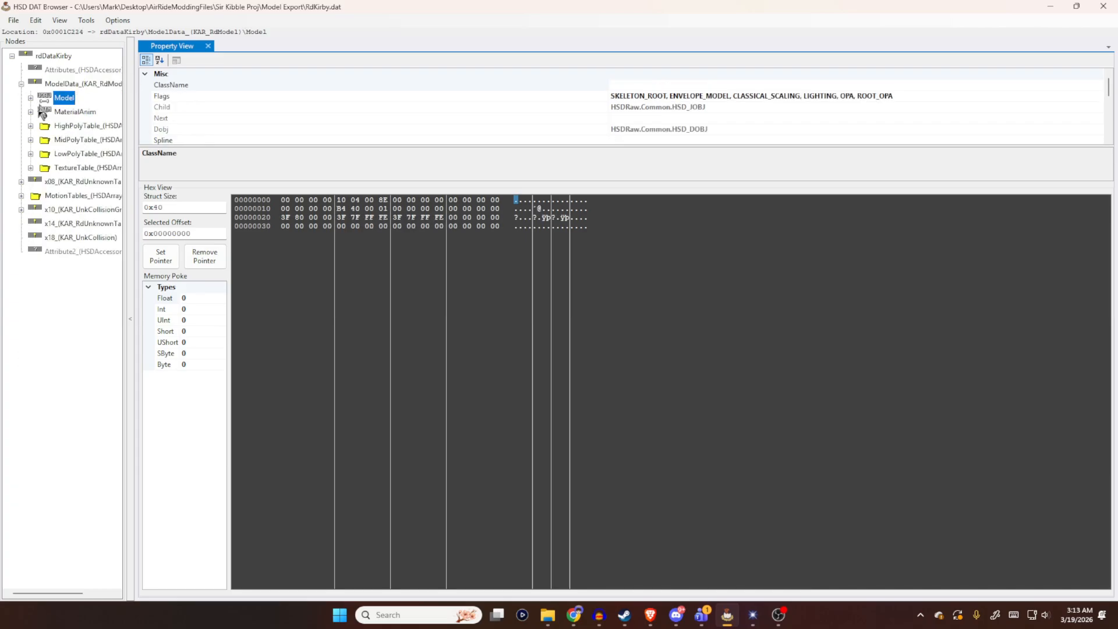
{"action": "double_click", "coordinate": [69, 100]}
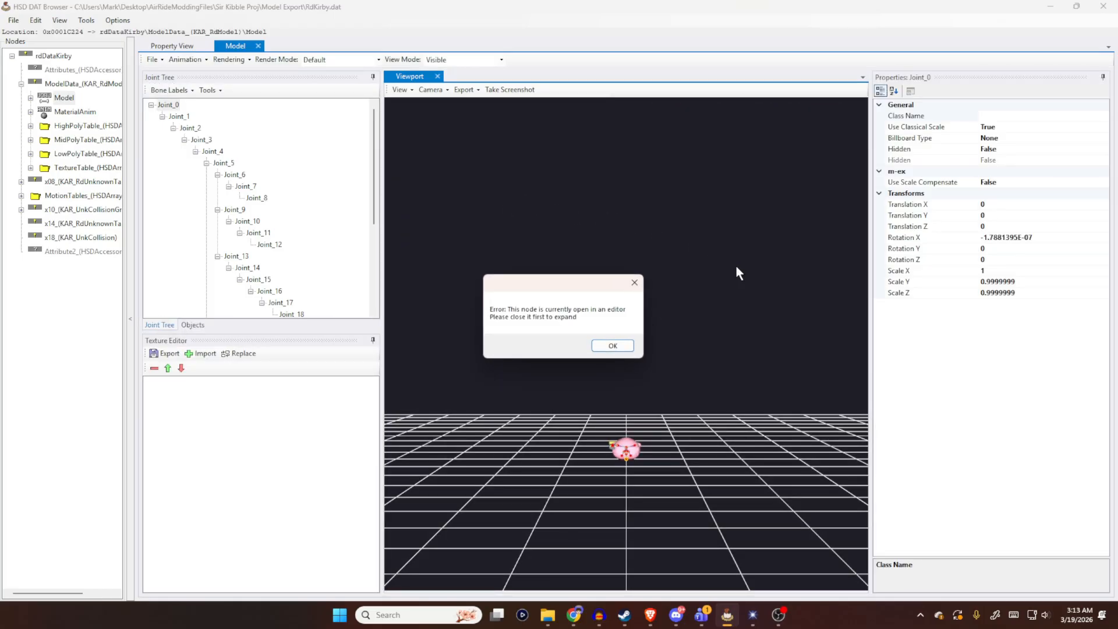
{"action": "left_click", "coordinate": [633, 282]}
- Examine the Kirby model and its joints in the viewport close up and from several angles
{"action": "left_click_drag", "start_coordinate": [700, 326], "coordinate": [639, 254]}
{"action": "scroll", "coordinate": [648, 358], "scroll_direction": "up", "scroll_amount": 5}
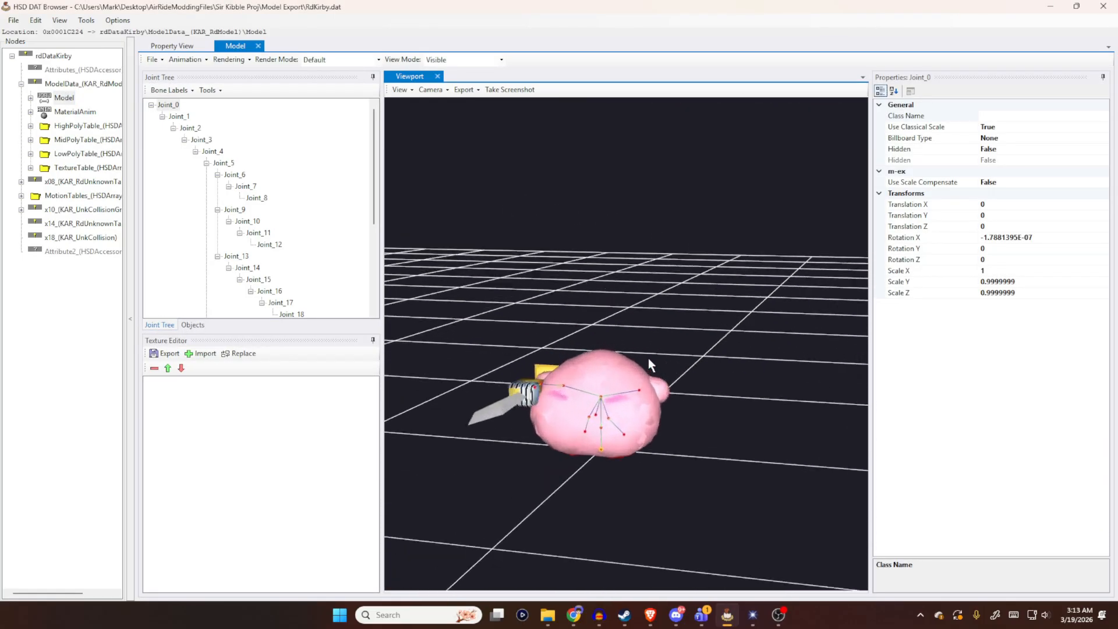
{"action": "left_click_drag", "start_coordinate": [648, 358], "coordinate": [679, 284]}
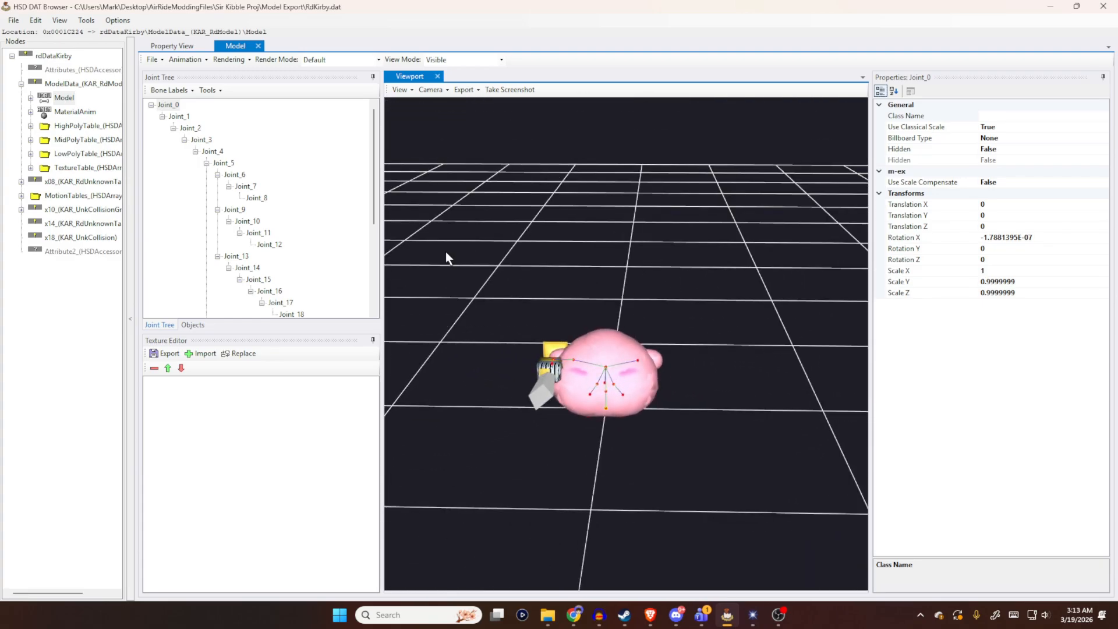
{"action": "left_click_drag", "start_coordinate": [572, 288], "coordinate": [662, 226]}
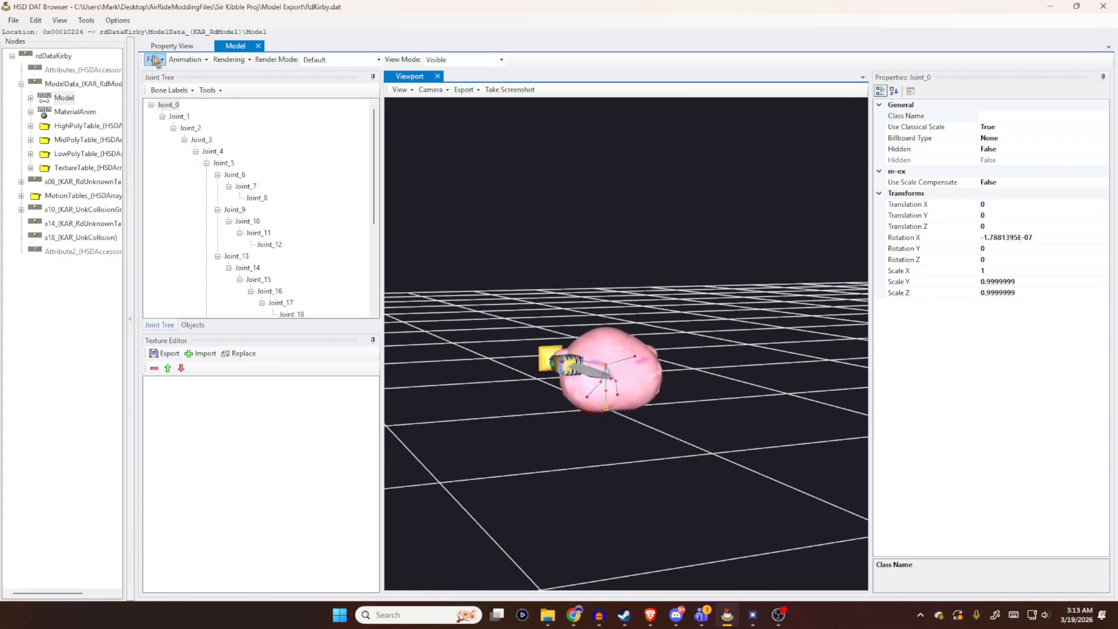
{"action": "left_click_drag", "start_coordinate": [535, 238], "coordinate": [541, 280]}
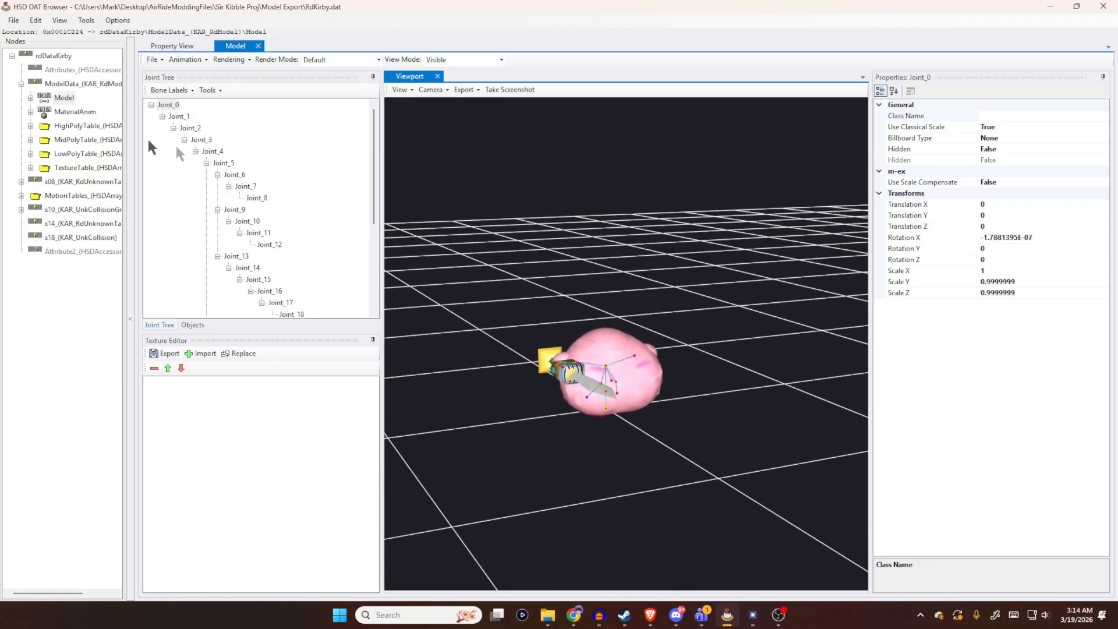
{"action": "left_click_drag", "start_coordinate": [653, 276], "coordinate": [527, 283]}
- Review the file types offered for exporting the model to a file, cancel the export, and close HSDraw
{"action": "left_click", "coordinate": [152, 60]}
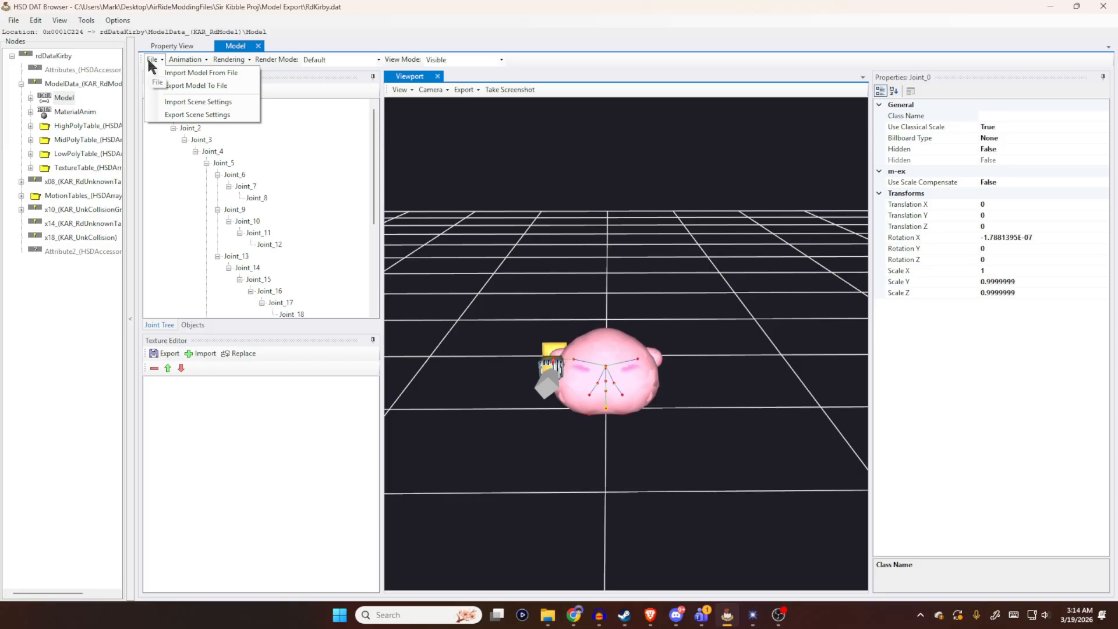
{"action": "left_click", "coordinate": [169, 87]}
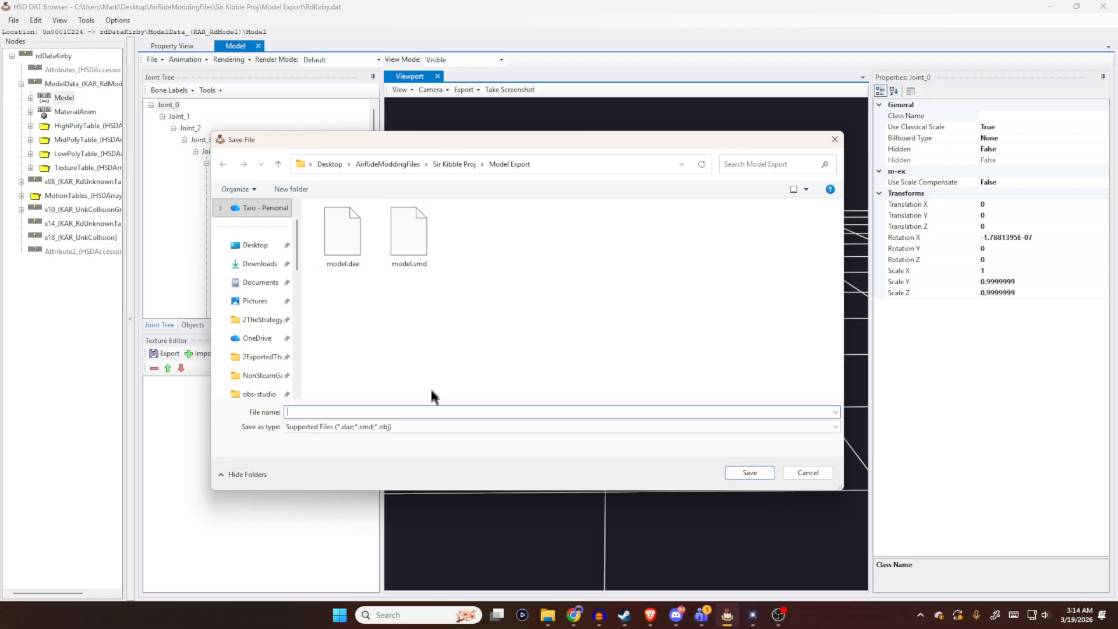
{"action": "left_click", "coordinate": [374, 429]}
{"action": "left_click", "coordinate": [372, 437]}
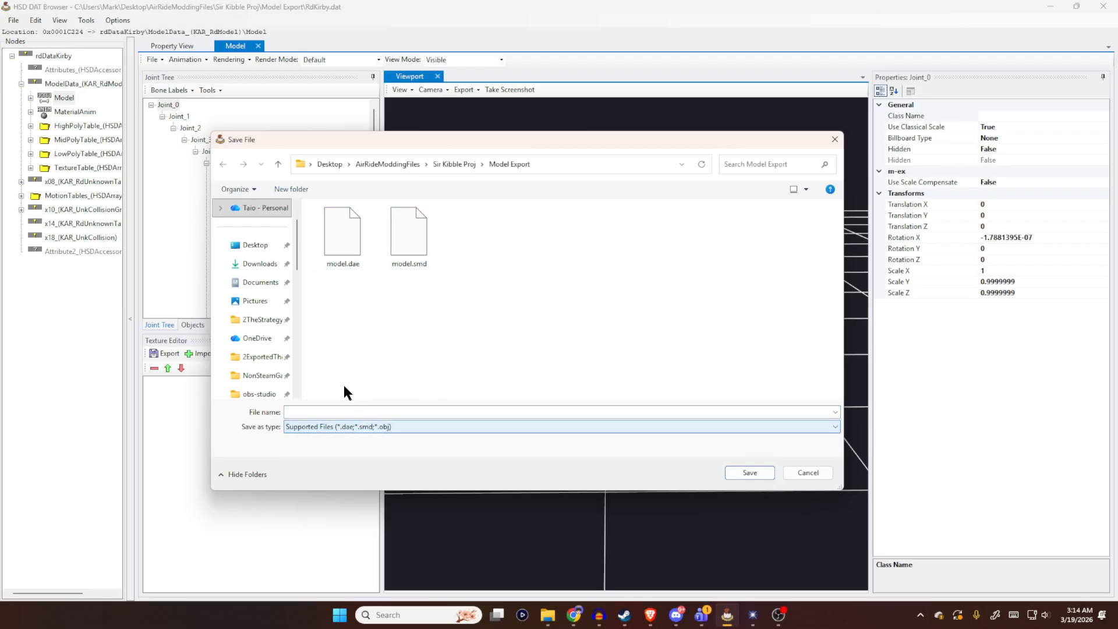
{"action": "left_click", "coordinate": [370, 429]}
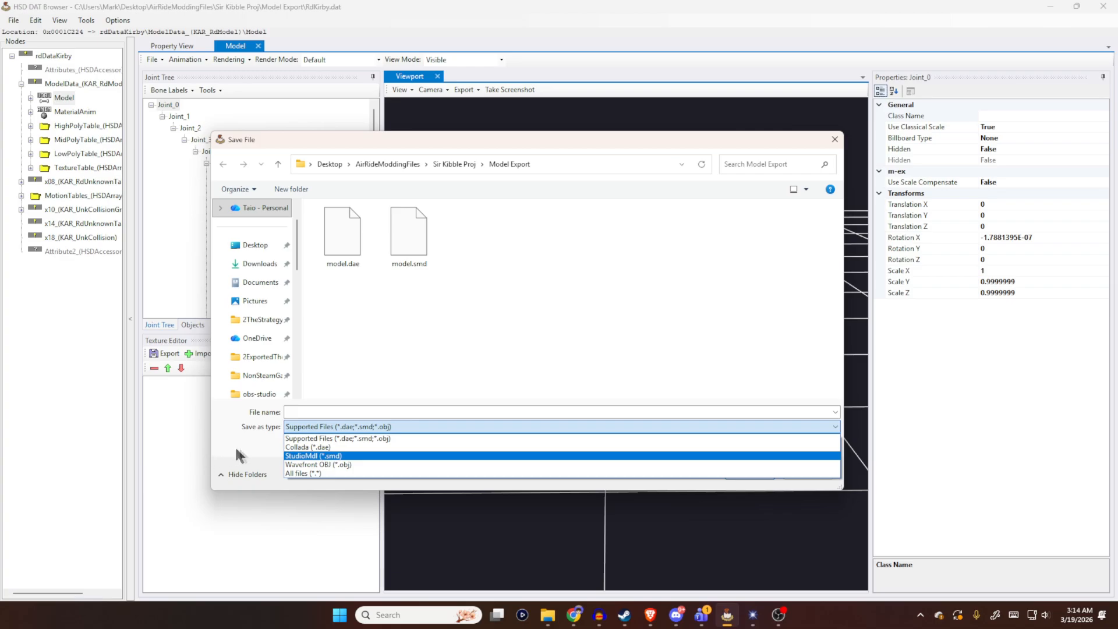
{"action": "left_click", "coordinate": [253, 444]}
{"action": "left_click", "coordinate": [347, 408]}
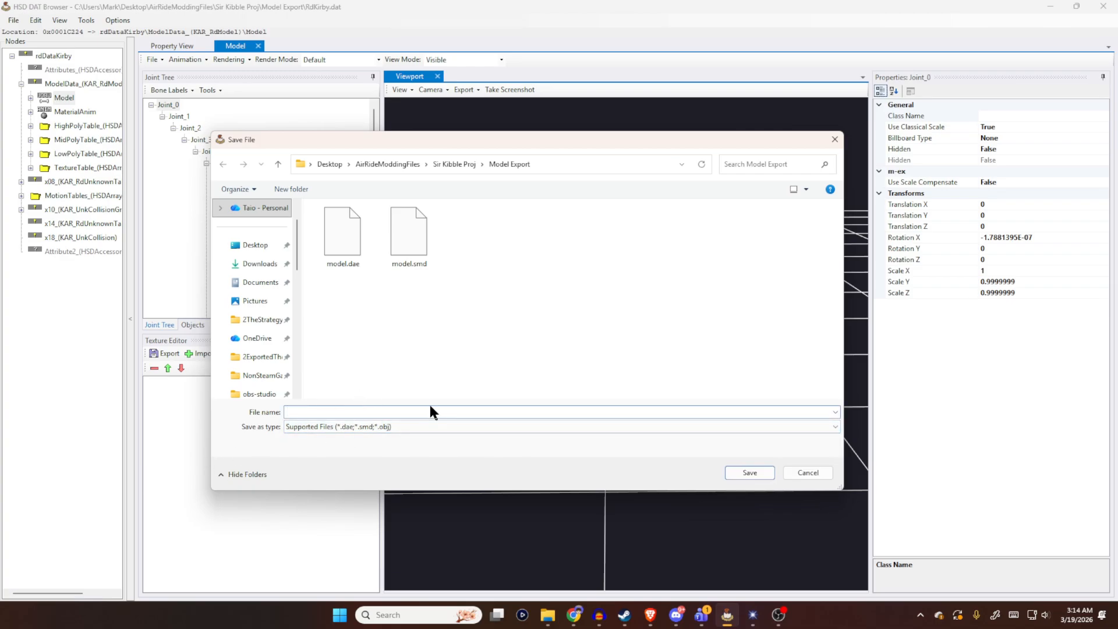
{"action": "left_click", "coordinate": [391, 427]}
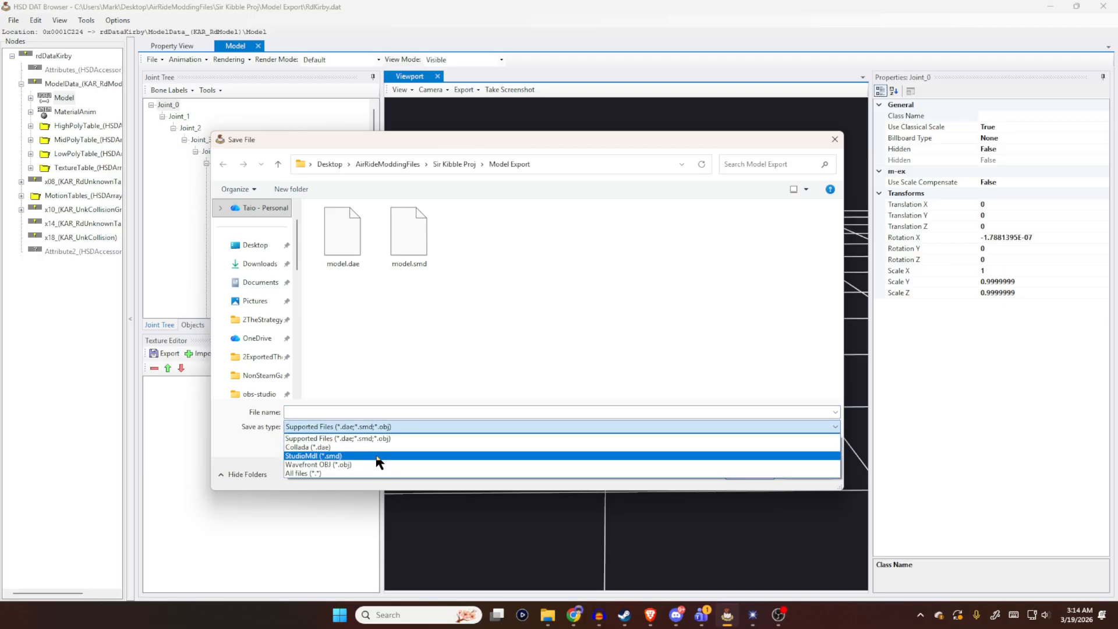
{"action": "left_click", "coordinate": [249, 446]}
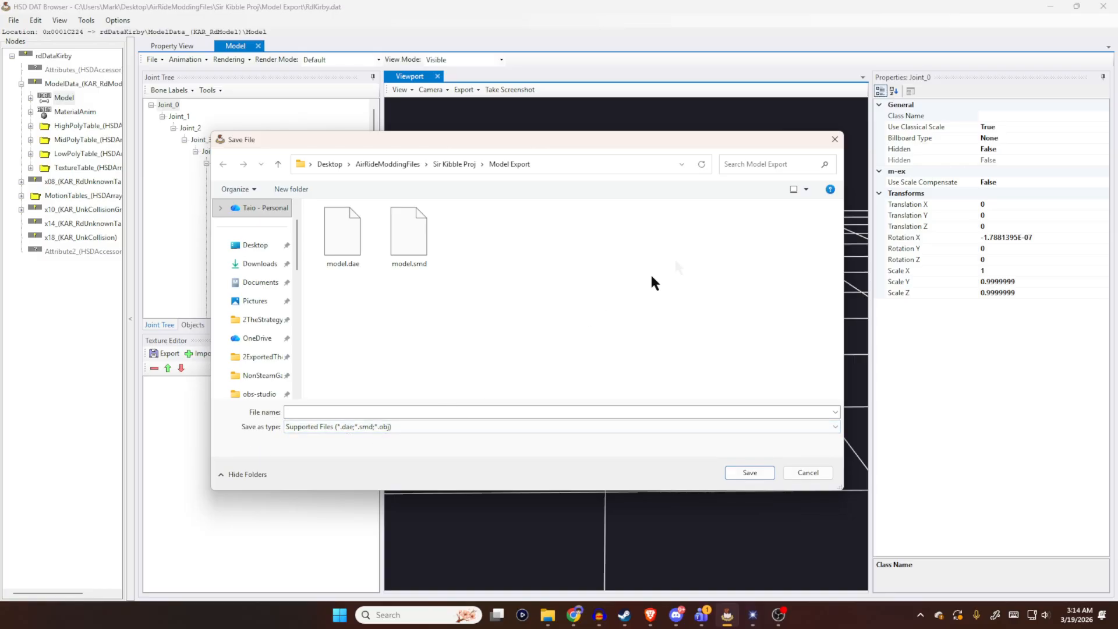
{"action": "left_click", "coordinate": [841, 139]}
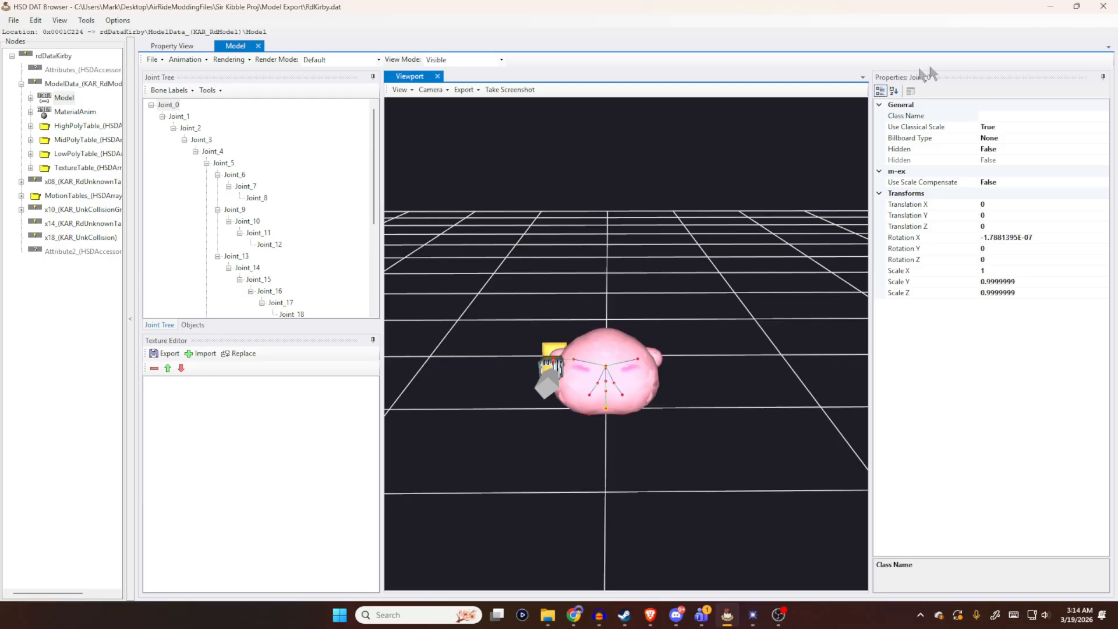
{"action": "left_click", "coordinate": [1105, 6]}
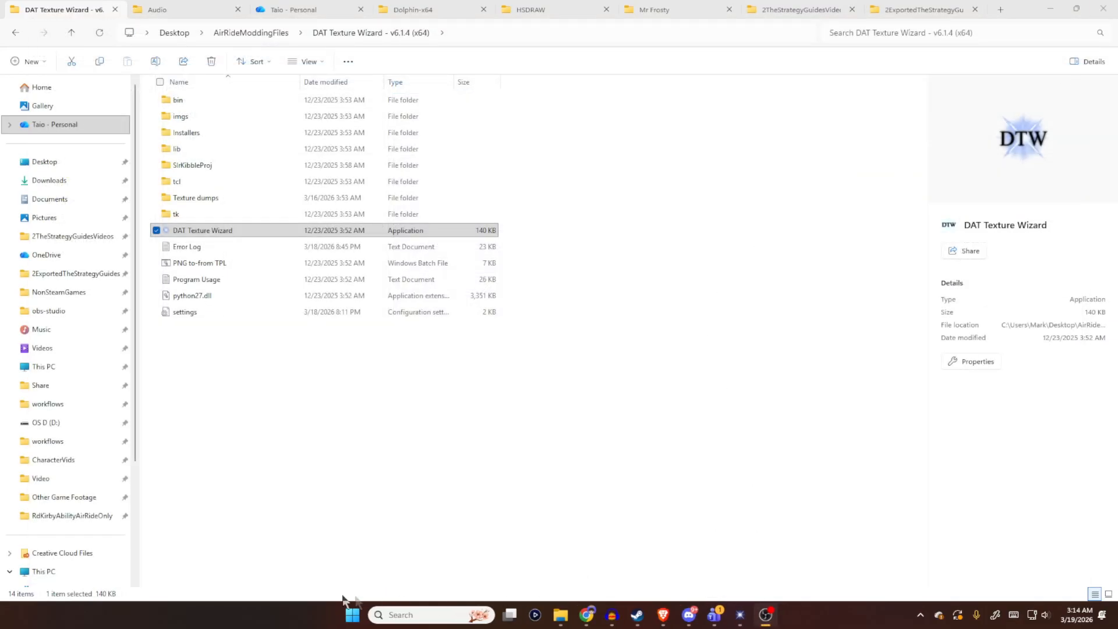
- Launch Blender 4.4 and delete the default camera, cube and light from the new scene
{"action": "left_click", "coordinate": [351, 613]}
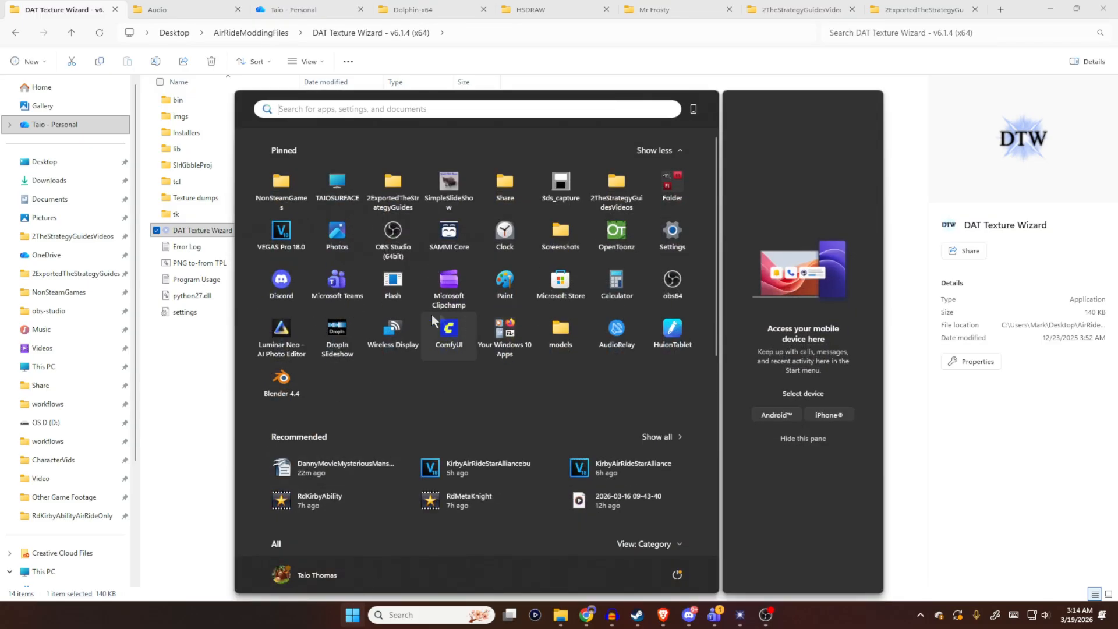
{"action": "left_click", "coordinate": [293, 372]}
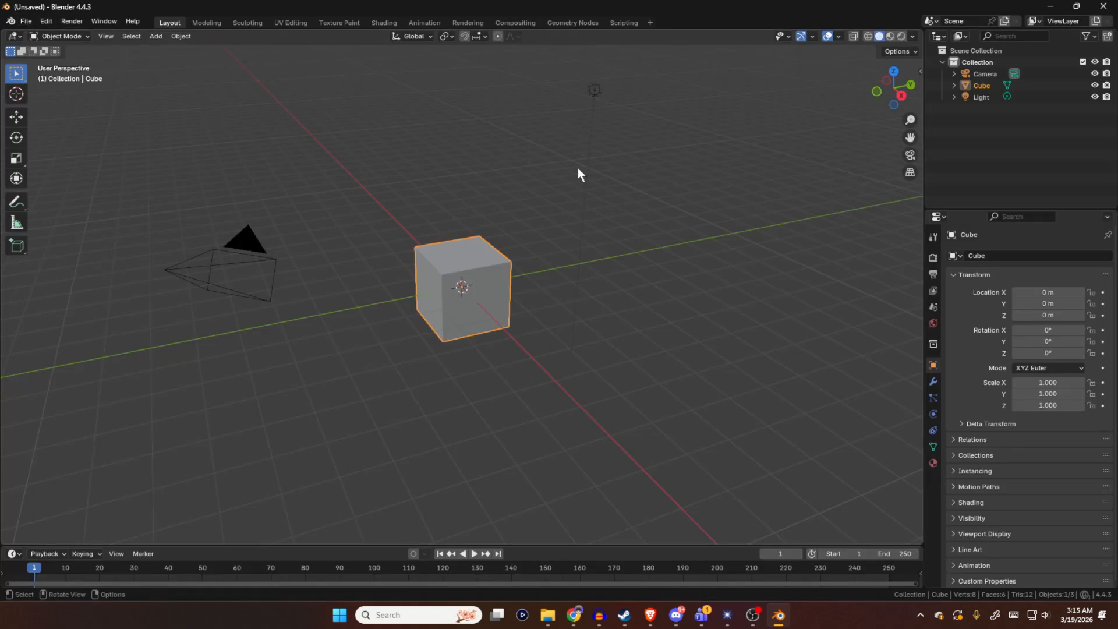
{"action": "left_click", "coordinate": [791, 256]}
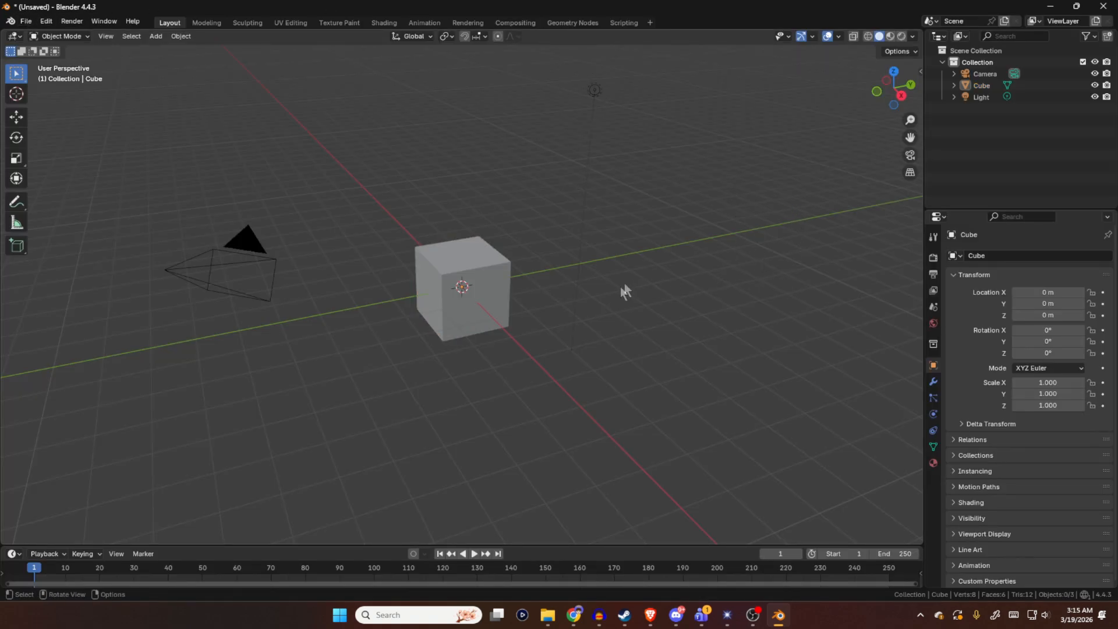
{"action": "middle_click_drag", "start_coordinate": [598, 303], "coordinate": [635, 272]}
{"action": "middle_click_drag", "start_coordinate": [603, 332], "coordinate": [580, 324]}
{"action": "left_click_drag", "start_coordinate": [266, 172], "coordinate": [728, 463]}
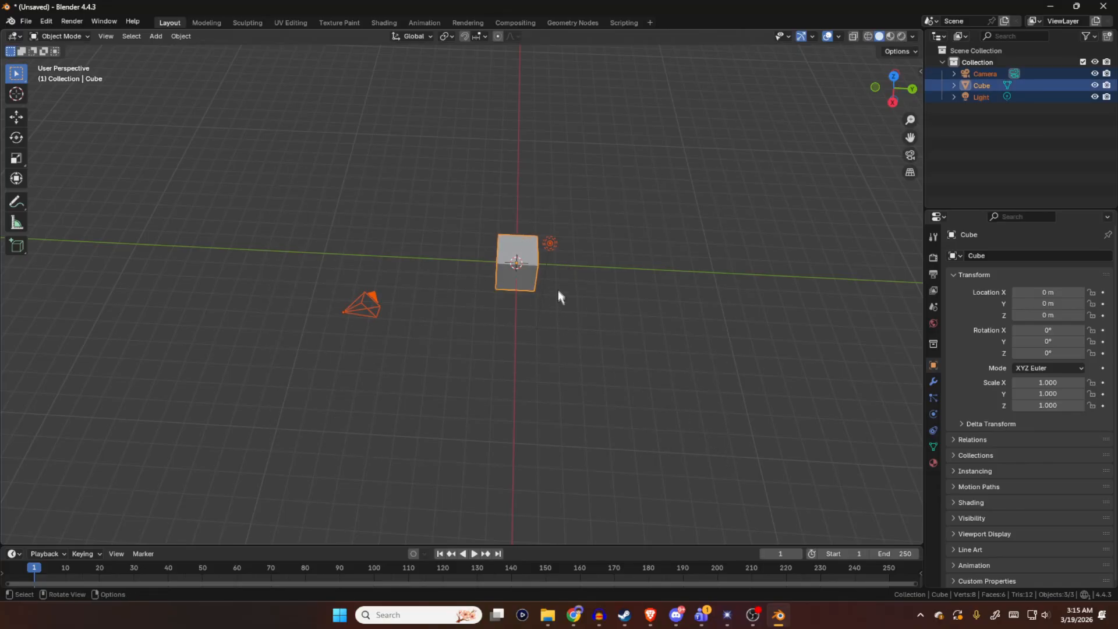
{"action": "key", "text": "Delete"}
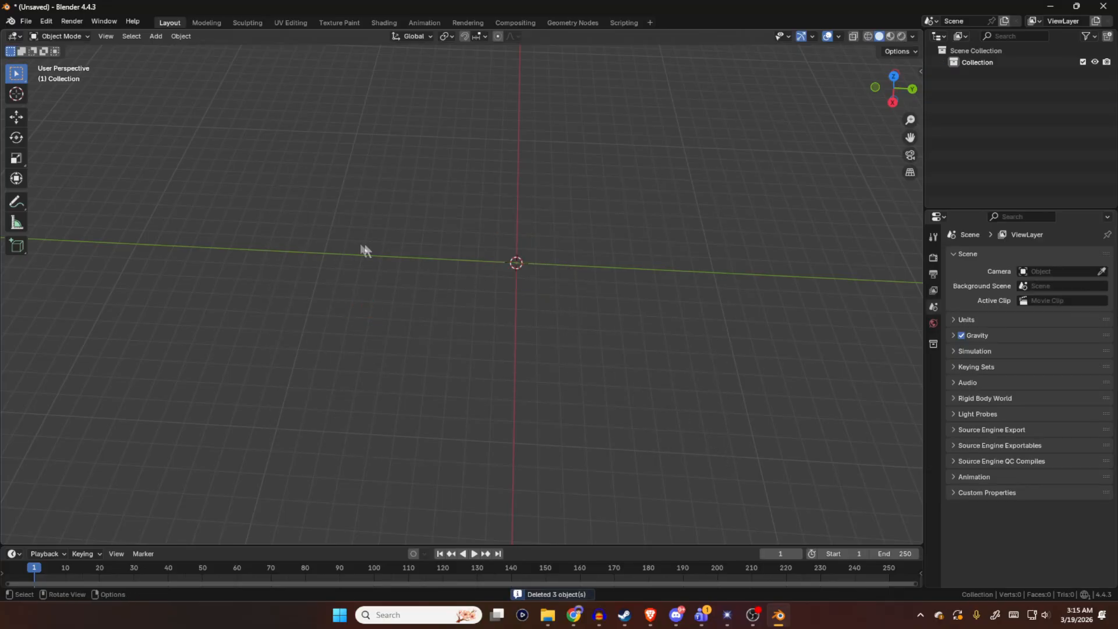
- Import model.smd from AirRideModdingFiles, Sir Kibble Proj, Model Export as a Source Engine model with the default options
{"action": "left_click", "coordinate": [26, 21]}
{"action": "mouse_move", "coordinate": [27, 35]}
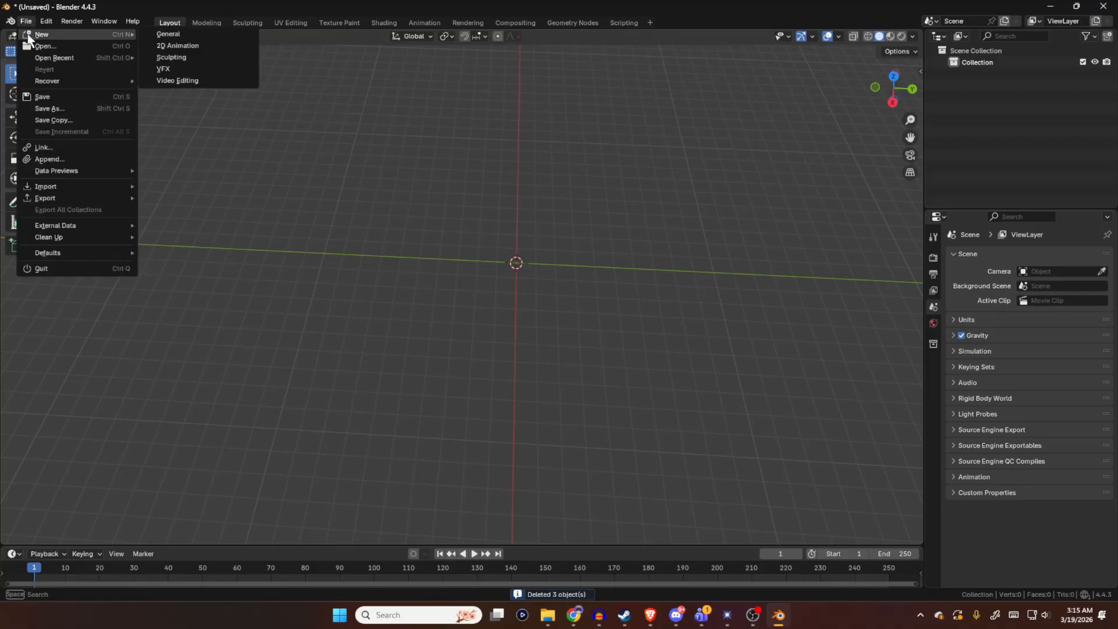
{"action": "mouse_move", "coordinate": [47, 185]}
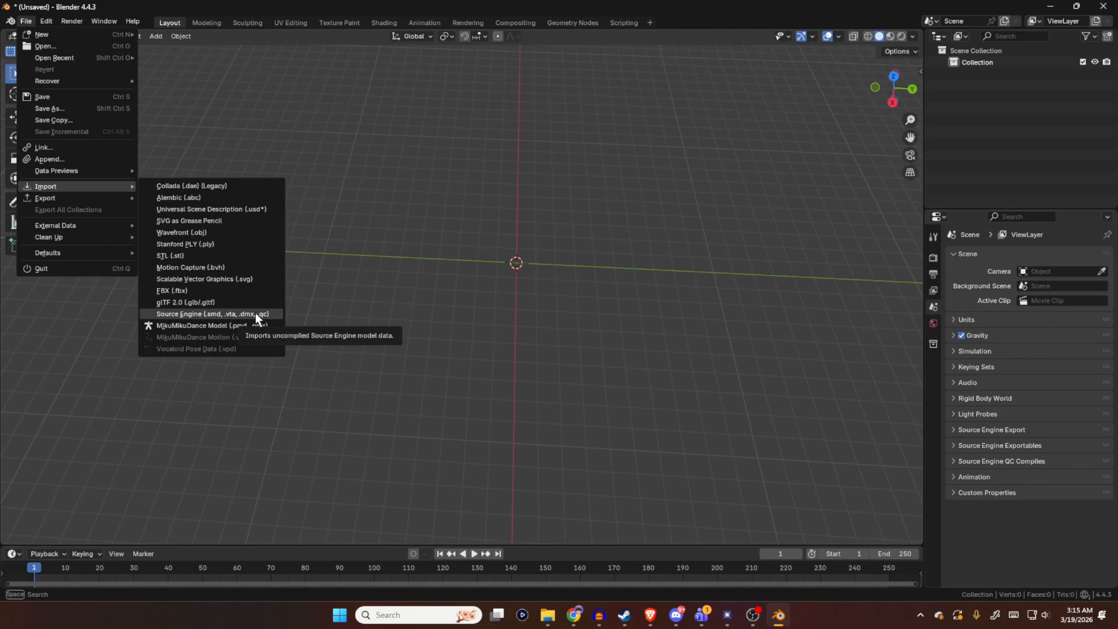
{"action": "left_click", "coordinate": [222, 315]}
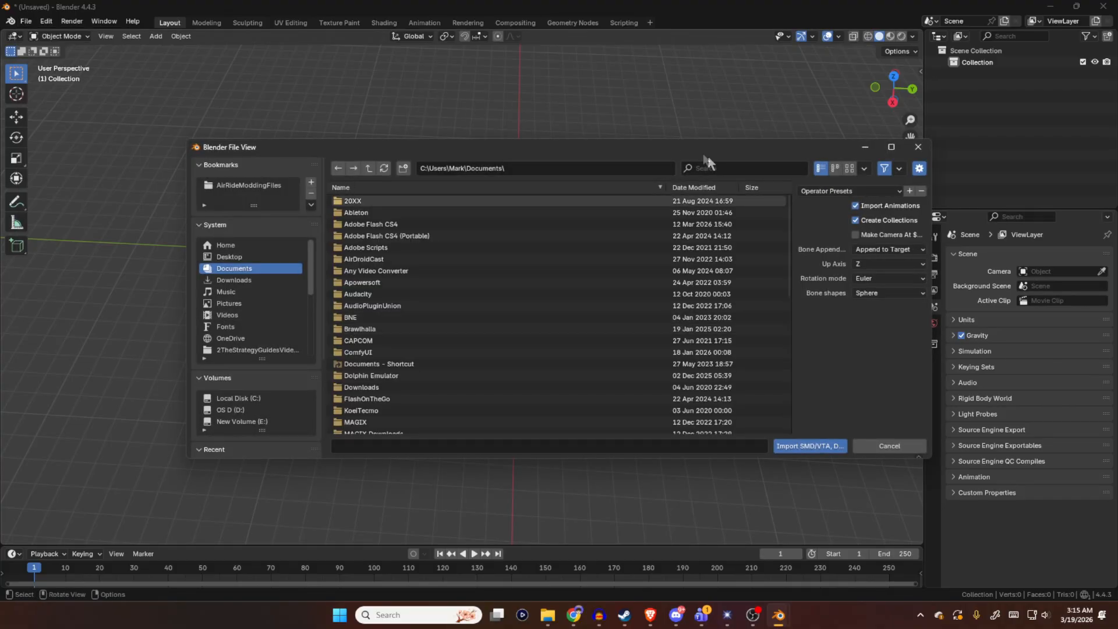
{"action": "left_click_drag", "start_coordinate": [786, 212], "coordinate": [780, 320]}
{"action": "left_click", "coordinate": [379, 249]}
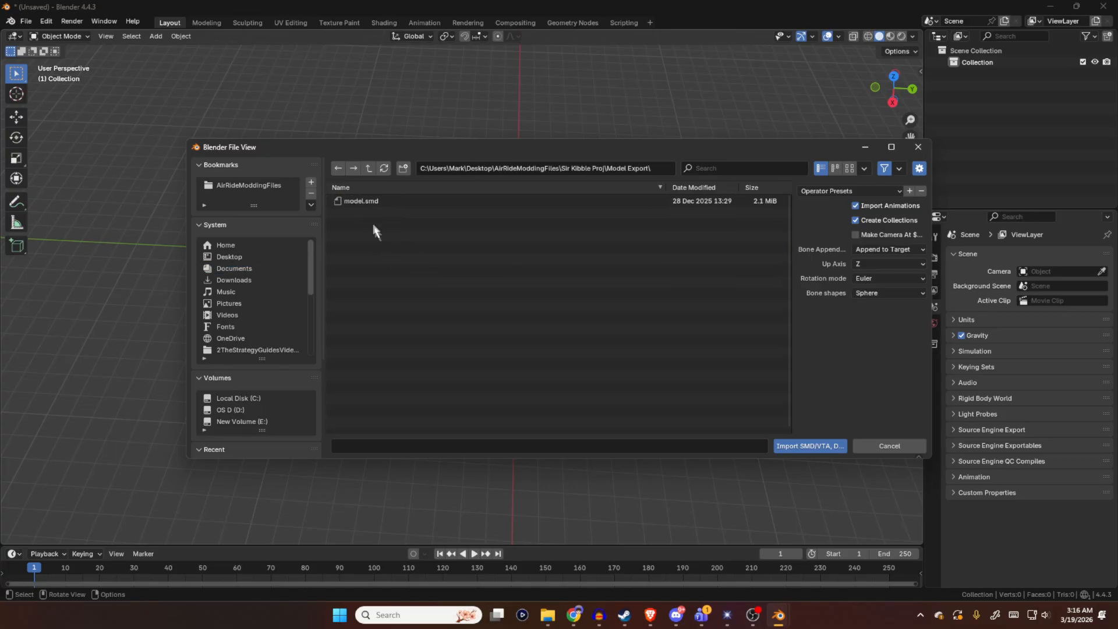
{"action": "left_click", "coordinate": [372, 202]}
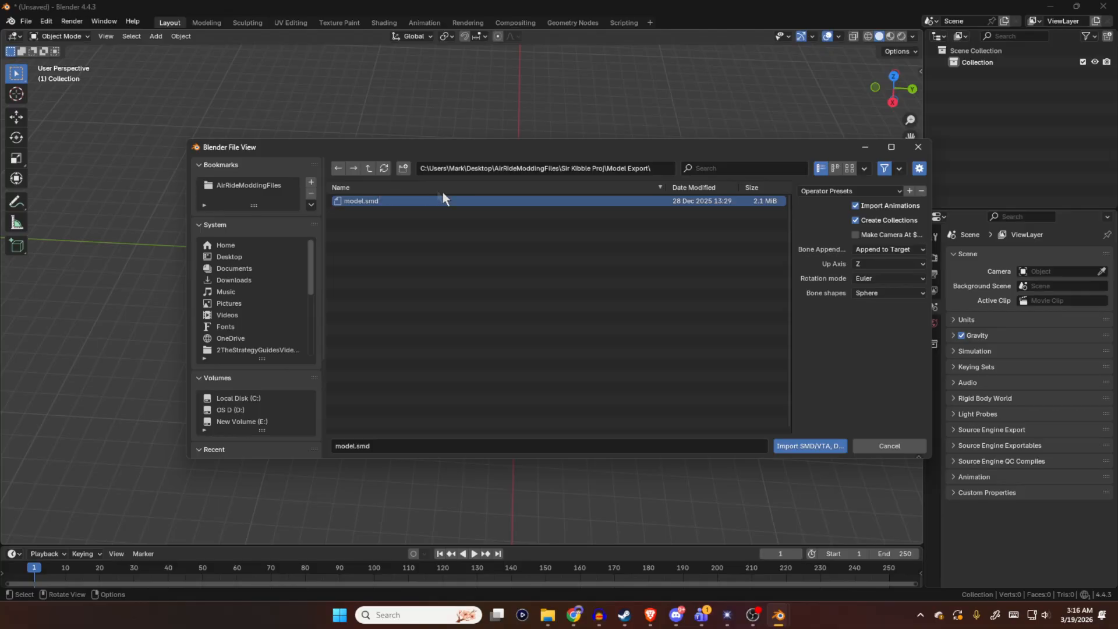
{"action": "left_click", "coordinate": [798, 450]}
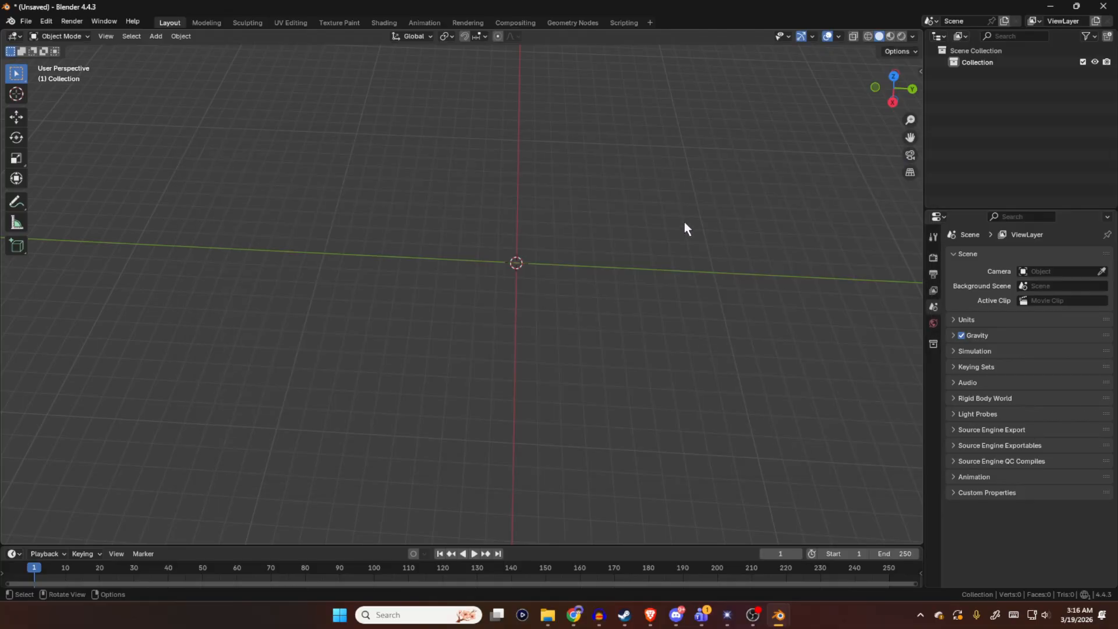
- Select model_skeleton together with the model mesh and rotate both about a quarter turn around the X axis
{"action": "scroll", "coordinate": [570, 266], "scroll_direction": "up", "scroll_amount": 5}
{"action": "middle_click_drag", "start_coordinate": [705, 265], "coordinate": [809, 208]}
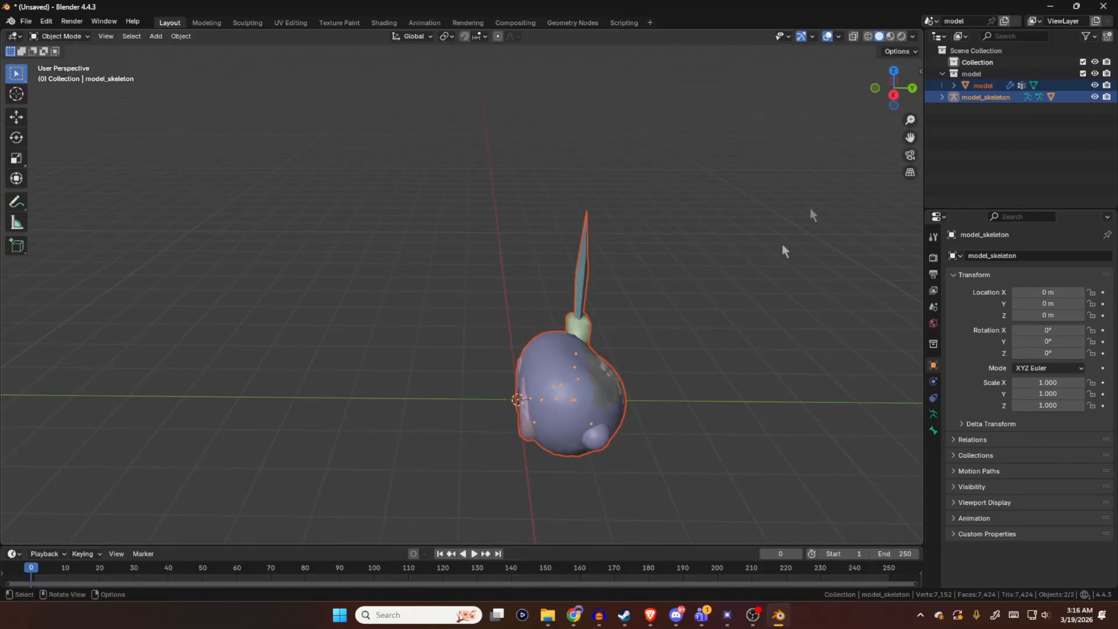
{"action": "left_click", "coordinate": [986, 95]}
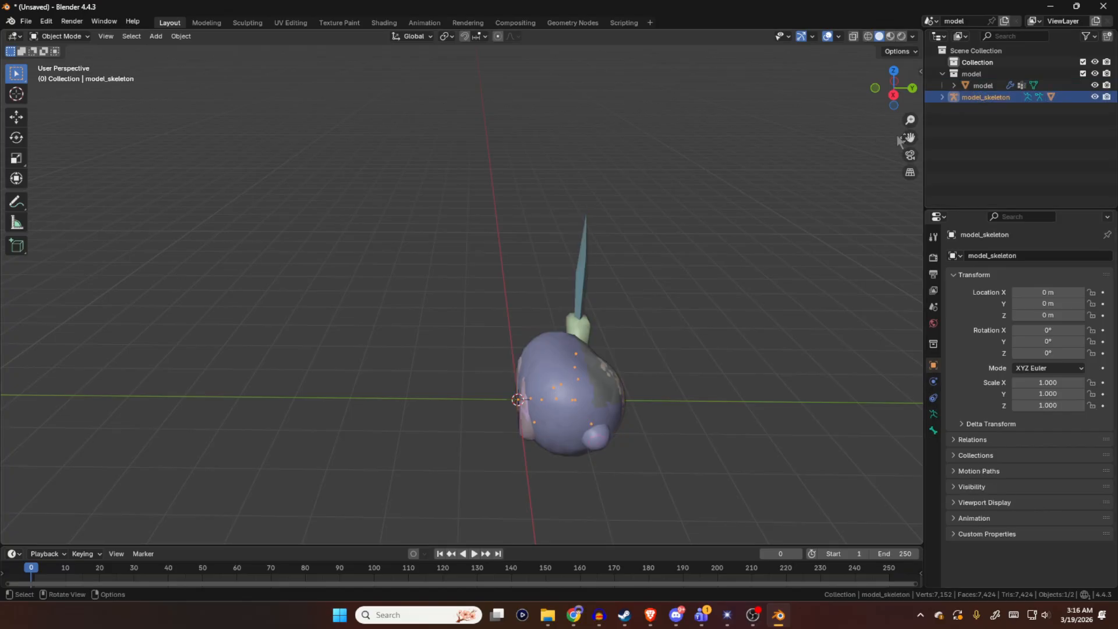
{"action": "middle_click_drag", "start_coordinate": [775, 126], "coordinate": [739, 239]}
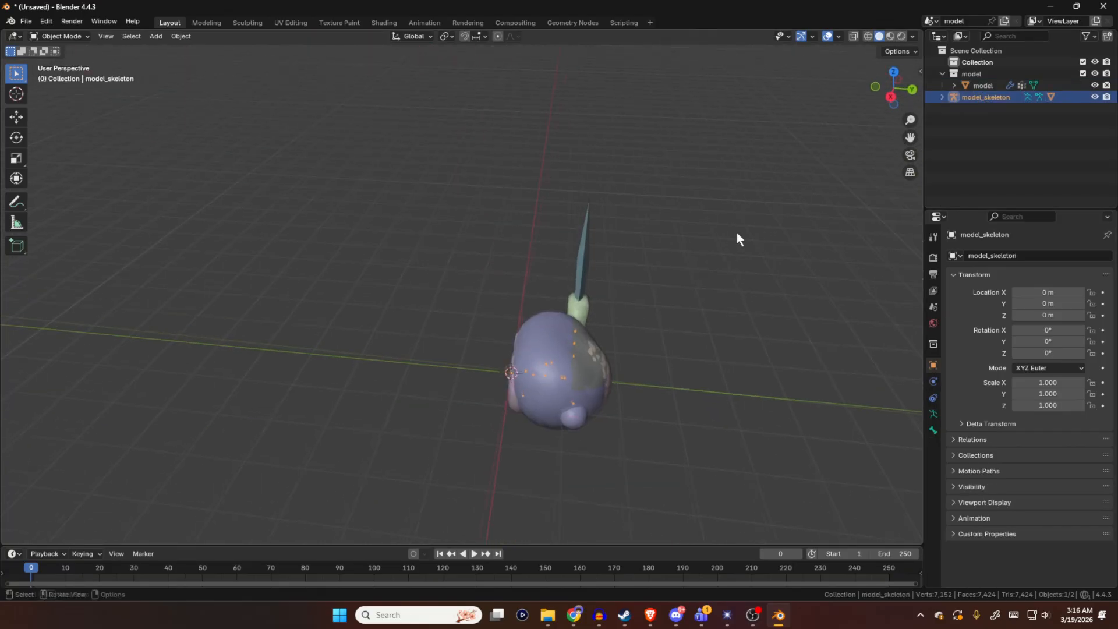
{"action": "middle_click_drag", "start_coordinate": [775, 192], "coordinate": [600, 356]}
{"action": "middle_click_drag", "start_coordinate": [754, 291], "coordinate": [696, 233]}
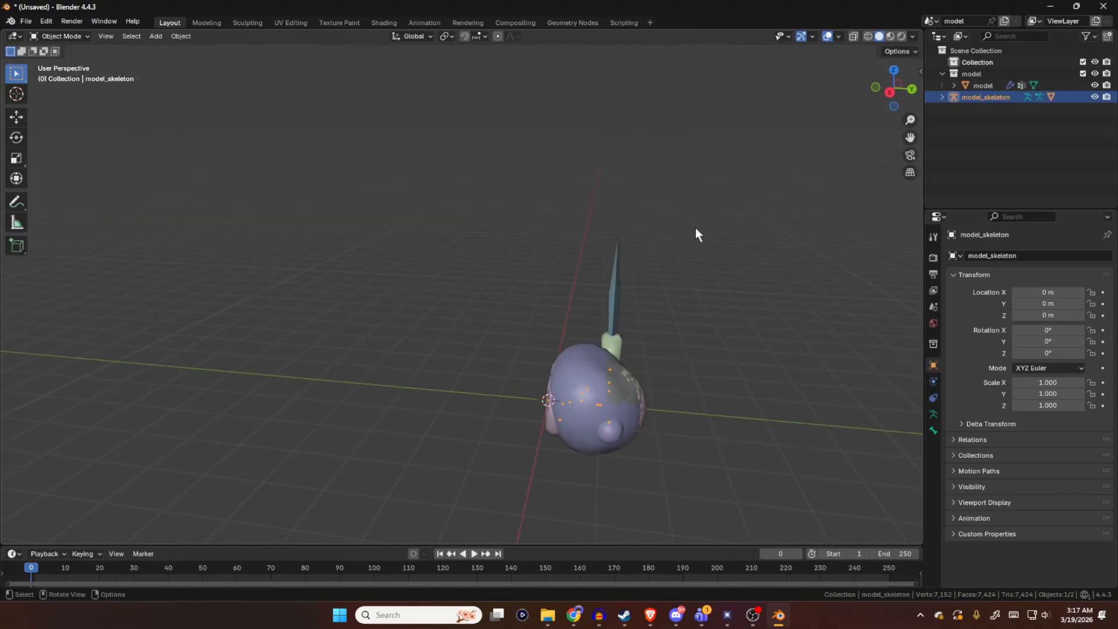
{"action": "left_click", "coordinate": [990, 85], "text": "ctrl"}
{"action": "middle_click_drag", "start_coordinate": [794, 190], "coordinate": [739, 244]}
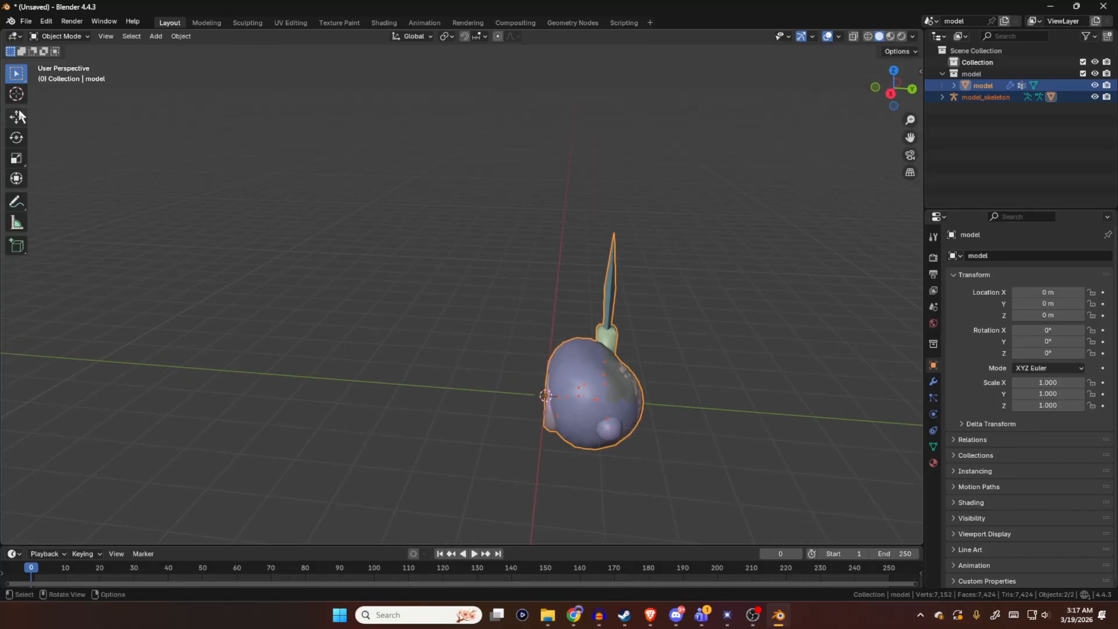
{"action": "left_click", "coordinate": [16, 137]}
{"action": "mouse_move", "coordinate": [547, 361]}
{"action": "middle_mouse_down"}
{"action": "mouse_move", "coordinate": [533, 348]}
{"action": "mouse_move", "coordinate": [539, 355]}
{"action": "middle_mouse_up"}
{"action": "left_click_drag", "start_coordinate": [515, 359], "coordinate": [462, 418]}
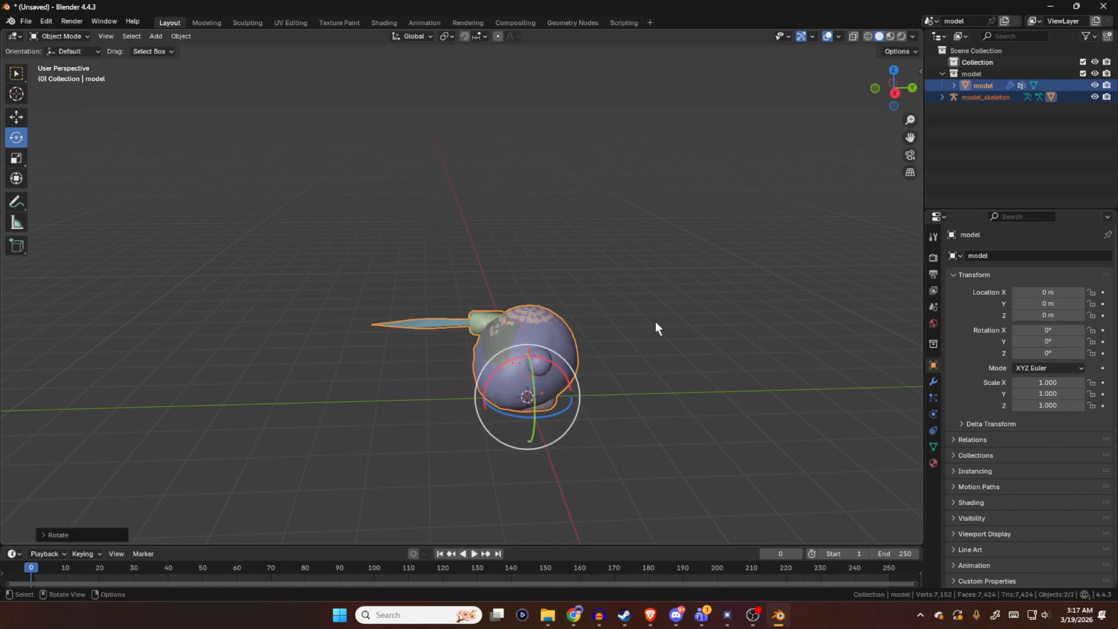
- Apply the rotation to the model and its skeleton, and deselect them
{"action": "key", "text": "ctrl+a"}
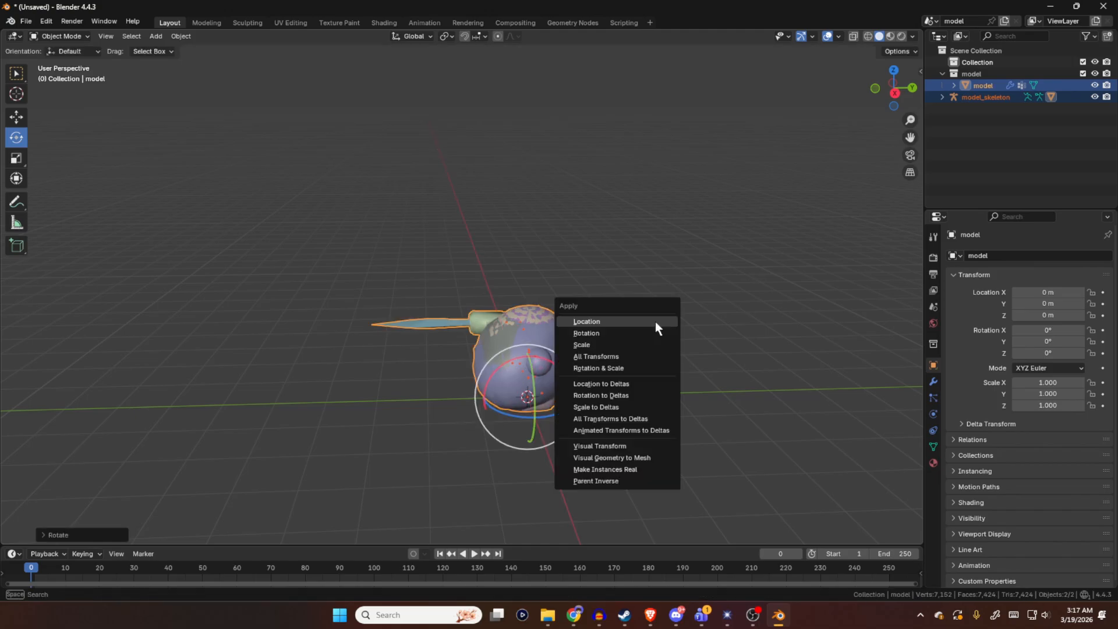
{"action": "left_click", "coordinate": [623, 331]}
{"action": "middle_click_drag", "start_coordinate": [593, 324], "coordinate": [831, 126]}
{"action": "left_click", "coordinate": [644, 255]}
- Delete the imported model mesh, keeping model_skeleton, and view the remaining joints
{"action": "left_click", "coordinate": [980, 86]}
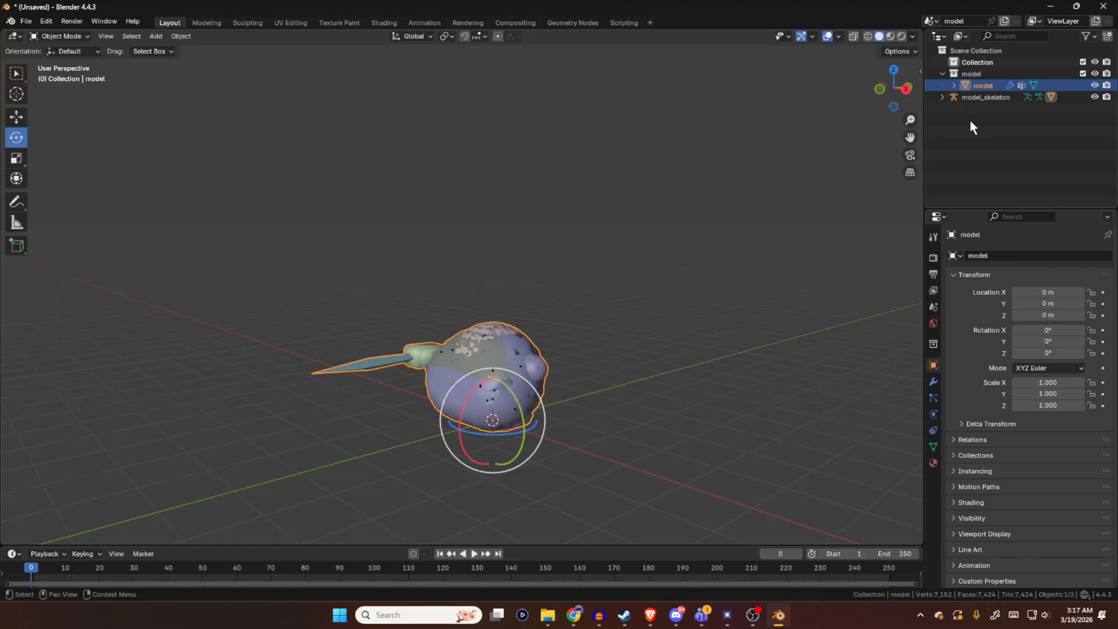
{"action": "key", "text": "Delete"}
{"action": "mouse_move", "coordinate": [699, 235]}
{"action": "middle_mouse_down"}
{"action": "mouse_move", "coordinate": [798, 232]}
{"action": "mouse_move", "coordinate": [719, 239]}
{"action": "mouse_move", "coordinate": [716, 222]}
{"action": "middle_mouse_up"}
{"action": "scroll", "coordinate": [653, 341], "scroll_direction": "up", "scroll_amount": 3}
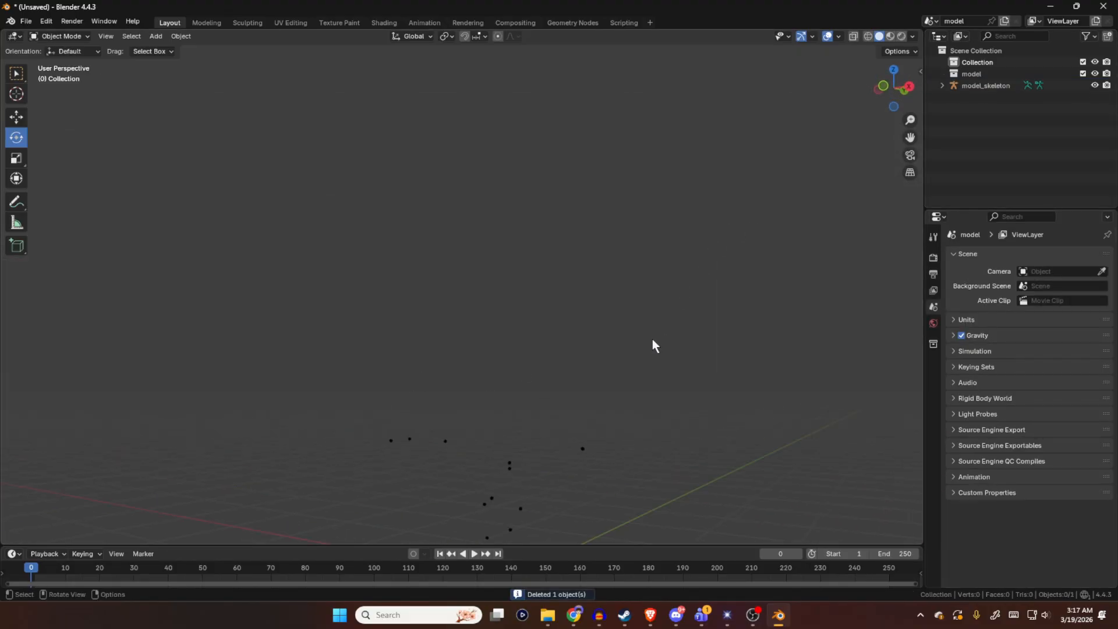
{"action": "middle_click_drag", "start_coordinate": [651, 343], "coordinate": [640, 256]}
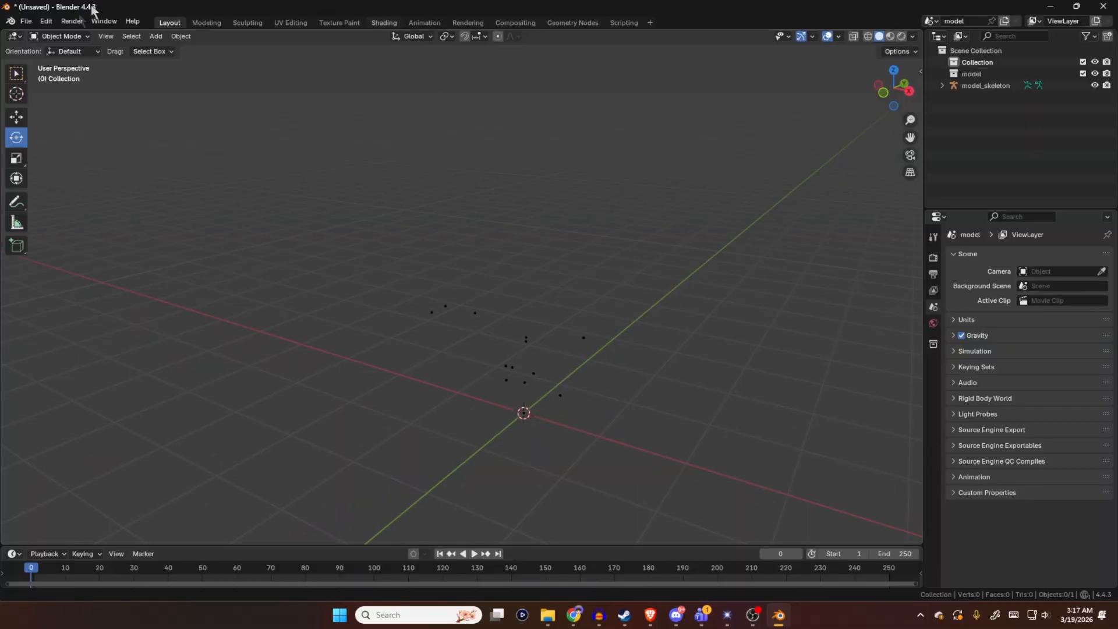
- Import model.dae as a Collada file from Desktop, AirRideModdingFiles, Sir Kibble Proj, Model Export
{"action": "left_click", "coordinate": [30, 20]}
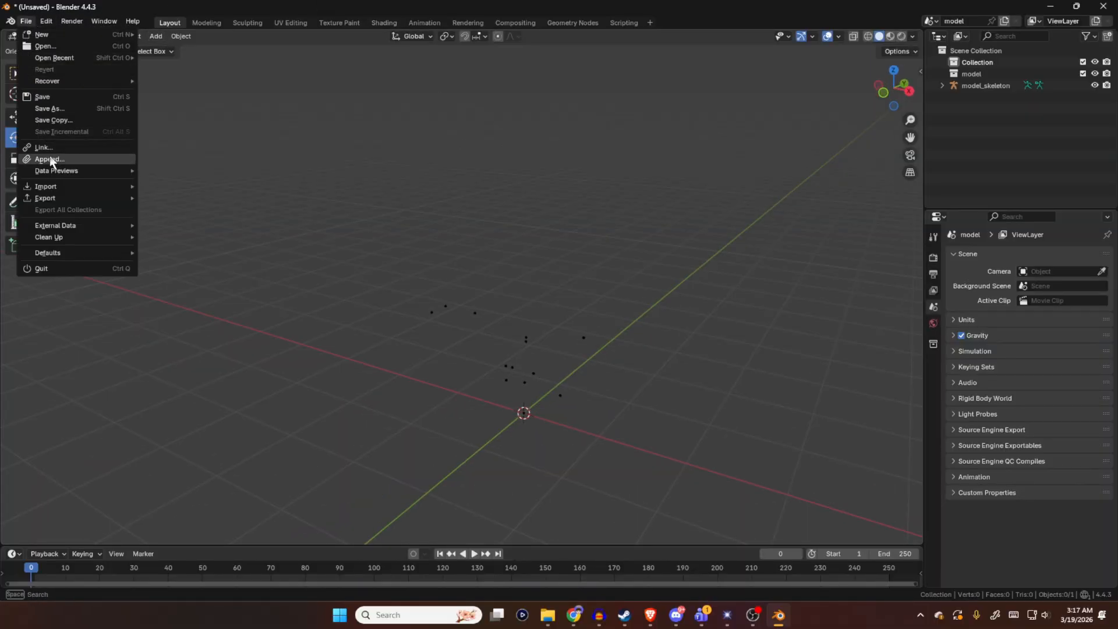
{"action": "mouse_move", "coordinate": [64, 185]}
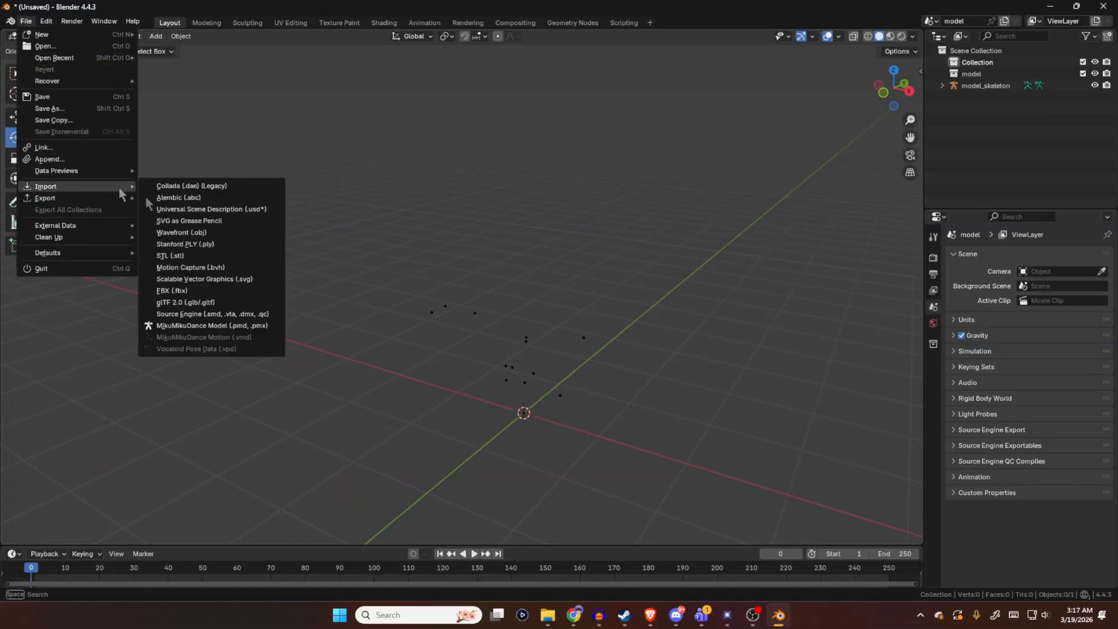
{"action": "left_click", "coordinate": [221, 185]}
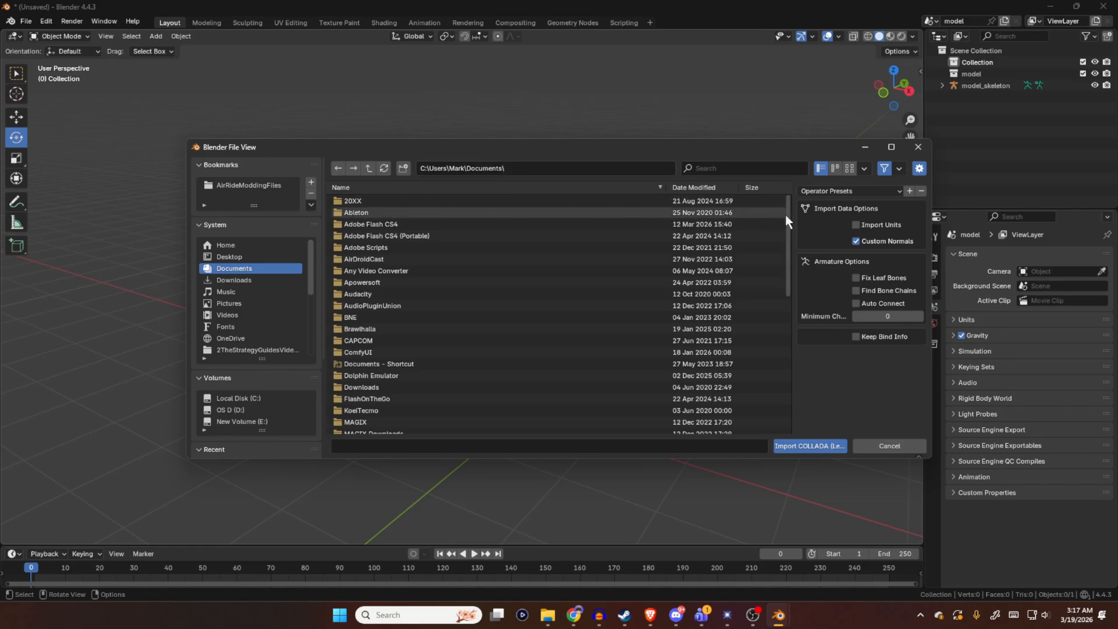
{"action": "left_click", "coordinate": [268, 256]}
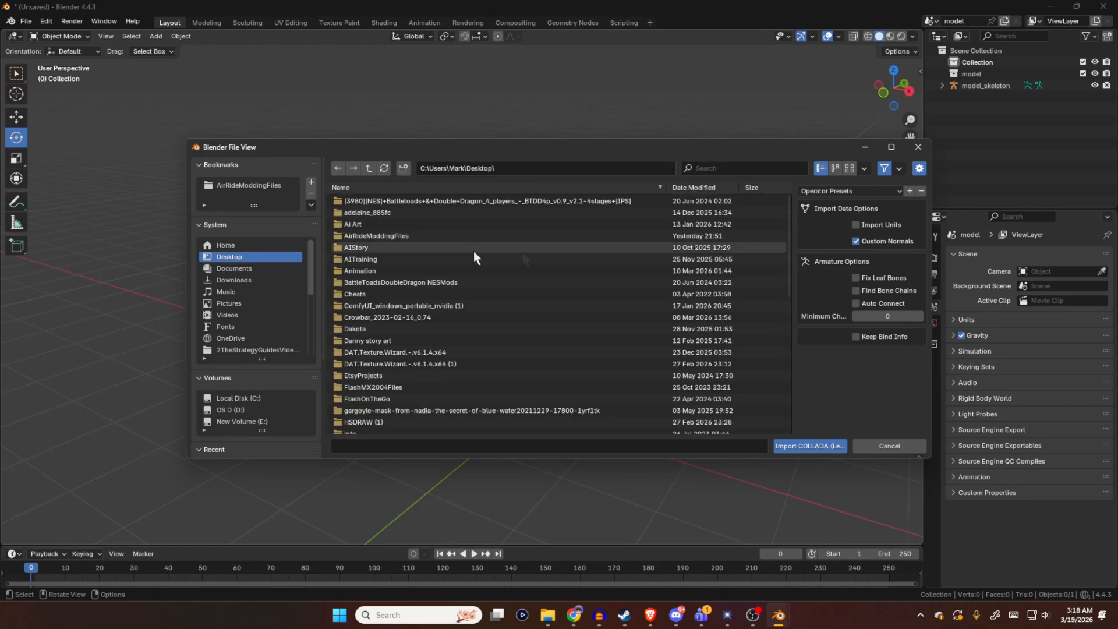
{"action": "double_click", "coordinate": [387, 235]}
{"action": "left_click", "coordinate": [401, 235]}
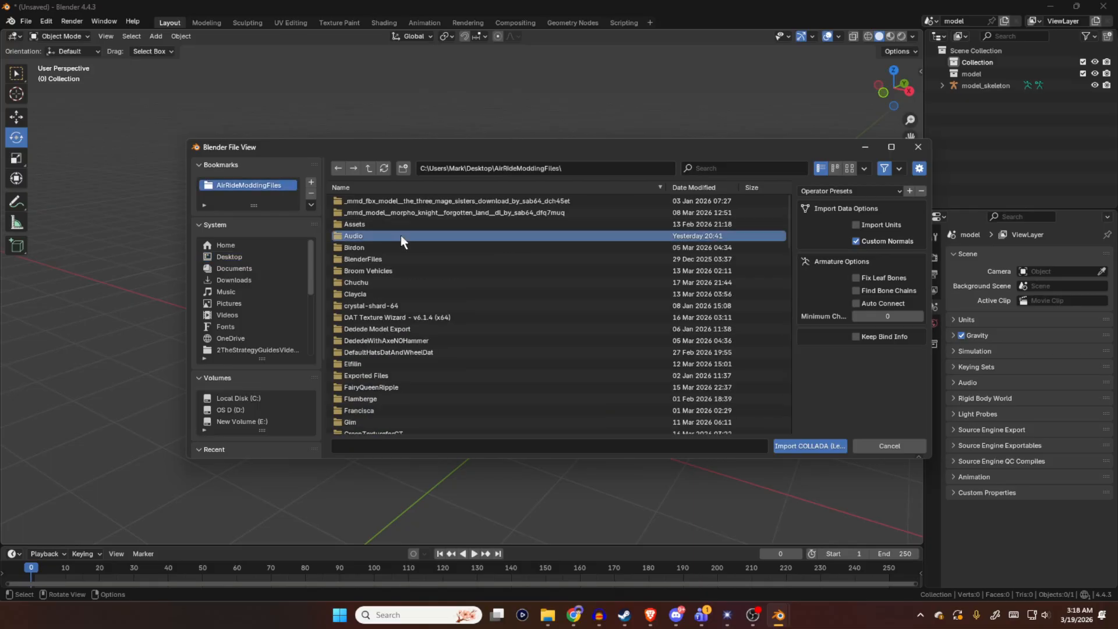
{"action": "scroll", "coordinate": [429, 269], "scroll_direction": "down", "scroll_amount": 2}
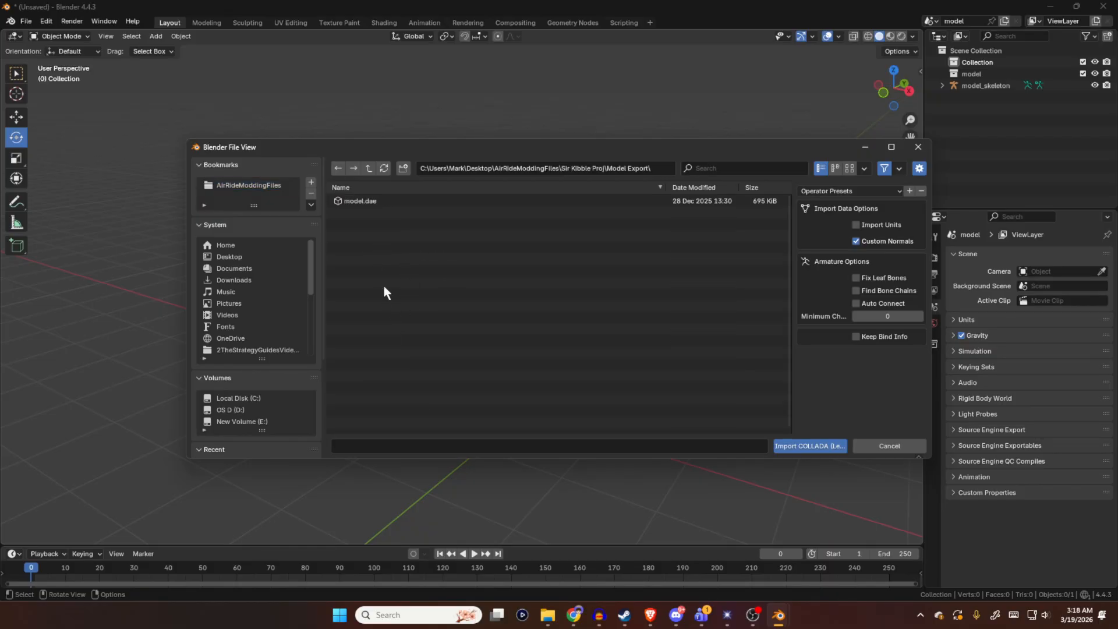
{"action": "left_click", "coordinate": [368, 203]}
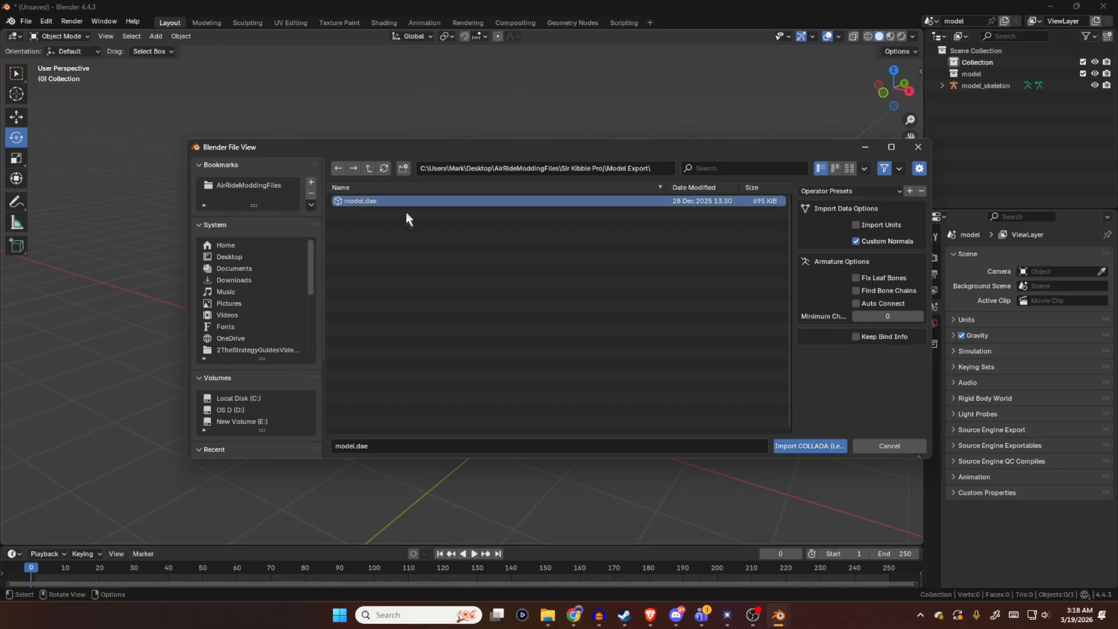
{"action": "left_click", "coordinate": [794, 446]}
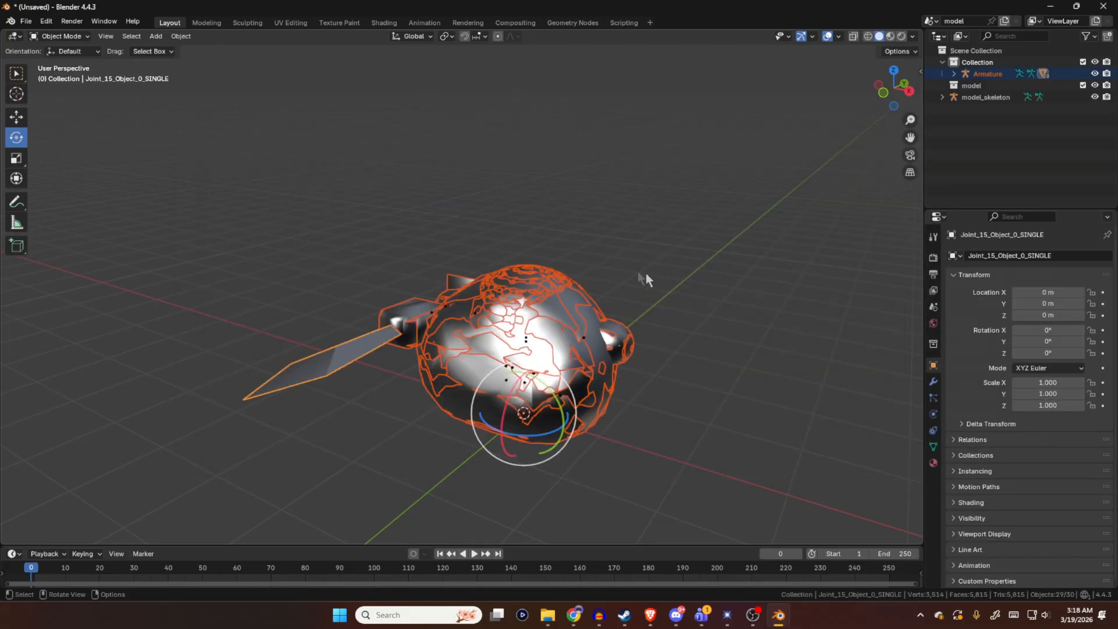
- Switch the viewport to Material Preview shading and examine the textured Kirby model from several angles
{"action": "middle_click_drag", "start_coordinate": [655, 303], "coordinate": [743, 241]}
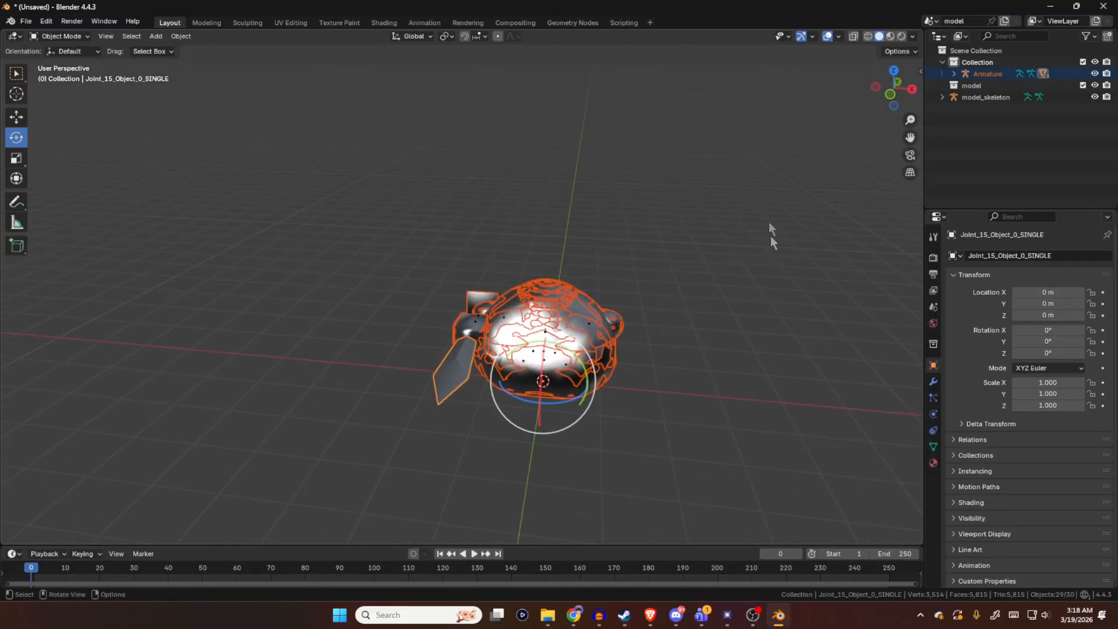
{"action": "left_click", "coordinate": [890, 36]}
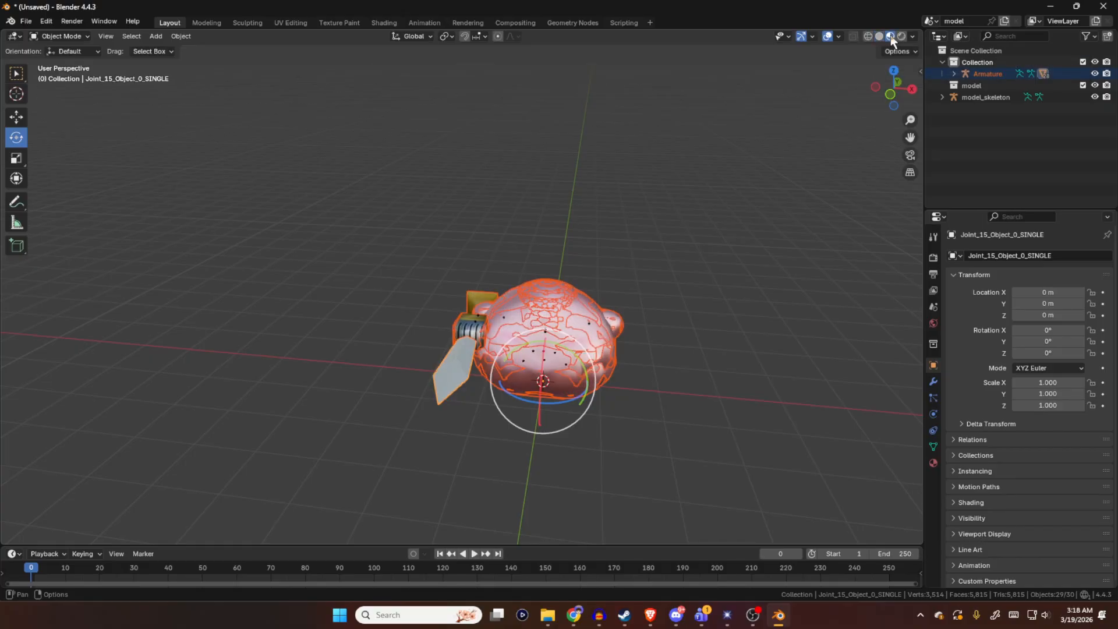
{"action": "mouse_move", "coordinate": [717, 194]}
{"action": "middle_mouse_down"}
{"action": "mouse_move", "coordinate": [680, 138]}
{"action": "mouse_move", "coordinate": [691, 252]}
{"action": "mouse_move", "coordinate": [574, 207]}
{"action": "mouse_move", "coordinate": [759, 217]}
{"action": "mouse_move", "coordinate": [841, 176]}
{"action": "mouse_move", "coordinate": [774, 131]}
{"action": "mouse_move", "coordinate": [741, 201]}
{"action": "mouse_move", "coordinate": [584, 166]}
{"action": "mouse_move", "coordinate": [685, 159]}
{"action": "mouse_move", "coordinate": [697, 235]}
{"action": "mouse_move", "coordinate": [739, 198]}
{"action": "mouse_move", "coordinate": [706, 250]}
{"action": "middle_mouse_up"}
{"action": "scroll", "coordinate": [665, 315], "scroll_direction": "up", "scroll_amount": 3}
{"action": "scroll", "coordinate": [664, 320], "scroll_direction": "down", "scroll_amount": 3}
{"action": "middle_click_drag", "start_coordinate": [679, 301], "coordinate": [774, 245]}
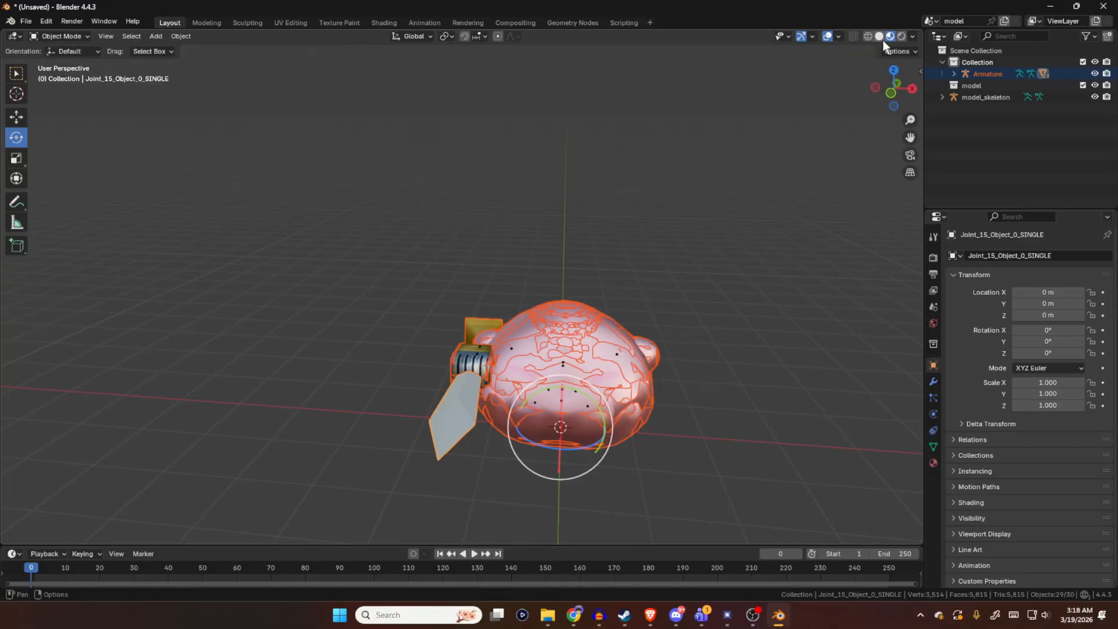
- Expand the Armature, enlarge the Outliner to list all its joint objects, and deselect everything
{"action": "left_click", "coordinate": [953, 74]}
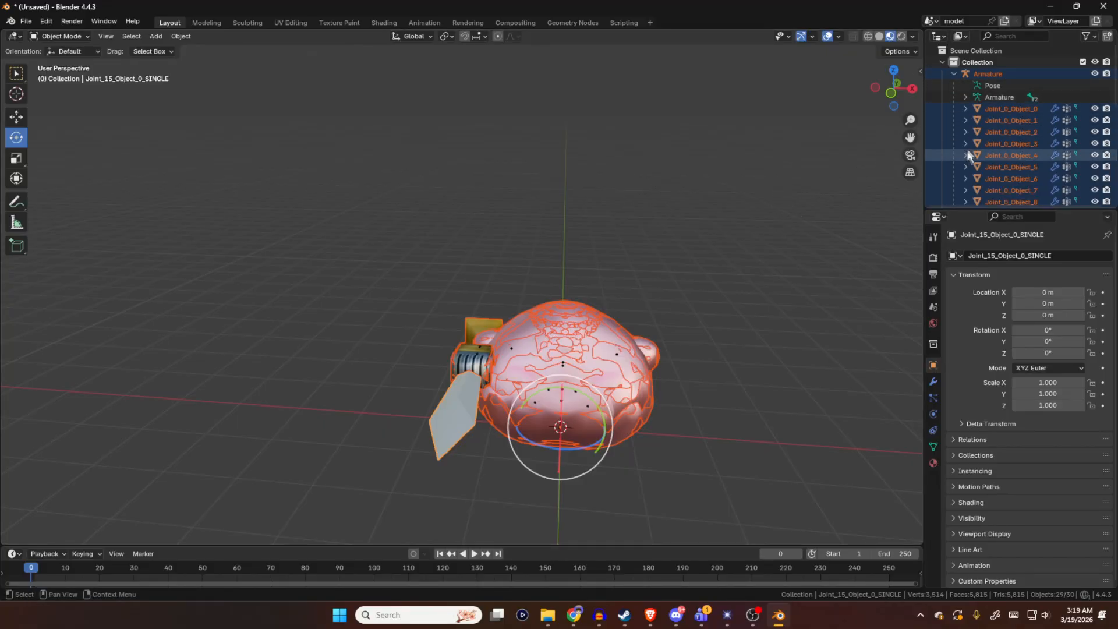
{"action": "left_click_drag", "start_coordinate": [976, 210], "coordinate": [982, 469]}
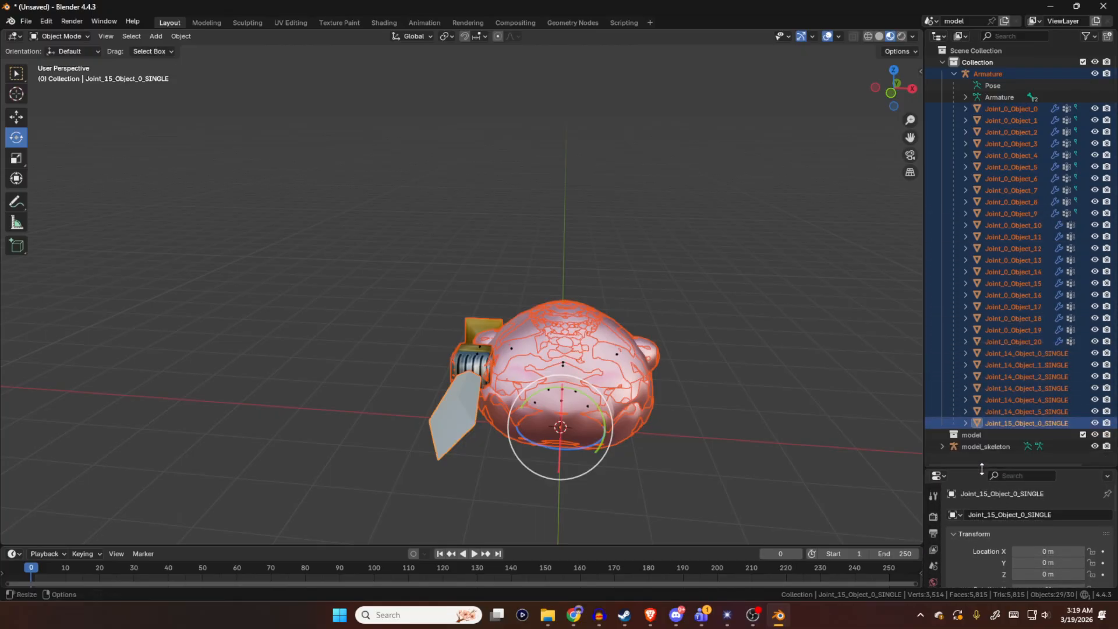
{"action": "left_click", "coordinate": [853, 234]}
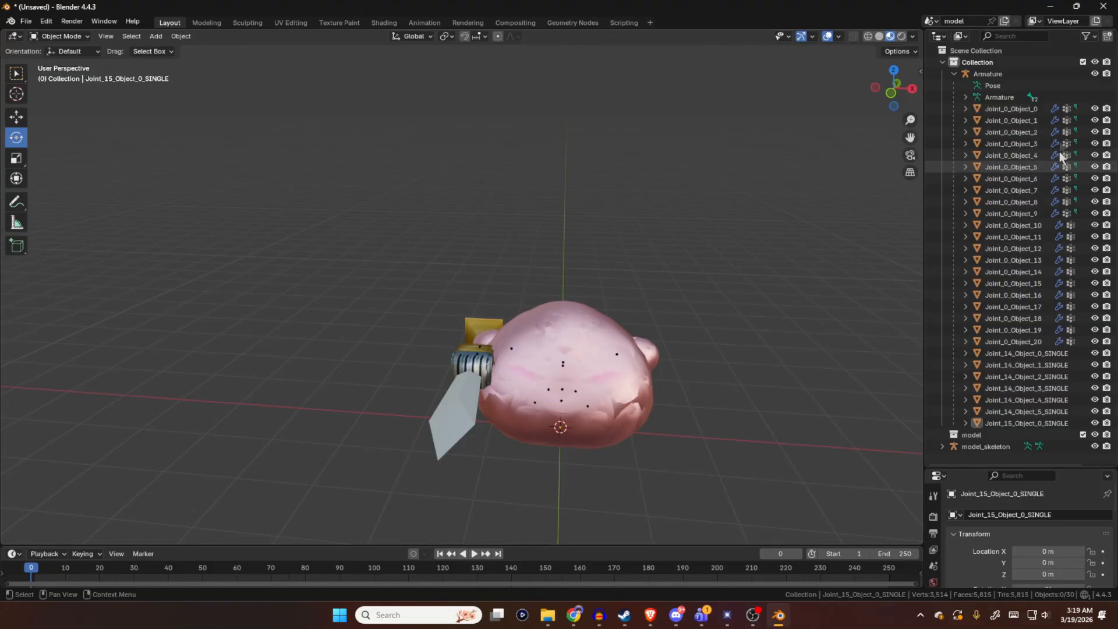
- Isolate Joint_0_Object_0 by hiding every other object in the viewport, and keep it selected
{"action": "left_click", "coordinate": [1025, 110]}
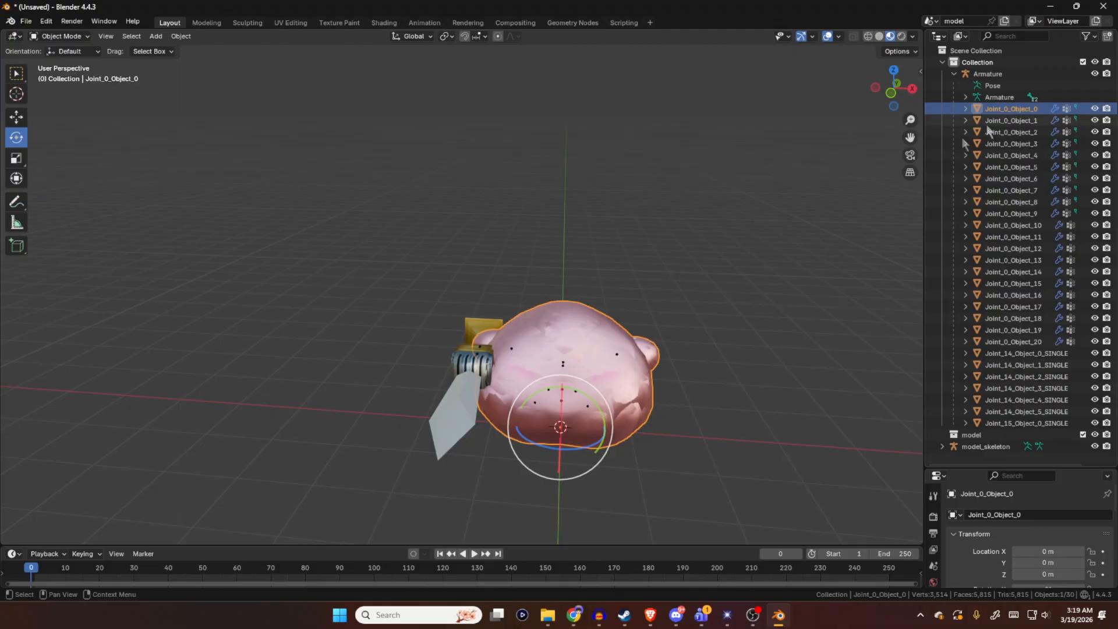
{"action": "key", "text": "shift+h"}
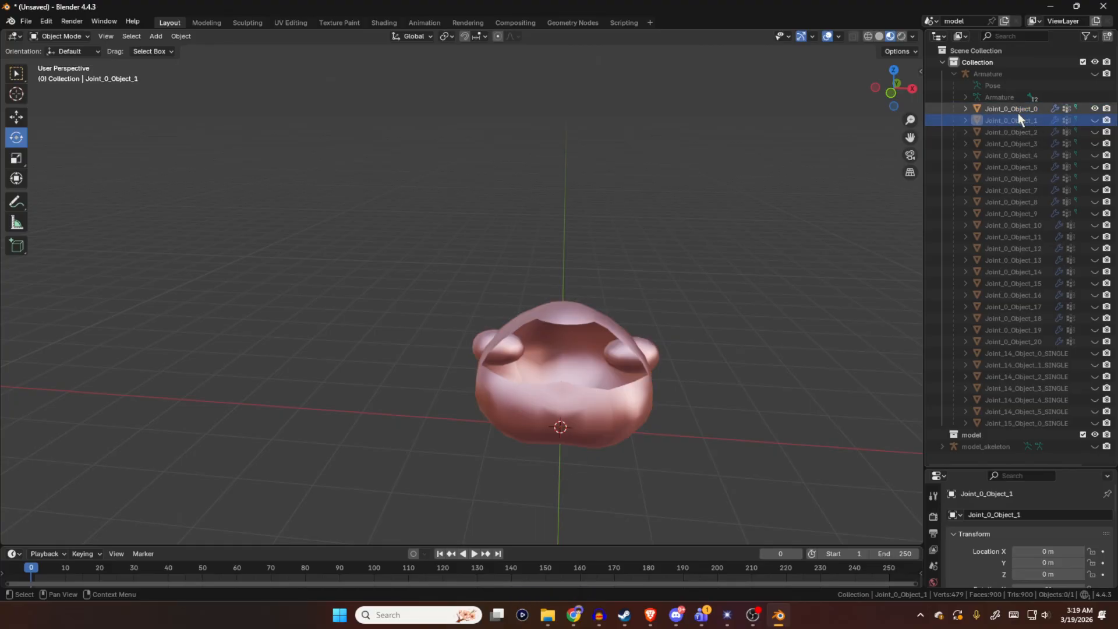
{"action": "left_click", "coordinate": [1095, 110]}
{"action": "left_click", "coordinate": [1095, 110]}
{"action": "left_click", "coordinate": [1015, 109]}
- Examine the Joint_0_Object_0 body mesh from several angles, toggling its visibility, and hide it
{"action": "middle_click_drag", "start_coordinate": [766, 255], "coordinate": [827, 238]}
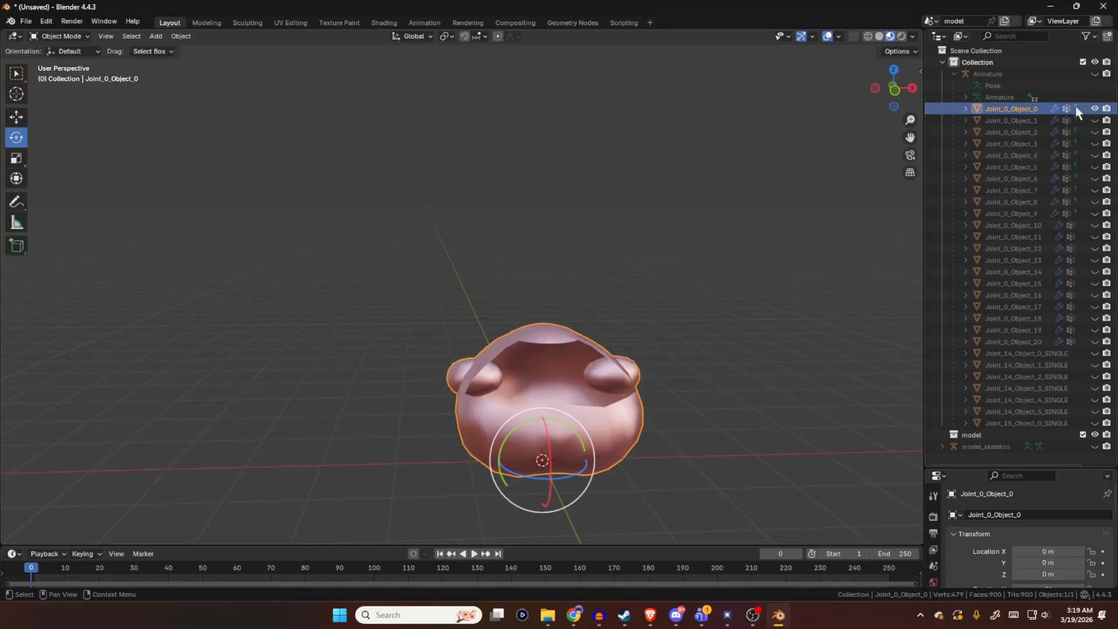
{"action": "left_click", "coordinate": [1094, 109]}
{"action": "left_click", "coordinate": [1094, 110]}
{"action": "middle_click_drag", "start_coordinate": [752, 268], "coordinate": [731, 286]}
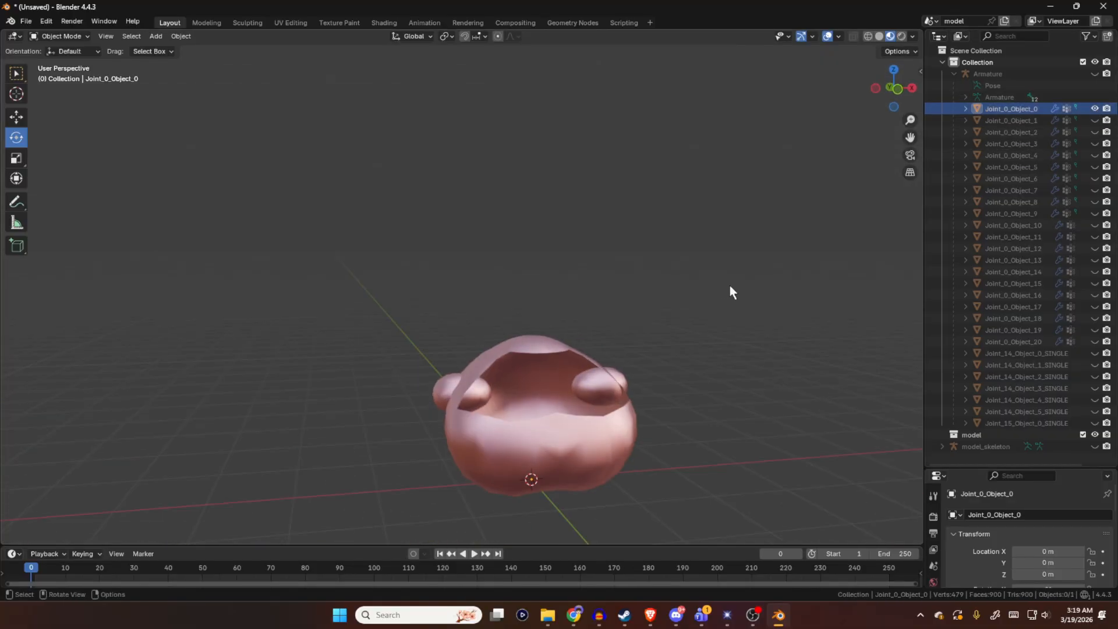
{"action": "middle_click_drag", "start_coordinate": [725, 328], "coordinate": [559, 361]}
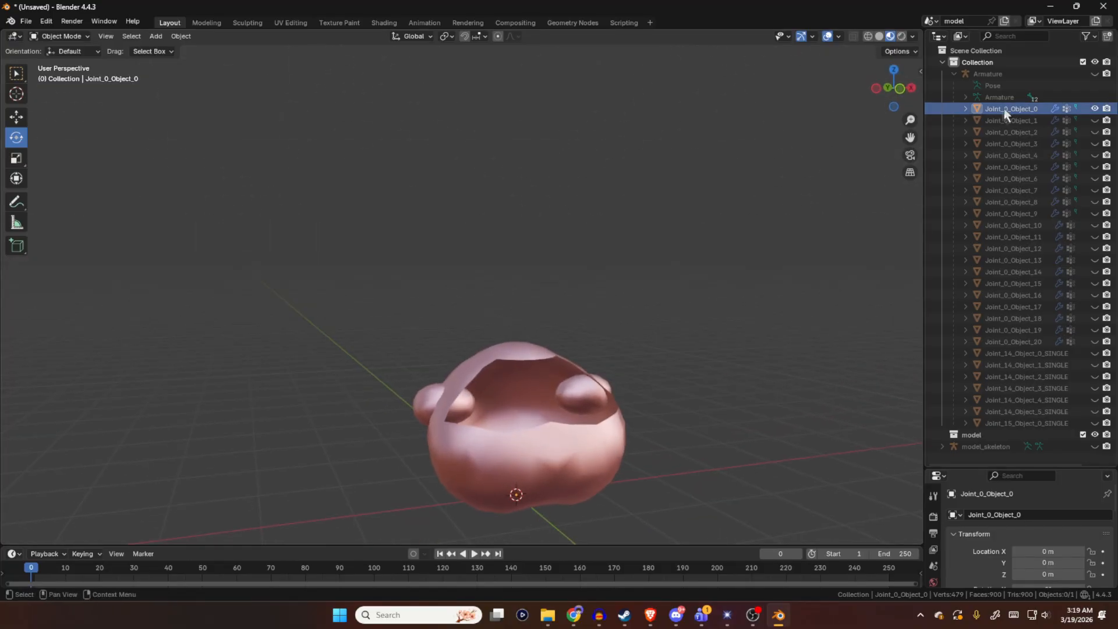
{"action": "left_click", "coordinate": [1095, 109]}
- Show and hide Joint_0_Object_4 and Joint_0_Object_7 in turn to identify each part
{"action": "left_click", "coordinate": [1095, 156]}
{"action": "left_click", "coordinate": [1096, 156]}
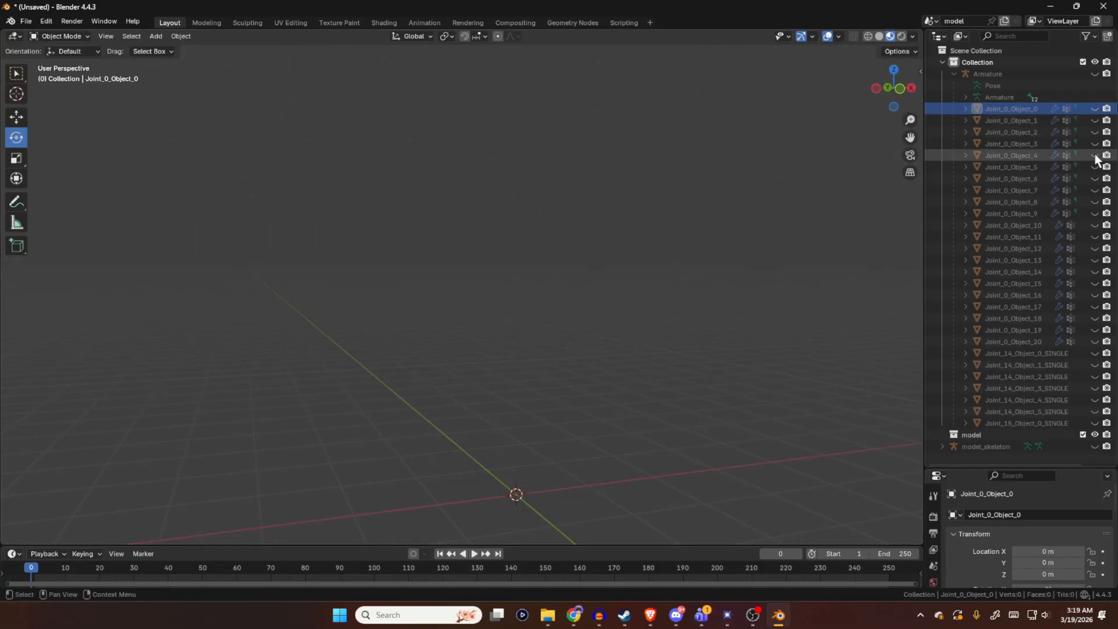
{"action": "left_click", "coordinate": [1094, 191]}
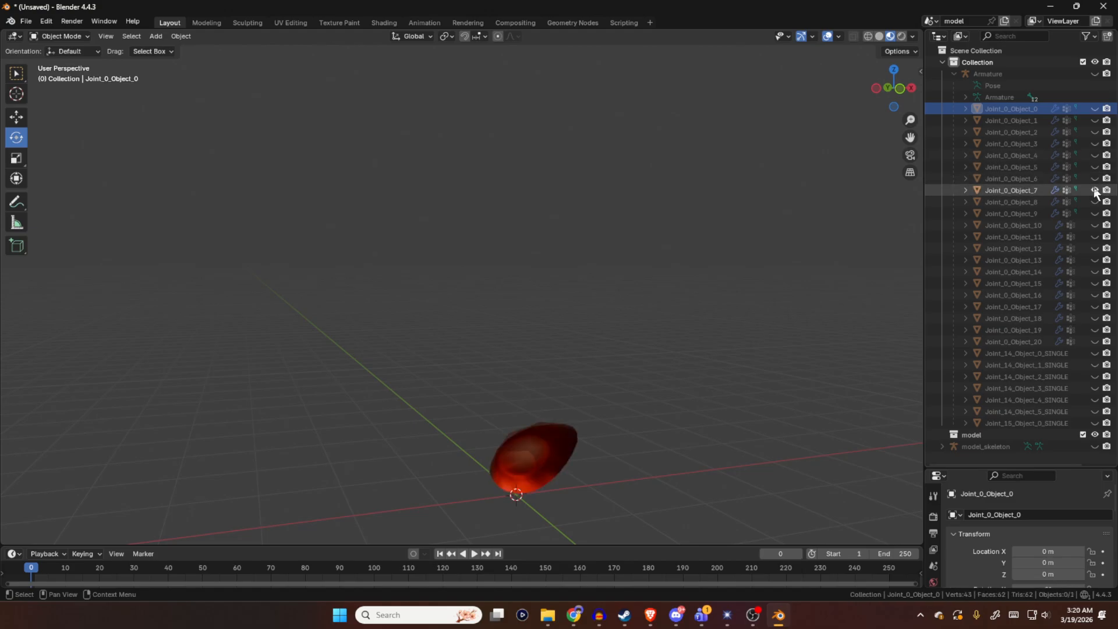
{"action": "left_click", "coordinate": [1094, 189]}
- Show Joint_0_Object_6 on its own, view it from different angles, and hide it again
{"action": "left_click", "coordinate": [1094, 179]}
{"action": "middle_click_drag", "start_coordinate": [657, 292], "coordinate": [694, 290]}
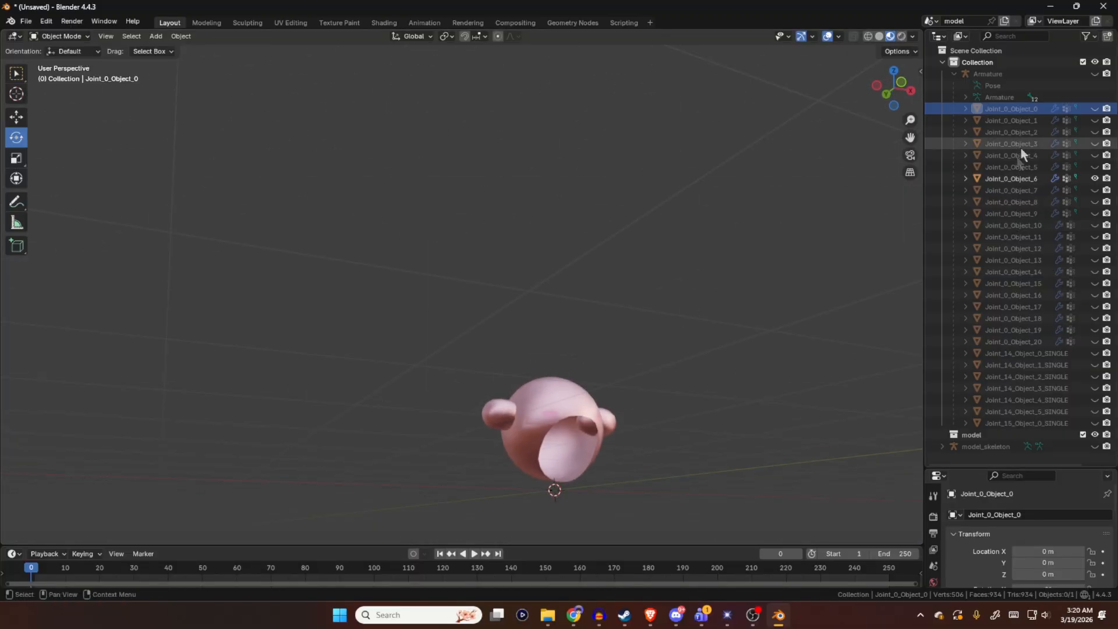
{"action": "left_click", "coordinate": [1095, 178]}
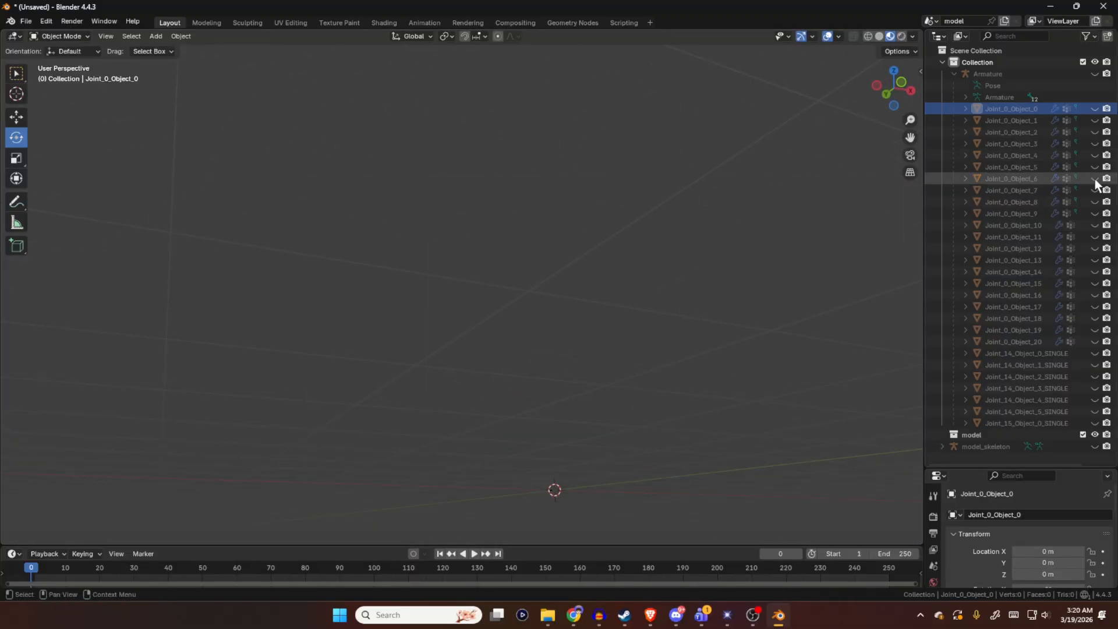
- Show Joint_0_Object_15 on its own, inspect its shape from several sides, and hide it
{"action": "left_click", "coordinate": [1092, 283]}
{"action": "middle_click_drag", "start_coordinate": [708, 293], "coordinate": [669, 274]}
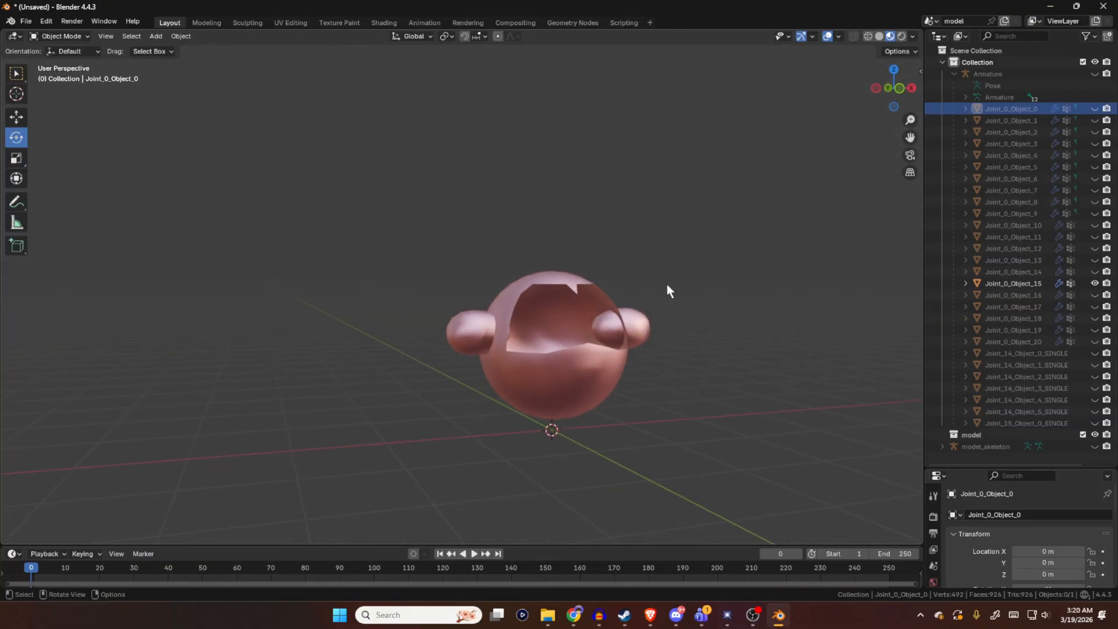
{"action": "middle_click_drag", "start_coordinate": [666, 299], "coordinate": [605, 326]}
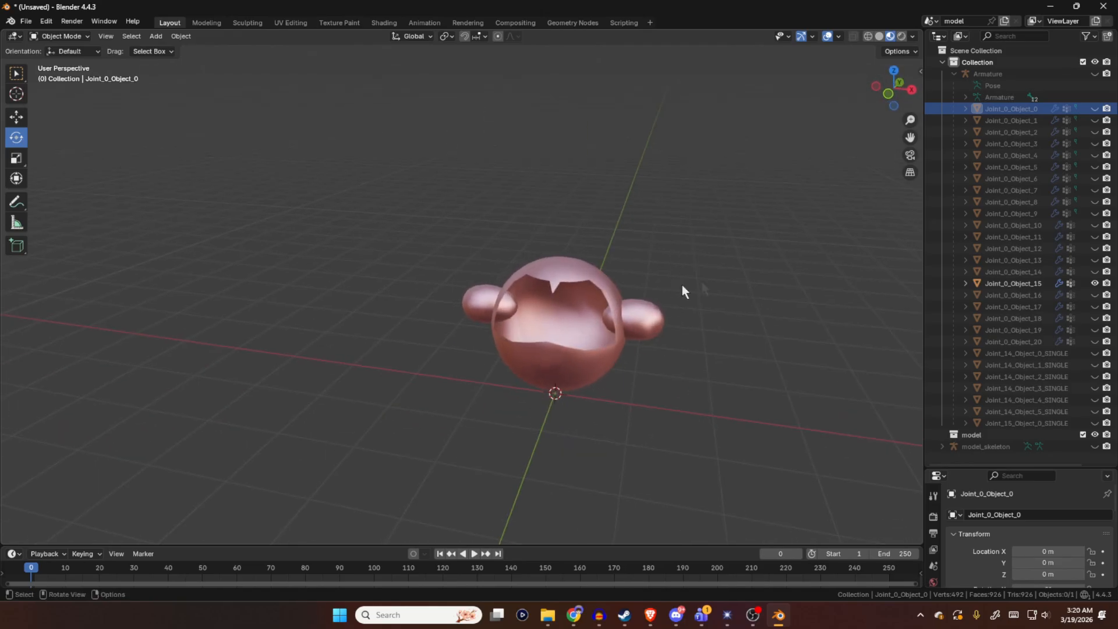
{"action": "left_click", "coordinate": [1094, 284]}
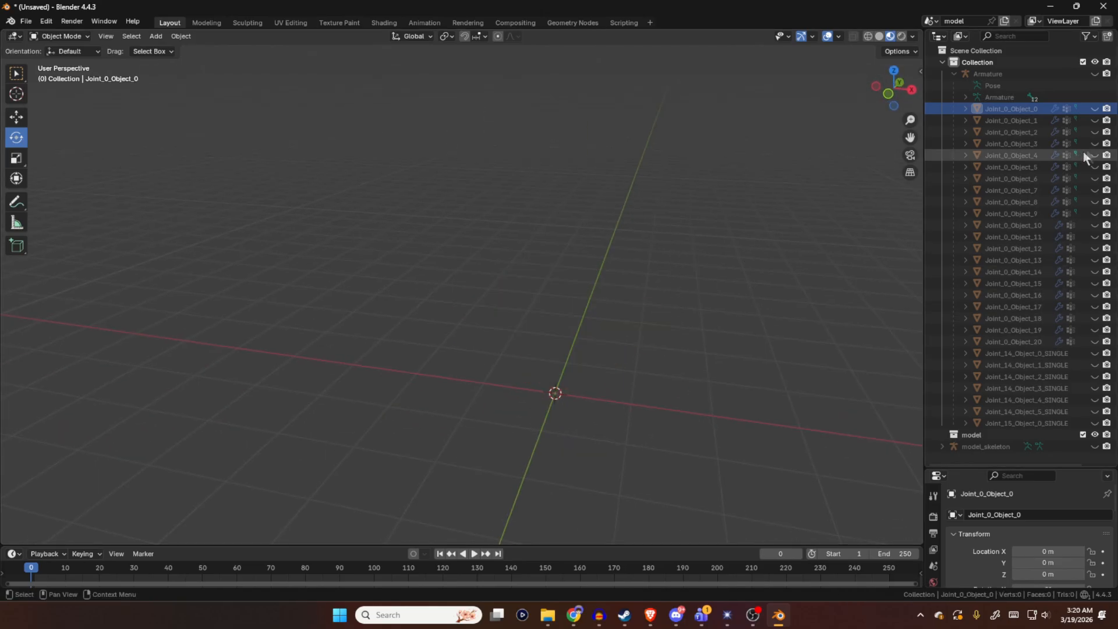
- Toggle Joint_0_Object_0 on and off repeatedly to review its open-faced body mesh, leaving it hidden
{"action": "left_click", "coordinate": [1095, 109]}
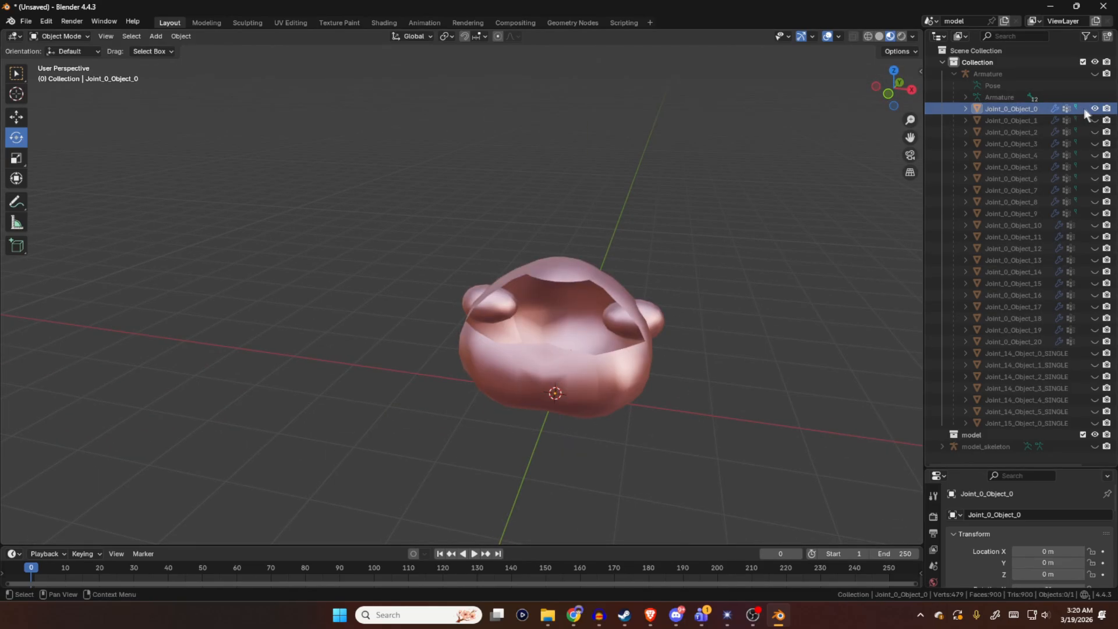
{"action": "left_click", "coordinate": [1094, 109]}
{"action": "left_click", "coordinate": [1094, 109]}
{"action": "middle_click_drag", "start_coordinate": [808, 238], "coordinate": [731, 289]}
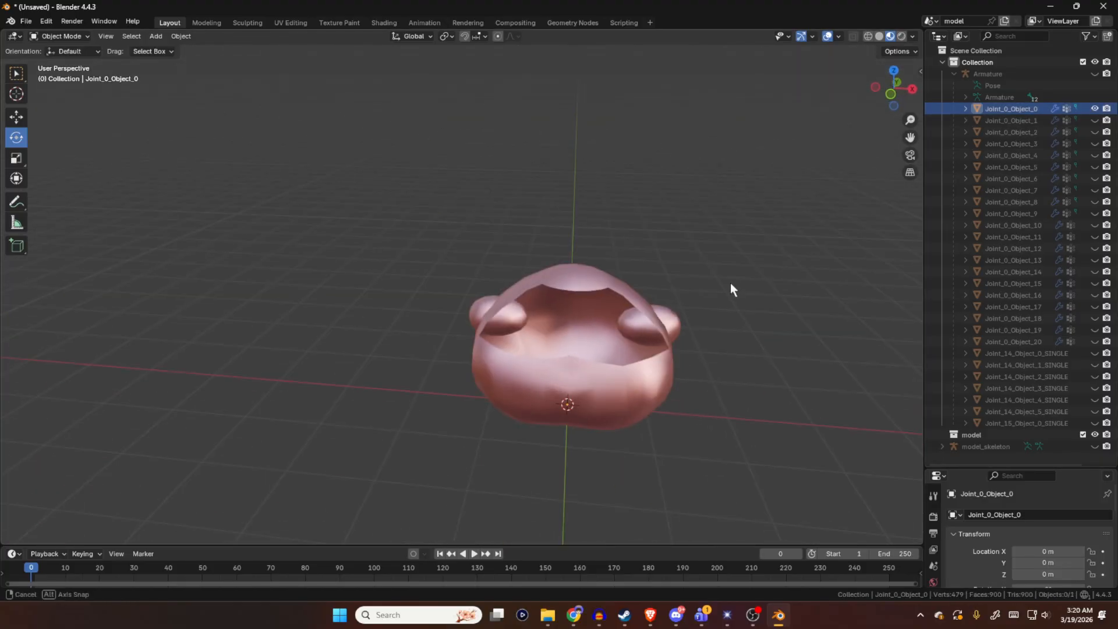
{"action": "left_click", "coordinate": [1094, 109]}
{"action": "left_click", "coordinate": [1094, 109]}
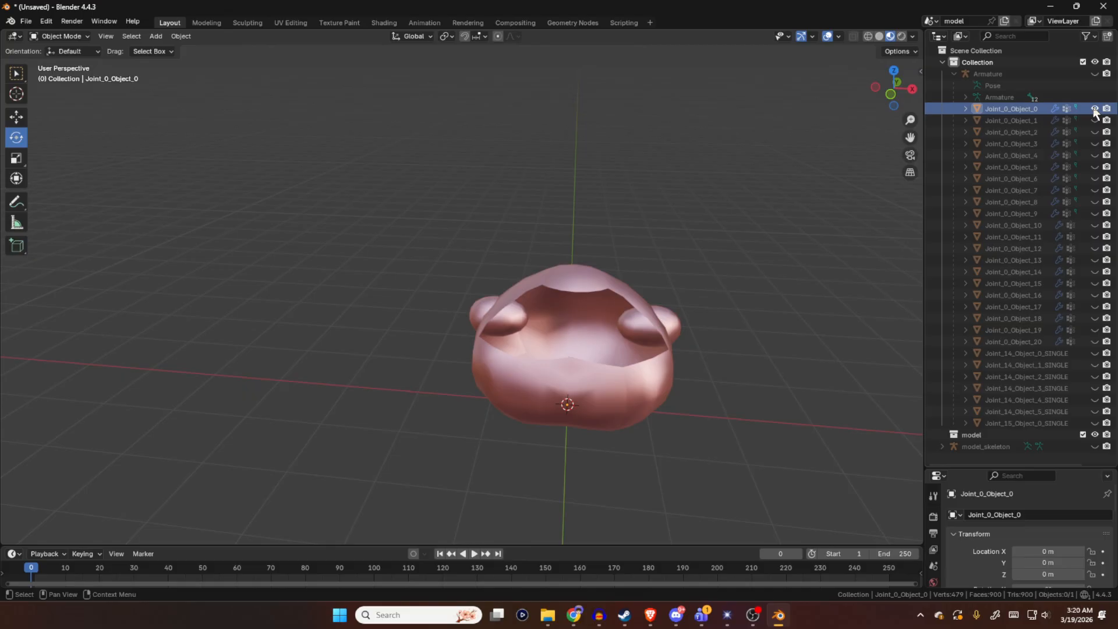
{"action": "left_click", "coordinate": [1094, 109]}
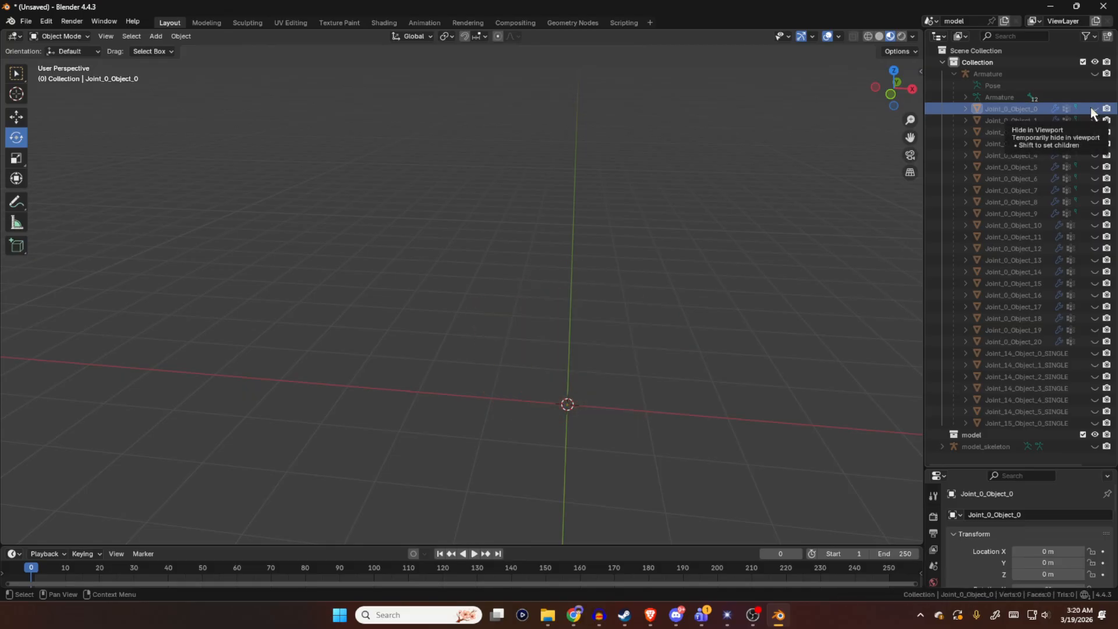
{"action": "left_click", "coordinate": [1091, 108]}
{"action": "left_click", "coordinate": [1091, 109]}
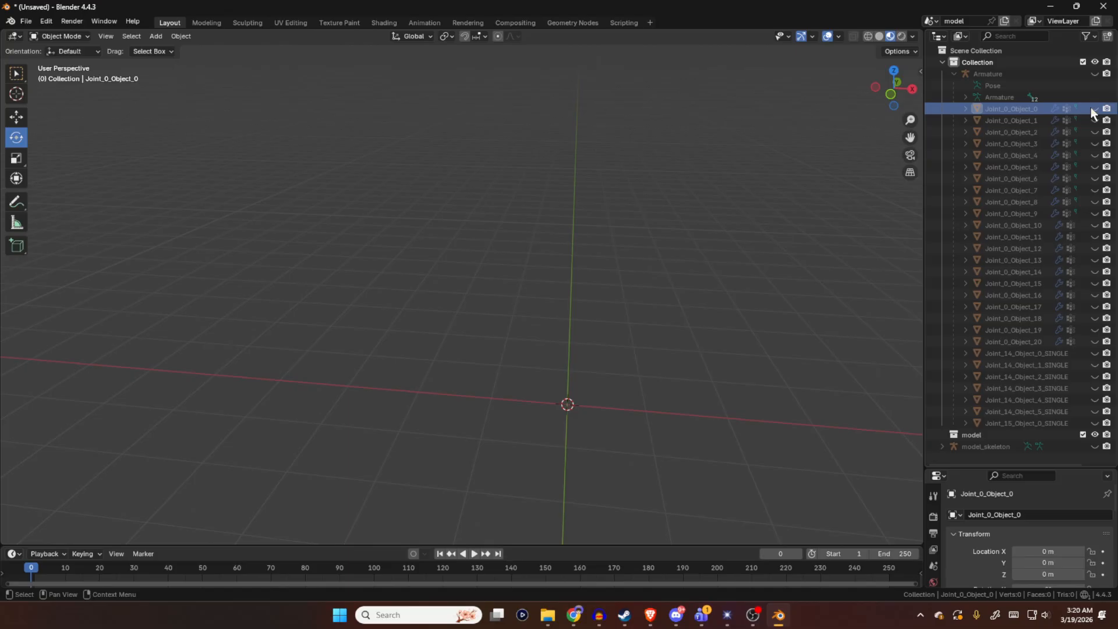
{"action": "left_click", "coordinate": [1094, 109]}
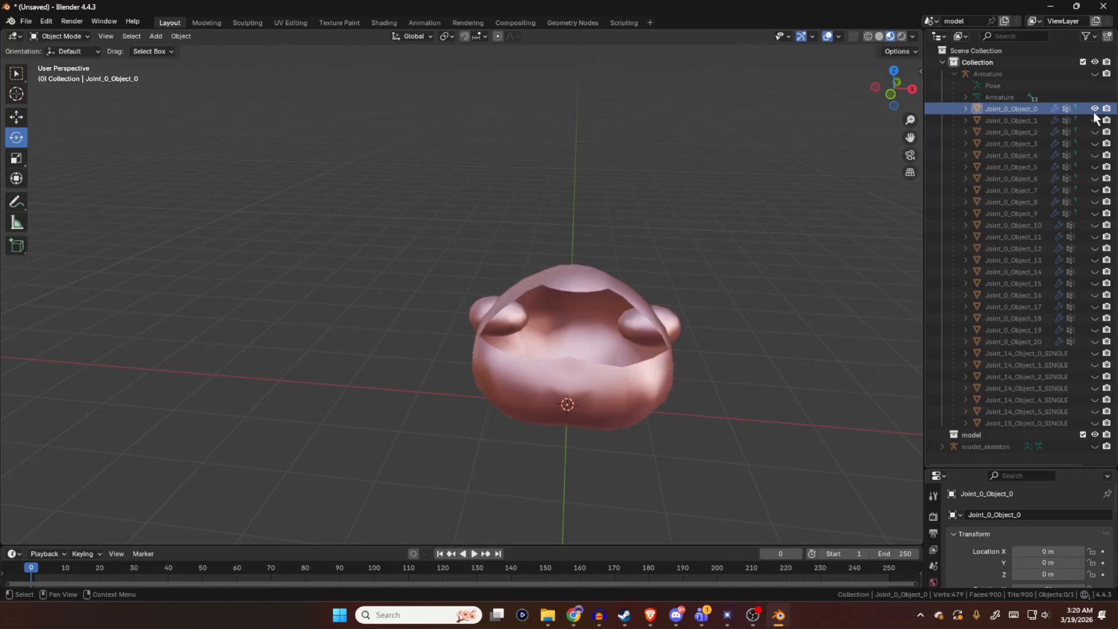
{"action": "left_click", "coordinate": [1094, 109]}
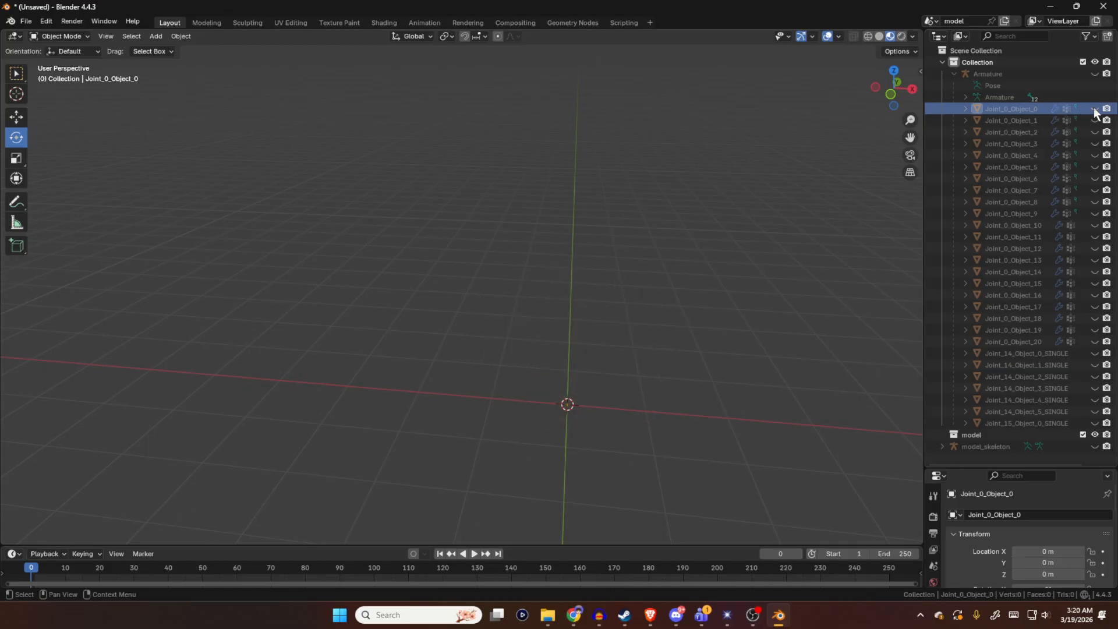
- Briefly show Joint_0_Object_5, inspect Joint_0_Object_6 from a lower angle, and hide both
{"action": "left_click", "coordinate": [1095, 166]}
{"action": "left_click", "coordinate": [1095, 167]}
{"action": "left_click", "coordinate": [1094, 178]}
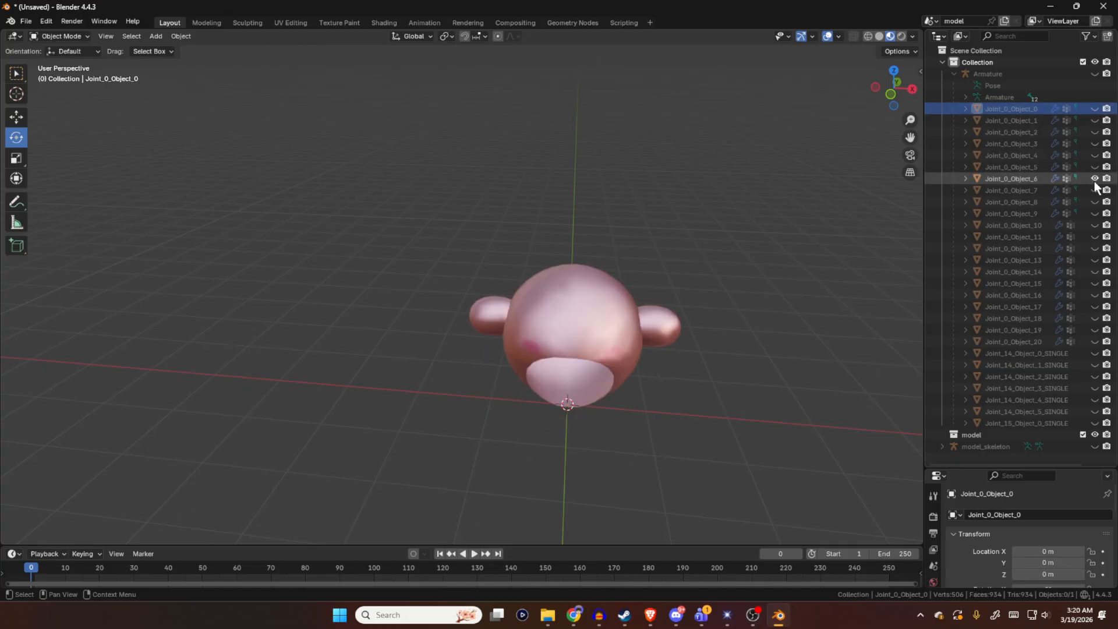
{"action": "middle_click_drag", "start_coordinate": [821, 242], "coordinate": [798, 181]}
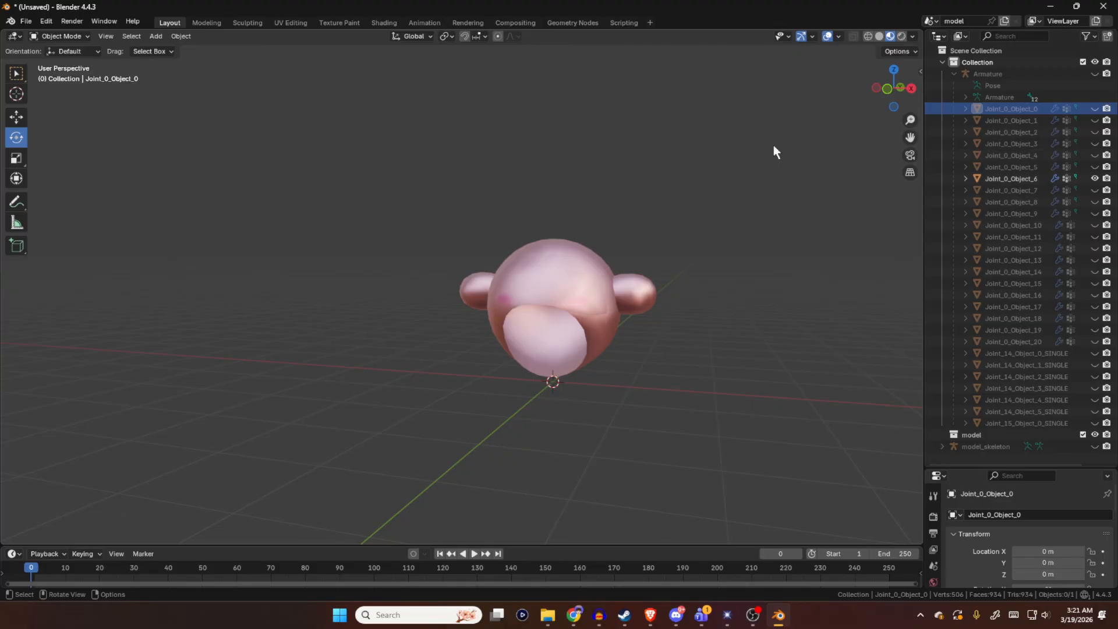
{"action": "left_click", "coordinate": [1095, 178]}
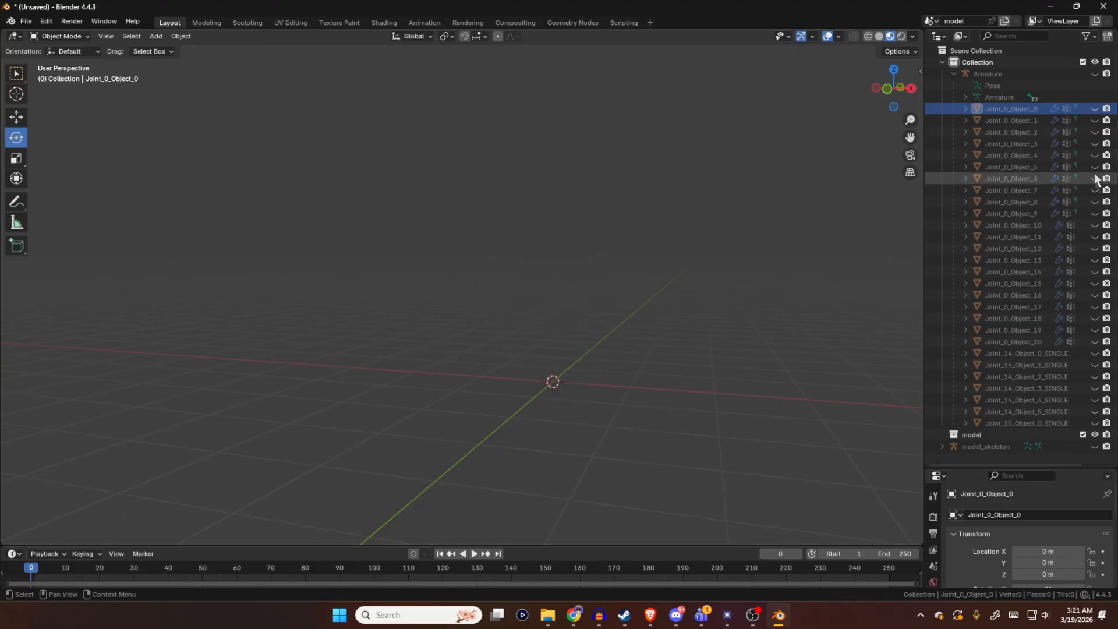
- Bring back Joint_0_Object_0, examine it from above with repeated visibility toggles, and hide it
{"action": "left_click", "coordinate": [1095, 108]}
{"action": "middle_click_drag", "start_coordinate": [843, 209], "coordinate": [830, 243]}
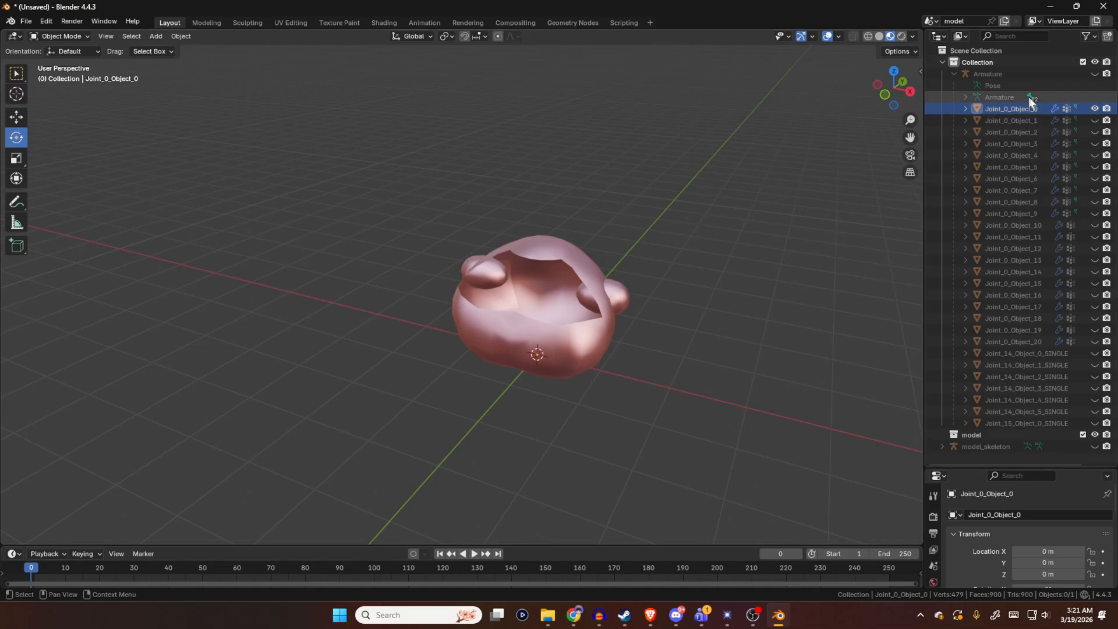
{"action": "left_click", "coordinate": [1095, 108]}
{"action": "left_click", "coordinate": [1094, 108]}
{"action": "left_click", "coordinate": [1094, 109]}
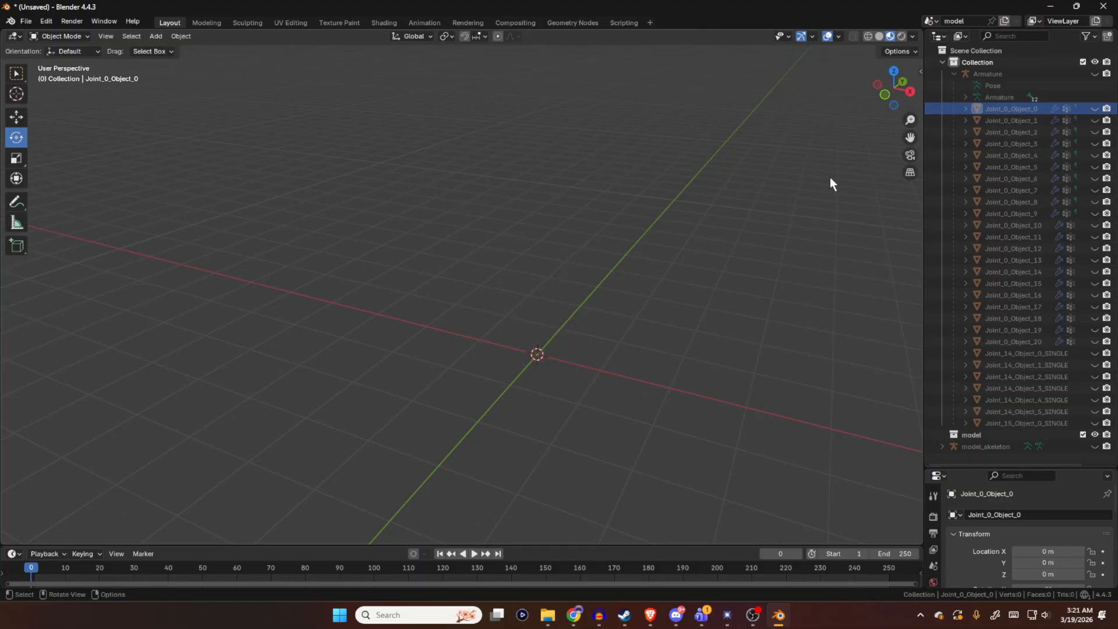
{"action": "left_click", "coordinate": [1095, 108]}
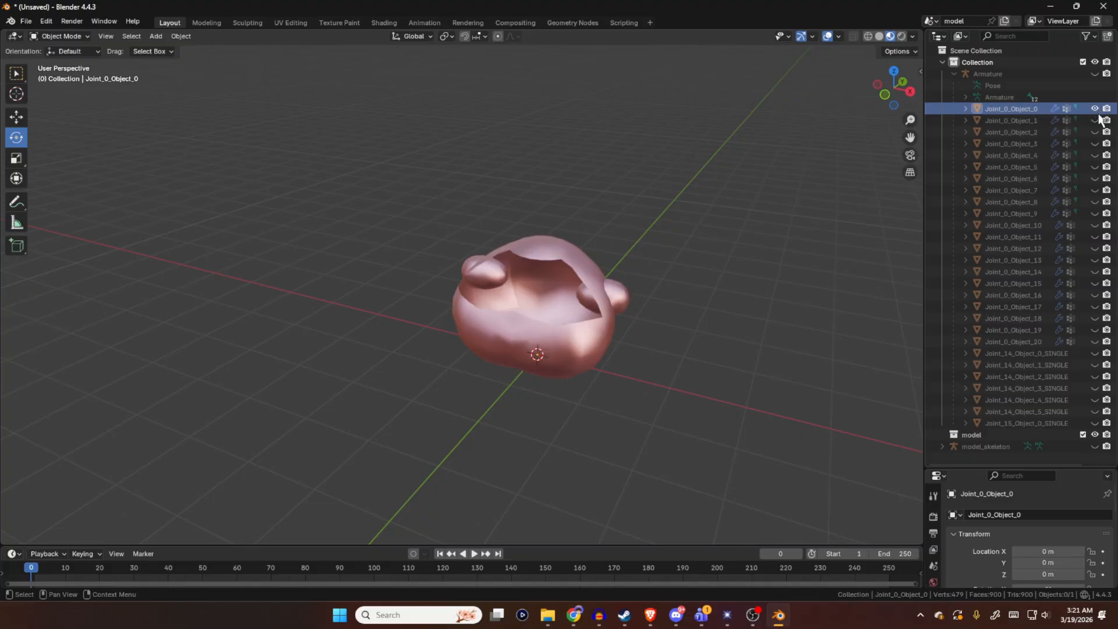
{"action": "left_click", "coordinate": [1095, 120]}
{"action": "left_click", "coordinate": [1095, 108]}
{"action": "left_click", "coordinate": [1094, 108]}
{"action": "middle_click_drag", "start_coordinate": [752, 287], "coordinate": [813, 280]}
{"action": "left_click", "coordinate": [1094, 109]}
- Show Joint_0_Object_2 followed by Joint_0_Object_0 to compare their geometry, hiding each after viewing
{"action": "left_click", "coordinate": [1095, 132]}
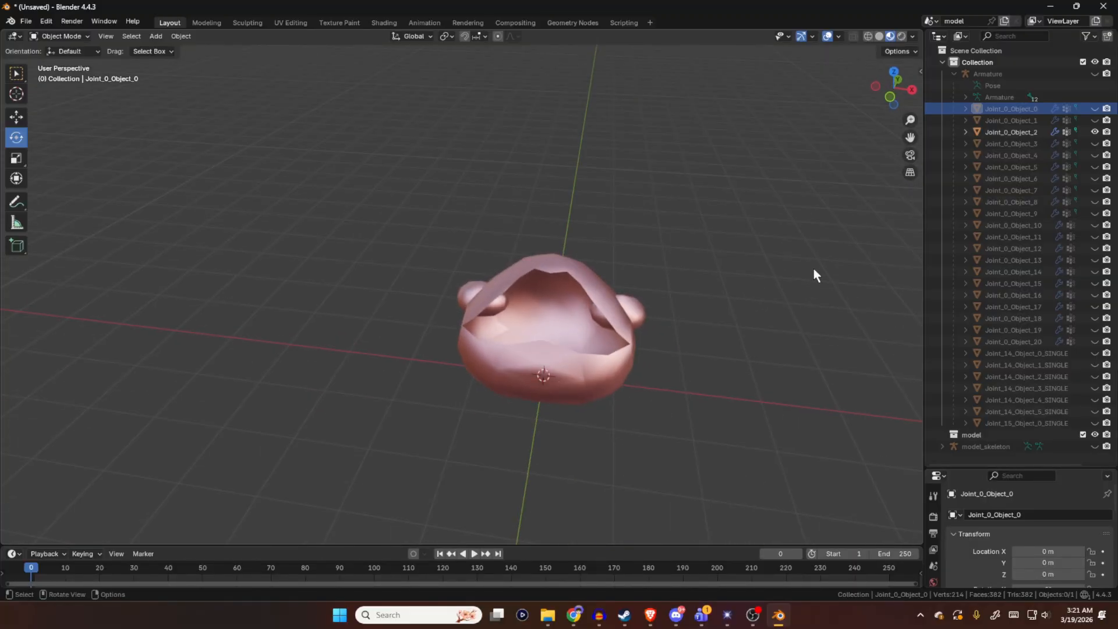
{"action": "left_click", "coordinate": [1095, 133]}
{"action": "left_click", "coordinate": [1094, 108]}
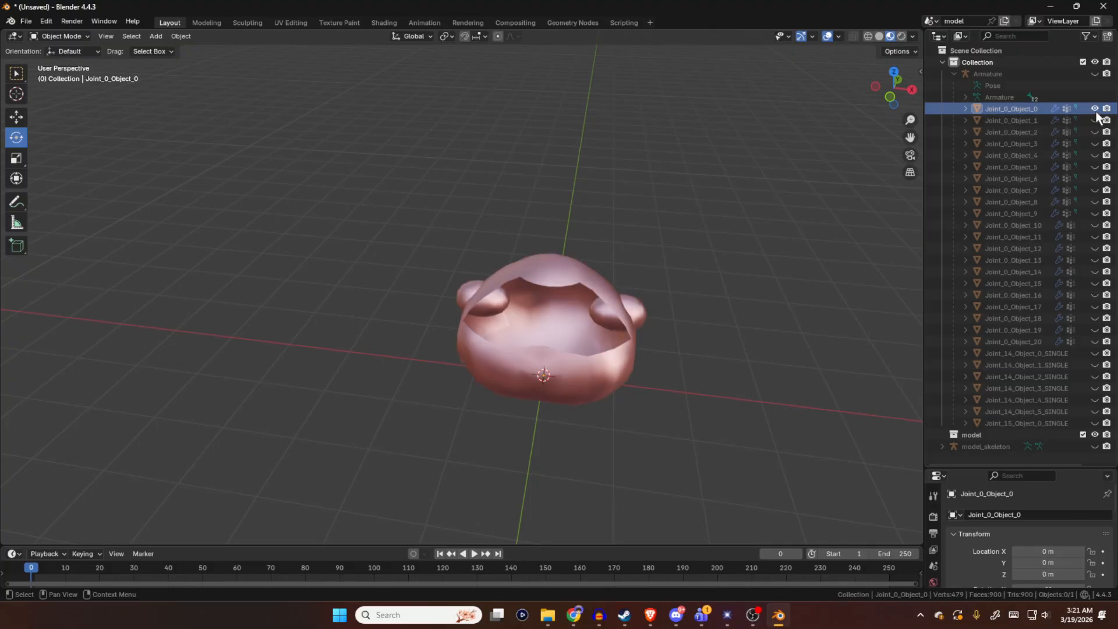
{"action": "middle_click_drag", "start_coordinate": [728, 263], "coordinate": [687, 278]}
{"action": "left_click", "coordinate": [1094, 108]}
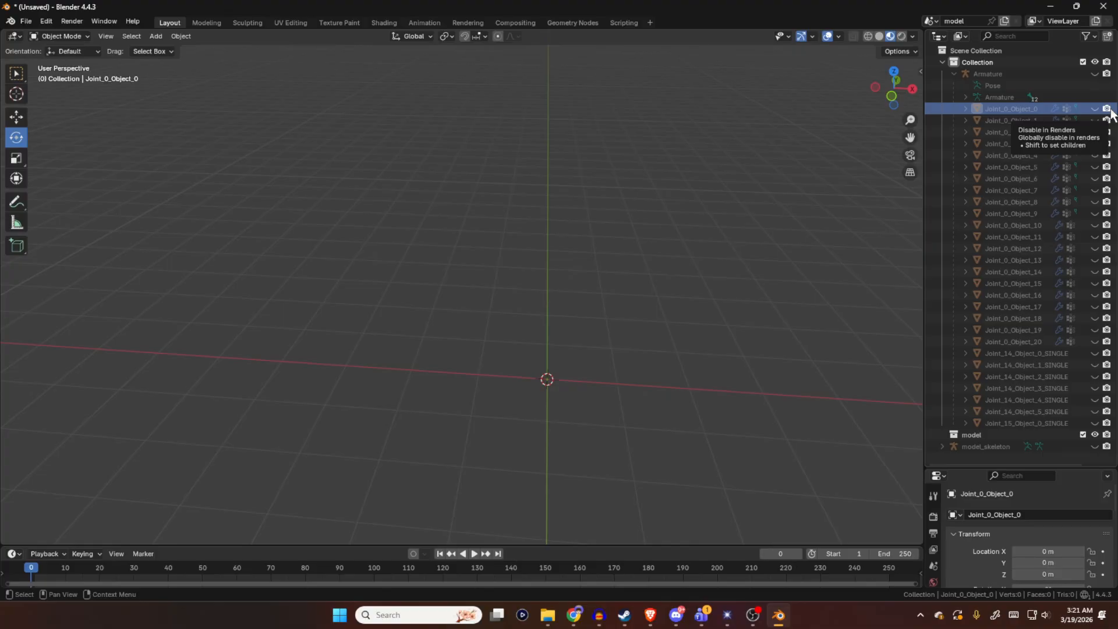
- Alternate between Joint_0_Object_2 and Joint_0_Object_0, selecting each while visible to compare their outlines, and hide both
{"action": "left_click", "coordinate": [1095, 132]}
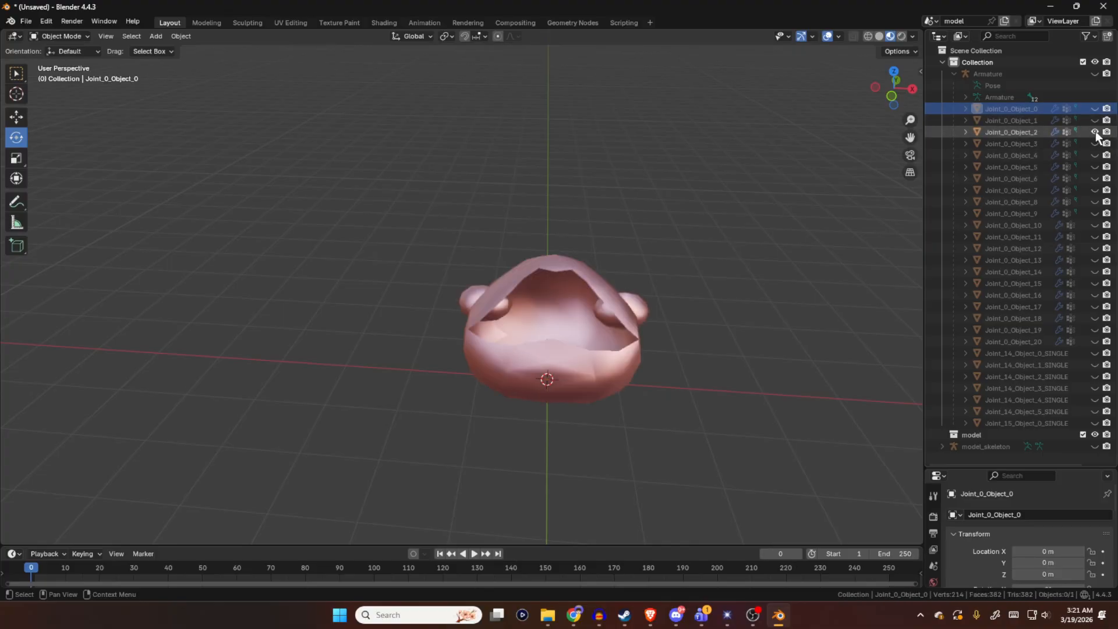
{"action": "left_click", "coordinate": [1029, 133]}
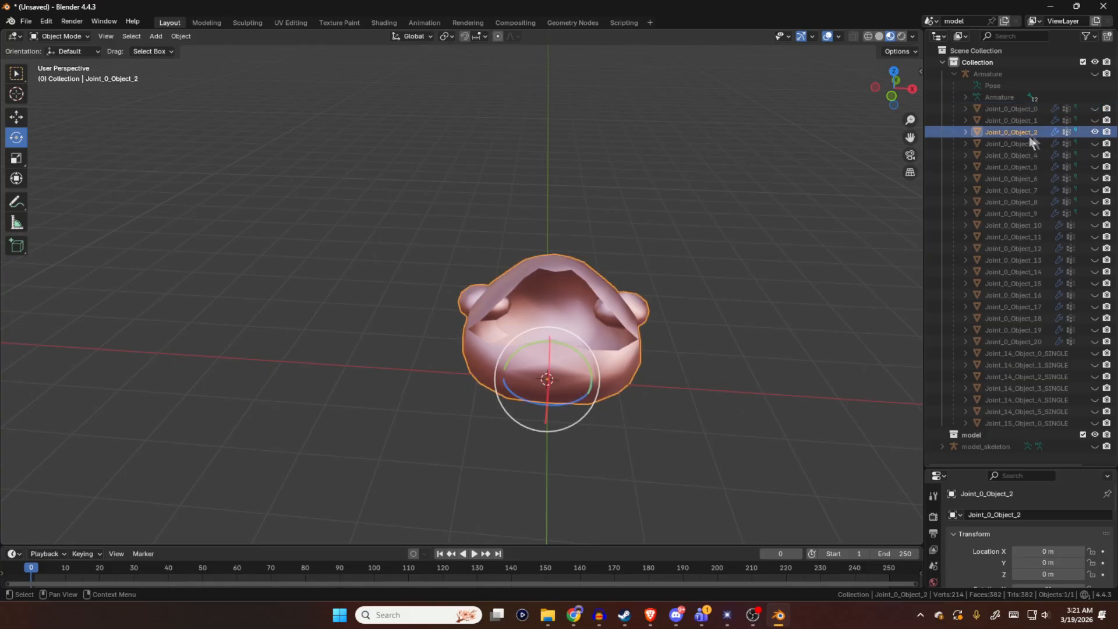
{"action": "left_click", "coordinate": [1095, 132]}
{"action": "left_click", "coordinate": [1095, 132]}
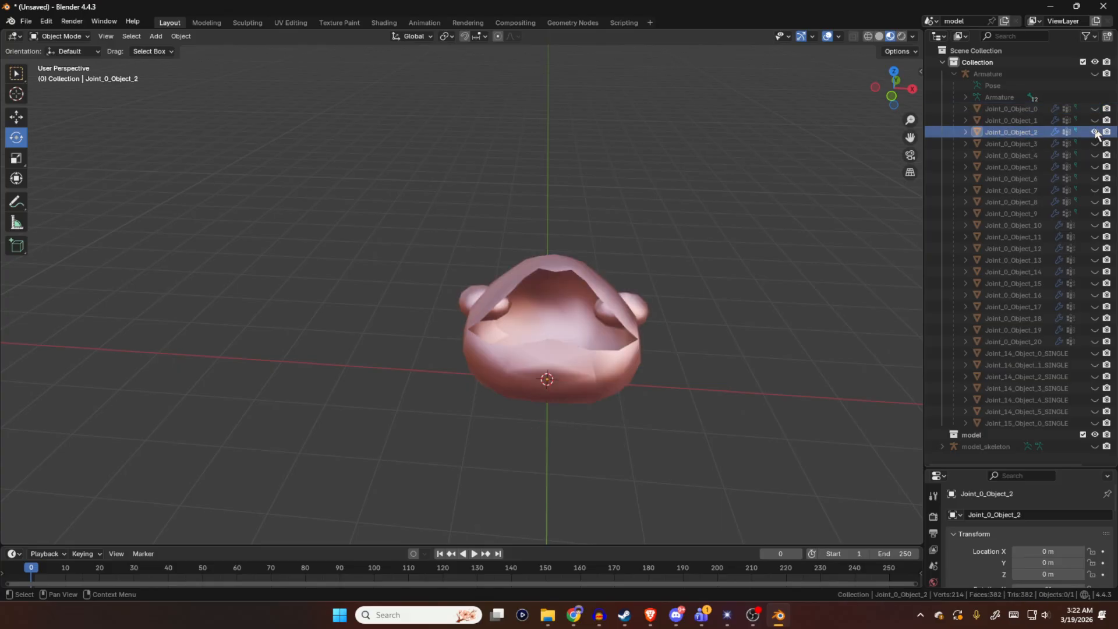
{"action": "left_click", "coordinate": [1095, 132]}
{"action": "left_click", "coordinate": [1094, 109]}
{"action": "left_click", "coordinate": [1066, 110]}
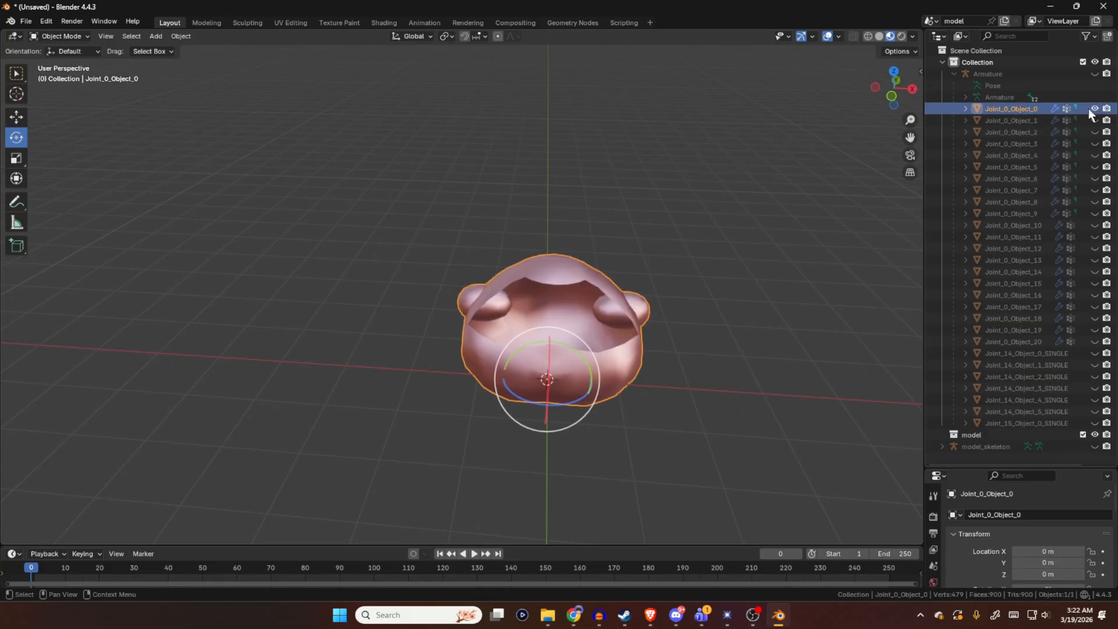
{"action": "left_click", "coordinate": [1095, 109]}
{"action": "left_click", "coordinate": [1095, 132]}
{"action": "left_click", "coordinate": [1026, 132]}
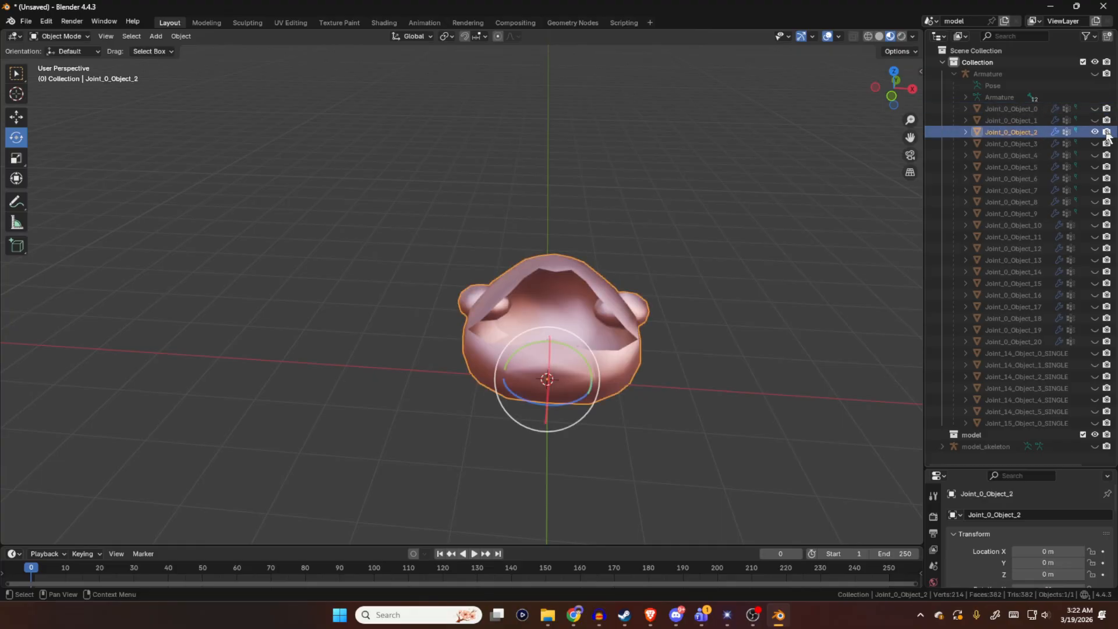
{"action": "left_click", "coordinate": [1096, 132]}
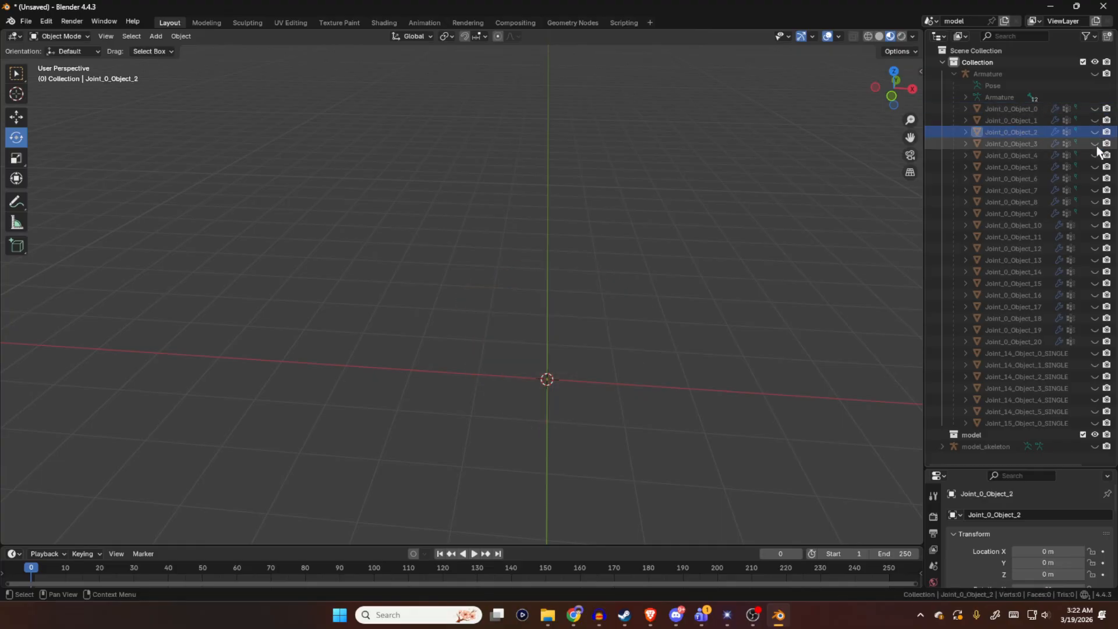
- Show Joint_0_Object_4 and examine its body mesh up close and from different angles
{"action": "left_click", "coordinate": [1095, 155]}
{"action": "middle_click_drag", "start_coordinate": [837, 247], "coordinate": [781, 289]}
{"action": "scroll", "coordinate": [673, 292], "scroll_direction": "up", "scroll_amount": 3}
{"action": "scroll", "coordinate": [672, 293], "scroll_direction": "down", "scroll_amount": 3}
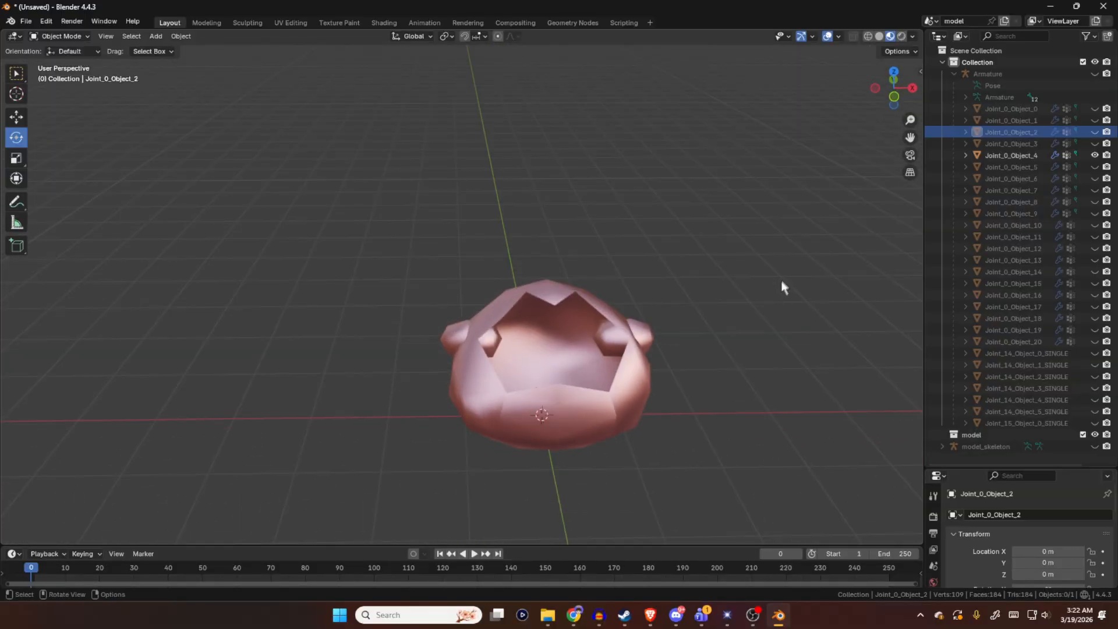
- Hide Joint_0_Object_4 and compare it with Joint_0_Object_5 by alternating their visibility, leaving both hidden
{"action": "left_click", "coordinate": [1094, 156]}
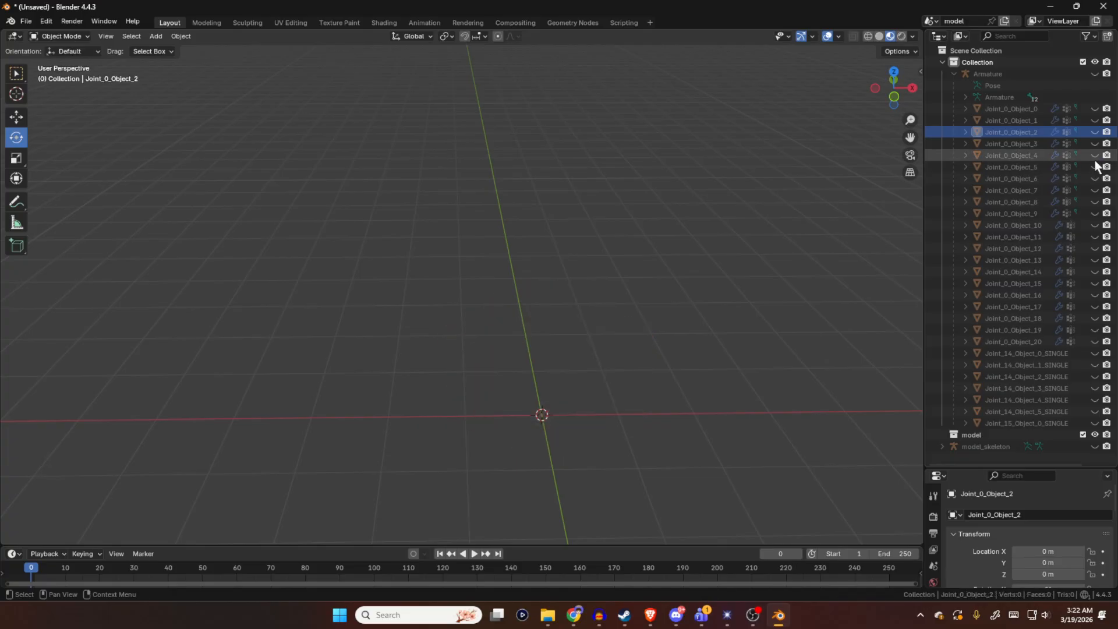
{"action": "left_click", "coordinate": [1094, 163]}
{"action": "left_click", "coordinate": [1094, 157]}
{"action": "left_click", "coordinate": [1095, 164]}
{"action": "left_click", "coordinate": [1095, 156]}
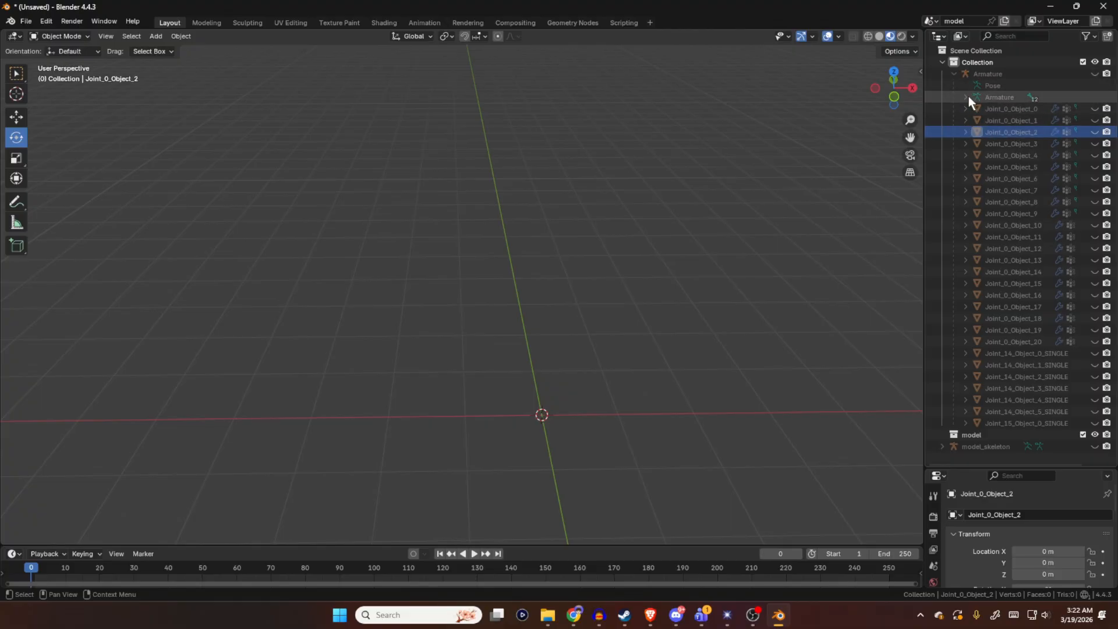
- Unhide all joint objects and the Armature, and select Joint_0_Object_0 through Joint_15_Object_0_SINGLE
{"action": "left_click", "coordinate": [983, 109]}
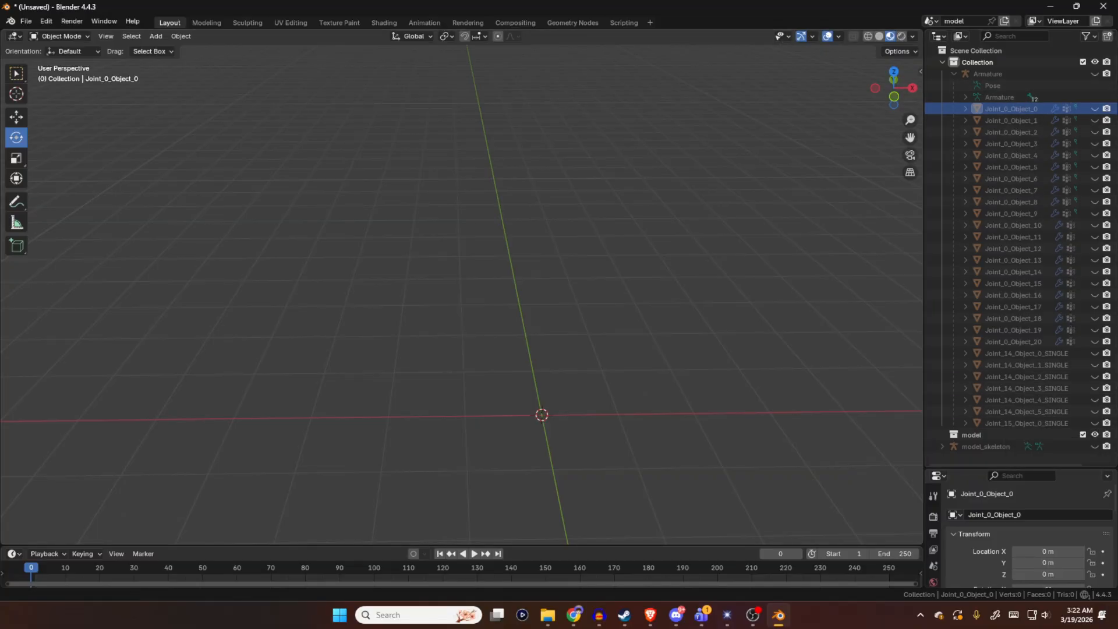
{"action": "left_click_drag", "start_coordinate": [1095, 109], "coordinate": [1096, 424]}
{"action": "left_click", "coordinate": [1000, 422]}
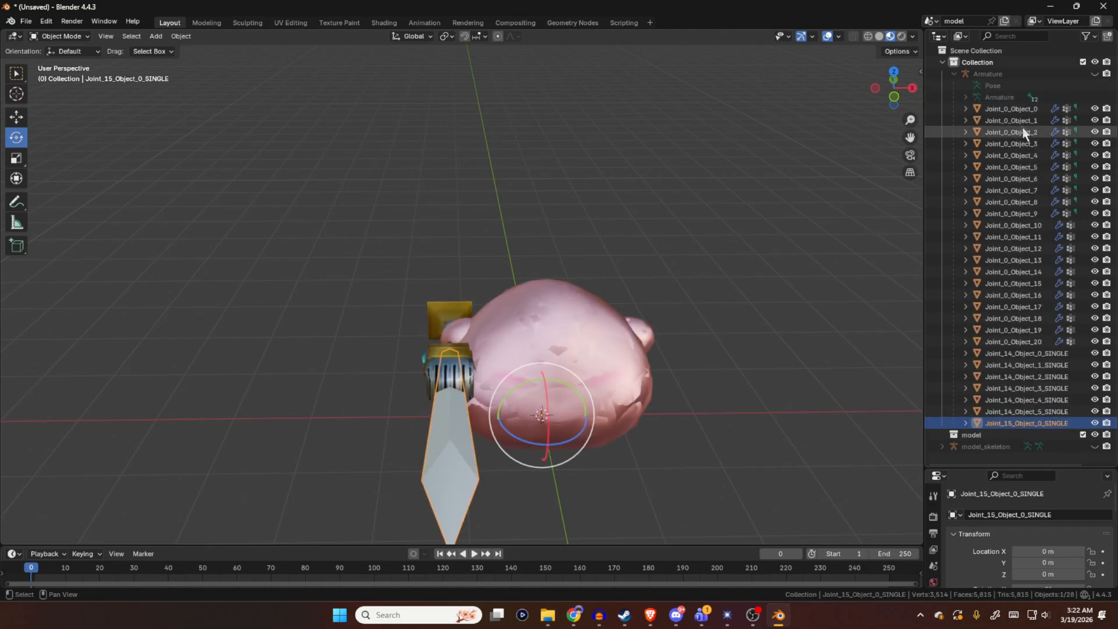
{"action": "left_click", "coordinate": [1015, 108], "text": "shift"}
{"action": "left_click", "coordinate": [1094, 73]}
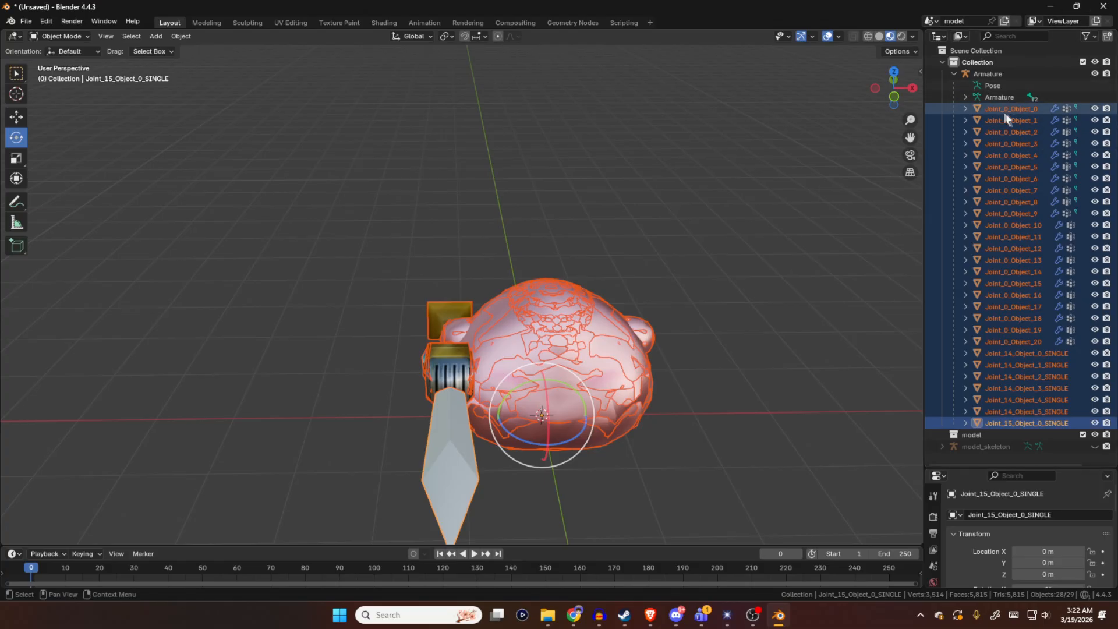
- Add the Armature to the selection, clear the parenting while keeping transformations, and deselect everything
{"action": "left_click", "coordinate": [988, 73], "text": "ctrl"}
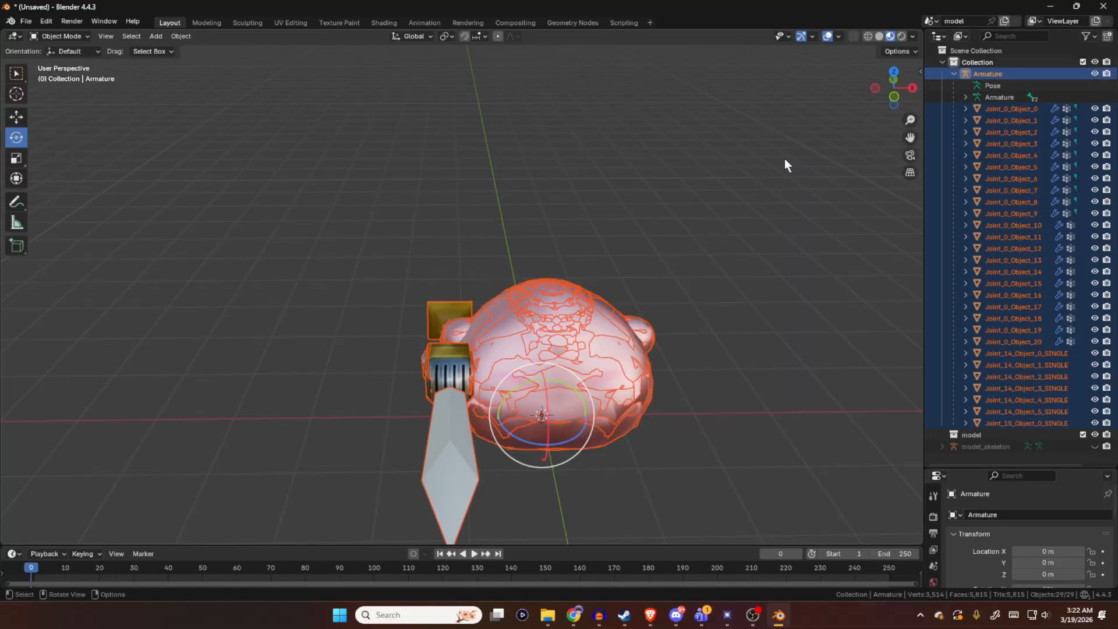
{"action": "key", "text": "alt+p"}
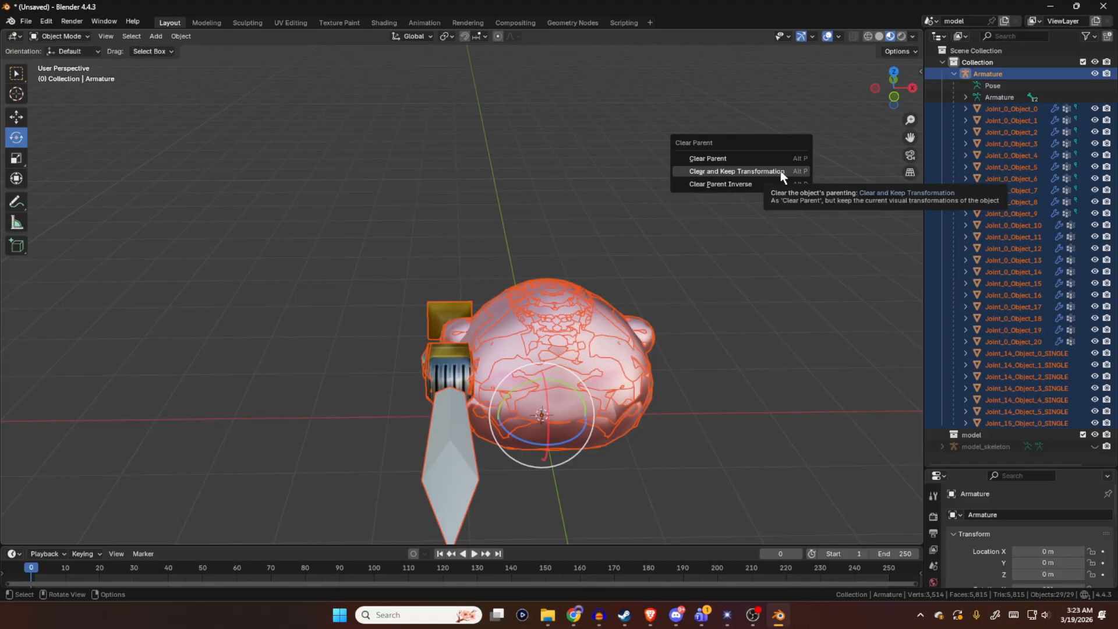
{"action": "left_click", "coordinate": [780, 171]}
{"action": "left_click", "coordinate": [788, 185]}
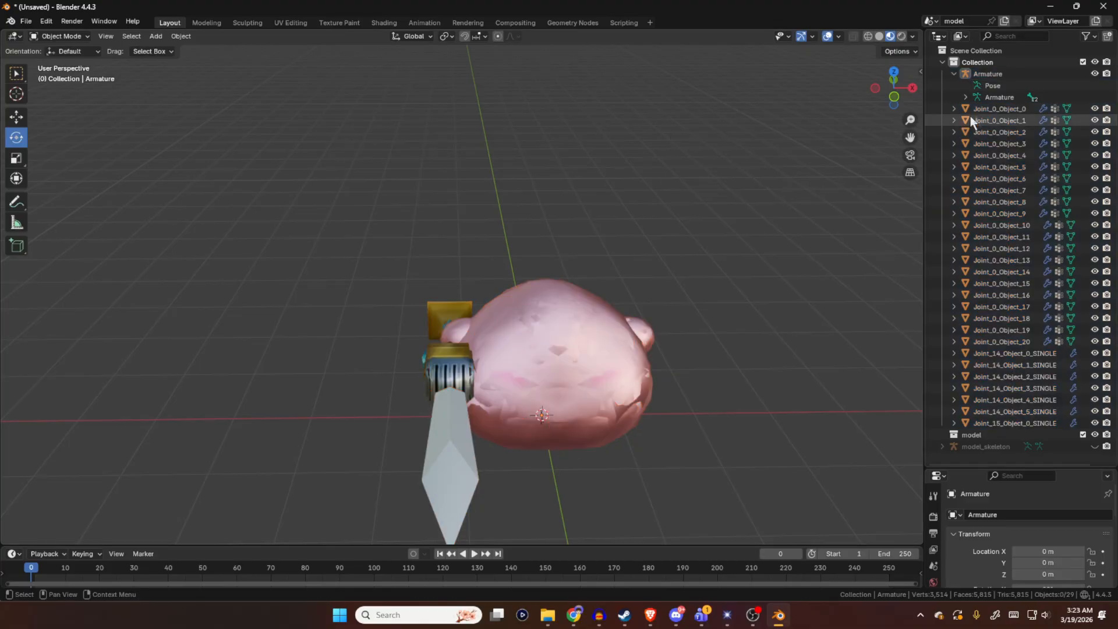
- Delete the original Armature object from the Collection
{"action": "left_click", "coordinate": [969, 75]}
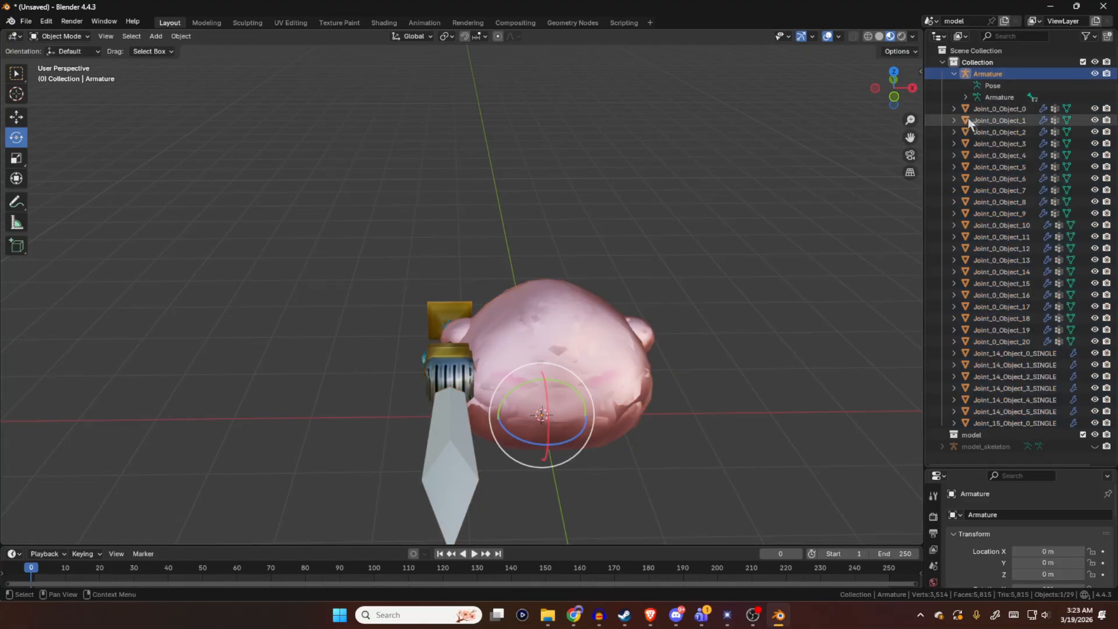
{"action": "left_click", "coordinate": [838, 134]}
{"action": "left_click", "coordinate": [1000, 76]}
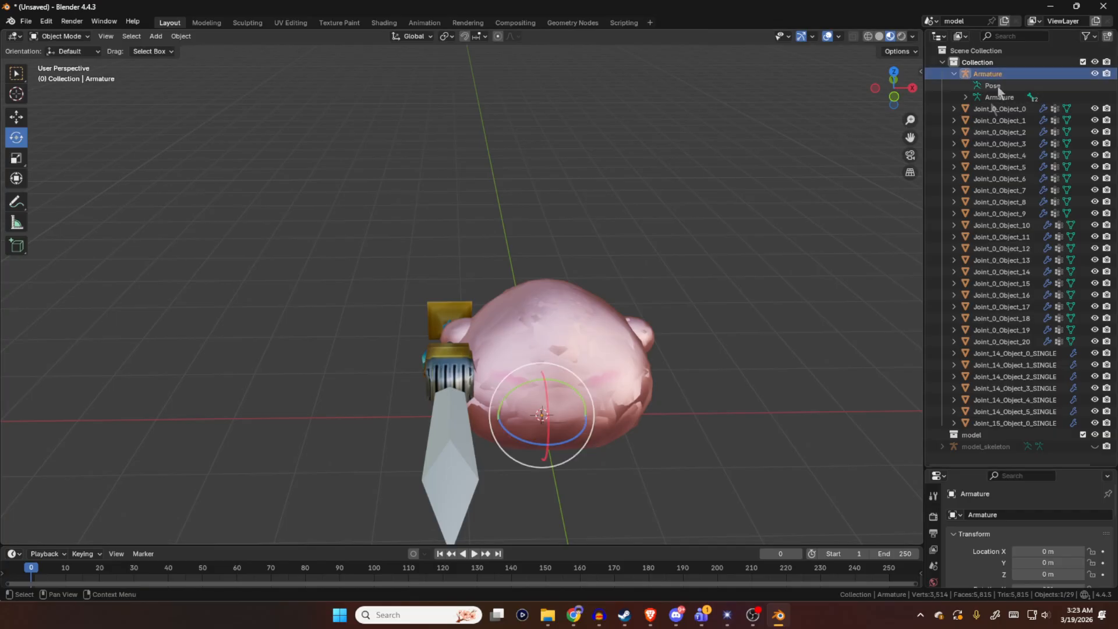
{"action": "left_click", "coordinate": [768, 184]}
{"action": "left_click", "coordinate": [1001, 75]}
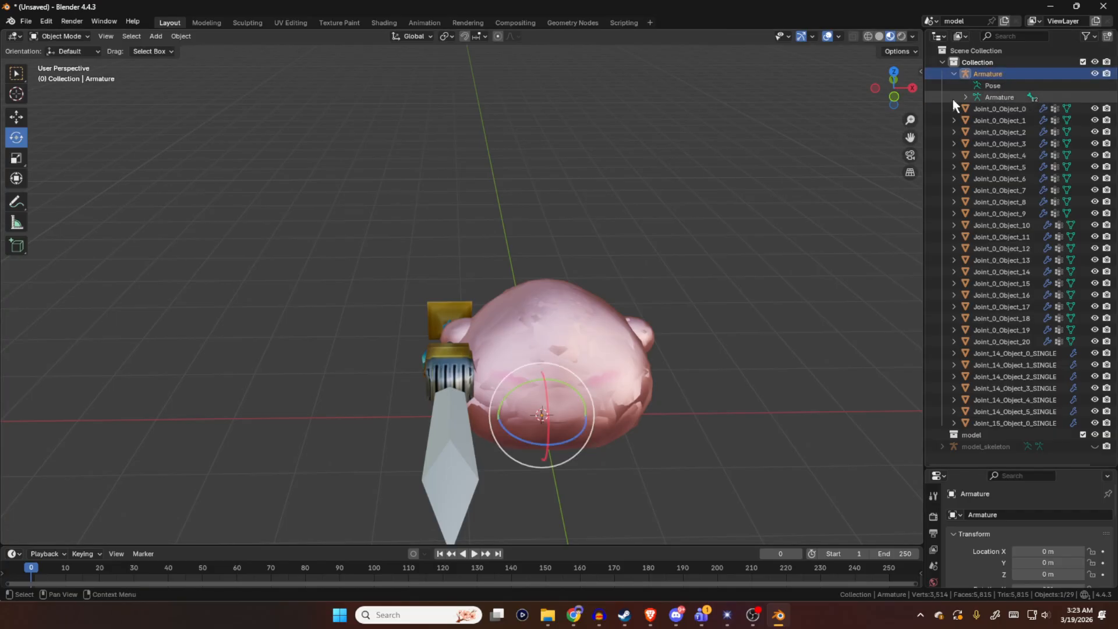
{"action": "key", "text": "Delete"}
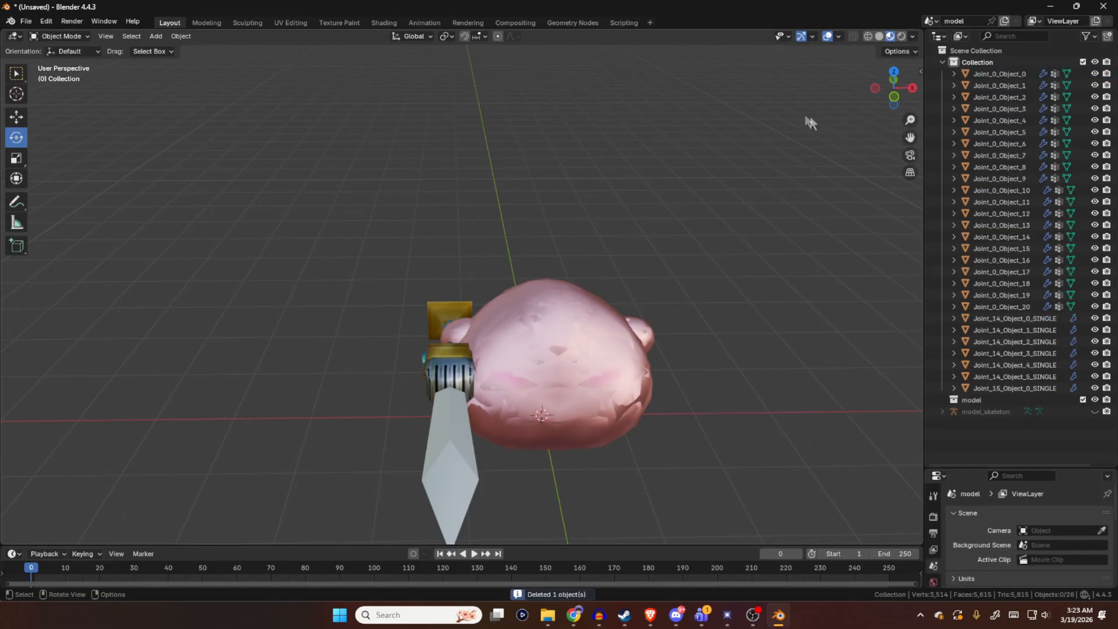
- Unhide model_skeleton and expand its armature data to list the bones
{"action": "left_click", "coordinate": [1095, 411]}
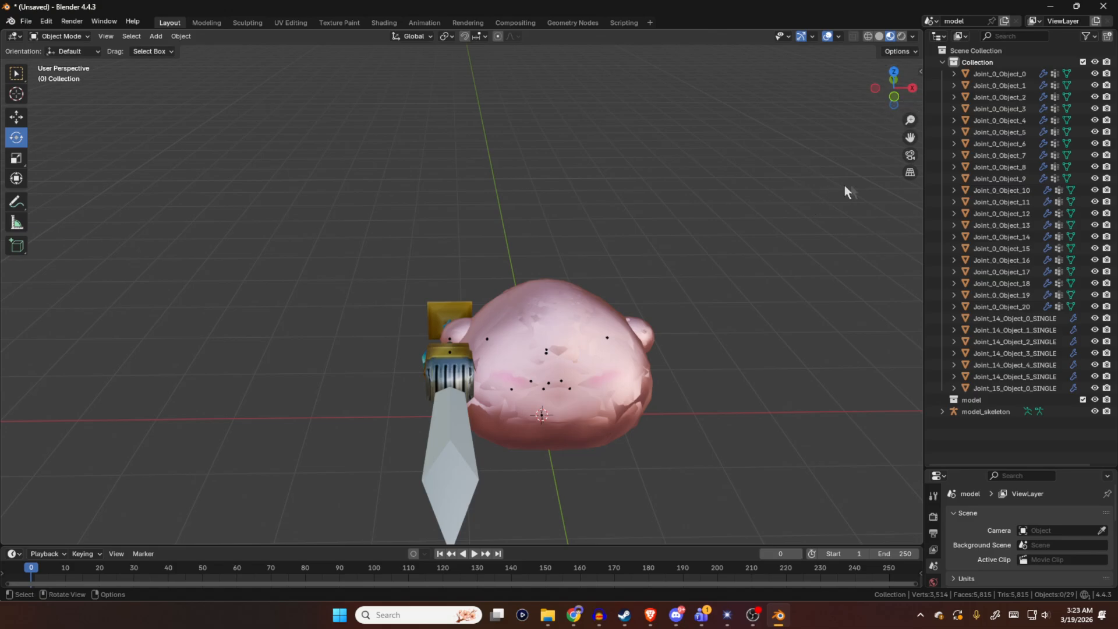
{"action": "left_click", "coordinate": [1013, 385]}
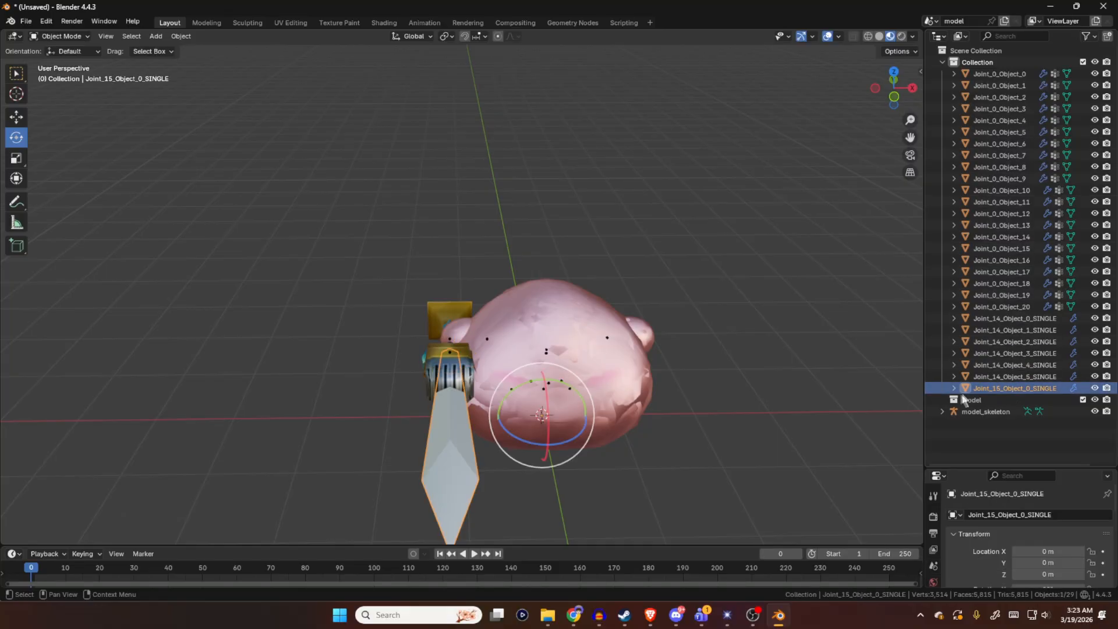
{"action": "left_click", "coordinate": [942, 411]}
{"action": "left_click", "coordinate": [953, 435]}
{"action": "scroll", "coordinate": [1019, 349], "scroll_direction": "down", "scroll_amount": 2}
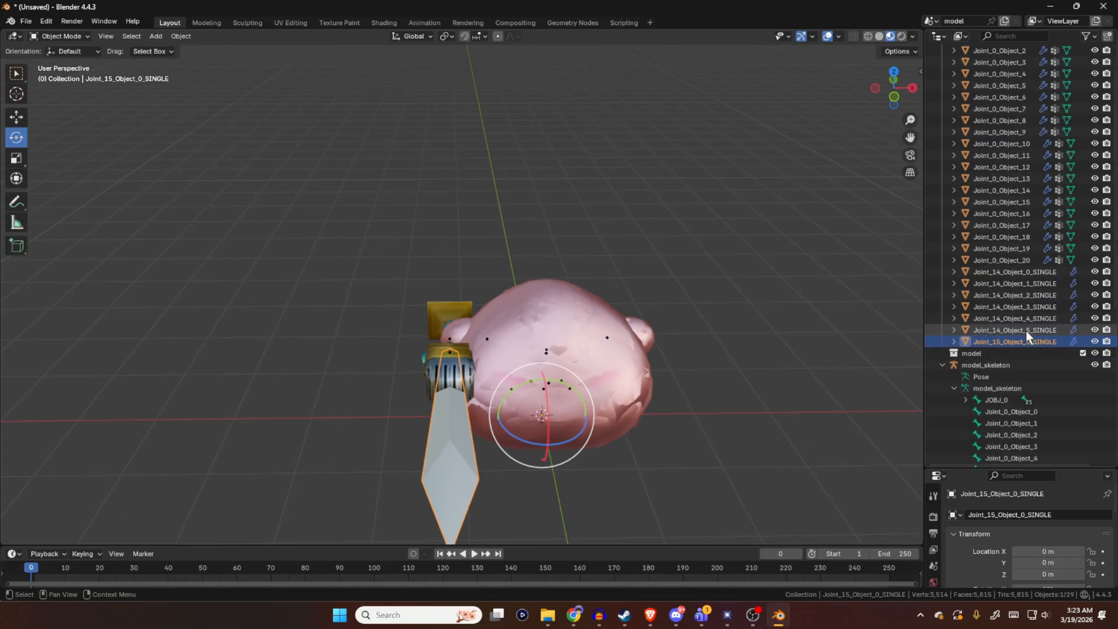
{"action": "scroll", "coordinate": [1019, 344], "scroll_direction": "down", "scroll_amount": 5}
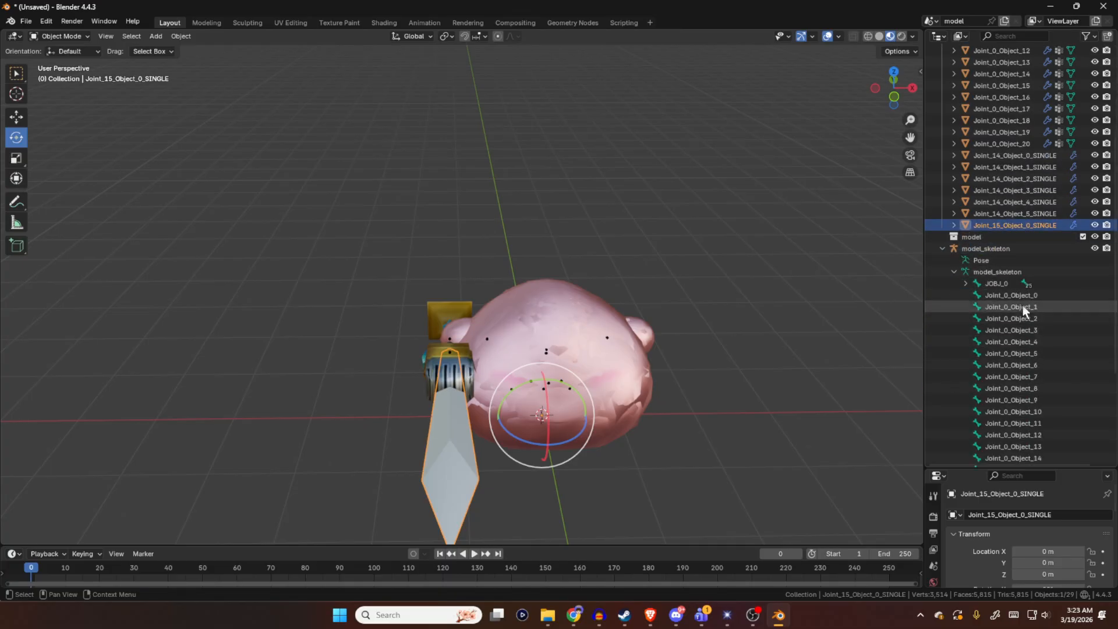
- Select the Joint_0_Object_0 bone of model_skeleton and switch the armature into Edit Mode
{"action": "left_click", "coordinate": [1023, 296]}
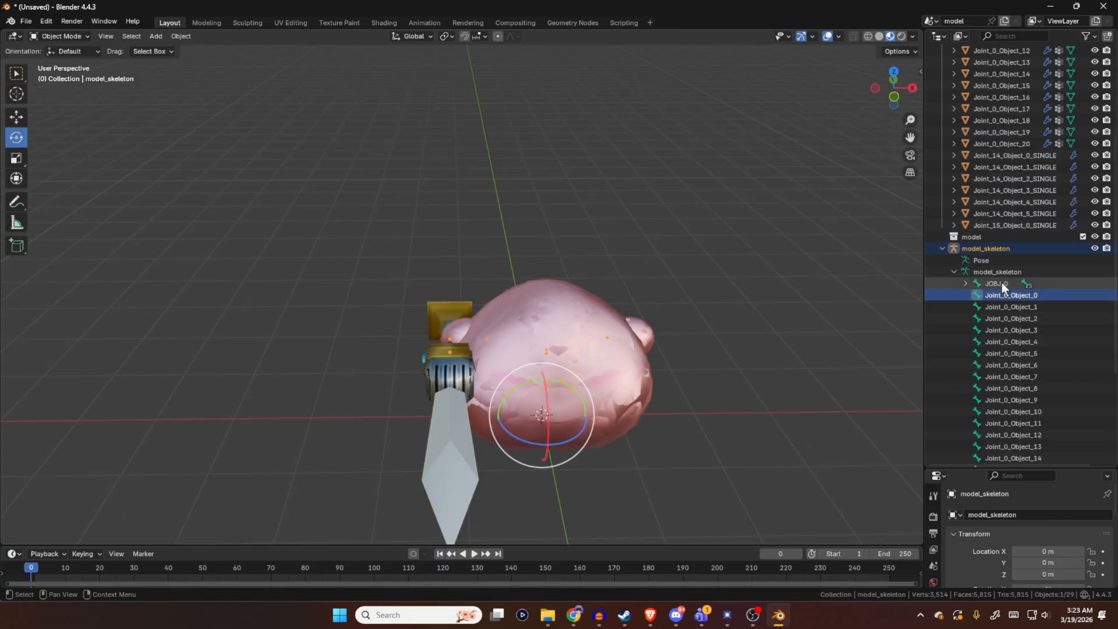
{"action": "left_click", "coordinate": [995, 284]}
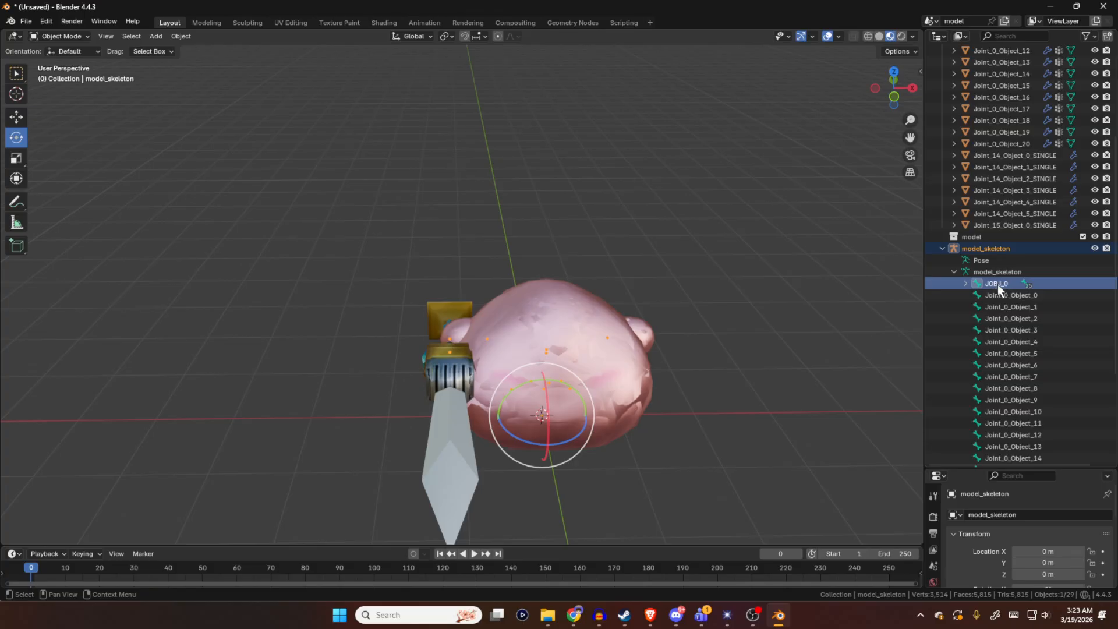
{"action": "left_click", "coordinate": [1013, 295]}
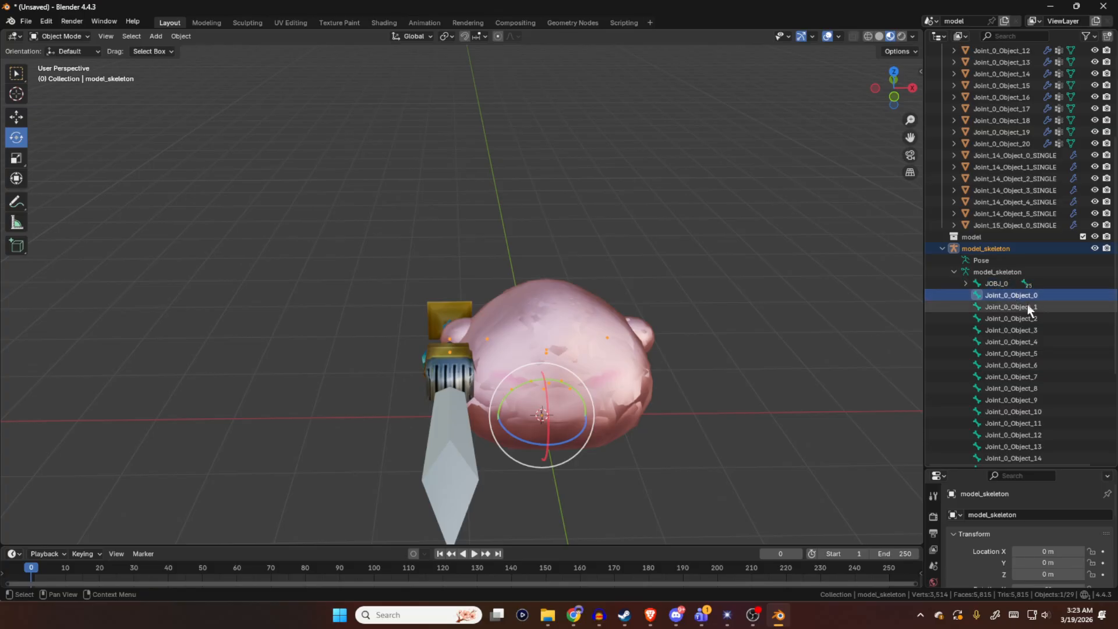
{"action": "scroll", "coordinate": [1027, 305], "scroll_direction": "down", "scroll_amount": 3}
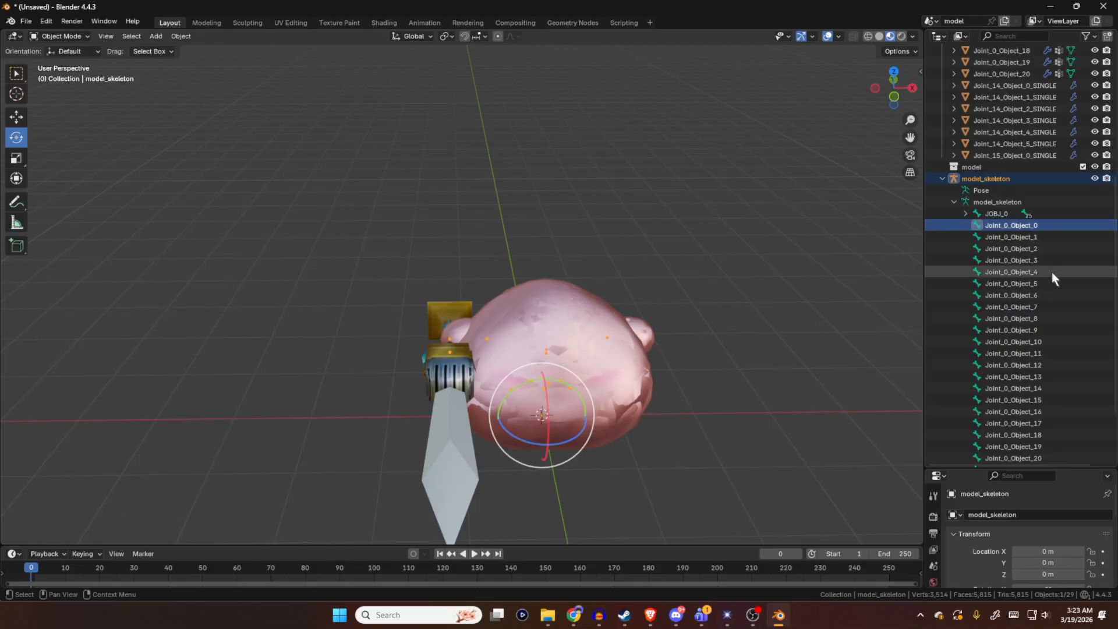
{"action": "scroll", "coordinate": [1052, 280], "scroll_direction": "down", "scroll_amount": 3}
{"action": "key", "text": "a"}
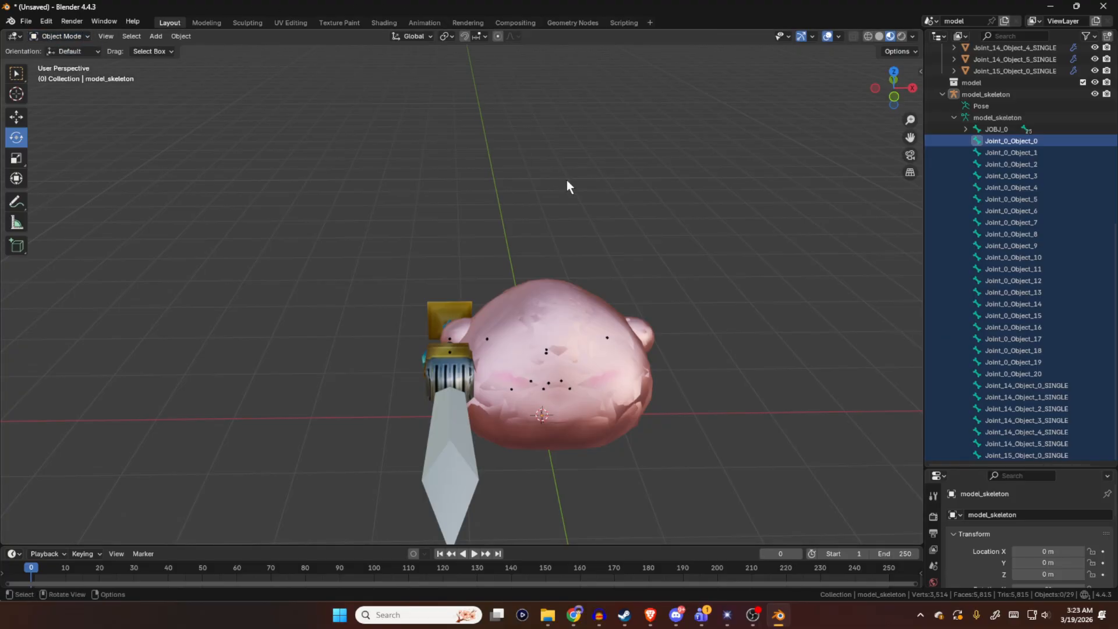
{"action": "key", "text": "Tab"}
{"action": "key", "text": "Tab"}
{"action": "key", "text": "Tab"}
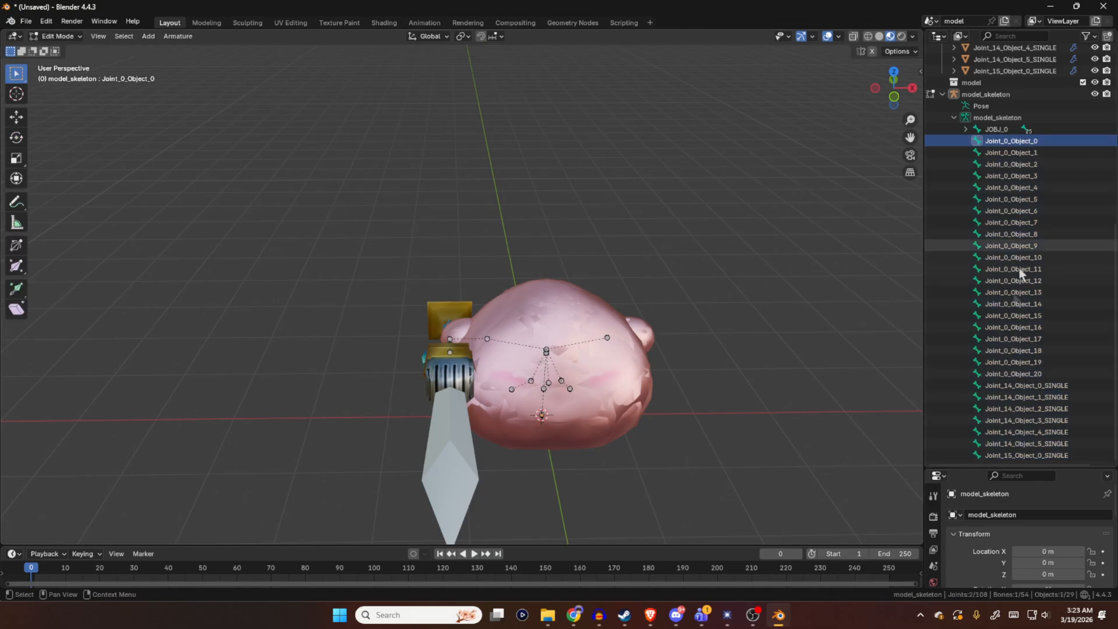
- Delete the bones Joint_0_Object_0 through Joint_15_Object_0_SINGLE from model_skeleton and return to Object Mode
{"action": "left_click", "coordinate": [1022, 453], "text": "shift"}
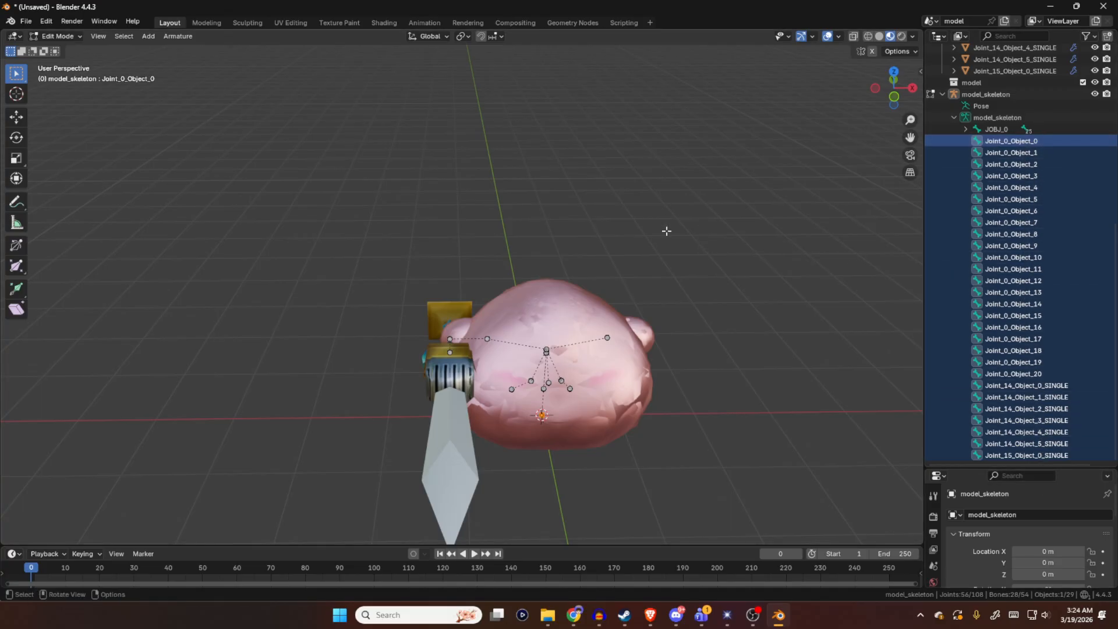
{"action": "key", "text": "x"}
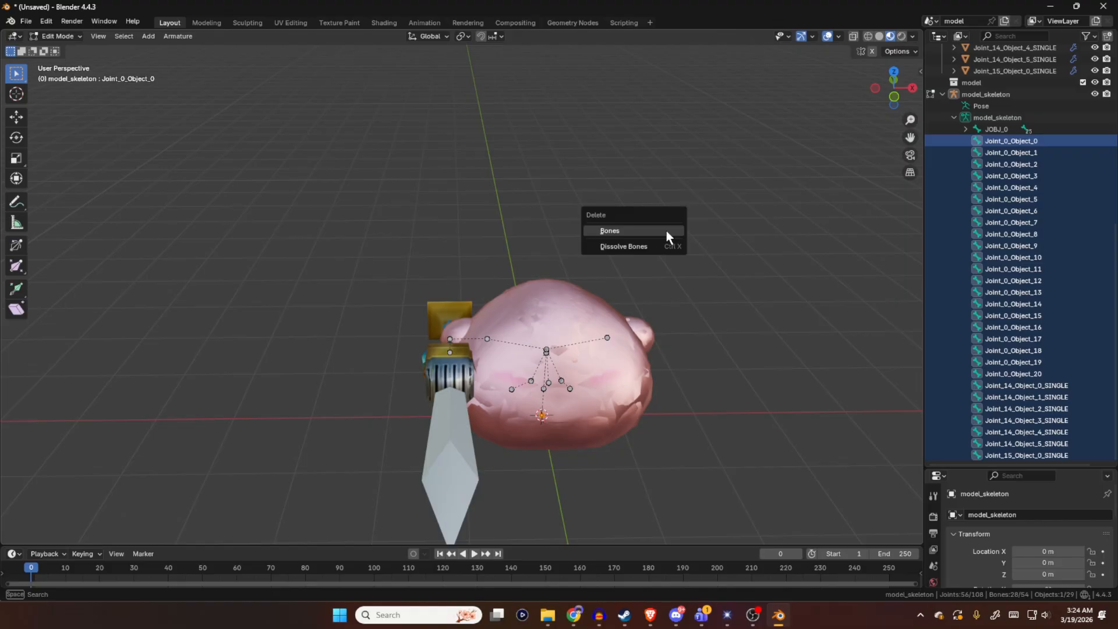
{"action": "left_click", "coordinate": [666, 231]}
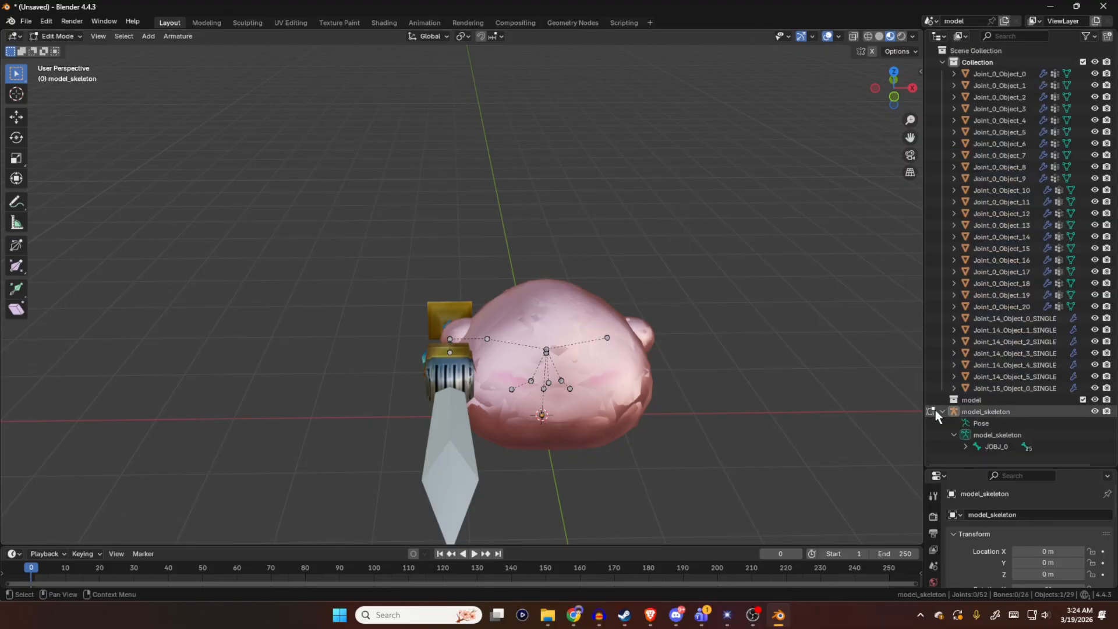
{"action": "left_click", "coordinate": [932, 411]}
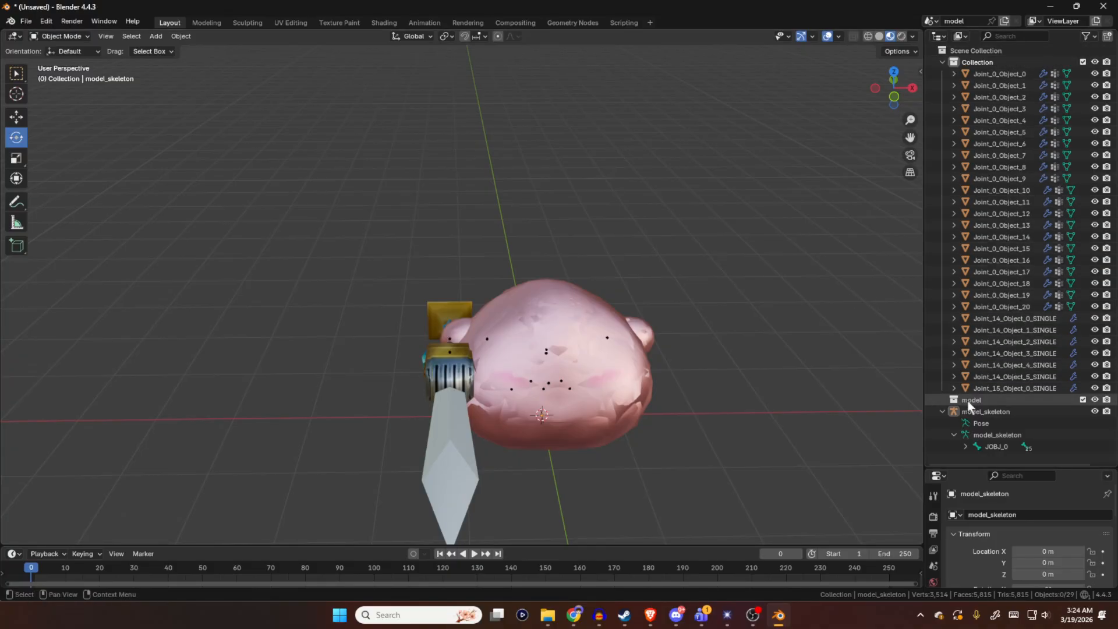
- Collapse model_skeleton and move it into the Collection that holds the joint meshes
{"action": "left_click", "coordinate": [983, 411]}
{"action": "left_click", "coordinate": [943, 412]}
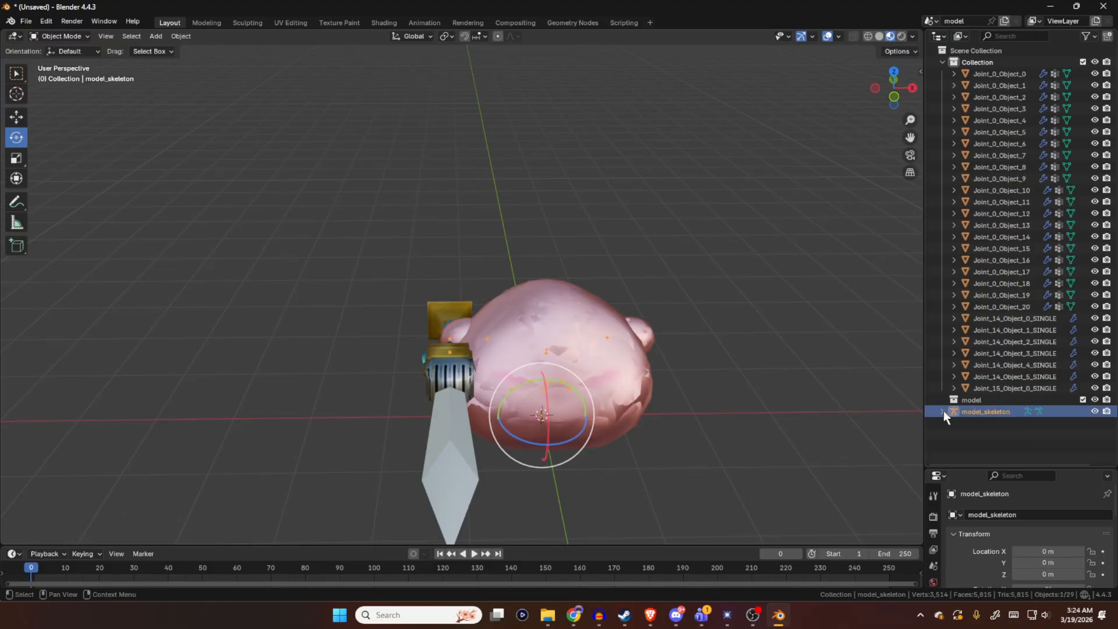
{"action": "left_click_drag", "start_coordinate": [982, 411], "coordinate": [983, 74]}
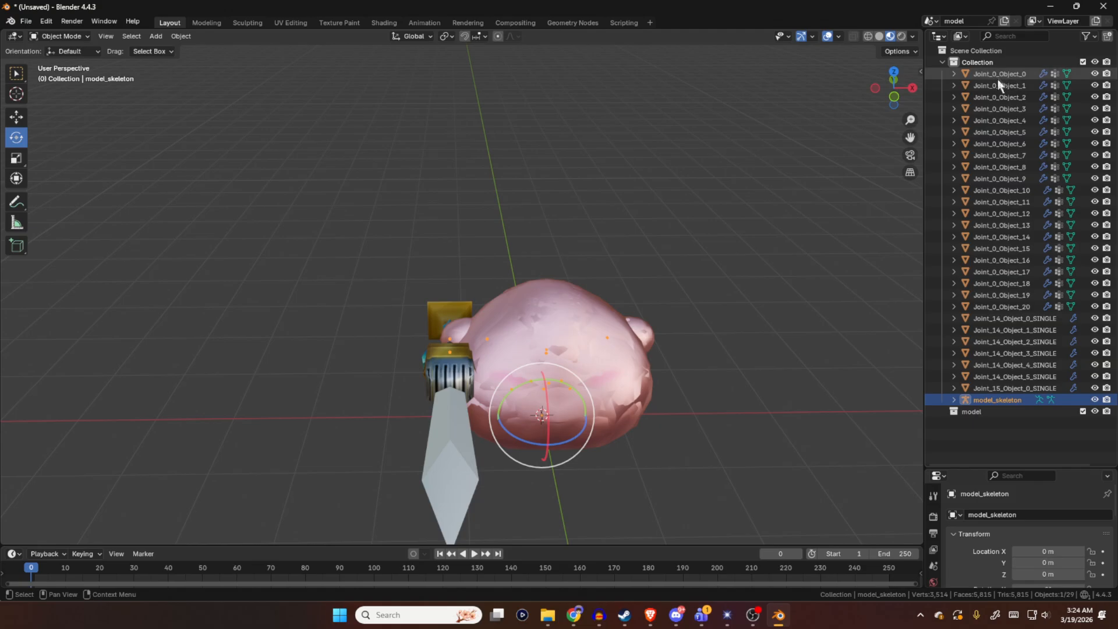
- Parent all joint meshes to model_skeleton using Armature Deform With Empty Groups, and expand the skeleton's hierarchy
{"action": "left_click", "coordinate": [1017, 386]}
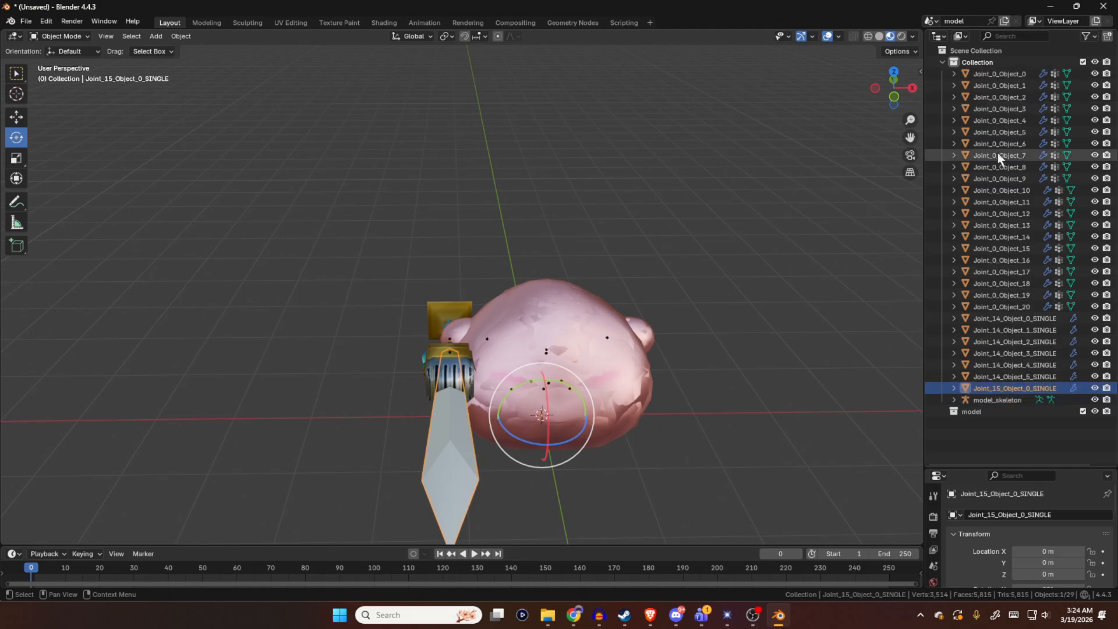
{"action": "left_click", "coordinate": [1001, 77]}
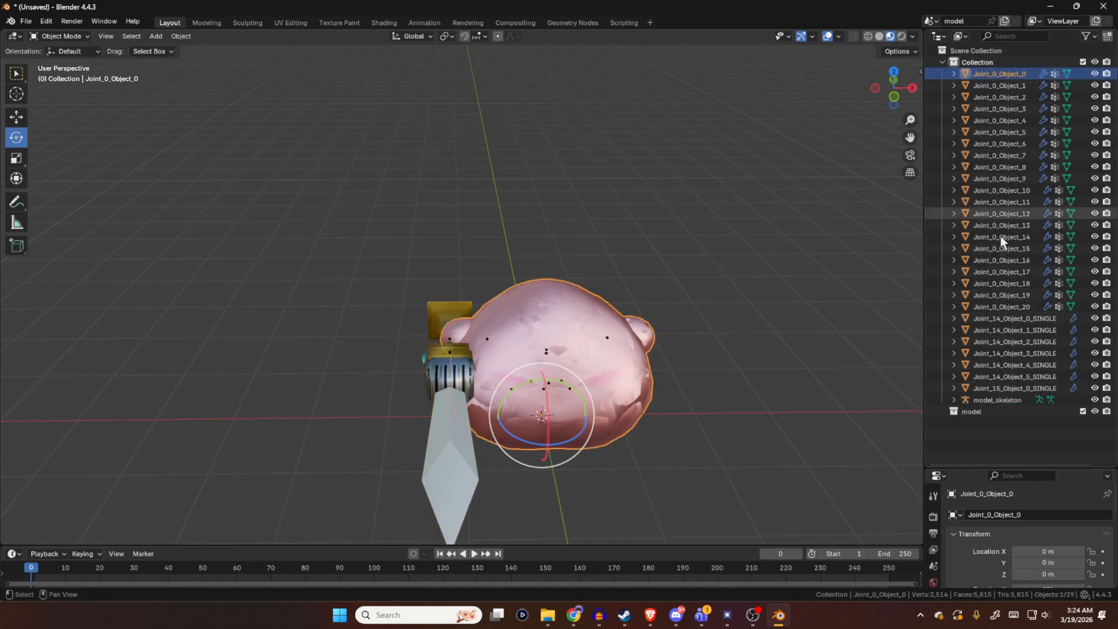
{"action": "left_click", "coordinate": [1007, 388], "text": "shift"}
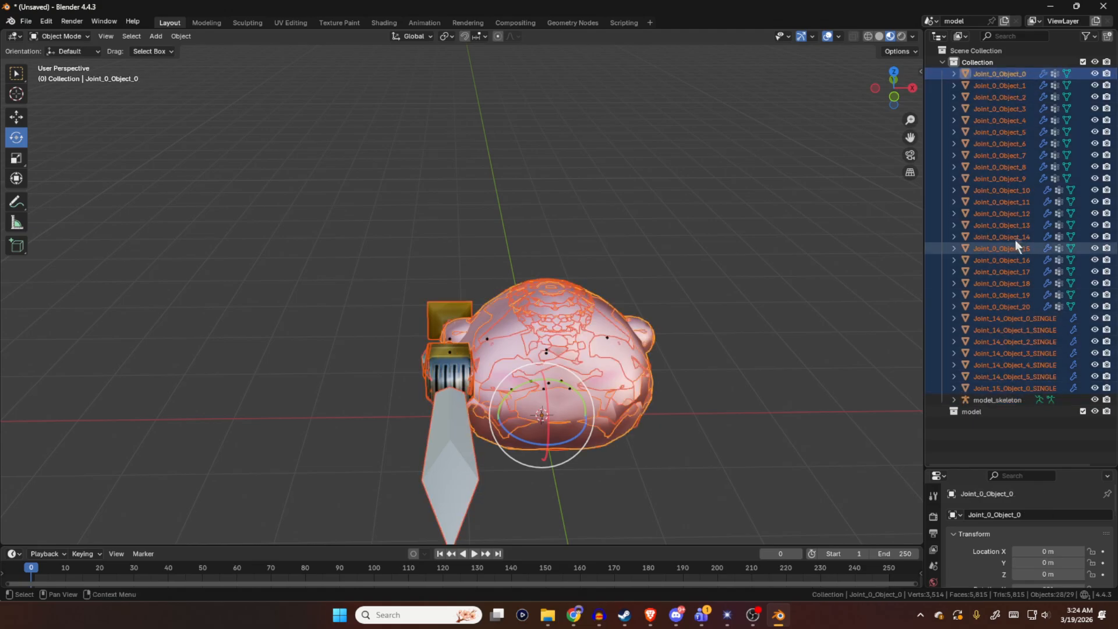
{"action": "left_click", "coordinate": [1006, 398], "text": "ctrl"}
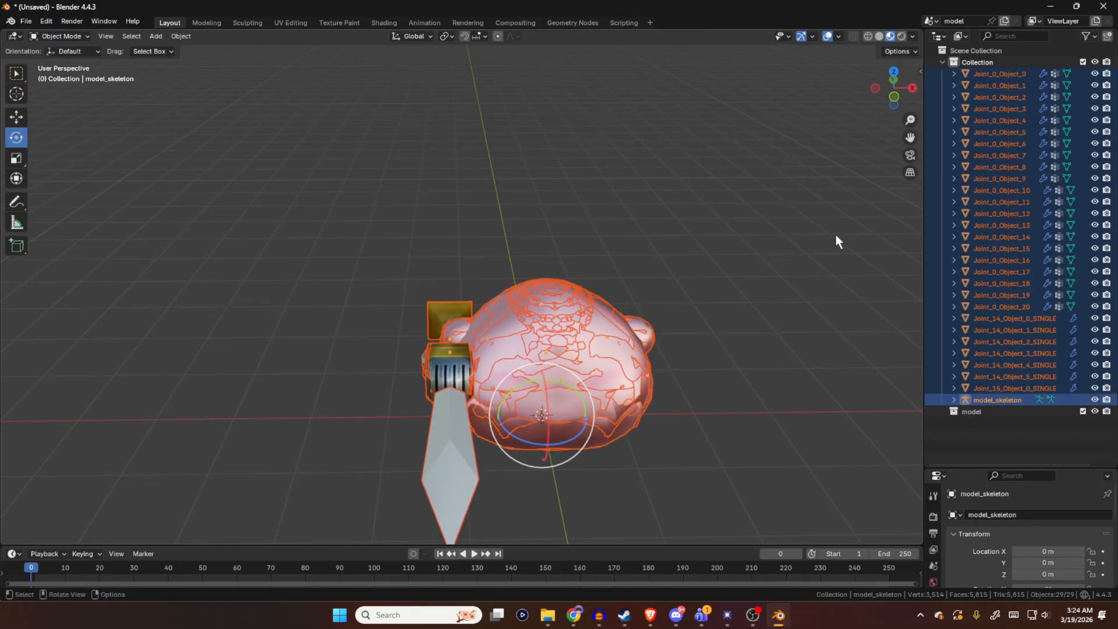
{"action": "key", "text": "ctrl+p"}
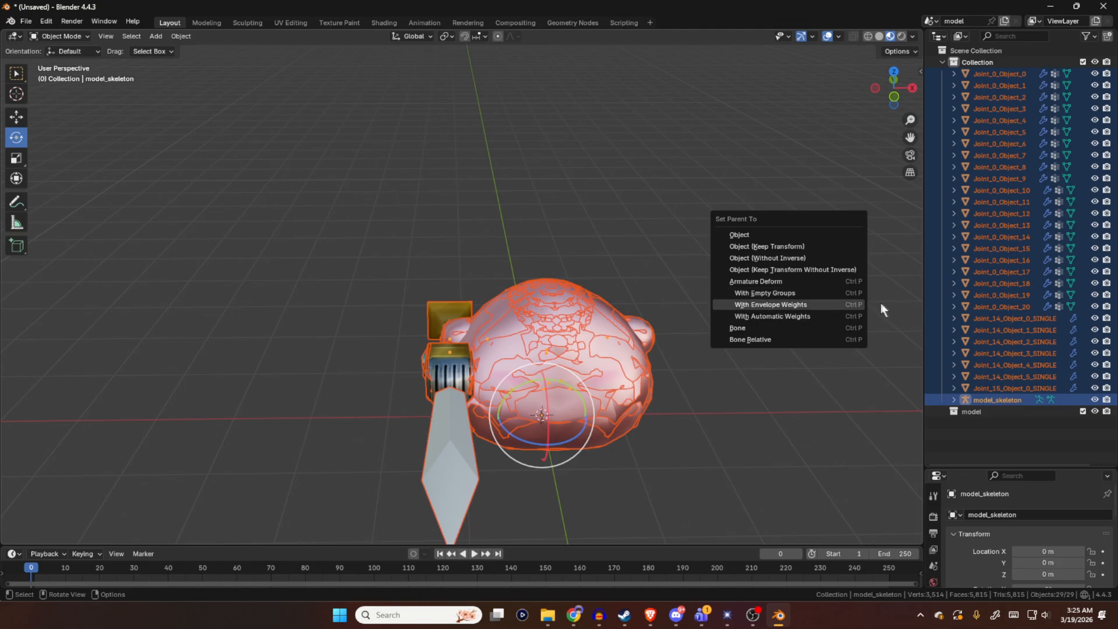
{"action": "left_click", "coordinate": [798, 289]}
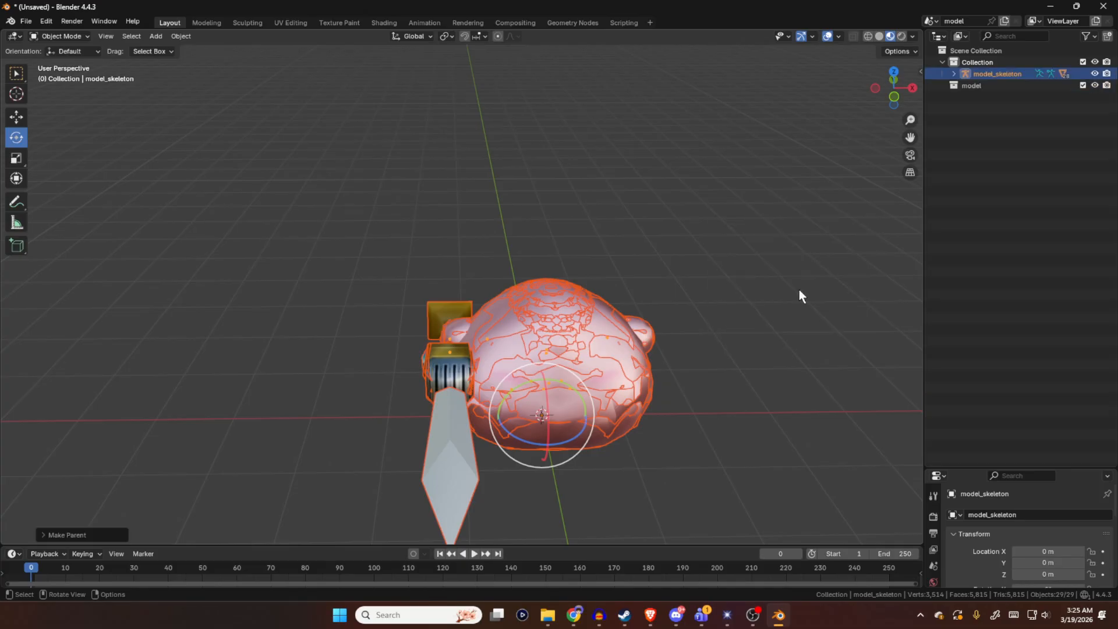
{"action": "left_click", "coordinate": [954, 73]}
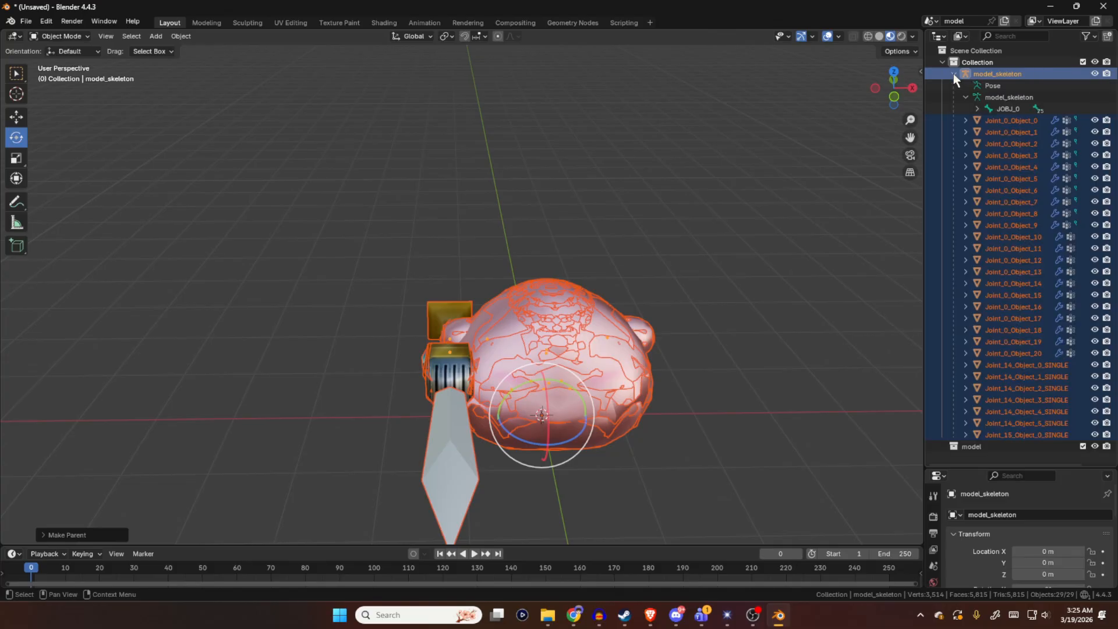
- Put only model_skeleton into Pose Mode and test the rig by rotating its JOBJ_9 bone
{"action": "left_click", "coordinate": [992, 74]}
{"action": "left_click", "coordinate": [78, 36]}
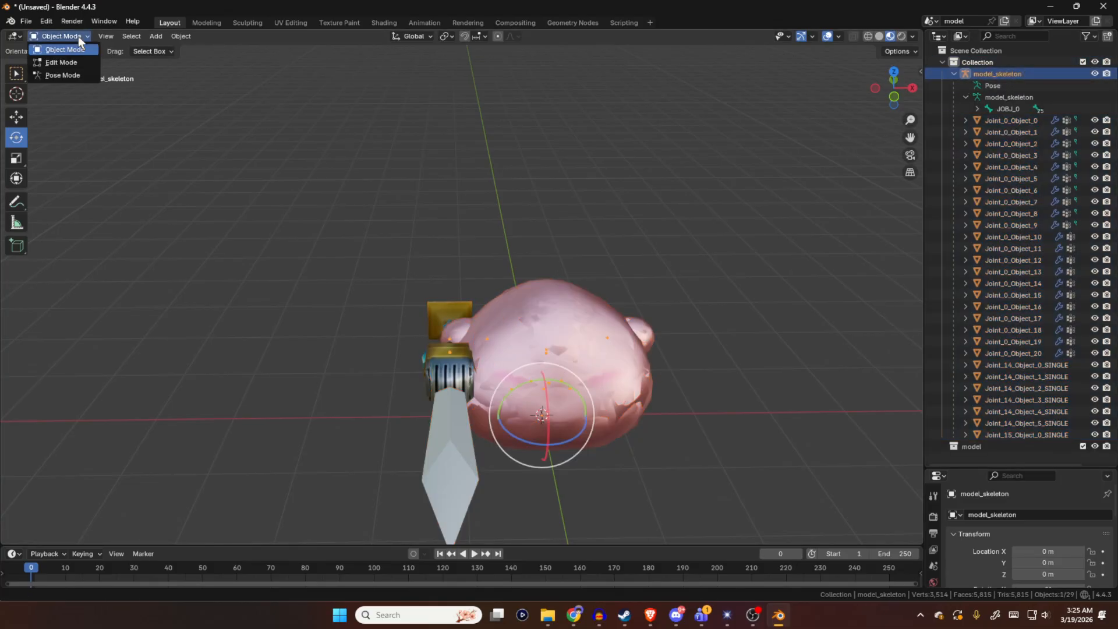
{"action": "left_click", "coordinate": [63, 76]}
{"action": "left_click", "coordinate": [617, 341]}
{"action": "middle_click_drag", "start_coordinate": [645, 313], "coordinate": [669, 270]}
{"action": "scroll", "coordinate": [630, 325], "scroll_direction": "up", "scroll_amount": 3}
{"action": "middle_click_drag", "start_coordinate": [653, 329], "coordinate": [599, 291], "text": "shift"}
{"action": "left_click", "coordinate": [16, 137]}
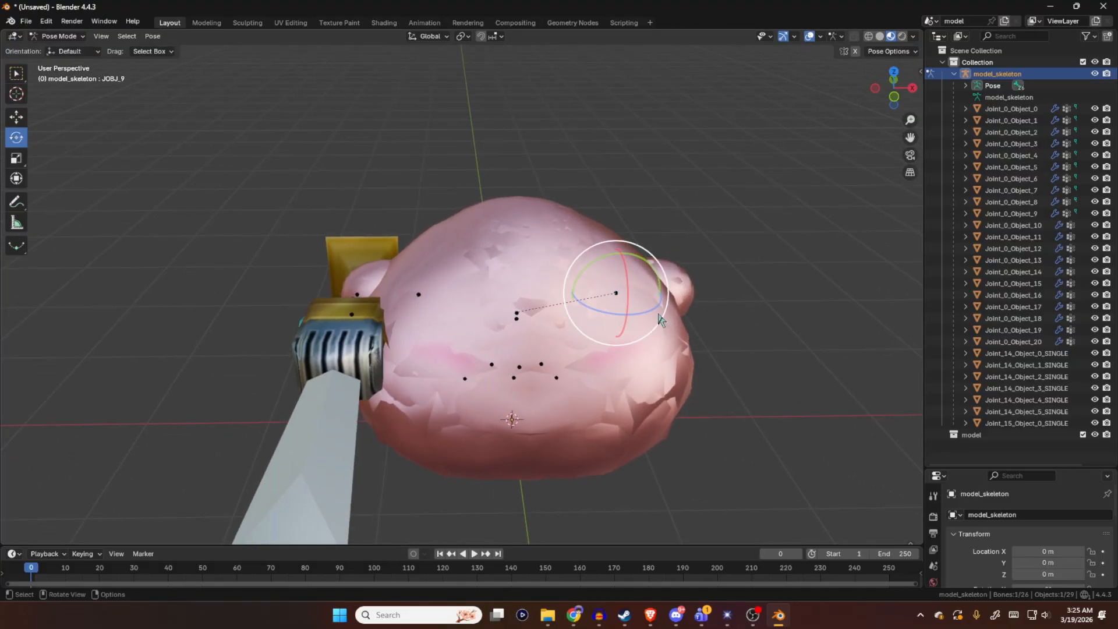
{"action": "left_click_drag", "start_coordinate": [641, 264], "coordinate": [670, 248]}
{"action": "middle_click_drag", "start_coordinate": [738, 241], "coordinate": [771, 246]}
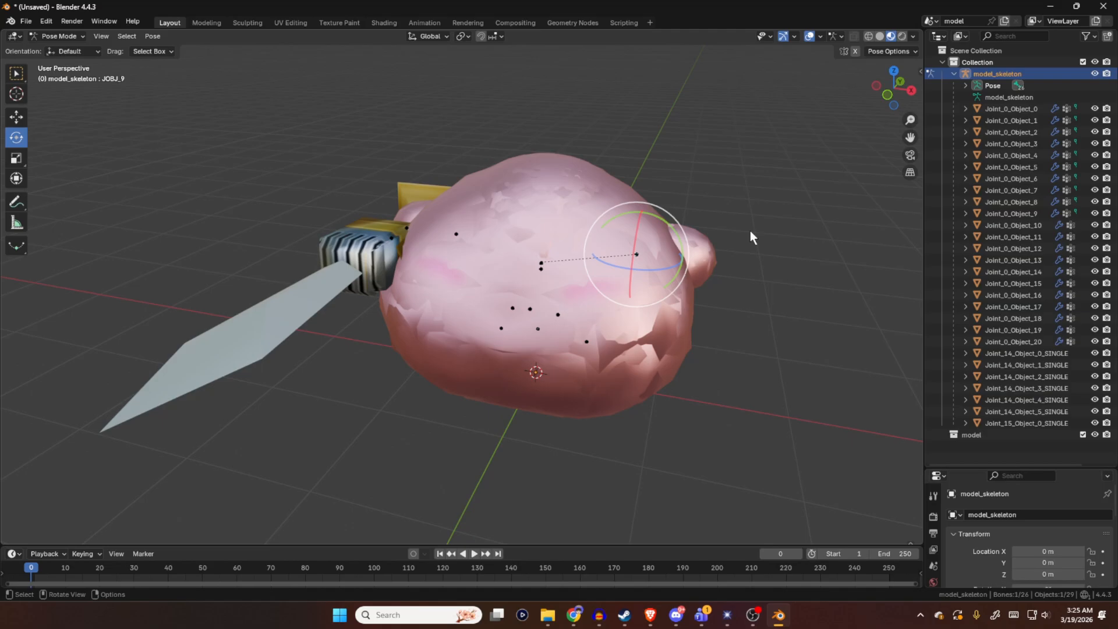
- Deselect the JOBJ_9 bone and return model_skeleton to Object Mode
{"action": "left_click", "coordinate": [26, 23]}
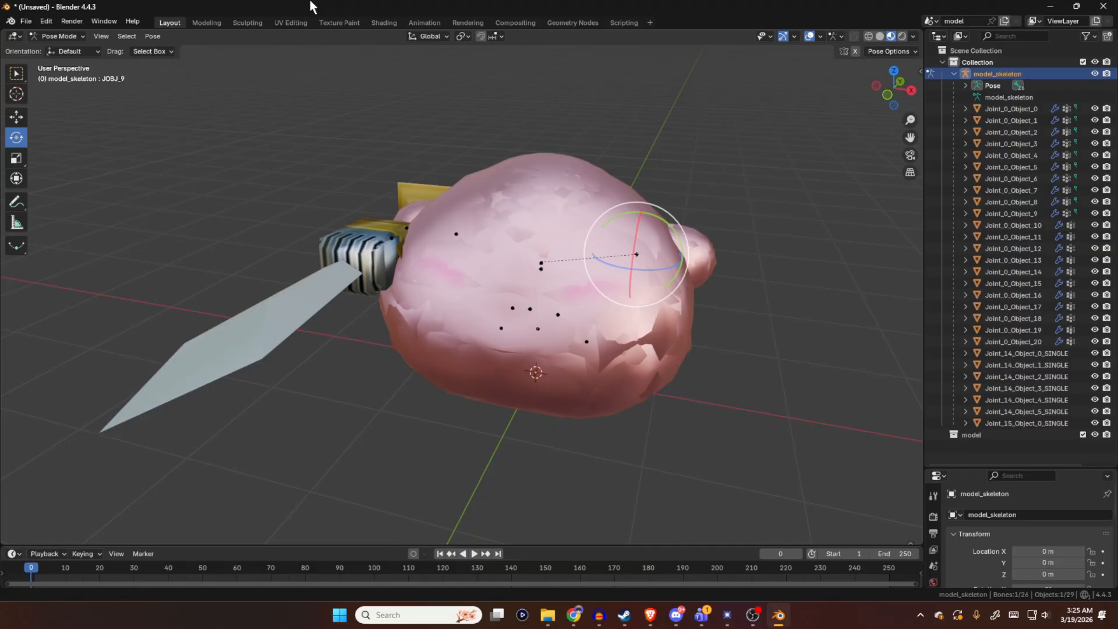
{"action": "middle_click_drag", "start_coordinate": [594, 214], "coordinate": [798, 173]}
{"action": "left_click", "coordinate": [786, 184]}
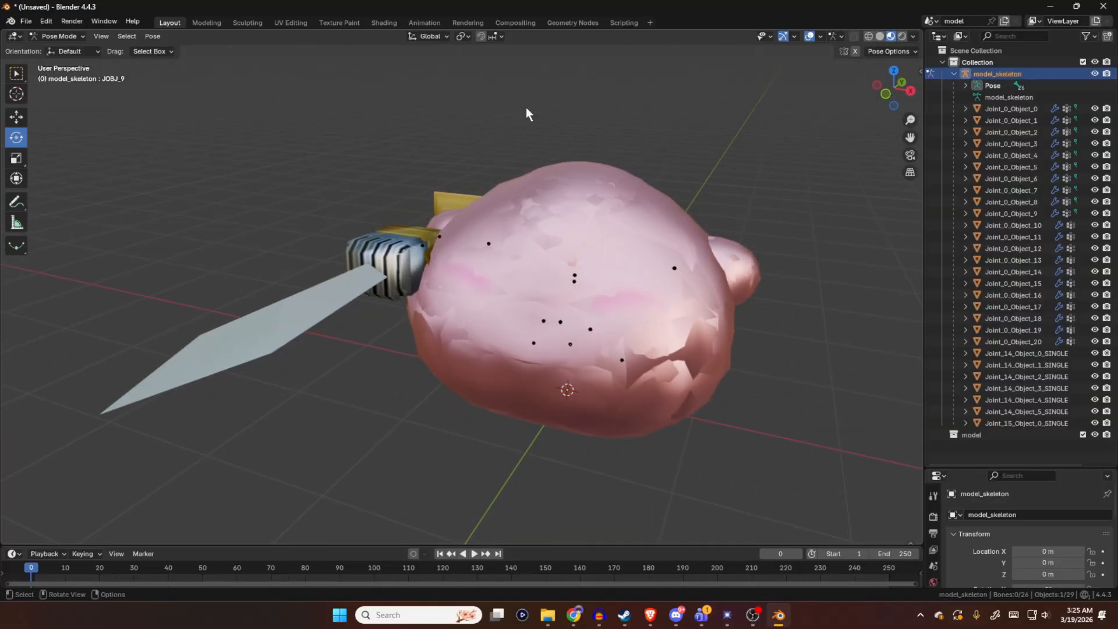
{"action": "middle_click_drag", "start_coordinate": [527, 96], "coordinate": [627, 153]}
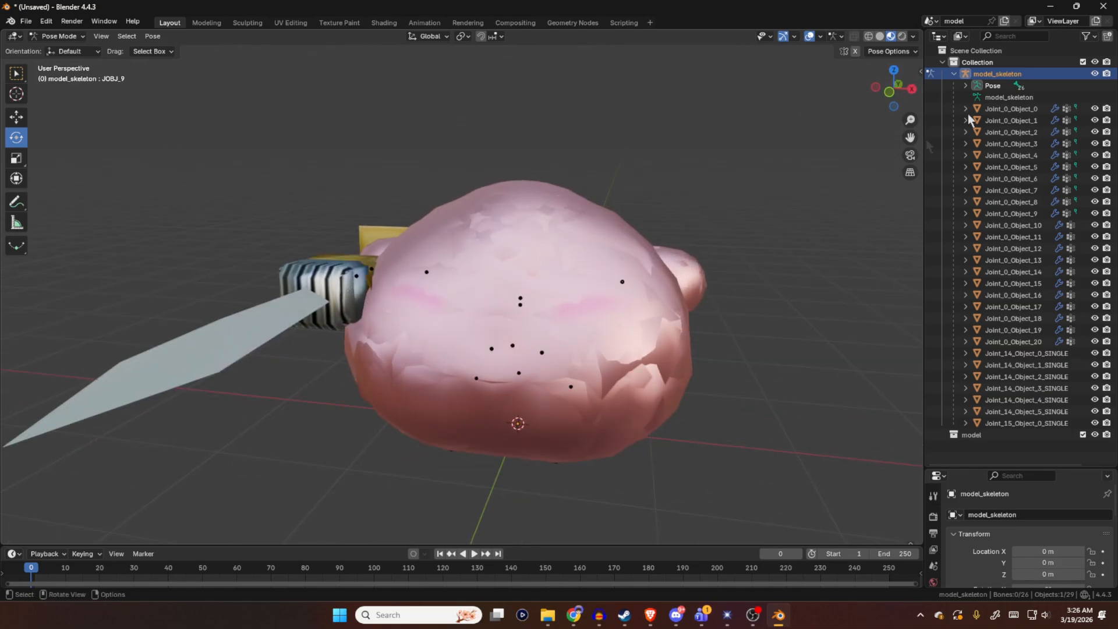
{"action": "left_click", "coordinate": [931, 72]}
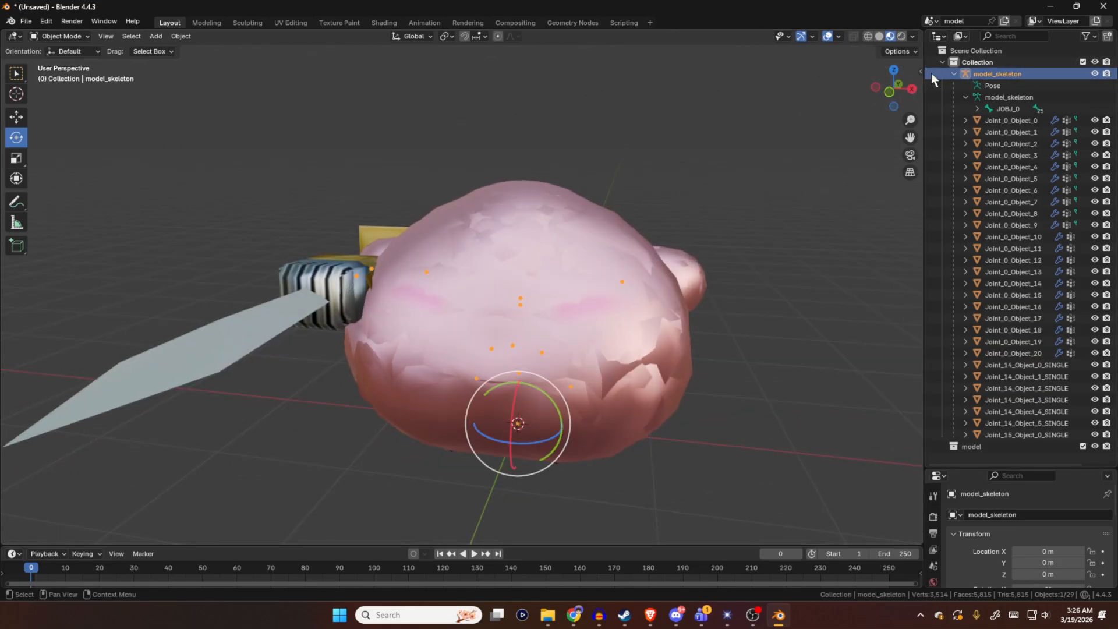
- Start saving the scene as a new file and browse to the AirRideModdingFiles folder
{"action": "left_click", "coordinate": [22, 25]}
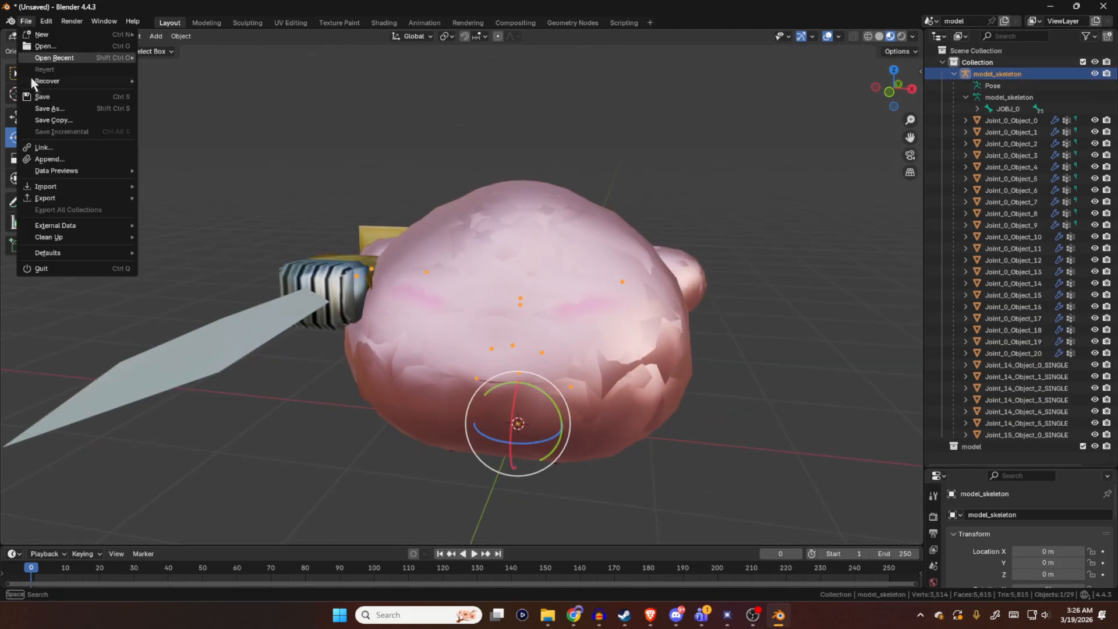
{"action": "key", "text": "Return"}
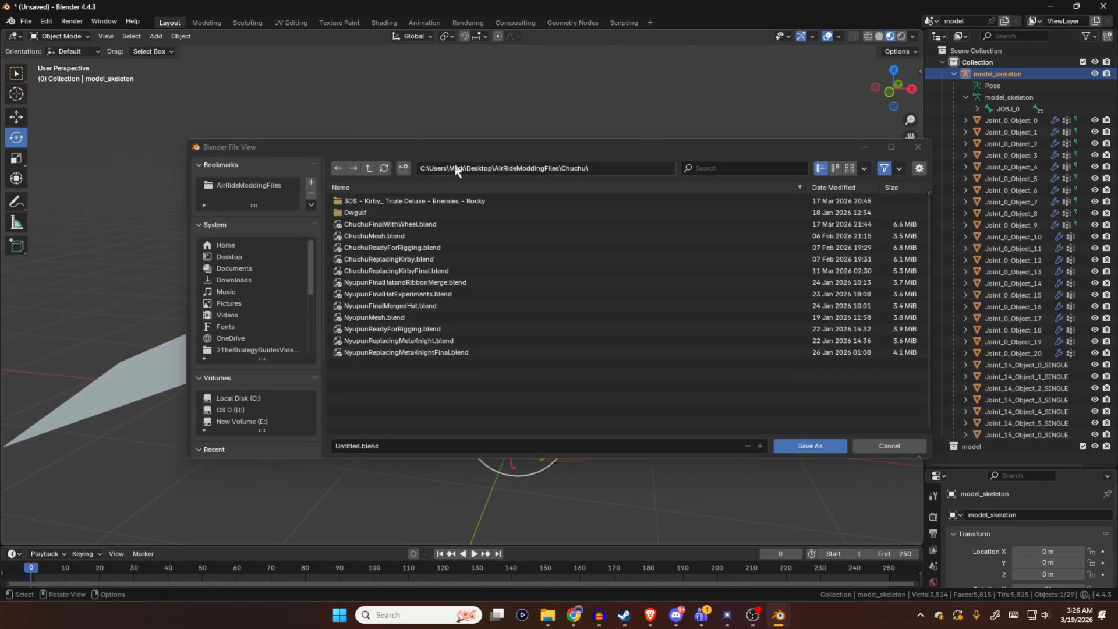
{"action": "left_click", "coordinate": [369, 168]}
{"action": "left_click", "coordinate": [526, 234]}
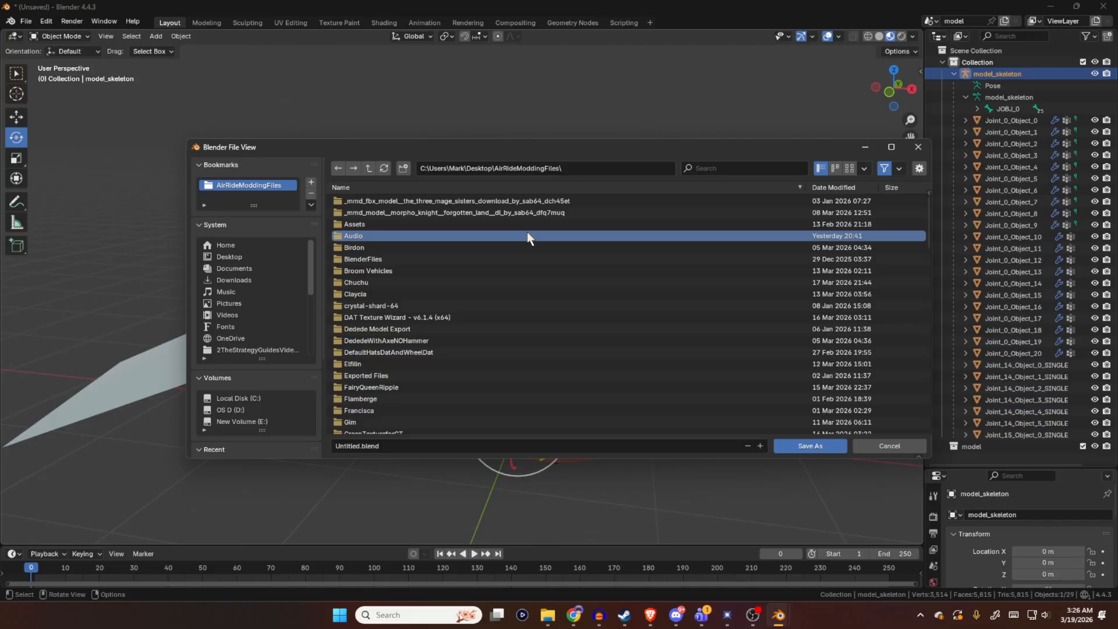
{"action": "scroll", "coordinate": [526, 236], "scroll_direction": "down", "scroll_amount": 8}
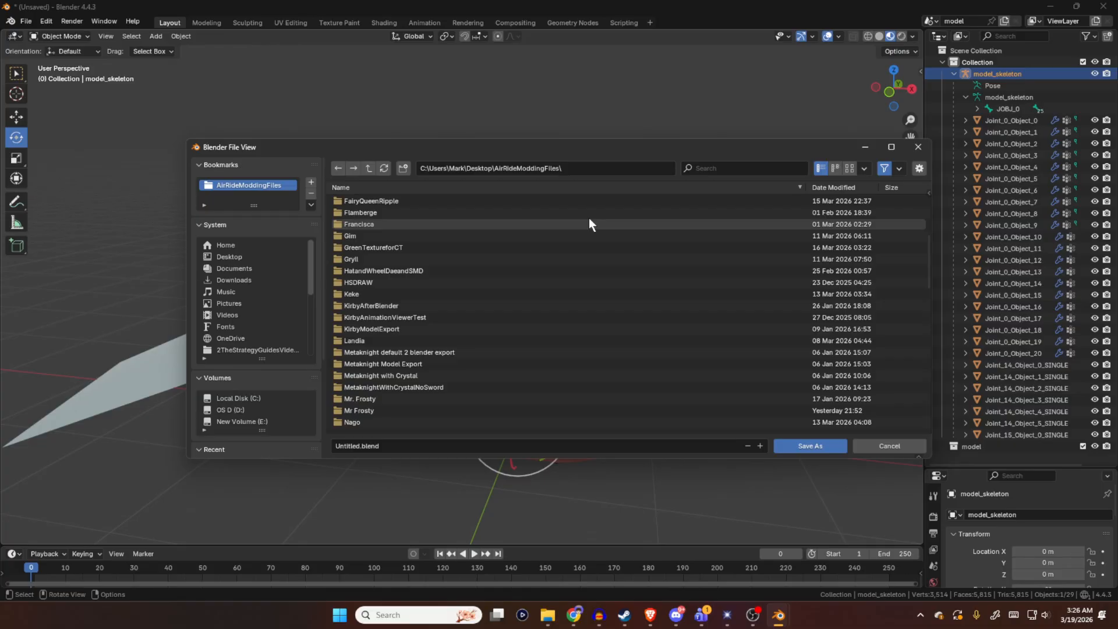
{"action": "scroll", "coordinate": [611, 268], "scroll_direction": "down", "scroll_amount": 3}
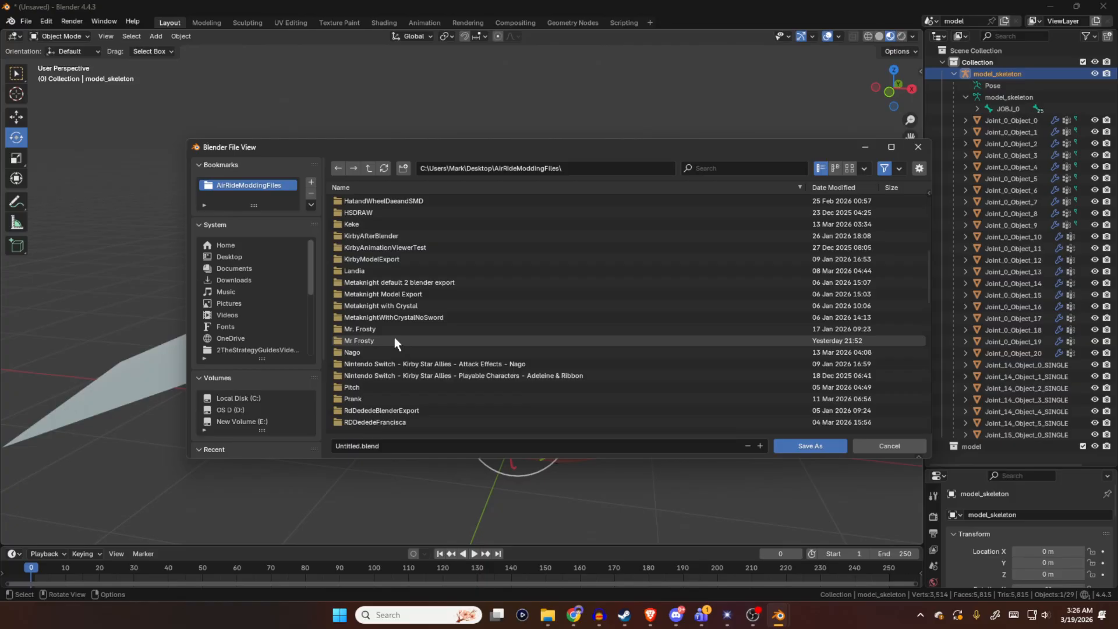
- Check the older "Mr. Frosty" folder dated 17 Jan 2026 and delete it from AirRideModdingFiles
{"action": "double_click", "coordinate": [389, 329]}
{"action": "left_click", "coordinate": [369, 169]}
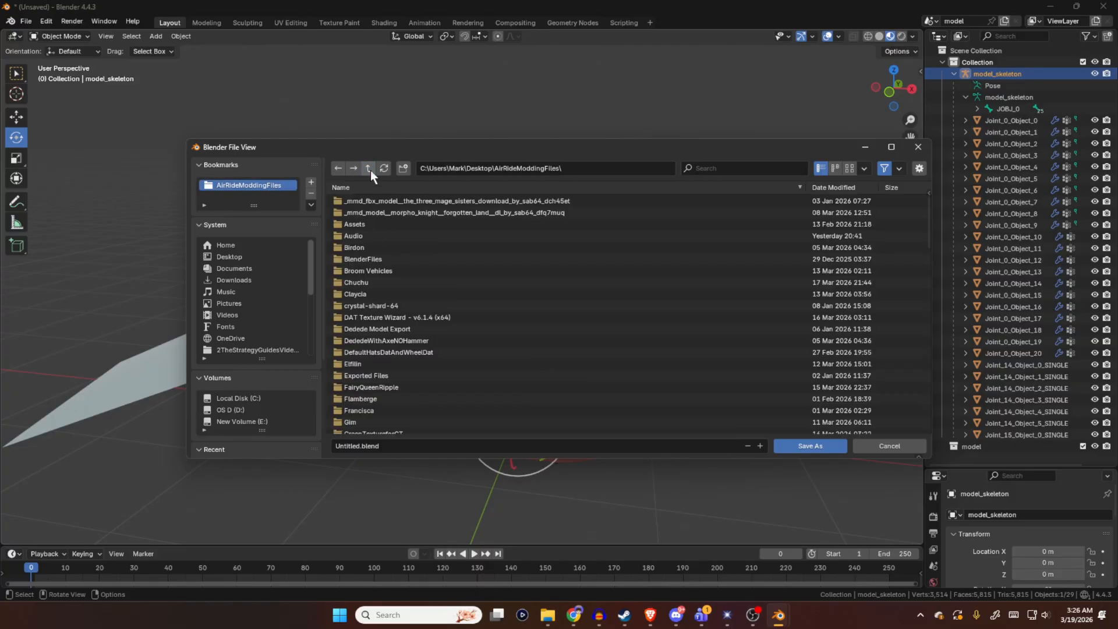
{"action": "scroll", "coordinate": [383, 381], "scroll_direction": "down", "scroll_amount": 5}
{"action": "scroll", "coordinate": [382, 384], "scroll_direction": "down", "scroll_amount": 5}
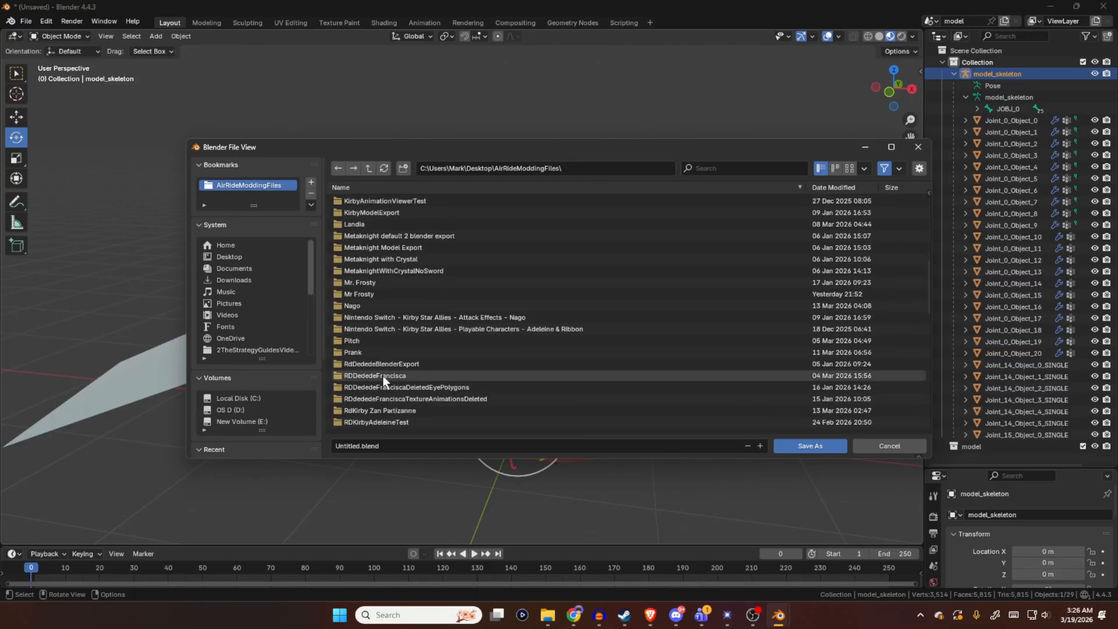
{"action": "right_click", "coordinate": [376, 257]}
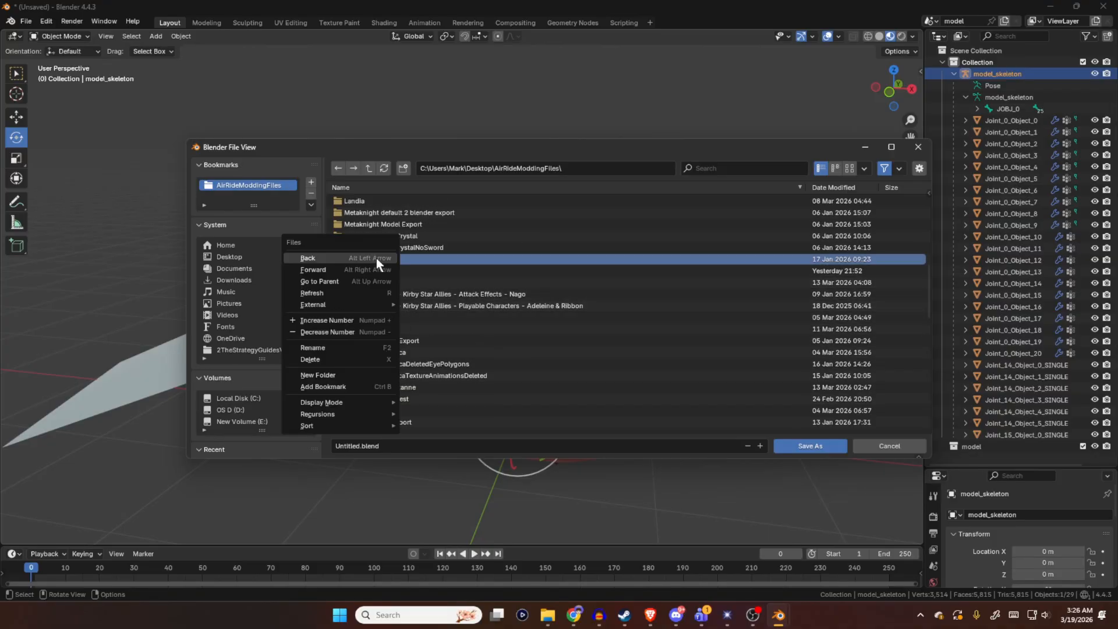
{"action": "right_click", "coordinate": [464, 256]}
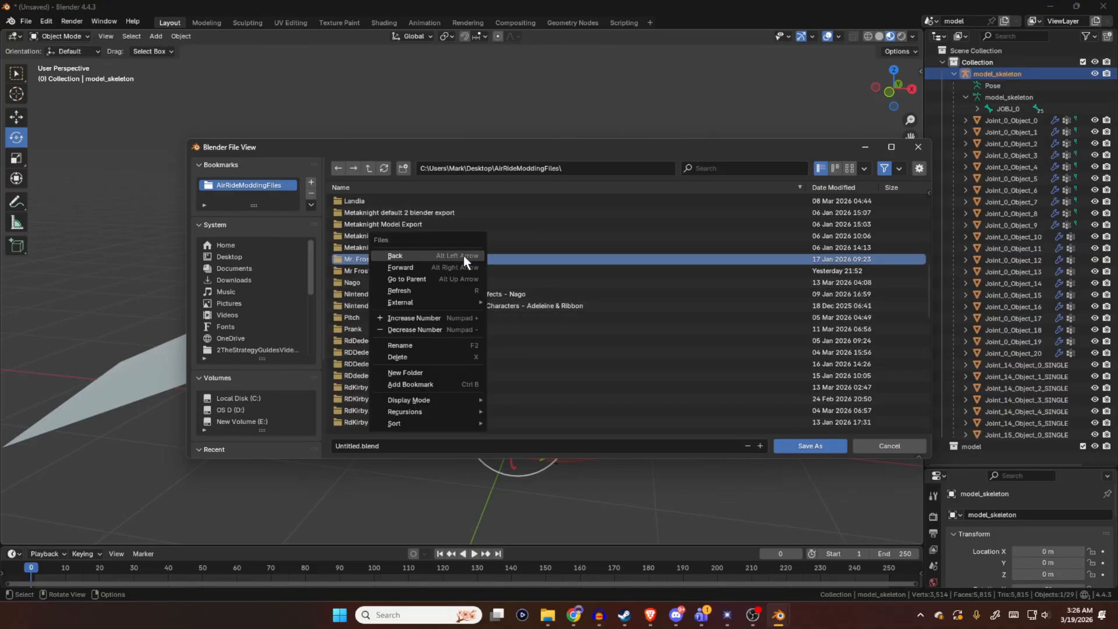
{"action": "left_click", "coordinate": [407, 357]}
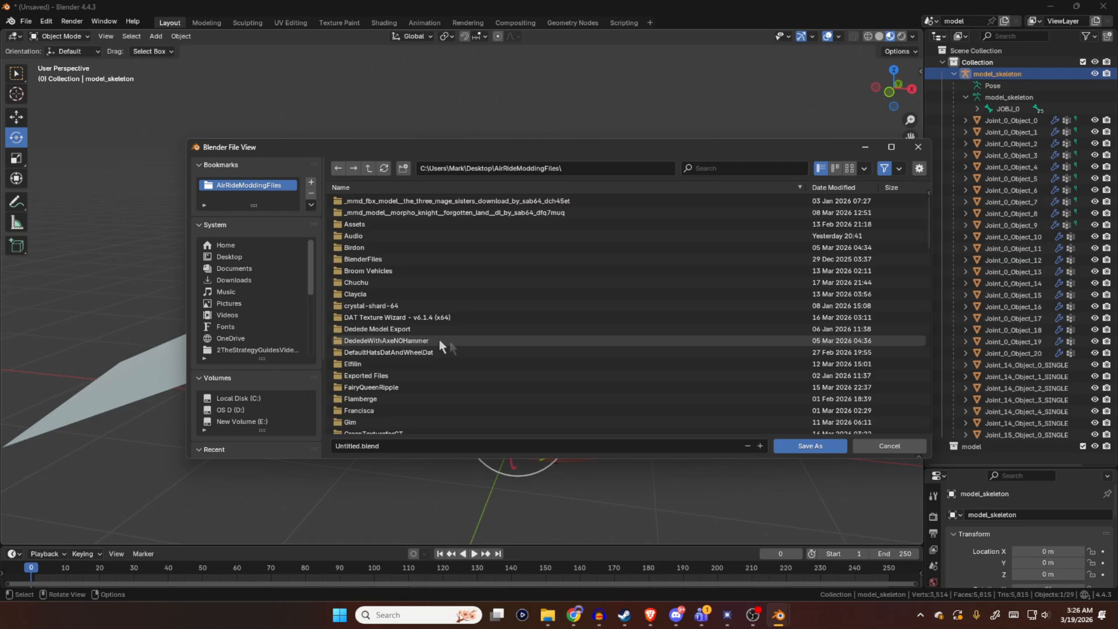
- Find the "Mr Frosty" folder in AirRideModdingFiles and open it as the save location
{"action": "scroll", "coordinate": [564, 301], "scroll_direction": "down", "scroll_amount": 10}
{"action": "scroll", "coordinate": [397, 321], "scroll_direction": "down", "scroll_amount": 6}
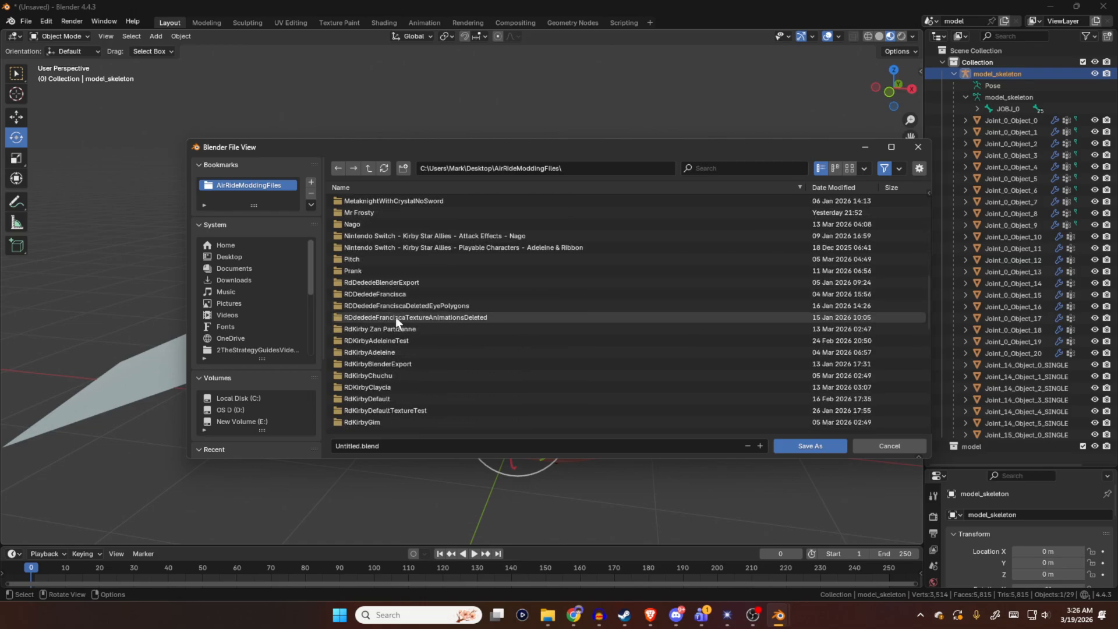
{"action": "scroll", "coordinate": [390, 324], "scroll_direction": "down", "scroll_amount": 7}
{"action": "scroll", "coordinate": [411, 328], "scroll_direction": "down", "scroll_amount": 1}
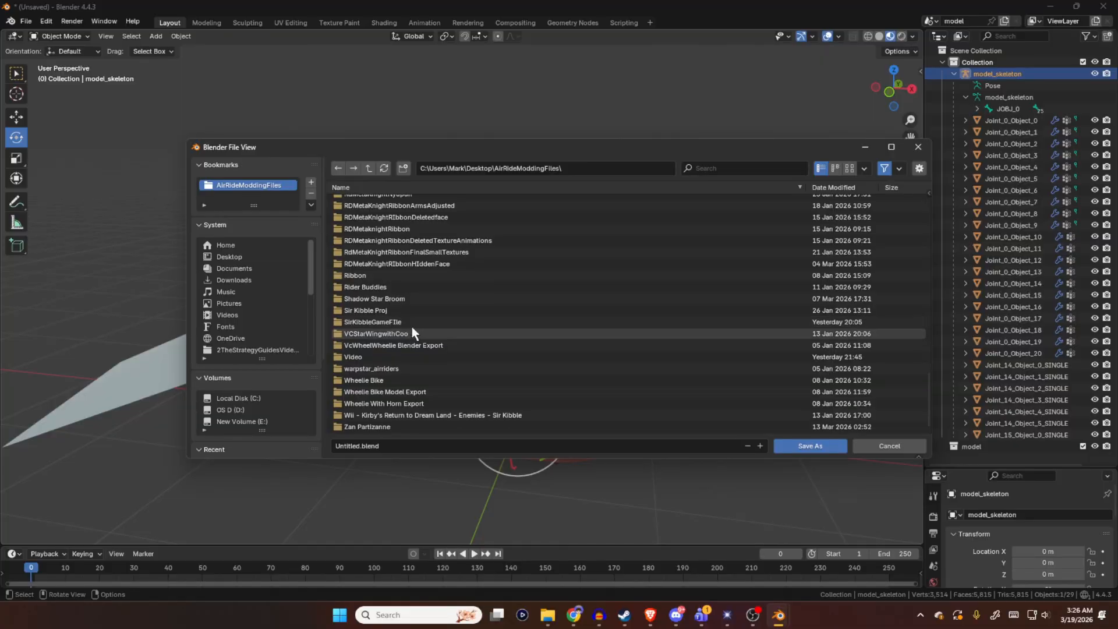
{"action": "scroll", "coordinate": [417, 353], "scroll_direction": "up", "scroll_amount": 10}
{"action": "scroll", "coordinate": [417, 357], "scroll_direction": "up", "scroll_amount": 7}
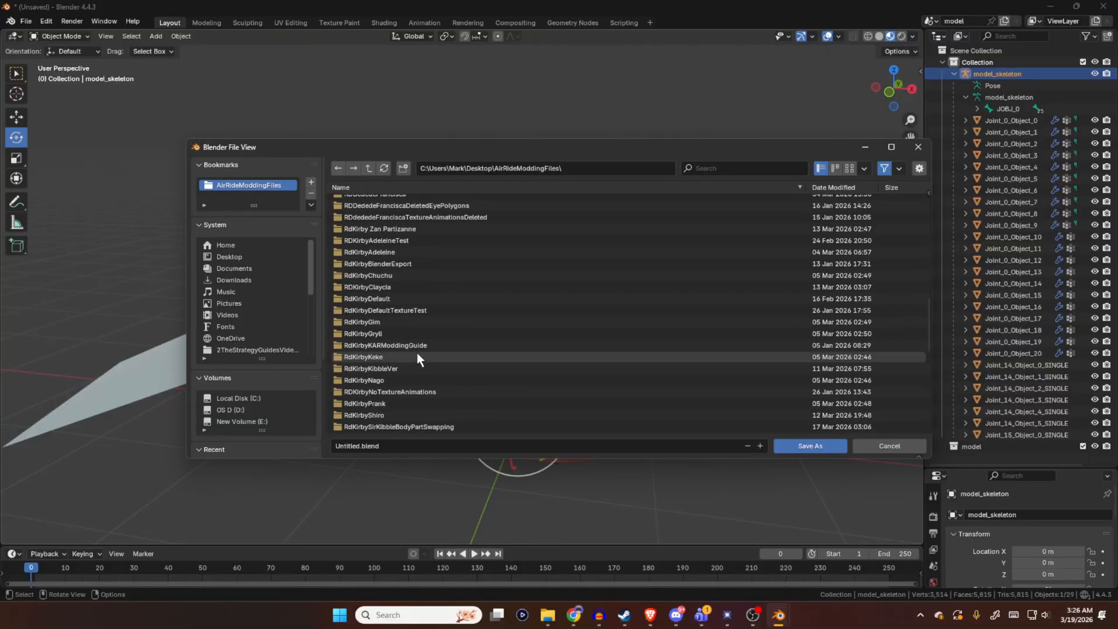
{"action": "double_click", "coordinate": [379, 275]}
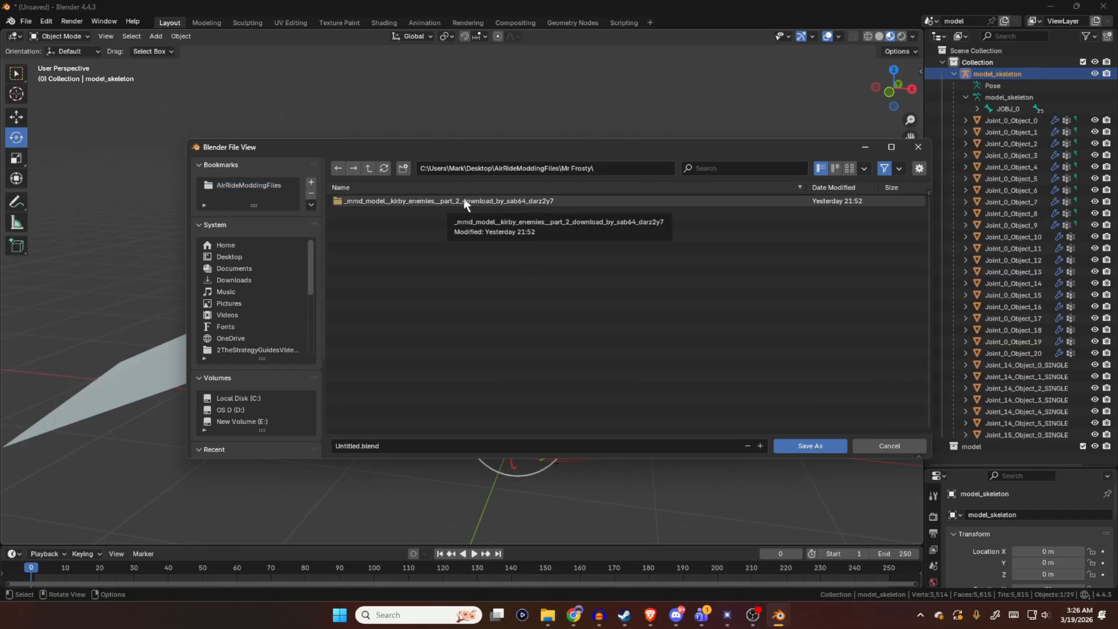
- Name the file MrFrostyMesh.blend and save it in the Mr Frosty folder
{"action": "left_click_drag", "start_coordinate": [573, 149], "coordinate": [485, 166]}
{"action": "left_click", "coordinate": [271, 460]}
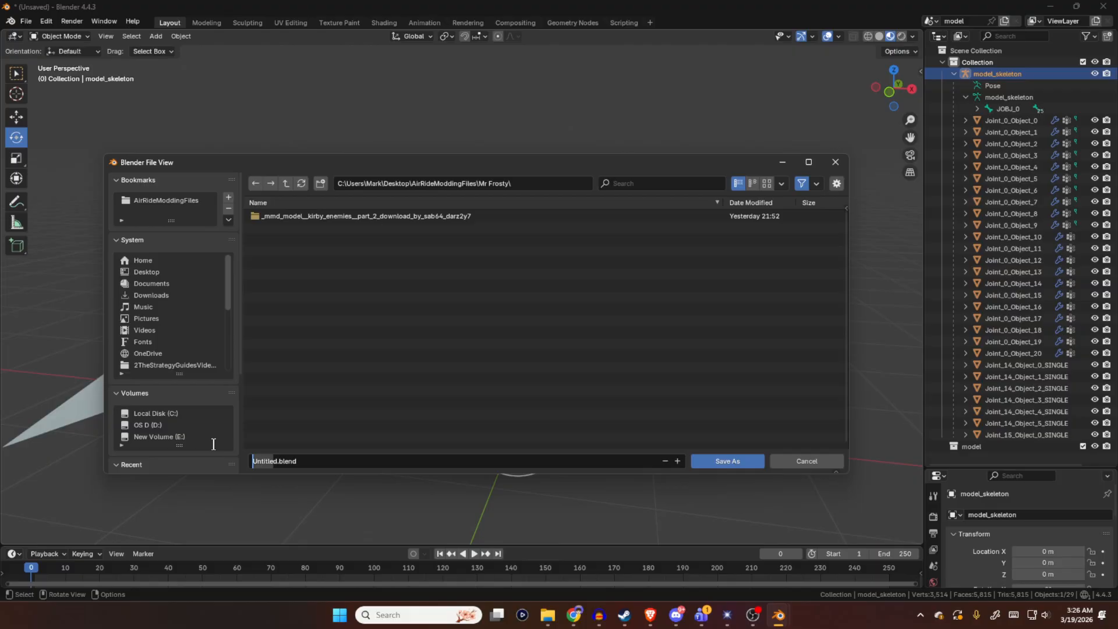
{"action": "key", "text": "BackSpace"}
{"action": "type", "text": "MrFrostyMesh"}
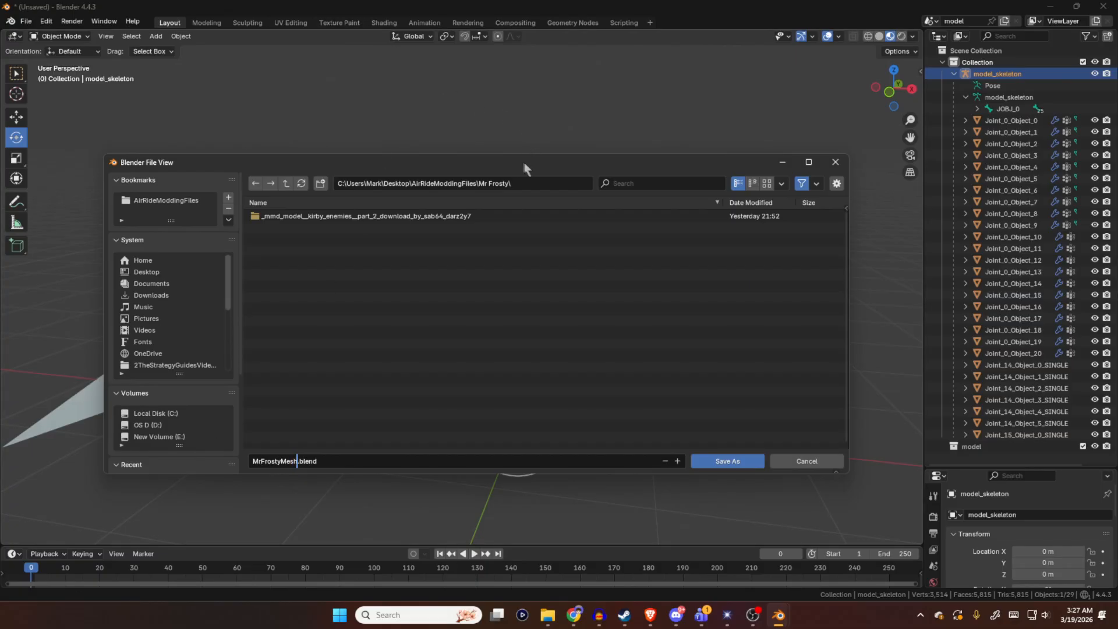
{"action": "left_click_drag", "start_coordinate": [524, 162], "coordinate": [560, 162]}
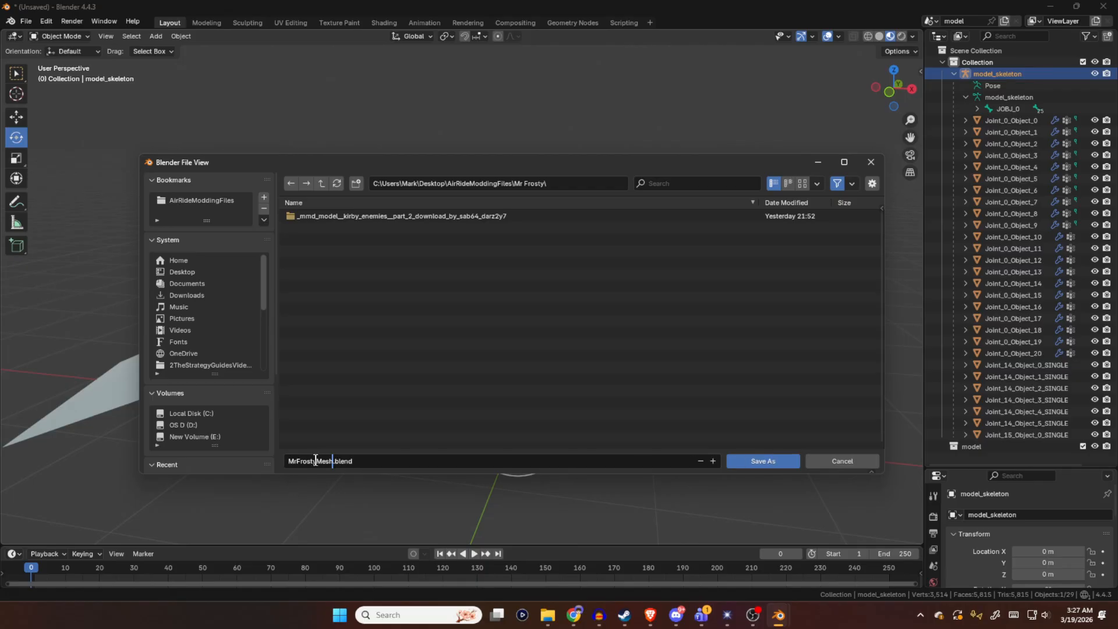
{"action": "left_click", "coordinate": [770, 463]}
{"action": "middle_click_drag", "start_coordinate": [771, 462], "coordinate": [599, 215]}
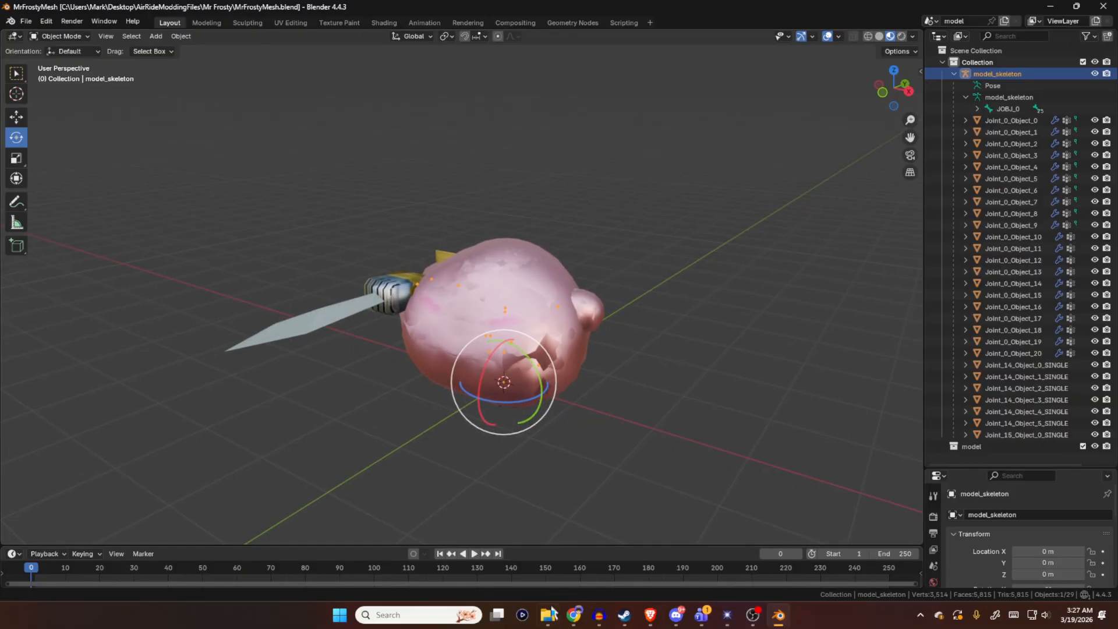
- Switch to File Explorer, locate mr_frosty.pmx in the downloaded Kirby enemies pack's Mr. Frosty folder, and return to Blender
{"action": "mouse_move", "coordinate": [547, 615]}
{"action": "left_click", "coordinate": [494, 563]}
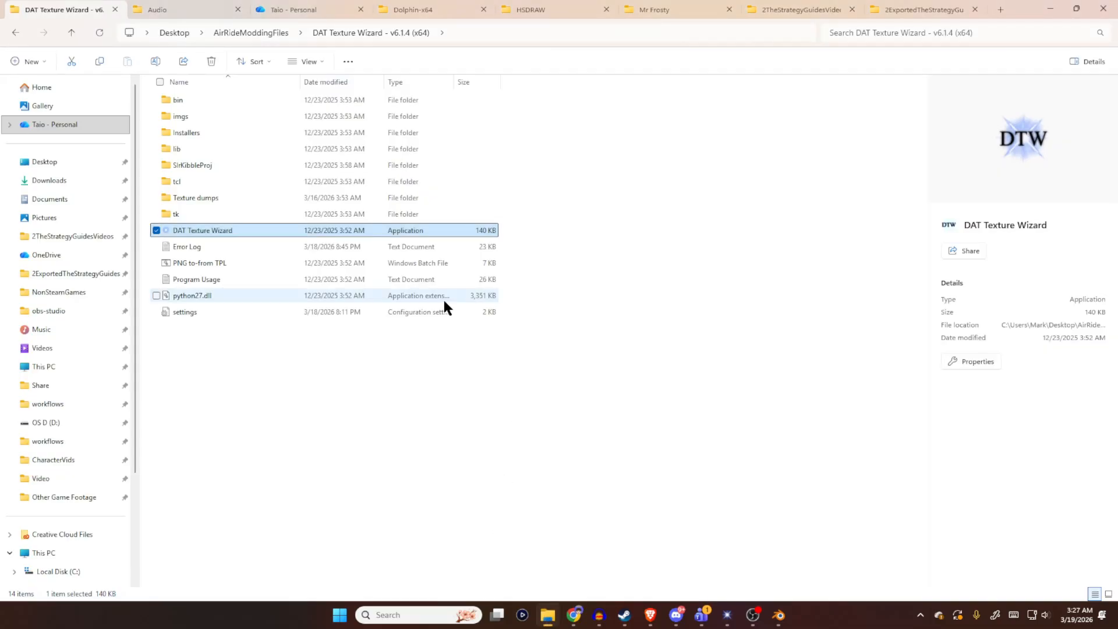
{"action": "left_click", "coordinate": [655, 11]}
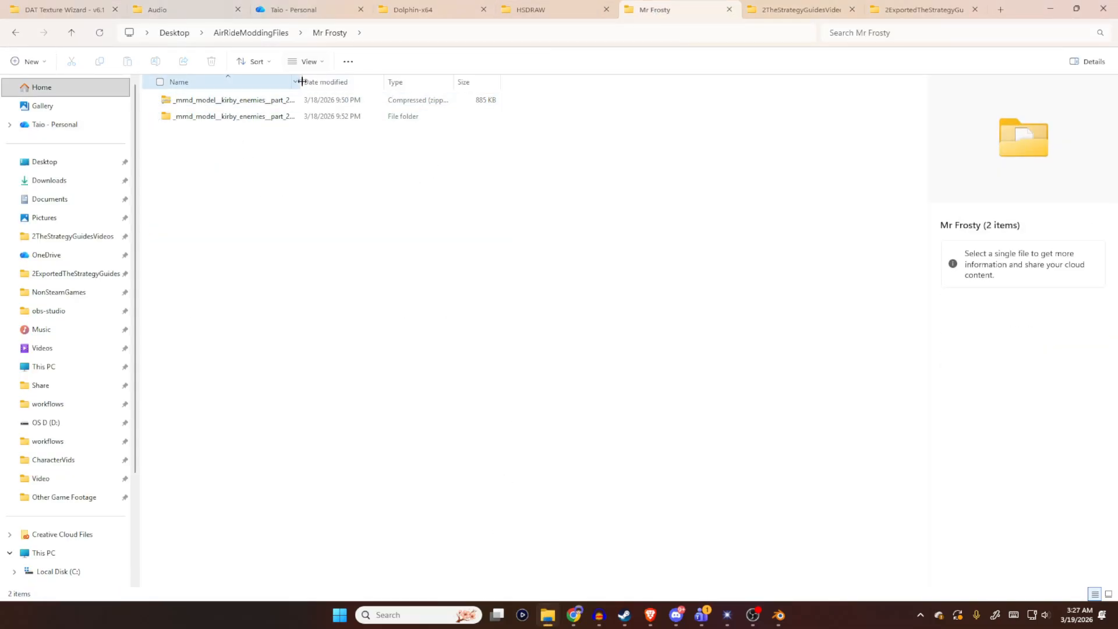
{"action": "left_click_drag", "start_coordinate": [300, 82], "coordinate": [404, 87]}
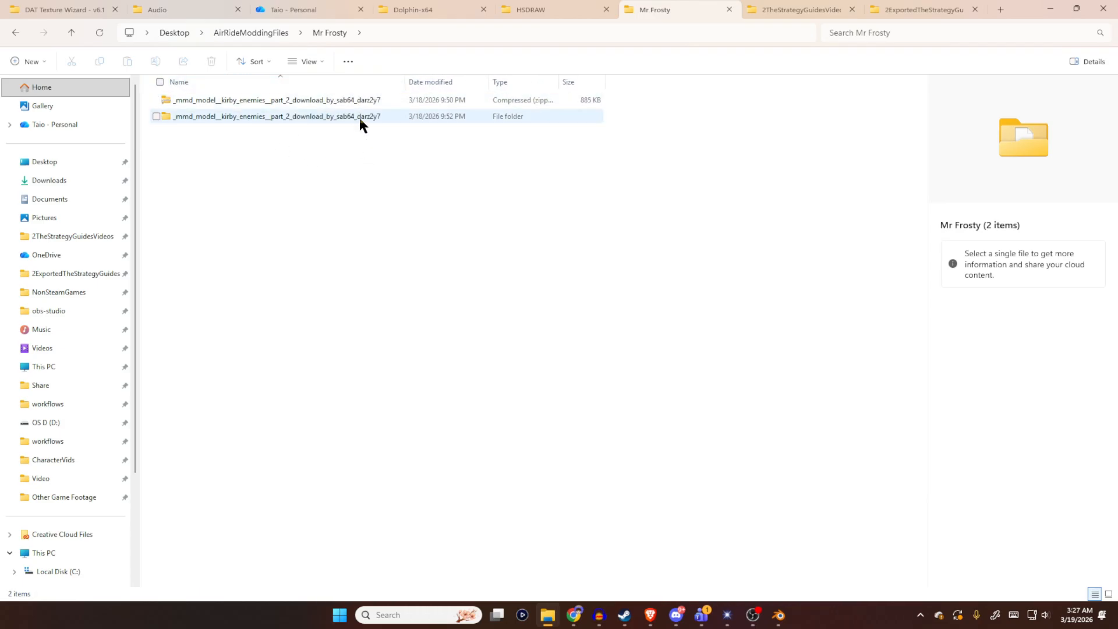
{"action": "left_click", "coordinate": [324, 117]}
{"action": "double_click", "coordinate": [324, 117]}
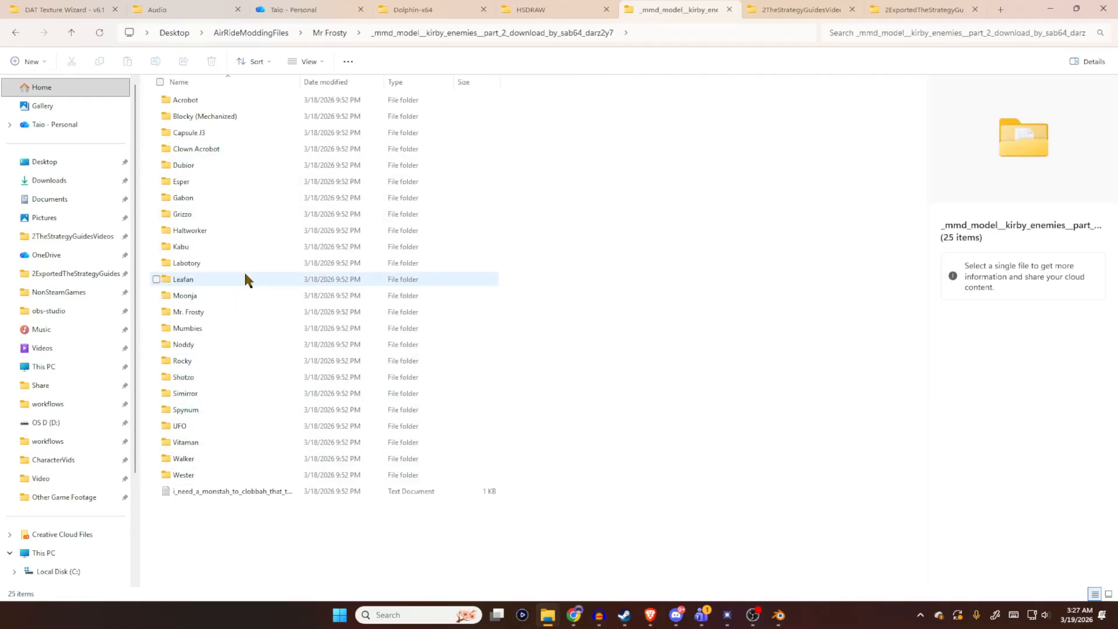
{"action": "double_click", "coordinate": [220, 313]}
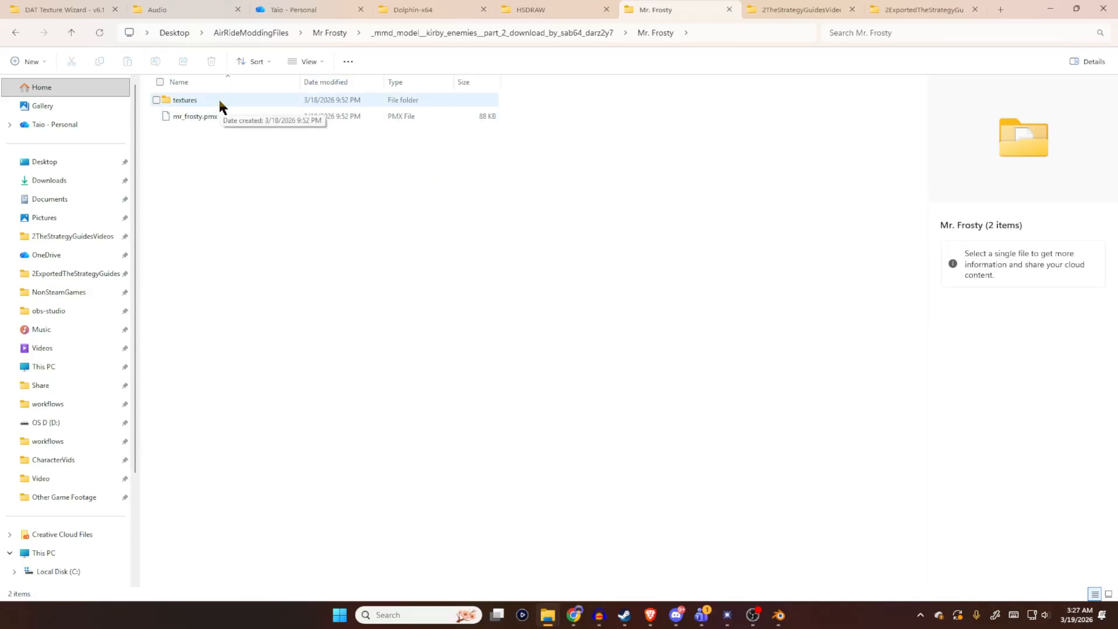
{"action": "left_click", "coordinate": [226, 115]}
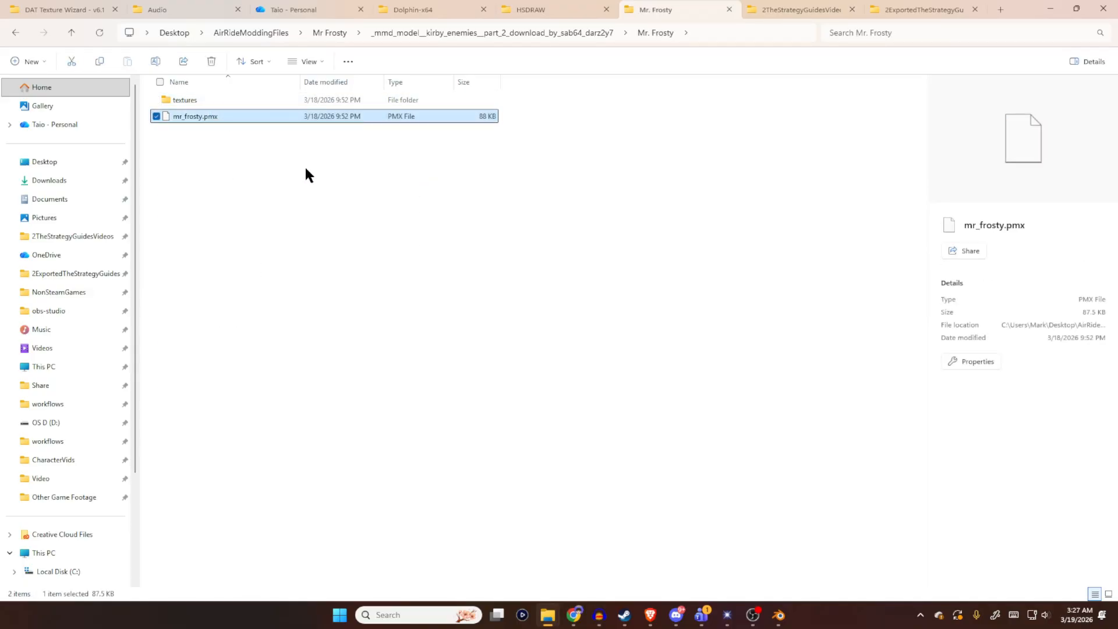
{"action": "left_click", "coordinate": [1050, 8]}
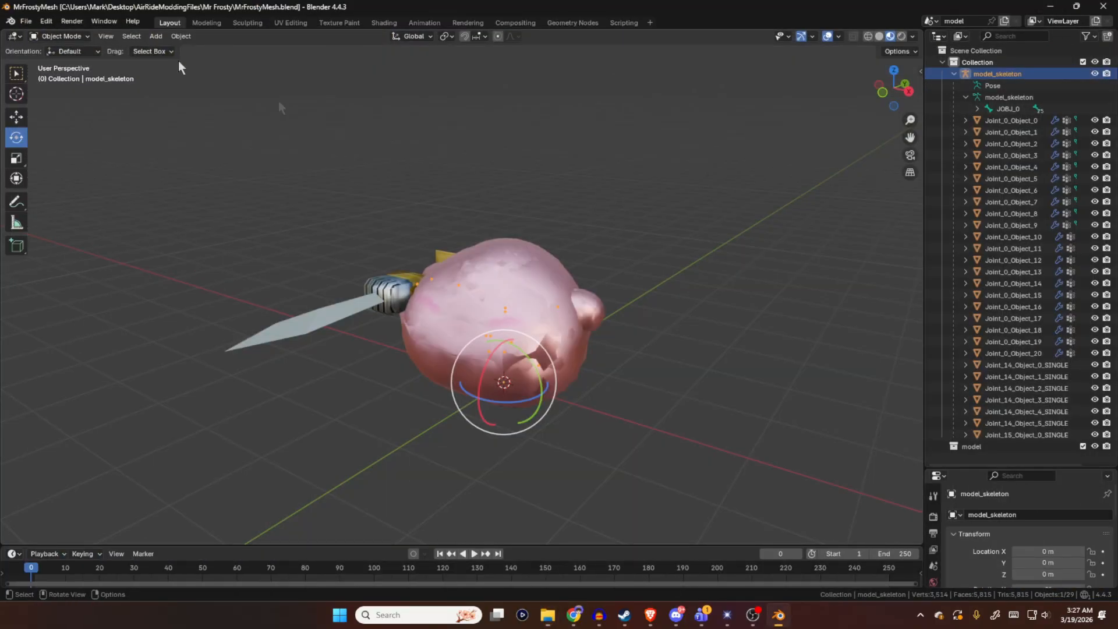
- Import mr_frosty.pmx as a MikuMikuDance model from the downloaded Kirby enemies pack's Mr. Frosty folder
{"action": "left_click", "coordinate": [25, 23]}
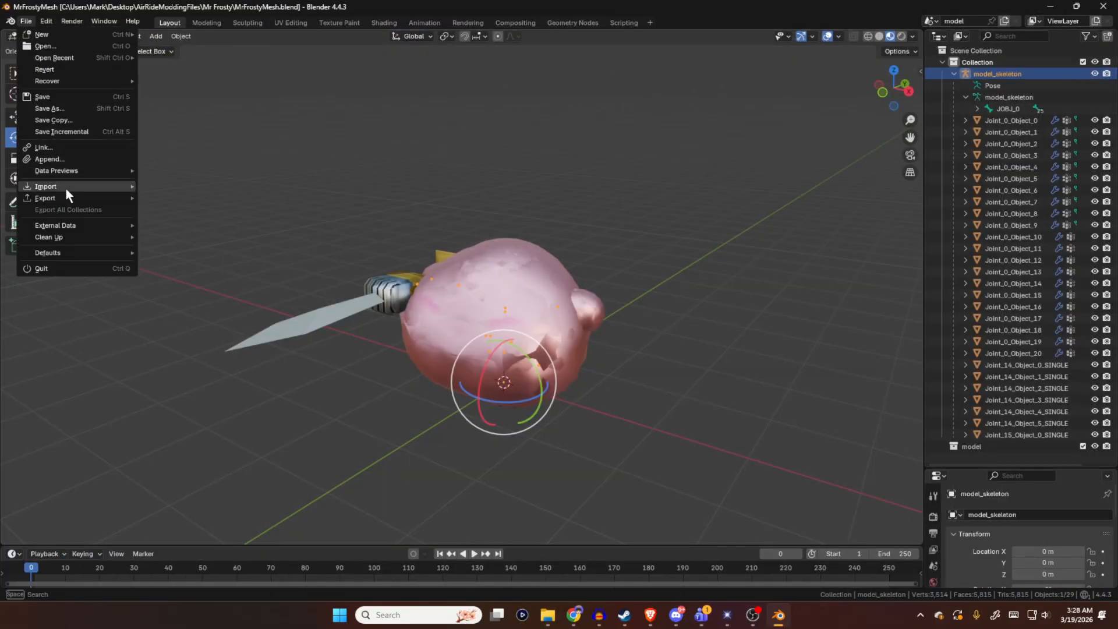
{"action": "mouse_move", "coordinate": [65, 189]}
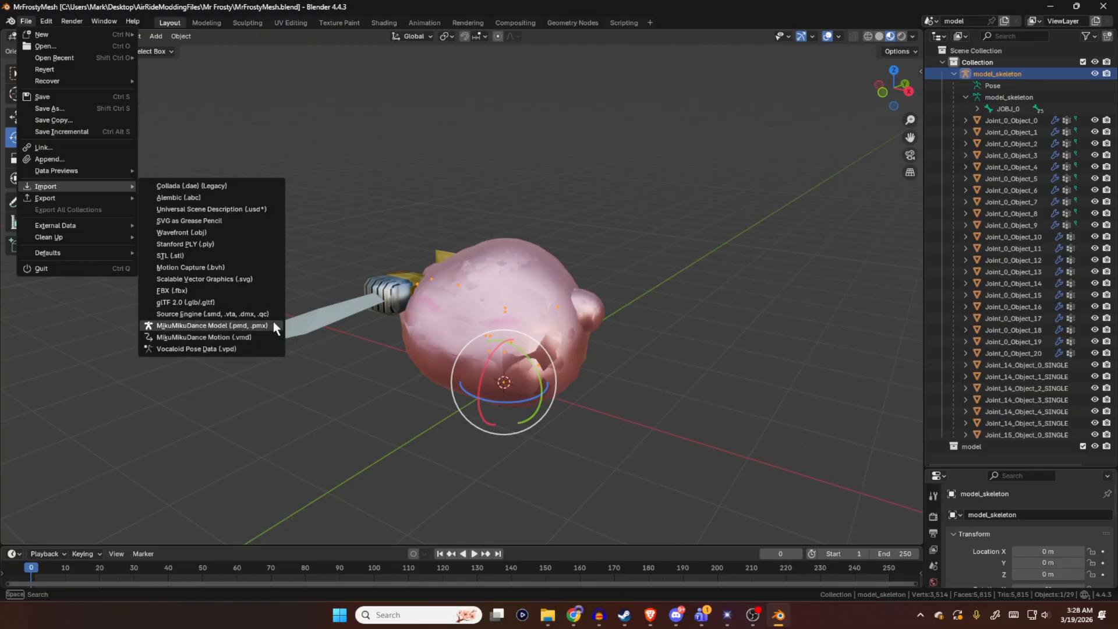
{"action": "left_click", "coordinate": [226, 324]}
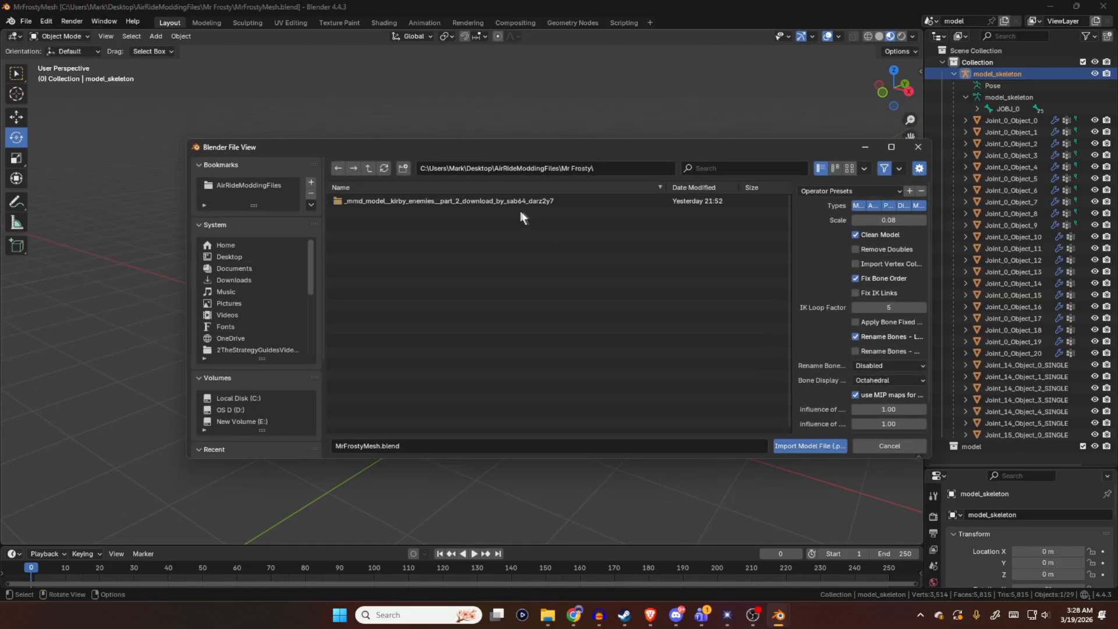
{"action": "double_click", "coordinate": [497, 201]}
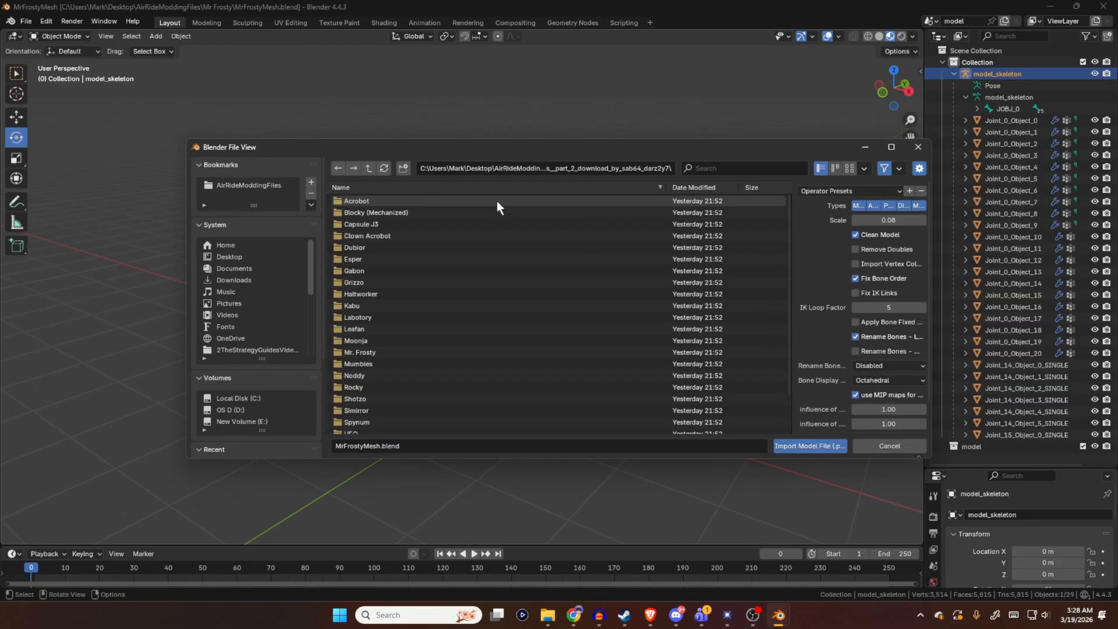
{"action": "scroll", "coordinate": [540, 239], "scroll_direction": "down", "scroll_amount": 2}
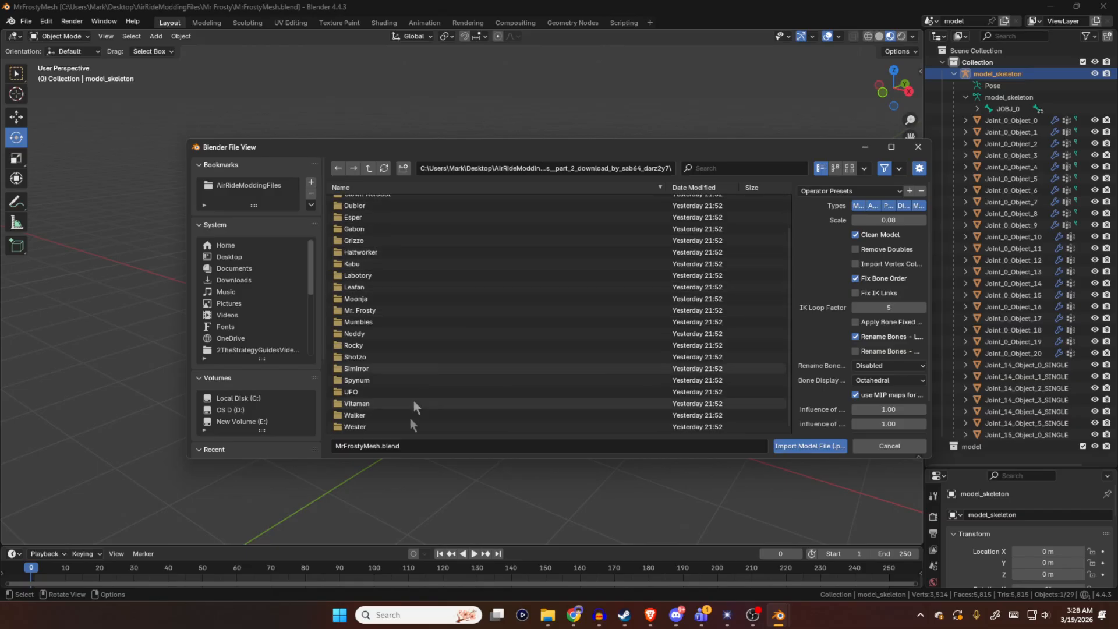
{"action": "scroll", "coordinate": [397, 398], "scroll_direction": "up", "scroll_amount": 2}
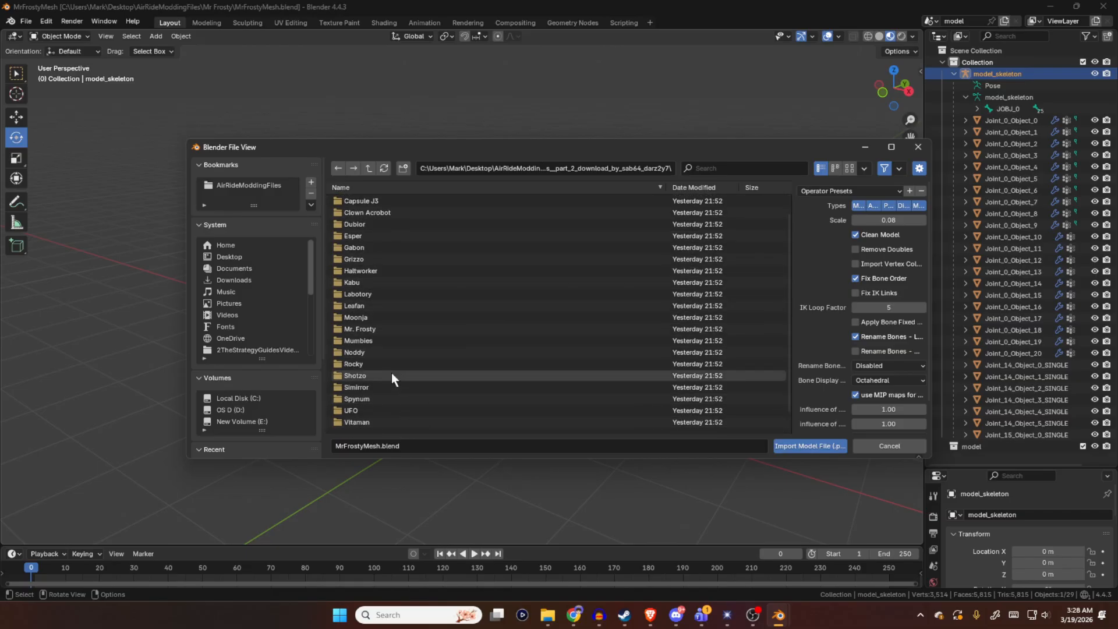
{"action": "scroll", "coordinate": [391, 372], "scroll_direction": "down", "scroll_amount": 2}
{"action": "scroll", "coordinate": [389, 334], "scroll_direction": "up", "scroll_amount": 2}
{"action": "scroll", "coordinate": [389, 334], "scroll_direction": "down", "scroll_amount": 2}
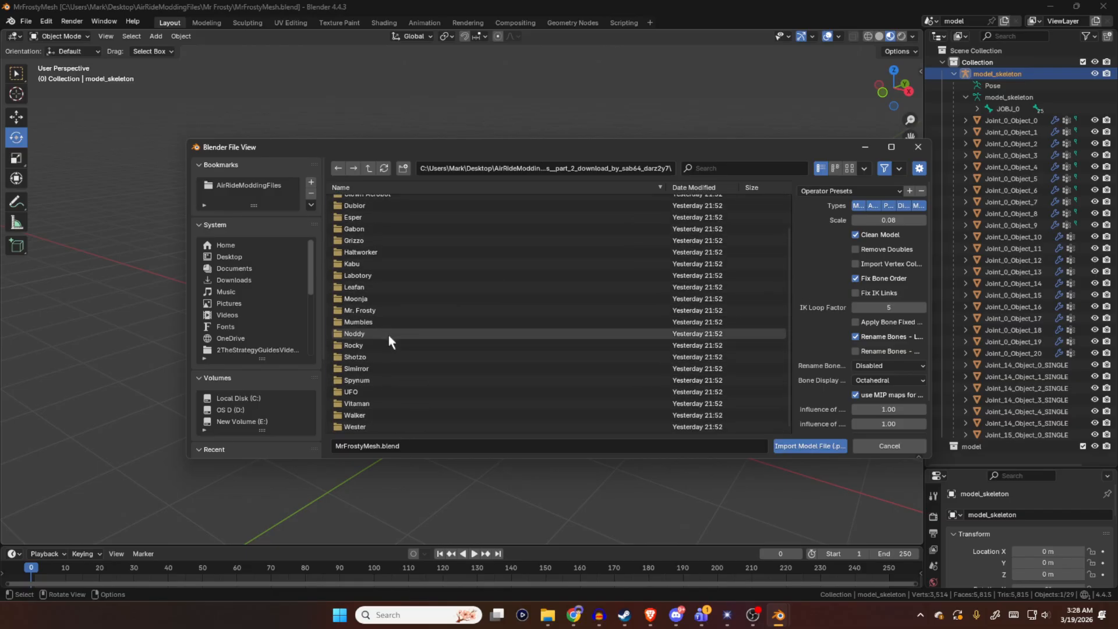
{"action": "double_click", "coordinate": [380, 312]}
{"action": "left_click", "coordinate": [389, 212]}
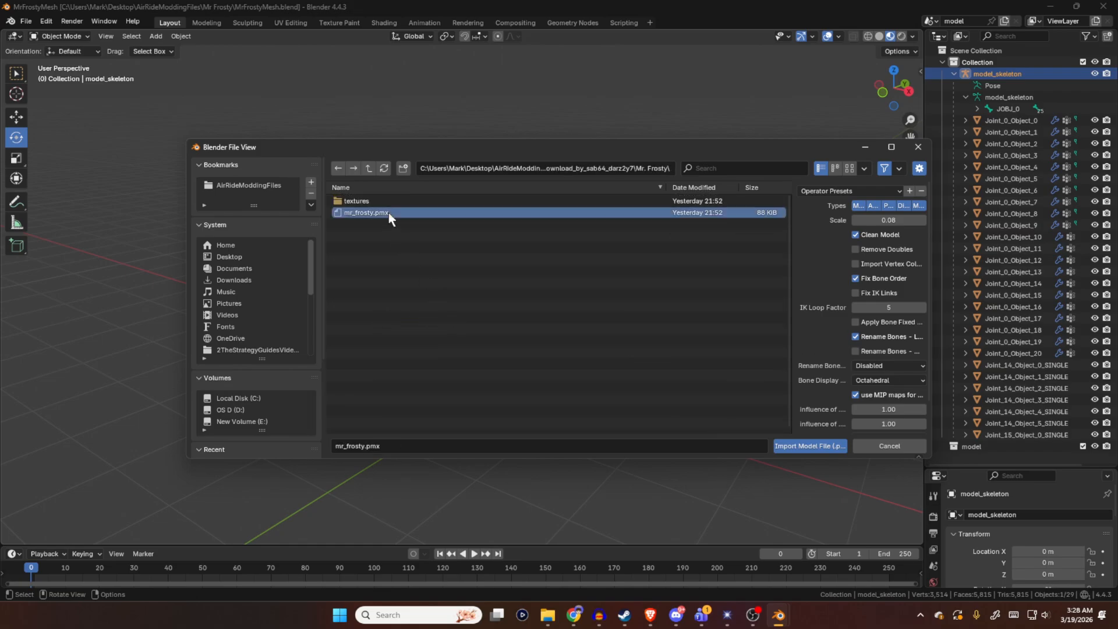
{"action": "left_click", "coordinate": [801, 446]}
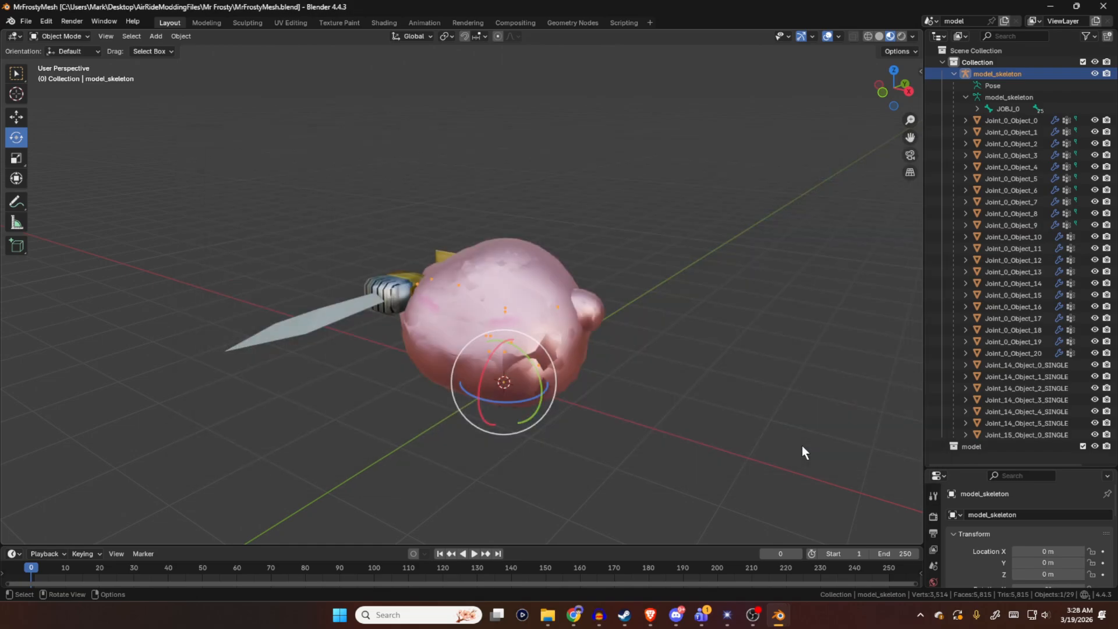
- Hide all Kirby meshes from Joint_0_Object_0 through Joint_15_Object_0_SINGLE and view Mr. Frosty from the front
{"action": "middle_click_drag", "start_coordinate": [647, 387], "coordinate": [687, 382]}
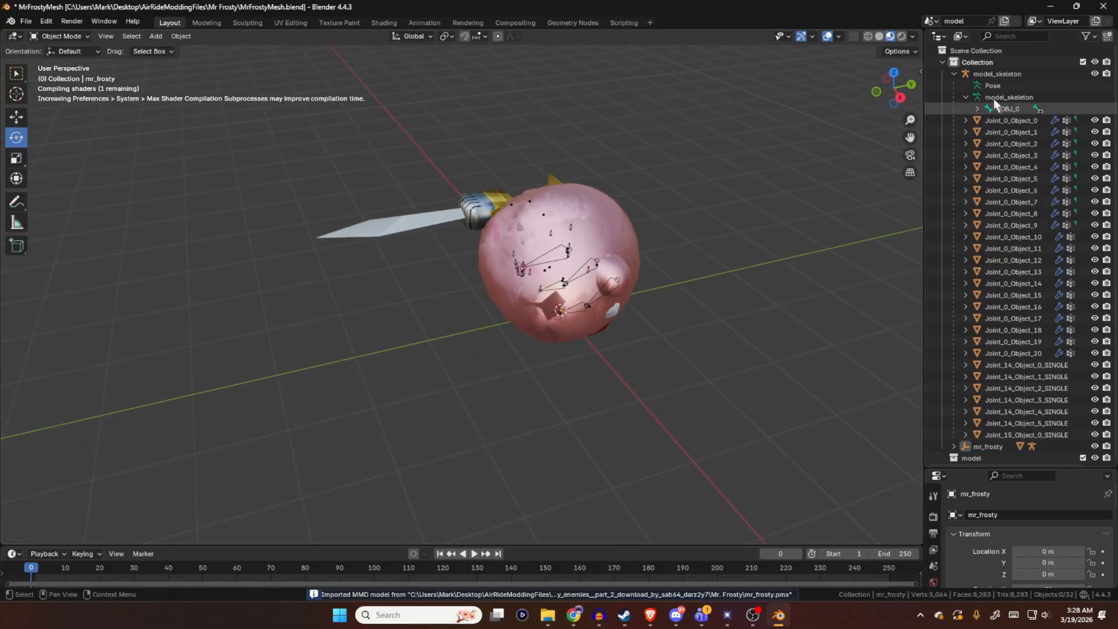
{"action": "left_click_drag", "start_coordinate": [1095, 120], "coordinate": [1104, 438]}
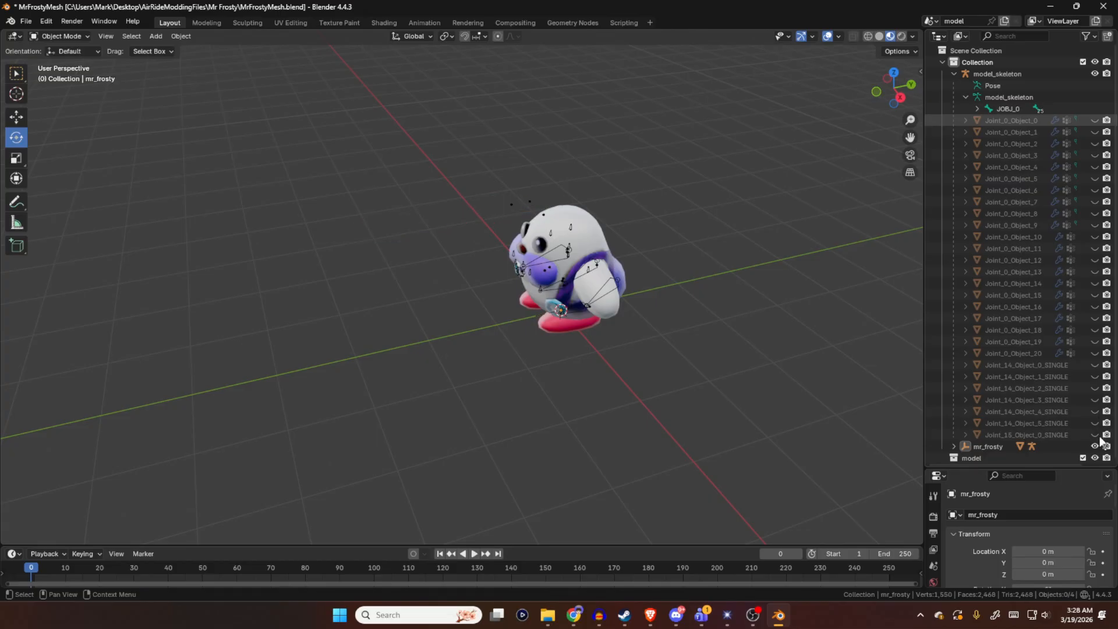
{"action": "middle_click_drag", "start_coordinate": [696, 282], "coordinate": [783, 228]}
{"action": "scroll", "coordinate": [671, 340], "scroll_direction": "up", "scroll_amount": 2}
{"action": "middle_click_drag", "start_coordinate": [684, 332], "coordinate": [678, 244]}
{"action": "scroll", "coordinate": [1023, 204], "scroll_direction": "down", "scroll_amount": 1}
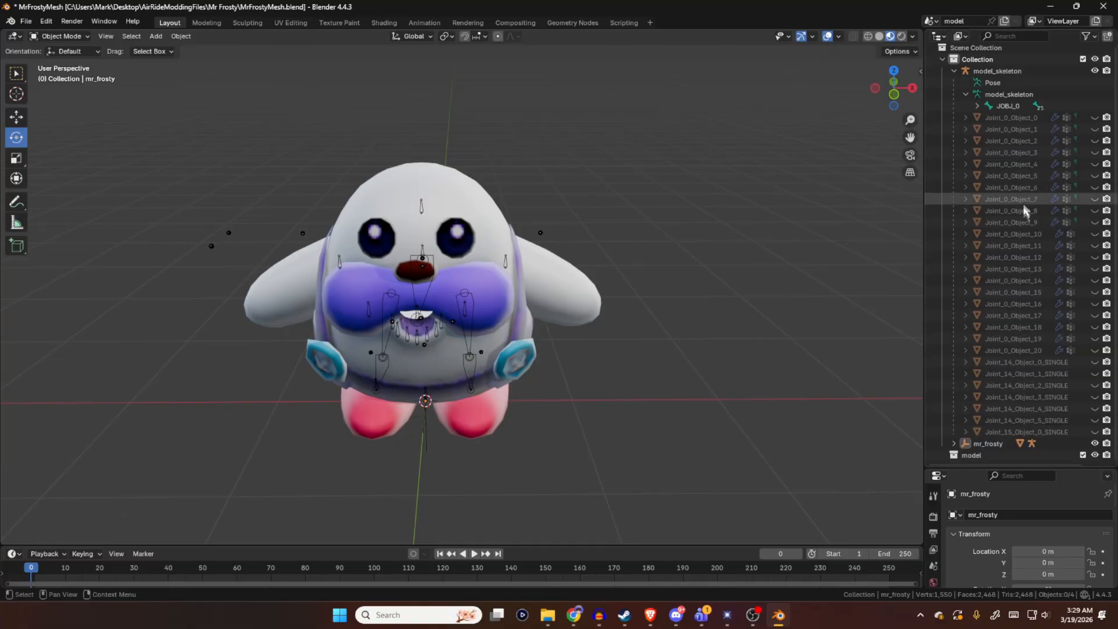
- Expand the mr_frosty hierarchy in the outliner down to the contents of mr_frosty_mesh
{"action": "left_click", "coordinate": [953, 444]}
{"action": "scroll", "coordinate": [955, 446], "scroll_direction": "down", "scroll_amount": 1}
{"action": "left_click", "coordinate": [967, 442]}
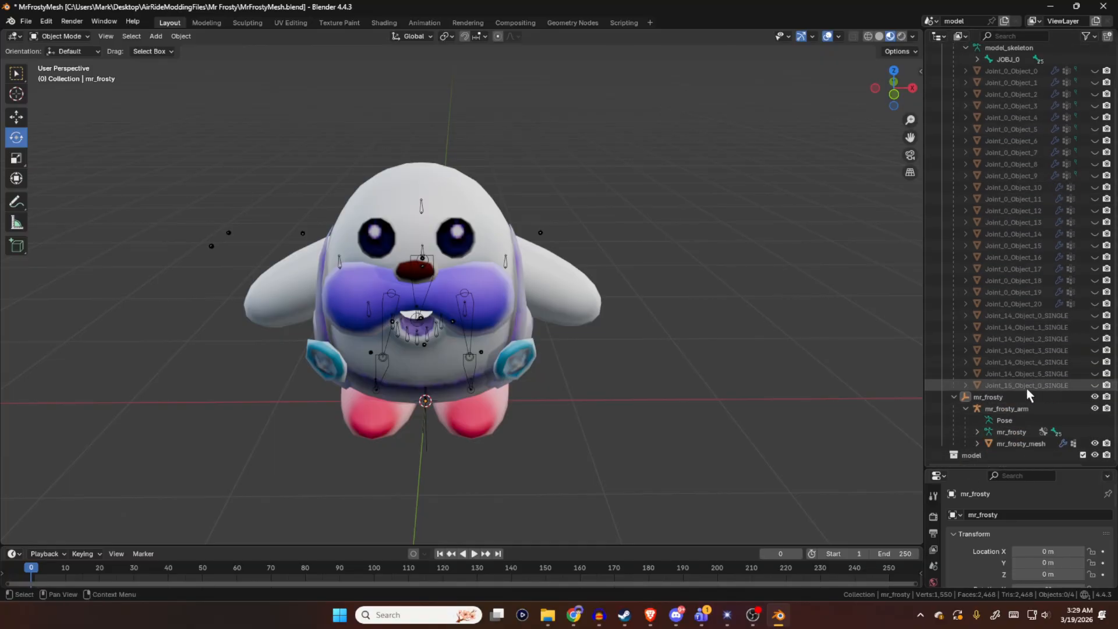
{"action": "scroll", "coordinate": [1013, 407], "scroll_direction": "down", "scroll_amount": 3}
{"action": "left_click", "coordinate": [977, 443]}
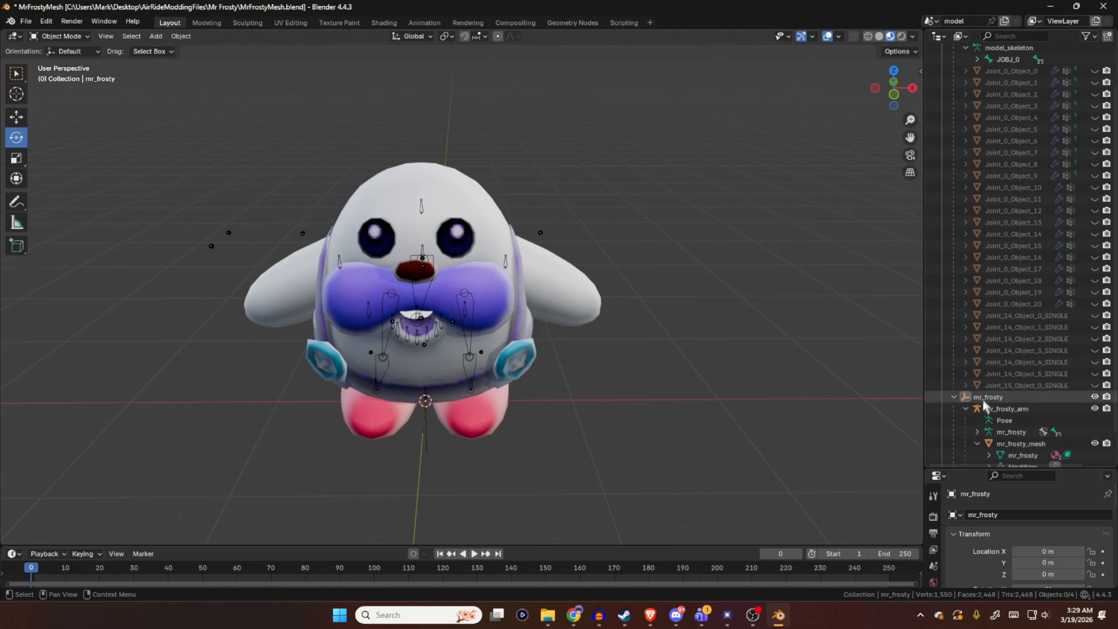
{"action": "scroll", "coordinate": [990, 408], "scroll_direction": "down", "scroll_amount": 3}
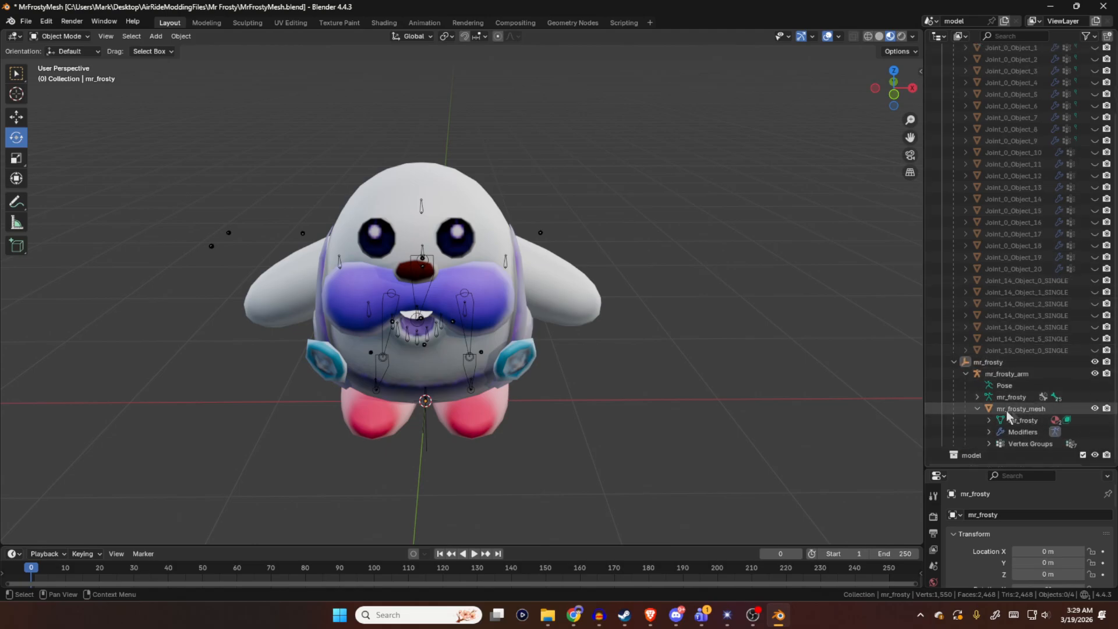
{"action": "scroll", "coordinate": [978, 425], "scroll_direction": "up", "scroll_amount": 3}
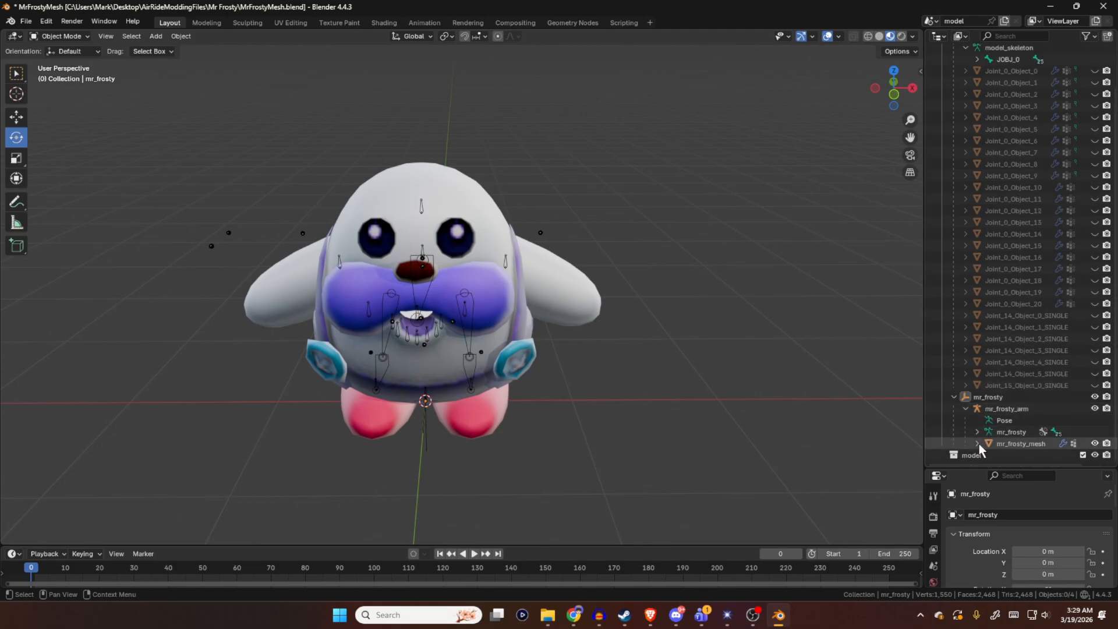
{"action": "scroll", "coordinate": [1014, 435], "scroll_direction": "down", "scroll_amount": 3}
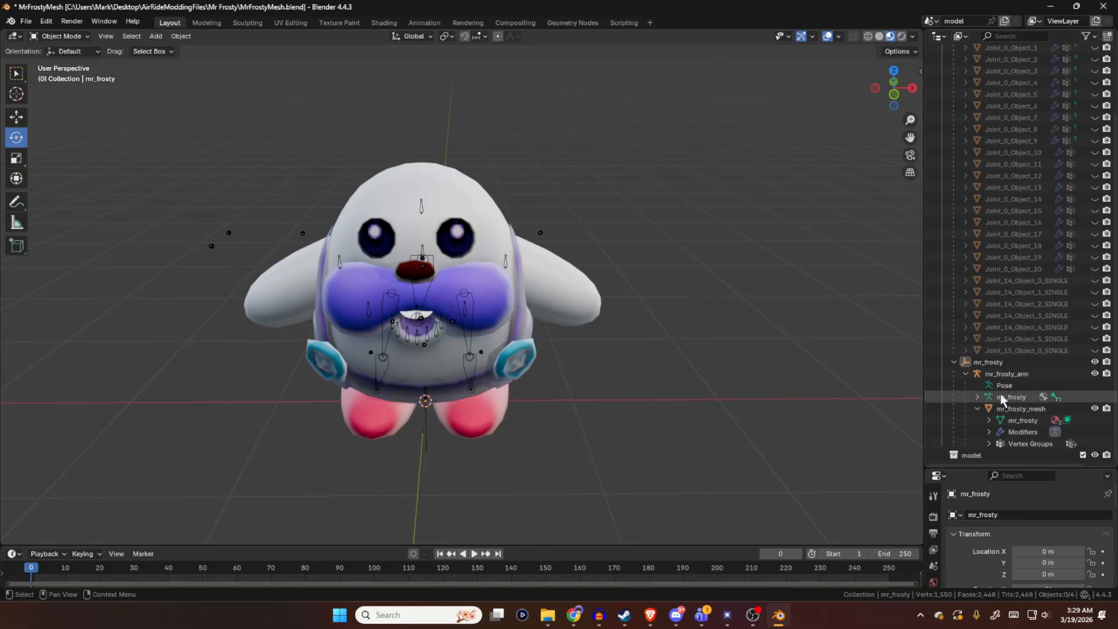
- Clear the parents of mr_frosty_mesh and the mr_frosty_arm armature while keeping their transformation
{"action": "left_click", "coordinate": [1027, 408]}
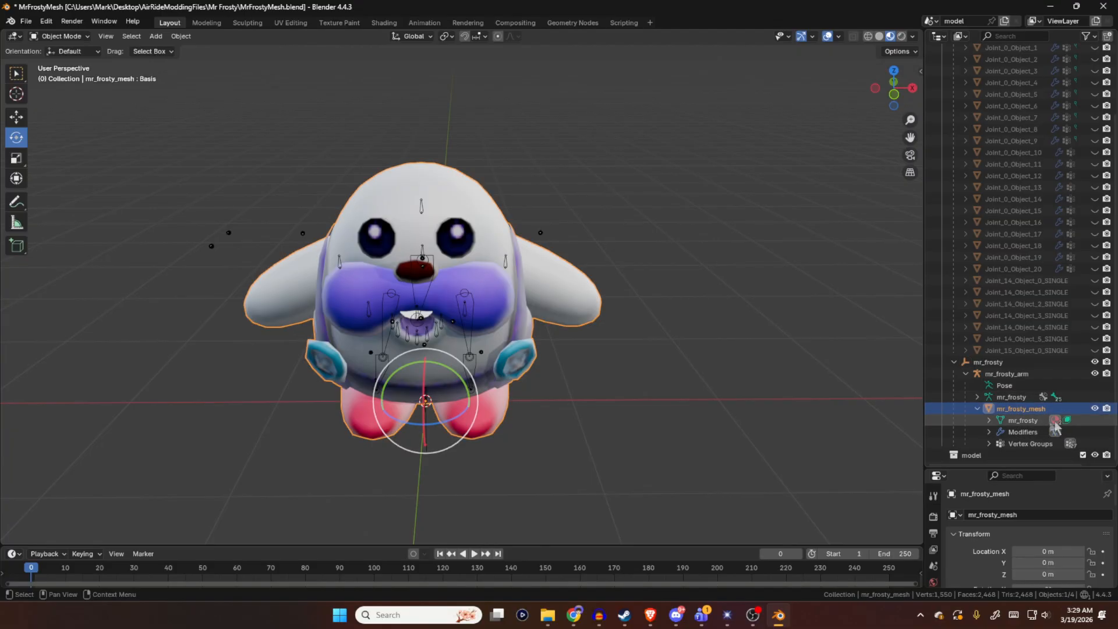
{"action": "left_click", "coordinate": [1015, 373], "text": "ctrl"}
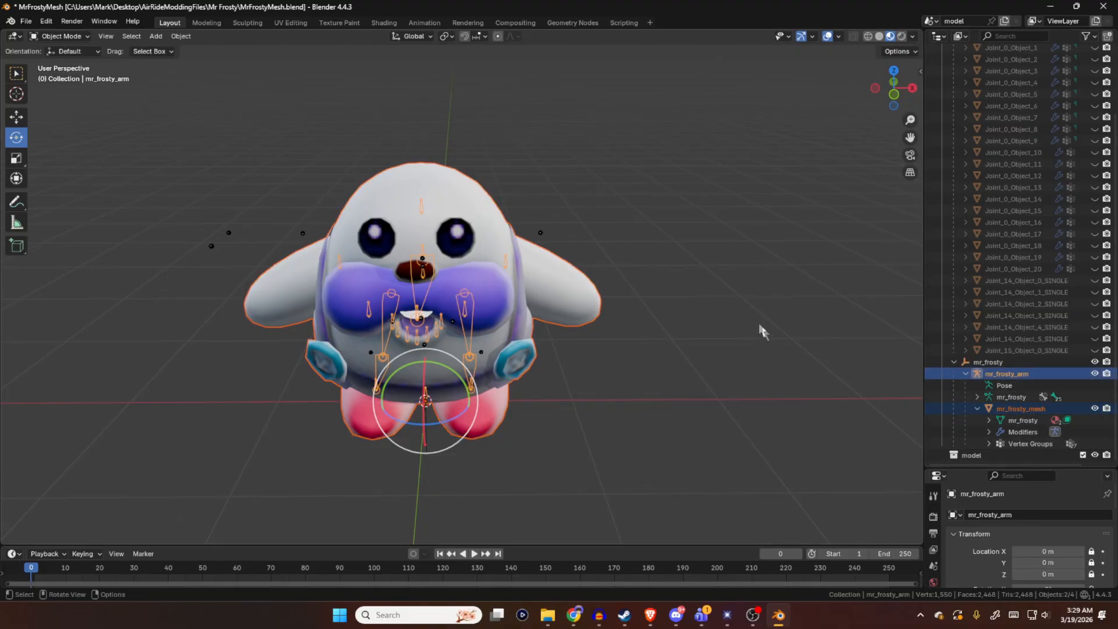
{"action": "key", "text": "alt+p"}
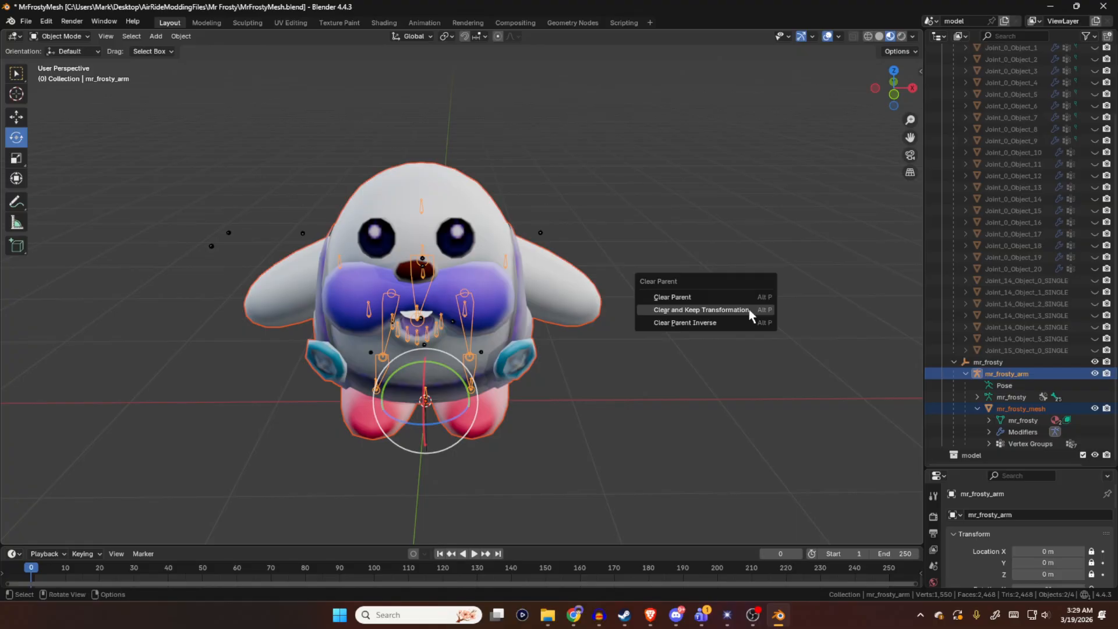
{"action": "left_click", "coordinate": [749, 309]}
{"action": "left_click", "coordinate": [756, 323]}
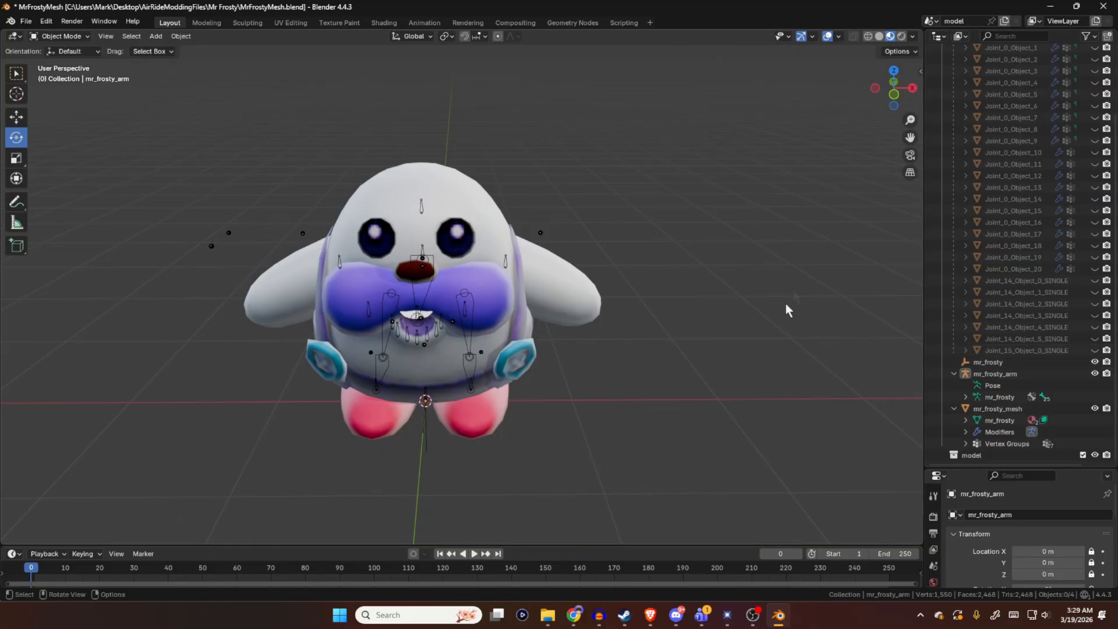
- Delete the mr_frosty empty and the mr_frosty_arm armature, leaving only mr_frosty_mesh from the import
{"action": "mouse_move", "coordinate": [785, 286]}
{"action": "middle_mouse_down"}
{"action": "mouse_move", "coordinate": [847, 289]}
{"action": "mouse_move", "coordinate": [801, 281]}
{"action": "middle_mouse_up"}
{"action": "left_click", "coordinate": [995, 360]}
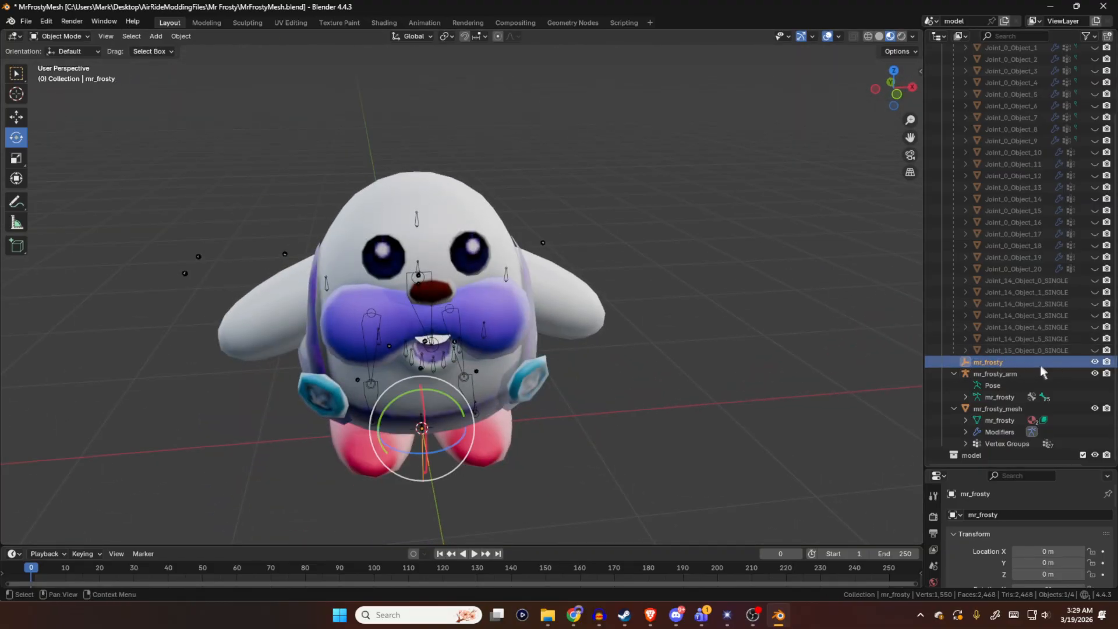
{"action": "left_click", "coordinate": [1009, 374], "text": "ctrl"}
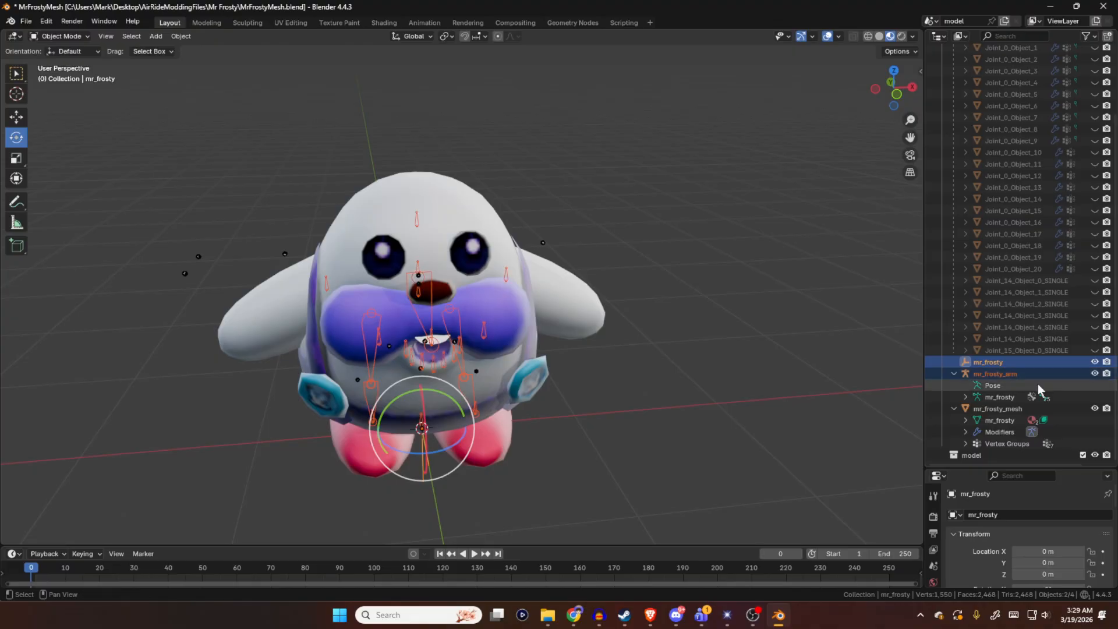
{"action": "key", "text": "Delete"}
{"action": "middle_click_drag", "start_coordinate": [797, 376], "coordinate": [761, 359]}
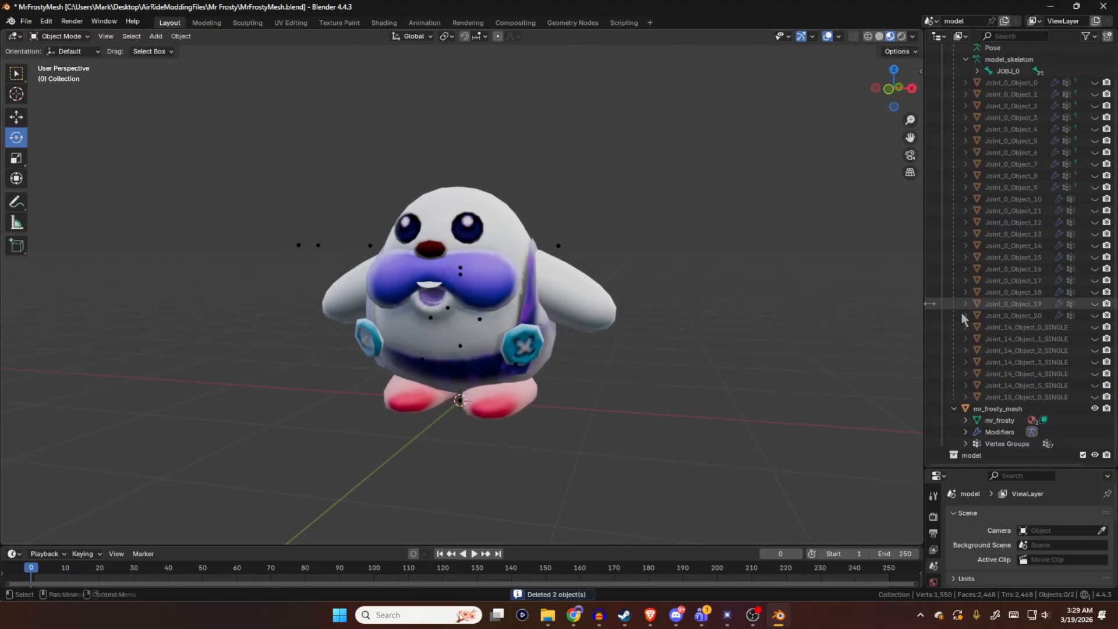
- Select mr_frosty_mesh and unhide Kirby's body Joint_0_Object_15 and feet Joint_0_Object_12 to compare their sizes with Mr. Frosty
{"action": "left_click", "coordinate": [1021, 409]}
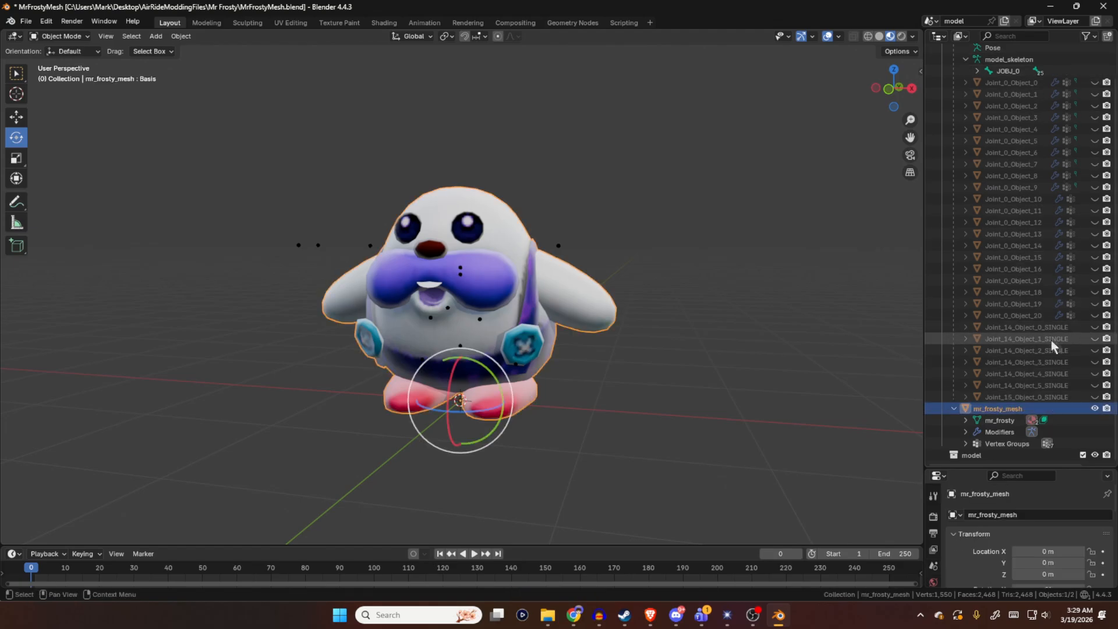
{"action": "left_click", "coordinate": [1095, 257]}
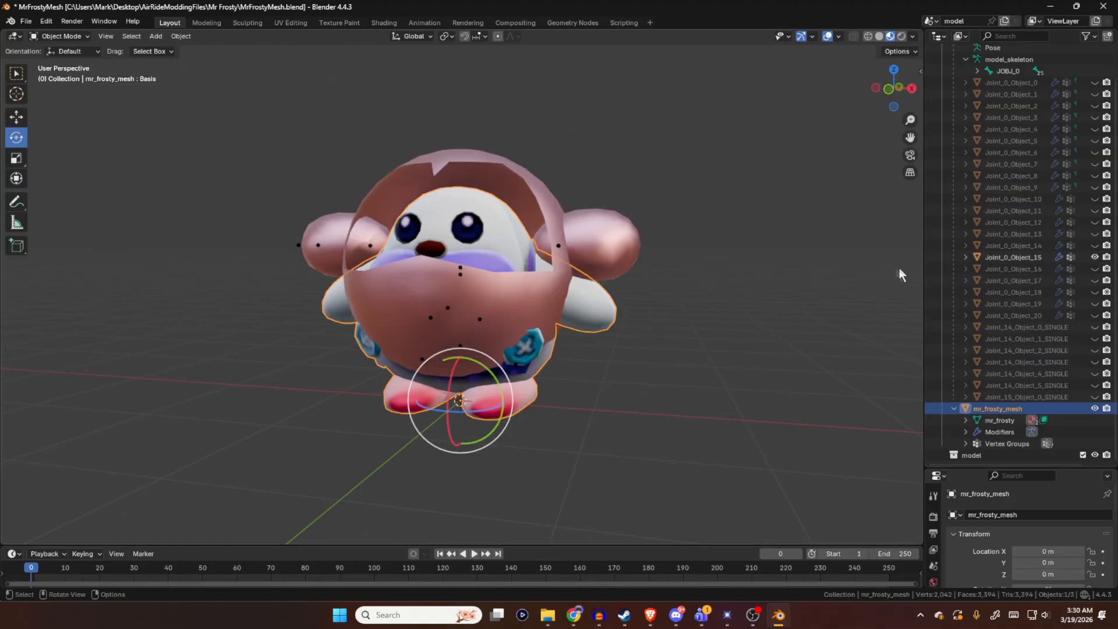
{"action": "middle_click_drag", "start_coordinate": [715, 213], "coordinate": [808, 152]}
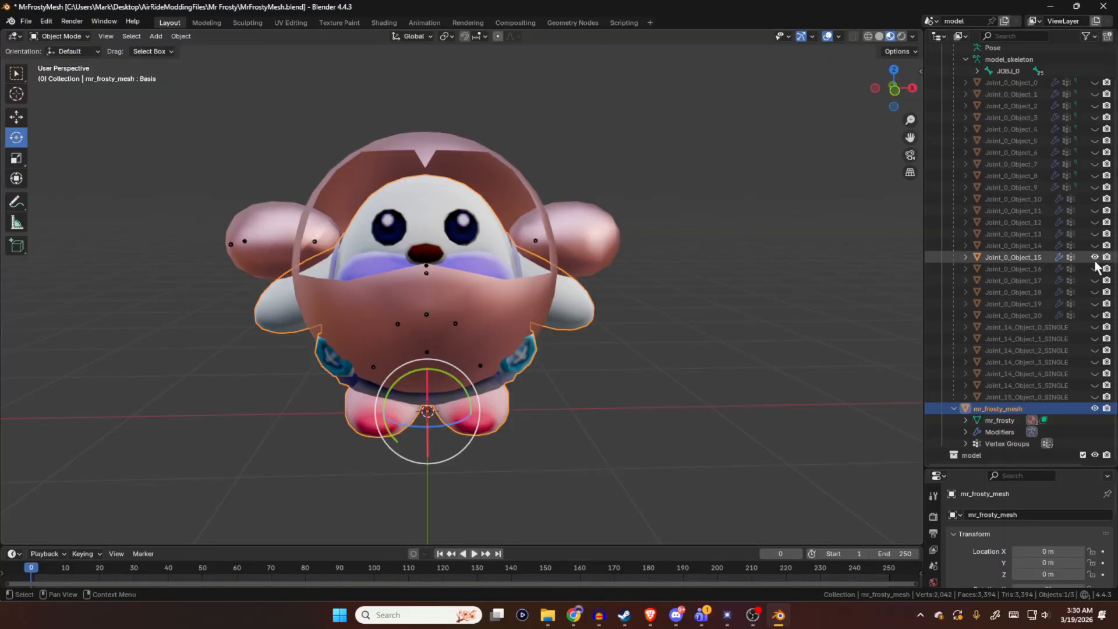
{"action": "left_click", "coordinate": [1095, 222]}
{"action": "middle_click_drag", "start_coordinate": [728, 262], "coordinate": [656, 279]}
{"action": "middle_click_drag", "start_coordinate": [538, 300], "coordinate": [635, 310]}
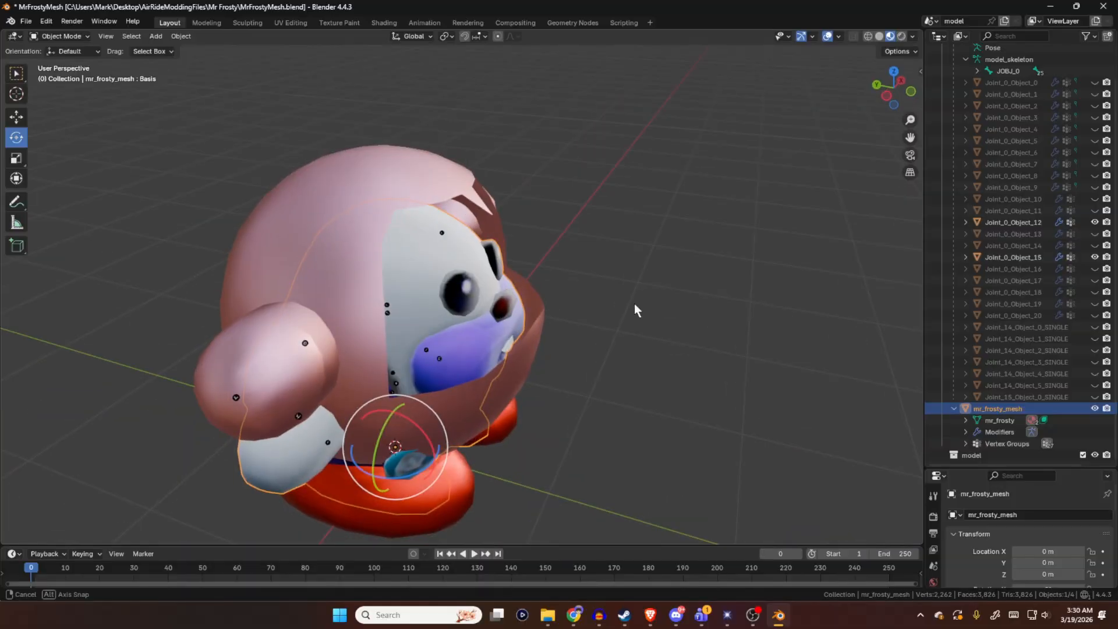
{"action": "middle_click_drag", "start_coordinate": [469, 269], "coordinate": [384, 244]}
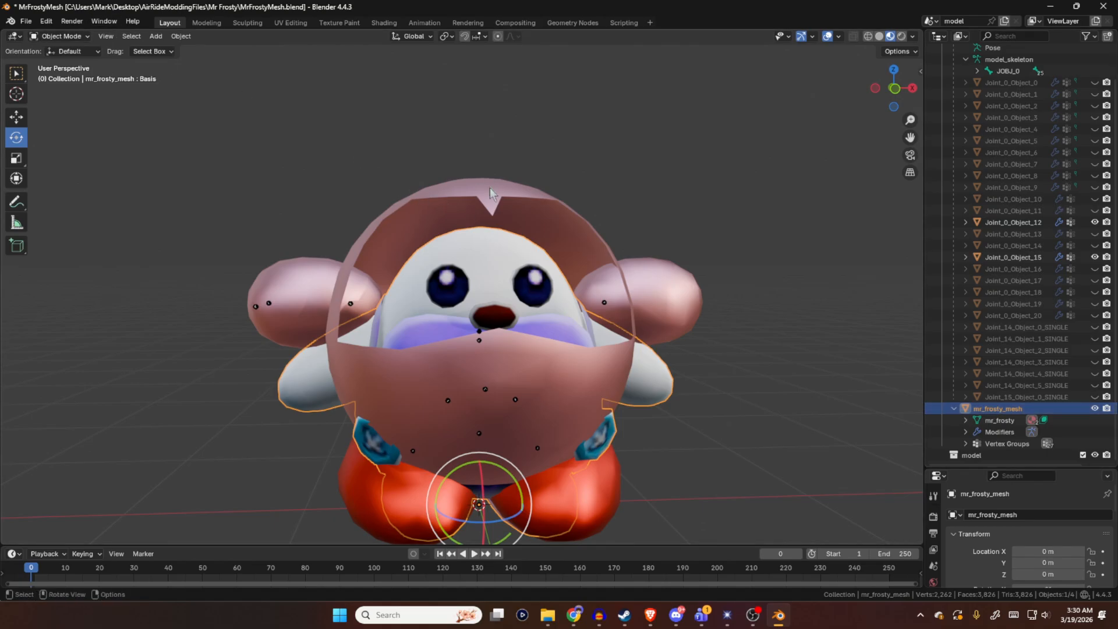
- Scale mr_frosty_mesh up uniformly by about 1.25 to match Kirby's body and feet
{"action": "left_click", "coordinate": [16, 159]}
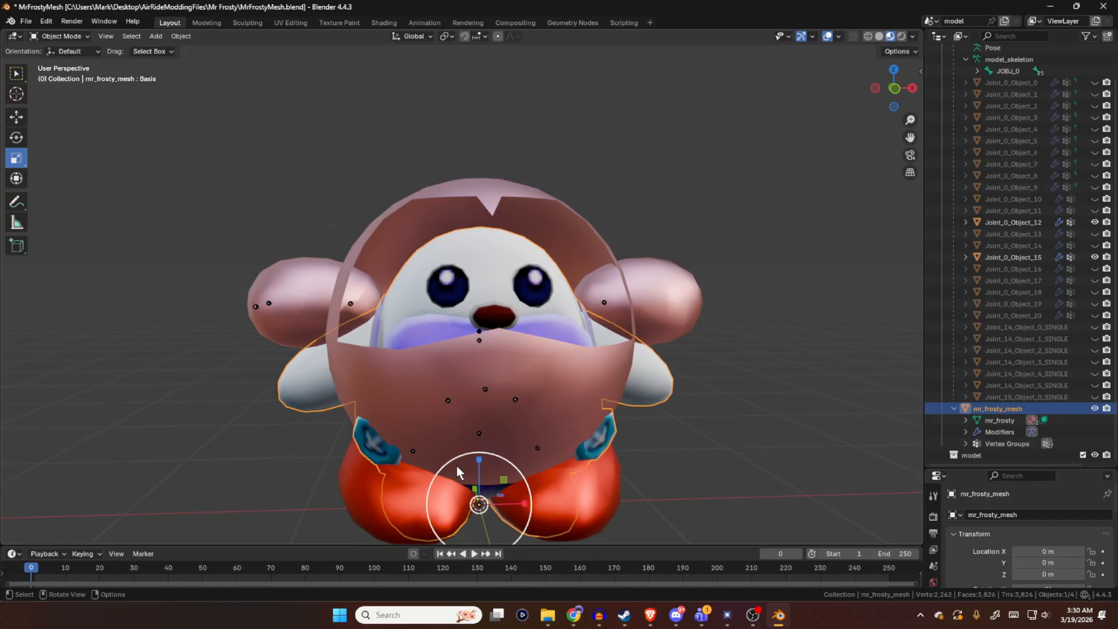
{"action": "middle_click_drag", "start_coordinate": [594, 425], "coordinate": [599, 393], "text": "shift"}
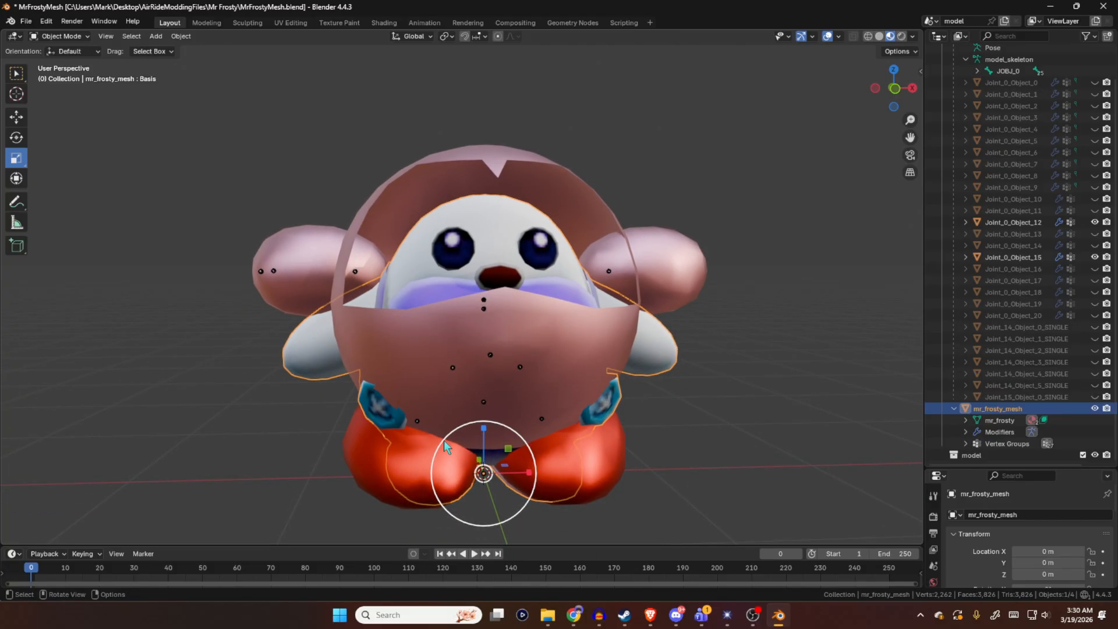
{"action": "key", "text": "s"}
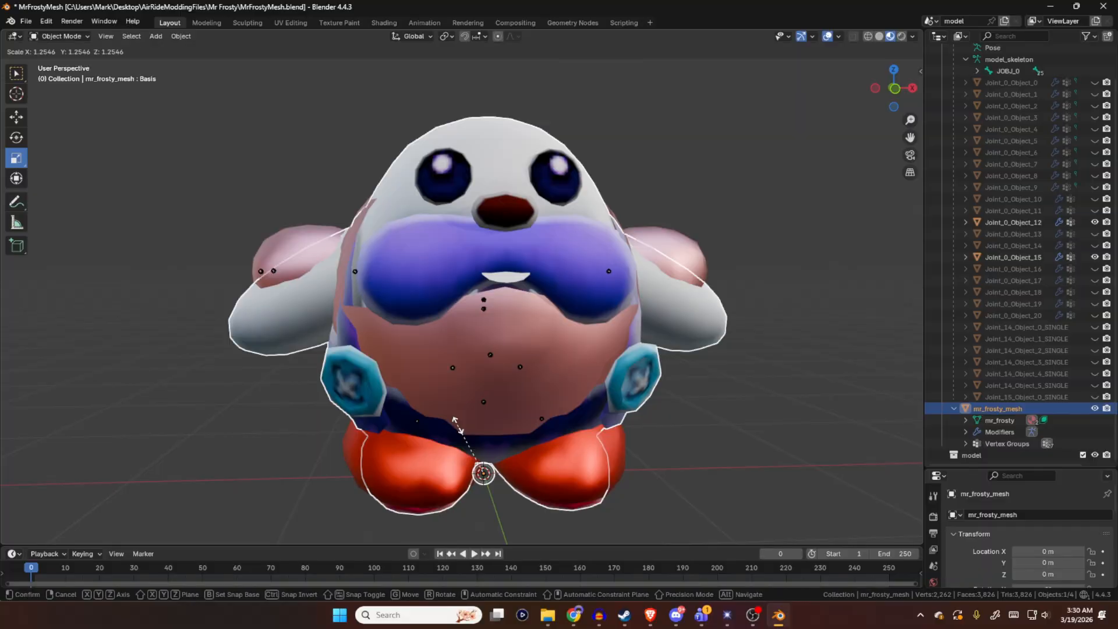
{"action": "left_click", "coordinate": [458, 430]}
- Raise mr_frosty_mesh about 0.012 m along Z in front view and switch the viewport to wireframe shading
{"action": "key", "text": "KP_1"}
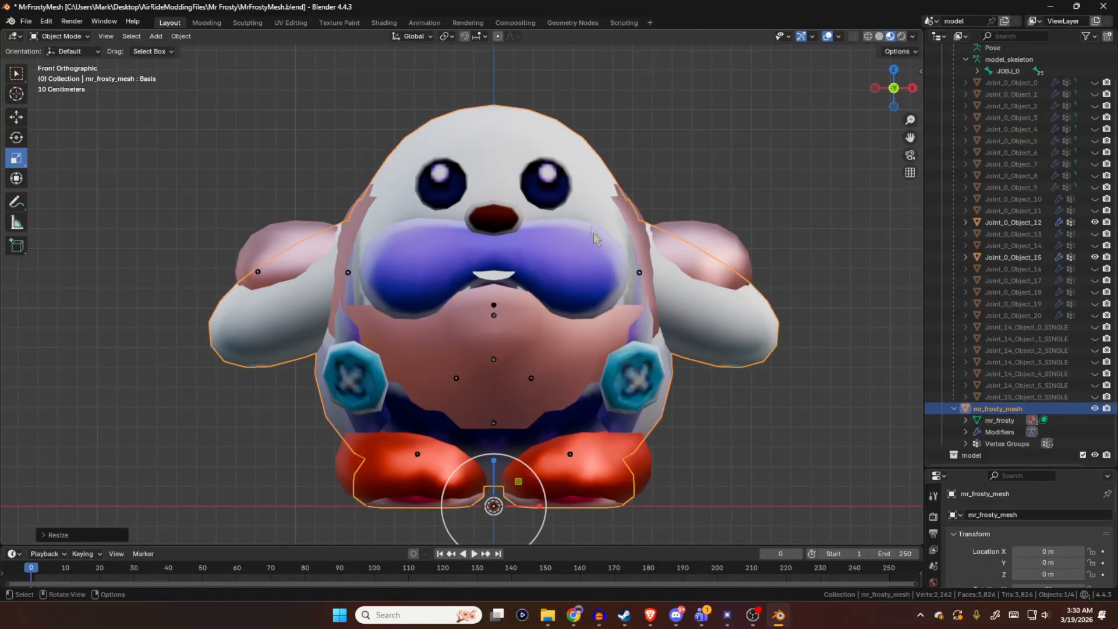
{"action": "left_click", "coordinate": [18, 121]}
{"action": "mouse_move", "coordinate": [495, 460]}
{"action": "left_mouse_down"}
{"action": "mouse_move", "coordinate": [499, 440]}
{"action": "mouse_move", "coordinate": [499, 455]}
{"action": "left_mouse_up"}
{"action": "middle_click_drag", "start_coordinate": [499, 455], "coordinate": [427, 244]}
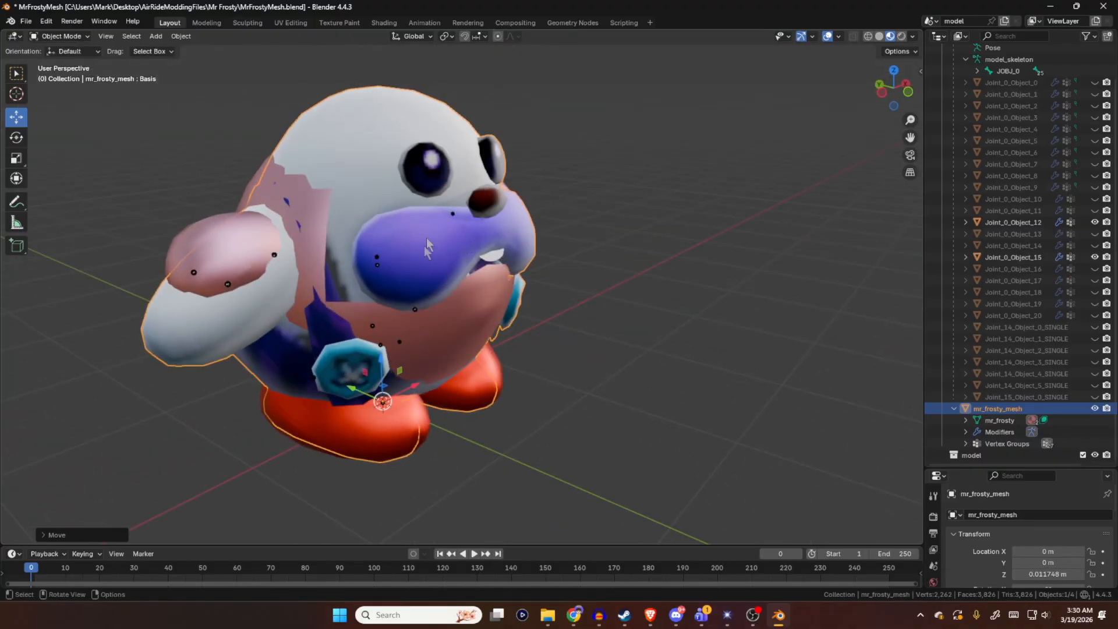
{"action": "left_click", "coordinate": [868, 36]}
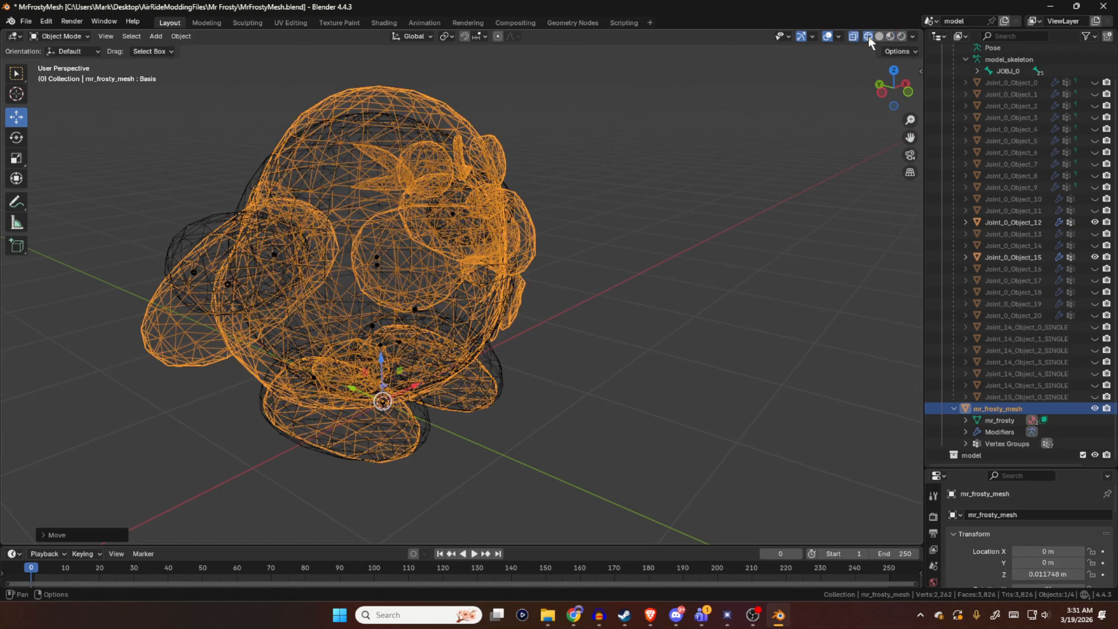
- Scale mr_frosty_mesh down uniformly by a factor of about 0.95 to fit Kirby's body and feet
{"action": "mouse_move", "coordinate": [725, 147]}
{"action": "middle_mouse_down"}
{"action": "mouse_move", "coordinate": [652, 178]}
{"action": "mouse_move", "coordinate": [641, 142]}
{"action": "mouse_move", "coordinate": [748, 152]}
{"action": "mouse_move", "coordinate": [646, 213]}
{"action": "mouse_move", "coordinate": [629, 287]}
{"action": "mouse_move", "coordinate": [636, 249]}
{"action": "mouse_move", "coordinate": [737, 262]}
{"action": "mouse_move", "coordinate": [726, 289]}
{"action": "mouse_move", "coordinate": [621, 268]}
{"action": "mouse_move", "coordinate": [605, 215]}
{"action": "mouse_move", "coordinate": [603, 273]}
{"action": "mouse_move", "coordinate": [613, 257]}
{"action": "mouse_move", "coordinate": [596, 266]}
{"action": "middle_mouse_up"}
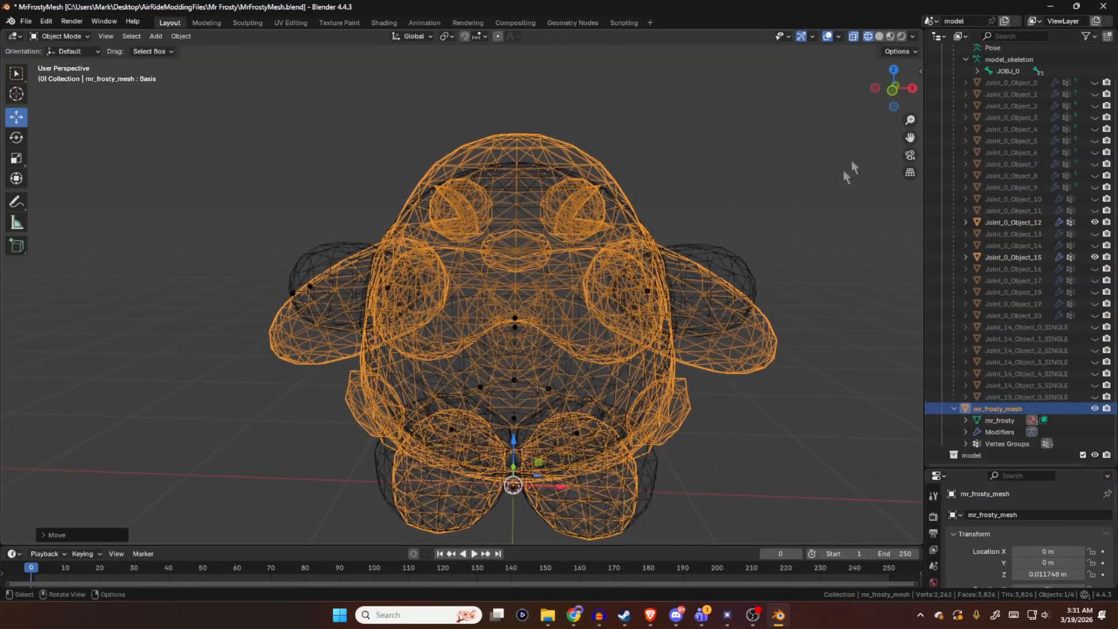
{"action": "left_click", "coordinate": [999, 411]}
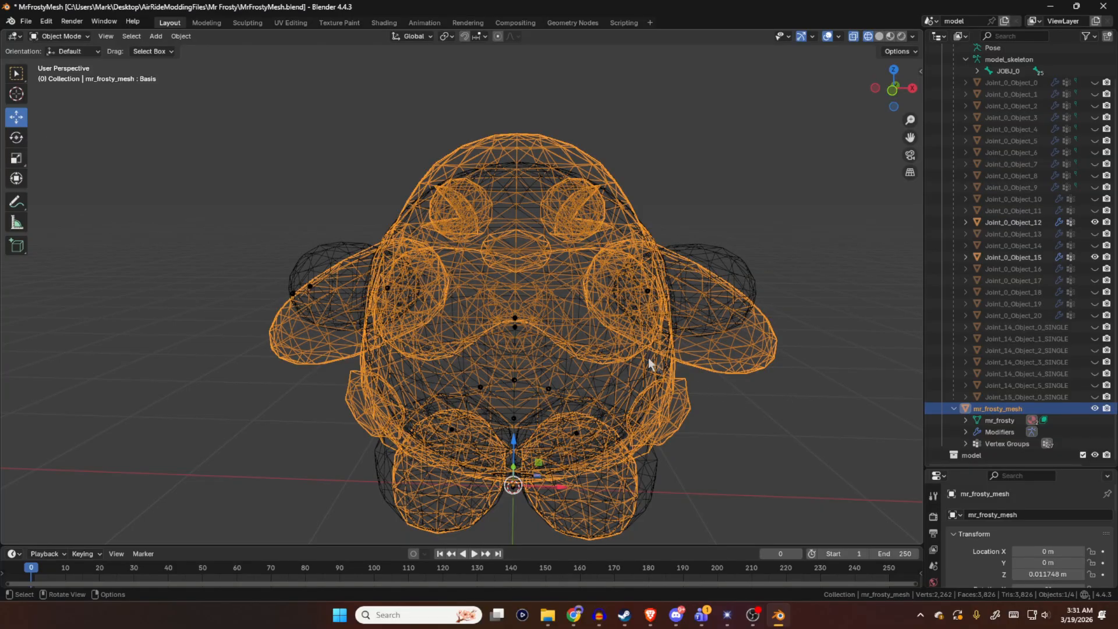
{"action": "key", "text": "space"}
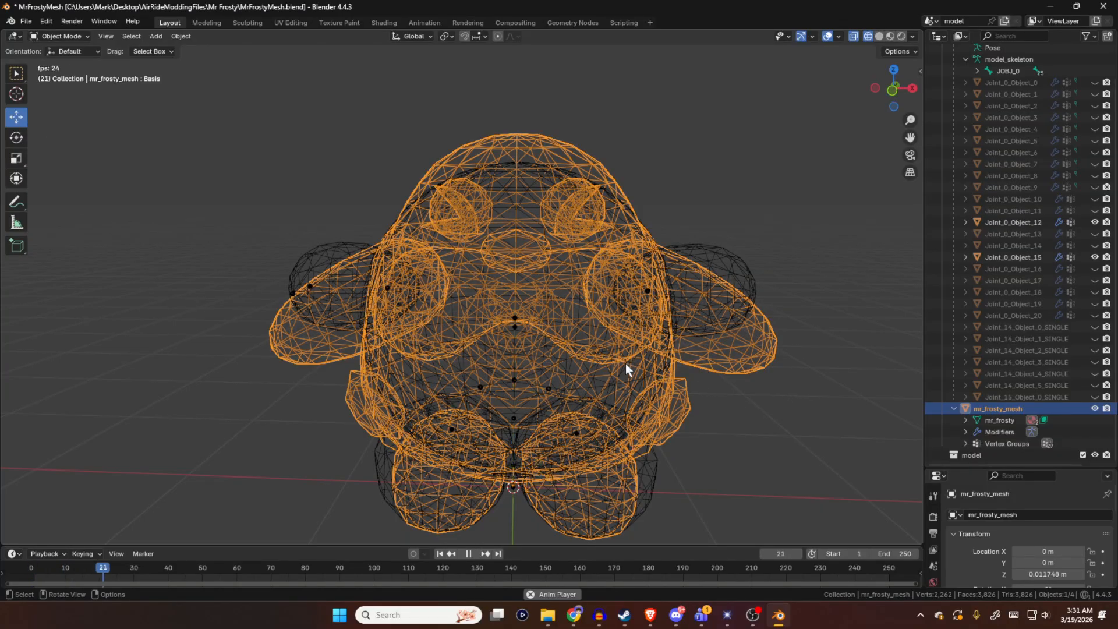
{"action": "key", "text": "space"}
{"action": "key", "text": "s"}
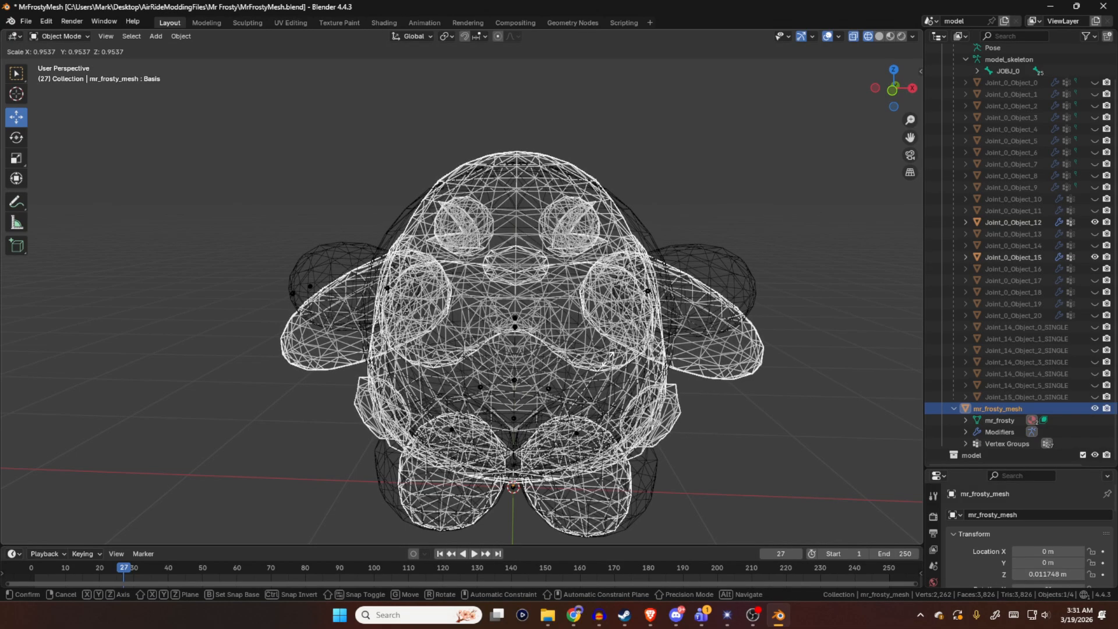
{"action": "left_click", "coordinate": [608, 359]}
- Move mr_frosty_mesh about -0.0025 m along Y in right view, and undo the trial Z adjustment
{"action": "middle_click_drag", "start_coordinate": [601, 314], "coordinate": [754, 319]}
{"action": "key", "text": "KP_3"}
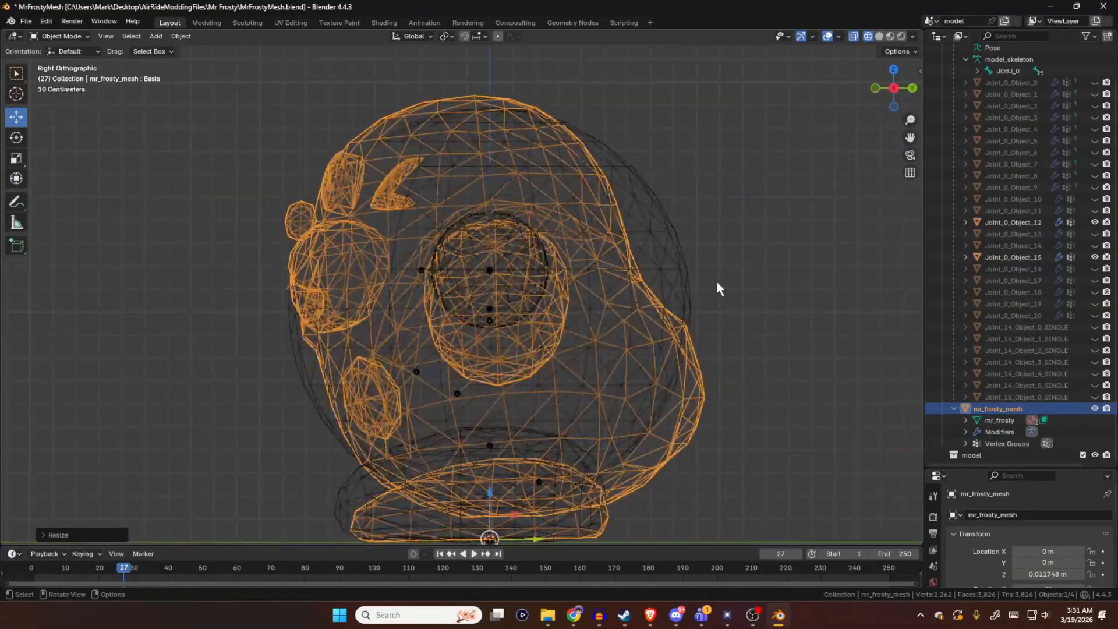
{"action": "middle_click_drag", "start_coordinate": [647, 283], "coordinate": [654, 198], "text": "ctrl"}
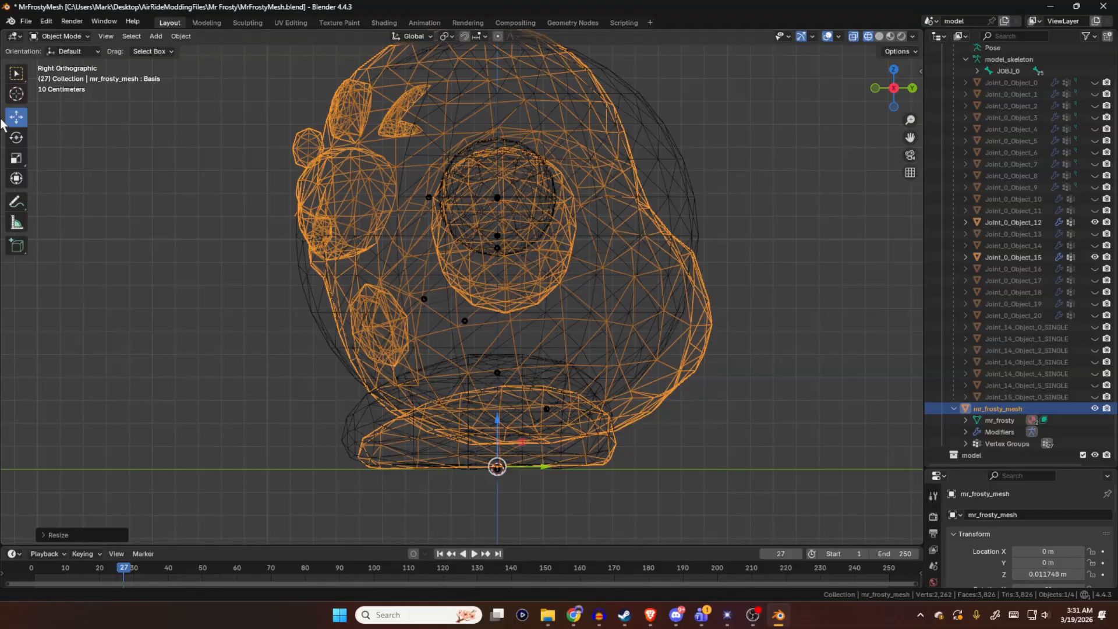
{"action": "scroll", "coordinate": [522, 341], "scroll_direction": "up", "scroll_amount": 2}
{"action": "mouse_move", "coordinate": [507, 509]}
{"action": "left_mouse_down"}
{"action": "mouse_move", "coordinate": [527, 508]}
{"action": "mouse_move", "coordinate": [505, 509]}
{"action": "left_mouse_up"}
{"action": "mouse_move", "coordinate": [487, 458]}
{"action": "left_mouse_down"}
{"action": "mouse_move", "coordinate": [486, 431]}
{"action": "mouse_move", "coordinate": [488, 445]}
{"action": "left_mouse_up"}
{"action": "key", "text": "ctrl+z"}
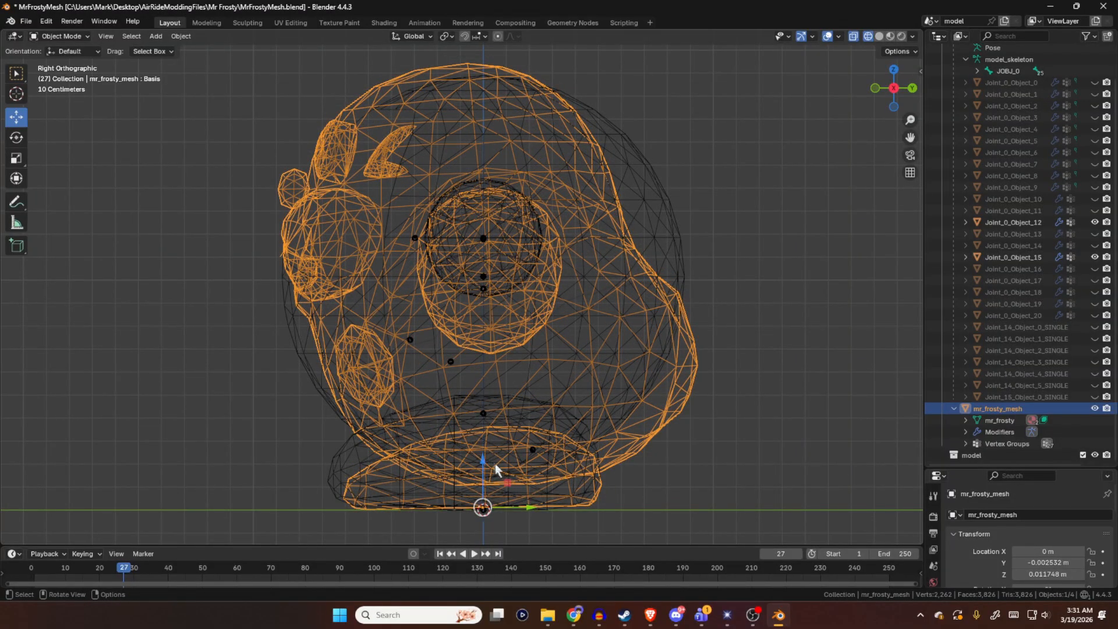
- Switch the viewport to material preview and compare Mr. Frosty with Kirby's meshes from the front and side
{"action": "middle_click_drag", "start_coordinate": [400, 204], "coordinate": [600, 240]}
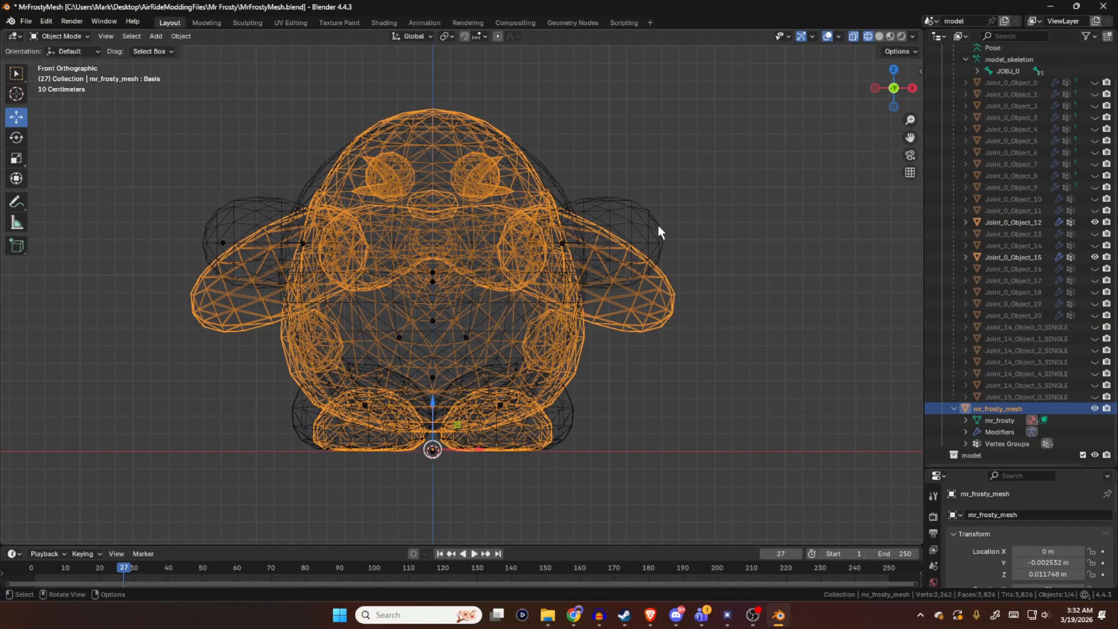
{"action": "left_click", "coordinate": [891, 36]}
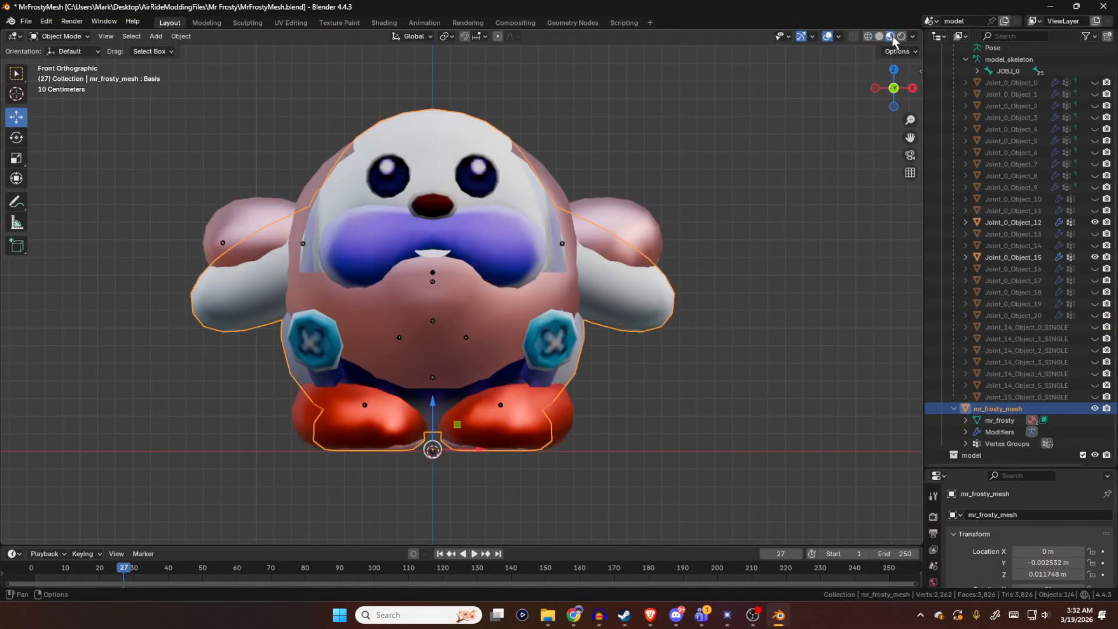
{"action": "middle_click_drag", "start_coordinate": [626, 195], "coordinate": [549, 238]}
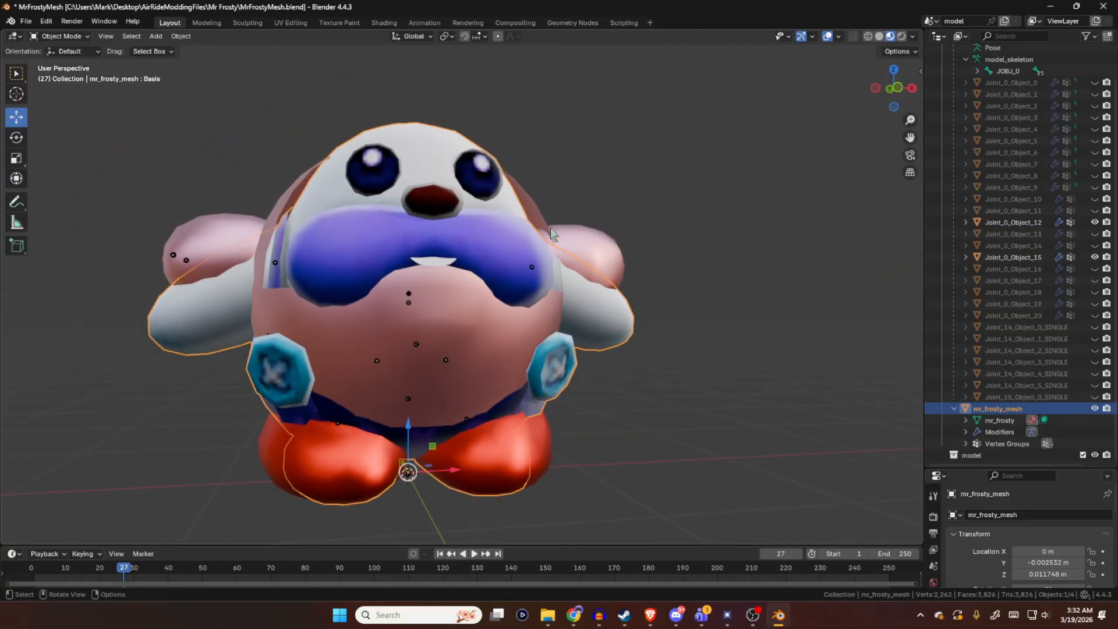
{"action": "key", "text": "KP_3"}
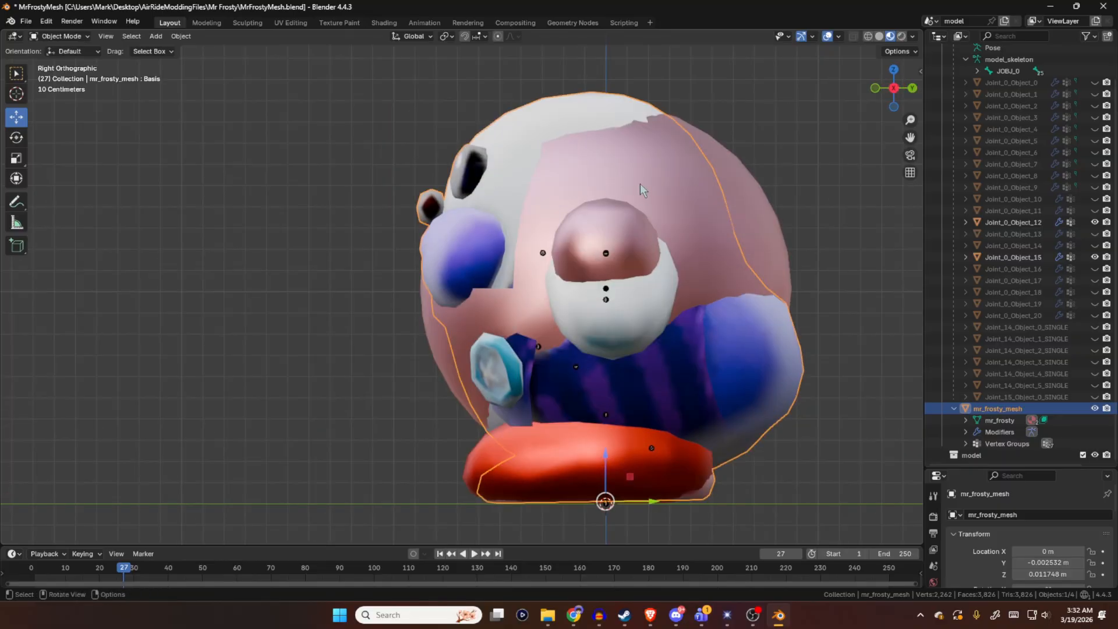
{"action": "key", "text": "KP_1"}
{"action": "middle_click_drag", "start_coordinate": [635, 195], "coordinate": [579, 197], "text": "shift"}
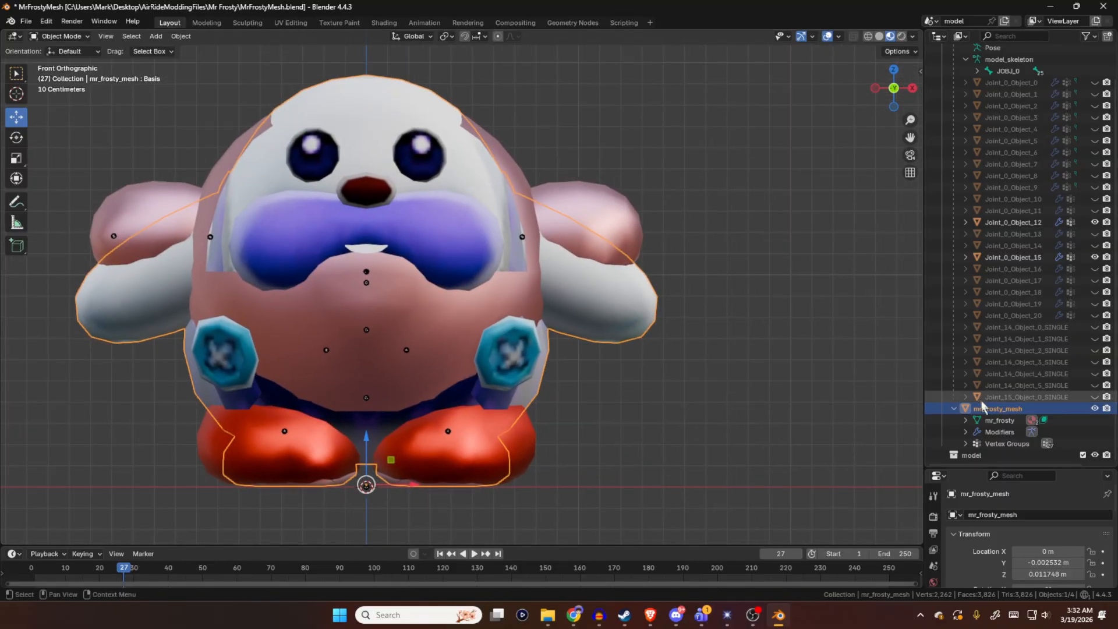
- Enter Edit Mode on mr_frosty_mesh, collapse the model_skeleton hierarchy, and make more room for the object's properties
{"action": "key", "text": "Tab"}
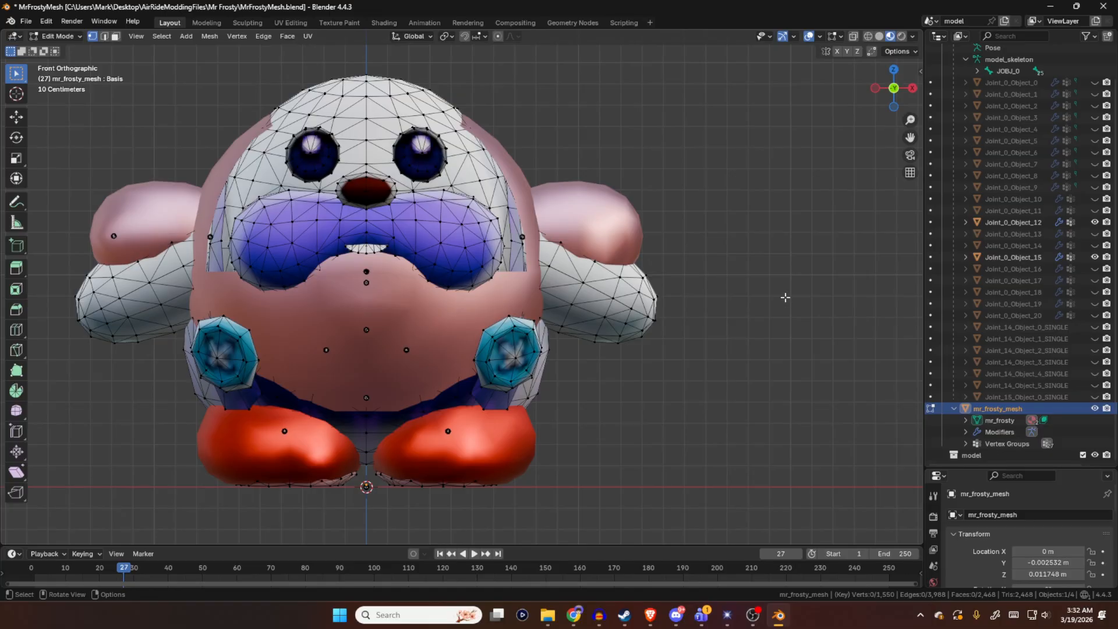
{"action": "left_click_drag", "start_coordinate": [973, 467], "coordinate": [975, 447]}
{"action": "scroll", "coordinate": [958, 521], "scroll_direction": "down", "scroll_amount": 1}
{"action": "scroll", "coordinate": [959, 527], "scroll_direction": "down", "scroll_amount": 1}
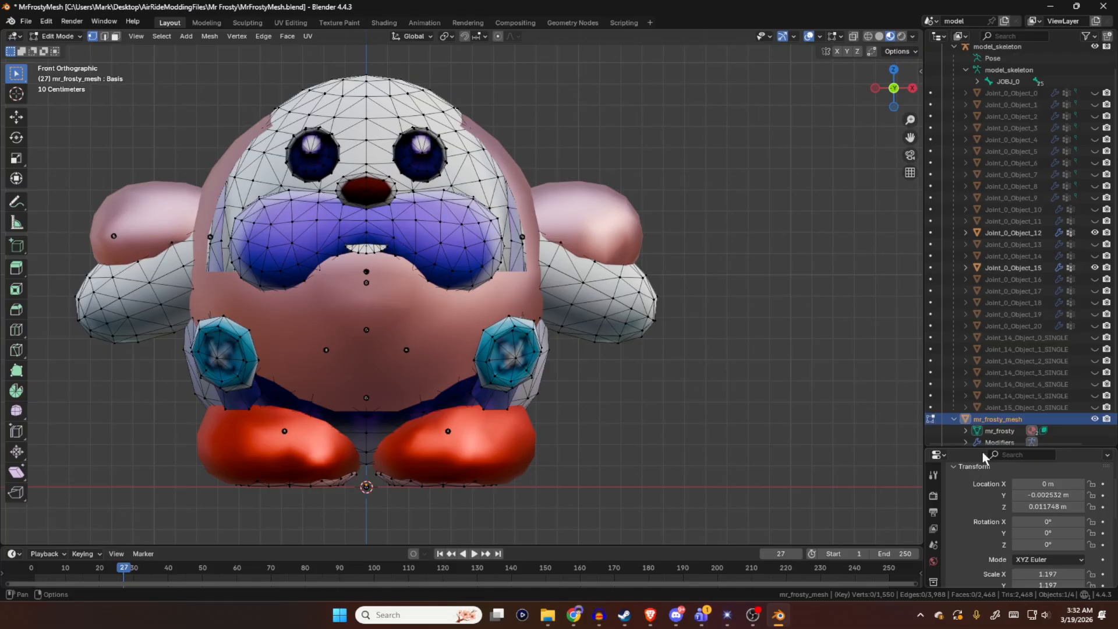
{"action": "scroll", "coordinate": [1013, 262], "scroll_direction": "down", "scroll_amount": 3}
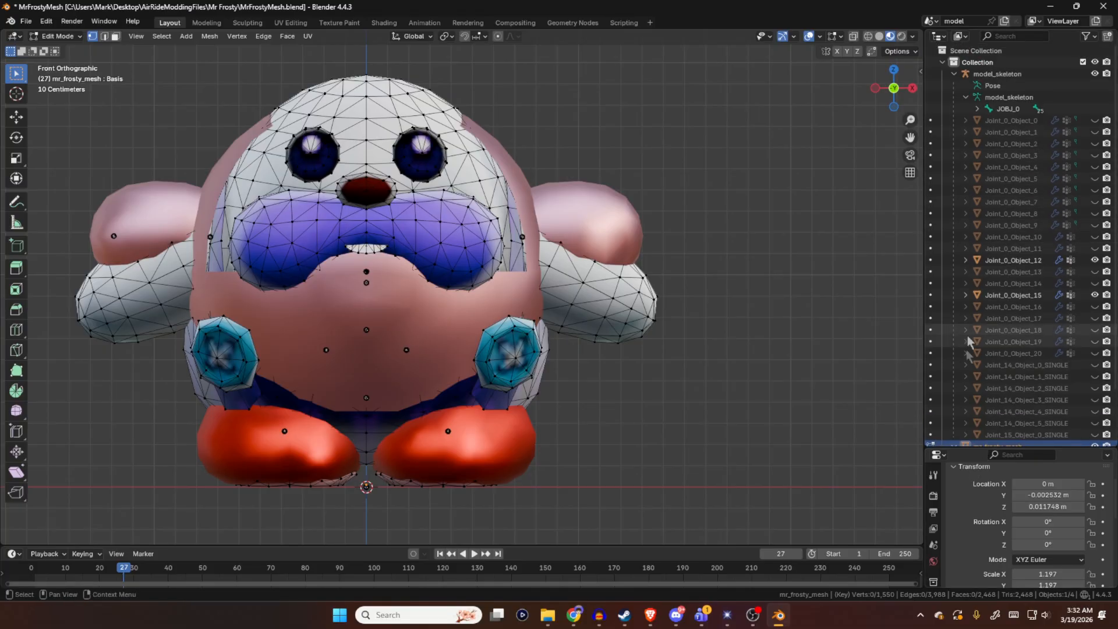
{"action": "scroll", "coordinate": [1036, 133], "scroll_direction": "up", "scroll_amount": 5}
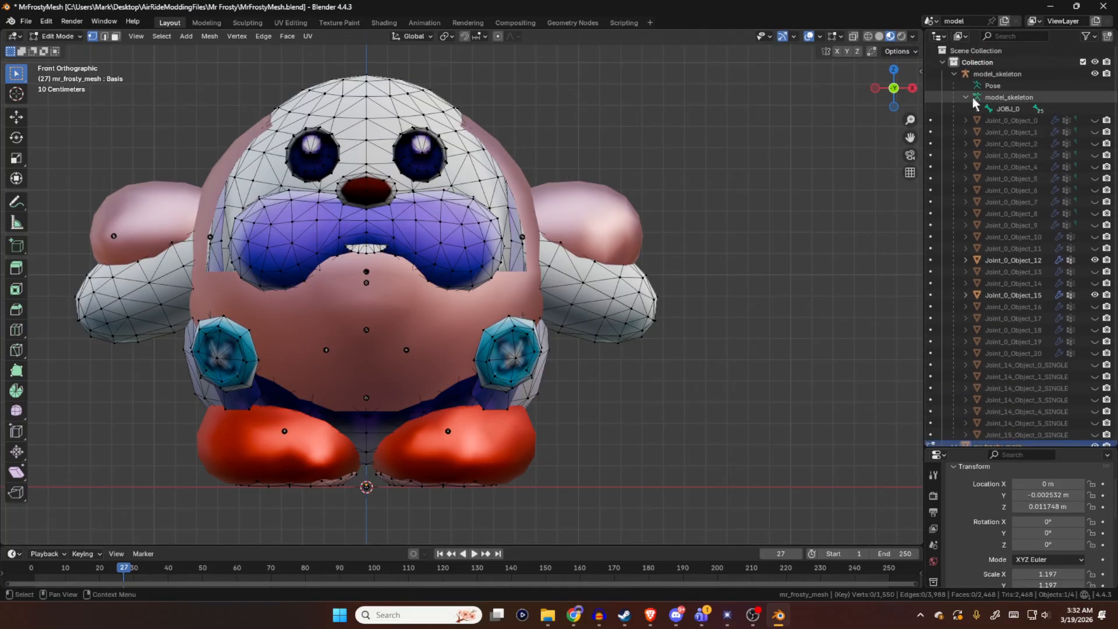
{"action": "left_click", "coordinate": [955, 74]}
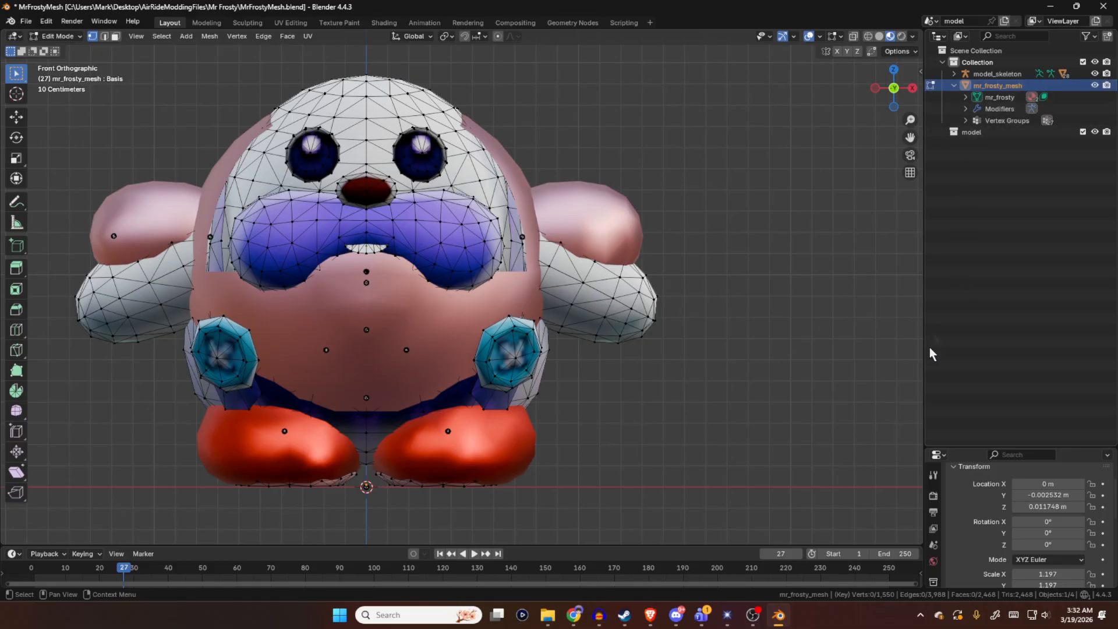
{"action": "left_click_drag", "start_coordinate": [952, 446], "coordinate": [969, 307]}
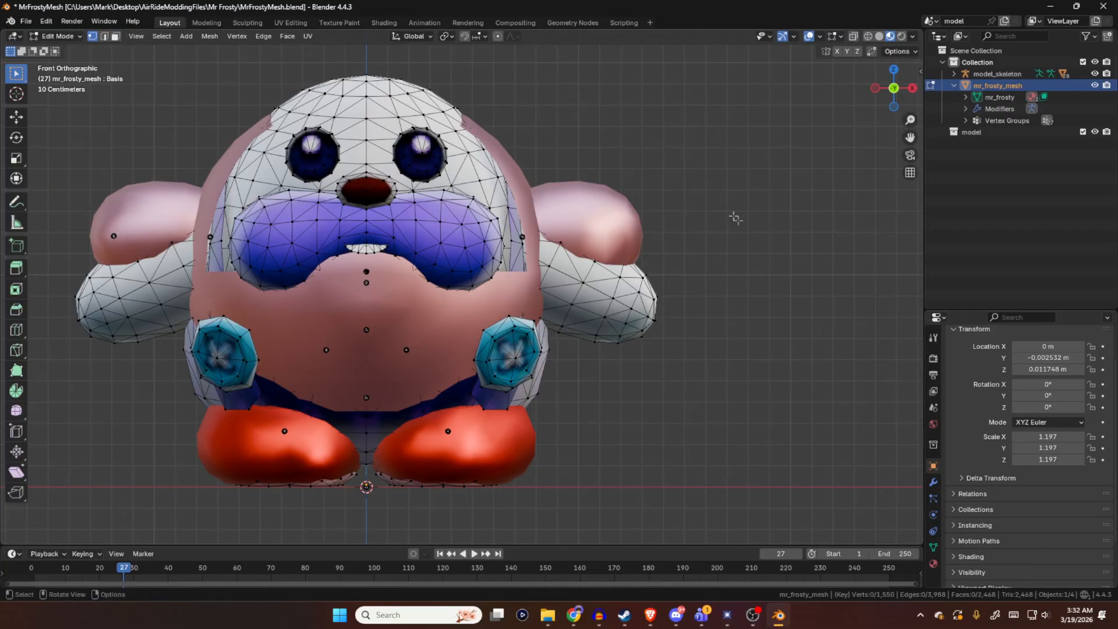
- Show the mesh data properties of mr_frosty_mesh with its vertex groups list
{"action": "left_click", "coordinate": [933, 547]}
{"action": "mouse_move", "coordinate": [1085, 397]}
{"action": "left_mouse_down"}
{"action": "mouse_move", "coordinate": [1085, 351]}
{"action": "mouse_move", "coordinate": [1080, 401]}
{"action": "left_mouse_up"}
{"action": "left_click_drag", "start_coordinate": [1086, 370], "coordinate": [1088, 344]}
- Select the vertices of mr_frosty_mesh assigned to the LFootJ vertex group
{"action": "middle_click_drag", "start_coordinate": [888, 251], "coordinate": [845, 287], "text": "shift"}
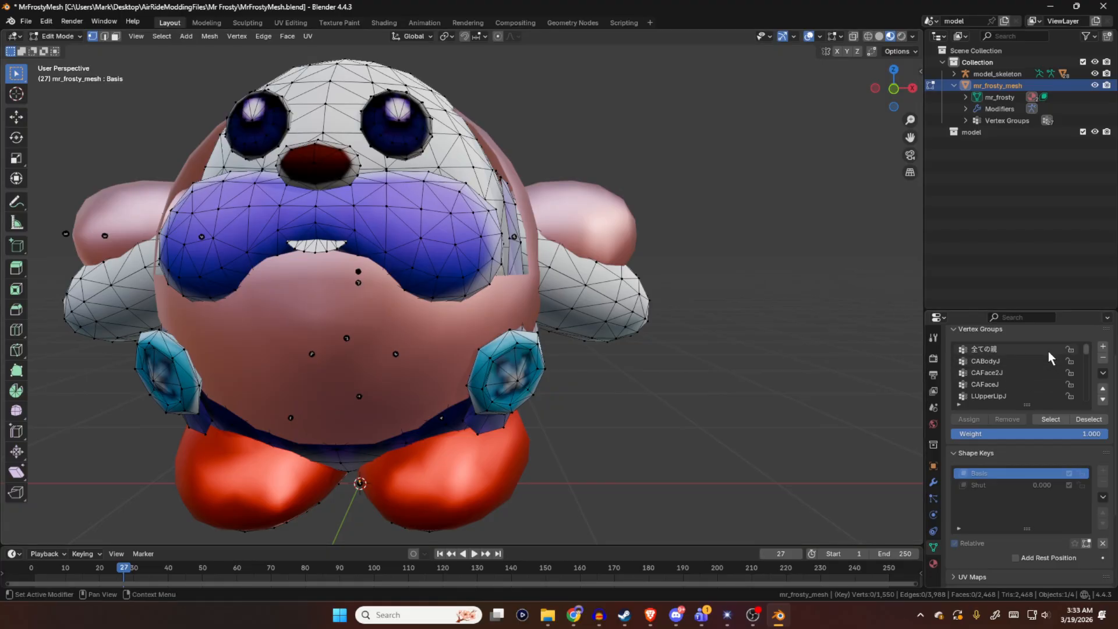
{"action": "middle_click_drag", "start_coordinate": [807, 271], "coordinate": [824, 282], "text": "shift"}
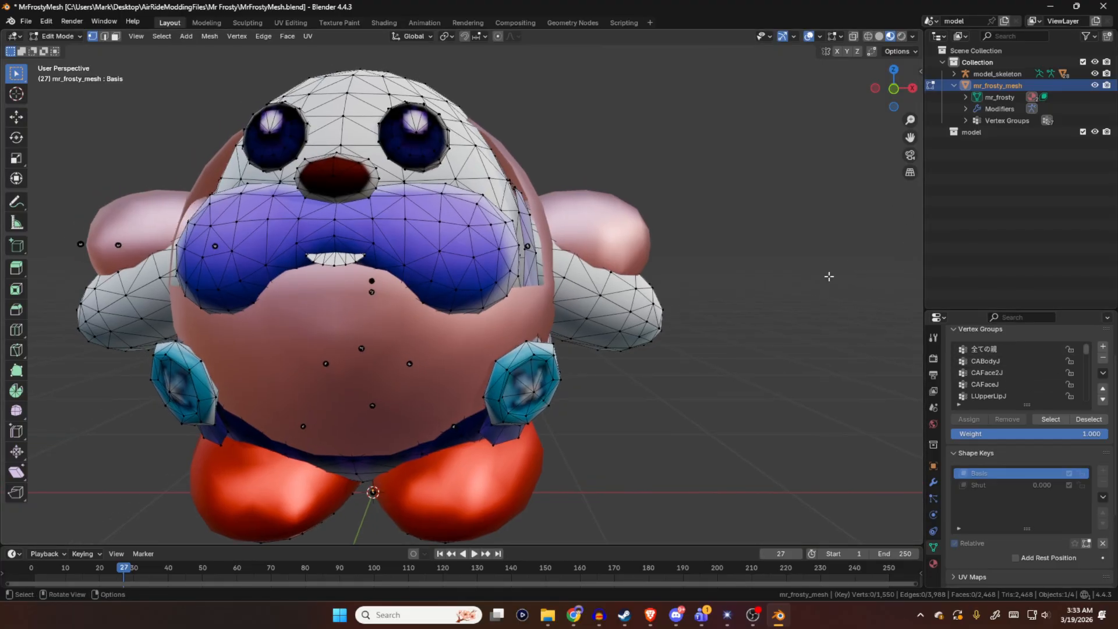
{"action": "key", "text": "KP_7"}
{"action": "key", "text": "KP_1"}
{"action": "key", "text": "KP_3"}
{"action": "key", "text": "KP_1"}
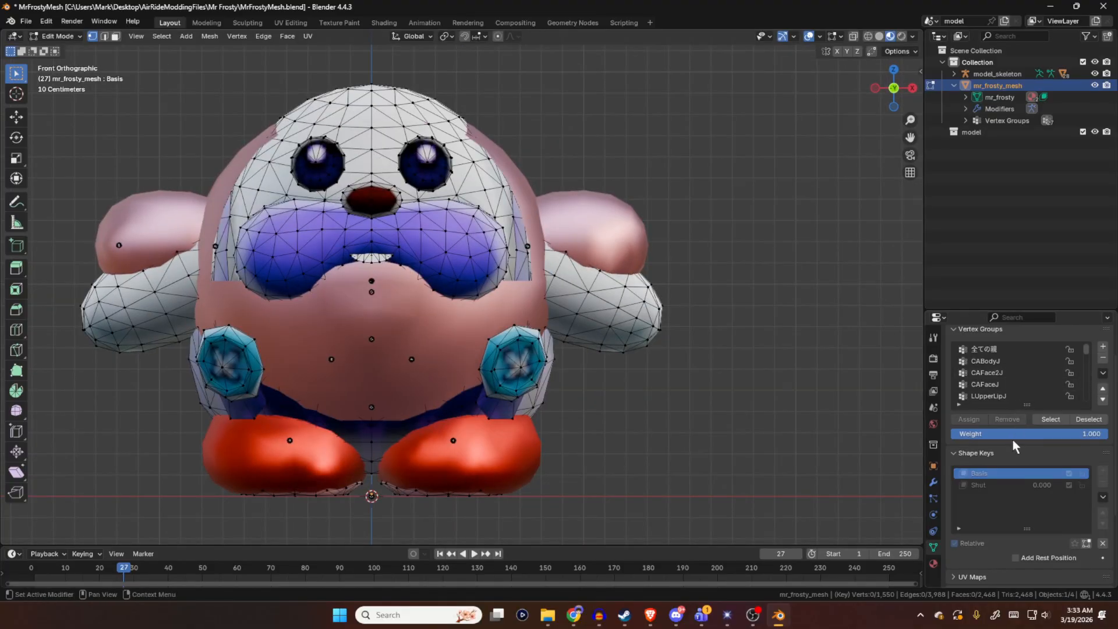
{"action": "left_click_drag", "start_coordinate": [1086, 348], "coordinate": [1086, 361]}
{"action": "left_click_drag", "start_coordinate": [1085, 361], "coordinate": [1085, 362]}
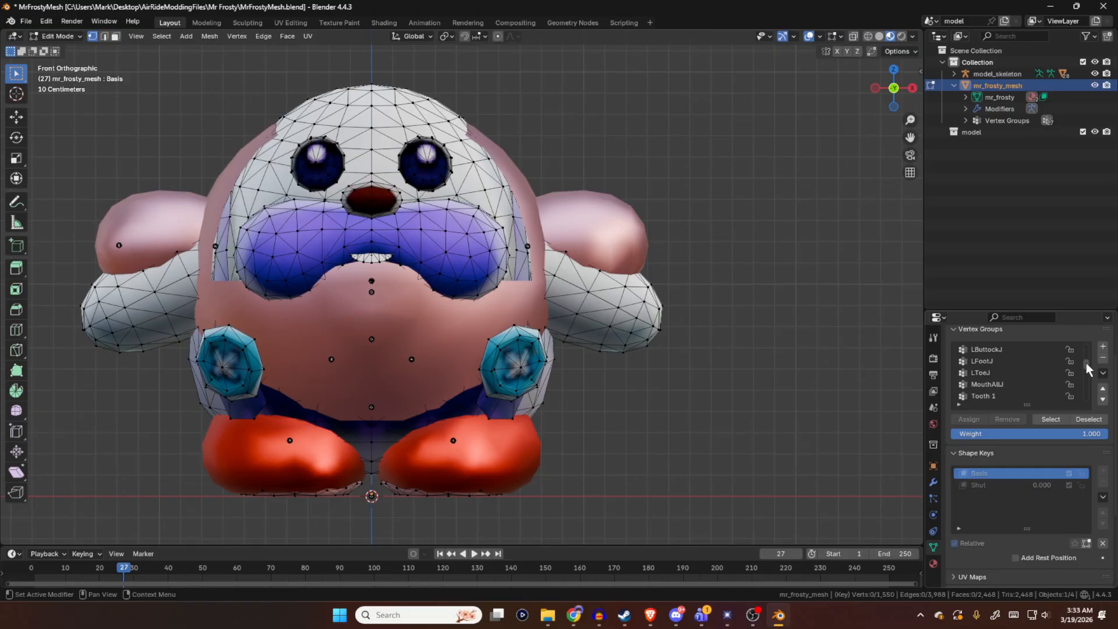
{"action": "left_click", "coordinate": [978, 361]}
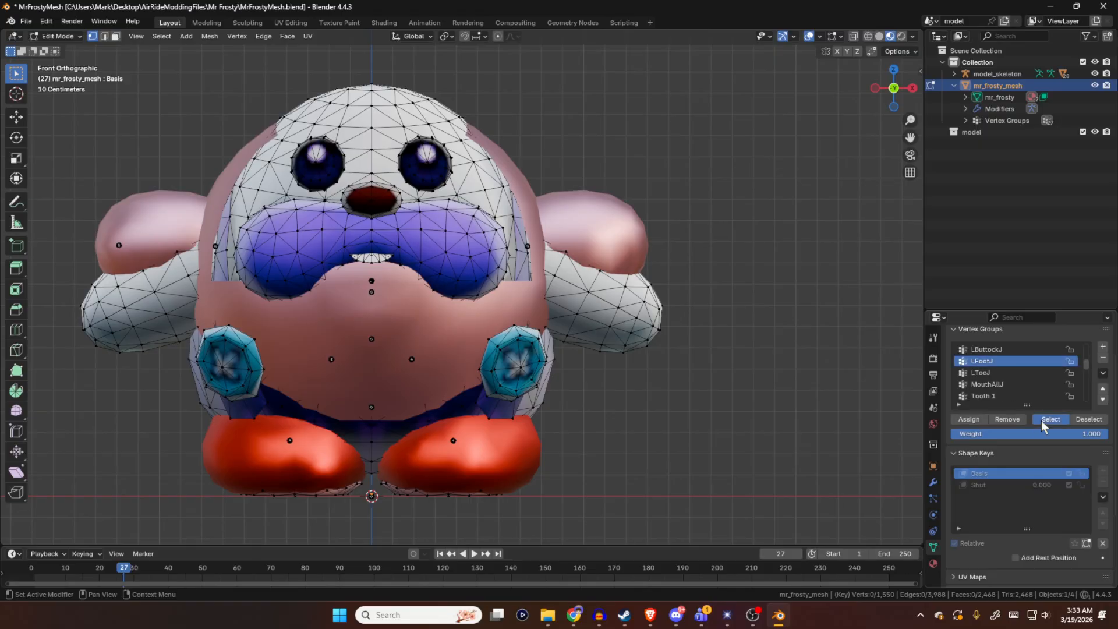
{"action": "left_click", "coordinate": [1042, 420]}
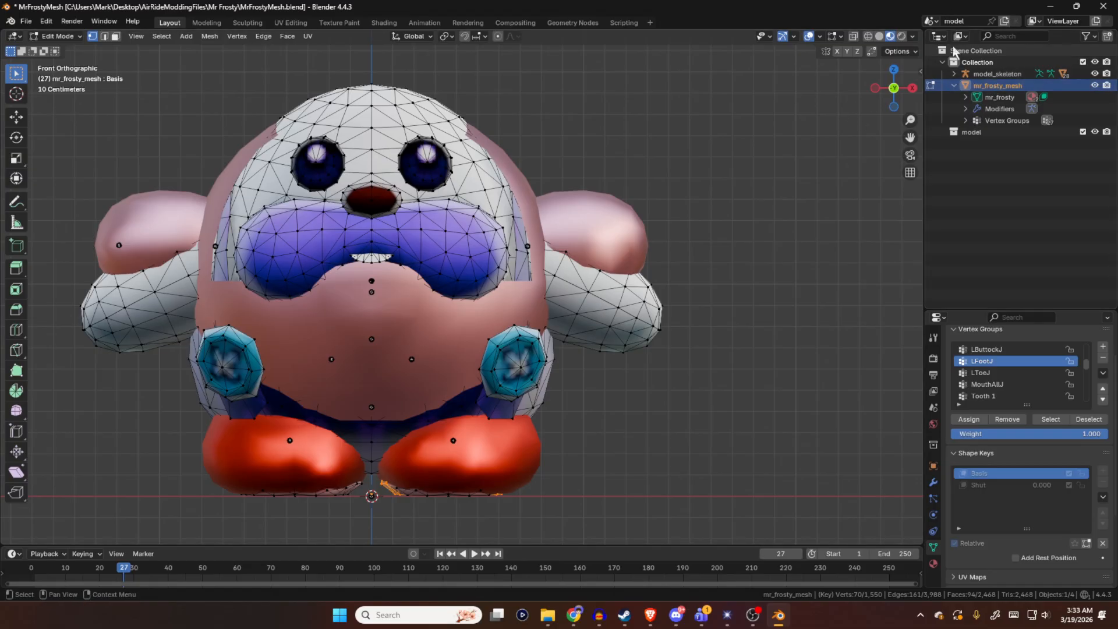
- Hide Kirby's feet Joint_0_Object_12, body Joint_0_Object_15 and the model_skeleton armature, and collapse its hierarchy
{"action": "left_click", "coordinate": [954, 74]}
{"action": "left_click", "coordinate": [1095, 260]}
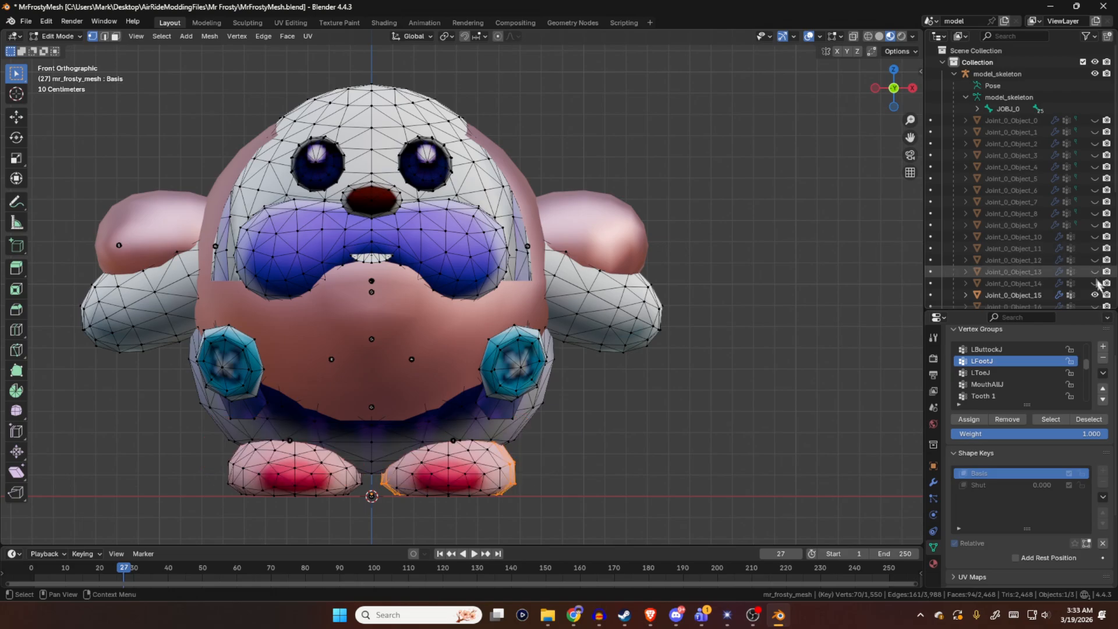
{"action": "left_click", "coordinate": [1095, 295]}
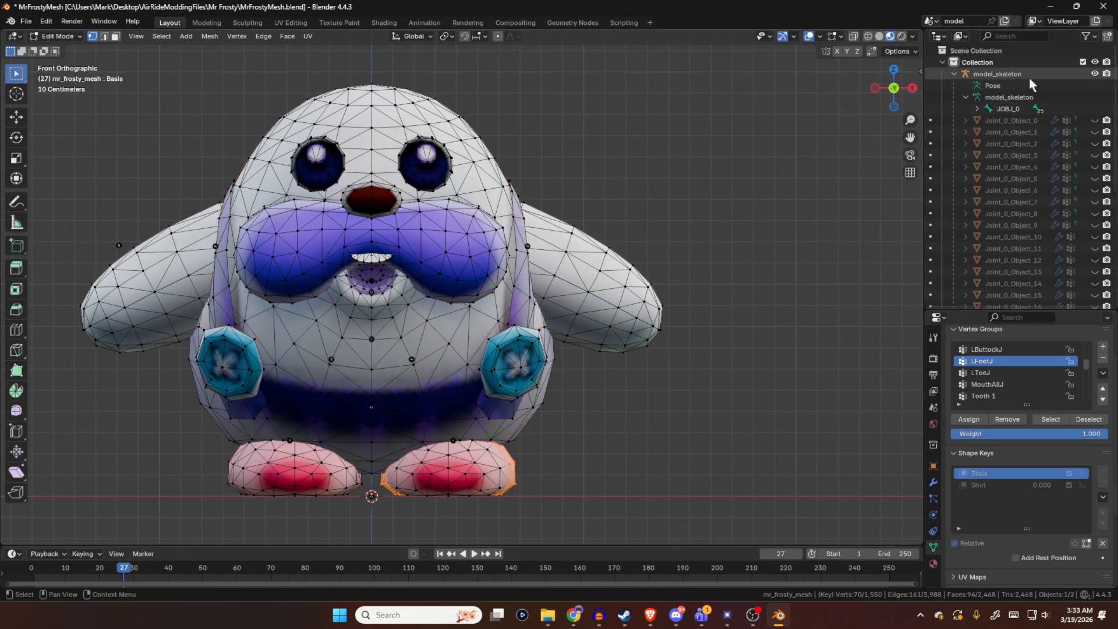
{"action": "left_click", "coordinate": [954, 74]}
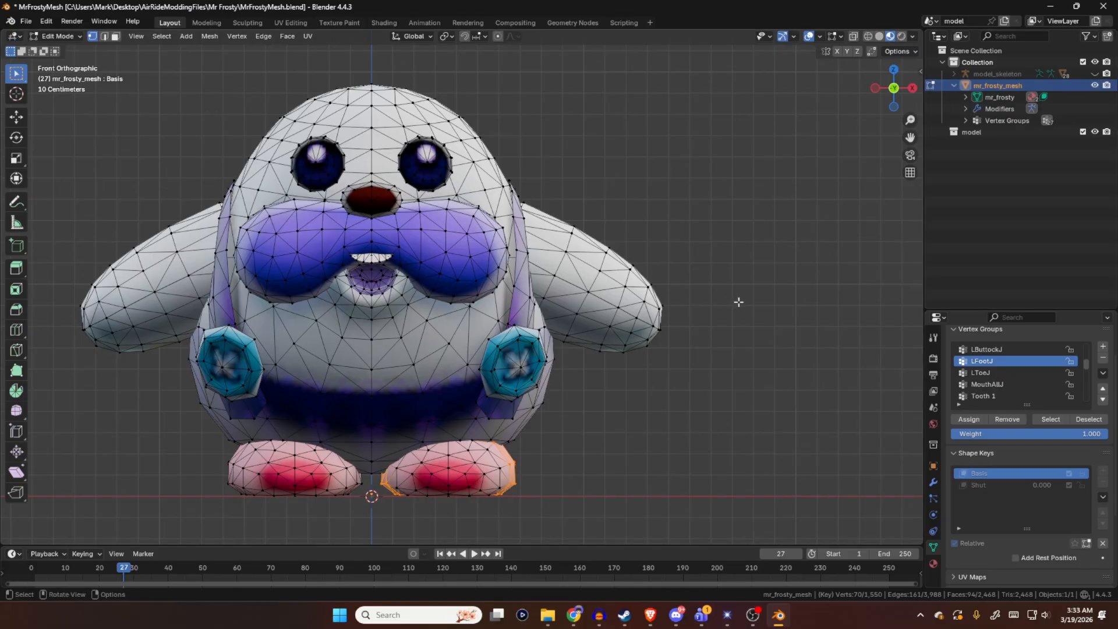
- Add the vertices of the LToeJ, RFootJ and RToeJ vertex groups to the selection to cover both of Mr. Frosty's feet
{"action": "left_click", "coordinate": [1015, 372]}
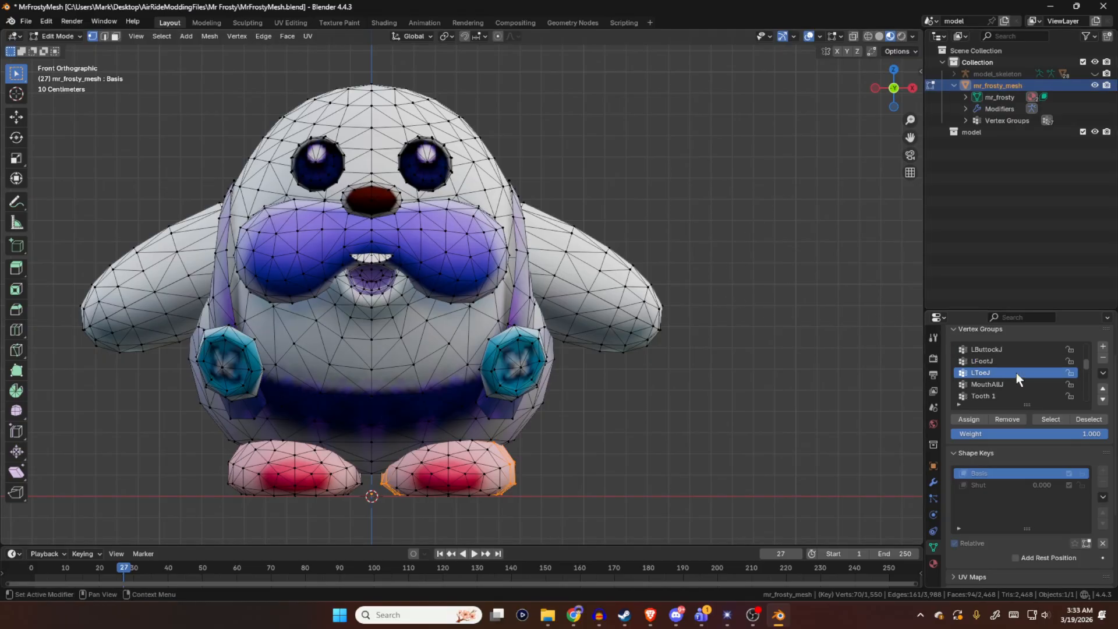
{"action": "left_click", "coordinate": [1049, 421]}
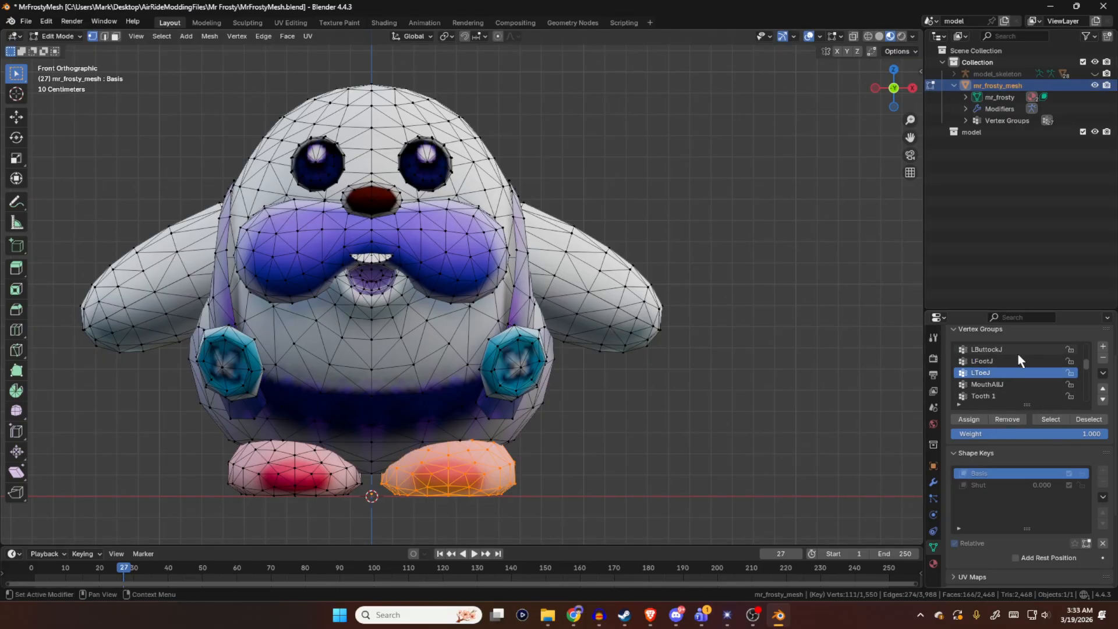
{"action": "scroll", "coordinate": [1018, 362], "scroll_direction": "down", "scroll_amount": 2}
{"action": "scroll", "coordinate": [1017, 368], "scroll_direction": "down", "scroll_amount": 4}
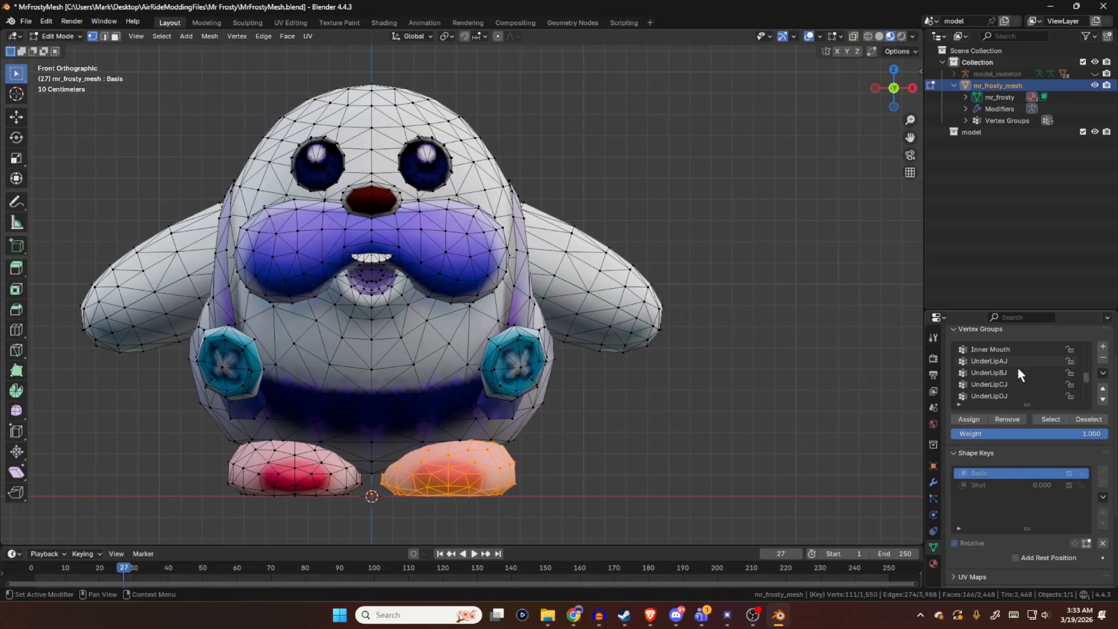
{"action": "scroll", "coordinate": [1017, 368], "scroll_direction": "down", "scroll_amount": 5}
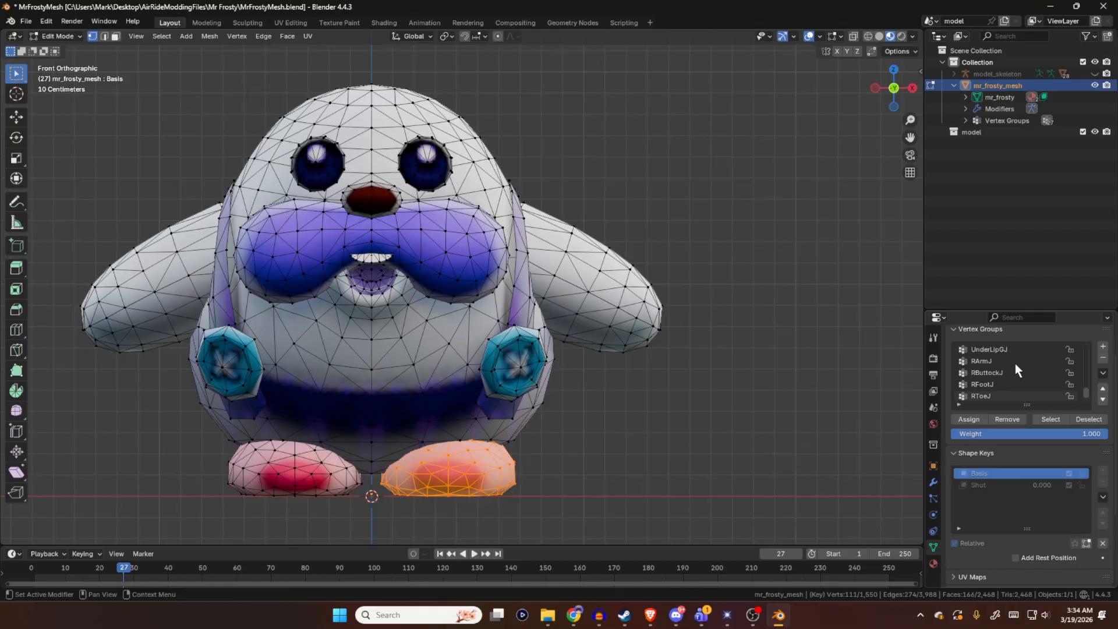
{"action": "scroll", "coordinate": [1015, 363], "scroll_direction": "down", "scroll_amount": 1}
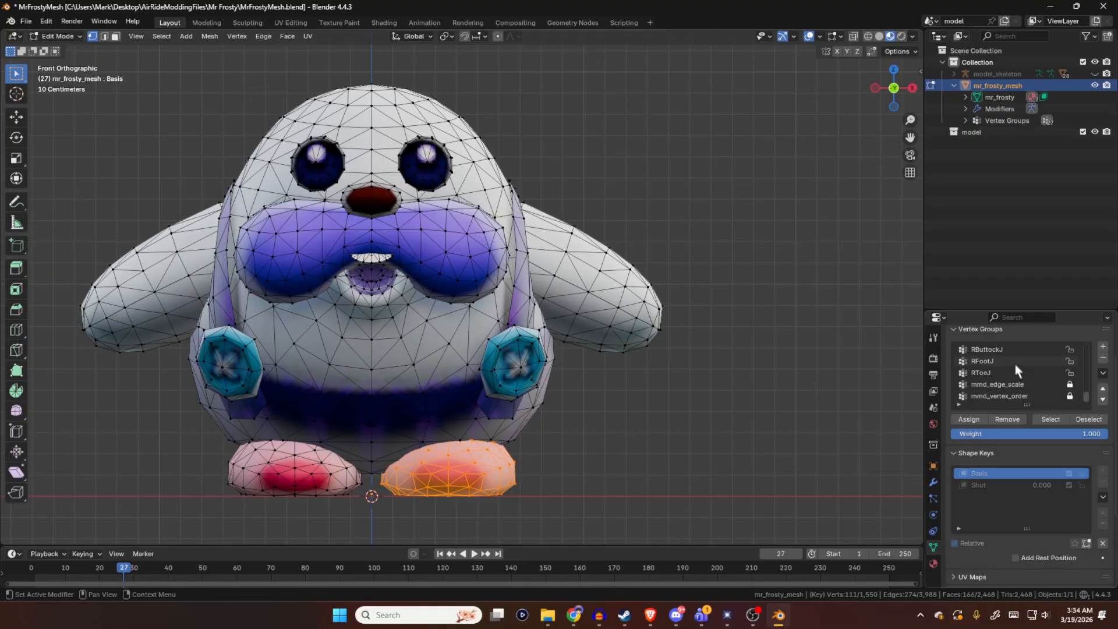
{"action": "left_click", "coordinate": [1005, 361]}
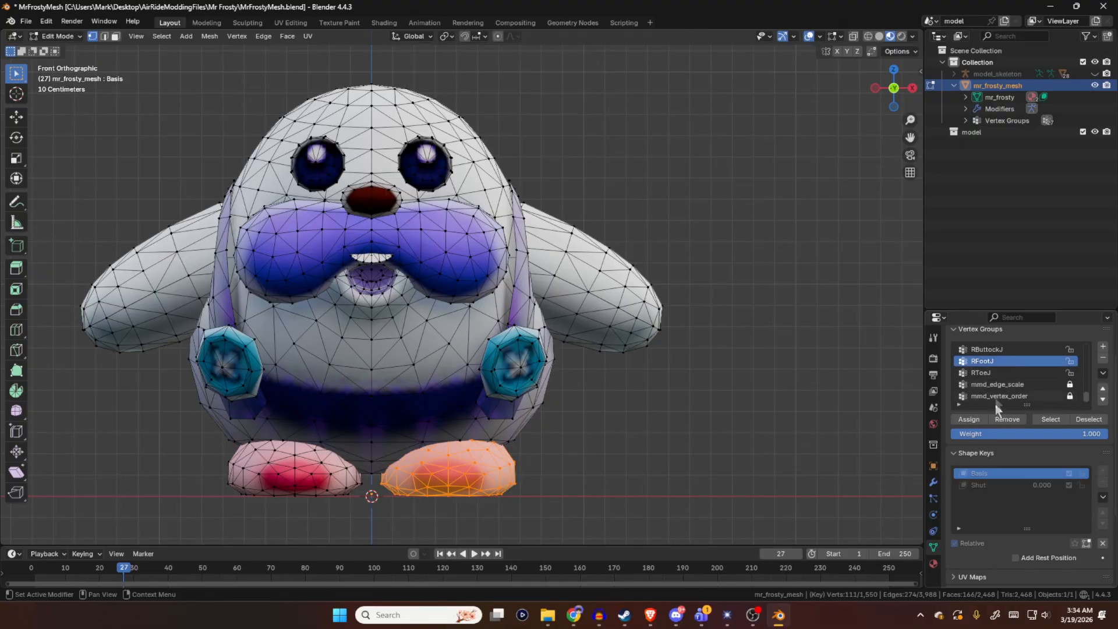
{"action": "left_click", "coordinate": [1041, 419]}
{"action": "left_click", "coordinate": [1002, 372]}
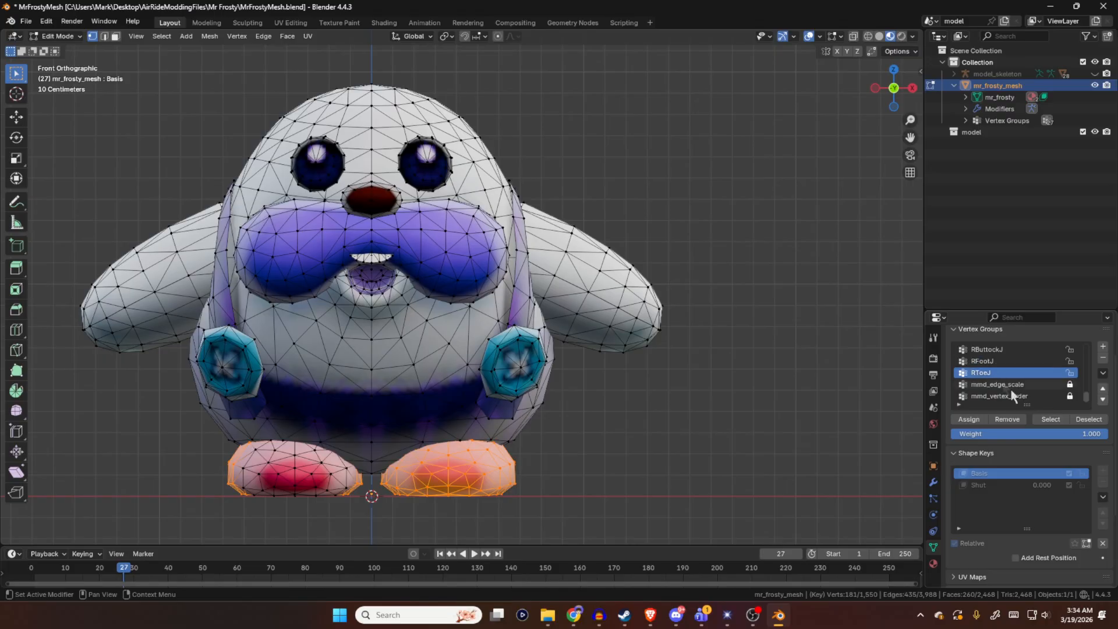
{"action": "left_click", "coordinate": [1050, 419]}
{"action": "middle_click_drag", "start_coordinate": [788, 390], "coordinate": [494, 431]}
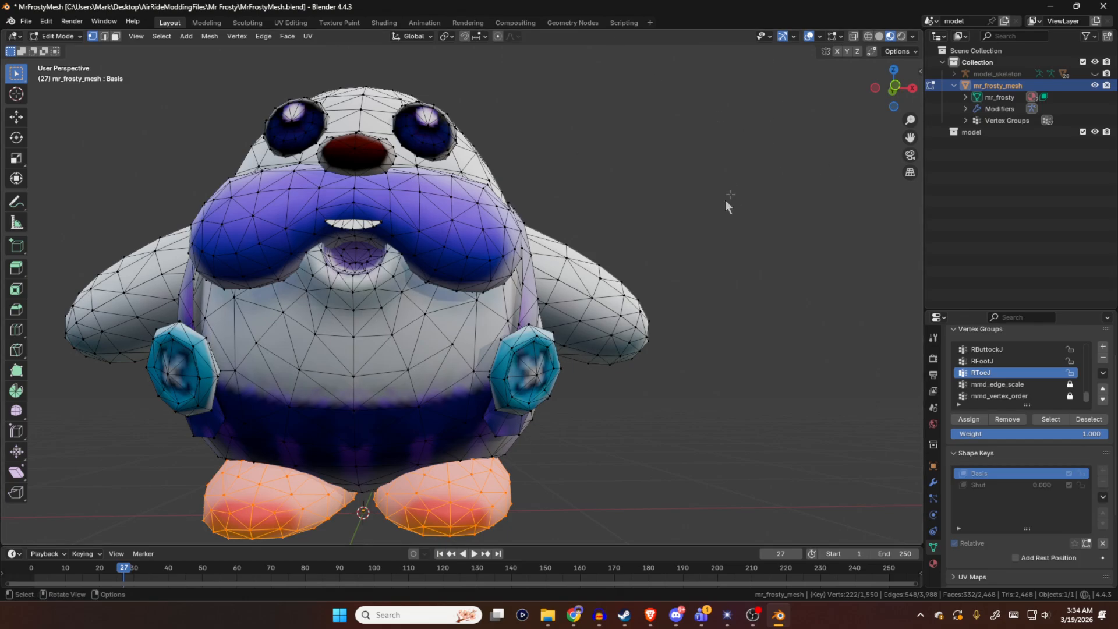
- Separate the selected feet vertices into their own object, rename it as feet, and return to Object Mode
{"action": "key", "text": "p"}
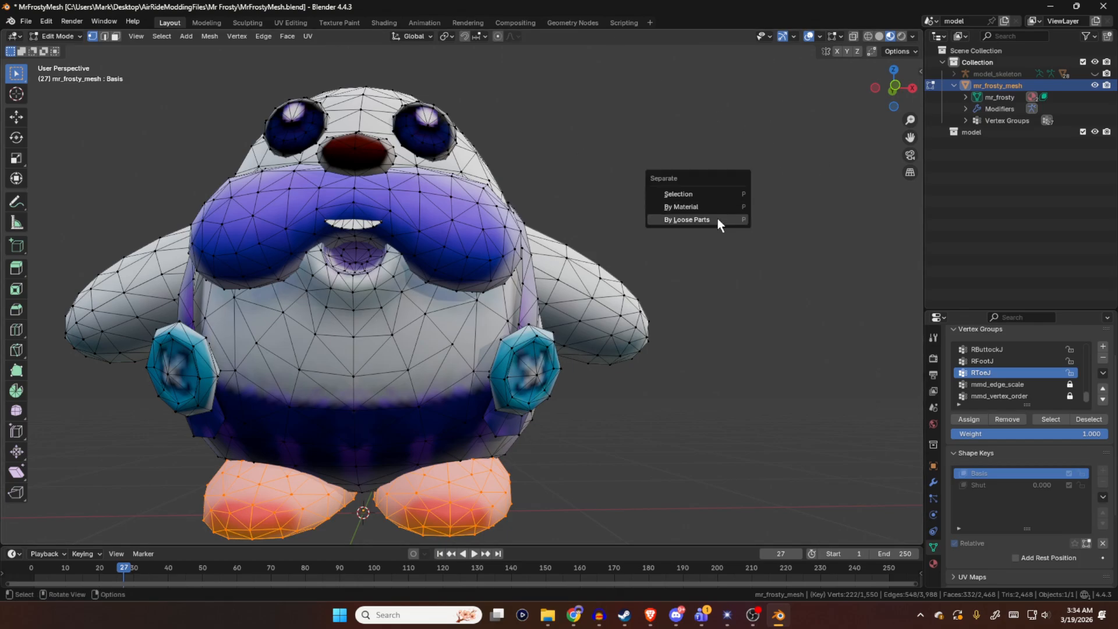
{"action": "left_click", "coordinate": [683, 192]}
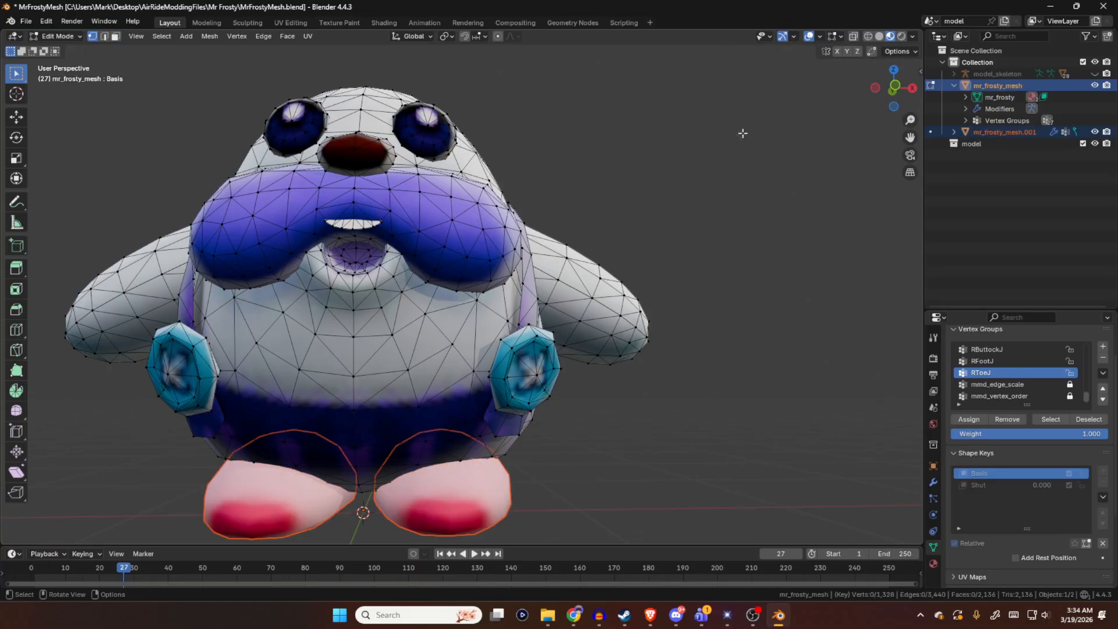
{"action": "left_click", "coordinate": [992, 132]}
{"action": "double_click", "coordinate": [1021, 131]}
{"action": "type", "text": "f"}
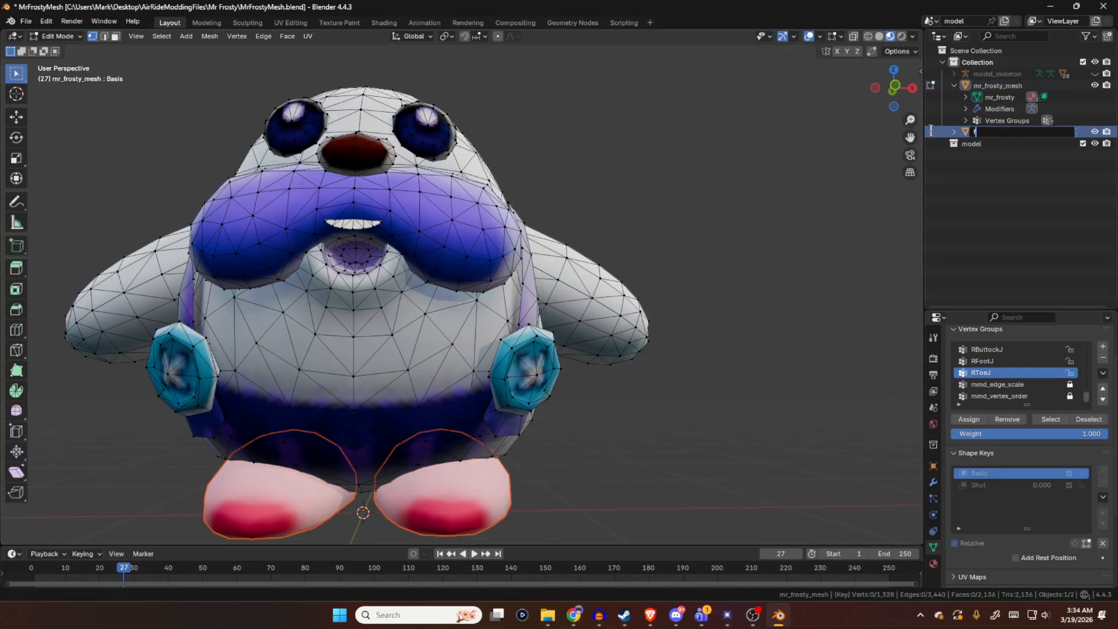
{"action": "type", "text": "eet"}
{"action": "key", "text": "Return"}
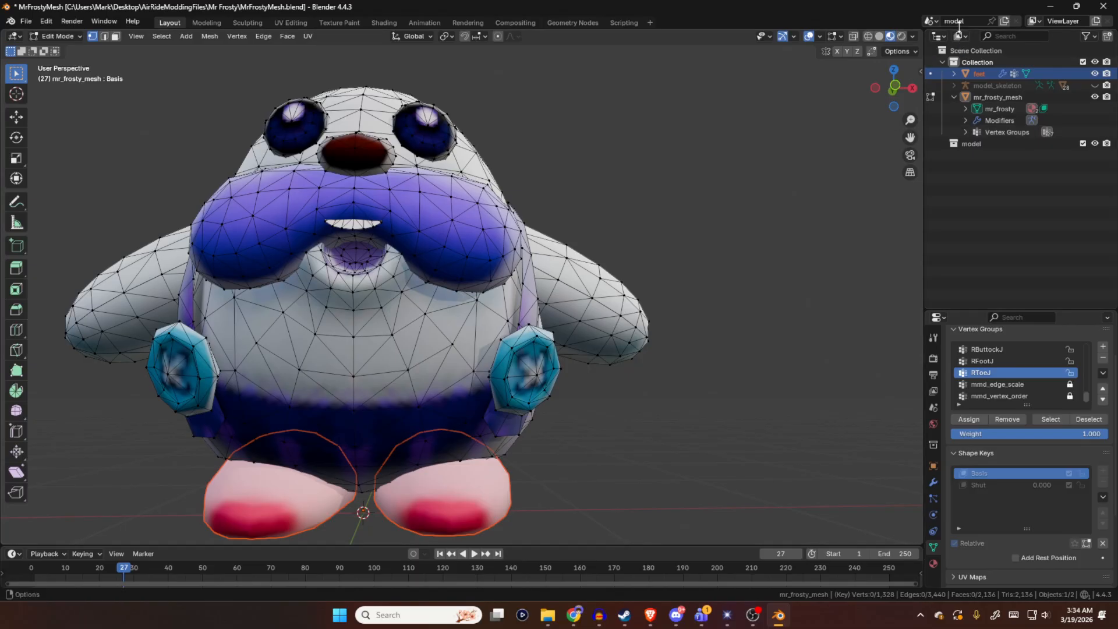
{"action": "key", "text": "Tab"}
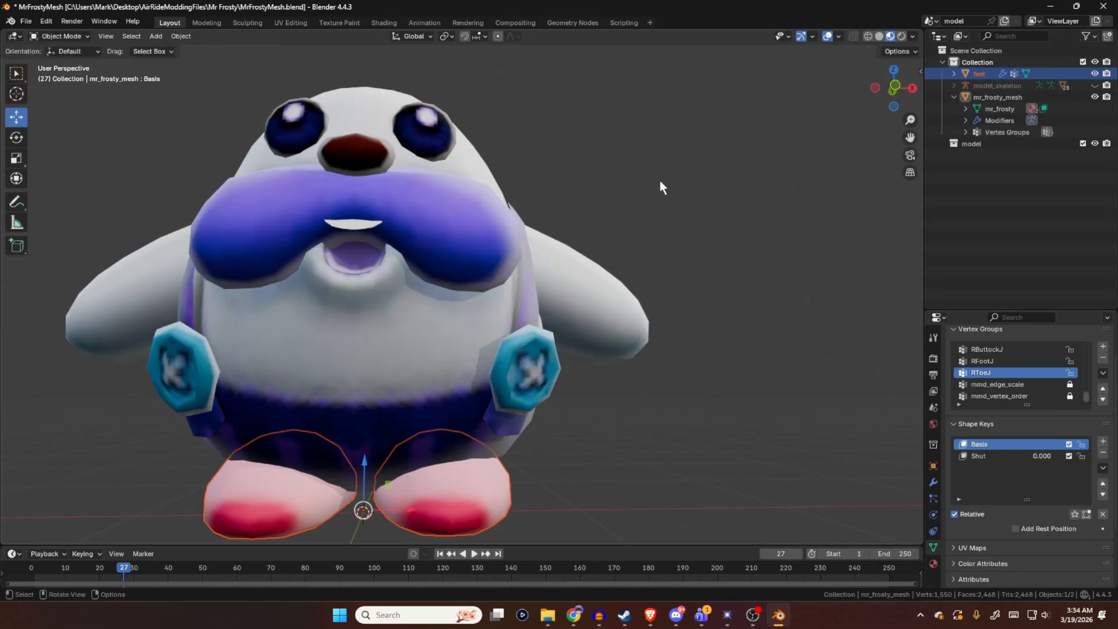
- Open mr_frosty_mesh in Edit Mode and look through its vertex groups for those of the arms
{"action": "middle_click_drag", "start_coordinate": [659, 185], "coordinate": [707, 179], "text": "shift"}
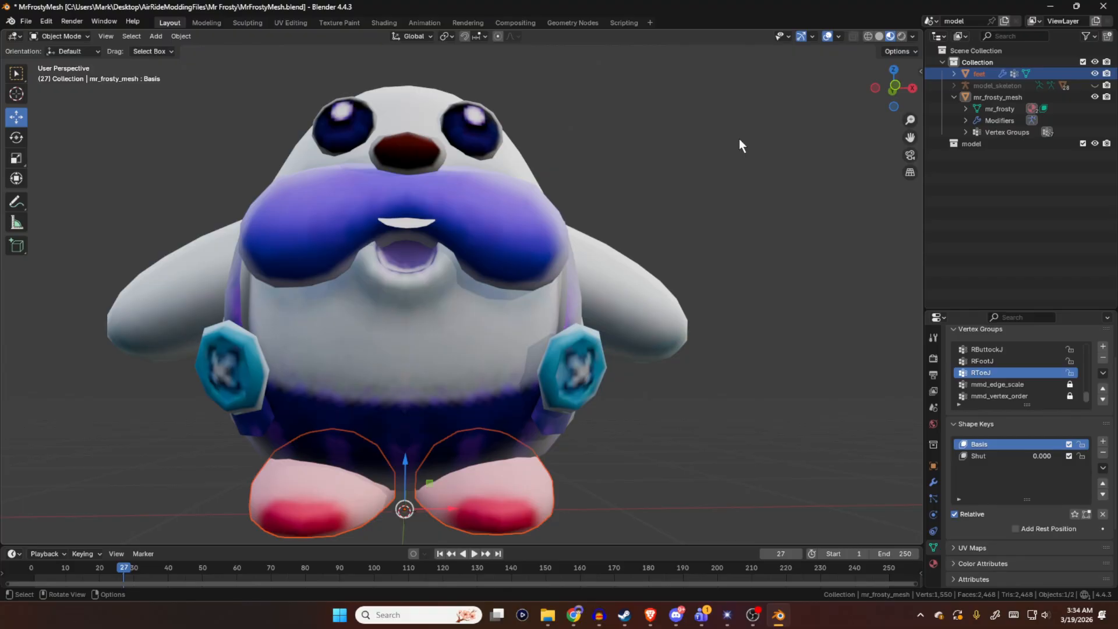
{"action": "middle_click_drag", "start_coordinate": [688, 197], "coordinate": [569, 288]}
{"action": "middle_click_drag", "start_coordinate": [523, 253], "coordinate": [499, 435]}
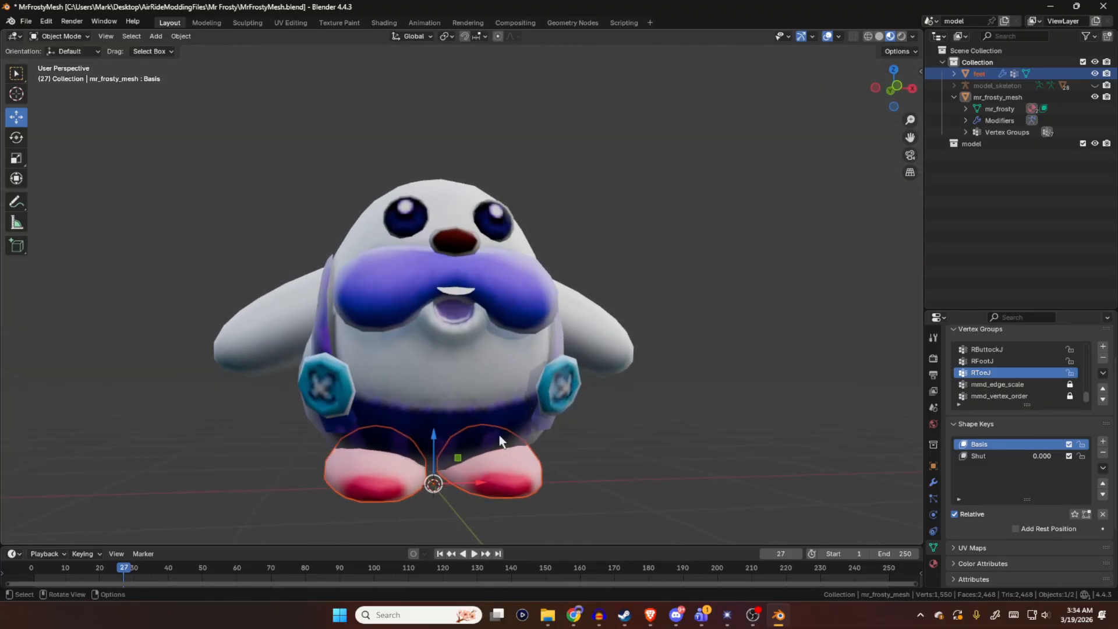
{"action": "middle_click_drag", "start_coordinate": [536, 393], "coordinate": [579, 294]}
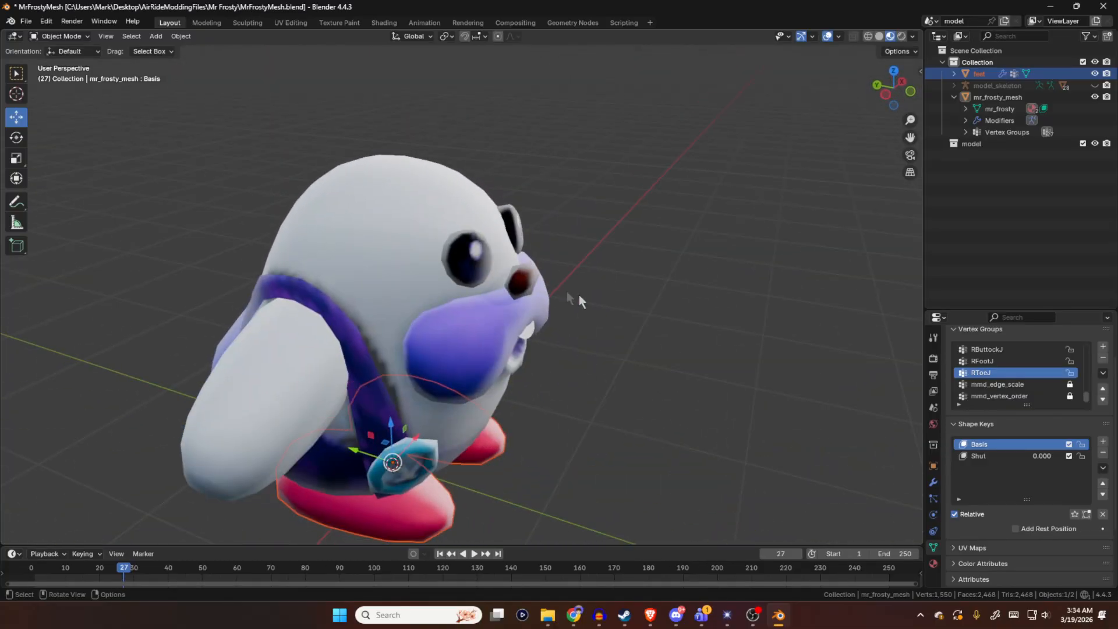
{"action": "left_click", "coordinate": [465, 271]}
{"action": "middle_click_drag", "start_coordinate": [663, 268], "coordinate": [644, 242]}
{"action": "scroll", "coordinate": [678, 224], "scroll_direction": "up", "scroll_amount": 2}
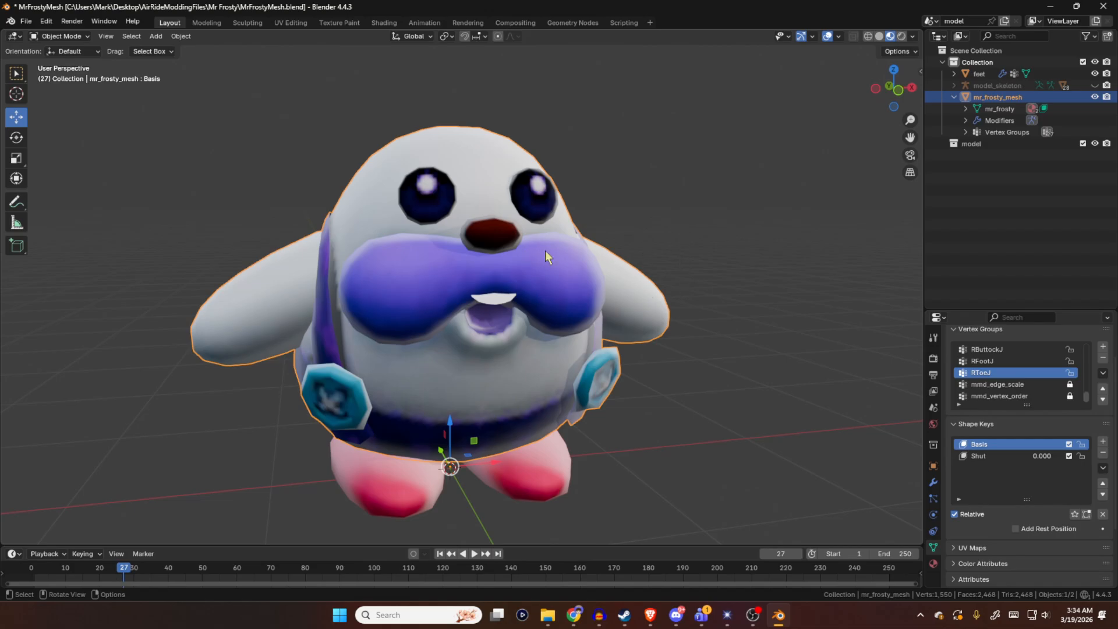
{"action": "key", "text": "Tab"}
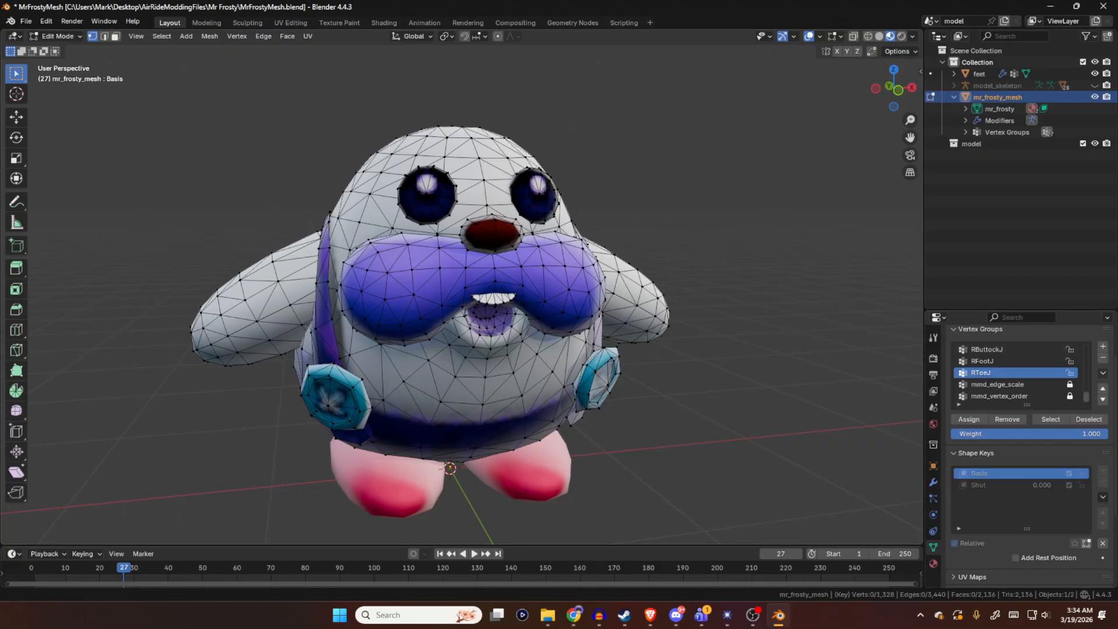
{"action": "left_click_drag", "start_coordinate": [1088, 394], "coordinate": [1087, 356]}
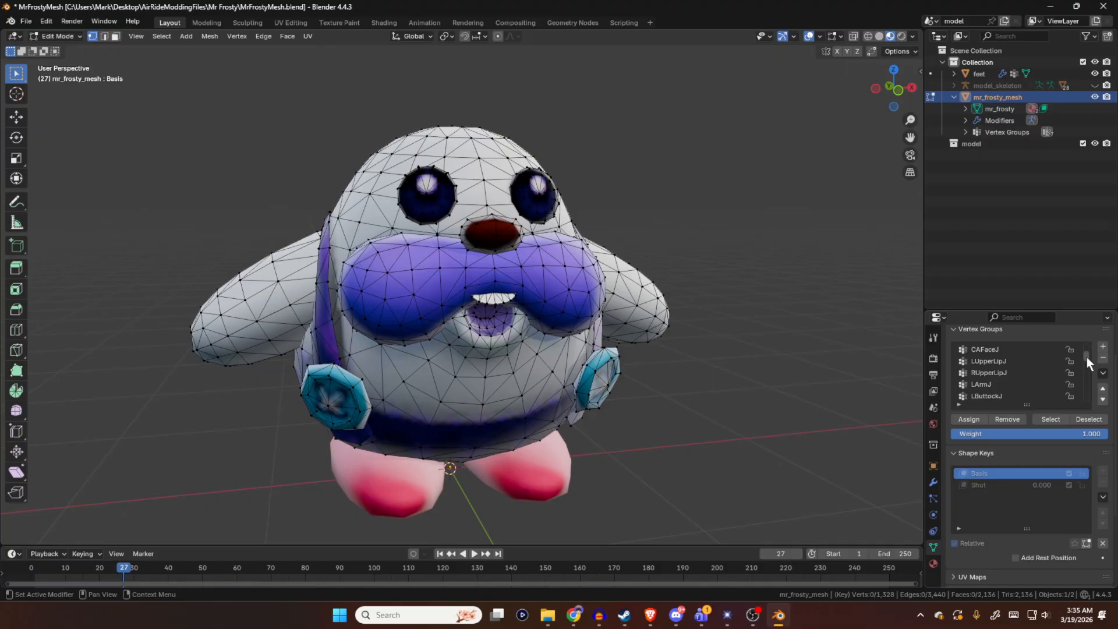
{"action": "left_click_drag", "start_coordinate": [1087, 357], "coordinate": [1080, 365]}
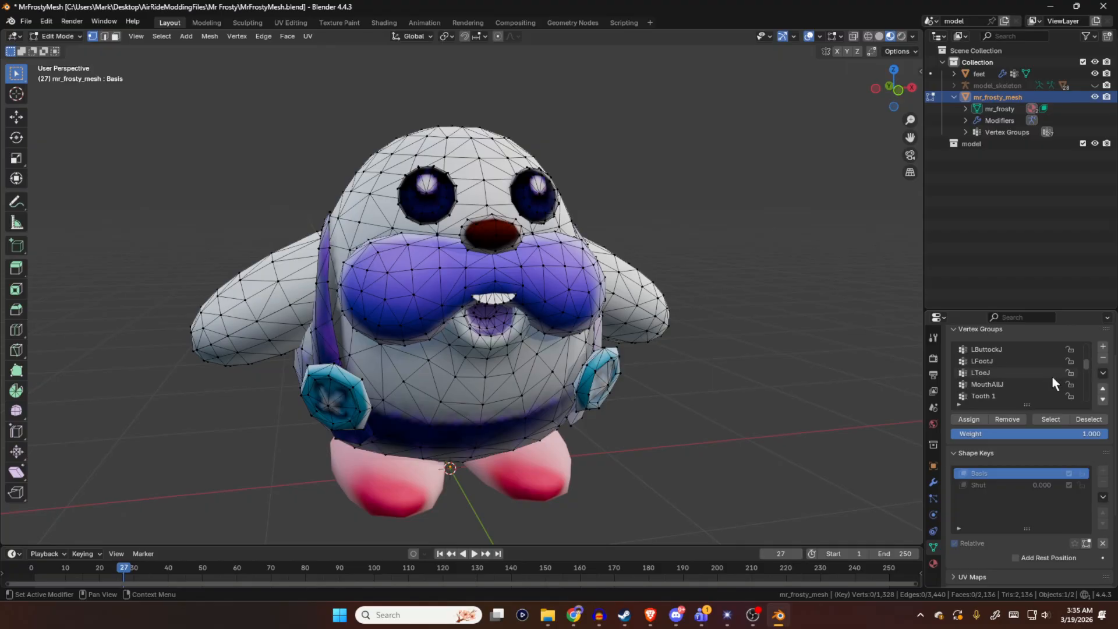
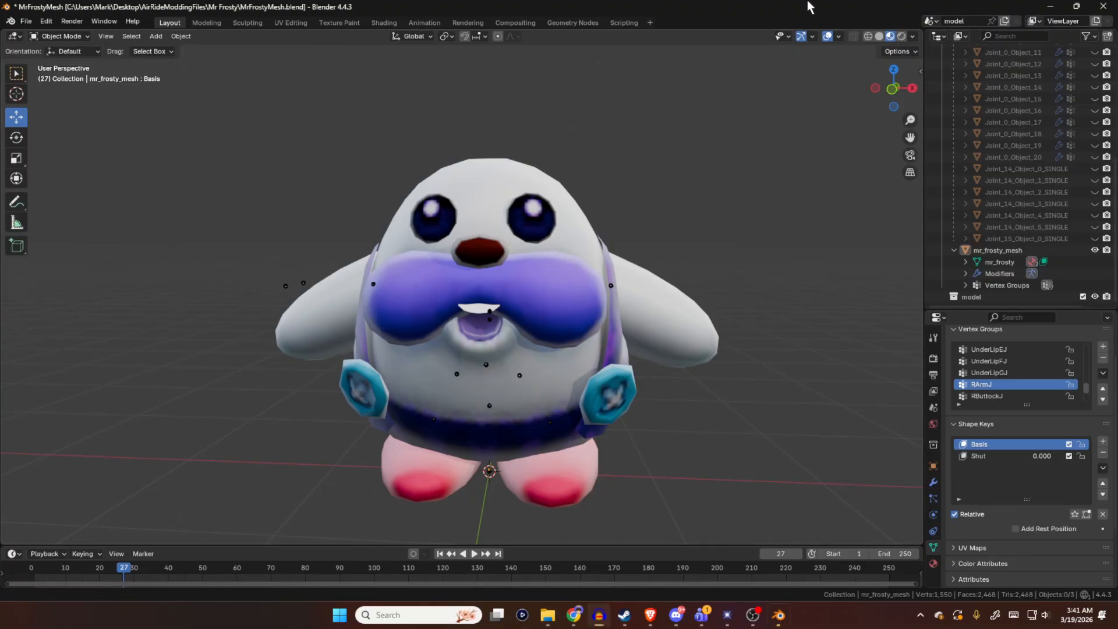
- Inspect mr_frosty_mesh's selected arm vertices and check the mr_frosty_mesh and feet objects in the scene hierarchy
{"action": "left_click", "coordinate": [994, 248]}
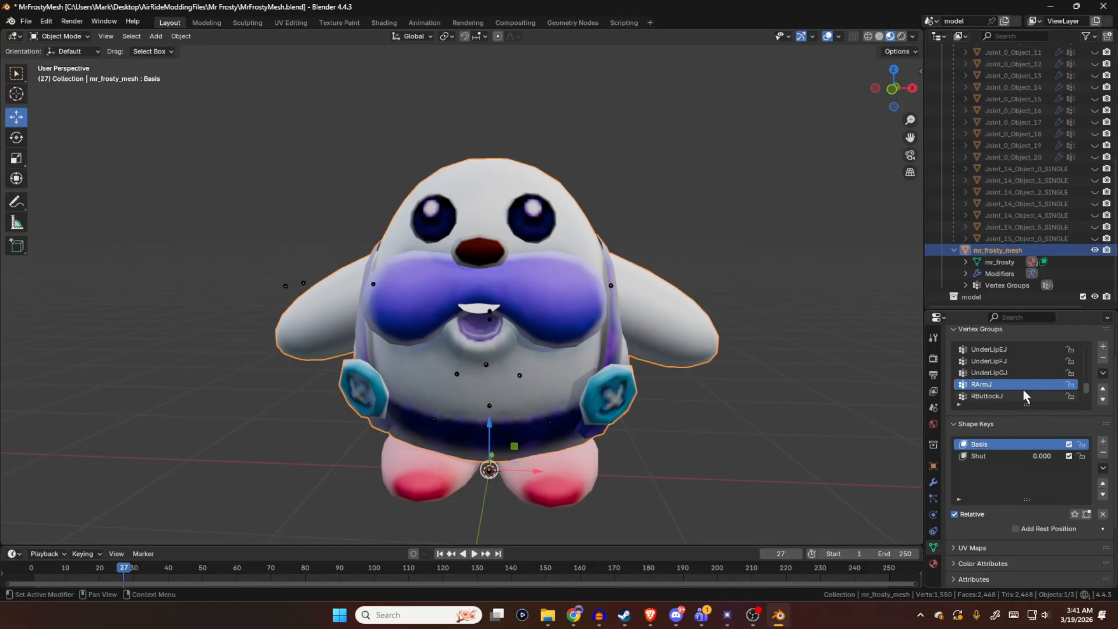
{"action": "key", "text": "Tab"}
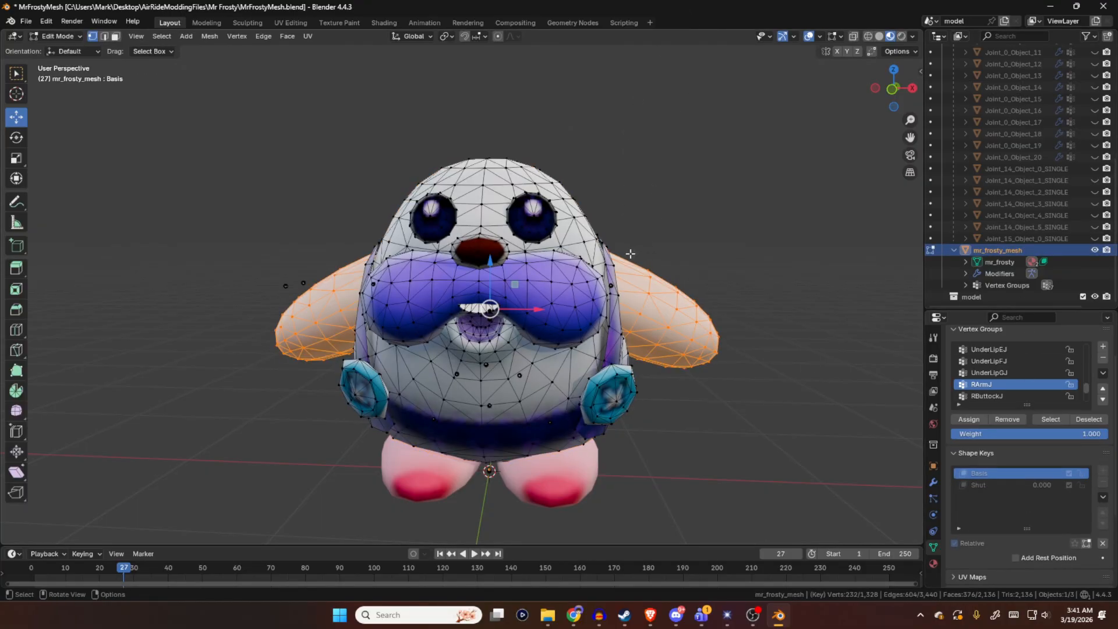
{"action": "key", "text": "Tab"}
{"action": "left_click", "coordinate": [593, 460]}
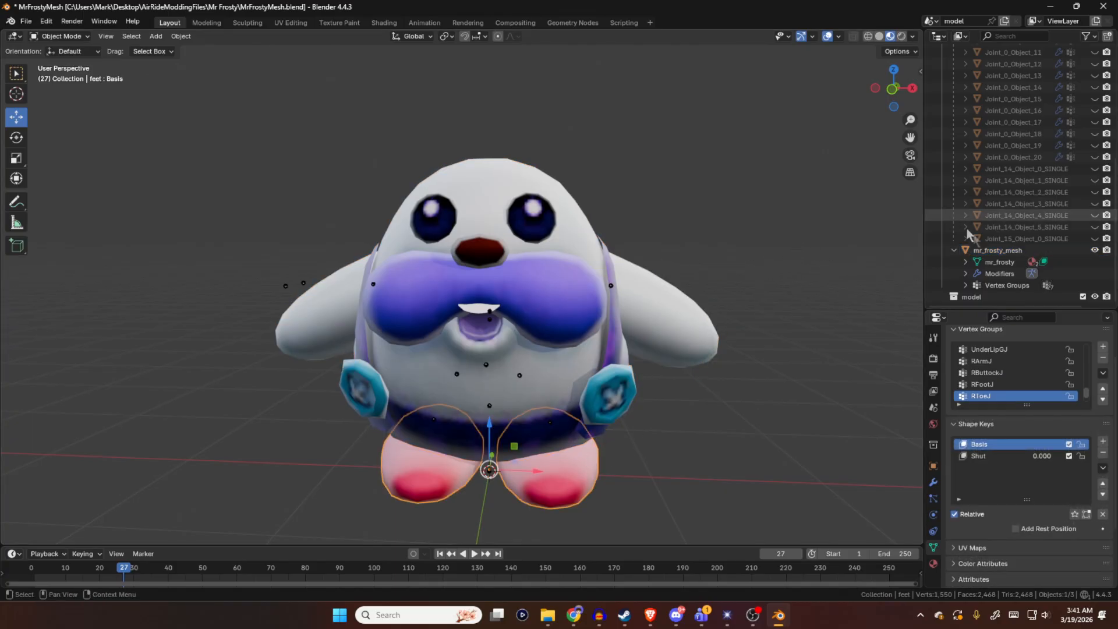
{"action": "left_click", "coordinate": [962, 297]}
{"action": "scroll", "coordinate": [1027, 172], "scroll_direction": "up", "scroll_amount": 6}
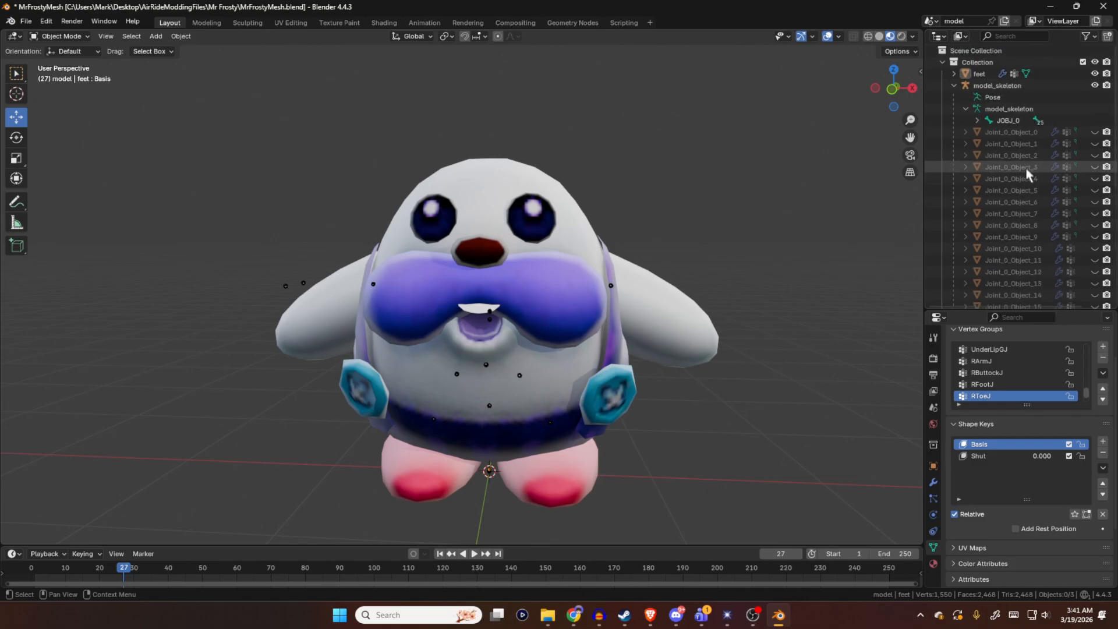
{"action": "left_click", "coordinate": [985, 72]}
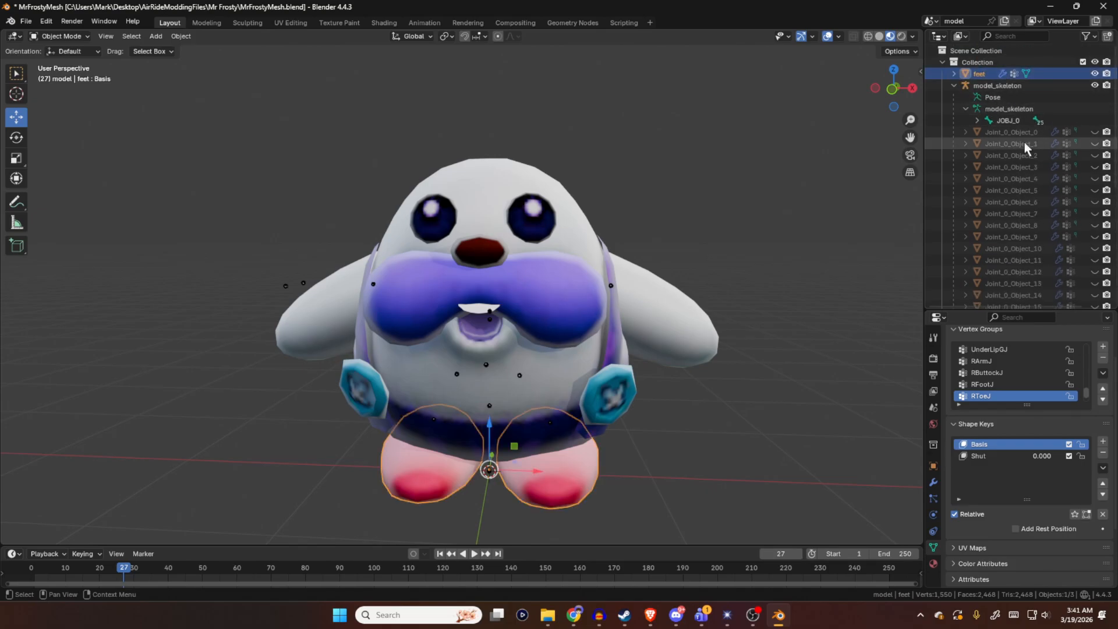
{"action": "scroll", "coordinate": [1018, 163], "scroll_direction": "down", "scroll_amount": 6}
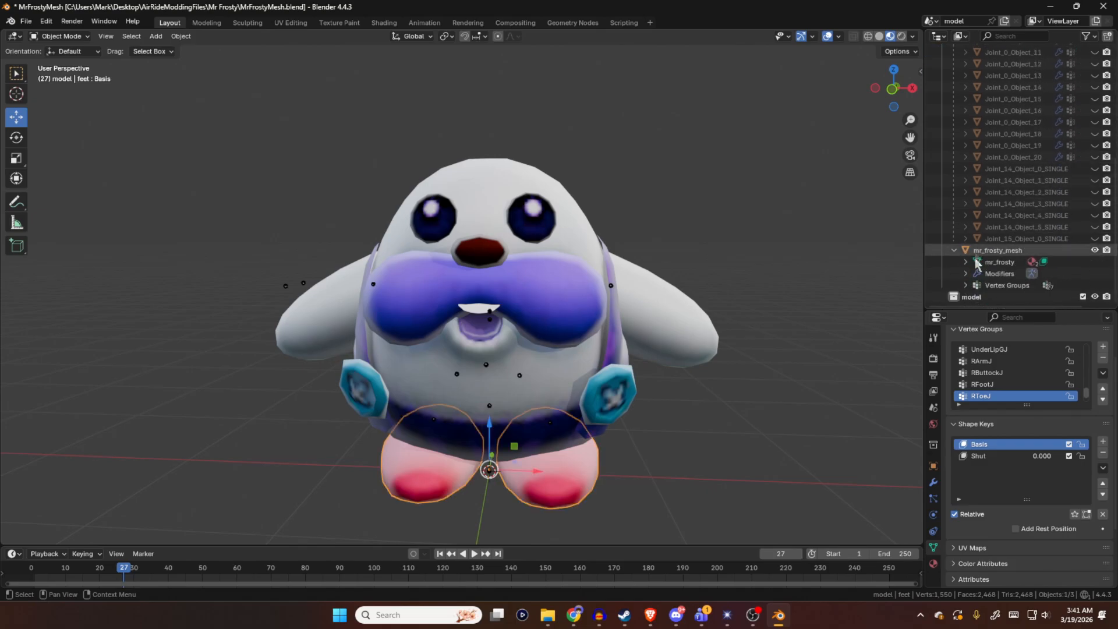
{"action": "left_click", "coordinate": [998, 251]}
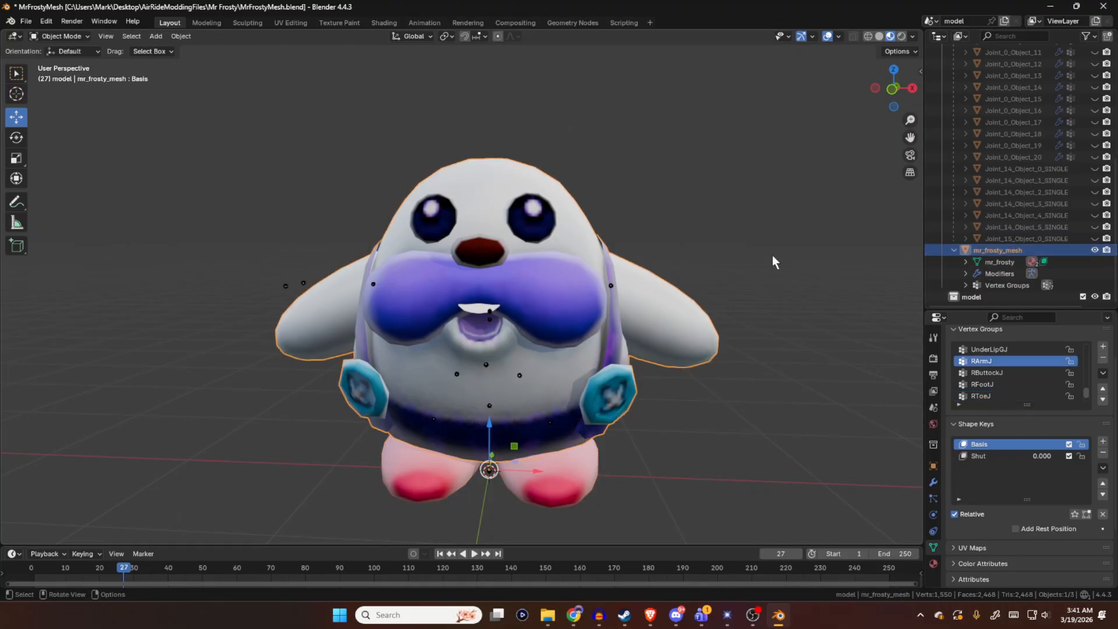
{"action": "left_click", "coordinate": [705, 292]}
{"action": "left_click", "coordinate": [697, 304]}
{"action": "left_click", "coordinate": [580, 478]}
- Separate the selected arm vertices of mr_frosty_mesh into their own object and rename it as arms
{"action": "left_click", "coordinate": [572, 360]}
{"action": "key", "text": "Tab"}
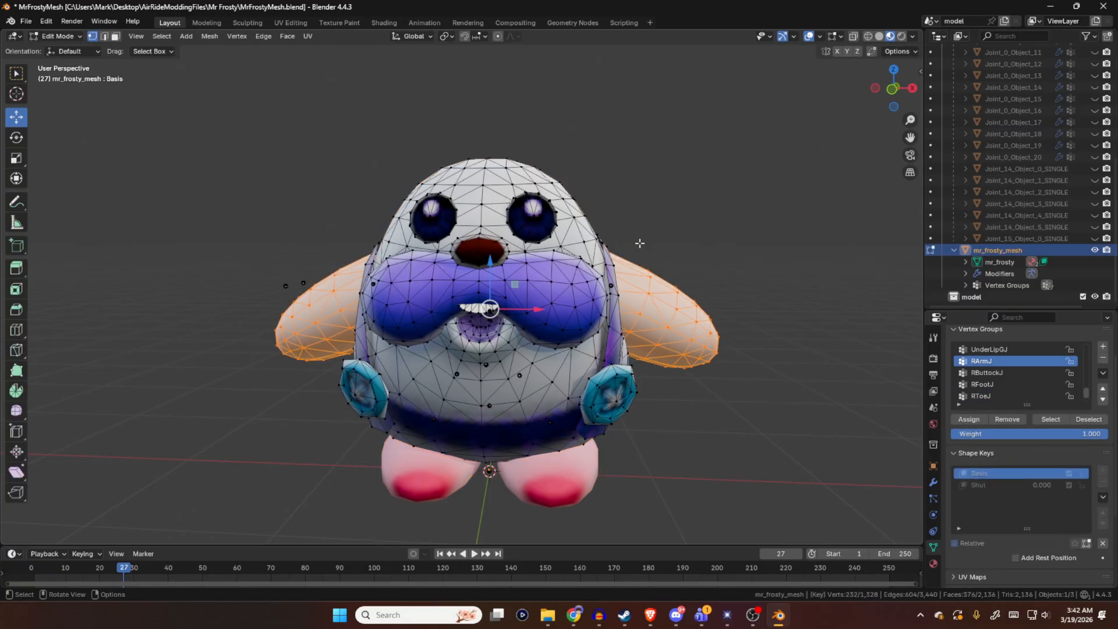
{"action": "middle_click_drag", "start_coordinate": [696, 242], "coordinate": [766, 267]}
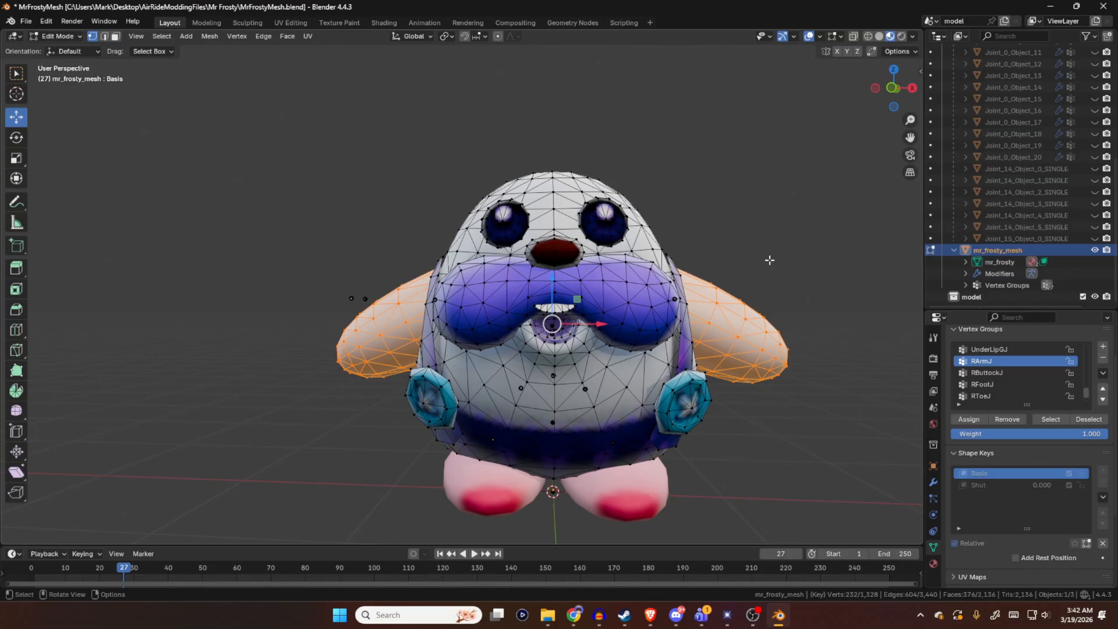
{"action": "key", "text": "p"}
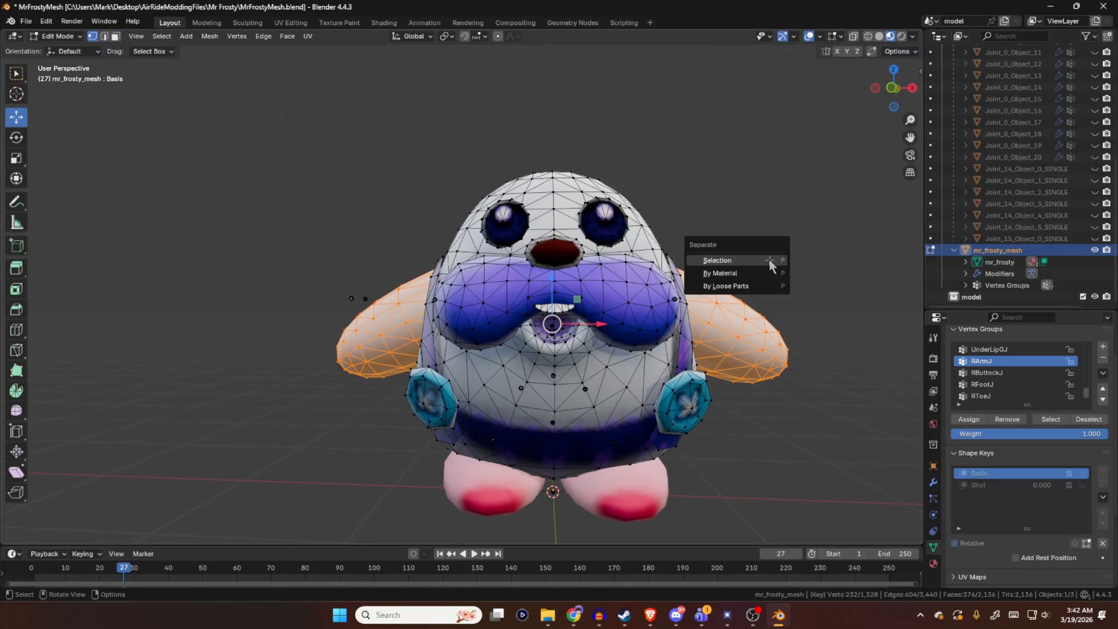
{"action": "left_click", "coordinate": [770, 259]}
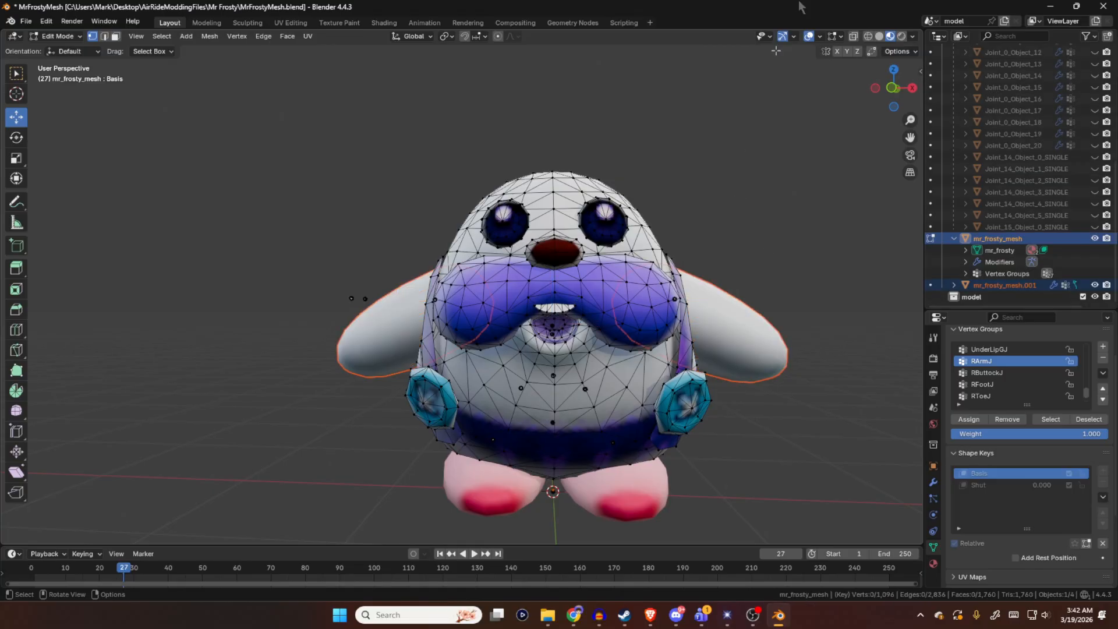
{"action": "left_click", "coordinate": [1028, 284]}
{"action": "double_click", "coordinate": [1031, 284]}
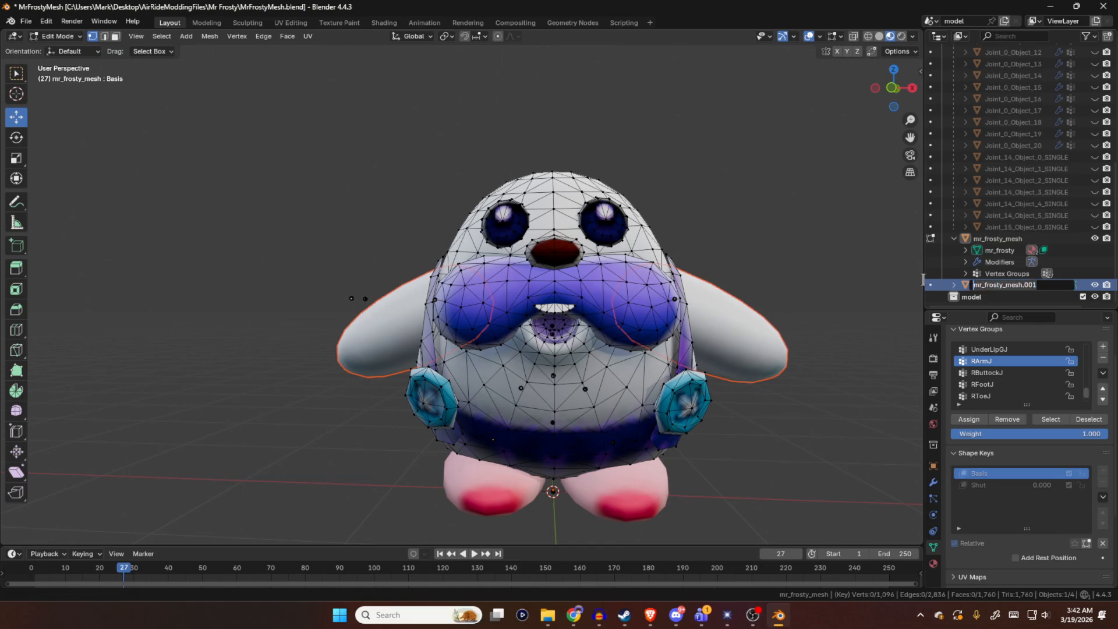
{"action": "type", "text": "arms"}
{"action": "key", "text": "Return"}
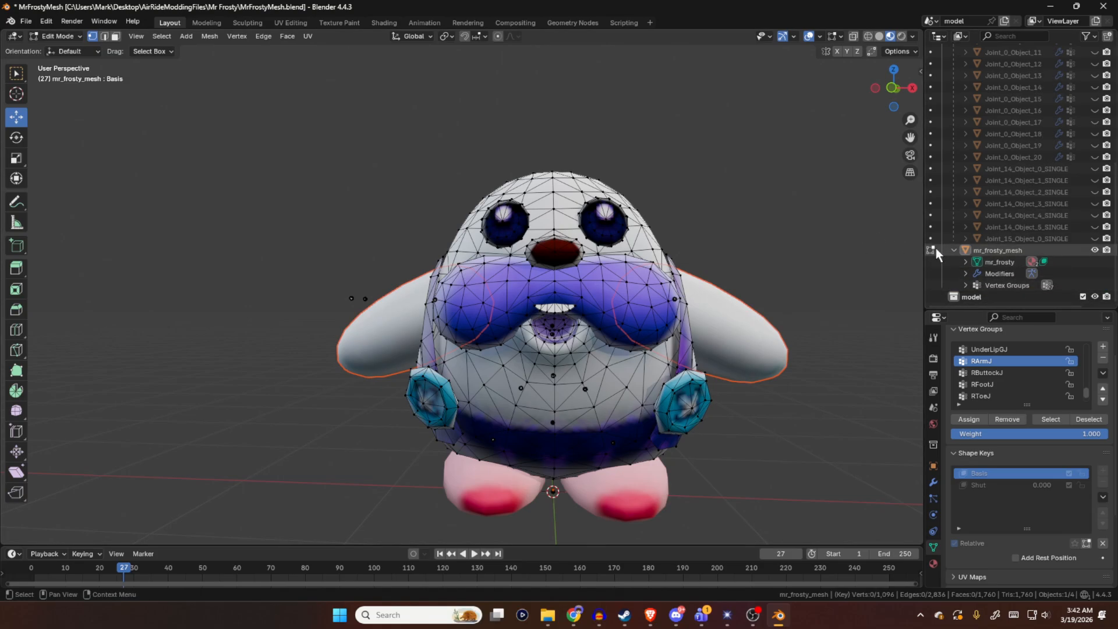
- Rename mr_frosty_mesh as bmr_frosty_mesh, return it to Object Mode, and collapse its hierarchy
{"action": "left_click", "coordinate": [976, 251]}
{"action": "double_click", "coordinate": [977, 250]}
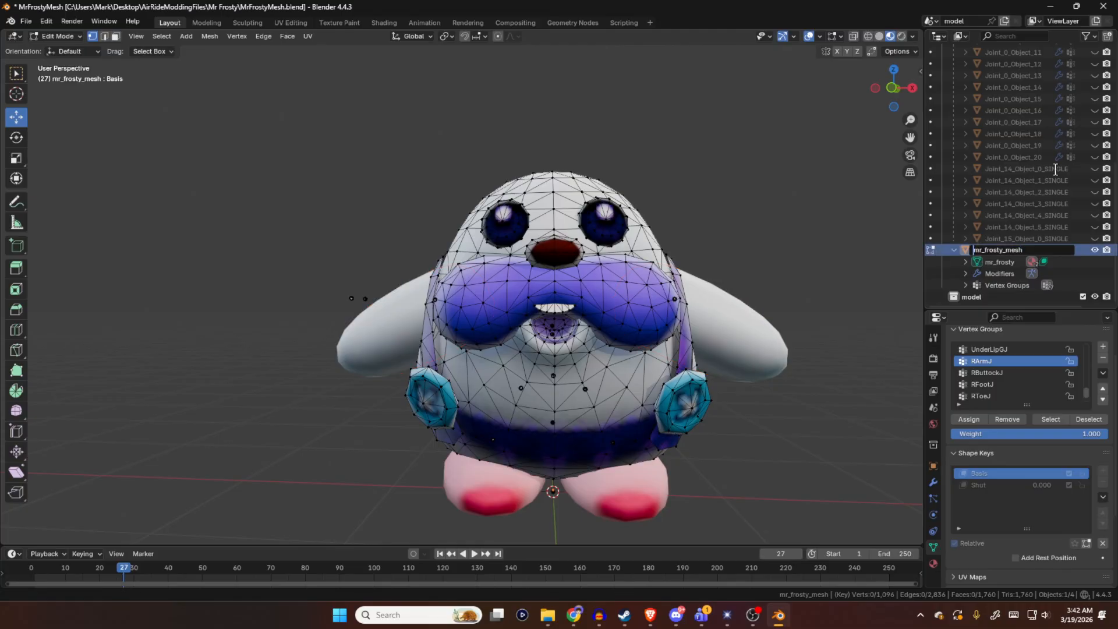
{"action": "type", "text": "b"}
{"action": "key", "text": "Return"}
{"action": "scroll", "coordinate": [1027, 222], "scroll_direction": "up", "scroll_amount": 3}
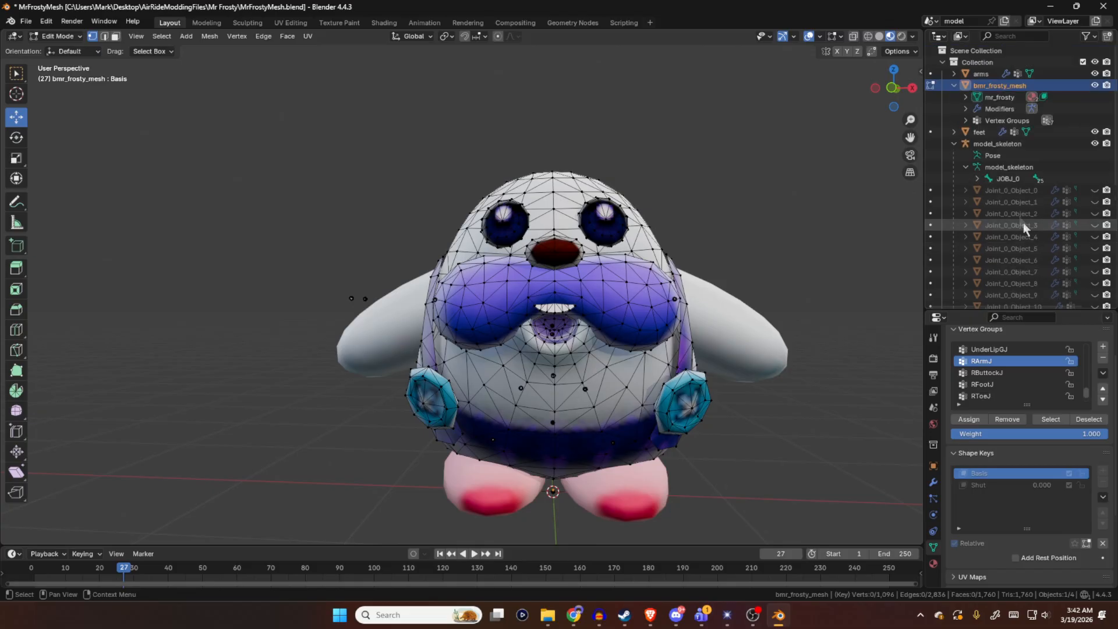
{"action": "left_click", "coordinate": [931, 86]}
{"action": "left_click", "coordinate": [954, 85]}
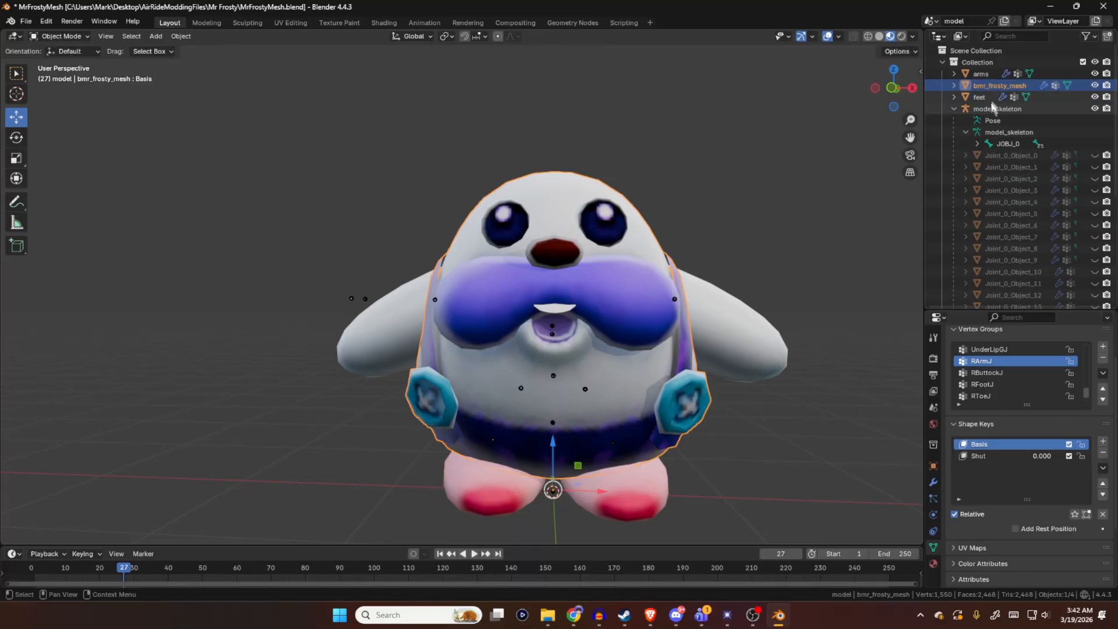
- Select the arms object and compare it with Kirby's arms by temporarily showing Joint_0_Object_15
{"action": "left_click", "coordinate": [984, 74]}
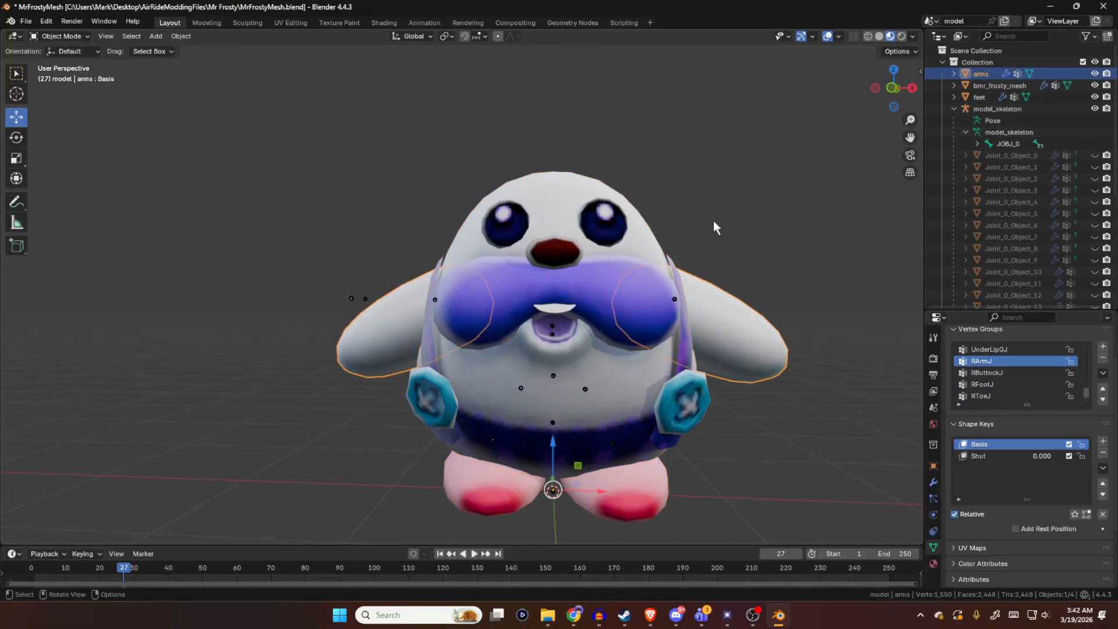
{"action": "scroll", "coordinate": [1089, 221], "scroll_direction": "down", "scroll_amount": 5}
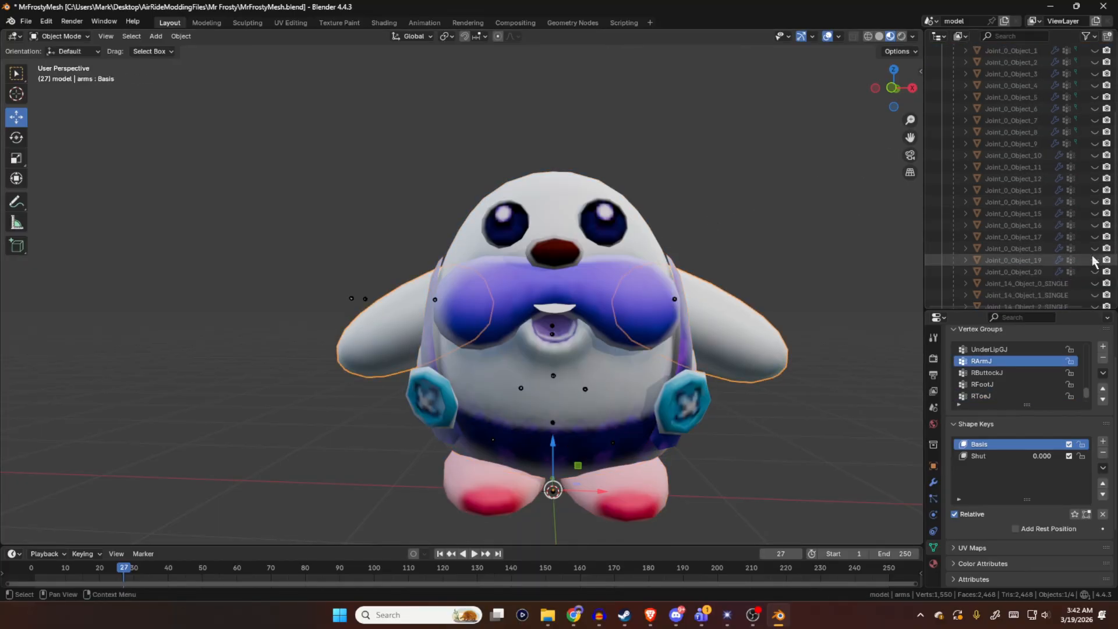
{"action": "left_click", "coordinate": [1094, 214]}
{"action": "left_click", "coordinate": [1094, 214]}
{"action": "left_click", "coordinate": [1095, 214]}
{"action": "middle_click_drag", "start_coordinate": [667, 239], "coordinate": [711, 247]}
{"action": "scroll", "coordinate": [1073, 159], "scroll_direction": "up", "scroll_amount": 3}
{"action": "scroll", "coordinate": [1074, 189], "scroll_direction": "down", "scroll_amount": 3}
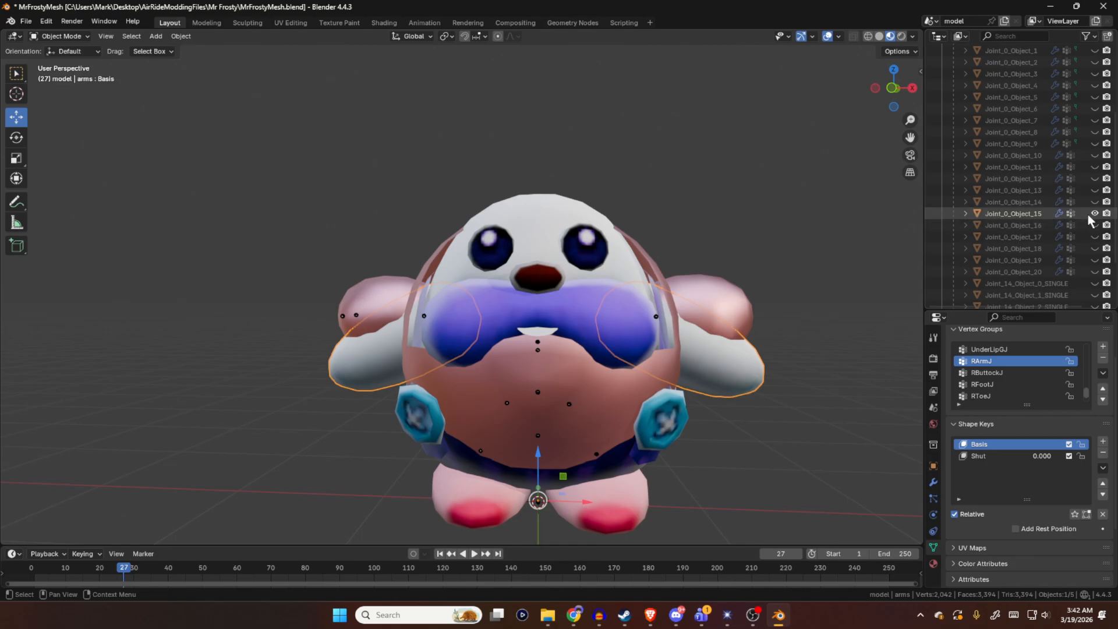
{"action": "left_click", "coordinate": [1093, 213]}
{"action": "scroll", "coordinate": [1016, 163], "scroll_direction": "up", "scroll_amount": 5}
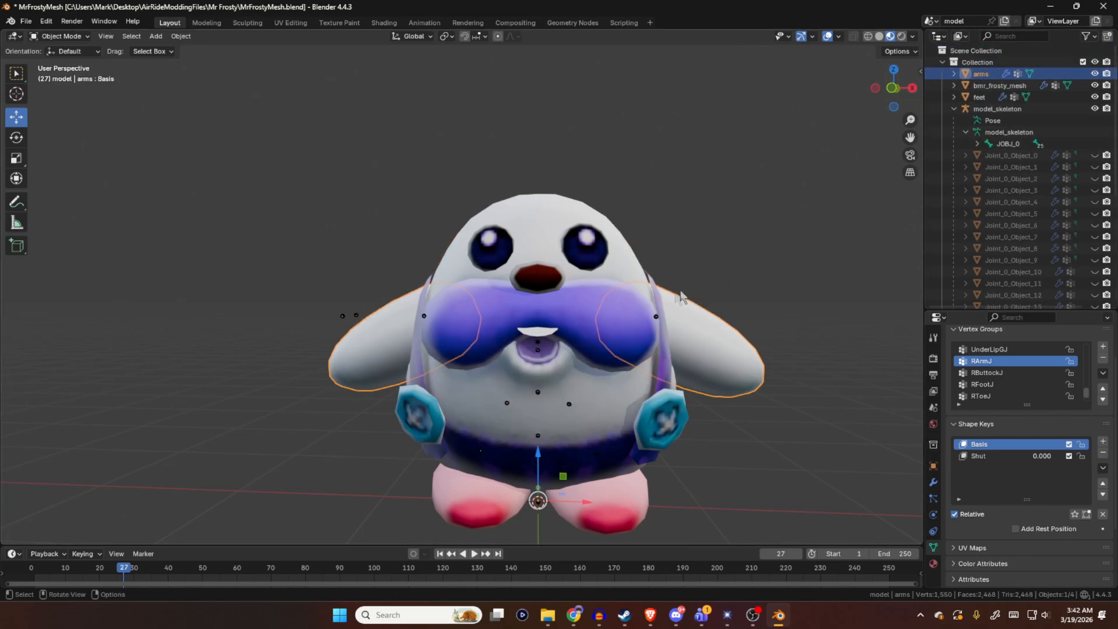
- Edit the arms mesh in front wireframe view, select all vertices of the +X arm and activate the Rotate tool
{"action": "key", "text": "Tab"}
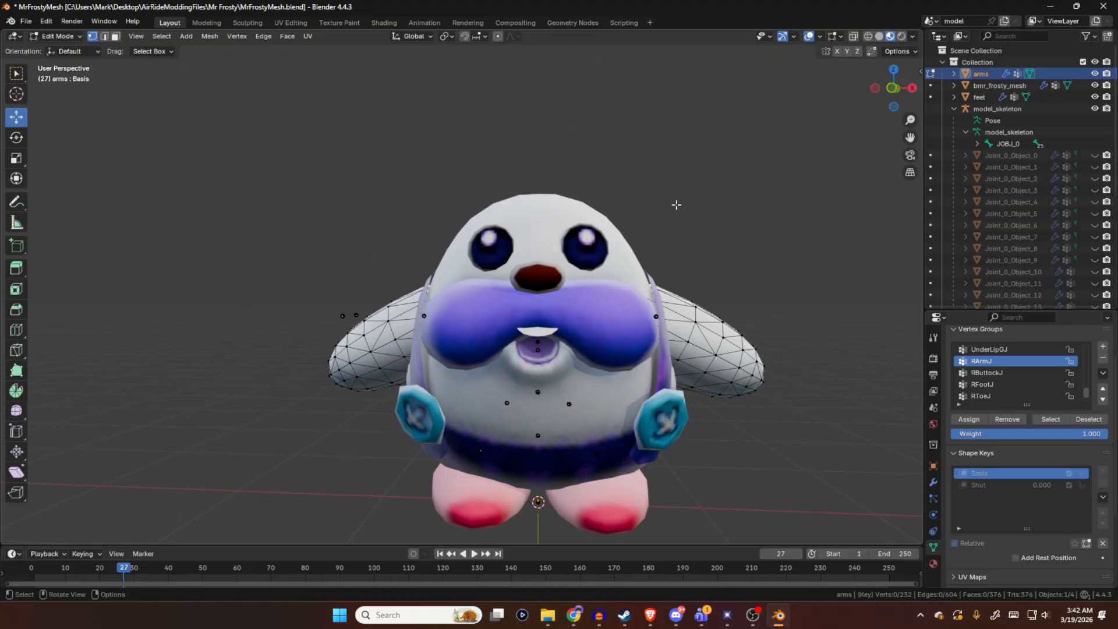
{"action": "key", "text": "KP_1"}
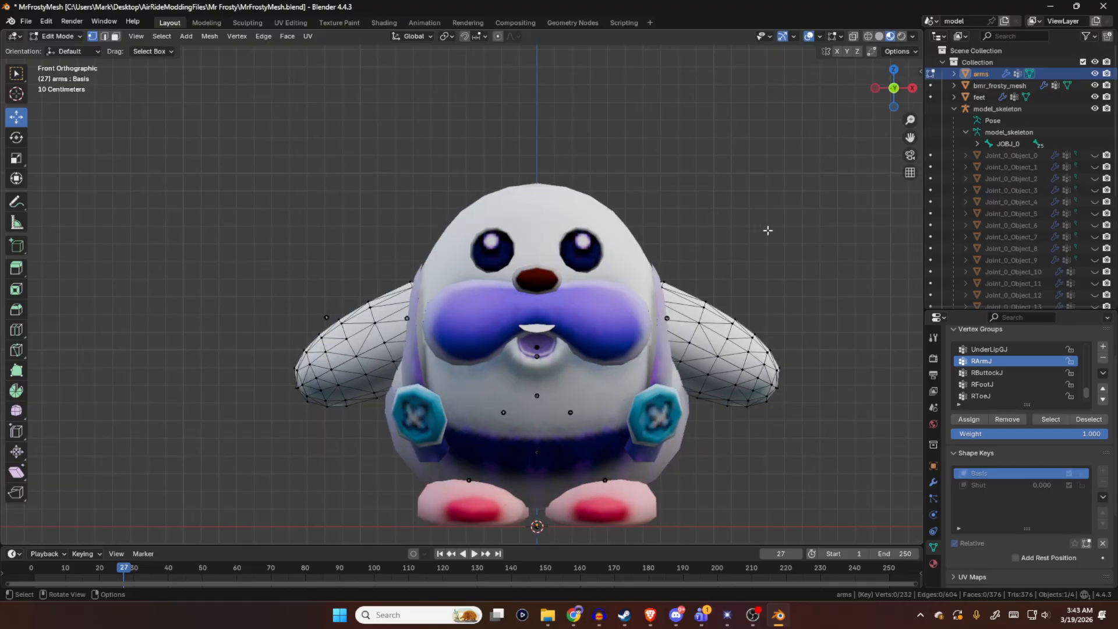
{"action": "middle_click_drag", "start_coordinate": [767, 230], "coordinate": [771, 216], "text": "shift"}
{"action": "left_click", "coordinate": [867, 36]}
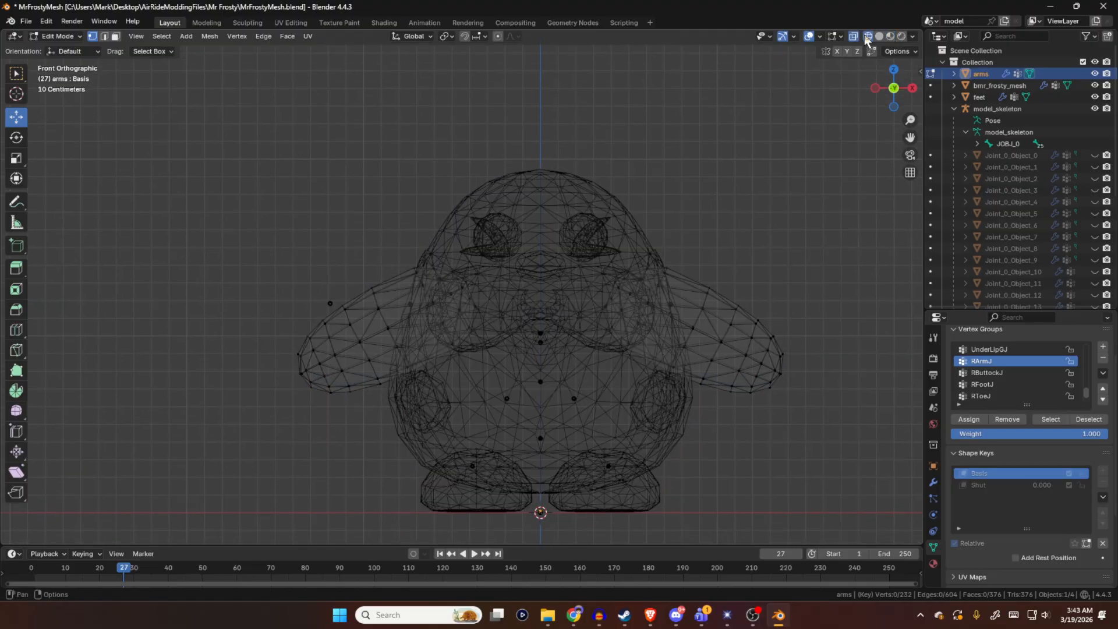
{"action": "mouse_move", "coordinate": [819, 163]}
{"action": "left_mouse_down"}
{"action": "mouse_move", "coordinate": [679, 379]}
{"action": "mouse_move", "coordinate": [582, 448]}
{"action": "left_mouse_up"}
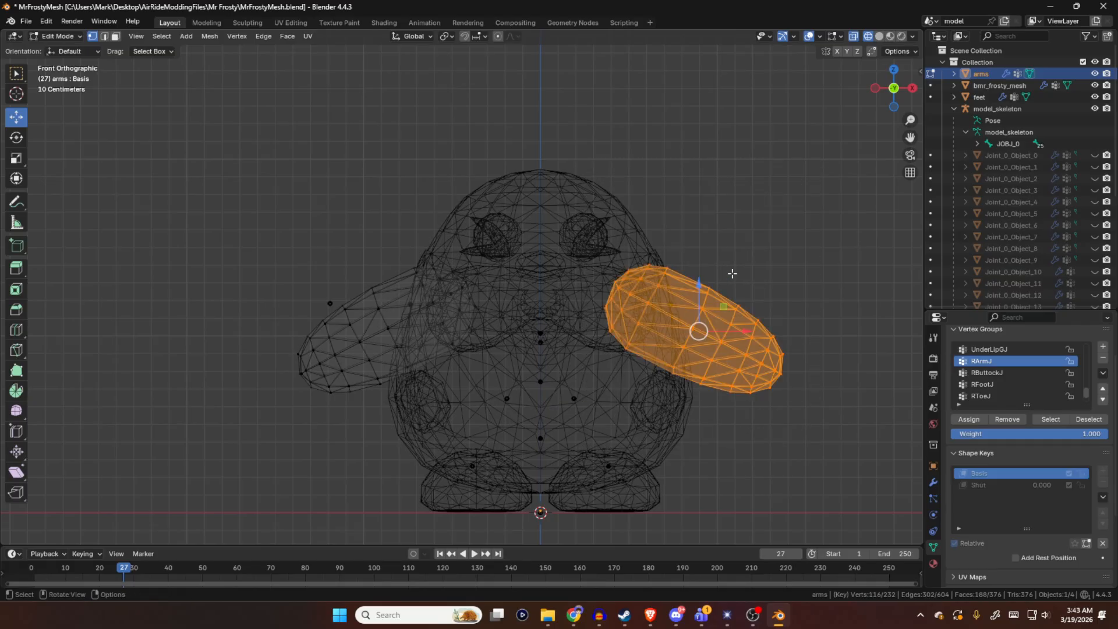
{"action": "left_click", "coordinate": [17, 138]}
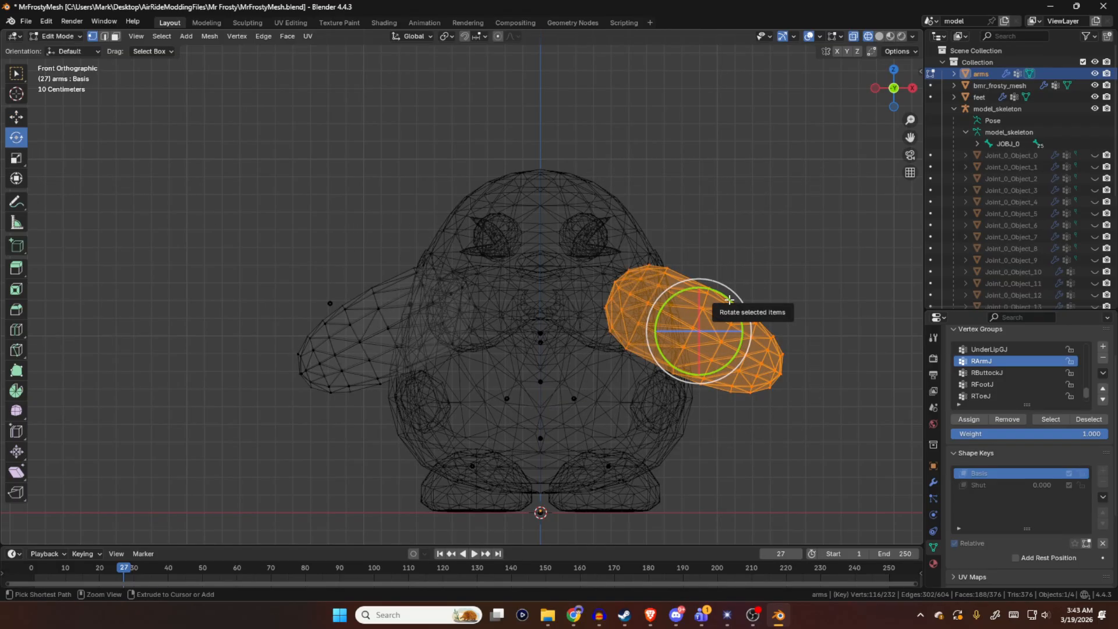
- Try to rotate the selected +X arm about -26.45° around the Y axis
{"action": "left_click_drag", "start_coordinate": [729, 299], "coordinate": [716, 268]}
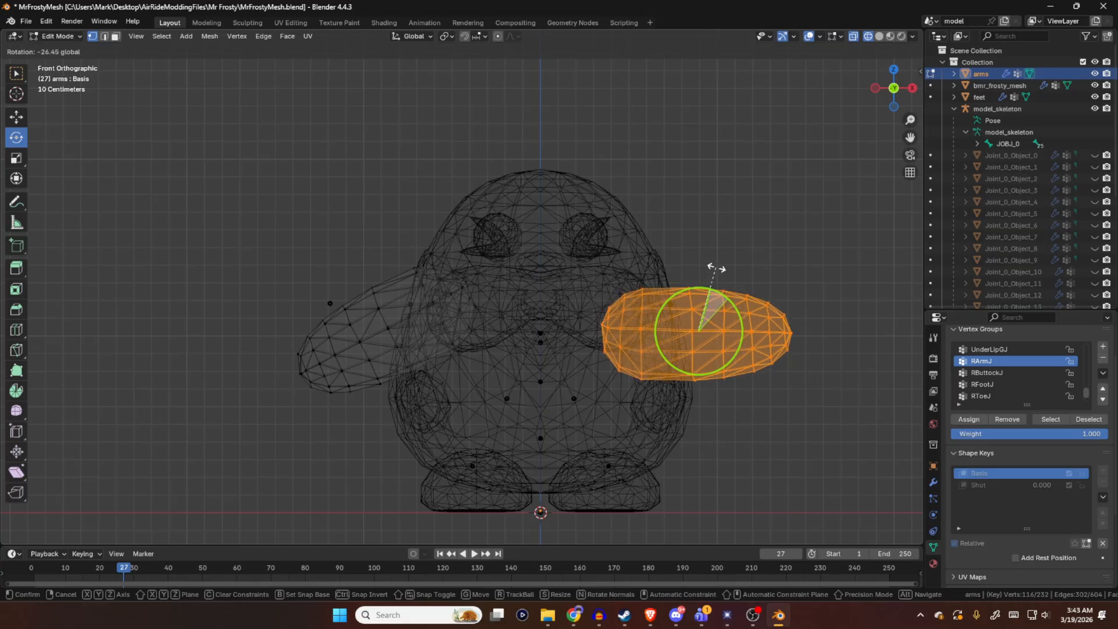
{"action": "middle_click", "coordinate": [716, 267]}
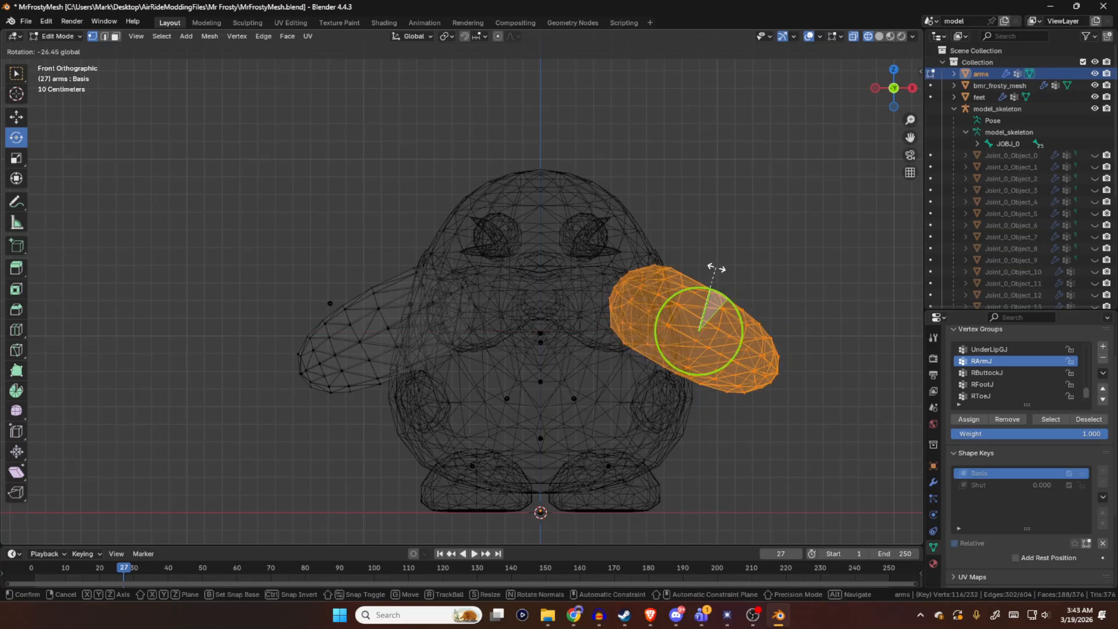
{"action": "left_click_drag", "start_coordinate": [716, 268], "coordinate": [716, 269]}
{"action": "key", "text": "ctrl+z"}
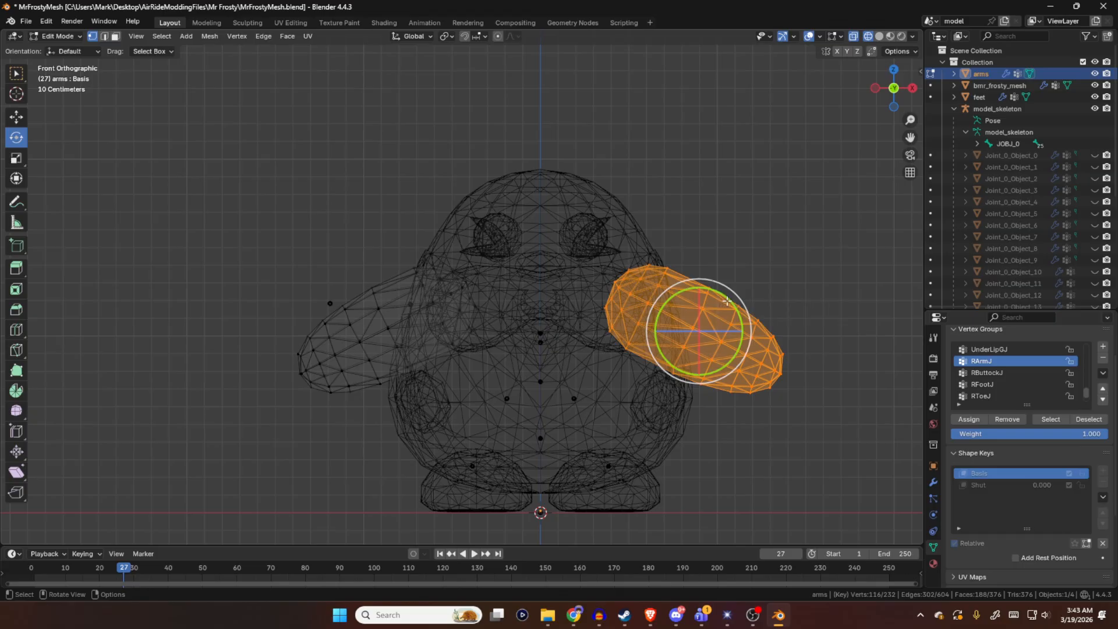
- Rotate the selected +X arm about -27.24° around the Y axis so it lies horizontally in the front view
{"action": "middle_click_drag", "start_coordinate": [726, 301], "coordinate": [740, 318]}
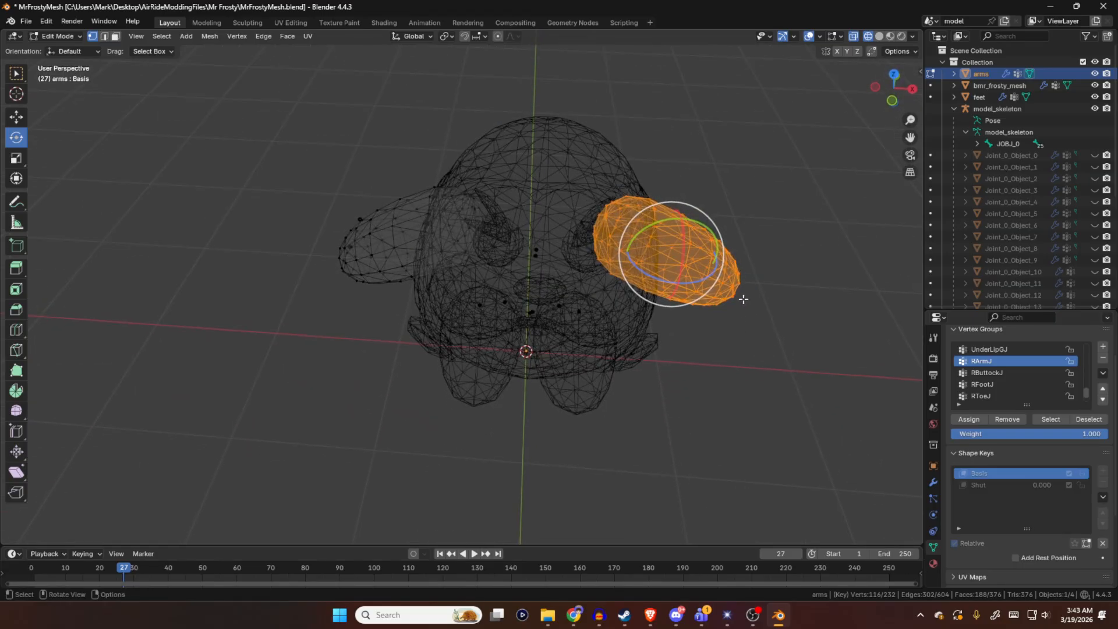
{"action": "key", "text": "KP_1"}
{"action": "left_click_drag", "start_coordinate": [728, 309], "coordinate": [717, 280]}
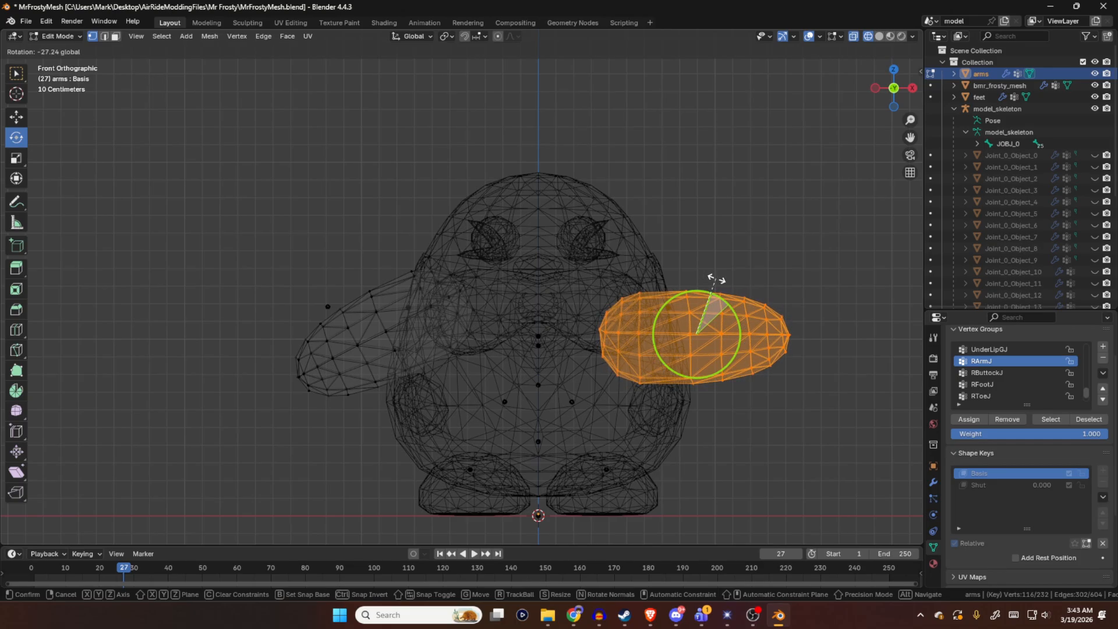
{"action": "left_click_drag", "start_coordinate": [716, 279], "coordinate": [717, 281]}
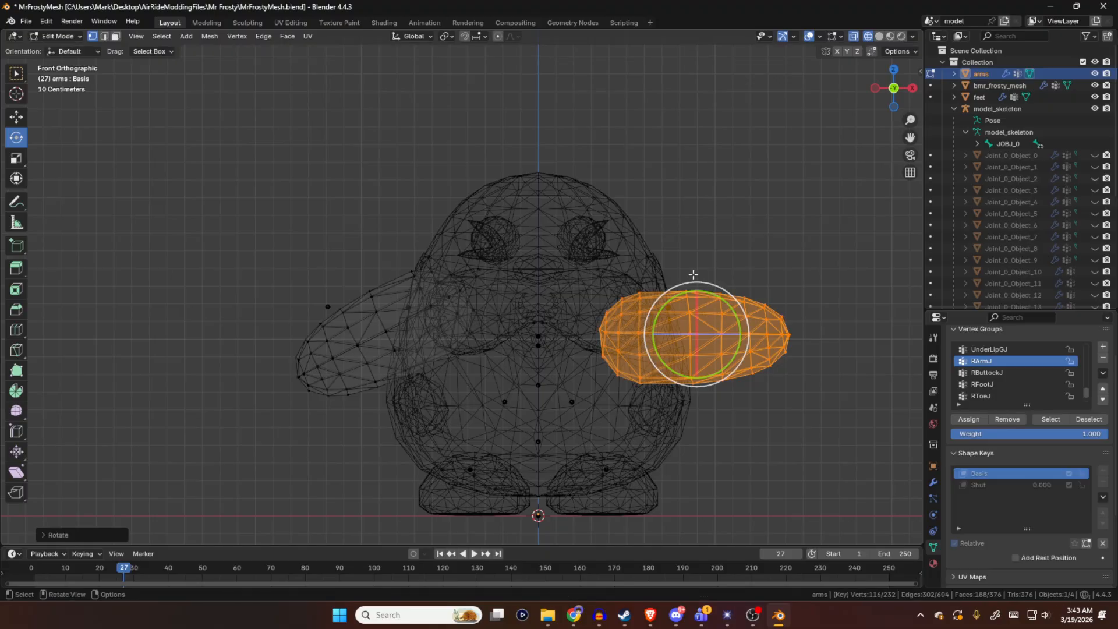
- Select all vertices of the -X arm and rotate them about 27.46° around the Y axis to lie horizontally
{"action": "left_click", "coordinate": [564, 267]}
{"action": "left_click_drag", "start_coordinate": [200, 218], "coordinate": [500, 455]}
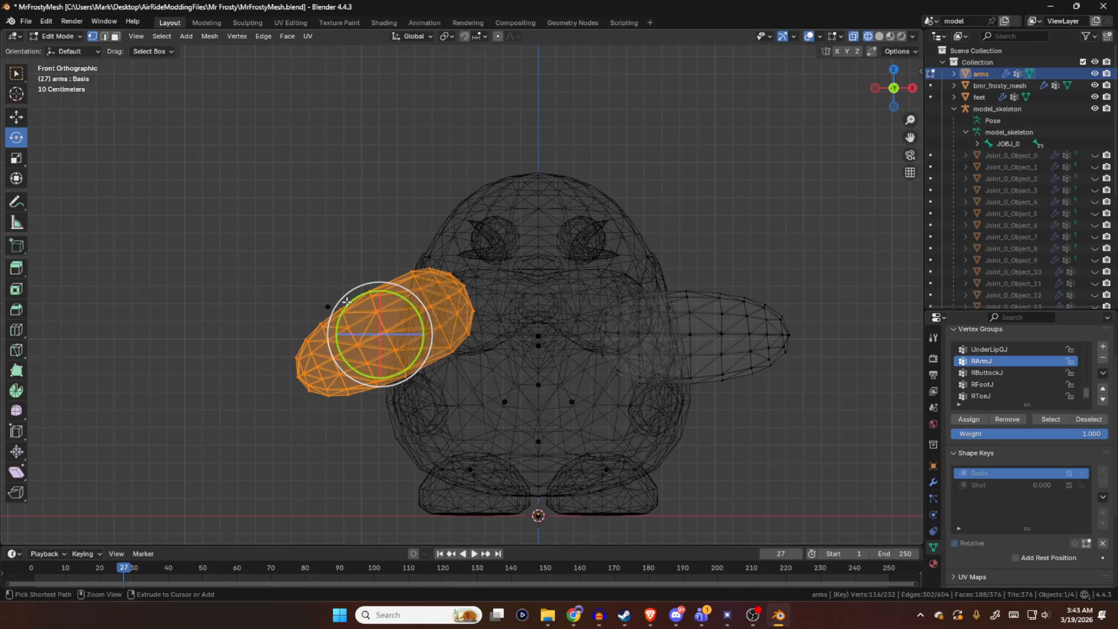
{"action": "left_click_drag", "start_coordinate": [348, 302], "coordinate": [371, 295], "text": "ctrl"}
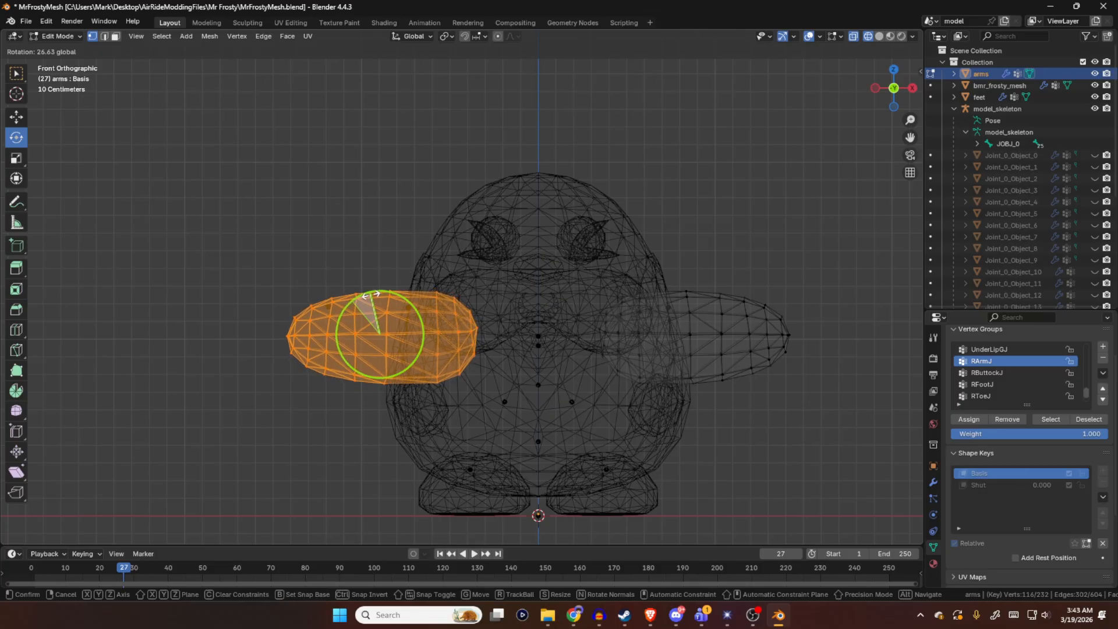
{"action": "left_click_drag", "start_coordinate": [371, 295], "coordinate": [372, 294]}
{"action": "left_click_drag", "start_coordinate": [371, 294], "coordinate": [372, 294]}
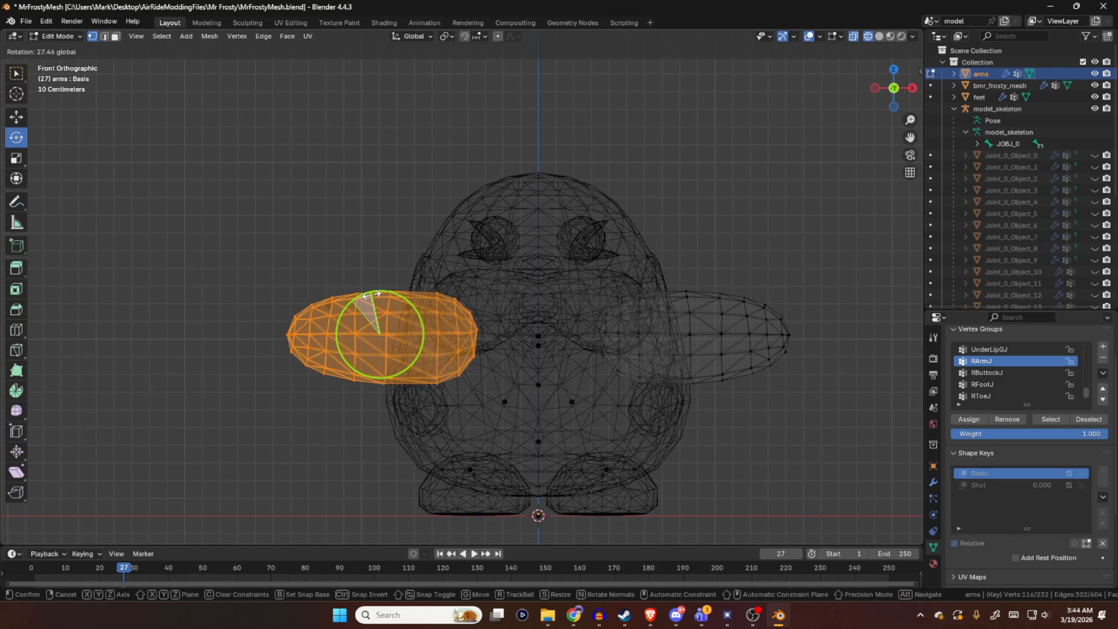
- Fine-tune the rotation of the character's right arm about the Y axis in front view and clear the selection
{"action": "left_click_drag", "start_coordinate": [372, 294], "coordinate": [371, 296]}
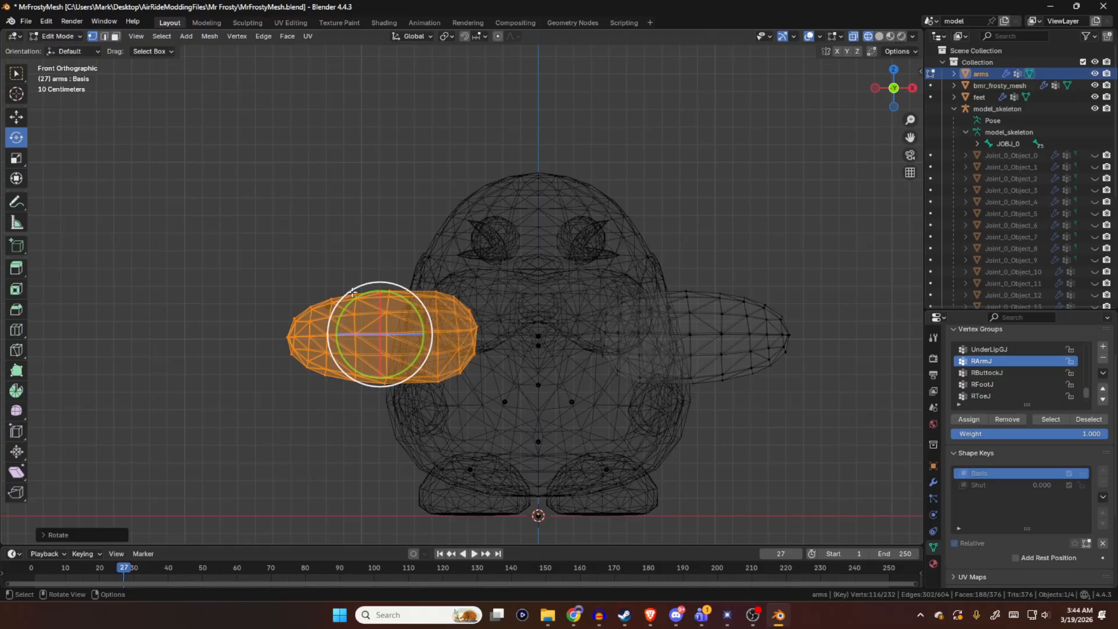
{"action": "left_click_drag", "start_coordinate": [370, 295], "coordinate": [360, 295]}
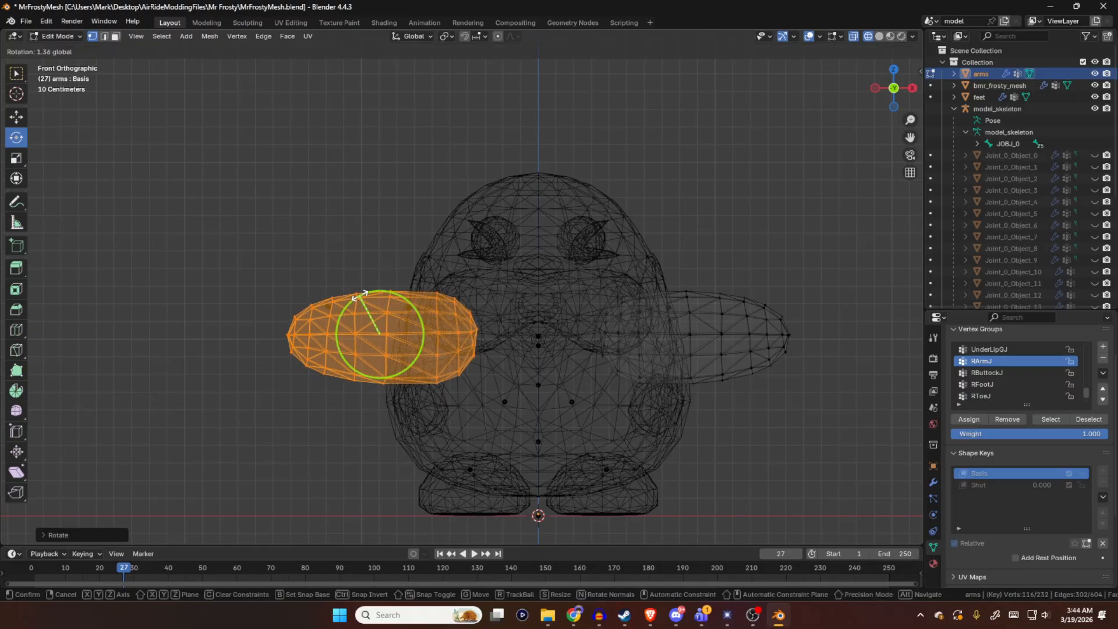
{"action": "left_click_drag", "start_coordinate": [360, 295], "coordinate": [359, 296]}
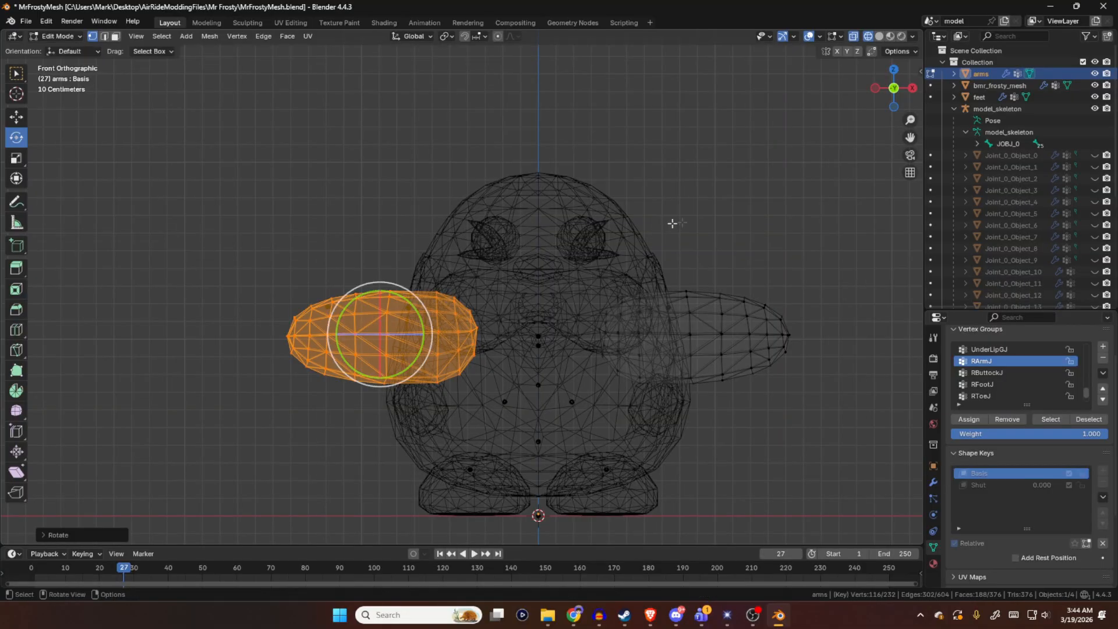
{"action": "left_click", "coordinate": [701, 222]}
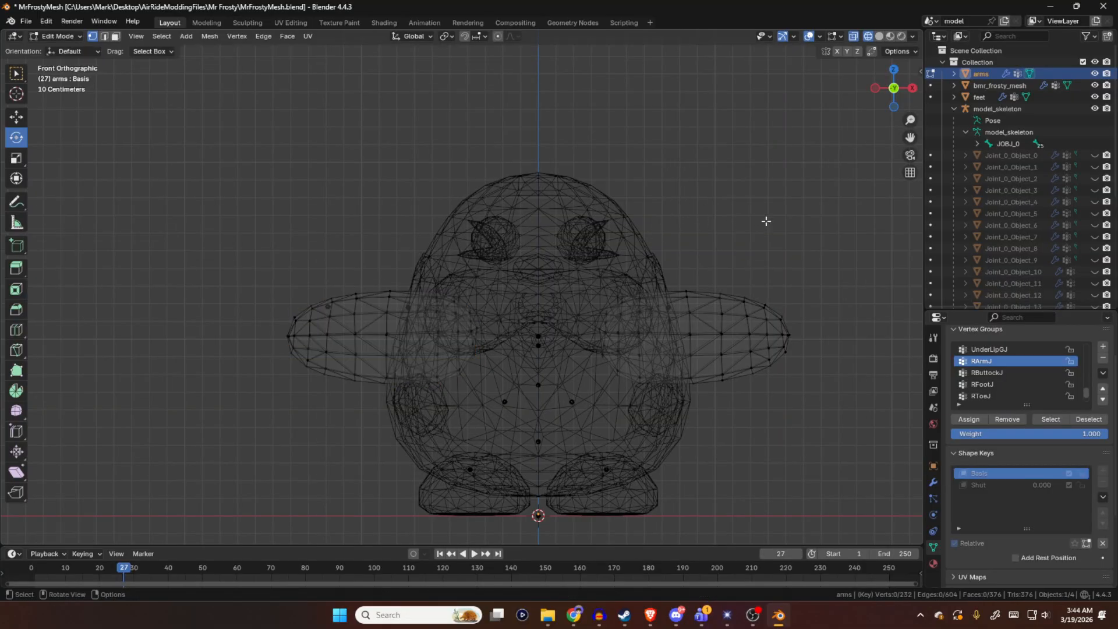
- Switch the viewport to Material Preview and unhide Joint_0_Object_15 as a reference for the new arms
{"action": "left_click", "coordinate": [890, 36]}
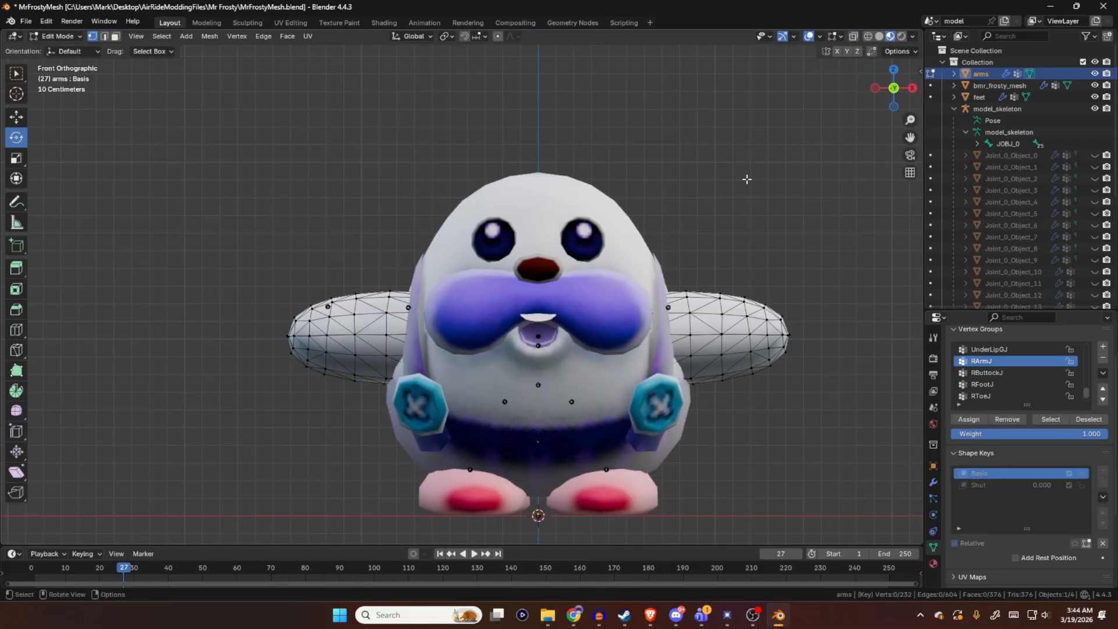
{"action": "scroll", "coordinate": [1057, 262], "scroll_direction": "down", "scroll_amount": 5}
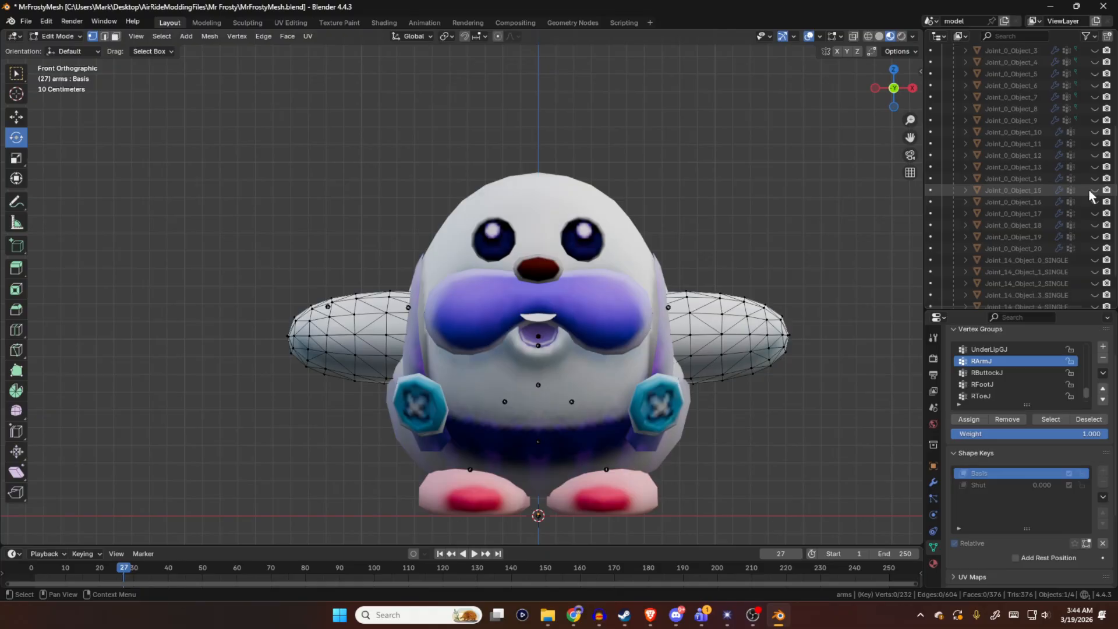
{"action": "left_click", "coordinate": [1091, 190]}
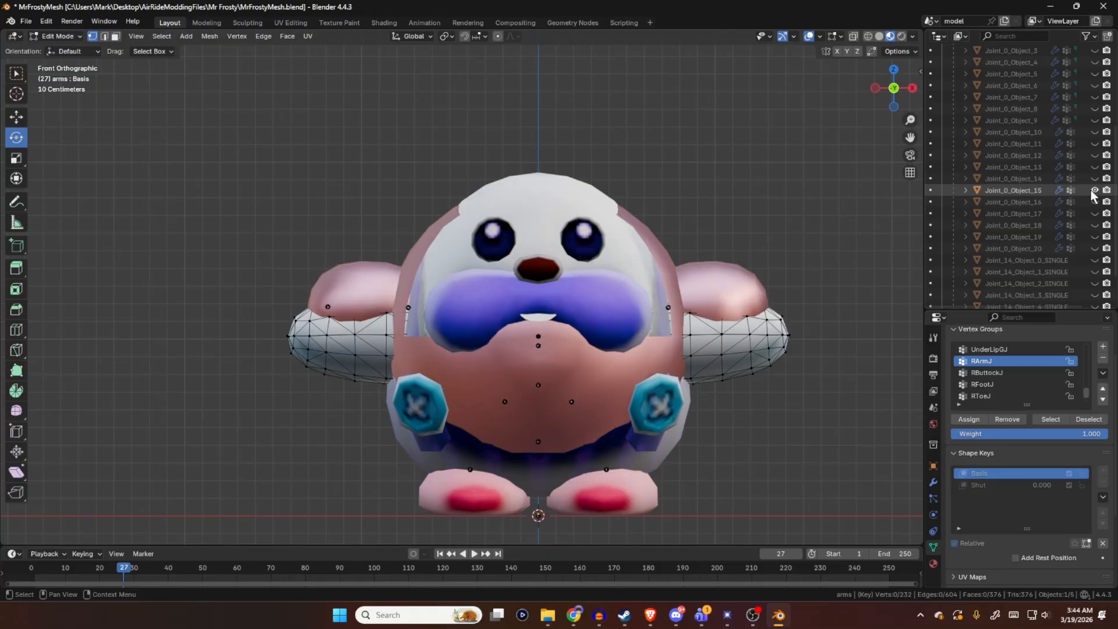
{"action": "mouse_move", "coordinate": [646, 263]}
{"action": "middle_mouse_down"}
{"action": "mouse_move", "coordinate": [751, 242]}
{"action": "mouse_move", "coordinate": [759, 257]}
{"action": "mouse_move", "coordinate": [740, 268]}
{"action": "mouse_move", "coordinate": [637, 265]}
{"action": "middle_mouse_up"}
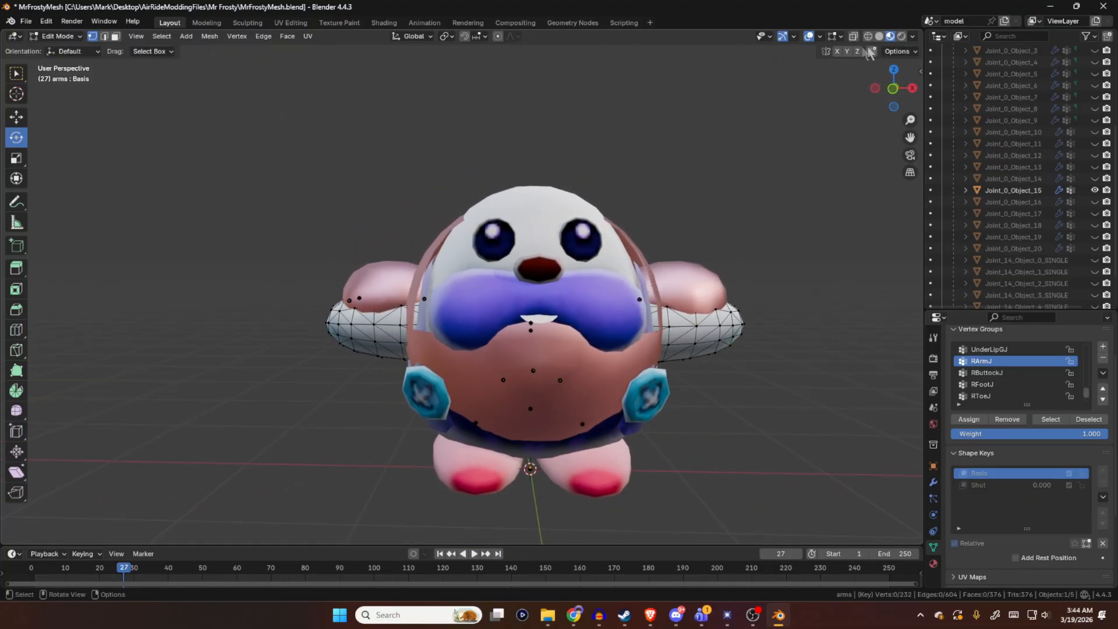
- In wireframe front view, move the whole arms mesh up along Z to the height of the reference arms, and leave Edit Mode
{"action": "left_click", "coordinate": [869, 36]}
{"action": "middle_click_drag", "start_coordinate": [758, 69], "coordinate": [883, 173]}
{"action": "scroll", "coordinate": [998, 212], "scroll_direction": "up", "scroll_amount": 6}
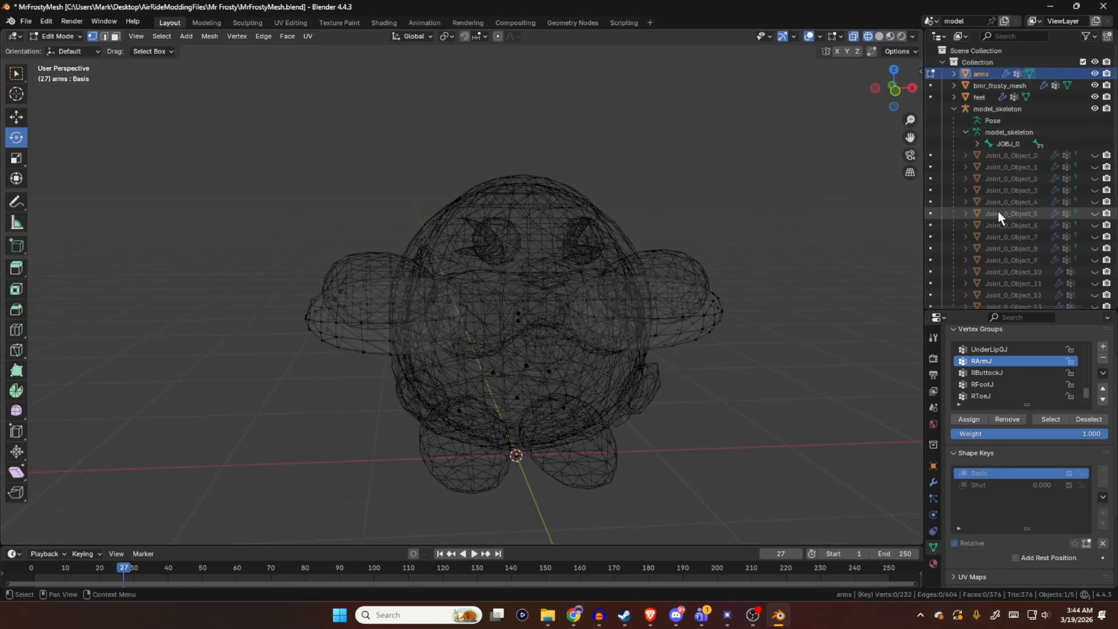
{"action": "middle_click_drag", "start_coordinate": [754, 224], "coordinate": [661, 218]}
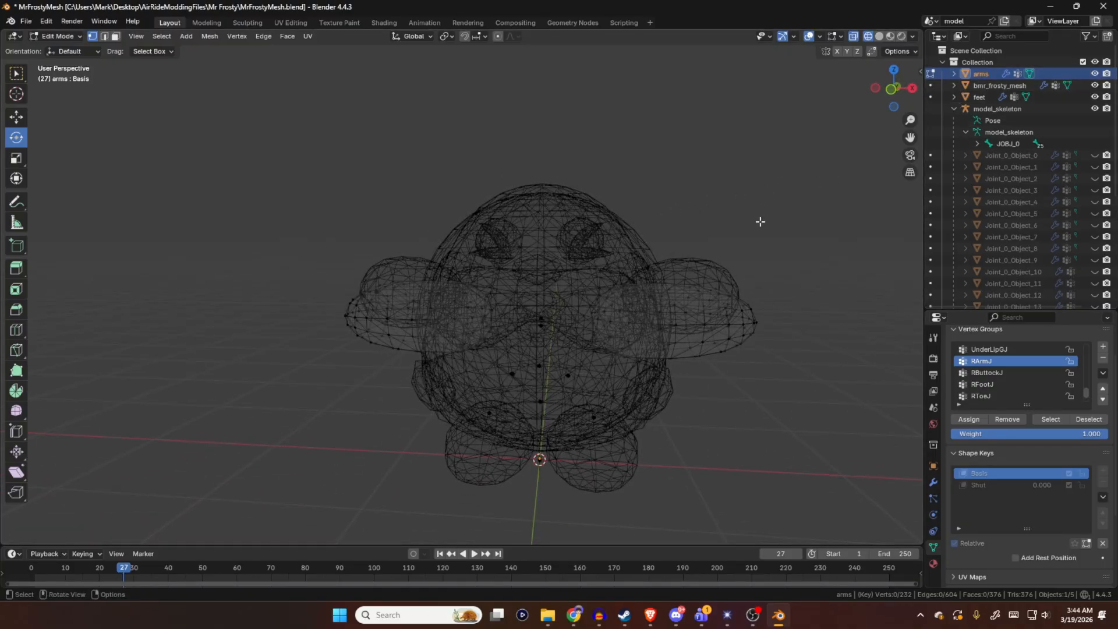
{"action": "key", "text": "a"}
{"action": "key", "text": "shift+space"}
{"action": "key", "text": "g"}
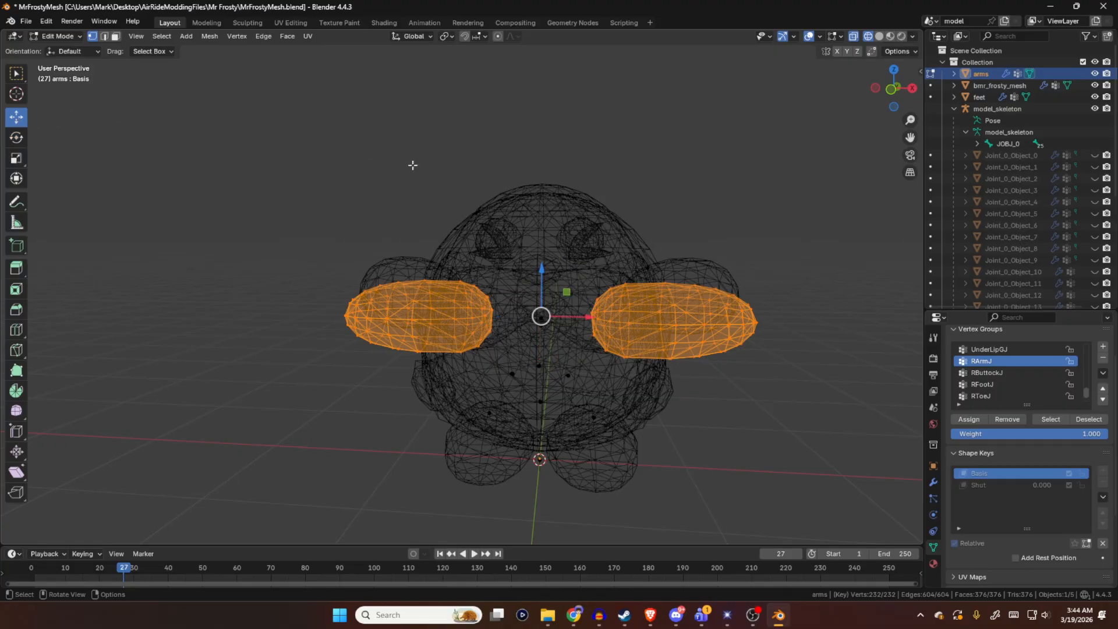
{"action": "key", "text": "KP_1"}
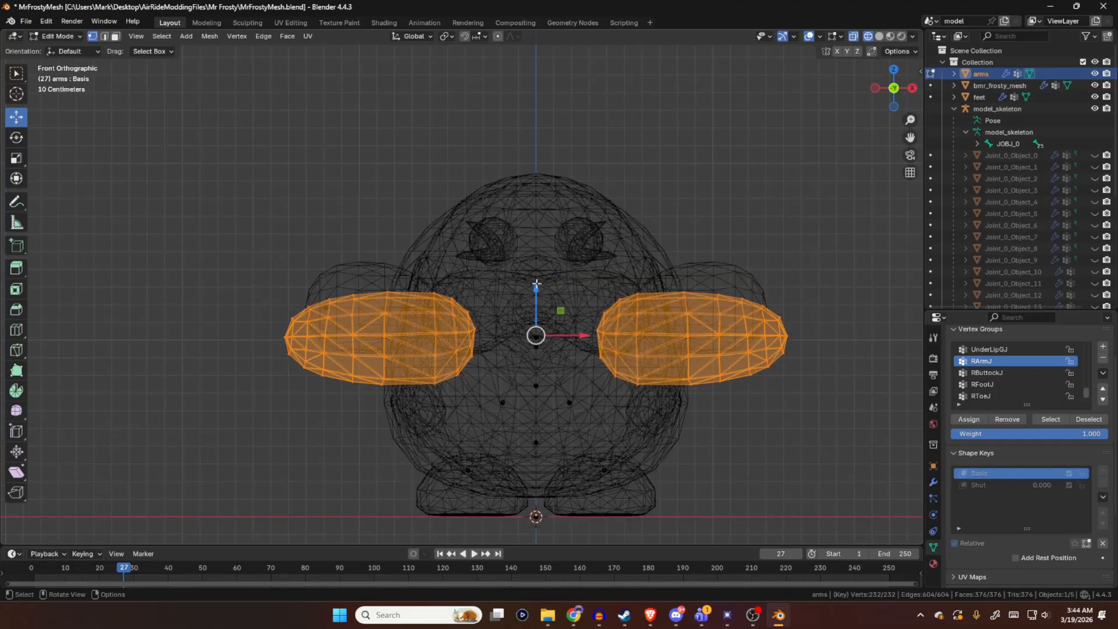
{"action": "left_click_drag", "start_coordinate": [537, 287], "coordinate": [541, 256]}
{"action": "left_click", "coordinate": [931, 73]}
- Hide Joint_0_Object_15, clear the selection and display the character in Material Preview
{"action": "mouse_move", "coordinate": [662, 149]}
{"action": "middle_mouse_down"}
{"action": "mouse_move", "coordinate": [766, 192]}
{"action": "mouse_move", "coordinate": [754, 200]}
{"action": "mouse_move", "coordinate": [663, 166]}
{"action": "middle_mouse_up"}
{"action": "scroll", "coordinate": [1084, 193], "scroll_direction": "down", "scroll_amount": 5}
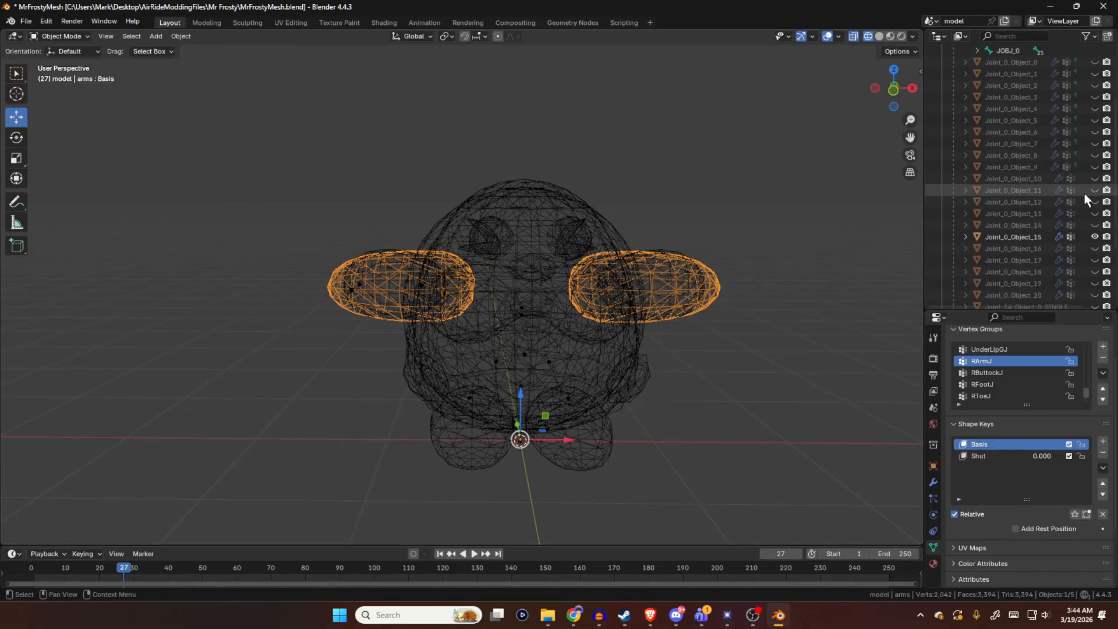
{"action": "left_click", "coordinate": [1094, 213]}
{"action": "left_click", "coordinate": [864, 114]}
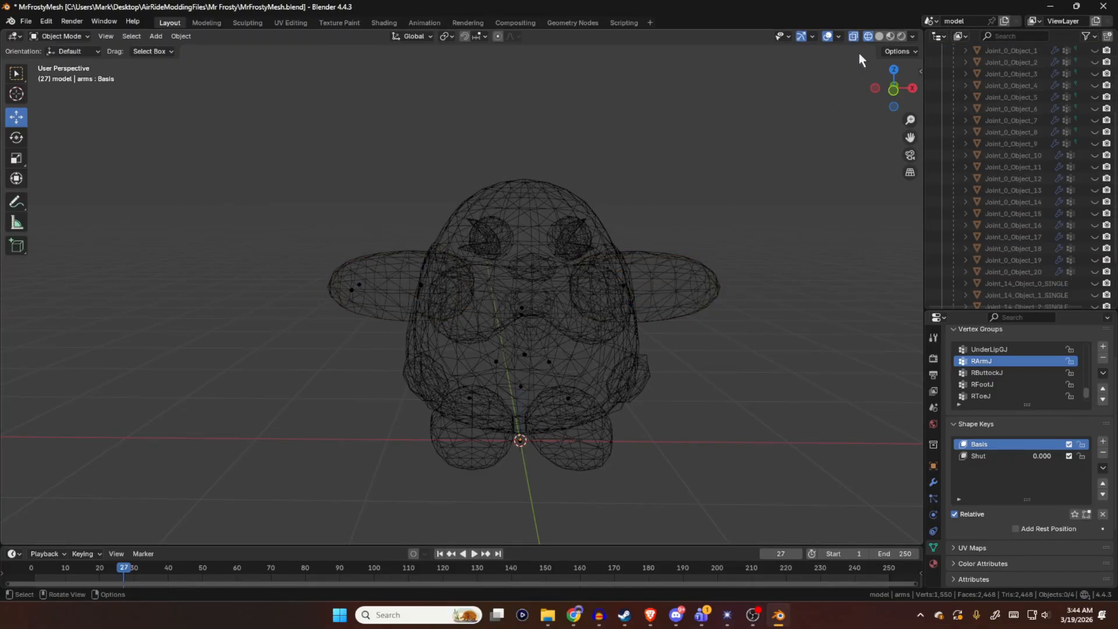
{"action": "left_click", "coordinate": [890, 36]}
{"action": "mouse_move", "coordinate": [697, 184]}
{"action": "middle_mouse_down"}
{"action": "mouse_move", "coordinate": [853, 185]}
{"action": "mouse_move", "coordinate": [601, 185]}
{"action": "mouse_move", "coordinate": [686, 162]}
{"action": "mouse_move", "coordinate": [689, 176]}
{"action": "mouse_move", "coordinate": [821, 197]}
{"action": "mouse_move", "coordinate": [721, 198]}
{"action": "mouse_move", "coordinate": [684, 185]}
{"action": "mouse_move", "coordinate": [743, 182]}
{"action": "mouse_move", "coordinate": [702, 182]}
{"action": "middle_mouse_up"}
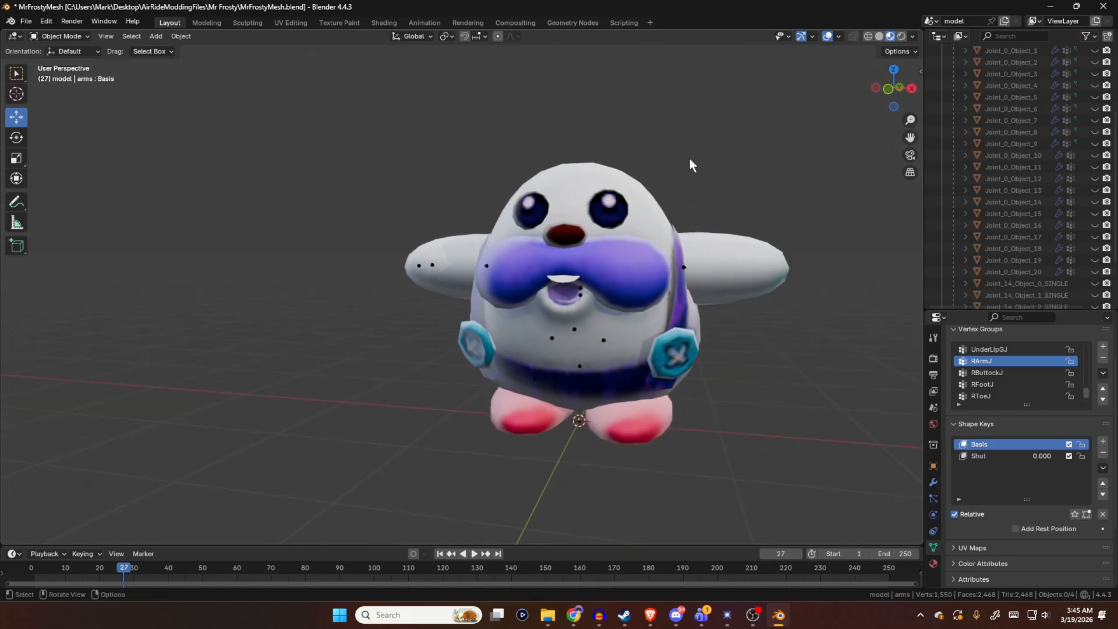
{"action": "middle_click_drag", "start_coordinate": [783, 173], "coordinate": [770, 200]}
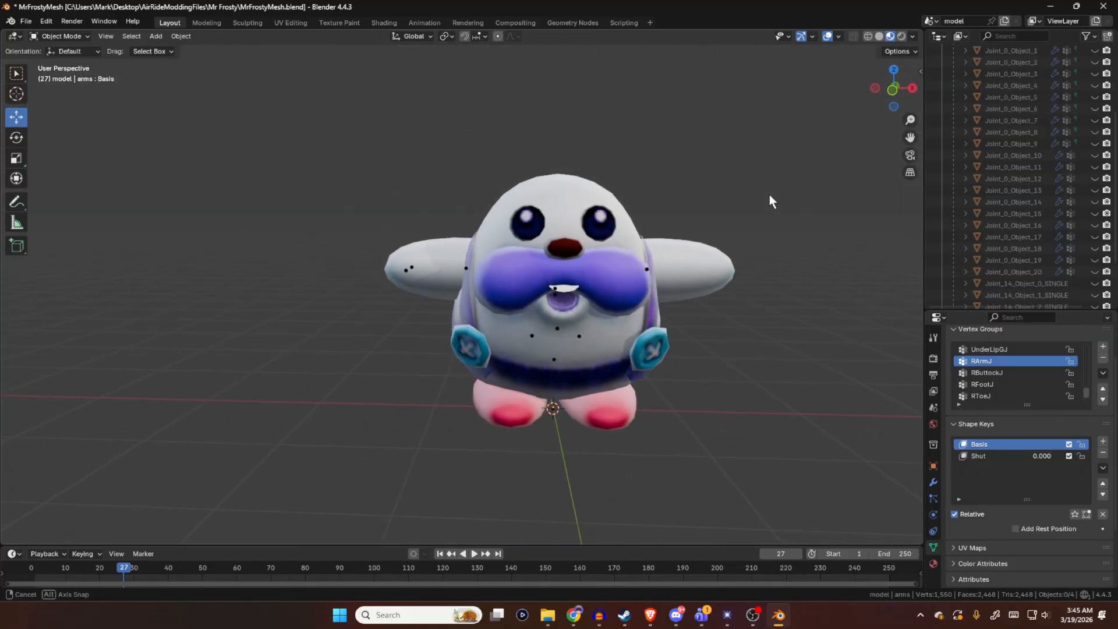
- Toggle Joint_0_Object_15 on and off to compare it with the new mesh, and examine the character from several sides
{"action": "left_click", "coordinate": [1094, 214]}
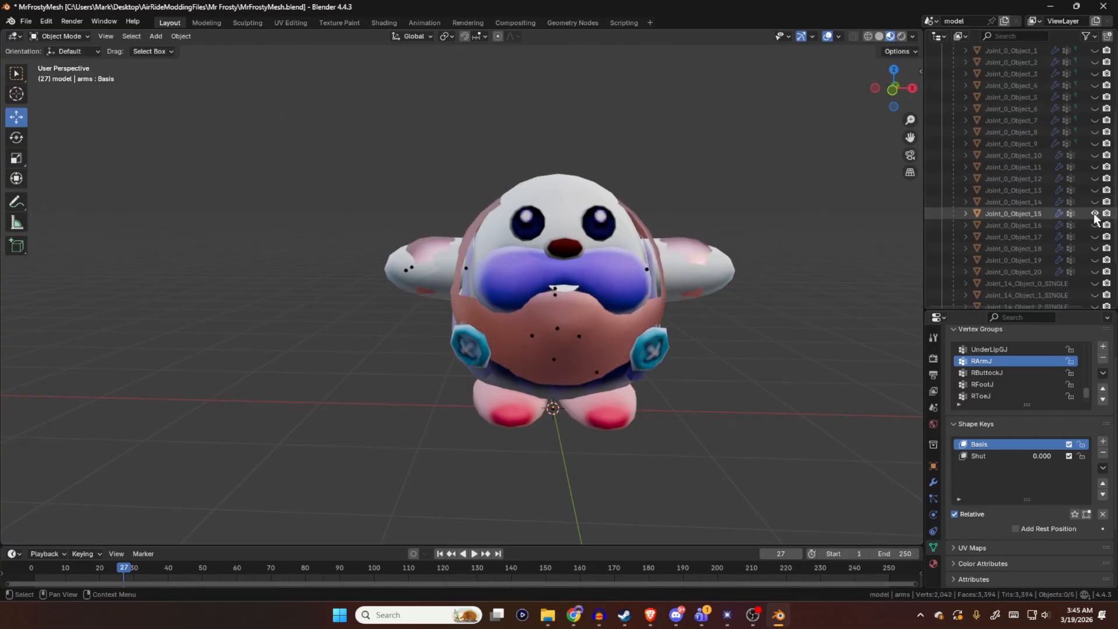
{"action": "left_click", "coordinate": [1095, 213]}
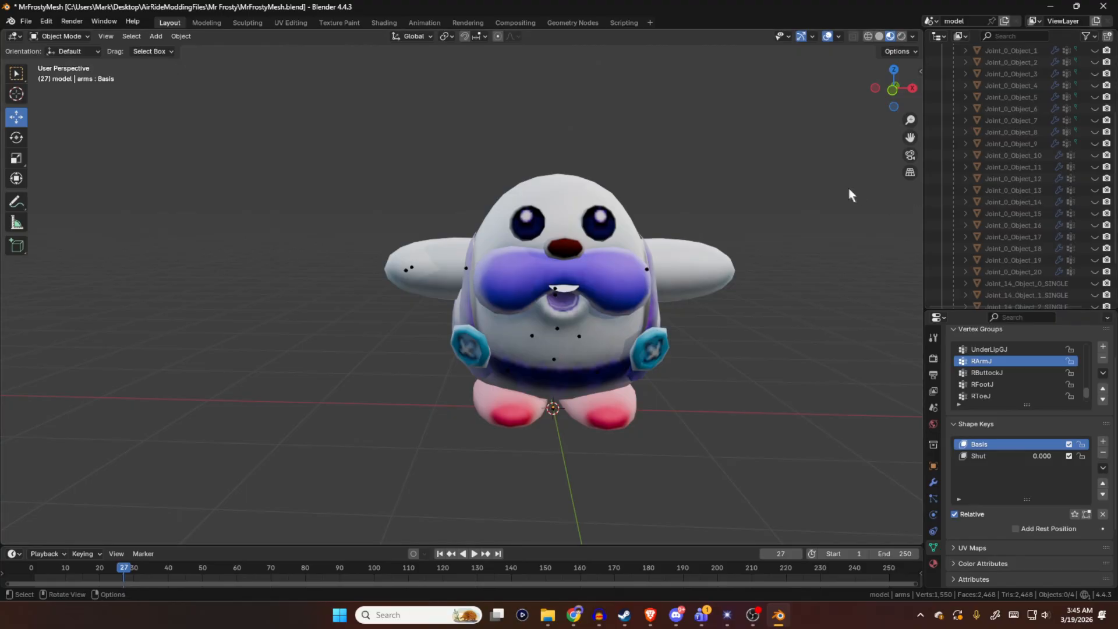
{"action": "middle_click_drag", "start_coordinate": [761, 175], "coordinate": [753, 166], "text": "shift"}
{"action": "key", "text": "KP_1"}
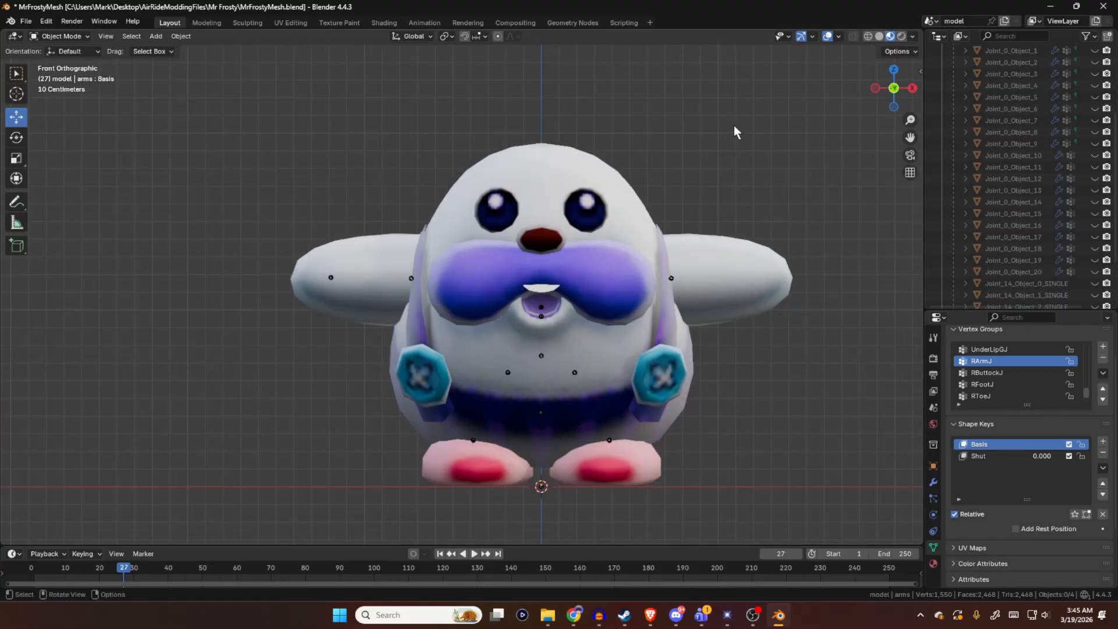
{"action": "scroll", "coordinate": [728, 147], "scroll_direction": "up", "scroll_amount": 2}
{"action": "middle_click_drag", "start_coordinate": [692, 170], "coordinate": [753, 200]}
{"action": "middle_click_drag", "start_coordinate": [669, 204], "coordinate": [613, 184]}
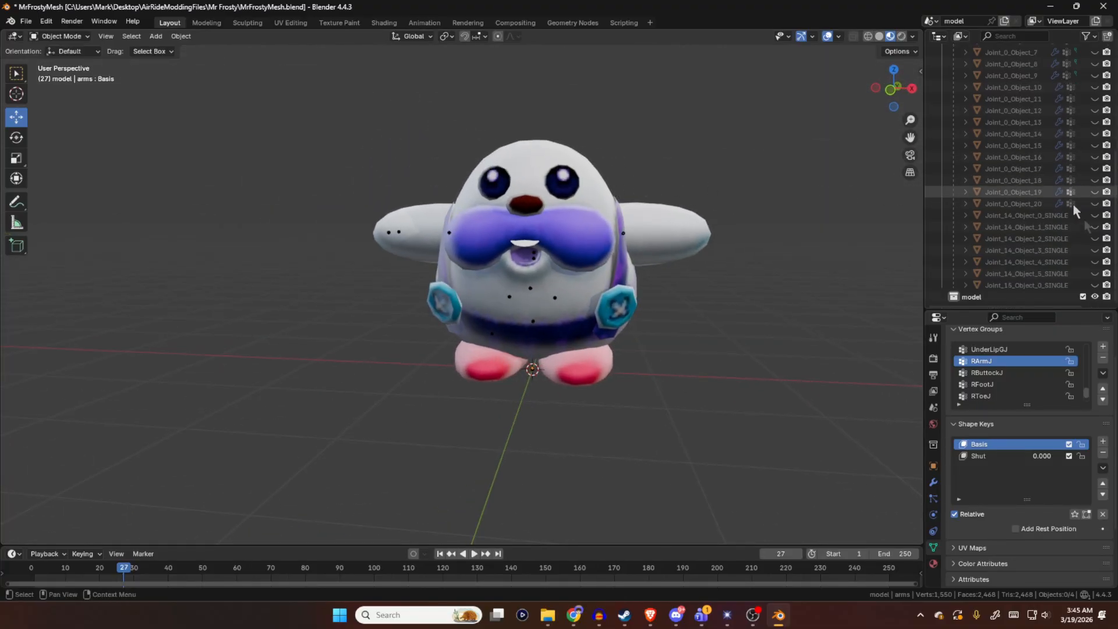
- Unhide Joint_0_Object_0 to Joint_0_Object_9 and everything from Joint_0_Object_11 to Joint_15_Object_0_SINGLE, enlarging the object list to reach them
{"action": "scroll", "coordinate": [1068, 187], "scroll_direction": "up", "scroll_amount": 5}
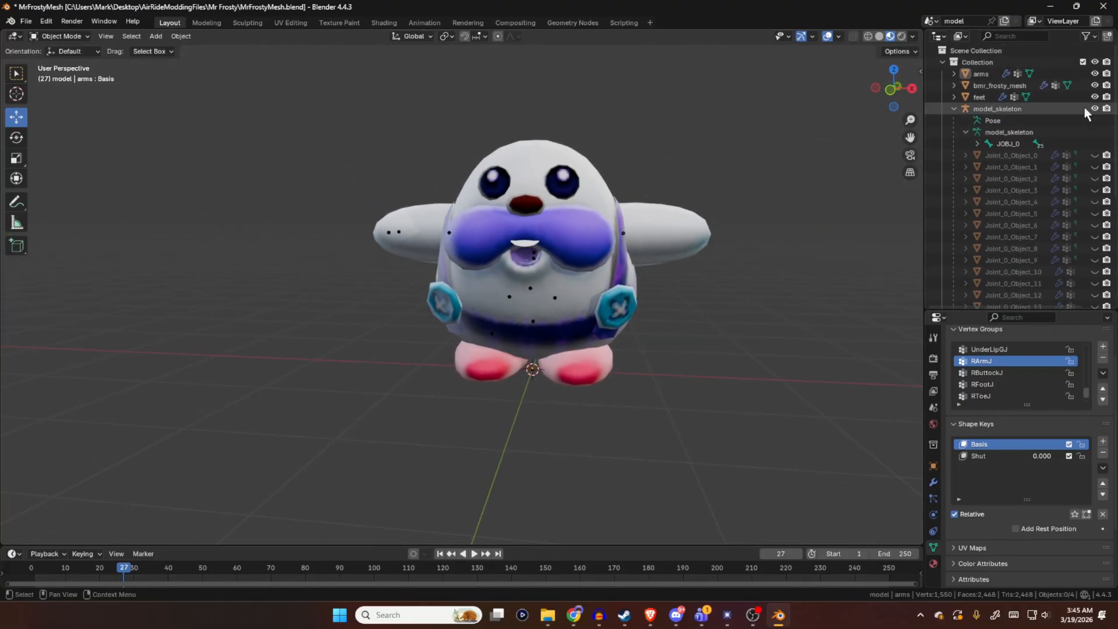
{"action": "left_click_drag", "start_coordinate": [1095, 156], "coordinate": [1097, 261]}
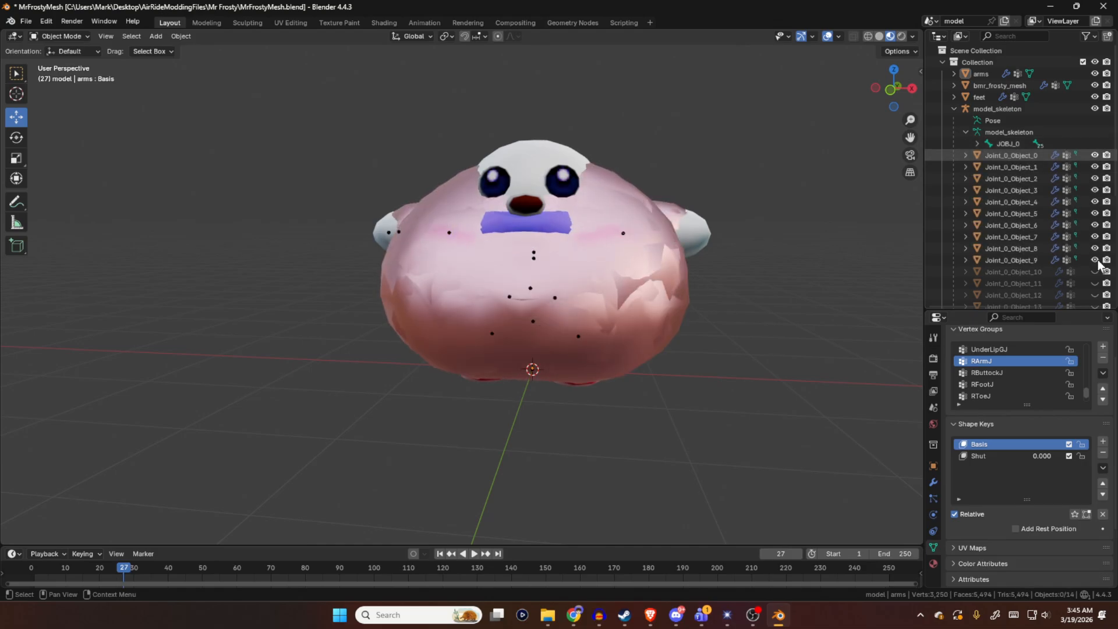
{"action": "left_click_drag", "start_coordinate": [1061, 309], "coordinate": [1065, 391]}
{"action": "scroll", "coordinate": [1084, 256], "scroll_direction": "down", "scroll_amount": 5}
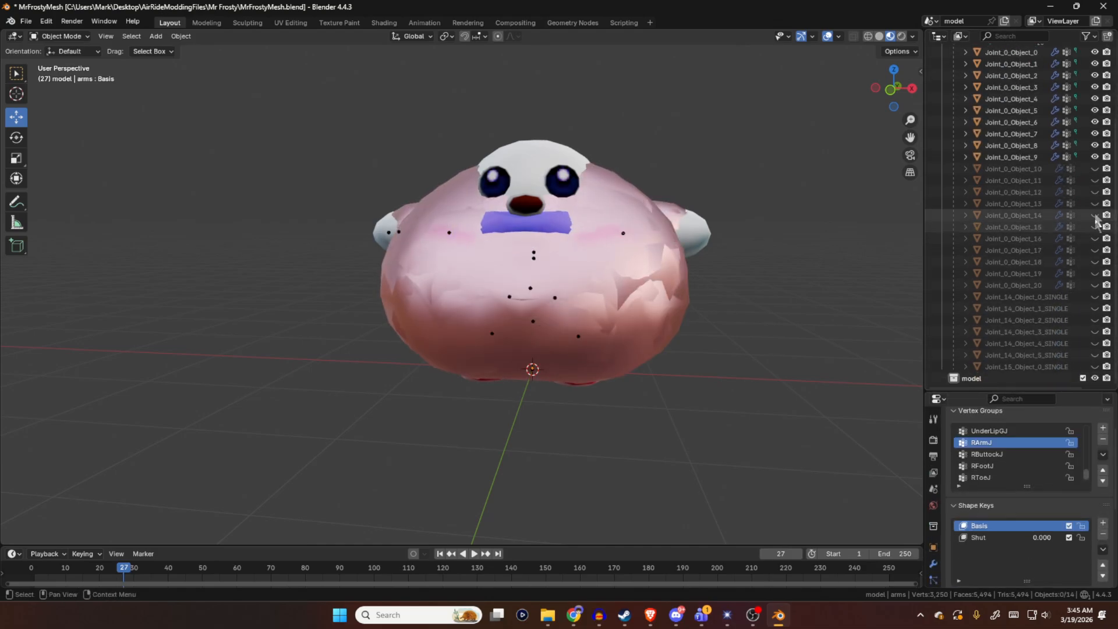
{"action": "left_click_drag", "start_coordinate": [1095, 180], "coordinate": [1102, 368]}
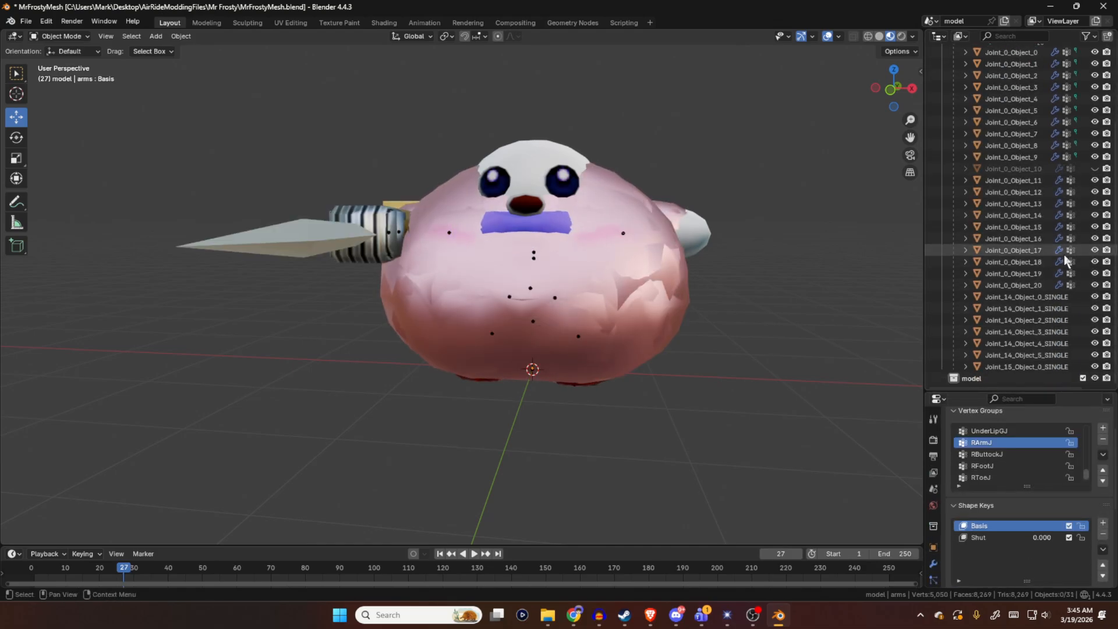
- Hide all Joint_14 and Joint_15 SINGLE objects and unhide only Joint_14_Object_0_SINGLE
{"action": "left_click_drag", "start_coordinate": [1094, 296], "coordinate": [1096, 361]}
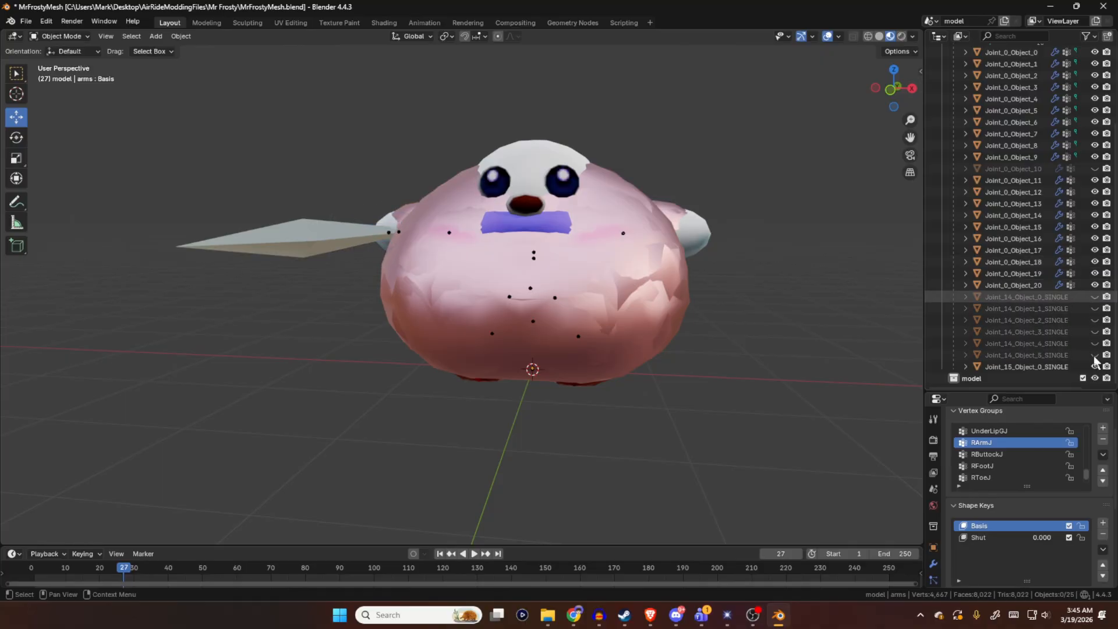
{"action": "left_click", "coordinate": [1094, 366]}
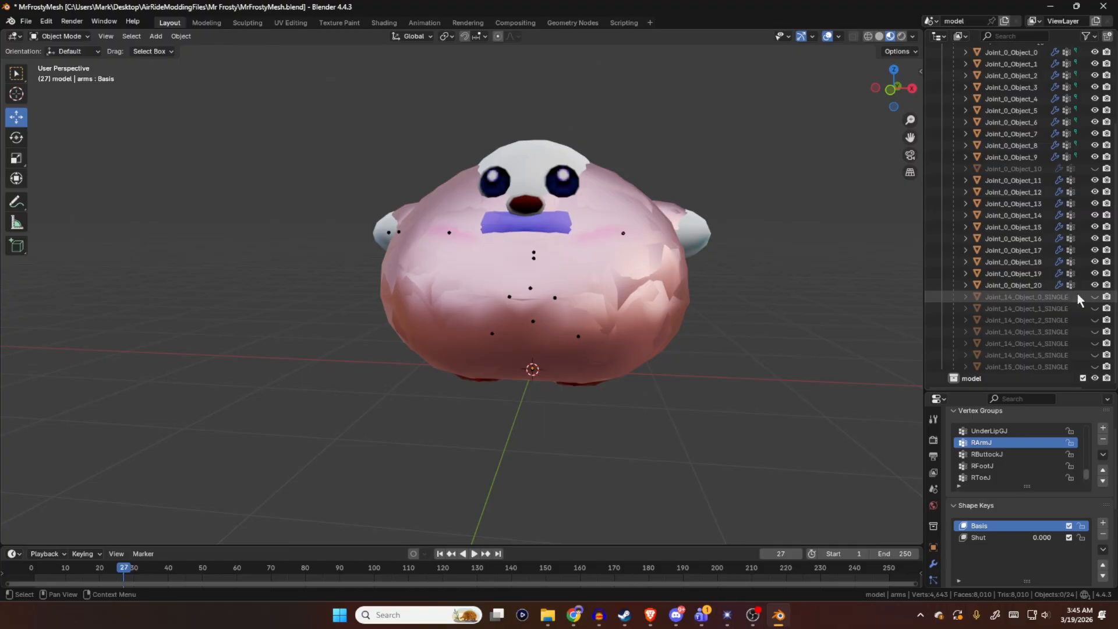
{"action": "left_click", "coordinate": [1044, 297]}
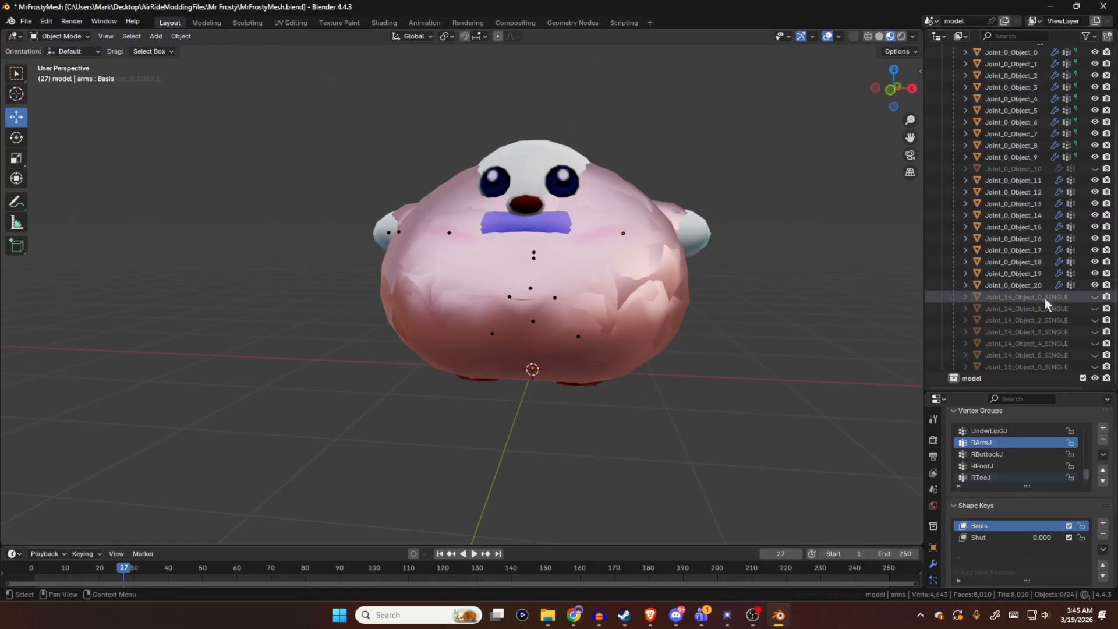
{"action": "left_click", "coordinate": [1094, 296]}
{"action": "middle_click_drag", "start_coordinate": [727, 180], "coordinate": [588, 201]}
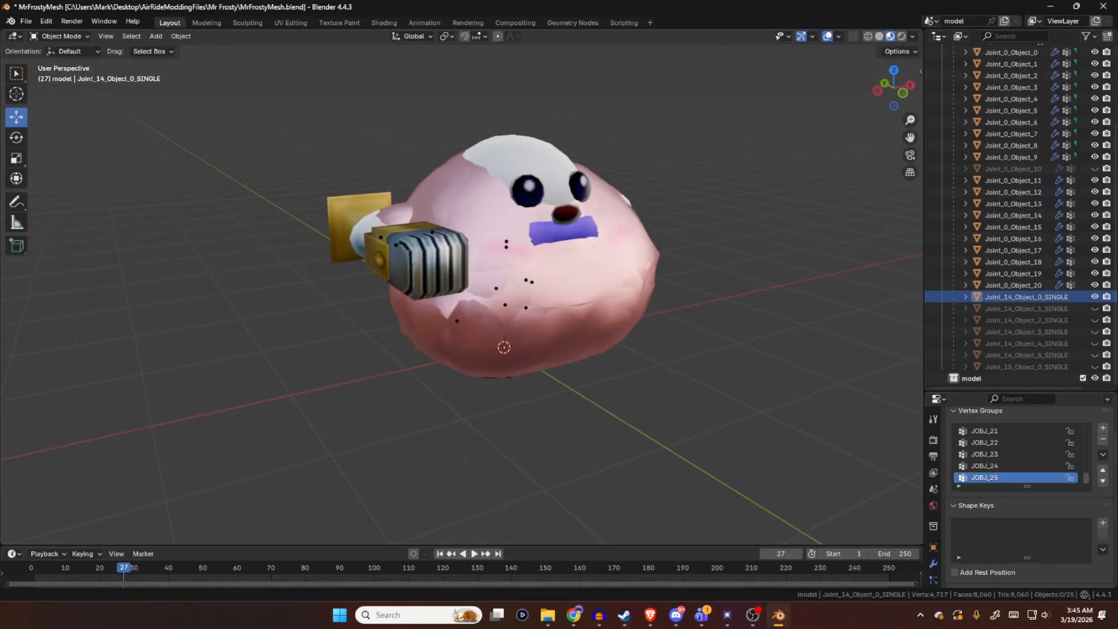
- Select Joint_14_Object_0_SINGLE and toggle its visibility off and on to identify the part
{"action": "left_click", "coordinate": [1031, 298]}
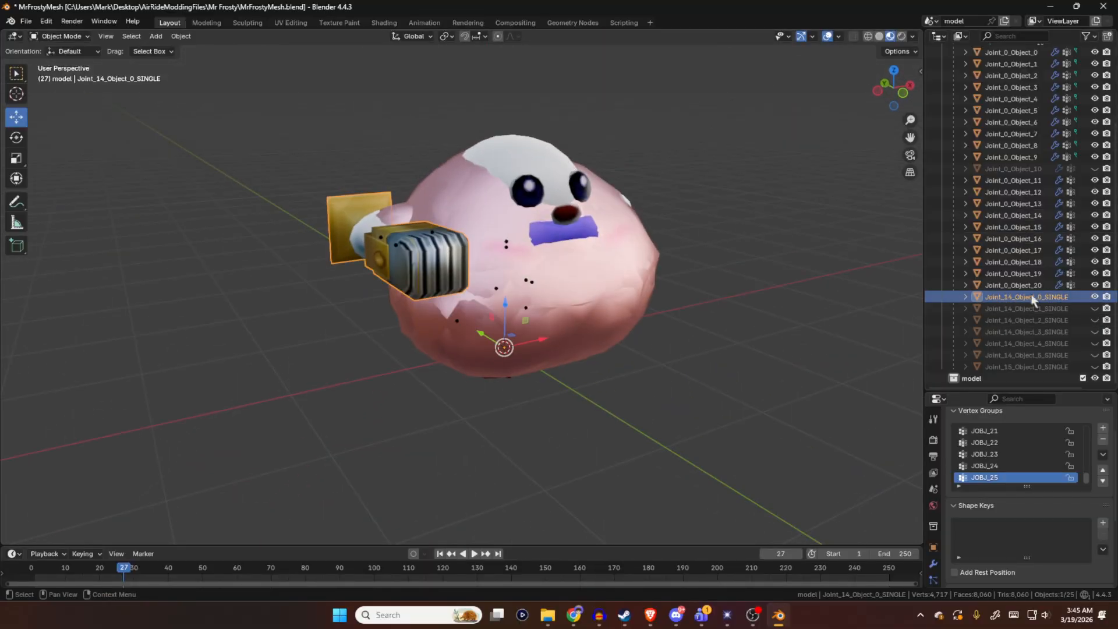
{"action": "left_click", "coordinate": [1095, 297]}
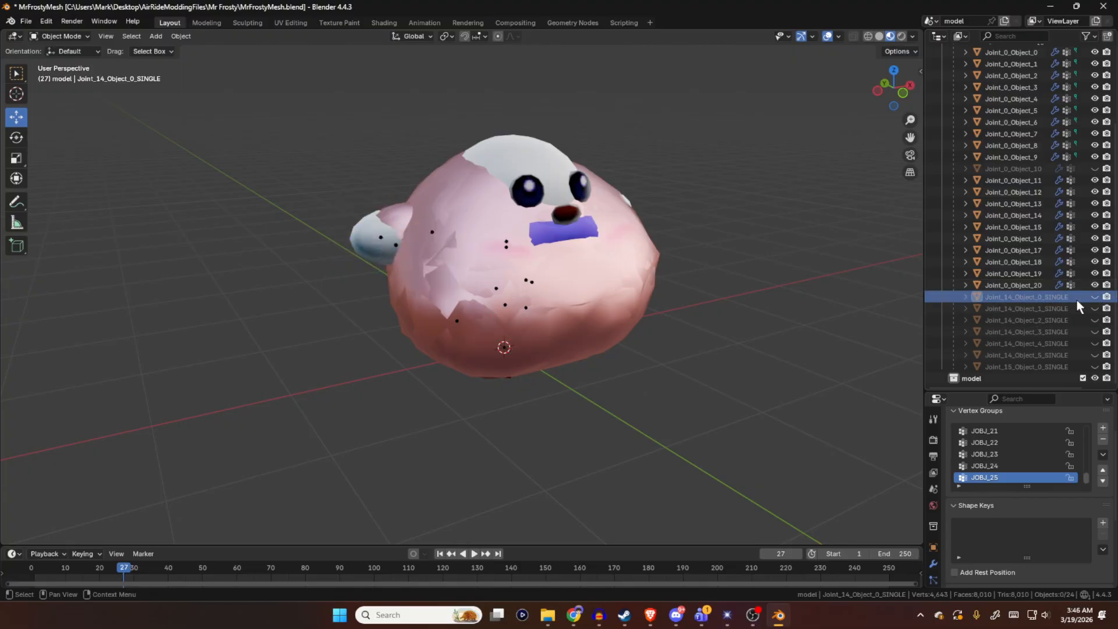
{"action": "left_click", "coordinate": [1096, 297]}
{"action": "left_click", "coordinate": [1015, 299]}
- Examine from several sides how Joint_14_Object_0_SINGLE sits on the character's right arm, and clear the selection
{"action": "middle_click_drag", "start_coordinate": [688, 268], "coordinate": [732, 319]}
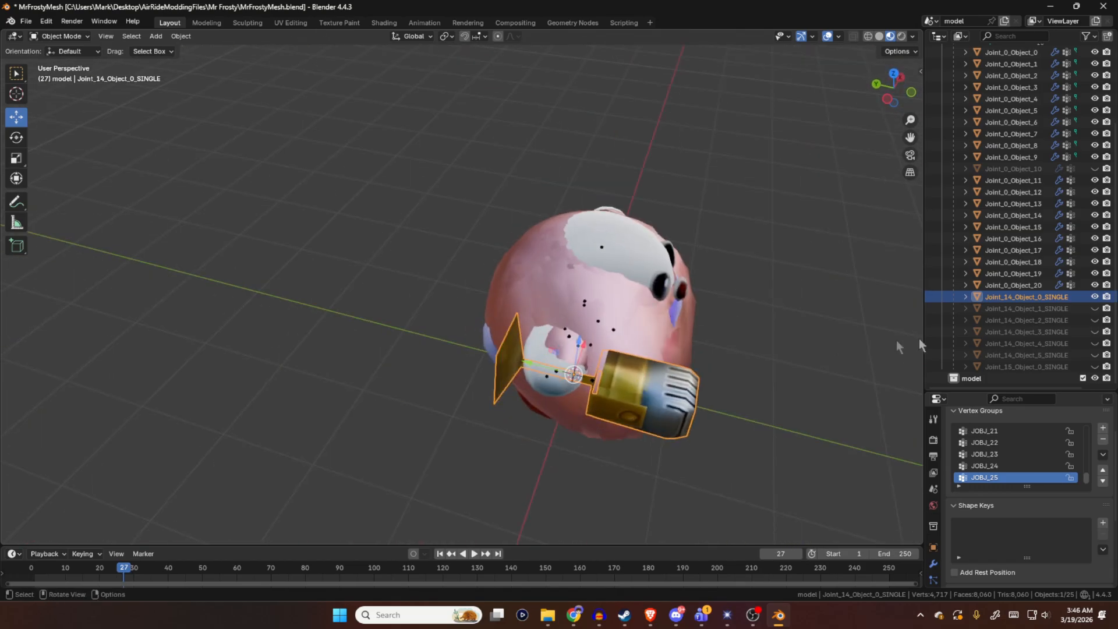
{"action": "middle_click_drag", "start_coordinate": [817, 304], "coordinate": [687, 392]}
{"action": "middle_click_drag", "start_coordinate": [788, 338], "coordinate": [676, 326]}
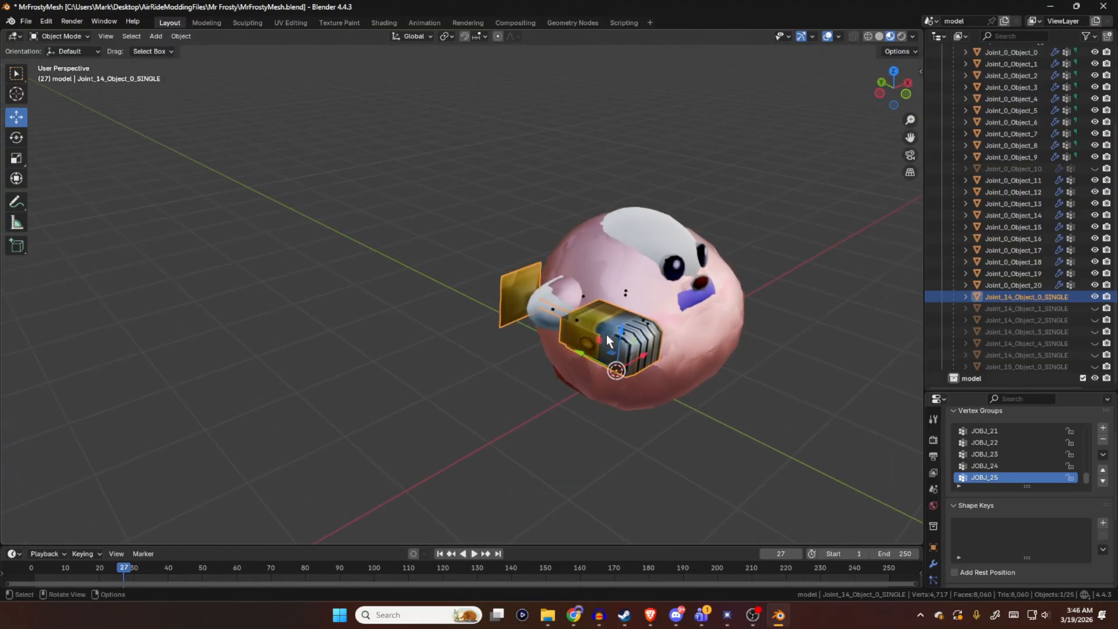
{"action": "left_click", "coordinate": [623, 331]}
{"action": "middle_click_drag", "start_coordinate": [715, 324], "coordinate": [554, 330]}
{"action": "left_click", "coordinate": [554, 330]}
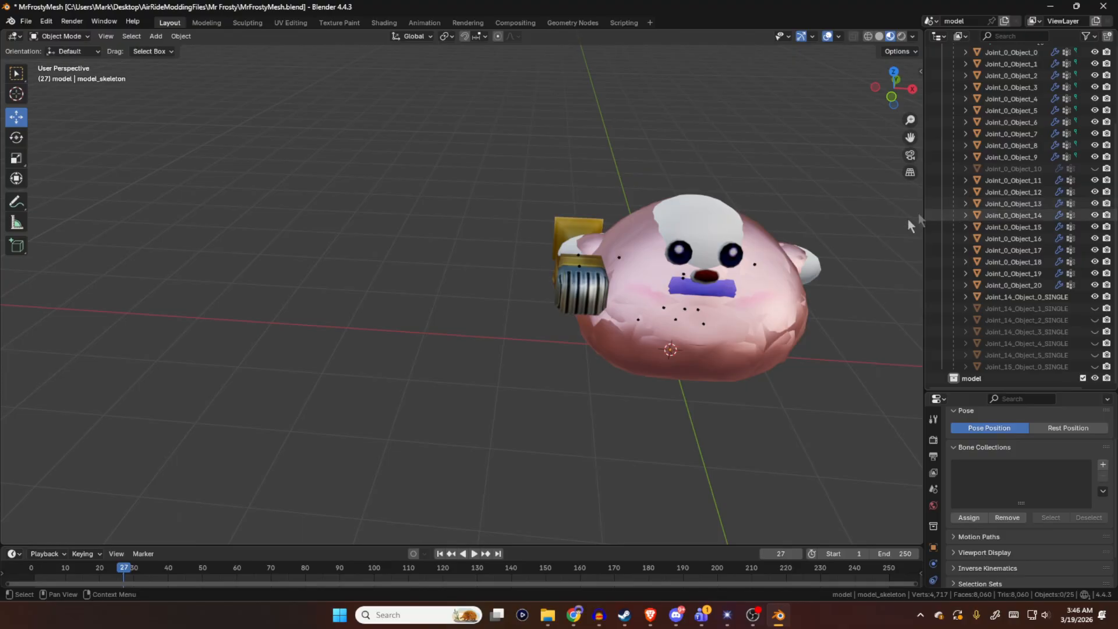
{"action": "middle_click_drag", "start_coordinate": [853, 263], "coordinate": [943, 314], "text": "shift"}
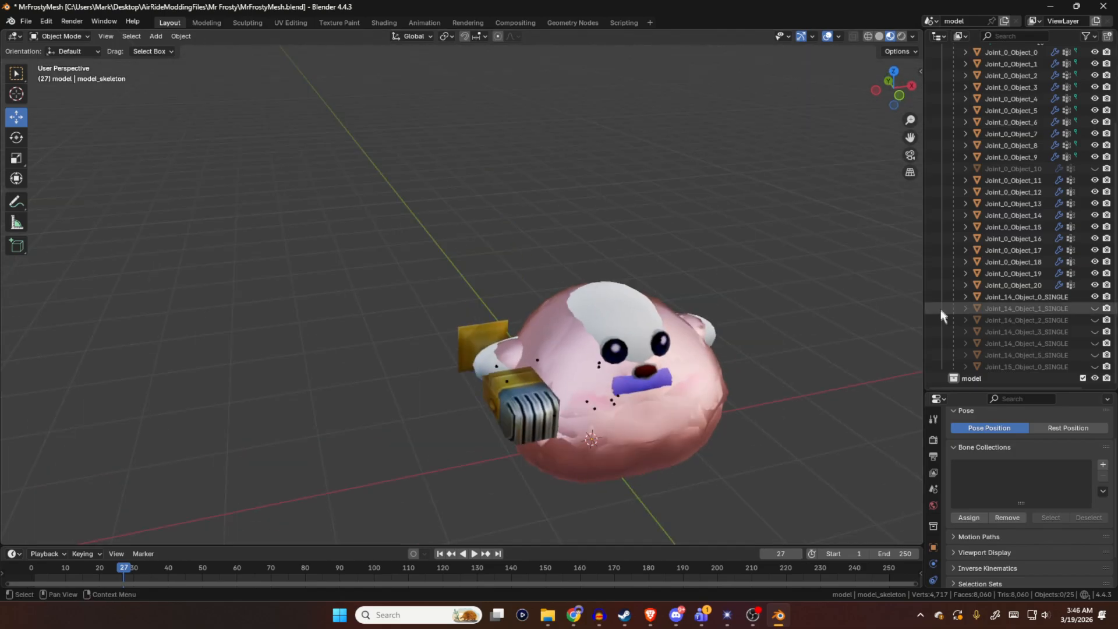
{"action": "middle_click_drag", "start_coordinate": [745, 250], "coordinate": [932, 229]}
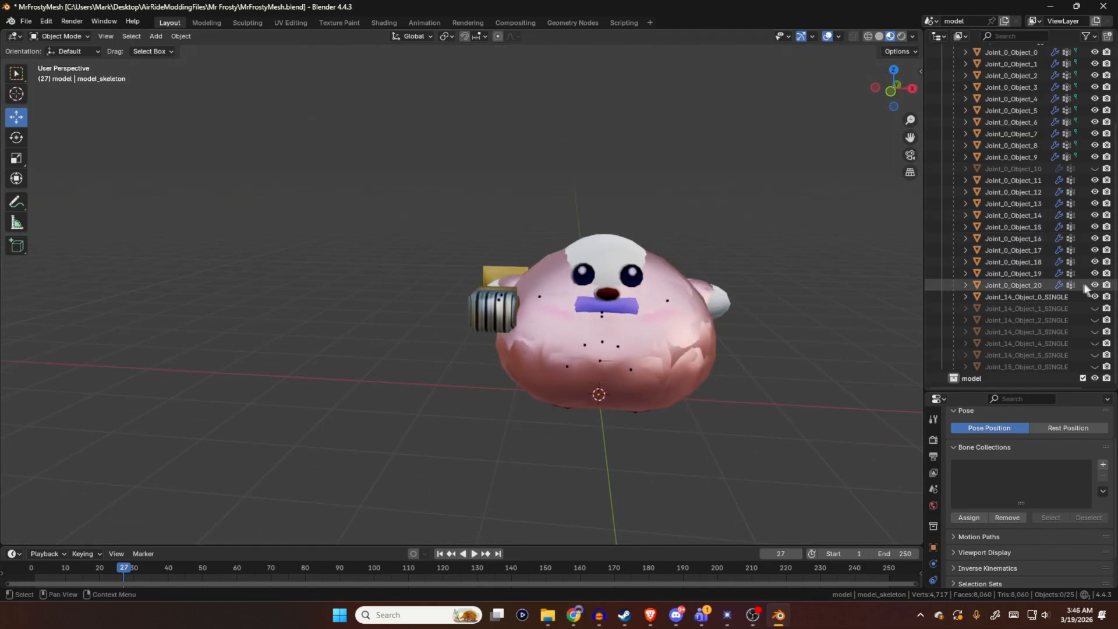
- Hide Joint_14_Object_0_SINGLE, show Joint_14_Object_3_SINGLE to examine it on the arm from several sides, and hide it again
{"action": "left_click", "coordinate": [1094, 296]}
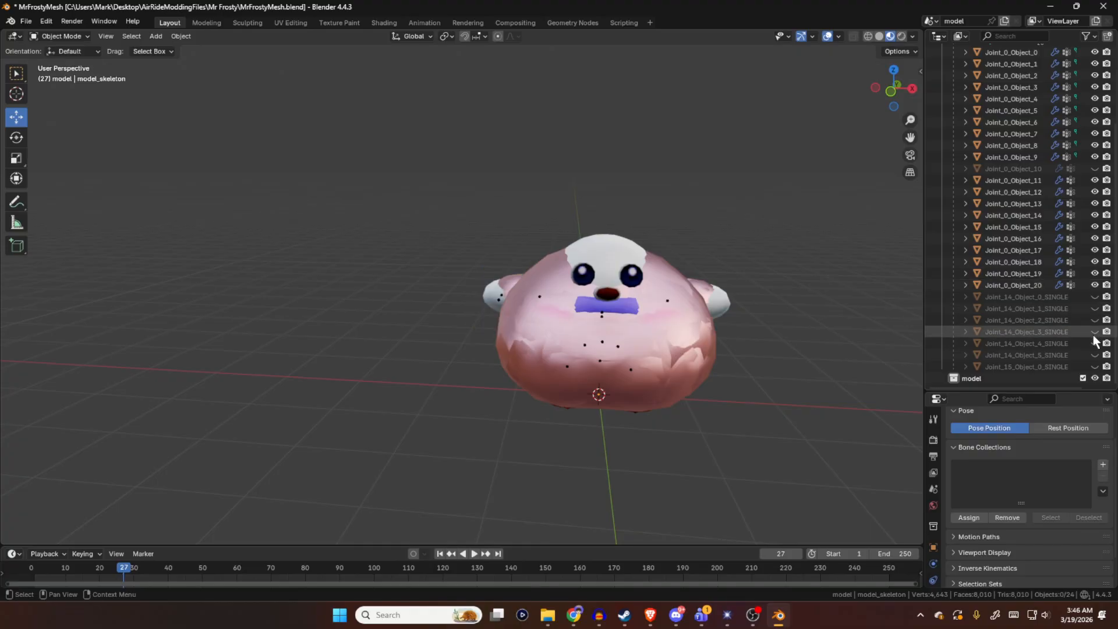
{"action": "left_click", "coordinate": [1094, 334]}
{"action": "left_click", "coordinate": [1093, 334]}
{"action": "left_click", "coordinate": [1093, 332]}
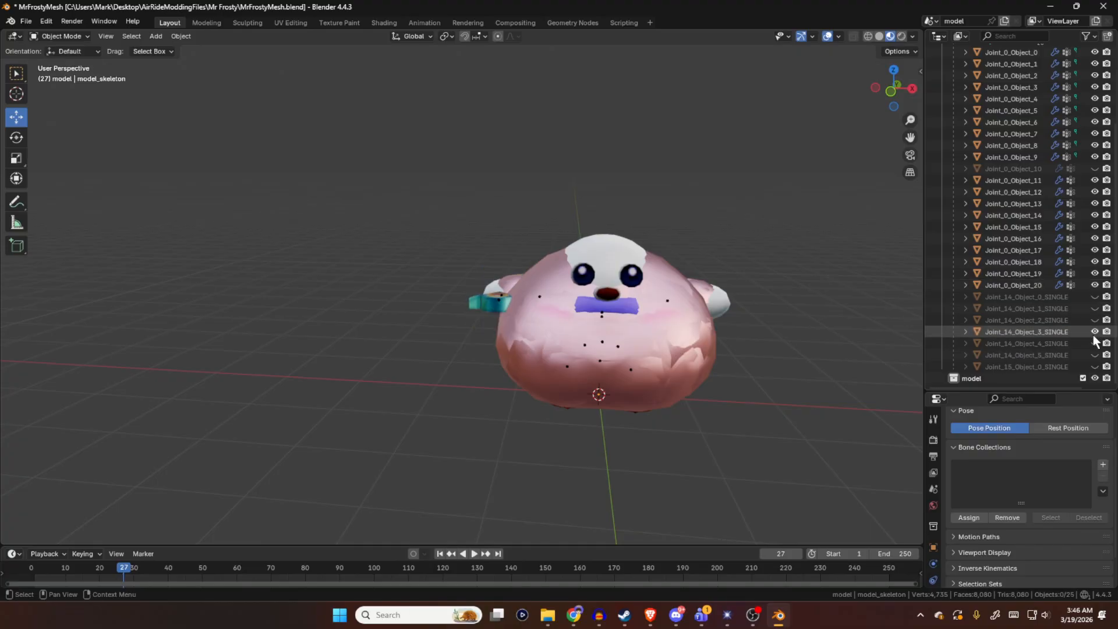
{"action": "middle_click_drag", "start_coordinate": [827, 326], "coordinate": [769, 337]}
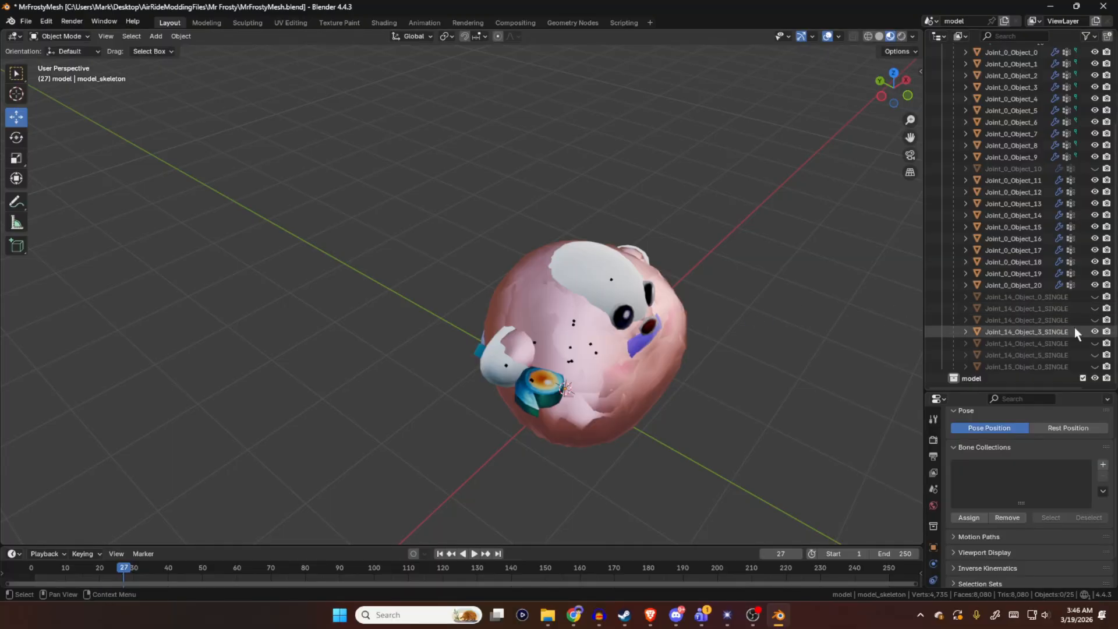
{"action": "middle_click_drag", "start_coordinate": [631, 344], "coordinate": [533, 336]}
{"action": "left_click", "coordinate": [1094, 331]}
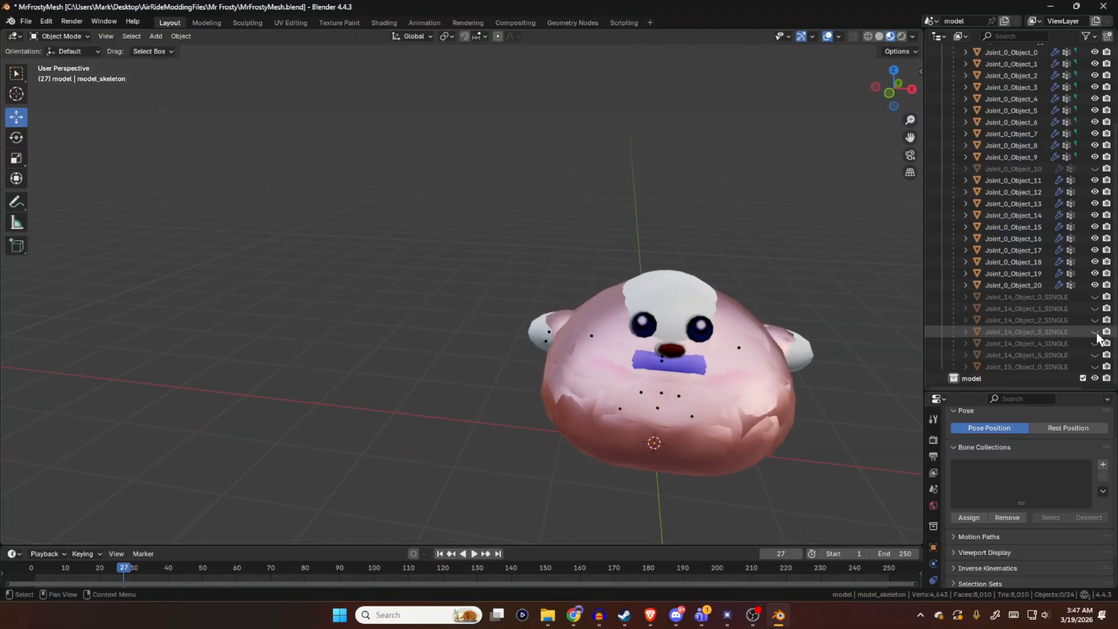
- Unhide Joint_15_Object_0_SINGLE and examine from several angles how it attaches to the character's arm
{"action": "left_click", "coordinate": [1095, 366]}
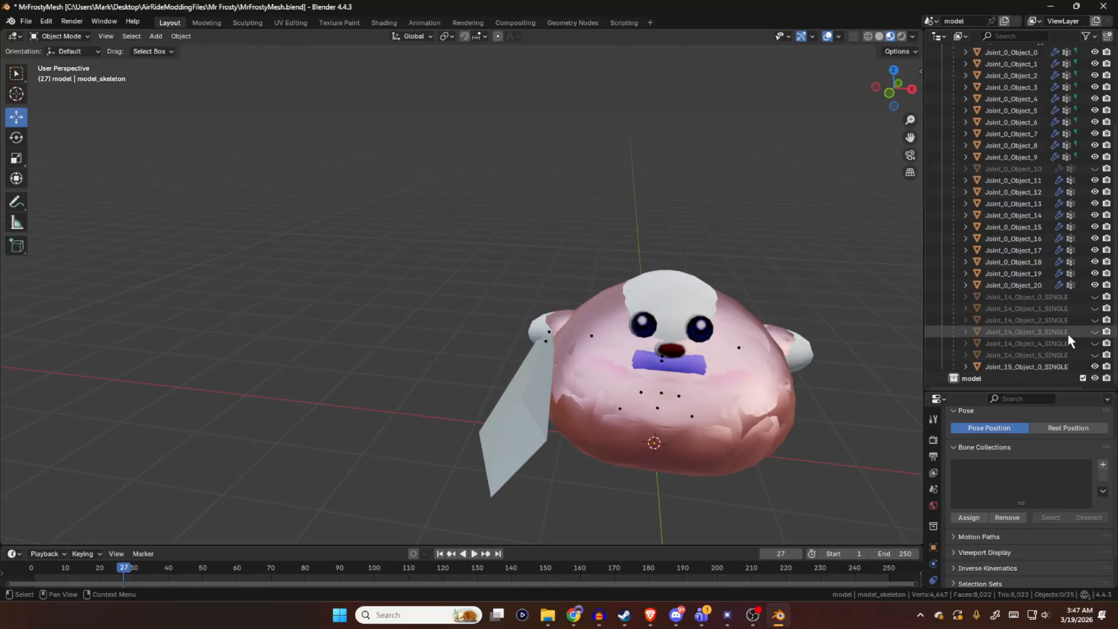
{"action": "middle_click_drag", "start_coordinate": [748, 313], "coordinate": [952, 319]}
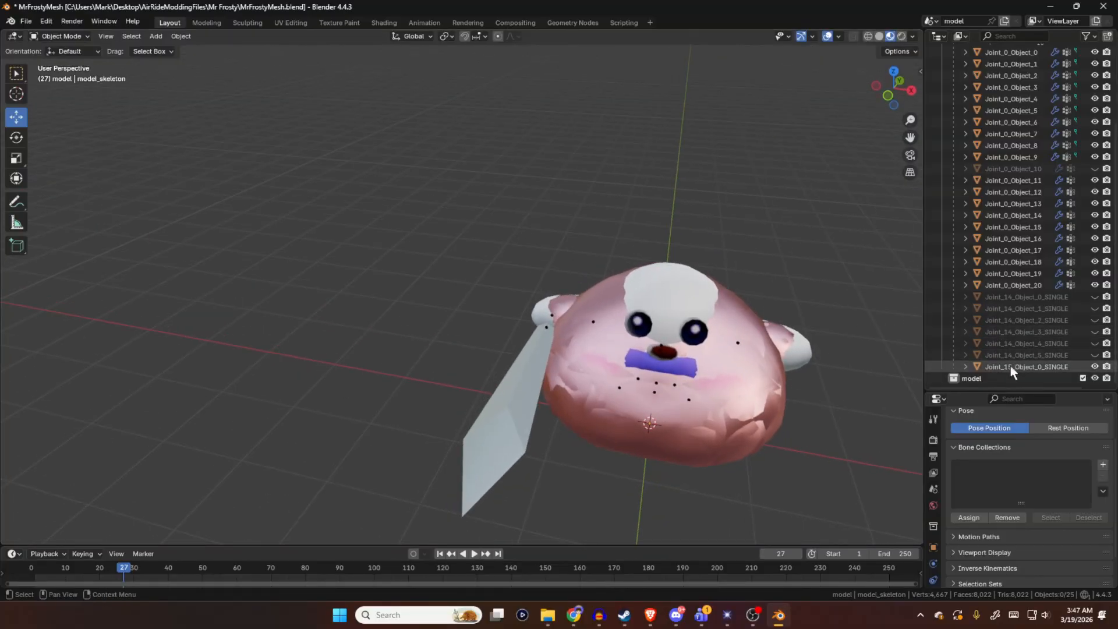
{"action": "scroll", "coordinate": [1032, 320], "scroll_direction": "up", "scroll_amount": 5}
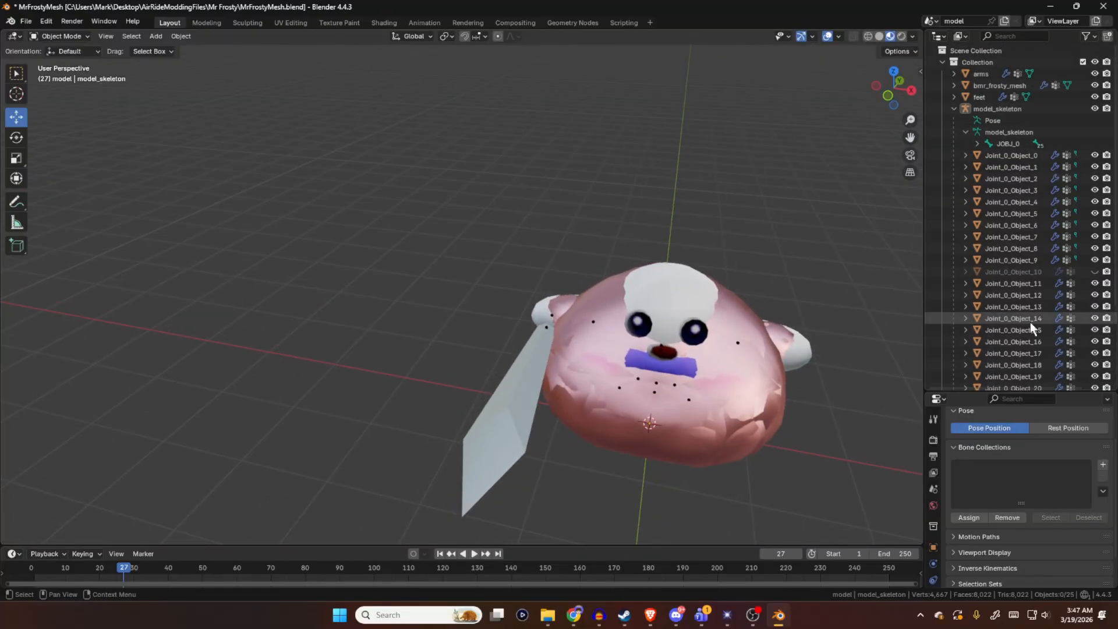
{"action": "scroll", "coordinate": [1029, 319], "scroll_direction": "down", "scroll_amount": 5}
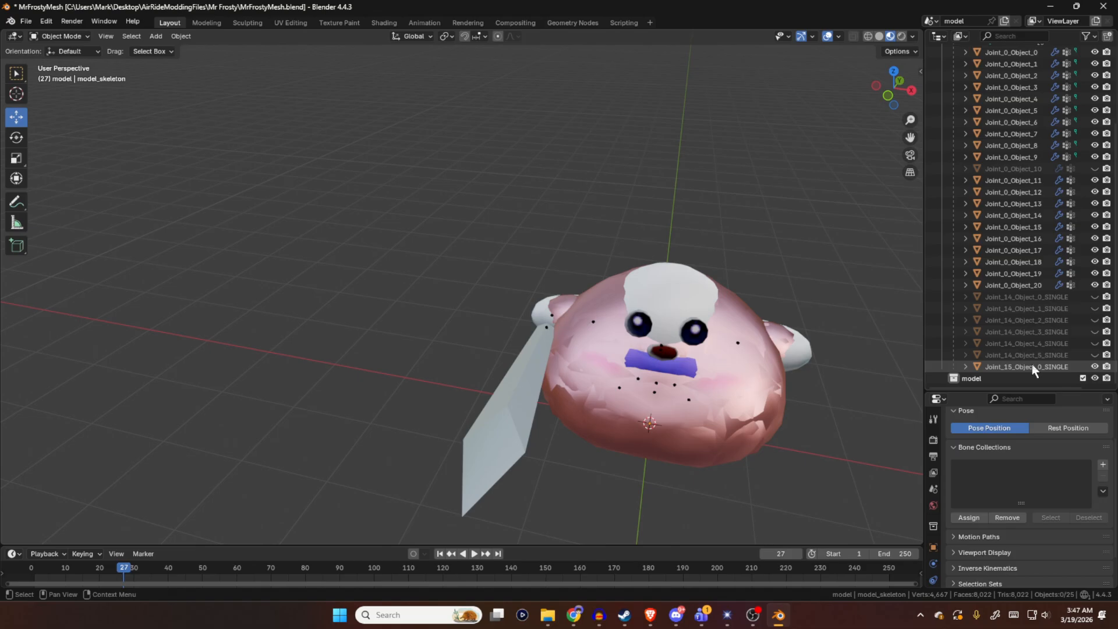
{"action": "middle_click_drag", "start_coordinate": [757, 320], "coordinate": [771, 343]}
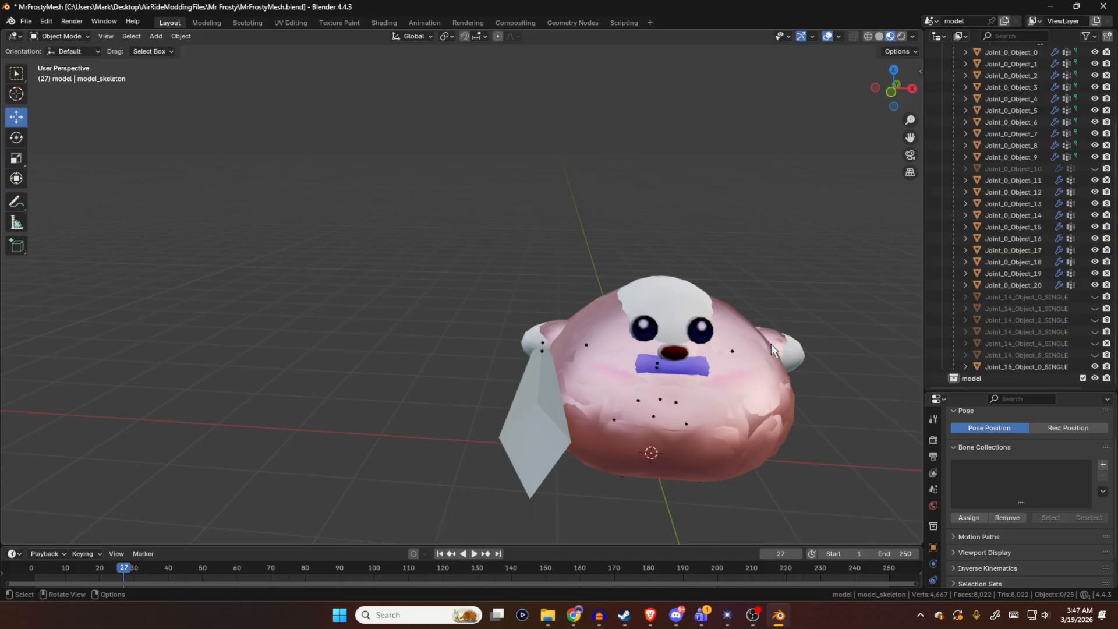
{"action": "middle_click_drag", "start_coordinate": [698, 280], "coordinate": [750, 284]}
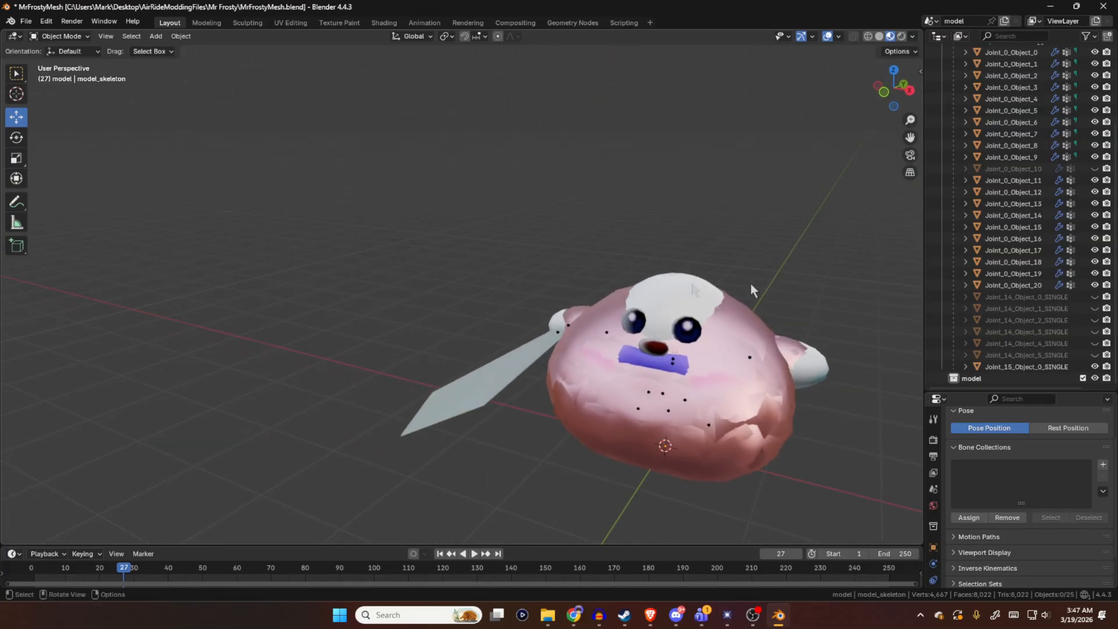
- Show all Joint_14 SINGLE objects together with Joint_15_Object_0_SINGLE for comparison, and hide all of them again
{"action": "left_click_drag", "start_coordinate": [1095, 354], "coordinate": [1096, 296]}
{"action": "middle_click_drag", "start_coordinate": [607, 260], "coordinate": [1025, 313]}
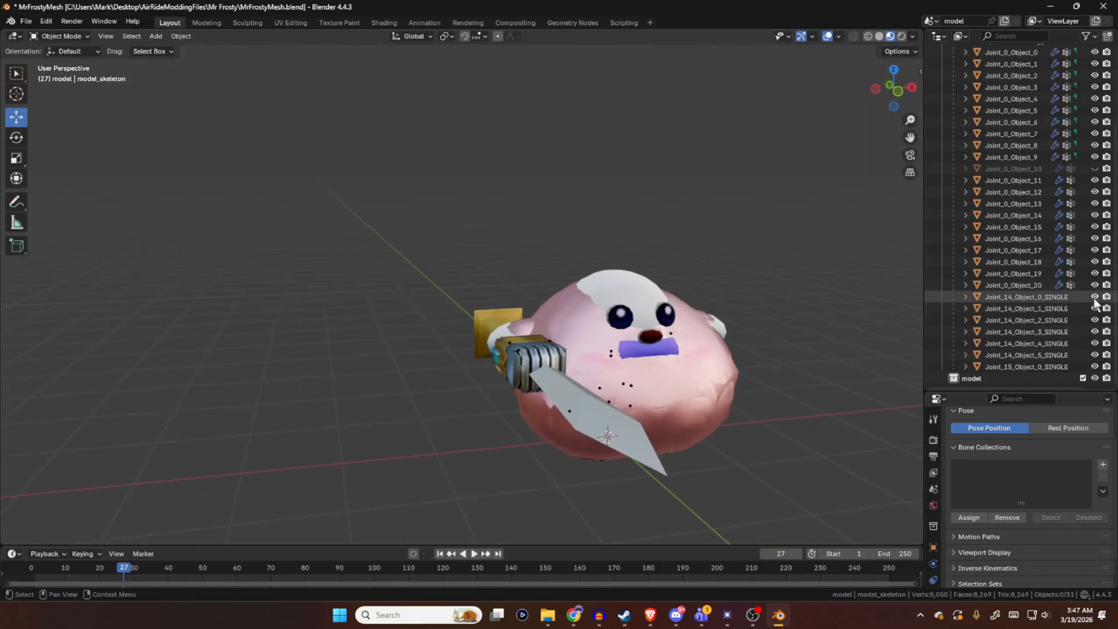
{"action": "left_click_drag", "start_coordinate": [1095, 297], "coordinate": [1095, 342]}
{"action": "mouse_move", "coordinate": [731, 276]}
{"action": "middle_mouse_down"}
{"action": "mouse_move", "coordinate": [641, 242]}
{"action": "mouse_move", "coordinate": [717, 267]}
{"action": "mouse_move", "coordinate": [732, 291]}
{"action": "middle_mouse_up"}
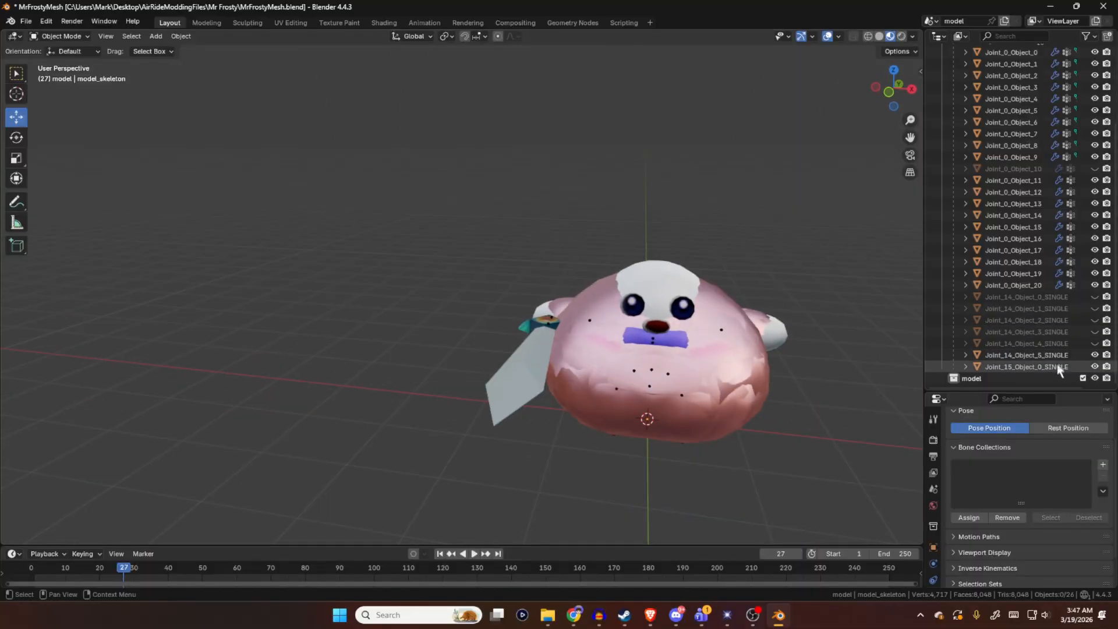
{"action": "left_click_drag", "start_coordinate": [1095, 355], "coordinate": [1095, 367]}
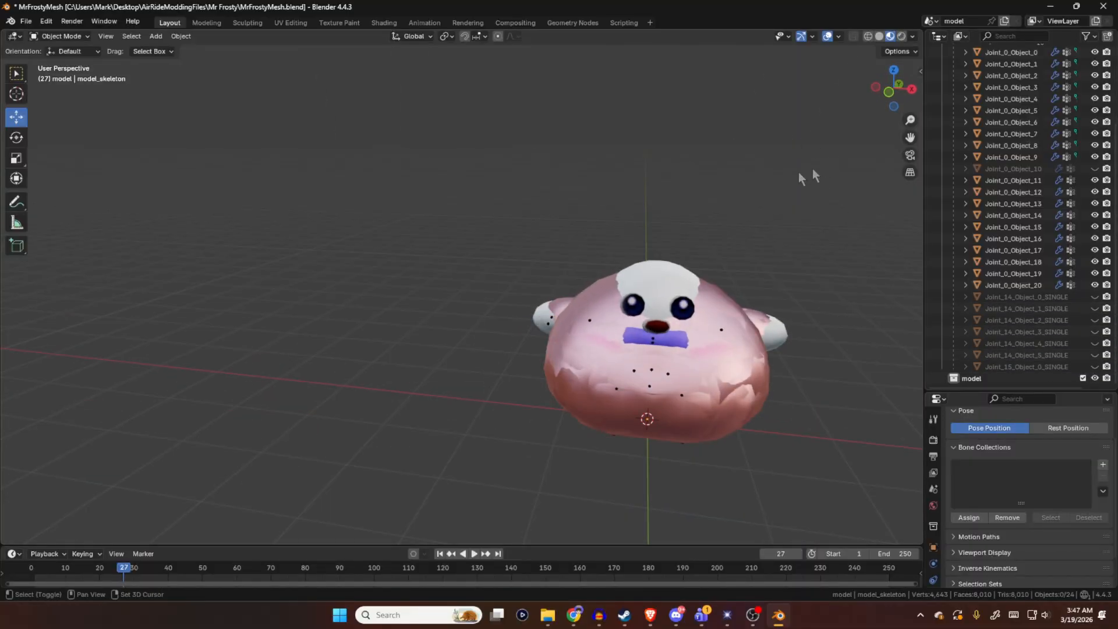
{"action": "middle_click_drag", "start_coordinate": [818, 173], "coordinate": [773, 205]}
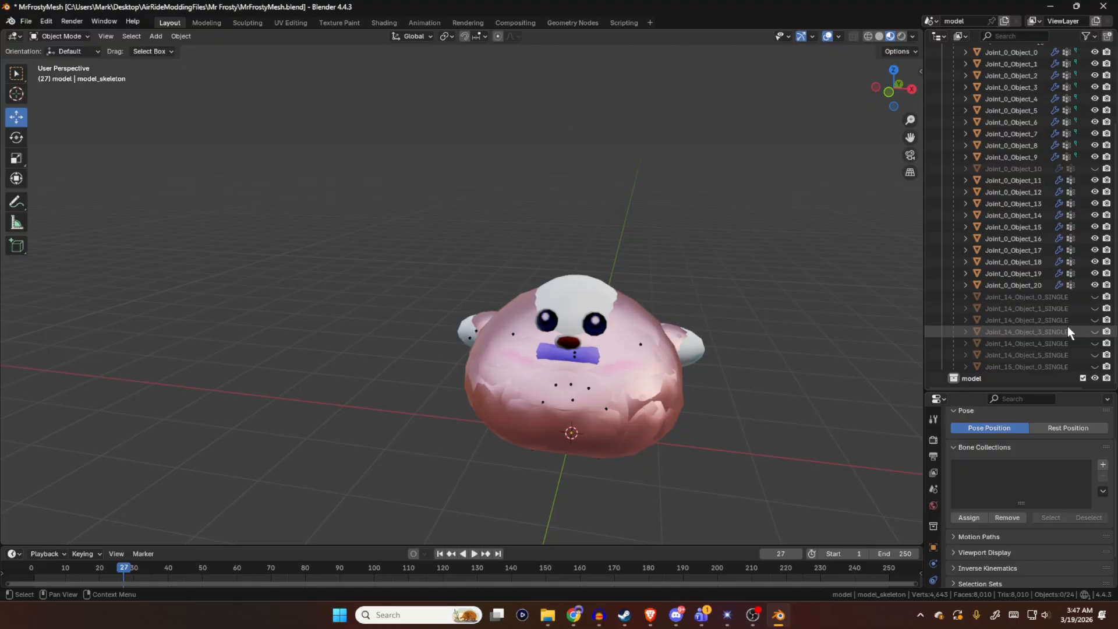
- Unhide Joint_0_Object_10 and rename Joint_0_Object_0 as Joint_0_Object_a0
{"action": "scroll", "coordinate": [1067, 326], "scroll_direction": "up", "scroll_amount": 3}
{"action": "left_click", "coordinate": [1094, 240]}
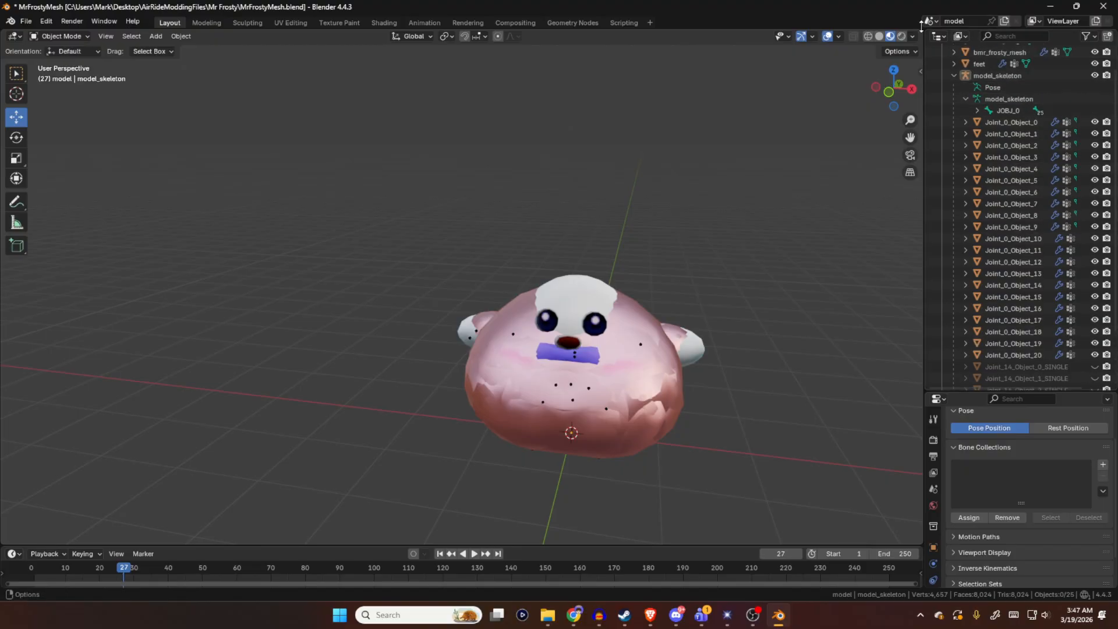
{"action": "left_click", "coordinate": [1010, 123]}
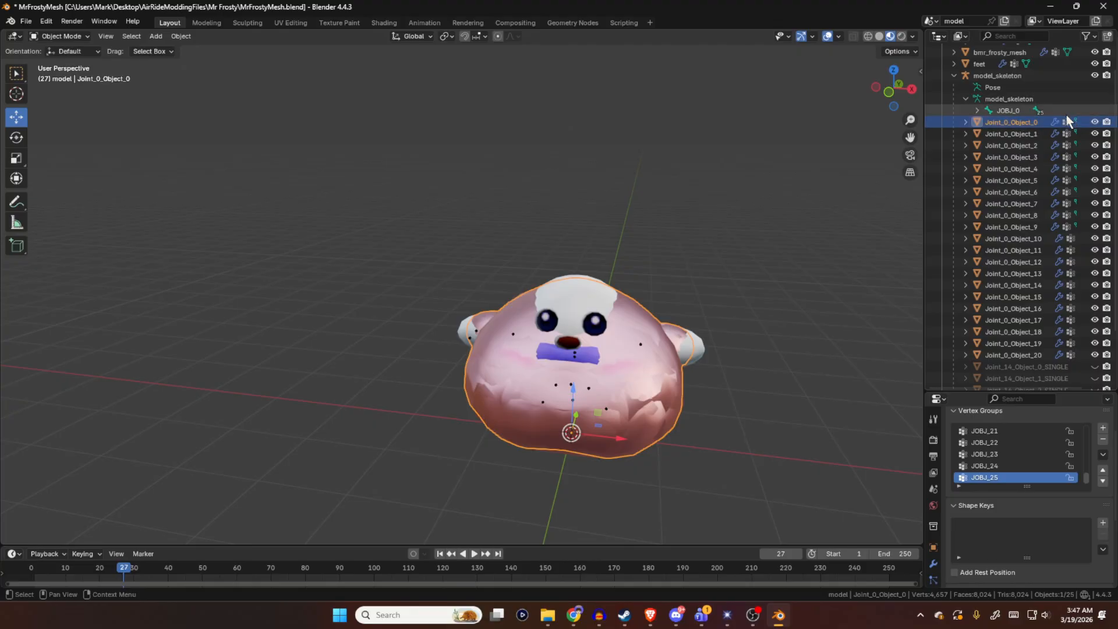
{"action": "double_click", "coordinate": [1035, 122]}
{"action": "scroll", "coordinate": [1036, 121], "scroll_direction": "up", "scroll_amount": 1}
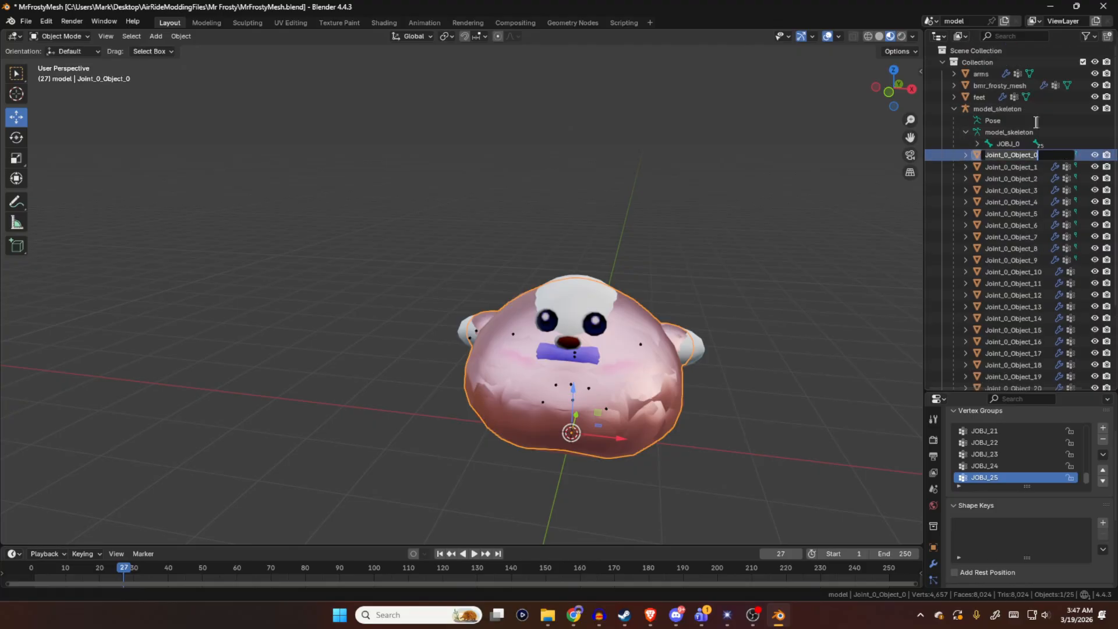
{"action": "left_click", "coordinate": [1049, 151]}
{"action": "type", "text": "a"}
{"action": "key", "text": "Return"}
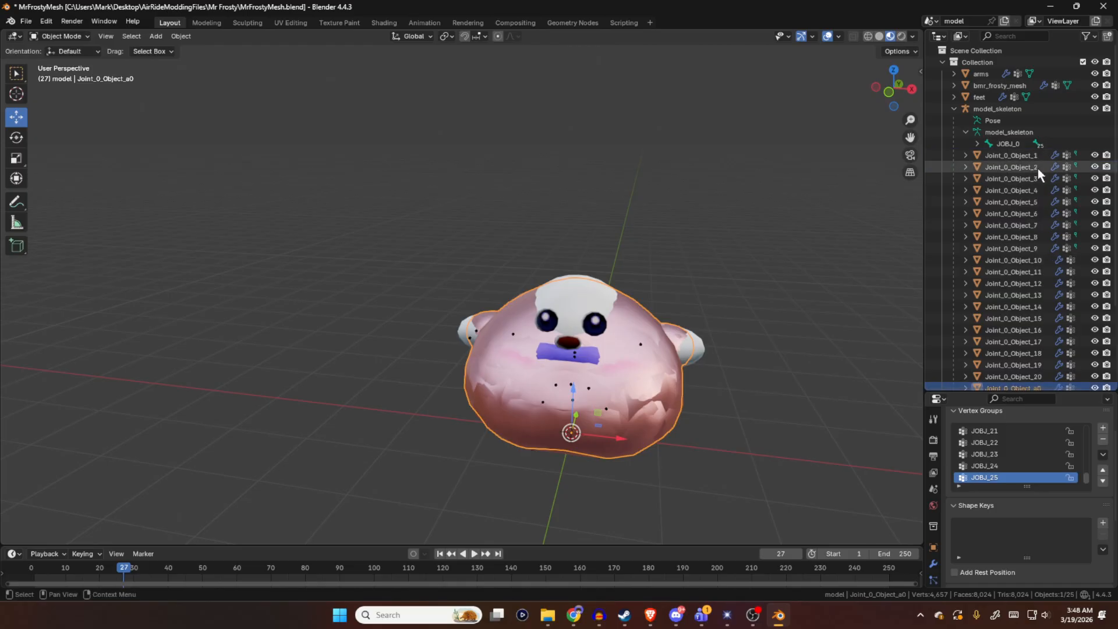
- Rename Joint_0_Object_1 as Joint_0_Object_b1 and Joint_0_Object_2 as Joint_0_Object_c2
{"action": "left_click", "coordinate": [1037, 167]}
{"action": "double_click", "coordinate": [1033, 155]}
{"action": "type", "text": "b"}
{"action": "key", "text": "Return"}
{"action": "double_click", "coordinate": [1034, 156]}
{"action": "key", "text": "End"}
{"action": "key", "text": "Left"}
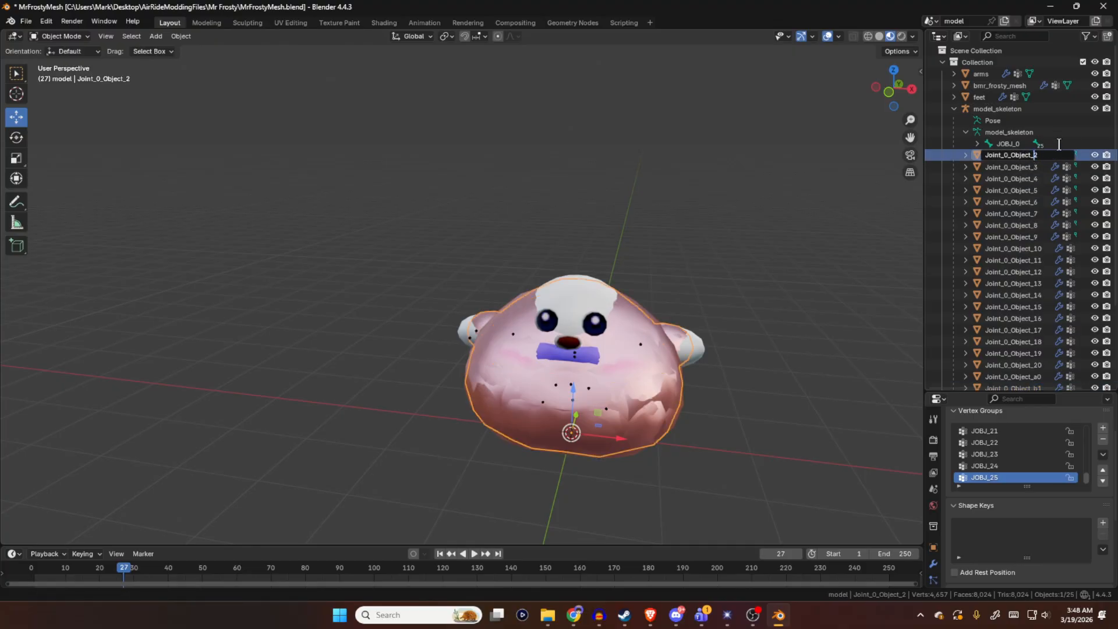
{"action": "type", "text": "c"}
{"action": "key", "text": "Return"}
- Rename Joint_0_Object_3 as Joint_0_Object_d3 and Joint_0_Object_4 as Joint_0_Object_e4
{"action": "double_click", "coordinate": [1037, 156]}
{"action": "key", "text": "End"}
{"action": "key", "text": "Left"}
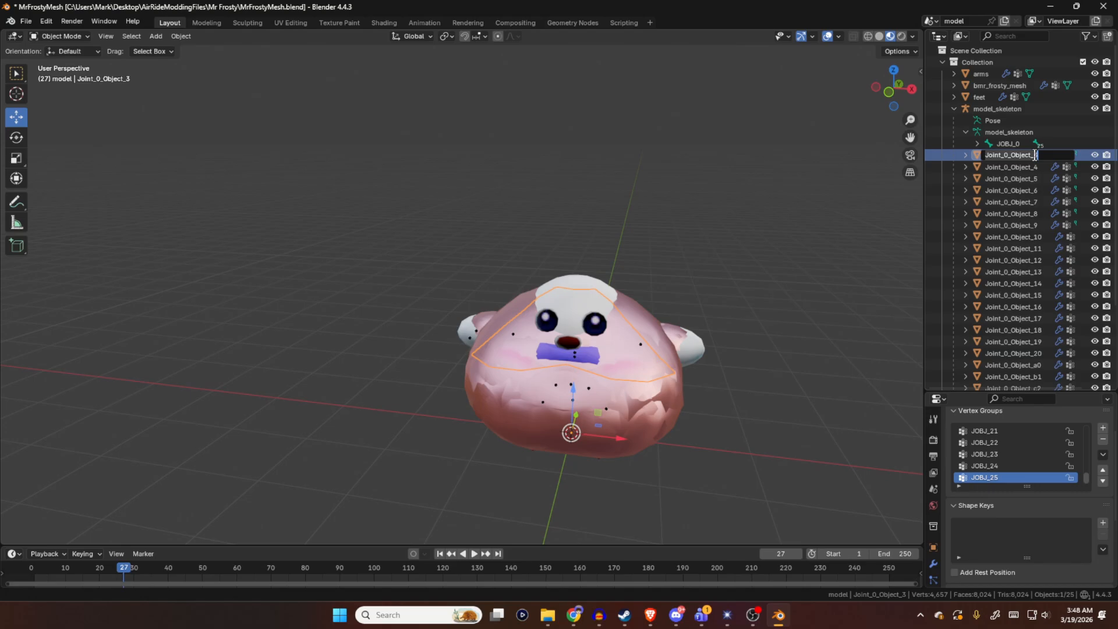
{"action": "type", "text": "d"}
{"action": "key", "text": "Return"}
{"action": "double_click", "coordinate": [1037, 156]}
{"action": "key", "text": "End"}
{"action": "key", "text": "Left"}
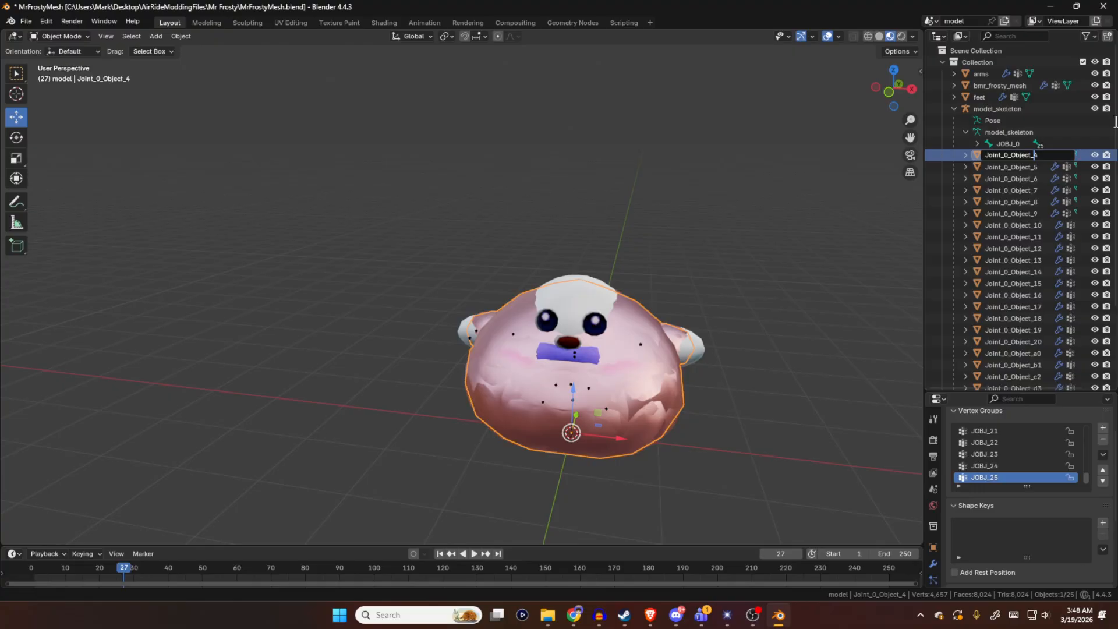
{"action": "type", "text": "e"}
{"action": "key", "text": "Return"}
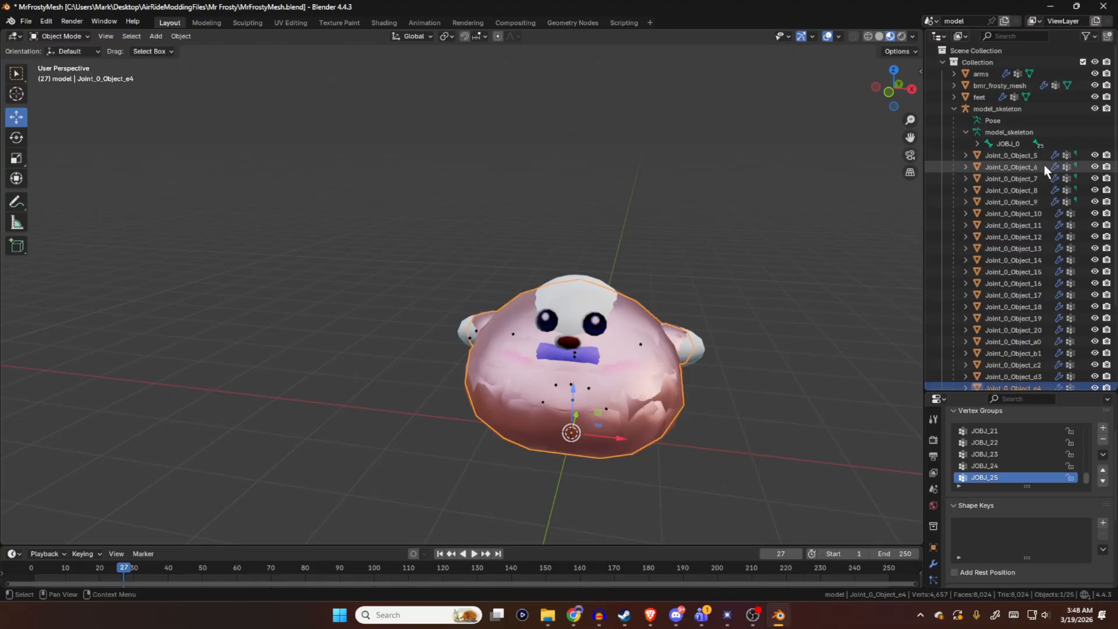
- Rename Joint_0_Object_5 to Joint_0_Object_20 with consecutive letters before the numbers, from Joint_0_Object_f5 to Joint_0_Object_u20
{"action": "double_click", "coordinate": [1042, 156]}
{"action": "key", "text": "End"}
{"action": "key", "text": "Left"}
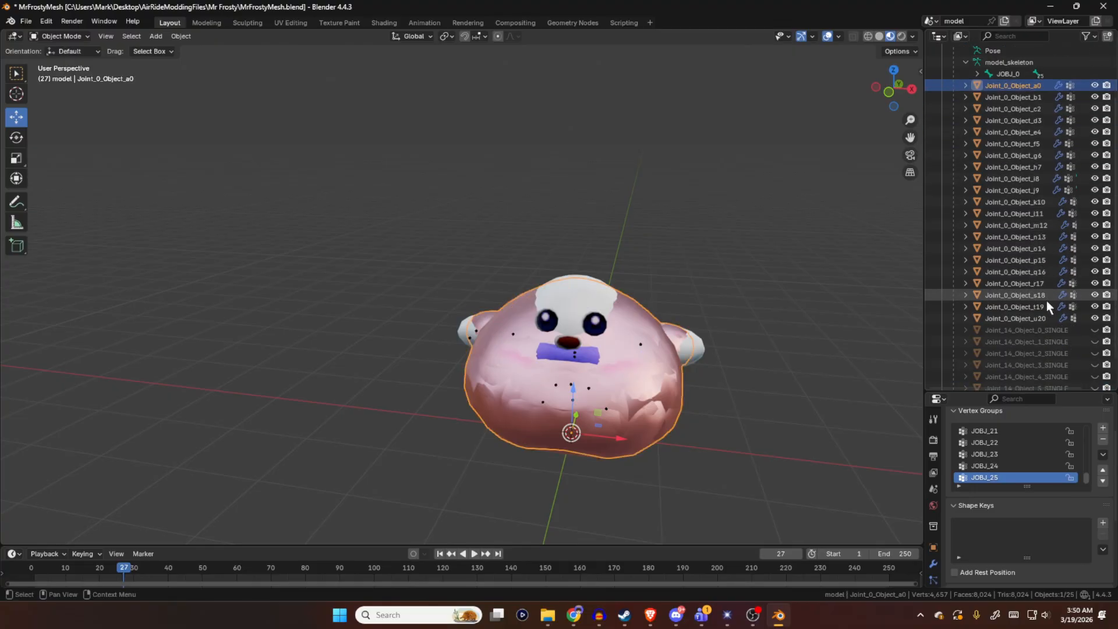
- Check the order of the renamed objects, selecting Joint_0_Object_a0 through Joint_0_Object_u20 together, and clear the selection
{"action": "left_click", "coordinate": [1046, 316]}
{"action": "scroll", "coordinate": [1048, 347], "scroll_direction": "down", "scroll_amount": 3}
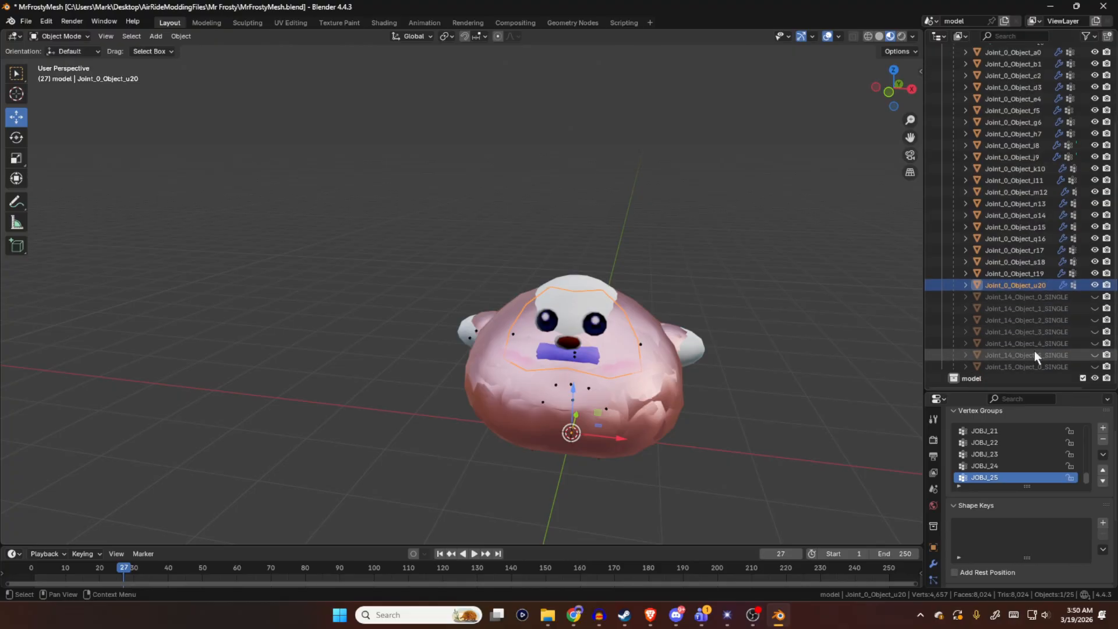
{"action": "scroll", "coordinate": [1040, 198], "scroll_direction": "up", "scroll_amount": 6}
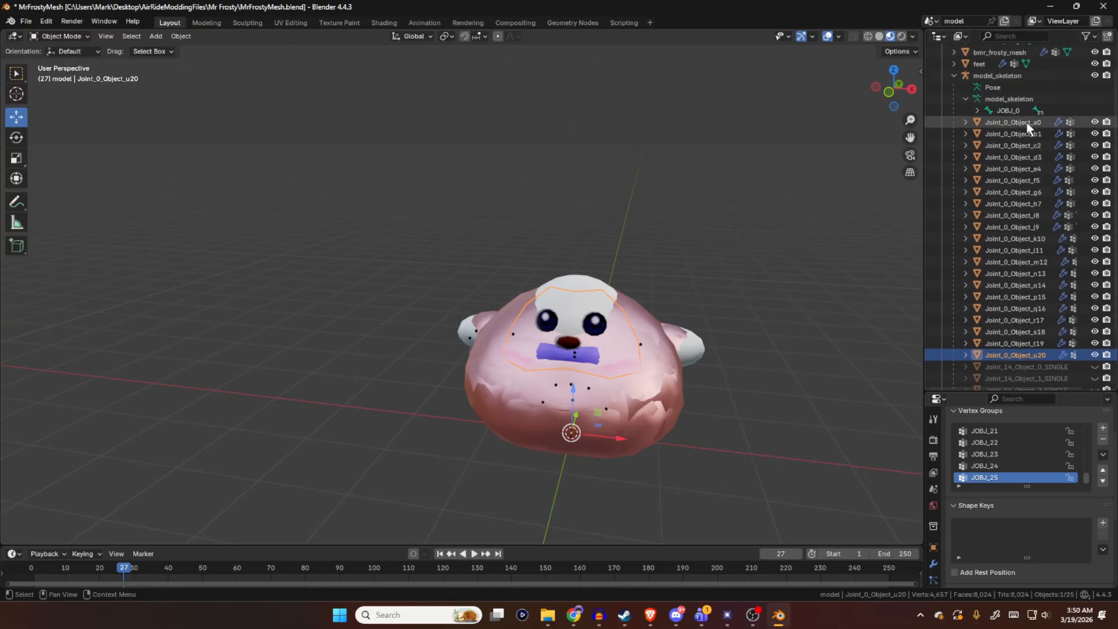
{"action": "left_click", "coordinate": [1026, 122]}
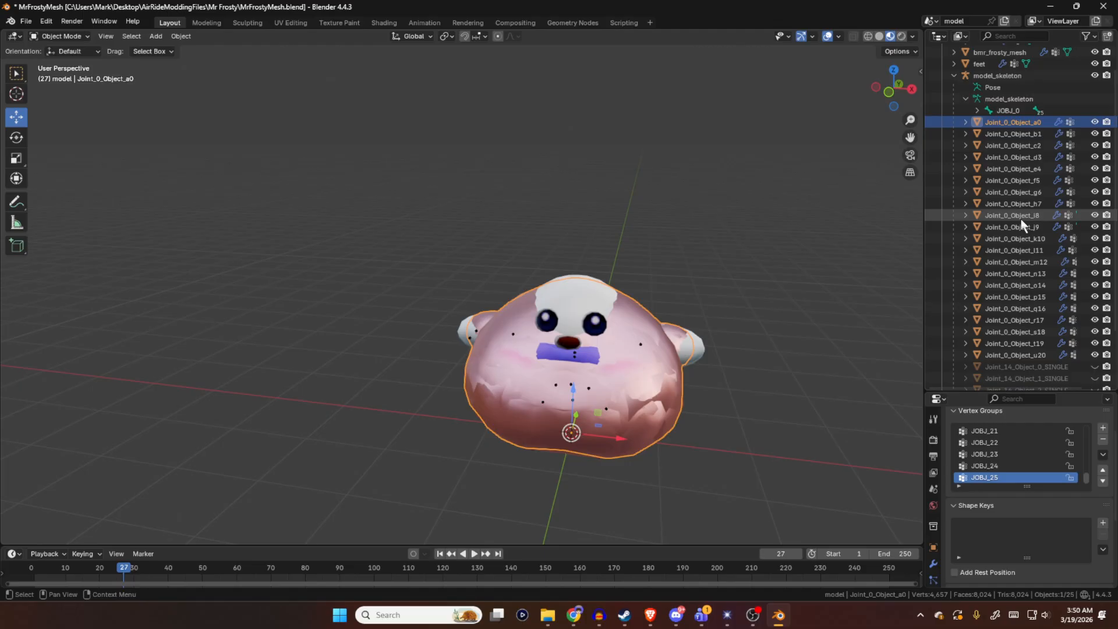
{"action": "left_click", "coordinate": [1021, 122], "text": "shift"}
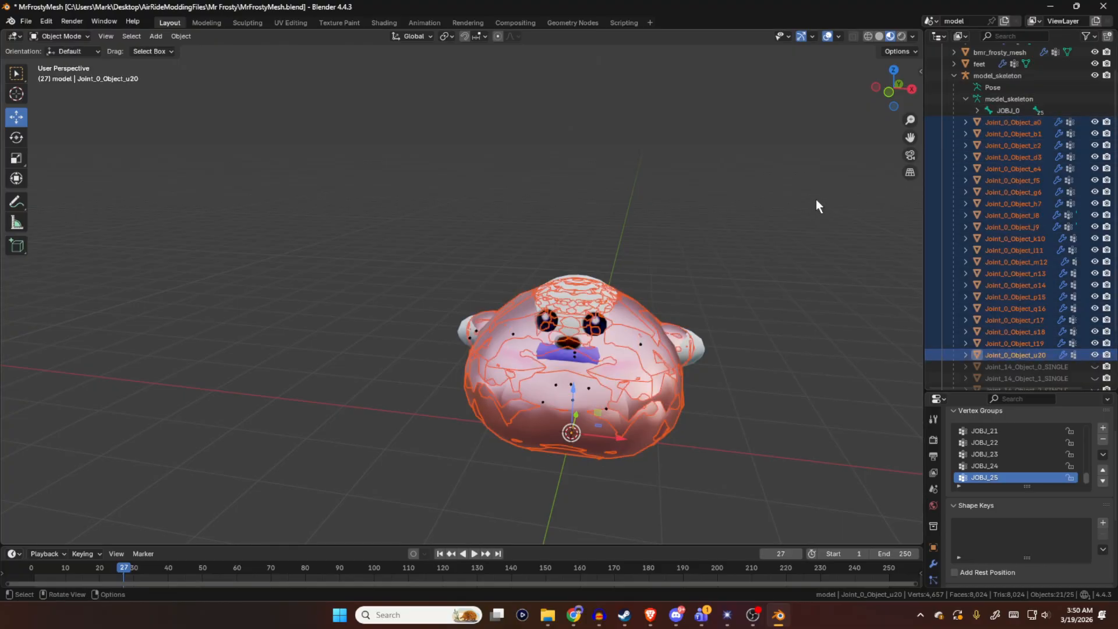
{"action": "left_click", "coordinate": [817, 200]}
{"action": "middle_click_drag", "start_coordinate": [789, 243], "coordinate": [904, 211]}
- Select Joint_0_Object_a0 and Joint_0_Object_b1 alternately to compare which parts of the body they cover
{"action": "left_click", "coordinate": [1030, 119]}
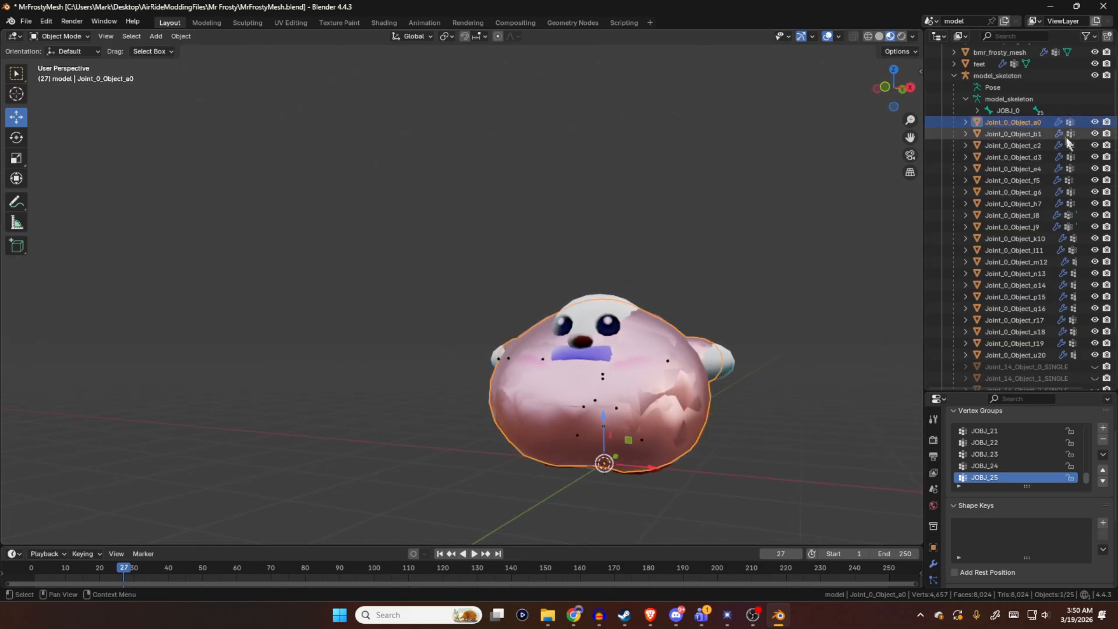
{"action": "left_click", "coordinate": [1044, 134]}
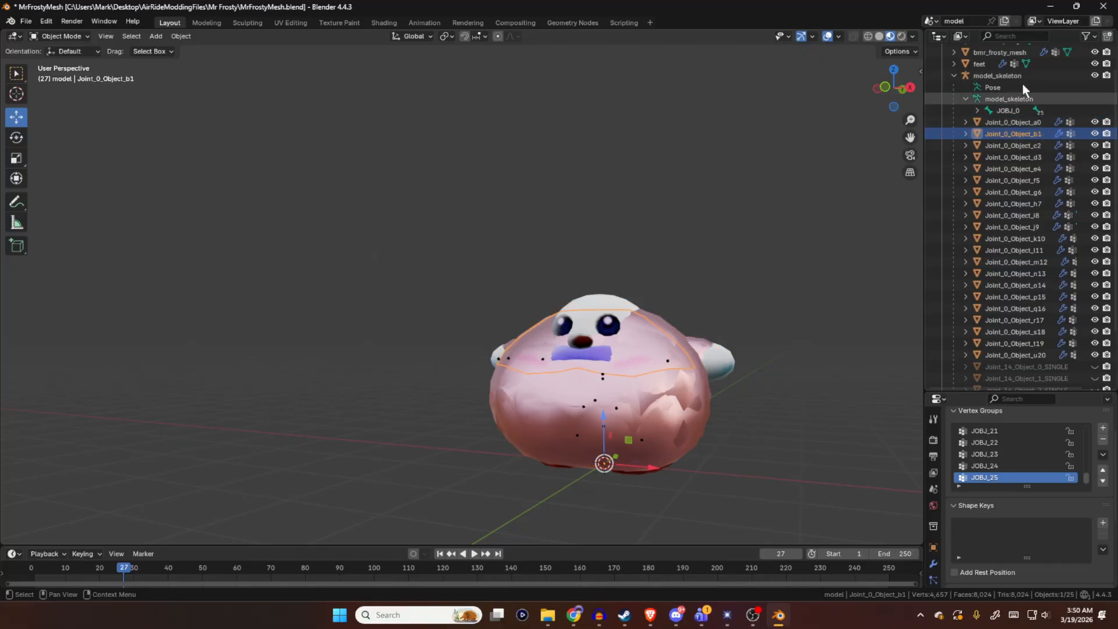
{"action": "left_click", "coordinate": [1038, 122]}
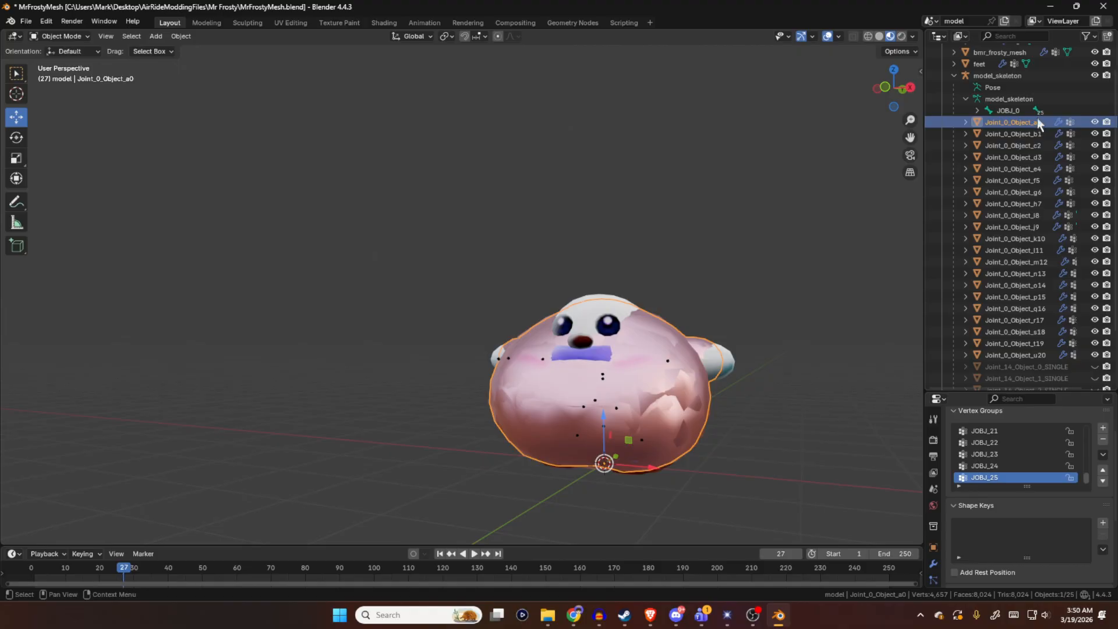
{"action": "left_click", "coordinate": [1036, 133]}
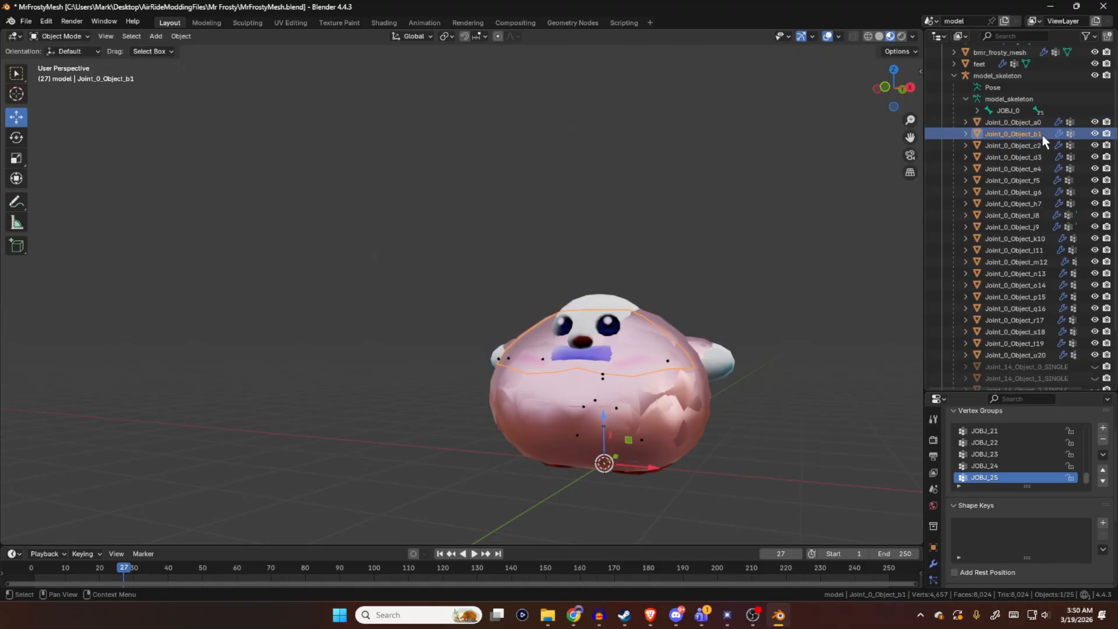
{"action": "left_click", "coordinate": [1042, 123]}
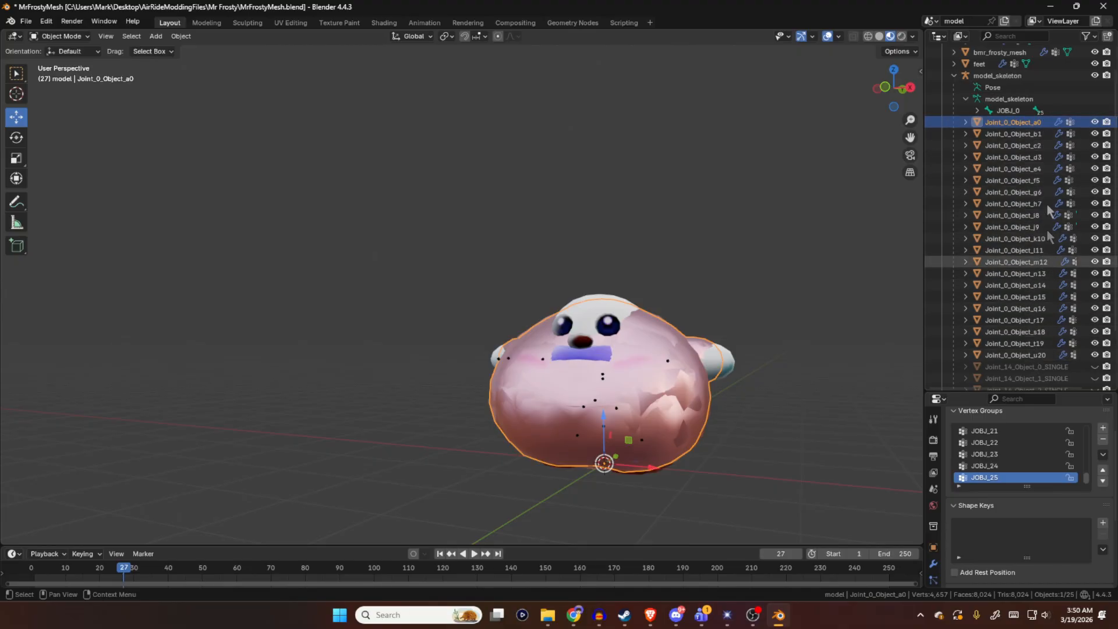
- Switch to the front view and hide all original model objects from Joint_0_Object_a0 to Joint_0_Object_u20
{"action": "middle_click_drag", "start_coordinate": [781, 299], "coordinate": [798, 273]}
{"action": "key", "text": "KP_1"}
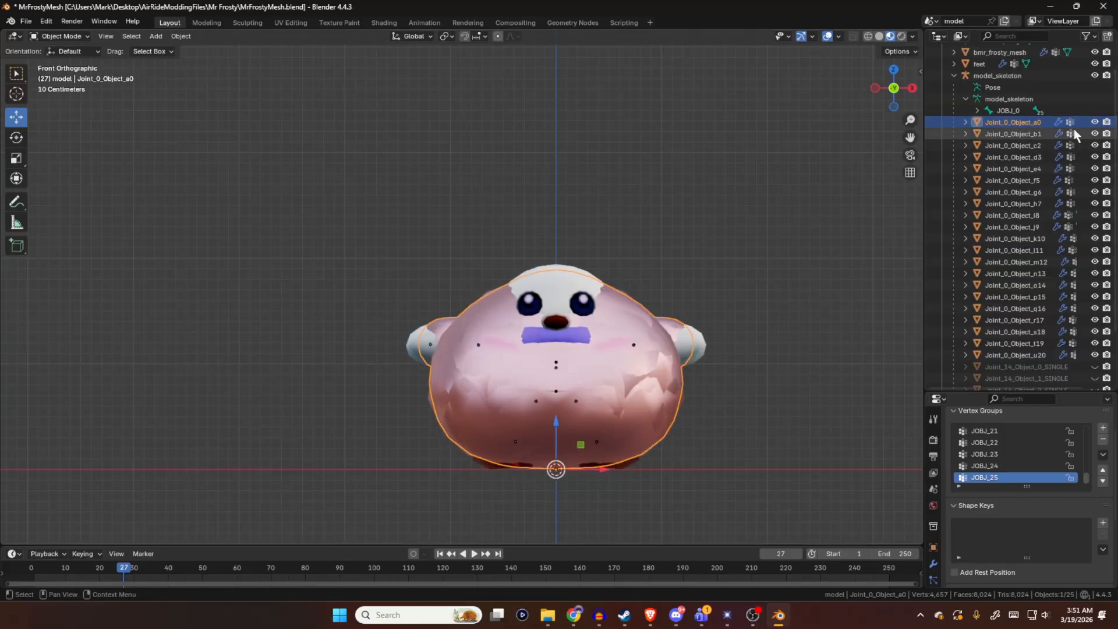
{"action": "left_click", "coordinate": [1095, 122], "text": "ctrl"}
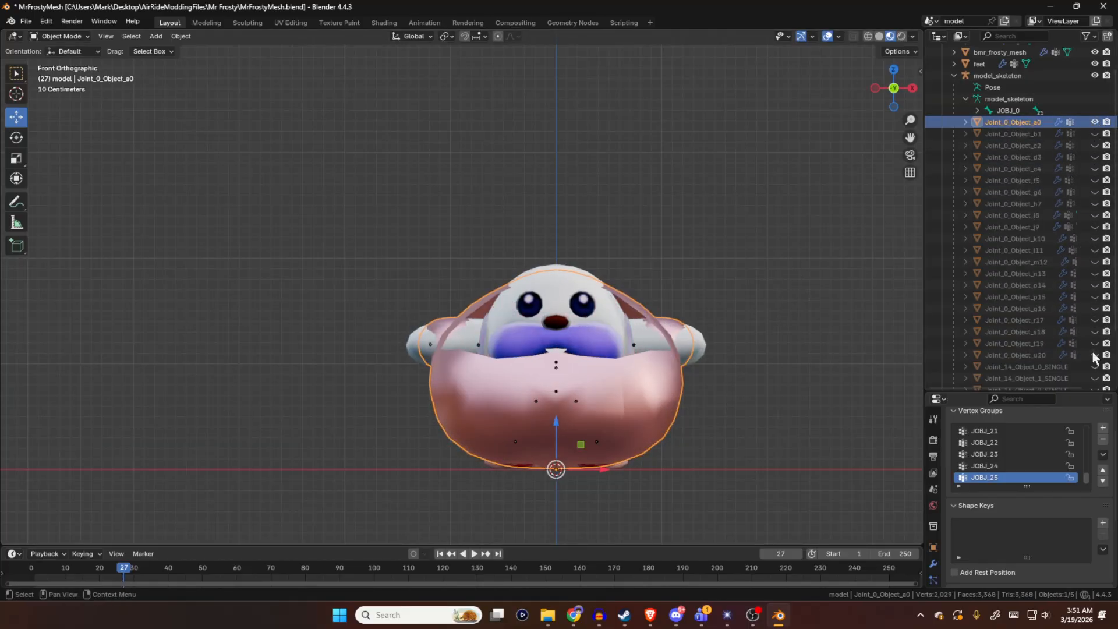
{"action": "key", "text": "h"}
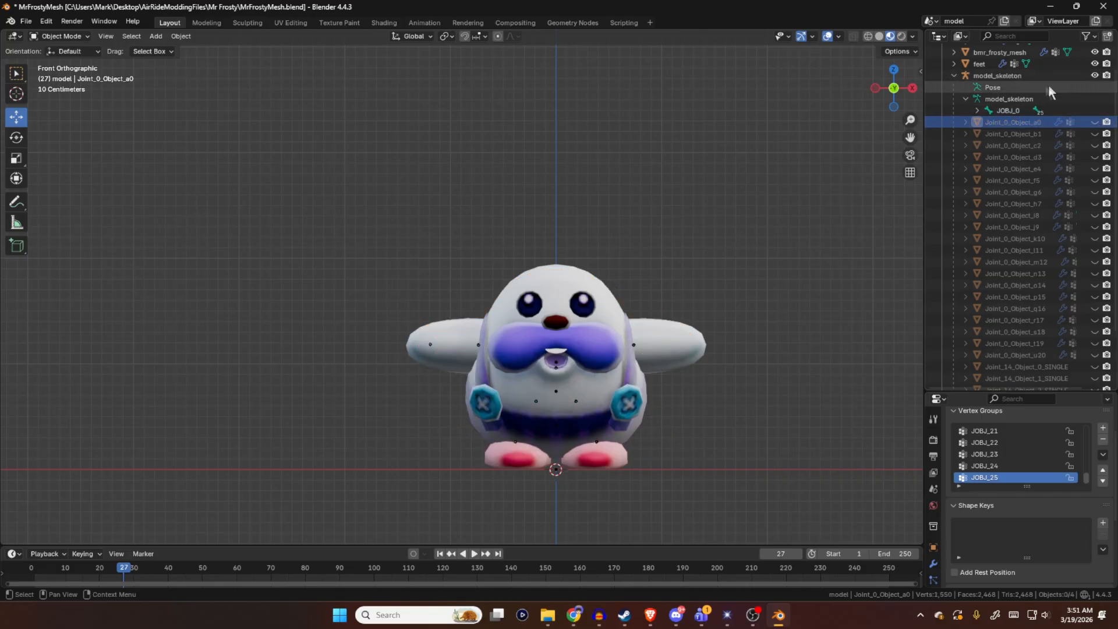
- Hide the model_skeleton armature in the viewport, leaving only the Mr. Frosty meshes
{"action": "left_click", "coordinate": [1096, 76]}
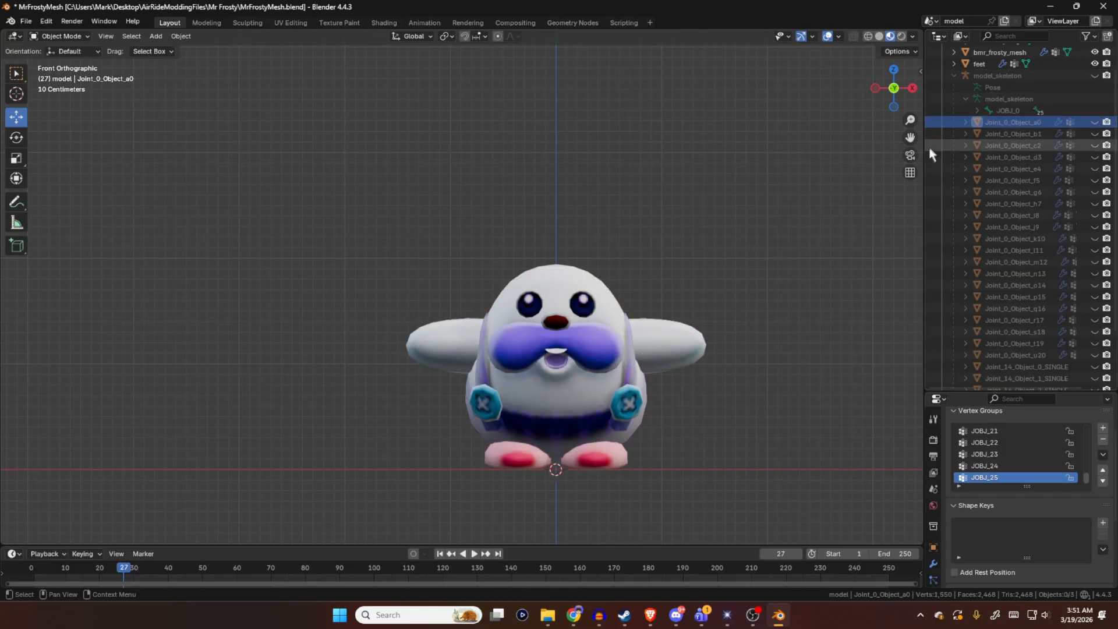
{"action": "scroll", "coordinate": [1017, 113], "scroll_direction": "up", "scroll_amount": 3}
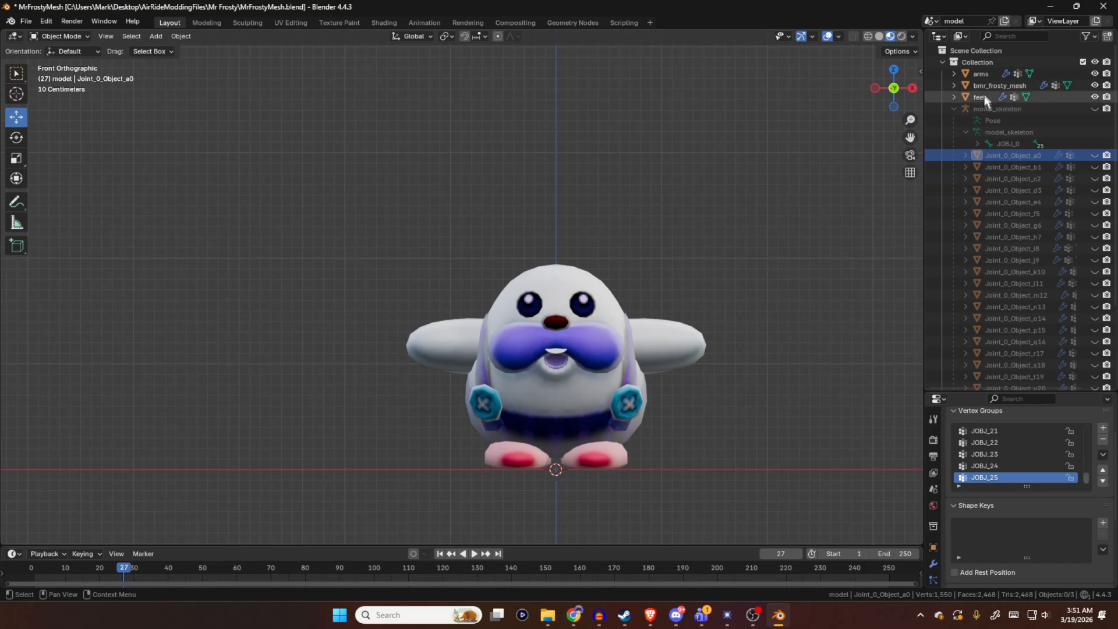
{"action": "middle_click_drag", "start_coordinate": [774, 153], "coordinate": [722, 175], "text": "shift"}
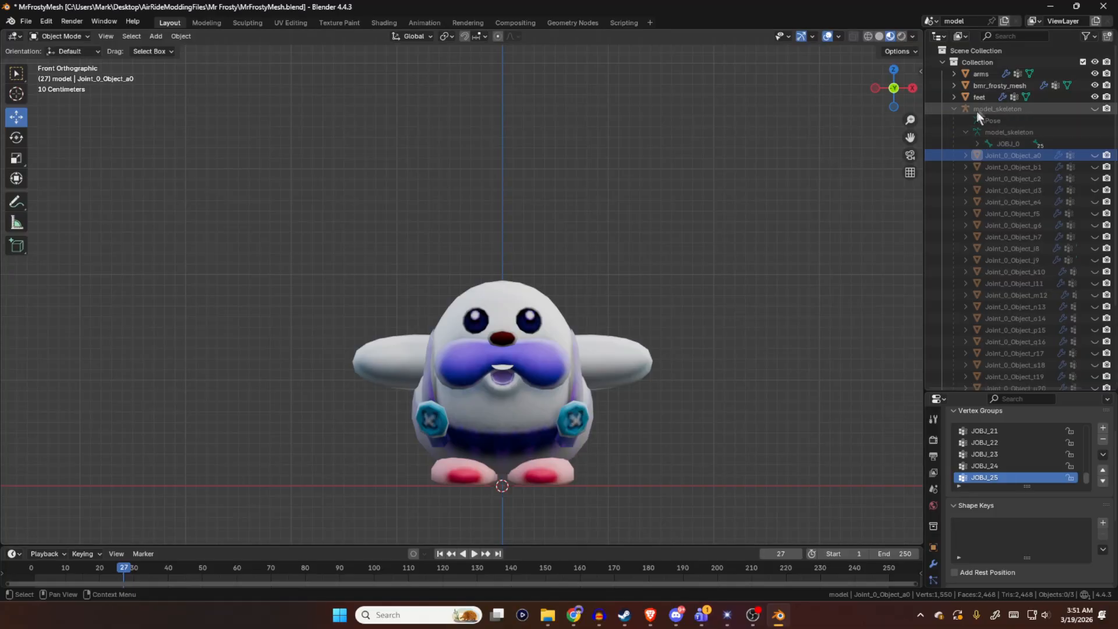
- Examine the arms and bmr_frosty_mesh objects and the existing vertex groups from the model's old rig
{"action": "left_click", "coordinate": [978, 76]}
{"action": "middle_click_drag", "start_coordinate": [764, 228], "coordinate": [812, 211], "text": "shift"}
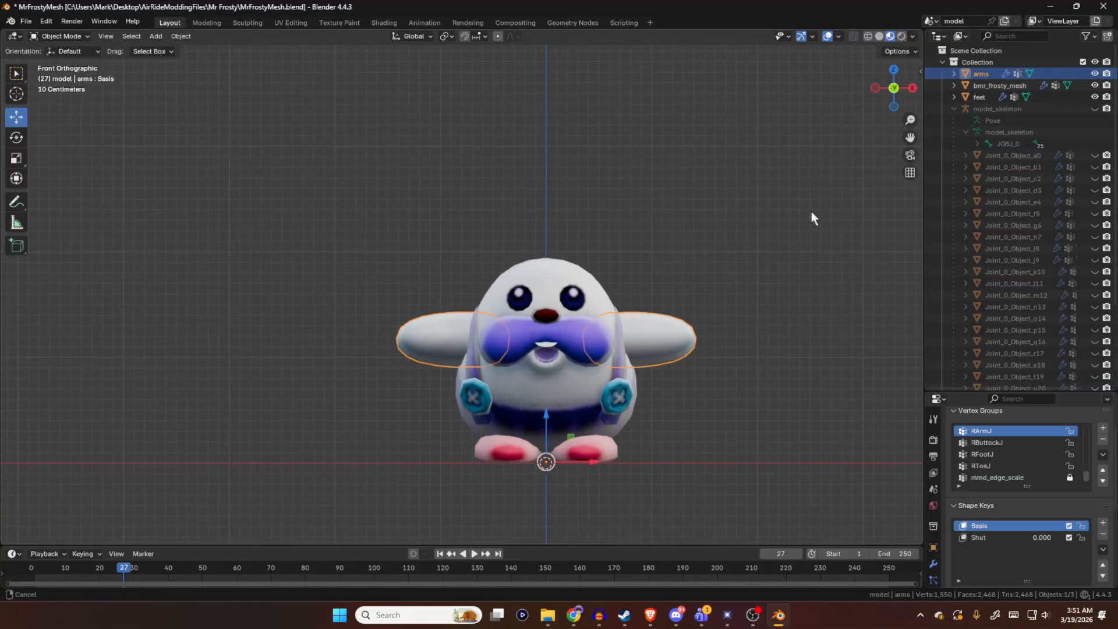
{"action": "scroll", "coordinate": [812, 212], "scroll_direction": "up", "scroll_amount": 1}
{"action": "scroll", "coordinate": [673, 333], "scroll_direction": "up", "scroll_amount": 1}
{"action": "middle_click_drag", "start_coordinate": [702, 322], "coordinate": [687, 246], "text": "shift"}
{"action": "left_click", "coordinate": [595, 239]}
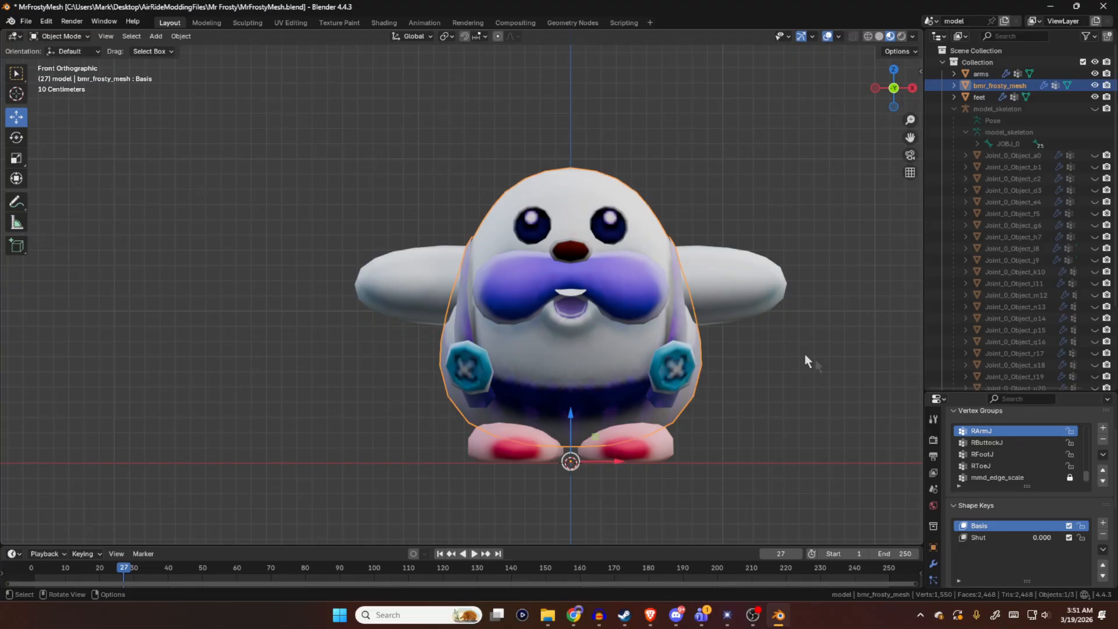
{"action": "left_click_drag", "start_coordinate": [1089, 466], "coordinate": [1085, 422]}
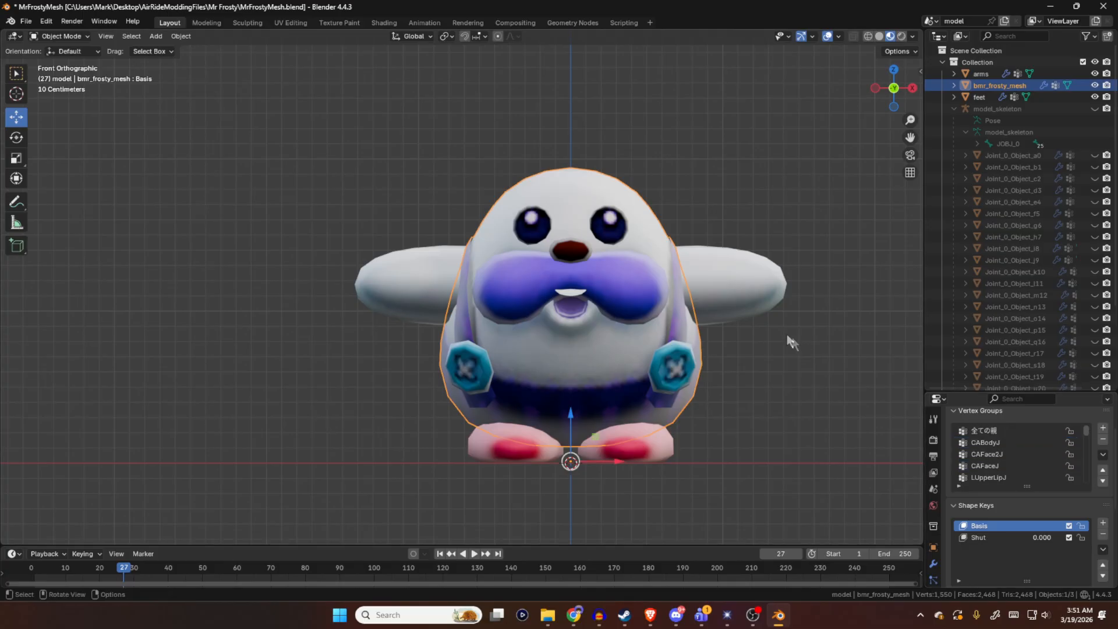
{"action": "left_click", "coordinate": [807, 222]}
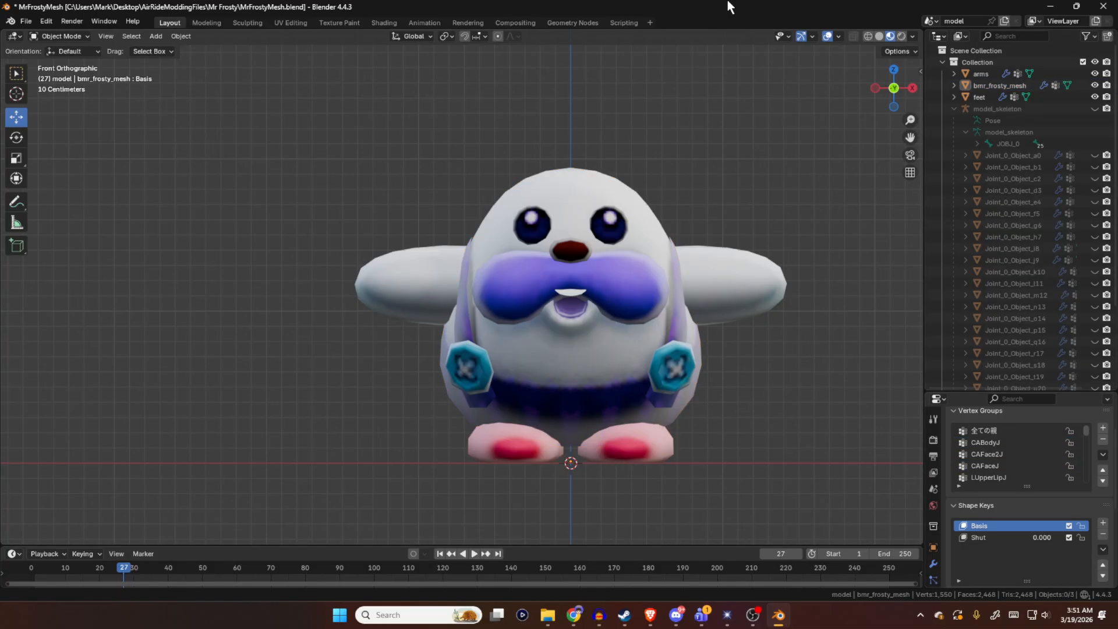
{"action": "left_click_drag", "start_coordinate": [726, 10], "coordinate": [678, 1]}
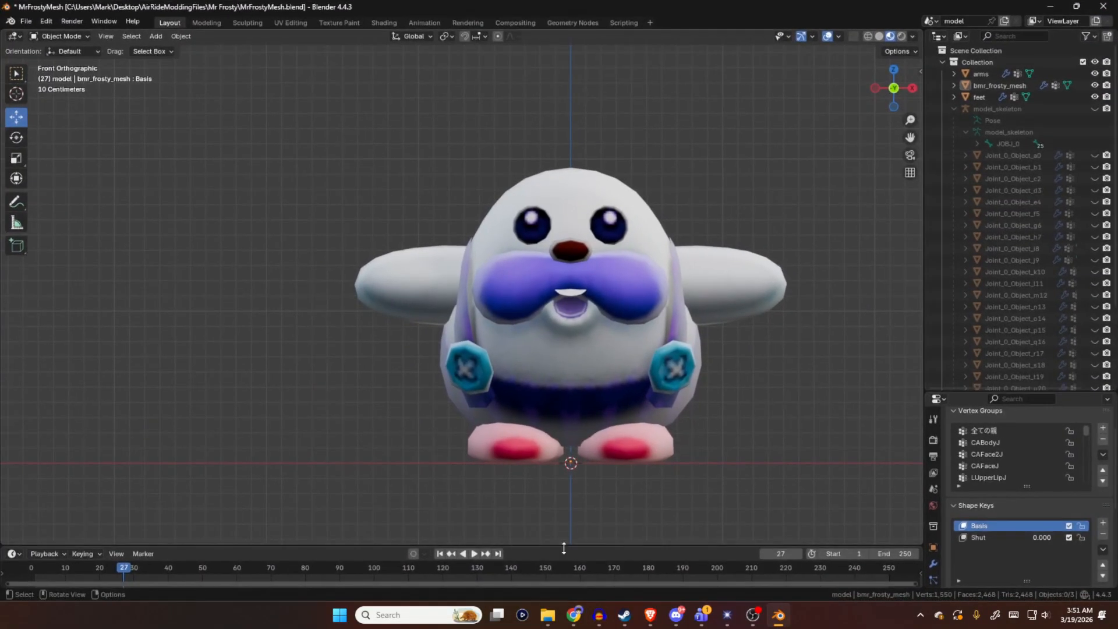
- Switch to the image viewer with KirbyAirRideDiagrams.png to consult the JOBJ joint diagram, and move it aside for reference
{"action": "mouse_move", "coordinate": [548, 615]}
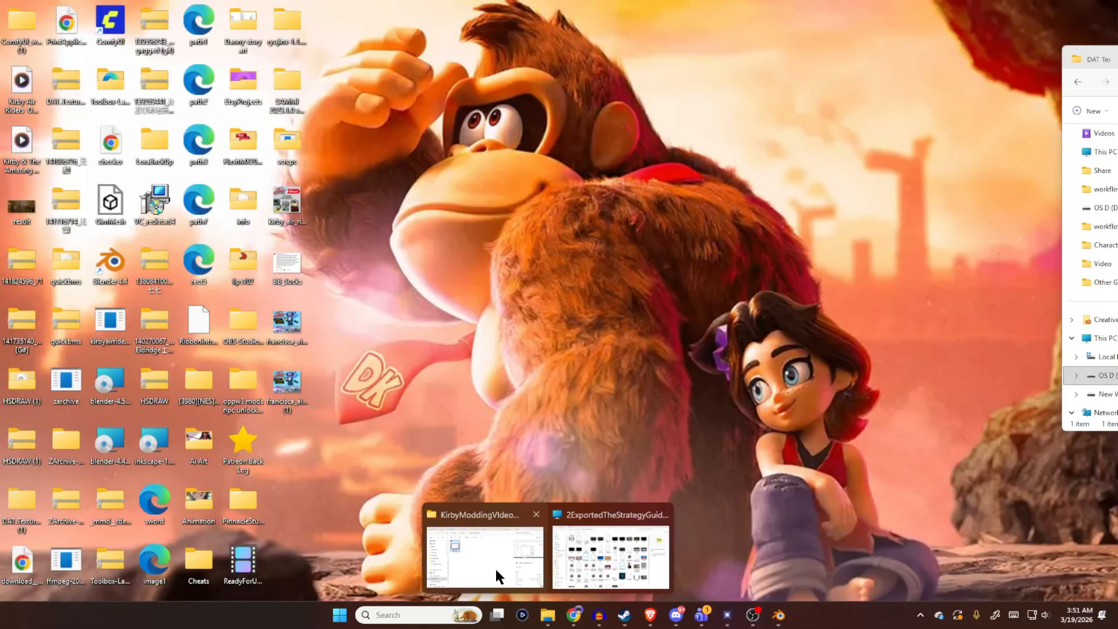
{"action": "left_click", "coordinate": [495, 568]}
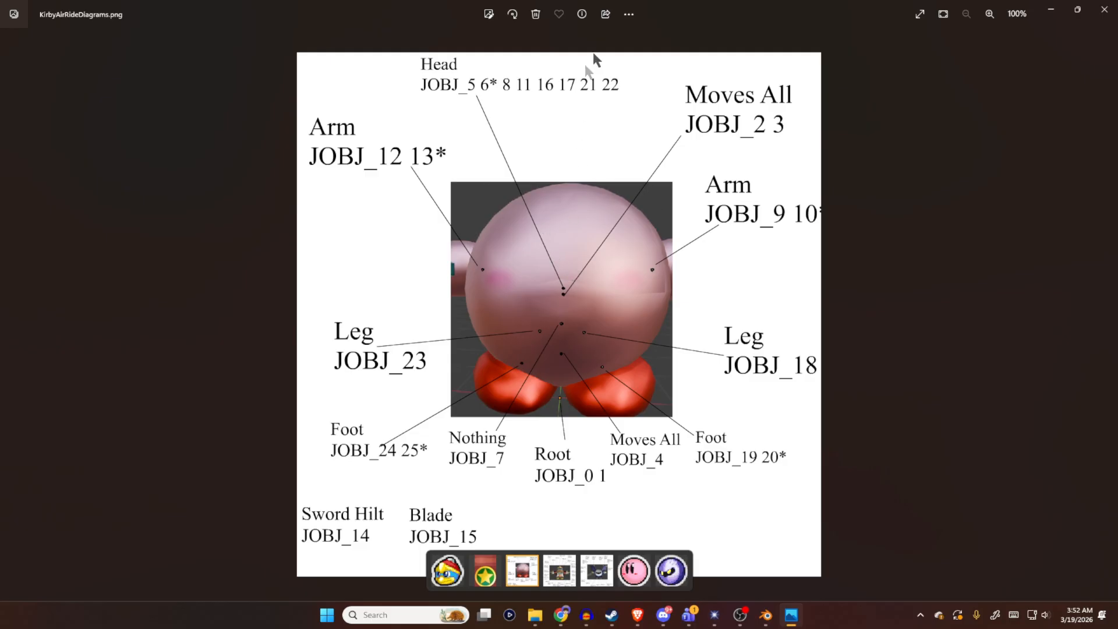
{"action": "left_click_drag", "start_coordinate": [379, 7], "coordinate": [1117, 54]}
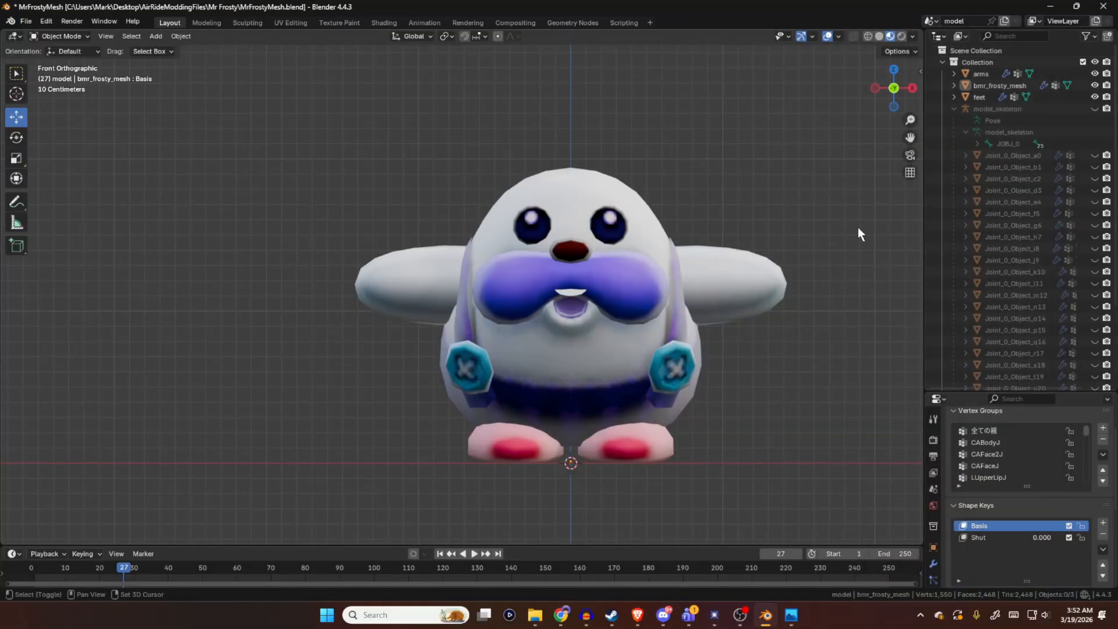
- Copy the JOBJ_ prefix from the name of vertex group JOBJ_25 on Joint_0_Object_b1
{"action": "middle_click_drag", "start_coordinate": [858, 228], "coordinate": [785, 222], "text": "shift"}
{"action": "left_click", "coordinate": [683, 278]}
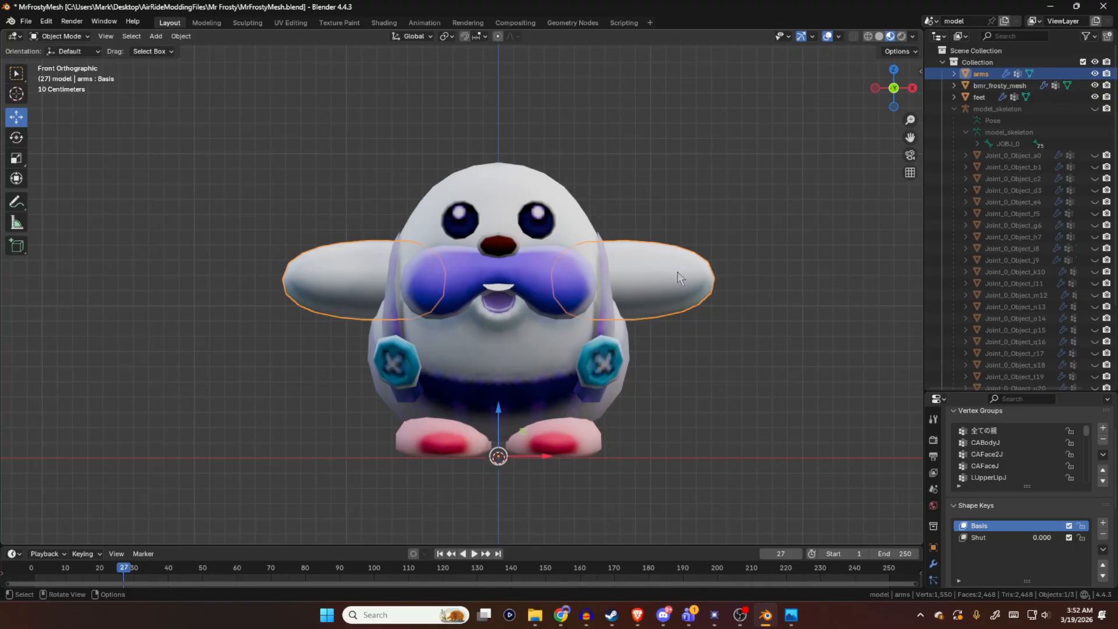
{"action": "left_click", "coordinate": [1032, 165]}
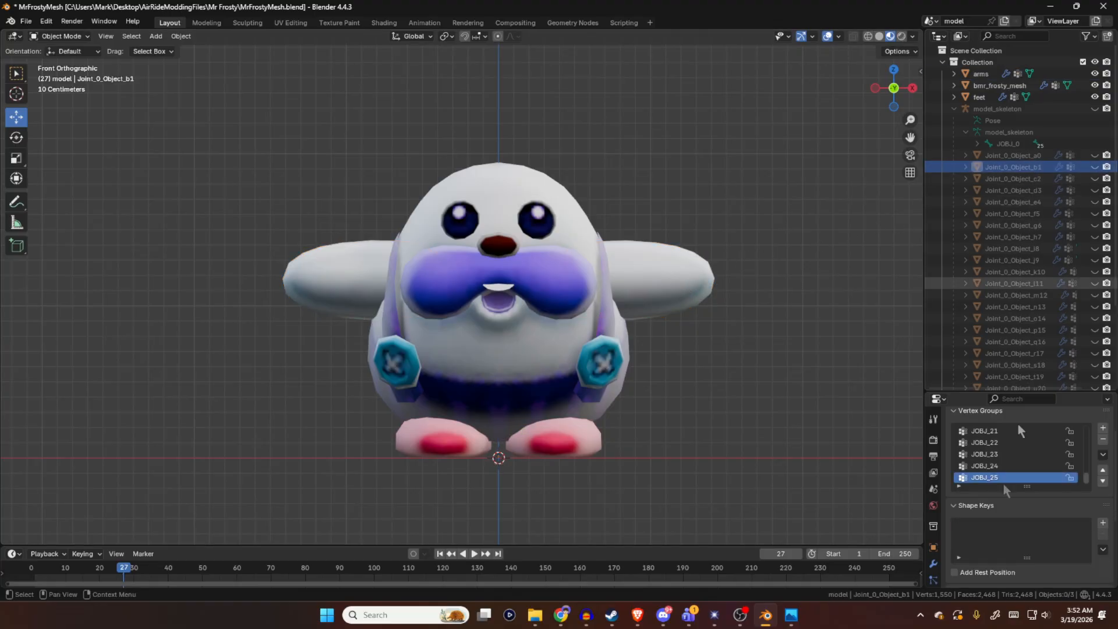
{"action": "double_click", "coordinate": [996, 476]}
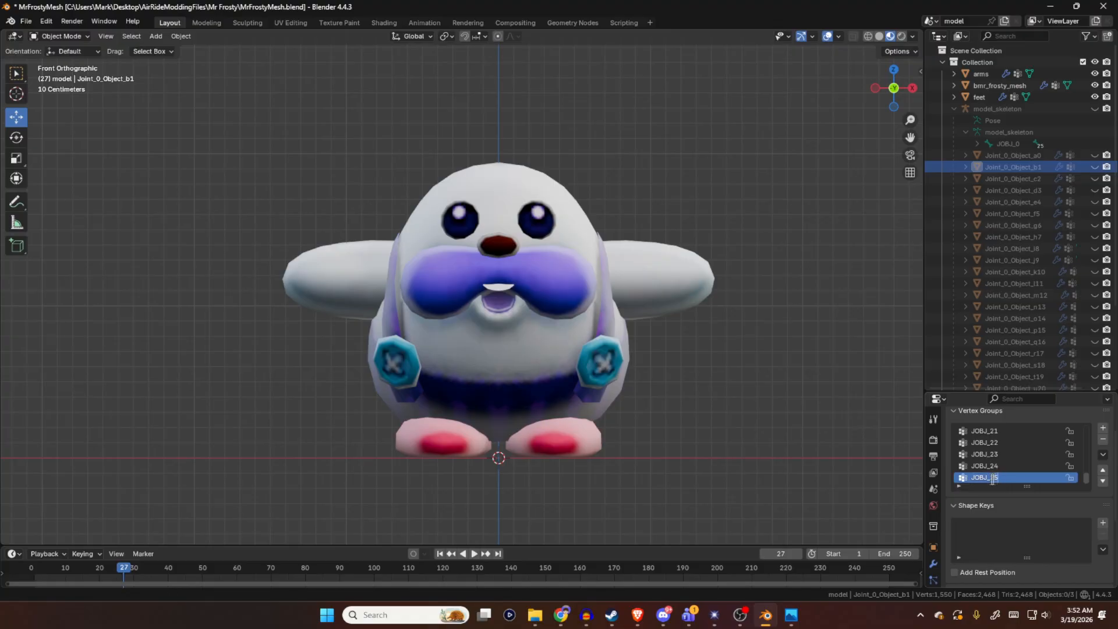
{"action": "left_click", "coordinate": [990, 479]}
{"action": "left_click_drag", "start_coordinate": [989, 479], "coordinate": [953, 480]}
{"action": "left_click", "coordinate": [809, 360]}
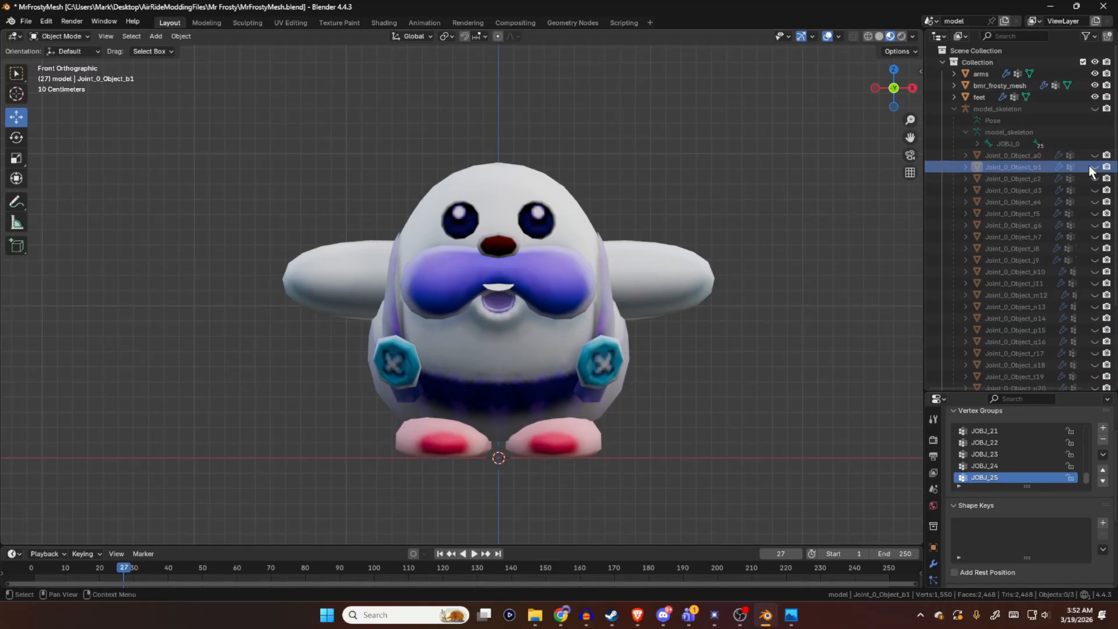
- Edit the arms object in wireframe shading and select all vertices of the arm on the positive X side
{"action": "left_click", "coordinate": [990, 75]}
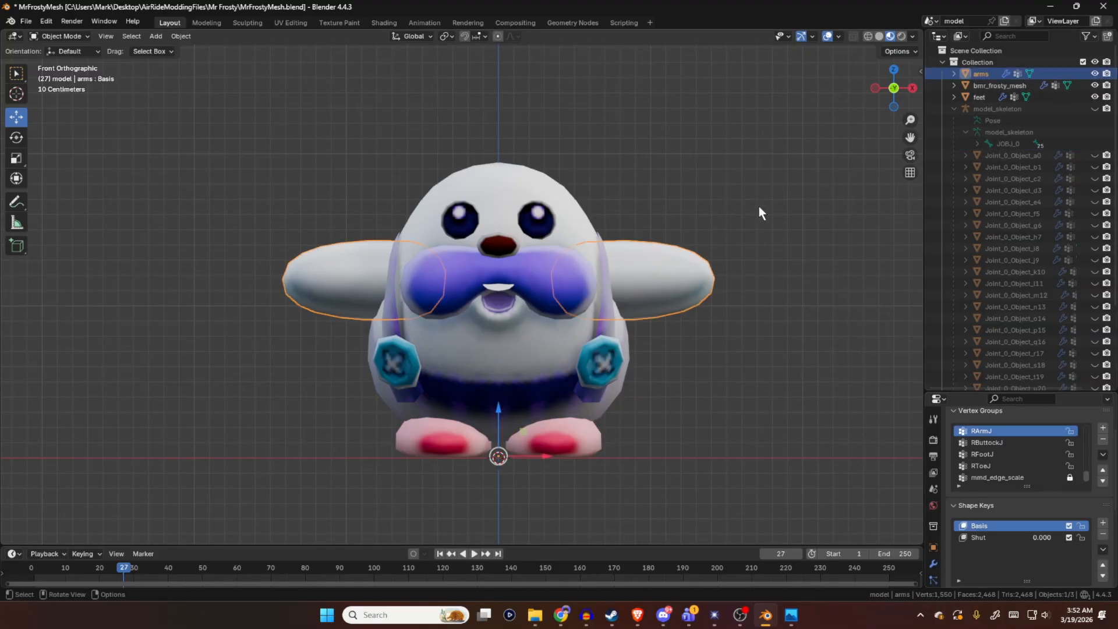
{"action": "key", "text": "Tab"}
{"action": "key", "text": "alt+a"}
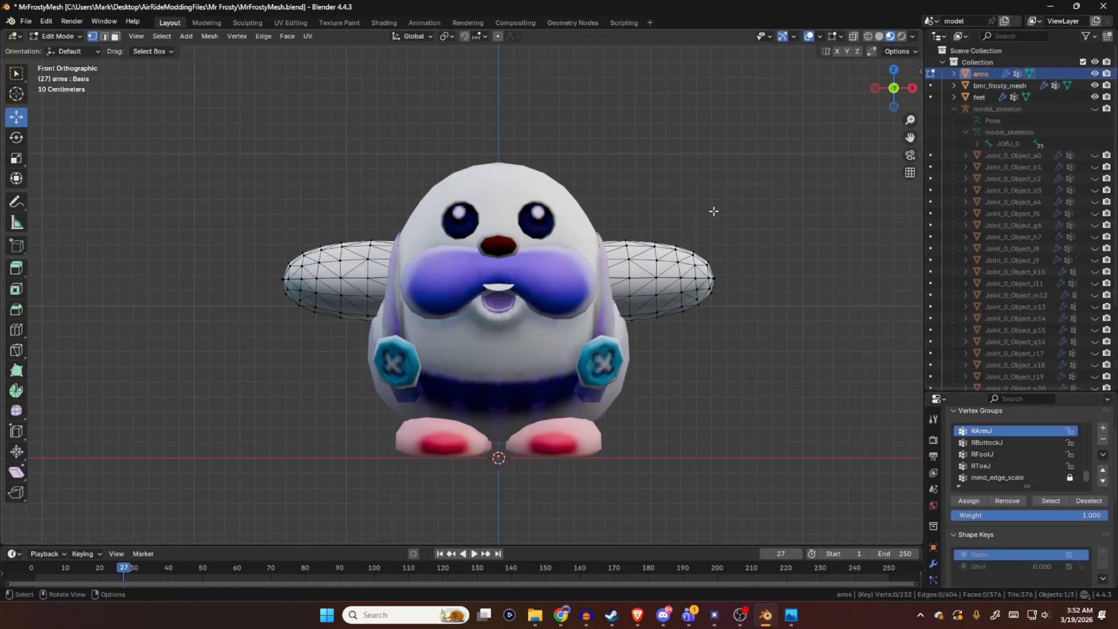
{"action": "left_click", "coordinate": [868, 36]}
{"action": "left_click_drag", "start_coordinate": [815, 177], "coordinate": [523, 353]}
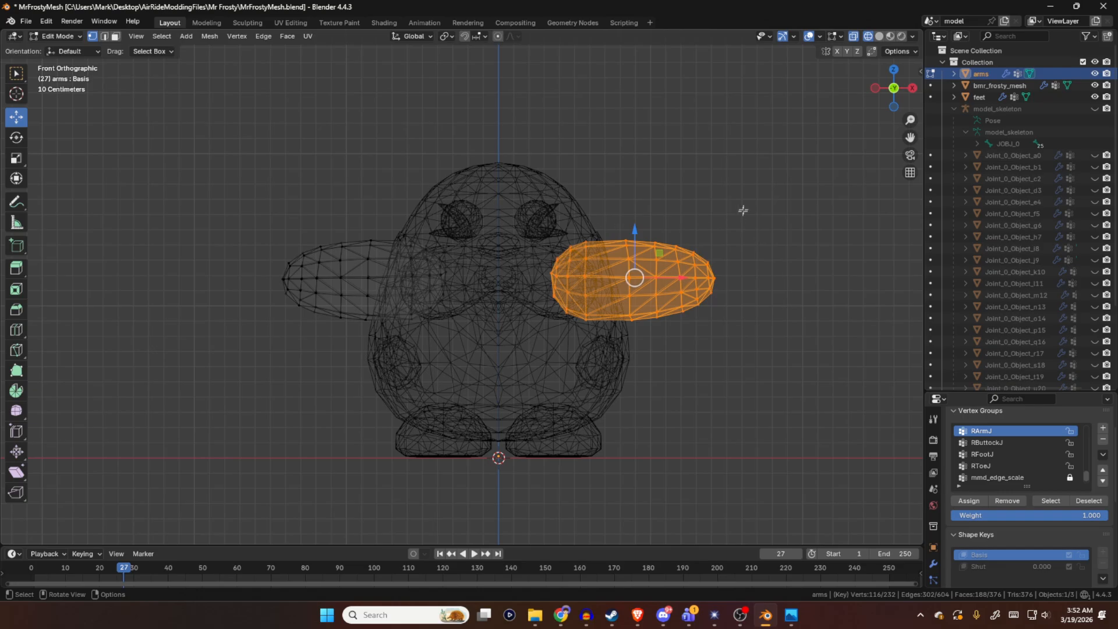
- Add a vertex group named JOBJ_10, assign the selected arm to it, and verify the group by deselecting and reselecting its vertices
{"action": "left_click", "coordinate": [1102, 428]}
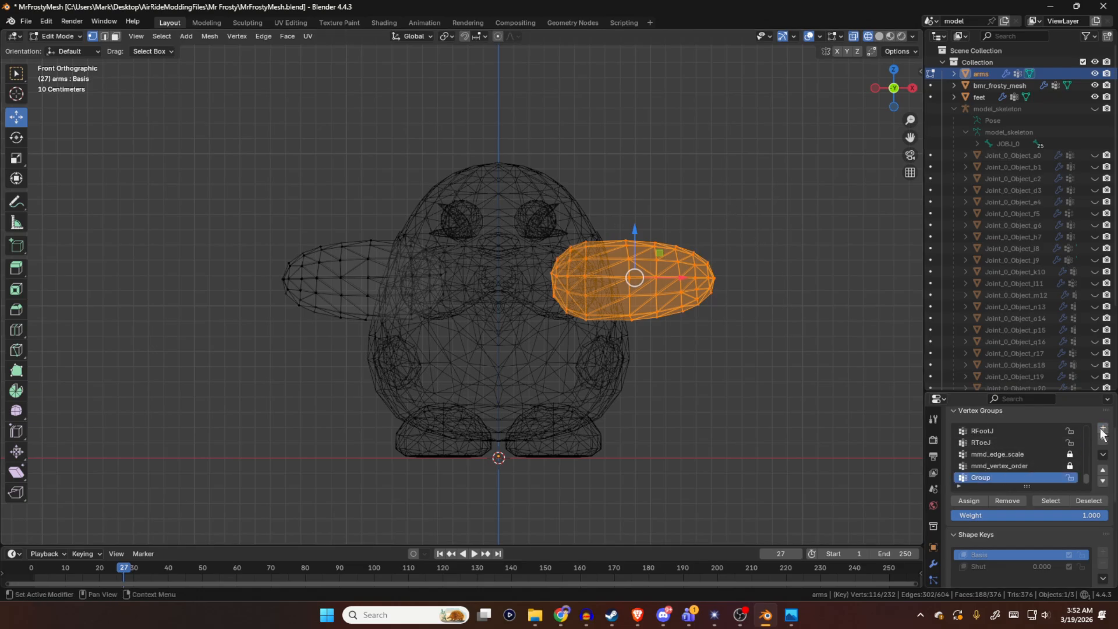
{"action": "double_click", "coordinate": [1010, 474]}
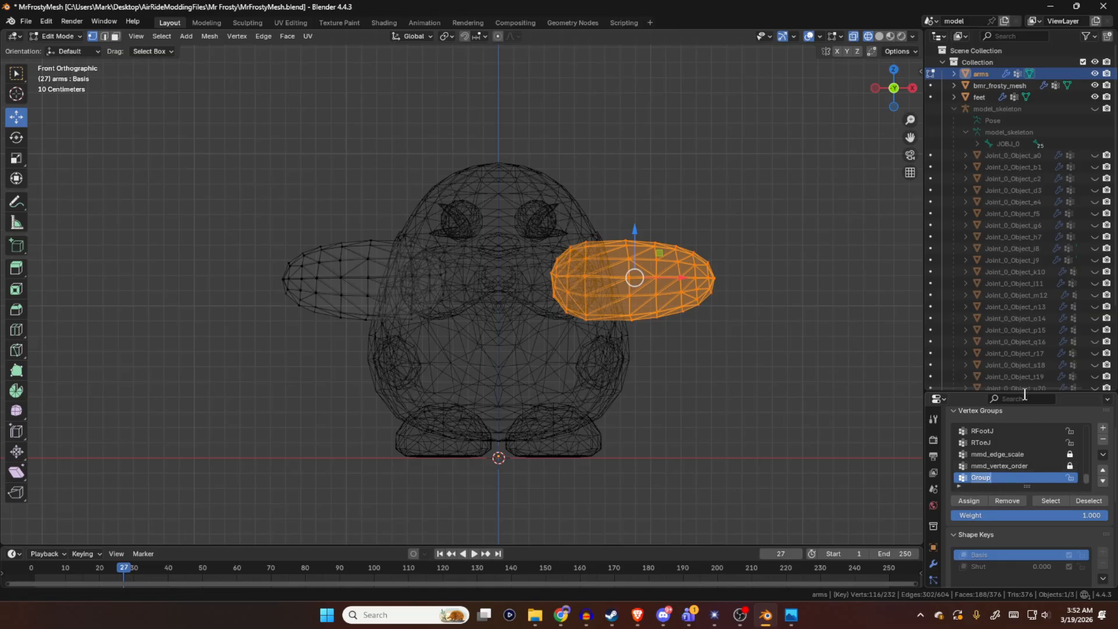
{"action": "type", "text": "L"}
{"action": "type", "text": "JOBJ_"}
{"action": "type", "text": "10"}
{"action": "key", "text": "Return"}
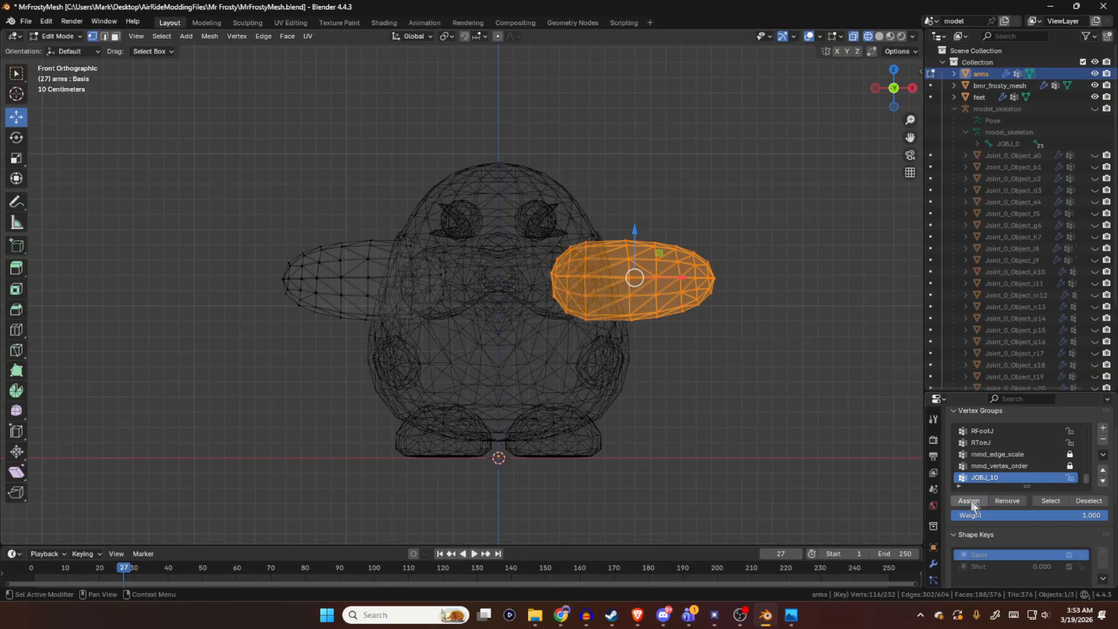
{"action": "left_click", "coordinate": [1088, 502]}
{"action": "left_click", "coordinate": [1044, 502]}
{"action": "middle_click_drag", "start_coordinate": [640, 279], "coordinate": [796, 182]}
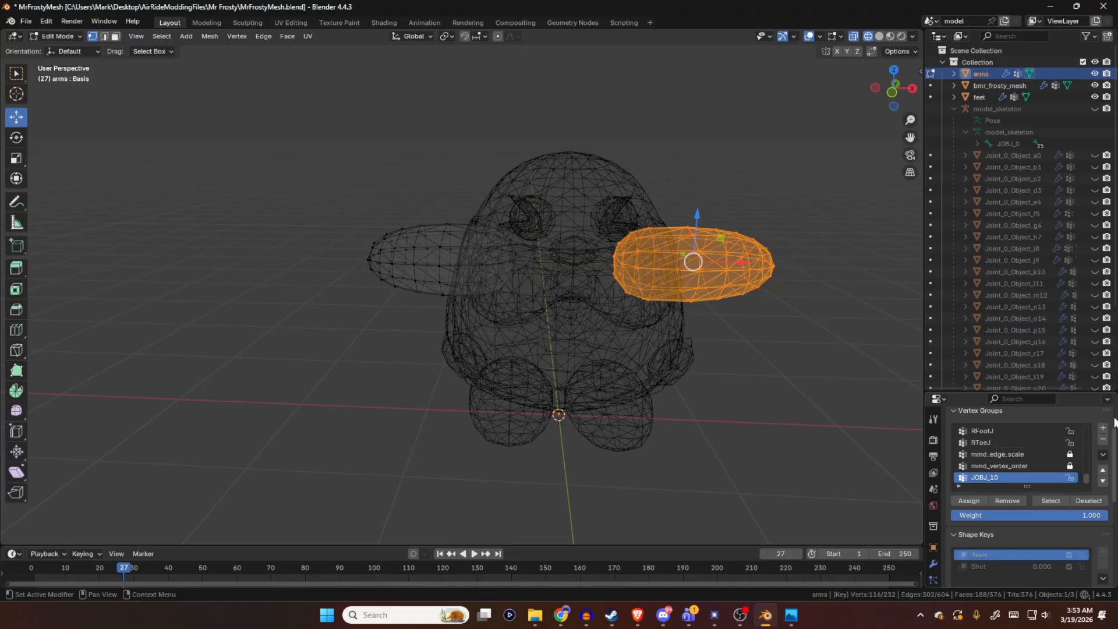
- Select the opposite arm, assign it to a new vertex group named JOBJ_13, and verify the group's vertices
{"action": "left_click", "coordinate": [478, 208]}
{"action": "left_click_drag", "start_coordinate": [310, 153], "coordinate": [530, 331]}
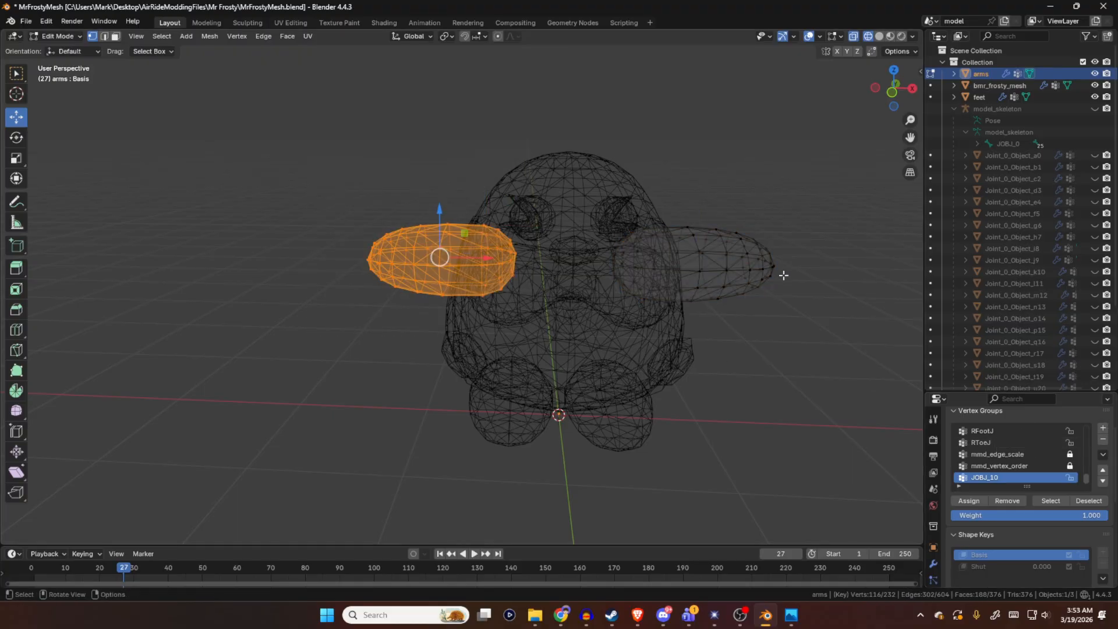
{"action": "left_click", "coordinate": [1102, 429]}
{"action": "left_click", "coordinate": [1102, 429]}
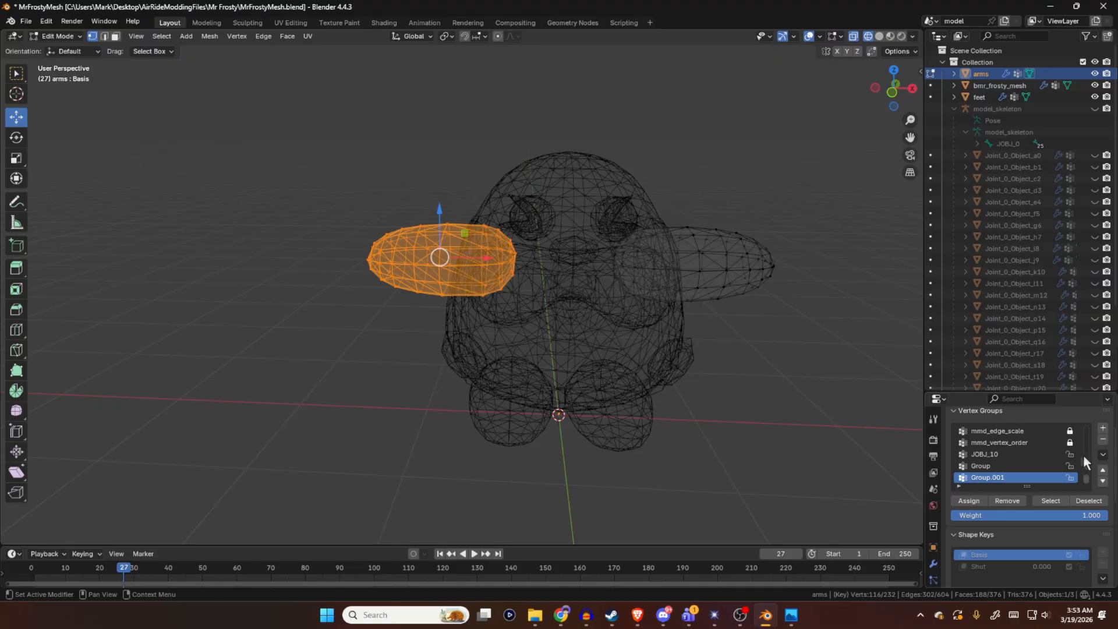
{"action": "double_click", "coordinate": [996, 466]}
{"action": "type", "text": "JOBJ_"}
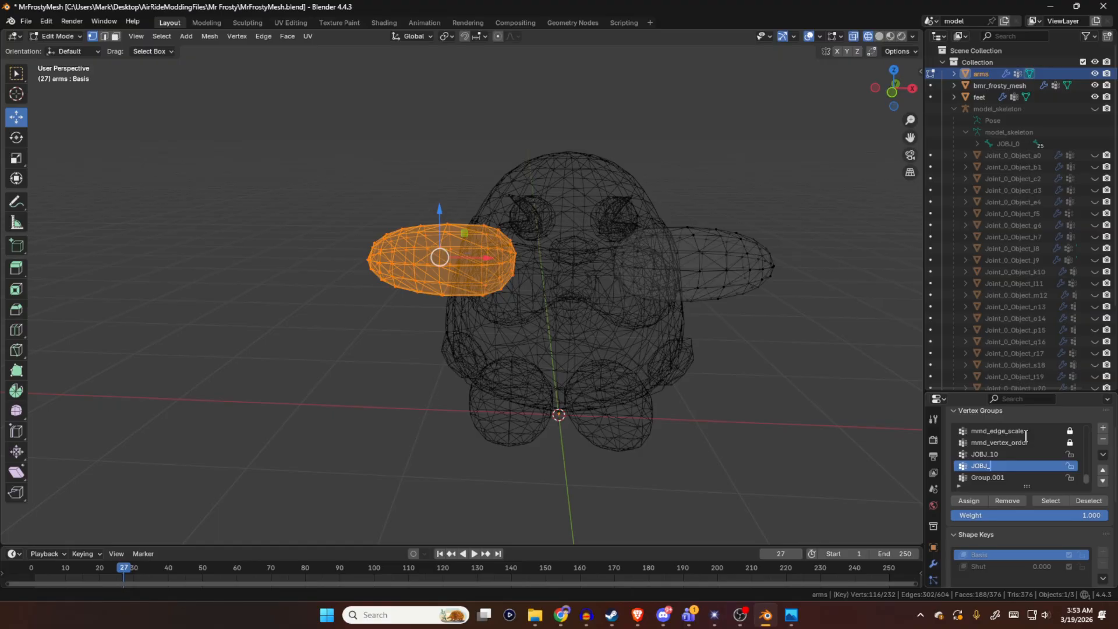
{"action": "type", "text": "13"}
{"action": "key", "text": "Return"}
{"action": "left_click", "coordinate": [1072, 500]}
{"action": "left_click", "coordinate": [1056, 501]}
{"action": "left_click", "coordinate": [1077, 500]}
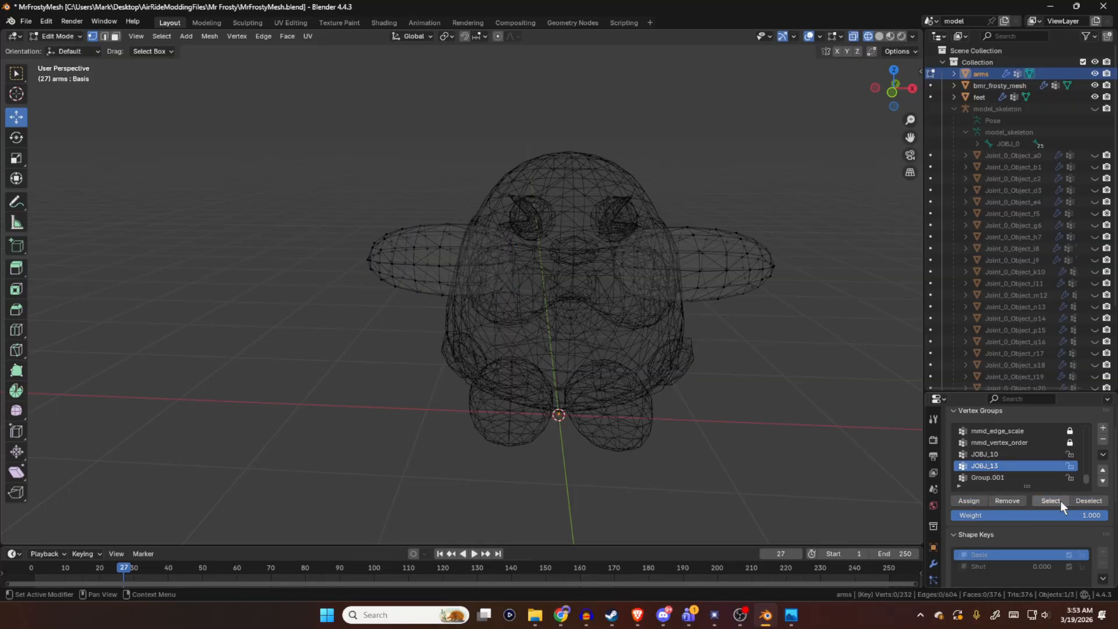
{"action": "left_click", "coordinate": [1060, 500]}
- Save the Blender file and return the arms object to Object Mode
{"action": "left_click", "coordinate": [809, 360]}
{"action": "key", "text": "ctrl+s"}
{"action": "middle_click_drag", "start_coordinate": [749, 320], "coordinate": [796, 316]}
{"action": "key", "text": "Tab"}
{"action": "middle_click_drag", "start_coordinate": [822, 276], "coordinate": [806, 295]}
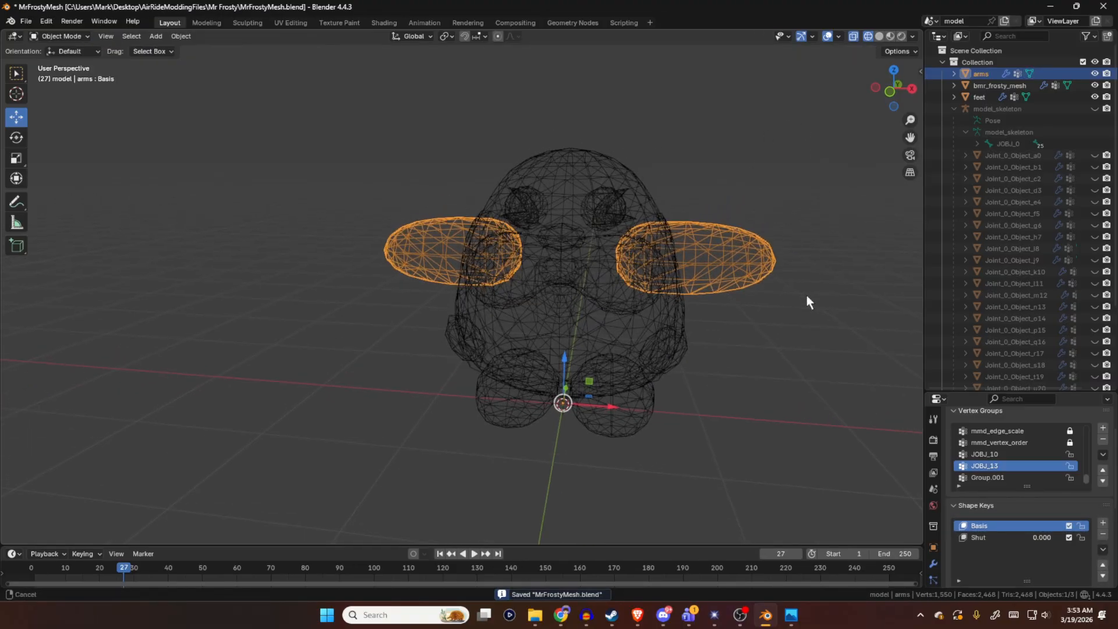
- Edit the feet object and select all vertices of the foot on the positive X side
{"action": "left_click", "coordinate": [978, 97]}
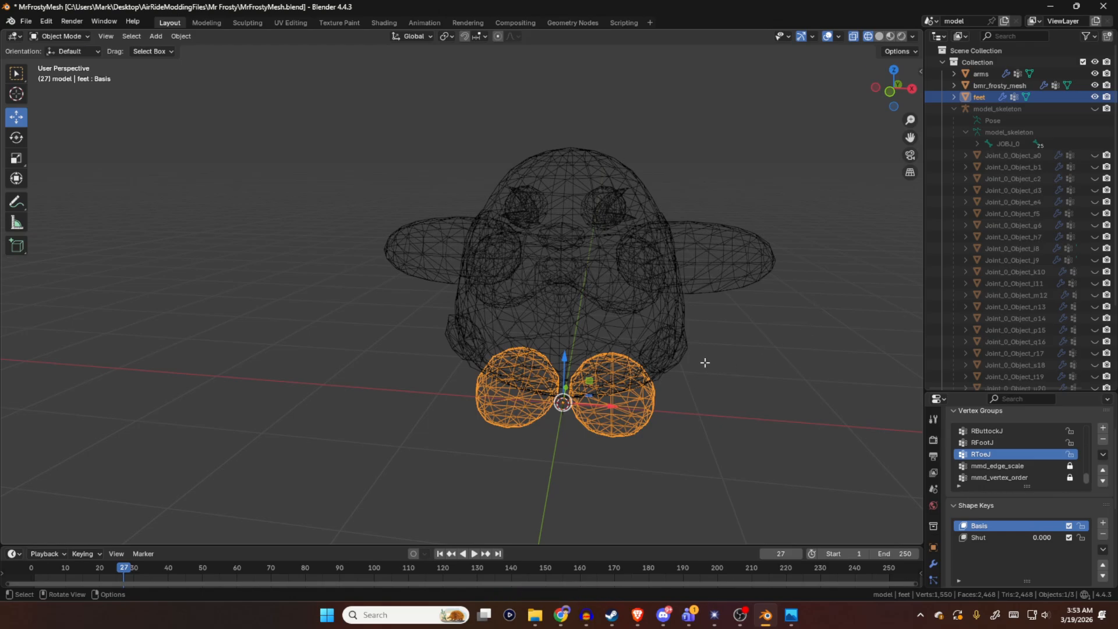
{"action": "key", "text": "Tab"}
{"action": "middle_click_drag", "start_coordinate": [707, 367], "coordinate": [749, 319]}
{"action": "middle_click_drag", "start_coordinate": [743, 362], "coordinate": [739, 357]}
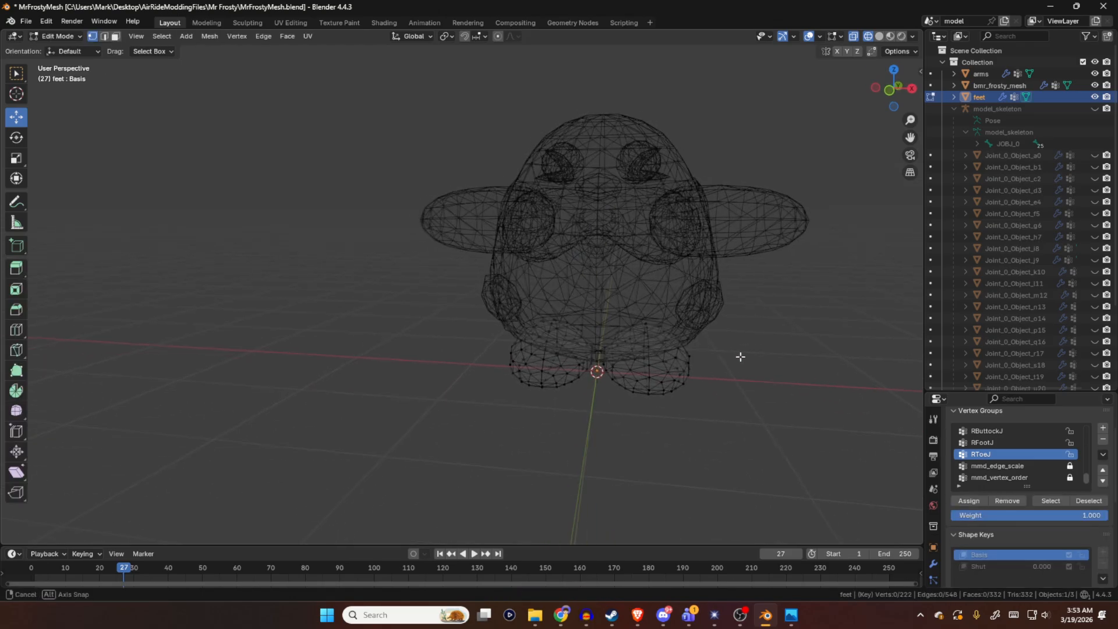
{"action": "left_click_drag", "start_coordinate": [740, 434], "coordinate": [598, 299]}
{"action": "middle_click_drag", "start_coordinate": [700, 347], "coordinate": [686, 339], "text": "shift"}
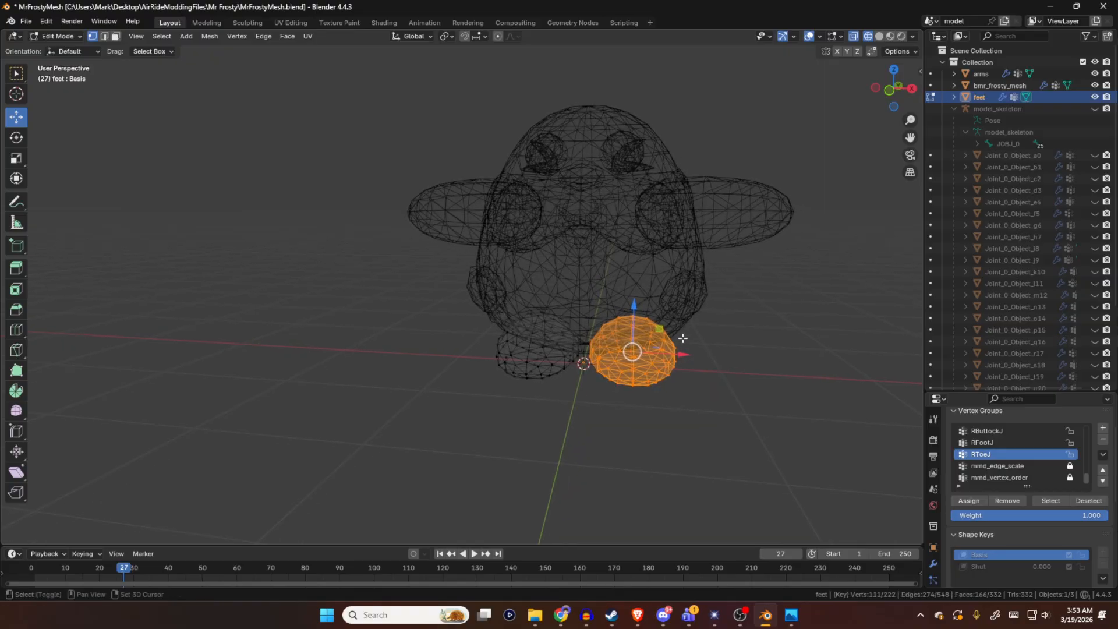
- Add a vertex group named JOBJ_20, assign the selected foot to it, and verify the group's vertices
{"action": "left_click", "coordinate": [1102, 428]}
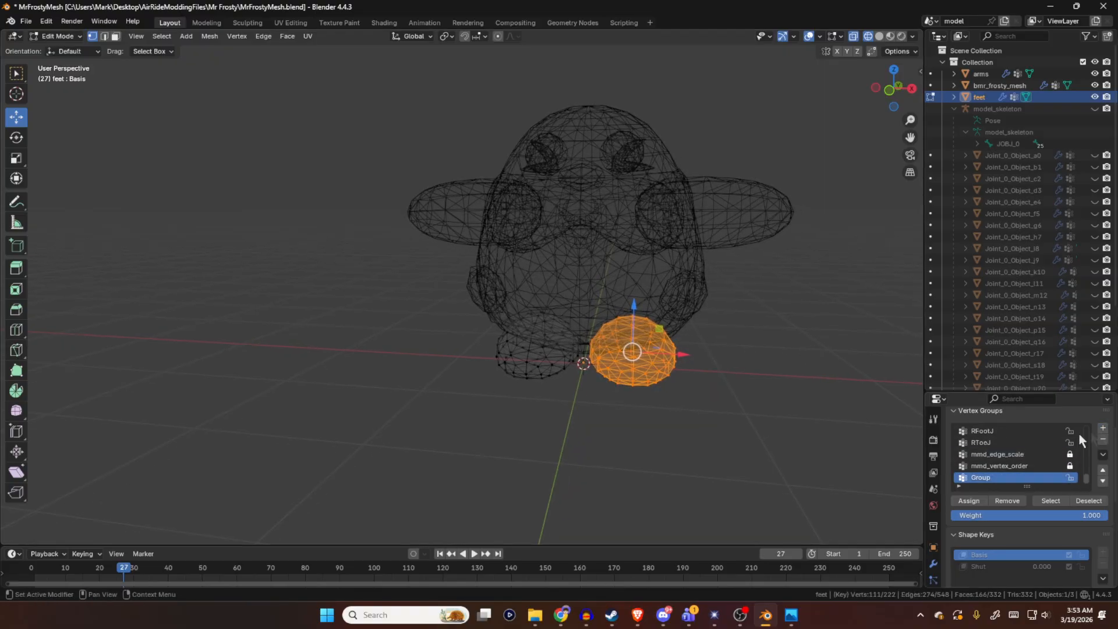
{"action": "double_click", "coordinate": [994, 474]}
{"action": "type", "text": "JOBJ_"}
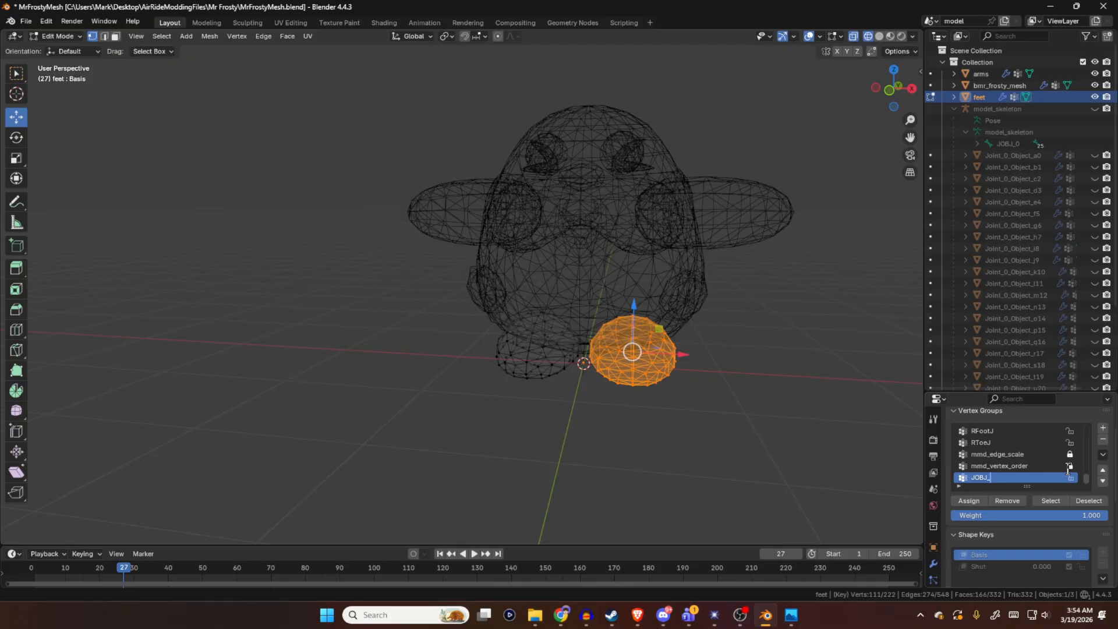
{"action": "type", "text": "20"}
{"action": "key", "text": "Return"}
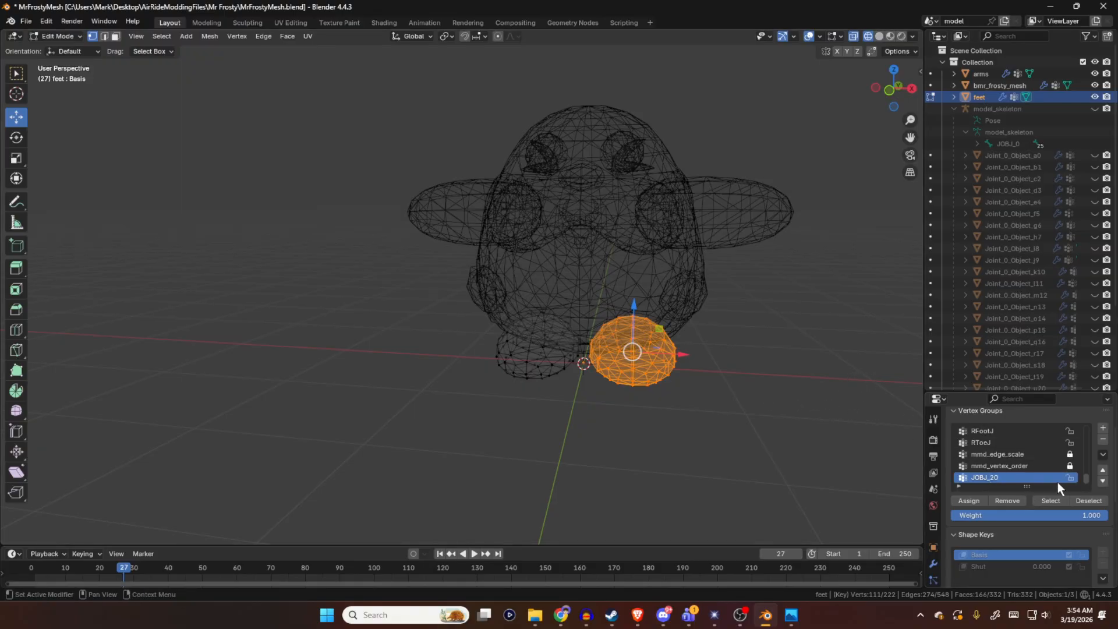
{"action": "left_click", "coordinate": [1077, 500]}
{"action": "left_click", "coordinate": [1058, 499]}
{"action": "left_click", "coordinate": [1075, 500]}
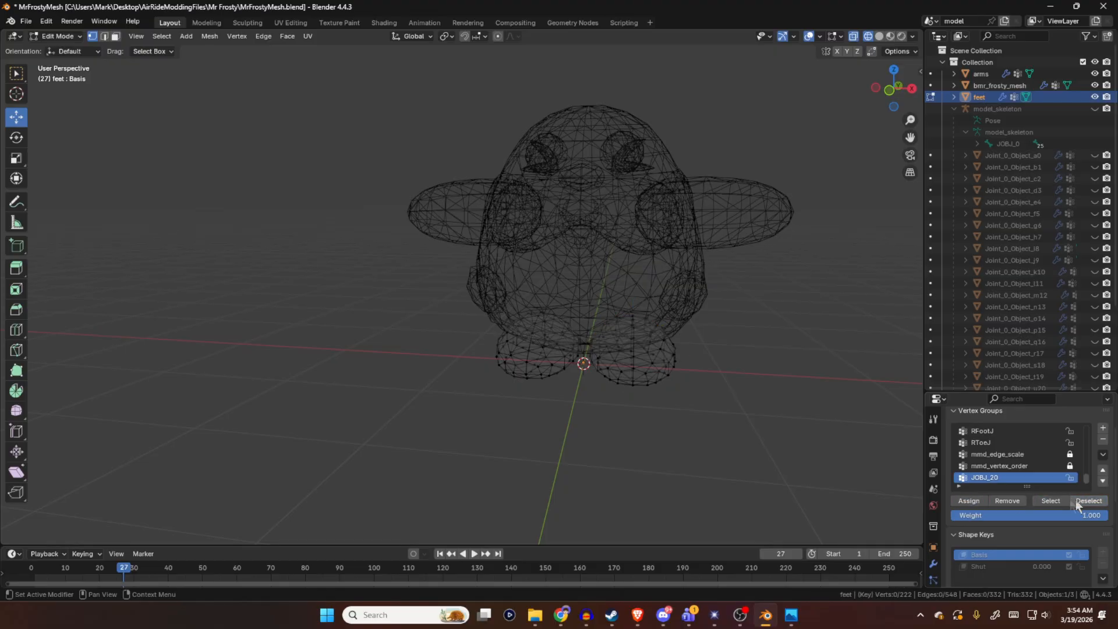
- Add another vertex group to the feet, recheck the JOBJ_20 vertices, and select the foot on the negative X side
{"action": "left_click", "coordinate": [1102, 431]}
{"action": "left_click", "coordinate": [1007, 466]}
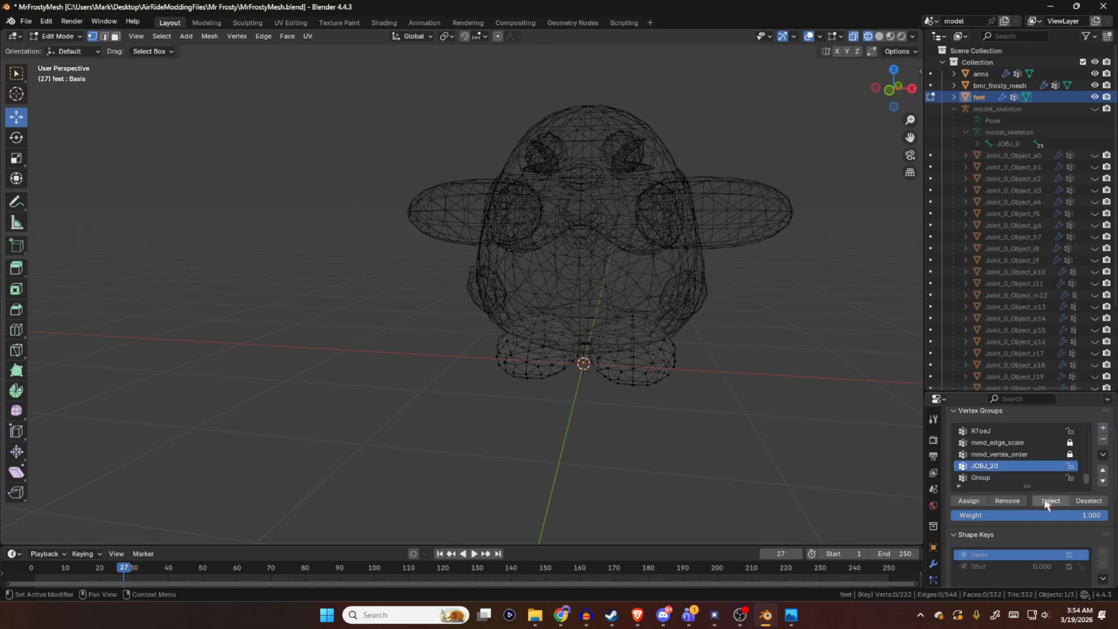
{"action": "left_click", "coordinate": [1051, 501]}
{"action": "left_click", "coordinate": [1088, 500]}
{"action": "left_click_drag", "start_coordinate": [459, 403], "coordinate": [583, 262]}
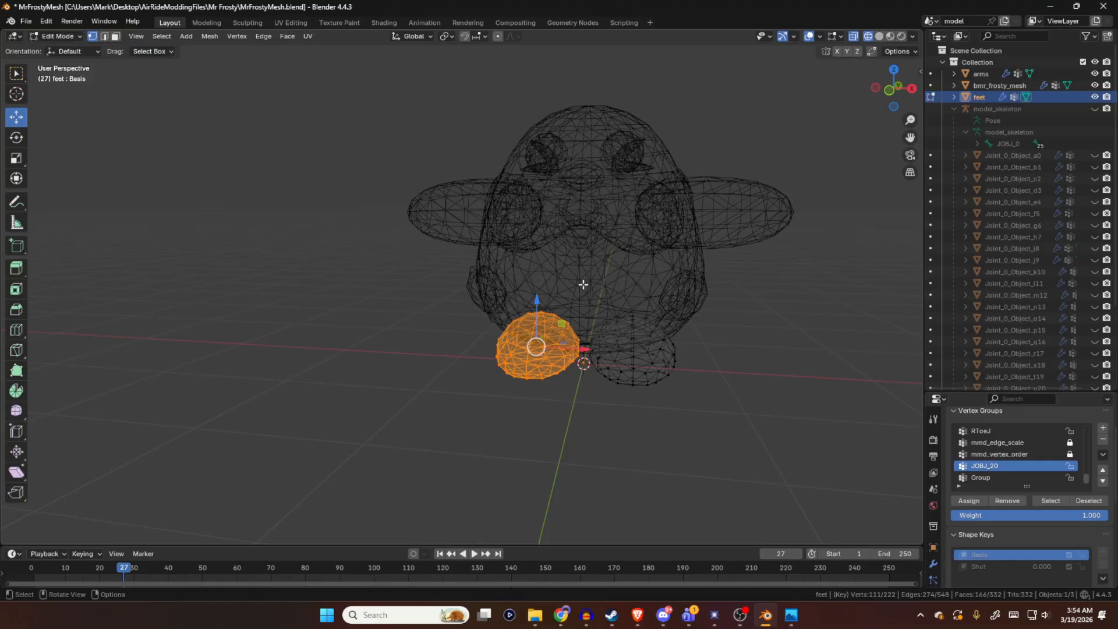
{"action": "middle_click_drag", "start_coordinate": [619, 340], "coordinate": [594, 340]}
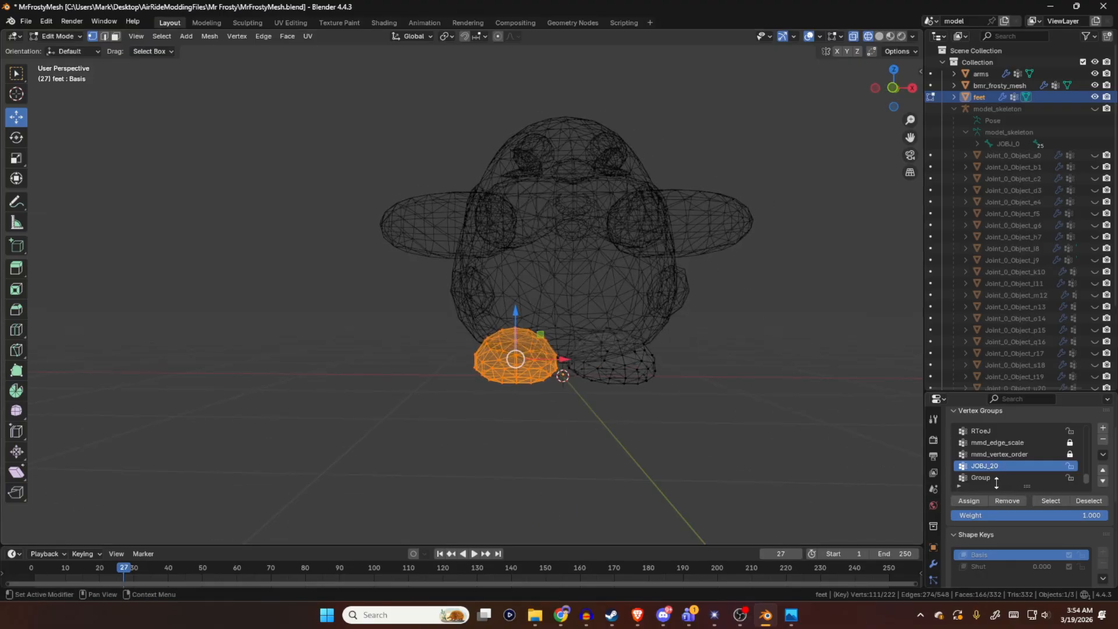
- Rename the new vertex group of the feet to JOBJ_25 and save the file
{"action": "double_click", "coordinate": [1036, 478]}
{"action": "type", "text": "JOBJ_"}
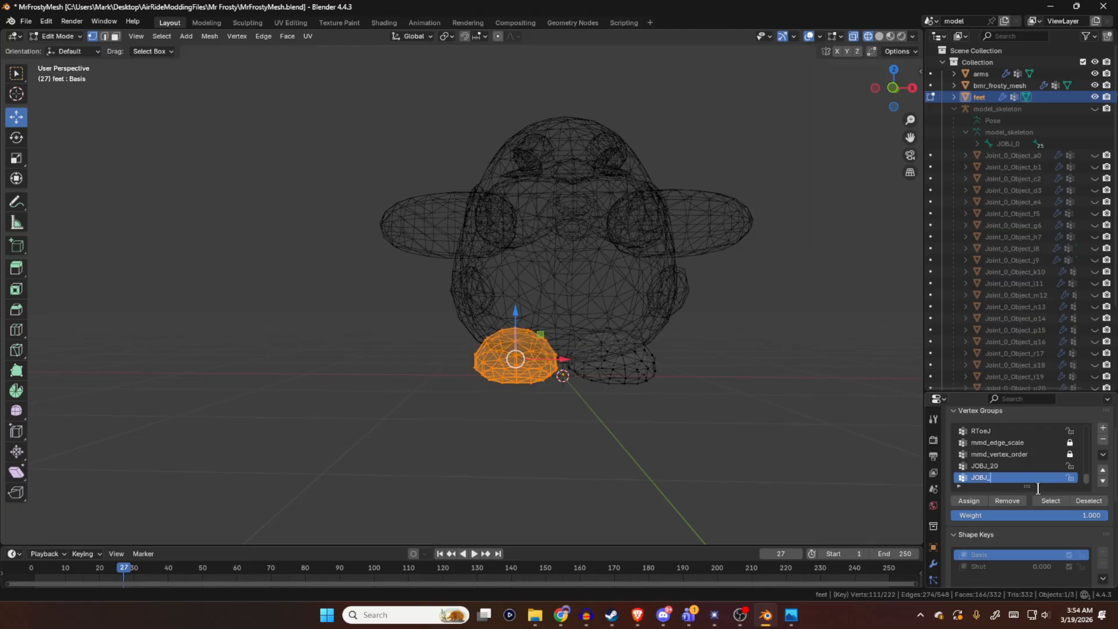
{"action": "type", "text": "25"}
{"action": "key", "text": "Return"}
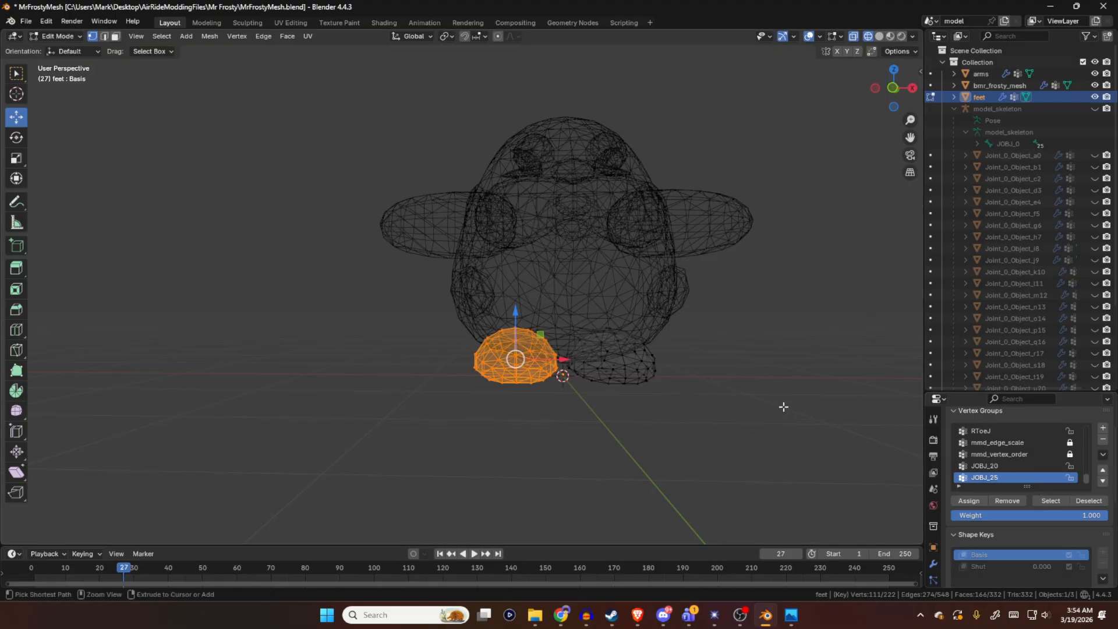
{"action": "key", "text": "ctrl+s"}
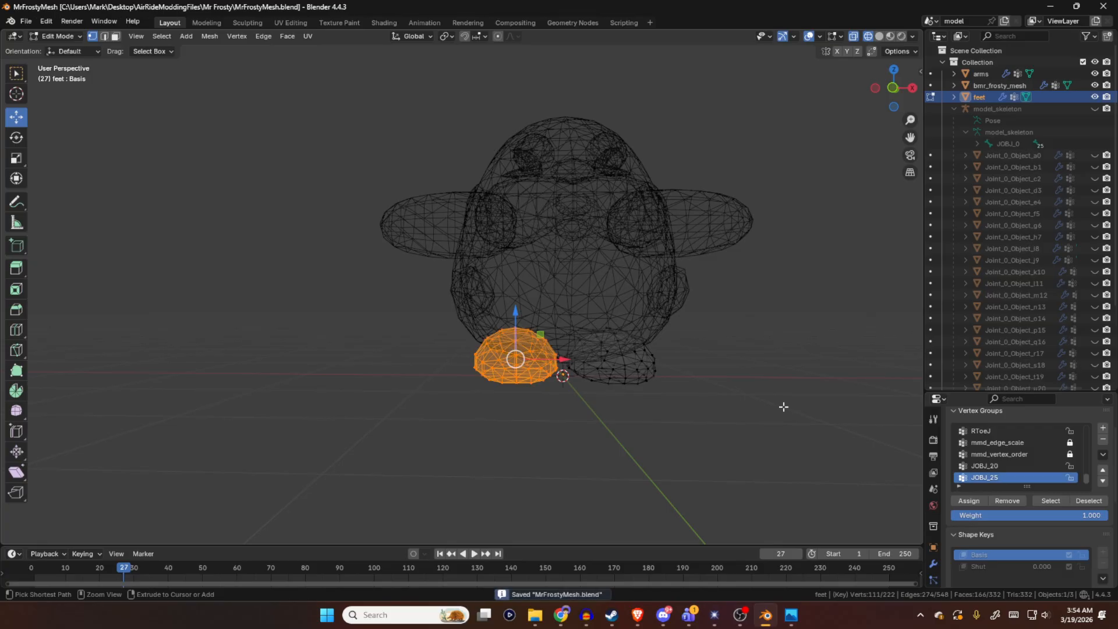
- Assign the selected foot to JOBJ_25, verify the group's vertices, and save the file
{"action": "middle_click_drag", "start_coordinate": [776, 419], "coordinate": [739, 449]}
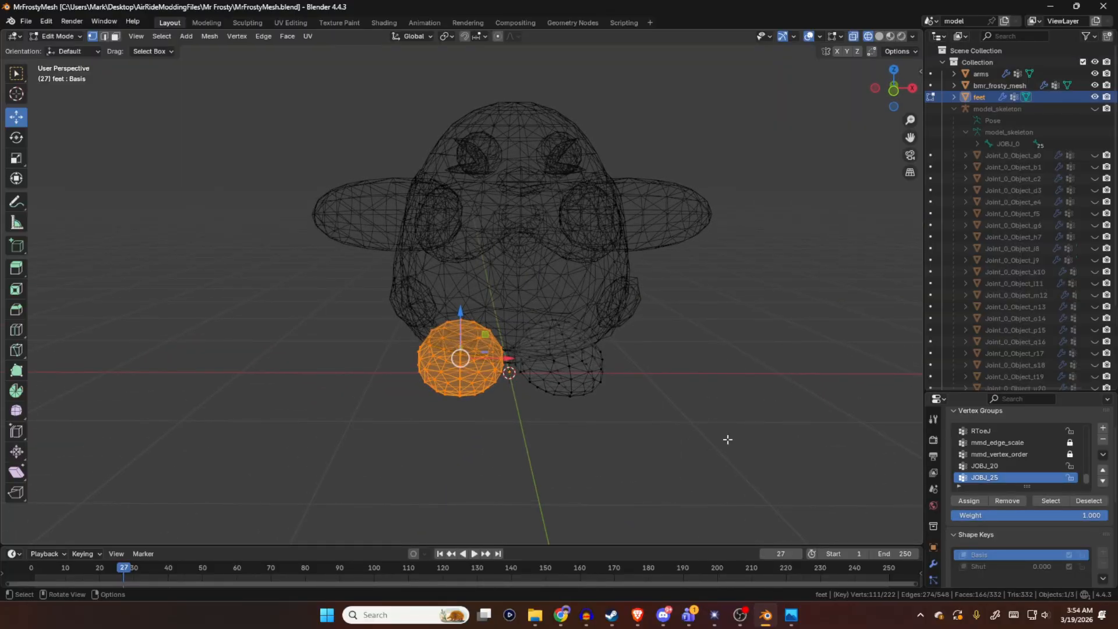
{"action": "middle_click_drag", "start_coordinate": [756, 480], "coordinate": [732, 435]}
{"action": "left_click", "coordinate": [1047, 500]}
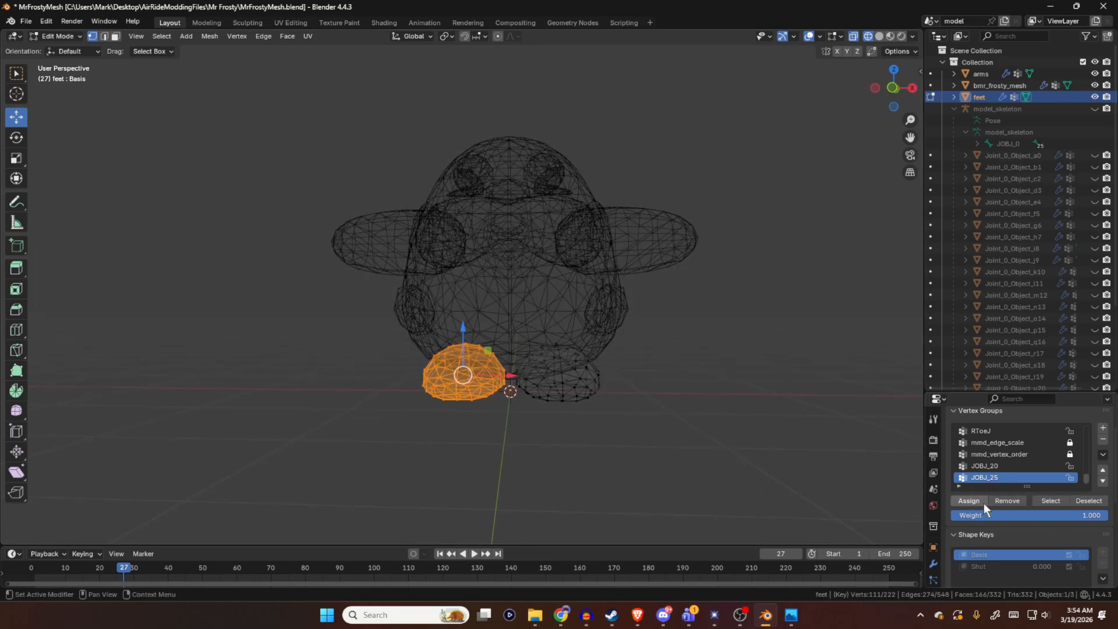
{"action": "left_click", "coordinate": [1078, 501]}
{"action": "left_click", "coordinate": [1049, 505]}
{"action": "left_click", "coordinate": [1074, 502]}
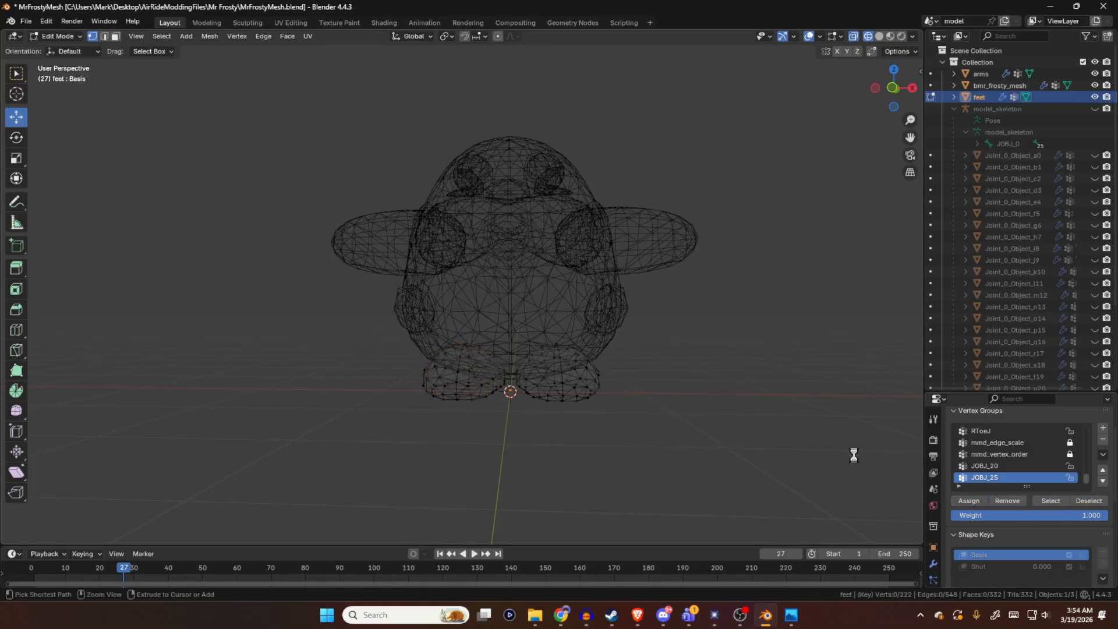
{"action": "key", "text": "ctrl+s"}
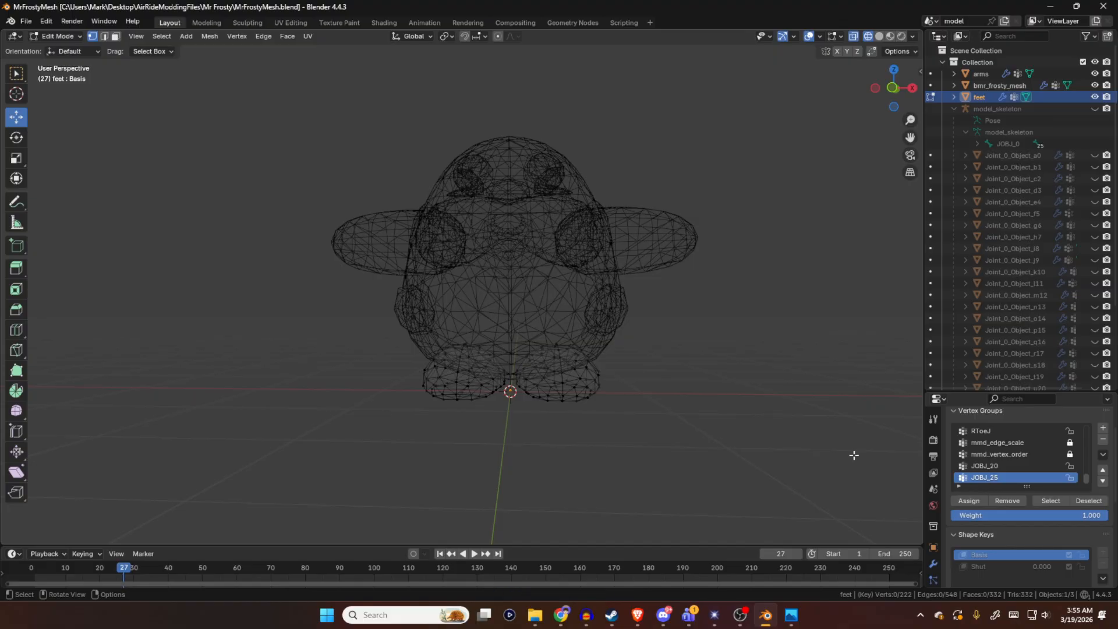
- Switch from the feet to editing the bmr_frosty_mesh body and select all its vertices
{"action": "key", "text": "Tab"}
{"action": "middle_click_drag", "start_coordinate": [732, 382], "coordinate": [643, 344]}
{"action": "left_click", "coordinate": [644, 345], "text": "shift"}
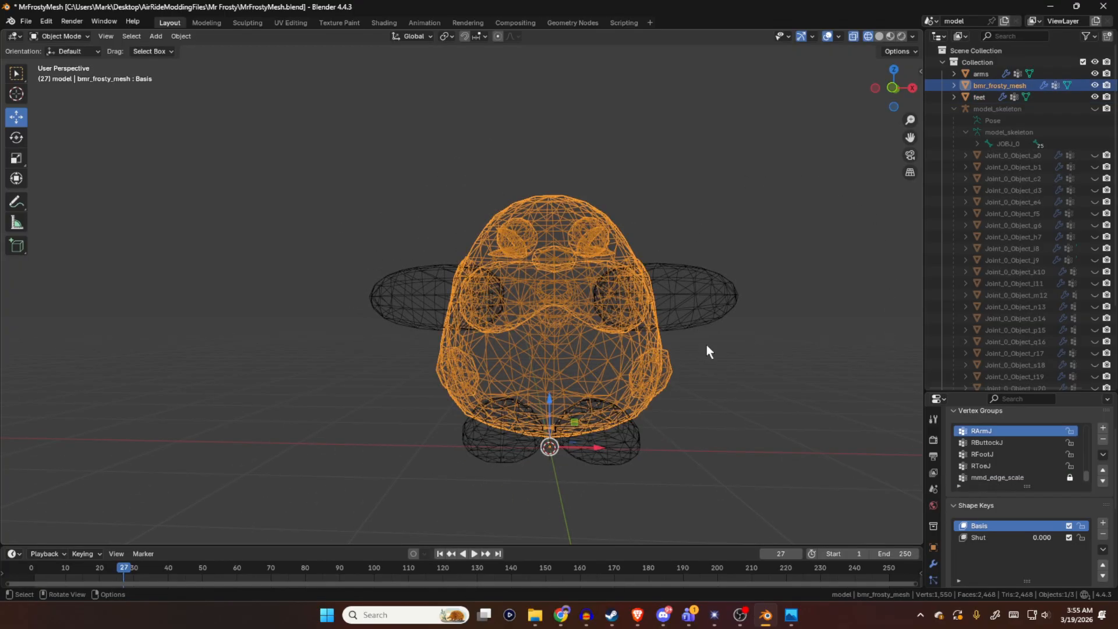
{"action": "key", "text": "Tab"}
{"action": "key", "text": "a"}
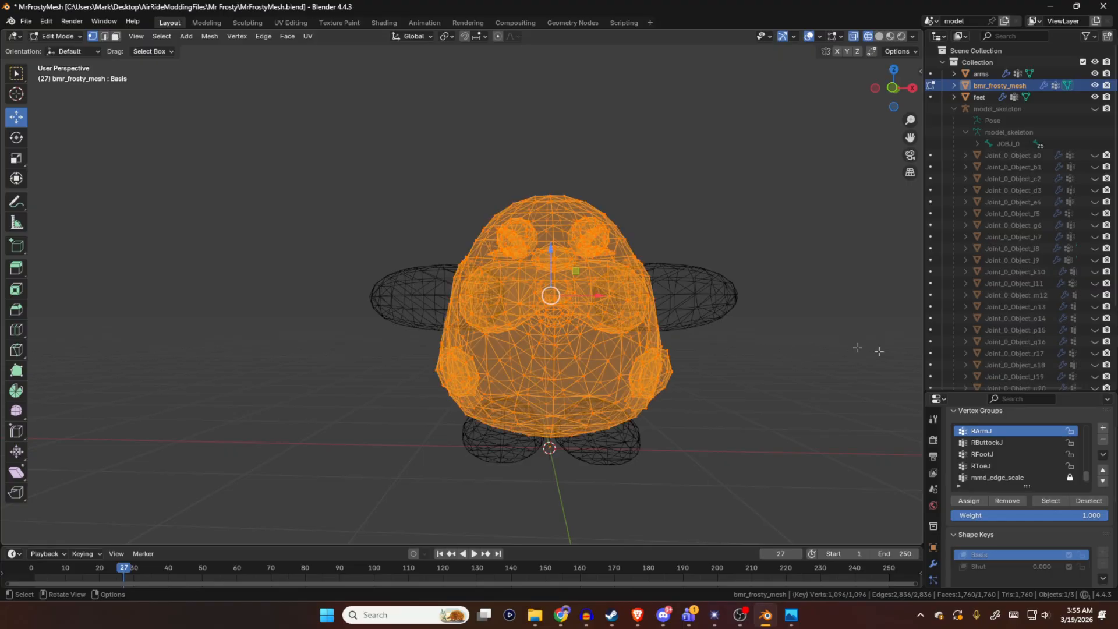
- Add a vertex group named JOBJ_6 to the body, assign all its vertices to it, and verify the group
{"action": "left_click", "coordinate": [1103, 431]}
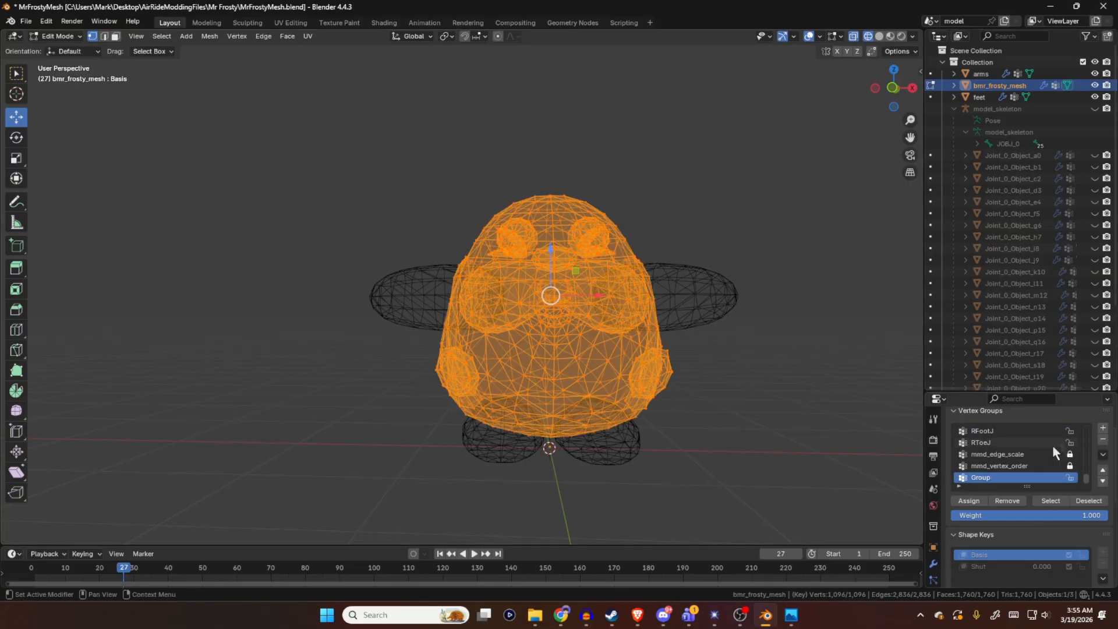
{"action": "double_click", "coordinate": [994, 477]}
{"action": "type", "text": "JOBJ_"}
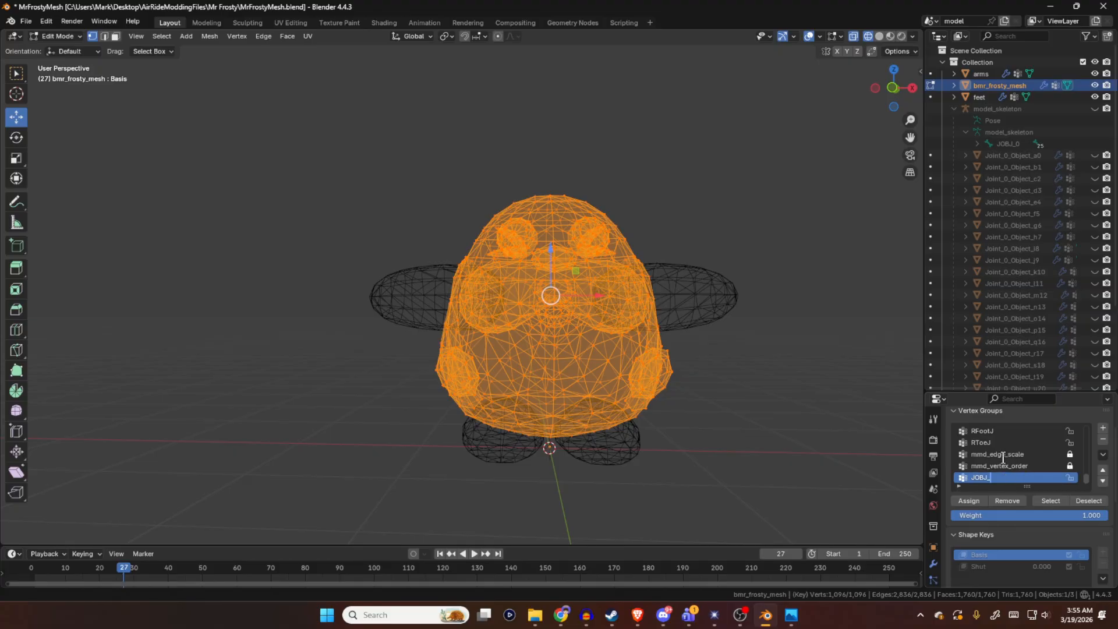
{"action": "type", "text": "6"}
{"action": "key", "text": "Return"}
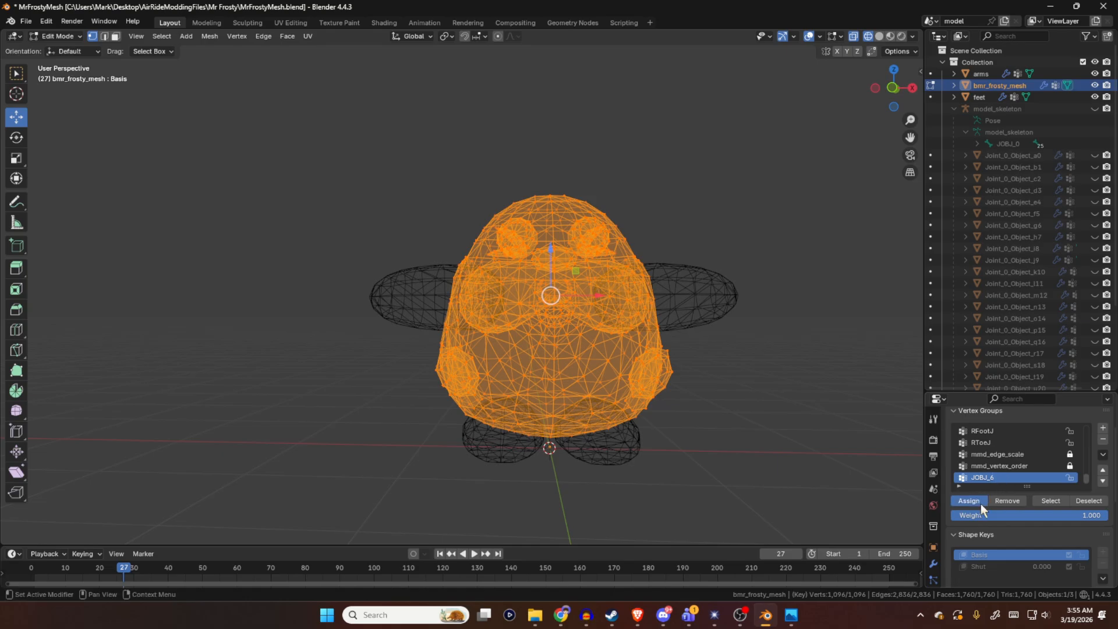
{"action": "left_click", "coordinate": [1088, 501]}
{"action": "left_click", "coordinate": [1058, 499]}
{"action": "left_click", "coordinate": [827, 396]}
- Save the file and return the body to Object Mode with nothing selected
{"action": "key", "text": "ctrl+s"}
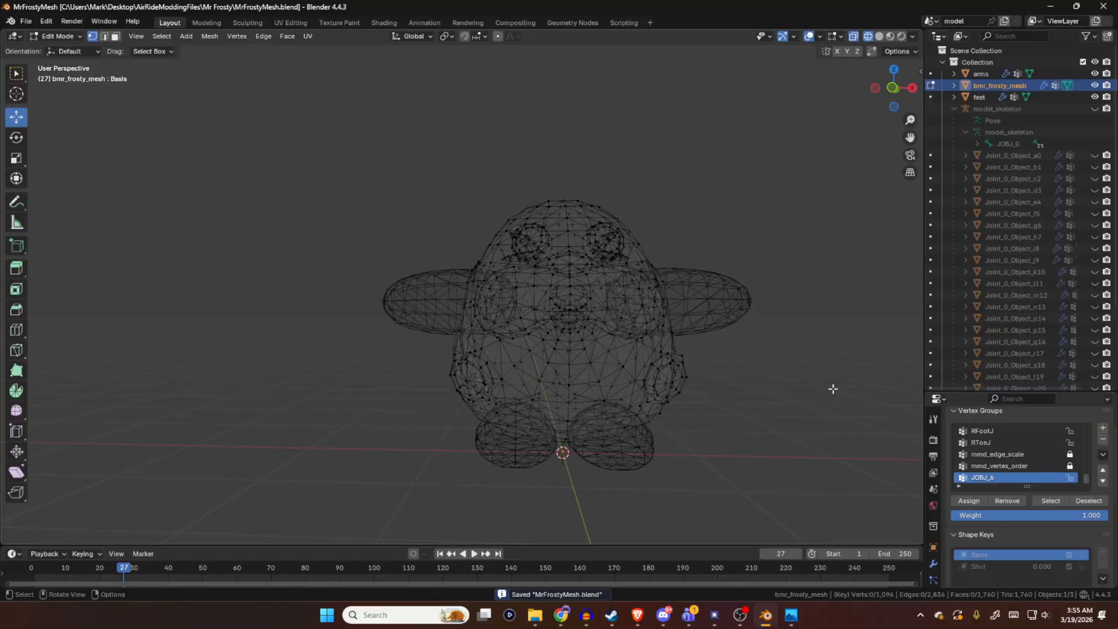
{"action": "key", "text": "Tab"}
{"action": "left_click", "coordinate": [777, 368]}
{"action": "middle_click_drag", "start_coordinate": [668, 362], "coordinate": [609, 300]}
- Examine the arms and body objects, and go through the skeleton's original Joint objects one by one for comparison
{"action": "scroll", "coordinate": [991, 256], "scroll_direction": "down", "scroll_amount": 3}
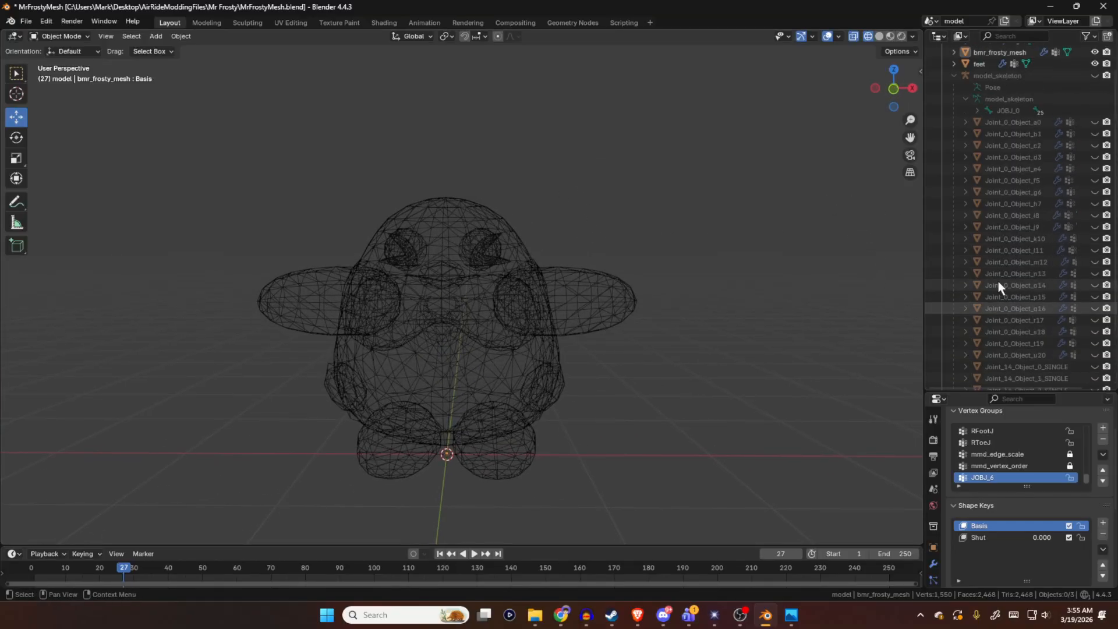
{"action": "scroll", "coordinate": [1002, 291], "scroll_direction": "up", "scroll_amount": 3}
{"action": "left_click", "coordinate": [991, 73]}
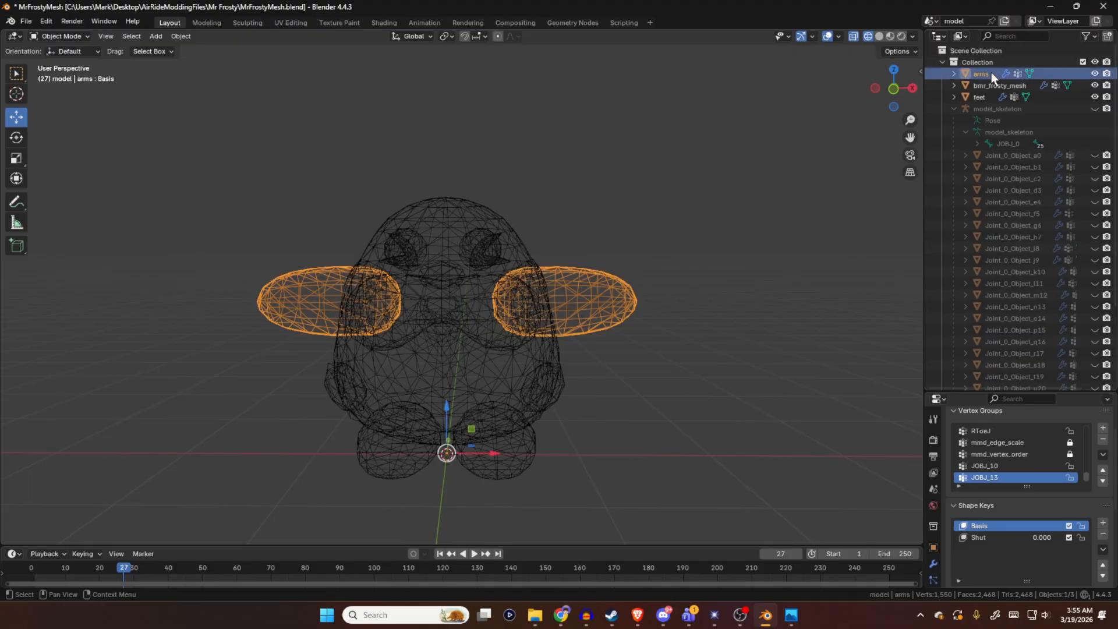
{"action": "left_click", "coordinate": [987, 85]}
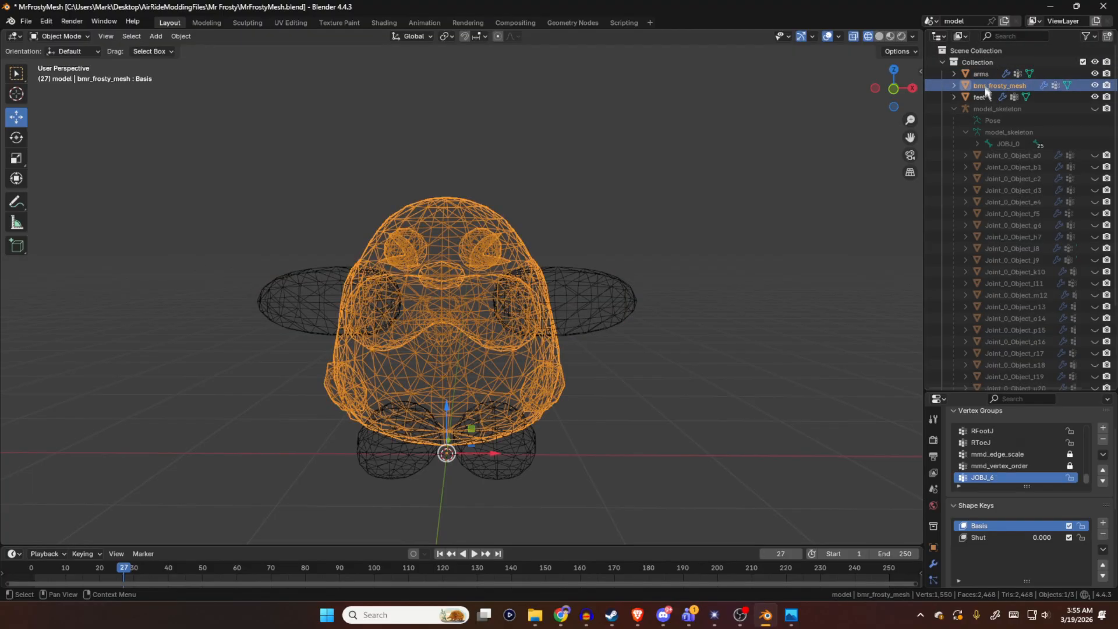
{"action": "left_click", "coordinate": [1015, 156]}
{"action": "key", "text": "Down"}
{"action": "key", "text": "Down"}
{"action": "key", "text": "Down"}
{"action": "key", "text": "Down"}
{"action": "key", "text": "Down"}
{"action": "key", "text": "Down"}
{"action": "key", "text": "Down"}
{"action": "key", "text": "Down"}
{"action": "key", "text": "Down"}
{"action": "key", "text": "Down"}
{"action": "key", "text": "Down"}
{"action": "key", "text": "Down"}
{"action": "key", "text": "Down"}
{"action": "key", "text": "Down"}
{"action": "key", "text": "Down"}
{"action": "key", "text": "Down"}
{"action": "key", "text": "Down"}
{"action": "key", "text": "Down"}
{"action": "key", "text": "Down"}
{"action": "key", "text": "Down"}
{"action": "key", "text": "Down"}
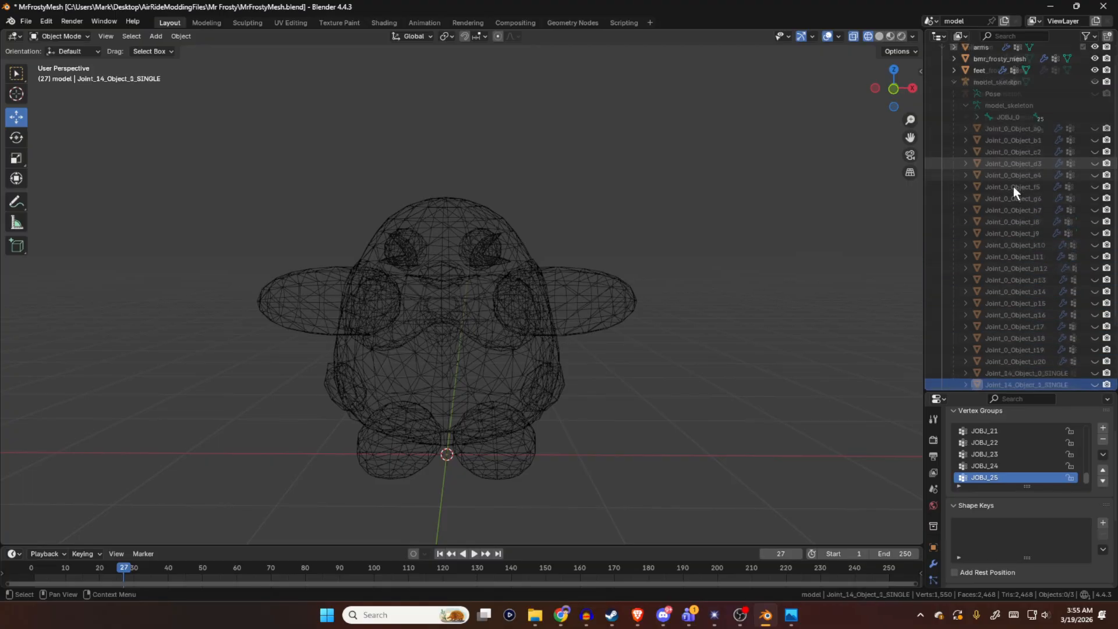
{"action": "key", "text": "Down"}
{"action": "key", "text": "Down"}
{"action": "key", "text": "Down"}
{"action": "key", "text": "Down"}
{"action": "key", "text": "Down"}
{"action": "key", "text": "Down"}
{"action": "key", "text": "Up"}
{"action": "key", "text": "Up"}
{"action": "key", "text": "Up"}
{"action": "key", "text": "Up"}
{"action": "key", "text": "Up"}
{"action": "key", "text": "Up"}
{"action": "key", "text": "Up"}
{"action": "key", "text": "Up"}
{"action": "key", "text": "Up"}
{"action": "key", "text": "Up"}
{"action": "key", "text": "Up"}
{"action": "key", "text": "Up"}
{"action": "key", "text": "Up"}
{"action": "key", "text": "Up"}
{"action": "key", "text": "Up"}
{"action": "key", "text": "Up"}
{"action": "key", "text": "Up"}
{"action": "key", "text": "Up"}
{"action": "key", "text": "Up"}
{"action": "key", "text": "Up"}
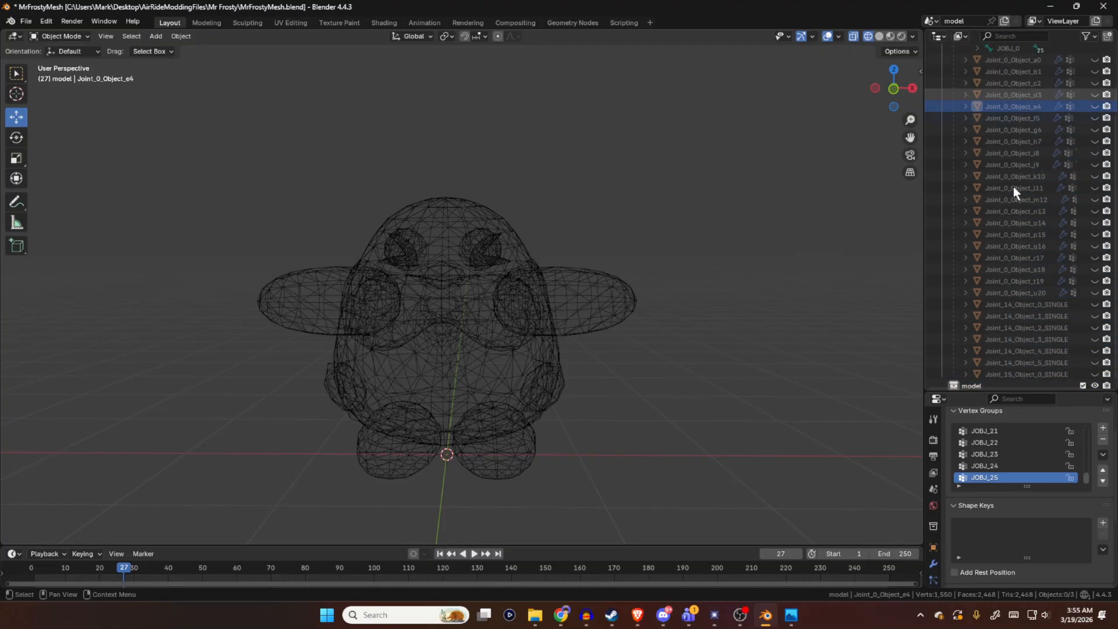
{"action": "scroll", "coordinate": [1013, 186], "scroll_direction": "up", "scroll_amount": 4}
- Review the arms, bmr_frosty_mesh and feet objects above the model_skeleton one after another
{"action": "left_click", "coordinate": [997, 108]}
{"action": "key", "text": "Up"}
{"action": "key", "text": "Up"}
{"action": "key", "text": "Up"}
{"action": "key", "text": "Up"}
{"action": "key", "text": "Down"}
{"action": "key", "text": "Down"}
{"action": "key", "text": "Down"}
{"action": "key", "text": "Down"}
{"action": "key", "text": "Up"}
{"action": "key", "text": "Up"}
{"action": "key", "text": "Up"}
{"action": "key", "text": "Up"}
{"action": "key", "text": "Down"}
{"action": "key", "text": "Down"}
{"action": "key", "text": "Down"}
{"action": "key", "text": "Up"}
{"action": "key", "text": "Up"}
{"action": "key", "text": "Down"}
{"action": "key", "text": "Down"}
{"action": "key", "text": "Up"}
{"action": "key", "text": "Up"}
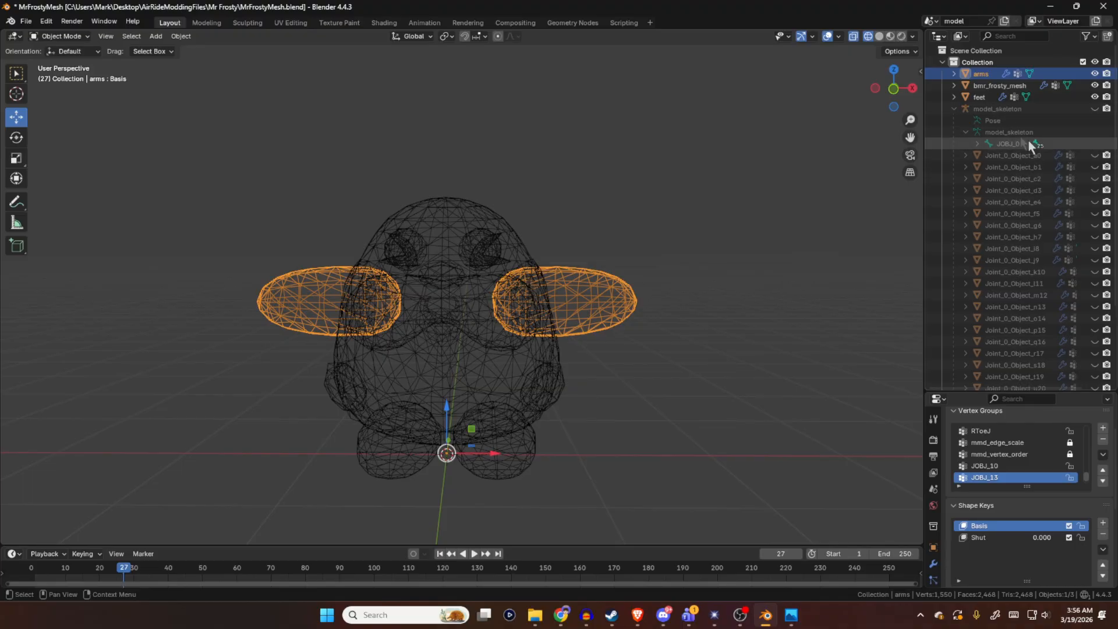
{"action": "left_click", "coordinate": [994, 83]}
{"action": "left_click", "coordinate": [972, 96]}
{"action": "left_click", "coordinate": [986, 85]}
{"action": "left_click", "coordinate": [992, 74]}
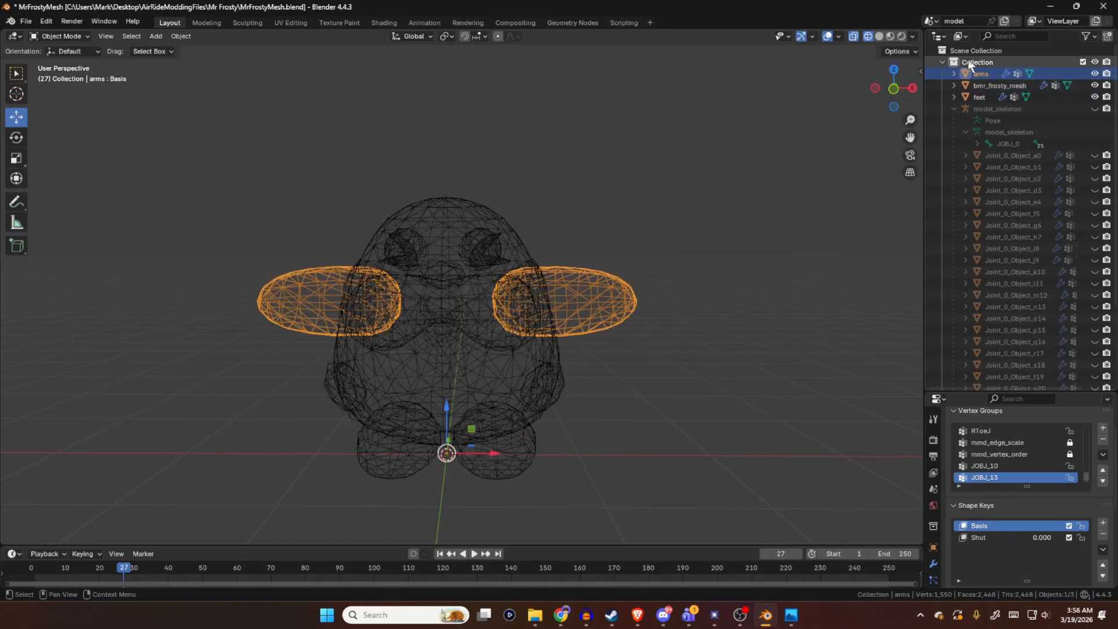
{"action": "left_click", "coordinate": [977, 97]}
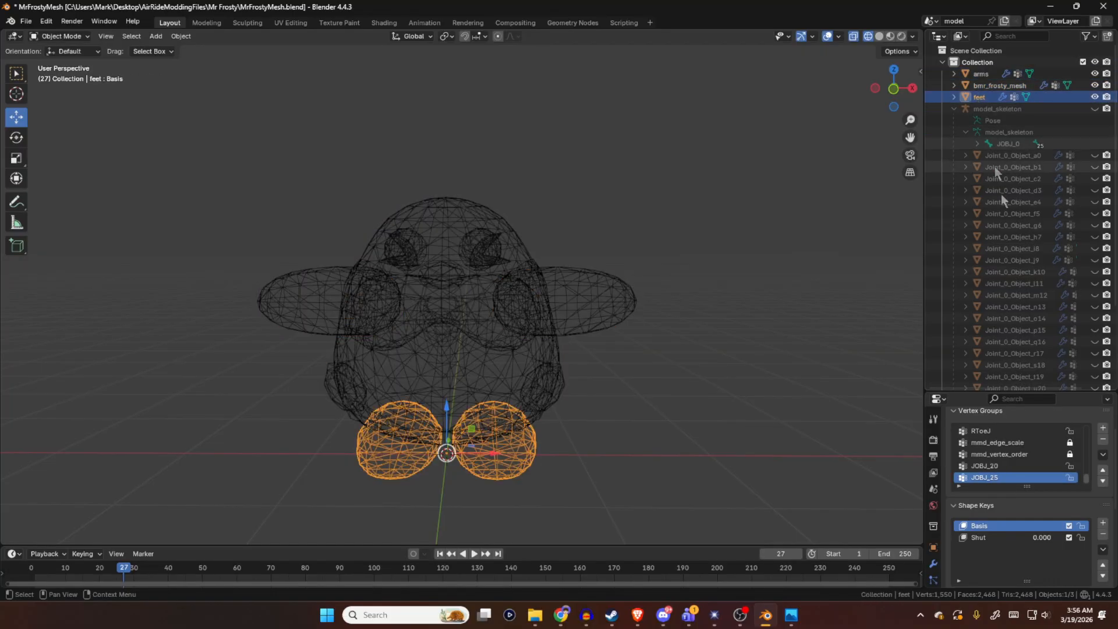
- Compare the skeleton's Joint_0 and Joint_14 objects with the arms, feet and body objects
{"action": "left_click", "coordinate": [1015, 281]}
{"action": "scroll", "coordinate": [1030, 316], "scroll_direction": "down", "scroll_amount": 3}
{"action": "left_click", "coordinate": [1028, 333]}
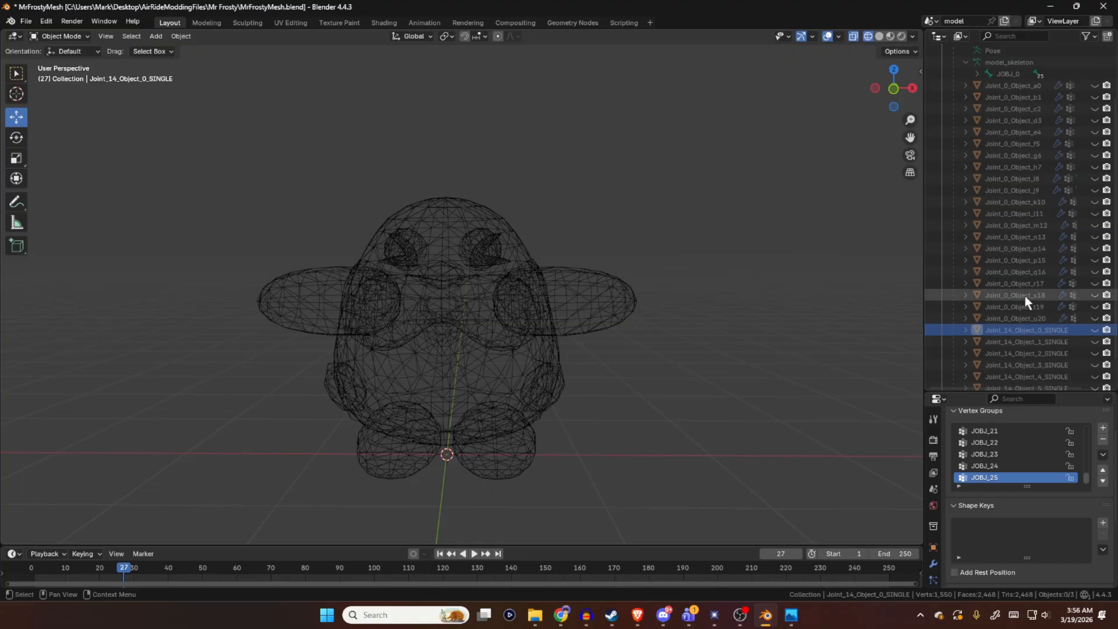
{"action": "left_click", "coordinate": [1025, 296]}
{"action": "scroll", "coordinate": [1021, 200], "scroll_direction": "up", "scroll_amount": 3}
{"action": "left_click", "coordinate": [988, 73]}
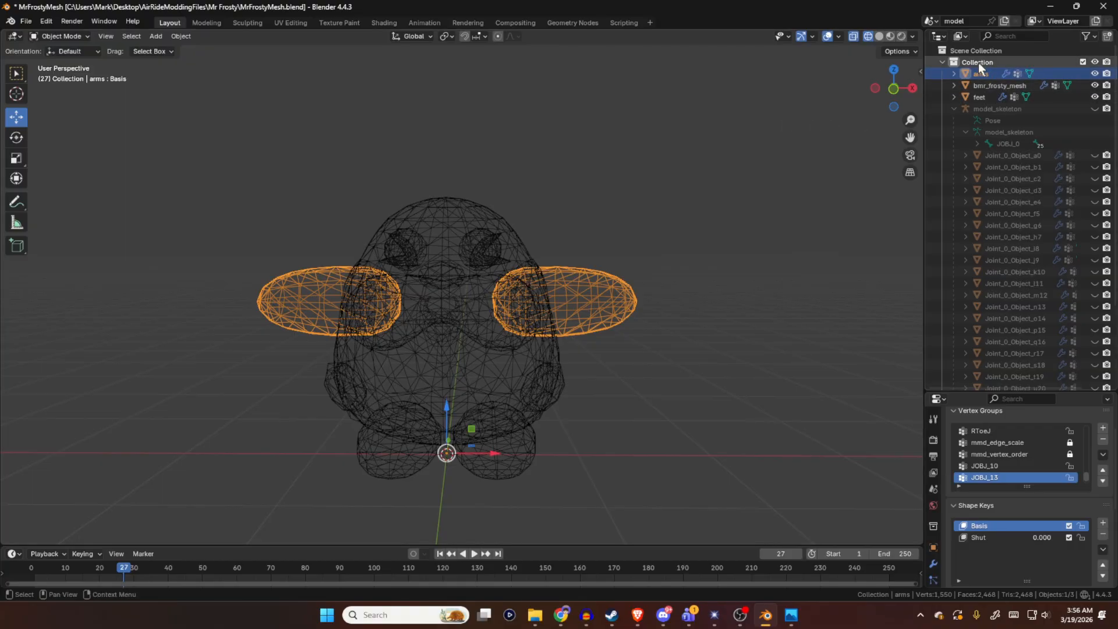
{"action": "left_click", "coordinate": [979, 94]}
{"action": "left_click", "coordinate": [983, 85]}
- Duplicate the arms object twice, leaving both copies at the original position
{"action": "left_click", "coordinate": [984, 76]}
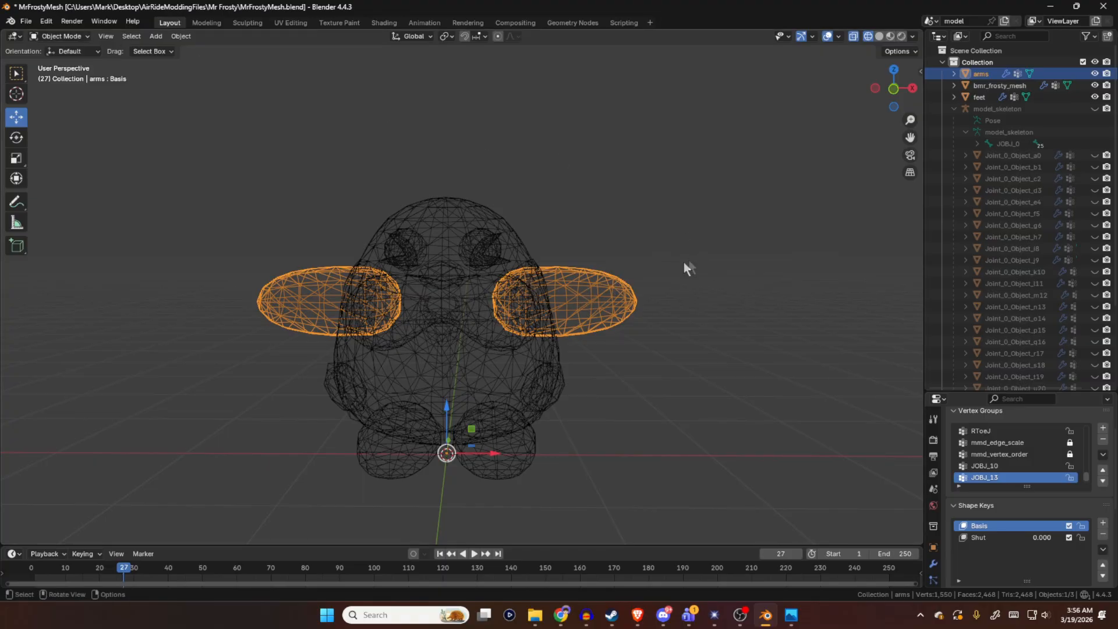
{"action": "key", "text": "shift+d"}
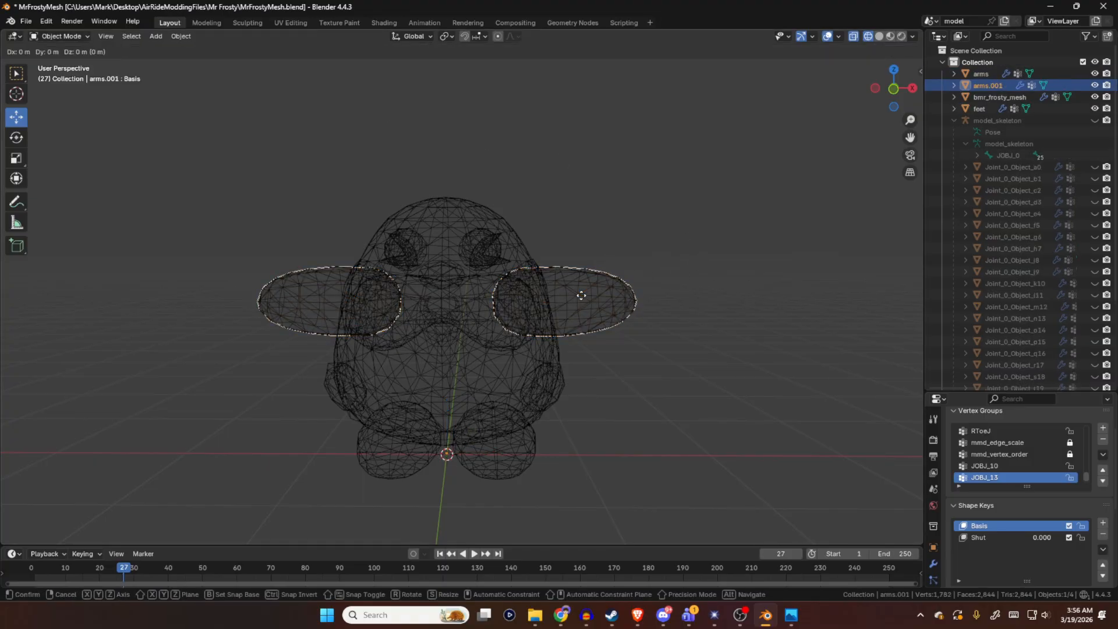
{"action": "left_click", "coordinate": [581, 295]}
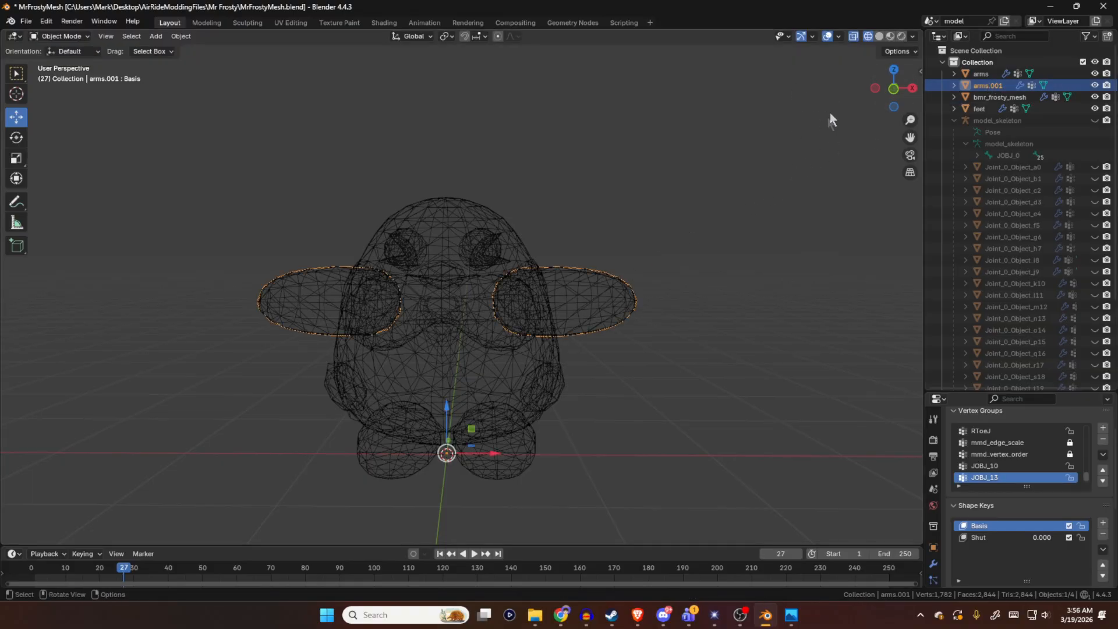
{"action": "key", "text": "shift+d"}
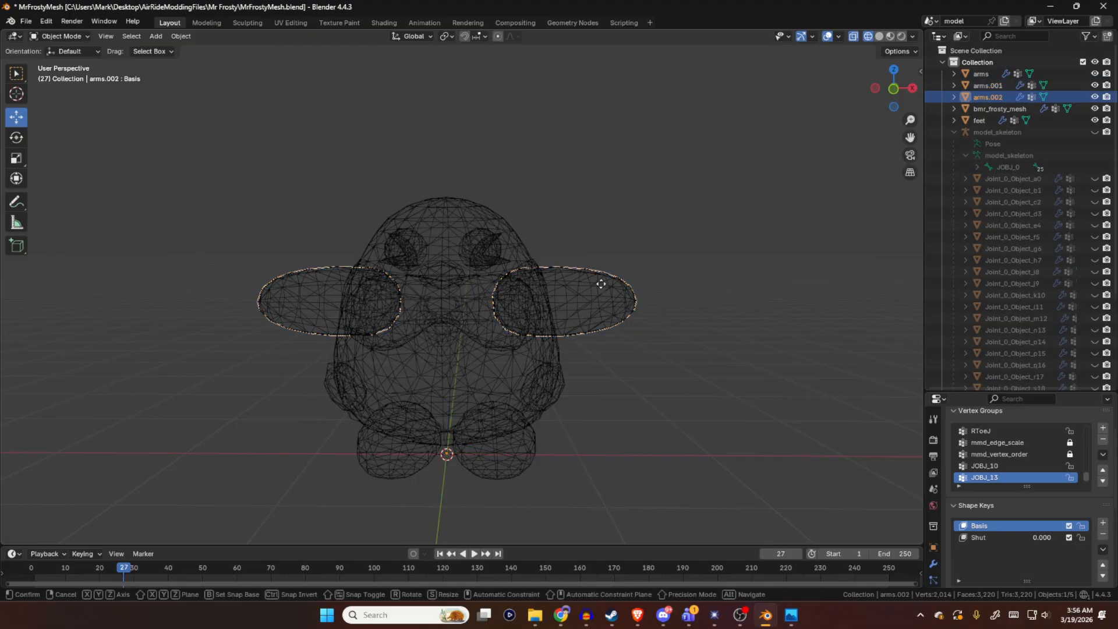
{"action": "left_click", "coordinate": [601, 284]}
- Rename the first arms duplicate, arms.001, to armsPuffed
{"action": "left_click", "coordinate": [987, 85]}
{"action": "double_click", "coordinate": [988, 85]}
{"action": "left_click", "coordinate": [1008, 86]}
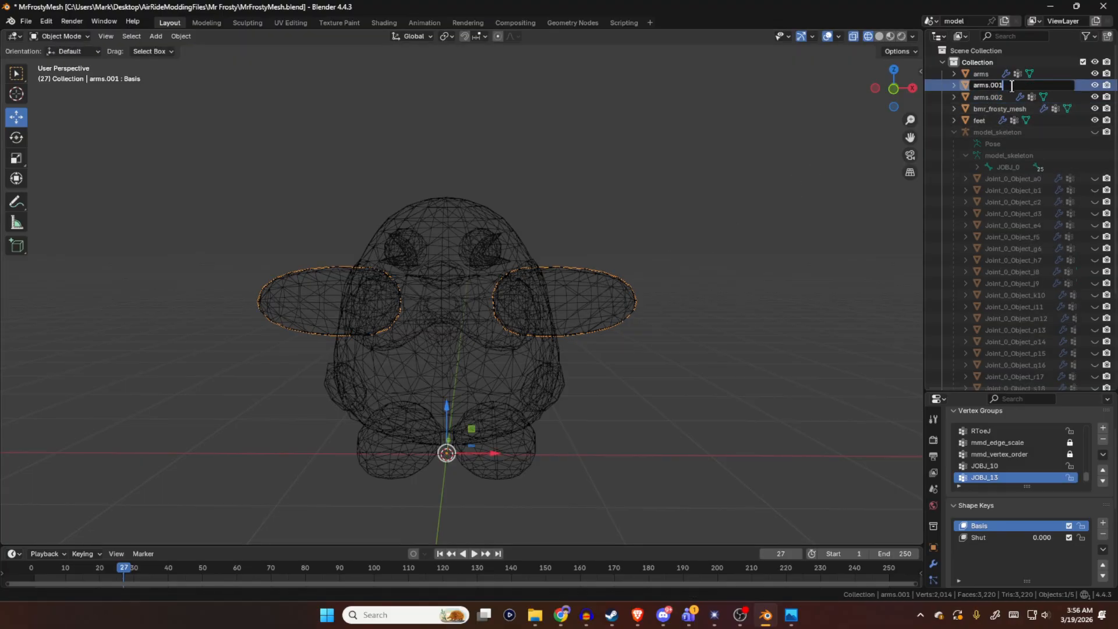
{"action": "key", "text": "BackSpace"}
{"action": "key", "text": "BackSpace"}
{"action": "key", "text": "BackSpace"}
{"action": "key", "text": "BackSpace"}
{"action": "type", "text": "Puffede"}
{"action": "key", "text": "BackSpace"}
{"action": "key", "text": "Return"}
- Rename the second arms duplicate, arms.002, to armsBigMouth
{"action": "left_click", "coordinate": [994, 88]}
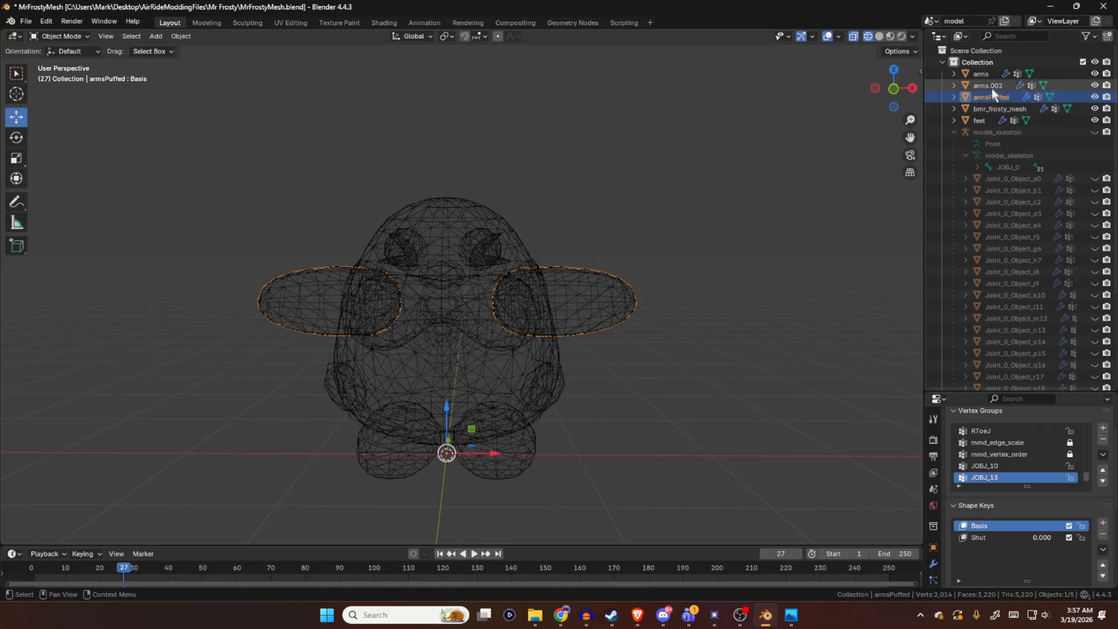
{"action": "double_click", "coordinate": [991, 85]}
{"action": "key", "text": "Right"}
{"action": "key", "text": "Left"}
{"action": "key", "text": "Left"}
{"action": "key", "text": "Left"}
{"action": "key", "text": "Left"}
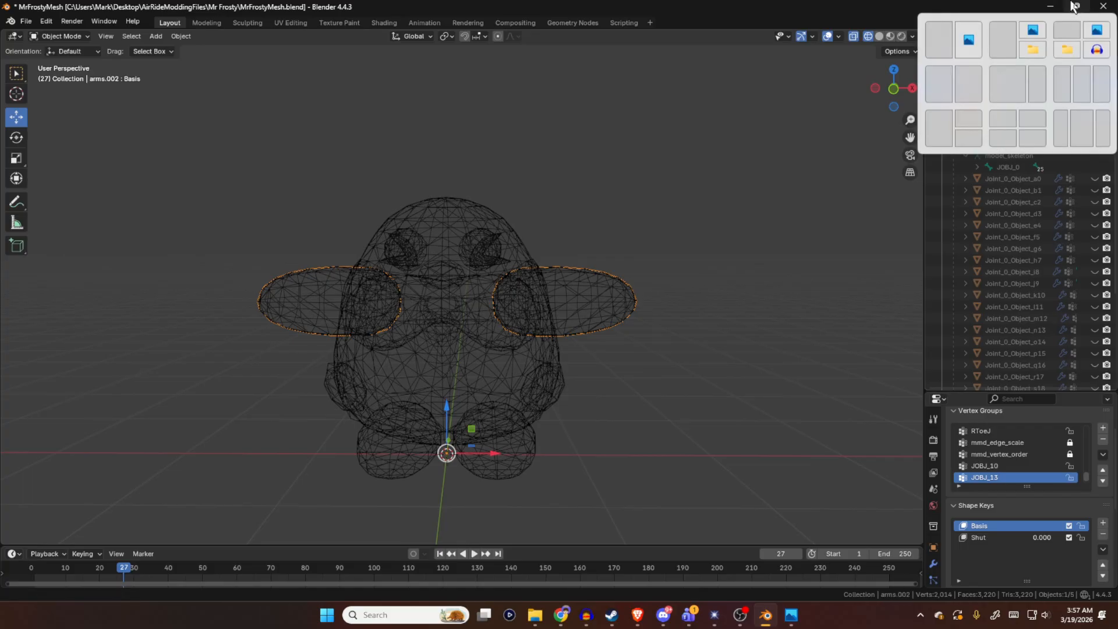
{"action": "key", "text": "Delete"}
{"action": "key", "text": "Delete"}
{"action": "key", "text": "Delete"}
{"action": "key", "text": "Delete"}
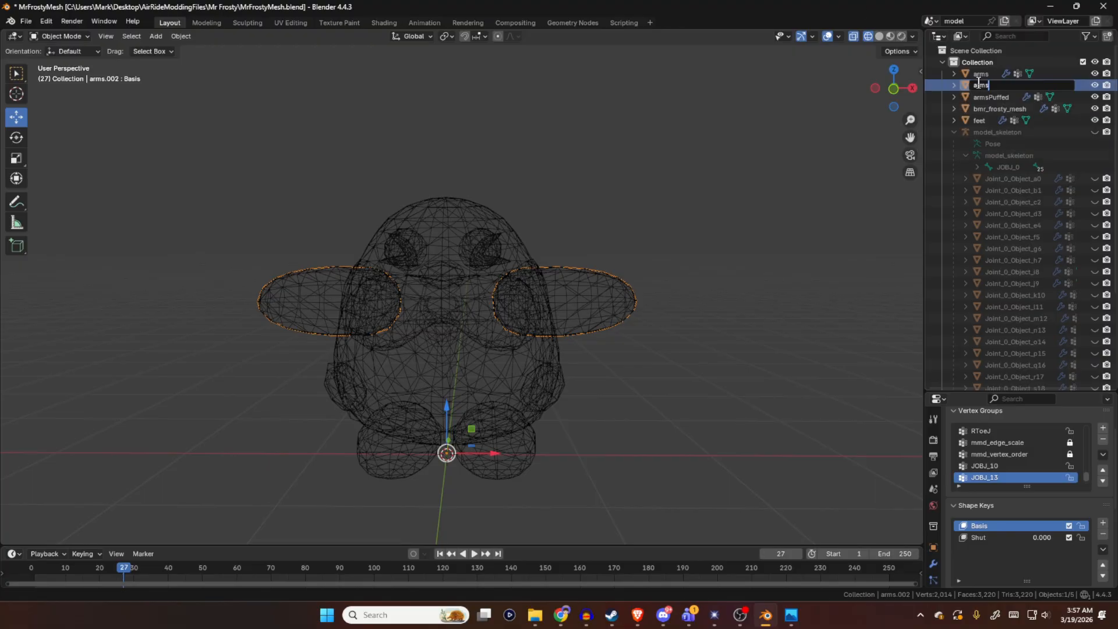
{"action": "type", "text": "BigMouth"}
{"action": "key", "text": "Return"}
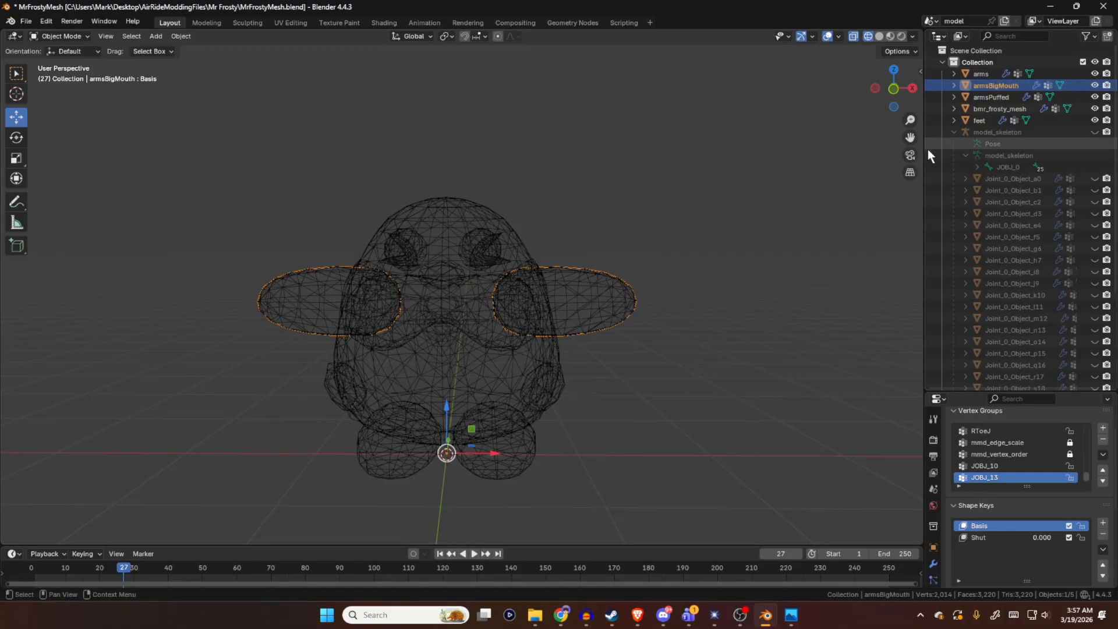
- Check which model parts the arms, armsPuffed, bmr_frosty_mesh and feet objects cover
{"action": "left_click", "coordinate": [994, 73]}
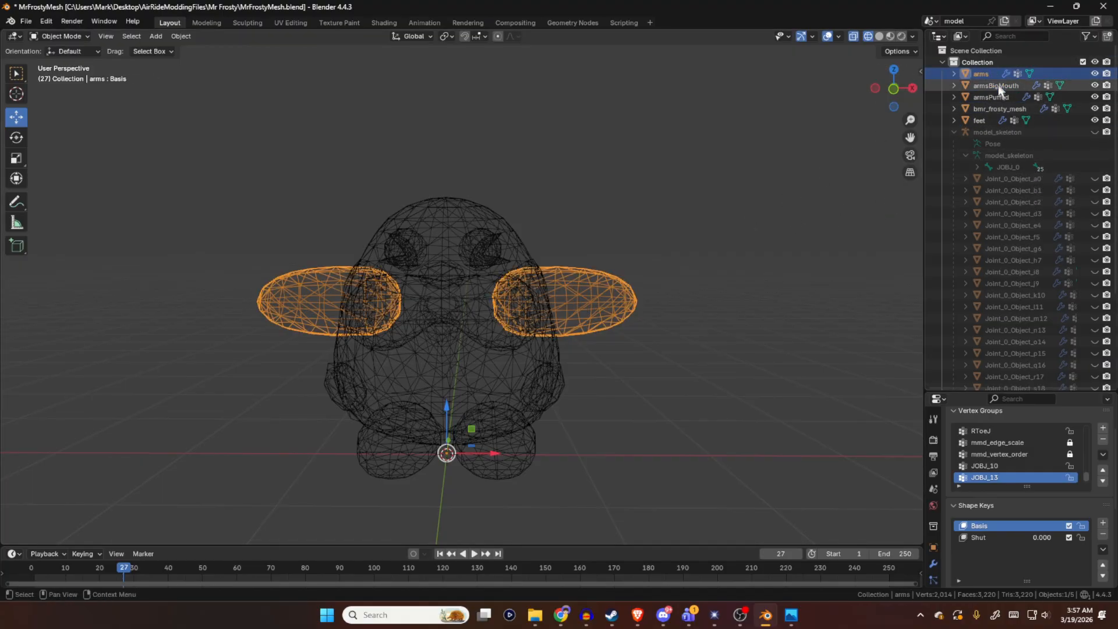
{"action": "left_click", "coordinate": [1003, 97]}
{"action": "left_click", "coordinate": [994, 110]}
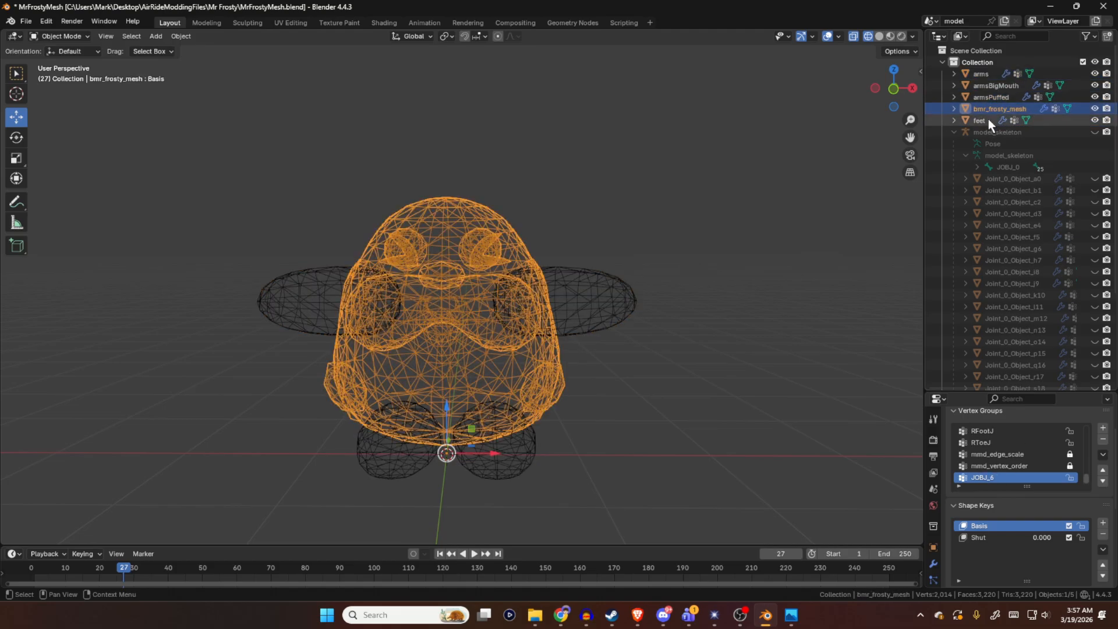
{"action": "left_click", "coordinate": [990, 119]}
{"action": "left_click", "coordinate": [1001, 108]}
{"action": "left_click", "coordinate": [998, 120]}
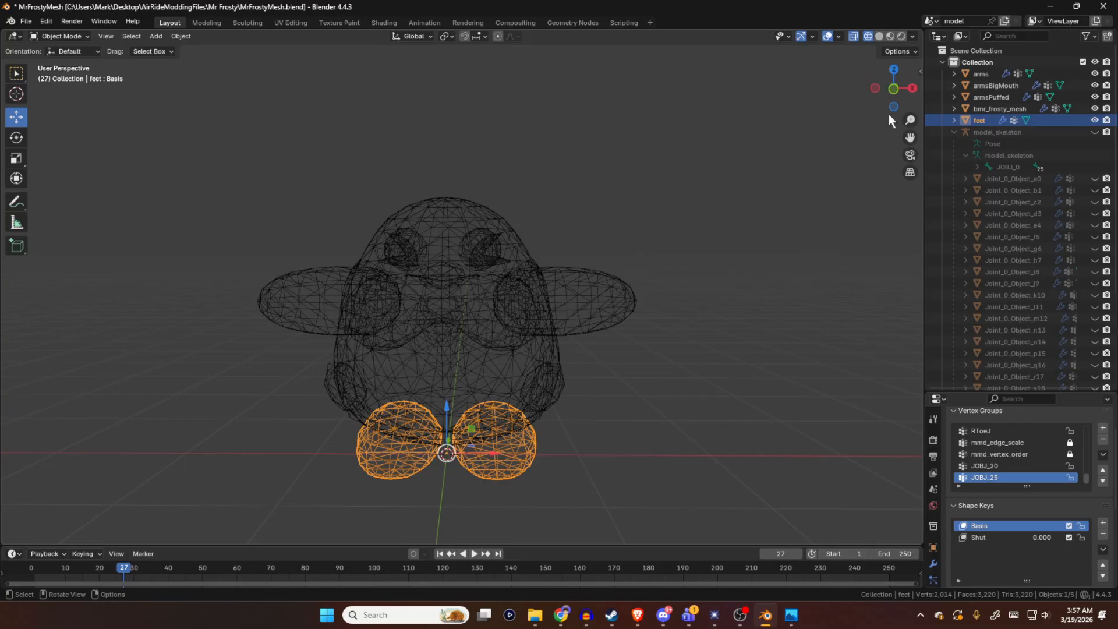
- Duplicate the bmr_frosty_mesh body object twice, leaving both copies at the original position
{"action": "left_click", "coordinate": [1001, 109]}
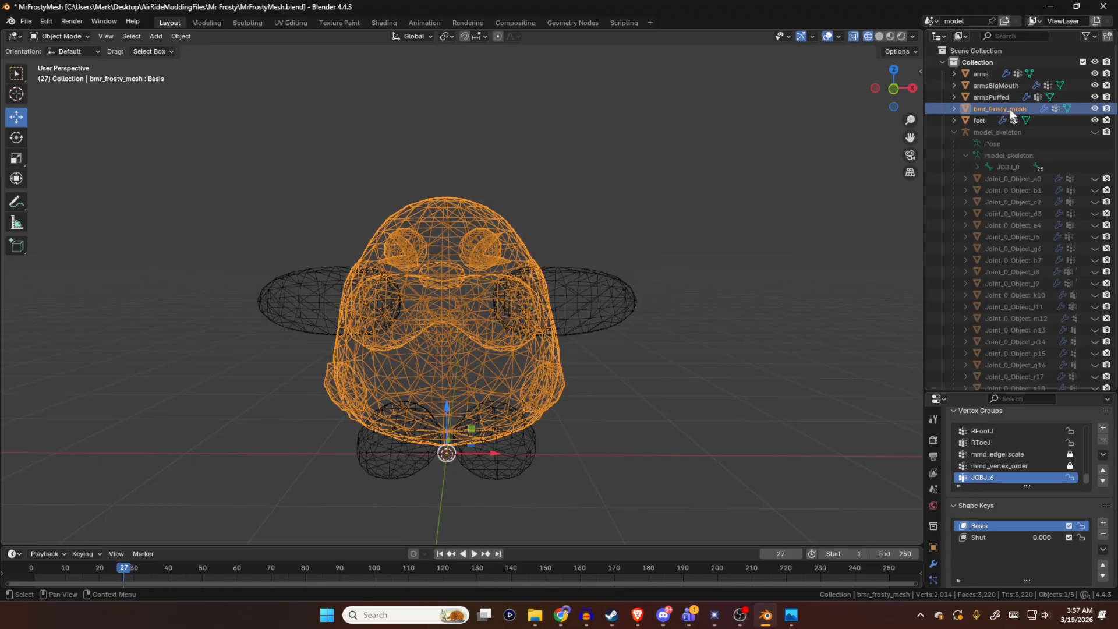
{"action": "key", "text": "shift+d"}
{"action": "right_click", "coordinate": [518, 315]}
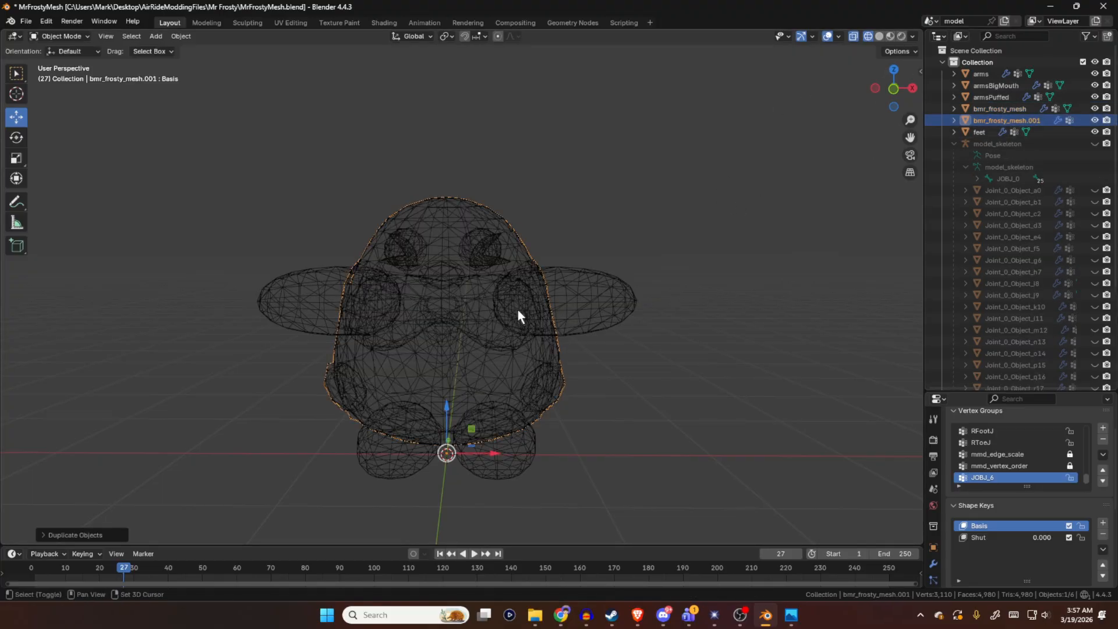
{"action": "key", "text": "shift+d"}
{"action": "right_click", "coordinate": [519, 316]}
{"action": "left_click", "coordinate": [717, 240]}
- Rename the first body duplicate, bmr_frosty_mesh.001, to bmr_frostyPuffed
{"action": "double_click", "coordinate": [1032, 121]}
{"action": "left_click", "coordinate": [1009, 121]}
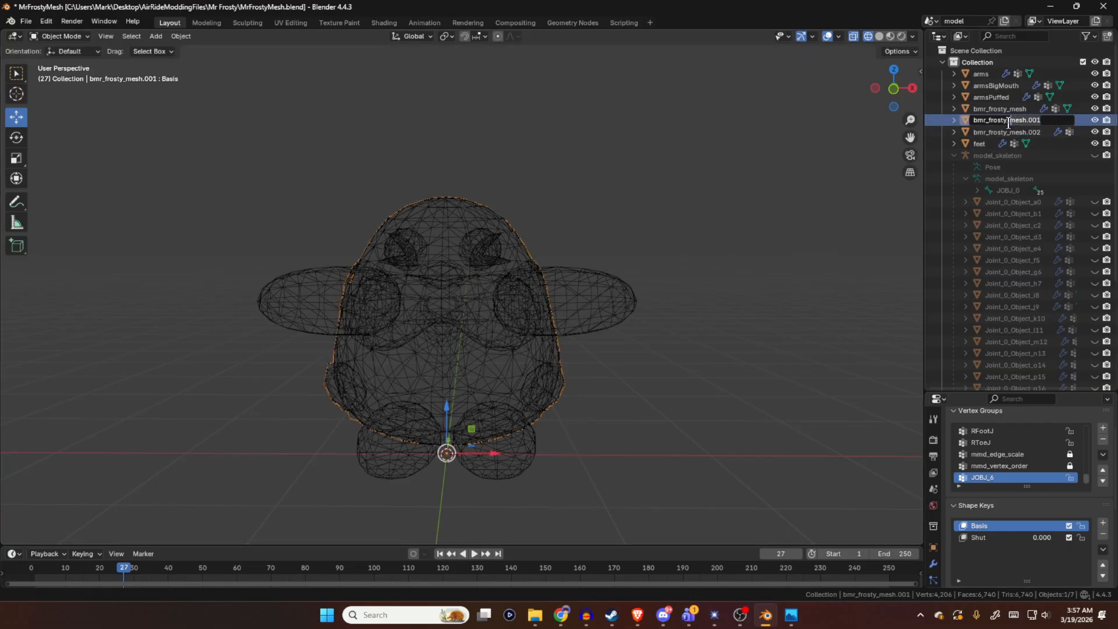
{"action": "key", "text": "ctrl+Delete"}
{"action": "type", "text": "Purffed"}
{"action": "key", "text": "Return"}
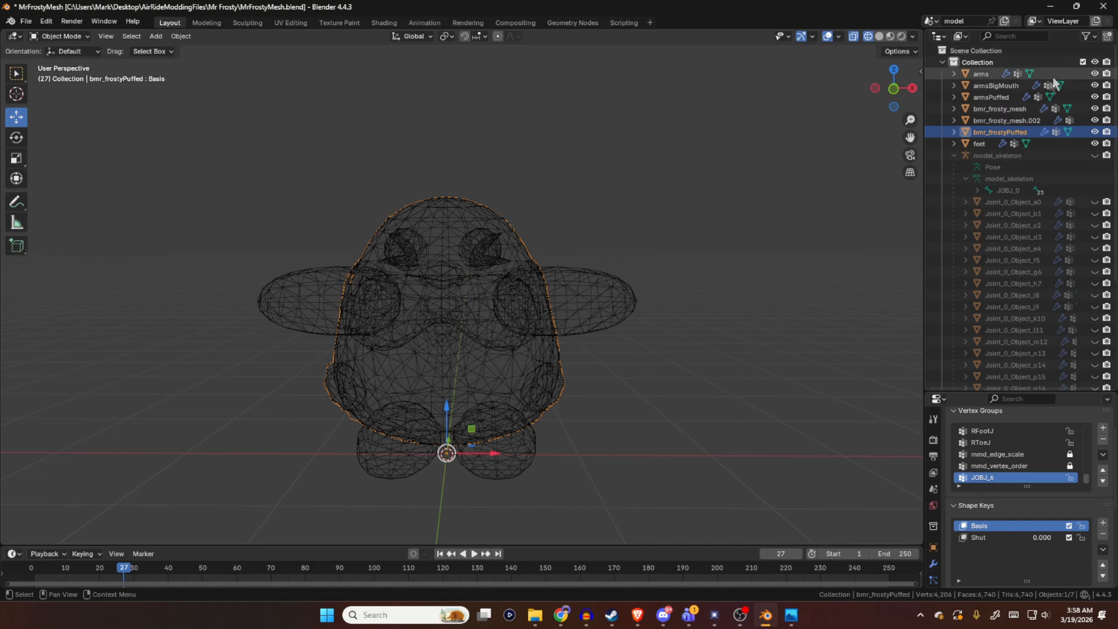
- Rename the second body duplicate, bmr_frosty_mesh.002, to bmr_frosty_BigMOuth
{"action": "double_click", "coordinate": [1037, 118]}
{"action": "left_click", "coordinate": [1010, 122]}
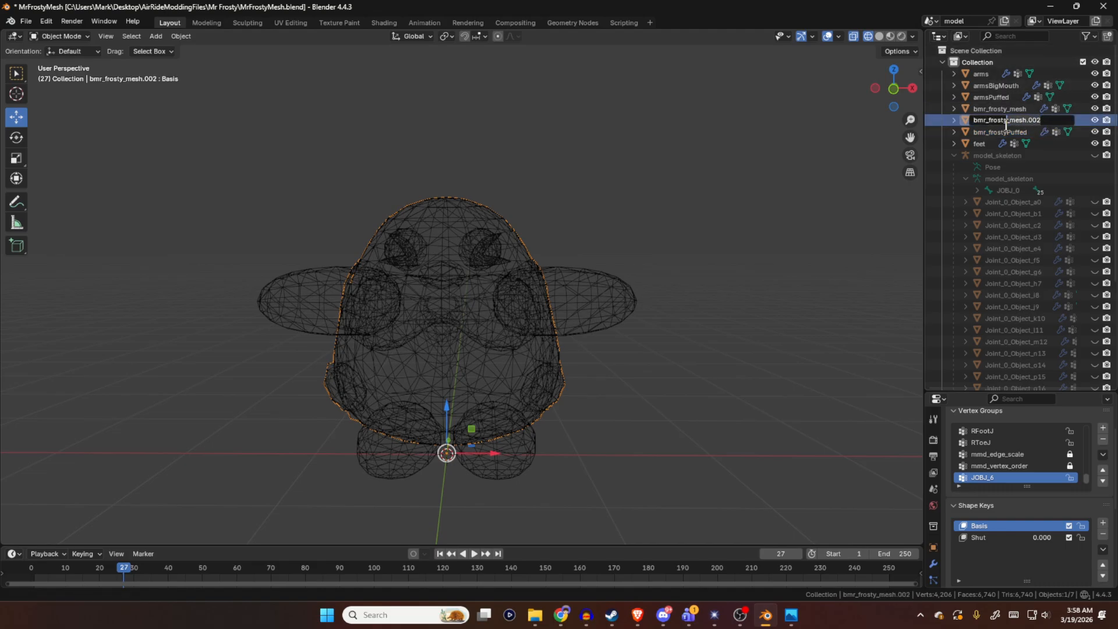
{"action": "key", "text": "Delete"}
{"action": "key", "text": "Delete"}
{"action": "key", "text": "Delete"}
{"action": "key", "text": "Delete"}
{"action": "key", "text": "Delete"}
{"action": "key", "text": "Delete"}
{"action": "key", "text": "Delete"}
{"action": "key", "text": "Delete"}
{"action": "type", "text": "Big"}
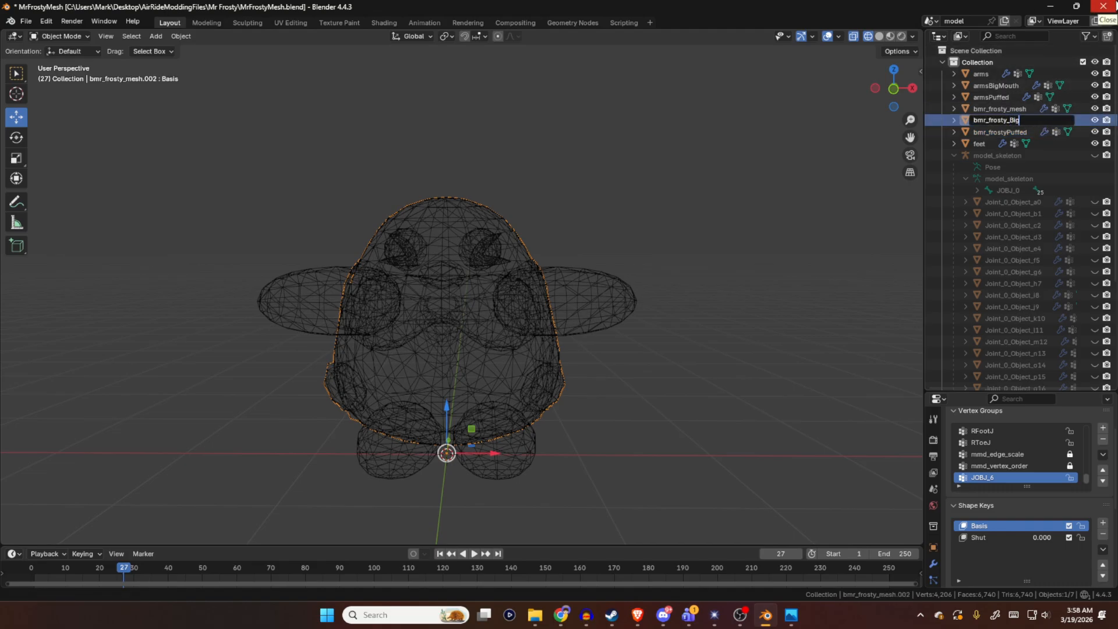
{"action": "type", "text": "MOuth"}
{"action": "key", "text": "Return"}
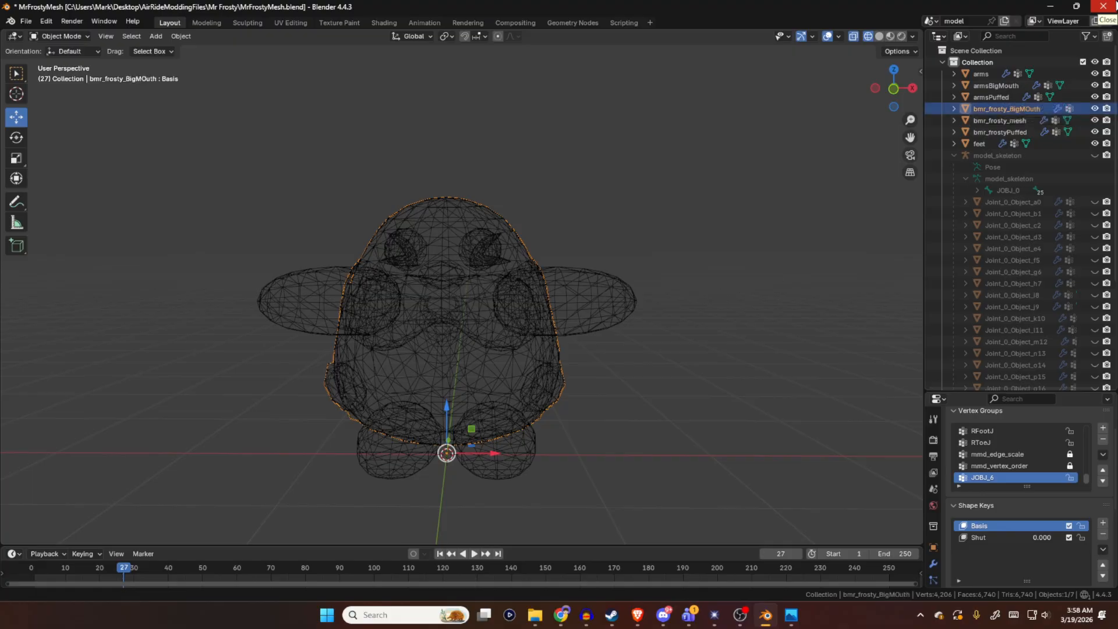
{"action": "left_click", "coordinate": [761, 240]}
- Compare the normal body mesh with its big-mouth and puffed duplicates
{"action": "left_click", "coordinate": [1025, 120]}
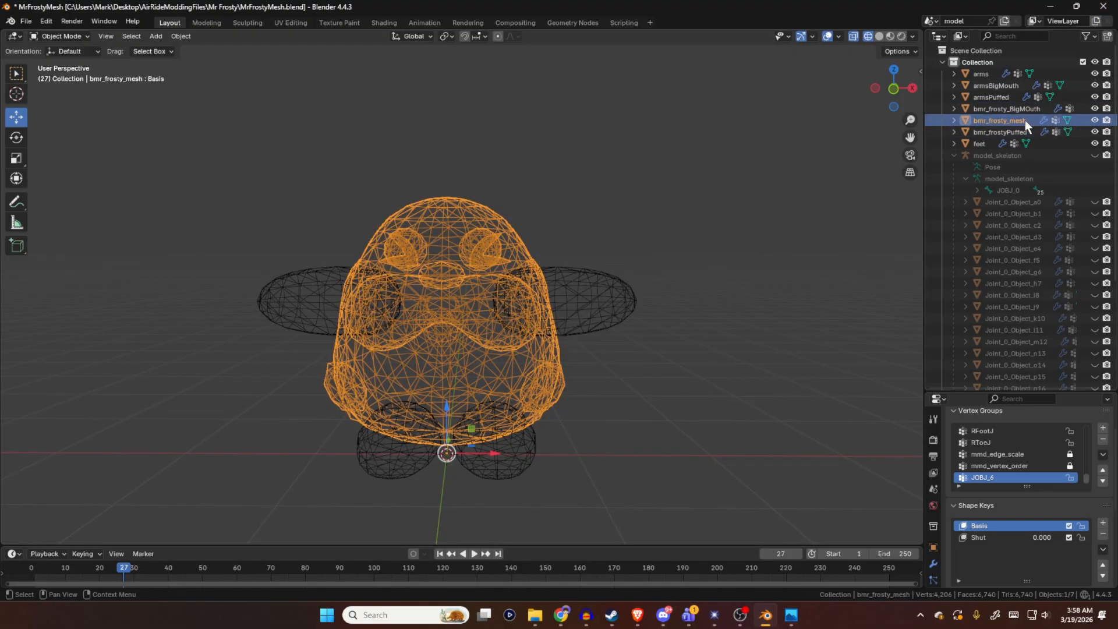
{"action": "left_click", "coordinate": [1021, 110]}
{"action": "left_click", "coordinate": [1025, 120]}
{"action": "left_click", "coordinate": [1025, 107]}
{"action": "left_click", "coordinate": [1029, 117]}
{"action": "left_click", "coordinate": [1023, 129]}
{"action": "left_click", "coordinate": [1023, 124]}
{"action": "left_click", "coordinate": [1028, 110]}
{"action": "left_click", "coordinate": [1027, 121]}
{"action": "left_click", "coordinate": [1029, 129]}
{"action": "left_click", "coordinate": [1026, 120]}
{"action": "left_click", "coordinate": [1019, 131]}
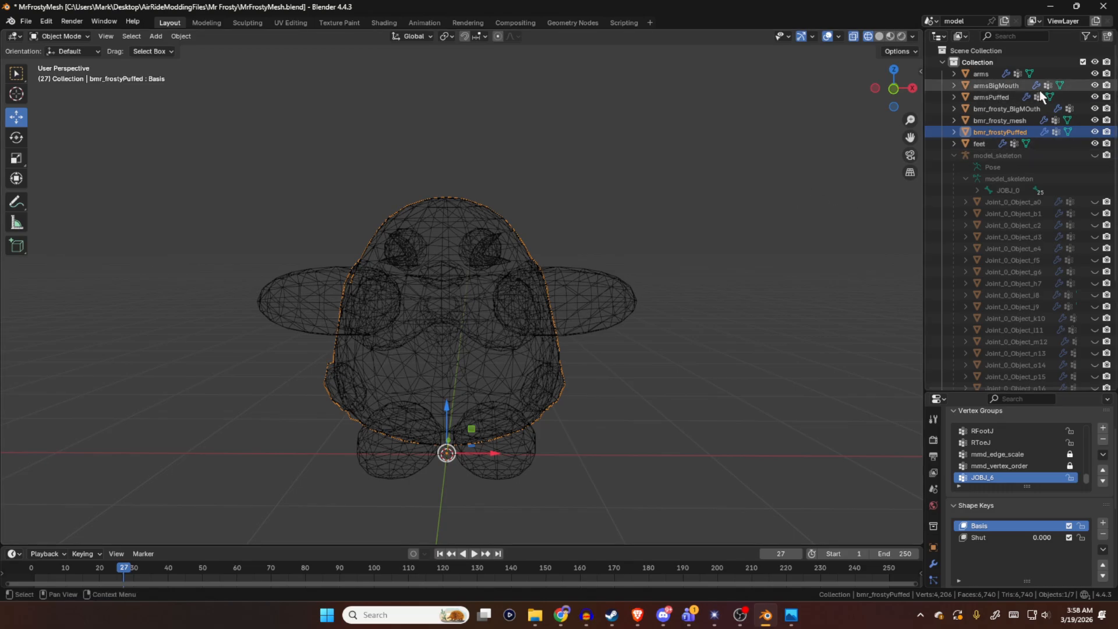
- Review the three arms versions alongside the matching body versions to see which ones pair up
{"action": "left_click", "coordinate": [994, 93]}
{"action": "left_click", "coordinate": [998, 83]}
{"action": "left_click", "coordinate": [996, 72]}
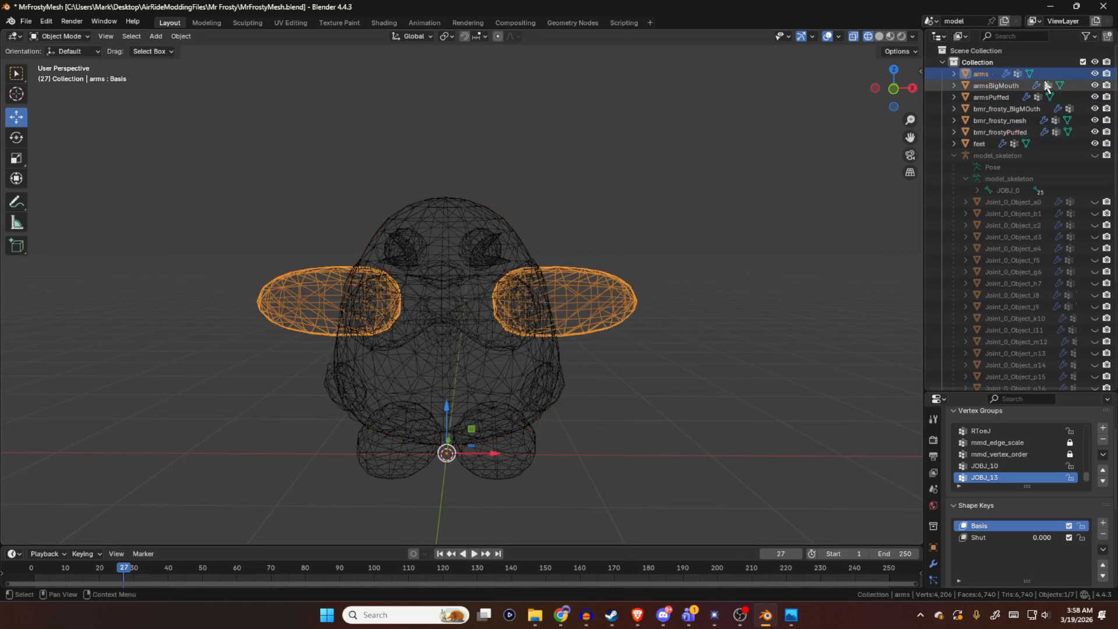
{"action": "left_click", "coordinate": [997, 109]}
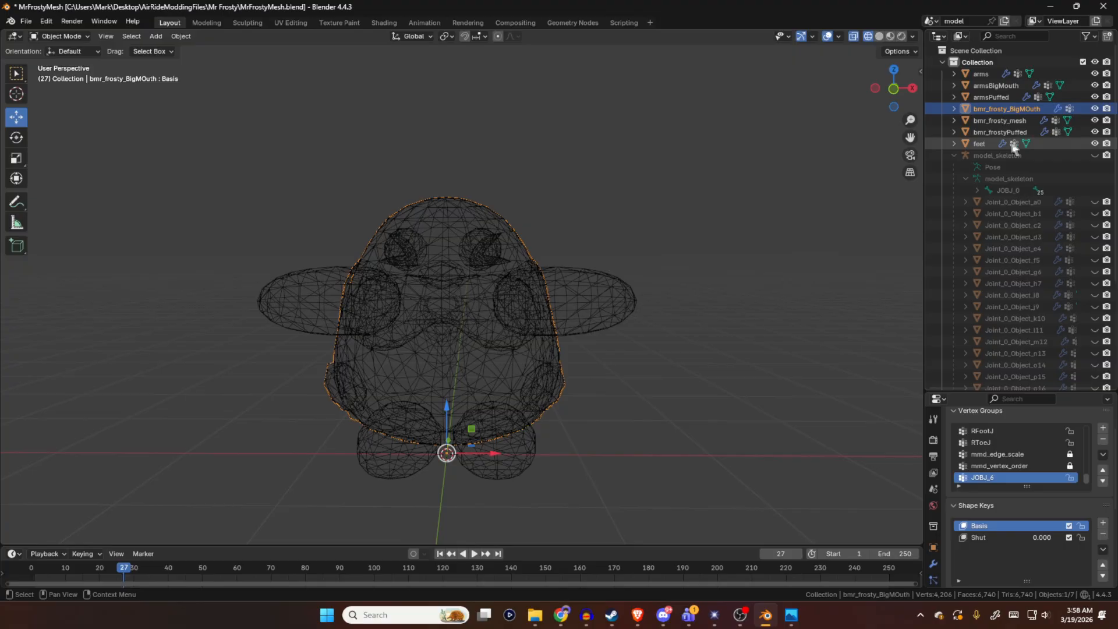
{"action": "left_click", "coordinate": [1038, 120]}
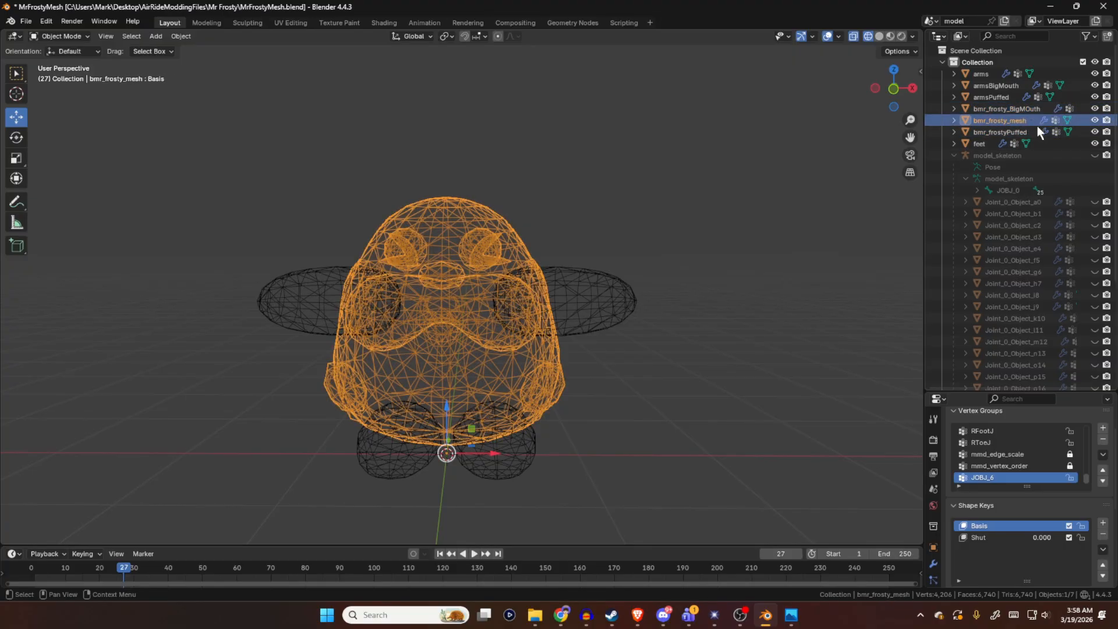
{"action": "left_click", "coordinate": [1023, 132]}
{"action": "left_click", "coordinate": [1019, 121]}
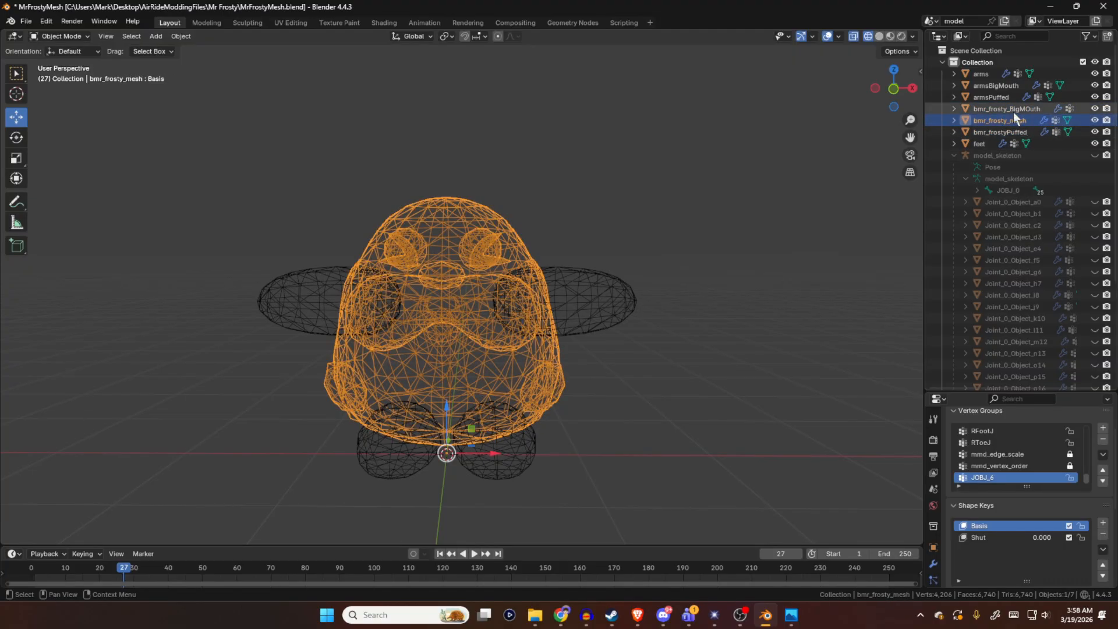
{"action": "left_click", "coordinate": [1013, 109]}
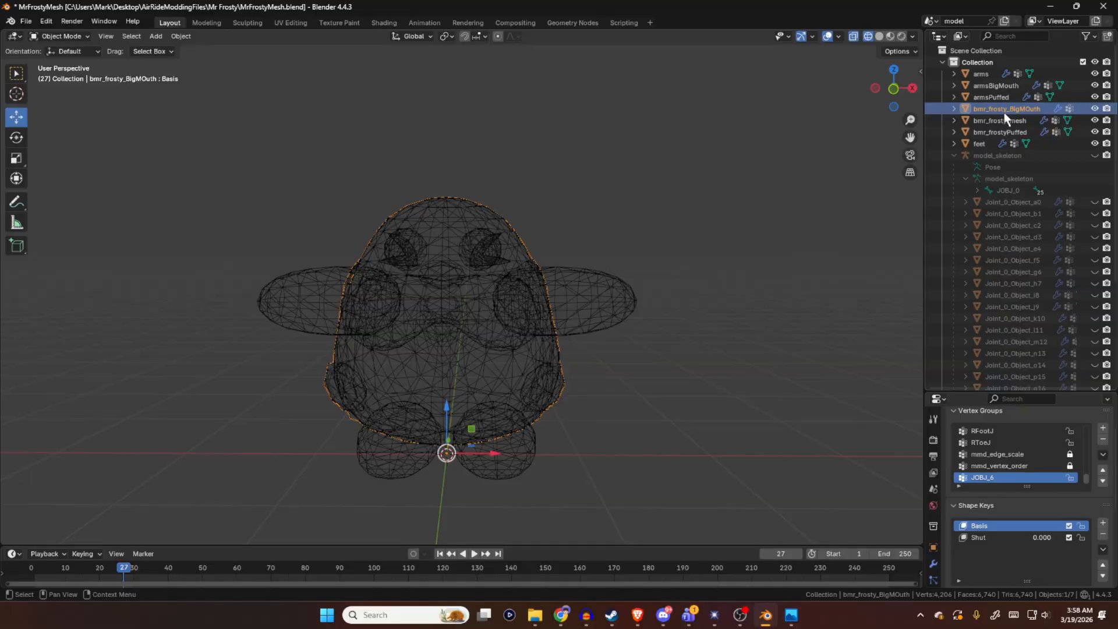
{"action": "left_click", "coordinate": [1013, 119]}
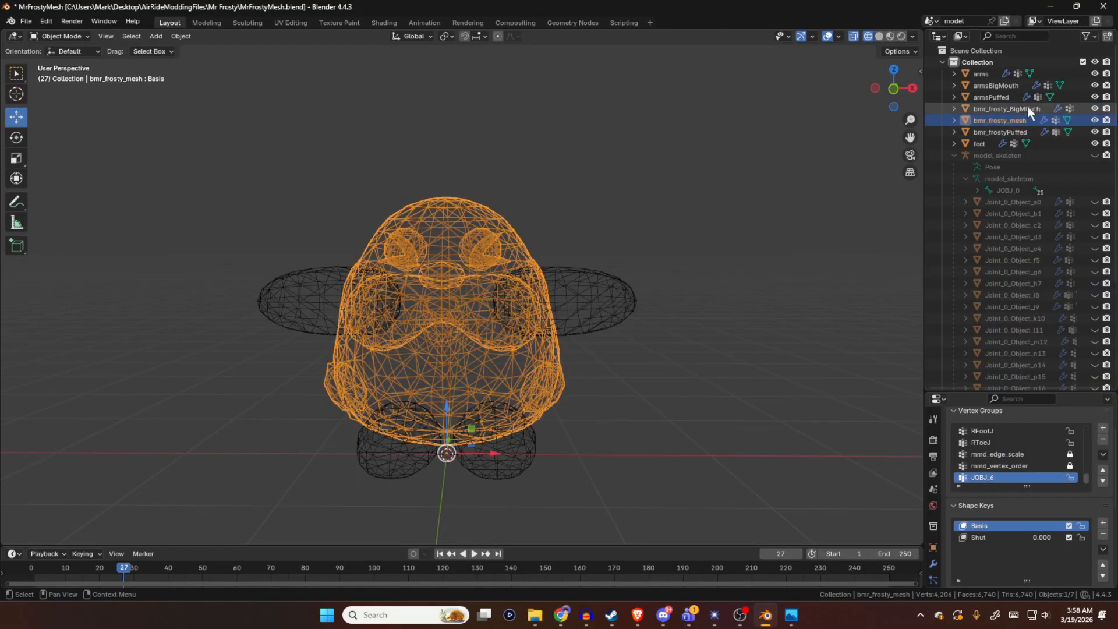
{"action": "left_click", "coordinate": [1007, 132]}
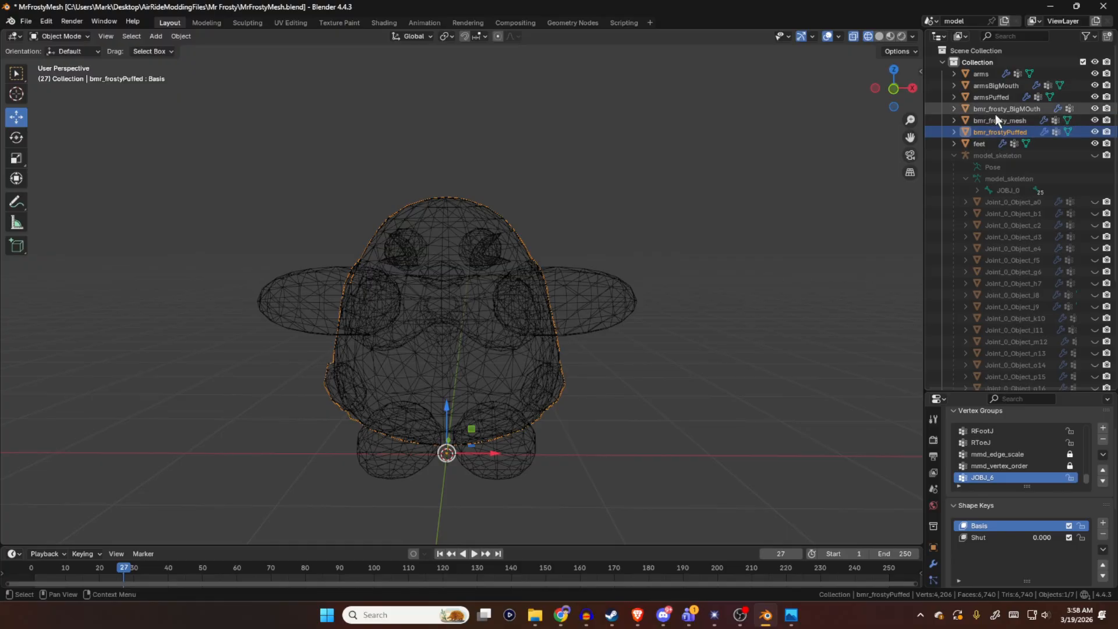
{"action": "left_click", "coordinate": [1023, 120]}
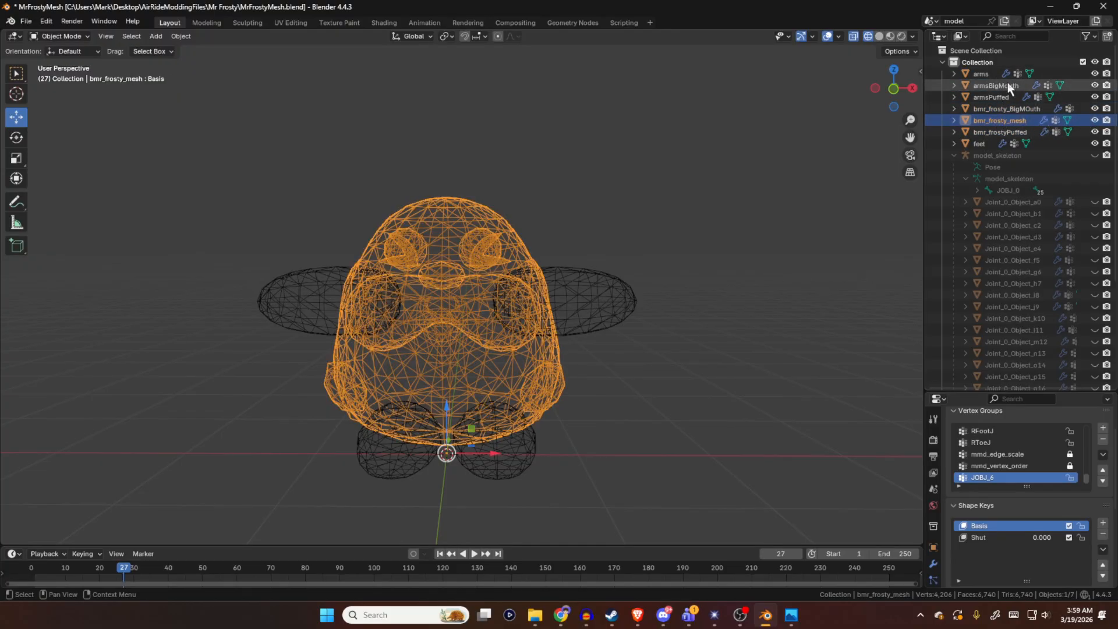
- Join the arms object into the bmr_frosty_mesh body and deselect everything
{"action": "left_click", "coordinate": [988, 73]}
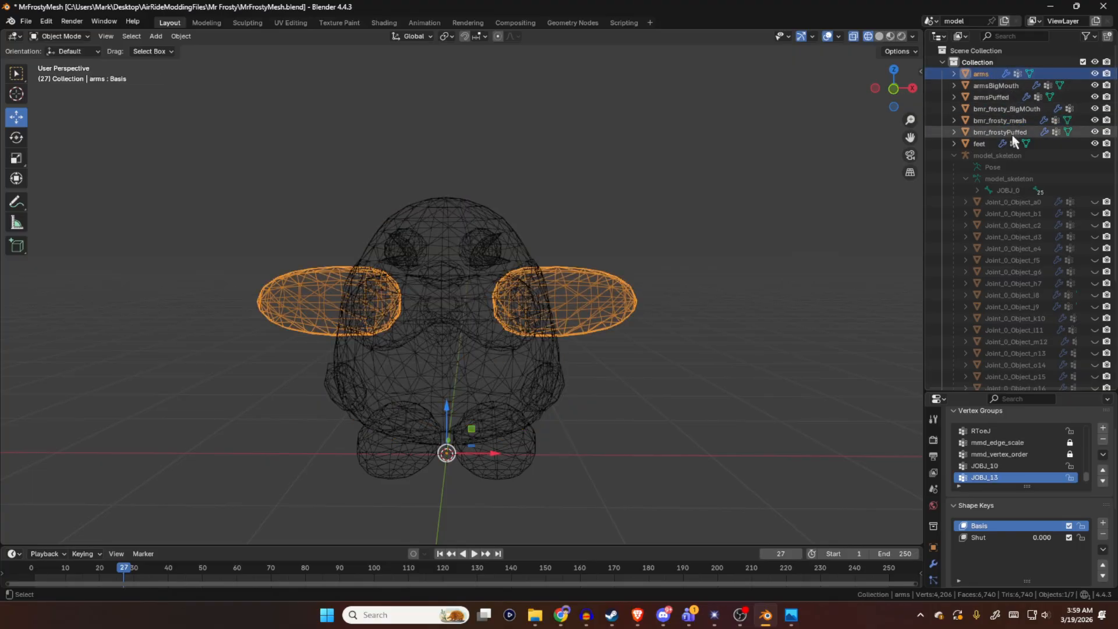
{"action": "left_click", "coordinate": [1028, 120], "text": "ctrl"}
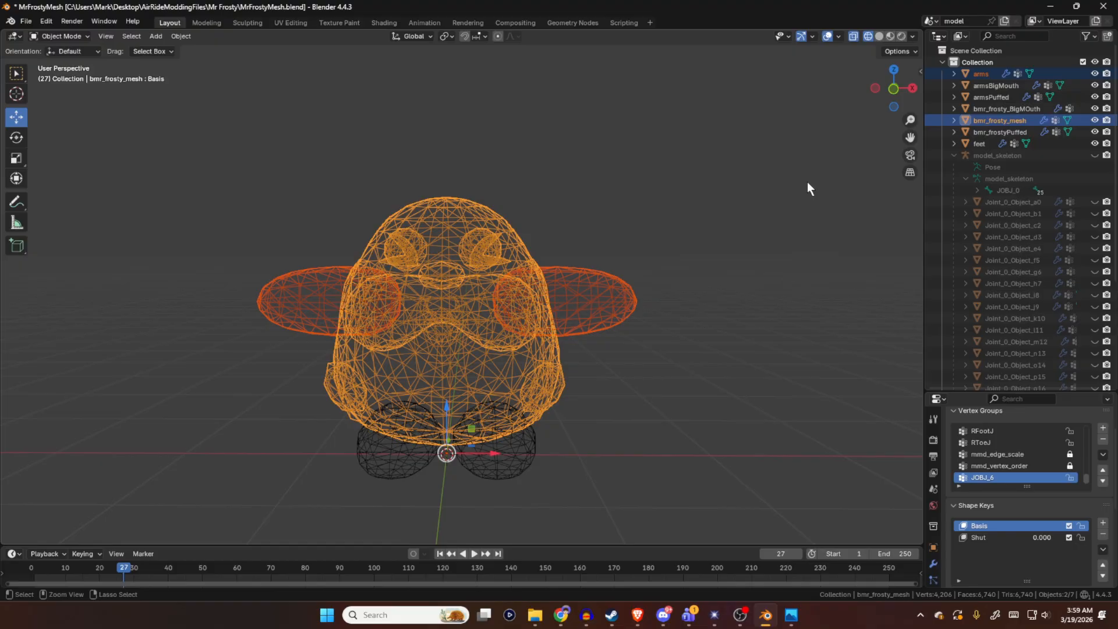
{"action": "key", "text": "ctrl+j"}
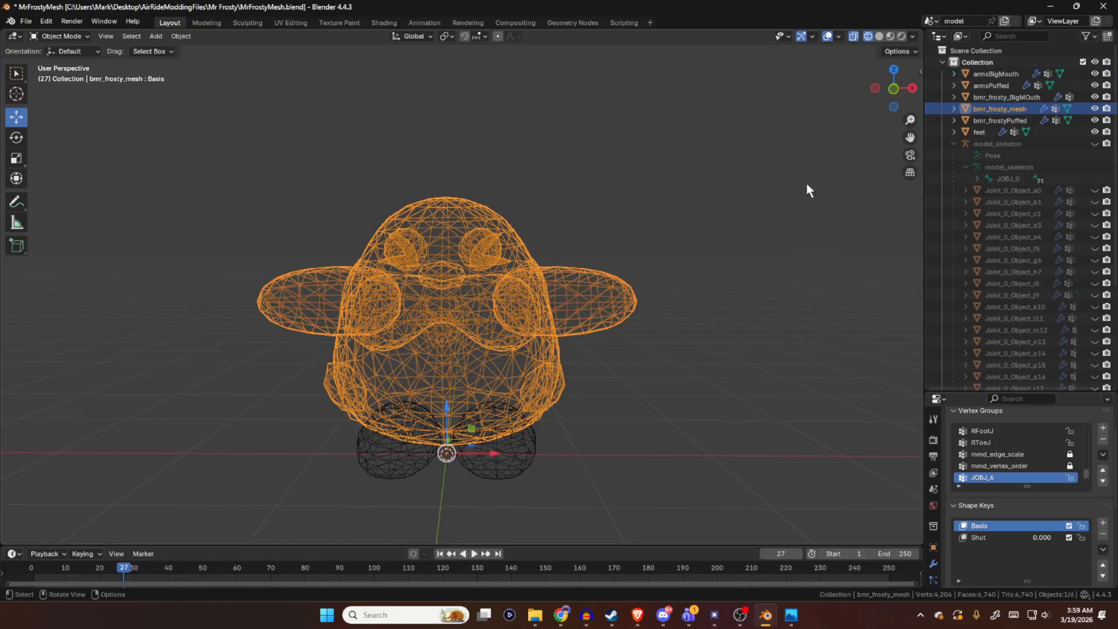
{"action": "key", "text": "alt+a"}
{"action": "left_click", "coordinate": [1016, 112]}
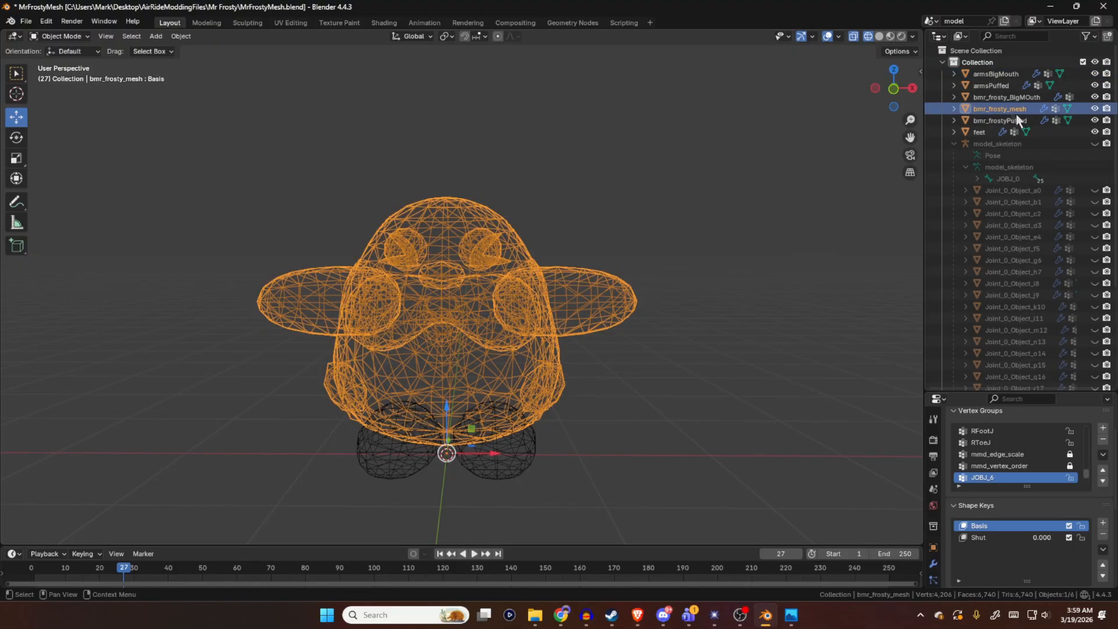
{"action": "left_click", "coordinate": [769, 240]}
- Examine the joined body, the puffed and big-mouth arms and bodies, and the separate feet object
{"action": "left_click", "coordinate": [1017, 111]}
{"action": "left_click", "coordinate": [1026, 120]}
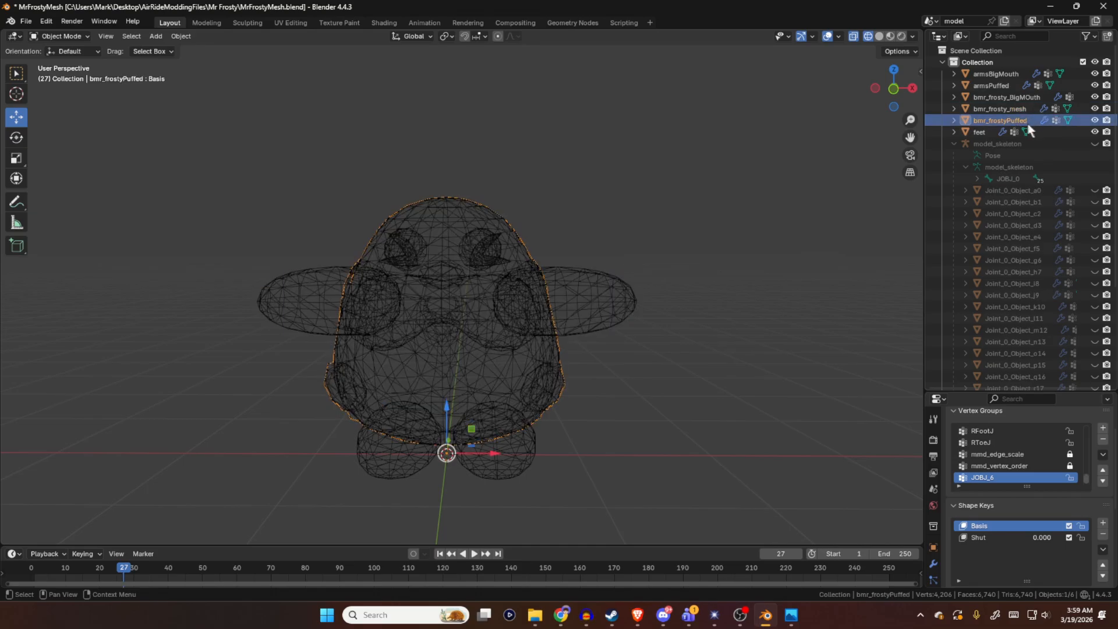
{"action": "left_click", "coordinate": [1003, 73]}
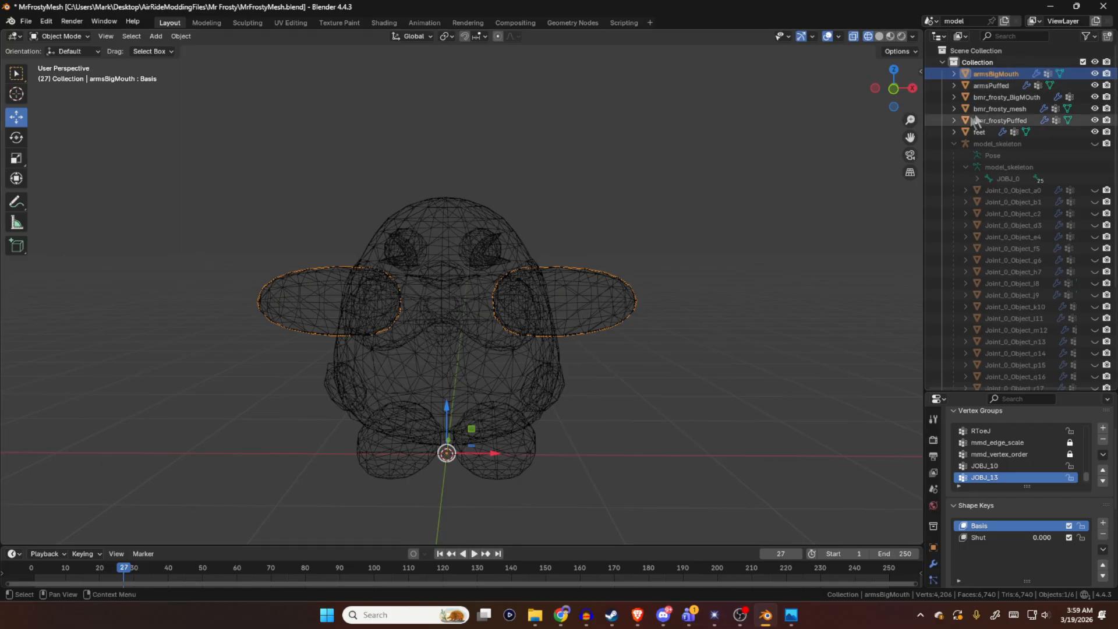
{"action": "left_click", "coordinate": [1002, 109]}
{"action": "left_click", "coordinate": [1015, 96]}
{"action": "left_click", "coordinate": [995, 88]}
{"action": "left_click", "coordinate": [1004, 94]}
{"action": "left_click", "coordinate": [1000, 88]}
{"action": "left_click", "coordinate": [1007, 97]}
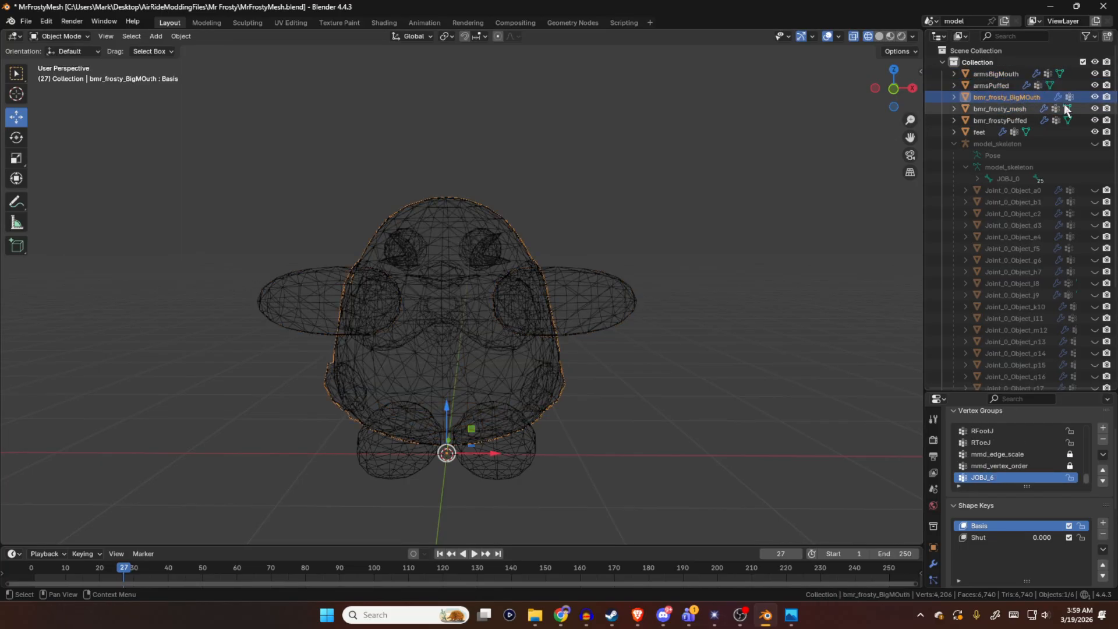
{"action": "left_click", "coordinate": [765, 129]}
{"action": "left_click", "coordinate": [987, 129]}
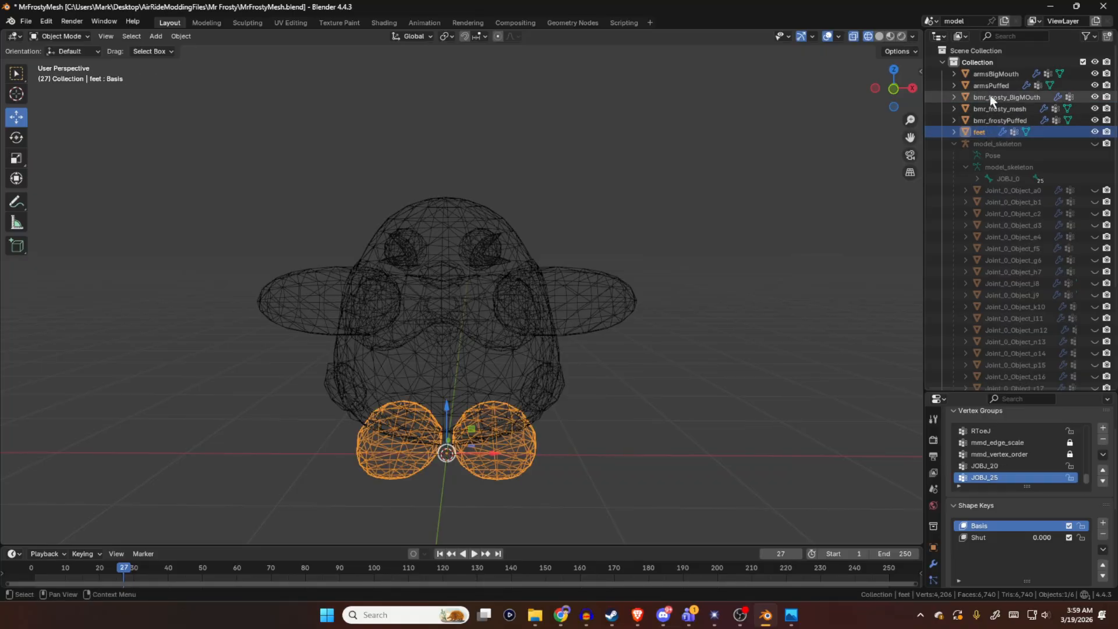
{"action": "left_click", "coordinate": [745, 212]}
{"action": "left_click", "coordinate": [984, 134]}
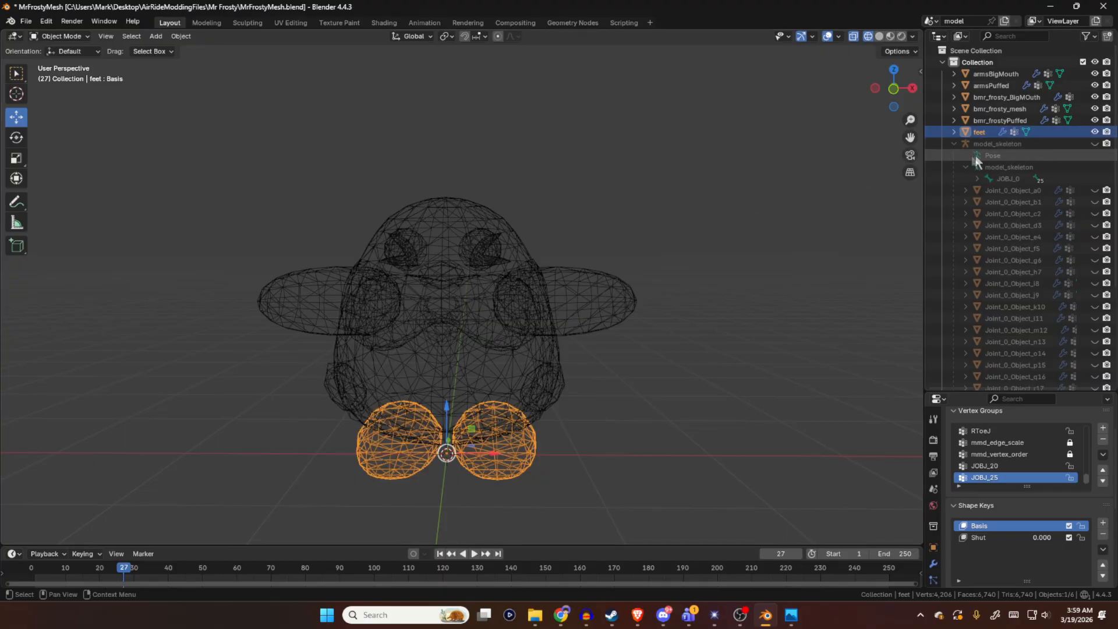
- Compare the skeleton's objects from Joint_0_Object_a0 to Joint_0_Object_u20 with the model's arms, feet and body objects
{"action": "left_click", "coordinate": [997, 74]}
{"action": "scroll", "coordinate": [1042, 257], "scroll_direction": "down", "scroll_amount": 5}
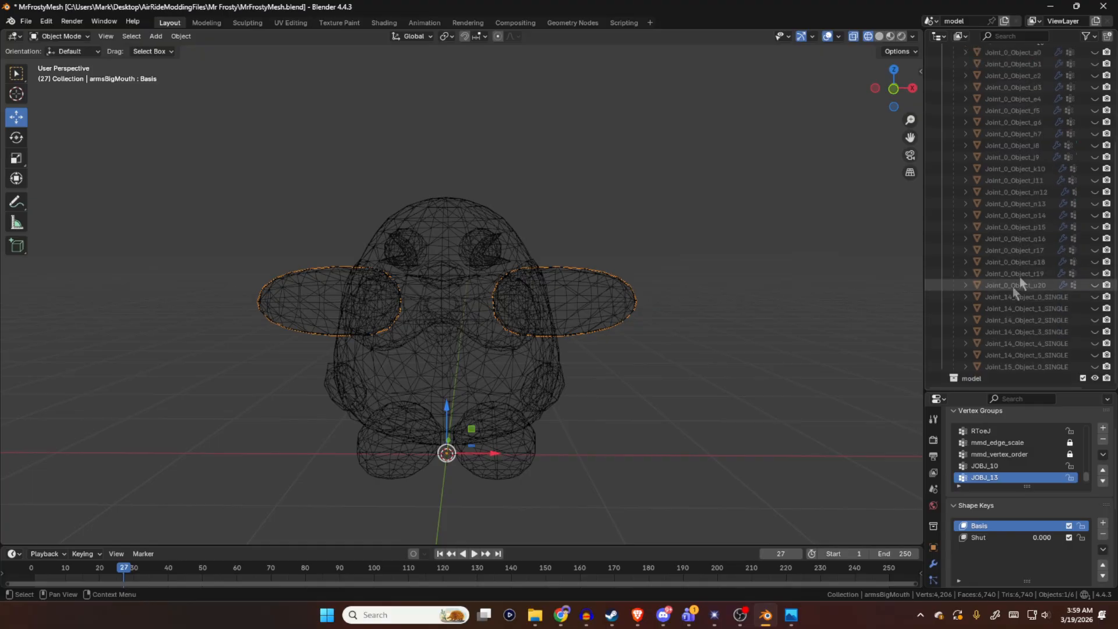
{"action": "left_click", "coordinate": [1028, 285]}
{"action": "scroll", "coordinate": [1014, 106], "scroll_direction": "up", "scroll_amount": 2}
{"action": "left_click", "coordinate": [1013, 101], "text": "shift"}
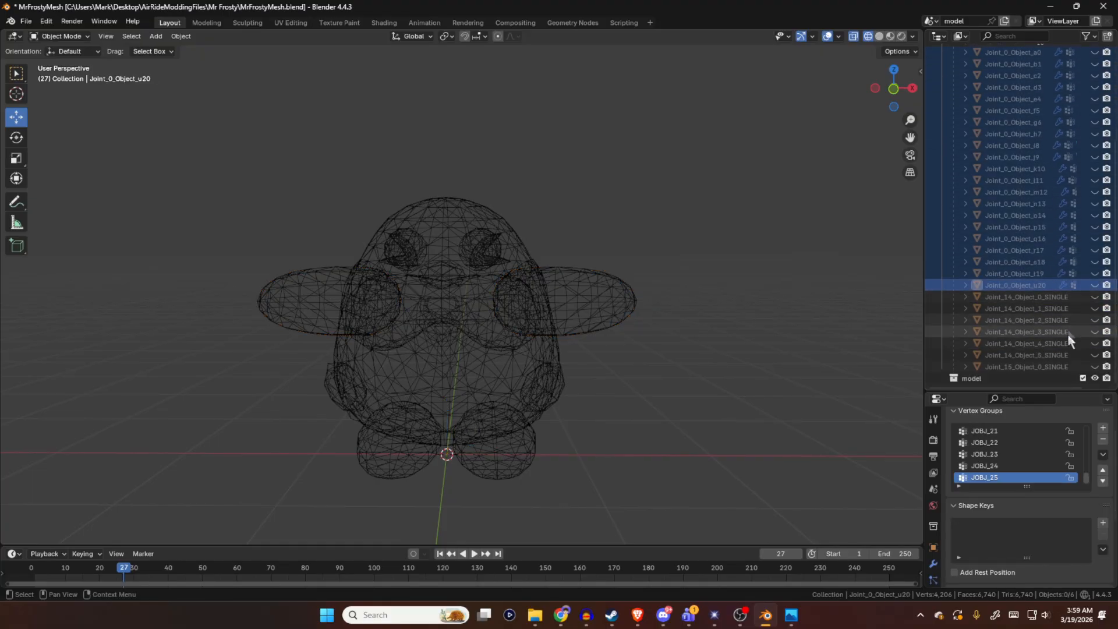
{"action": "scroll", "coordinate": [1030, 229], "scroll_direction": "up", "scroll_amount": 1}
{"action": "left_click", "coordinate": [1002, 124]}
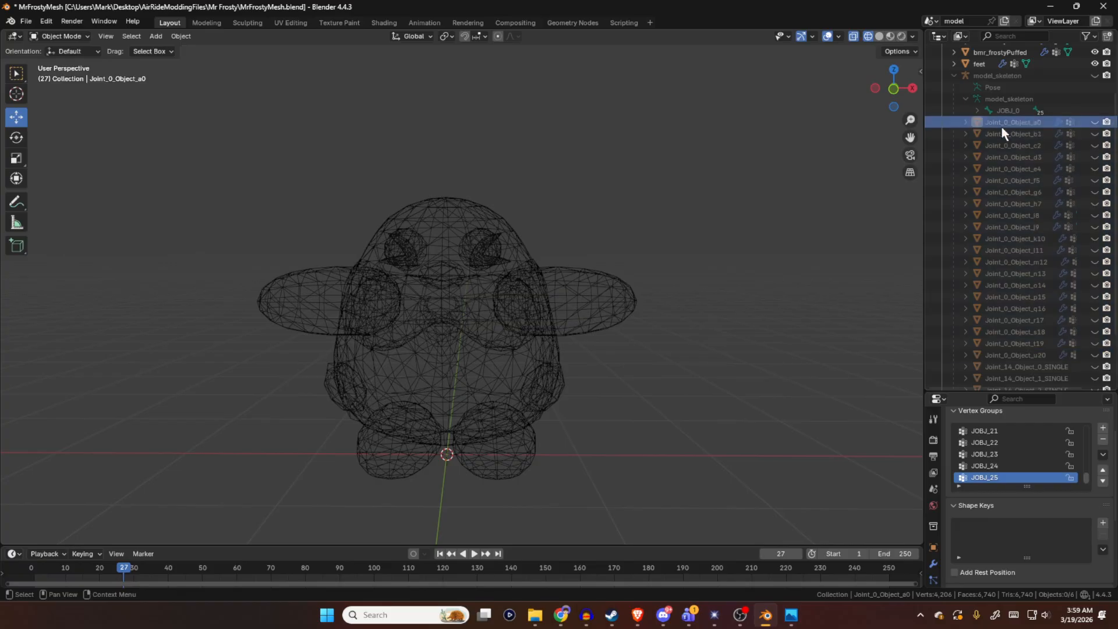
{"action": "scroll", "coordinate": [1011, 153], "scroll_direction": "up", "scroll_amount": 3}
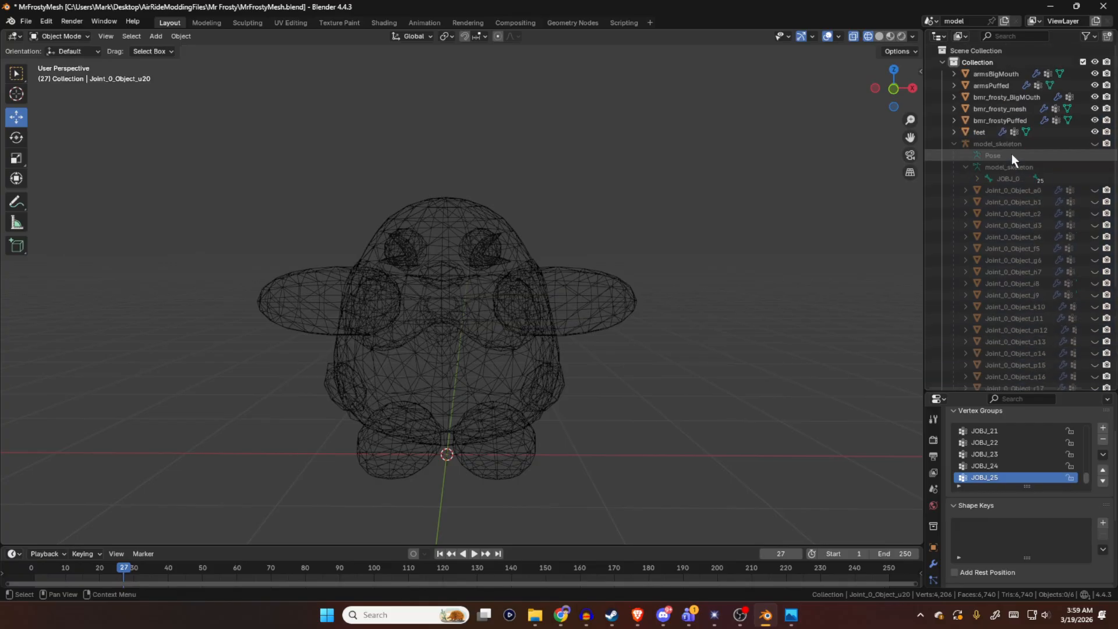
{"action": "left_click", "coordinate": [997, 75]}
{"action": "left_click", "coordinate": [982, 132]}
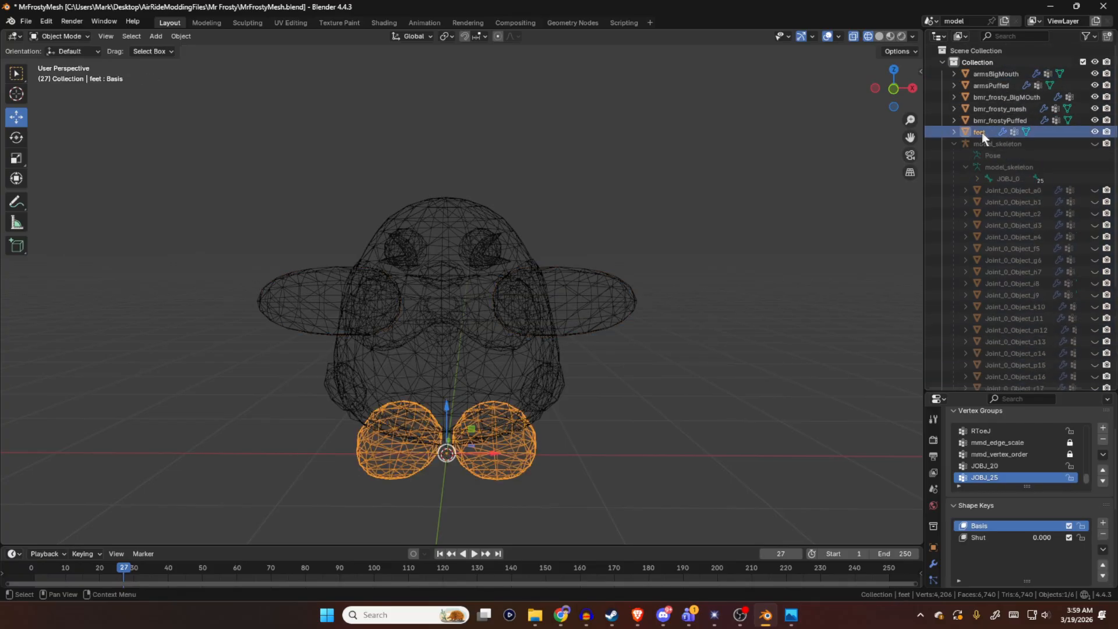
{"action": "left_click", "coordinate": [987, 124]}
{"action": "left_click", "coordinate": [993, 109]}
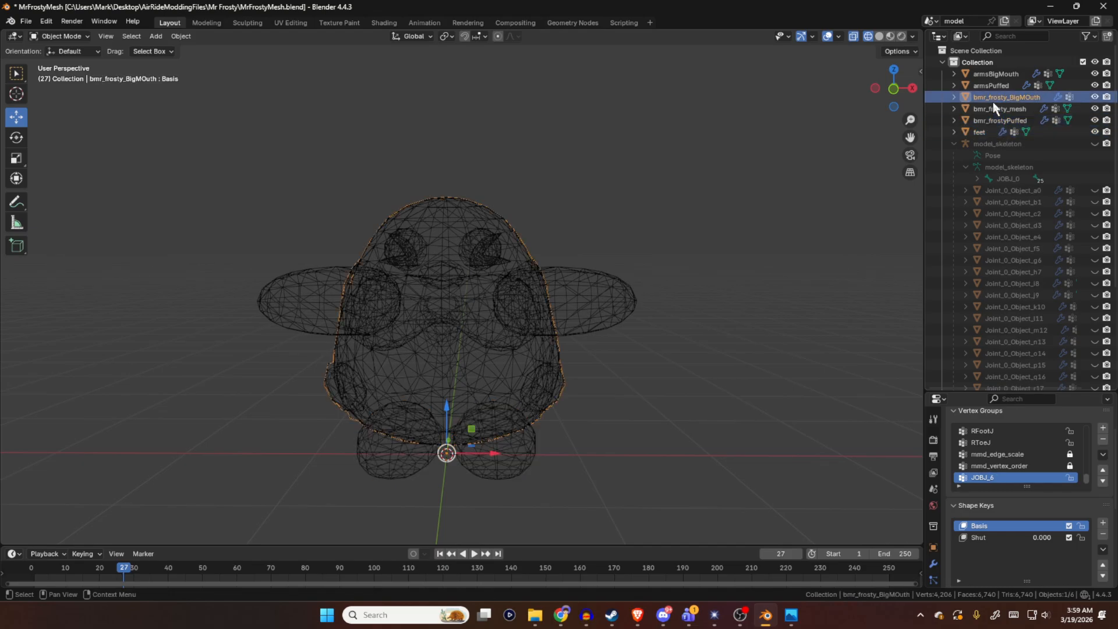
{"action": "left_click", "coordinate": [994, 100]}
{"action": "left_click", "coordinate": [991, 76]}
{"action": "left_click", "coordinate": [1012, 99]}
{"action": "left_click", "coordinate": [1009, 85]}
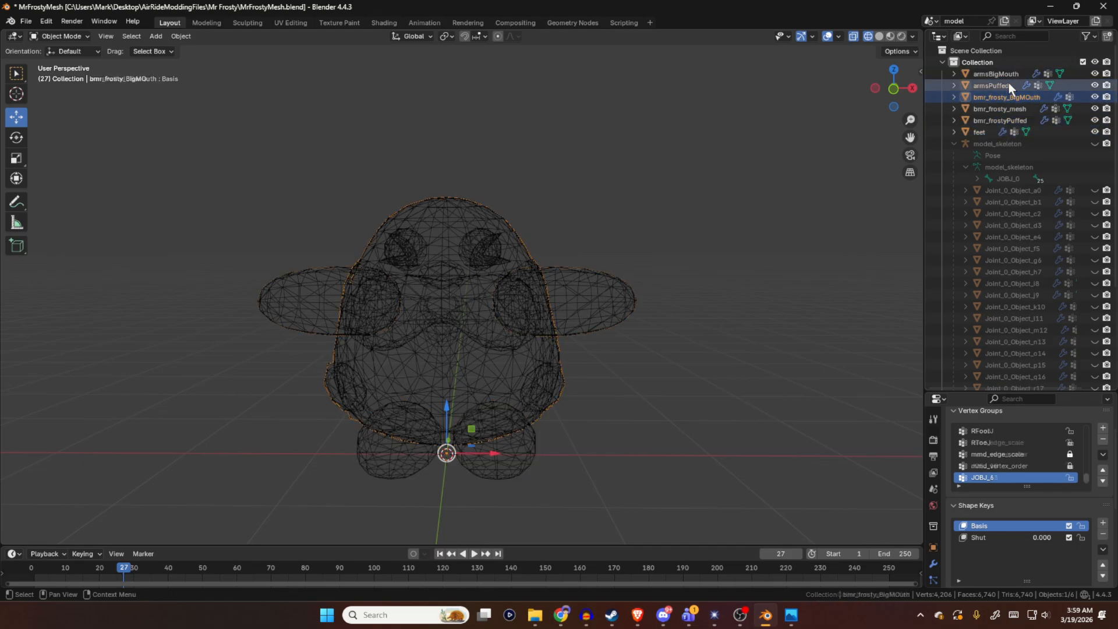
{"action": "left_click", "coordinate": [1006, 77]}
{"action": "left_click", "coordinate": [984, 130]}
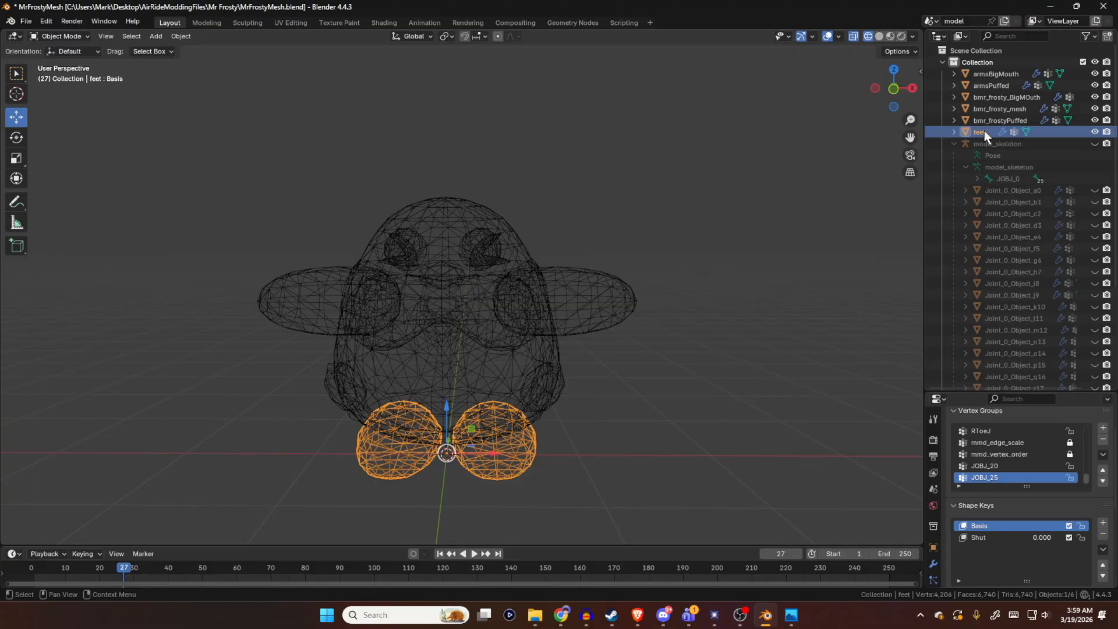
- Duplicate the armsBigMouth object twice, leaving both copies in the original position
{"action": "left_click", "coordinate": [1009, 74]}
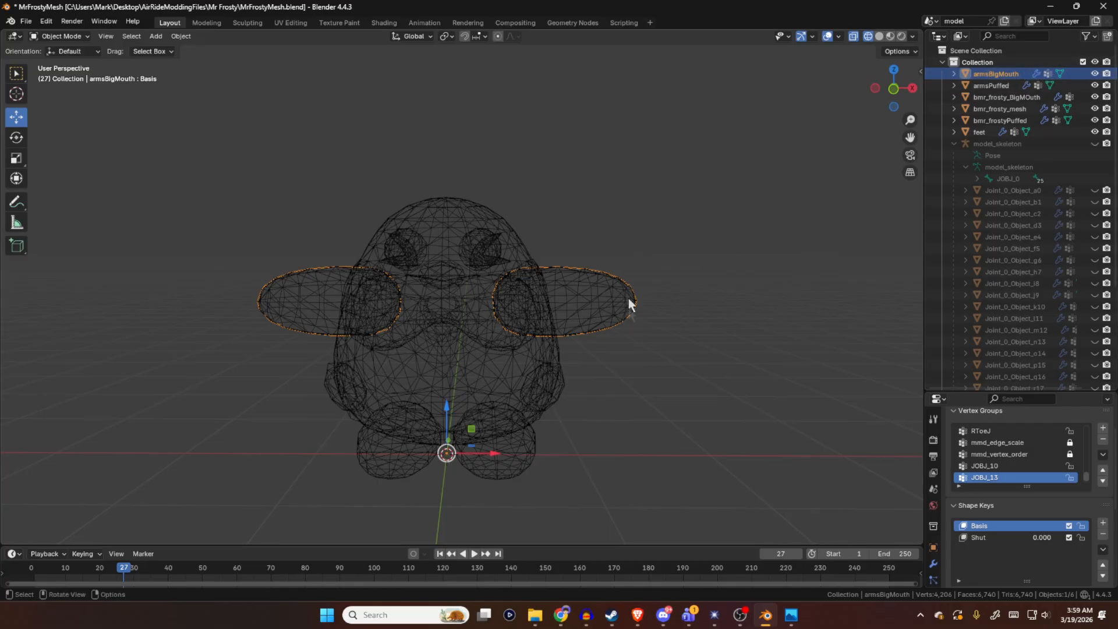
{"action": "key", "text": "shift+d"}
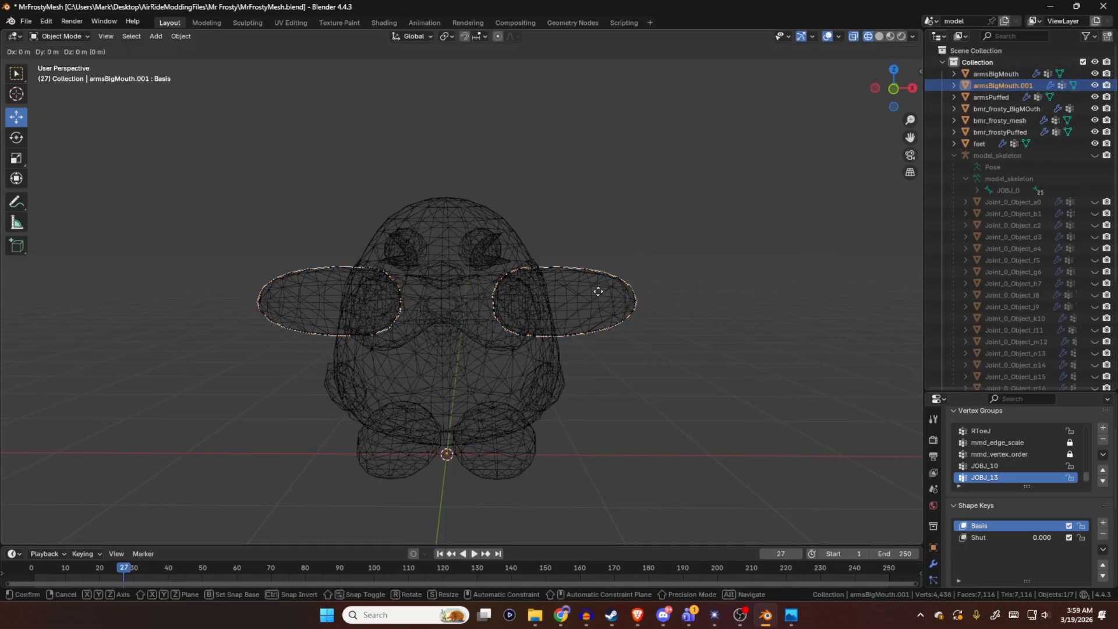
{"action": "key", "text": "Escape"}
{"action": "key", "text": "shift+d"}
{"action": "key", "text": "Escape"}
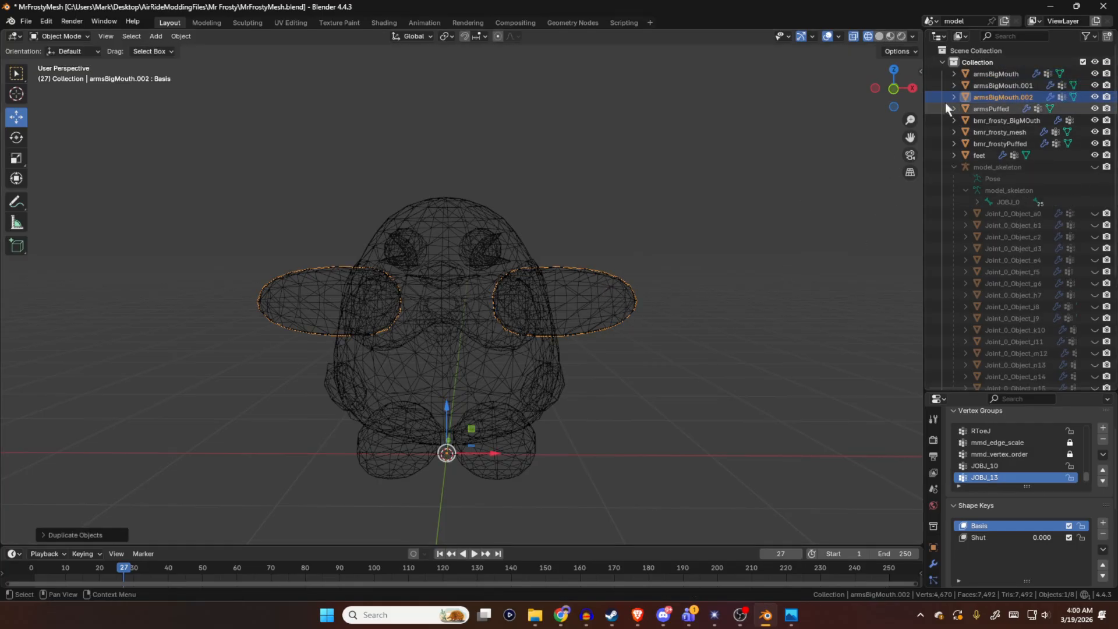
- Make two in-place duplicates of the armsPuffed object
{"action": "left_click", "coordinate": [998, 107]}
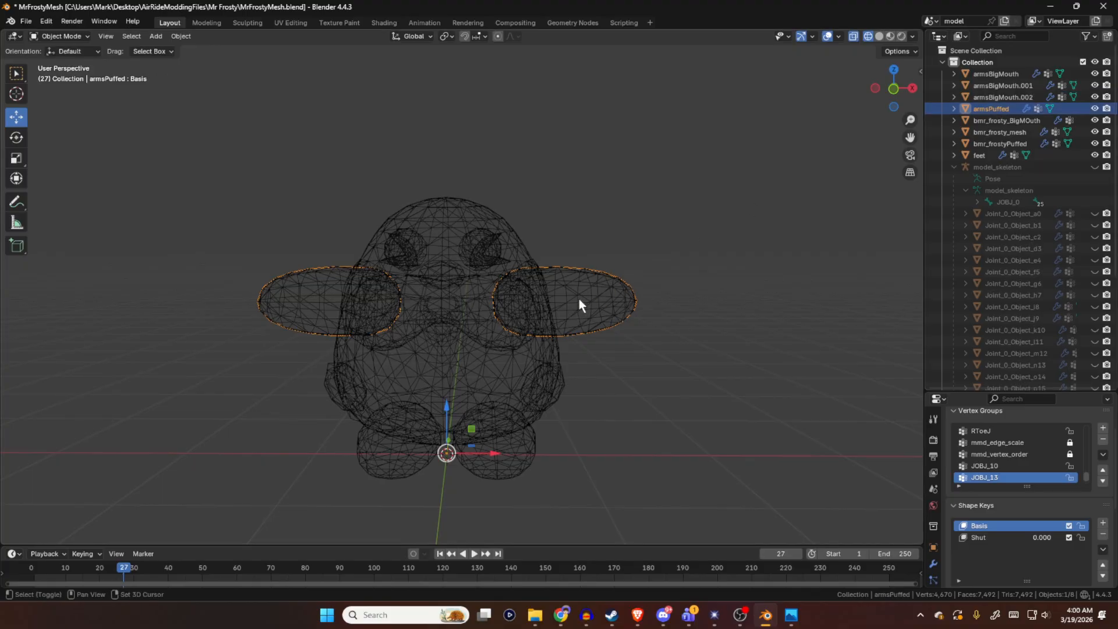
{"action": "key", "text": "shift+d"}
{"action": "key", "text": "Escape"}
{"action": "key", "text": "shift+d"}
{"action": "key", "text": "Escape"}
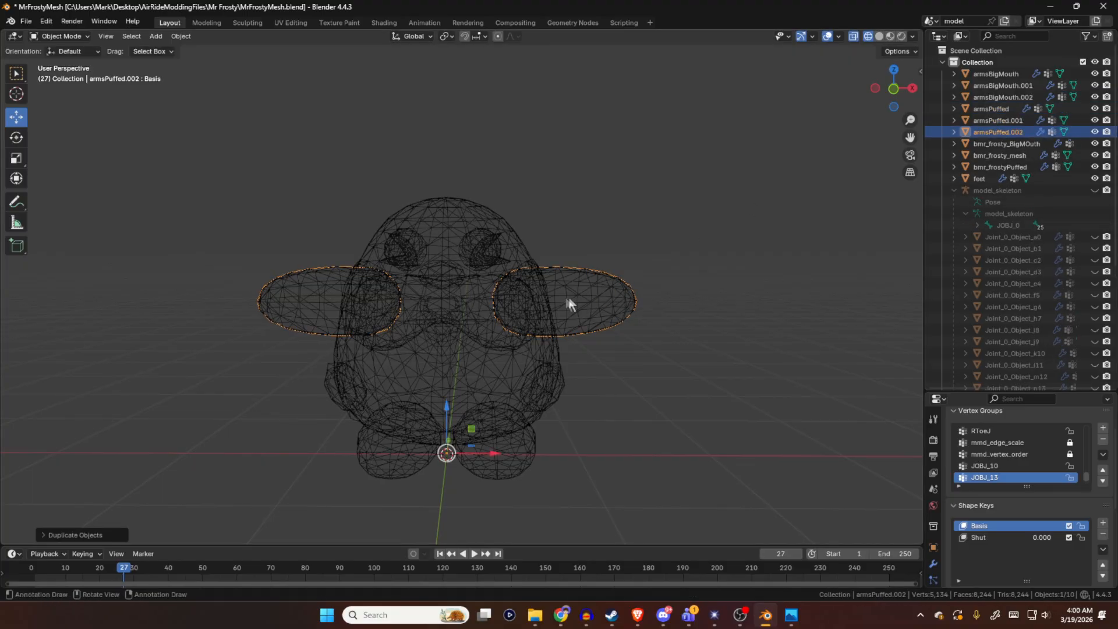
- Duplicate the bmr_frosty_BigMOuth body twice without moving the copies
{"action": "left_click", "coordinate": [1042, 146]}
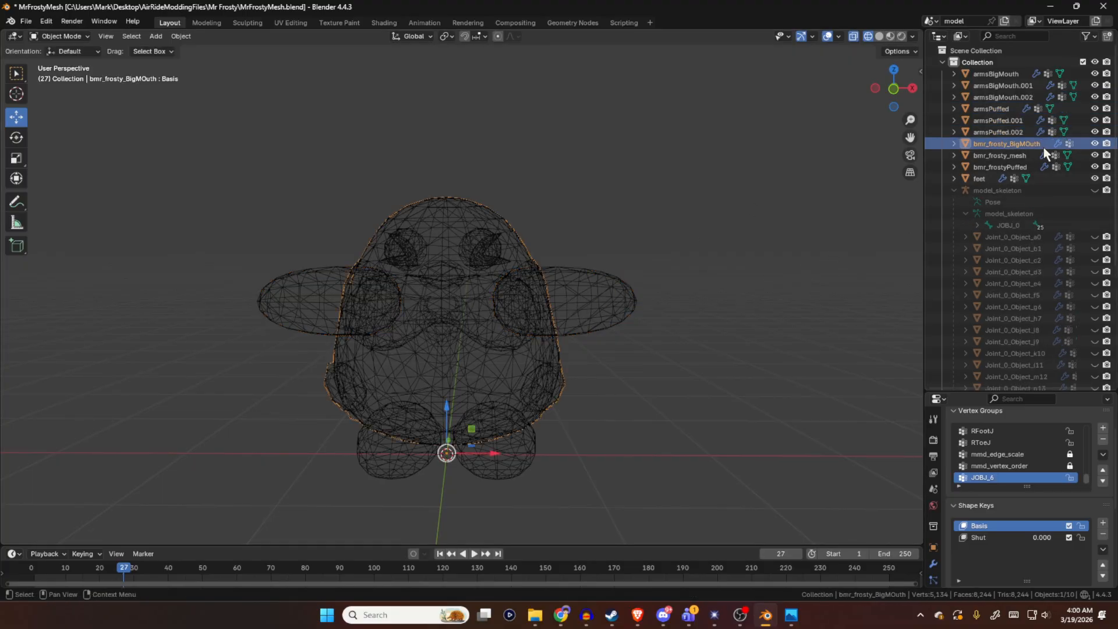
{"action": "left_click", "coordinate": [1022, 155]}
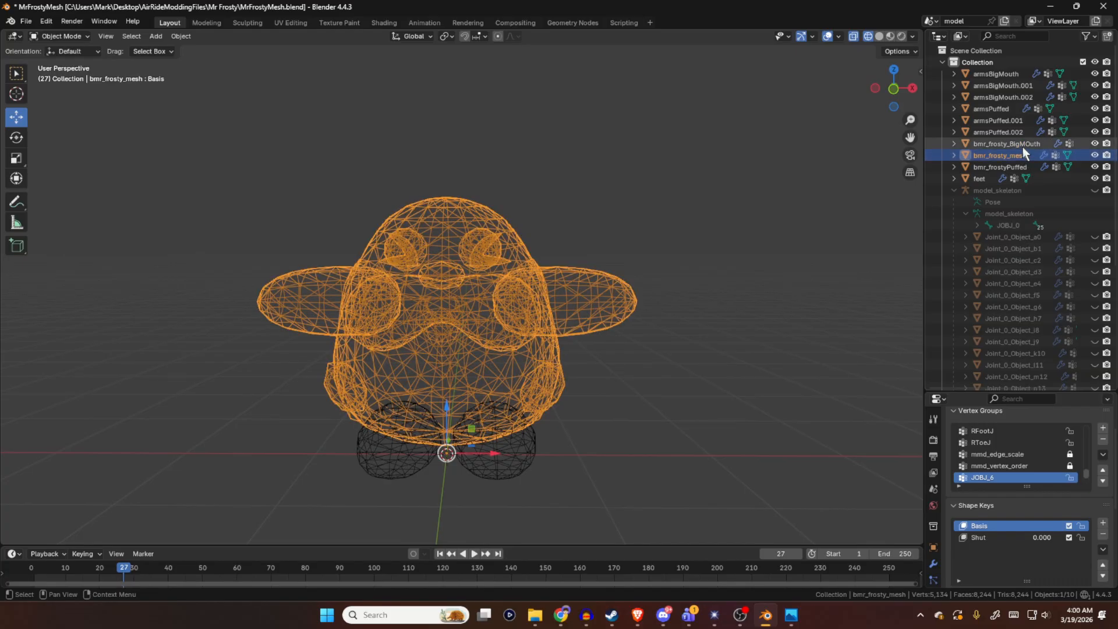
{"action": "left_click", "coordinate": [1022, 147]}
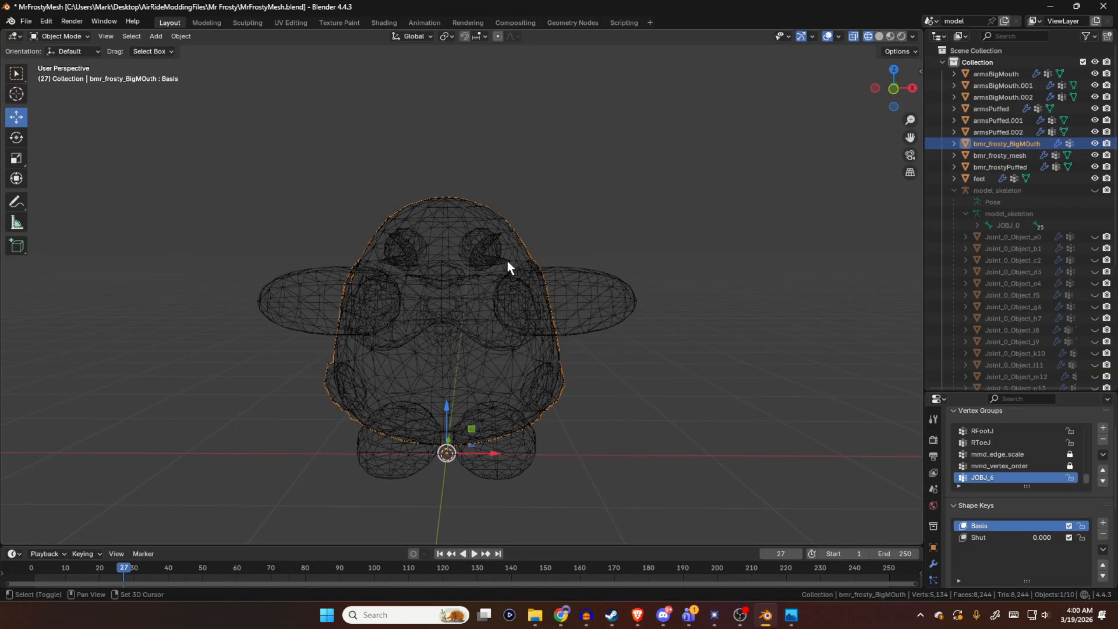
{"action": "key", "text": "shift+d"}
{"action": "key", "text": "Escape"}
{"action": "key", "text": "shift+d"}
{"action": "key", "text": "Escape"}
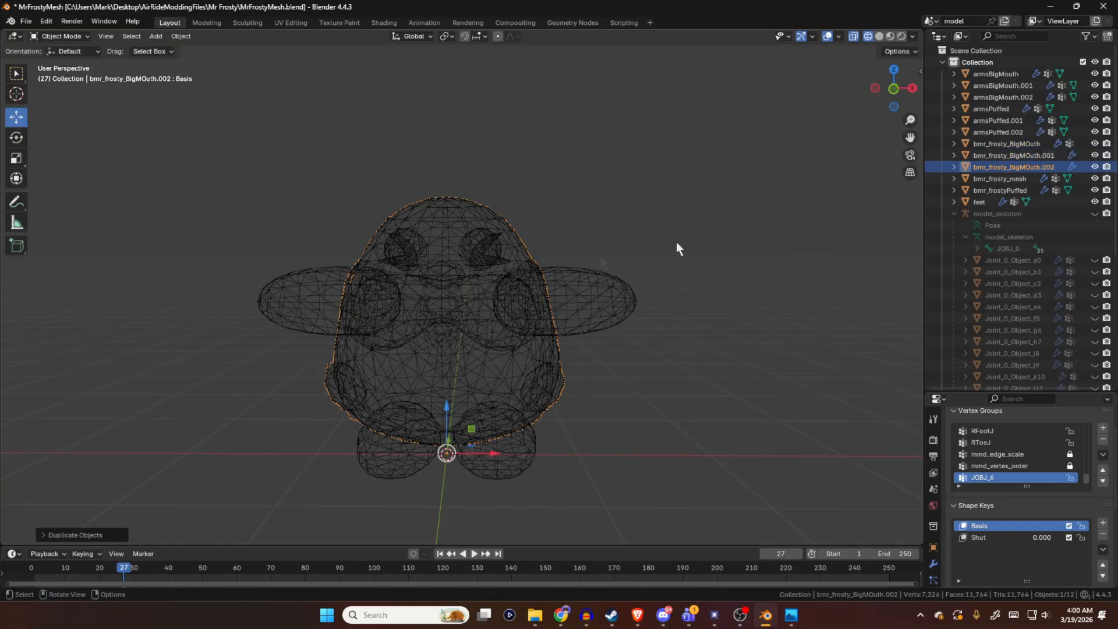
- Create two in-place copies of the bmr_frosty_mesh body
{"action": "left_click", "coordinate": [1022, 175]}
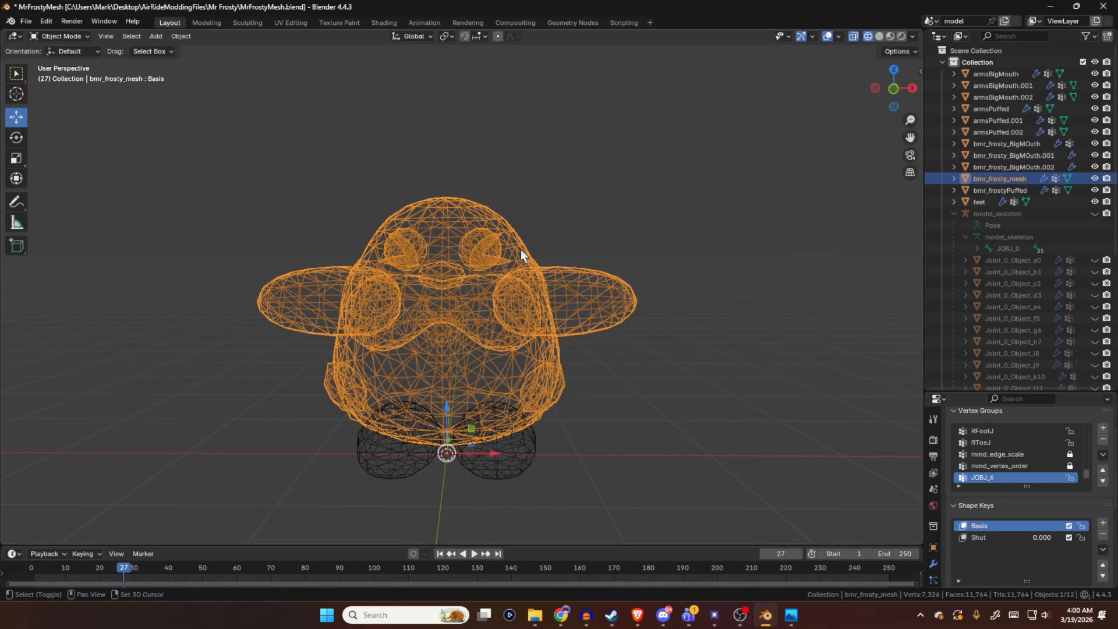
{"action": "key", "text": "shift+d"}
{"action": "key", "text": "Escape"}
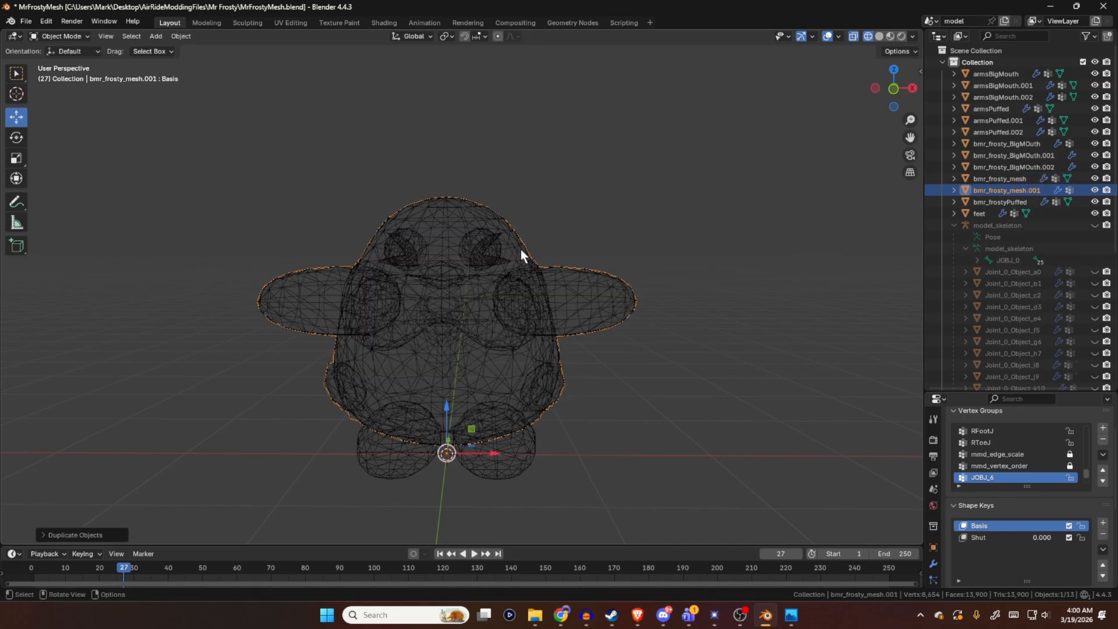
{"action": "key", "text": "shift+d"}
{"action": "key", "text": "Escape"}
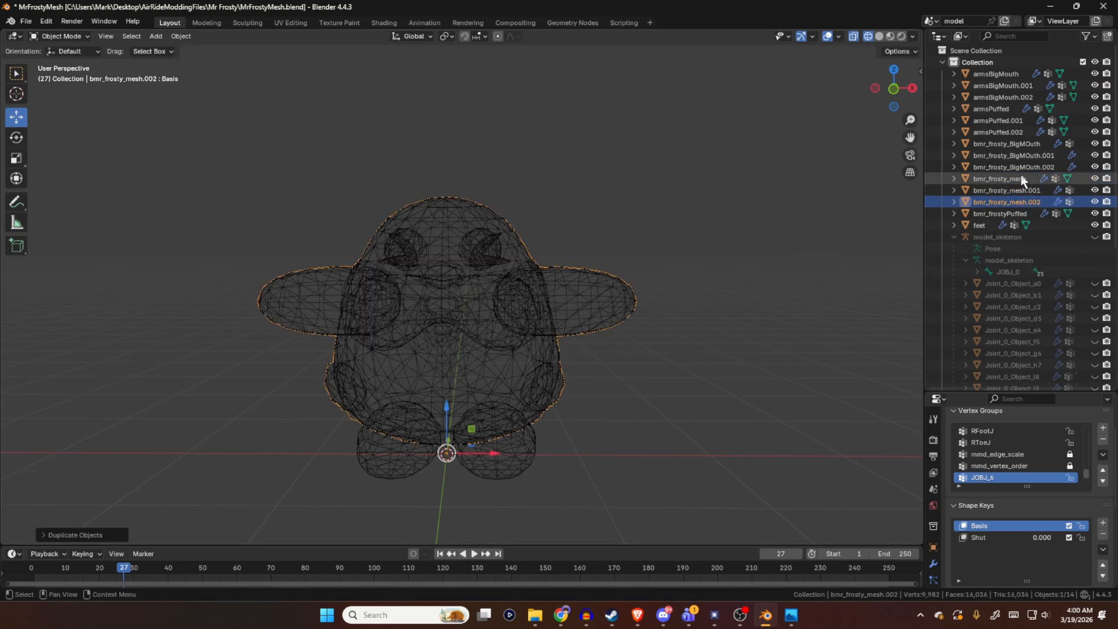
- Duplicate the feet object twice in place and deselect everything
{"action": "left_click", "coordinate": [1025, 213]}
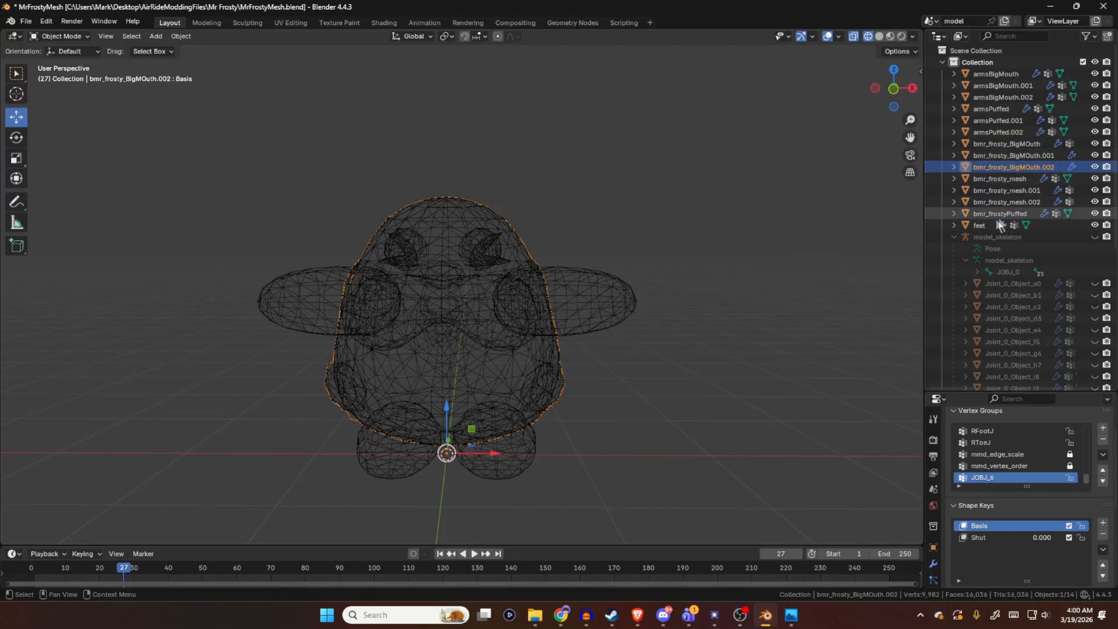
{"action": "left_click", "coordinate": [981, 225]}
{"action": "key", "text": "shift+d"}
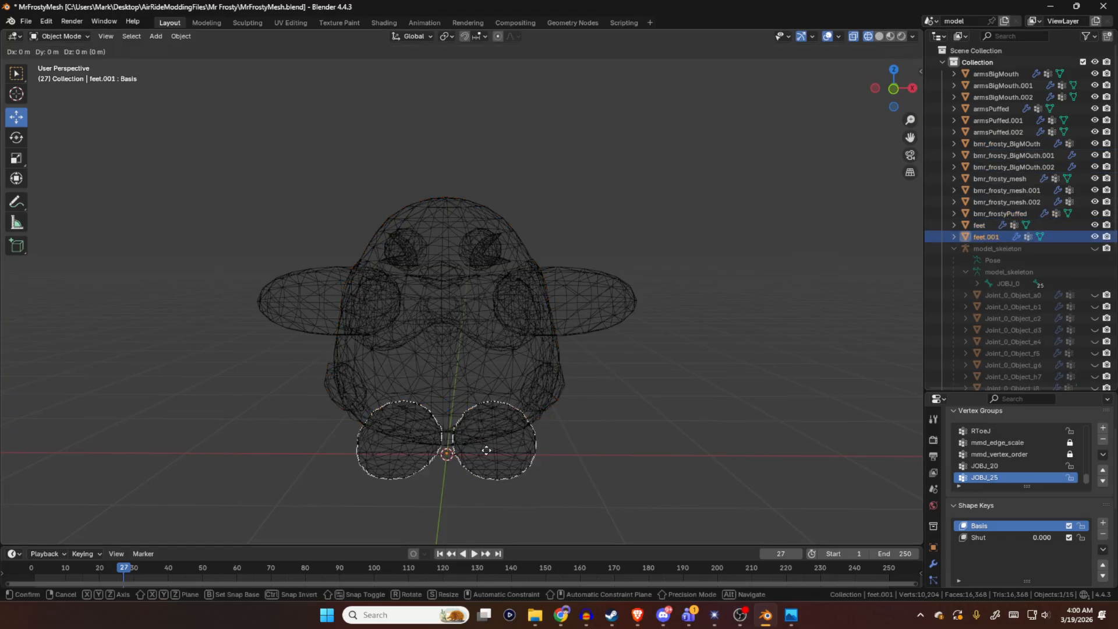
{"action": "right_click", "coordinate": [487, 450]}
{"action": "key", "text": "shift+d"}
{"action": "right_click", "coordinate": [487, 449]}
{"action": "left_click", "coordinate": [787, 253]}
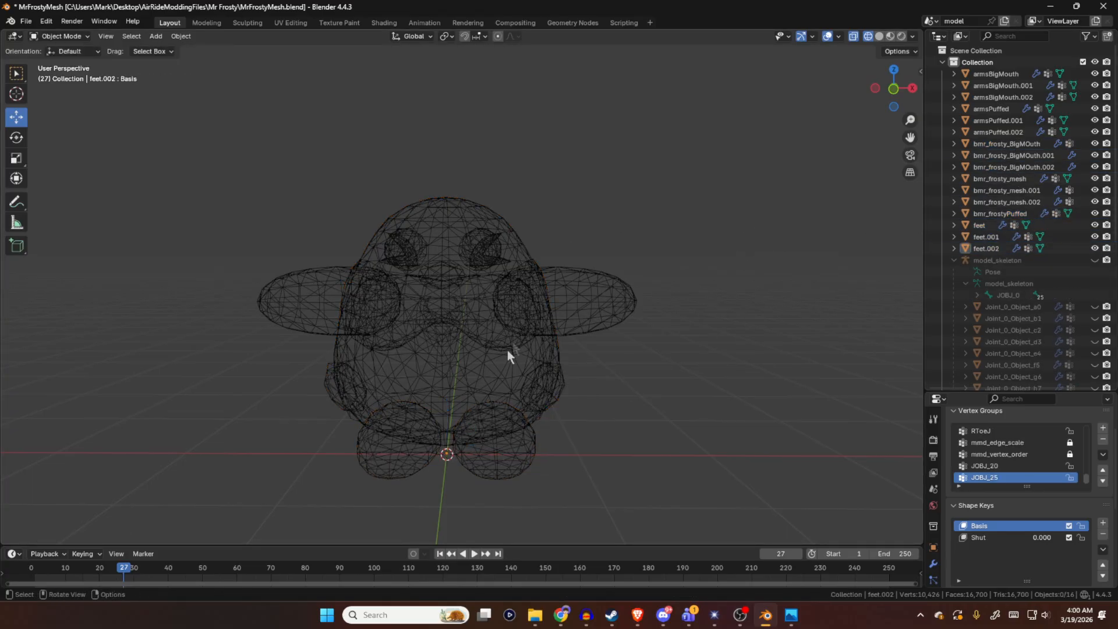
- Compare the duplicated arms and feet objects with the skeleton's list of Joint_0 objects
{"action": "left_click", "coordinate": [984, 237]}
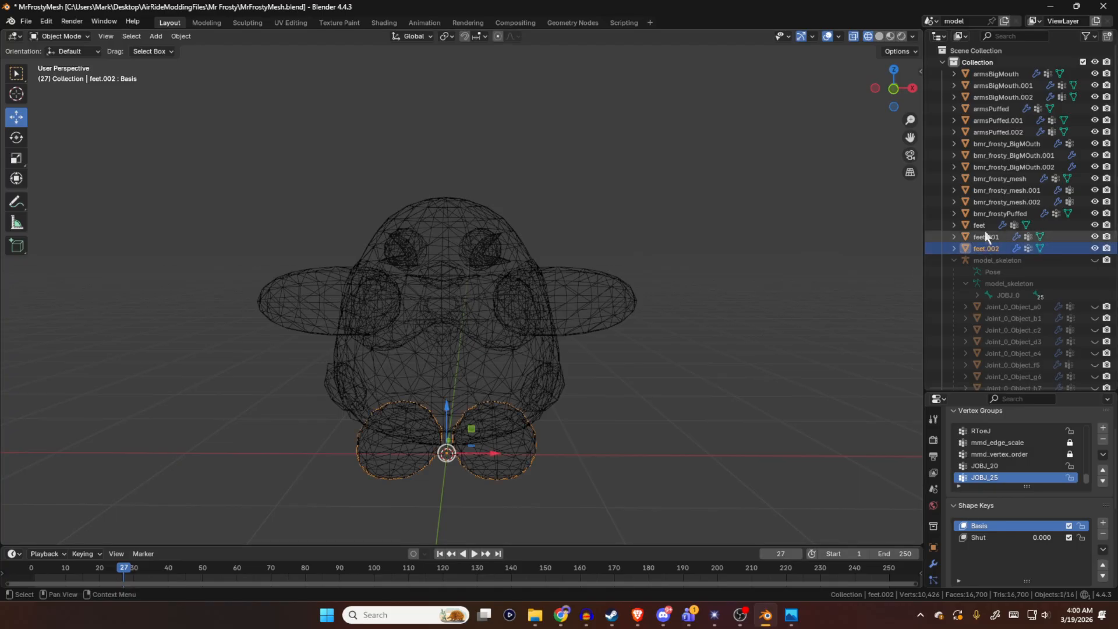
{"action": "left_click", "coordinate": [988, 225]}
{"action": "left_click", "coordinate": [1004, 75]}
{"action": "left_click", "coordinate": [1004, 96]}
{"action": "left_click", "coordinate": [1010, 108]}
{"action": "left_click", "coordinate": [1011, 120]}
{"action": "left_click", "coordinate": [1010, 132]}
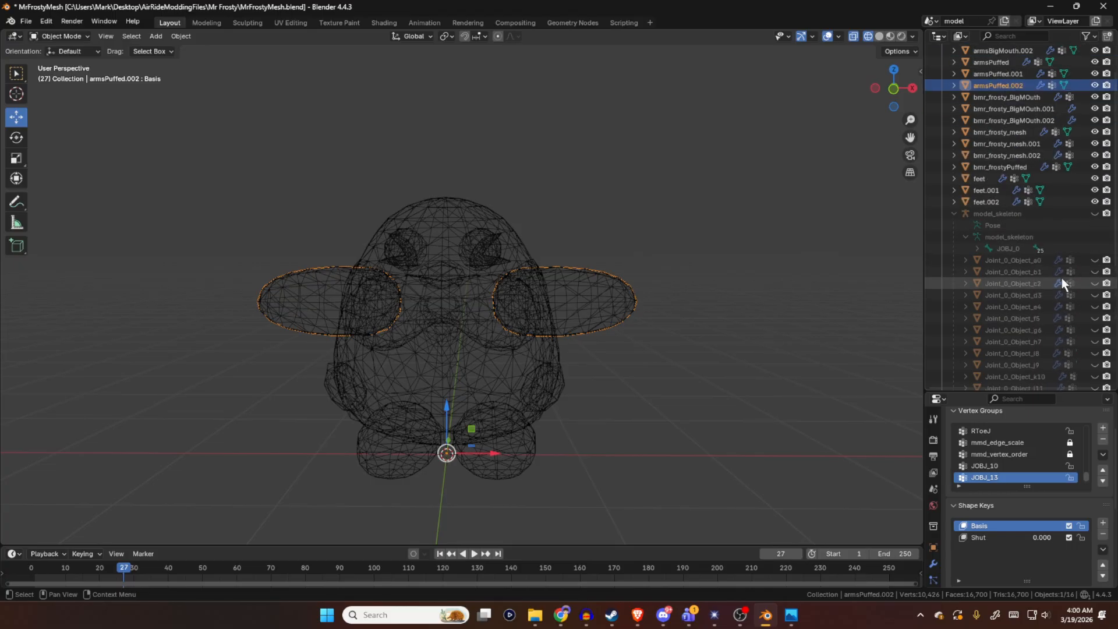
{"action": "scroll", "coordinate": [1061, 281], "scroll_direction": "down", "scroll_amount": 8}
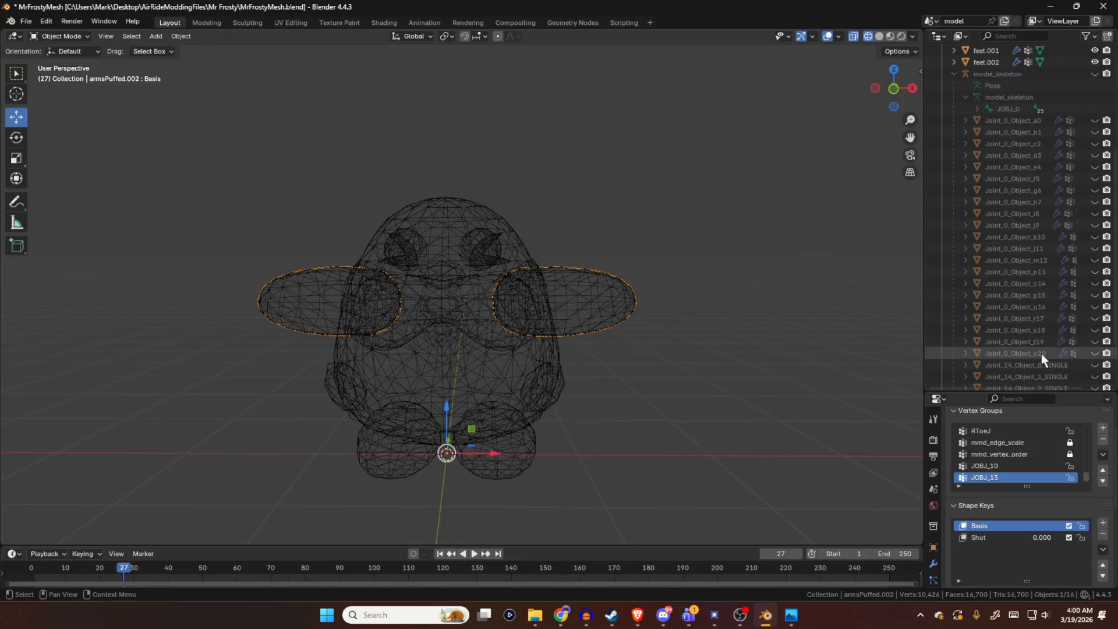
{"action": "scroll", "coordinate": [1041, 350], "scroll_direction": "up", "scroll_amount": 8}
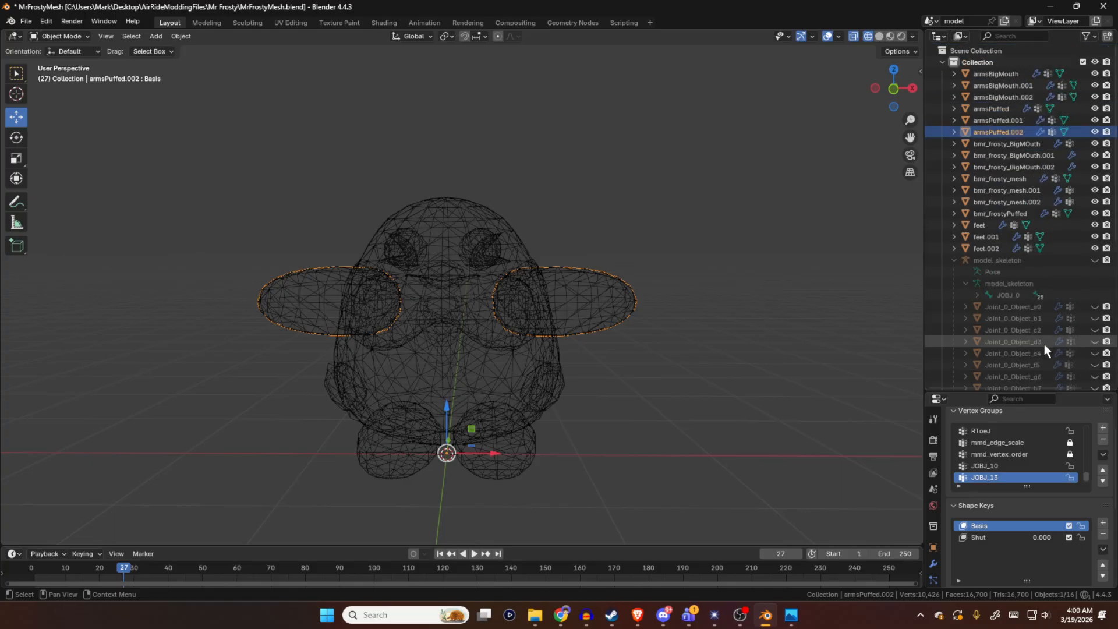
- Go through the arms, body and feet objects from armsBigMouth to feet.002 to check which ones have two copies
{"action": "left_click", "coordinate": [993, 74]}
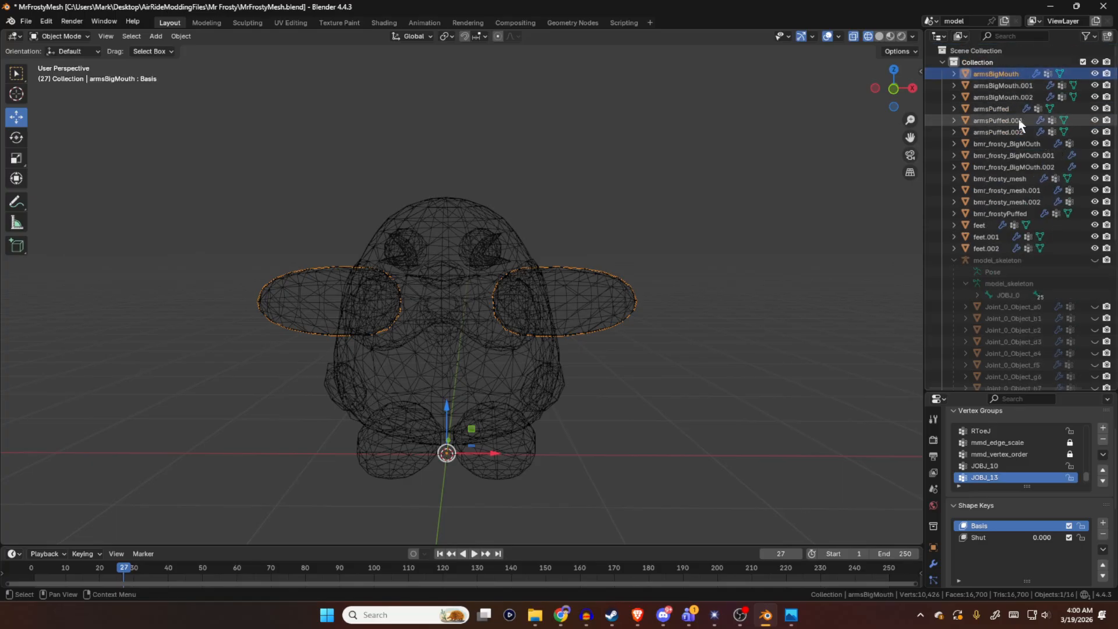
{"action": "key", "text": "Down"}
{"action": "key", "text": "Down"}
{"action": "key", "text": "Down"}
{"action": "key", "text": "Down"}
{"action": "key", "text": "Down"}
{"action": "key", "text": "Down"}
{"action": "key", "text": "Down"}
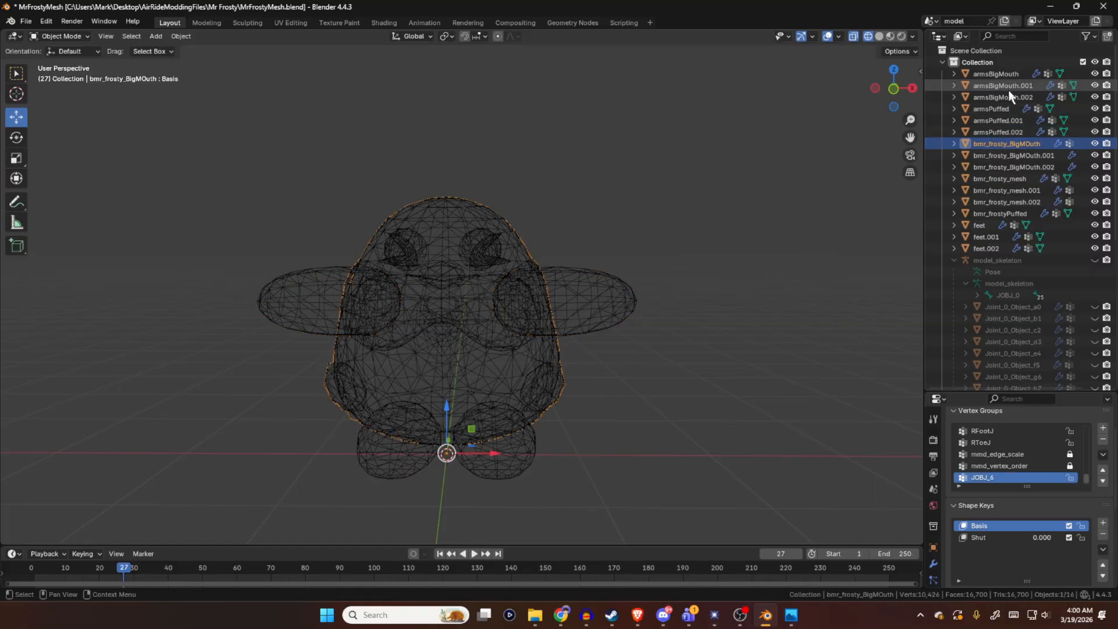
{"action": "key", "text": "Down"}
{"action": "key", "text": "Down"}
{"action": "key", "text": "Down"}
{"action": "key", "text": "Down"}
{"action": "key", "text": "Down"}
{"action": "key", "text": "Down"}
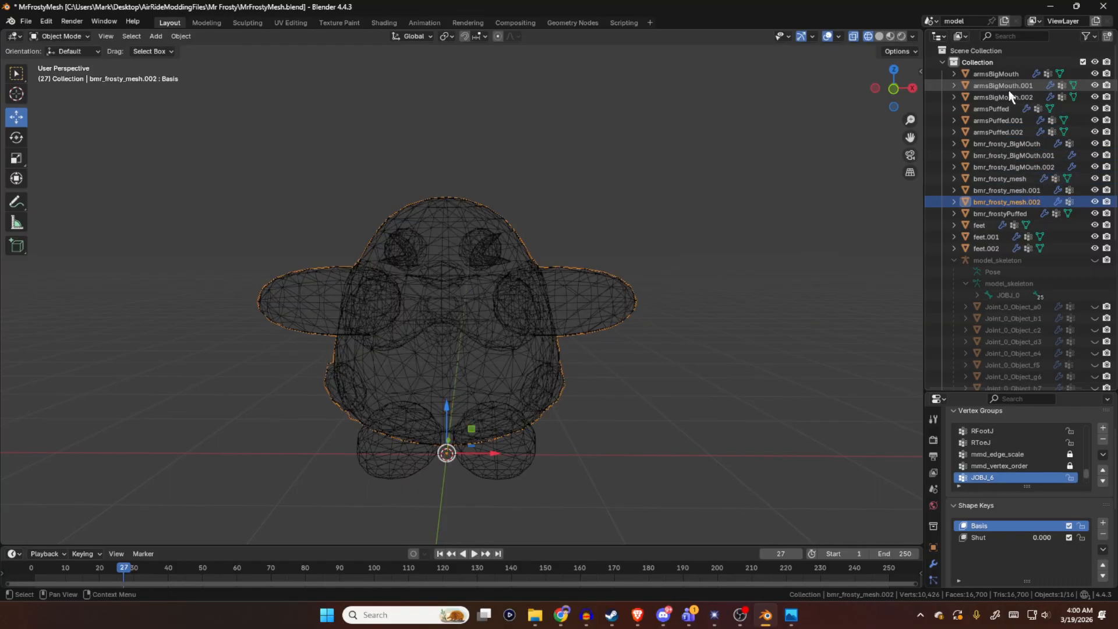
{"action": "key", "text": "Down"}
{"action": "key", "text": "Down"}
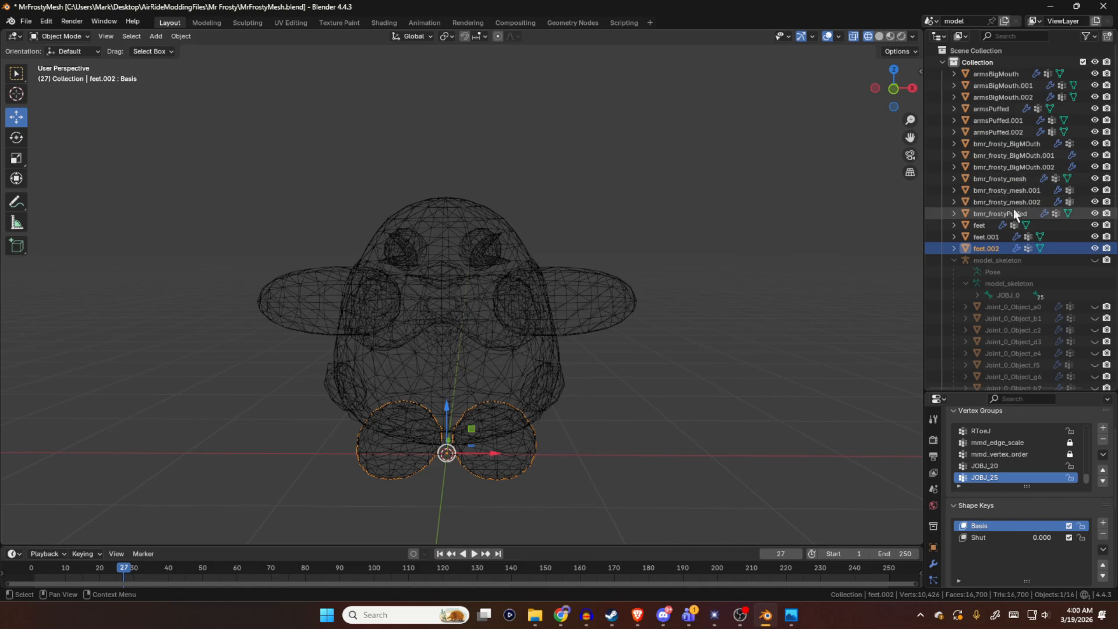
{"action": "left_click", "coordinate": [1013, 211]}
{"action": "left_click", "coordinate": [1020, 179]}
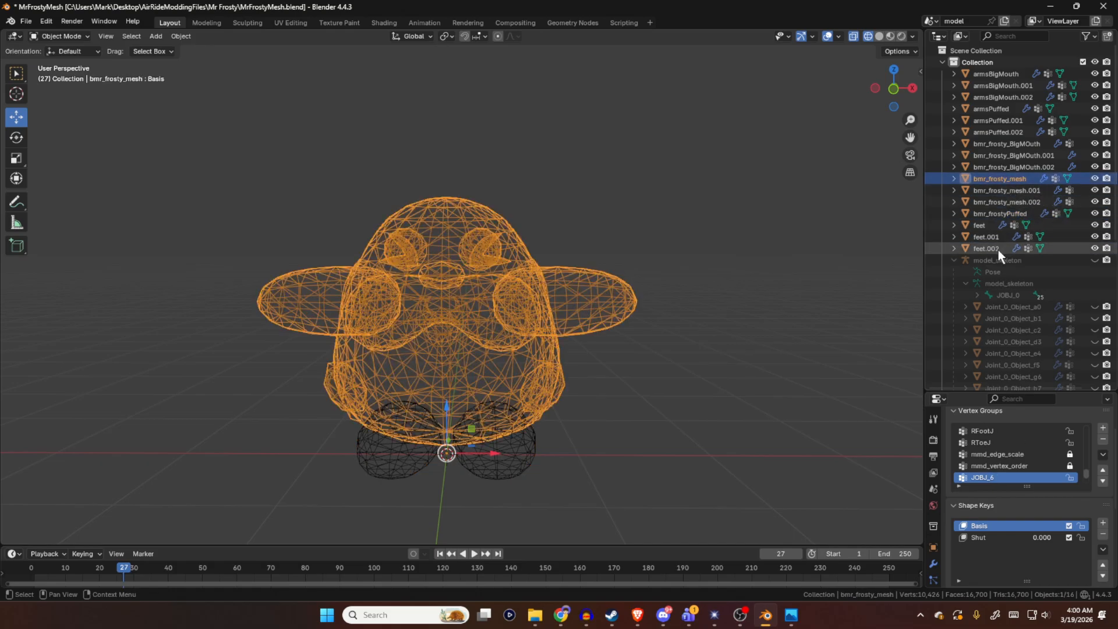
{"action": "left_click", "coordinate": [982, 226]}
{"action": "left_click", "coordinate": [998, 76]}
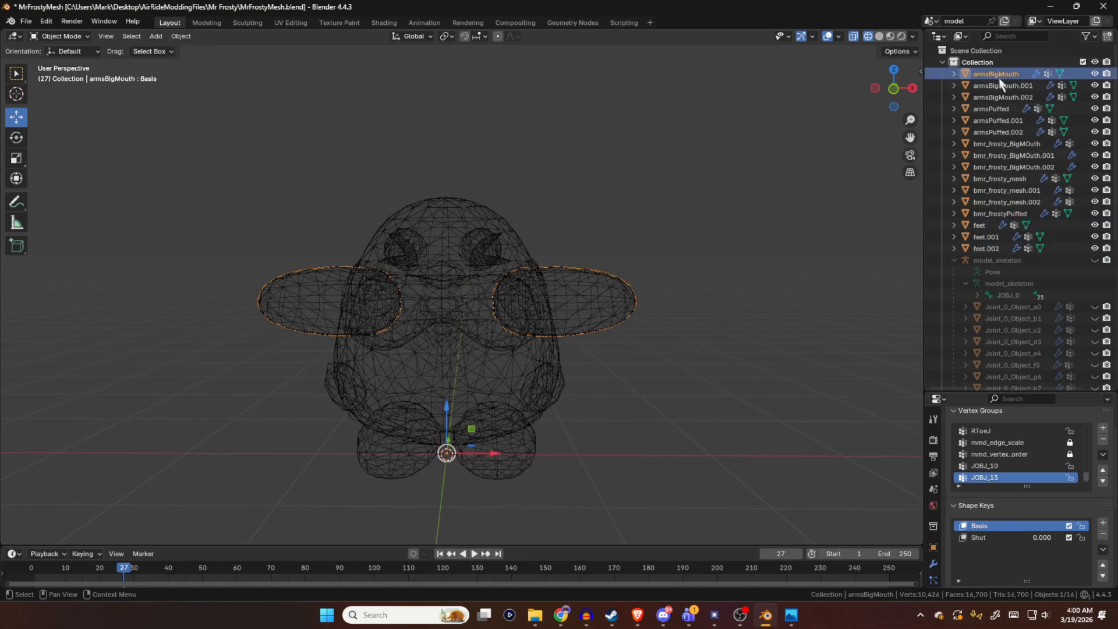
{"action": "left_click", "coordinate": [999, 107]}
{"action": "left_click", "coordinate": [1003, 120]}
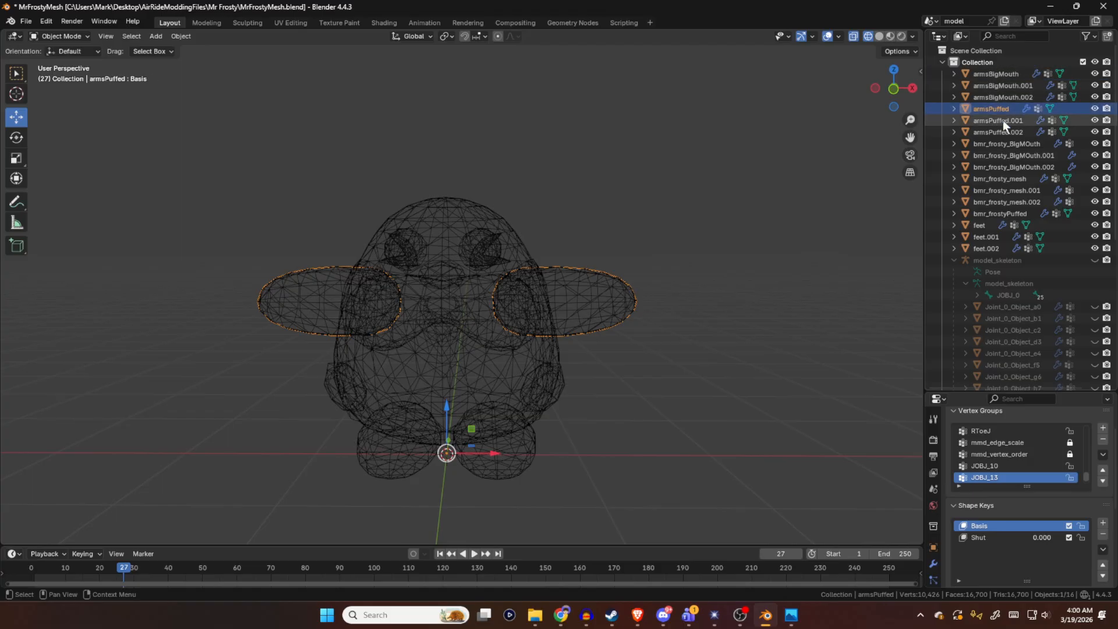
{"action": "left_click", "coordinate": [1003, 134]}
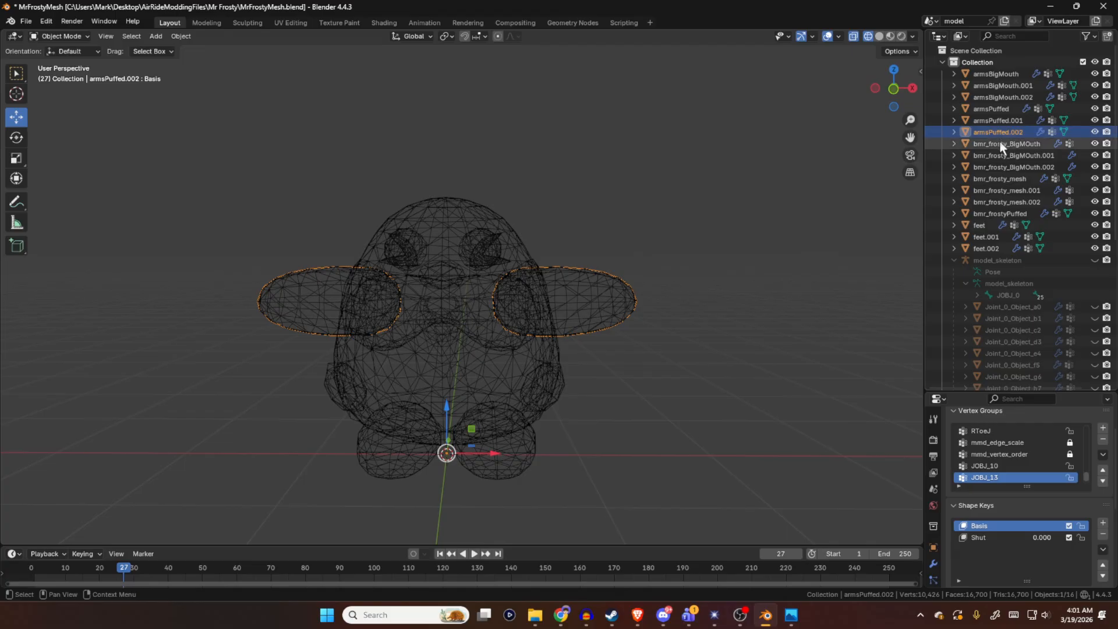
- Duplicate the bmr_frostyPuffed body twice, keeping both copies in place
{"action": "left_click", "coordinate": [1010, 214]}
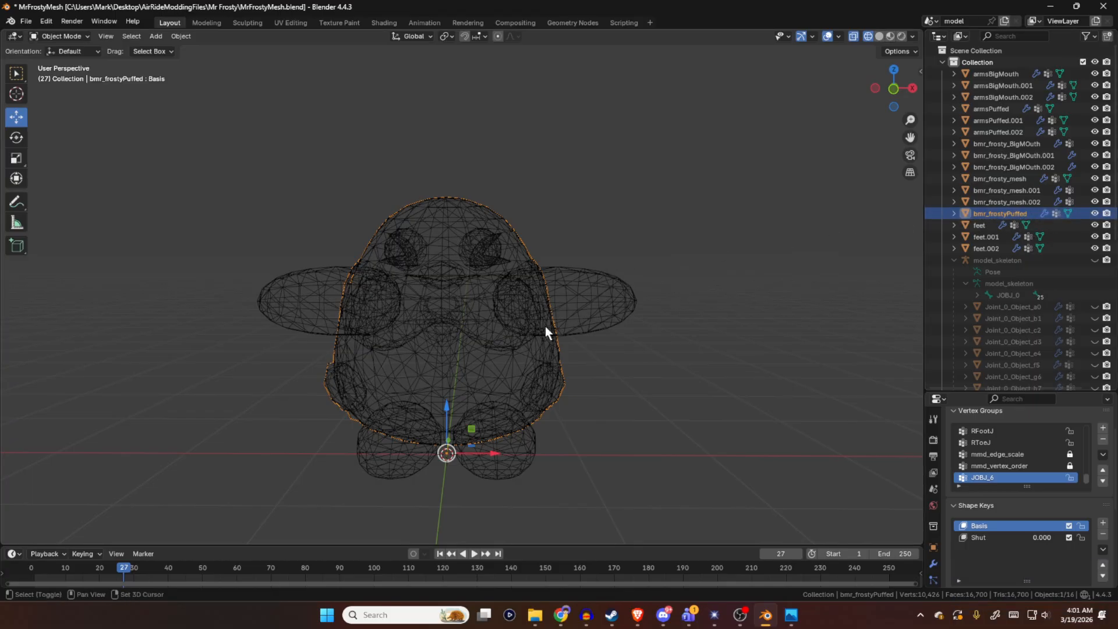
{"action": "key", "text": "shift+d"}
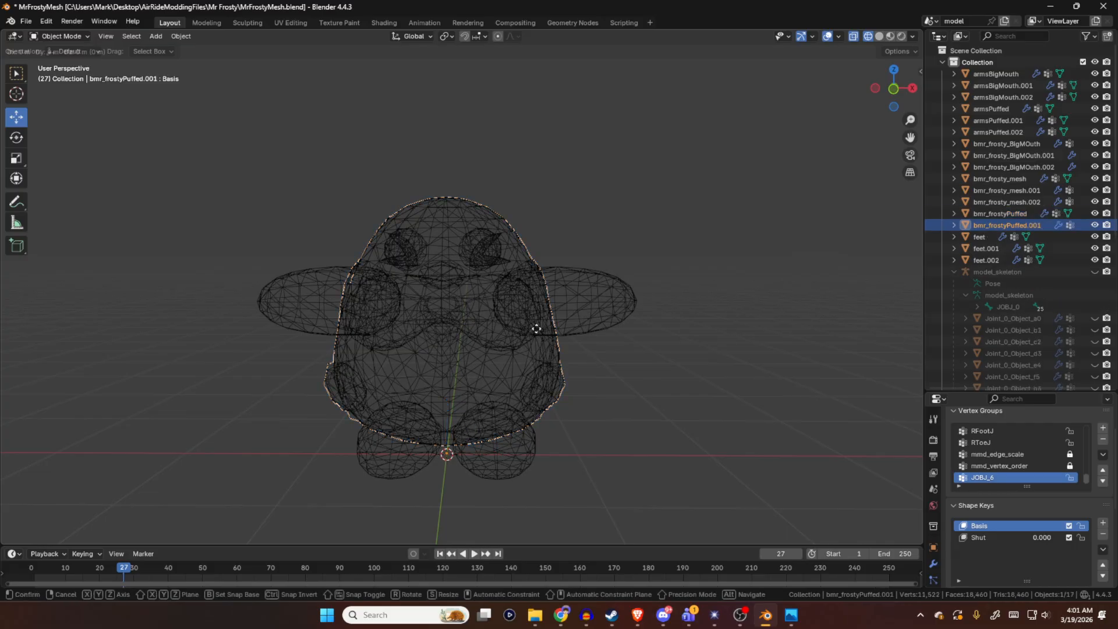
{"action": "key", "text": "Escape"}
{"action": "key", "text": "shift+d"}
{"action": "key", "text": "Escape"}
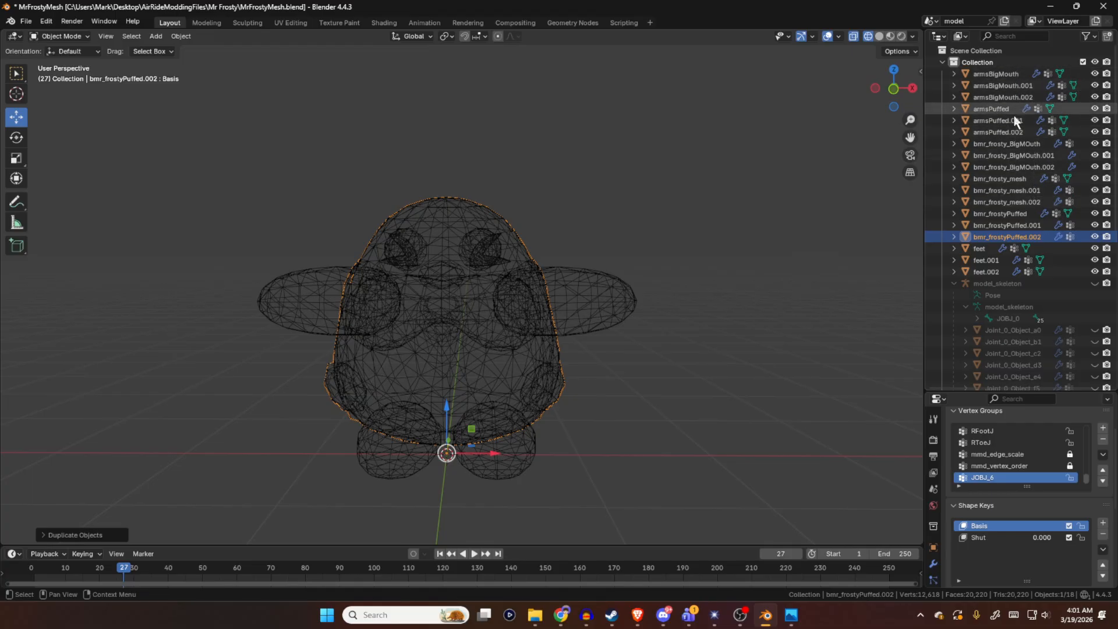
- Review the arms, body and feet objects and their duplicates alongside the skeleton's list of Joint_0 objects
{"action": "left_click", "coordinate": [1011, 142]}
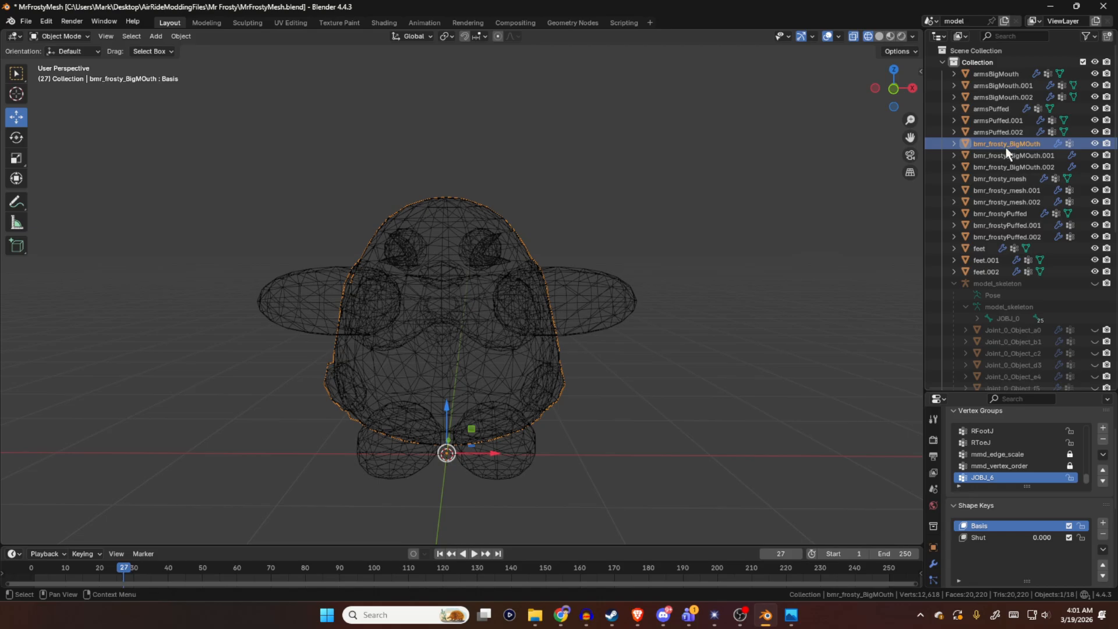
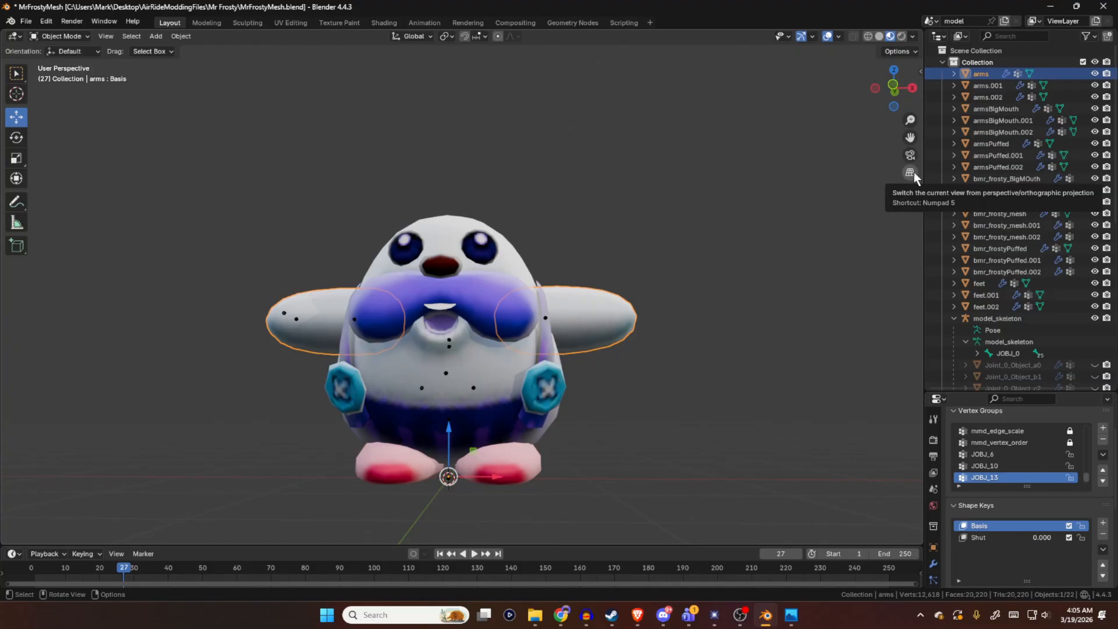
{"action": "scroll", "coordinate": [1005, 245], "scroll_direction": "down", "scroll_amount": 3}
{"action": "left_click", "coordinate": [1005, 248]}
{"action": "left_click", "coordinate": [1004, 237]}
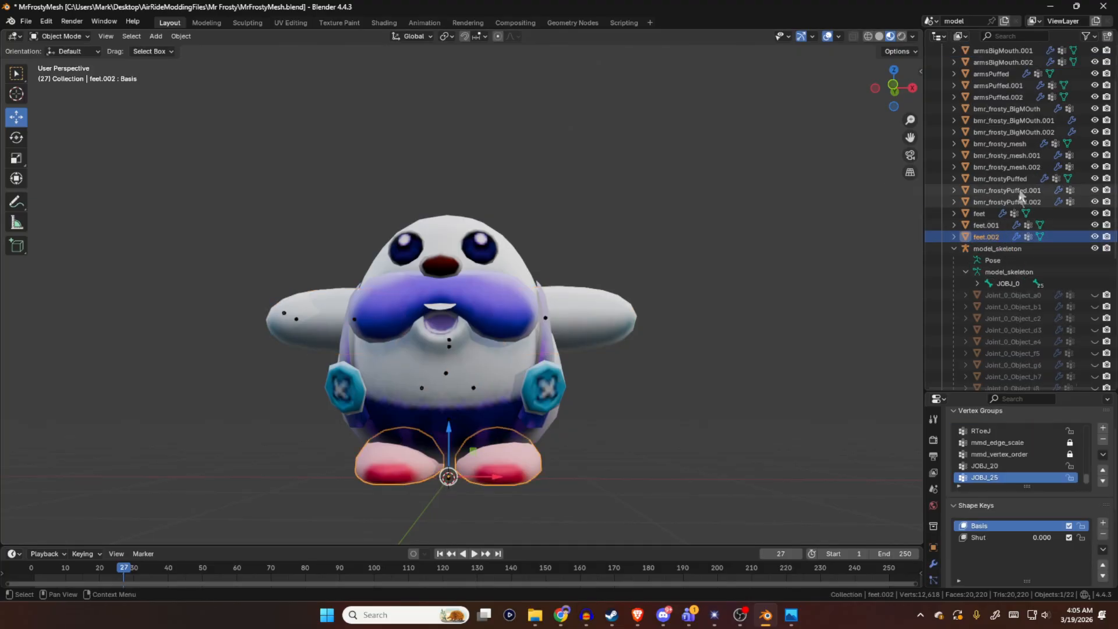
{"action": "scroll", "coordinate": [1002, 248], "scroll_direction": "down", "scroll_amount": 1}
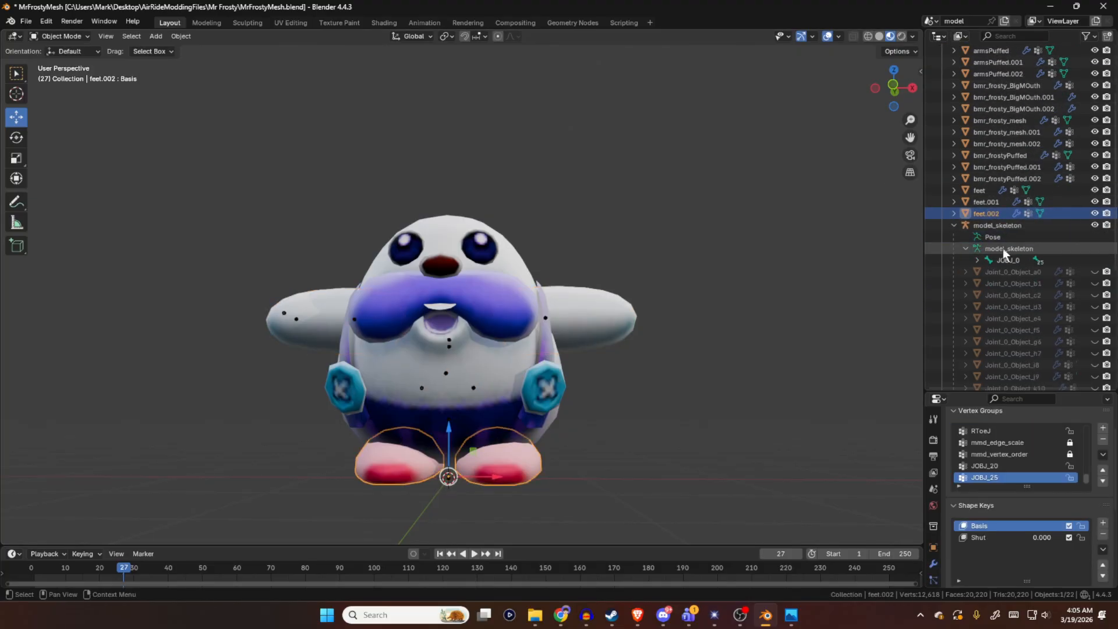
{"action": "scroll", "coordinate": [1036, 190], "scroll_direction": "up", "scroll_amount": 4}
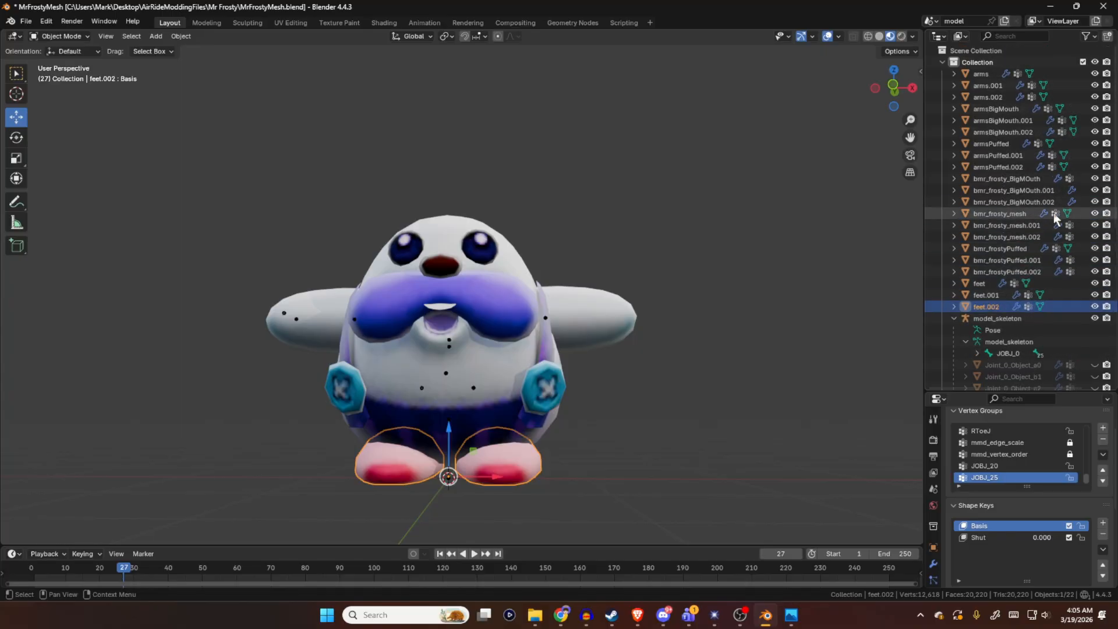
{"action": "left_click", "coordinate": [989, 74]}
{"action": "scroll", "coordinate": [1046, 296], "scroll_direction": "down", "scroll_amount": 1}
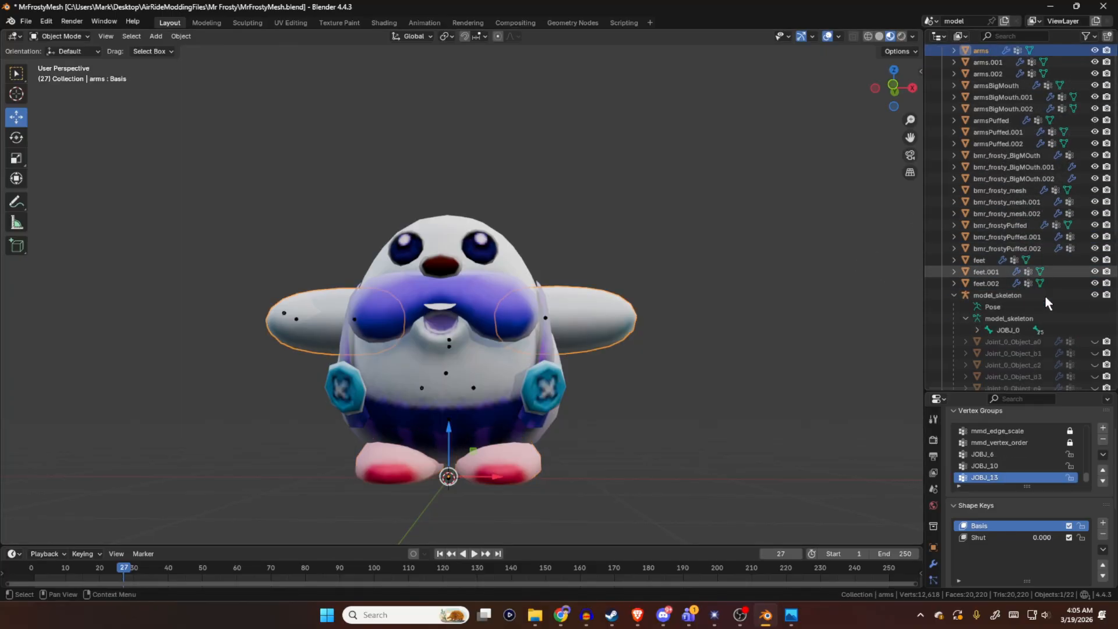
{"action": "scroll", "coordinate": [1046, 296], "scroll_direction": "down", "scroll_amount": 5}
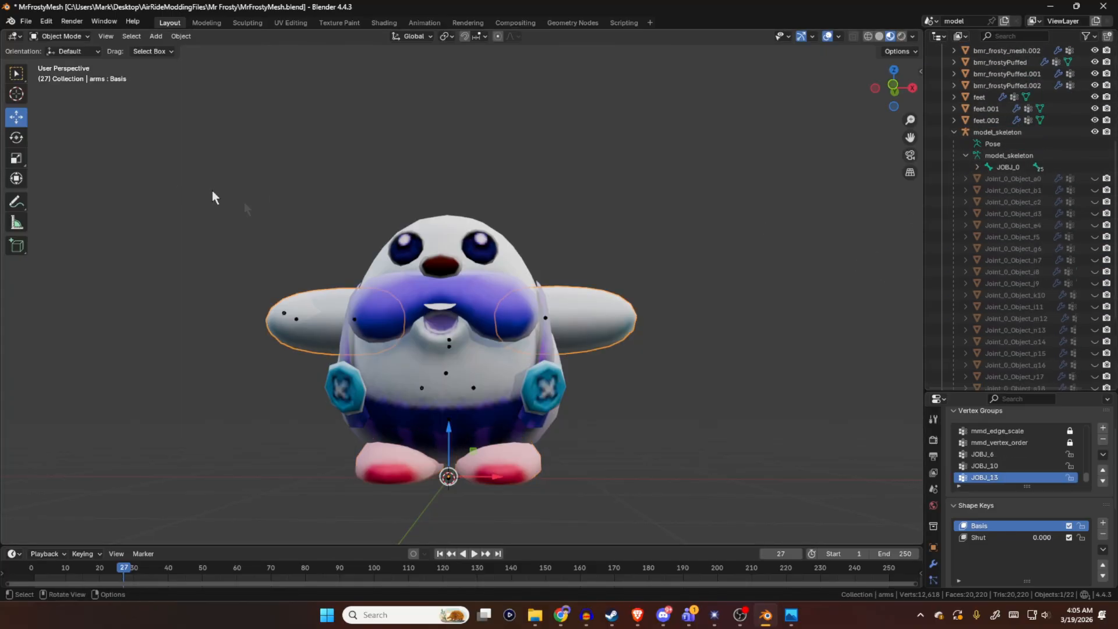
- Save the current file, and save it under the new name MrFrostyReplacingKirby.blend in the Mr Frosty folder
{"action": "left_click", "coordinate": [25, 21]}
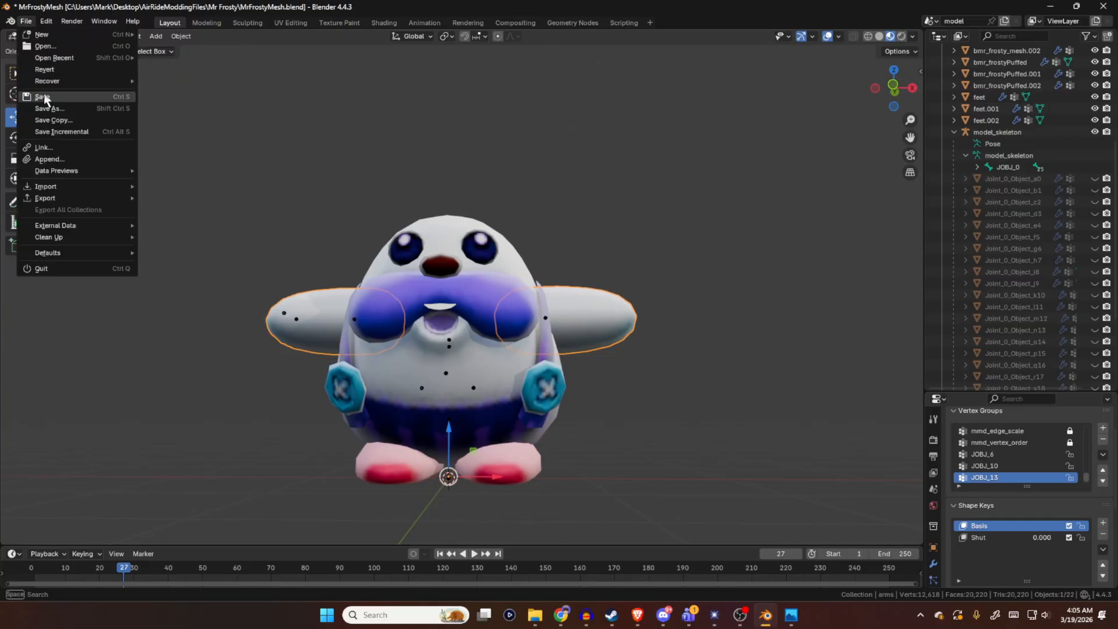
{"action": "left_click", "coordinate": [42, 97]}
{"action": "left_click", "coordinate": [26, 21]}
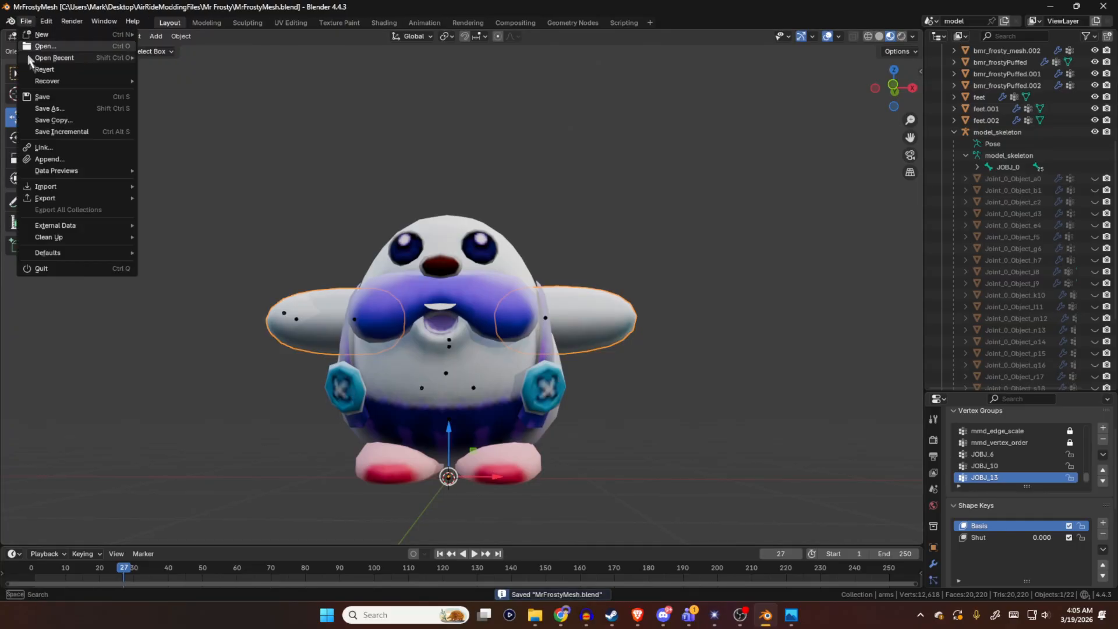
{"action": "left_click", "coordinate": [44, 107]}
{"action": "left_click", "coordinate": [370, 446]}
{"action": "left_click", "coordinate": [370, 445]}
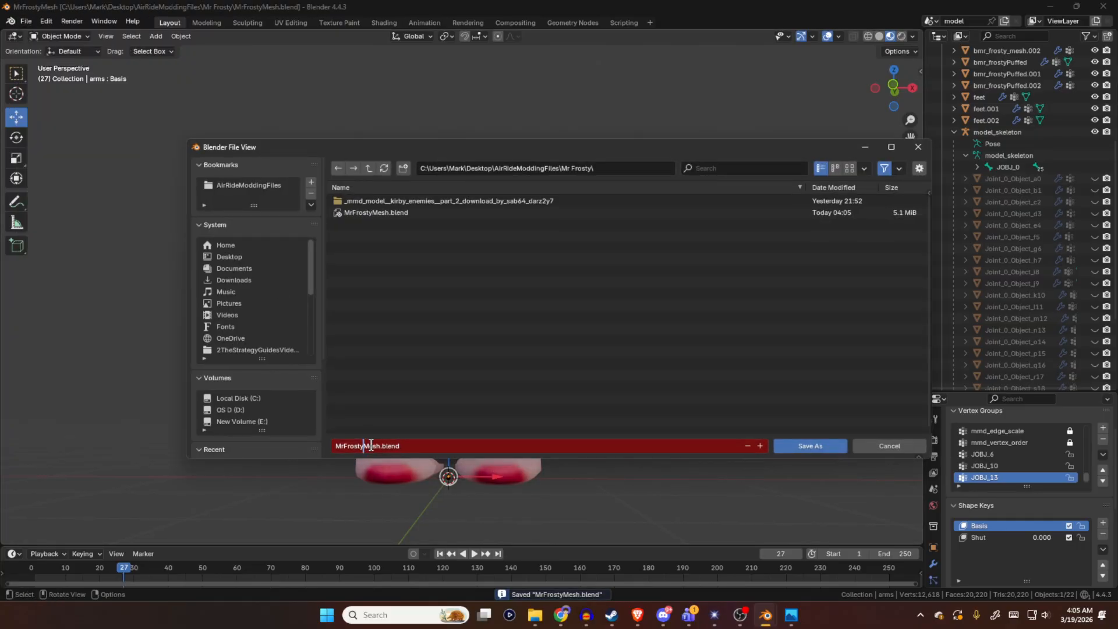
{"action": "left_click_drag", "start_coordinate": [379, 446], "coordinate": [291, 443]}
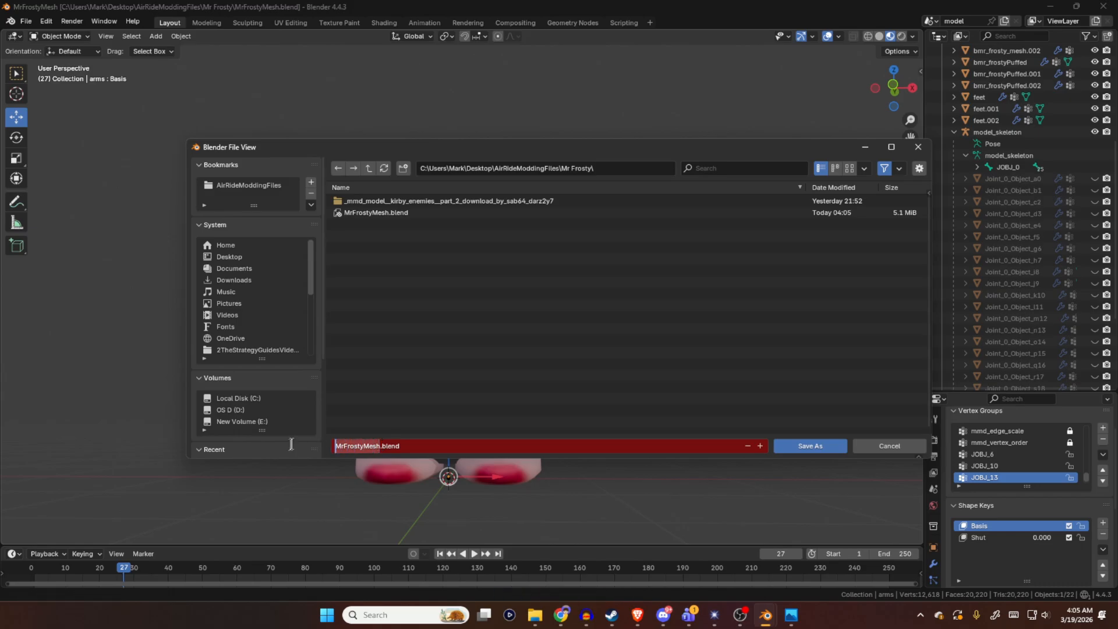
{"action": "key", "text": "Right"}
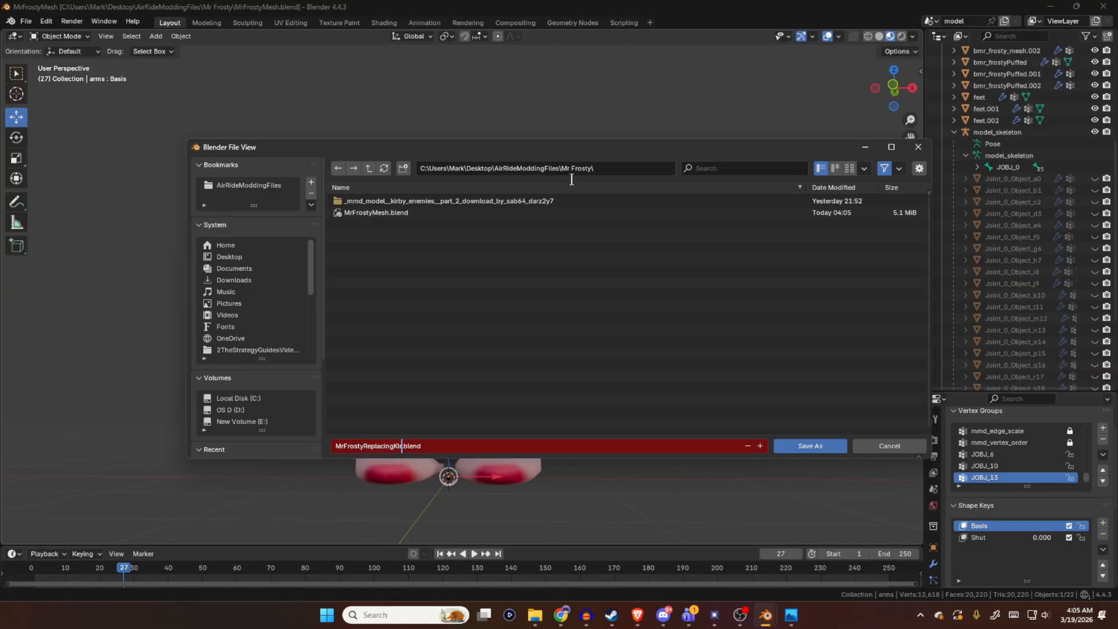
{"action": "left_click", "coordinate": [808, 446]}
- Save another version of the file as MrFrostyReplacingKirbyFinal.blend in the same folder
{"action": "left_click", "coordinate": [27, 22]}
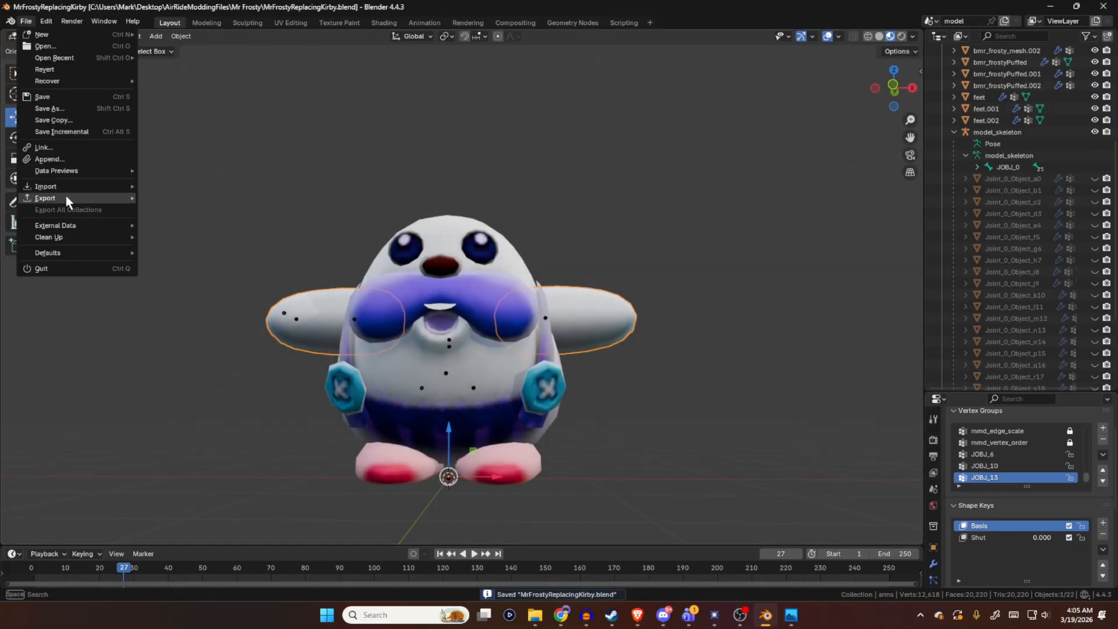
{"action": "left_click", "coordinate": [61, 108]}
{"action": "left_click", "coordinate": [408, 446]}
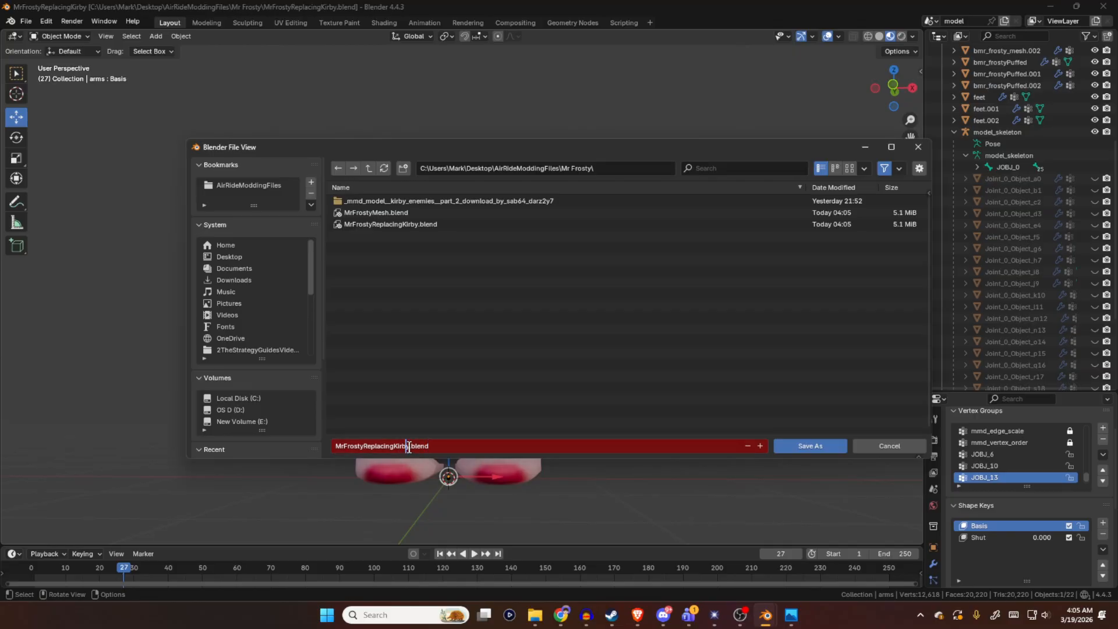
{"action": "key", "text": "Left"}
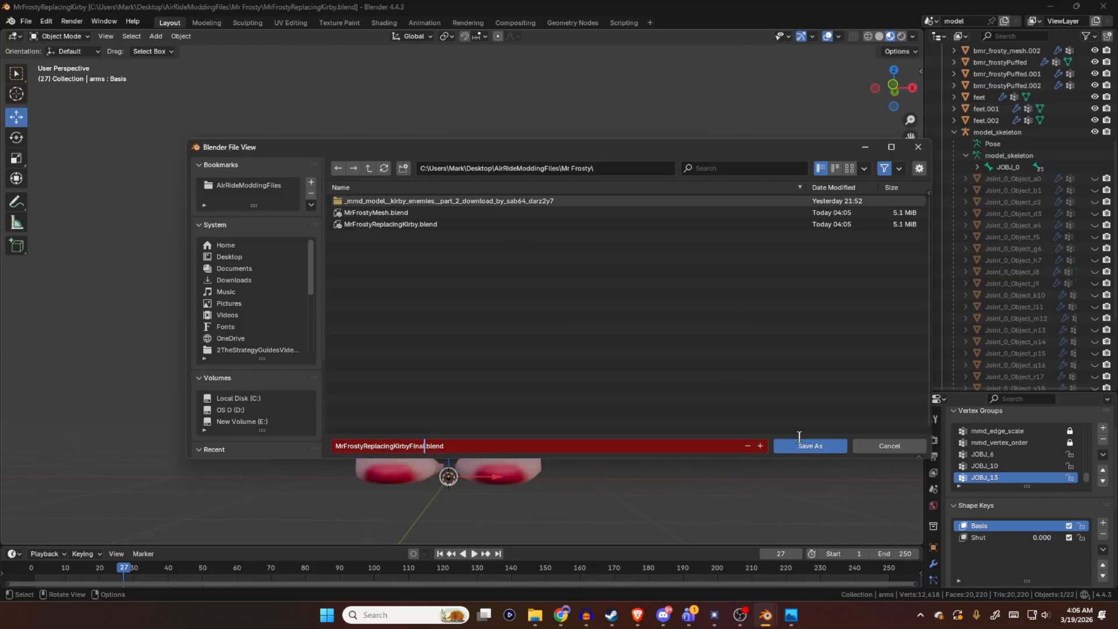
{"action": "left_click", "coordinate": [801, 445]}
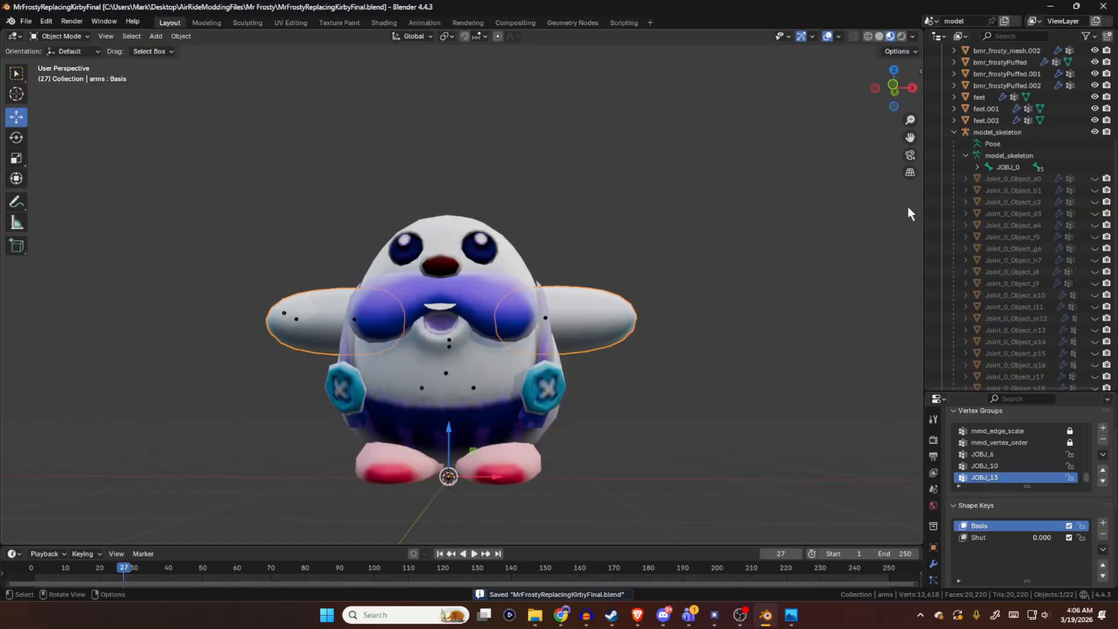
- Unhide all of the skeleton's Joint_0, Joint_14 and Joint_15 objects
{"action": "left_click", "coordinate": [1041, 201]}
{"action": "scroll", "coordinate": [1042, 201], "scroll_direction": "down", "scroll_amount": 5}
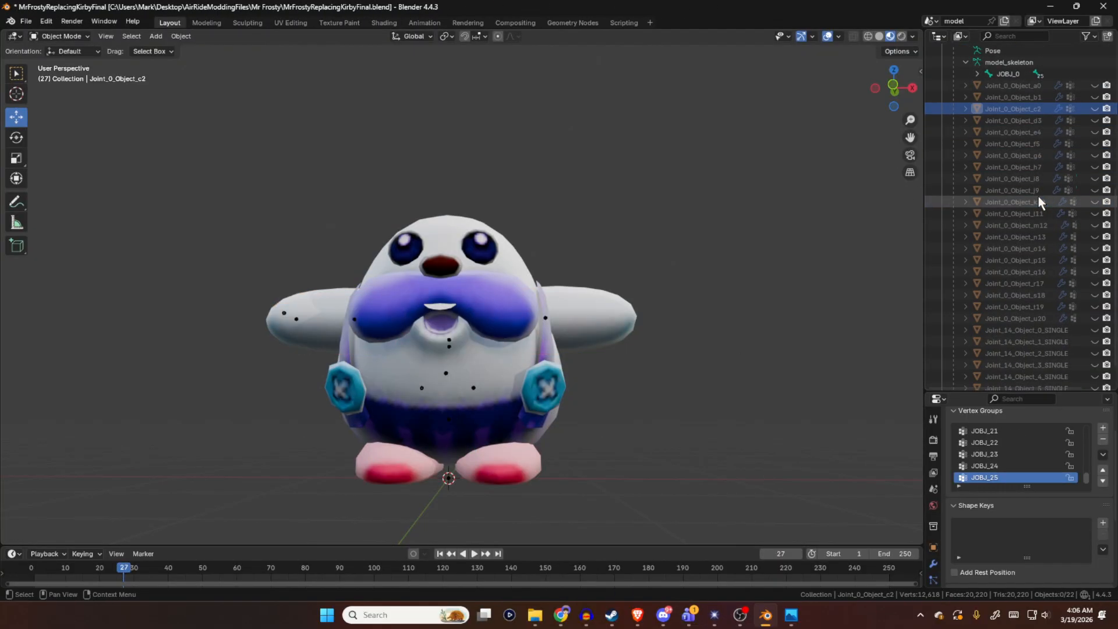
{"action": "left_click_drag", "start_coordinate": [1096, 366], "coordinate": [1094, 79]}
{"action": "scroll", "coordinate": [1094, 79], "scroll_direction": "up", "scroll_amount": 3}
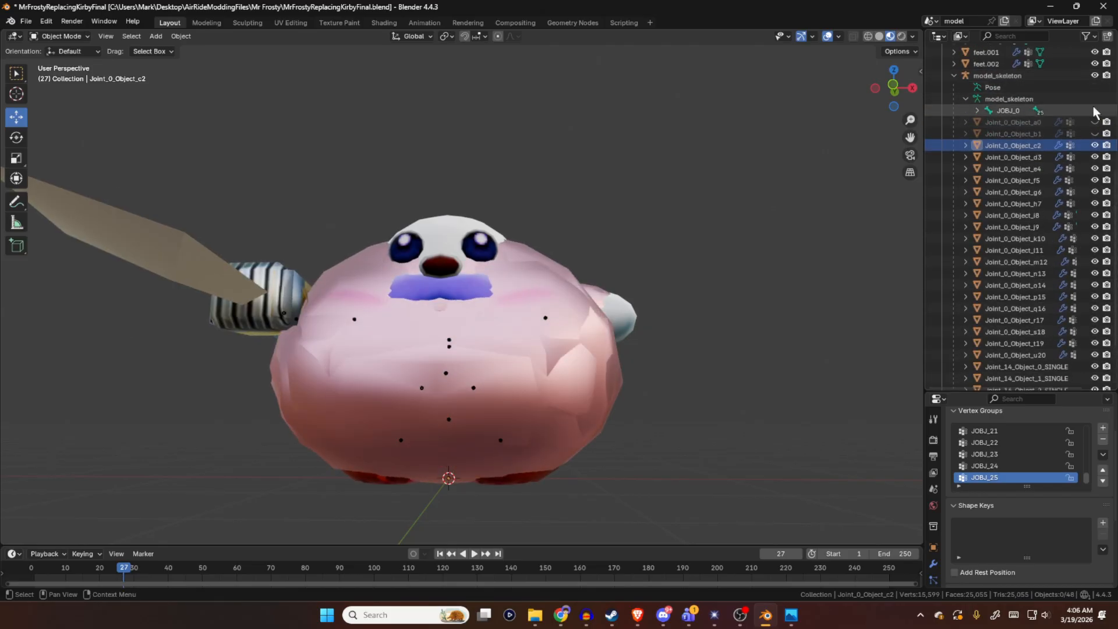
{"action": "left_click_drag", "start_coordinate": [1096, 122], "coordinate": [1094, 134]}
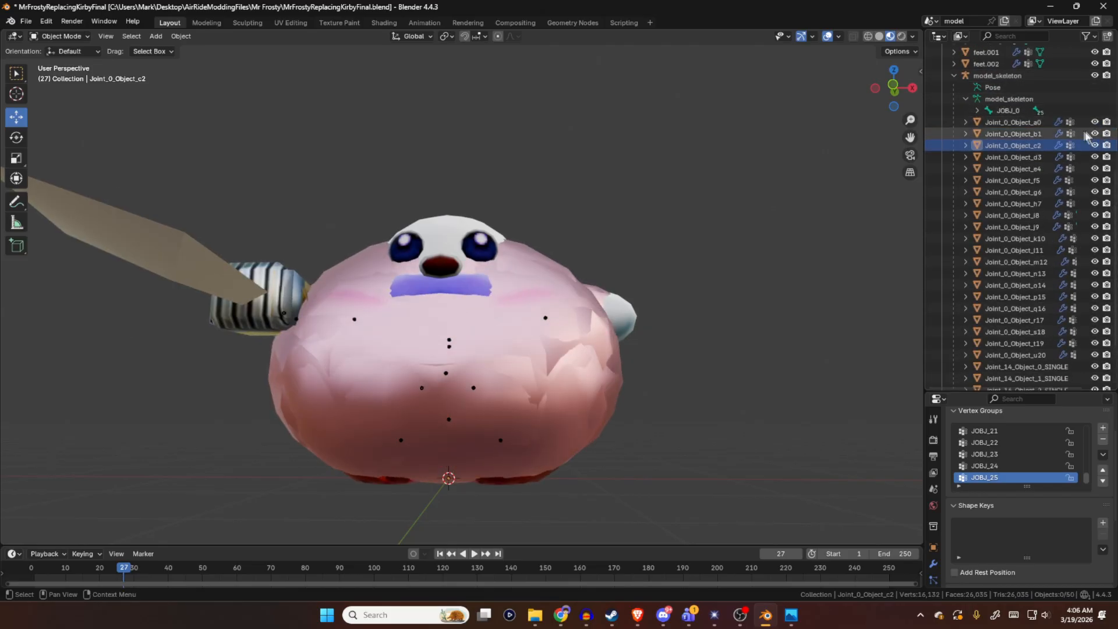
- Delete all mesh vertices of Joint_0_Object_a0 through Joint_0_Object_u20 in Edit Mode, keeping the emptied objects, and return to Object Mode
{"action": "left_click", "coordinate": [989, 122]}
{"action": "scroll", "coordinate": [1024, 241], "scroll_direction": "down", "scroll_amount": 3}
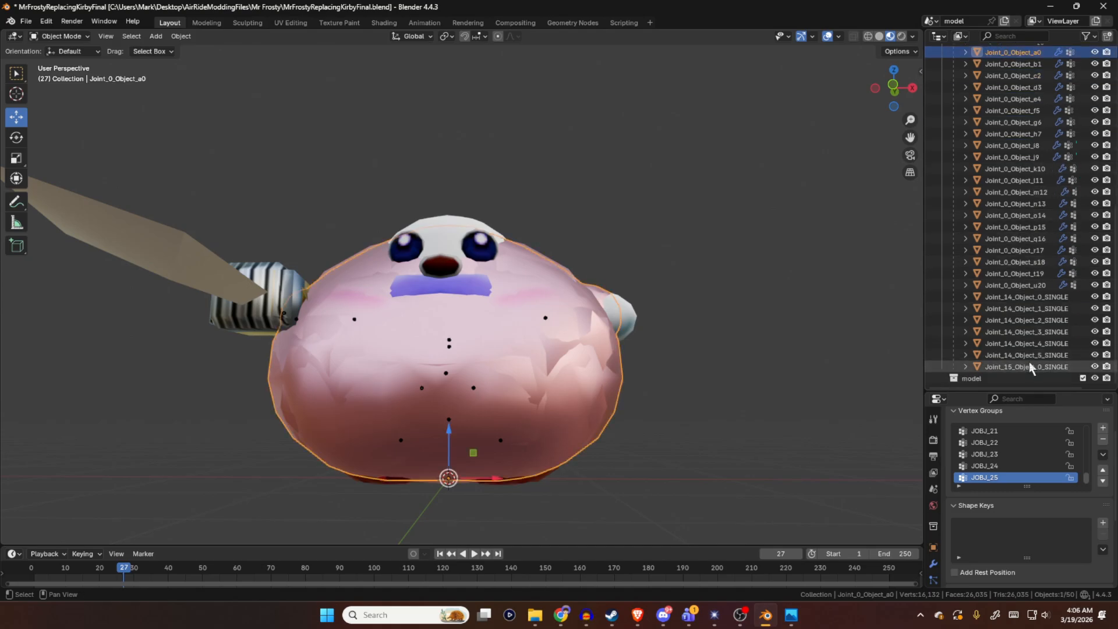
{"action": "left_click", "coordinate": [1033, 284], "text": "shift"}
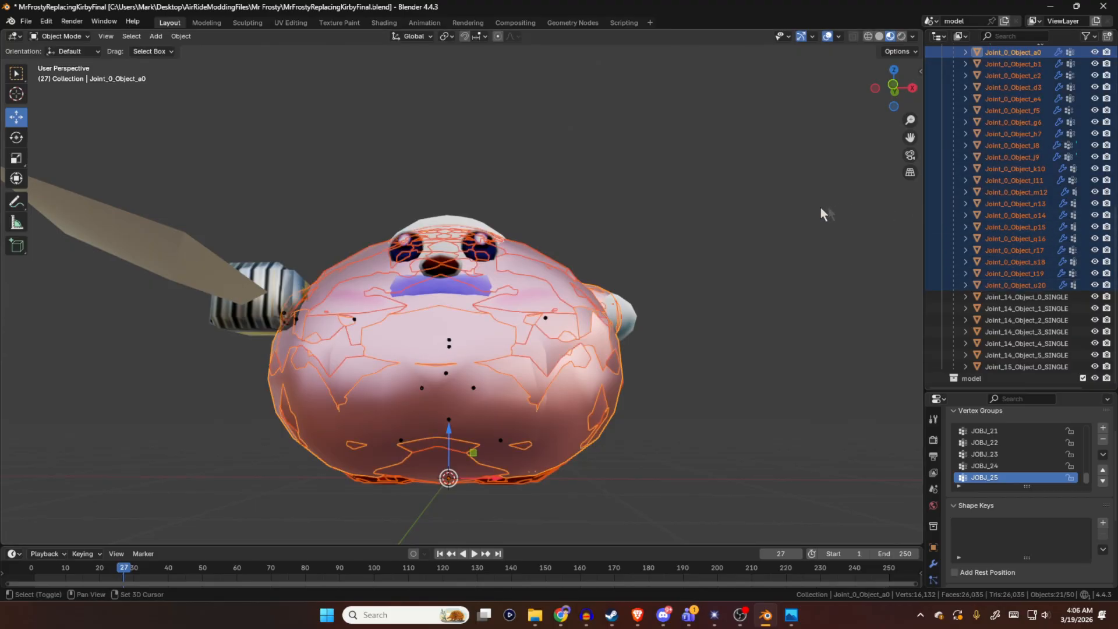
{"action": "middle_click_drag", "start_coordinate": [820, 207], "coordinate": [682, 208], "text": "shift"}
{"action": "key", "text": "Tab"}
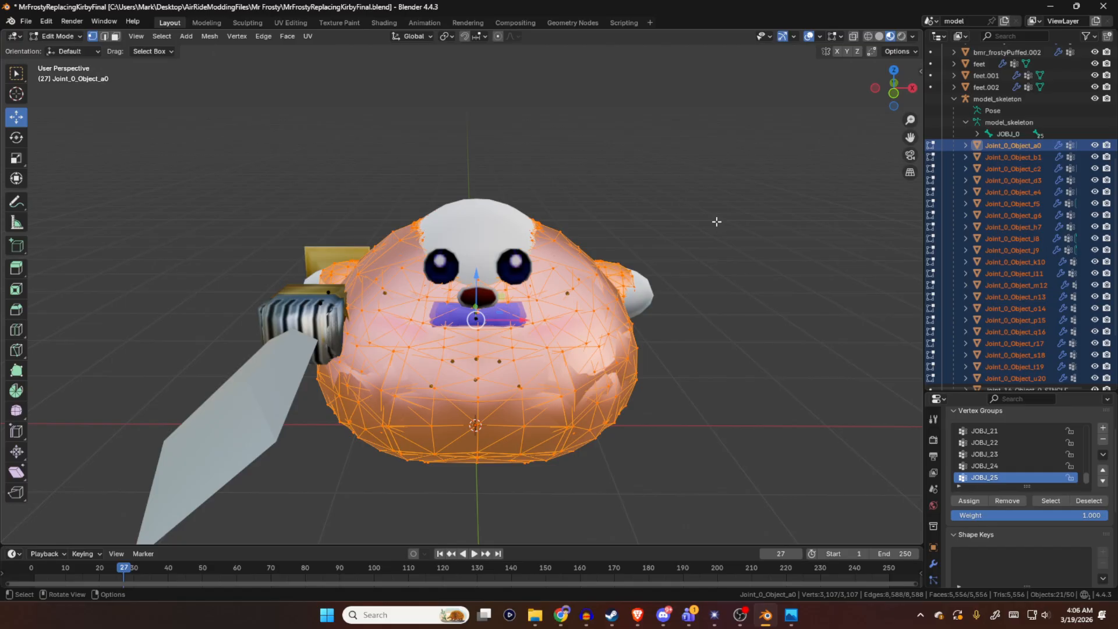
{"action": "key", "text": "x"}
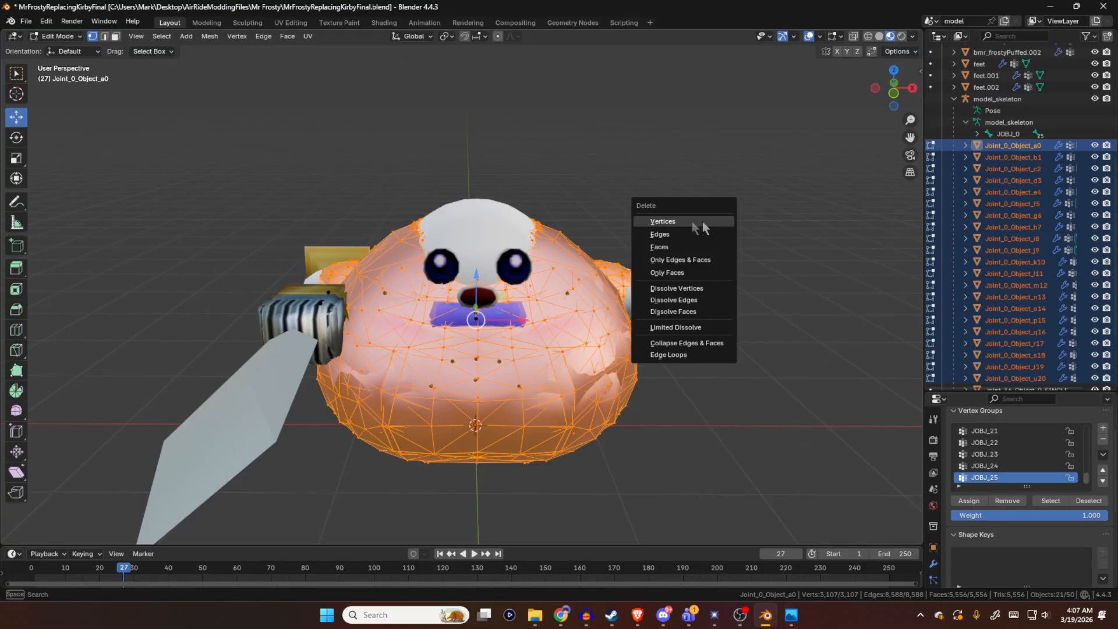
{"action": "left_click", "coordinate": [673, 221]}
{"action": "middle_click_drag", "start_coordinate": [706, 106], "coordinate": [667, 271]}
{"action": "middle_click_drag", "start_coordinate": [282, 293], "coordinate": [451, 240]}
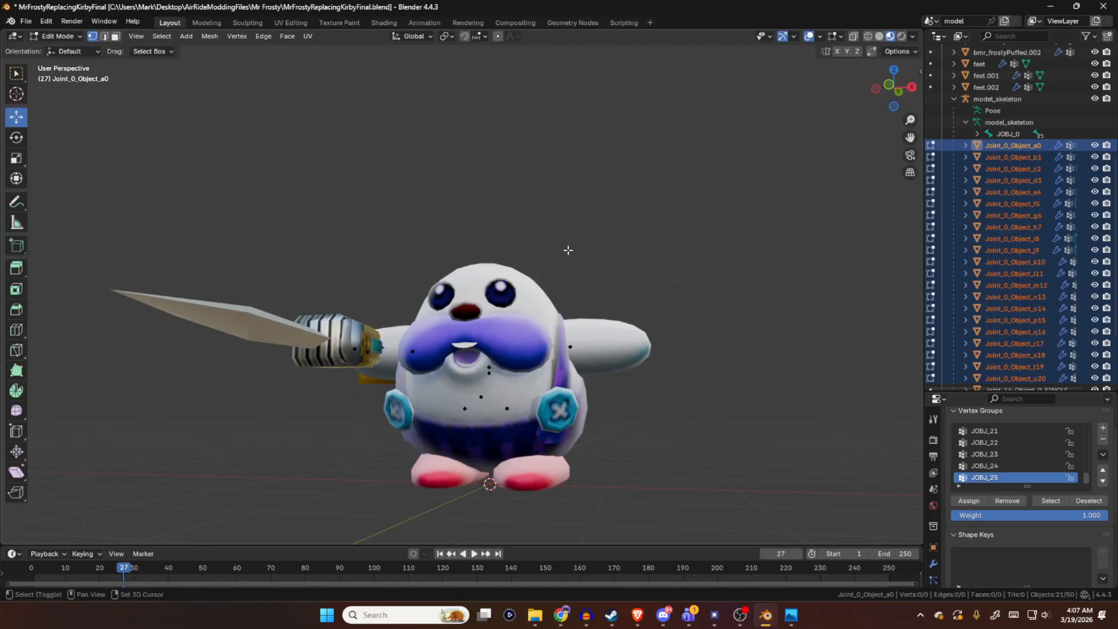
{"action": "middle_click_drag", "start_coordinate": [567, 250], "coordinate": [508, 245], "text": "shift"}
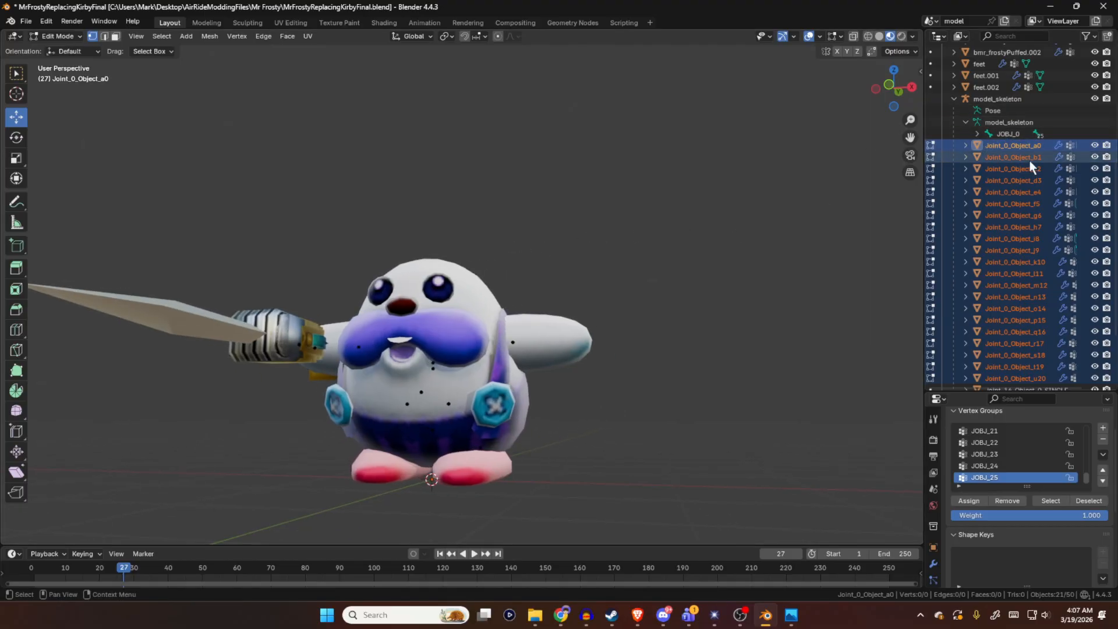
{"action": "scroll", "coordinate": [1030, 160], "scroll_direction": "down", "scroll_amount": 5}
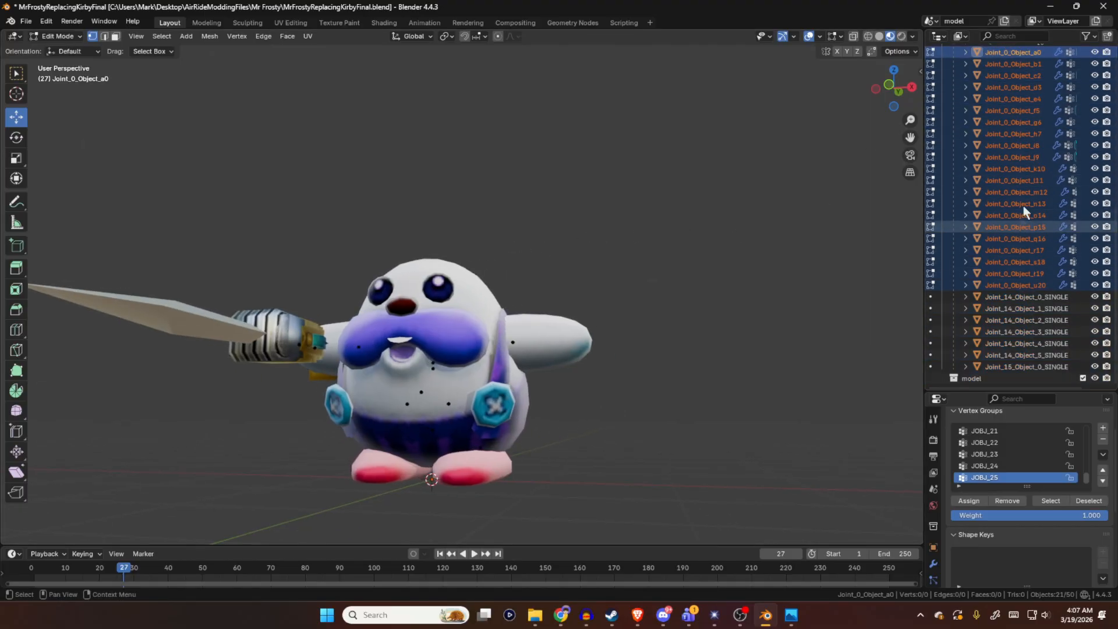
{"action": "scroll", "coordinate": [1025, 187], "scroll_direction": "up", "scroll_amount": 3}
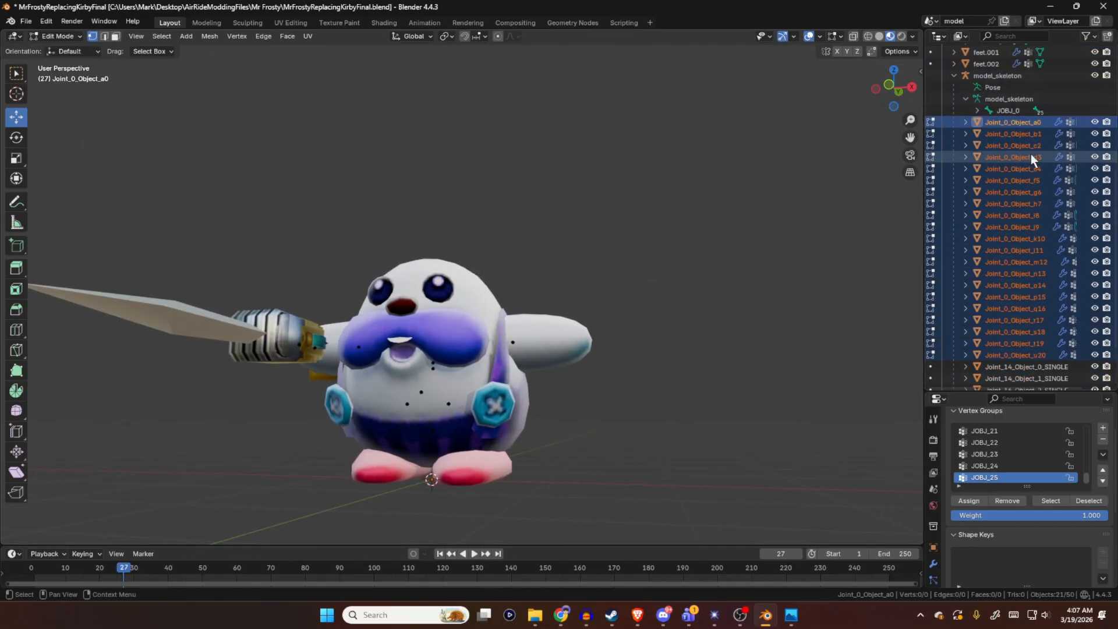
{"action": "left_click", "coordinate": [934, 121]}
- Look over the emptied Joint_0 objects from a0 to u20 and compare the list with the Mr. Frosty objects
{"action": "left_click", "coordinate": [994, 123]}
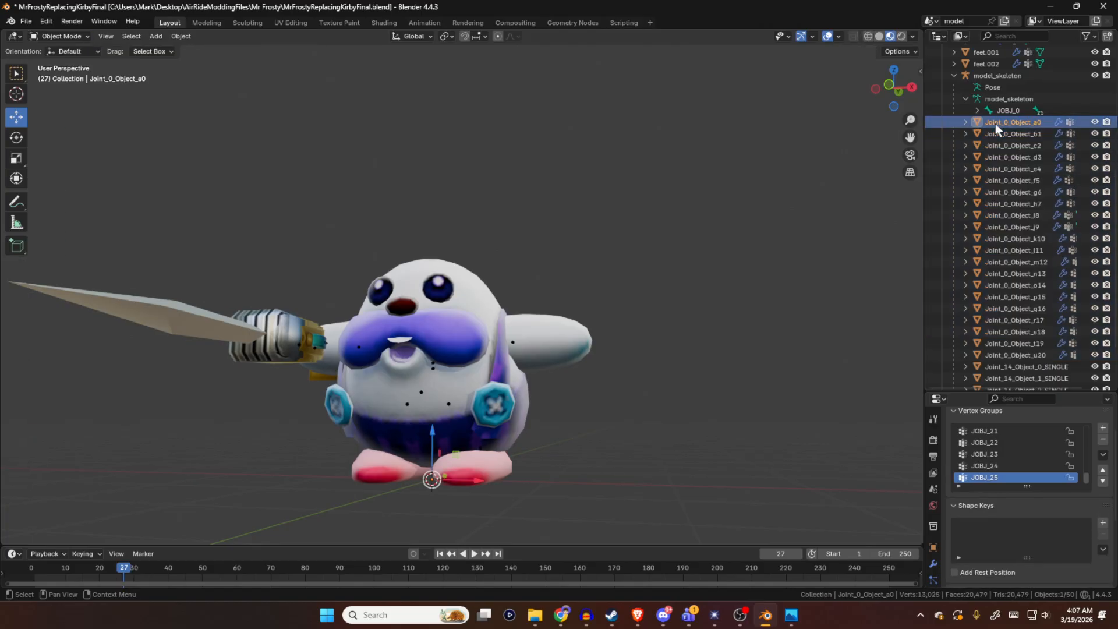
{"action": "scroll", "coordinate": [983, 272], "scroll_direction": "down", "scroll_amount": 3}
{"action": "left_click", "coordinate": [1023, 275]}
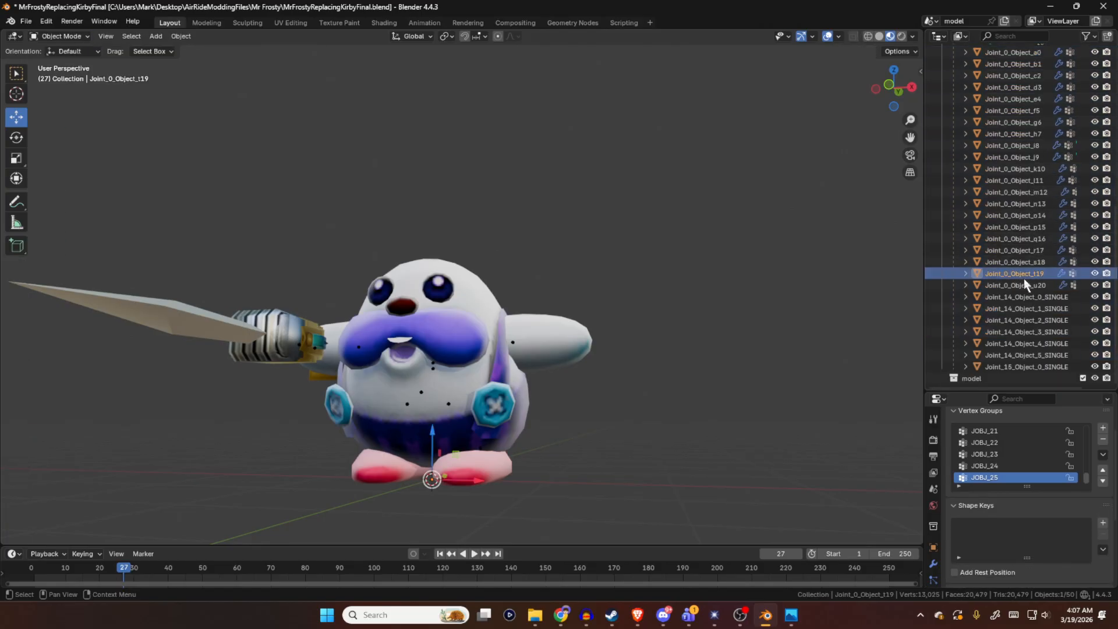
{"action": "left_click", "coordinate": [1023, 284]}
{"action": "scroll", "coordinate": [1033, 220], "scroll_direction": "up", "scroll_amount": 6}
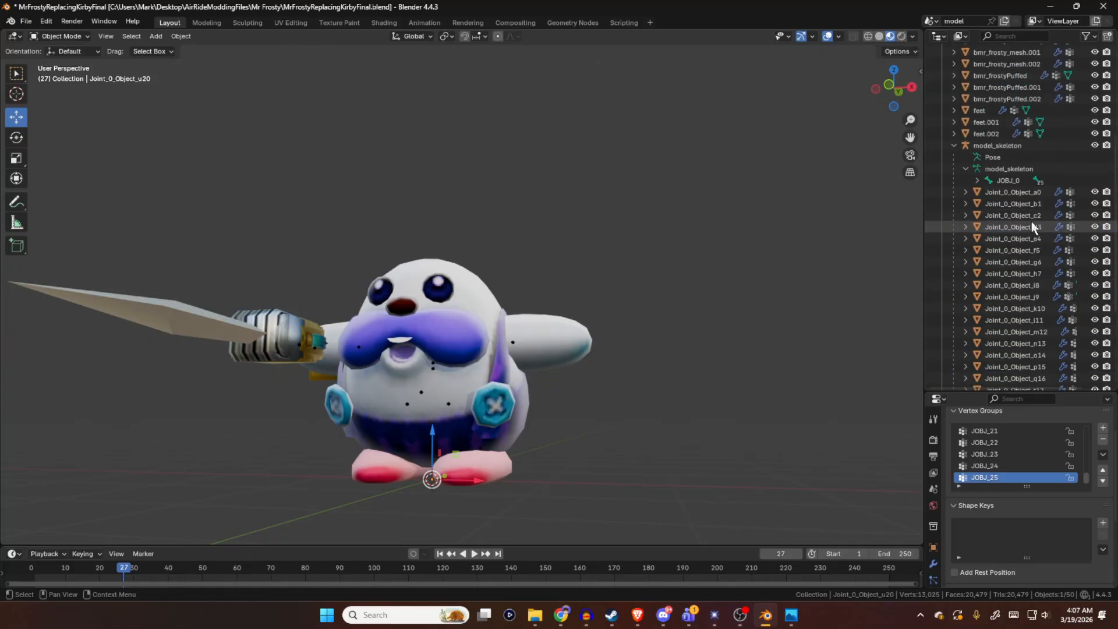
{"action": "scroll", "coordinate": [1031, 226], "scroll_direction": "up", "scroll_amount": 7}
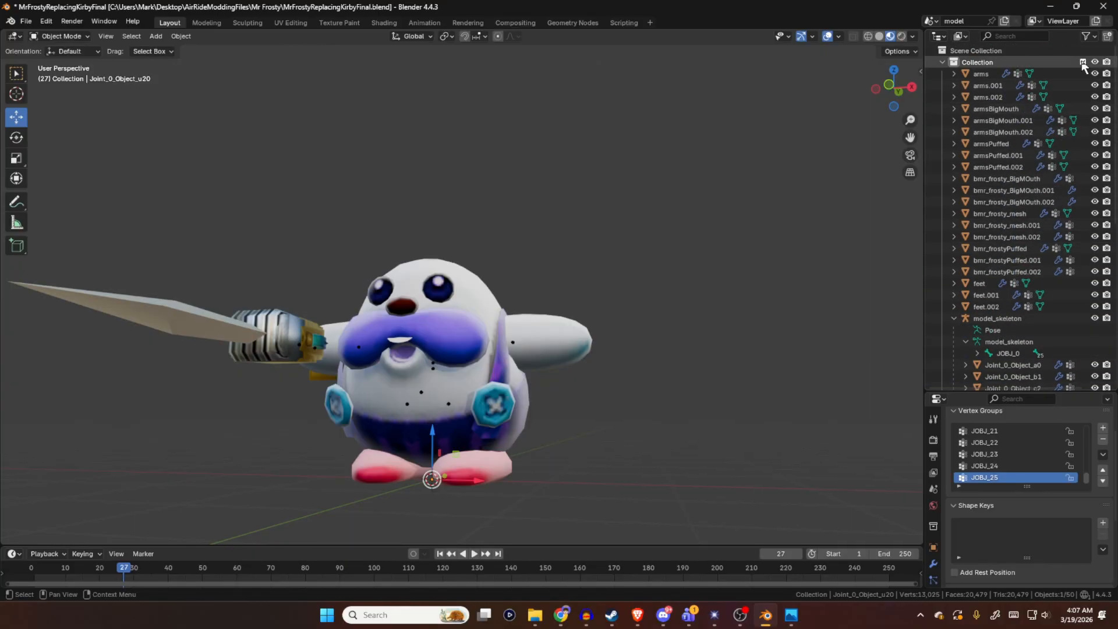
{"action": "scroll", "coordinate": [1039, 272], "scroll_direction": "down", "scroll_amount": 13}
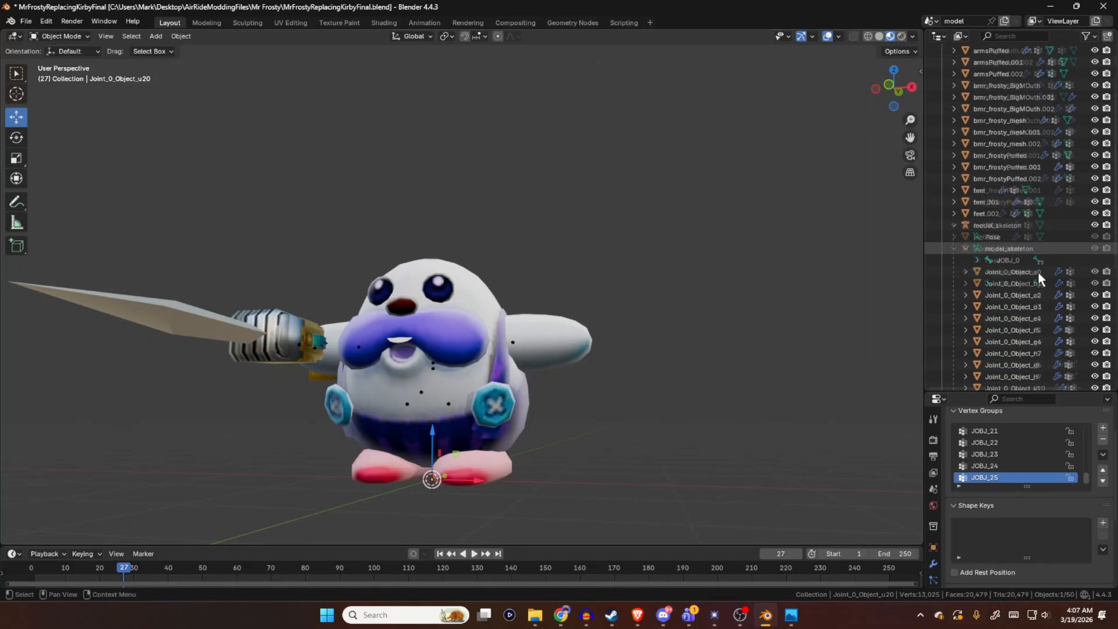
{"action": "scroll", "coordinate": [1031, 233], "scroll_direction": "up", "scroll_amount": 3}
{"action": "left_click", "coordinate": [1016, 133]}
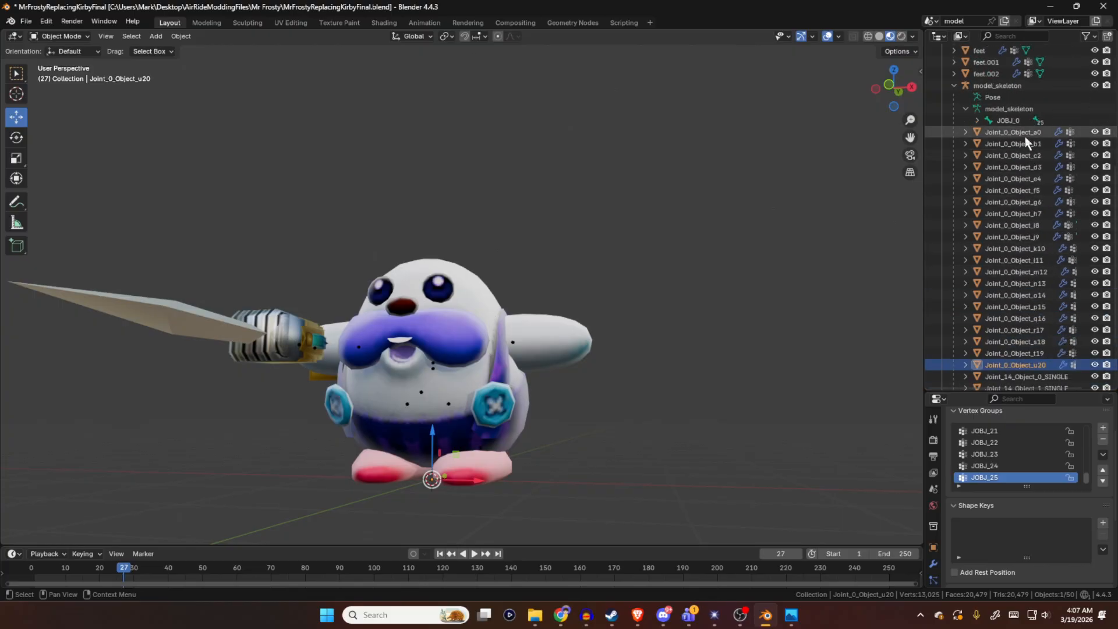
- Go through the Mr. Frosty arms, body and feet objects from arms to feet.002 in the Outliner
{"action": "scroll", "coordinate": [1017, 225], "scroll_direction": "up", "scroll_amount": 10}
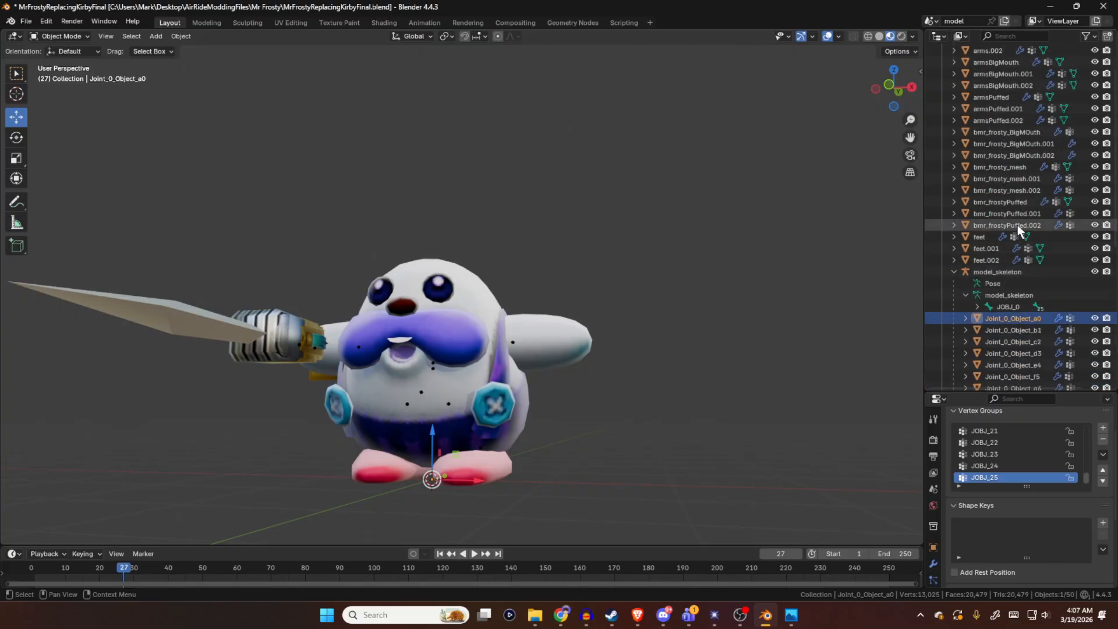
{"action": "left_click", "coordinate": [980, 73]}
{"action": "left_click", "coordinate": [980, 86]}
{"action": "left_click", "coordinate": [990, 132]}
{"action": "left_click", "coordinate": [997, 201]}
{"action": "left_click", "coordinate": [996, 272]}
{"action": "left_click", "coordinate": [992, 306]}
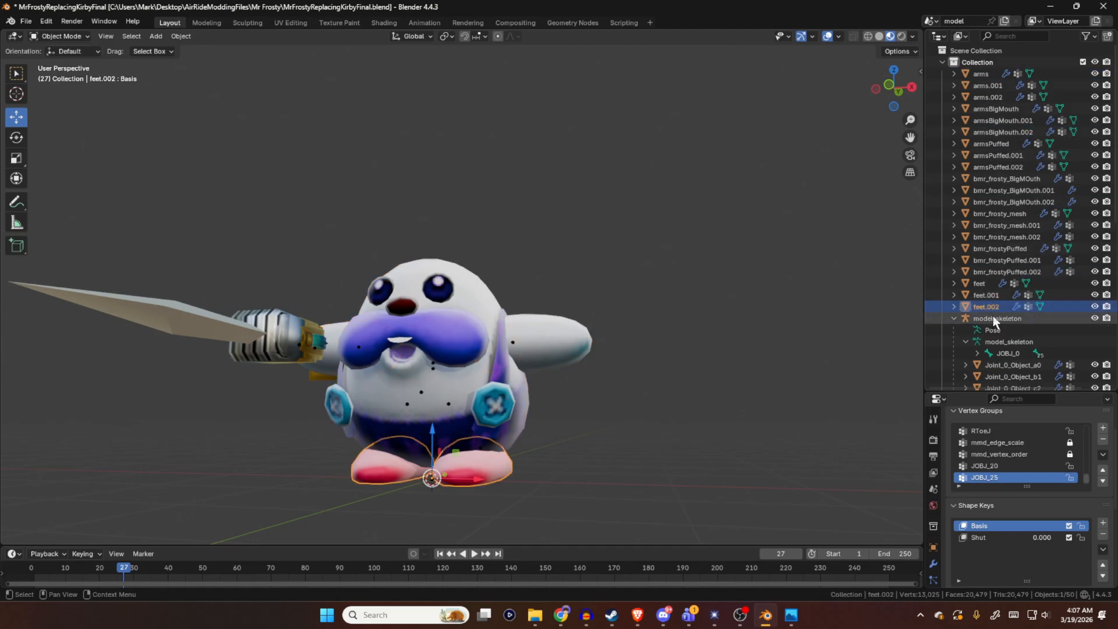
- Check the emptied Joint_0_Object_a0 against the Mr. Frosty bmr_frosty_BigMOuth, bmr_frosty_mesh and feet objects
{"action": "scroll", "coordinate": [998, 210], "scroll_direction": "down", "scroll_amount": 8}
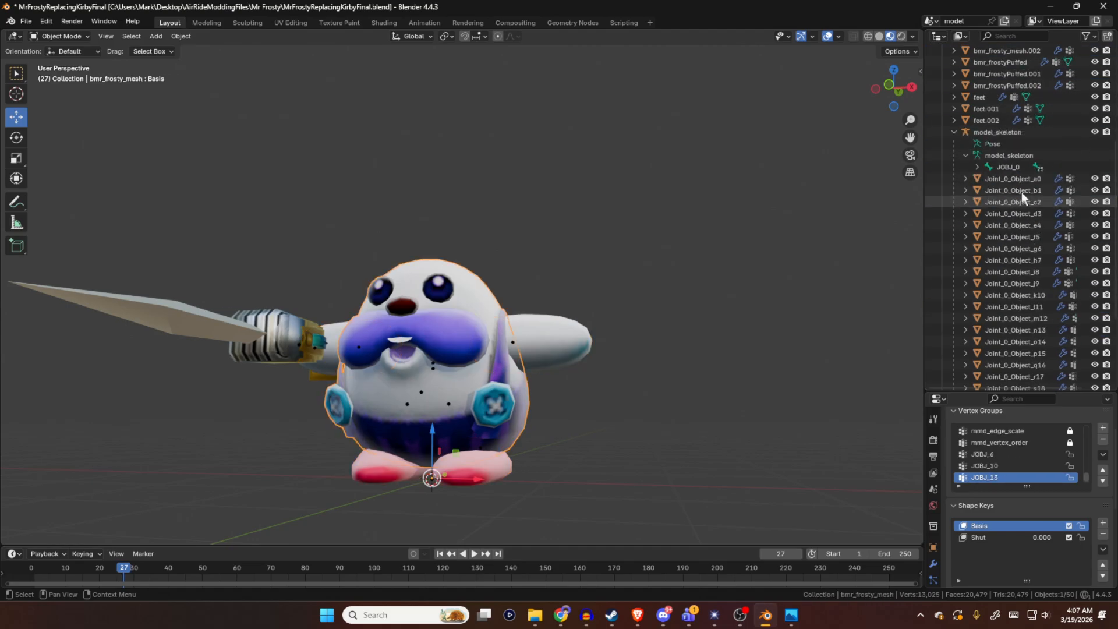
{"action": "left_click", "coordinate": [1017, 180]}
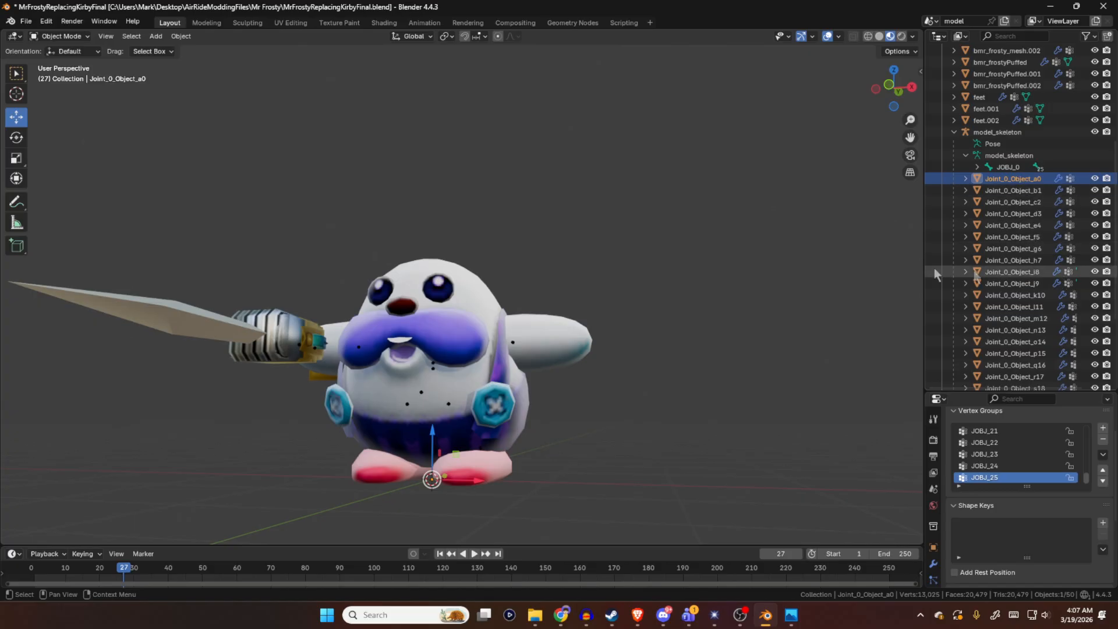
{"action": "middle_click_drag", "start_coordinate": [827, 273], "coordinate": [795, 286]}
{"action": "scroll", "coordinate": [1025, 176], "scroll_direction": "up", "scroll_amount": 7}
{"action": "scroll", "coordinate": [1025, 189], "scroll_direction": "up", "scroll_amount": 1}
{"action": "scroll", "coordinate": [996, 184], "scroll_direction": "down", "scroll_amount": 4}
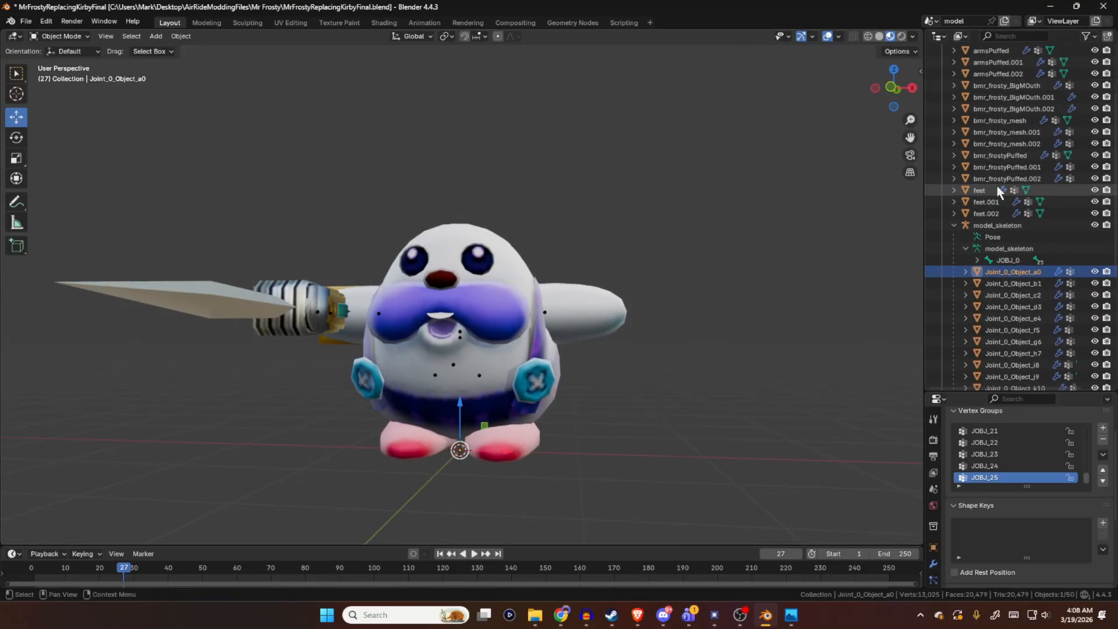
{"action": "scroll", "coordinate": [1071, 200], "scroll_direction": "up", "scroll_amount": 2}
{"action": "scroll", "coordinate": [1070, 200], "scroll_direction": "up", "scroll_amount": 2}
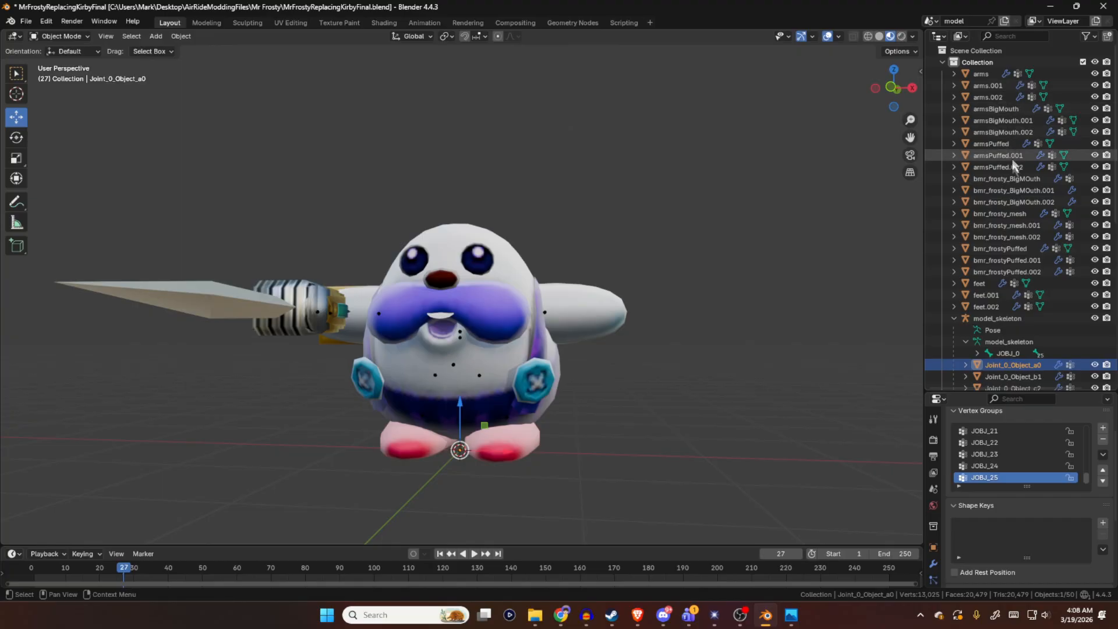
{"action": "left_click", "coordinate": [1013, 180]}
{"action": "left_click", "coordinate": [1013, 213]}
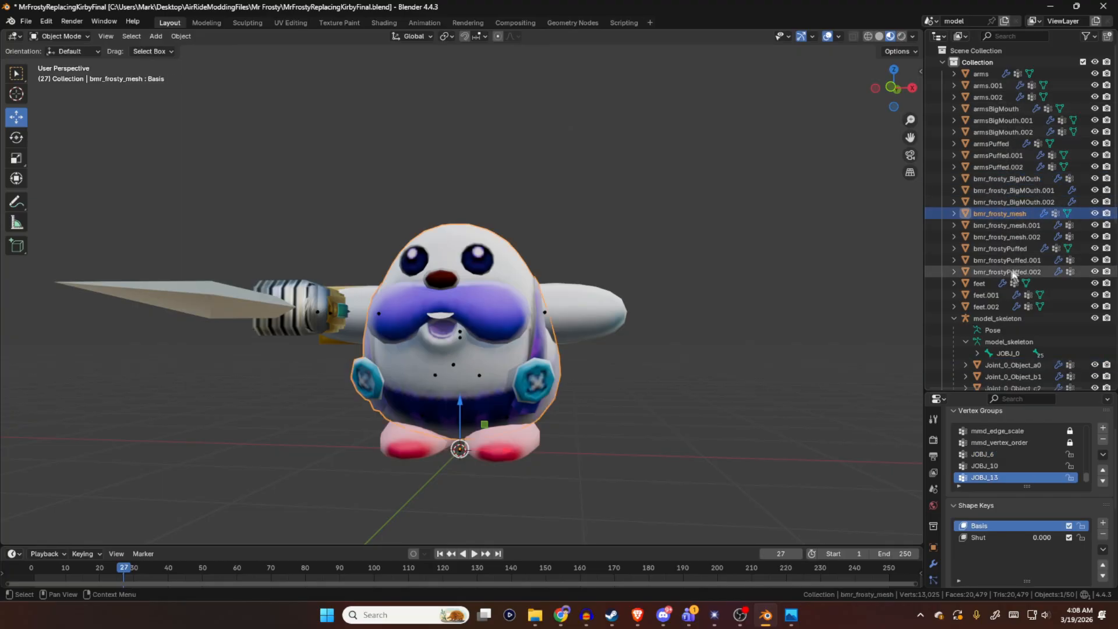
{"action": "left_click", "coordinate": [992, 282]}
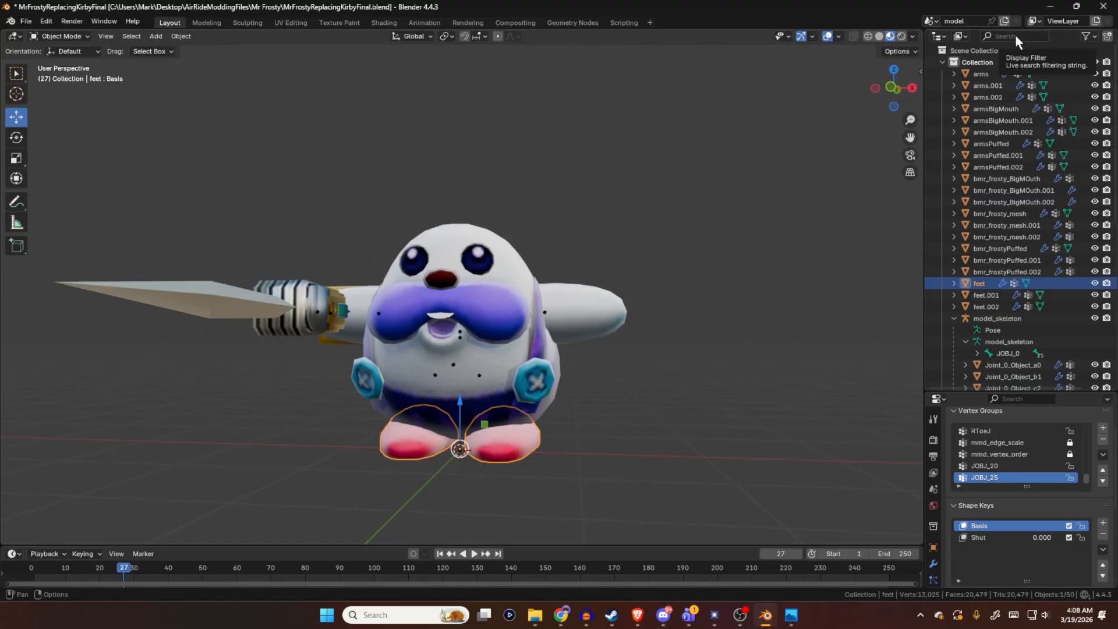
- Switch to the notes in Chrome and read which Kirby body part each object from Joint_0_Object_0 to Joint_0_Object_20 represents
{"action": "left_click_drag", "start_coordinate": [698, 12], "coordinate": [682, 41]}
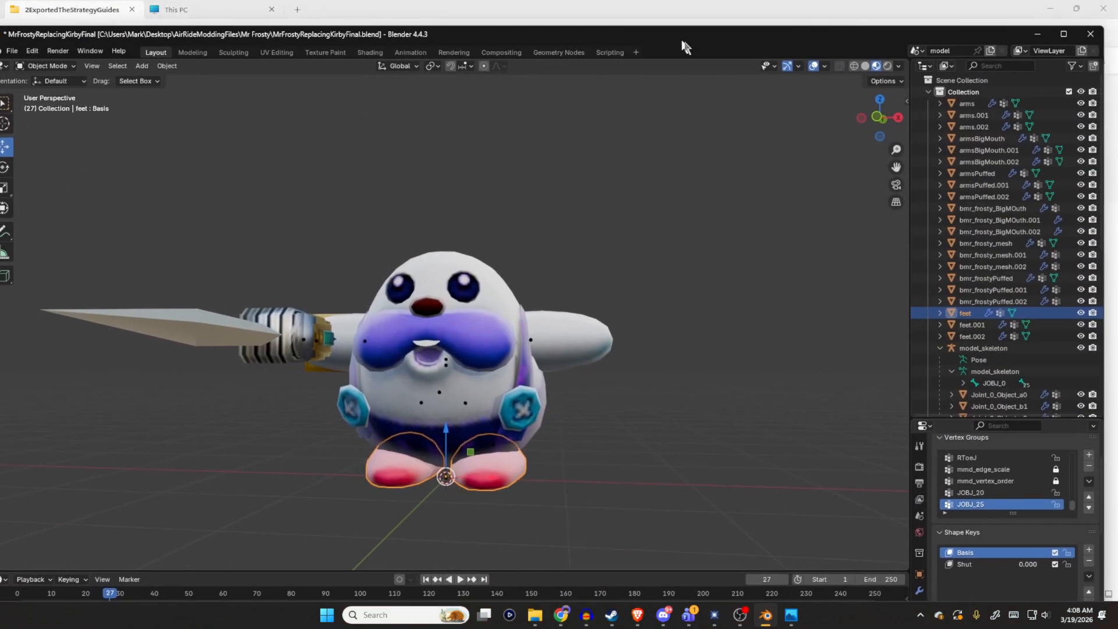
{"action": "left_click", "coordinate": [1050, 32]}
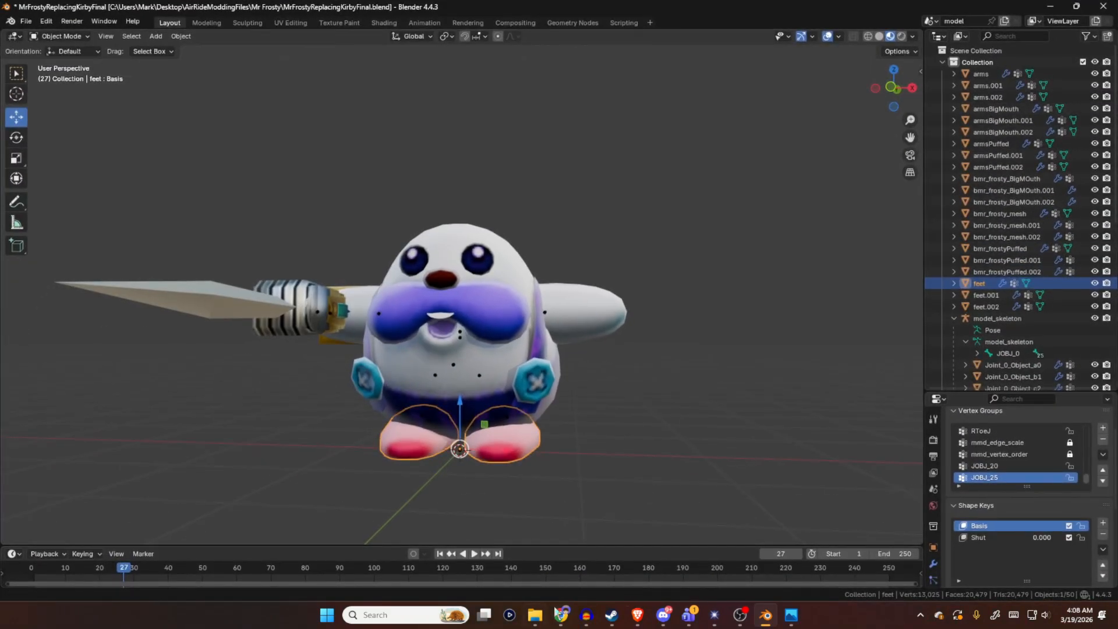
{"action": "left_click", "coordinate": [559, 613]}
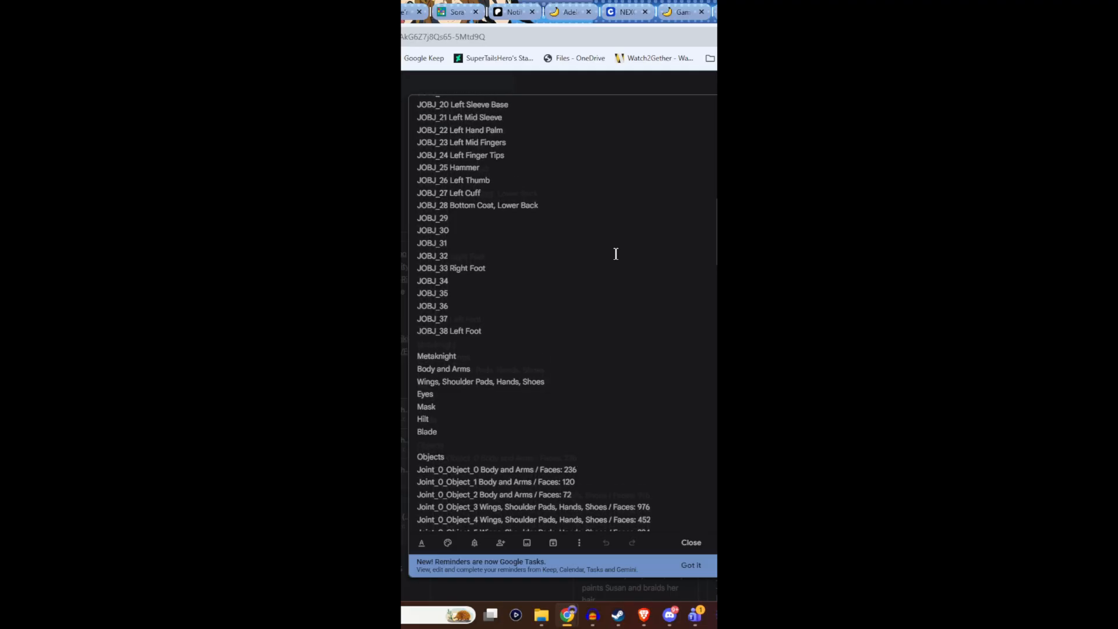
{"action": "scroll", "coordinate": [616, 253], "scroll_direction": "up", "scroll_amount": 8}
{"action": "scroll", "coordinate": [616, 254], "scroll_direction": "down", "scroll_amount": 20}
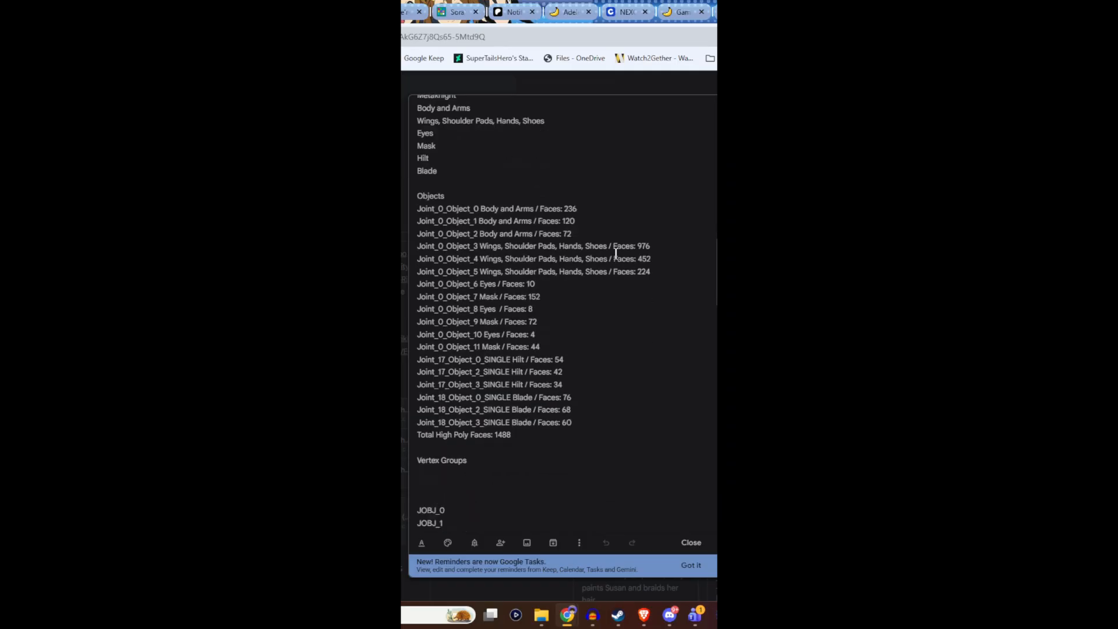
{"action": "scroll", "coordinate": [615, 254], "scroll_direction": "down", "scroll_amount": 6}
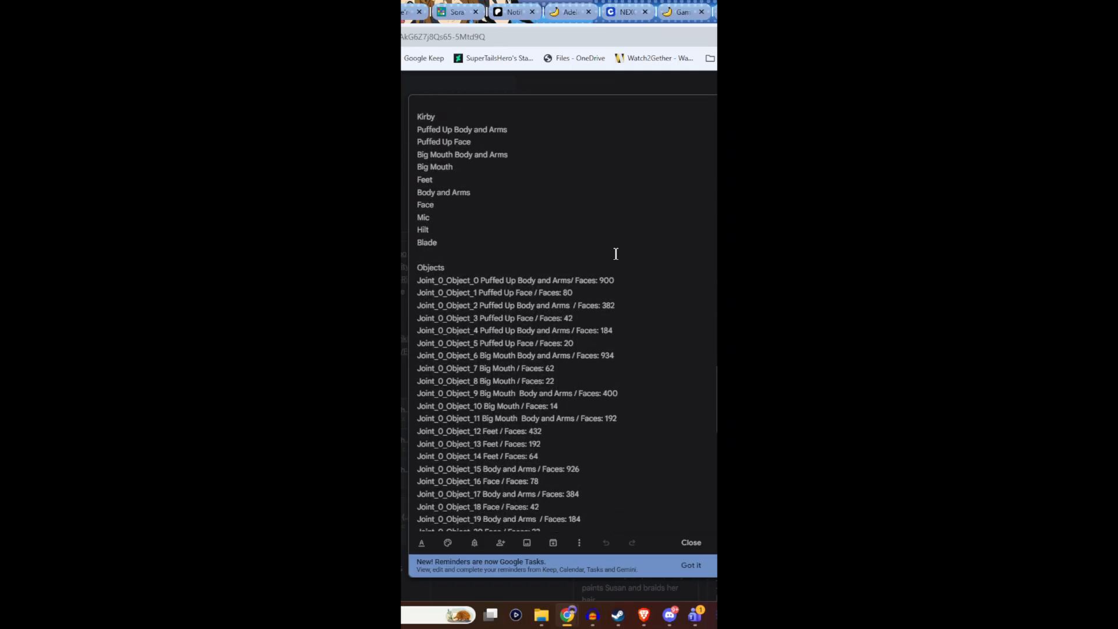
{"action": "scroll", "coordinate": [599, 255], "scroll_direction": "up", "scroll_amount": 1}
{"action": "left_click_drag", "start_coordinate": [431, 166], "coordinate": [647, 418]}
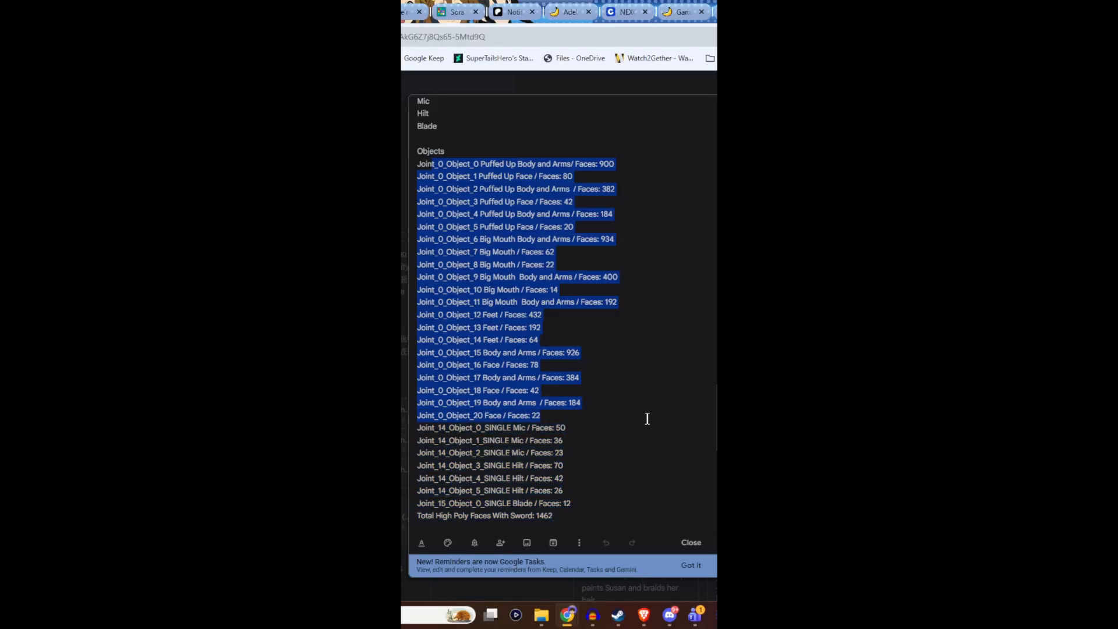
{"action": "left_click", "coordinate": [538, 146]}
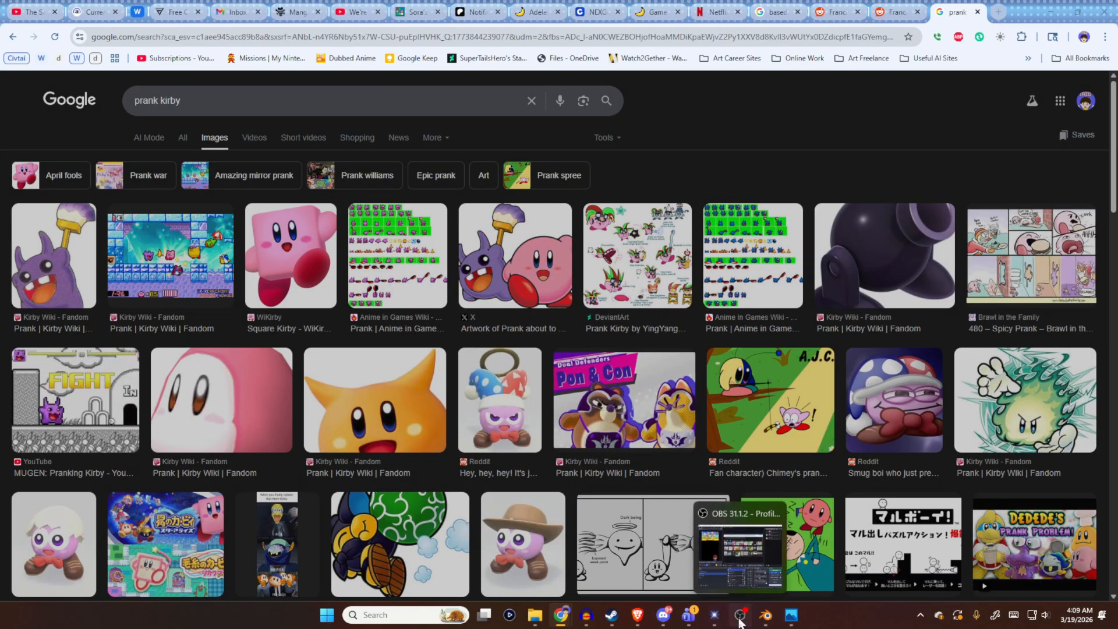
- Return to Blender and examine the bmr_frostyPuffed, arms, armsBigMouth, armsBigMouth.001 and bmr_frosty_BigMOuth.002 objects
{"action": "left_click", "coordinate": [765, 615]}
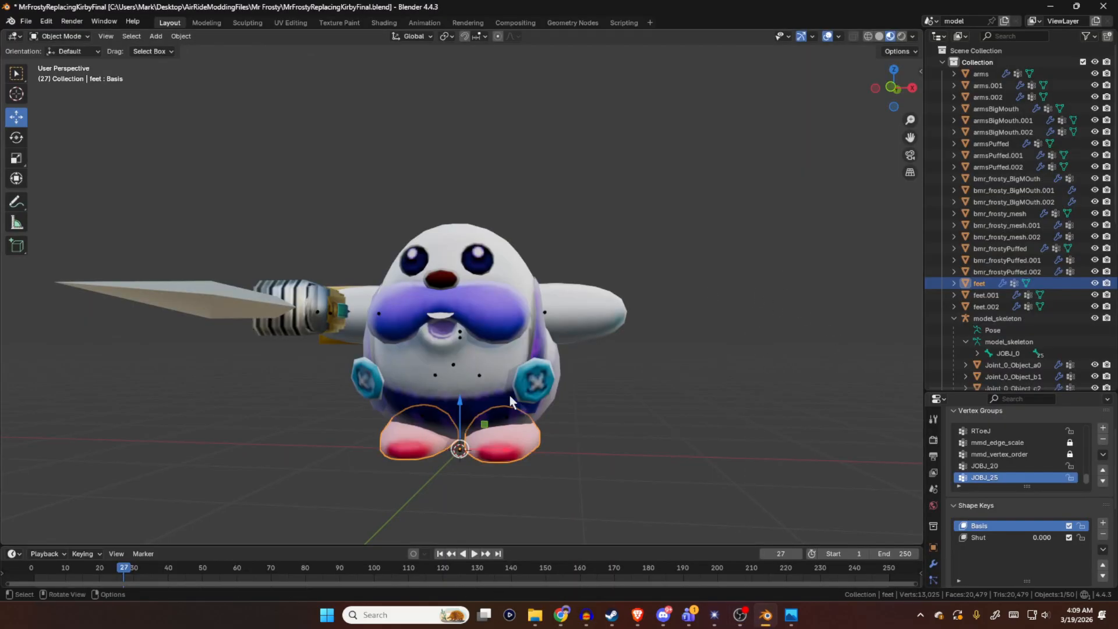
{"action": "middle_click_drag", "start_coordinate": [547, 399], "coordinate": [618, 414]}
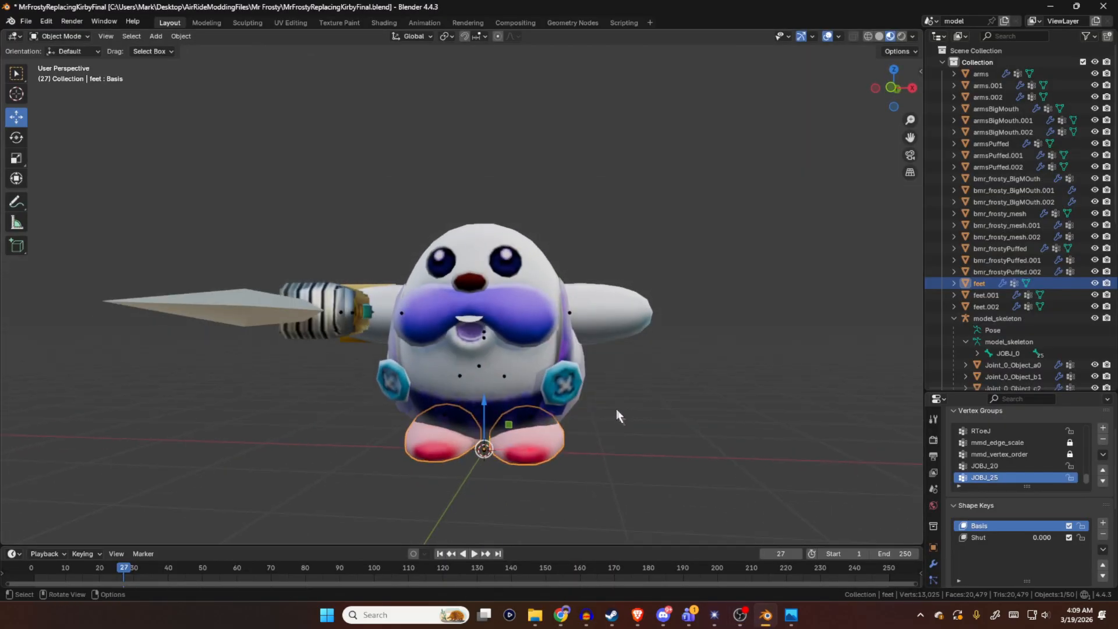
{"action": "middle_click_drag", "start_coordinate": [491, 359], "coordinate": [665, 265]}
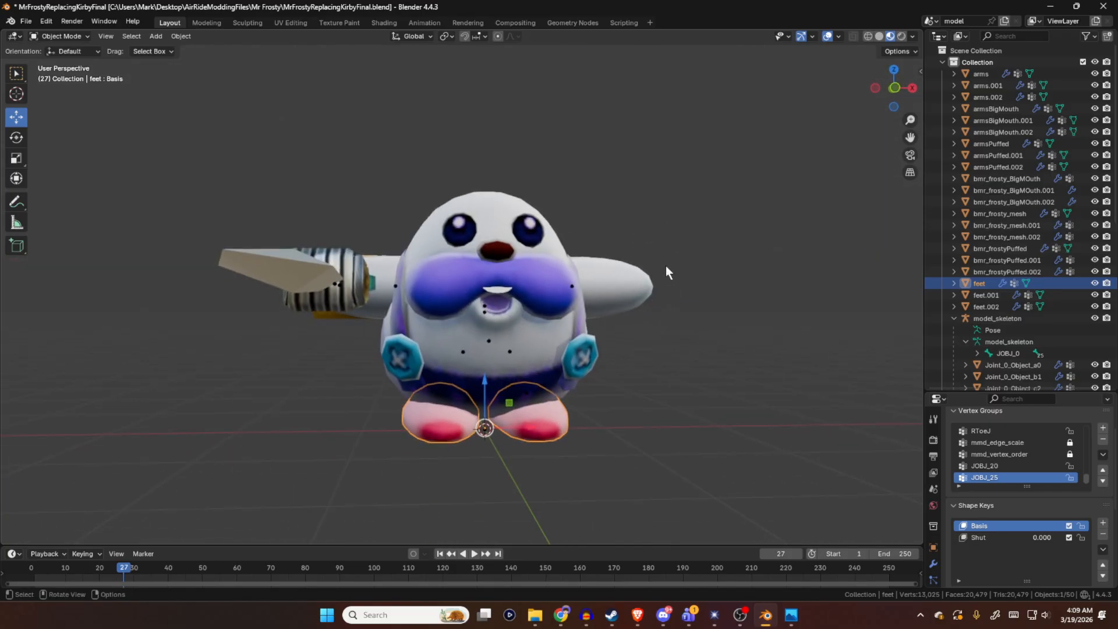
{"action": "left_click", "coordinate": [993, 247]}
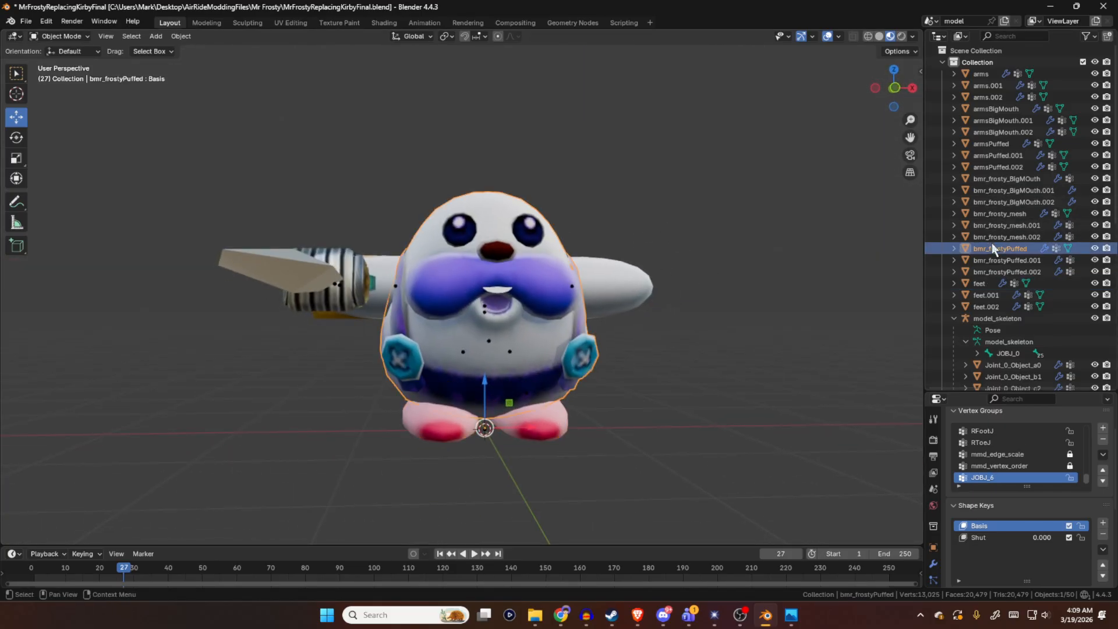
{"action": "left_click", "coordinate": [981, 73]}
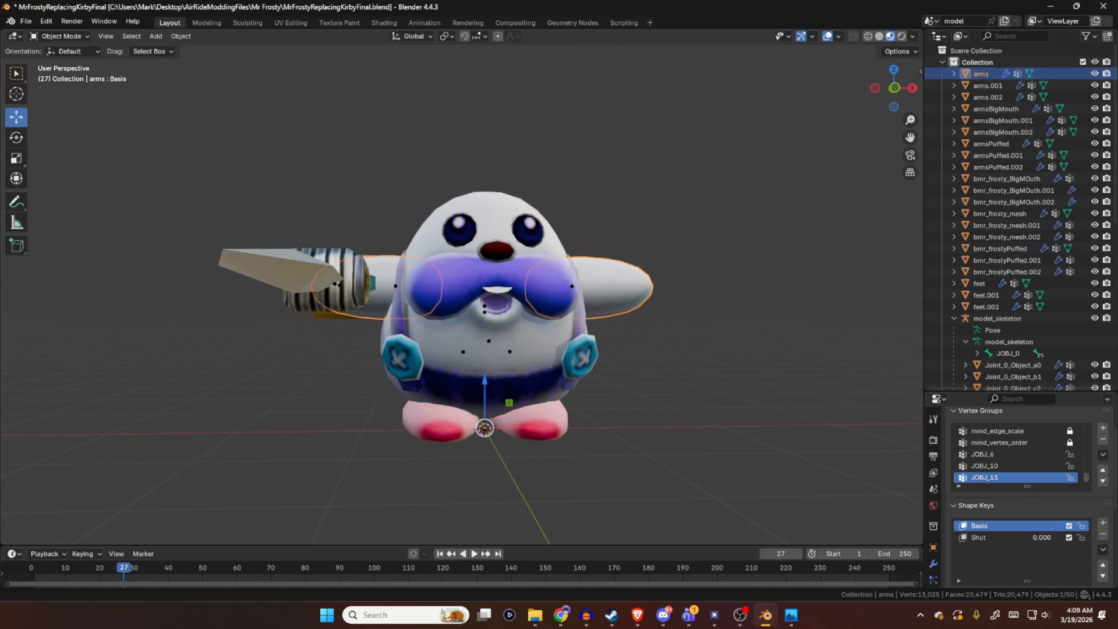
{"action": "left_click", "coordinate": [1002, 109]}
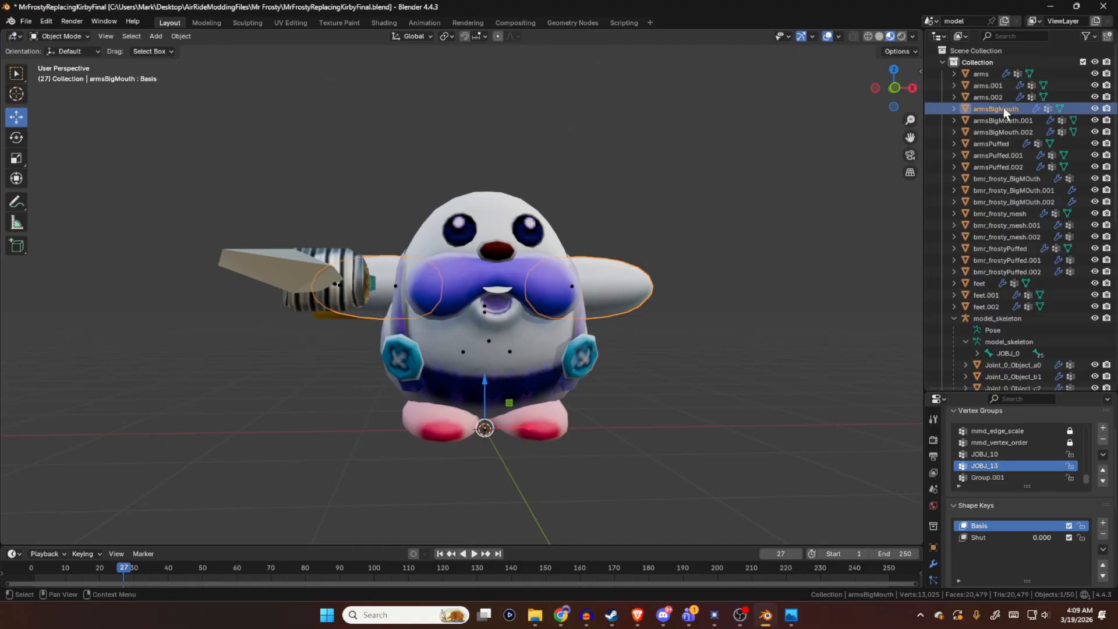
{"action": "left_click", "coordinate": [1004, 120]}
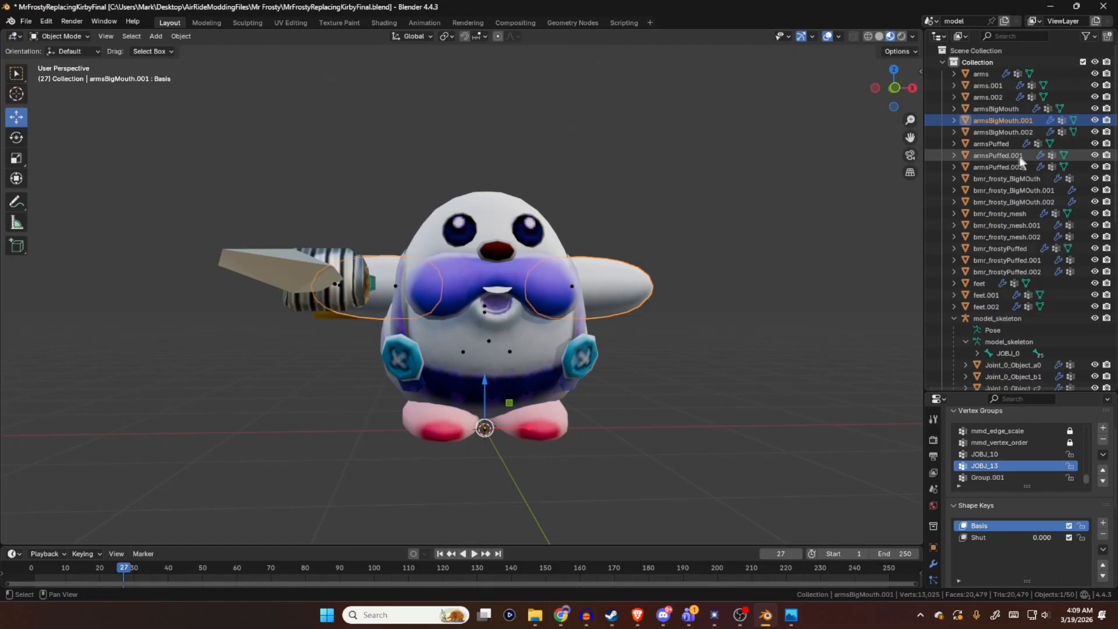
{"action": "middle_click_drag", "start_coordinate": [868, 194], "coordinate": [924, 245]}
{"action": "left_click", "coordinate": [1014, 204]}
- Compare the skeleton's Joint_0_Object_a0 with arms.001 and the other Mr. Frosty objects in the Outliner
{"action": "scroll", "coordinate": [1012, 268], "scroll_direction": "down", "scroll_amount": 4}
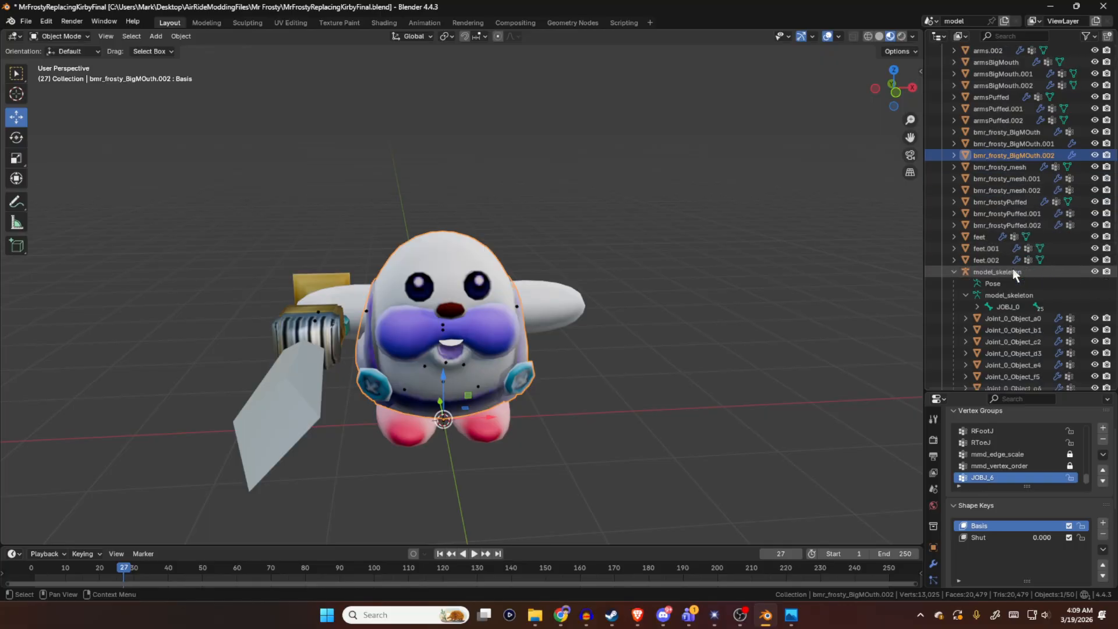
{"action": "left_click", "coordinate": [1006, 274]}
{"action": "scroll", "coordinate": [1001, 274], "scroll_direction": "up", "scroll_amount": 4}
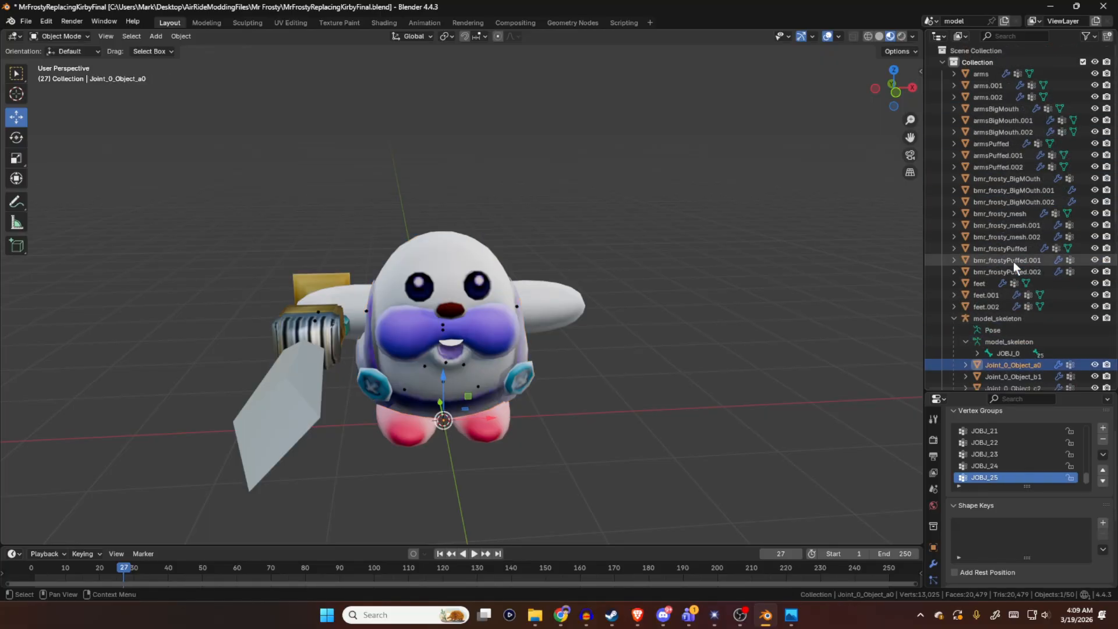
{"action": "left_click", "coordinate": [990, 87]}
{"action": "scroll", "coordinate": [1020, 180], "scroll_direction": "down", "scroll_amount": 4}
{"action": "left_click", "coordinate": [1003, 273]}
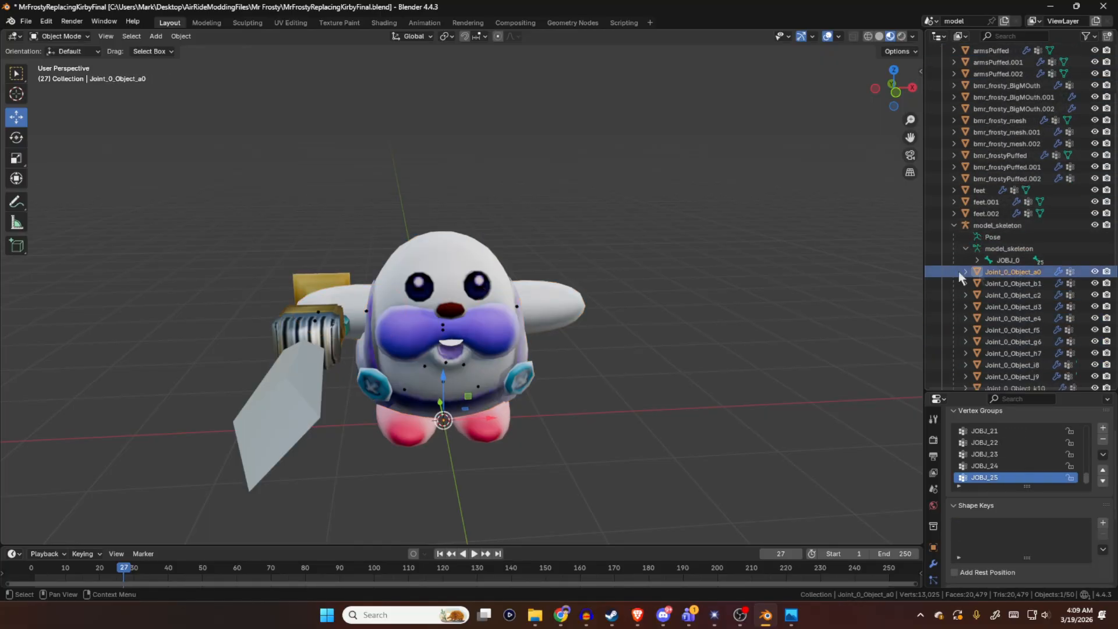
{"action": "middle_click_drag", "start_coordinate": [766, 212], "coordinate": [836, 202]}
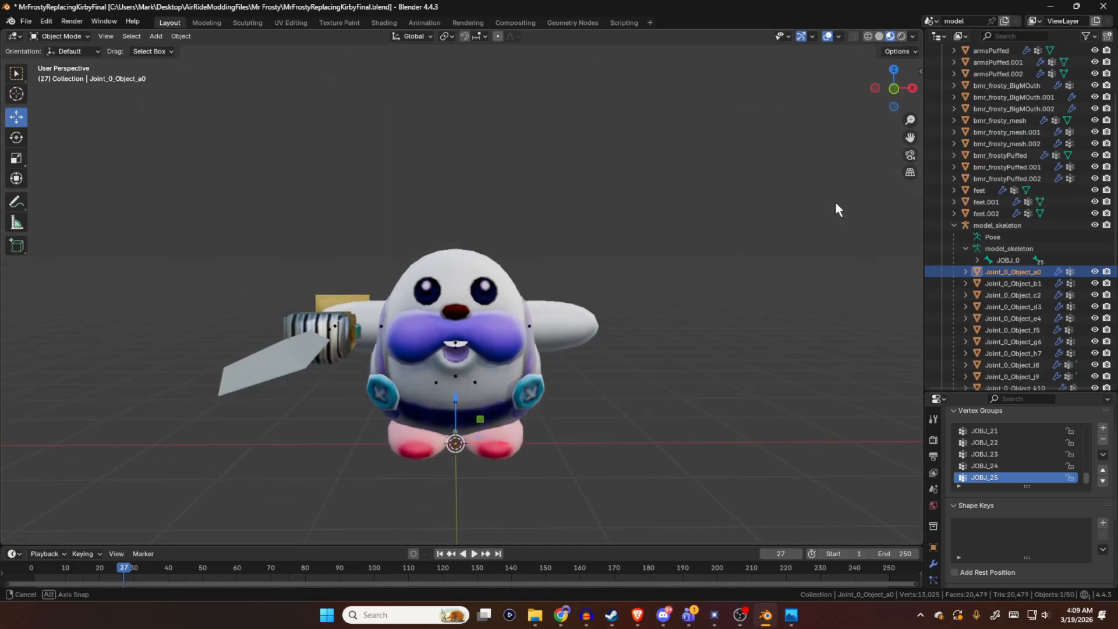
{"action": "scroll", "coordinate": [1023, 219], "scroll_direction": "up", "scroll_amount": 4}
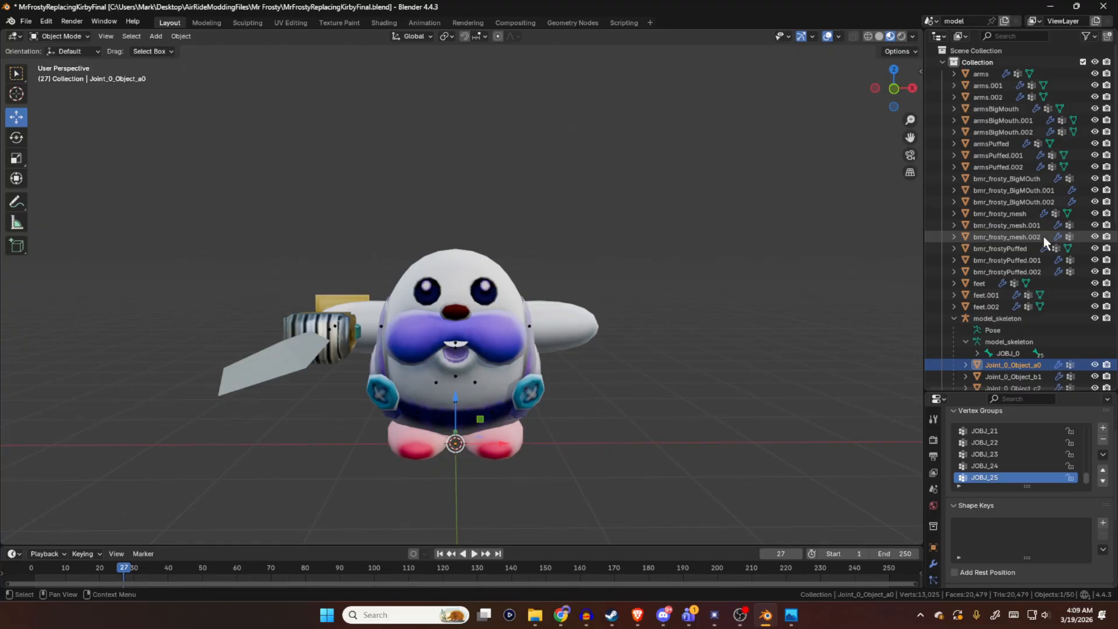
{"action": "scroll", "coordinate": [1013, 233], "scroll_direction": "down", "scroll_amount": 2}
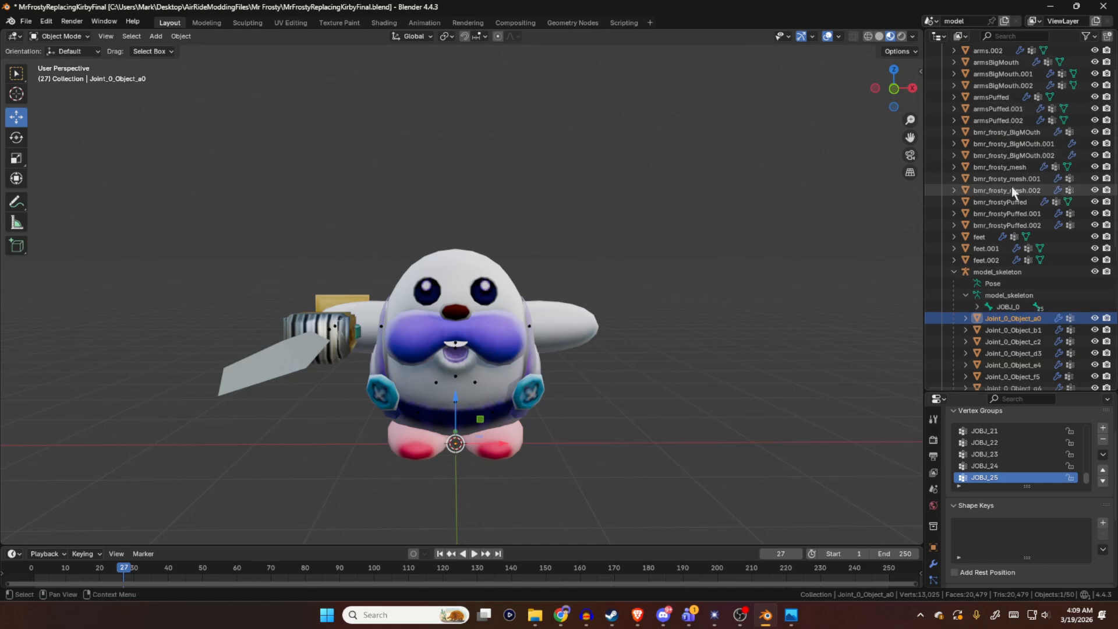
- Join the bmr_frostyPuffed body into the emptied Joint_0_Object_a0, keeping Joint_0_Object_a0 as the active object
{"action": "left_click", "coordinate": [1027, 203]}
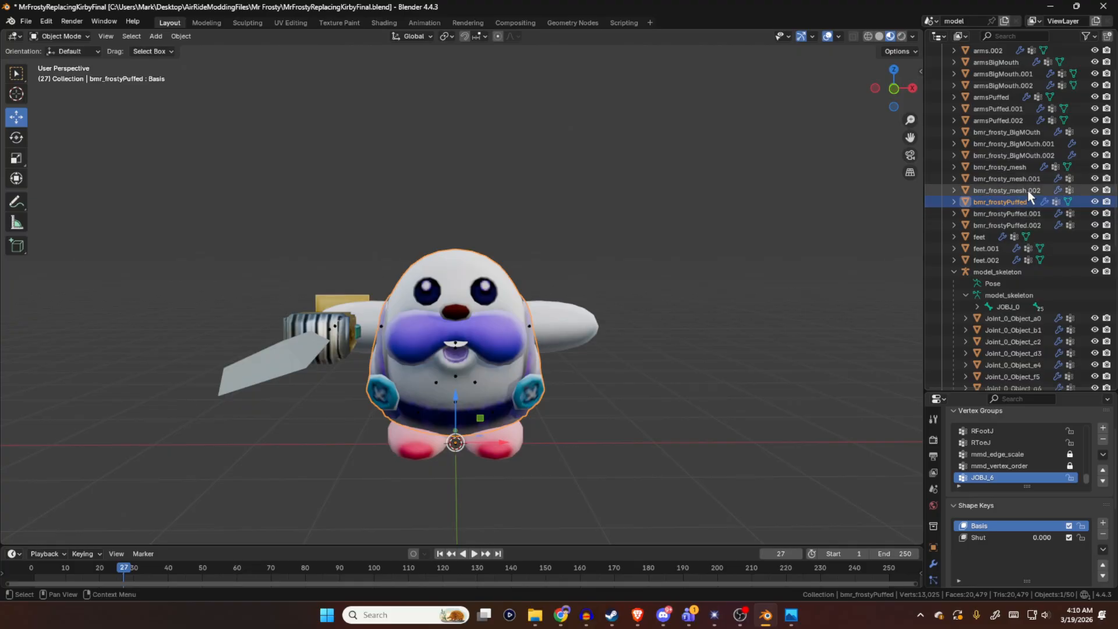
{"action": "left_click", "coordinate": [1026, 314], "text": "ctrl"}
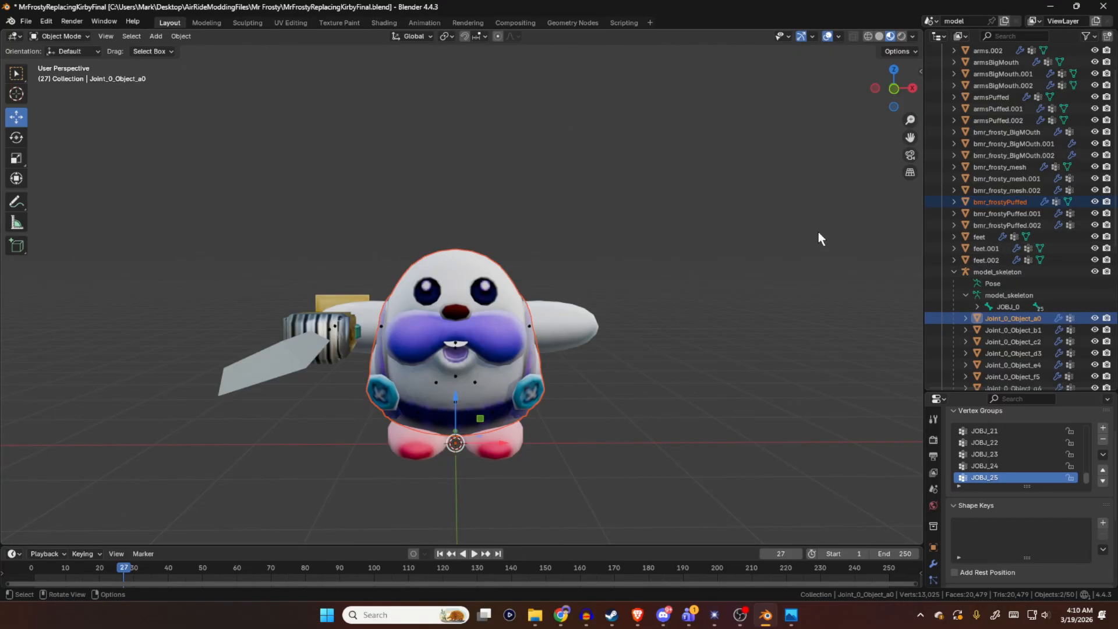
{"action": "key", "text": "ctrl"}
{"action": "key", "text": "ctrl+j"}
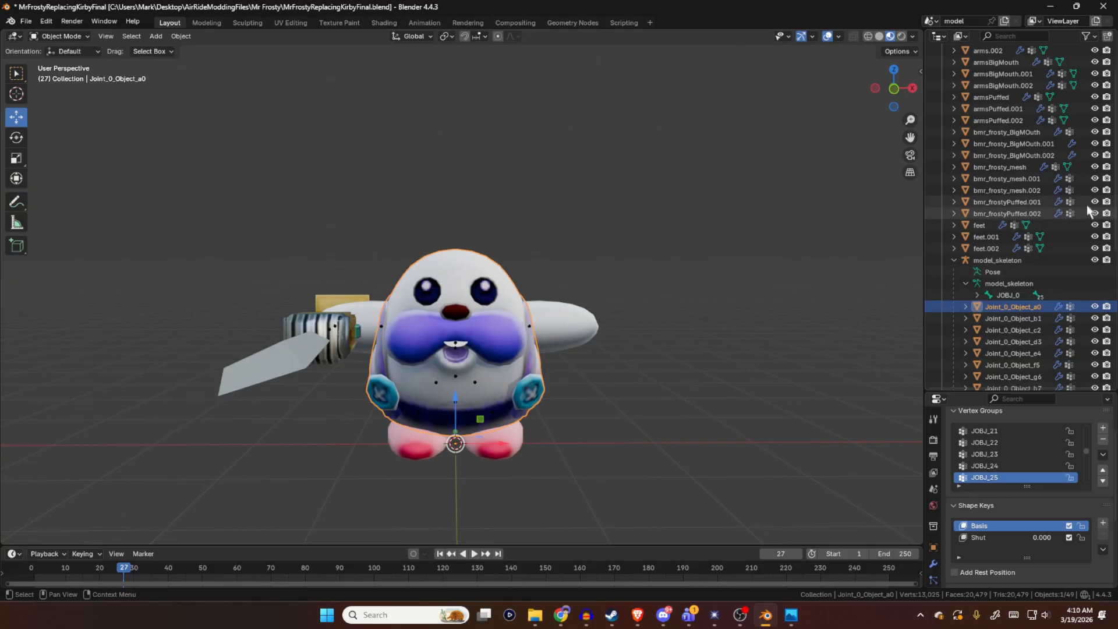
- Hide the joined Joint_0_Object_a0 in the viewport
{"action": "scroll", "coordinate": [1021, 240], "scroll_direction": "up", "scroll_amount": 3}
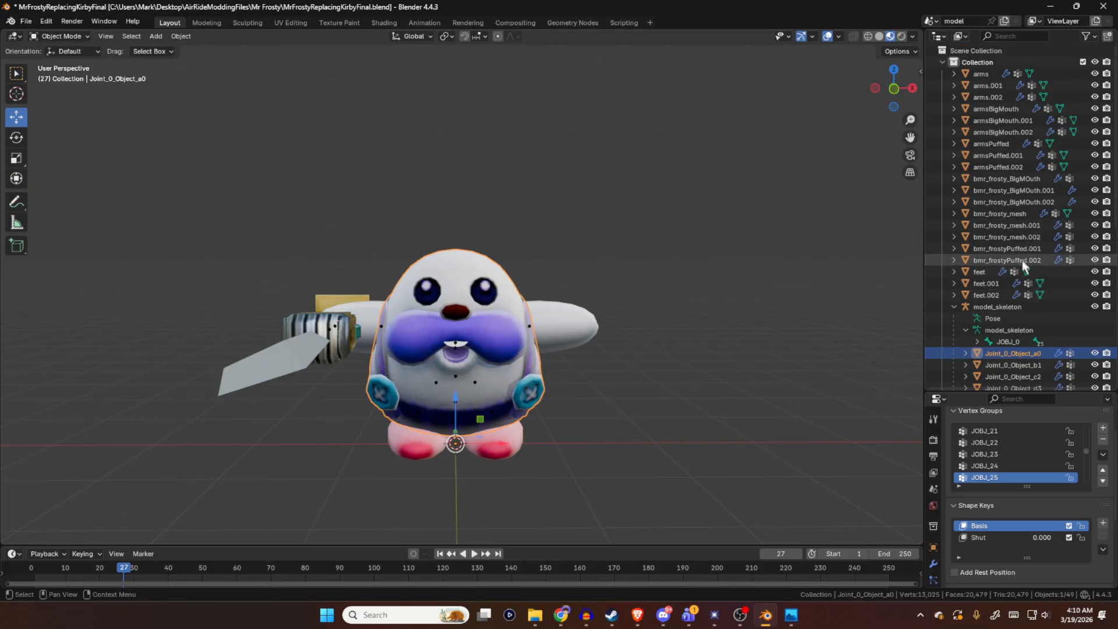
{"action": "left_click", "coordinate": [1030, 250]}
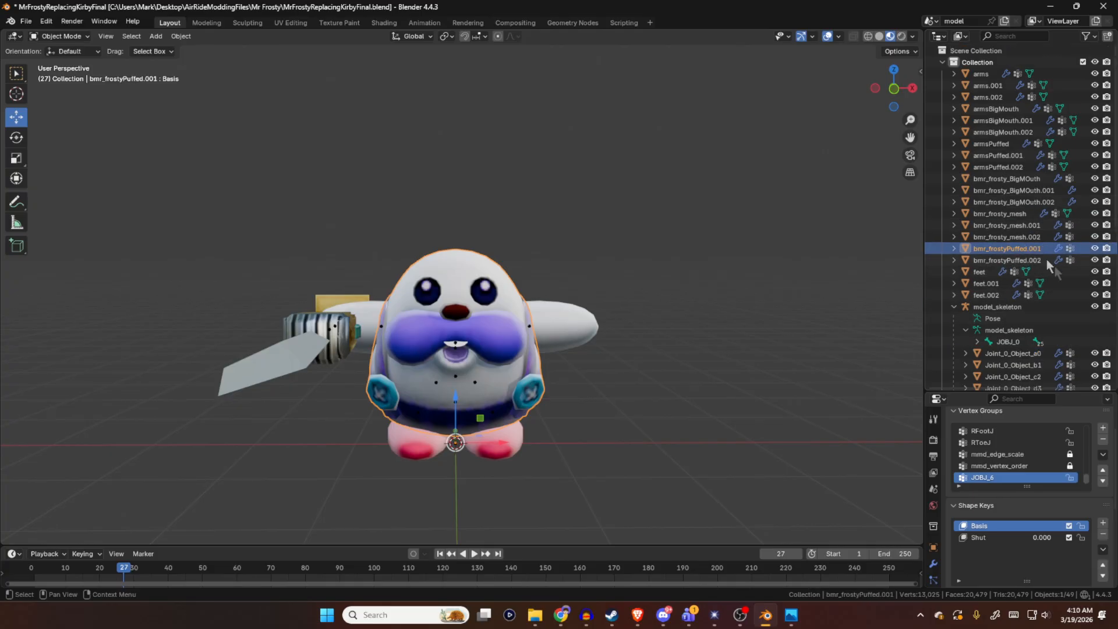
{"action": "scroll", "coordinate": [1044, 267], "scroll_direction": "down", "scroll_amount": 3}
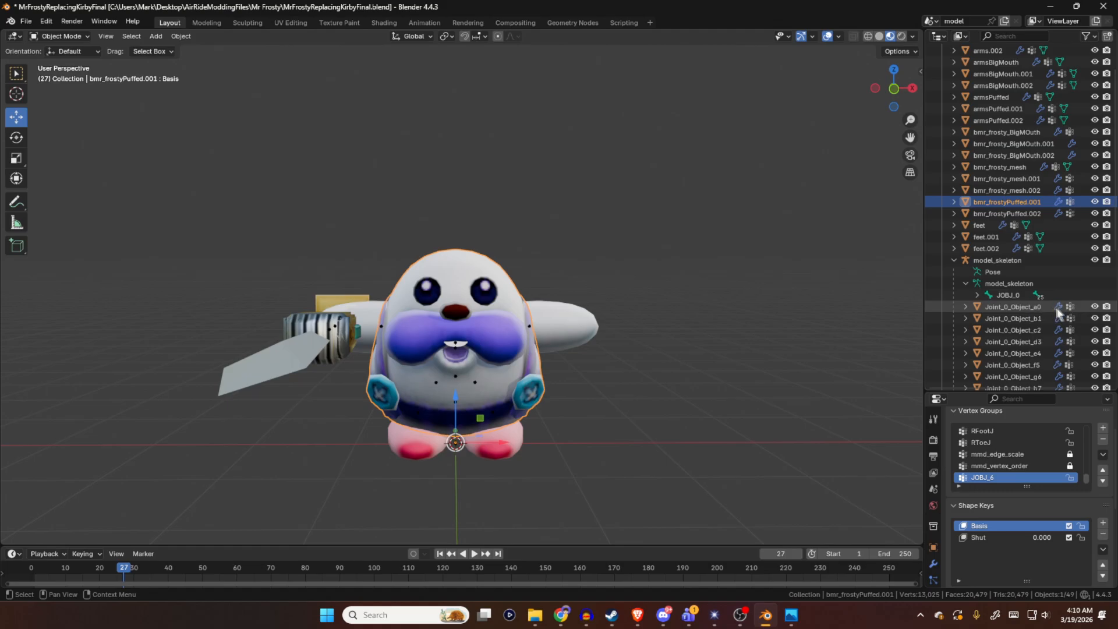
{"action": "left_click", "coordinate": [1095, 307]}
{"action": "left_click", "coordinate": [1039, 307]}
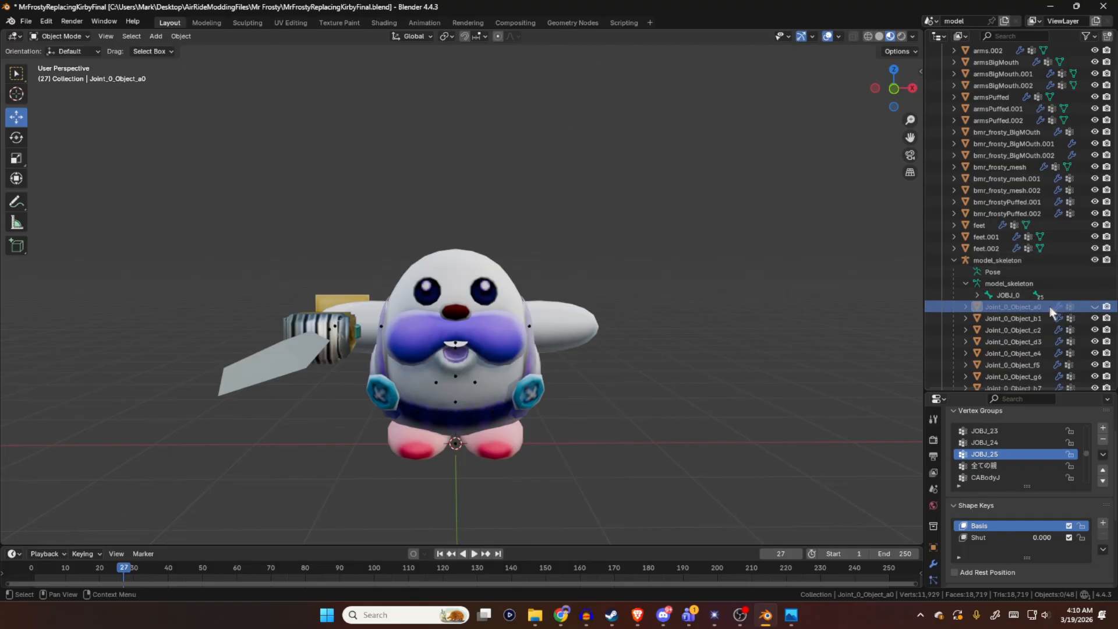
- Join armsPuffed into the emptied Joint_0_Object_b1, keeping Joint_0_Object_b1 as the active object
{"action": "left_click", "coordinate": [1036, 318]}
{"action": "scroll", "coordinate": [1028, 239], "scroll_direction": "up", "scroll_amount": 3}
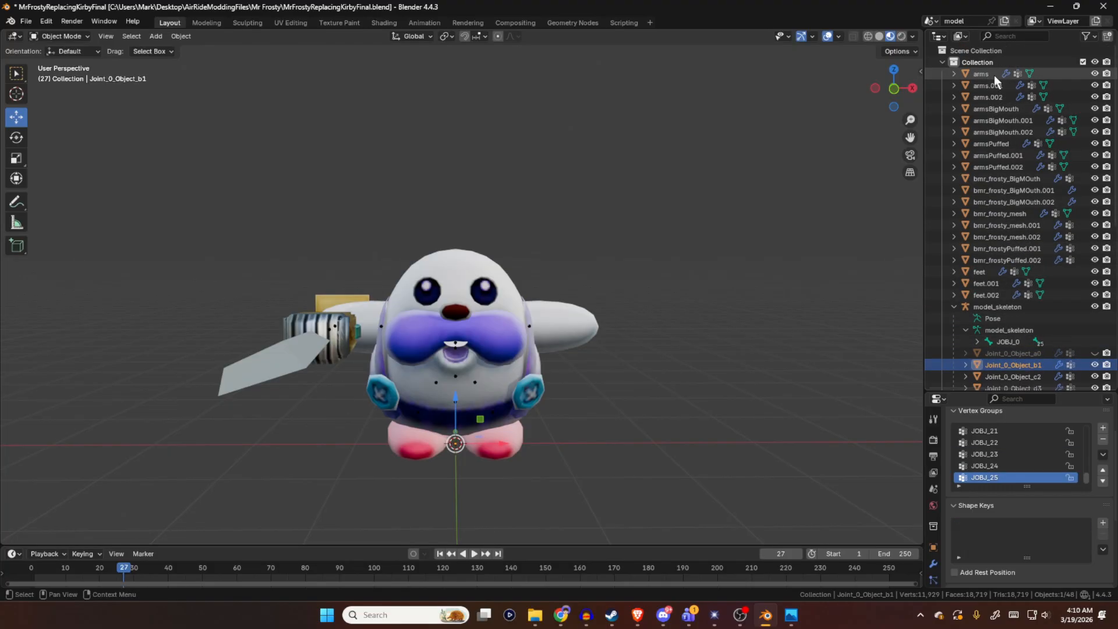
{"action": "left_click", "coordinate": [1004, 144]}
{"action": "scroll", "coordinate": [1033, 262], "scroll_direction": "down", "scroll_amount": 2}
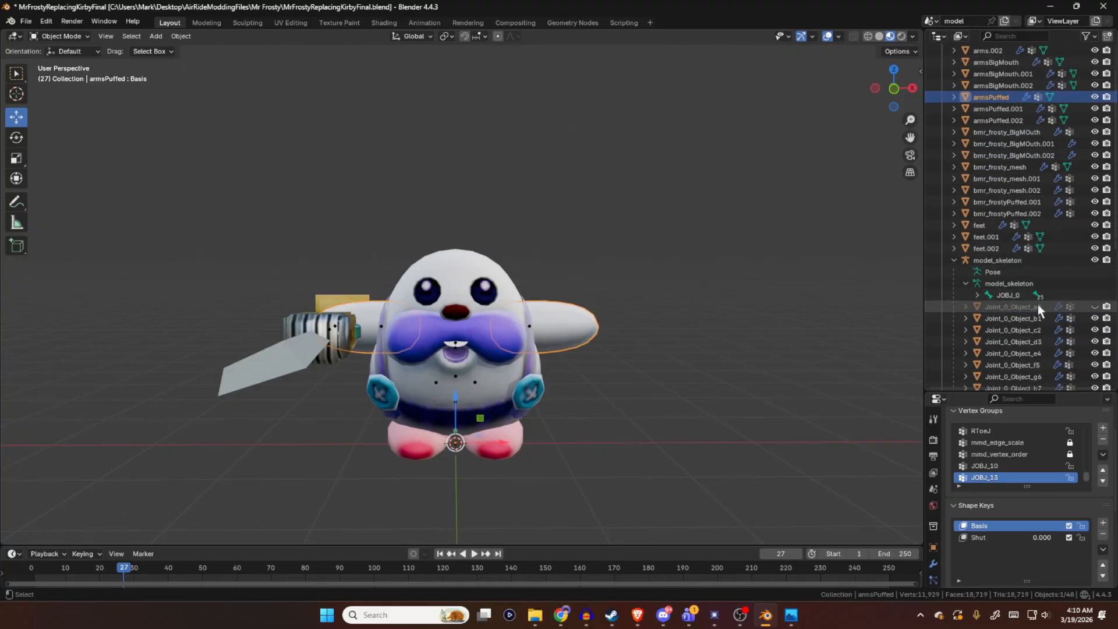
{"action": "left_click", "coordinate": [1013, 319]}
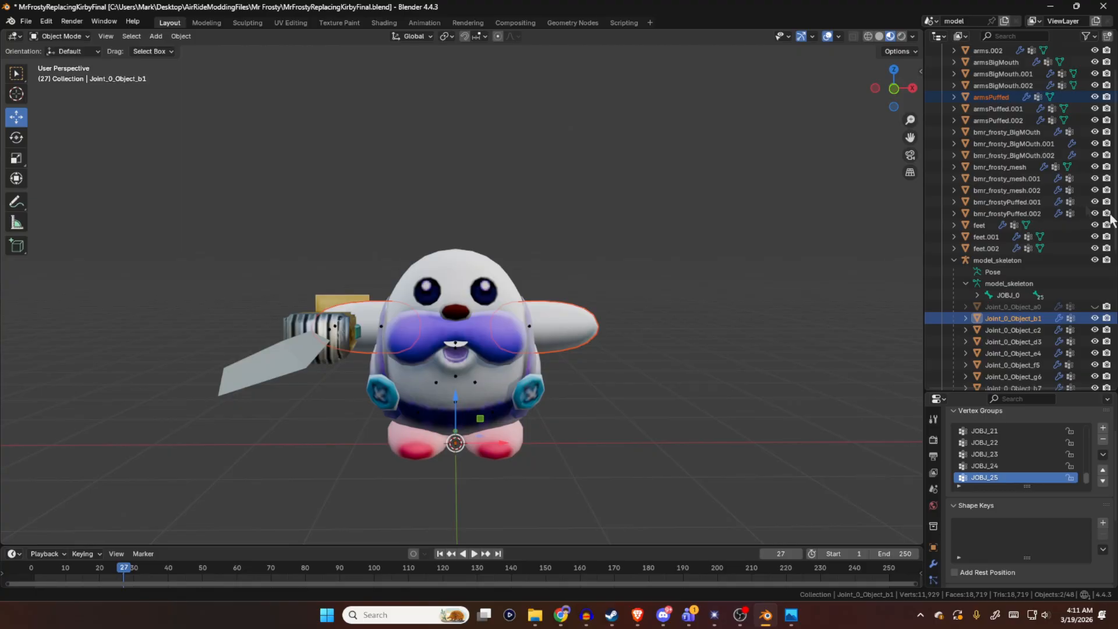
{"action": "left_click", "coordinate": [1004, 98]}
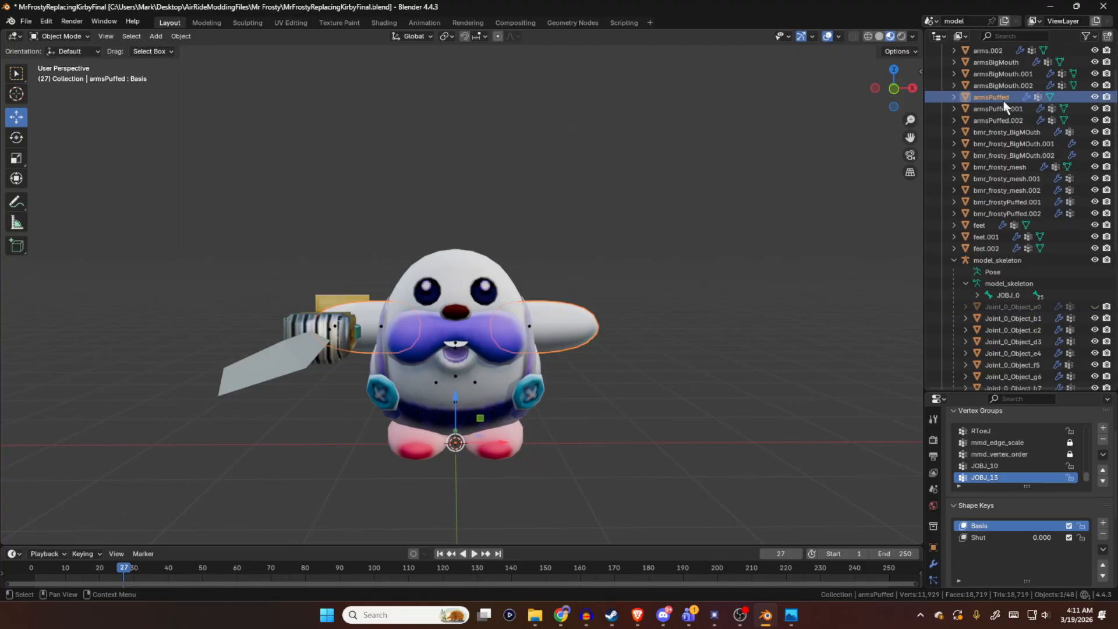
{"action": "left_click", "coordinate": [1026, 318], "text": "ctrl"}
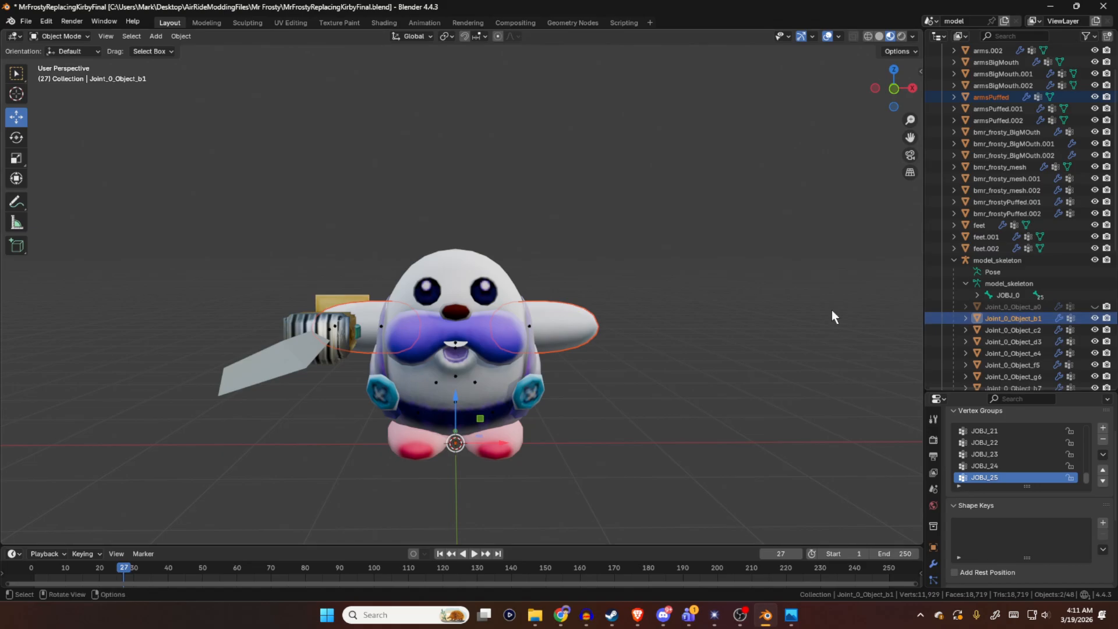
{"action": "key", "text": "ctrl+j"}
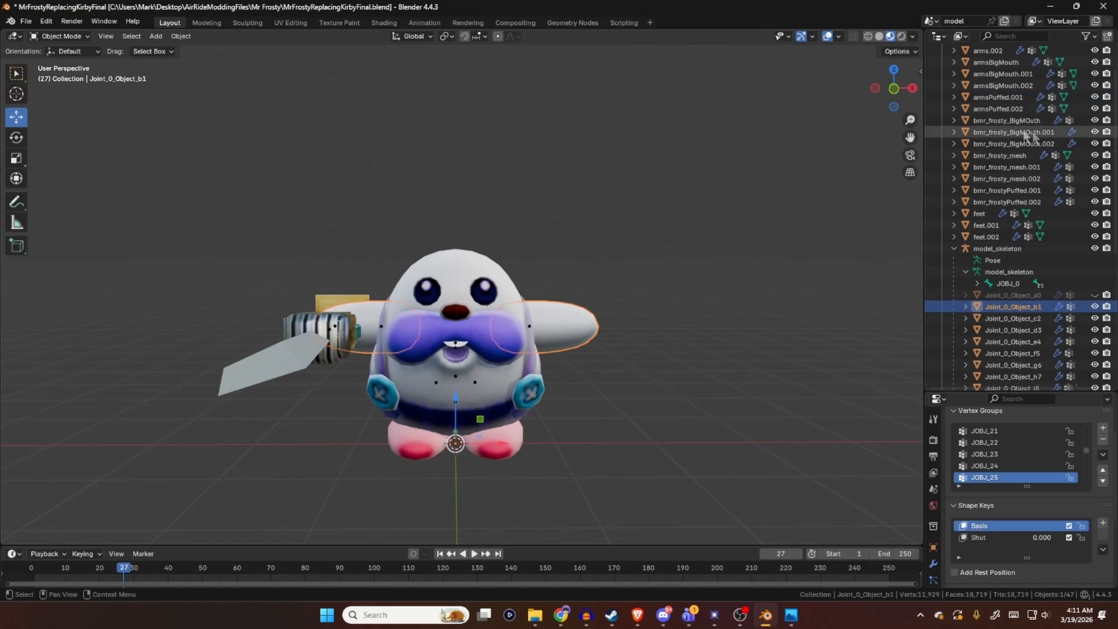
- Hide the joined Joint_0_Object_b1 in the viewport
{"action": "scroll", "coordinate": [1077, 315], "scroll_direction": "down", "scroll_amount": 4}
{"action": "scroll", "coordinate": [1064, 285], "scroll_direction": "down", "scroll_amount": 5}
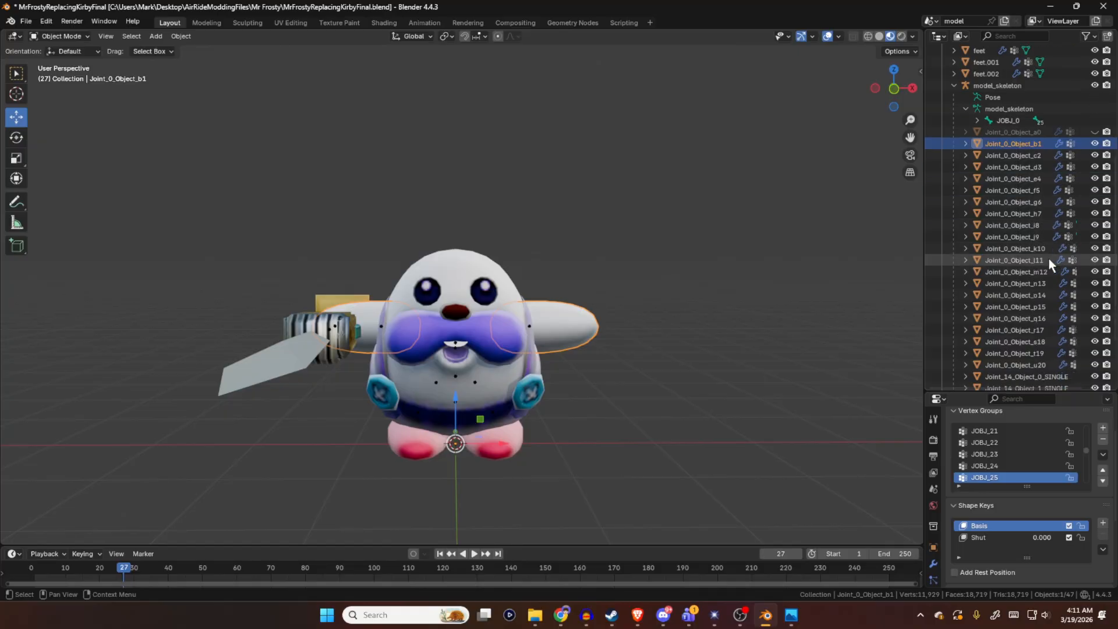
{"action": "scroll", "coordinate": [1049, 267], "scroll_direction": "up", "scroll_amount": 3}
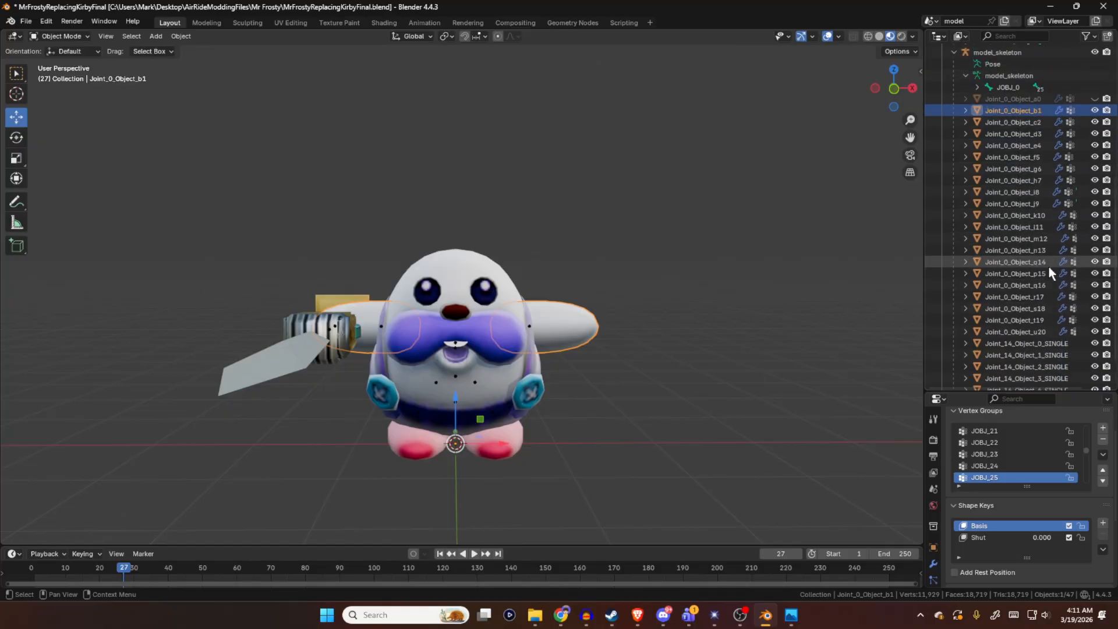
{"action": "key", "text": "h"}
{"action": "scroll", "coordinate": [1036, 270], "scroll_direction": "down", "scroll_amount": 3}
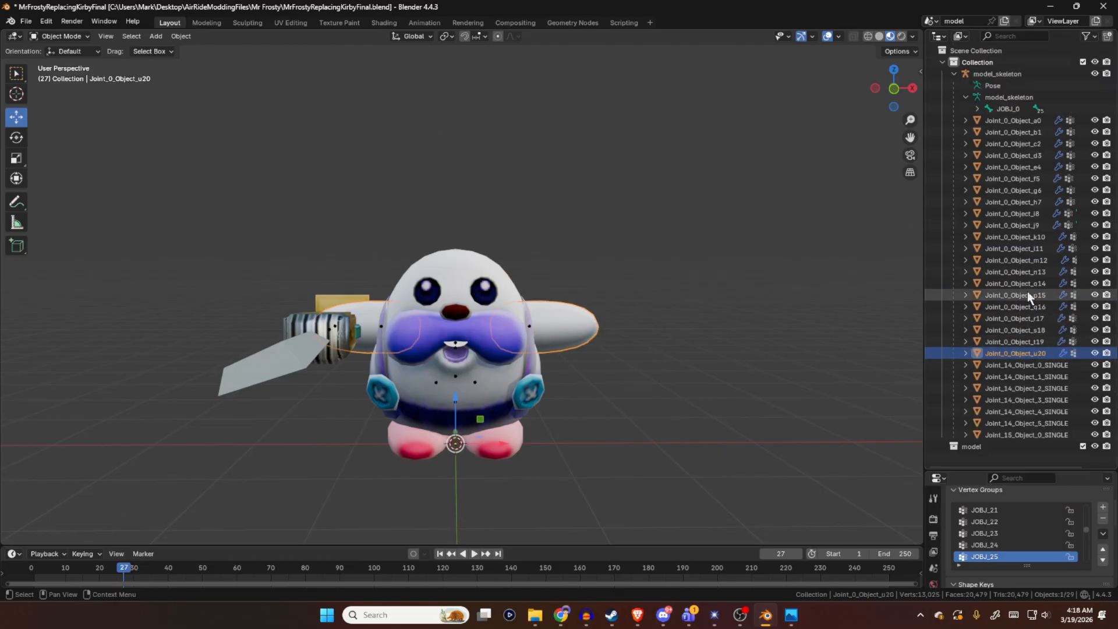
- Examine which Mr. Frosty part each joined Joint_0 object holds, checking a0, g6, l11, o14, p15, r17, s18 and u20
{"action": "left_click", "coordinate": [1026, 295]}
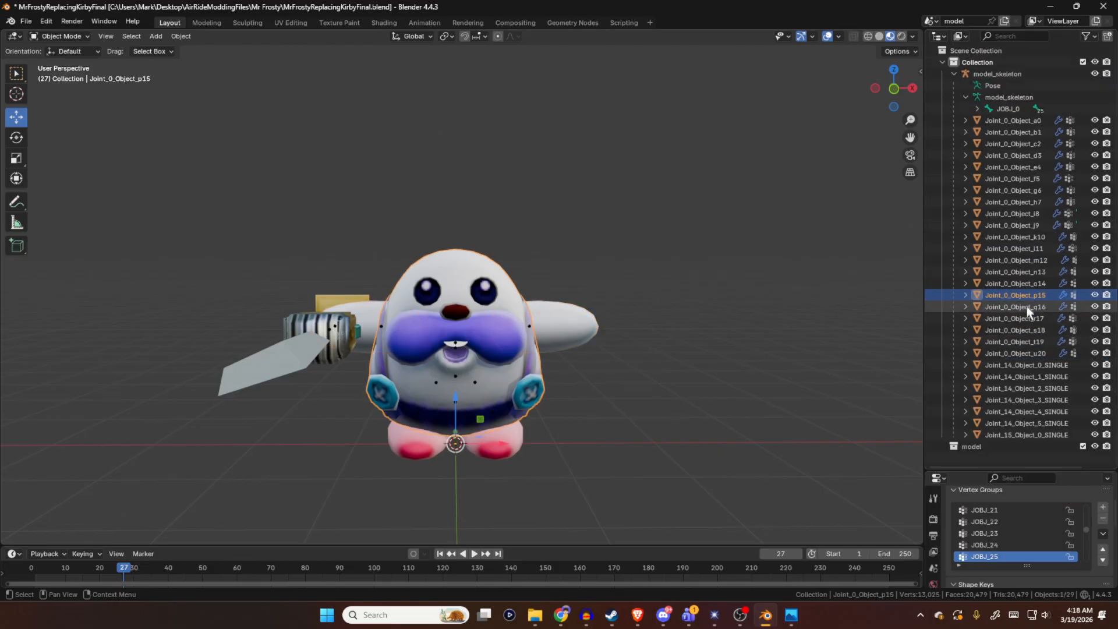
{"action": "left_click", "coordinate": [1025, 352]}
{"action": "left_click", "coordinate": [1024, 330]}
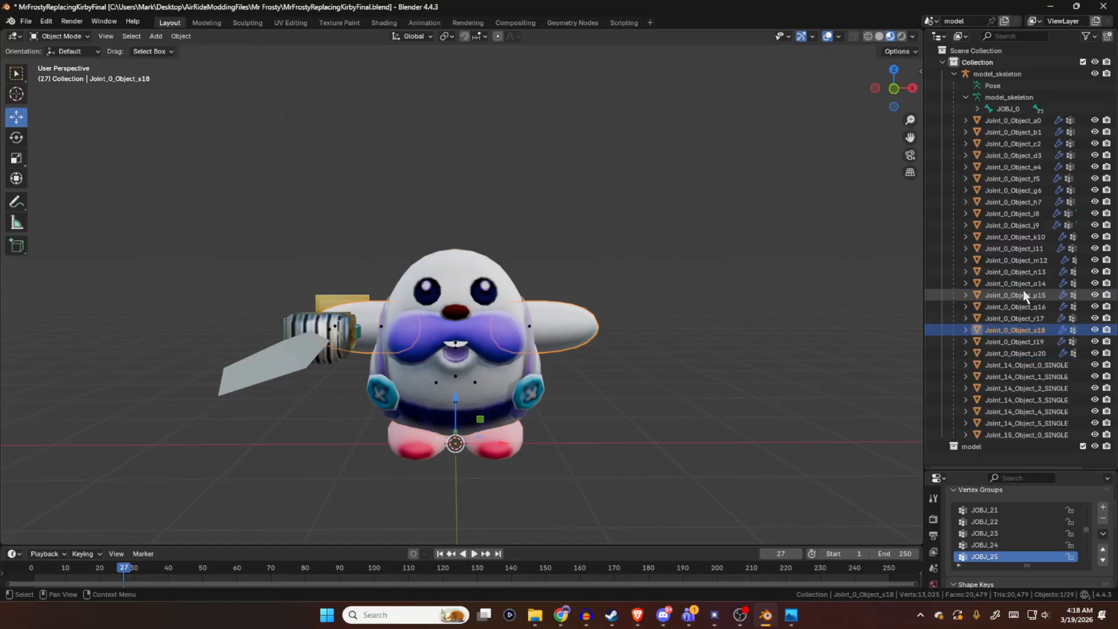
{"action": "left_click", "coordinate": [1016, 283]}
{"action": "left_click", "coordinate": [1006, 118]}
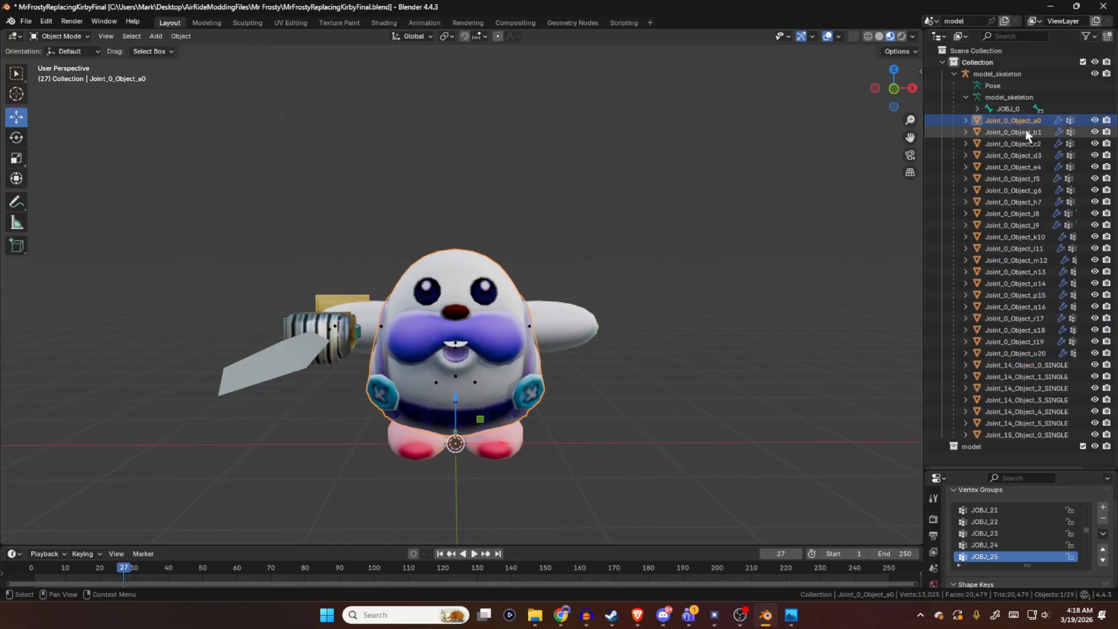
{"action": "left_click", "coordinate": [1020, 191]}
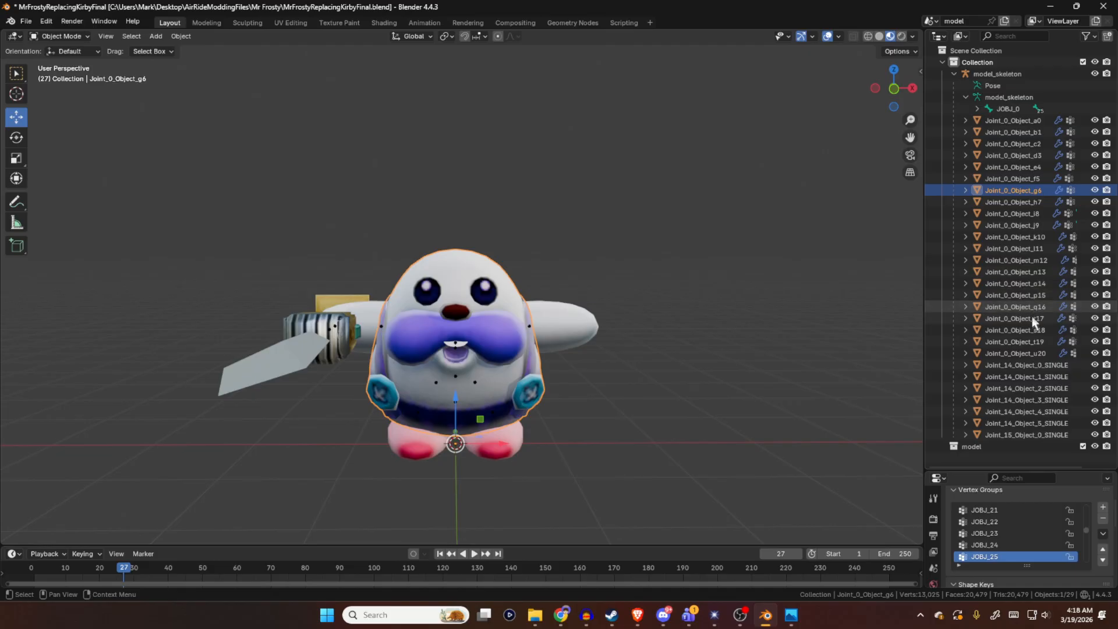
{"action": "left_click", "coordinate": [1032, 354]}
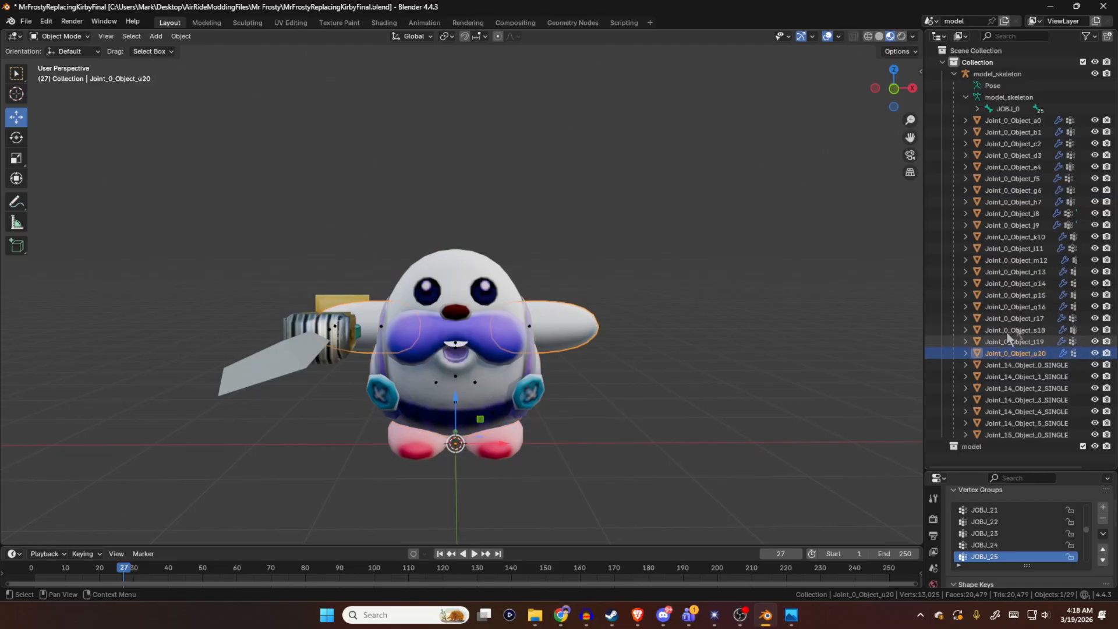
{"action": "left_click", "coordinate": [1026, 318]}
{"action": "left_click", "coordinate": [1028, 284]}
{"action": "left_click", "coordinate": [1025, 248]}
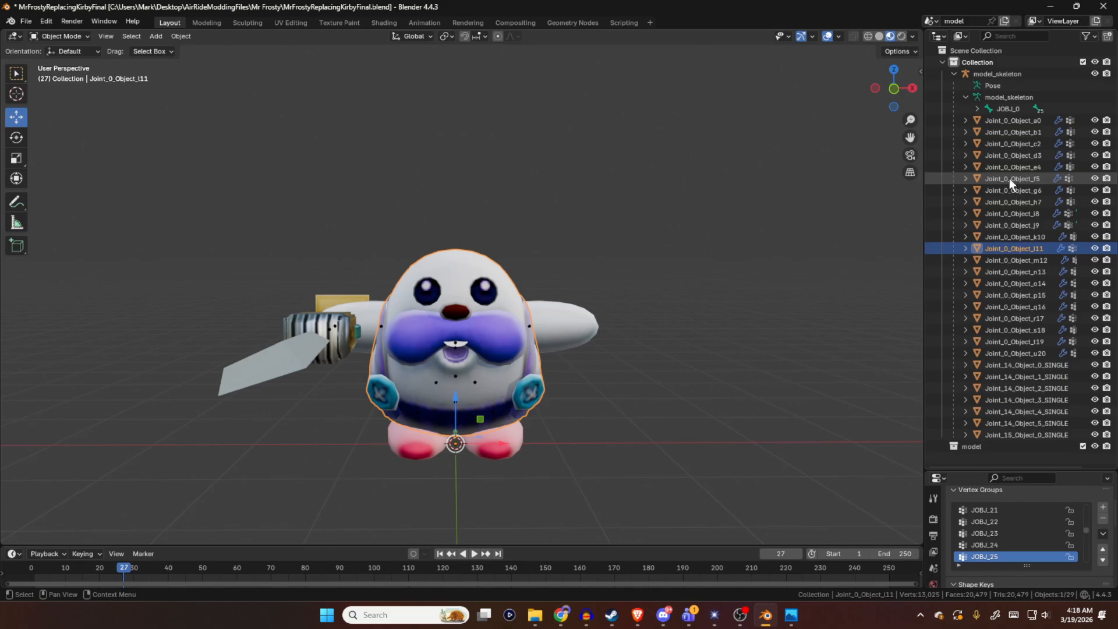
- Examine the arms object Joint_0_Object_b1, then d3, i8 and the body a0 against the assembled character
{"action": "left_click", "coordinate": [597, 327]}
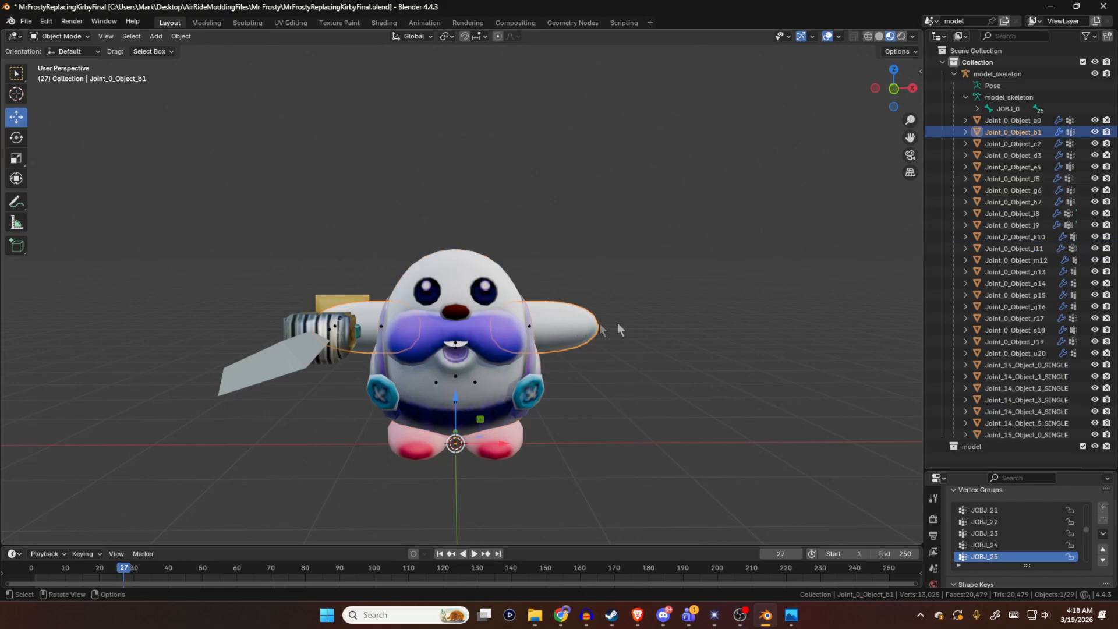
{"action": "left_click", "coordinate": [726, 231]}
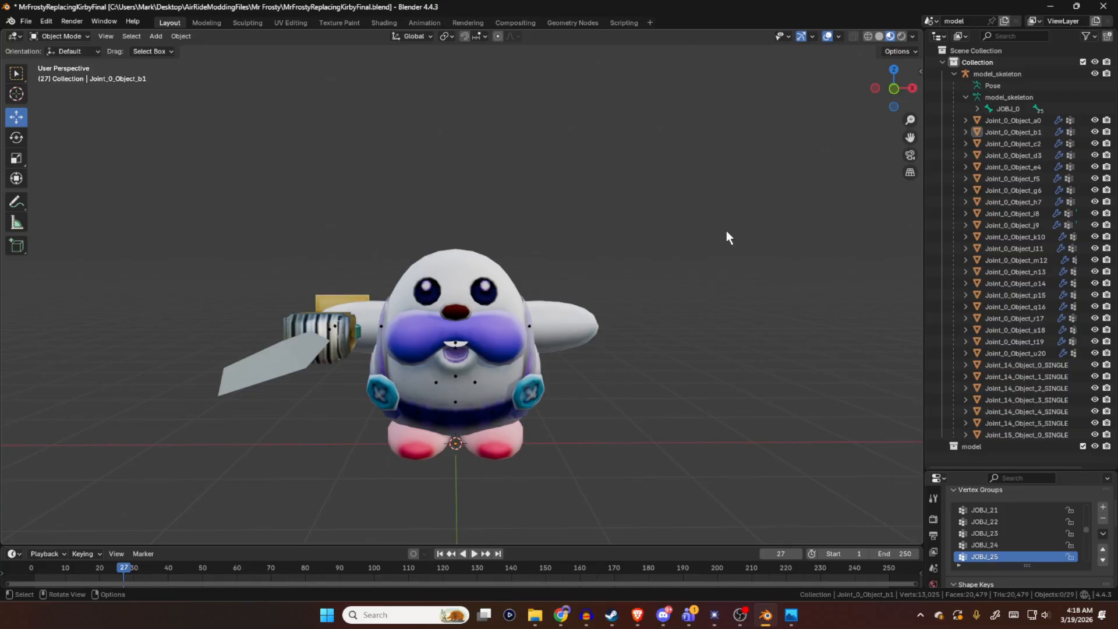
{"action": "left_click", "coordinate": [1016, 155]}
{"action": "left_click", "coordinate": [1012, 215]}
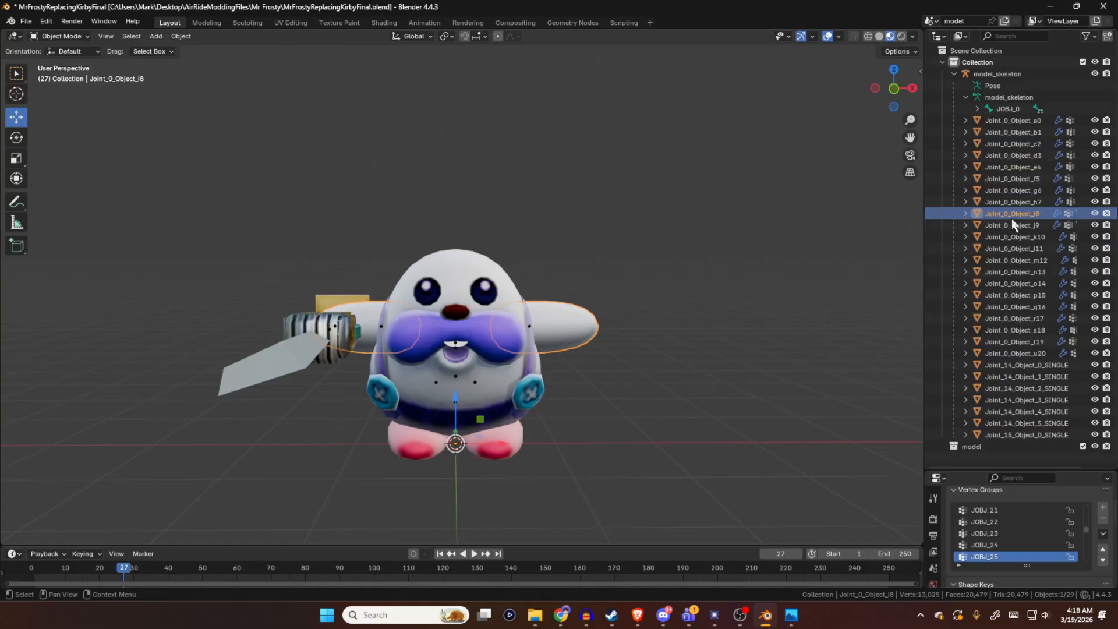
{"action": "left_click", "coordinate": [1035, 121]}
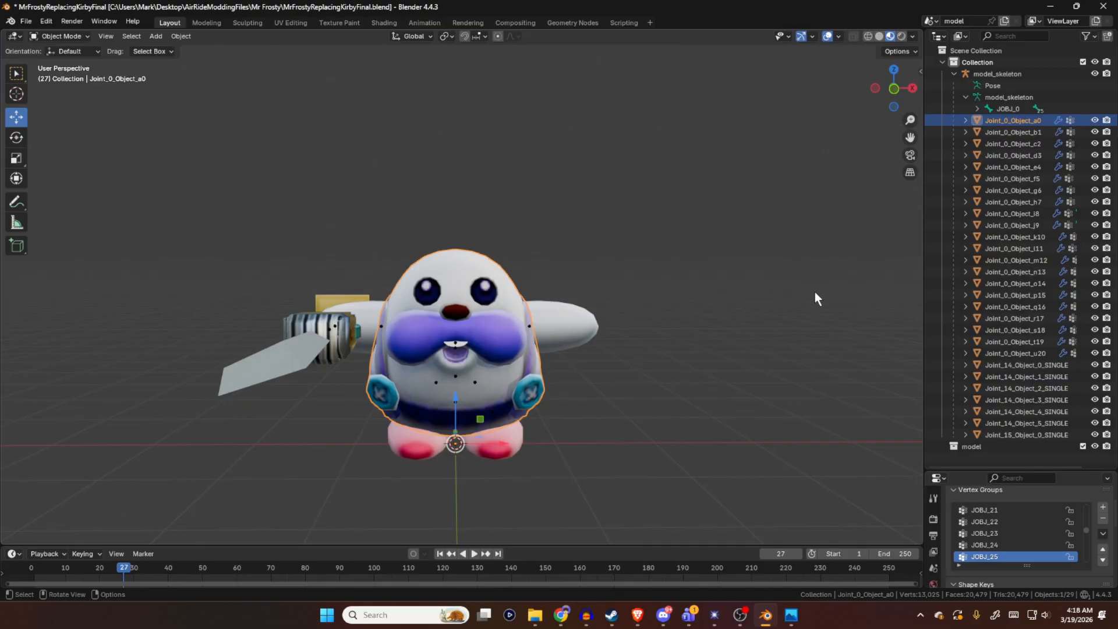
{"action": "mouse_move", "coordinate": [769, 274]}
{"action": "middle_mouse_down"}
{"action": "mouse_move", "coordinate": [834, 277]}
{"action": "mouse_move", "coordinate": [865, 225]}
{"action": "mouse_move", "coordinate": [792, 315]}
{"action": "mouse_move", "coordinate": [864, 309]}
{"action": "mouse_move", "coordinate": [773, 291]}
{"action": "mouse_move", "coordinate": [787, 289]}
{"action": "mouse_move", "coordinate": [804, 312]}
{"action": "mouse_move", "coordinate": [771, 279]}
{"action": "middle_mouse_up"}
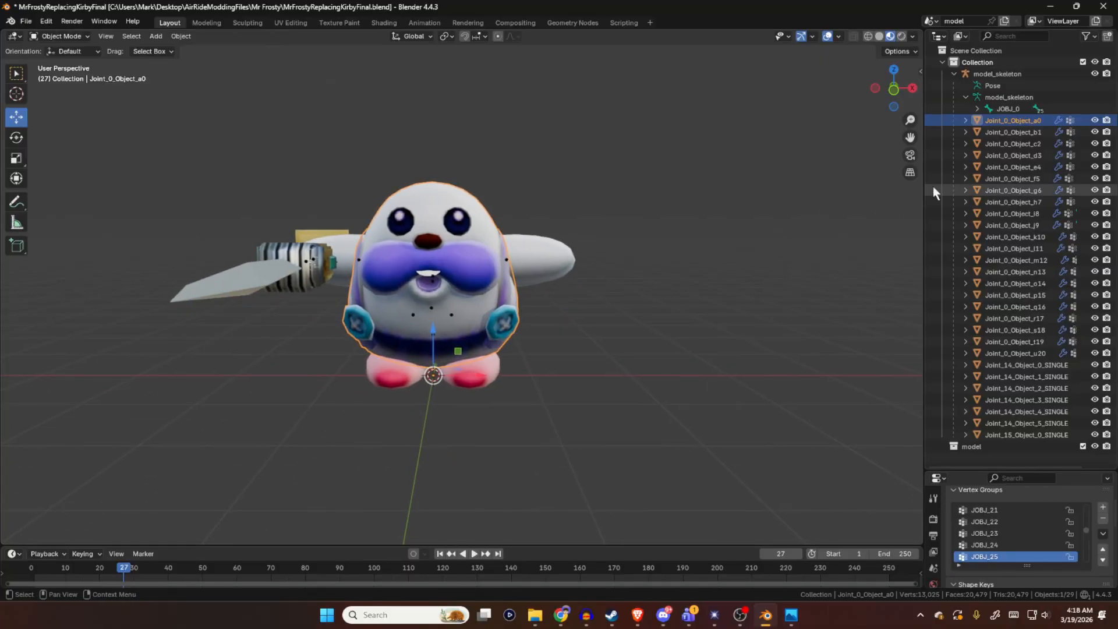
{"action": "middle_click_drag", "start_coordinate": [864, 165], "coordinate": [839, 250]}
- Put model_skeleton in Pose Mode and try rotating the arm bone JOBJ_9 to test the arm's deformation
{"action": "left_click", "coordinate": [998, 73]}
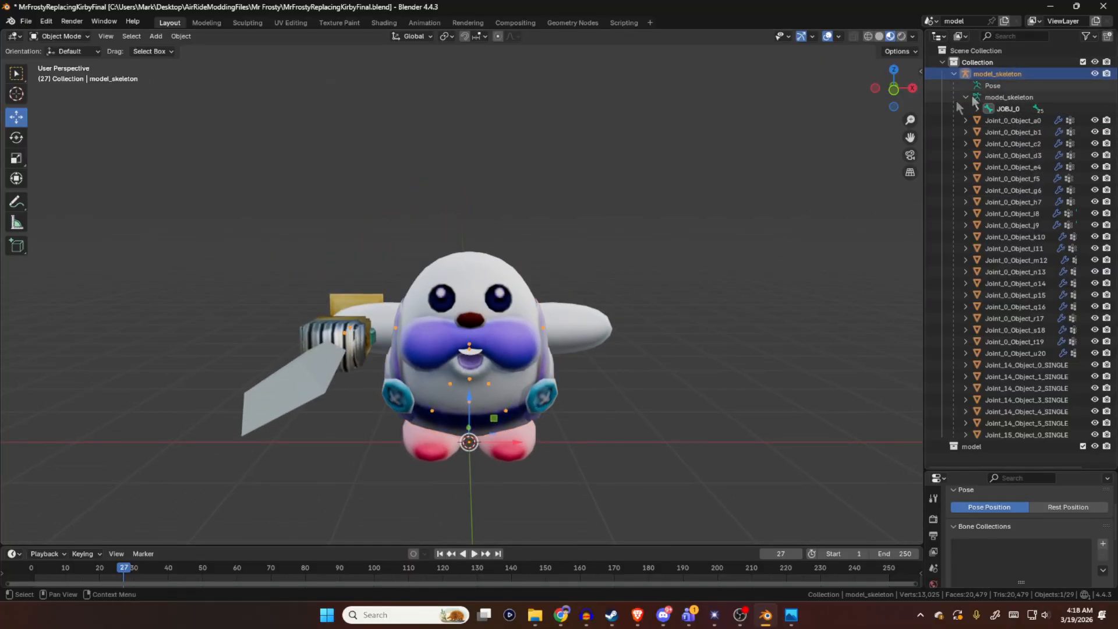
{"action": "left_click", "coordinate": [58, 36]}
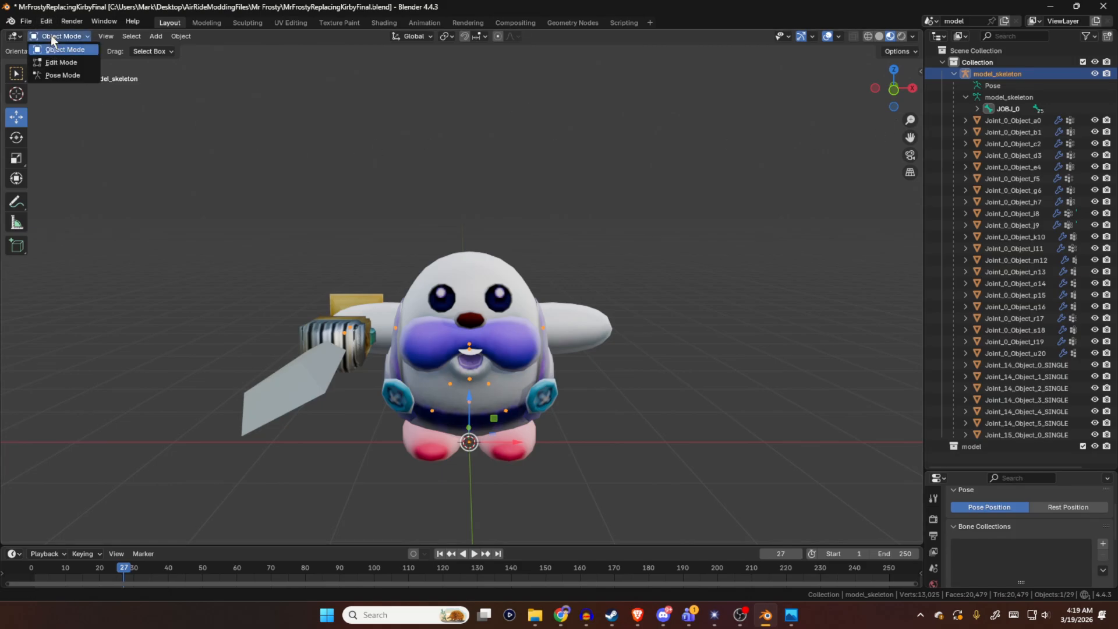
{"action": "left_click", "coordinate": [59, 76]}
{"action": "left_click", "coordinate": [542, 323]}
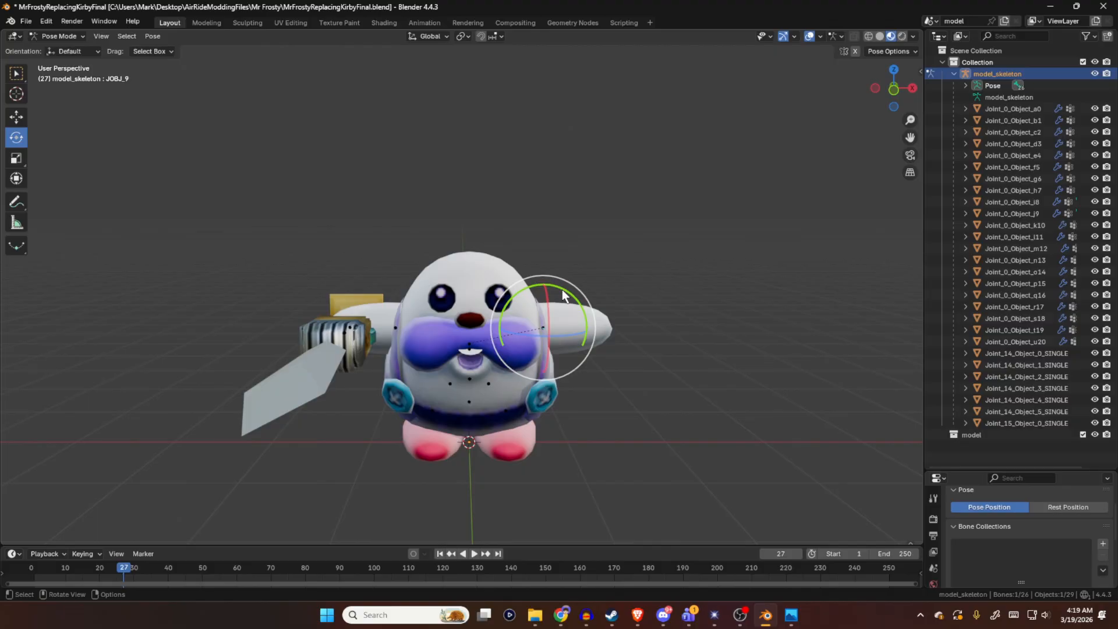
{"action": "left_click_drag", "start_coordinate": [562, 288], "coordinate": [546, 278]}
{"action": "left_click_drag", "start_coordinate": [545, 282], "coordinate": [579, 283]}
{"action": "middle_click_drag", "start_coordinate": [614, 290], "coordinate": [583, 245]}
{"action": "scroll", "coordinate": [582, 245], "scroll_direction": "up", "scroll_amount": 3}
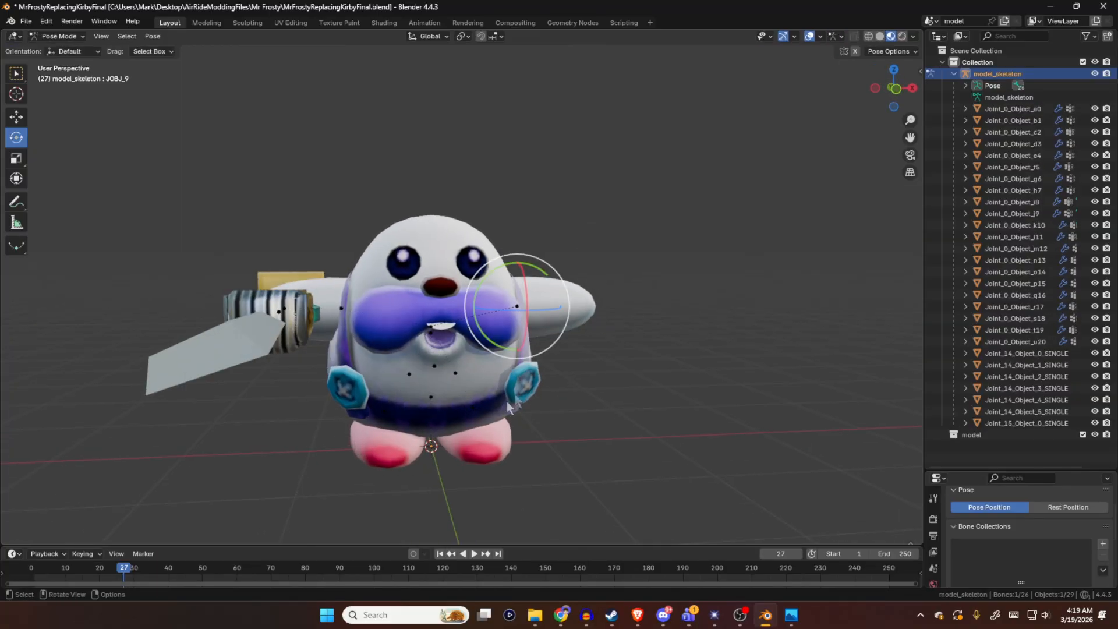
- Try rotating further bones on the lower part of the character, including JOBJ_18, and clear the bone selection
{"action": "left_click", "coordinate": [457, 377]}
{"action": "middle_click_drag", "start_coordinate": [456, 377], "coordinate": [400, 398]}
{"action": "middle_click_drag", "start_coordinate": [575, 435], "coordinate": [543, 446], "text": "shift"}
{"action": "left_click", "coordinate": [514, 448]}
{"action": "left_click_drag", "start_coordinate": [489, 426], "coordinate": [491, 448]}
{"action": "left_click", "coordinate": [463, 401]}
{"action": "left_click_drag", "start_coordinate": [451, 374], "coordinate": [451, 375]}
{"action": "middle_click_drag", "start_coordinate": [502, 343], "coordinate": [620, 306]}
{"action": "key", "text": "ctrl+s"}
{"action": "mouse_move", "coordinate": [631, 313]}
{"action": "middle_mouse_down"}
{"action": "mouse_move", "coordinate": [547, 351]}
{"action": "mouse_move", "coordinate": [631, 314]}
{"action": "mouse_move", "coordinate": [530, 337]}
{"action": "mouse_move", "coordinate": [434, 342]}
{"action": "mouse_move", "coordinate": [551, 345]}
{"action": "mouse_move", "coordinate": [508, 340]}
{"action": "mouse_move", "coordinate": [628, 291]}
{"action": "middle_mouse_up"}
{"action": "left_click", "coordinate": [617, 285]}
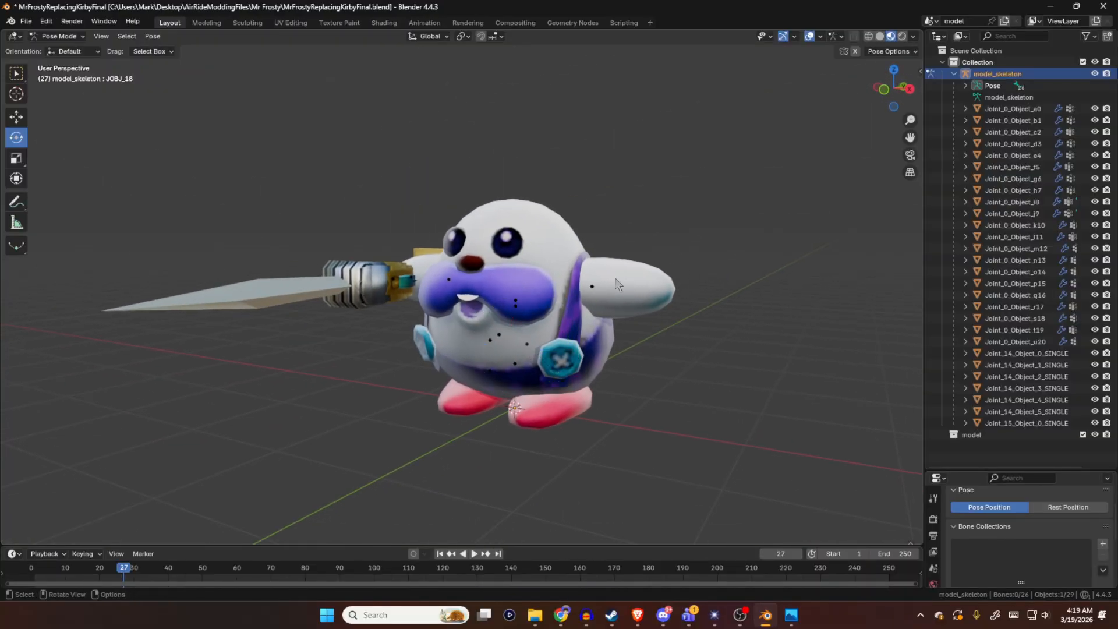
- Take model_skeleton out of its editing mode and open the body mesh Joint_0_Object_a0 in Edit Mode
{"action": "key", "text": "Tab"}
{"action": "key", "text": "Tab"}
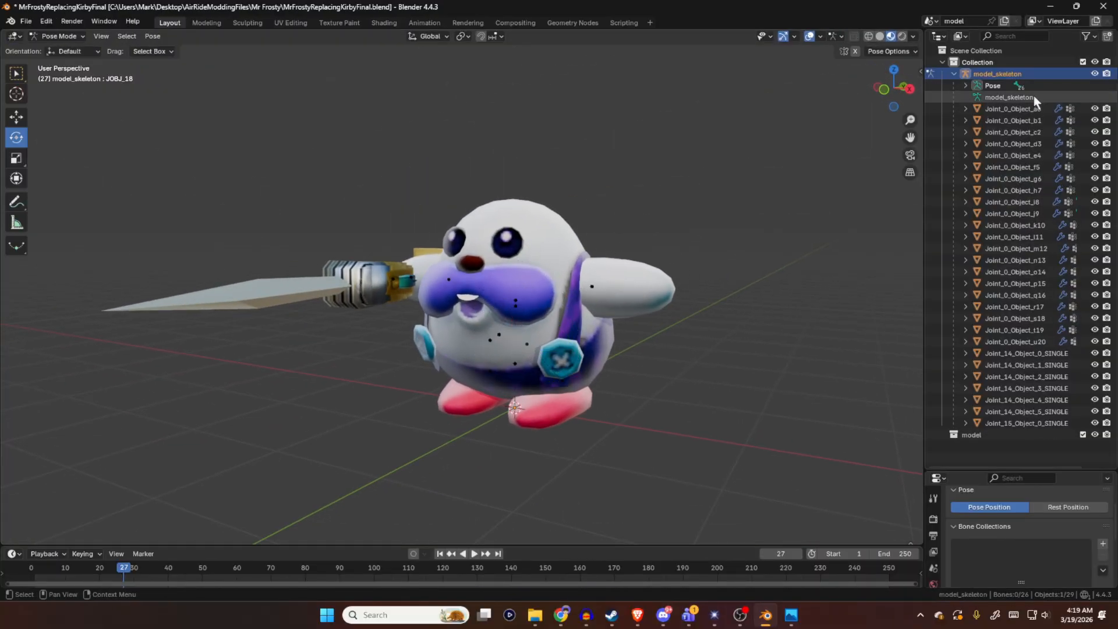
{"action": "left_click", "coordinate": [1030, 108]}
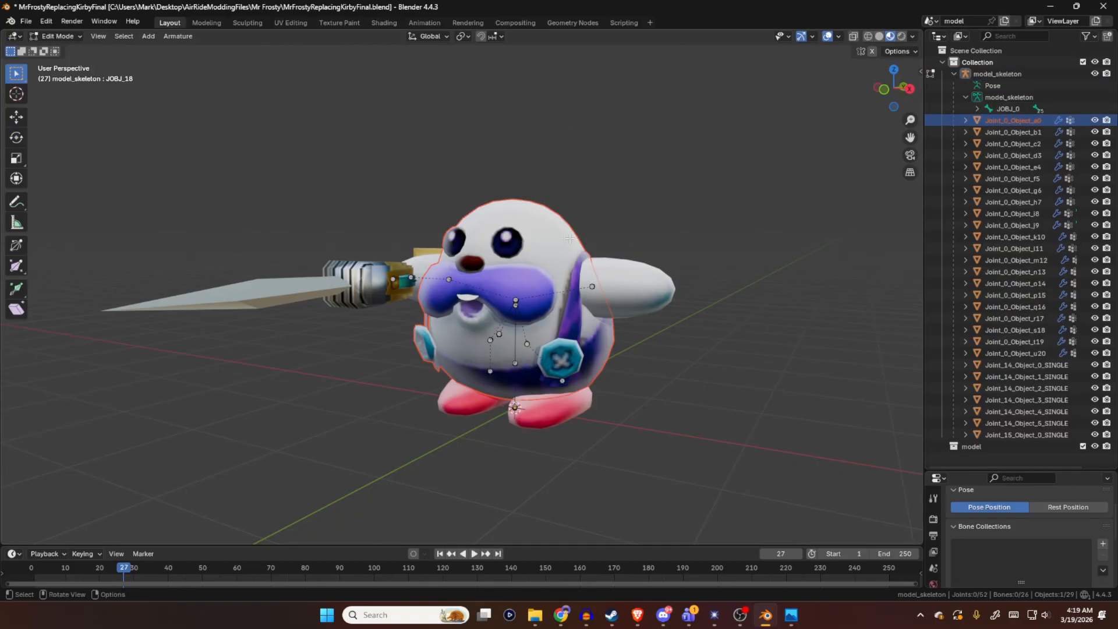
{"action": "left_click", "coordinate": [931, 72]}
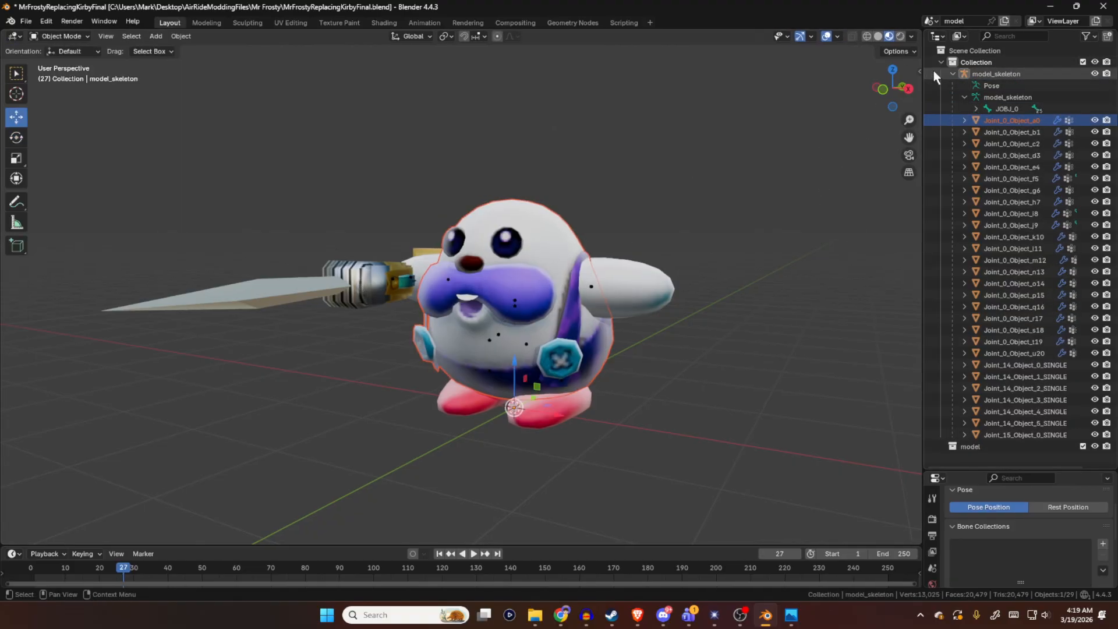
{"action": "left_click", "coordinate": [1007, 120]}
{"action": "key", "text": "Tab"}
- Select the vertices assigned to the JOBJ_6 vertex group in Joint_0_Object_a0 and inspect them
{"action": "middle_click_drag", "start_coordinate": [624, 218], "coordinate": [559, 224]}
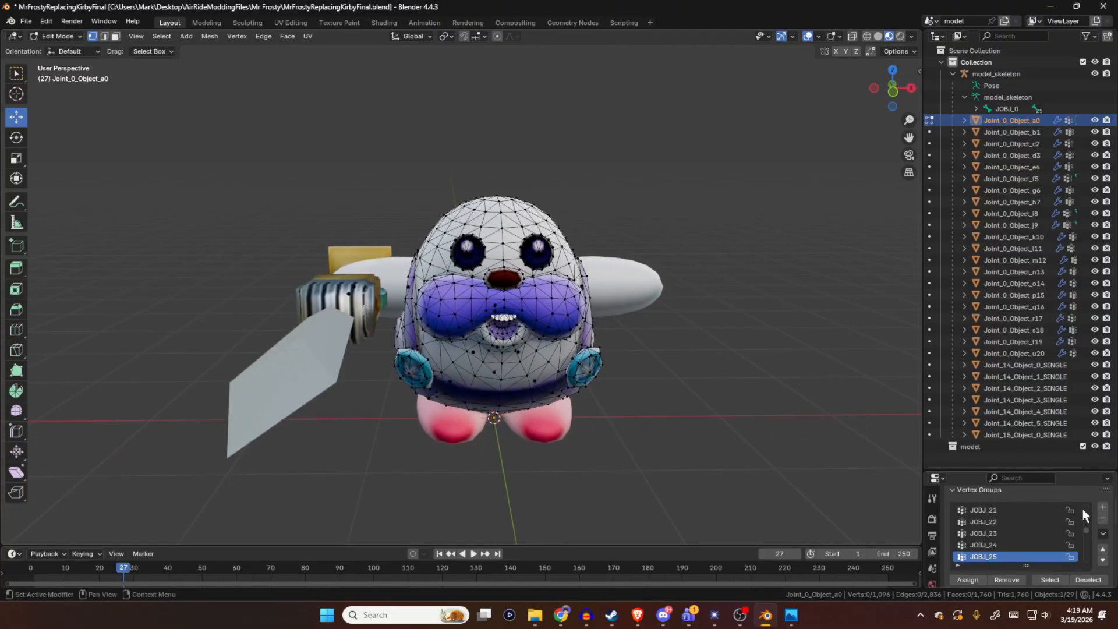
{"action": "left_click_drag", "start_coordinate": [1087, 529], "coordinate": [1088, 507]}
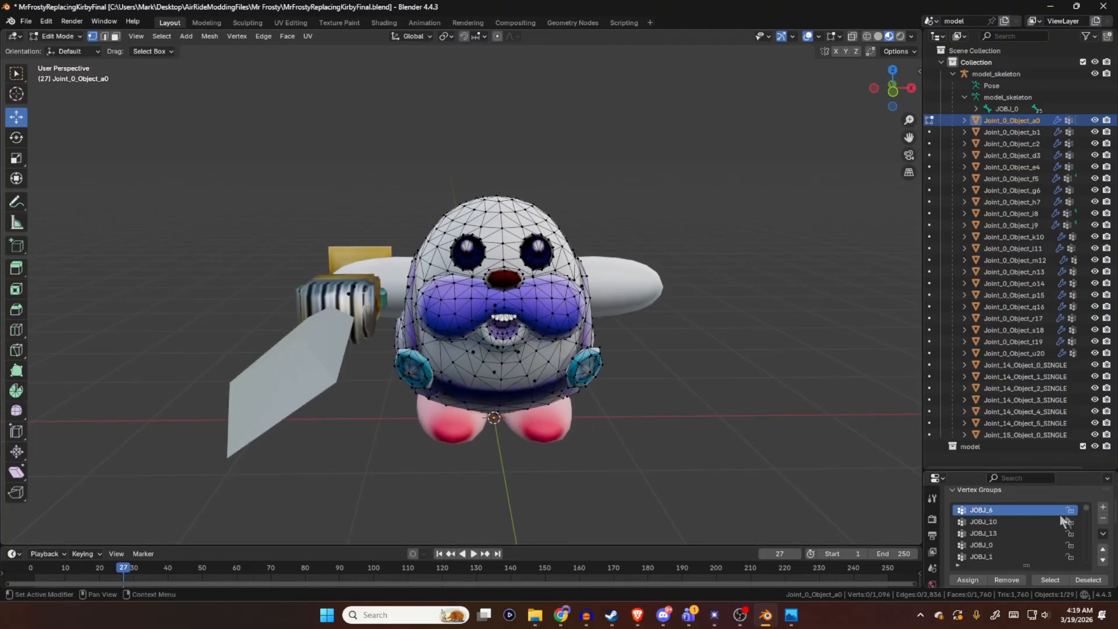
{"action": "left_click", "coordinate": [1039, 577]}
{"action": "middle_click_drag", "start_coordinate": [740, 449], "coordinate": [656, 256]}
- Return Joint_0_Object_a0 to Object Mode and save the Blender file
{"action": "key", "text": "Tab"}
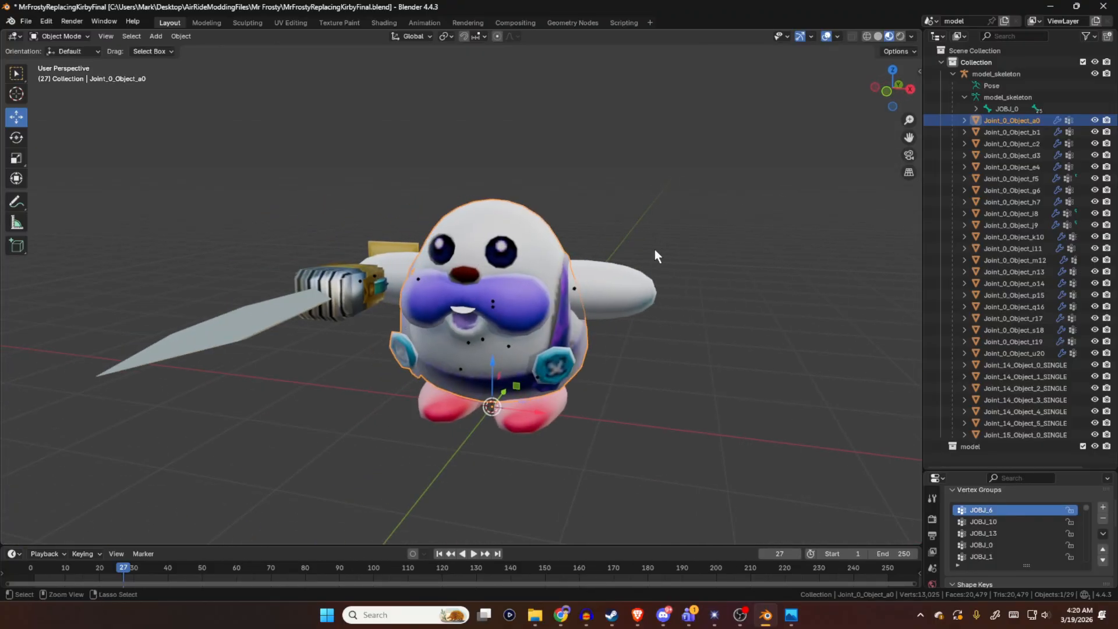
{"action": "key", "text": "ctrl+s"}
{"action": "middle_click_drag", "start_coordinate": [655, 249], "coordinate": [581, 234]}
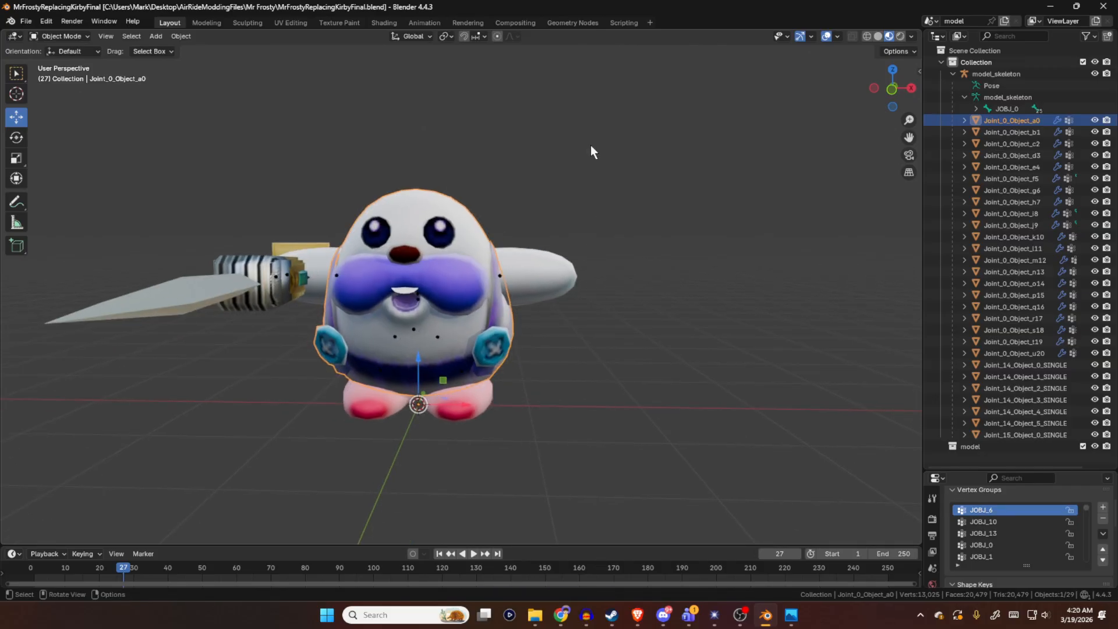
- Hide all the skeleton's mesh objects, then show Joint_0_Object_a0 and Joint_0_Object_c2 one at a time, leaving only c2 visible
{"action": "left_click_drag", "start_coordinate": [1094, 120], "coordinate": [1100, 439]}
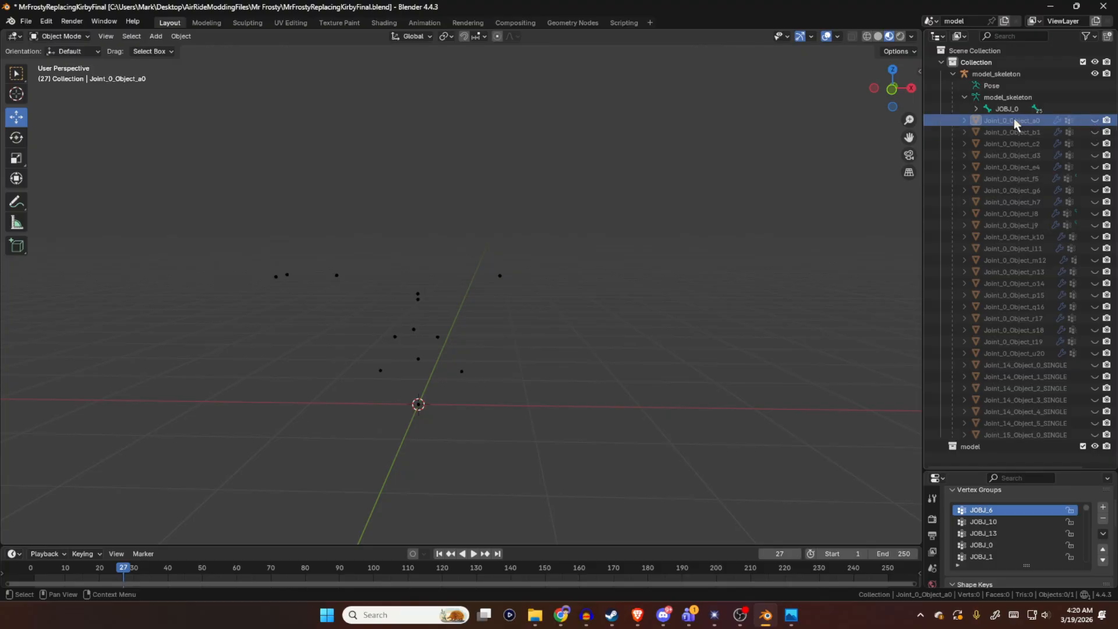
{"action": "left_click", "coordinate": [1095, 120]}
{"action": "left_click", "coordinate": [1018, 121]}
{"action": "left_click", "coordinate": [1094, 120]}
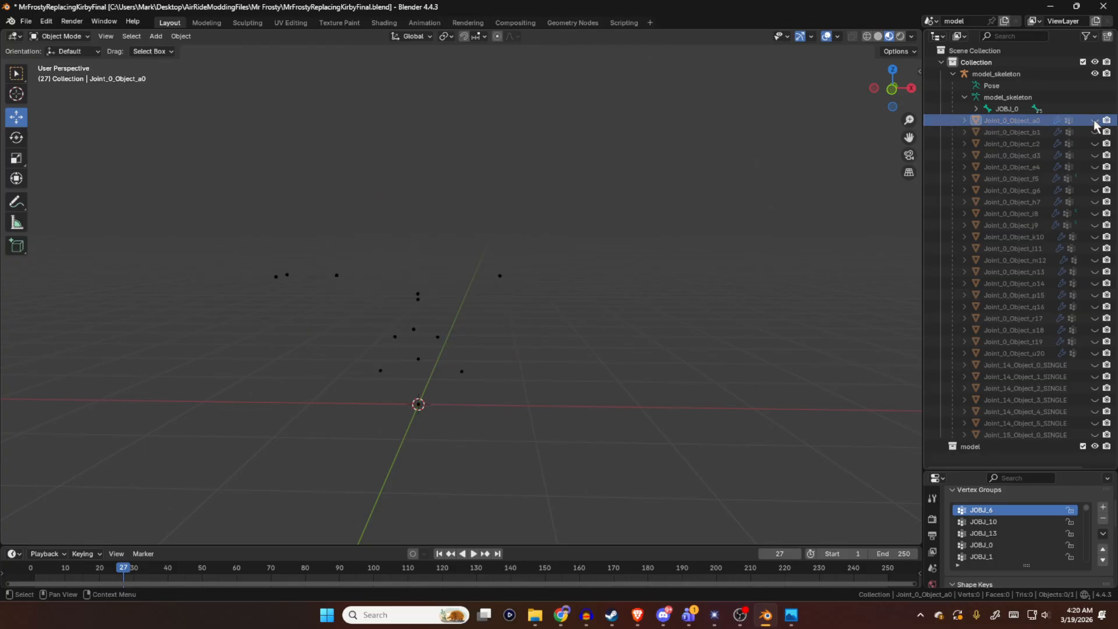
{"action": "left_click", "coordinate": [1094, 143]}
{"action": "left_click", "coordinate": [1014, 144]}
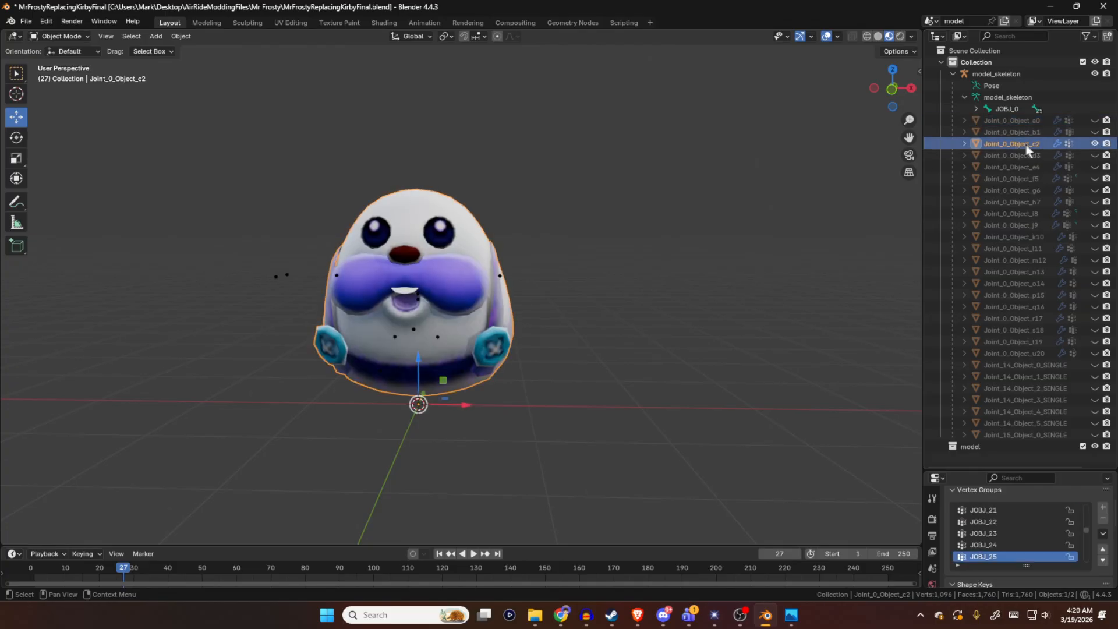
- Briefly show Joint_0_Object_b1 to inspect it, hide it again, and reselect Joint_0_Object_c2
{"action": "left_click", "coordinate": [1031, 132]}
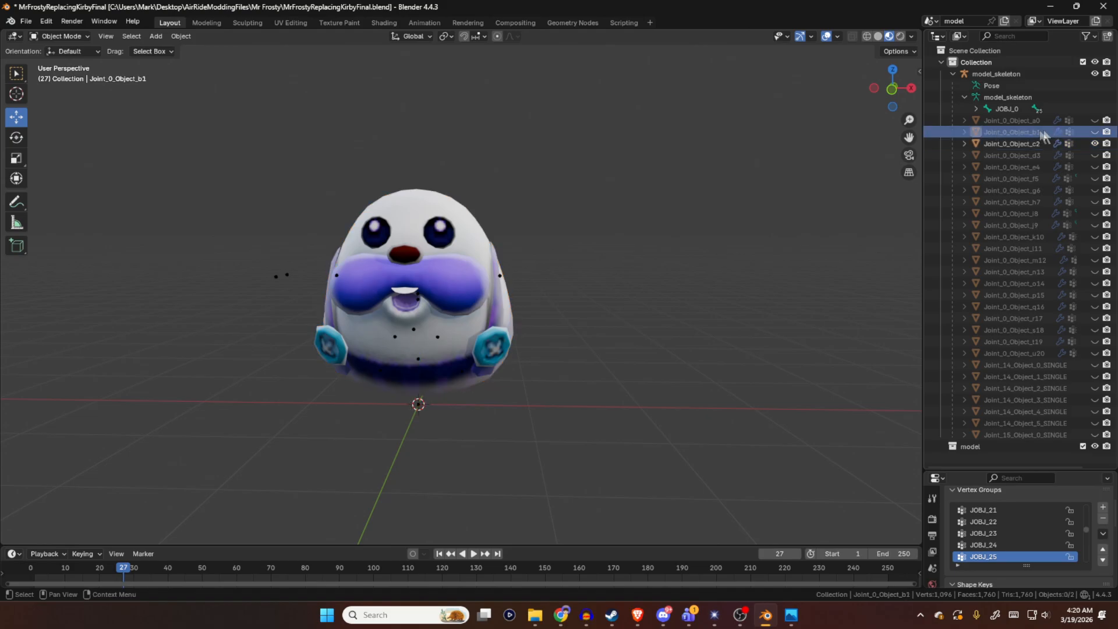
{"action": "left_click", "coordinate": [1094, 132]}
{"action": "left_click", "coordinate": [1095, 132]}
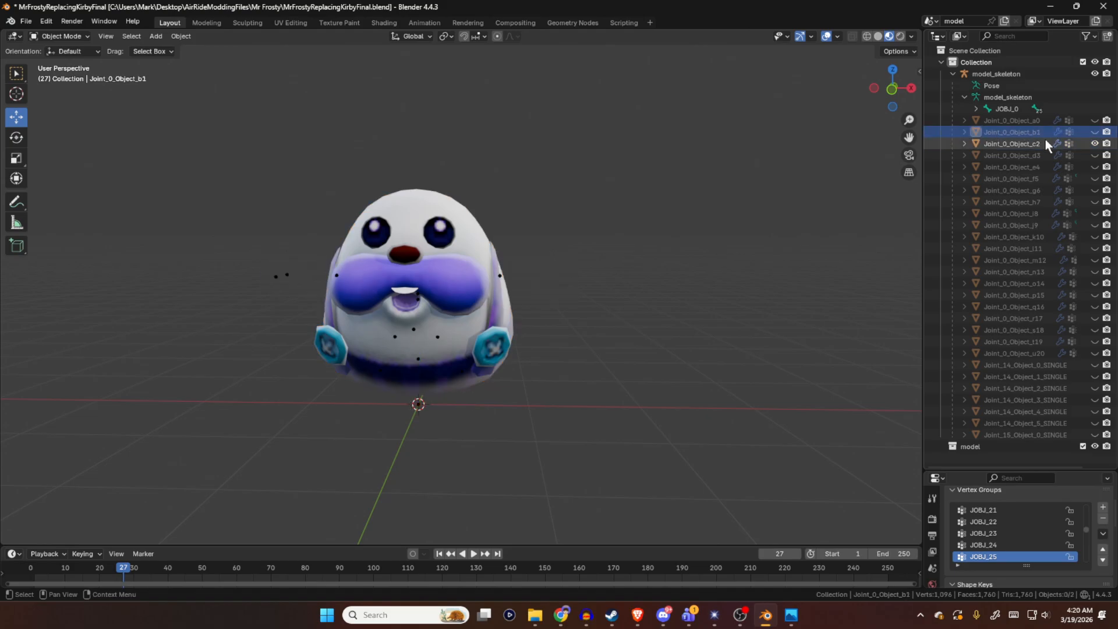
{"action": "left_click", "coordinate": [1030, 144]}
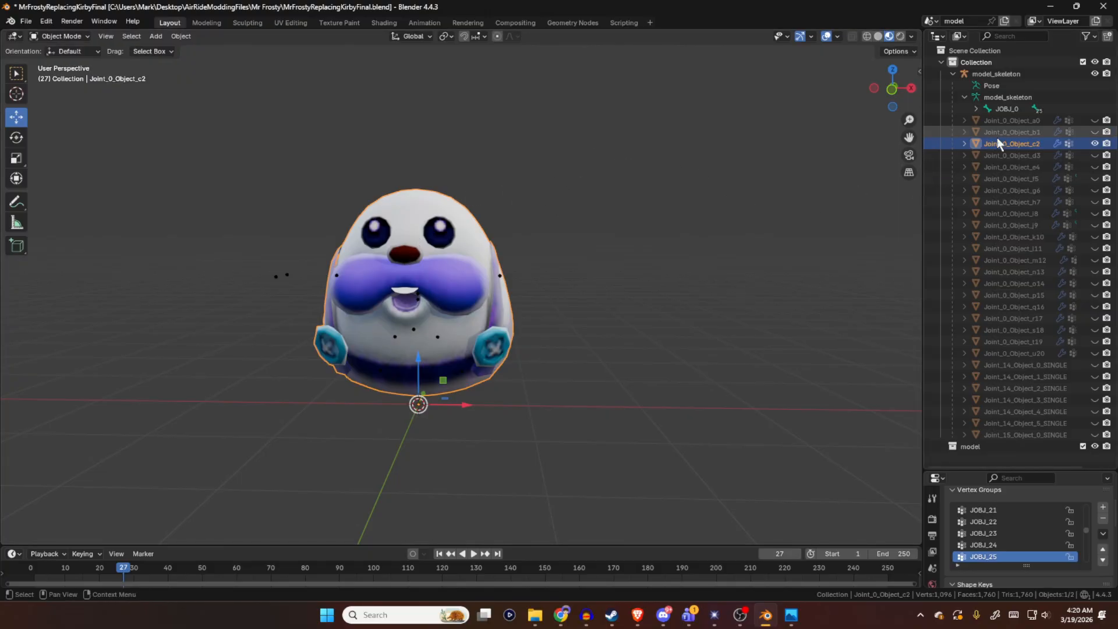
- Show all the skeleton's mesh objects, then leave only Joint_0_Object_a0, Joint_0_Object_b1 and Joint_0_Object_m12 visible
{"action": "left_click", "coordinate": [1095, 144]}
{"action": "left_click_drag", "start_coordinate": [1095, 120], "coordinate": [1095, 434]}
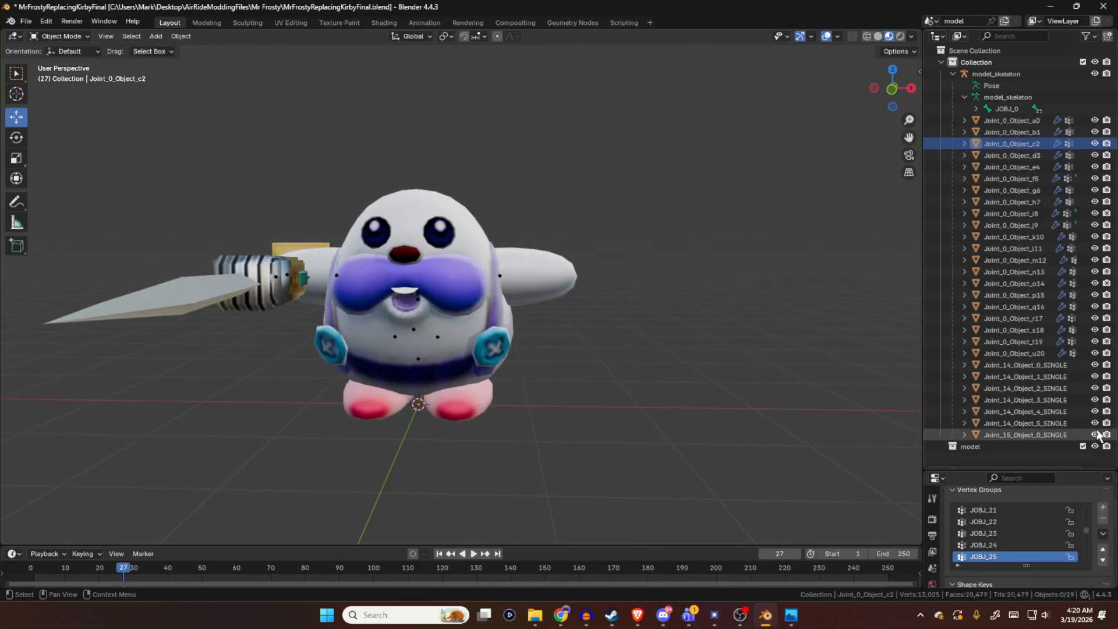
{"action": "left_click", "coordinate": [1008, 121]}
{"action": "left_click_drag", "start_coordinate": [1095, 132], "coordinate": [1098, 435]}
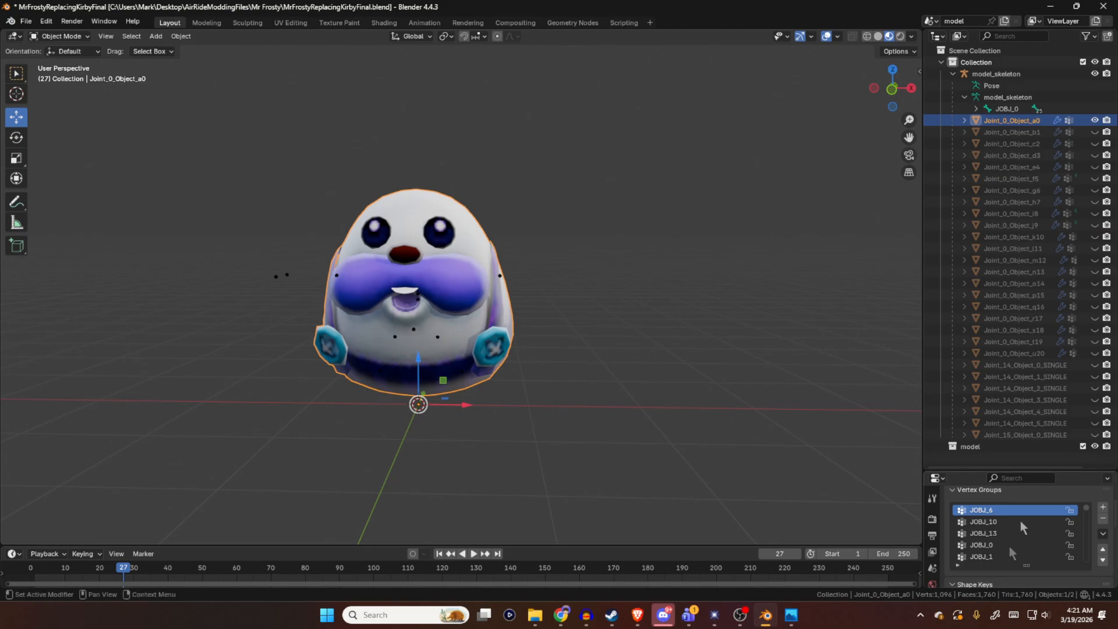
{"action": "left_click", "coordinate": [1094, 132]}
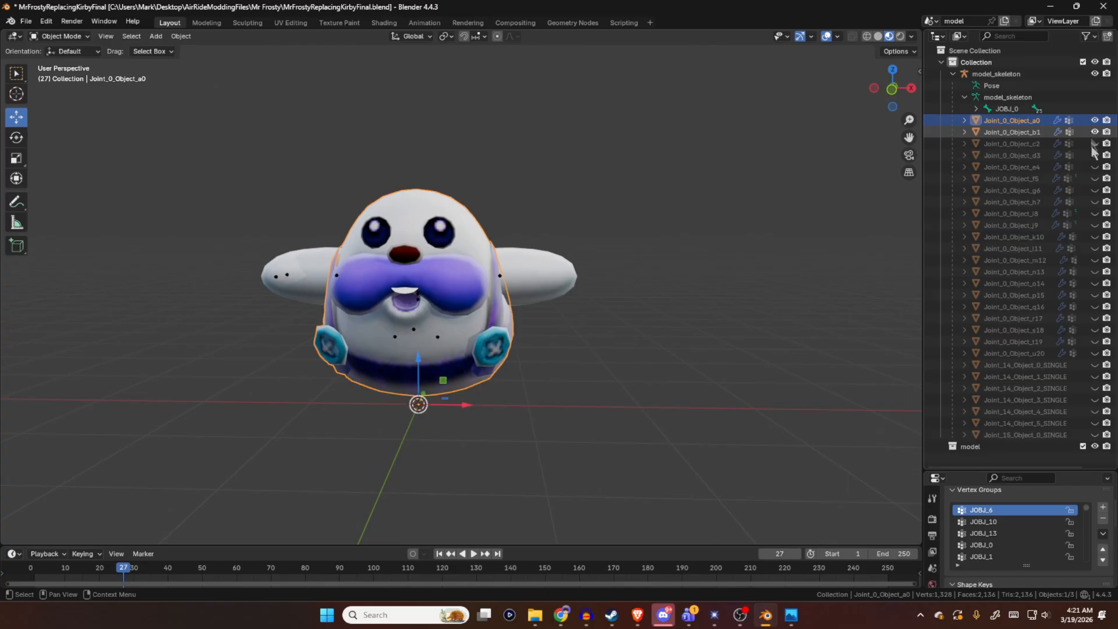
{"action": "left_click", "coordinate": [1094, 260]}
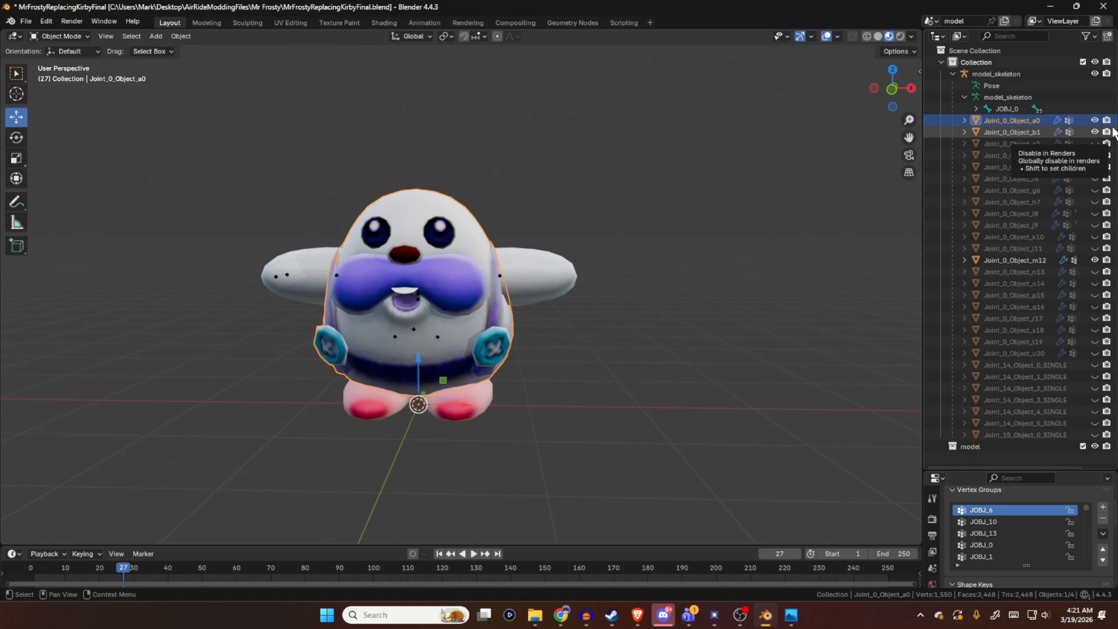
- Select Joint_0_Object_b1, Joint_0_Object_a0 and Joint_0_Object_m12 in turn to check which body part each contains
{"action": "left_click", "coordinate": [997, 132]}
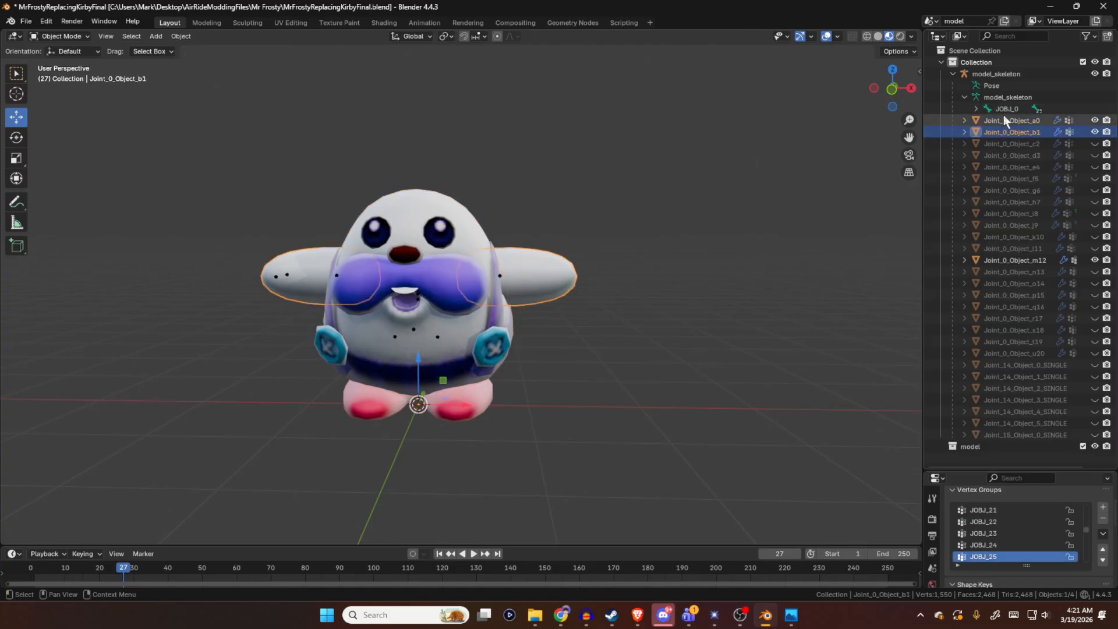
{"action": "left_click", "coordinate": [1004, 119]}
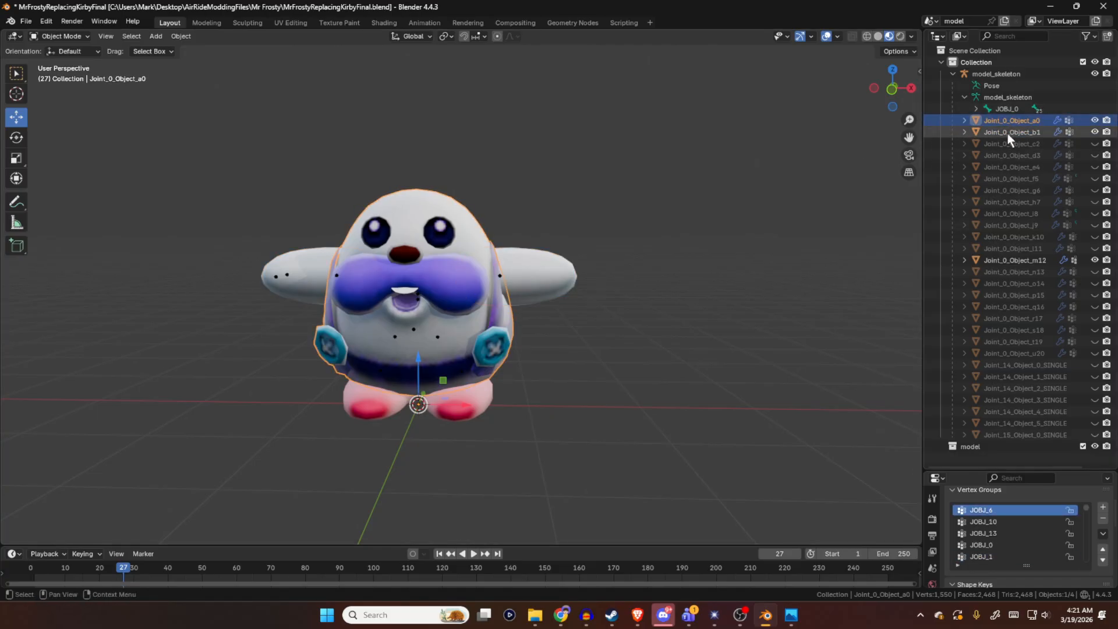
{"action": "left_click", "coordinate": [1013, 260]}
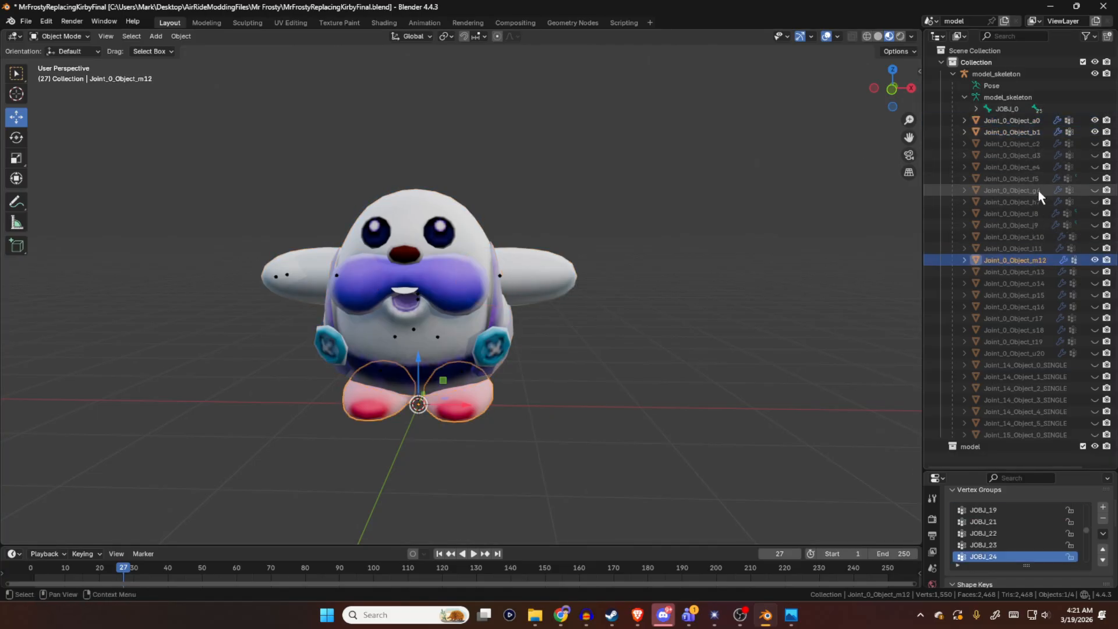
{"action": "middle_click_drag", "start_coordinate": [873, 406], "coordinate": [836, 406]}
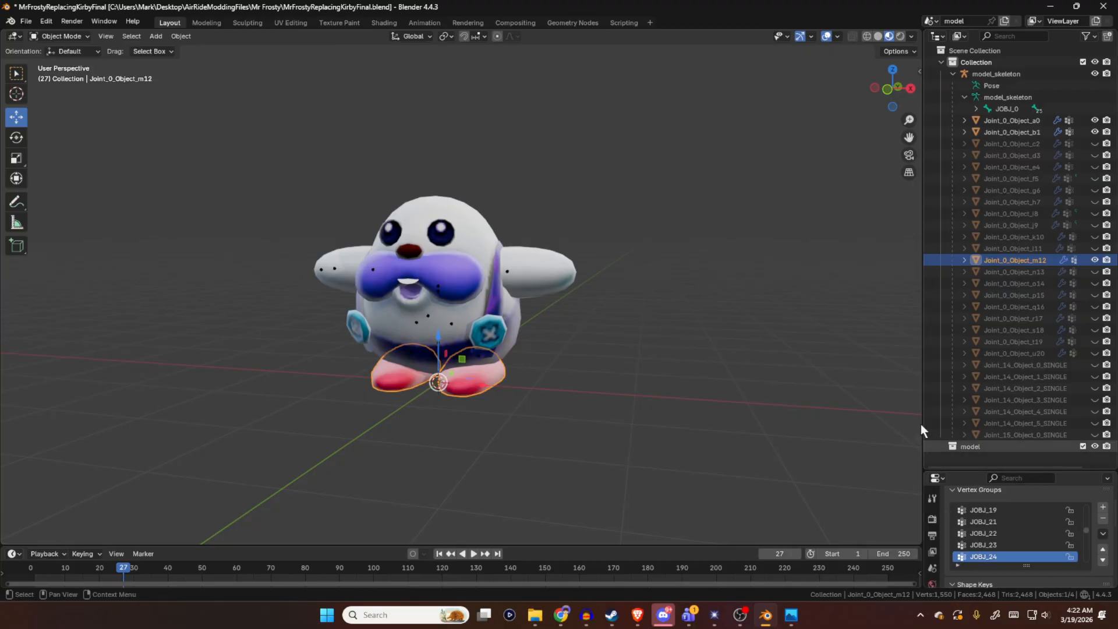
{"action": "middle_click_drag", "start_coordinate": [558, 227], "coordinate": [596, 540]}
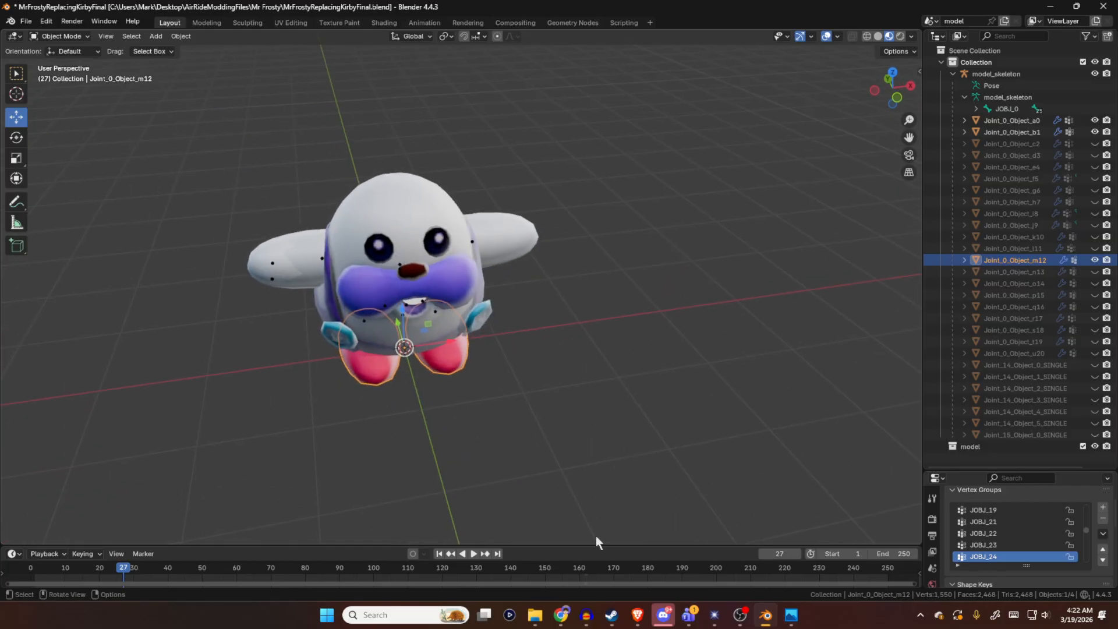
- Switch to File Explorer and preview the color and toon_1 images in Mr. Frosty's textures folder
{"action": "mouse_move", "coordinate": [538, 620]}
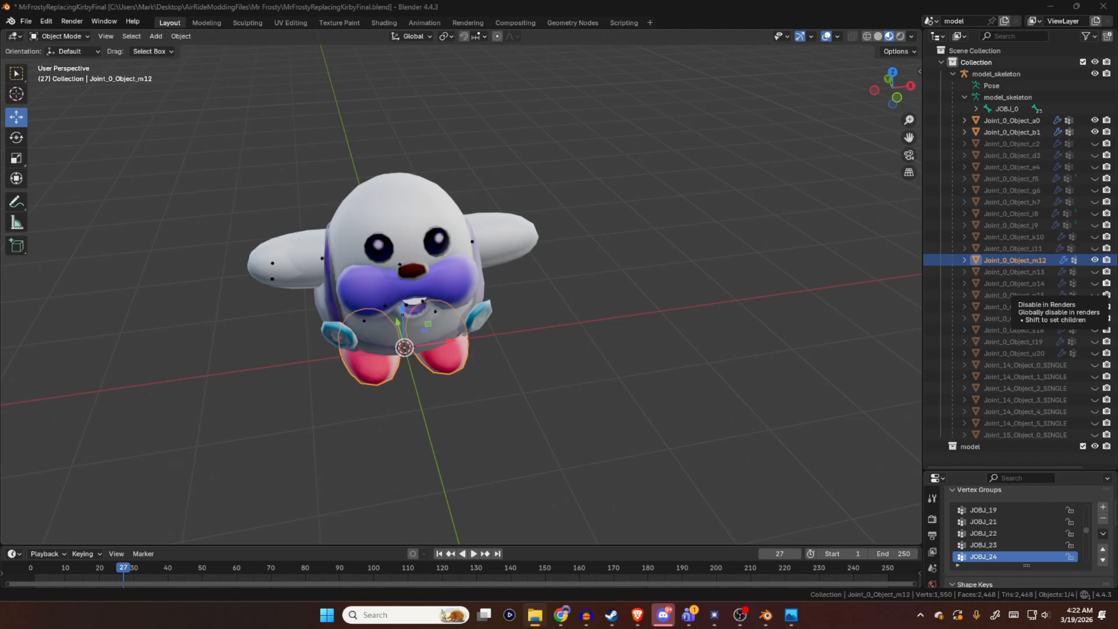
{"action": "left_click_drag", "start_coordinate": [1117, 88], "coordinate": [838, 133]}
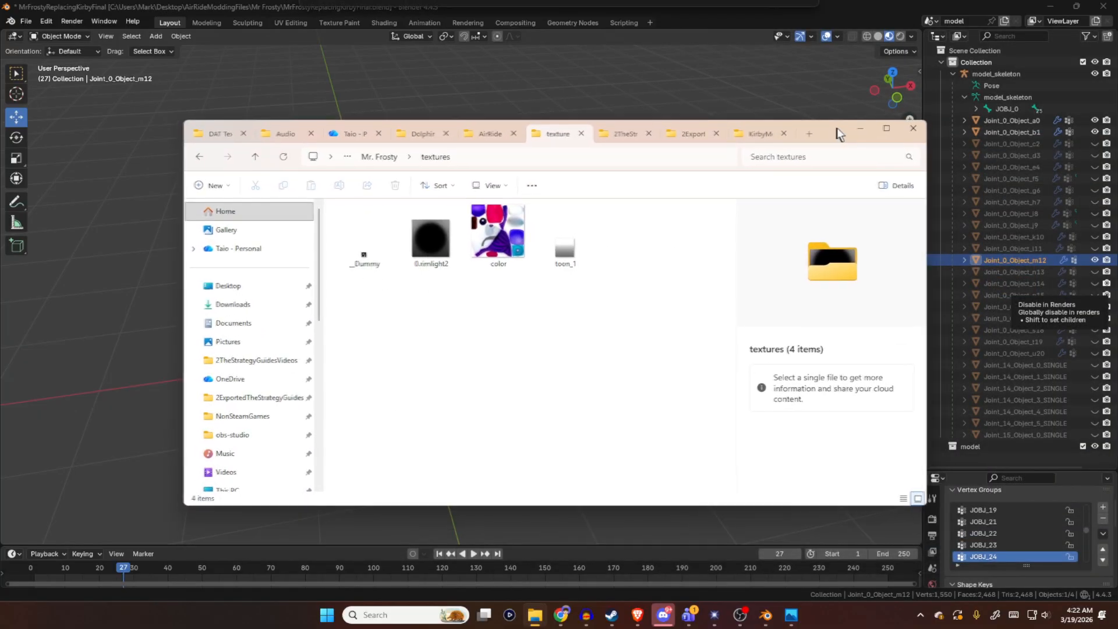
{"action": "left_click", "coordinate": [496, 238]}
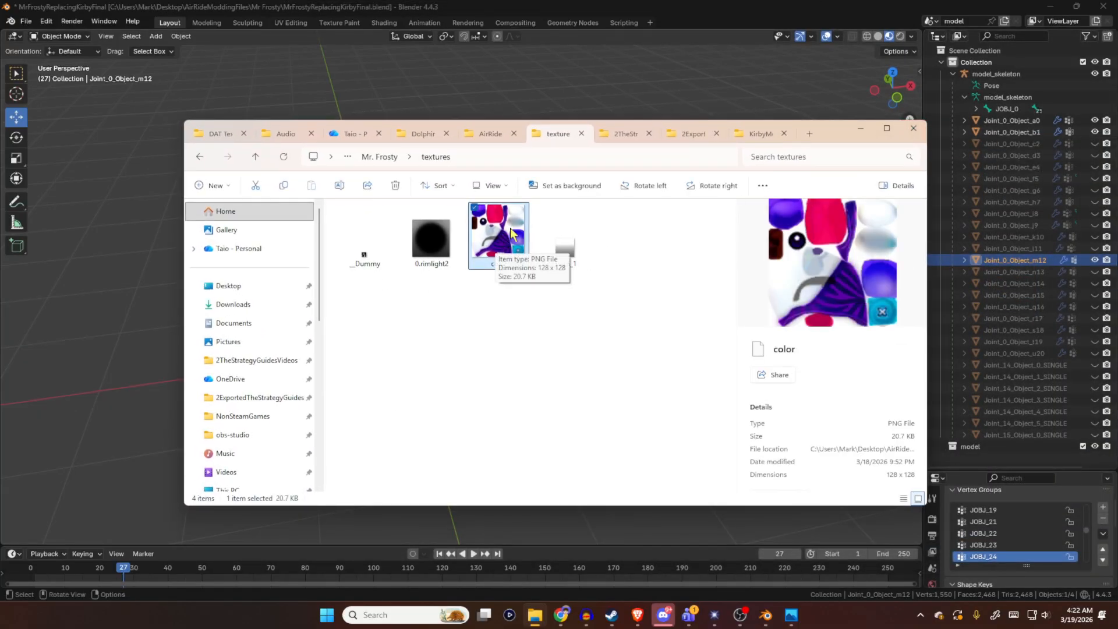
{"action": "left_click", "coordinate": [563, 257]}
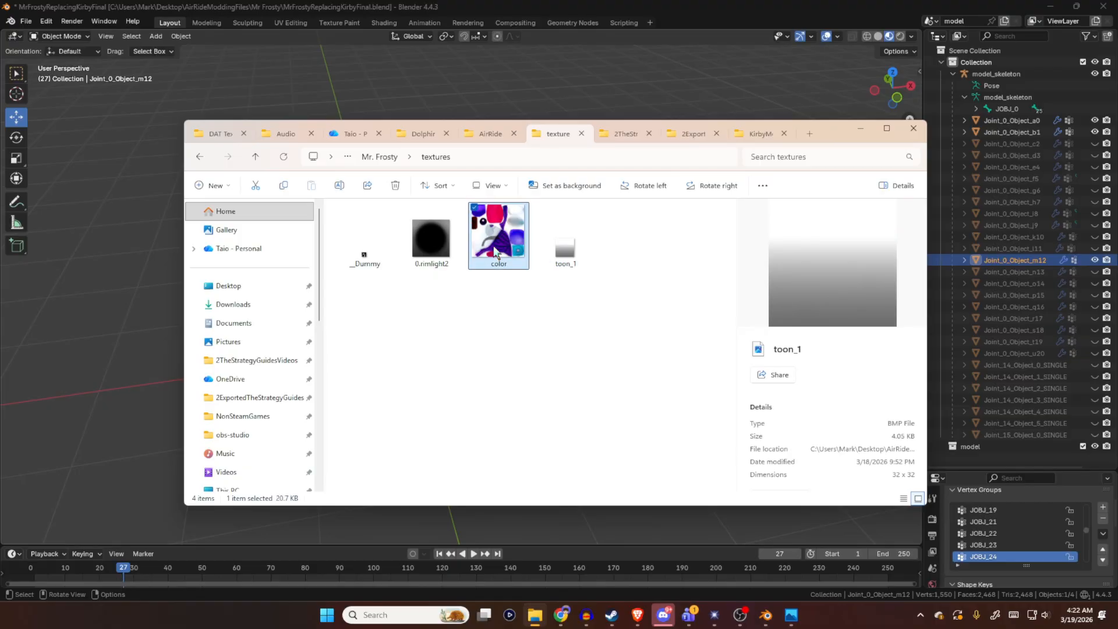
- Preview the color and toon_1 texture images in the Mr. Frosty textures folder
{"action": "left_click", "coordinate": [505, 245]}
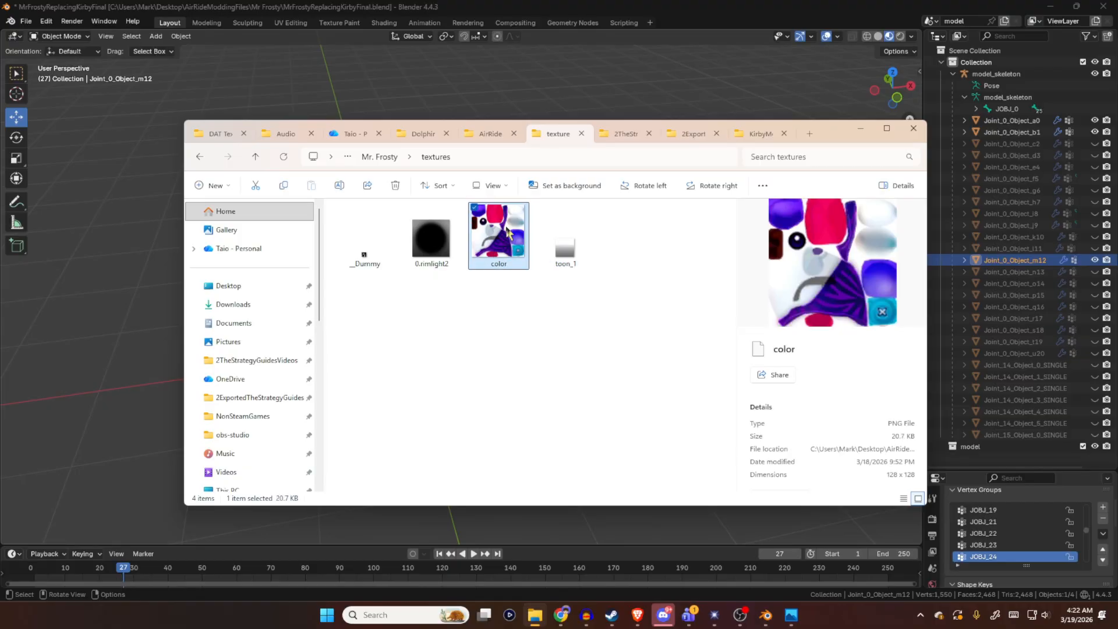
{"action": "left_click", "coordinate": [605, 242]}
{"action": "left_click", "coordinate": [524, 251]}
{"action": "left_click", "coordinate": [562, 256]}
{"action": "left_click", "coordinate": [485, 258]}
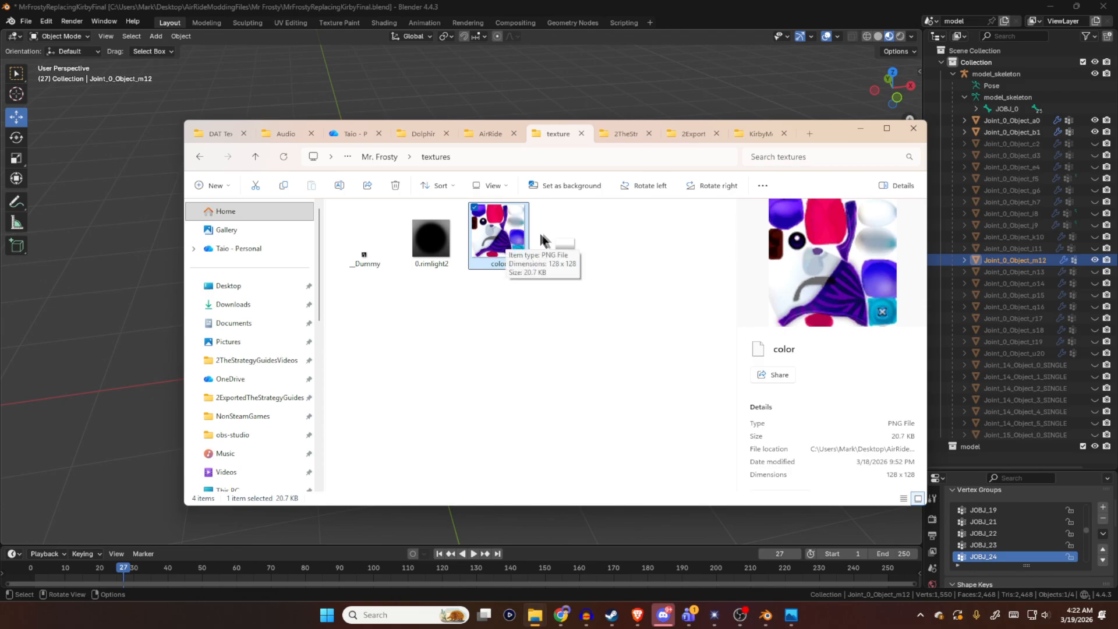
{"action": "left_click", "coordinate": [564, 245]}
{"action": "left_click_drag", "start_coordinate": [638, 309], "coordinate": [536, 198]}
{"action": "left_click", "coordinate": [660, 261]}
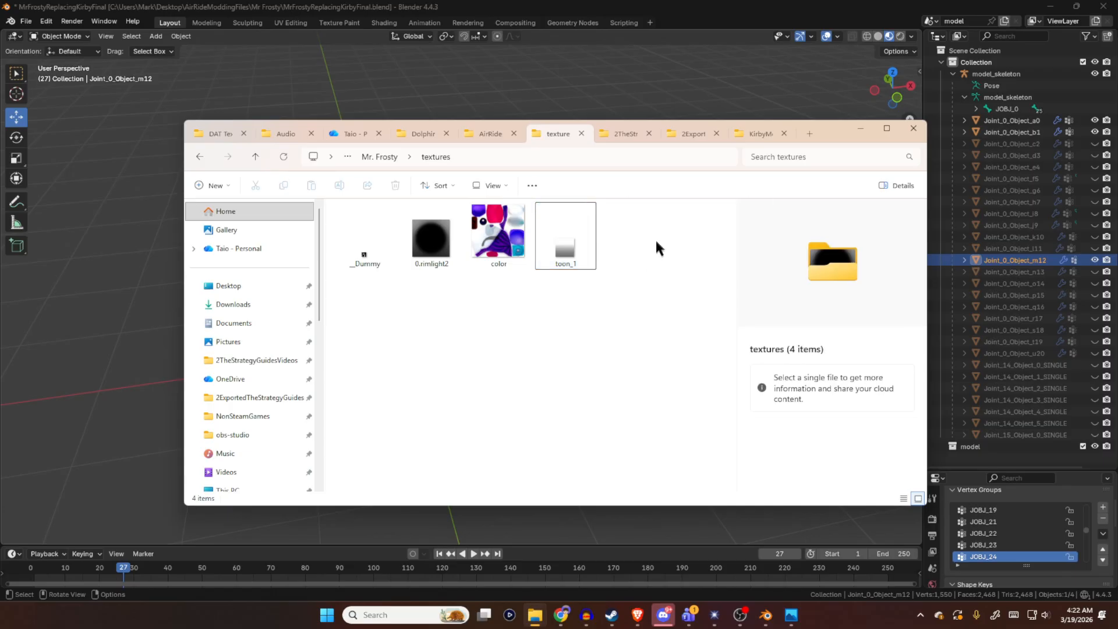
{"action": "left_click_drag", "start_coordinate": [600, 311], "coordinate": [540, 212]}
{"action": "left_click", "coordinate": [486, 245]}
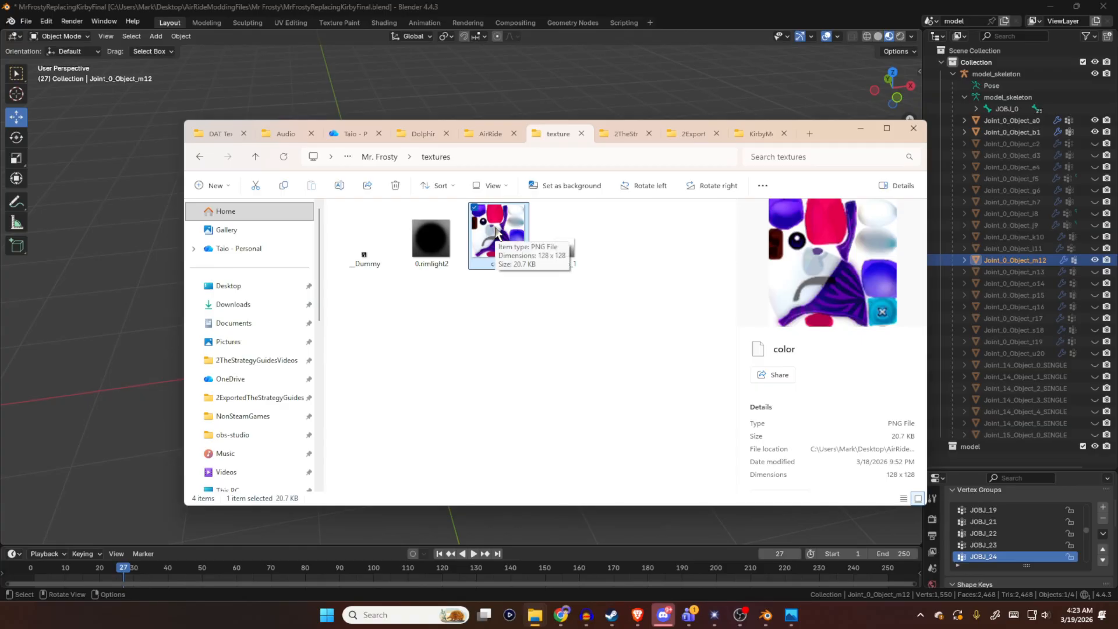
- Examine the color texture's file properties, including its image dimensions and bit depth, and close them
{"action": "right_click", "coordinate": [495, 233]}
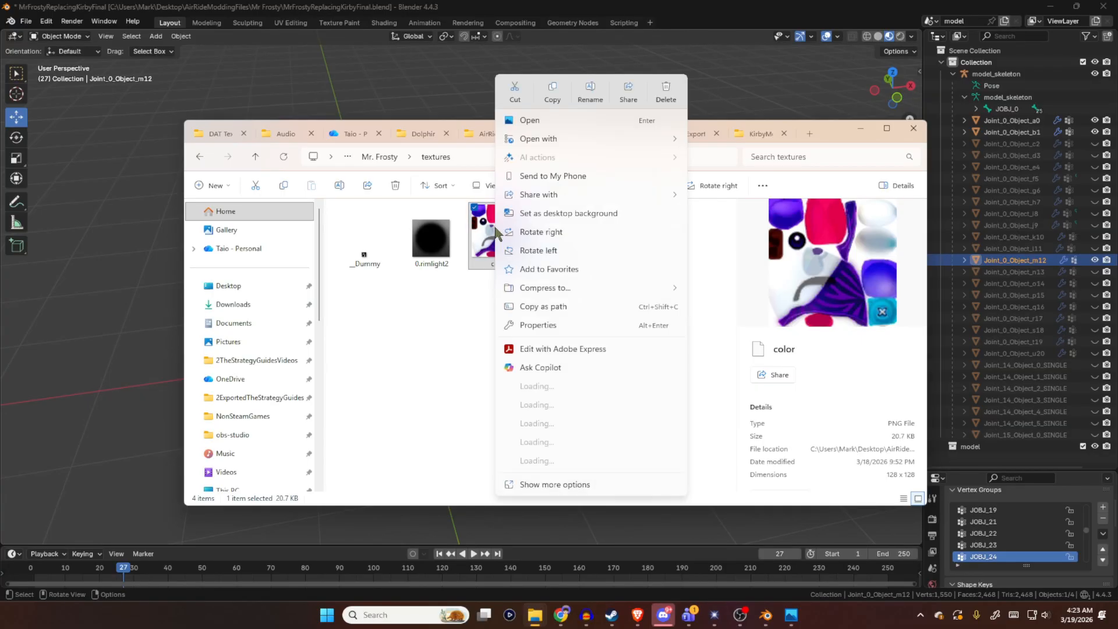
{"action": "left_click", "coordinate": [543, 323]}
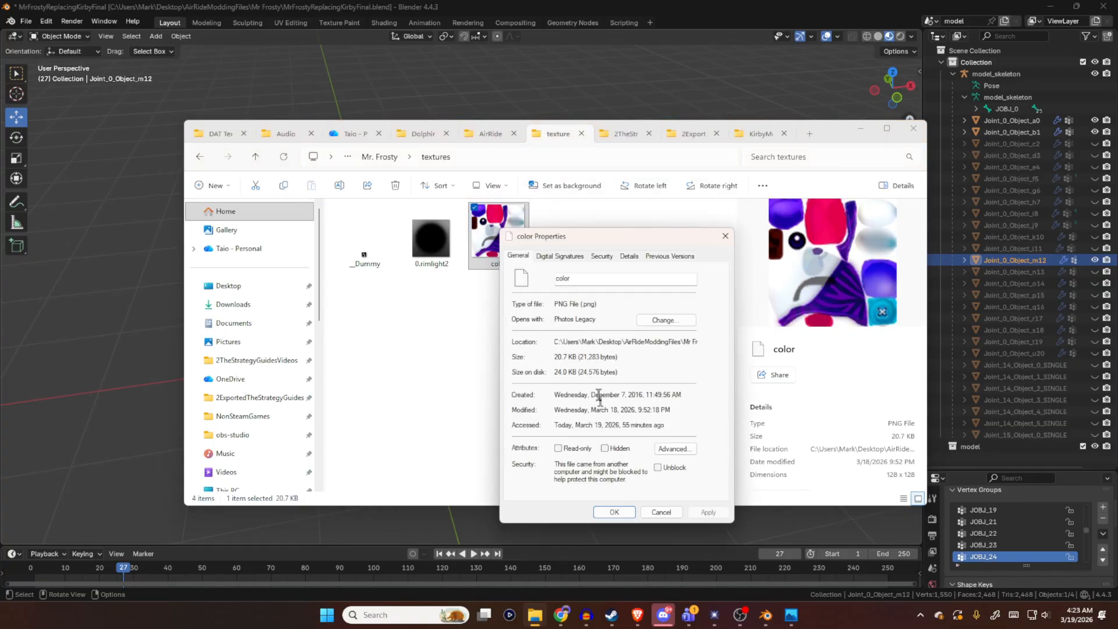
{"action": "left_click", "coordinate": [629, 256]}
{"action": "scroll", "coordinate": [691, 296], "scroll_direction": "down", "scroll_amount": 1}
{"action": "scroll", "coordinate": [691, 296], "scroll_direction": "down", "scroll_amount": 2}
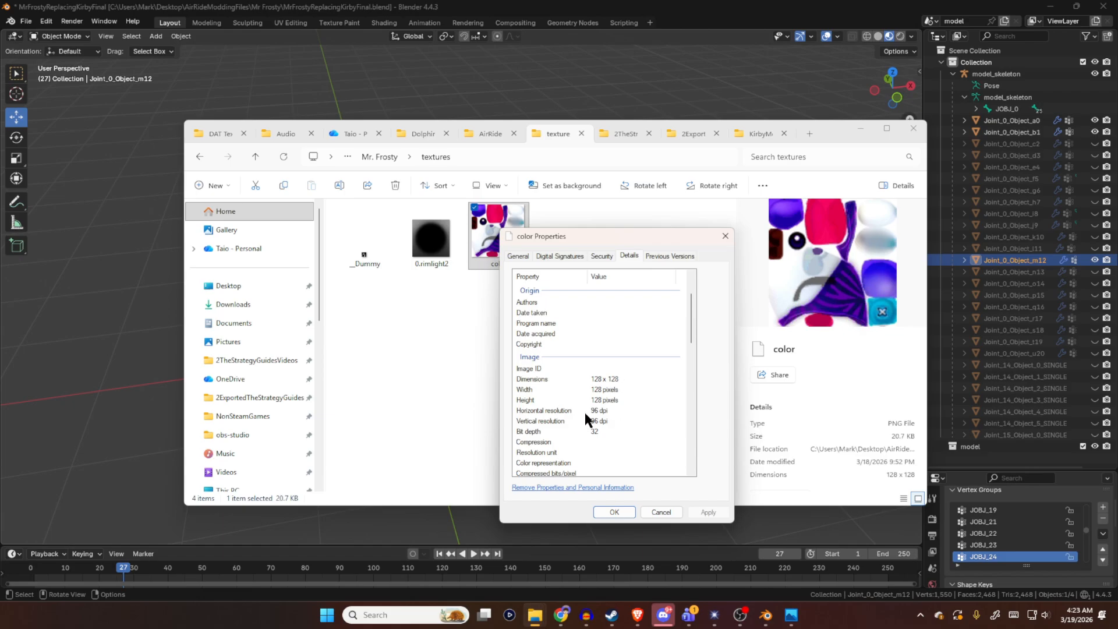
{"action": "left_click", "coordinate": [724, 236]}
{"action": "left_click", "coordinate": [628, 333]}
{"action": "left_click_drag", "start_coordinate": [530, 313], "coordinate": [478, 212]}
{"action": "left_click", "coordinate": [522, 319]}
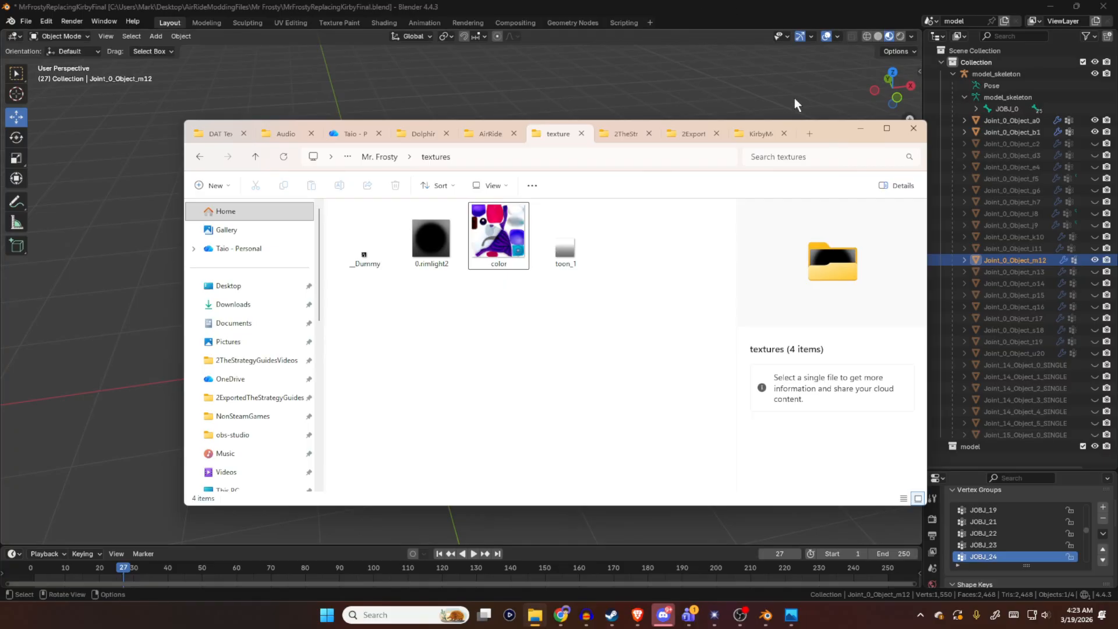
- Switch back to Blender and unhide all the Joint_0 objects, leaving the Joint_14 and Joint_15 SINGLE objects hidden
{"action": "left_click_drag", "start_coordinate": [832, 140], "coordinate": [802, 156]}
{"action": "left_click", "coordinate": [830, 144]}
{"action": "middle_click_drag", "start_coordinate": [555, 251], "coordinate": [753, 326]}
{"action": "left_click", "coordinate": [1093, 144]}
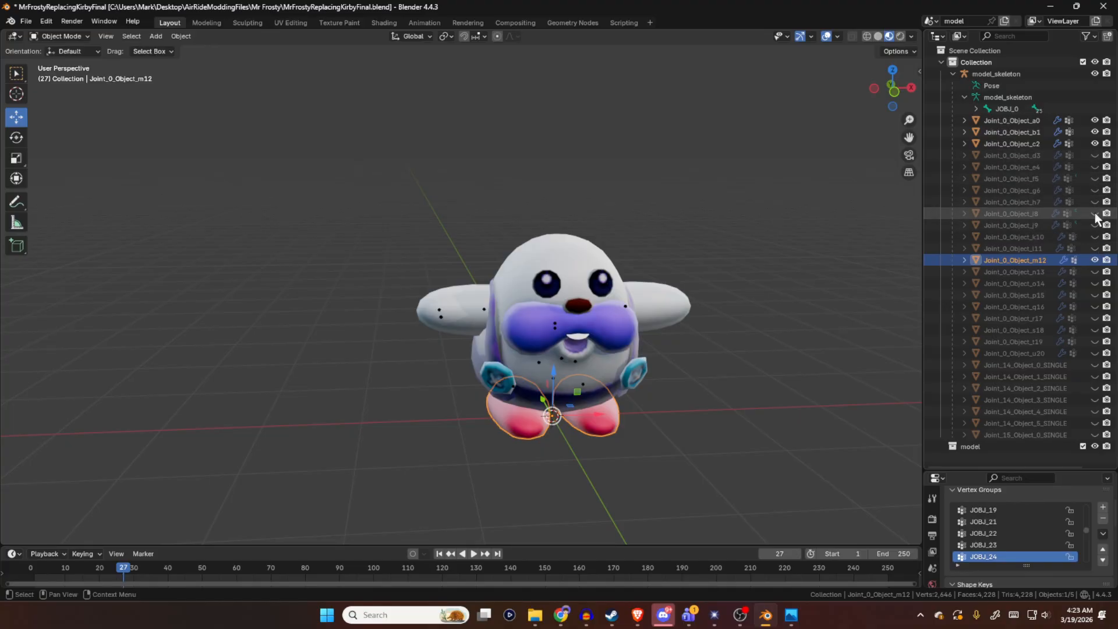
{"action": "left_click_drag", "start_coordinate": [1094, 156], "coordinate": [1095, 435]}
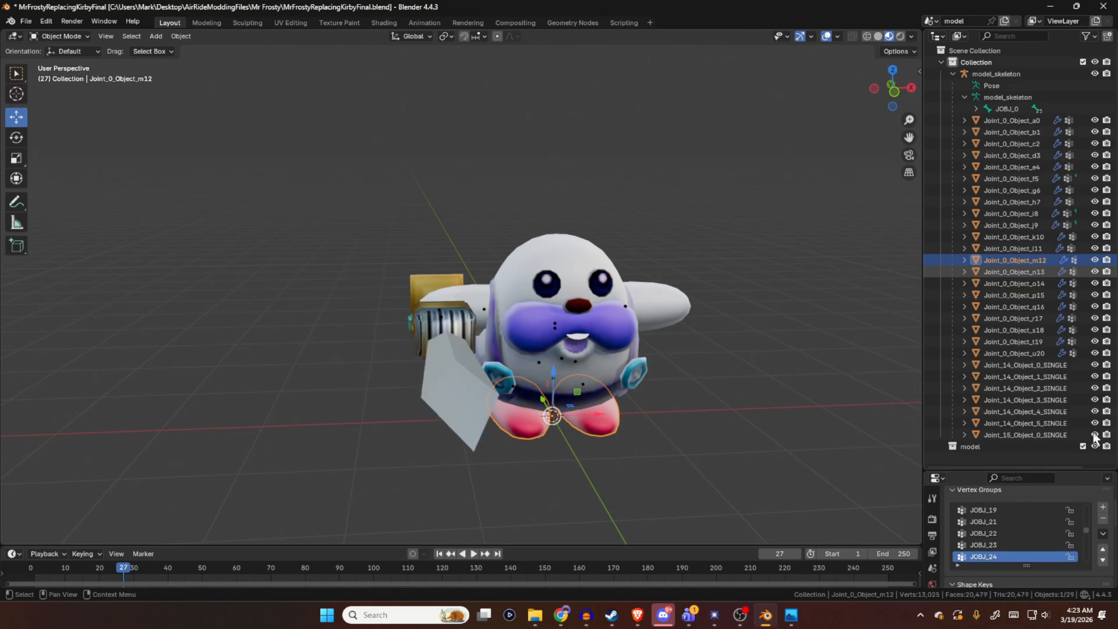
{"action": "left_click_drag", "start_coordinate": [1095, 366], "coordinate": [1095, 436]}
- Add a Decimate modifier to Joint_0_Object_a0 and bring its settings into view
{"action": "left_click", "coordinate": [1022, 122]}
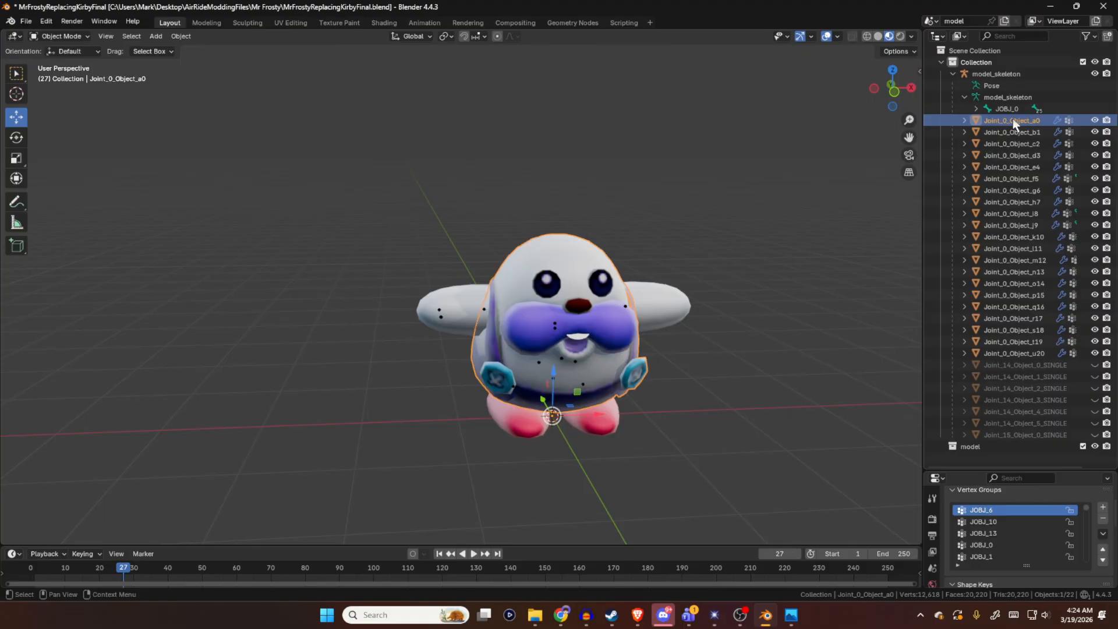
{"action": "left_click_drag", "start_coordinate": [978, 469], "coordinate": [984, 309]}
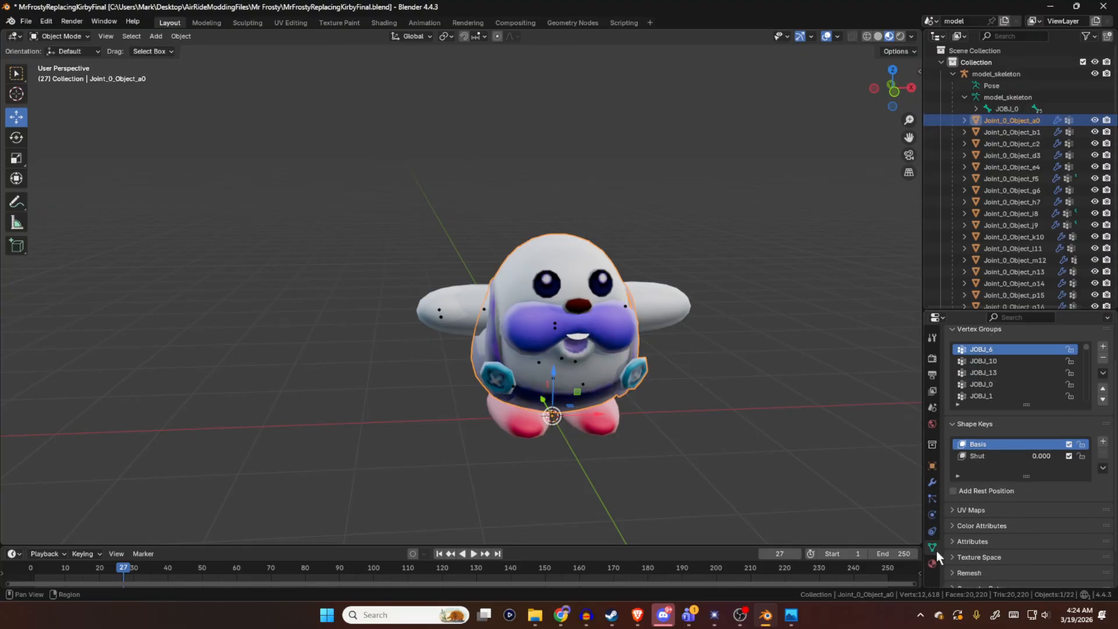
{"action": "left_click", "coordinate": [931, 482]}
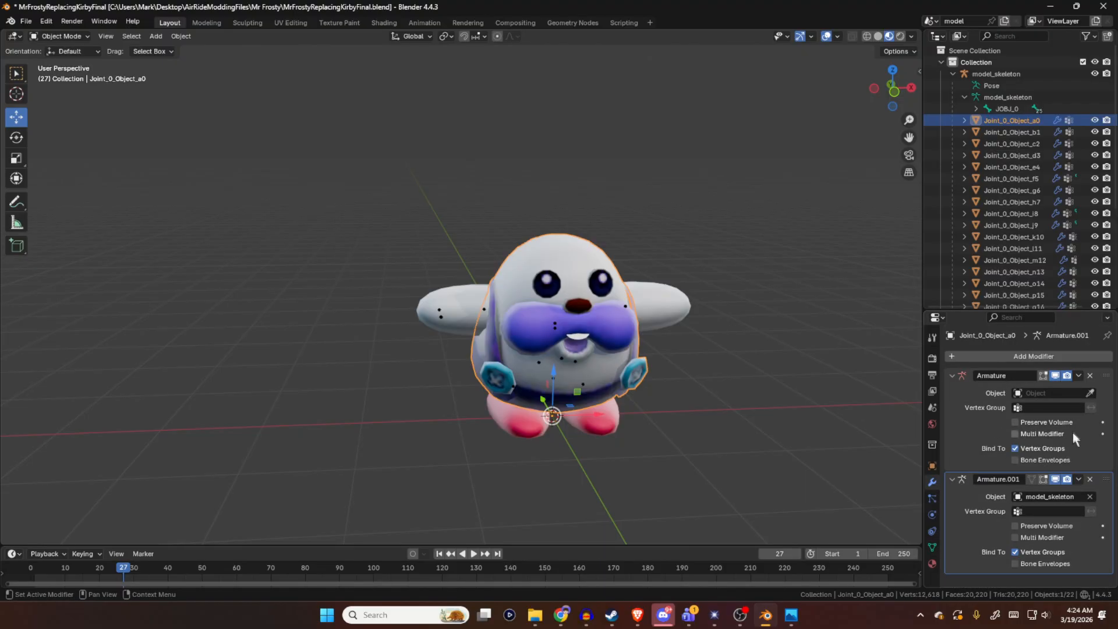
{"action": "left_click", "coordinate": [1009, 353]}
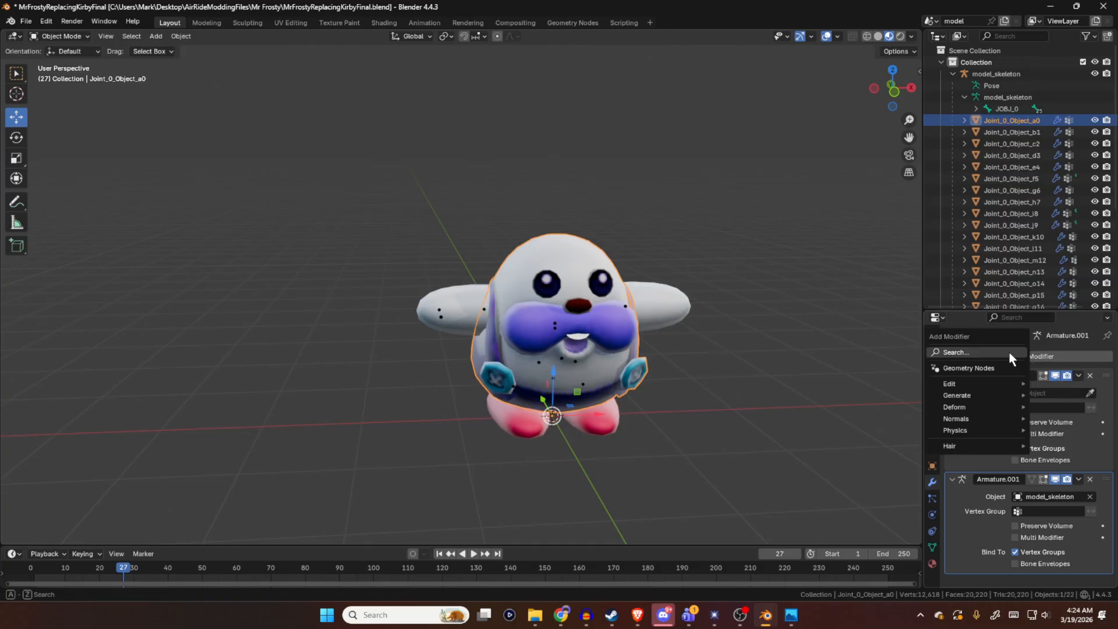
{"action": "left_click", "coordinate": [966, 352]}
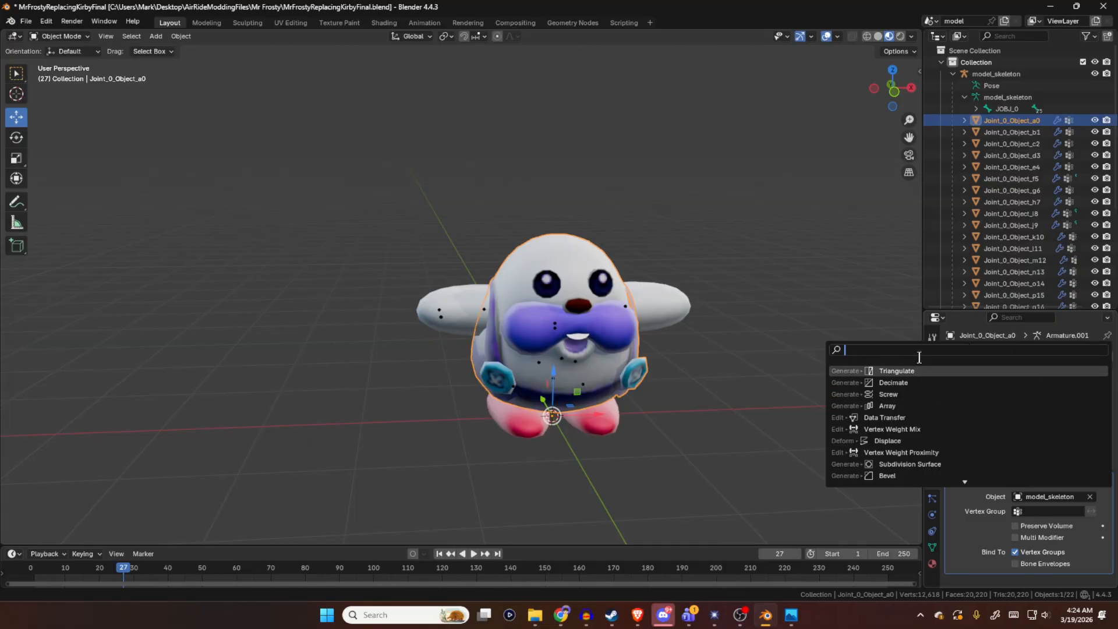
{"action": "left_click", "coordinate": [915, 382]}
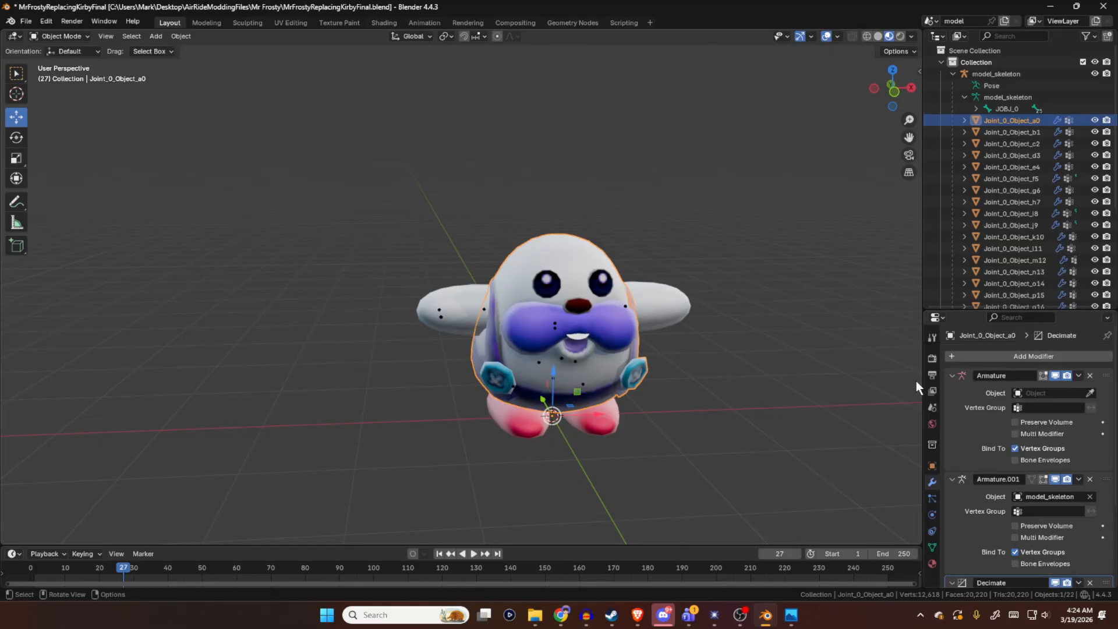
{"action": "scroll", "coordinate": [1025, 435], "scroll_direction": "down", "scroll_amount": 2}
{"action": "scroll", "coordinate": [1026, 451], "scroll_direction": "down", "scroll_amount": 3}
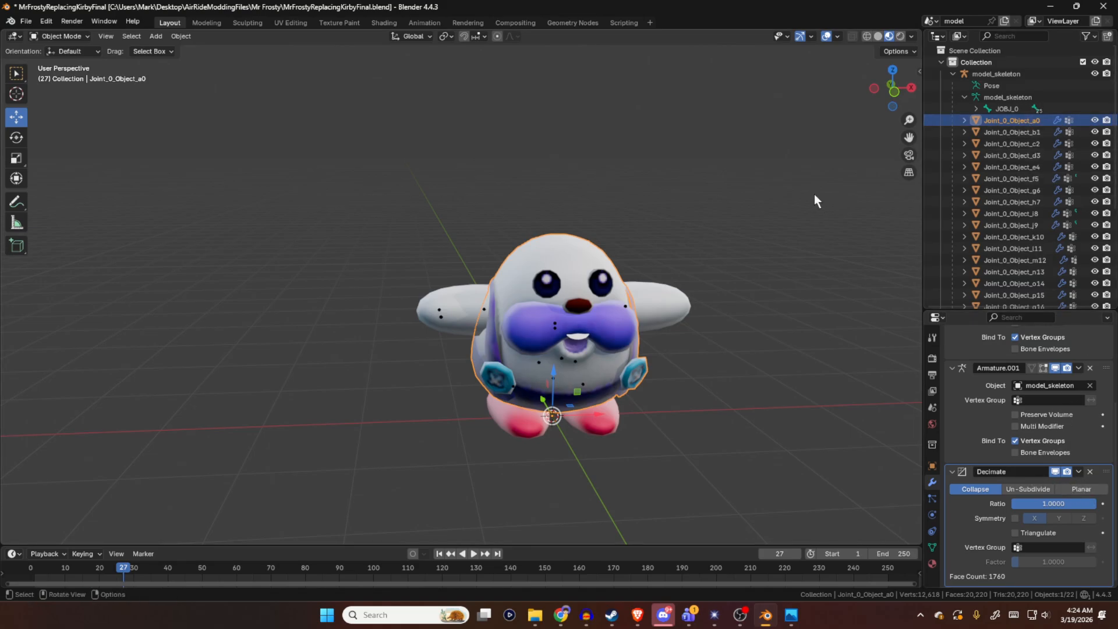
- Isolate Joint_0_Object_a0, try lowering its Decimate ratio, and undo the change
{"action": "key", "text": "shift+h"}
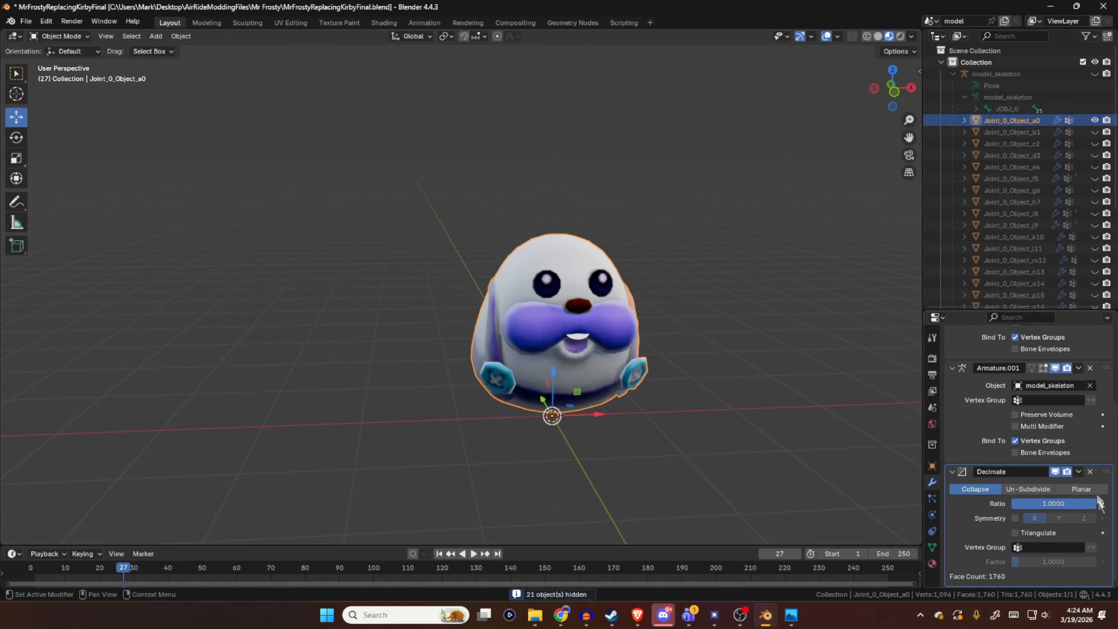
{"action": "mouse_move", "coordinate": [1084, 504]}
{"action": "left_mouse_down"}
{"action": "mouse_move", "coordinate": [1012, 504]}
{"action": "mouse_move", "coordinate": [1065, 504]}
{"action": "left_mouse_up"}
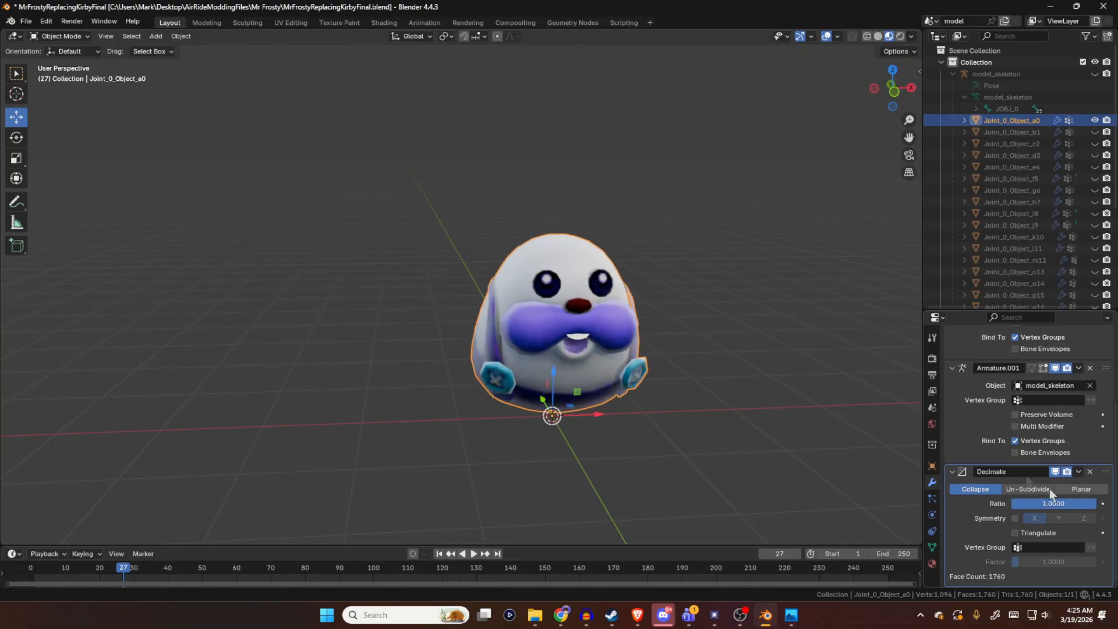
{"action": "middle_click_drag", "start_coordinate": [710, 297], "coordinate": [669, 314]}
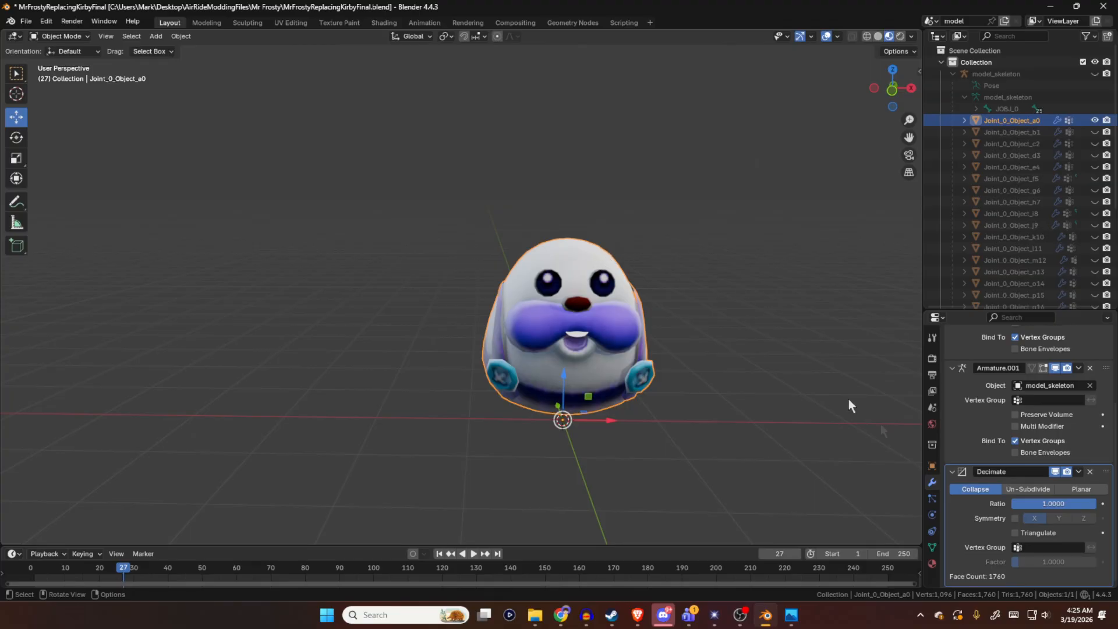
{"action": "mouse_move", "coordinate": [1081, 500]}
{"action": "left_mouse_down"}
{"action": "mouse_move", "coordinate": [1024, 503]}
{"action": "mouse_move", "coordinate": [1094, 503]}
{"action": "mouse_move", "coordinate": [1012, 503]}
{"action": "mouse_move", "coordinate": [1083, 504]}
{"action": "left_mouse_up"}
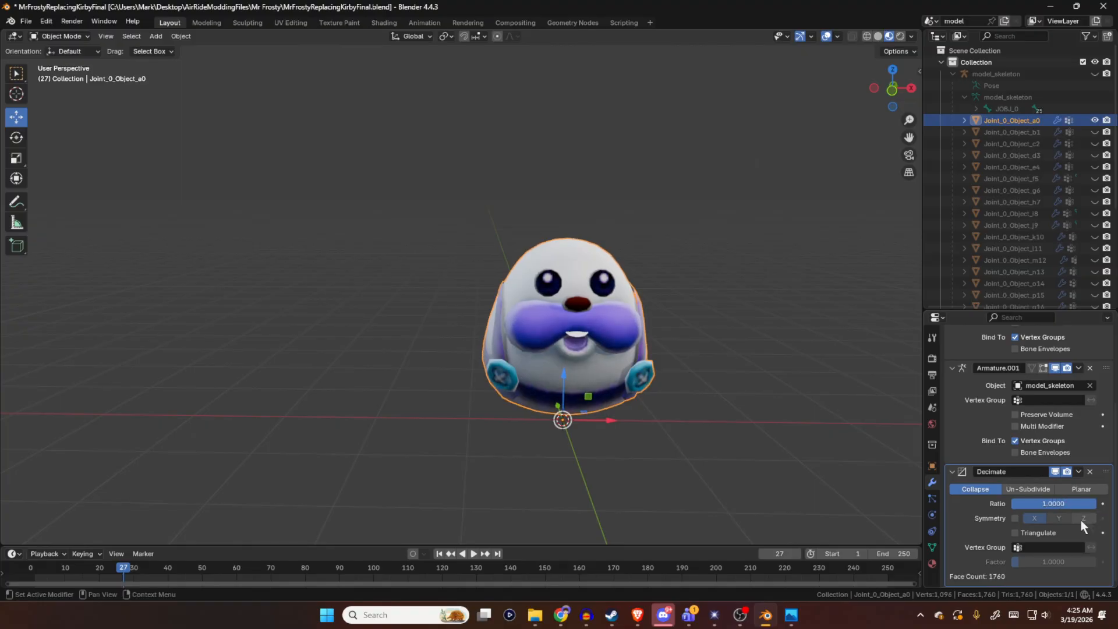
{"action": "left_click_drag", "start_coordinate": [1089, 502], "coordinate": [1027, 503]}
{"action": "key", "text": "ctrl+z"}
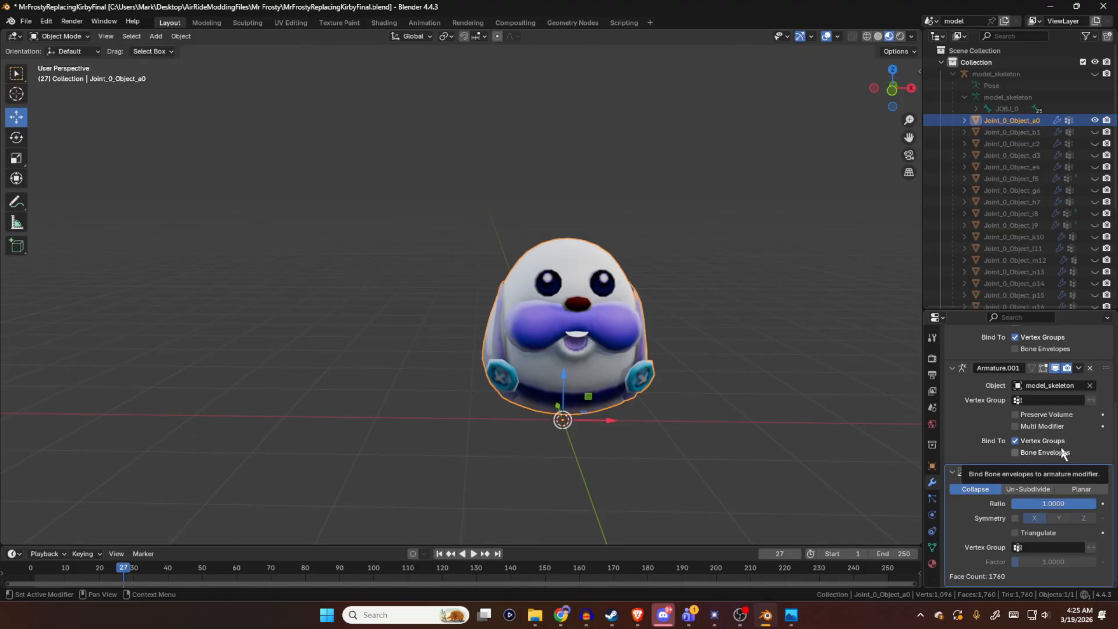
{"action": "middle_click_drag", "start_coordinate": [805, 267], "coordinate": [771, 261]}
{"action": "middle_click_drag", "start_coordinate": [823, 280], "coordinate": [790, 296]}
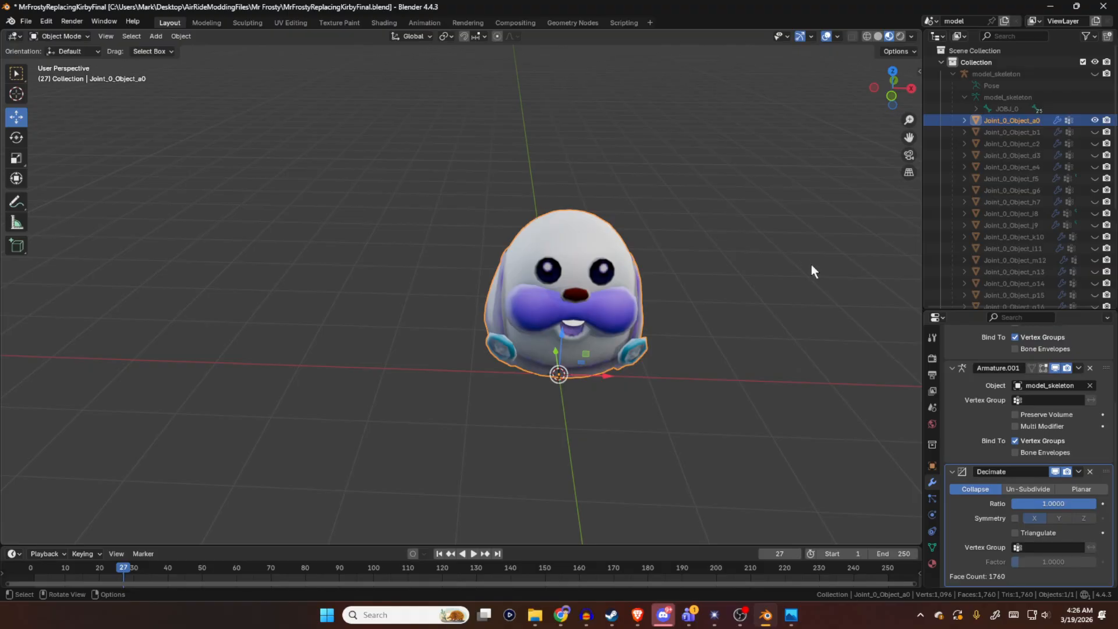
{"action": "middle_click_drag", "start_coordinate": [585, 284], "coordinate": [624, 292]}
{"action": "mouse_move", "coordinate": [1089, 504]}
{"action": "left_mouse_down"}
{"action": "mouse_move", "coordinate": [1042, 504]}
{"action": "mouse_move", "coordinate": [1088, 508]}
{"action": "left_mouse_up"}
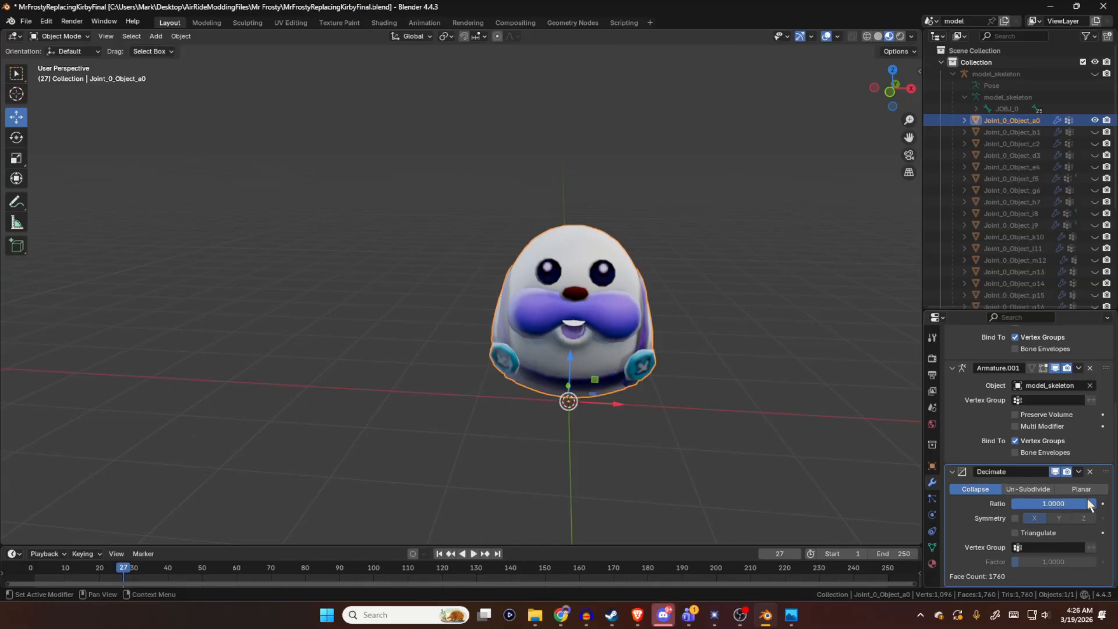
- Compare Joint_0_Object_a0 with Joint_0_Object_c2 by viewing each mesh alone with its modifiers
{"action": "left_click", "coordinate": [1028, 135]}
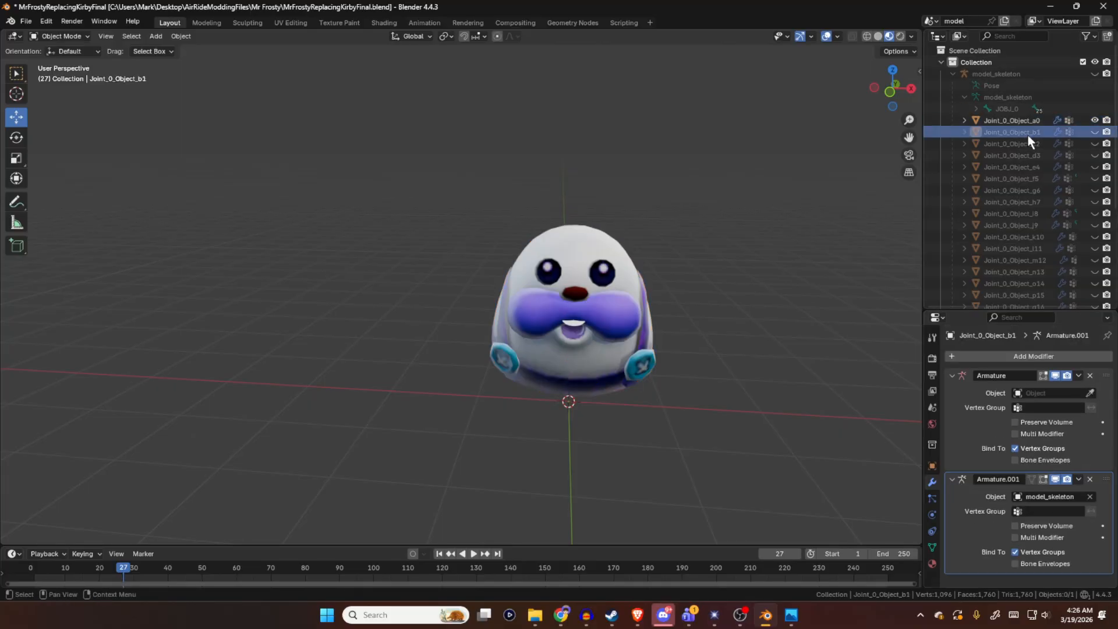
{"action": "left_click", "coordinate": [1026, 121]}
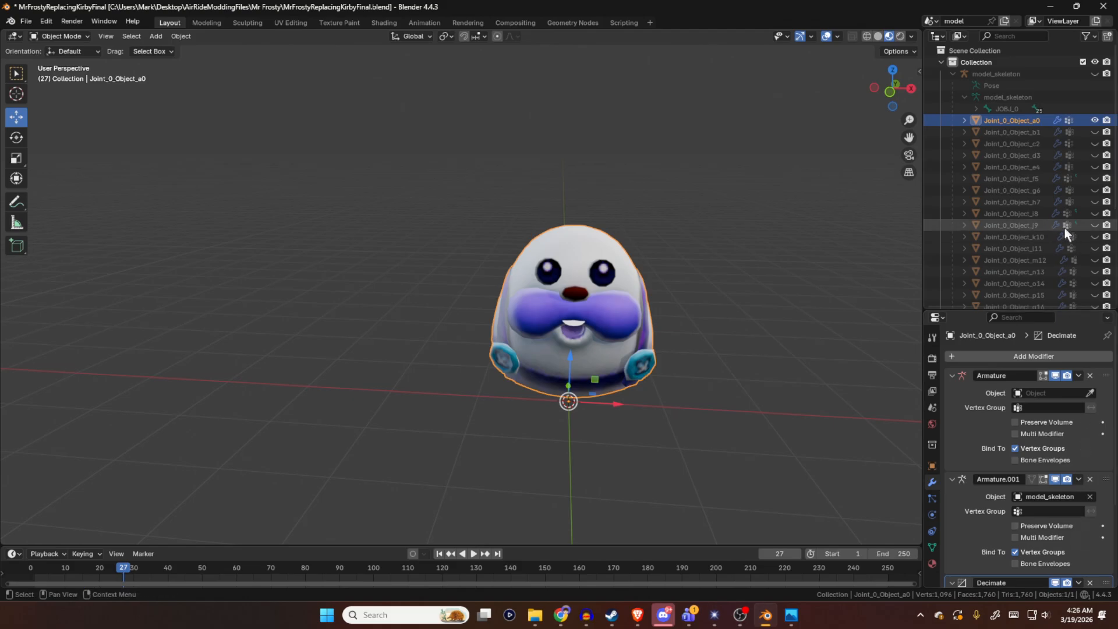
{"action": "left_click", "coordinate": [1095, 120]}
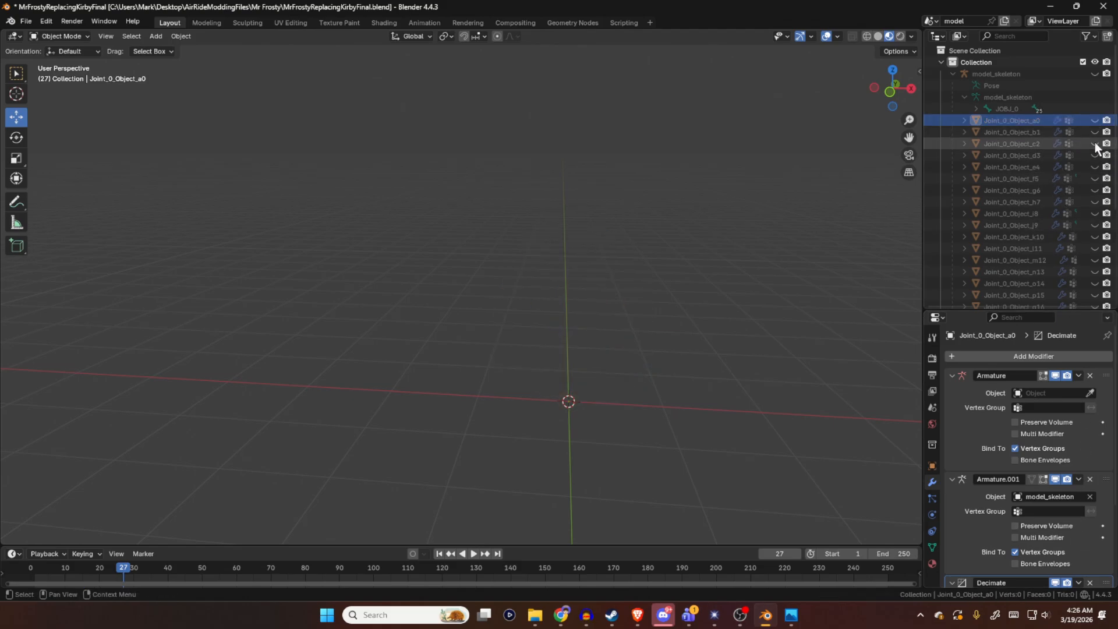
{"action": "left_click", "coordinate": [1095, 143]}
{"action": "left_click", "coordinate": [1015, 147]}
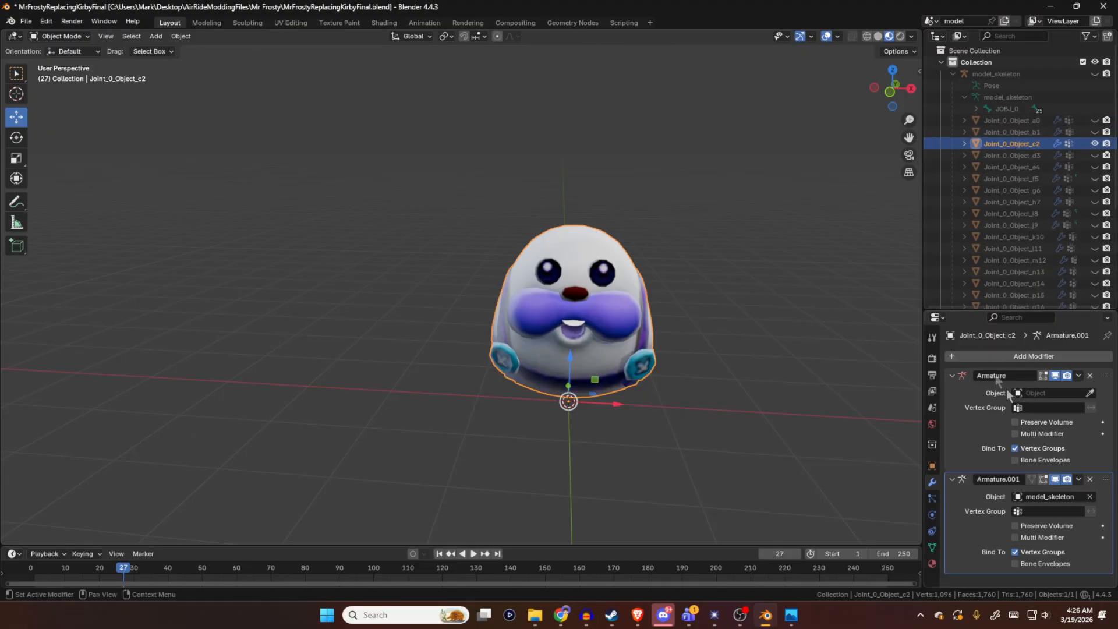
{"action": "left_click", "coordinate": [1094, 143]}
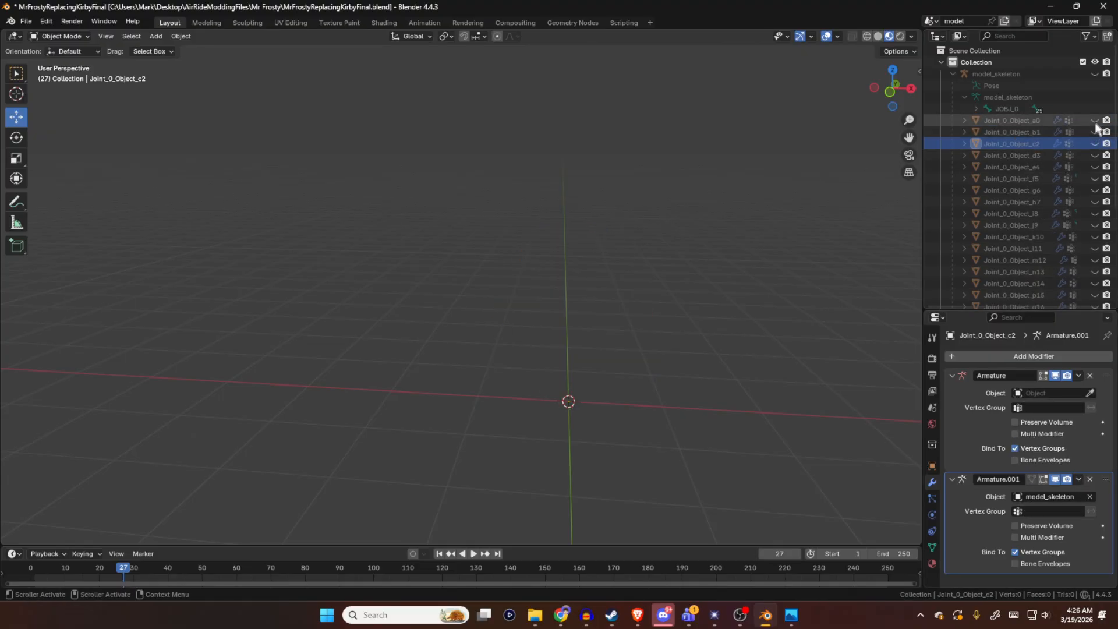
- Unhide all Joint_0 objects from a0 through u20, keeping the SINGLE objects hidden
{"action": "scroll", "coordinate": [1094, 175], "scroll_direction": "down", "scroll_amount": 5}
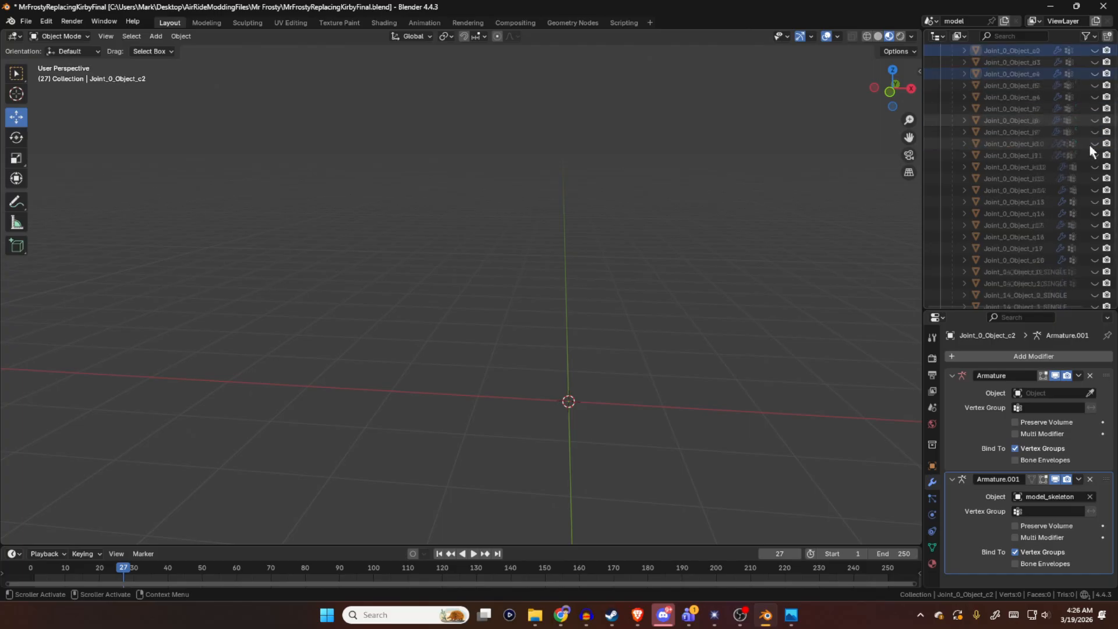
{"action": "left_click_drag", "start_coordinate": [1095, 235], "coordinate": [1098, 123]}
{"action": "scroll", "coordinate": [1098, 127], "scroll_direction": "up", "scroll_amount": 3}
{"action": "left_click_drag", "start_coordinate": [1096, 178], "coordinate": [1098, 80]}
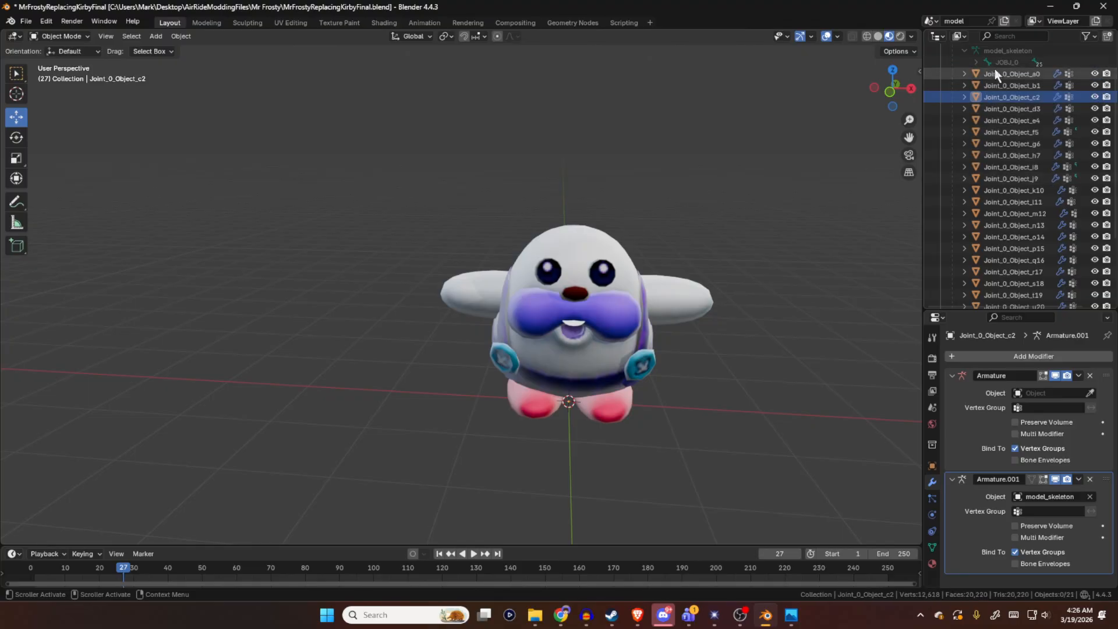
- Try to add a Decimate modifier to Joint_0_Object_b1
{"action": "left_click", "coordinate": [997, 72]}
{"action": "left_click", "coordinate": [1001, 86]}
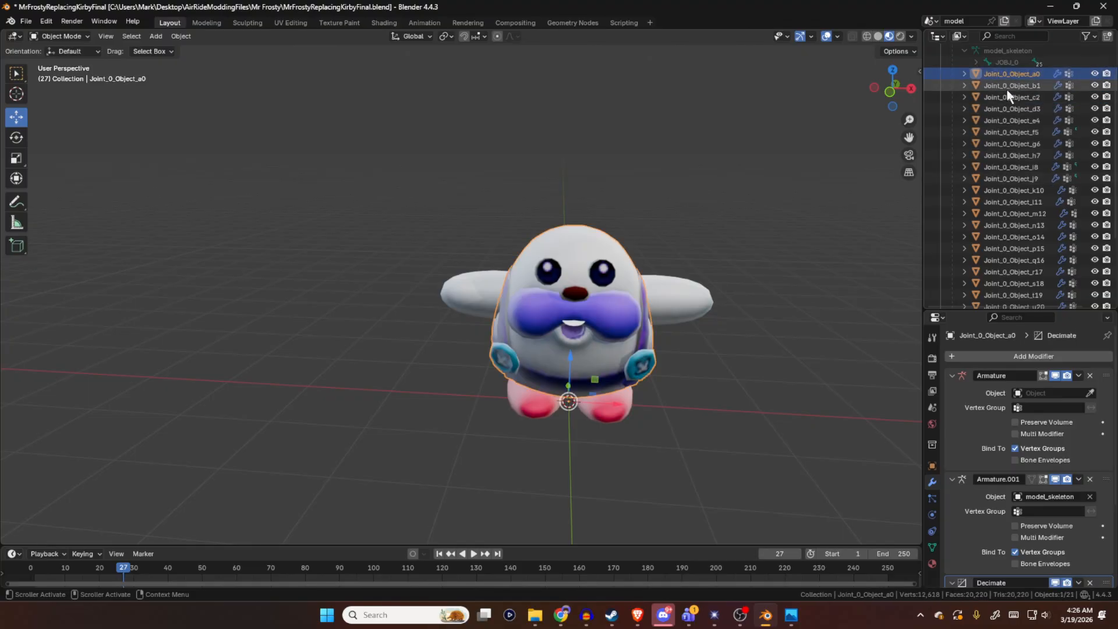
{"action": "left_click", "coordinate": [1023, 360]}
{"action": "left_click", "coordinate": [964, 363]}
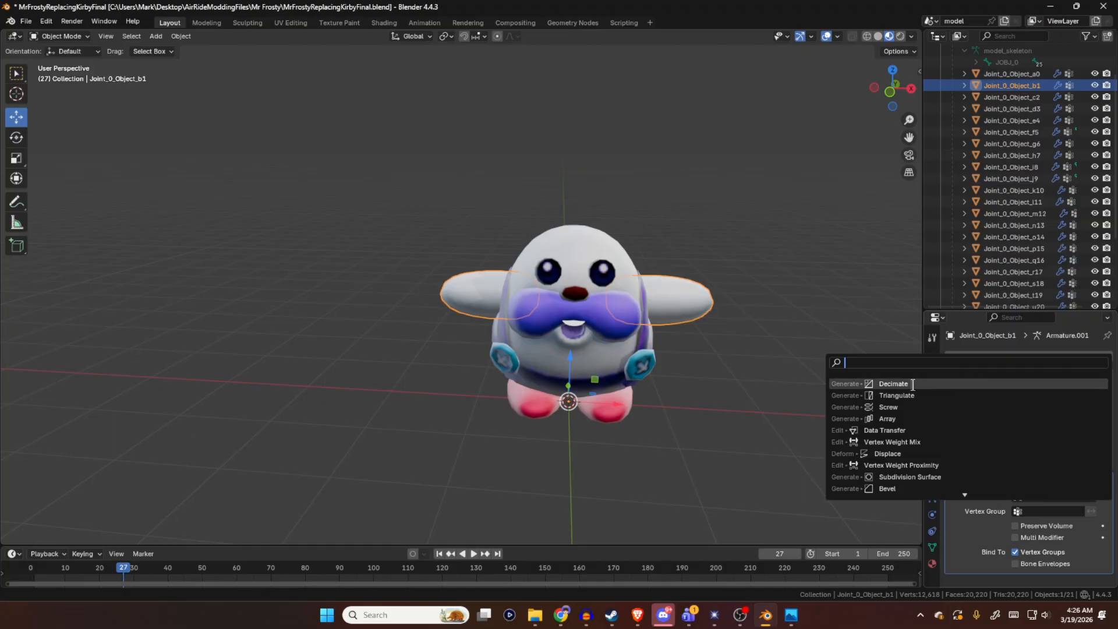
{"action": "key", "text": "Return"}
- Compare the modifiers on Joint_0_Object_a0 with those on Joint_0_Object_b1
{"action": "left_click", "coordinate": [1008, 76]}
{"action": "scroll", "coordinate": [991, 473], "scroll_direction": "down", "scroll_amount": 4}
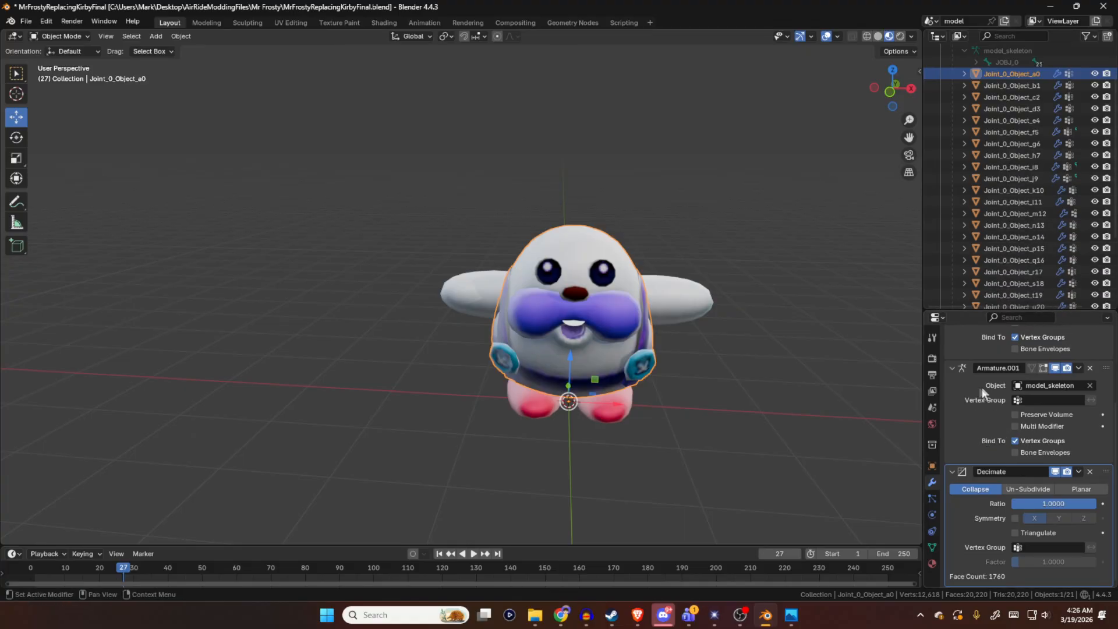
{"action": "left_click", "coordinate": [1006, 83]}
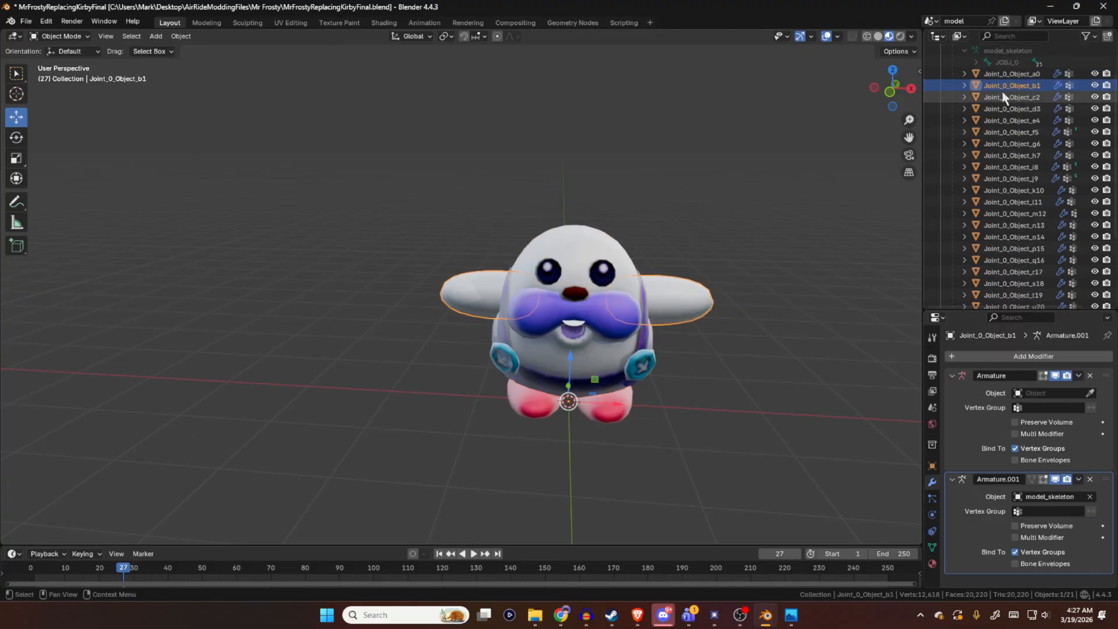
- Copy the modifiers, including Decimate, from Joint_0_Object_a0 to all meshes from Joint_0_Object_b1 through Joint_0_Object_u20
{"action": "scroll", "coordinate": [1032, 200], "scroll_direction": "down", "scroll_amount": 2}
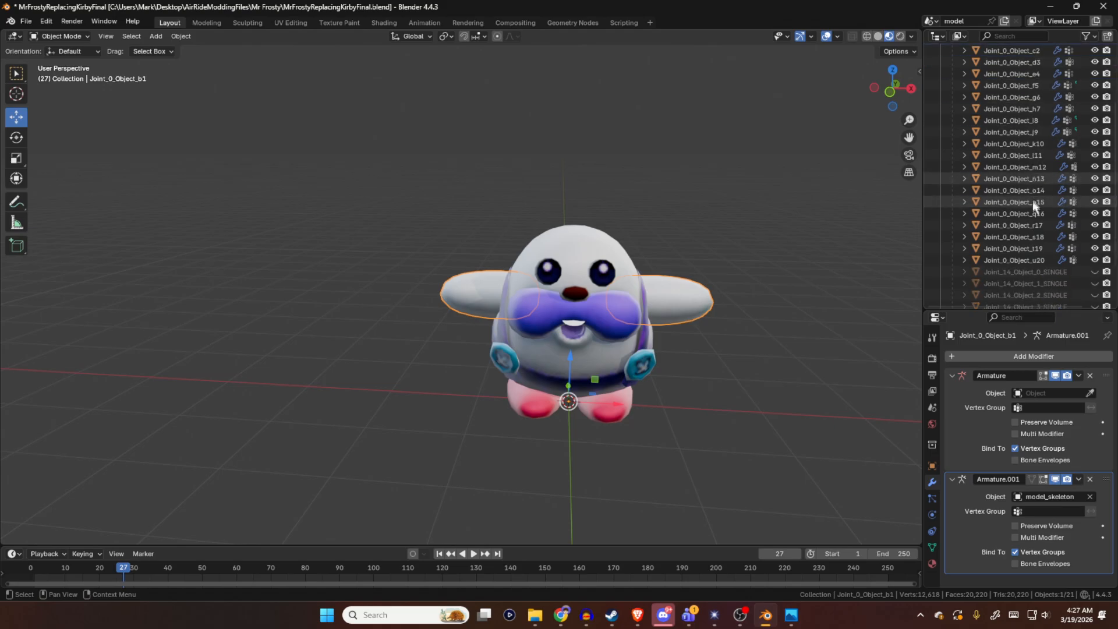
{"action": "scroll", "coordinate": [1029, 207], "scroll_direction": "down", "scroll_amount": 3}
{"action": "left_click", "coordinate": [1025, 213], "text": "shift"}
{"action": "scroll", "coordinate": [1034, 175], "scroll_direction": "up", "scroll_amount": 6}
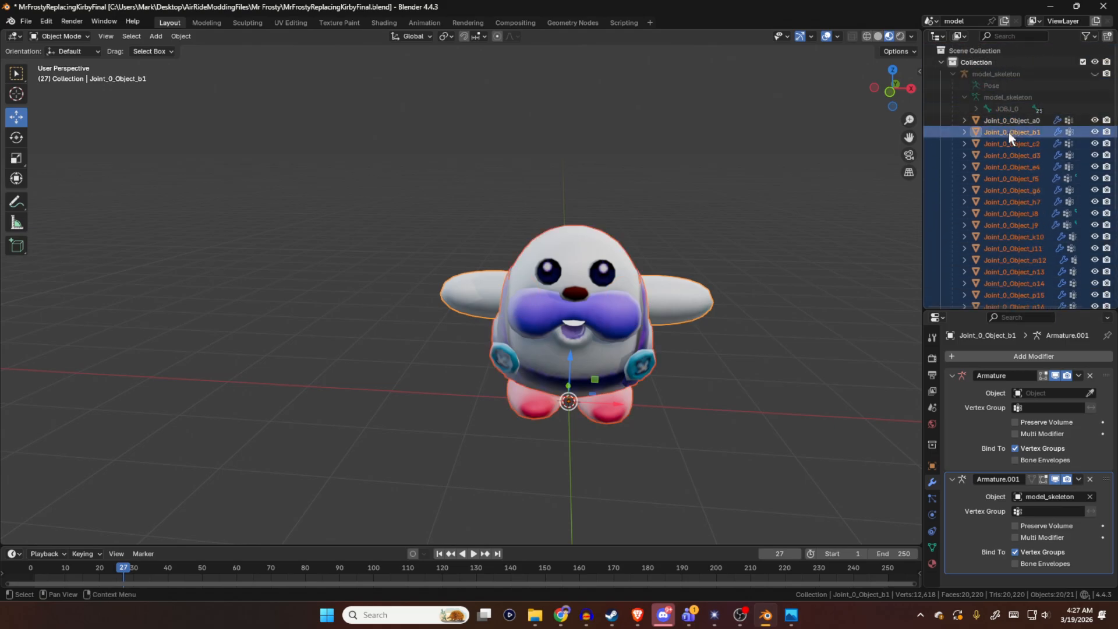
{"action": "scroll", "coordinate": [1026, 169], "scroll_direction": "down", "scroll_amount": 2}
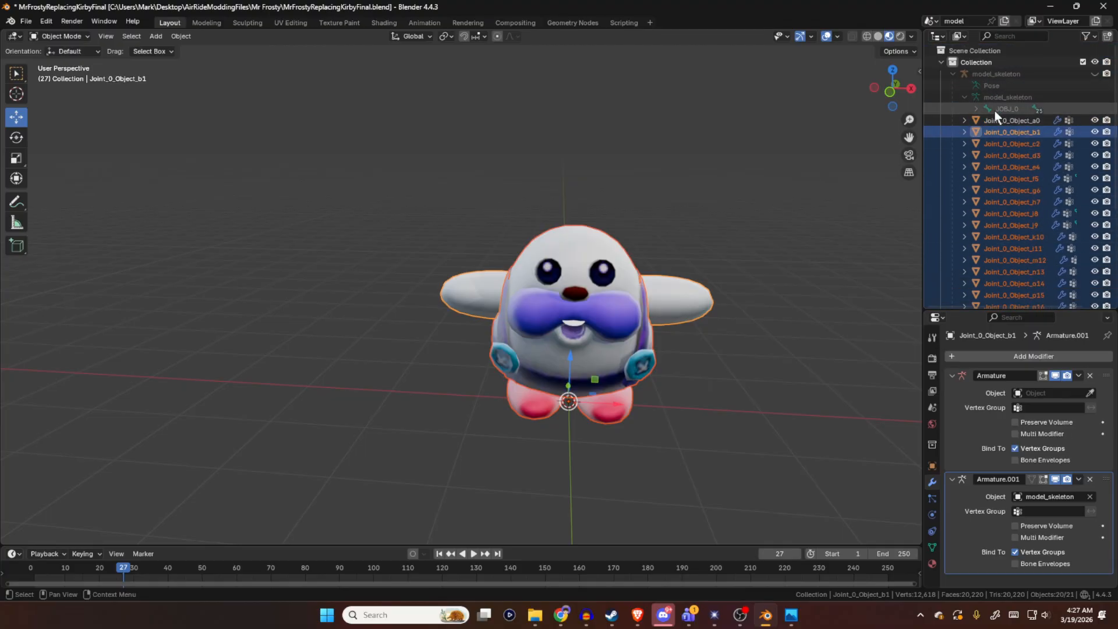
{"action": "scroll", "coordinate": [1003, 114], "scroll_direction": "up", "scroll_amount": 2}
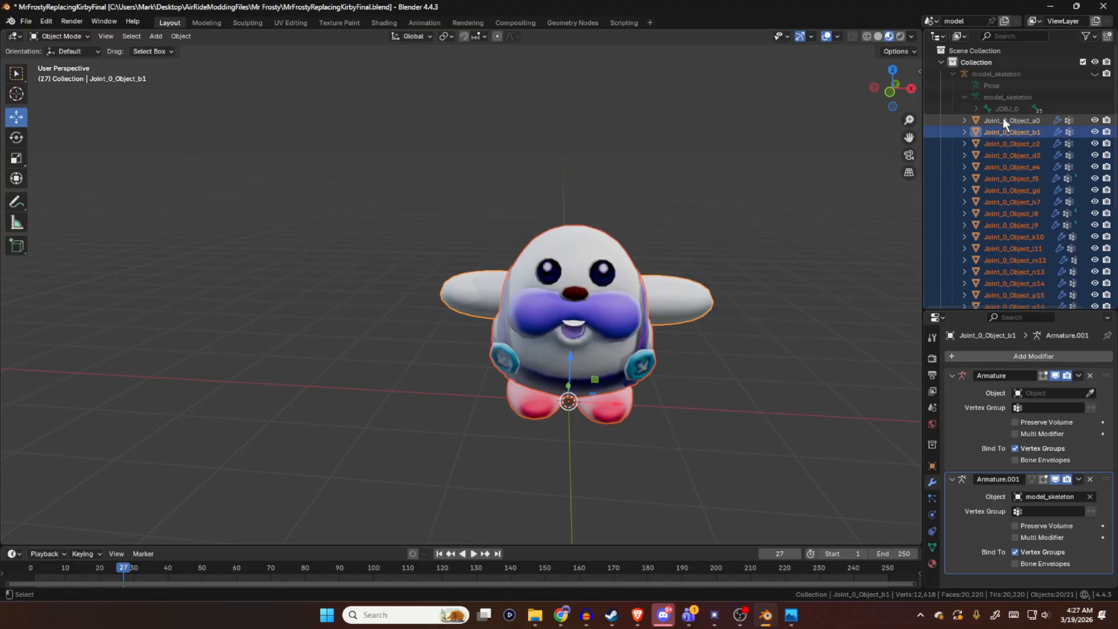
{"action": "left_click", "coordinate": [1002, 118], "text": "ctrl"}
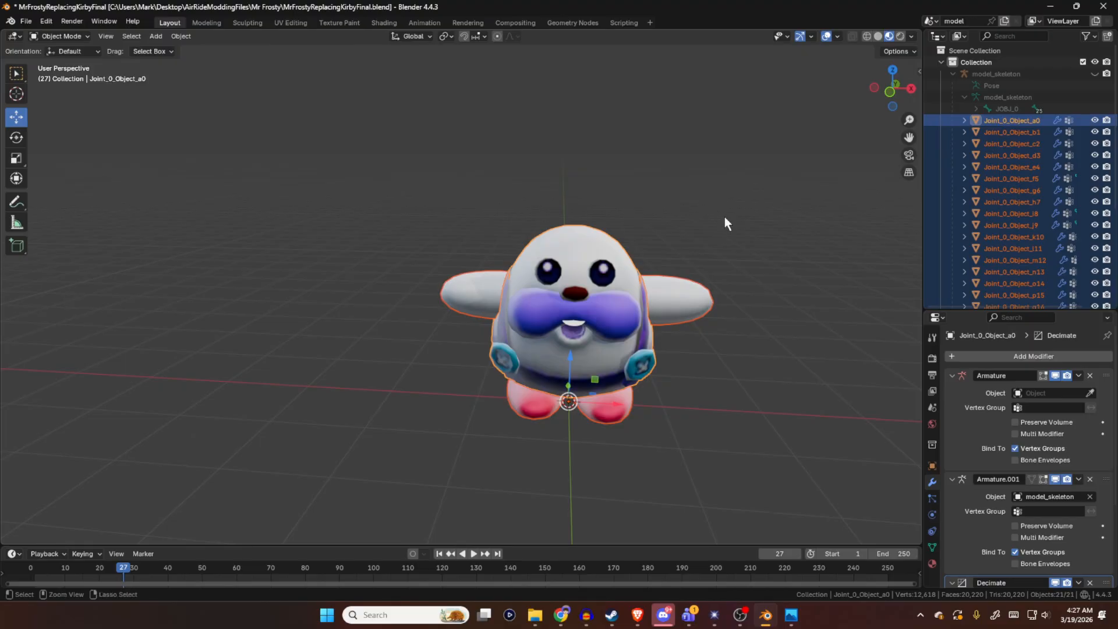
{"action": "key", "text": "ctrl+l"}
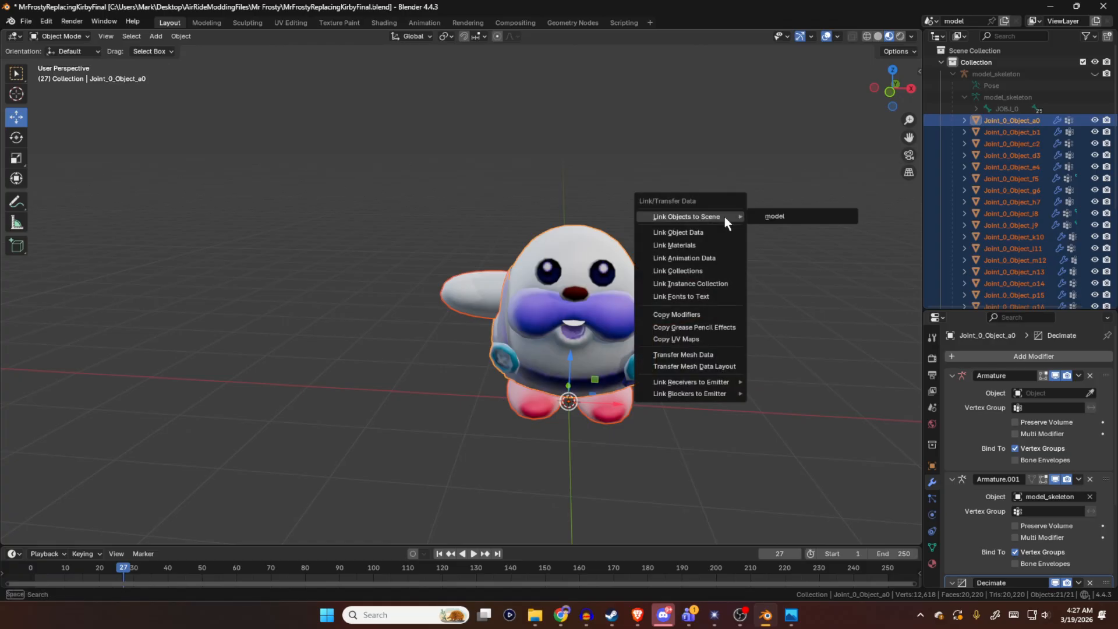
{"action": "left_click", "coordinate": [690, 314]}
{"action": "left_click", "coordinate": [844, 171]}
- Check the Decimate modifier on several Joint_0 meshes, including e4, l11, m12 and f5
{"action": "left_click", "coordinate": [999, 166]}
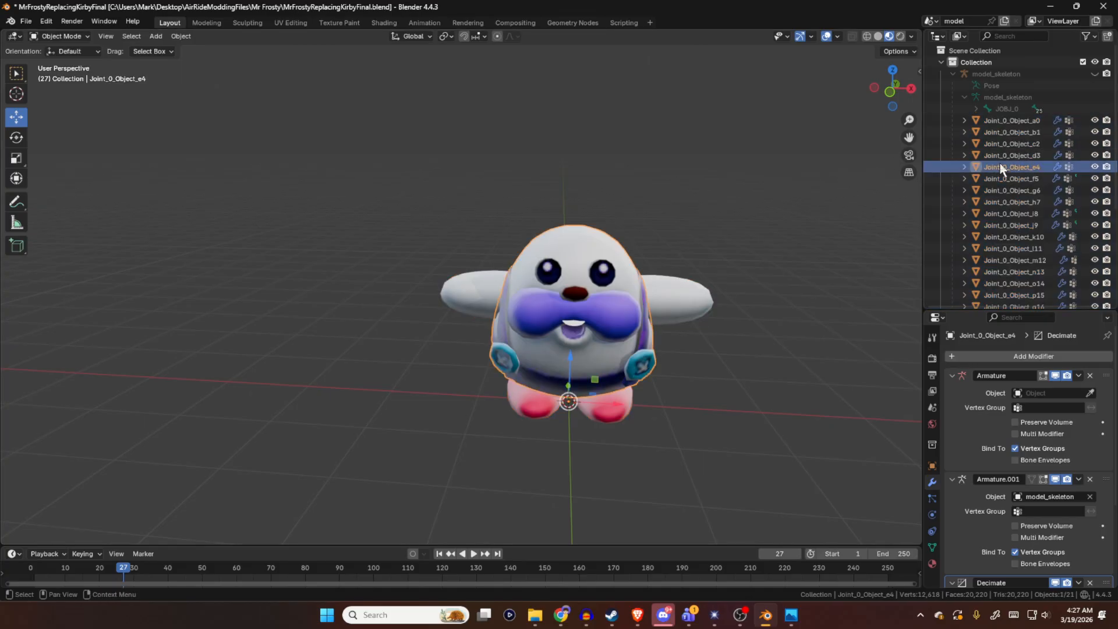
{"action": "scroll", "coordinate": [977, 511], "scroll_direction": "down", "scroll_amount": 2}
{"action": "scroll", "coordinate": [1092, 479], "scroll_direction": "down", "scroll_amount": 3}
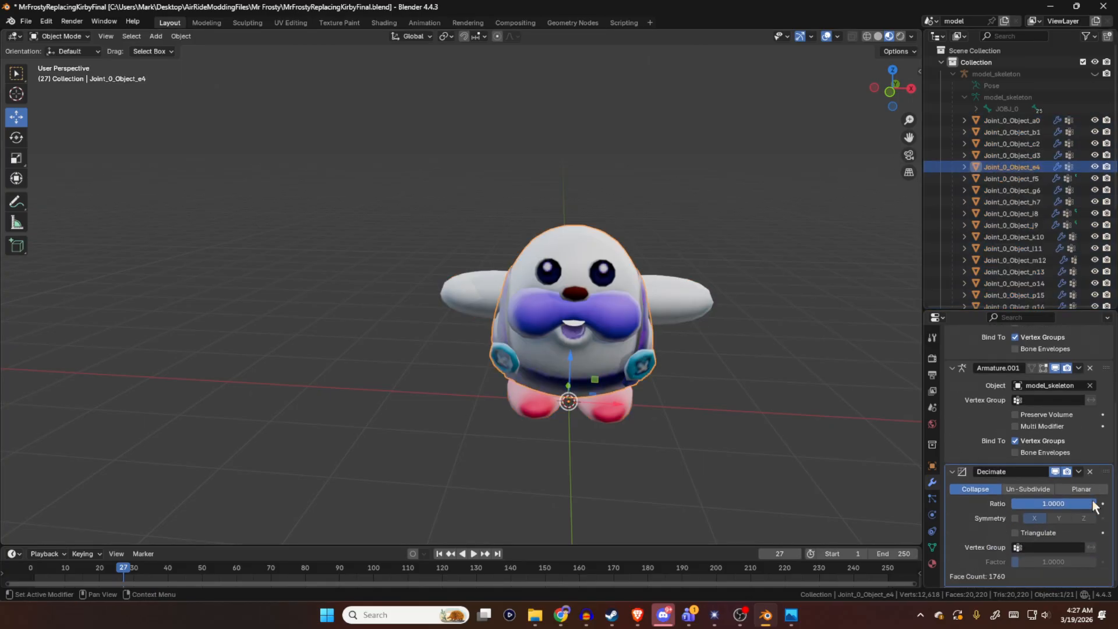
{"action": "left_click", "coordinate": [1013, 236]}
{"action": "left_click", "coordinate": [1013, 248]}
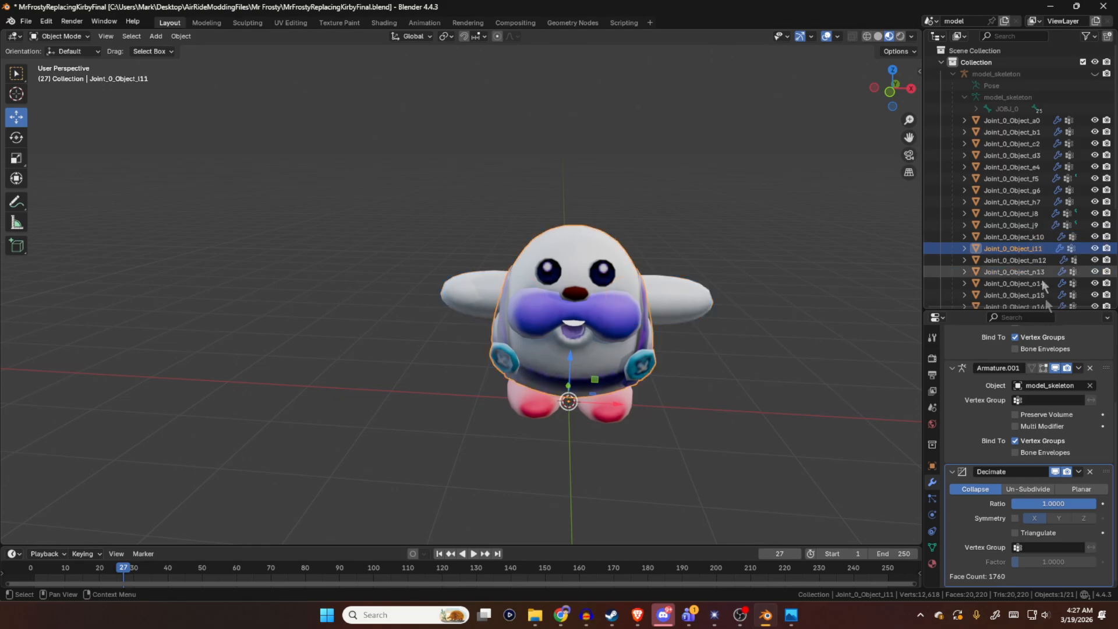
{"action": "left_click", "coordinate": [1013, 259]}
{"action": "left_click", "coordinate": [1004, 188]}
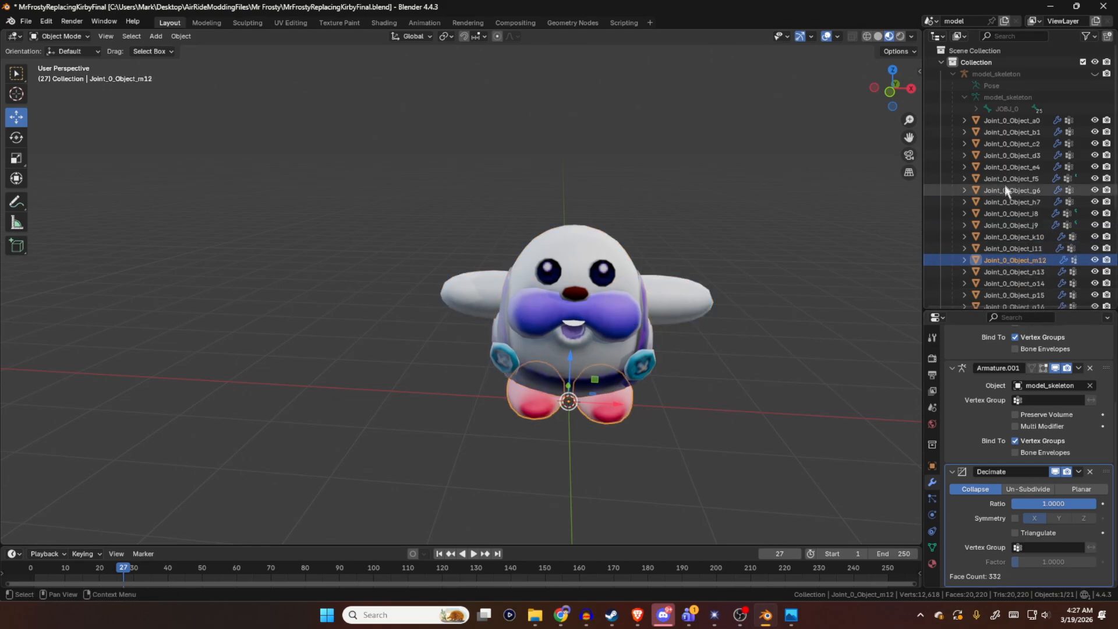
{"action": "left_click", "coordinate": [1004, 179]}
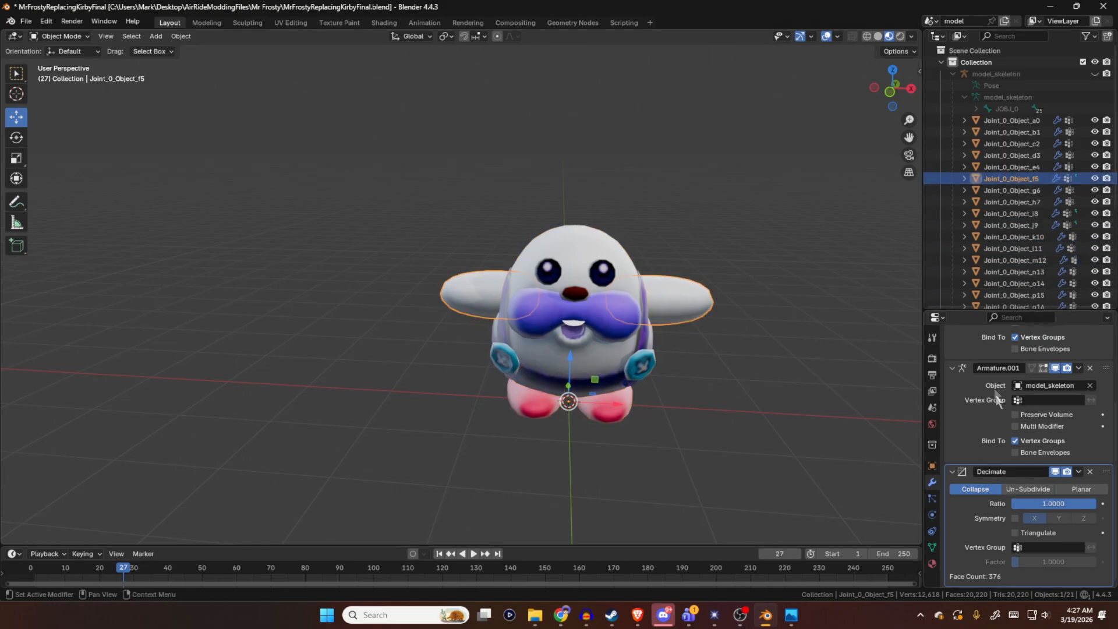
{"action": "scroll", "coordinate": [996, 392], "scroll_direction": "up", "scroll_amount": 2}
{"action": "left_click", "coordinate": [828, 242]}
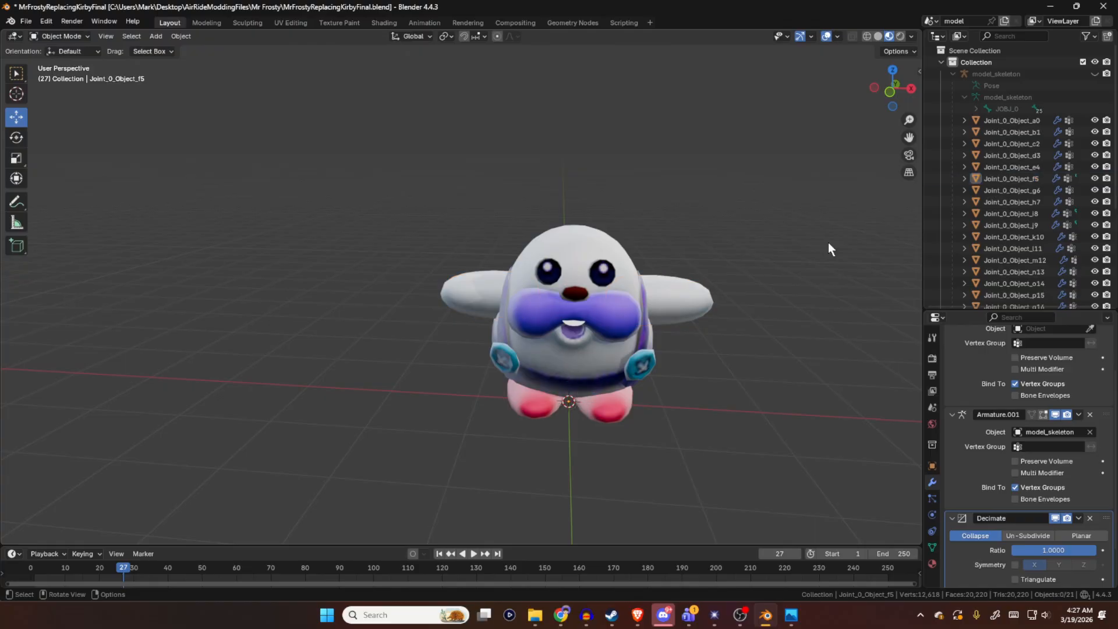
- Hide Joint_0_Object_b1 through Joint_0_Object_u20, leaving only Joint_0_Object_a0 shown
{"action": "left_click", "coordinate": [1021, 116]}
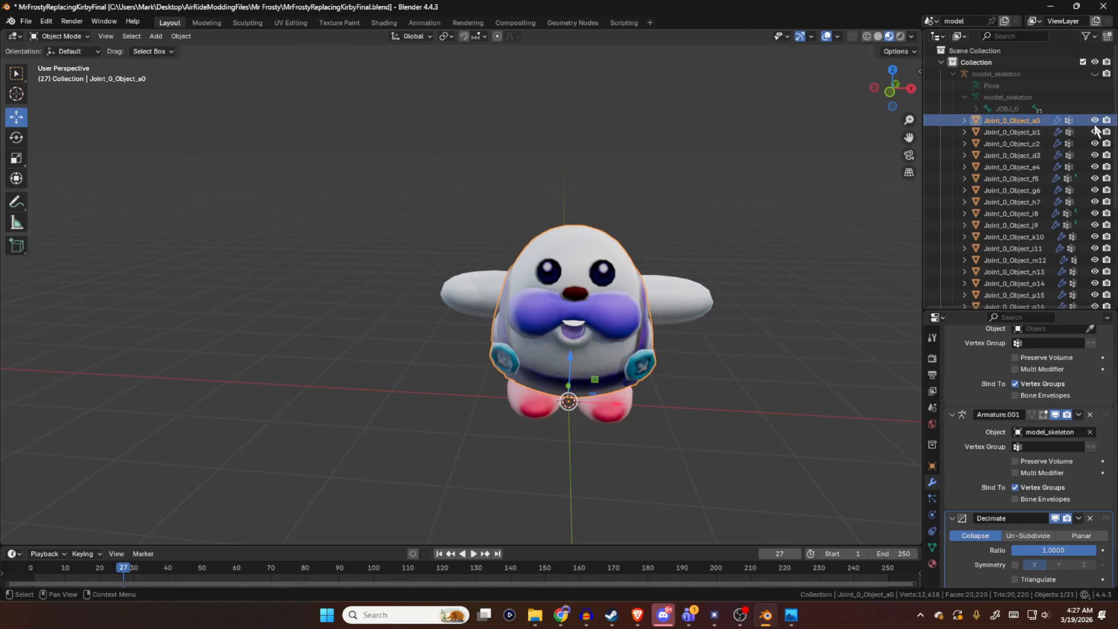
{"action": "left_click_drag", "start_coordinate": [1095, 134], "coordinate": [1095, 317]}
{"action": "scroll", "coordinate": [1094, 273], "scroll_direction": "down", "scroll_amount": 5}
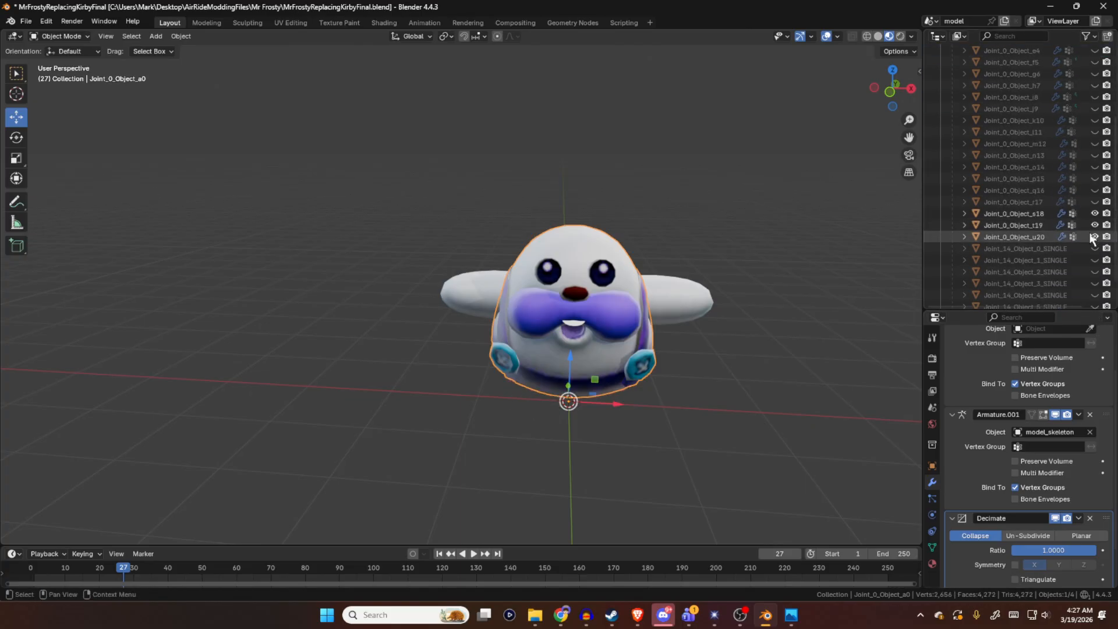
{"action": "left_click_drag", "start_coordinate": [1095, 214], "coordinate": [1095, 238]}
{"action": "scroll", "coordinate": [1089, 193], "scroll_direction": "up", "scroll_amount": 5}
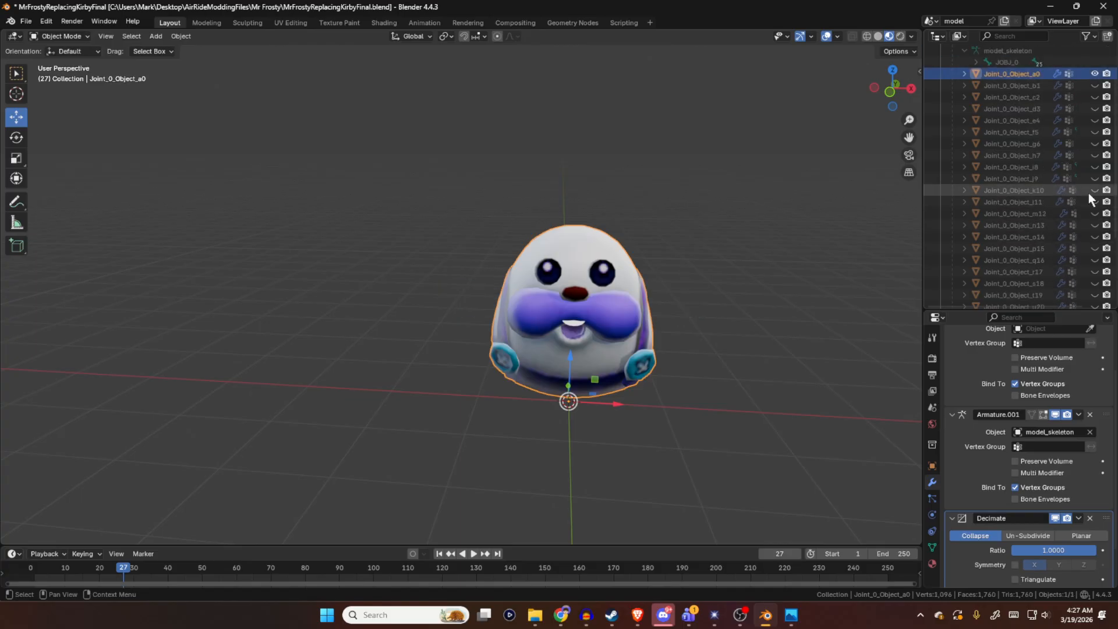
- Compare Joint_0_Object_c2 with Joint_0_Object_a0 by showing each mesh alone with its Decimate settings
{"action": "left_click", "coordinate": [1095, 120]}
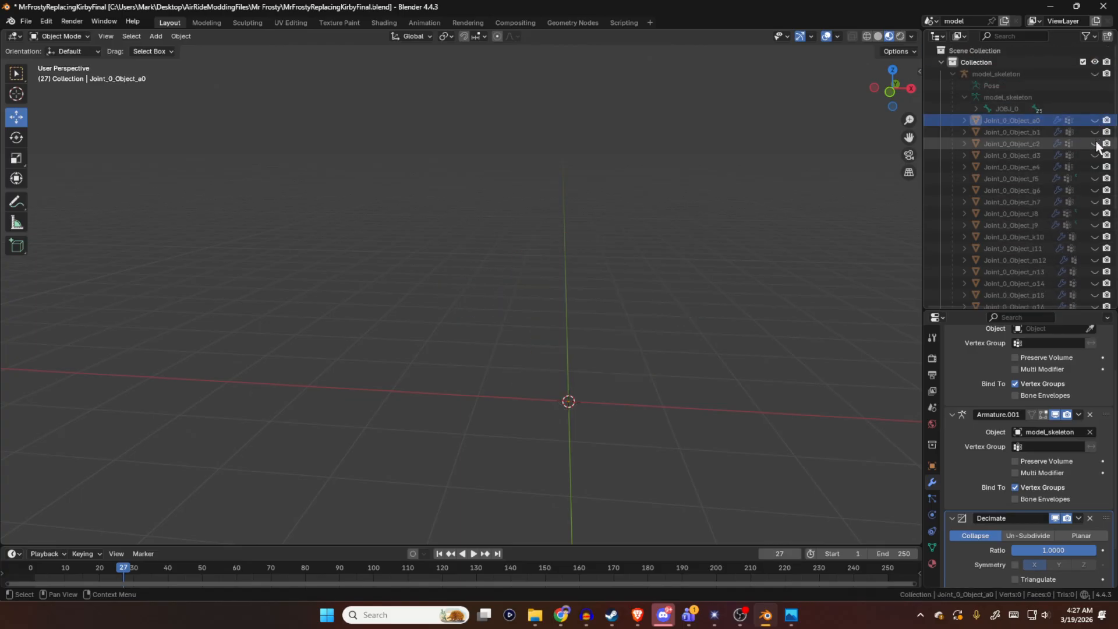
{"action": "left_click", "coordinate": [1095, 143]}
{"action": "left_click", "coordinate": [1029, 143]}
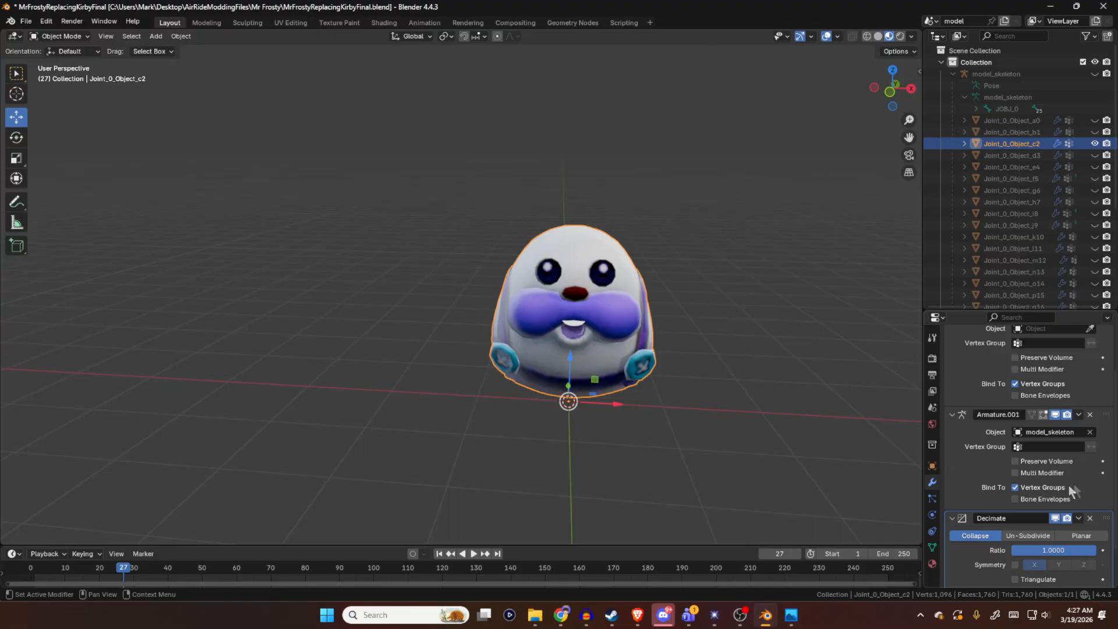
{"action": "scroll", "coordinate": [906, 438], "scroll_direction": "down", "scroll_amount": 2}
{"action": "scroll", "coordinate": [971, 452], "scroll_direction": "down", "scroll_amount": 2}
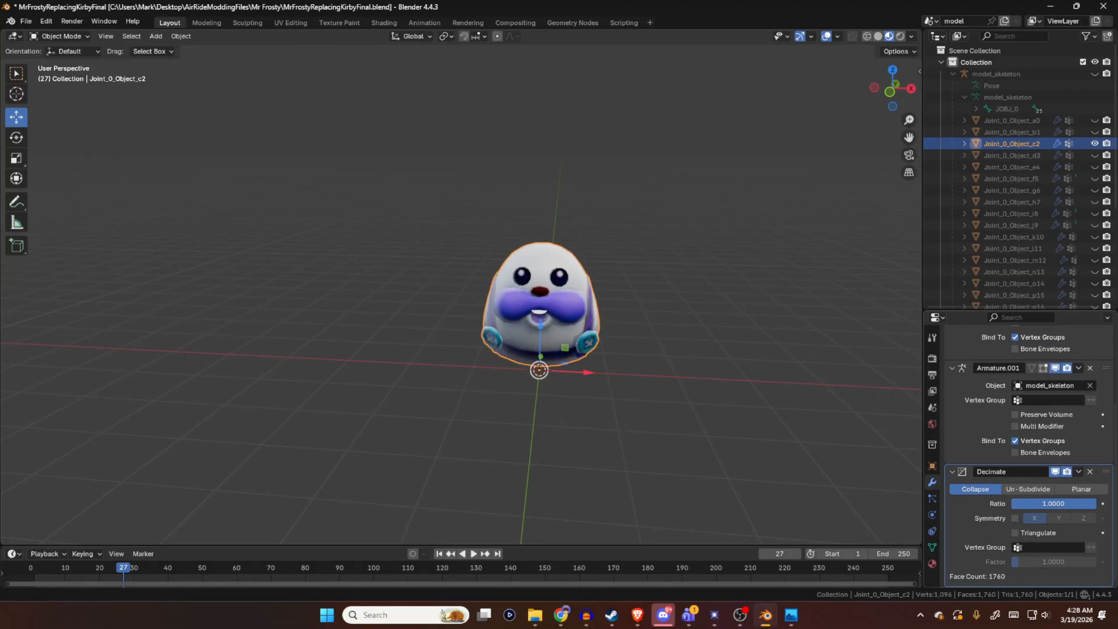
{"action": "left_click", "coordinate": [1094, 144]}
{"action": "left_click", "coordinate": [1033, 121]}
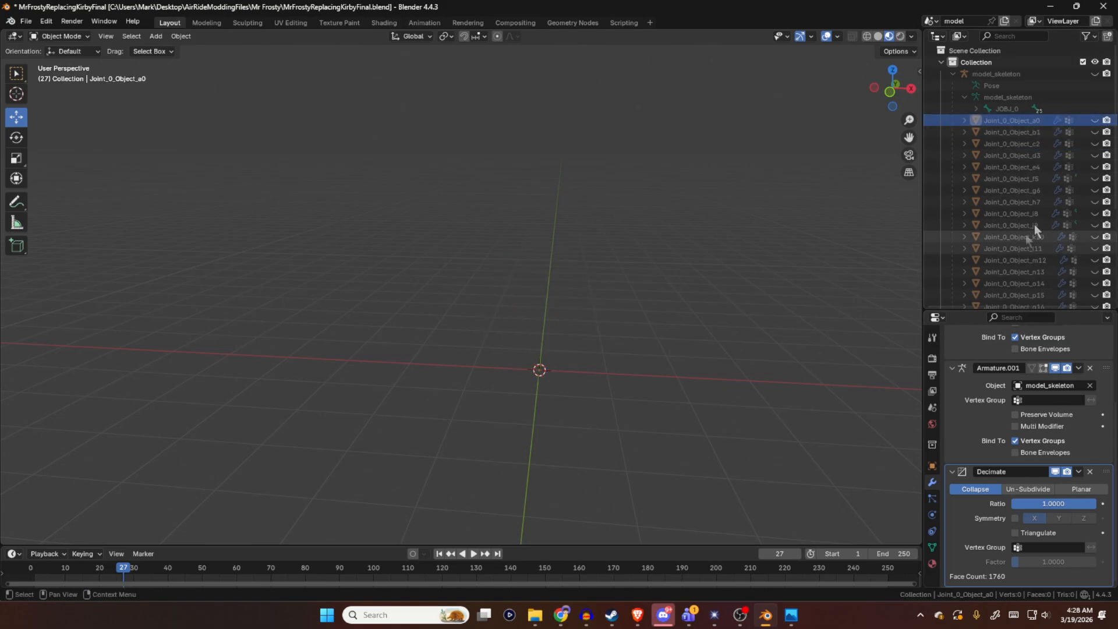
{"action": "left_click", "coordinate": [1095, 120]}
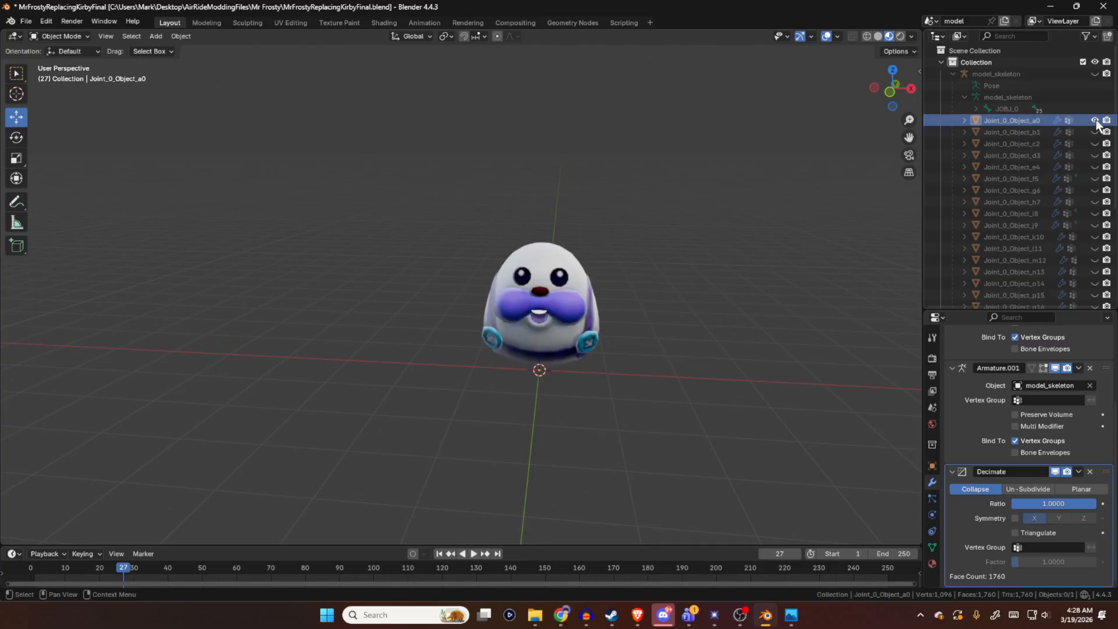
{"action": "left_click", "coordinate": [1095, 121]}
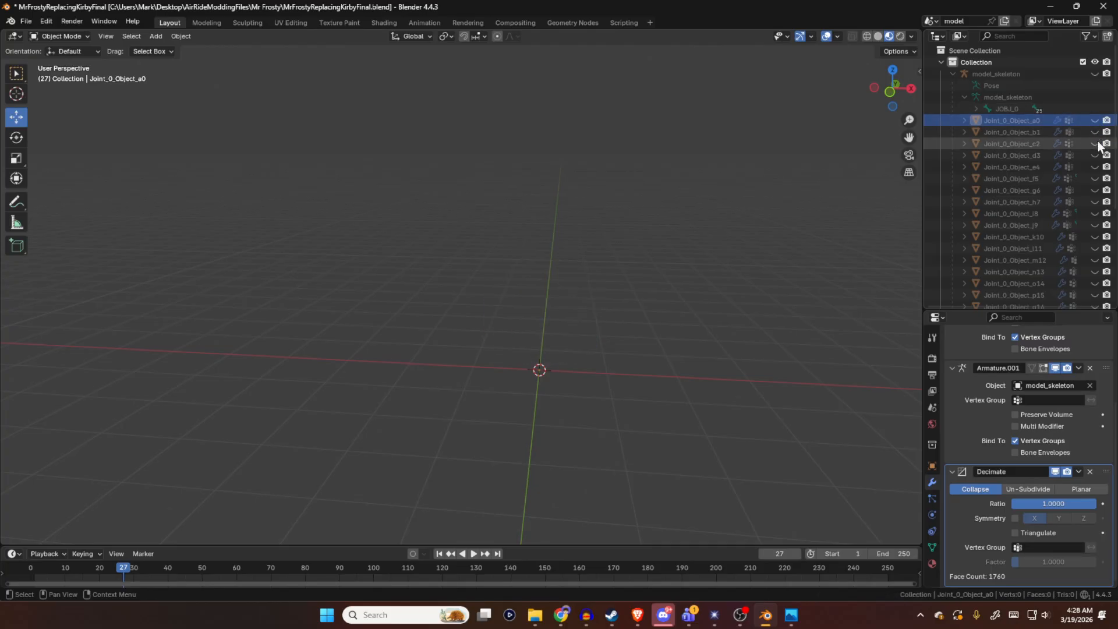
- Show Joint_0_Object_c2, set its Decimate ratio to 0.5068, and hide the mesh again
{"action": "left_click", "coordinate": [1094, 144]}
{"action": "left_click", "coordinate": [1038, 144]}
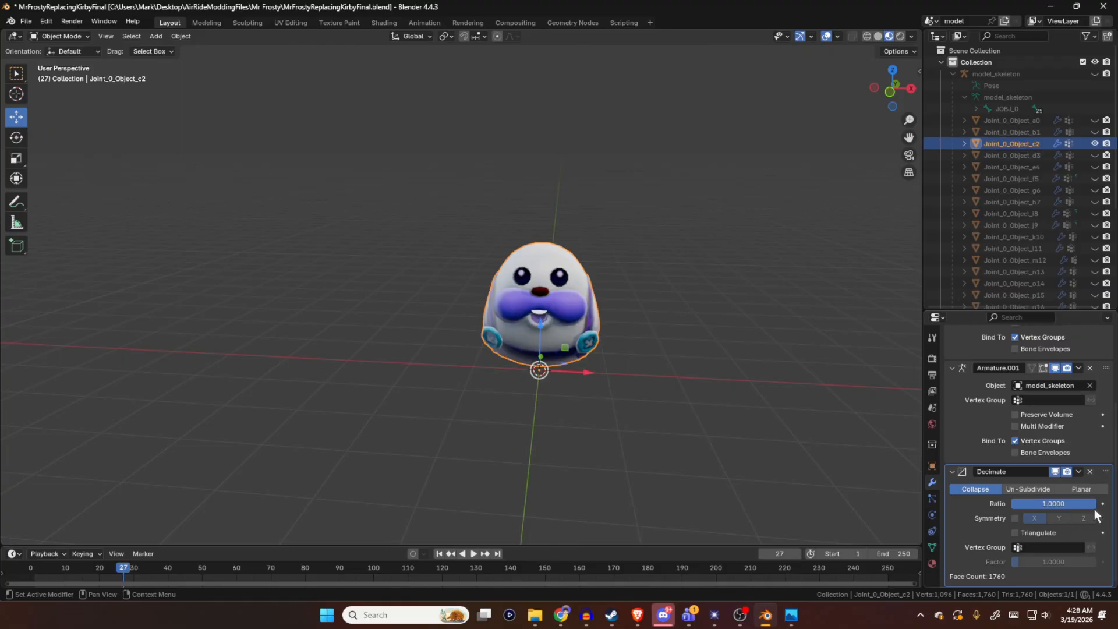
{"action": "left_click_drag", "start_coordinate": [1092, 507], "coordinate": [1055, 504]}
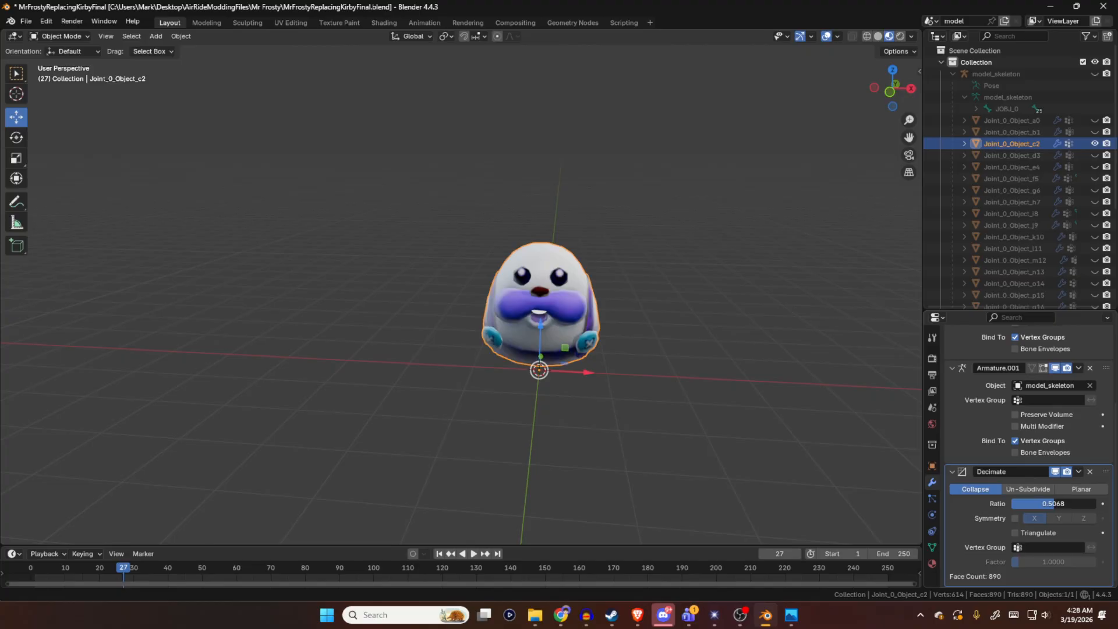
{"action": "left_click", "coordinate": [1095, 144]}
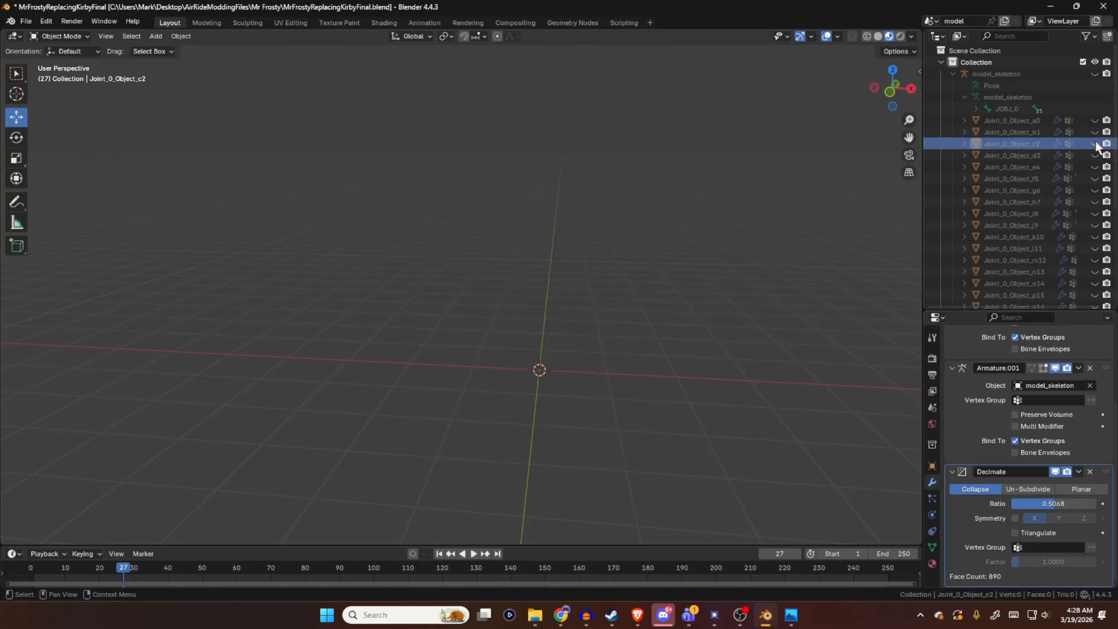
{"action": "left_click", "coordinate": [1095, 143]}
{"action": "left_click", "coordinate": [1094, 144]}
- Show only Joint_0_Object_e4 and set its Decimate ratio to 0.2838
{"action": "left_click", "coordinate": [1094, 143]}
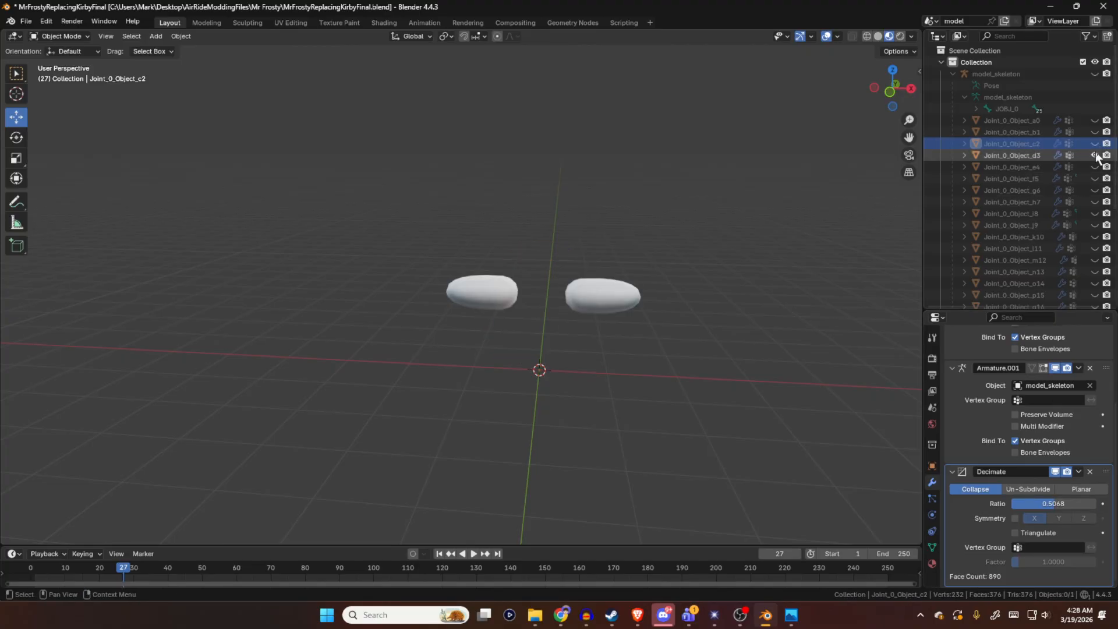
{"action": "left_click", "coordinate": [1095, 155]}
{"action": "left_click", "coordinate": [1093, 168]}
{"action": "left_click", "coordinate": [1041, 169]}
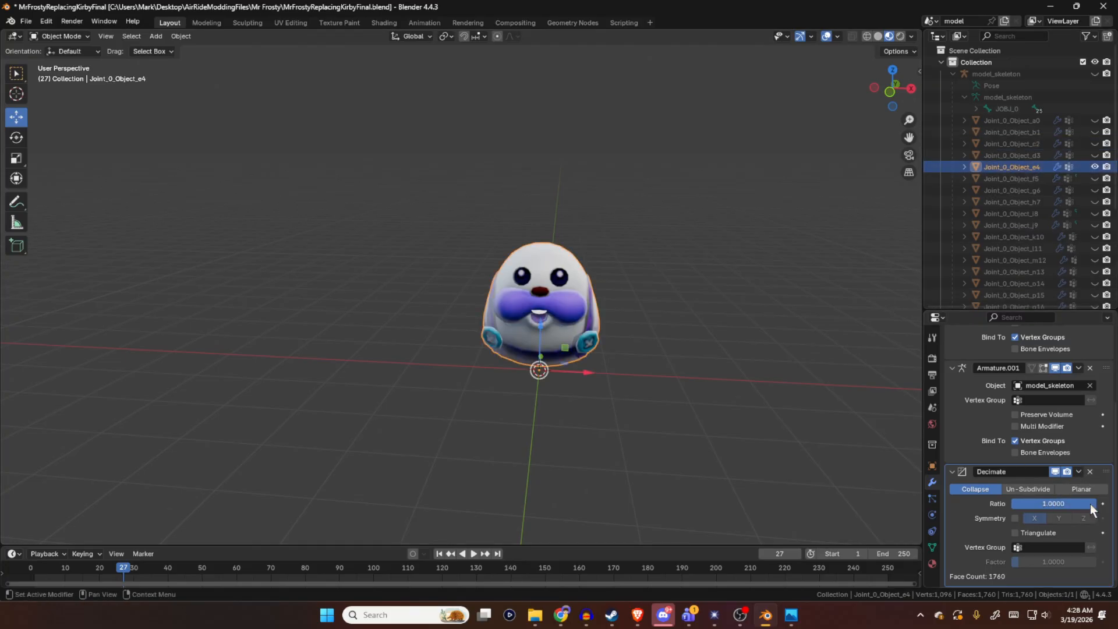
{"action": "left_click_drag", "start_coordinate": [1090, 504], "coordinate": [1036, 503]}
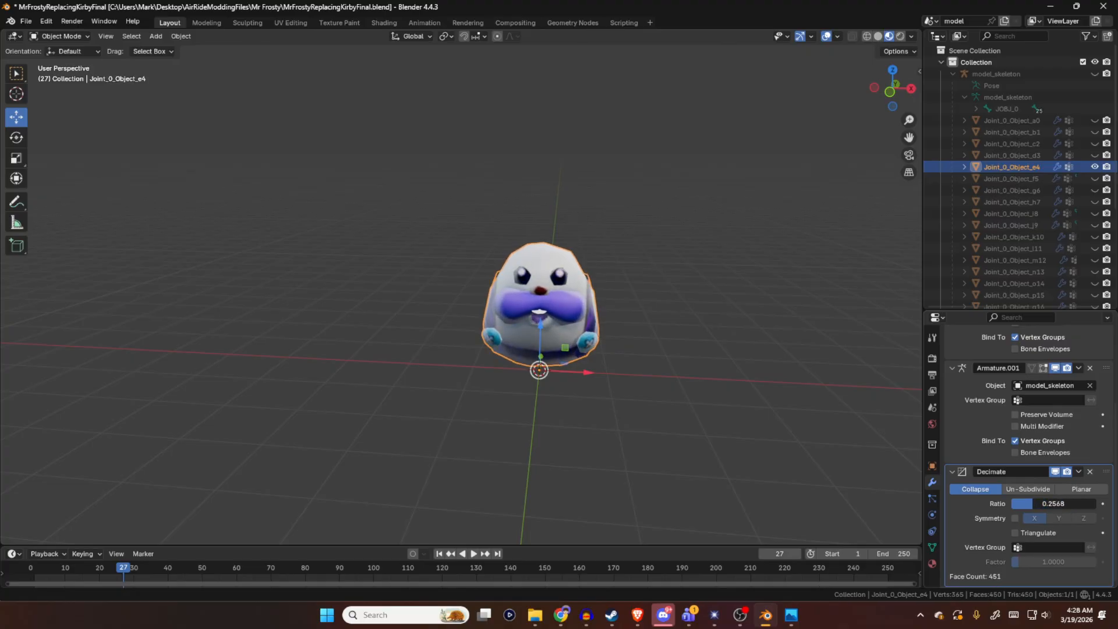
{"action": "mouse_move", "coordinate": [1031, 503]}
{"action": "left_mouse_down"}
{"action": "mouse_move", "coordinate": [1055, 503]}
{"action": "mouse_move", "coordinate": [1035, 504]}
{"action": "left_mouse_up"}
{"action": "left_click", "coordinate": [868, 348]}
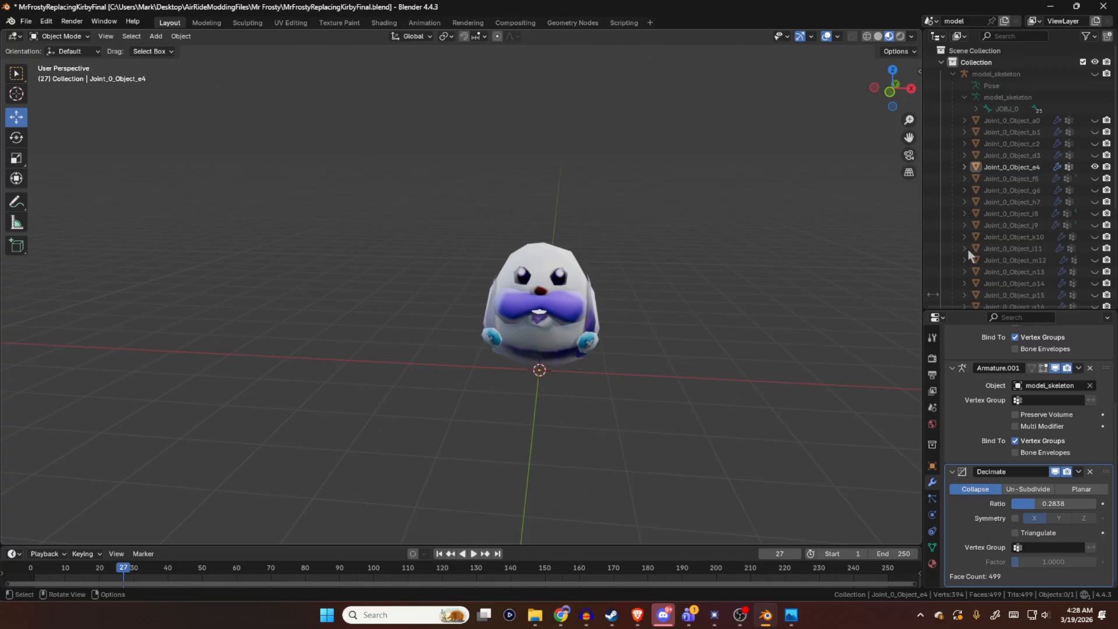
- Compare the decimated Joint_0_Object_e4 with the full-detail Joint_0_Object_a0 by showing each mesh alone
{"action": "left_click", "coordinate": [1094, 167]}
{"action": "left_click", "coordinate": [1094, 166]}
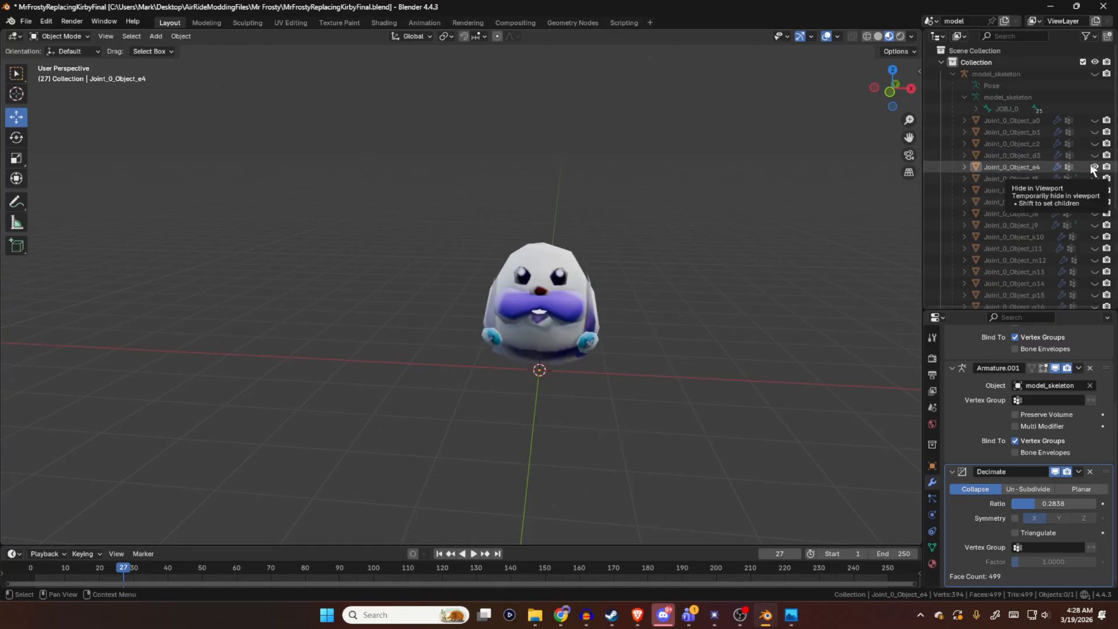
{"action": "middle_click_drag", "start_coordinate": [722, 263], "coordinate": [700, 247]}
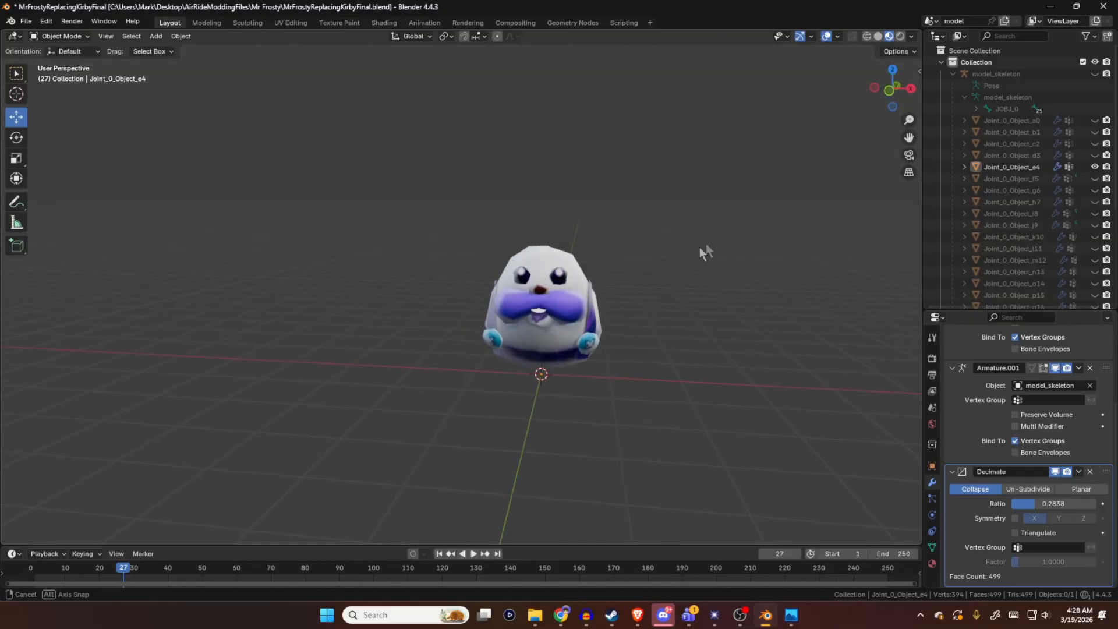
{"action": "left_click", "coordinate": [1095, 167]}
{"action": "left_click", "coordinate": [1095, 120]}
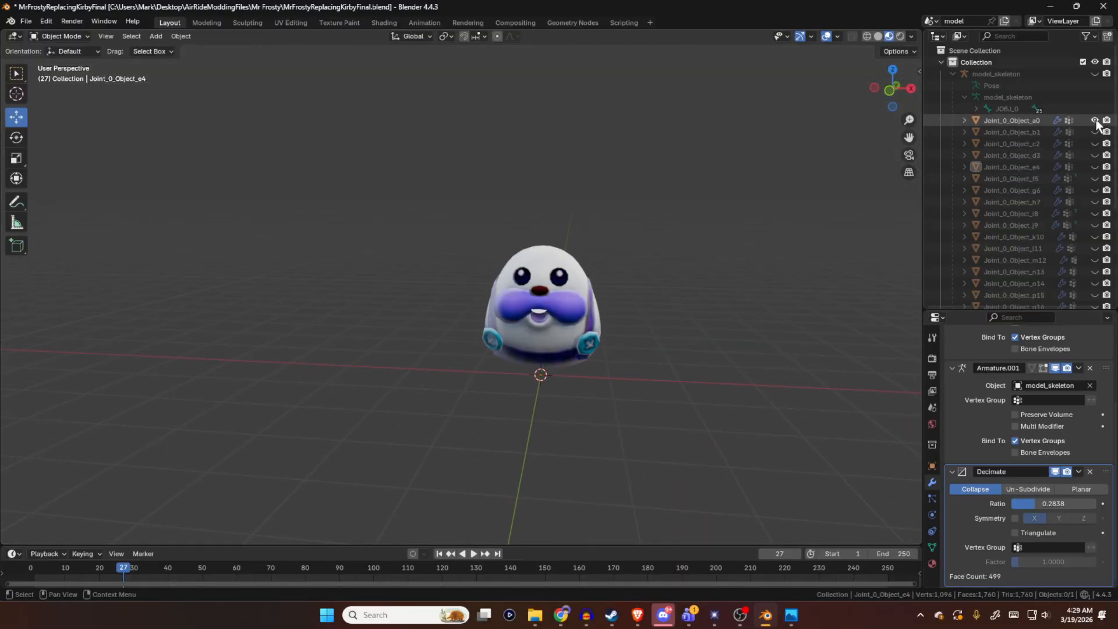
{"action": "left_click", "coordinate": [1095, 121]}
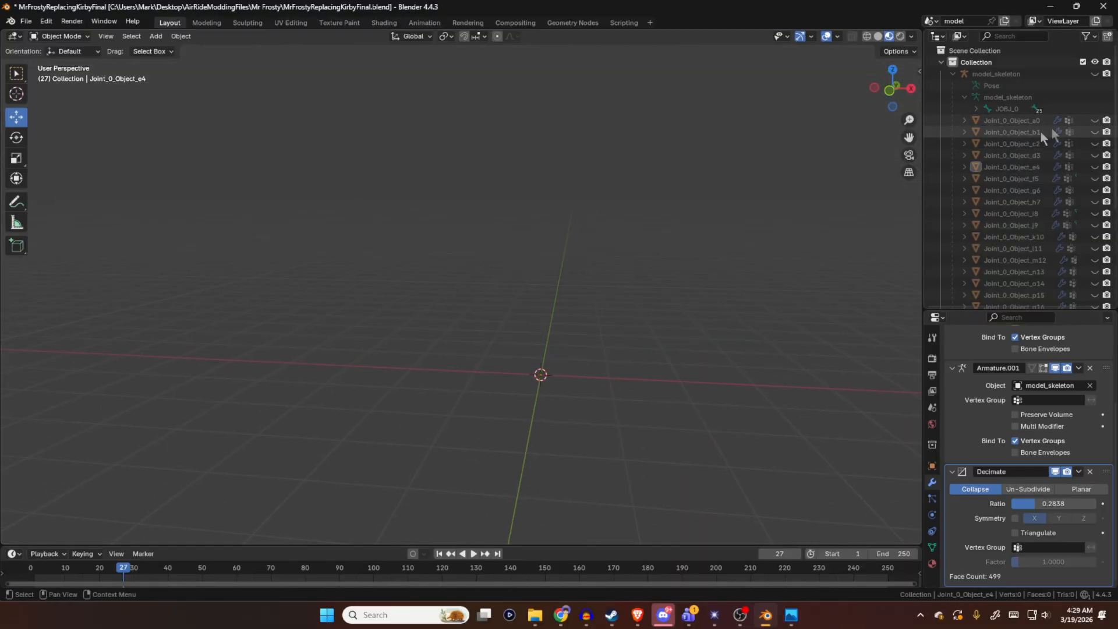
- Show Joint_0_Object_a0 and Joint_0_Object_c2 together and examine the overlapping bodies from different angles
{"action": "left_click", "coordinate": [1095, 120]}
{"action": "left_click", "coordinate": [1094, 144]}
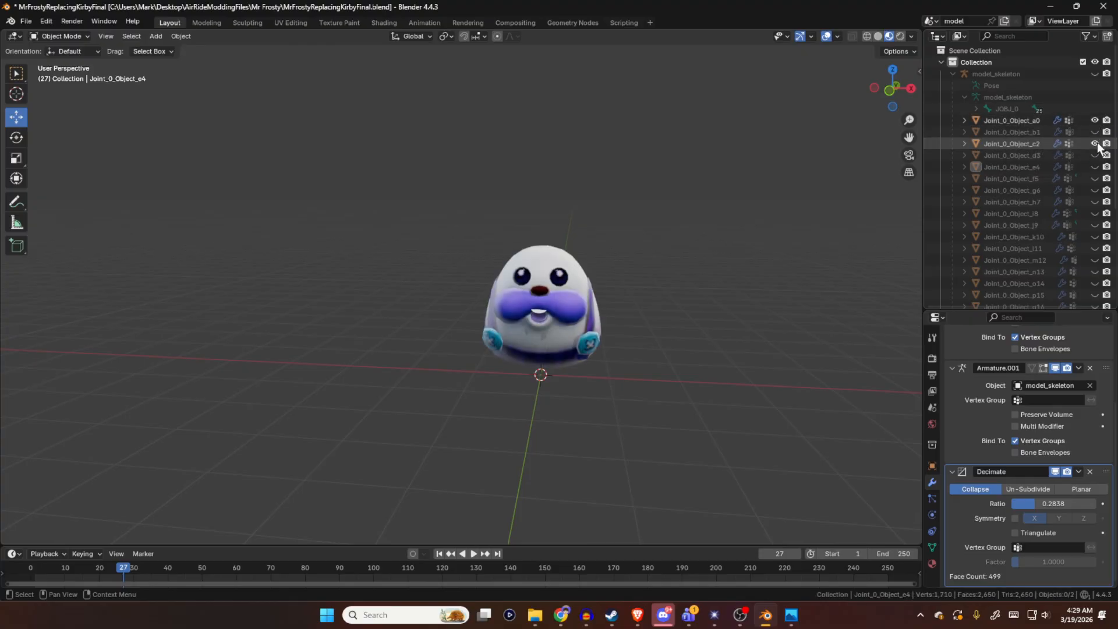
{"action": "mouse_move", "coordinate": [487, 239]}
{"action": "middle_mouse_down"}
{"action": "mouse_move", "coordinate": [703, 236]}
{"action": "mouse_move", "coordinate": [518, 260]}
{"action": "mouse_move", "coordinate": [480, 219]}
{"action": "middle_mouse_up"}
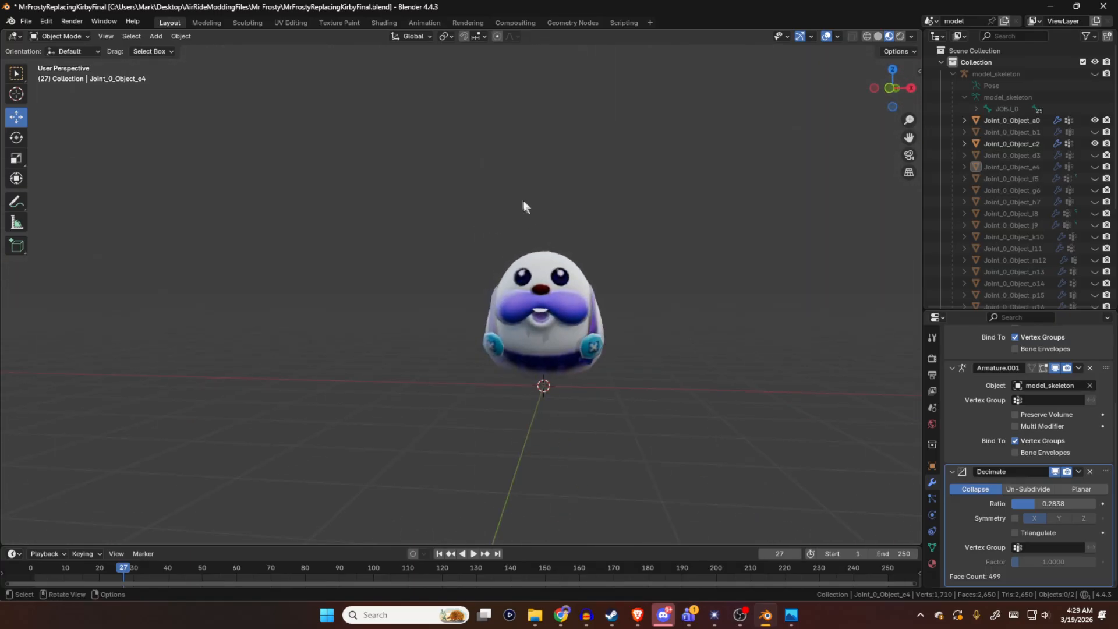
{"action": "middle_click_drag", "start_coordinate": [575, 276], "coordinate": [605, 265]}
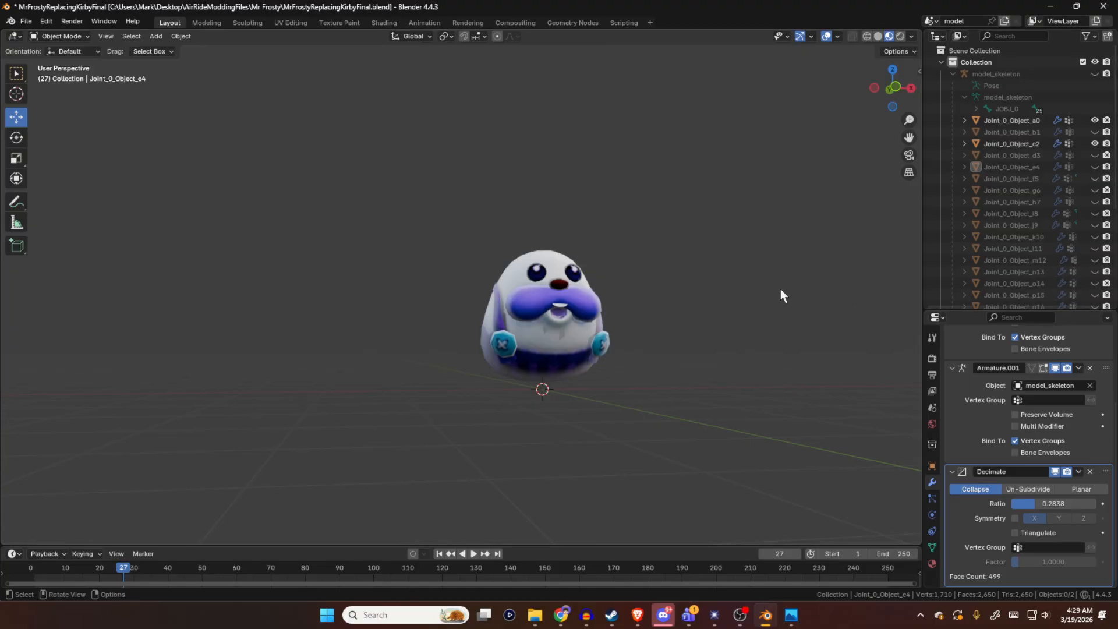
- Examine the face, moustache and side straps of the two overlapping body meshes up close and from the side
{"action": "middle_click_drag", "start_coordinate": [703, 302], "coordinate": [647, 315]}
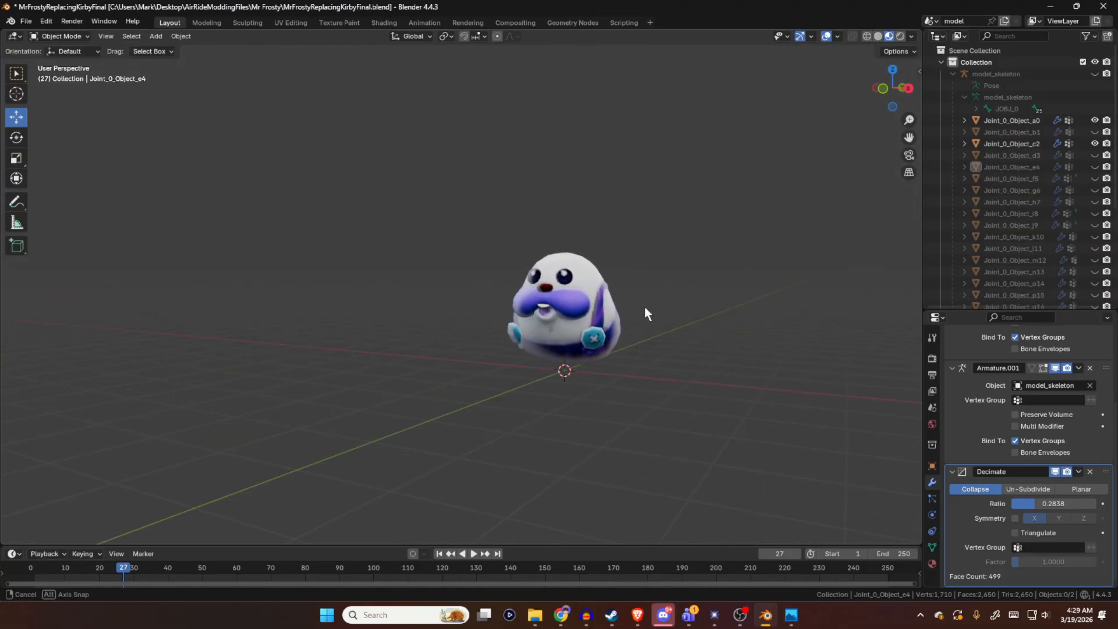
{"action": "scroll", "coordinate": [585, 306], "scroll_direction": "up", "scroll_amount": 5}
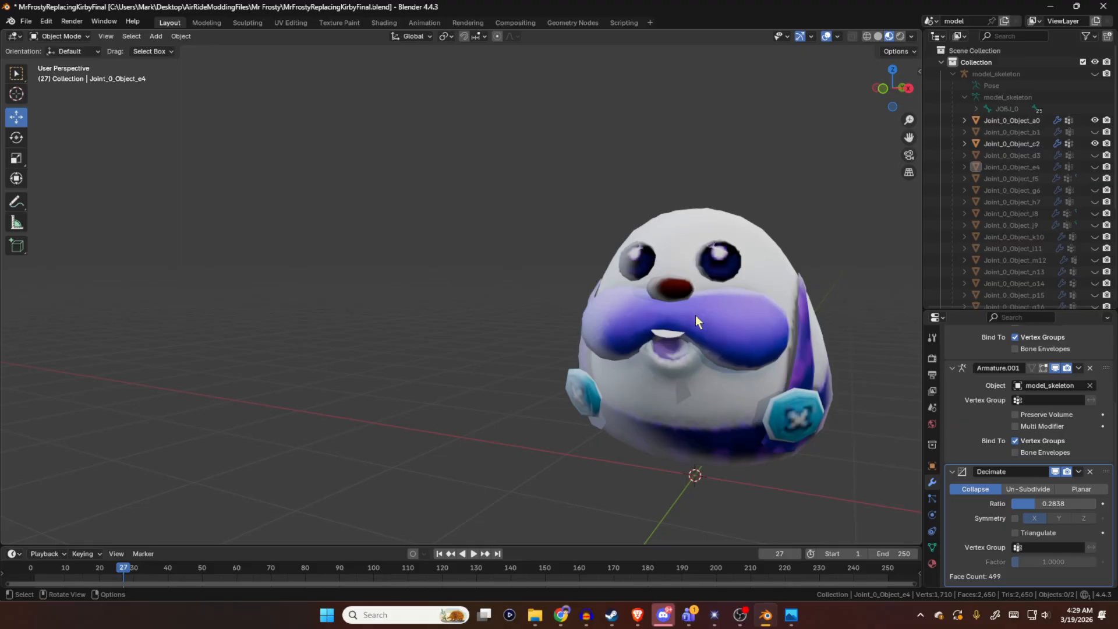
{"action": "middle_click_drag", "start_coordinate": [699, 316], "coordinate": [661, 331]}
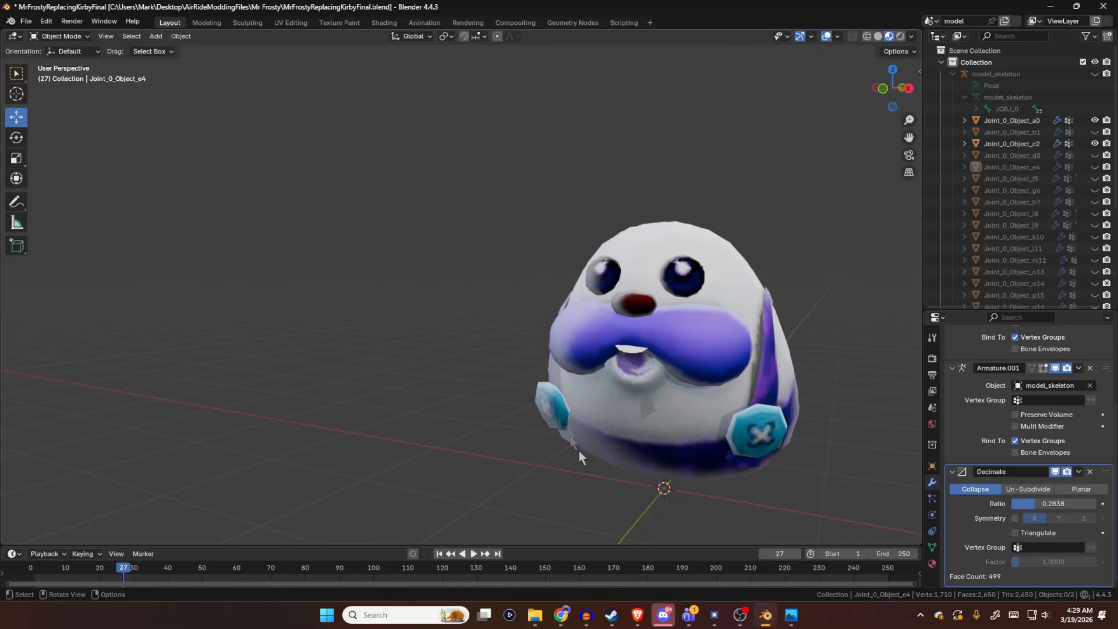
{"action": "middle_click_drag", "start_coordinate": [697, 364], "coordinate": [794, 322]}
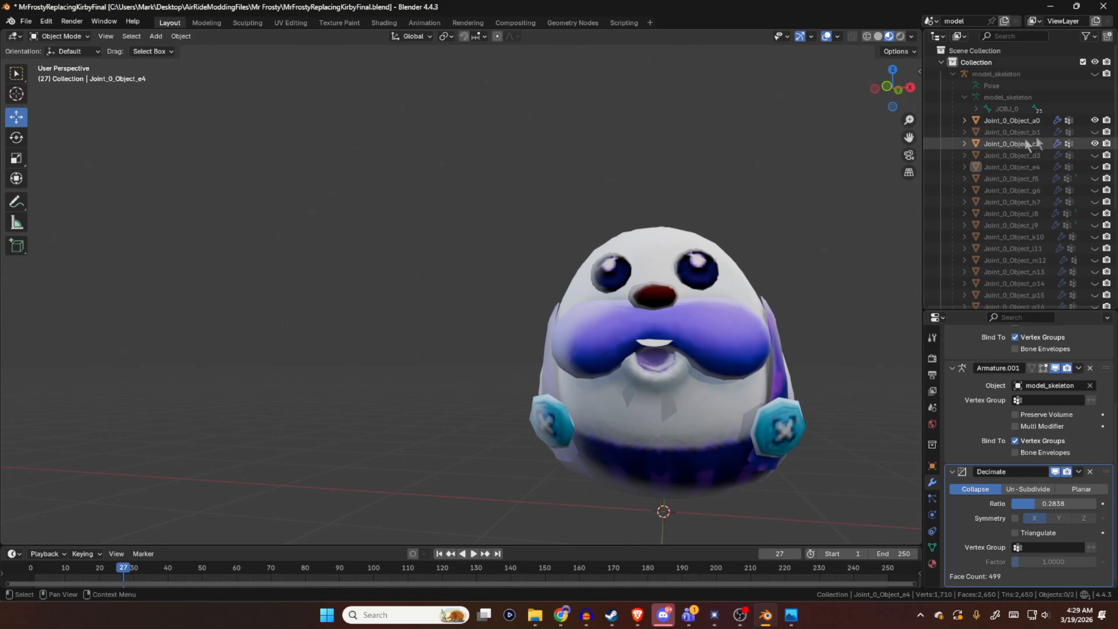
{"action": "middle_click_drag", "start_coordinate": [909, 265], "coordinate": [806, 300]}
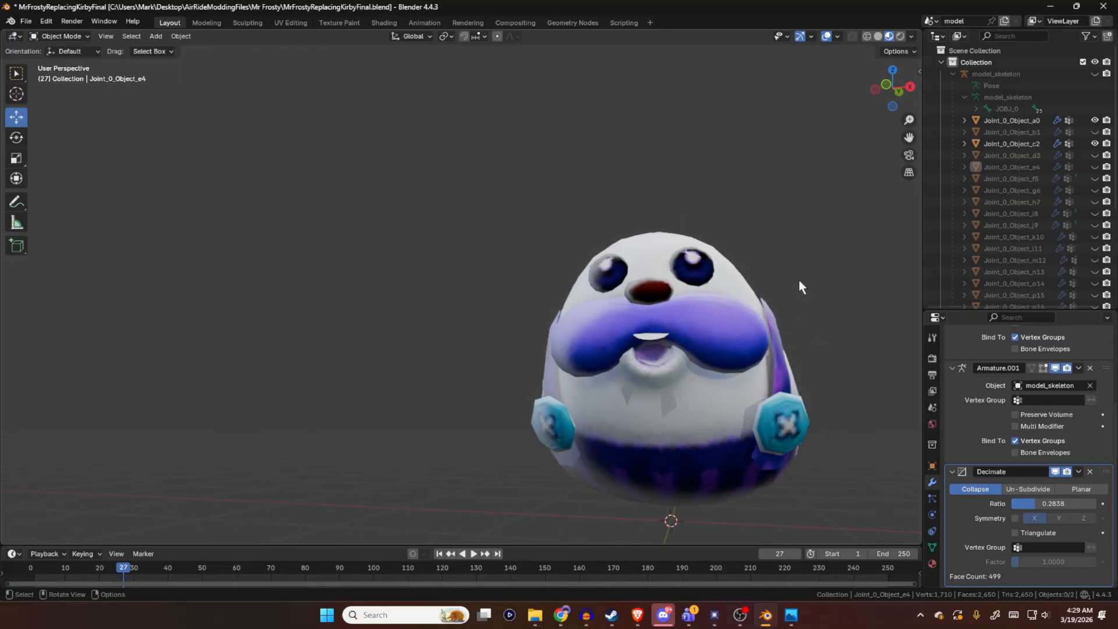
{"action": "middle_click_drag", "start_coordinate": [803, 304], "coordinate": [757, 275]}
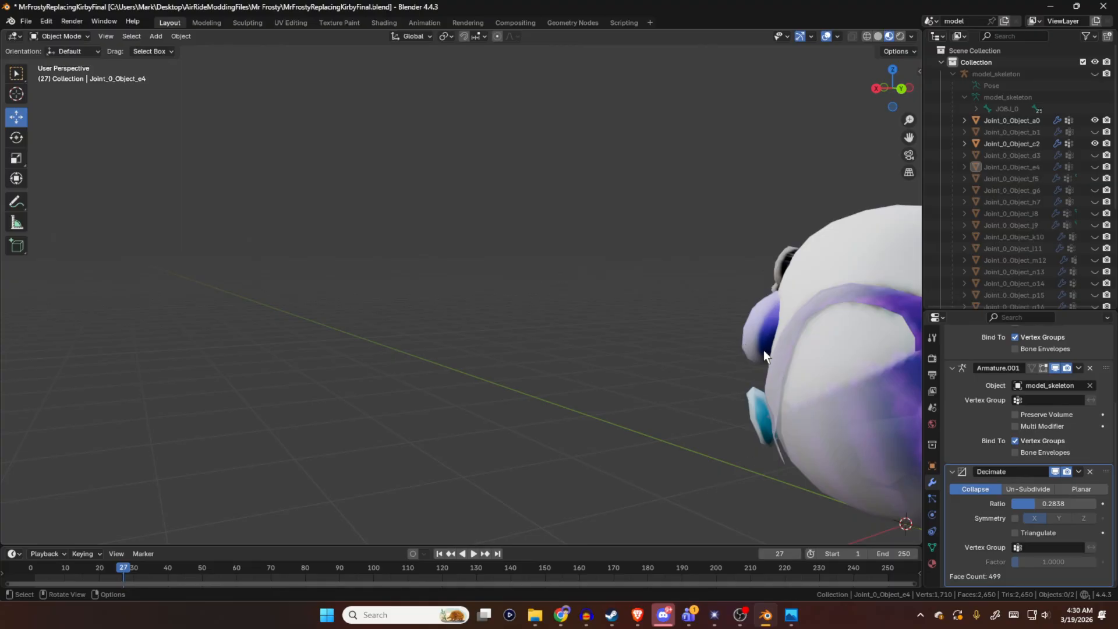
{"action": "middle_click_drag", "start_coordinate": [795, 344], "coordinate": [826, 336]}
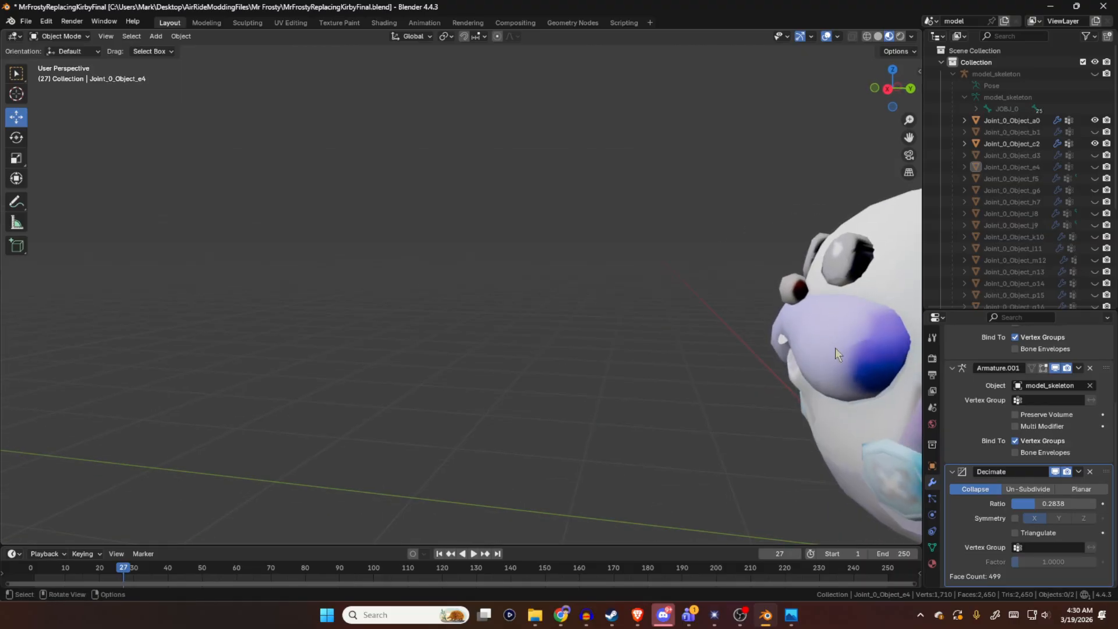
{"action": "middle_click_drag", "start_coordinate": [855, 291], "coordinate": [826, 256]}
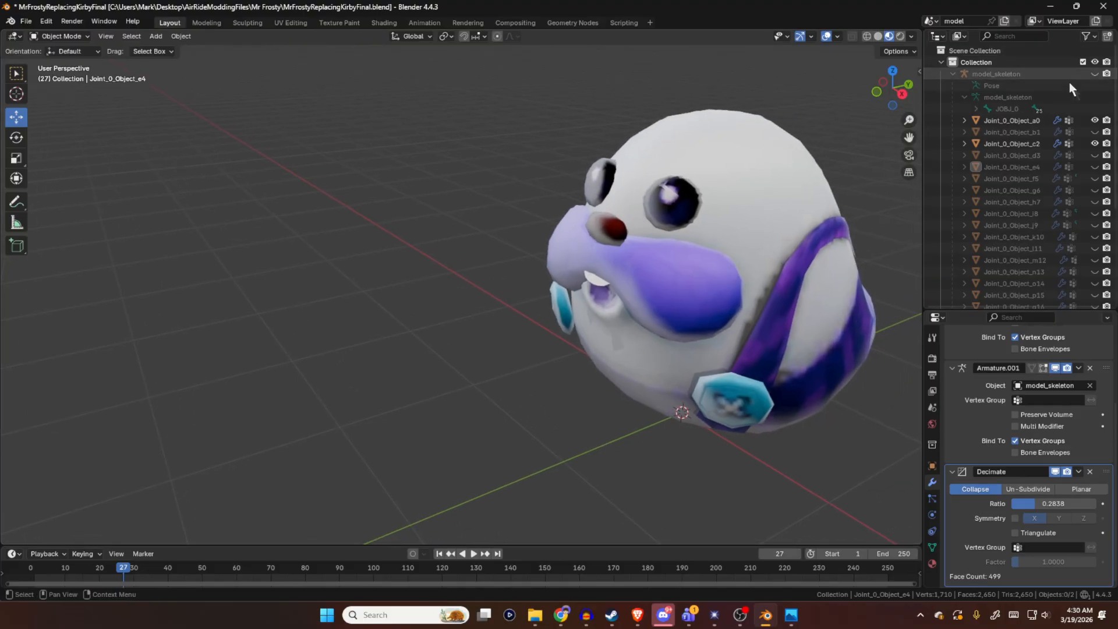
- Open Joint_0_Object_c2 in Edit Mode and try moving a vertex on the moustache, undoing the move
{"action": "left_click", "coordinate": [1049, 118]}
{"action": "left_click", "coordinate": [794, 236]}
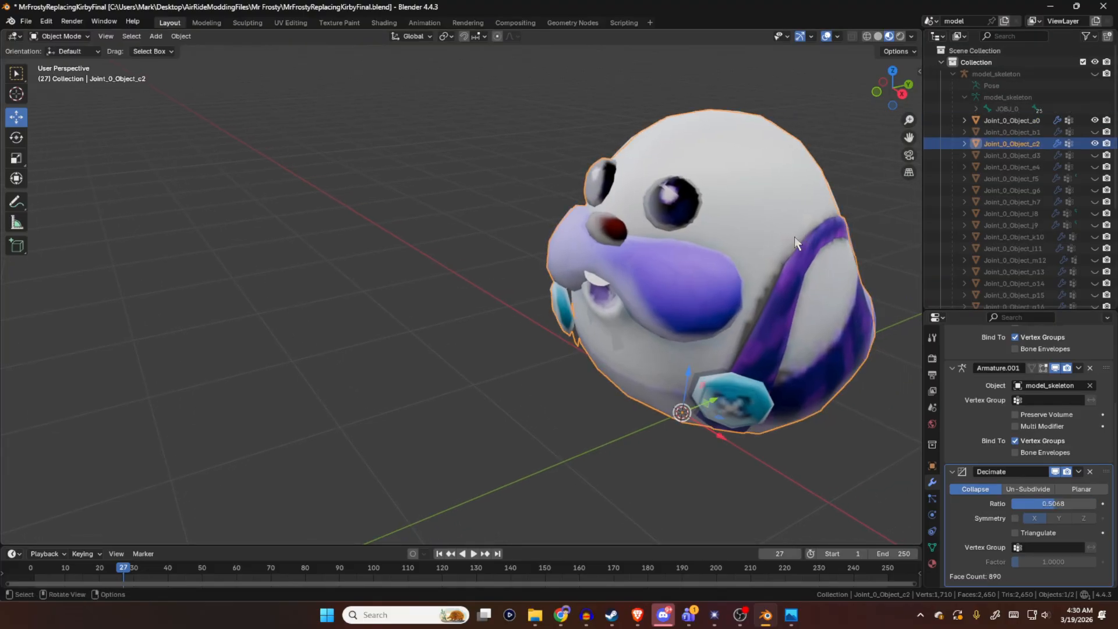
{"action": "key", "text": "Tab"}
{"action": "scroll", "coordinate": [767, 296], "scroll_direction": "up", "scroll_amount": 6}
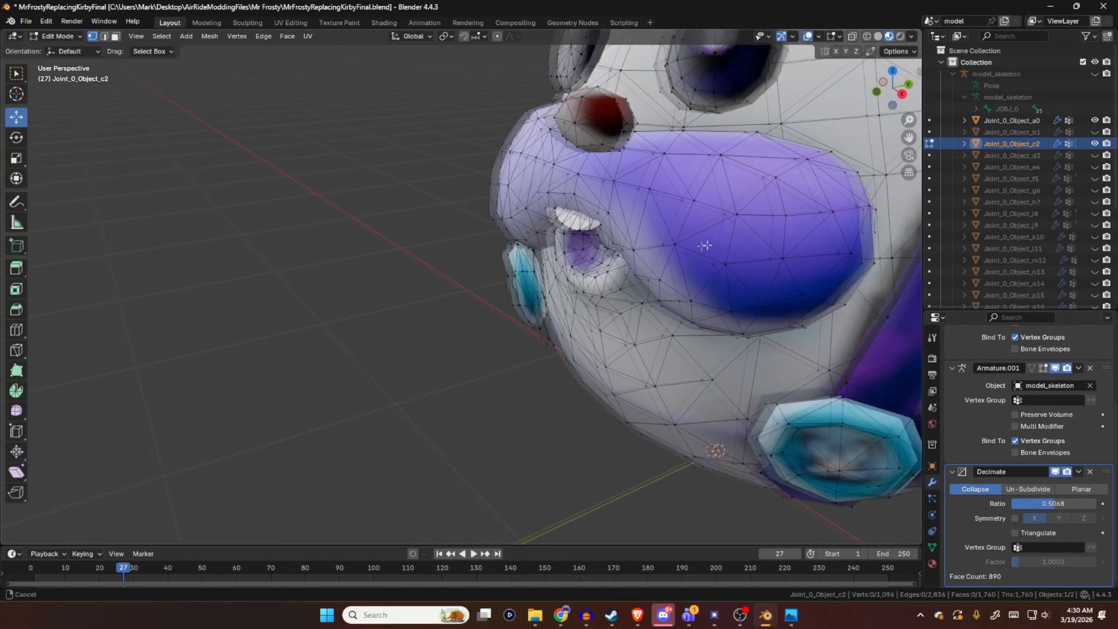
{"action": "middle_click_drag", "start_coordinate": [727, 226], "coordinate": [765, 211]}
{"action": "left_click", "coordinate": [741, 217]}
{"action": "mouse_move", "coordinate": [769, 224]}
{"action": "left_mouse_down"}
{"action": "mouse_move", "coordinate": [806, 234]}
{"action": "mouse_move", "coordinate": [786, 229]}
{"action": "left_mouse_up"}
{"action": "key", "text": "ctrl+z"}
{"action": "key", "text": "ctrl+z"}
- Try shifting two neighbouring moustache vertices one after the other, undoing each shift
{"action": "left_click", "coordinate": [676, 194]}
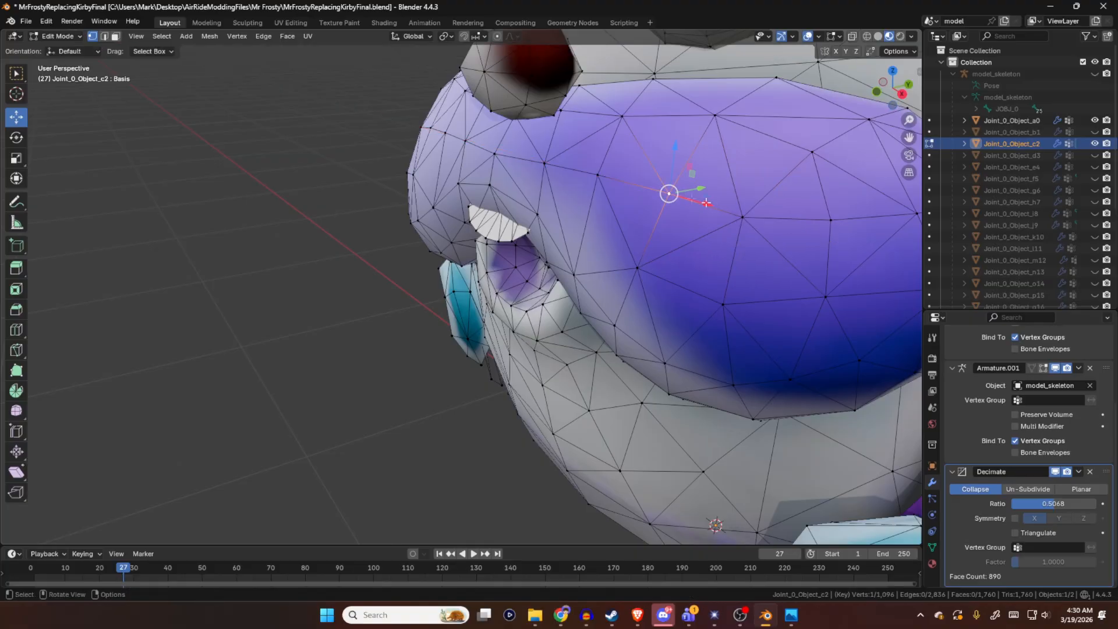
{"action": "left_click_drag", "start_coordinate": [708, 204], "coordinate": [722, 209]}
{"action": "key", "text": "ctrl+z"}
{"action": "left_click", "coordinate": [744, 217]}
{"action": "left_click_drag", "start_coordinate": [781, 228], "coordinate": [807, 222]}
{"action": "key", "text": "ctrl+z"}
- Try merging two adjacent moustache vertices by distance with a merge distance of 0.34 m, and undo the merge
{"action": "middle_click_drag", "start_coordinate": [807, 222], "coordinate": [669, 224]}
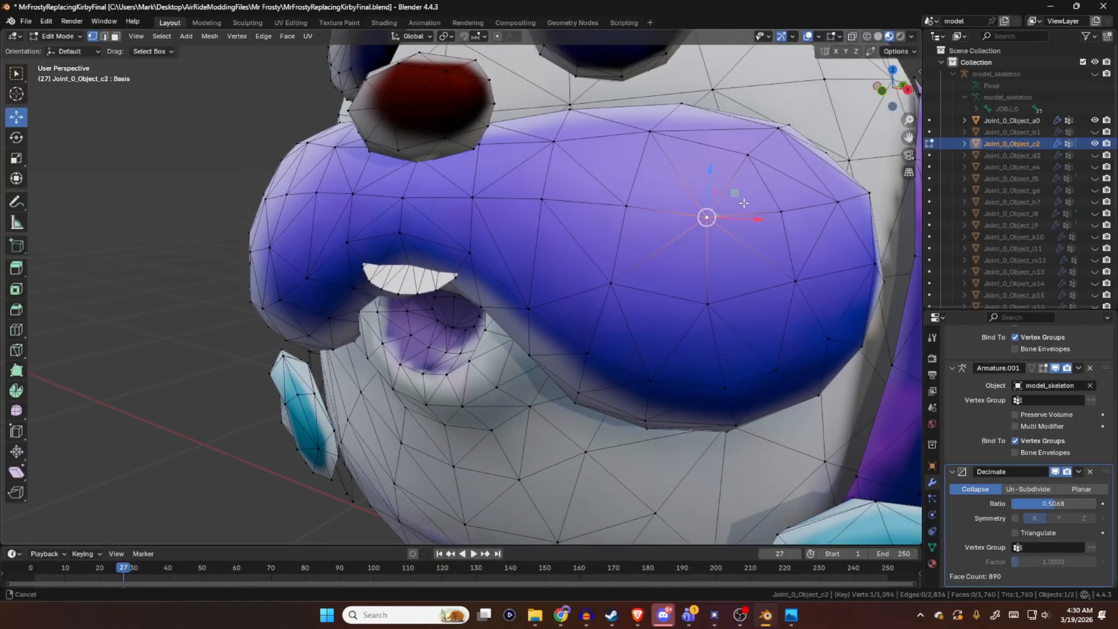
{"action": "left_click", "coordinate": [625, 205], "text": "ctrl"}
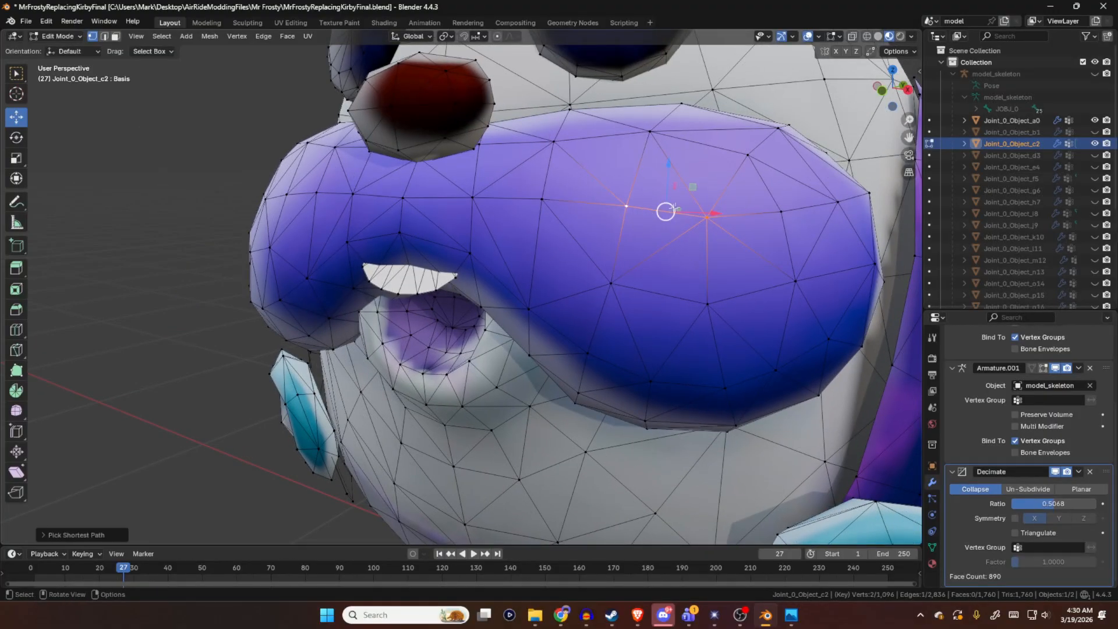
{"action": "key", "text": "m"}
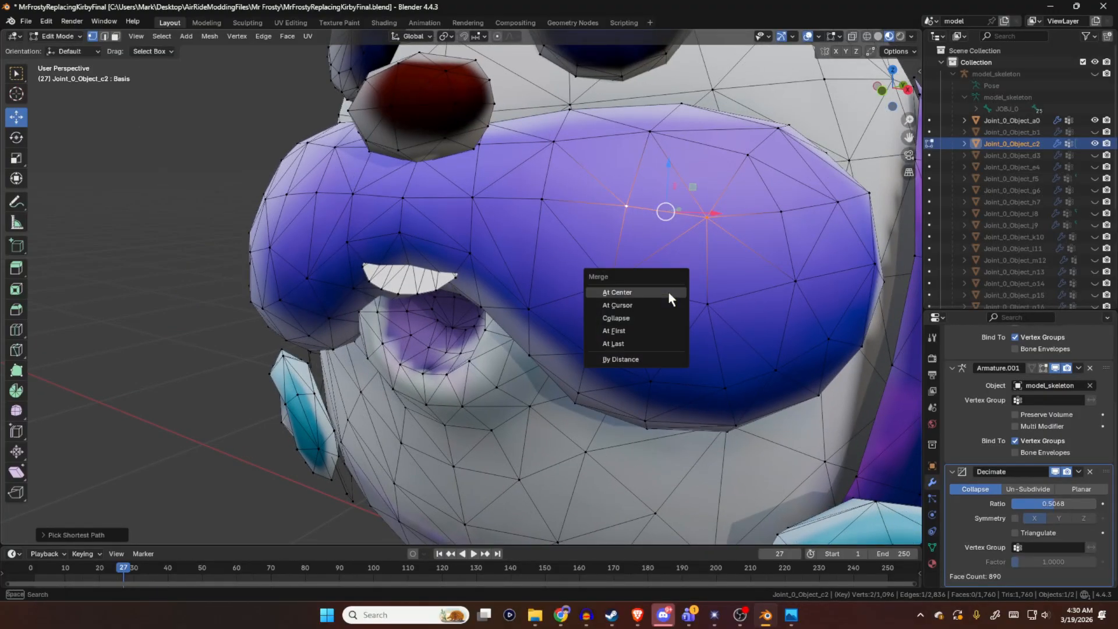
{"action": "left_click", "coordinate": [621, 359]}
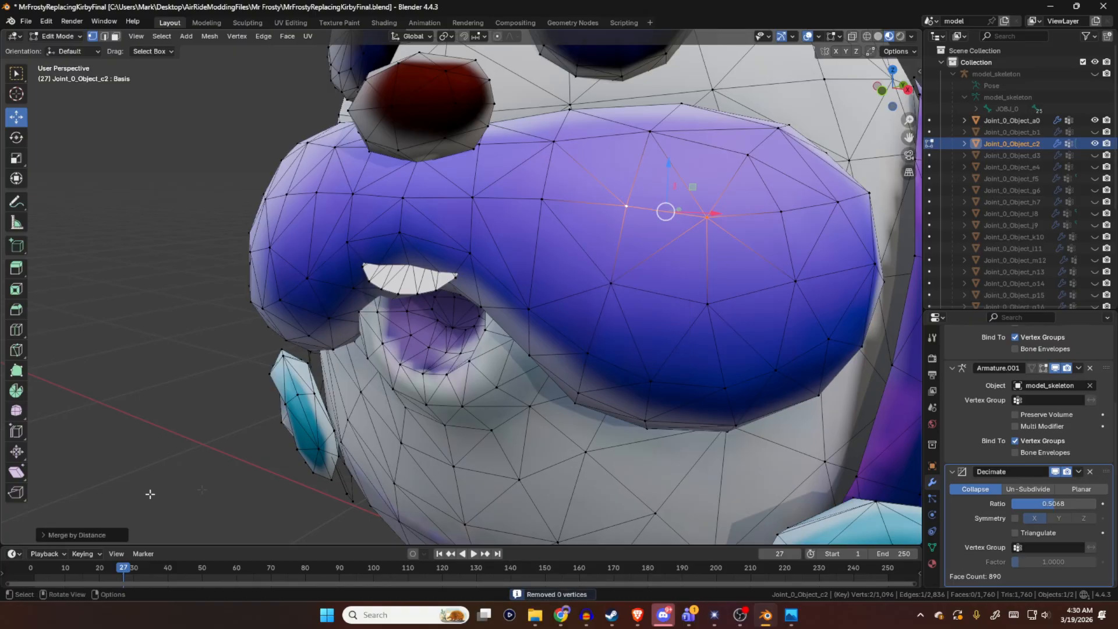
{"action": "left_click", "coordinate": [50, 536]}
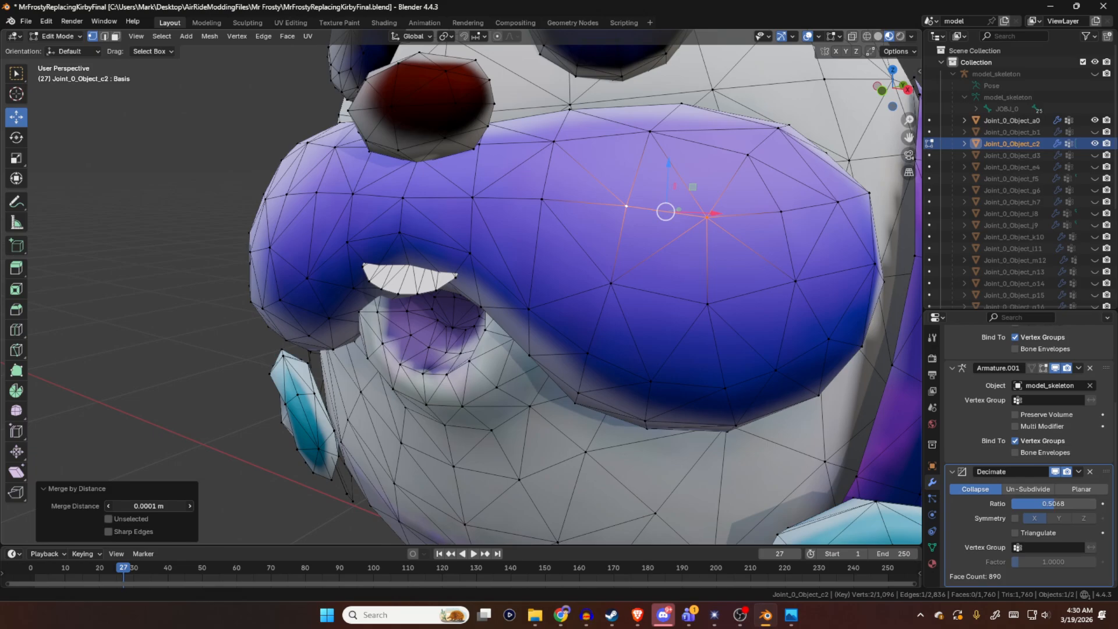
{"action": "left_click_drag", "start_coordinate": [150, 506], "coordinate": [166, 506]}
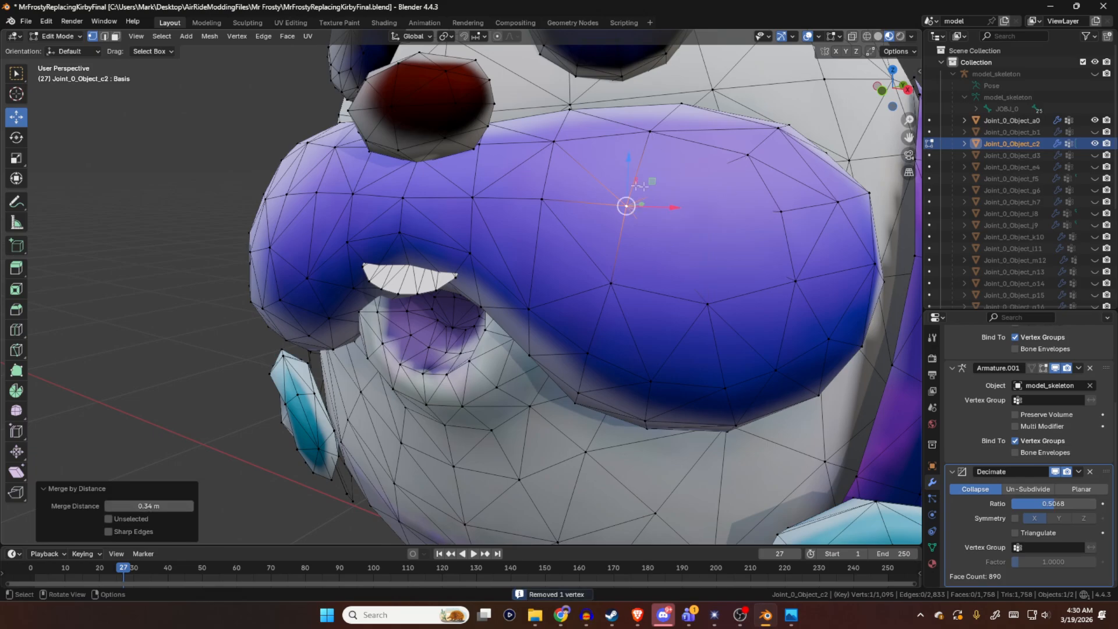
{"action": "key", "text": "ctrl+z"}
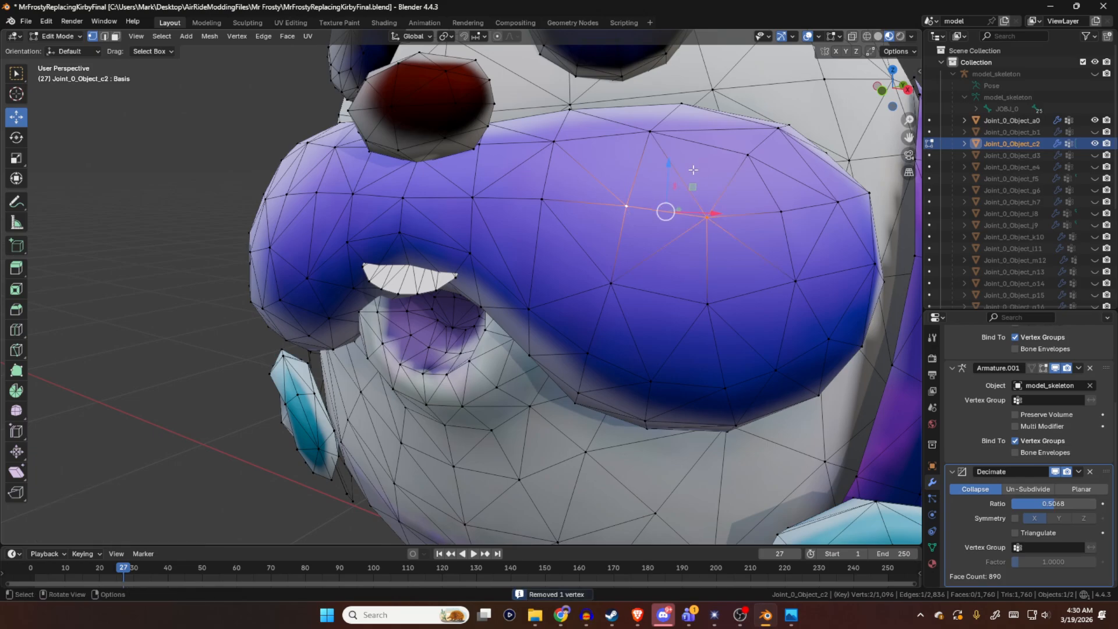
- Clear the vertex selection and return Joint_0_Object_c2 to Object Mode
{"action": "middle_click_drag", "start_coordinate": [569, 204], "coordinate": [556, 289], "text": "shift"}
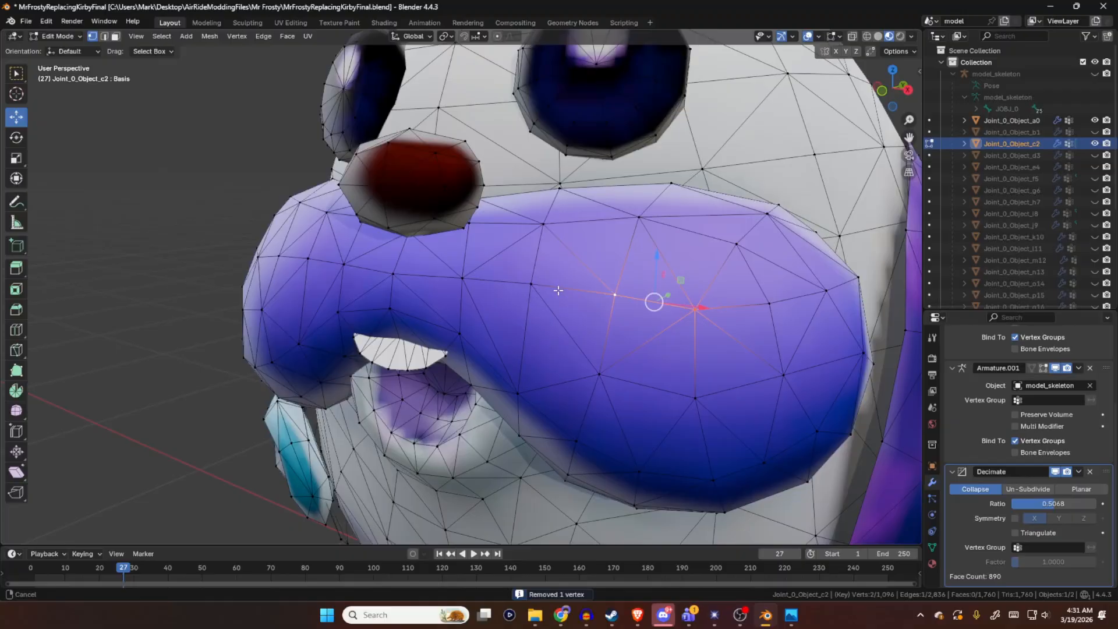
{"action": "left_click", "coordinate": [225, 173]}
{"action": "scroll", "coordinate": [477, 267], "scroll_direction": "down", "scroll_amount": 4}
{"action": "key", "text": "Tab"}
{"action": "middle_click_drag", "start_coordinate": [530, 235], "coordinate": [728, 239]}
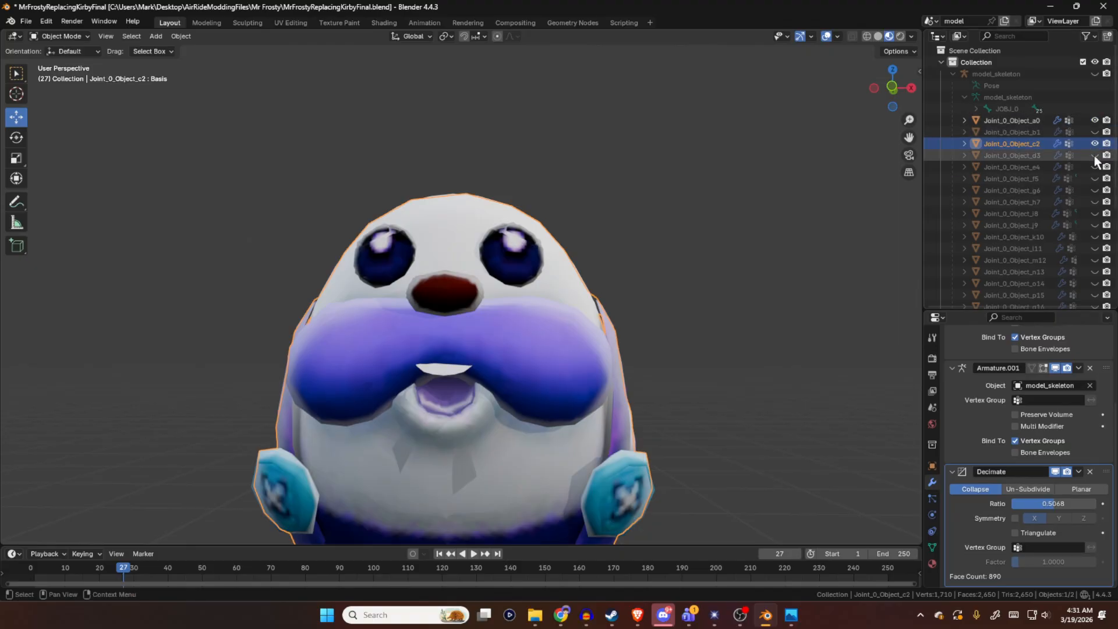
- Enlarge the Outliner area and look over the complete model with arms and feet from several angles
{"action": "left_click_drag", "start_coordinate": [1028, 314], "coordinate": [1028, 352]}
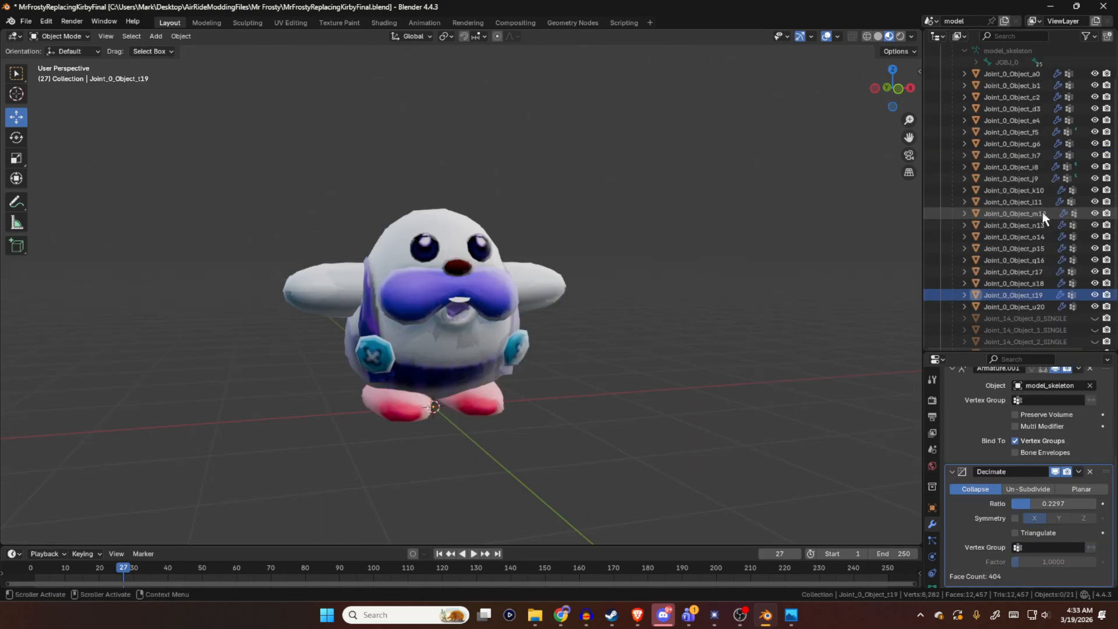
{"action": "middle_click_drag", "start_coordinate": [822, 243], "coordinate": [777, 287]}
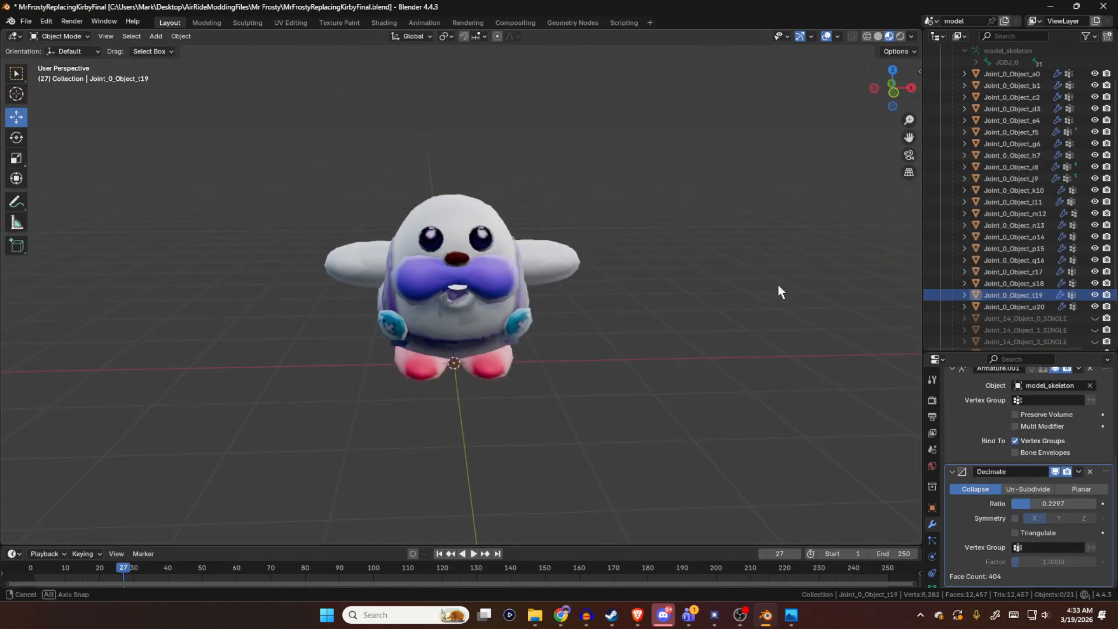
{"action": "scroll", "coordinate": [1053, 182], "scroll_direction": "down", "scroll_amount": 2}
{"action": "scroll", "coordinate": [677, 214], "scroll_direction": "up", "scroll_amount": 3}
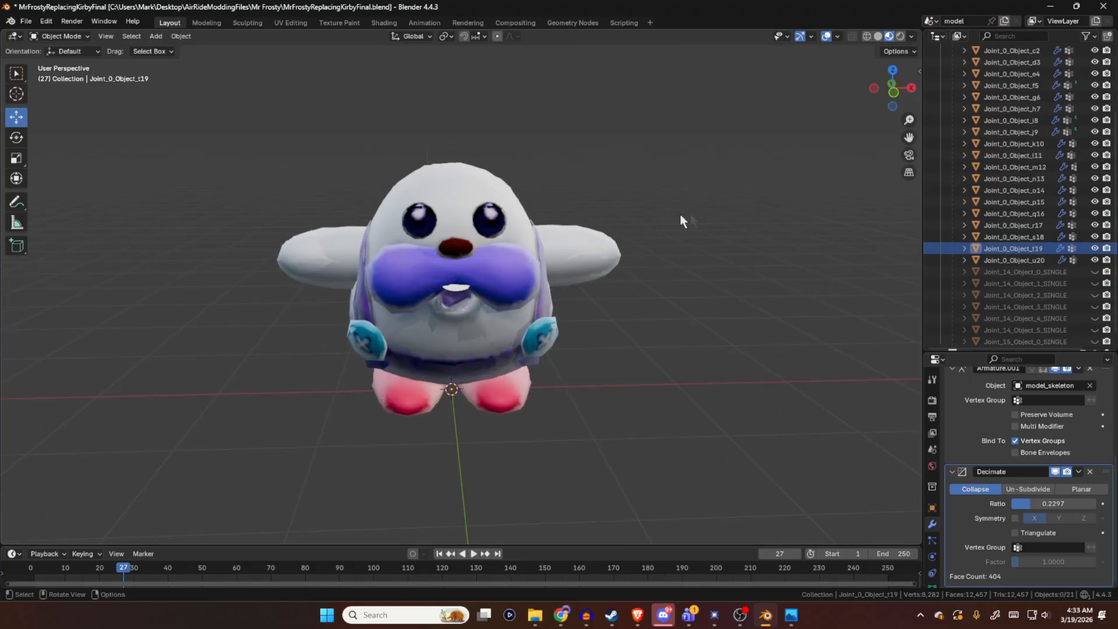
{"action": "middle_click_drag", "start_coordinate": [811, 194], "coordinate": [804, 155]}
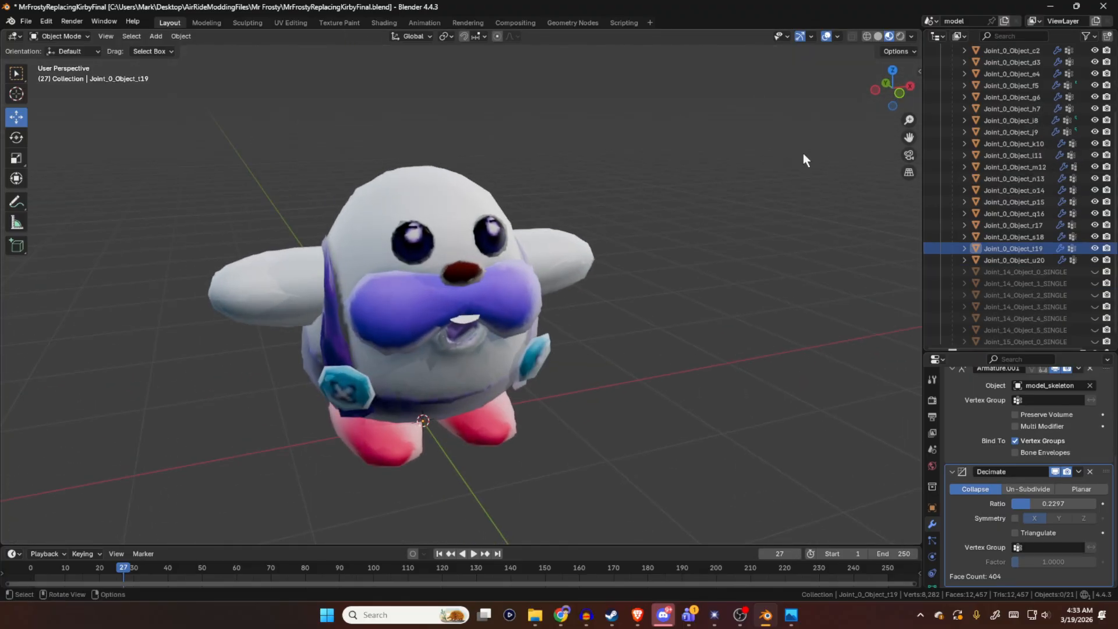
- Hide all meshes from Joint_0_Object_a0 to Joint_0_Object_u20 and view Joint_0_Object_m12 and Joint_0_Object_o14 one at a time
{"action": "scroll", "coordinate": [1078, 141], "scroll_direction": "up", "scroll_amount": 3}
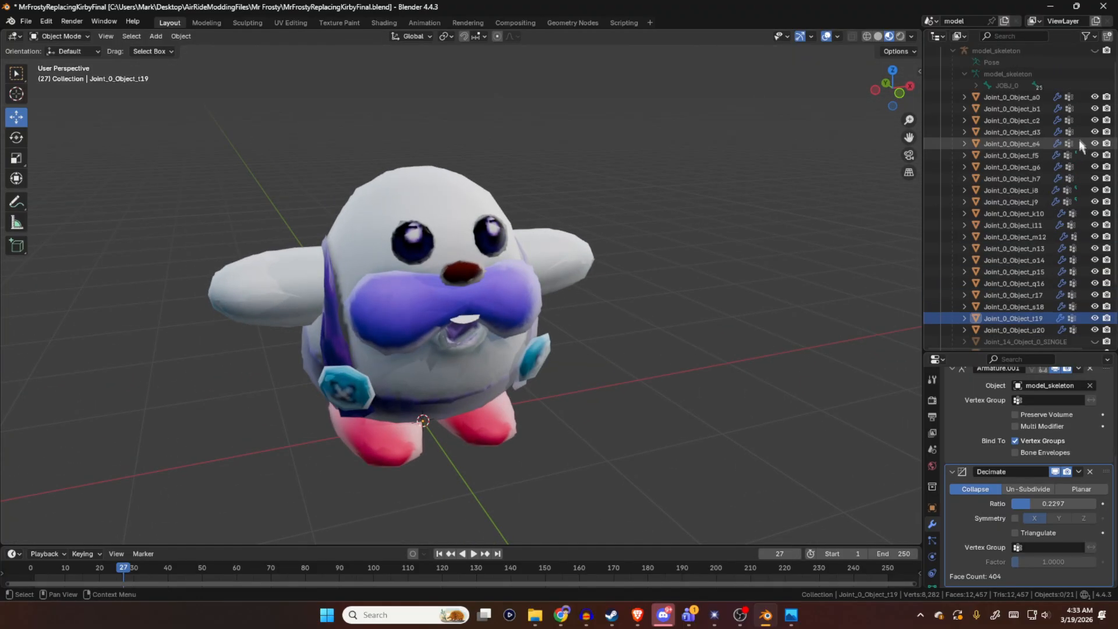
{"action": "scroll", "coordinate": [1103, 102], "scroll_direction": "down", "scroll_amount": 1}
{"action": "left_click_drag", "start_coordinate": [1094, 86], "coordinate": [1095, 307]}
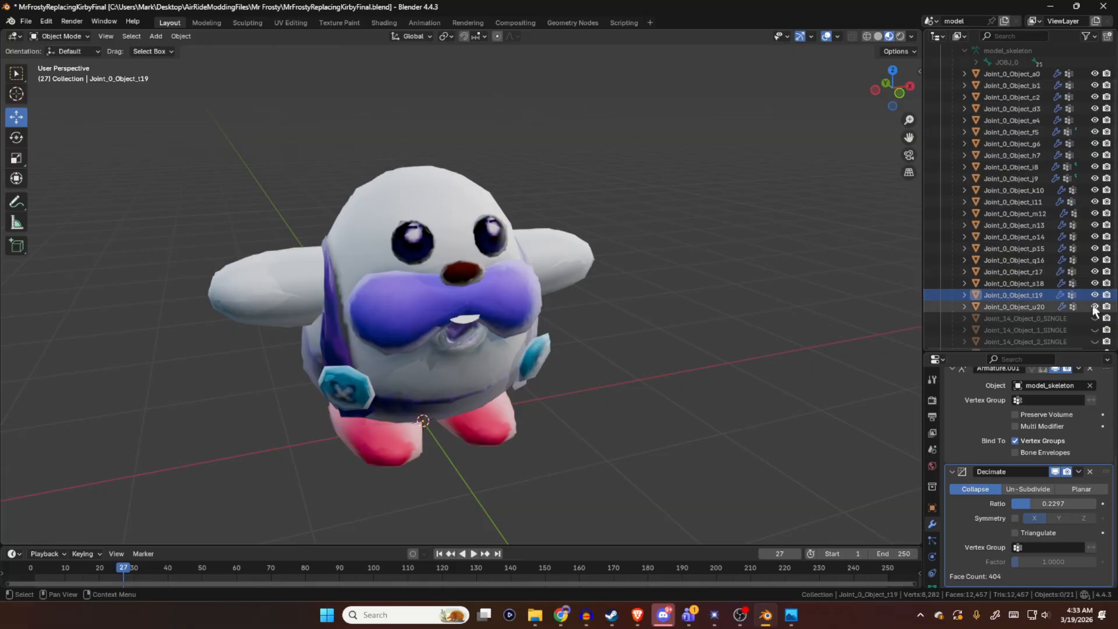
{"action": "left_click", "coordinate": [1095, 74]}
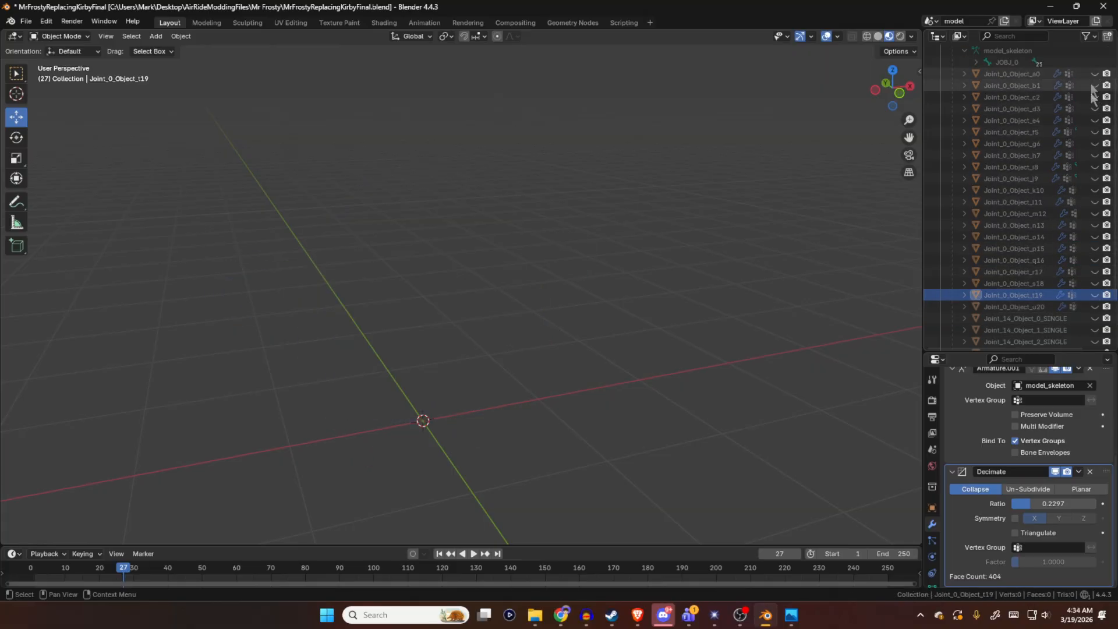
{"action": "left_click", "coordinate": [1095, 213]}
{"action": "left_click", "coordinate": [1094, 214]}
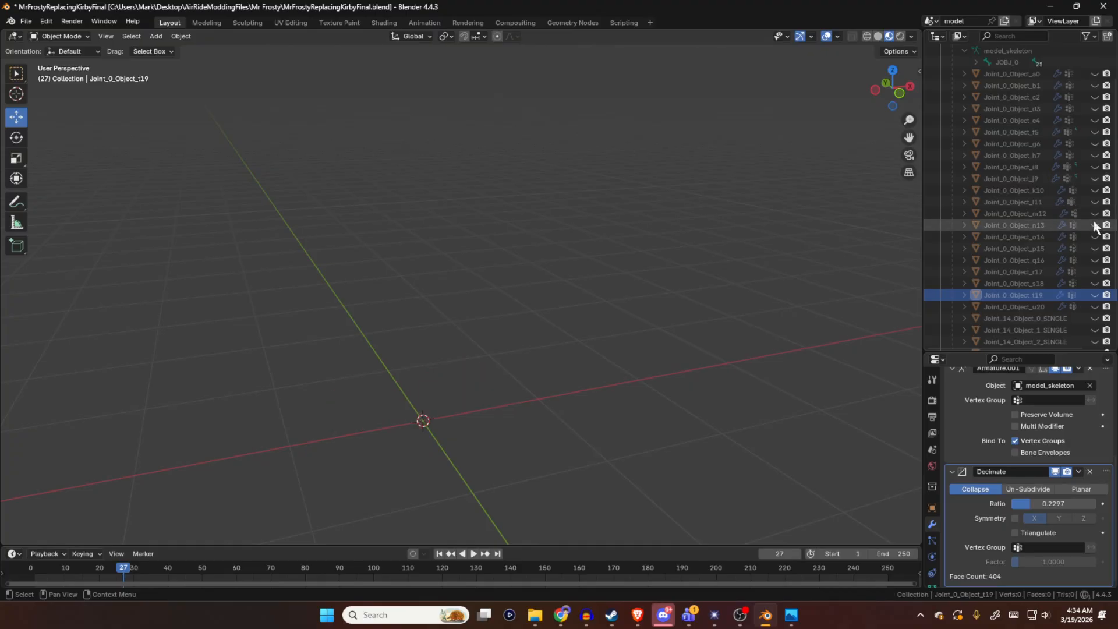
{"action": "left_click", "coordinate": [1095, 214]}
{"action": "left_click", "coordinate": [1094, 213]}
{"action": "left_click", "coordinate": [1095, 237]}
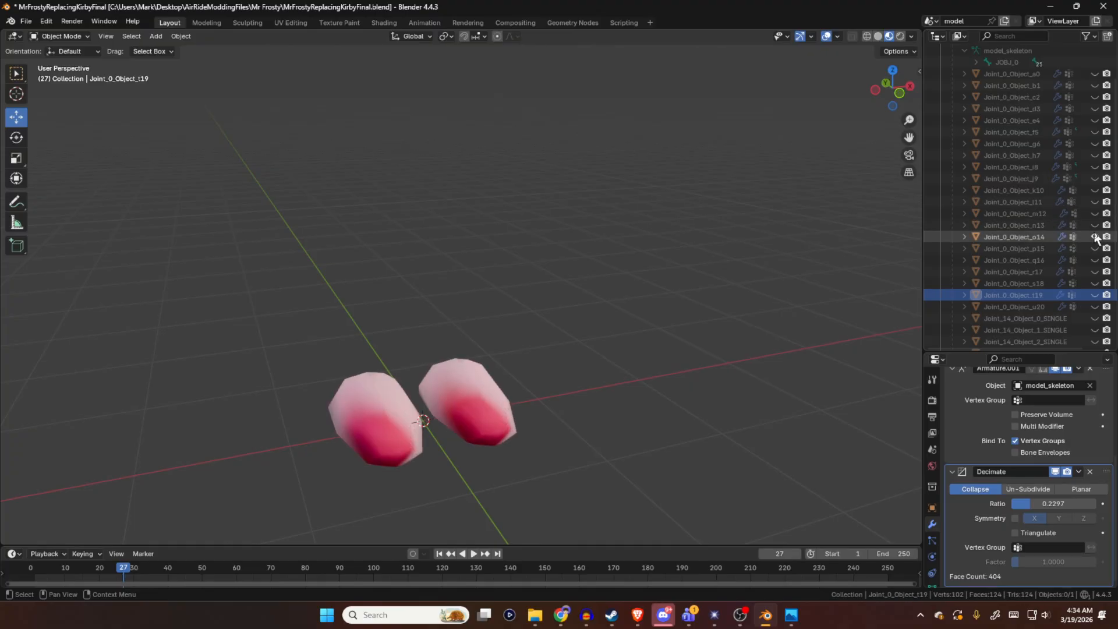
{"action": "left_click", "coordinate": [1095, 237]}
{"action": "left_click", "coordinate": [1095, 237]}
{"action": "left_click", "coordinate": [1095, 237]}
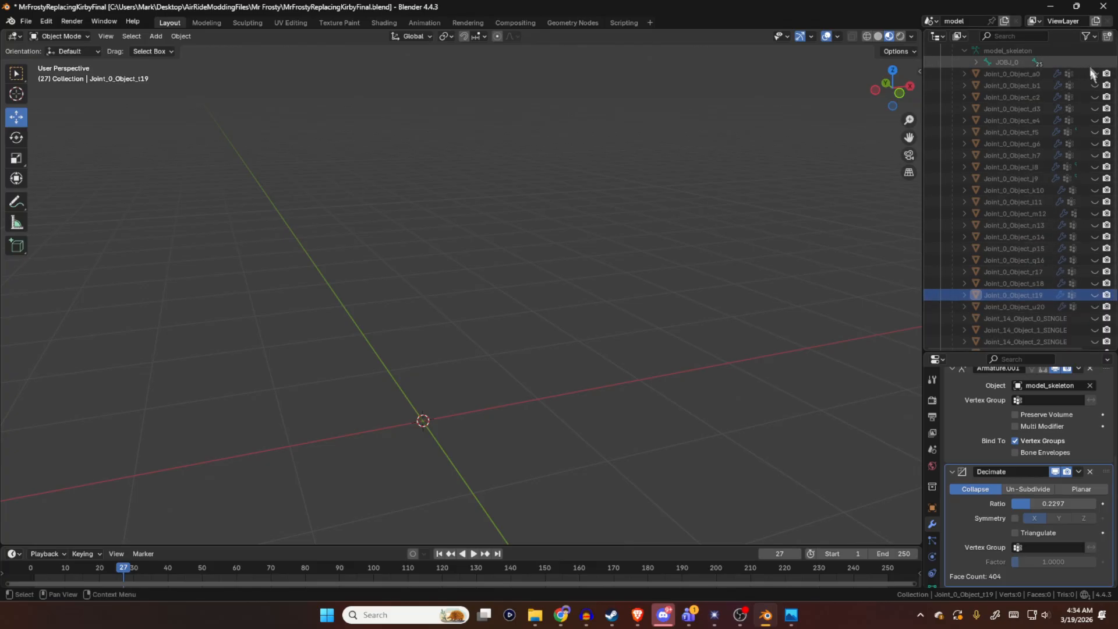
- View Joint_0_Object_b1, Joint_0_Object_d3, Joint_0_Object_e4 and Joint_0_Object_f5 one at a time, hiding each again
{"action": "left_click", "coordinate": [1096, 86]}
{"action": "left_click", "coordinate": [1096, 87]}
{"action": "left_click", "coordinate": [1095, 86]}
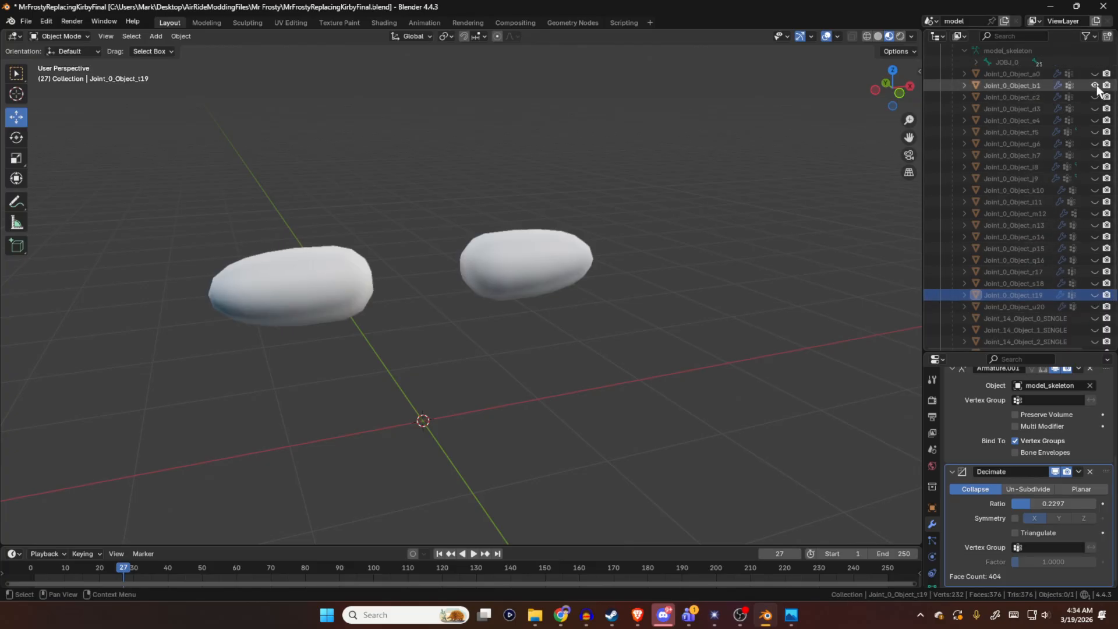
{"action": "left_click", "coordinate": [1096, 86]}
{"action": "left_click", "coordinate": [1096, 110]}
{"action": "left_click", "coordinate": [1096, 109]}
{"action": "left_click", "coordinate": [1095, 122]}
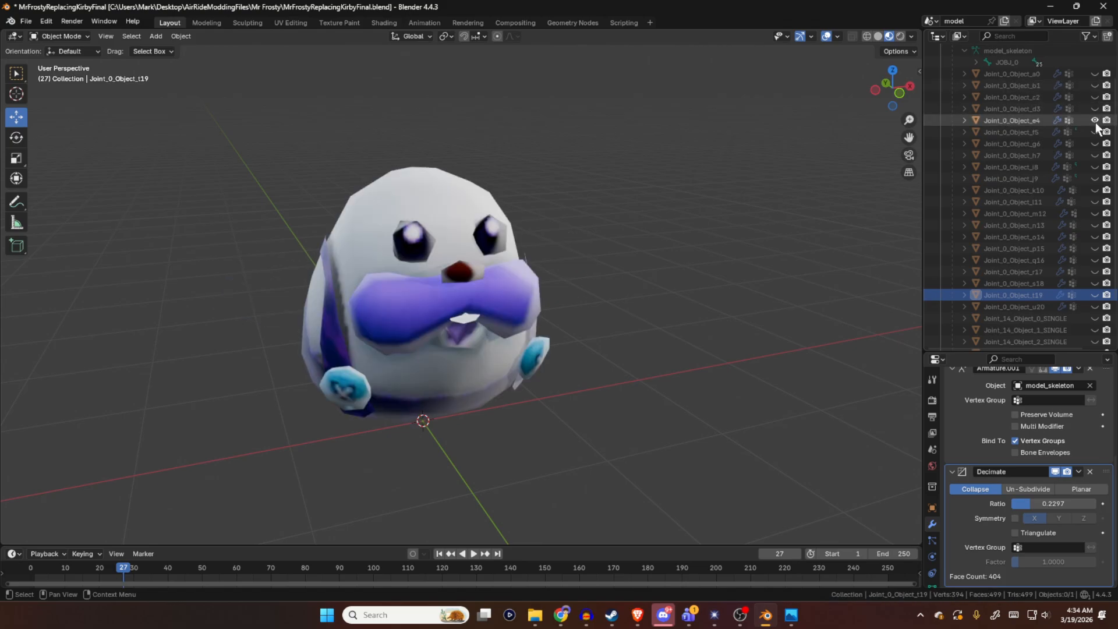
{"action": "left_click", "coordinate": [1095, 122]}
{"action": "left_click", "coordinate": [1094, 133]}
{"action": "left_click", "coordinate": [1094, 133]}
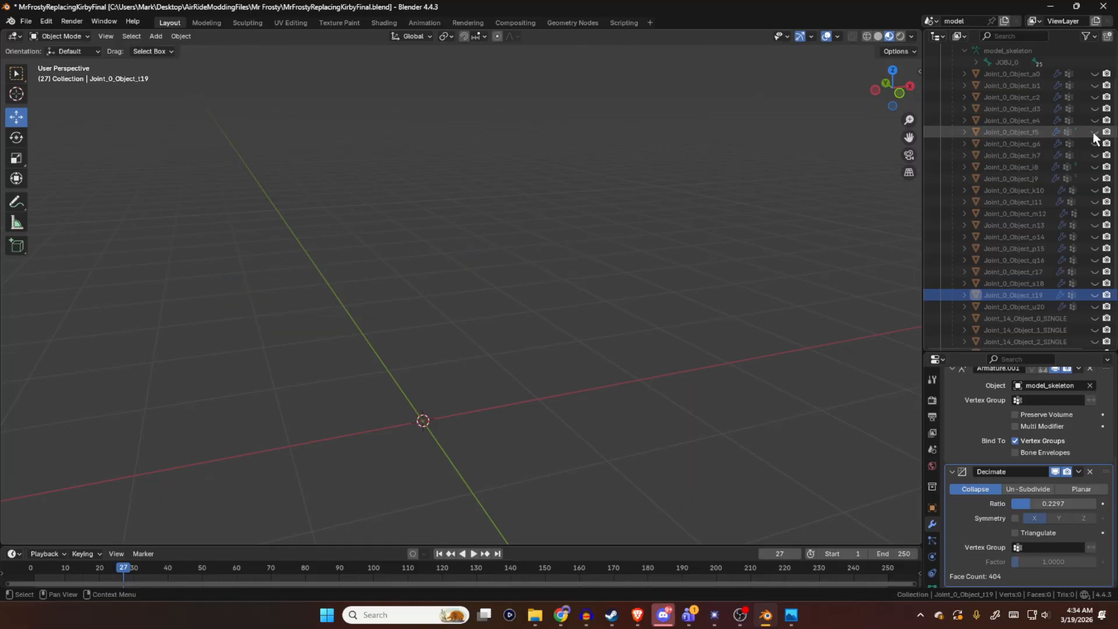
- Show all Joint_0 meshes together with the Joint_14 and Joint_15 SINGLE meshes
{"action": "left_click_drag", "start_coordinate": [1095, 74], "coordinate": [1096, 306]}
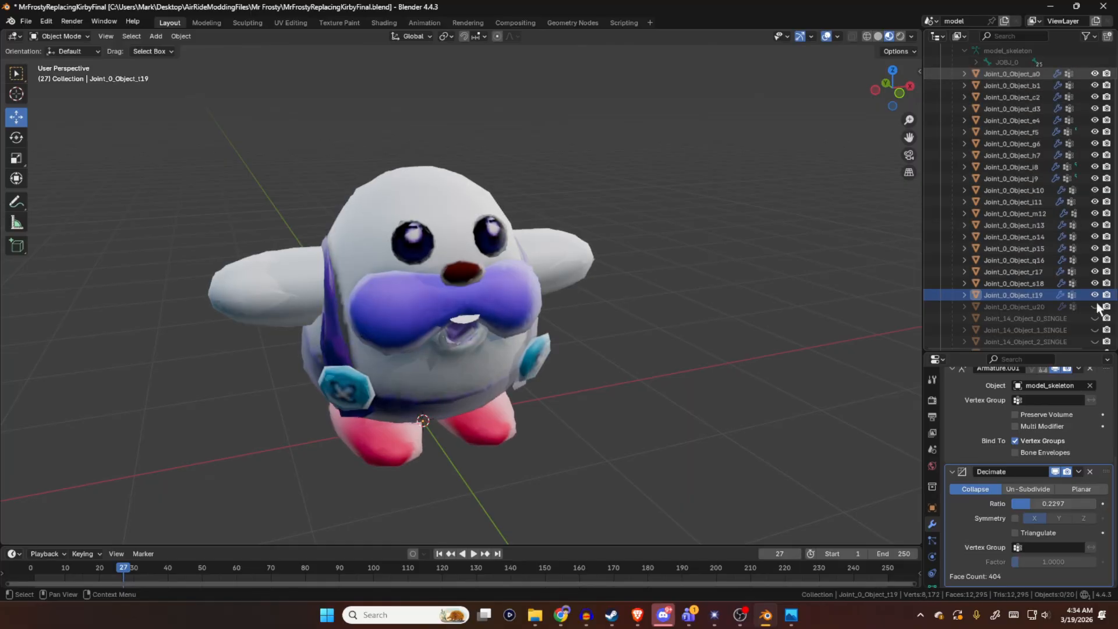
{"action": "scroll", "coordinate": [1092, 262], "scroll_direction": "down", "scroll_amount": 3}
{"action": "left_click_drag", "start_coordinate": [1093, 259], "coordinate": [1099, 325]}
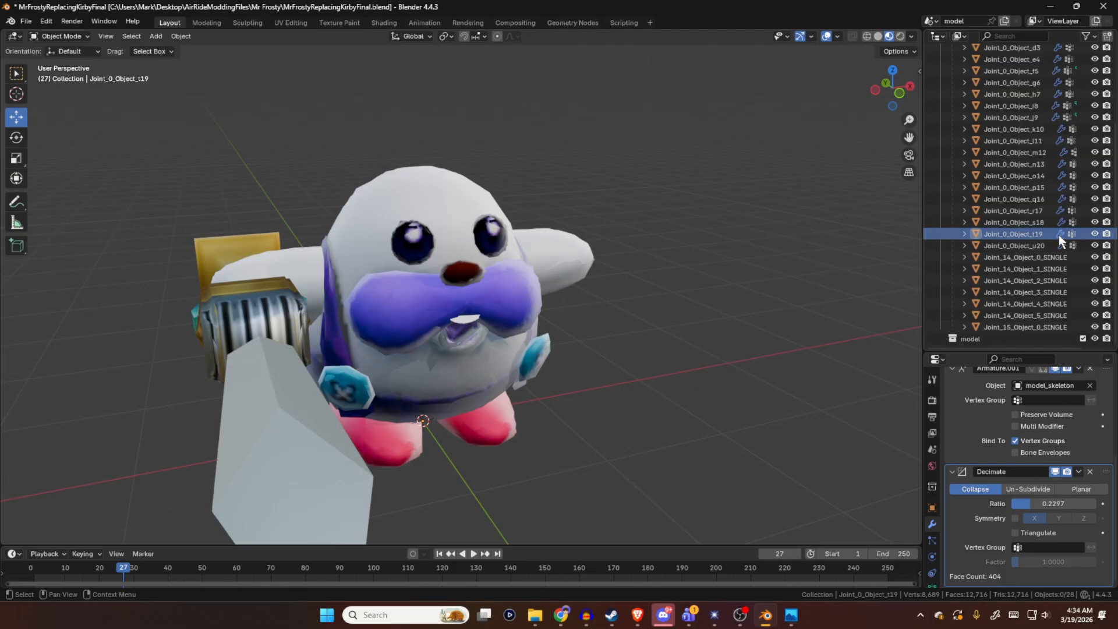
- Open the material slots of Joint_0_Object_a0 and review the Tooth and Body materials assigned to it
{"action": "left_click", "coordinate": [1043, 324]}
{"action": "scroll", "coordinate": [1010, 173], "scroll_direction": "up", "scroll_amount": 5}
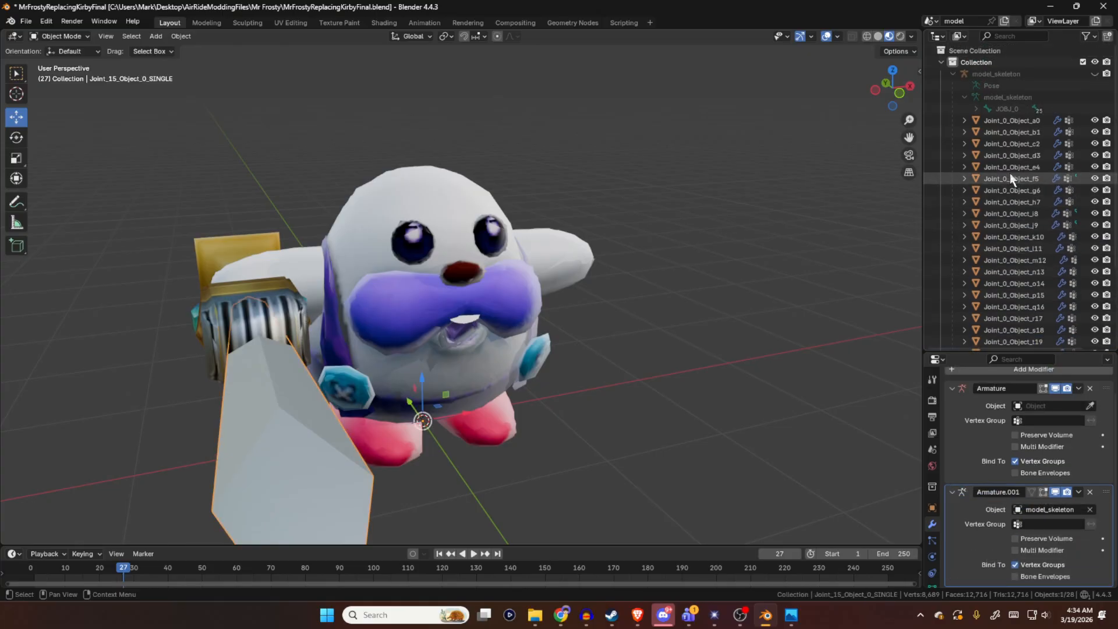
{"action": "left_click", "coordinate": [1003, 120]}
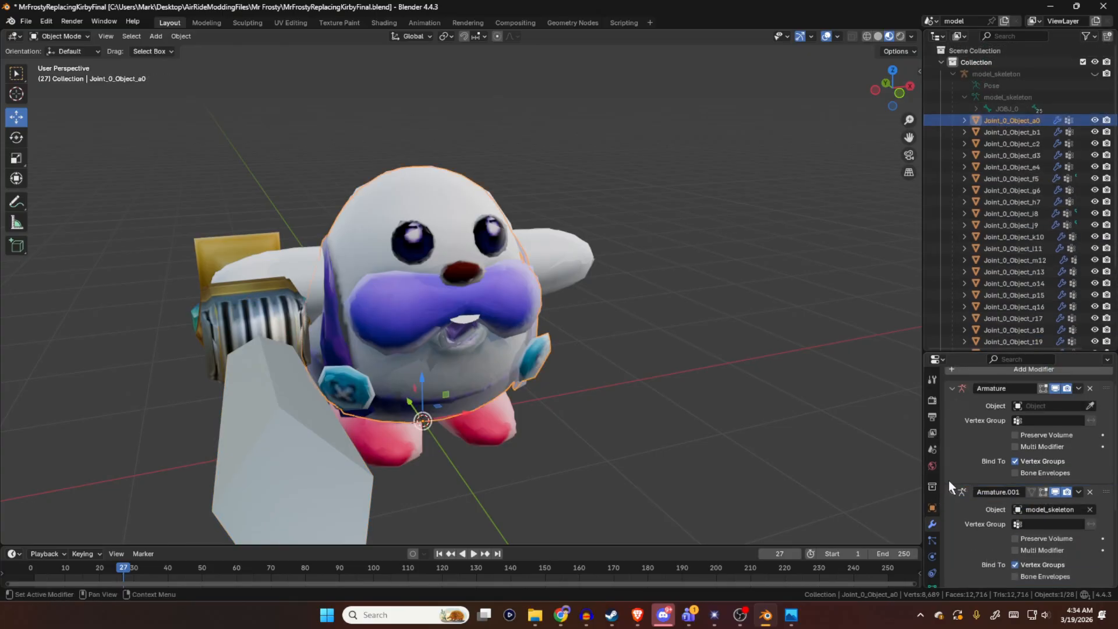
{"action": "scroll", "coordinate": [949, 439], "scroll_direction": "down", "scroll_amount": 5}
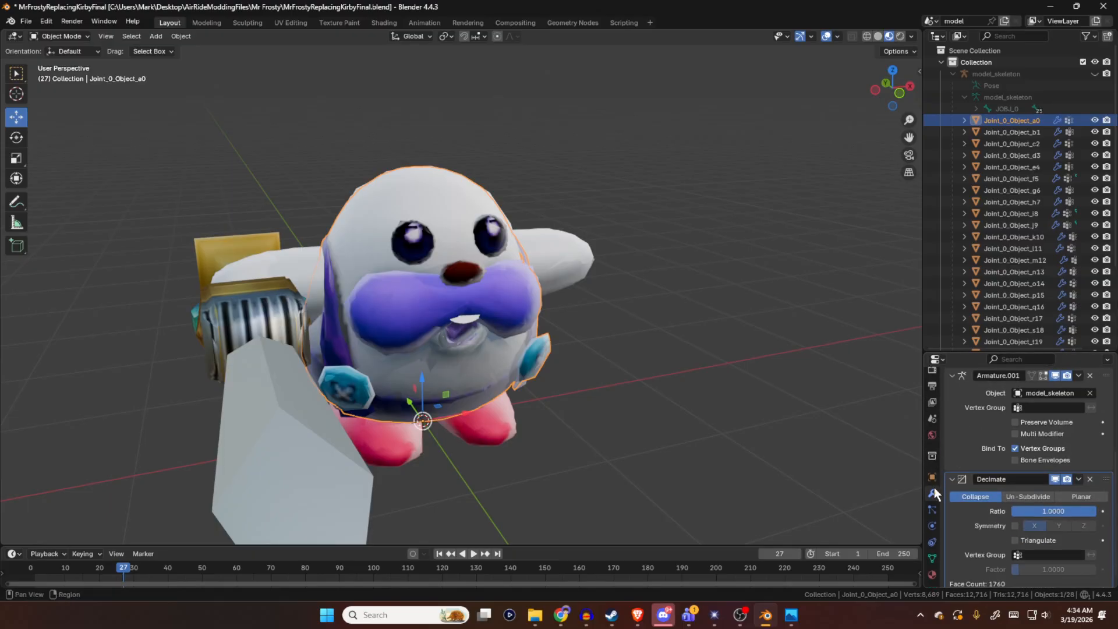
{"action": "left_click", "coordinate": [932, 575]}
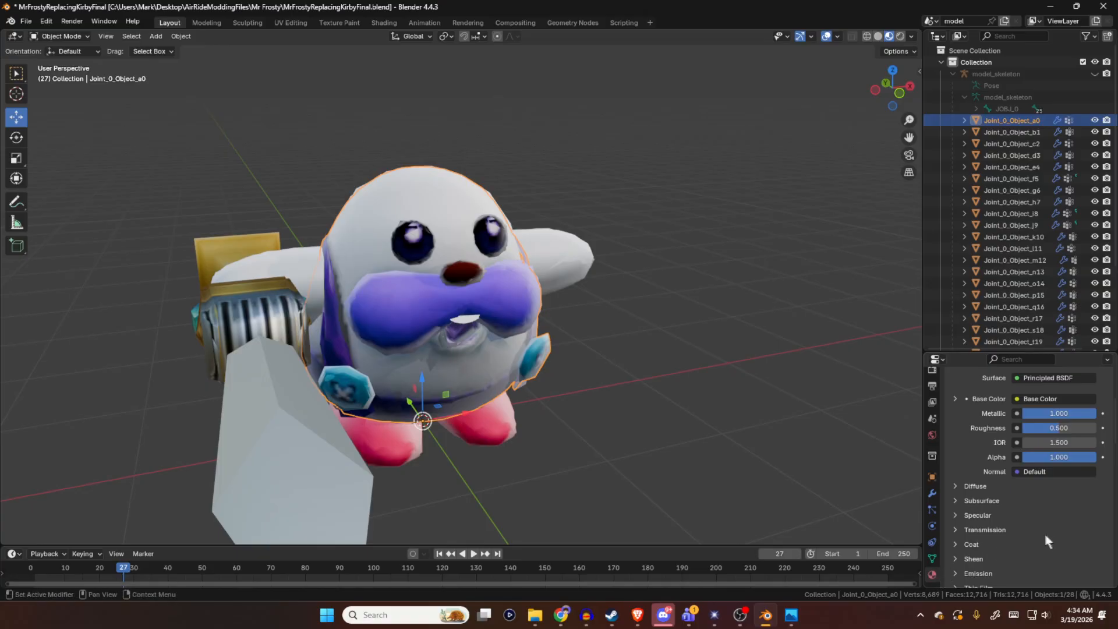
{"action": "scroll", "coordinate": [1046, 538], "scroll_direction": "up", "scroll_amount": 5}
{"action": "scroll", "coordinate": [1047, 538], "scroll_direction": "up", "scroll_amount": 3}
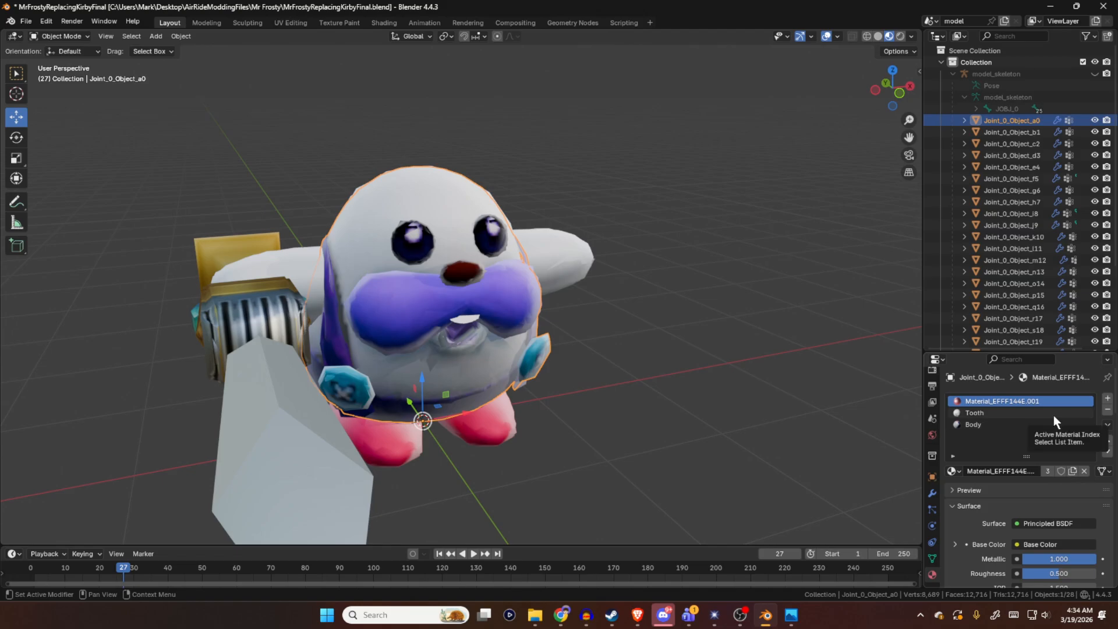
{"action": "middle_click_drag", "start_coordinate": [810, 393], "coordinate": [763, 394]}
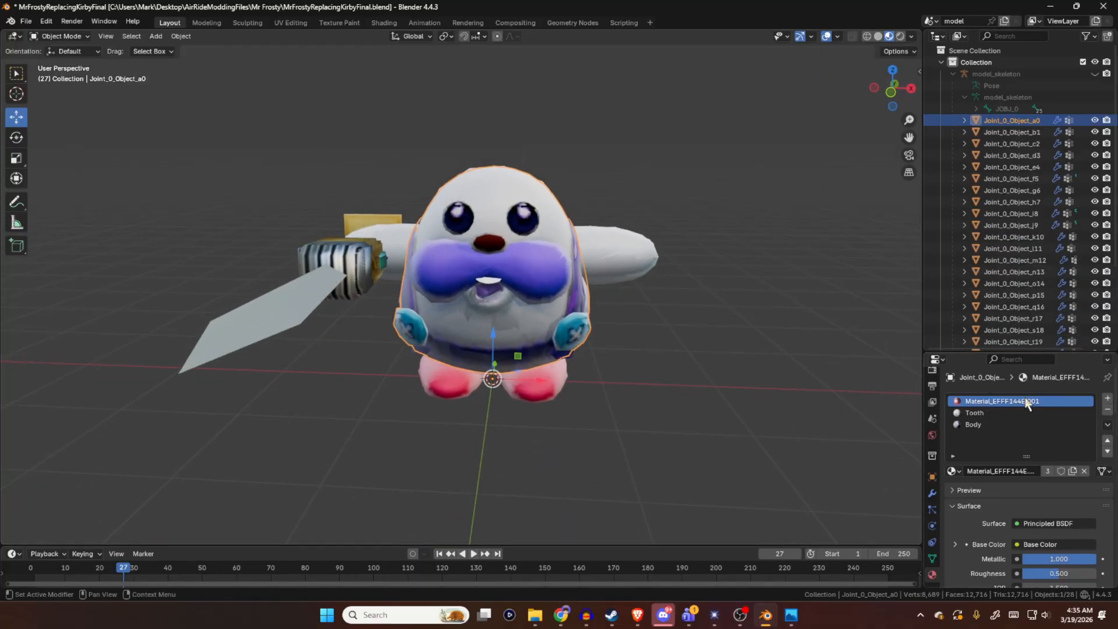
{"action": "left_click", "coordinate": [981, 410]}
{"action": "left_click", "coordinate": [980, 419]}
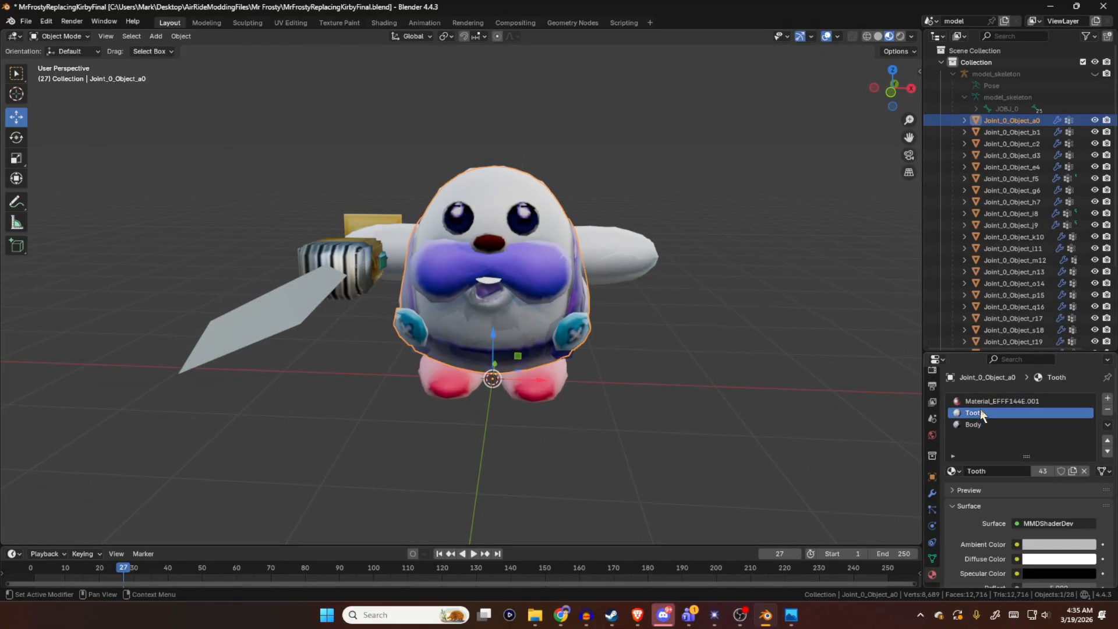
- Remove the first imported material slot, such as Material_EFFF144E.001, from the meshes Joint_0_Object_a0 to Joint_0_Object_u20, keeping Tooth and Body
{"action": "left_click", "coordinate": [1023, 401]}
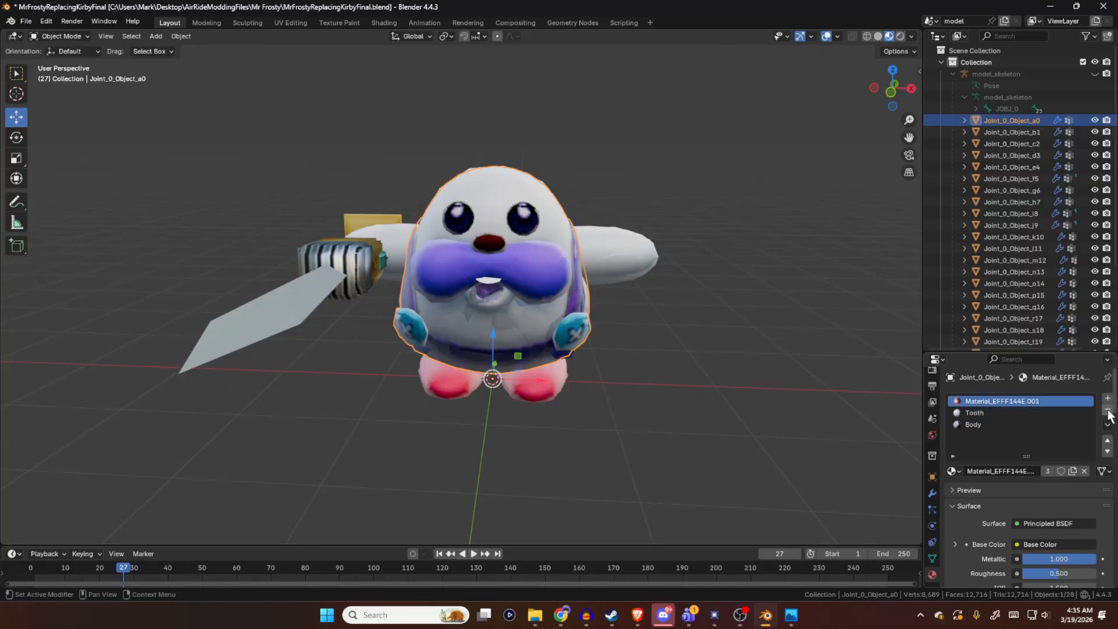
{"action": "left_click", "coordinate": [1036, 130]}
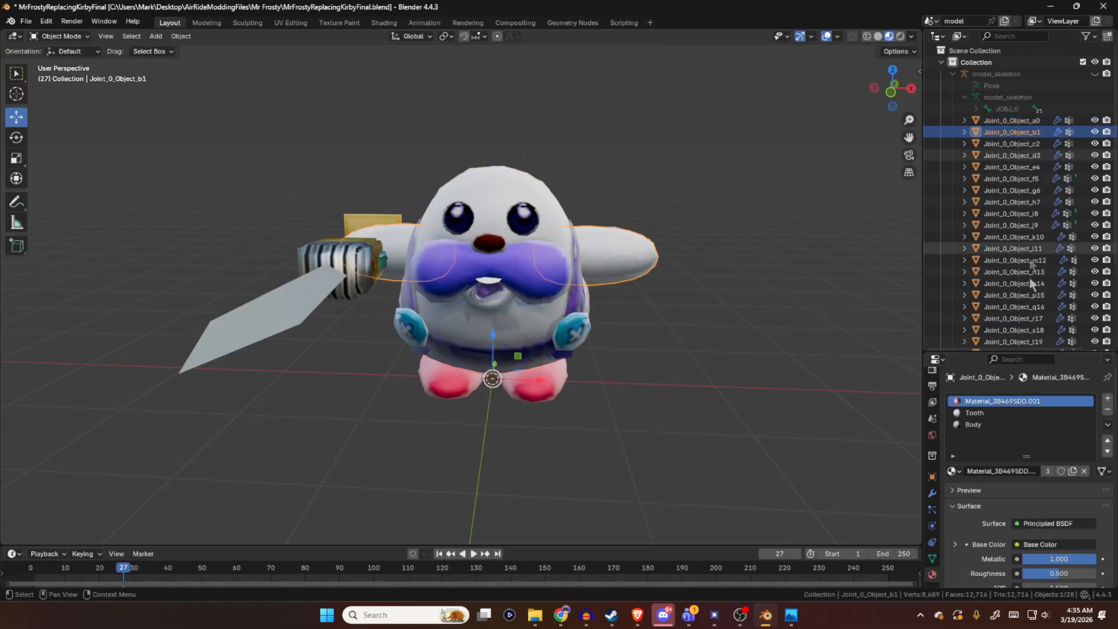
{"action": "left_click", "coordinate": [1105, 410]}
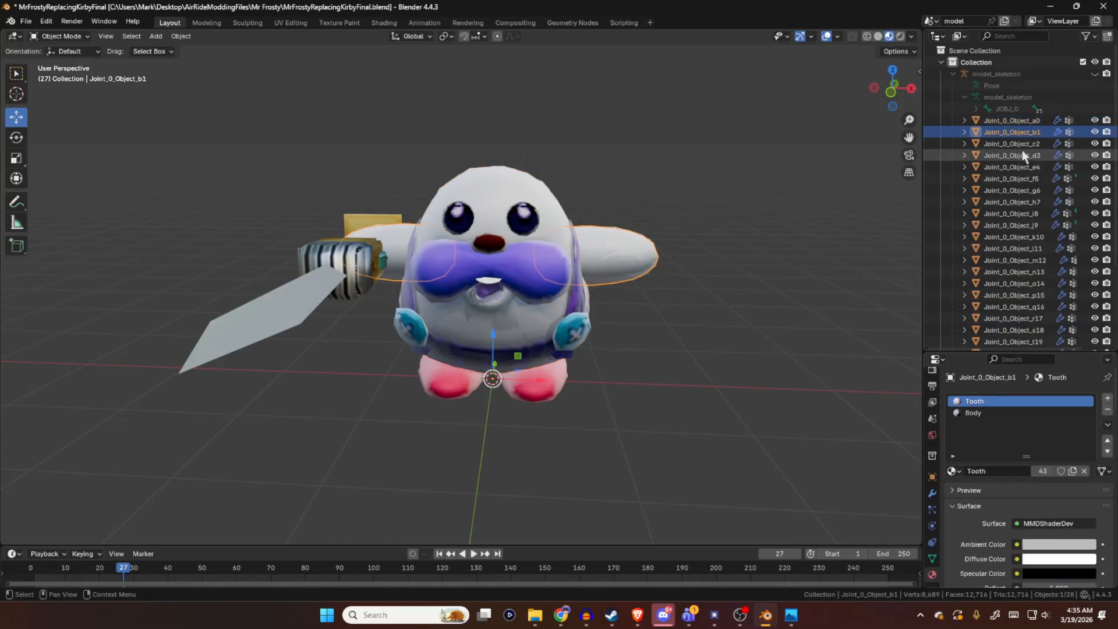
{"action": "left_click", "coordinate": [1025, 146]}
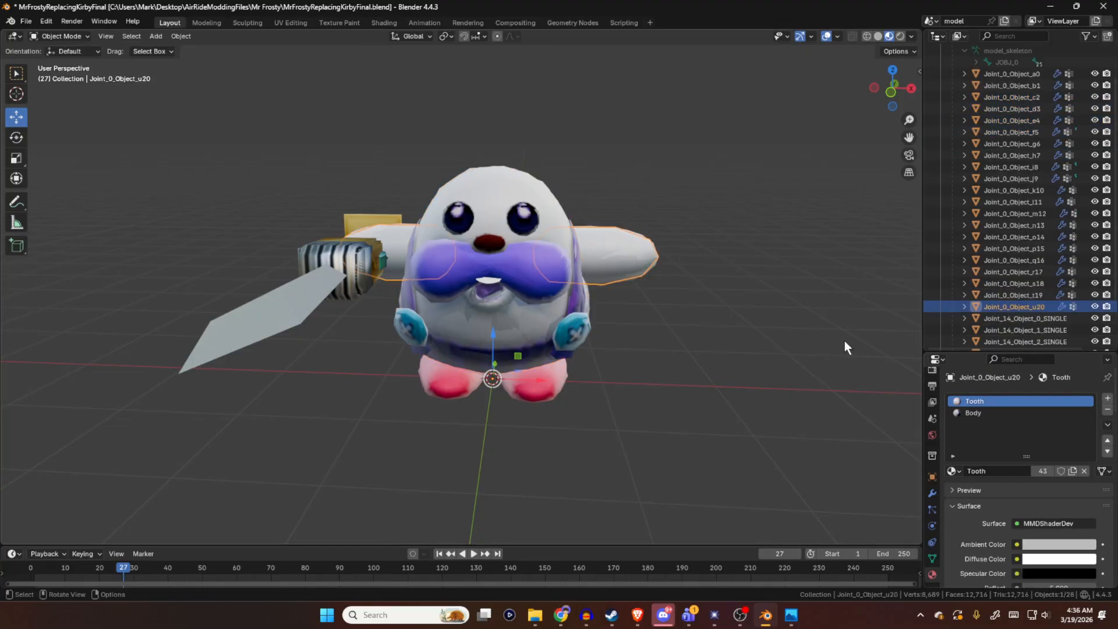
{"action": "left_click", "coordinate": [844, 341]}
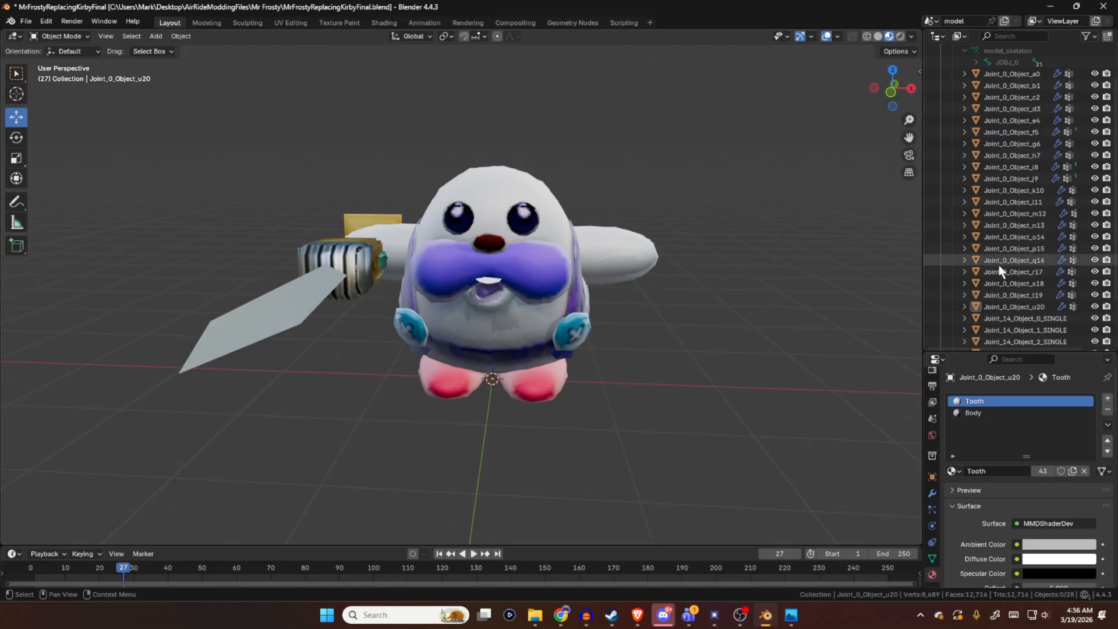
- Check the material slots of Joint_0_Object_s18, Joint_0_Object_a0, Joint_0_Object_c2 and Joint_0_Object_i8
{"action": "left_click", "coordinate": [1029, 283]}
{"action": "scroll", "coordinate": [1028, 282], "scroll_direction": "down", "scroll_amount": 1}
{"action": "scroll", "coordinate": [1025, 274], "scroll_direction": "up", "scroll_amount": 6}
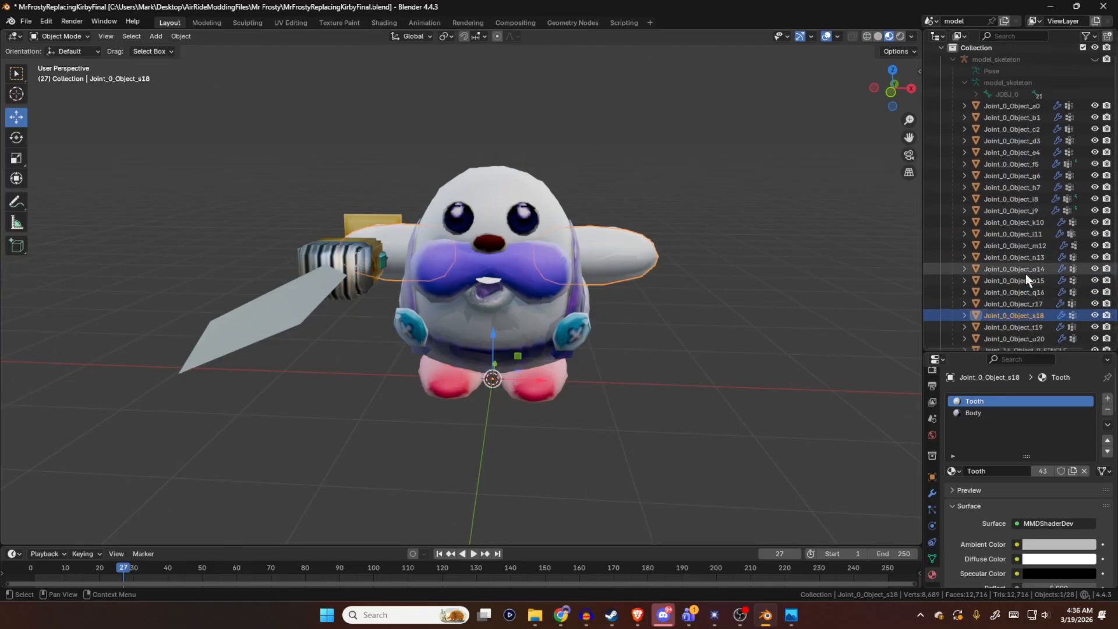
{"action": "left_click", "coordinate": [1006, 118]}
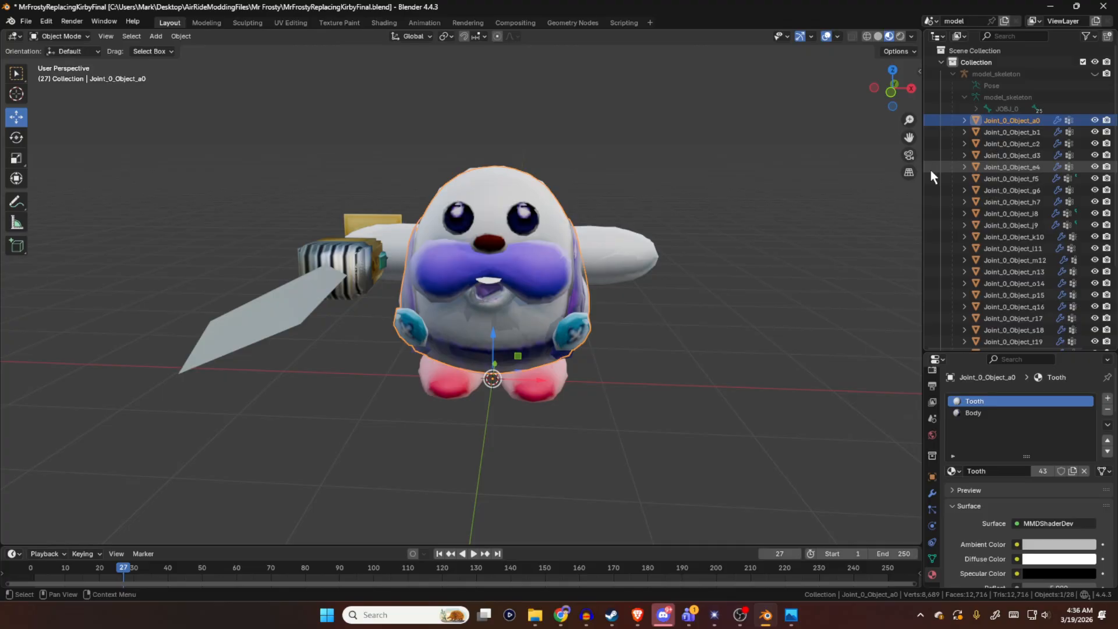
{"action": "left_click", "coordinate": [1012, 143]}
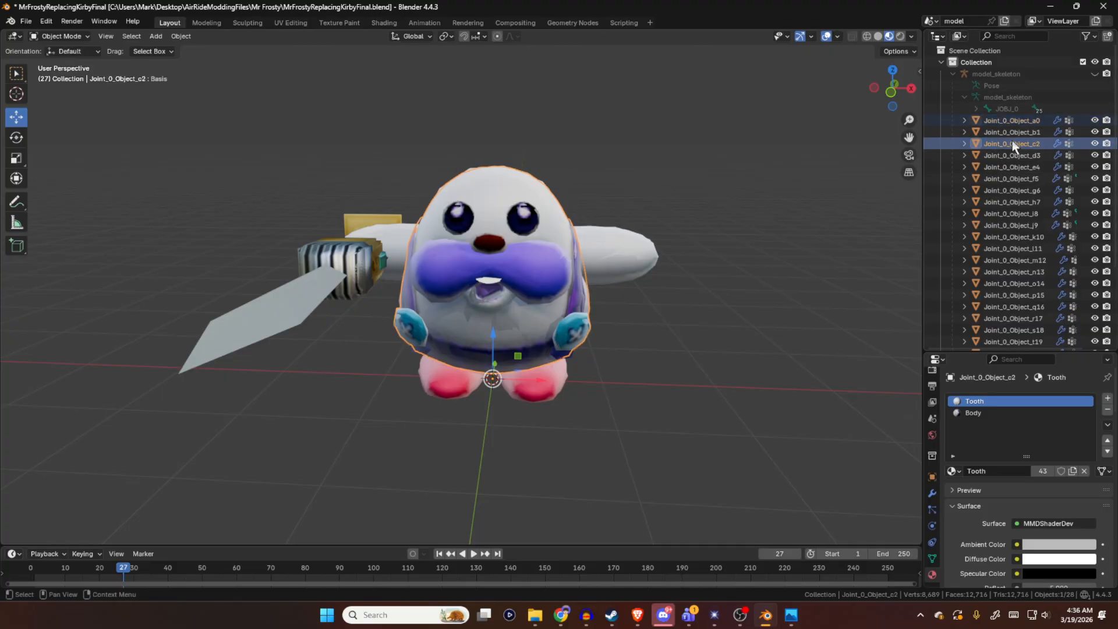
{"action": "left_click", "coordinate": [1018, 212]}
{"action": "scroll", "coordinate": [1021, 251], "scroll_direction": "down", "scroll_amount": 2}
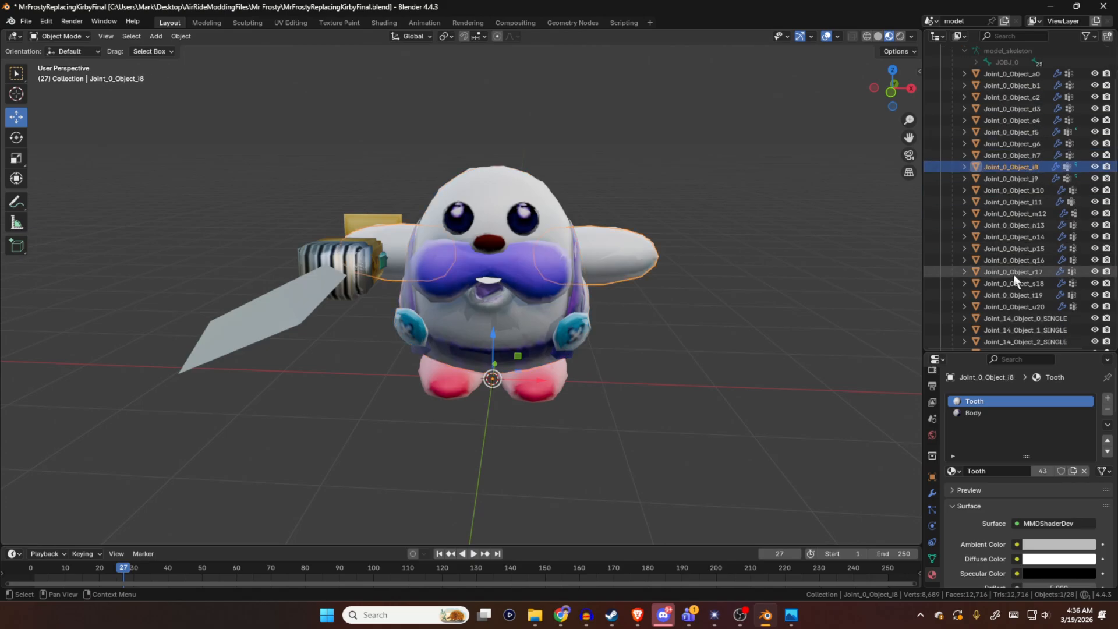
- Remove the Tooth material slot from the feet meshes Joint_0_Object_m12, Joint_0_Object_n13 and Joint_0_Object_o14
{"action": "left_click", "coordinate": [1019, 214]}
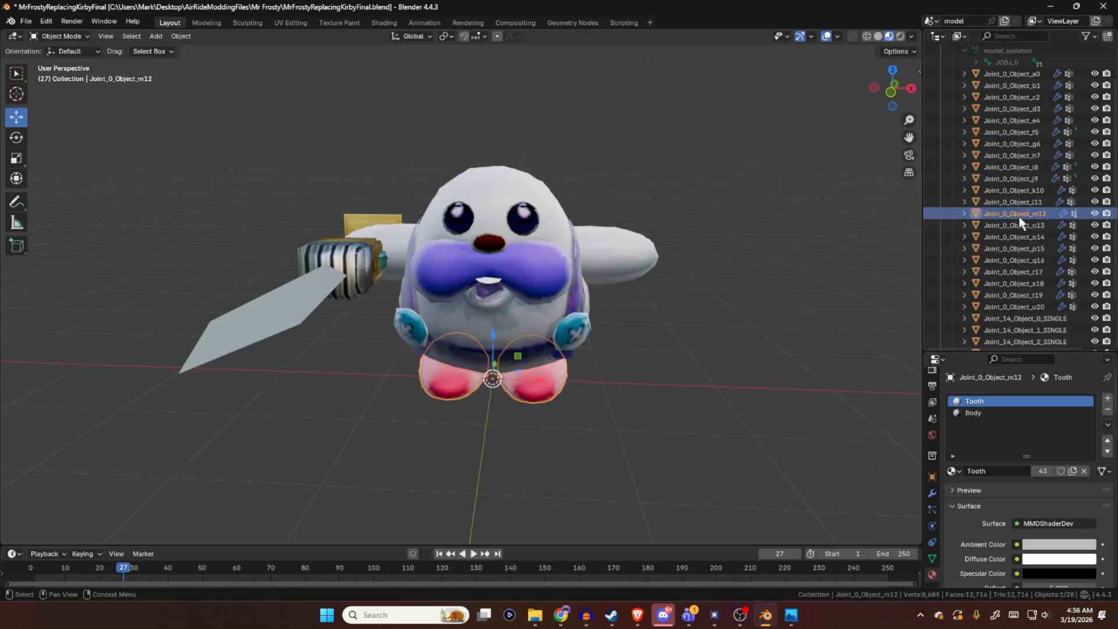
{"action": "left_click", "coordinate": [1107, 410]}
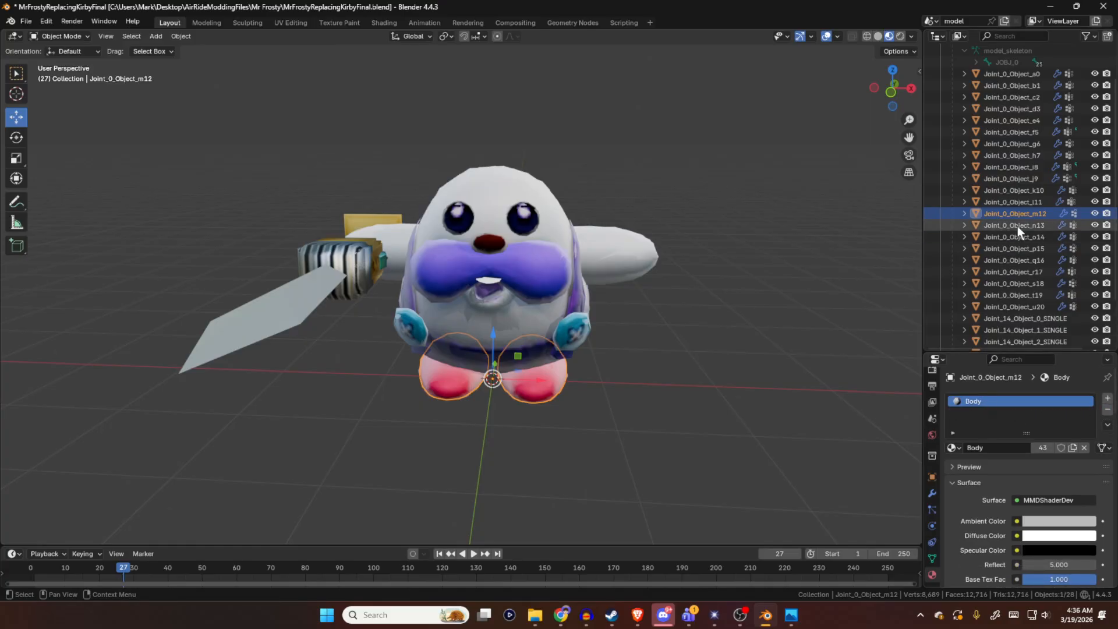
{"action": "middle_click_drag", "start_coordinate": [703, 384], "coordinate": [659, 387]}
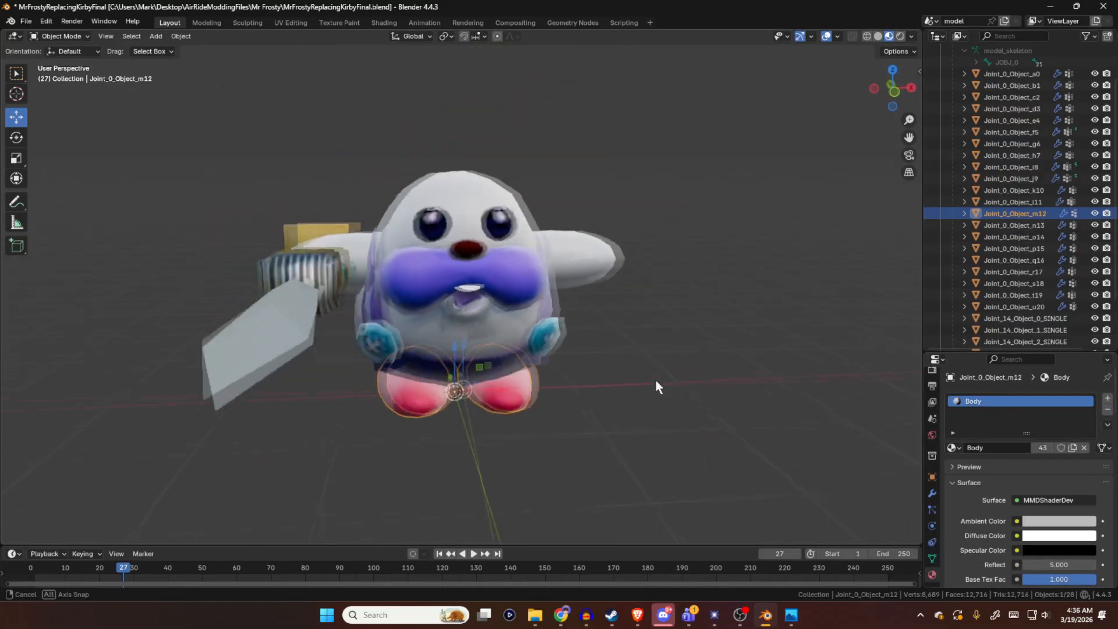
{"action": "left_click", "coordinate": [1040, 225]}
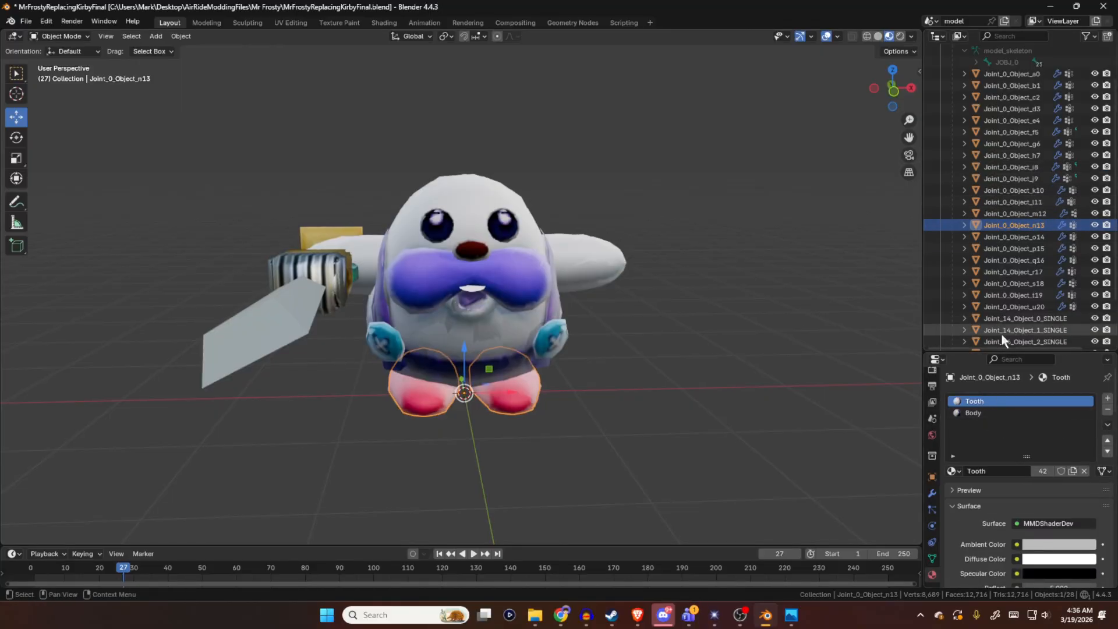
{"action": "left_click", "coordinate": [1029, 236]}
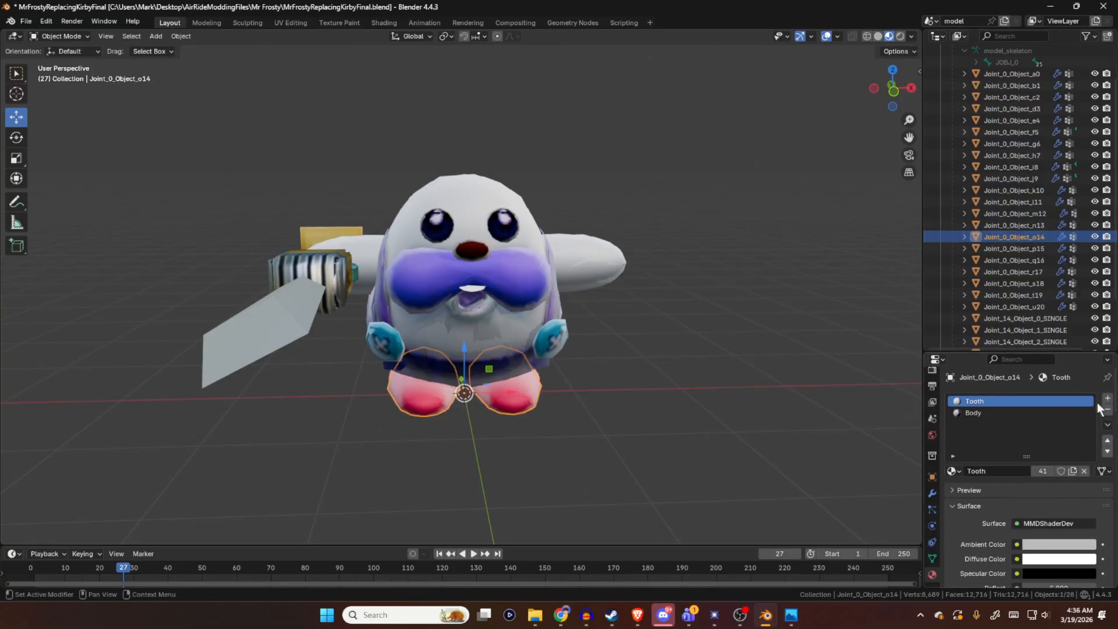
- Isolate the body mesh Joint_0_Object_a0 and remove its Tooth material slot
{"action": "scroll", "coordinate": [1018, 247], "scroll_direction": "up", "scroll_amount": 2}
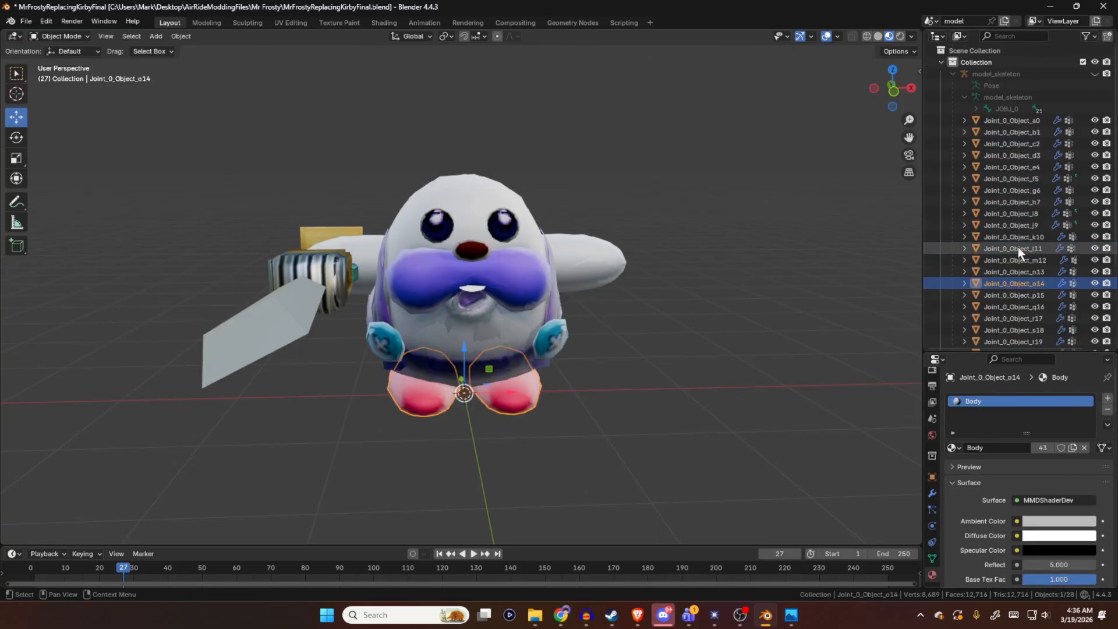
{"action": "left_click", "coordinate": [1019, 120]}
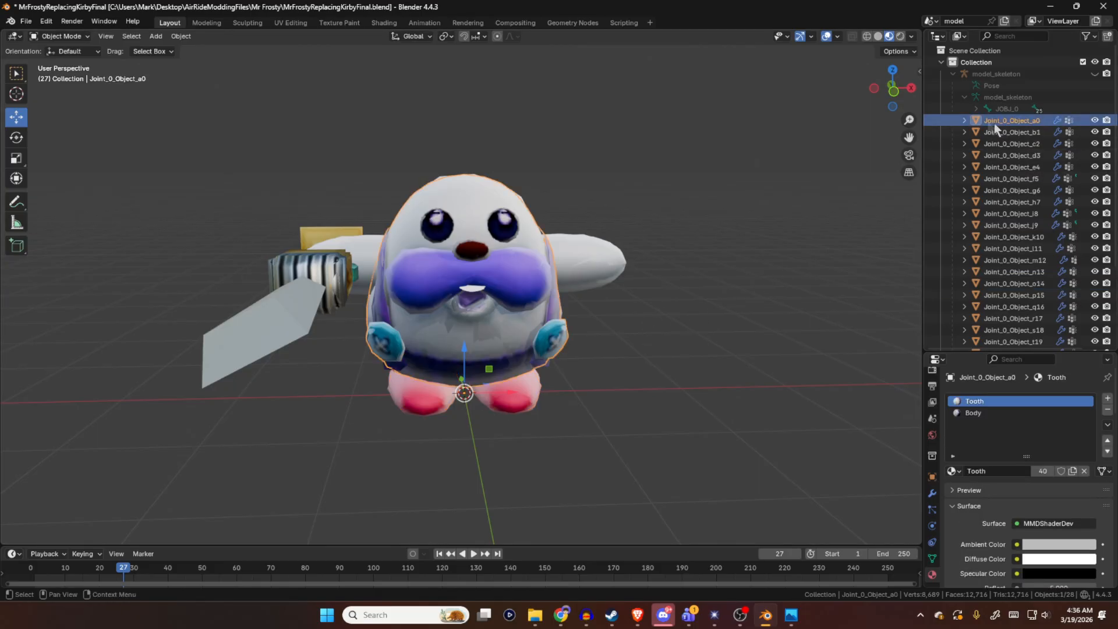
{"action": "key", "text": "shift+h"}
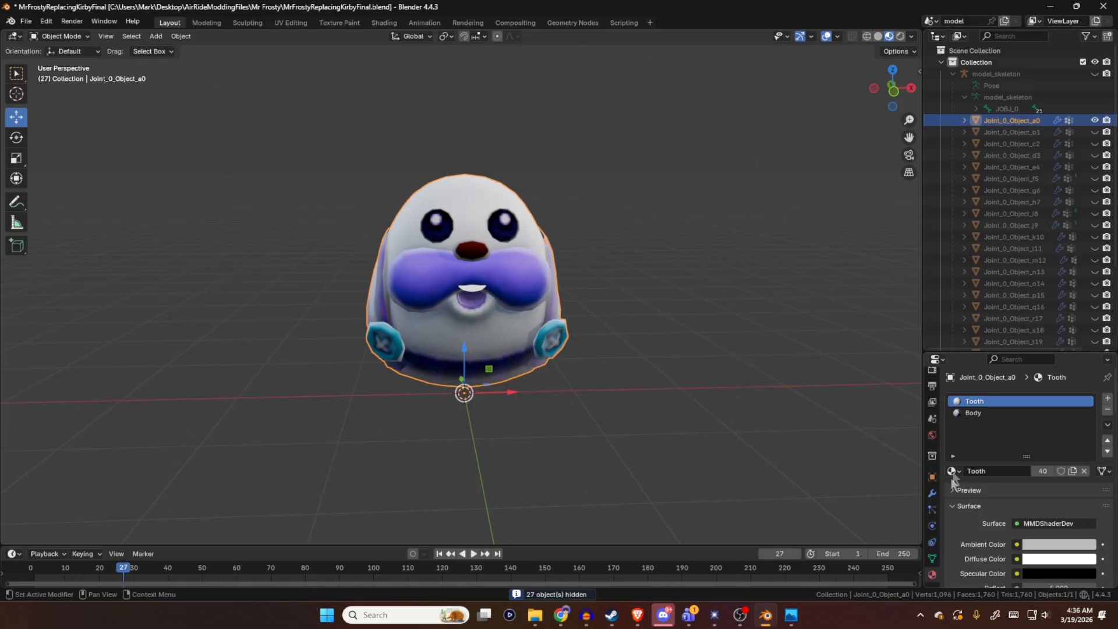
{"action": "left_click", "coordinate": [1107, 410]}
{"action": "middle_click_drag", "start_coordinate": [571, 367], "coordinate": [518, 333]}
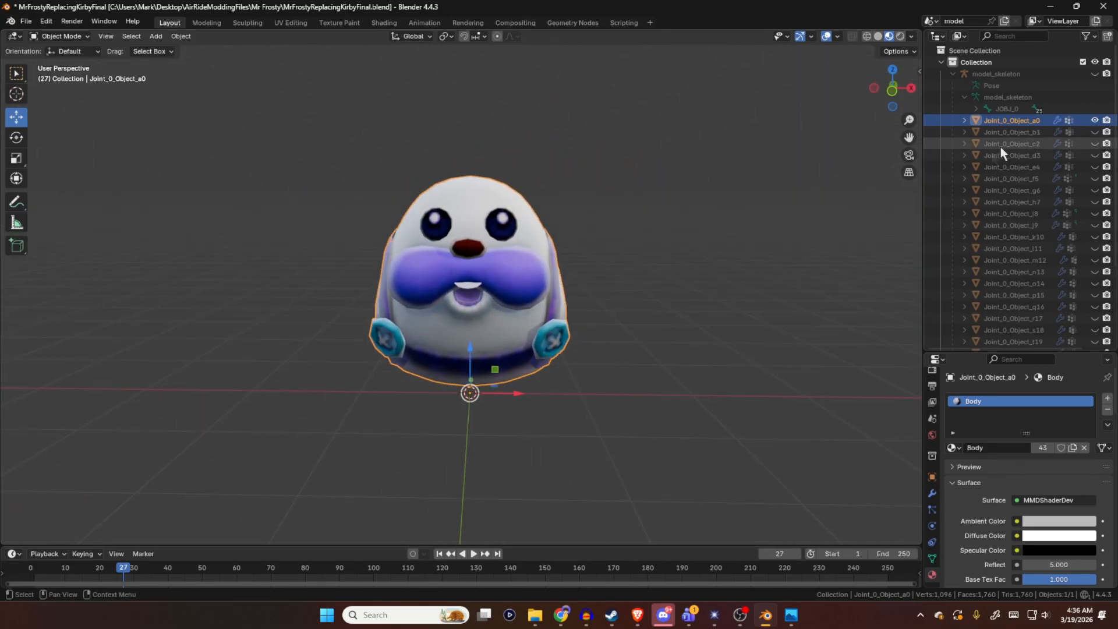
- Hide Joint_0_Object_a0, show the arms mesh Joint_0_Object_b1 and remove its Tooth material slot
{"action": "left_click", "coordinate": [1095, 120]}
{"action": "left_click", "coordinate": [1095, 132]}
{"action": "left_click", "coordinate": [1032, 133]}
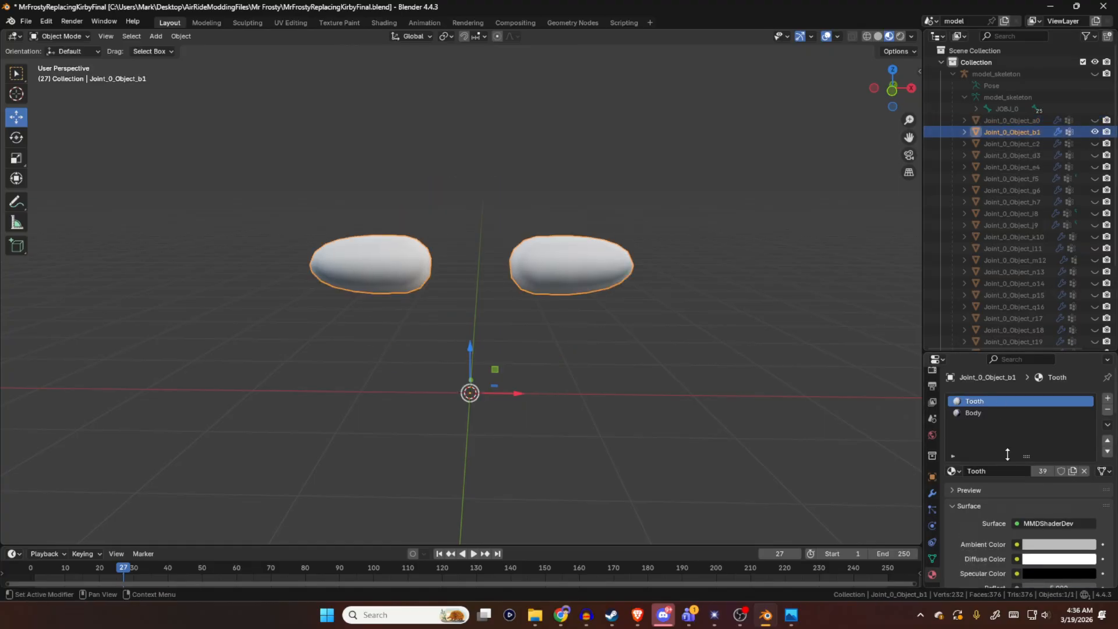
{"action": "left_click", "coordinate": [1108, 410]}
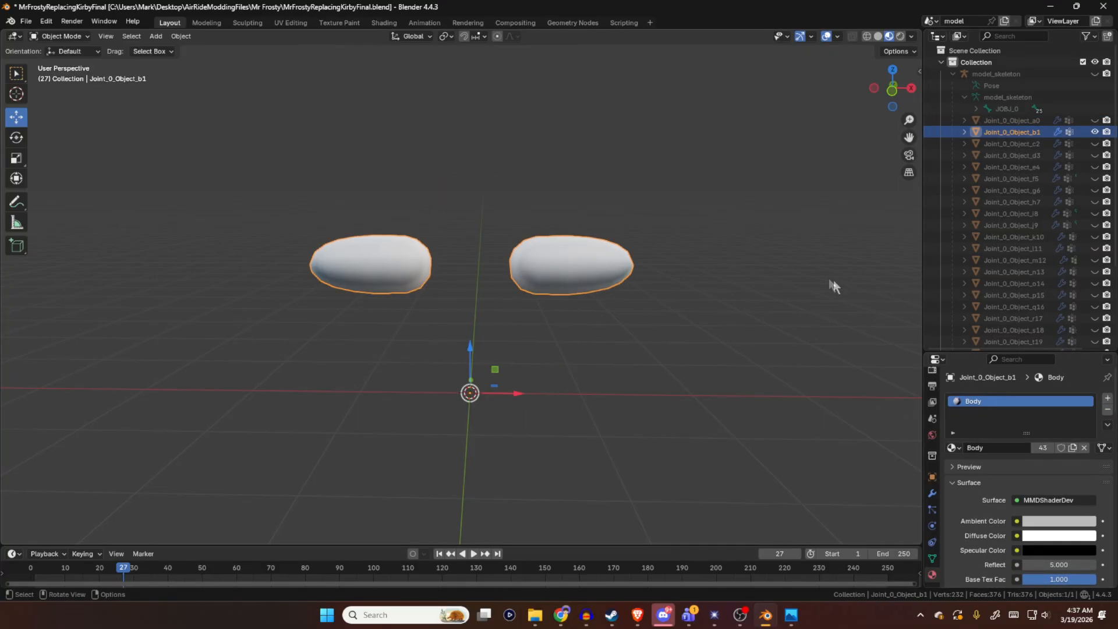
{"action": "left_click", "coordinate": [801, 283]}
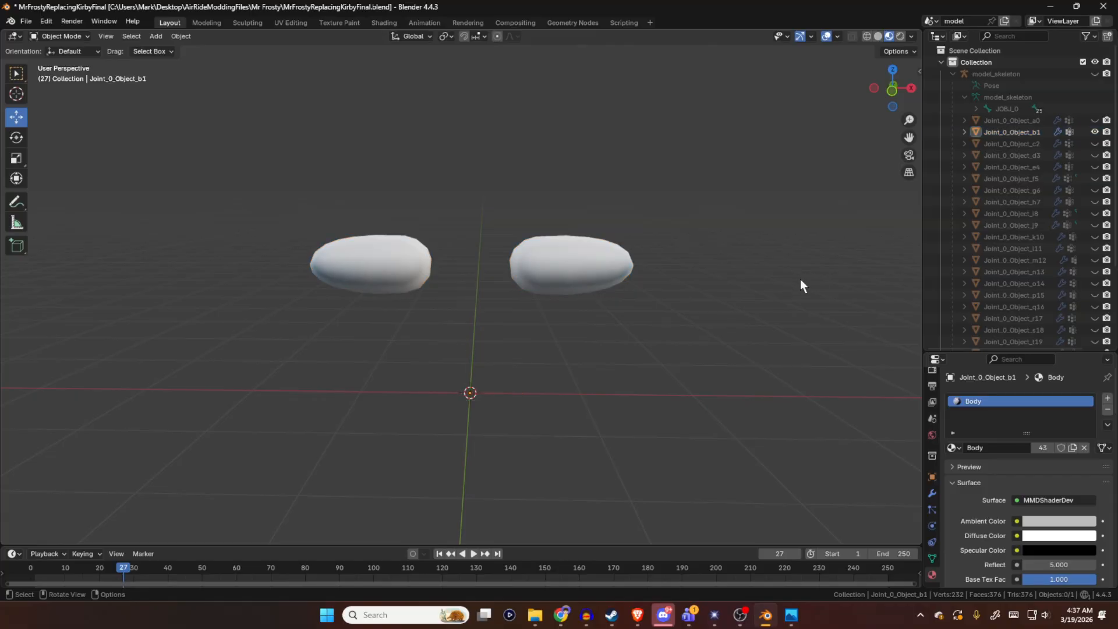
- View Joint_0_Object_a0 together with the arms, toggle Joint_0_Object_c2 for comparison, and hide all three meshes
{"action": "left_click", "coordinate": [1094, 120]}
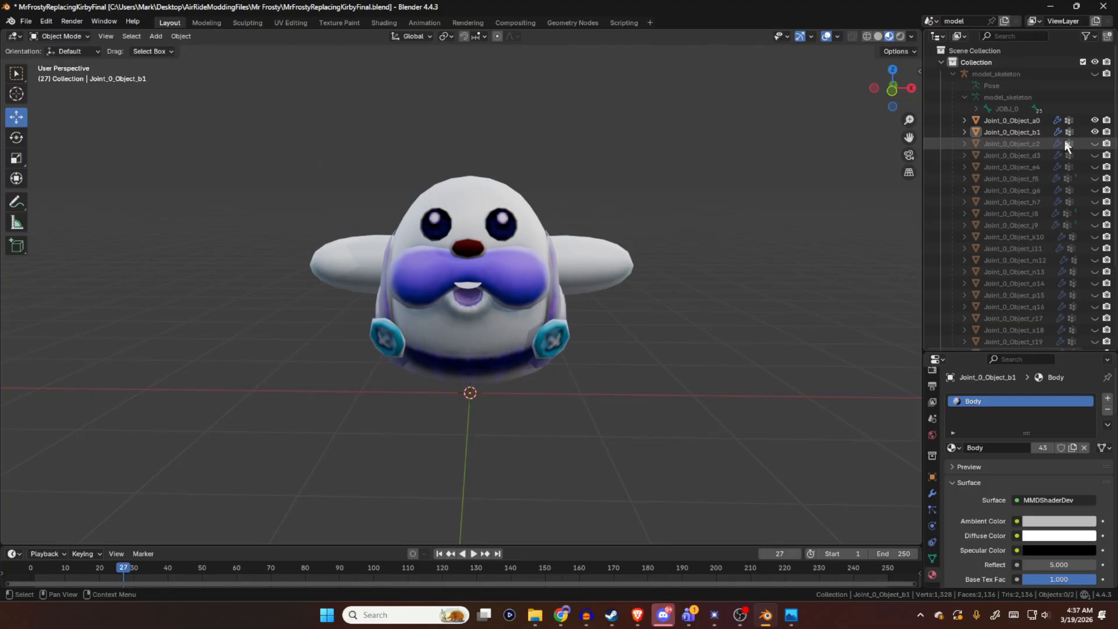
{"action": "left_click", "coordinate": [1095, 144]}
{"action": "left_click", "coordinate": [1095, 143]}
{"action": "left_click", "coordinate": [1095, 144]}
{"action": "left_click", "coordinate": [1095, 143]}
{"action": "left_click", "coordinate": [1094, 132]}
{"action": "left_click", "coordinate": [1095, 121]}
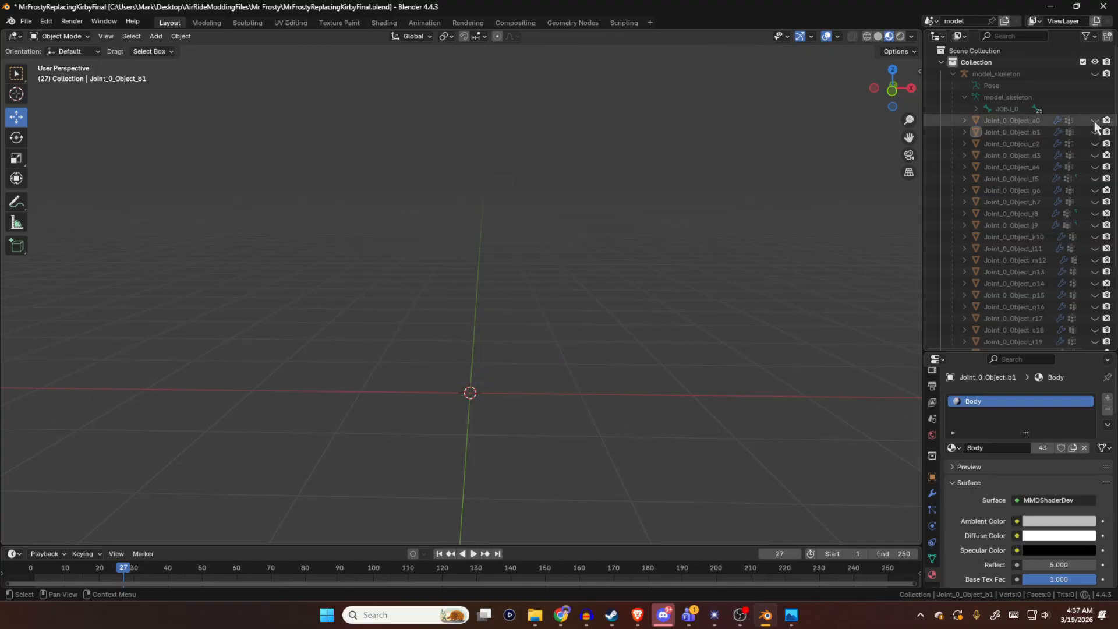
- Toggle Joint_0_Object_b1 and Joint_0_Object_c2 on and off to compare them, leaving both hidden
{"action": "left_click", "coordinate": [1094, 132]}
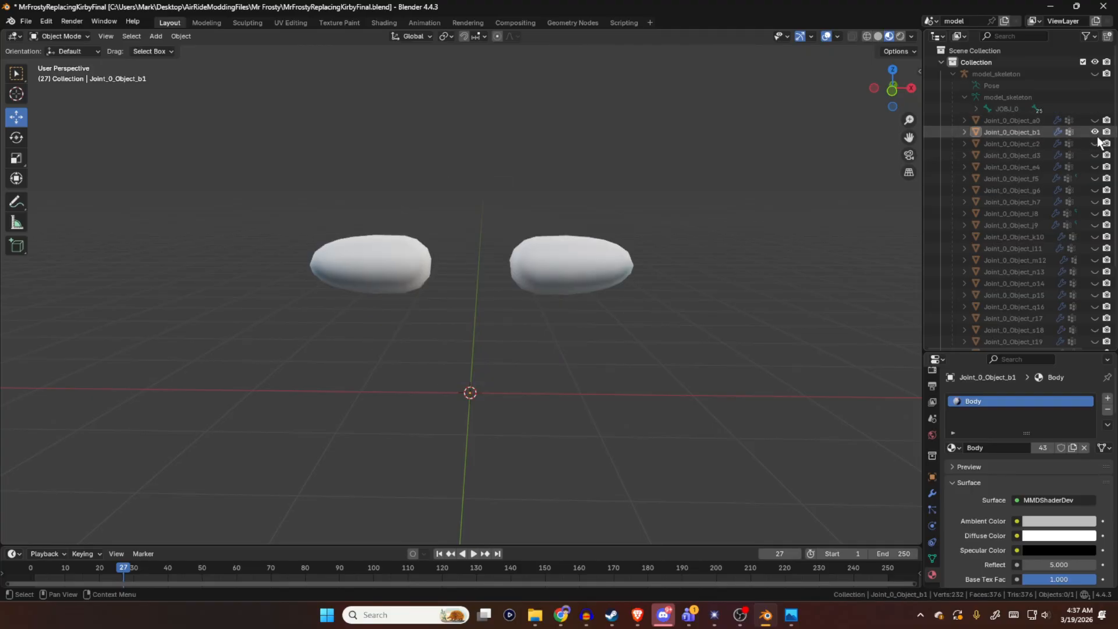
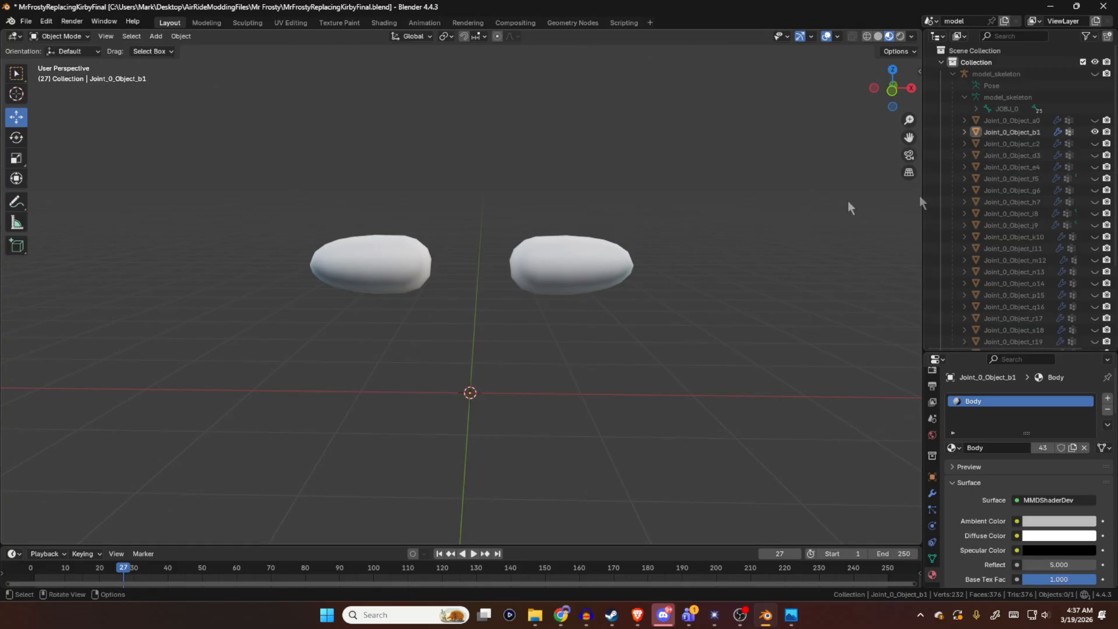
{"action": "left_click", "coordinate": [1095, 143]}
{"action": "left_click", "coordinate": [1094, 133]}
{"action": "left_click", "coordinate": [1095, 133]}
{"action": "left_click", "coordinate": [1095, 133]}
{"action": "left_click", "coordinate": [1094, 144]}
{"action": "left_click", "coordinate": [1095, 143]}
{"action": "left_click", "coordinate": [1095, 144]}
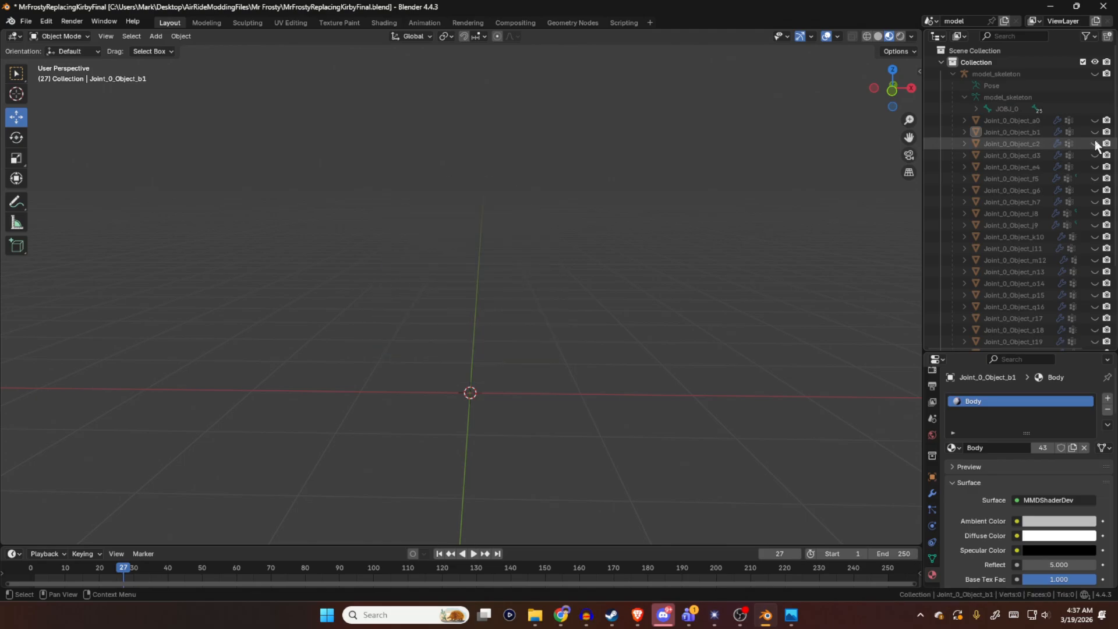
- View Joint_0_Object_d3 and Joint_0_Object_e4 one at a time, hiding each again
{"action": "left_click", "coordinate": [1094, 155]}
{"action": "left_click", "coordinate": [1095, 155]}
{"action": "left_click", "coordinate": [1095, 155]}
{"action": "left_click", "coordinate": [1094, 154]}
{"action": "left_click", "coordinate": [1095, 167]}
{"action": "left_click", "coordinate": [1095, 167]}
- Unhide all Joint_0 meshes from Joint_0_Object_a0 through Joint_0_Object_u20
{"action": "left_click", "coordinate": [1095, 167]}
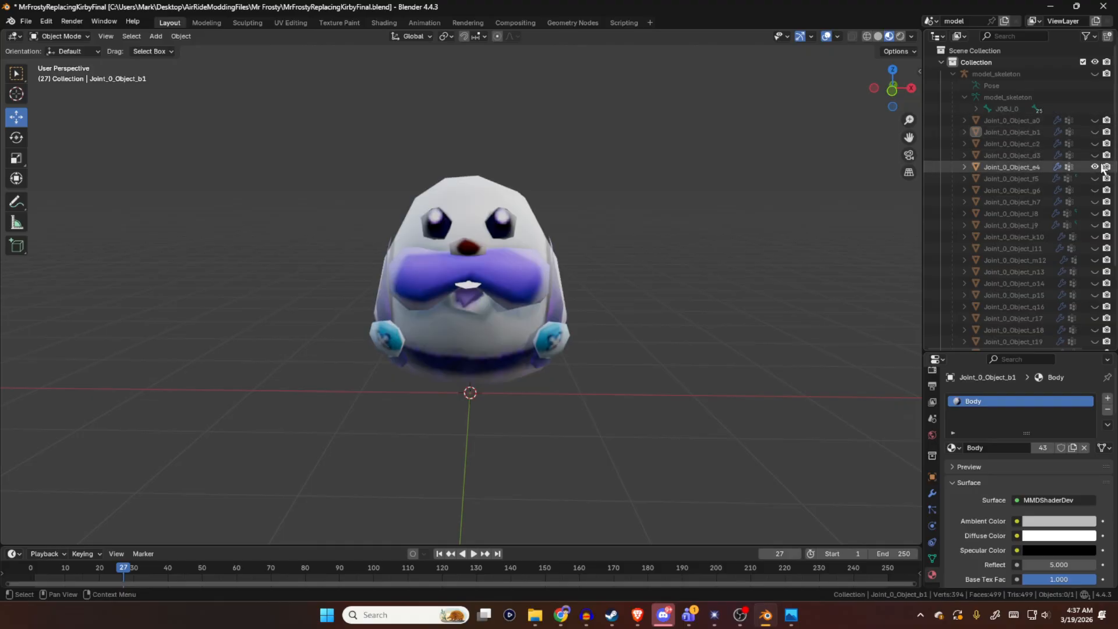
{"action": "left_click", "coordinate": [1094, 155]}
{"action": "left_click", "coordinate": [1095, 143]}
{"action": "left_click", "coordinate": [1094, 131]}
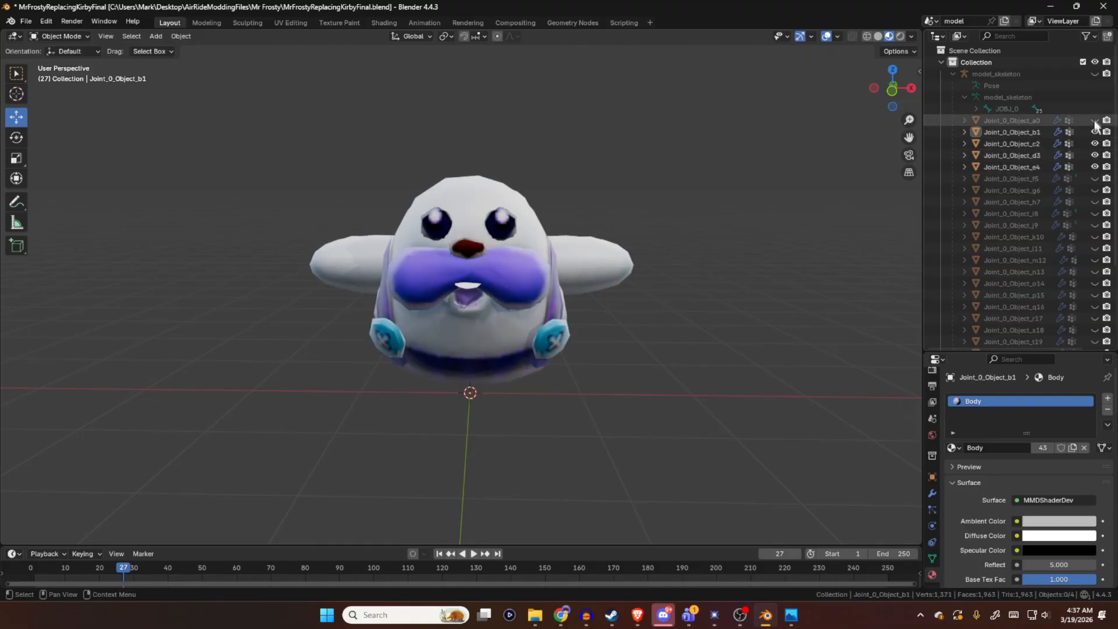
{"action": "left_click", "coordinate": [1094, 120]}
{"action": "scroll", "coordinate": [1095, 233], "scroll_direction": "down", "scroll_amount": 6}
{"action": "left_click_drag", "start_coordinate": [1094, 328], "coordinate": [1096, 160]}
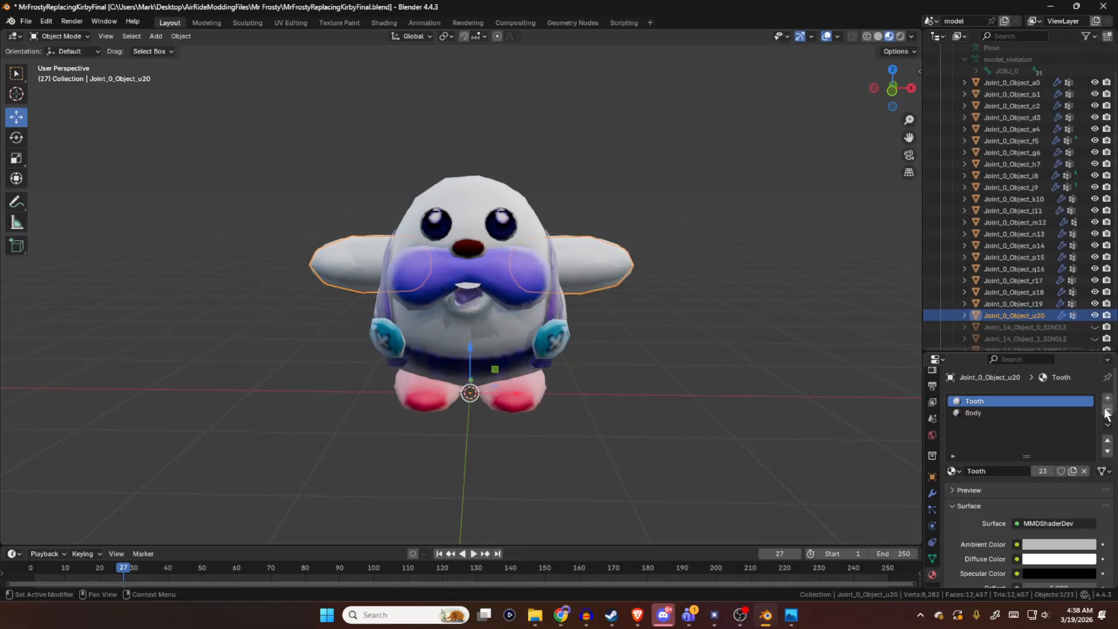
- Remove the Tooth material slot from Joint_0_Object_u20 and spot-check the slots of Joint_0_Object_a0, f5, m12, p15, s18 and u20
{"action": "left_click", "coordinate": [1107, 409]}
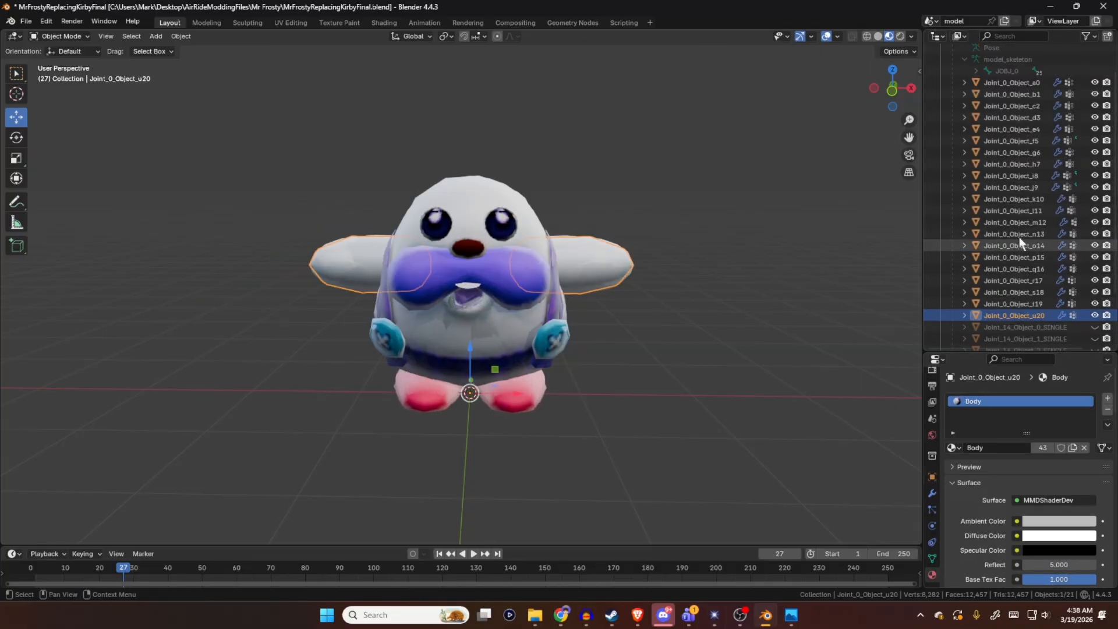
{"action": "scroll", "coordinate": [1018, 213], "scroll_direction": "up", "scroll_amount": 3}
{"action": "left_click", "coordinate": [1011, 121]}
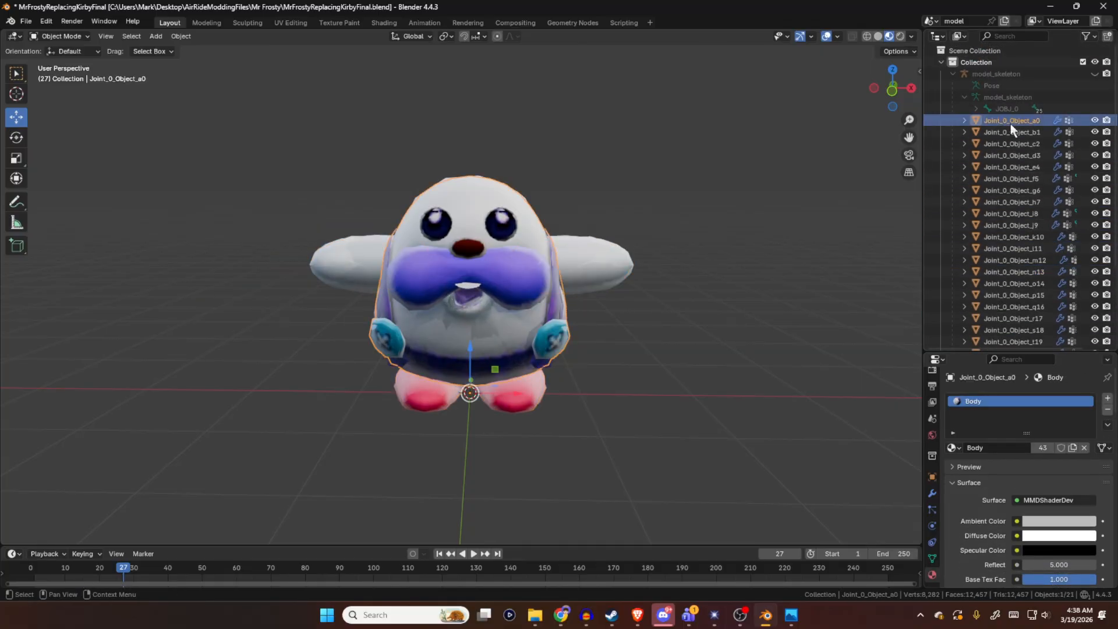
{"action": "left_click", "coordinate": [1010, 178]}
{"action": "scroll", "coordinate": [1021, 212], "scroll_direction": "down", "scroll_amount": 4}
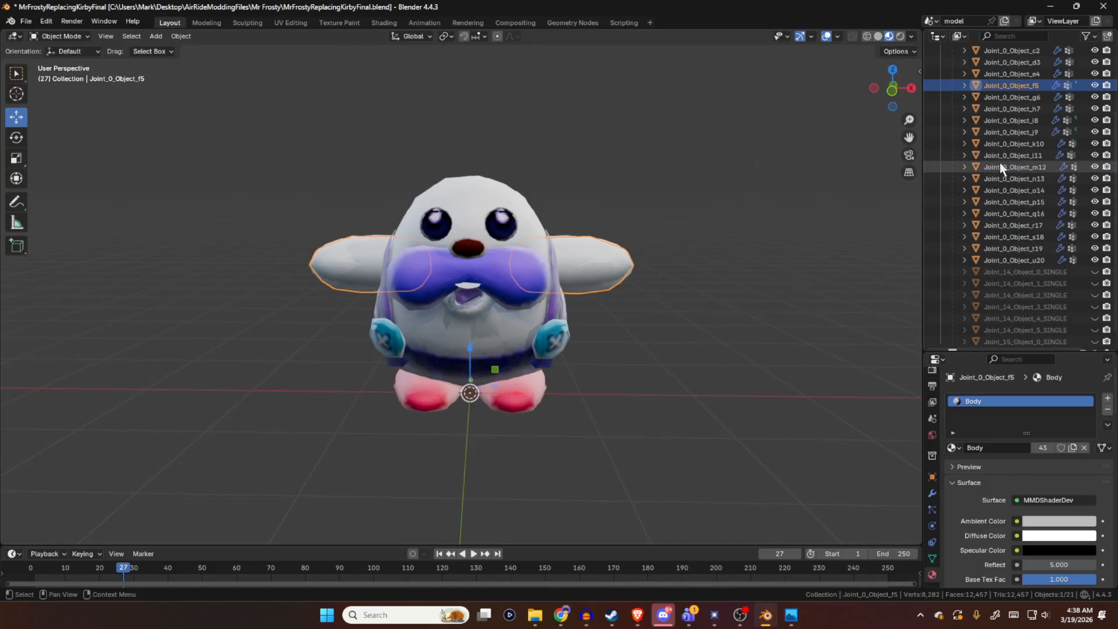
{"action": "left_click", "coordinate": [1001, 167]}
{"action": "left_click", "coordinate": [1001, 202]}
{"action": "left_click", "coordinate": [1007, 236]}
{"action": "left_click", "coordinate": [1006, 260]}
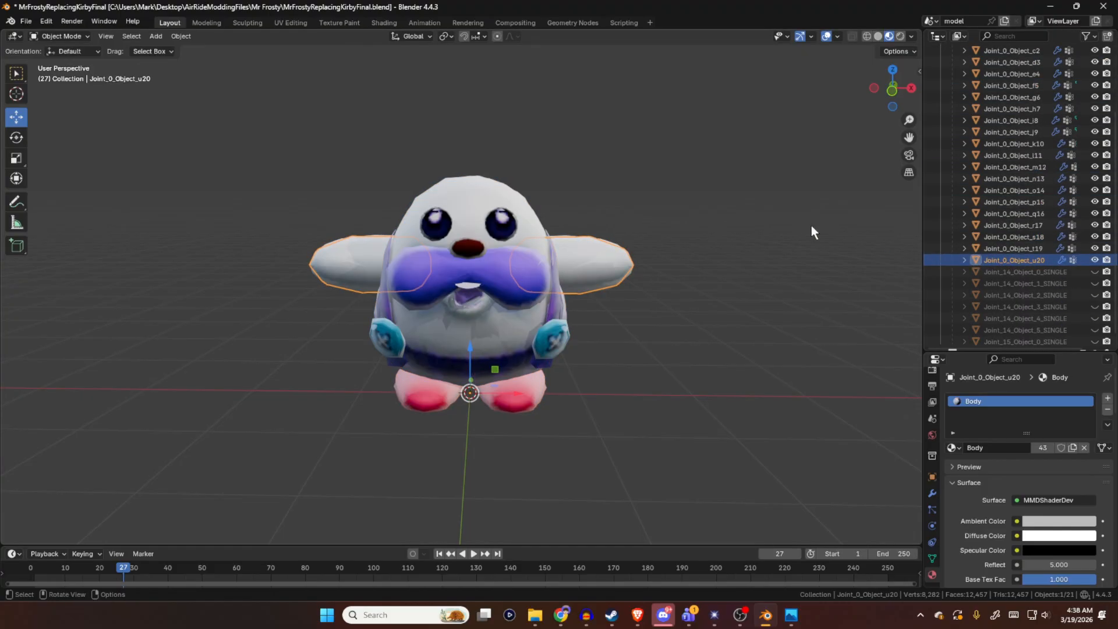
- Unhide the Joint_14 SINGLE meshes and Joint_15_Object_0_SINGLE and examine them together with the character
{"action": "scroll", "coordinate": [1019, 244], "scroll_direction": "down", "scroll_amount": 1}
{"action": "left_click_drag", "start_coordinate": [1097, 260], "coordinate": [1096, 326]}
{"action": "middle_click_drag", "start_coordinate": [778, 208], "coordinate": [729, 226]}
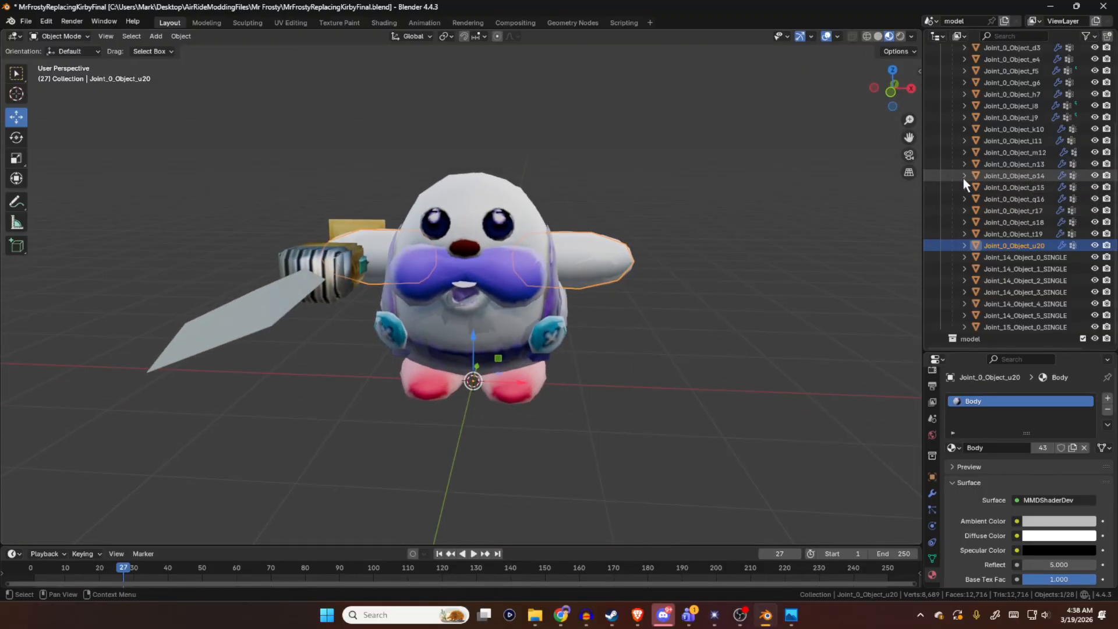
{"action": "middle_click_drag", "start_coordinate": [811, 194], "coordinate": [816, 252]}
- Put Joint_0_Object_a0 into Weight Paint mode and hide every other mesh
{"action": "scroll", "coordinate": [1033, 131], "scroll_direction": "up", "scroll_amount": 3}
{"action": "scroll", "coordinate": [1032, 131], "scroll_direction": "up", "scroll_amount": 3}
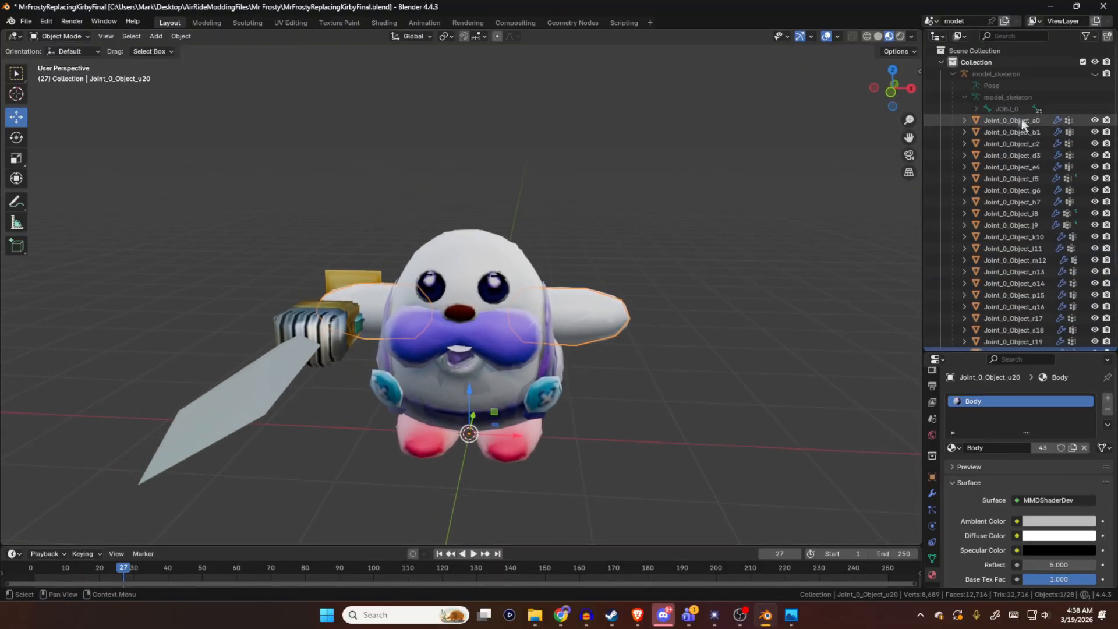
{"action": "left_click", "coordinate": [1009, 124]}
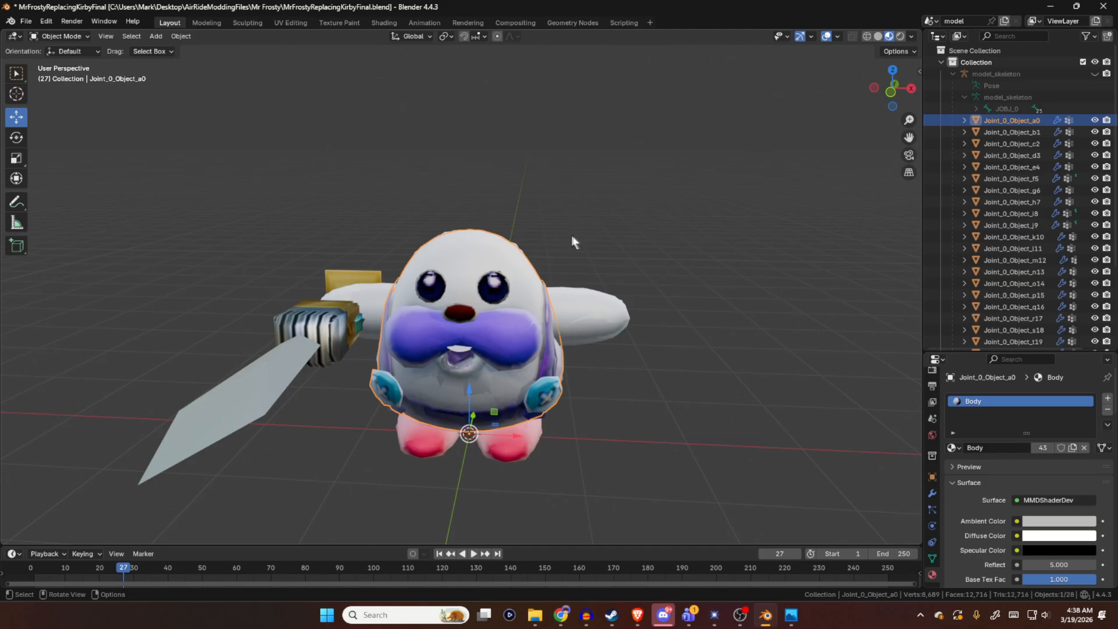
{"action": "key", "text": "Tab"}
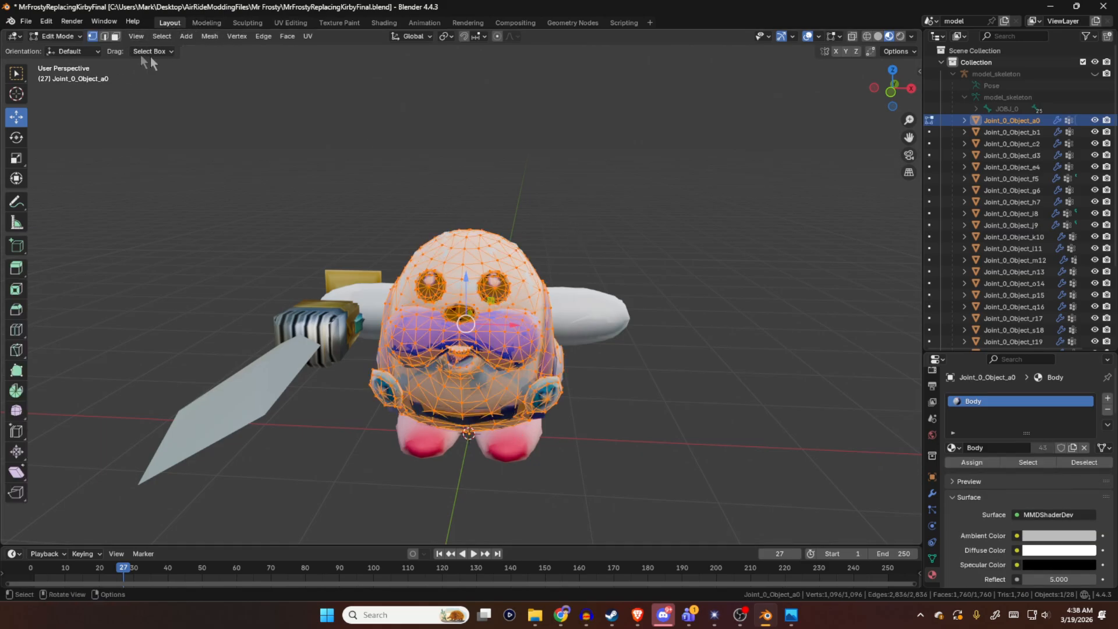
{"action": "left_click", "coordinate": [64, 37]}
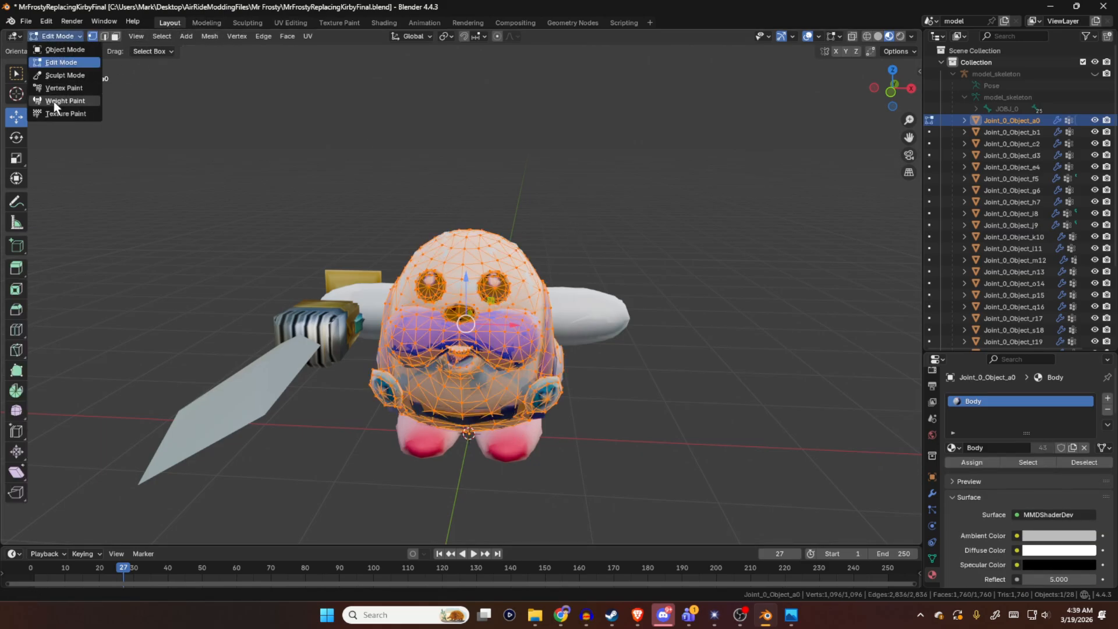
{"action": "left_click", "coordinate": [54, 101]}
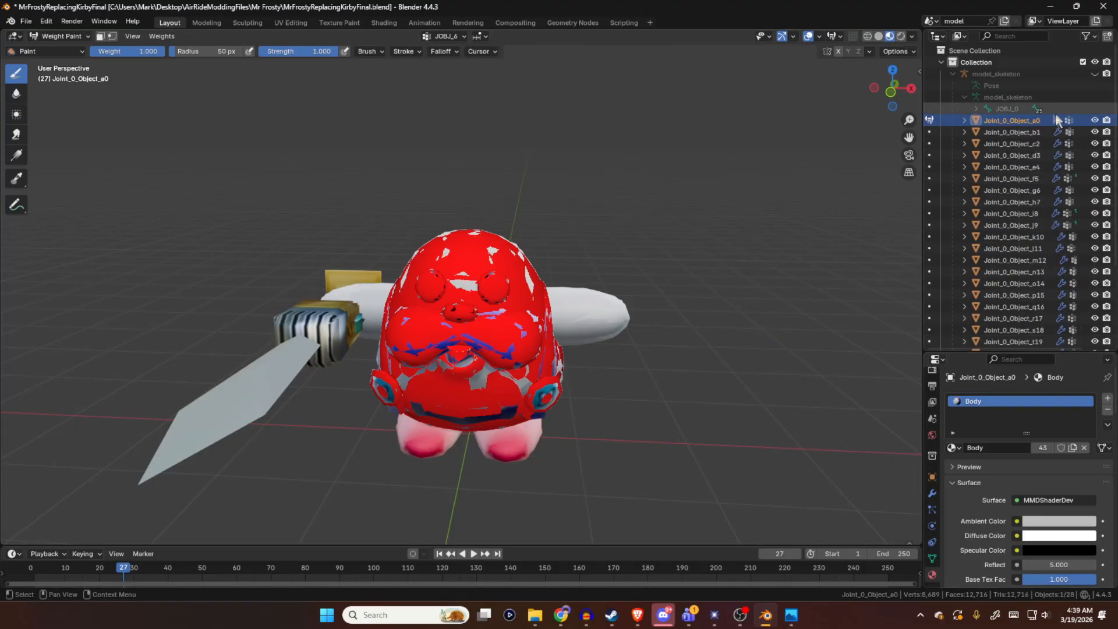
{"action": "left_click_drag", "start_coordinate": [1093, 134], "coordinate": [1094, 328]}
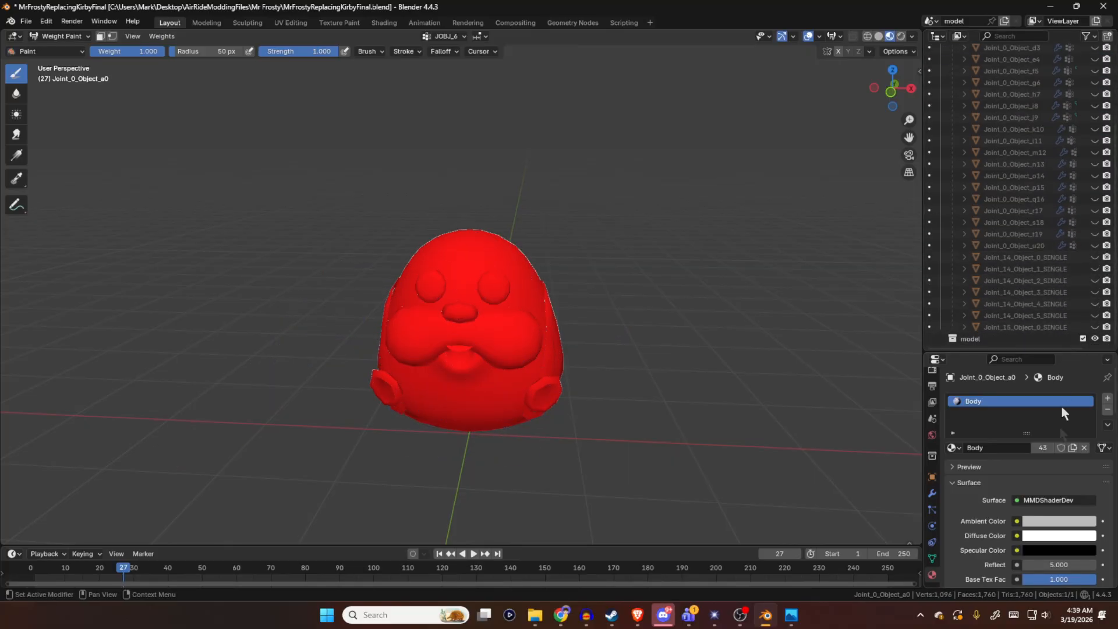
- Open the vertex groups of Joint_0_Object_a0 and compare the JOBJ_6 and JOBJ_10 weights on the body
{"action": "left_click", "coordinate": [932, 558]}
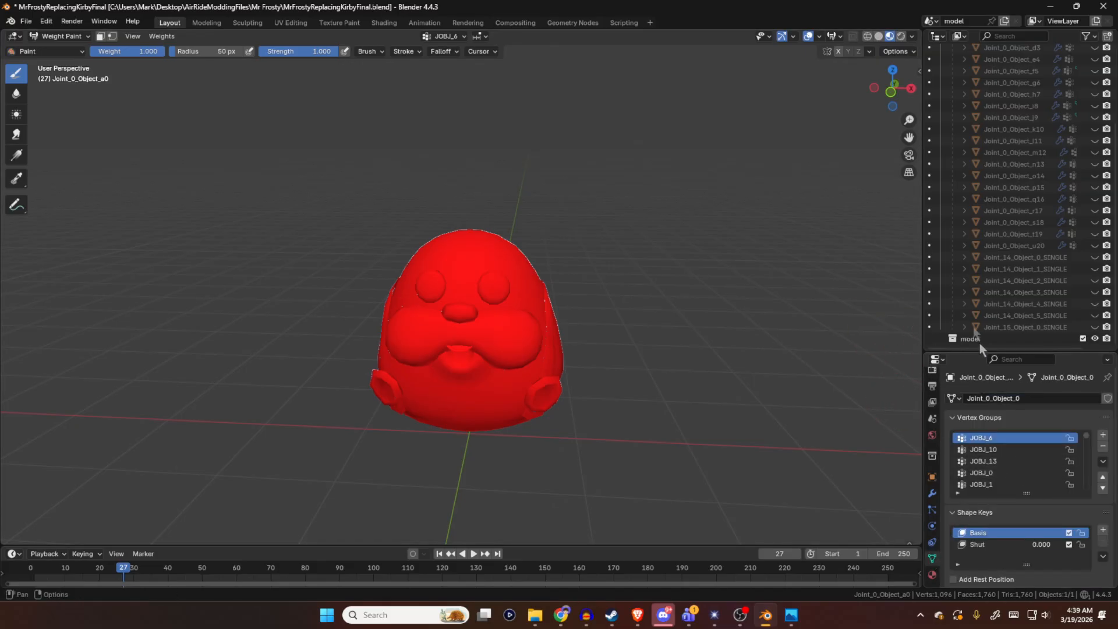
{"action": "scroll", "coordinate": [1014, 182], "scroll_direction": "up", "scroll_amount": 5}
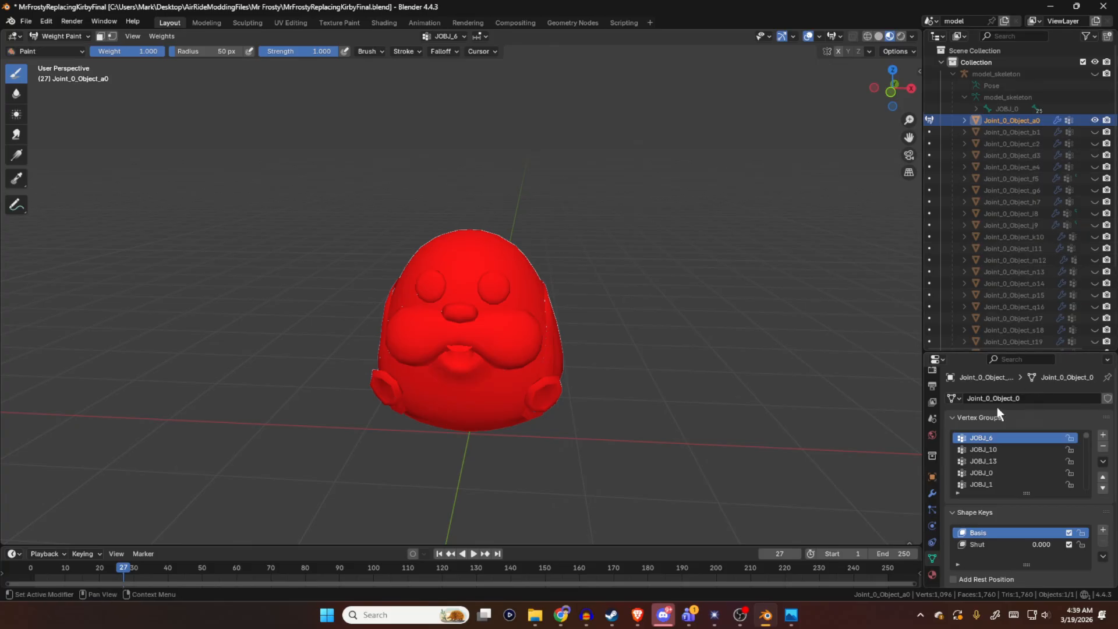
{"action": "left_click", "coordinate": [997, 450]}
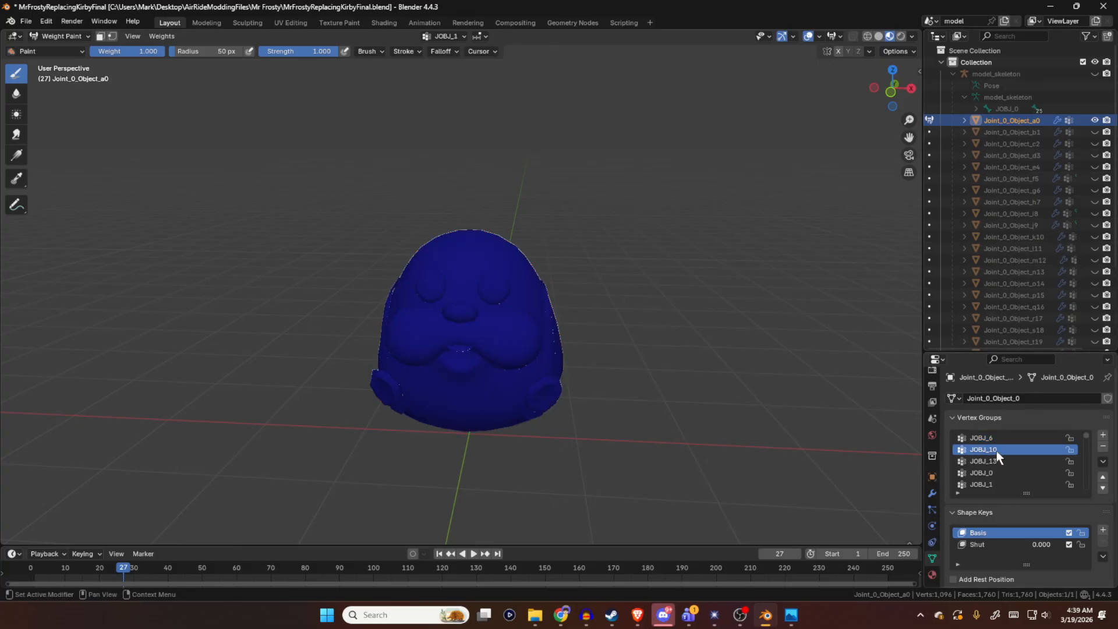
{"action": "left_click", "coordinate": [996, 438]}
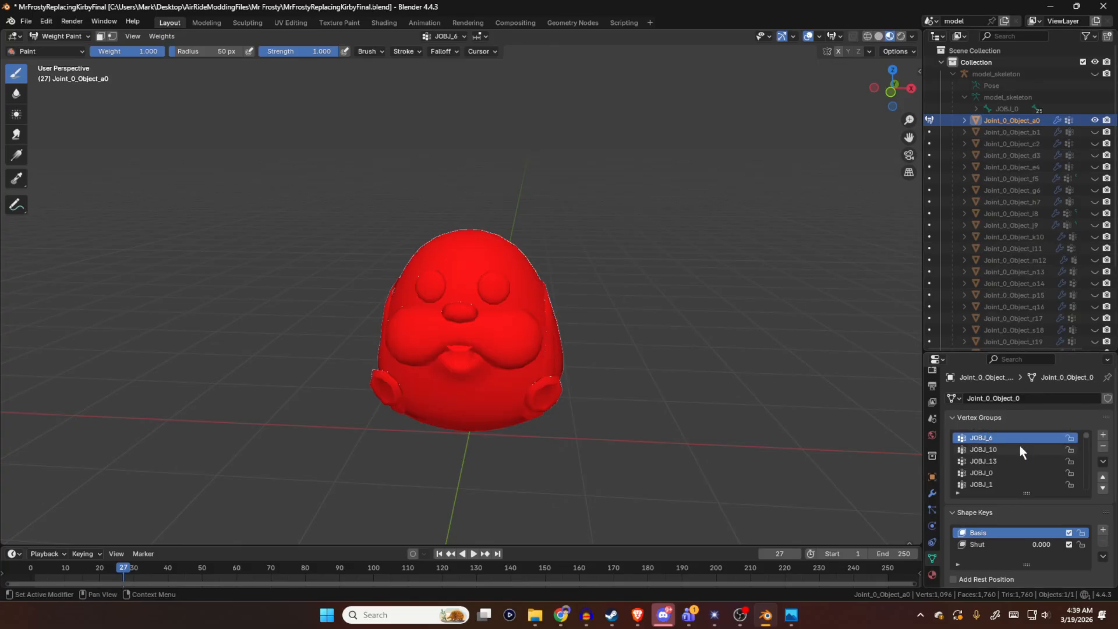
{"action": "left_click", "coordinate": [1019, 449]}
{"action": "key", "text": "Down"}
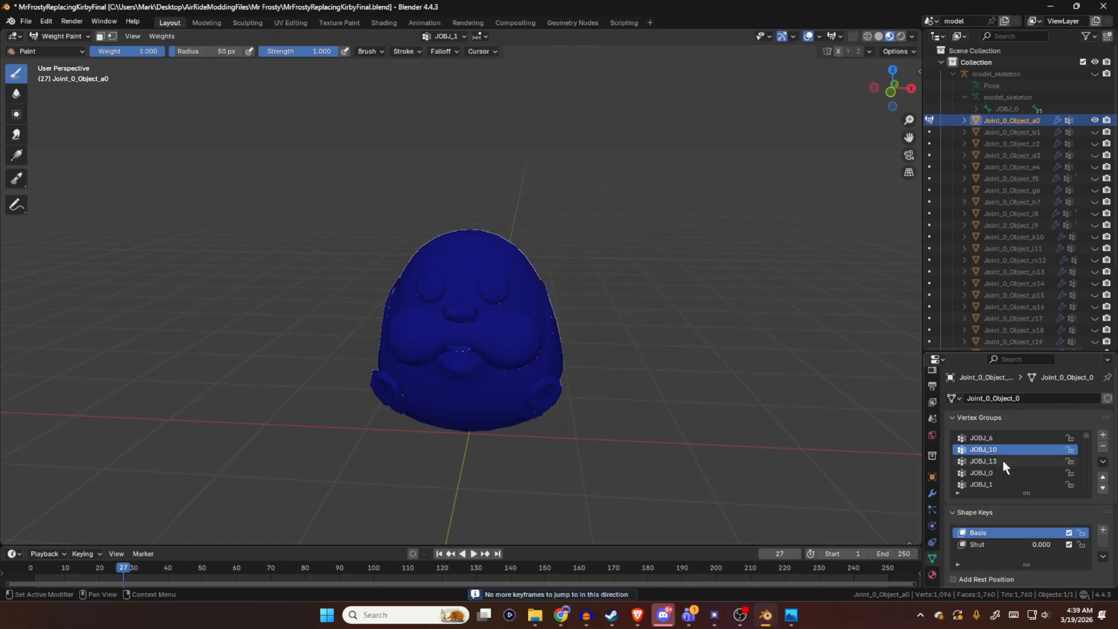
{"action": "key", "text": "Up"}
{"action": "mouse_move", "coordinate": [708, 276]}
{"action": "middle_mouse_down"}
{"action": "mouse_move", "coordinate": [704, 308]}
{"action": "mouse_move", "coordinate": [487, 257]}
{"action": "mouse_move", "coordinate": [757, 245]}
{"action": "mouse_move", "coordinate": [820, 250]}
{"action": "mouse_move", "coordinate": [619, 279]}
{"action": "mouse_move", "coordinate": [815, 274]}
{"action": "mouse_move", "coordinate": [757, 256]}
{"action": "mouse_move", "coordinate": [841, 170]}
{"action": "mouse_move", "coordinate": [720, 273]}
{"action": "mouse_move", "coordinate": [742, 257]}
{"action": "mouse_move", "coordinate": [702, 272]}
{"action": "mouse_move", "coordinate": [697, 263]}
{"action": "middle_mouse_up"}
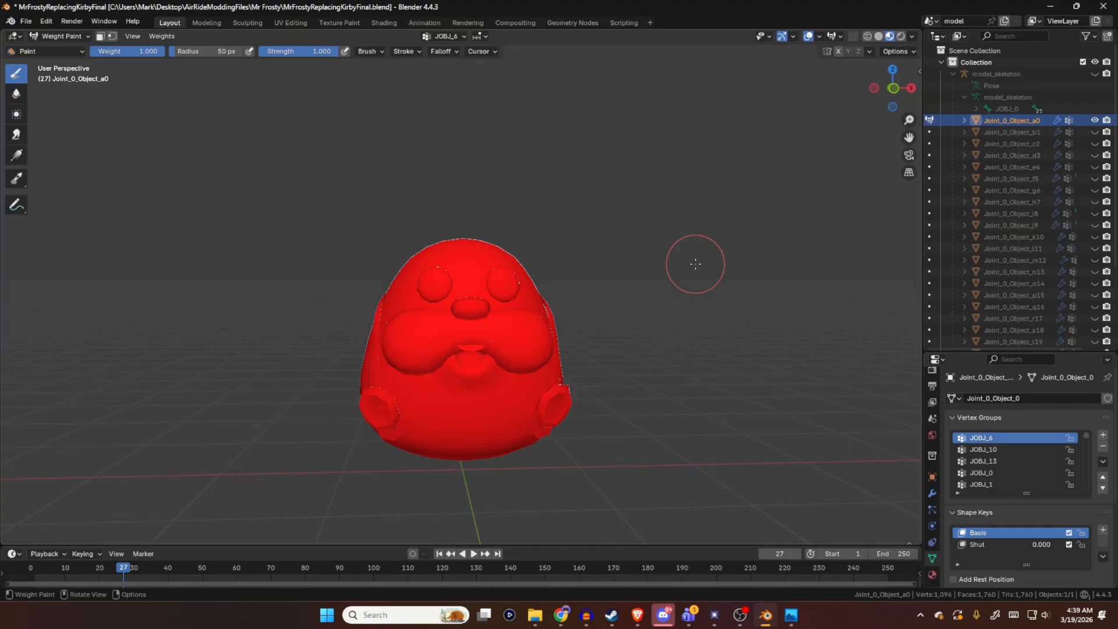
{"action": "mouse_move", "coordinate": [616, 300]}
{"action": "middle_mouse_down"}
{"action": "mouse_move", "coordinate": [572, 169]}
{"action": "mouse_move", "coordinate": [581, 306]}
{"action": "mouse_move", "coordinate": [561, 286]}
{"action": "mouse_move", "coordinate": [546, 312]}
{"action": "middle_mouse_up"}
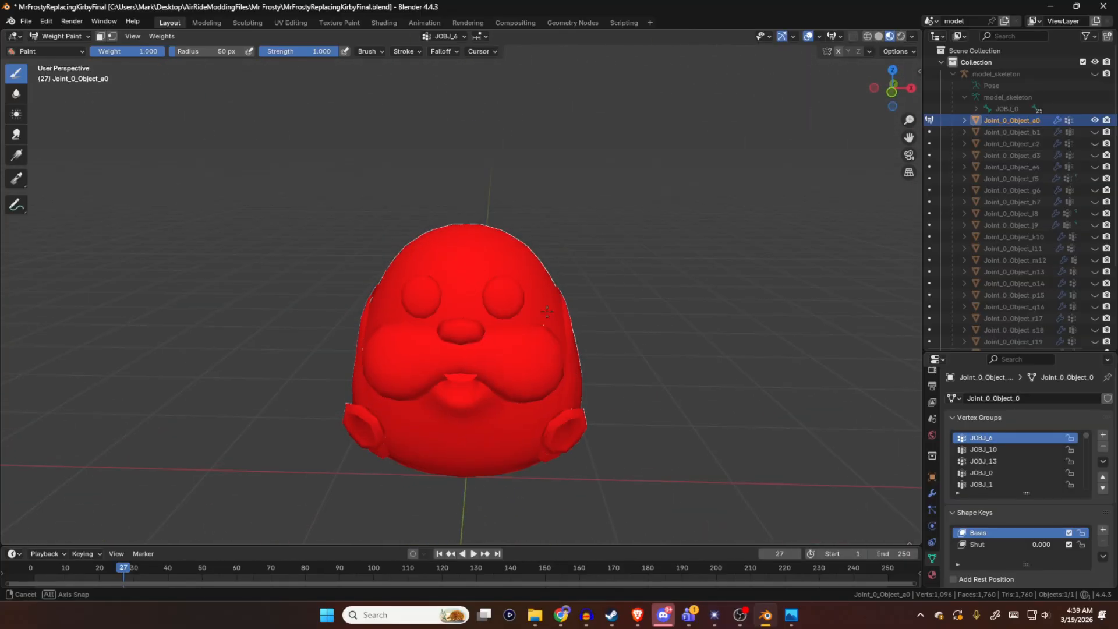
- Step through the body's vertex groups from JOBJ_10 down to CAFace2J, examining the weights of each
{"action": "left_click", "coordinate": [979, 450]}
{"action": "key", "text": "ctrl+z"}
{"action": "left_click", "coordinate": [980, 450]}
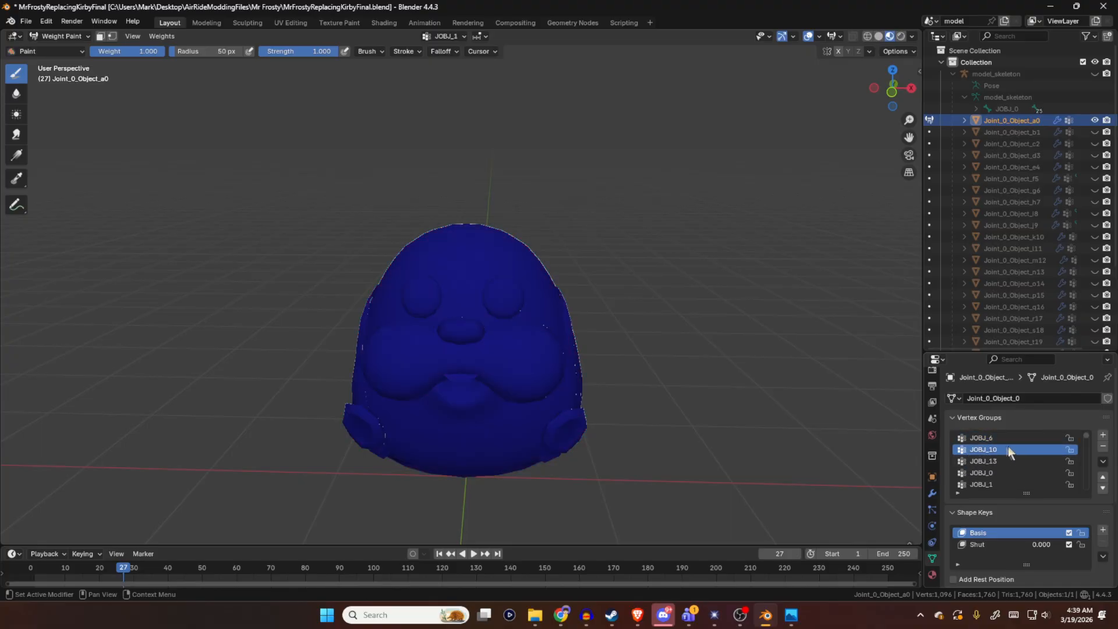
{"action": "key", "text": "Down"}
{"action": "key", "text": "Down"}
{"action": "key", "text": "Up"}
{"action": "key", "text": "Up"}
{"action": "key", "text": "Up"}
{"action": "key", "text": "Down"}
{"action": "key", "text": "Up"}
{"action": "key", "text": "Down"}
{"action": "key", "text": "Down"}
{"action": "key", "text": "Down"}
{"action": "key", "text": "Down"}
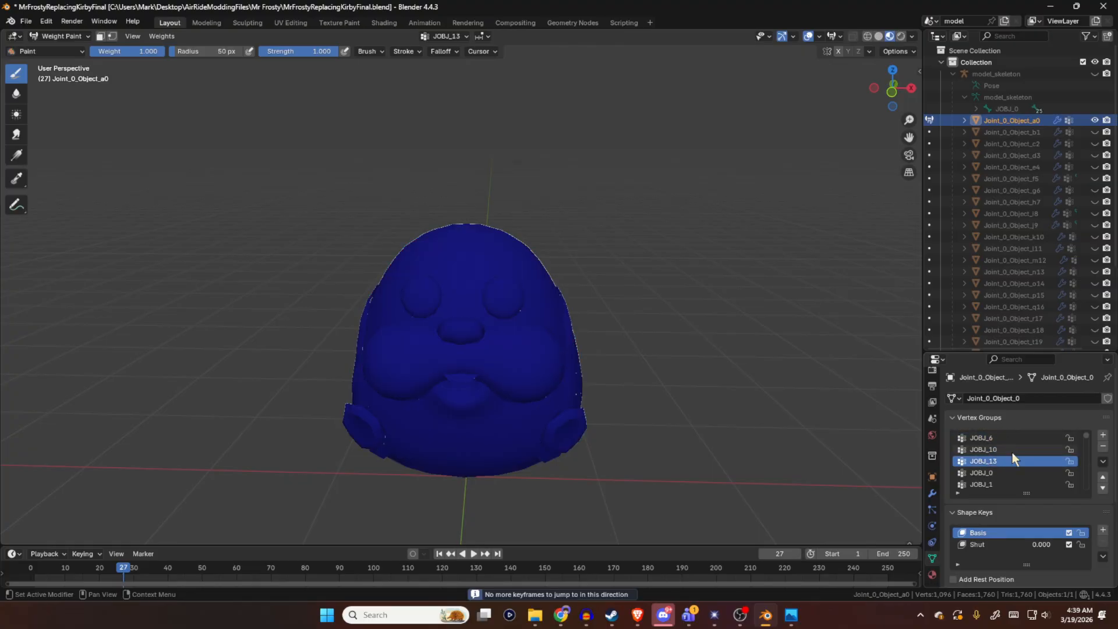
{"action": "key", "text": "Down"}
{"action": "key", "text": "Down"}
{"action": "key", "text": "Down"}
{"action": "key", "text": "Down"}
{"action": "key", "text": "Down"}
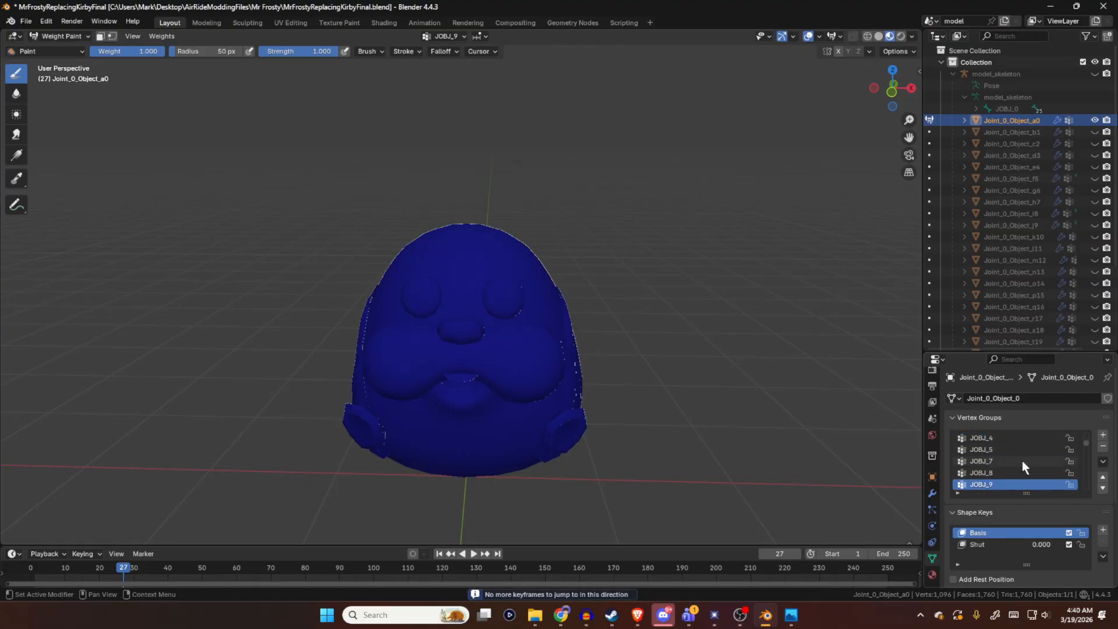
{"action": "key", "text": "Down"}
{"action": "key", "text": "Down"}
{"action": "key", "text": "Down"}
{"action": "key", "text": "Down"}
{"action": "key", "text": "Down"}
{"action": "key", "text": "Down"}
{"action": "key", "text": "Down"}
{"action": "key", "text": "Down"}
{"action": "key", "text": "Down"}
{"action": "key", "text": "Down"}
{"action": "key", "text": "Down"}
{"action": "key", "text": "Down"}
{"action": "key", "text": "Down"}
{"action": "key", "text": "Down"}
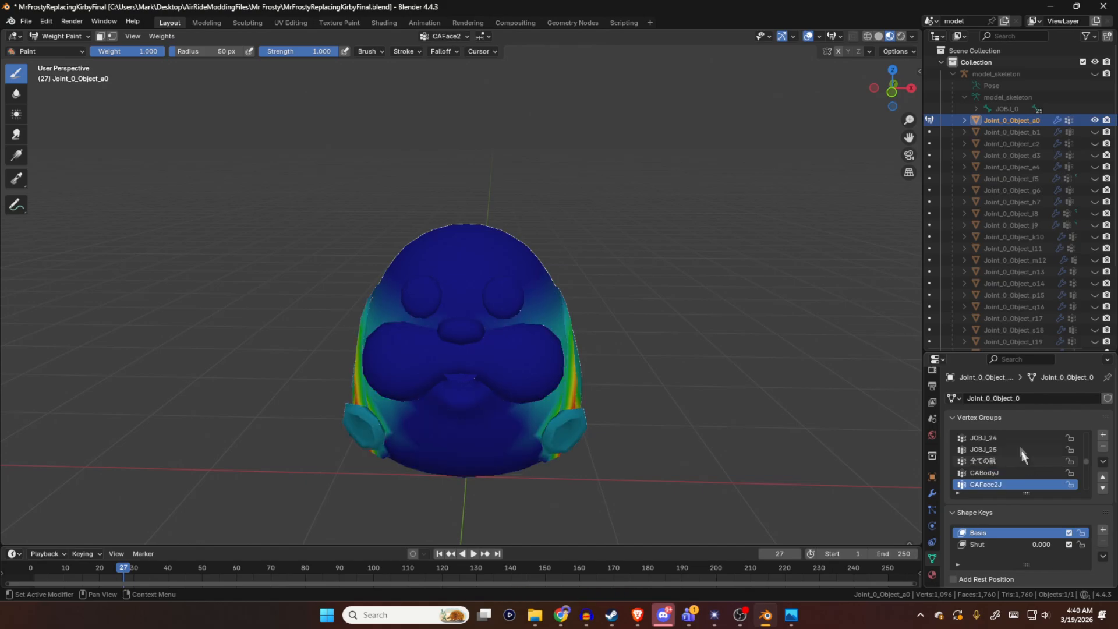
- Compare CAFace2J with its neighbouring vertex groups and step back through the list to JOBJ_6
{"action": "key", "text": "Up"}
{"action": "key", "text": "Down"}
{"action": "key", "text": "Up"}
{"action": "key", "text": "Up"}
{"action": "key", "text": "Up"}
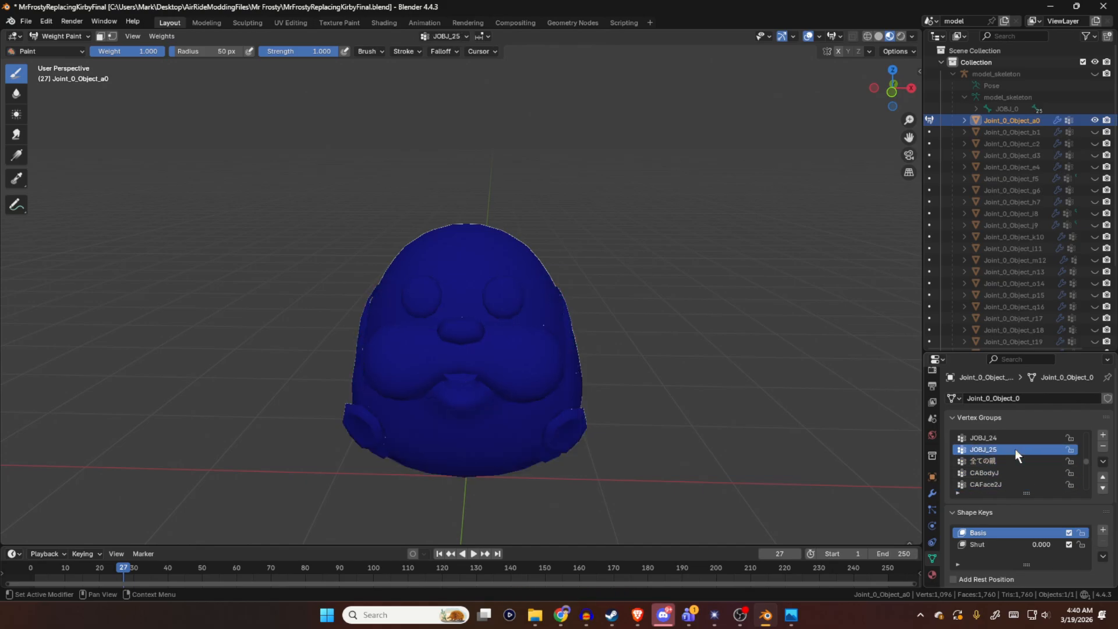
{"action": "key", "text": "Up"}
{"action": "key", "text": "Up"}
{"action": "key", "text": "Up"}
{"action": "key", "text": "Up"}
{"action": "key", "text": "Up"}
{"action": "key", "text": "Up"}
{"action": "key", "text": "Up"}
{"action": "key", "text": "Up"}
{"action": "key", "text": "Up"}
{"action": "key", "text": "Up"}
{"action": "key", "text": "Down"}
{"action": "key", "text": "Down"}
{"action": "key", "text": "Down"}
{"action": "key", "text": "Down"}
{"action": "key", "text": "Down"}
{"action": "key", "text": "Down"}
{"action": "key", "text": "Down"}
{"action": "key", "text": "Down"}
{"action": "key", "text": "Down"}
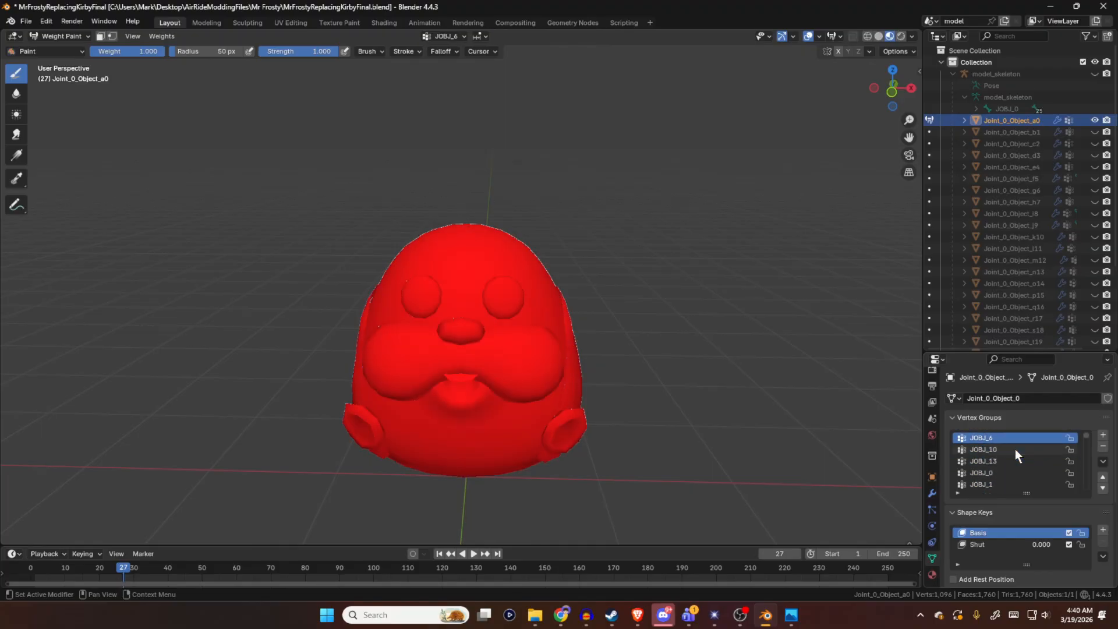
- Examine the body's weights down the vertex group list as far as MouthAllJ, and return to JOBJ_6
{"action": "key", "text": "Down"}
{"action": "key", "text": "Down"}
{"action": "key", "text": "Down"}
{"action": "key", "text": "Down"}
{"action": "key", "text": "Down"}
{"action": "key", "text": "Down"}
{"action": "key", "text": "Down"}
{"action": "key", "text": "Down"}
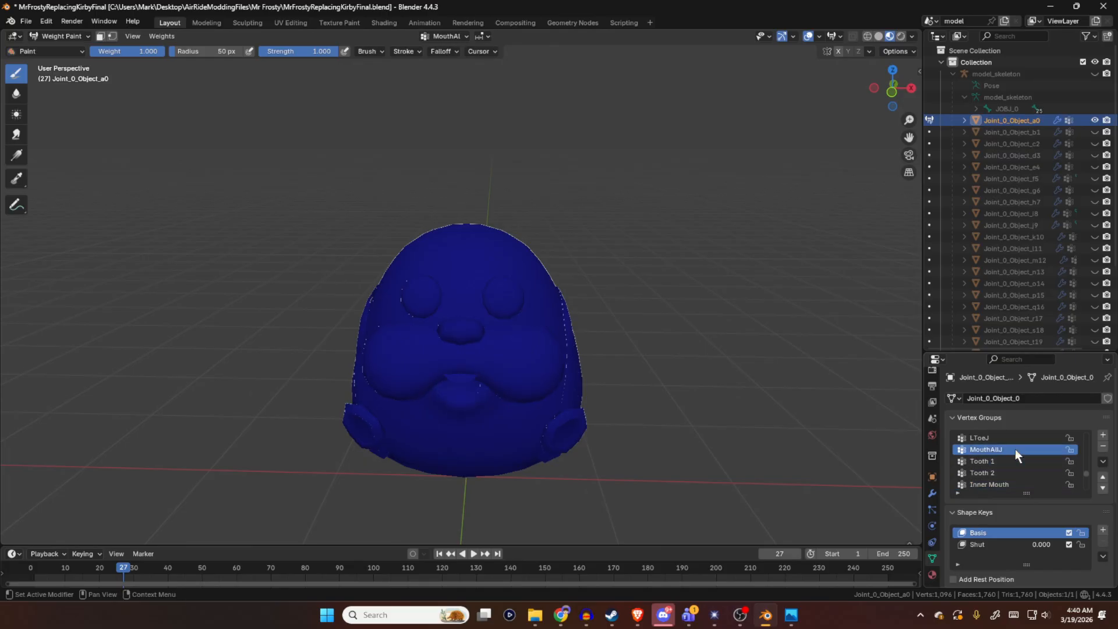
{"action": "key", "text": "Up"}
{"action": "key", "text": "Up"}
{"action": "key", "text": "Up"}
{"action": "key", "text": "Up"}
{"action": "key", "text": "Up"}
{"action": "key", "text": "Up"}
{"action": "key", "text": "Up"}
{"action": "key", "text": "Up"}
{"action": "key", "text": "Up"}
{"action": "key", "text": "Up"}
{"action": "key", "text": "Up"}
{"action": "key", "text": "Up"}
{"action": "key", "text": "Up"}
{"action": "key", "text": "Up"}
{"action": "key", "text": "Up"}
{"action": "key", "text": "Up"}
{"action": "key", "text": "Up"}
{"action": "key", "text": "Up"}
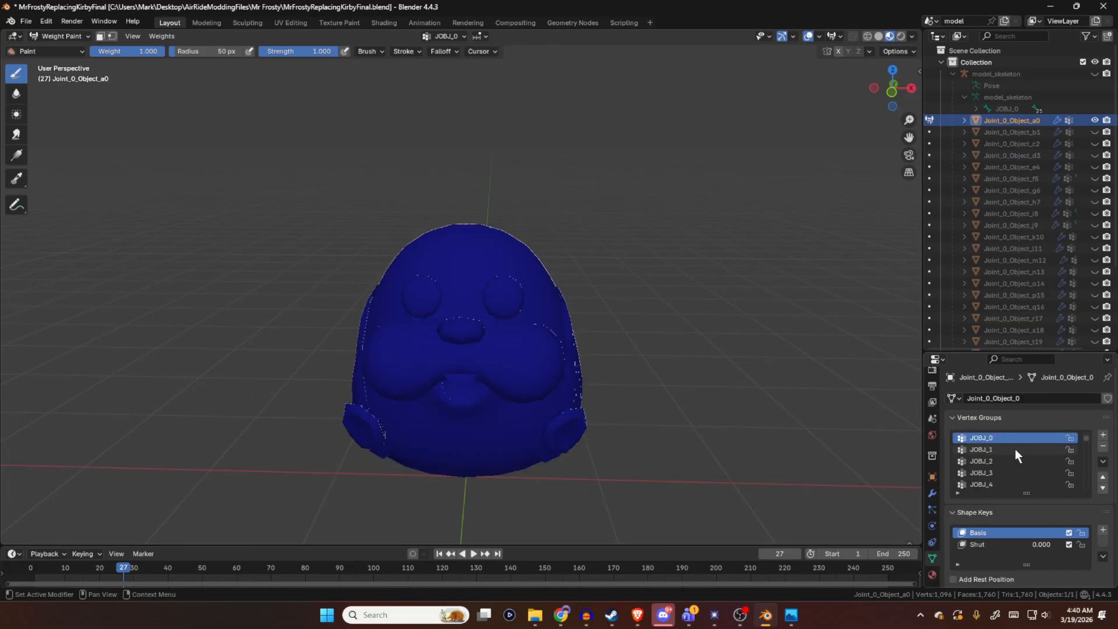
{"action": "key", "text": "Down"}
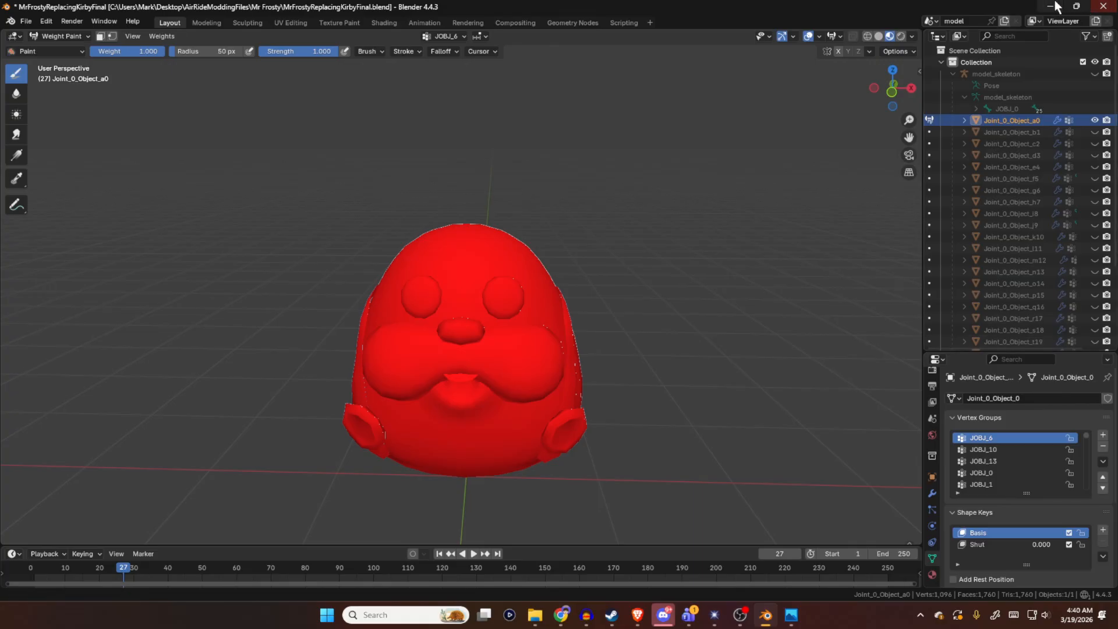
- Hide Joint_0_Object_a0, show the arms mesh Joint_0_Object_b1 and put it into Weight Paint mode
{"action": "left_click", "coordinate": [929, 120]}
{"action": "left_click", "coordinate": [1028, 132]}
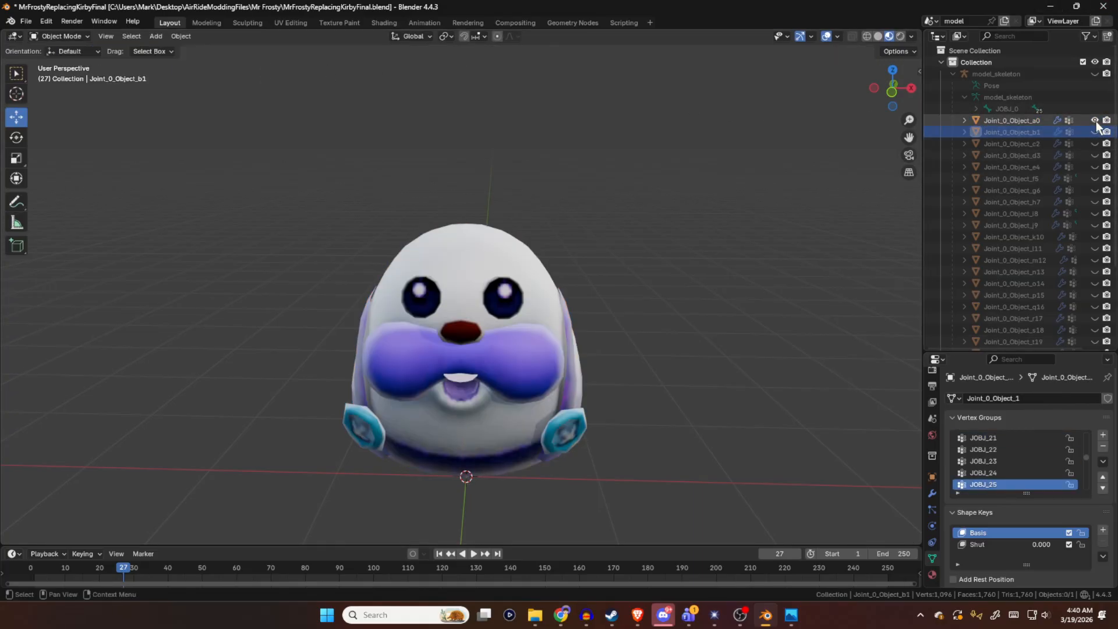
{"action": "left_click", "coordinate": [1094, 120]}
{"action": "left_click", "coordinate": [1094, 131]}
{"action": "left_click", "coordinate": [997, 132]}
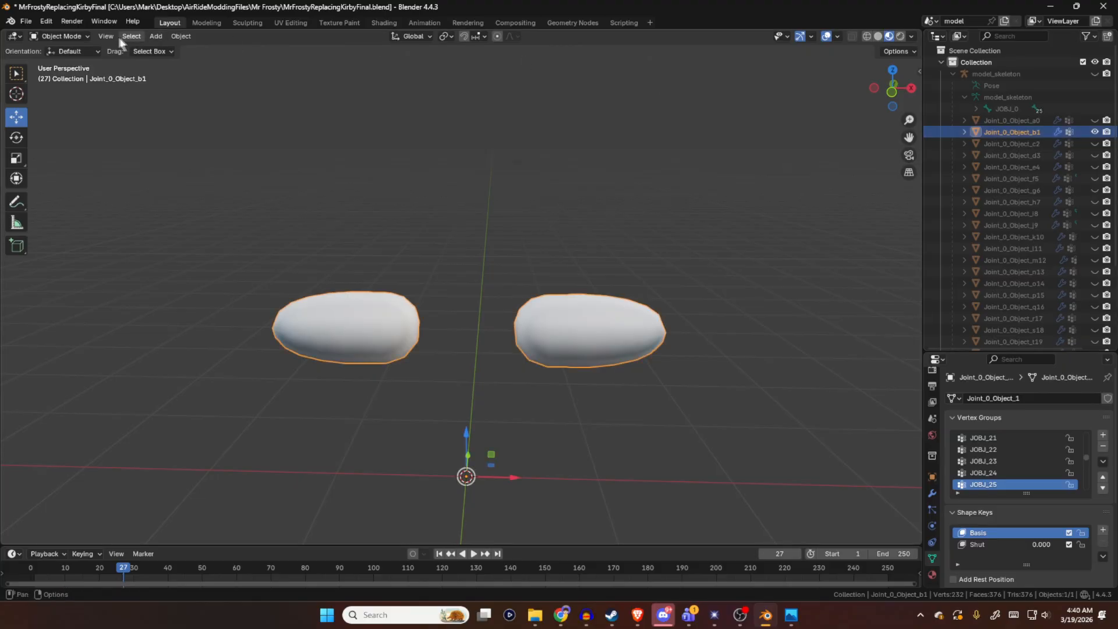
{"action": "left_click", "coordinate": [62, 36]}
{"action": "left_click", "coordinate": [65, 101]}
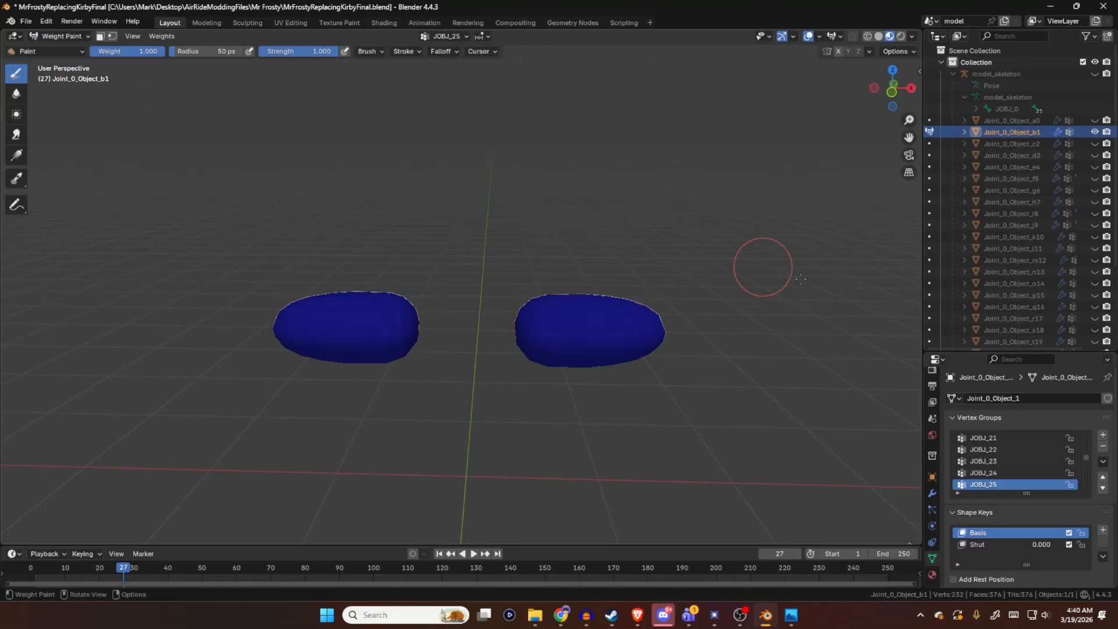
- Step through the arms' vertex groups from JOBJ_1 down to LArmJ, examining the weights of each
{"action": "left_click_drag", "start_coordinate": [1087, 456], "coordinate": [1088, 427]}
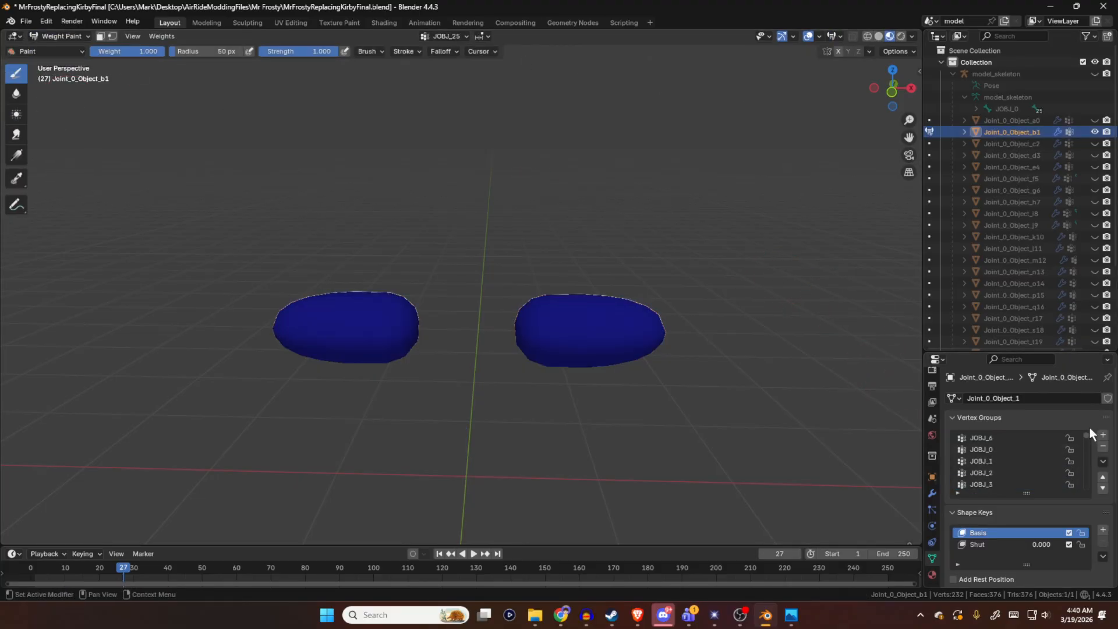
{"action": "left_click", "coordinate": [1008, 434]}
{"action": "left_click", "coordinate": [1032, 450]}
{"action": "scroll", "coordinate": [1030, 450], "scroll_direction": "down", "scroll_amount": 5, "text": "ctrl"}
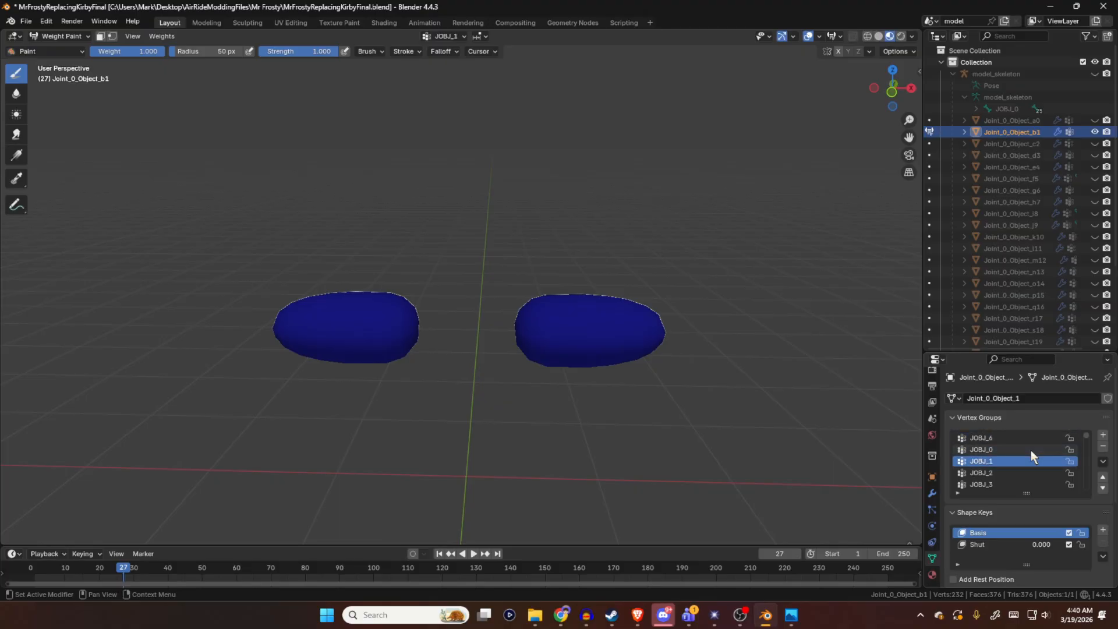
{"action": "scroll", "coordinate": [1039, 449], "scroll_direction": "down", "scroll_amount": 2, "text": "ctrl"}
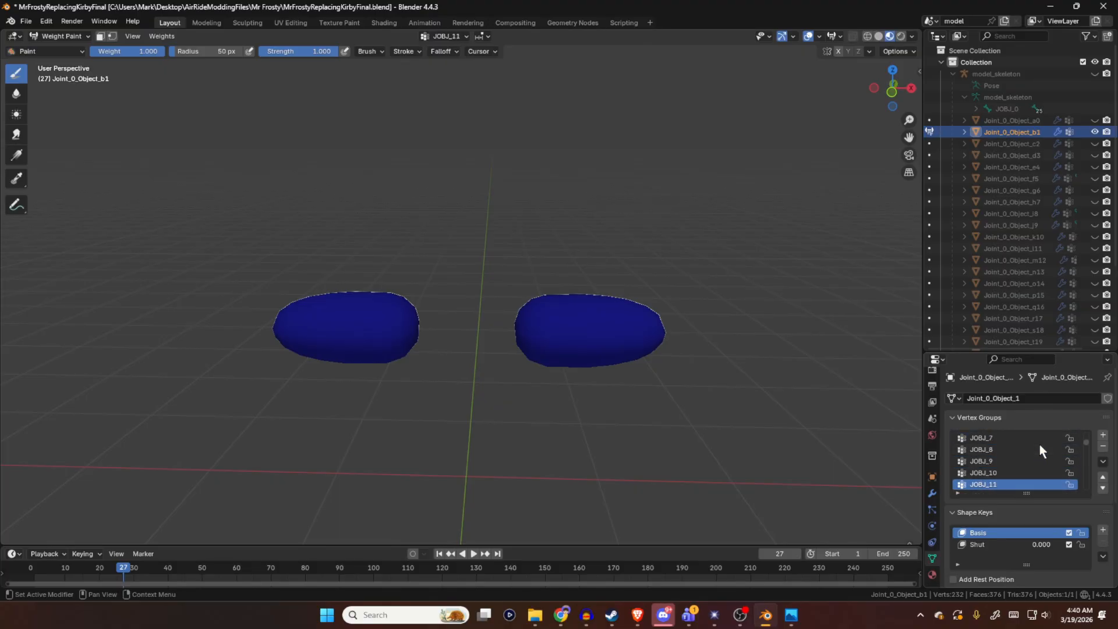
{"action": "scroll", "coordinate": [1019, 467], "scroll_direction": "down", "scroll_amount": 2, "text": "ctrl"}
{"action": "scroll", "coordinate": [1011, 473], "scroll_direction": "down", "scroll_amount": 5, "text": "ctrl"}
{"action": "scroll", "coordinate": [1015, 470], "scroll_direction": "down", "scroll_amount": 15, "text": "ctrl"}
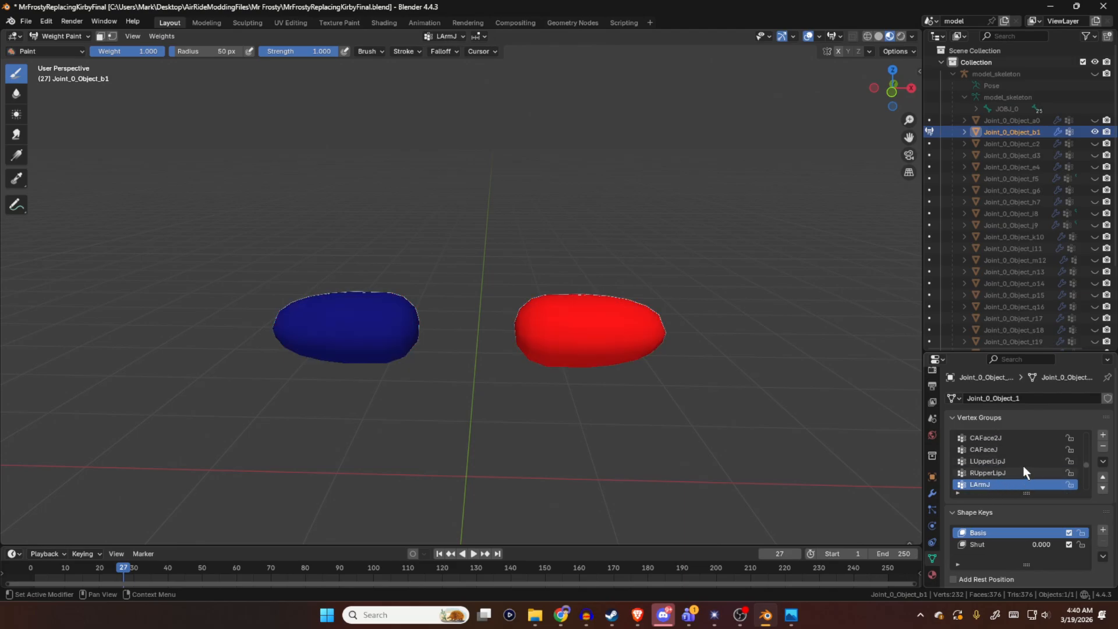
- Step back up the arms' vertex group list from LArmJ to JOBJ_19, rechecking the weights
{"action": "scroll", "coordinate": [1023, 465], "scroll_direction": "up", "scroll_amount": 10, "text": "ctrl"}
{"action": "key", "text": "Up"}
{"action": "key", "text": "Up"}
{"action": "key", "text": "Up"}
{"action": "key", "text": "Up"}
{"action": "key", "text": "Up"}
{"action": "key", "text": "Up"}
{"action": "key", "text": "Up"}
{"action": "key", "text": "Up"}
{"action": "key", "text": "Up"}
{"action": "key", "text": "Up"}
{"action": "key", "text": "Up"}
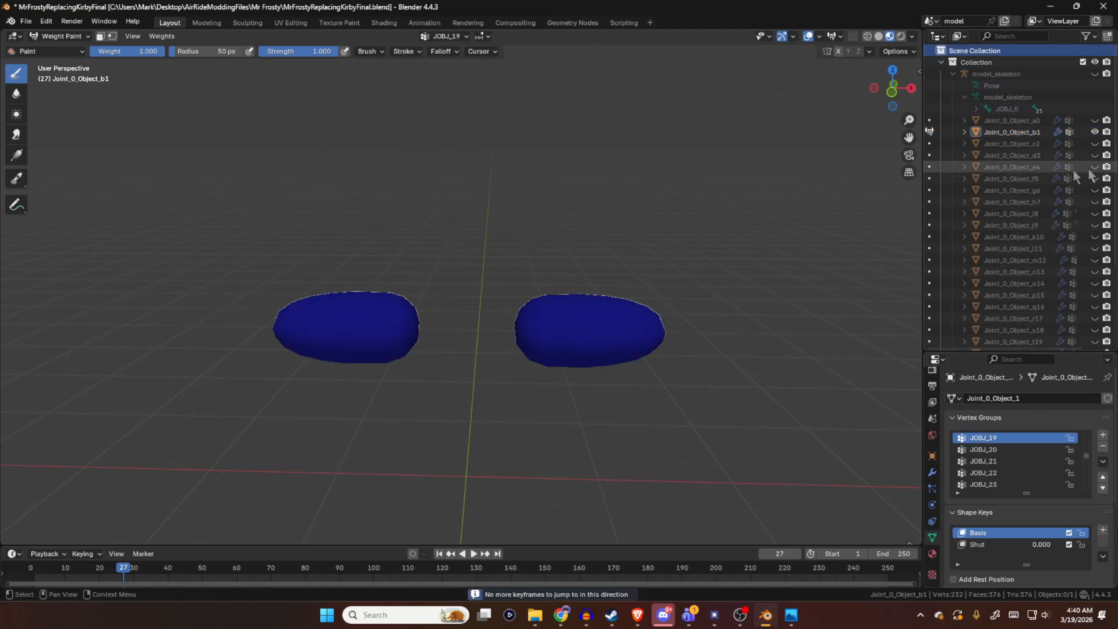
- Hide the arms mesh Joint_0_Object_b1, show the feet mesh Joint_0_Object_m12 and put it into Weight Paint mode
{"action": "left_click", "coordinate": [931, 129]}
{"action": "left_click", "coordinate": [1094, 132]}
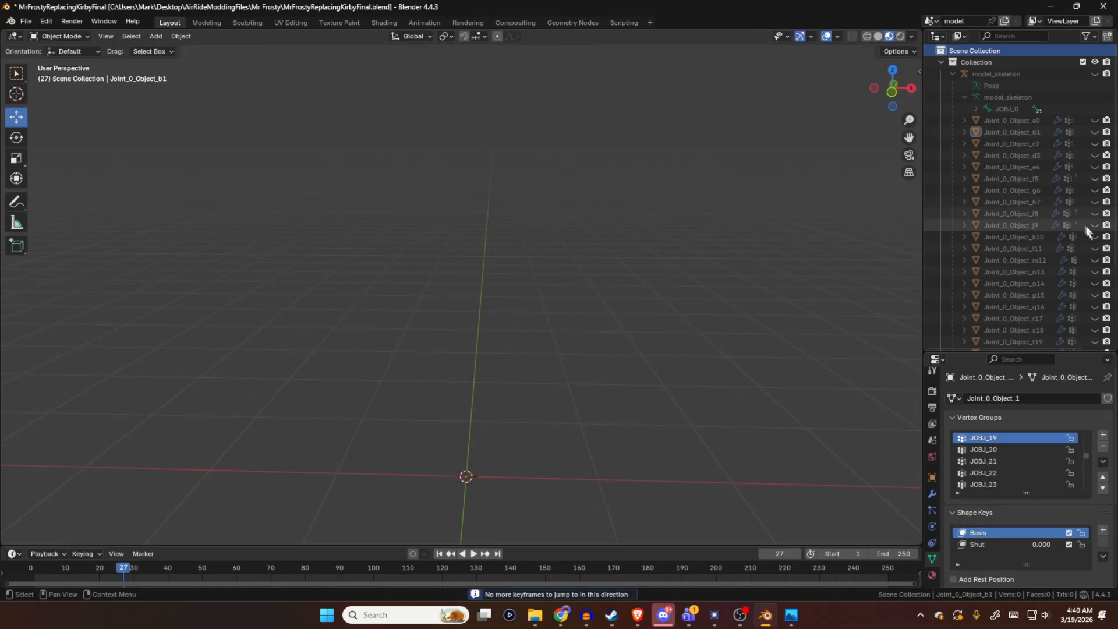
{"action": "scroll", "coordinate": [1085, 218], "scroll_direction": "down", "scroll_amount": 3}
{"action": "left_click", "coordinate": [1095, 214]}
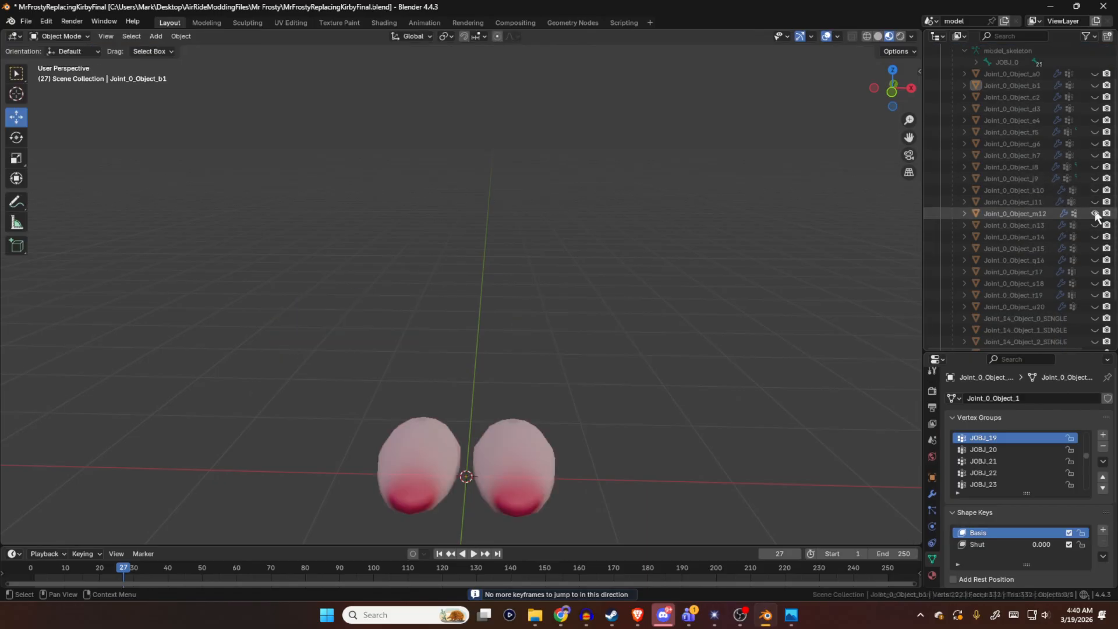
{"action": "left_click", "coordinate": [1036, 213]}
{"action": "left_click", "coordinate": [48, 38]}
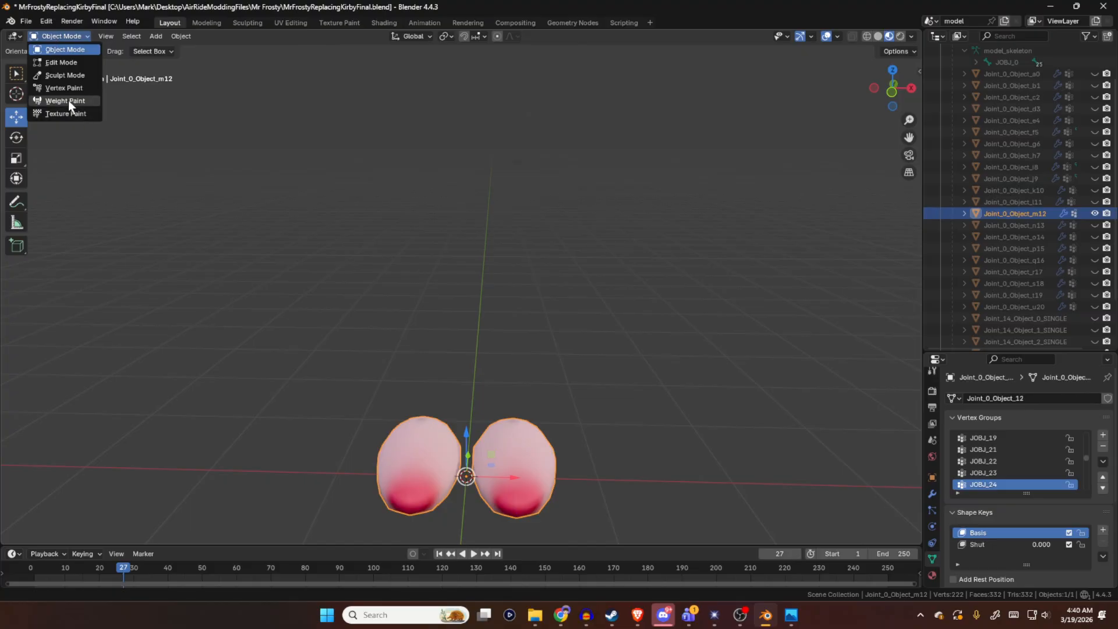
{"action": "left_click", "coordinate": [68, 100]}
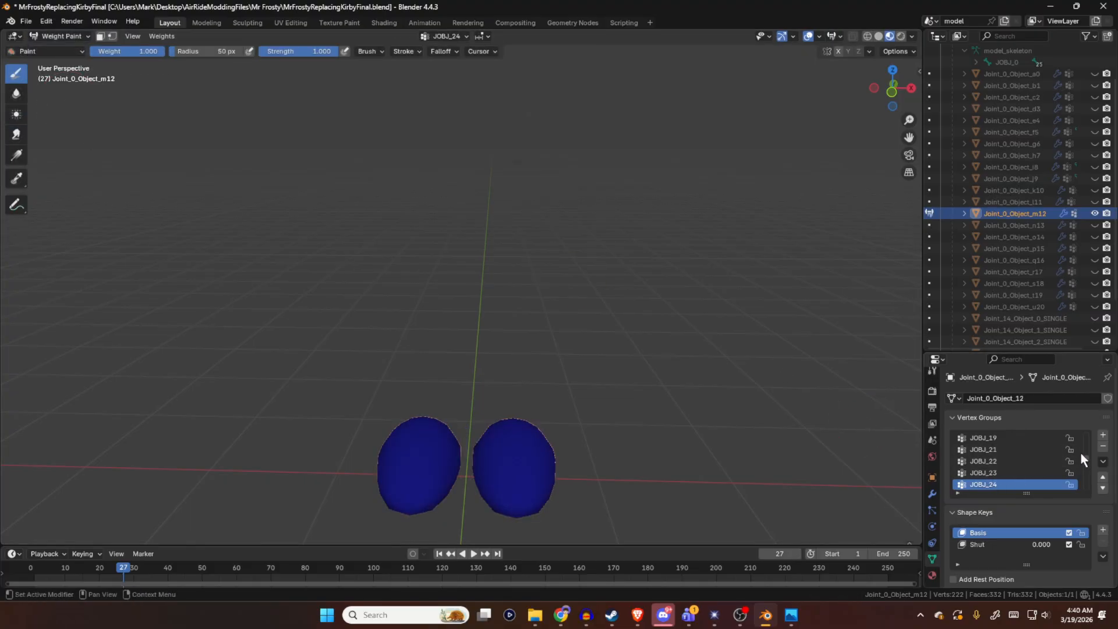
- Examine the feet's weights in JOBJ_20, JOBJ_25 and the vertex groups below them, and return to JOBJ_20
{"action": "left_click_drag", "start_coordinate": [1084, 456], "coordinate": [1084, 423]}
{"action": "left_click", "coordinate": [972, 439]}
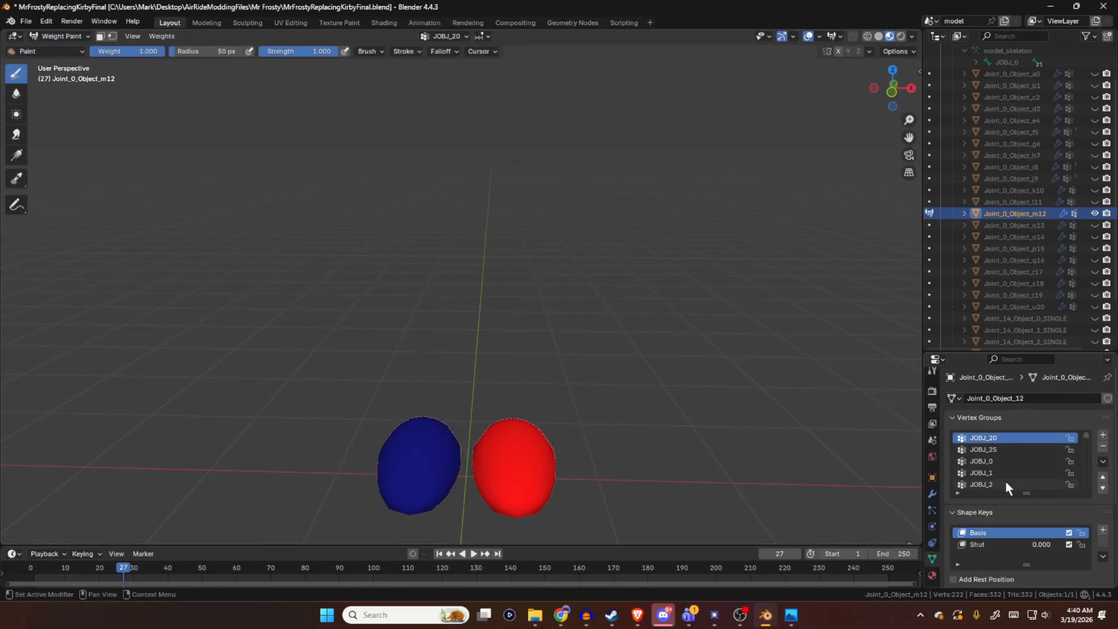
{"action": "left_click", "coordinate": [1000, 449]}
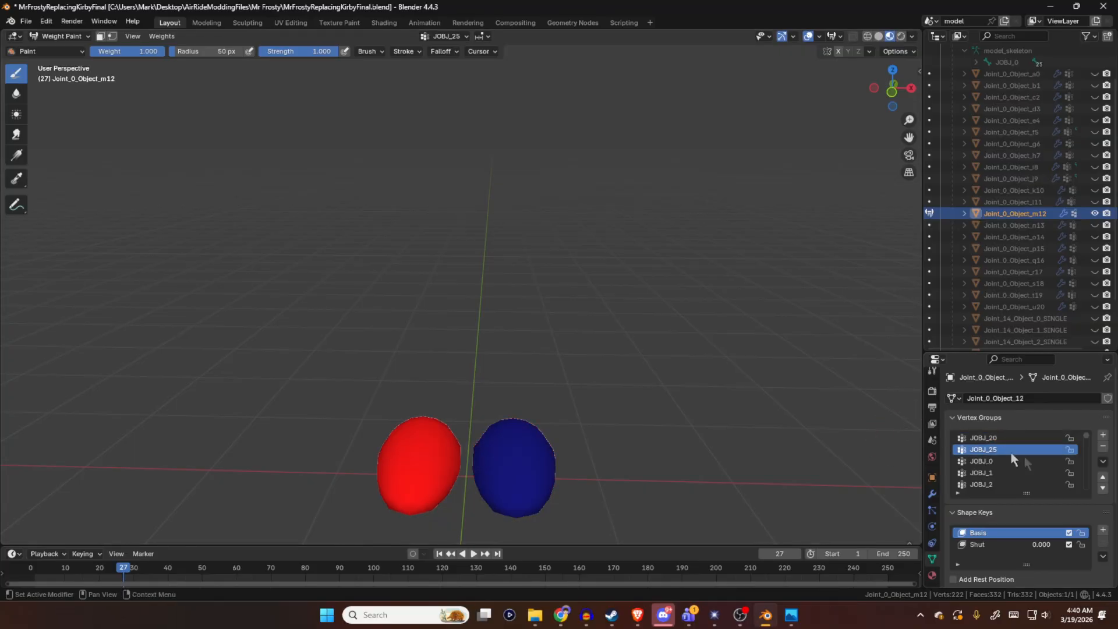
{"action": "left_click", "coordinate": [1012, 462]}
{"action": "scroll", "coordinate": [1030, 463], "scroll_direction": "down", "scroll_amount": 10, "text": "ctrl"}
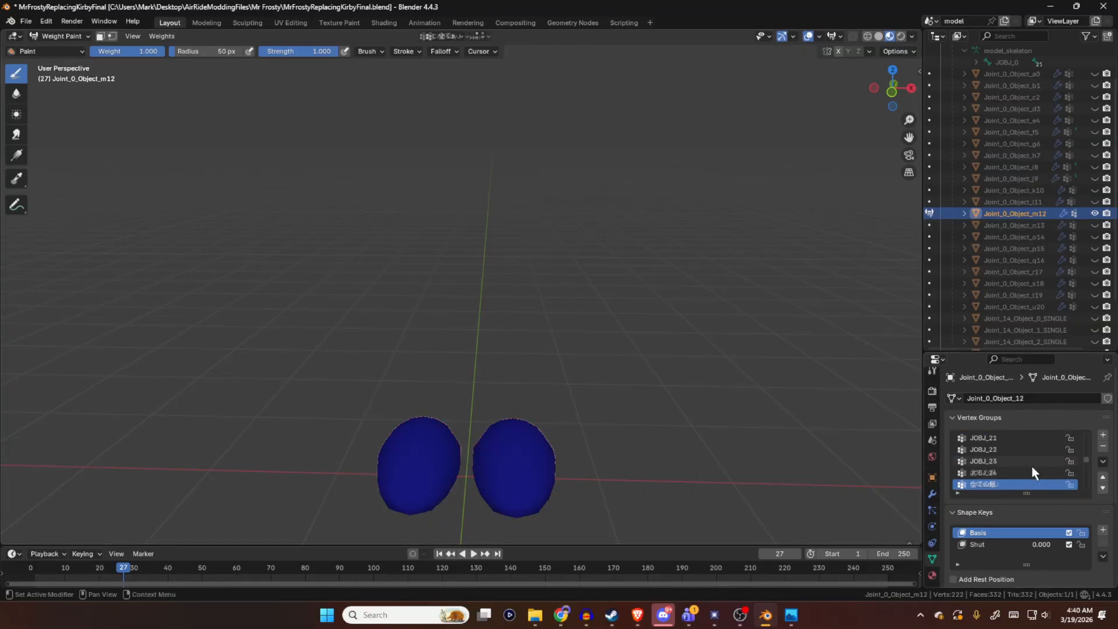
{"action": "scroll", "coordinate": [1031, 466], "scroll_direction": "up", "scroll_amount": 10, "text": "ctrl"}
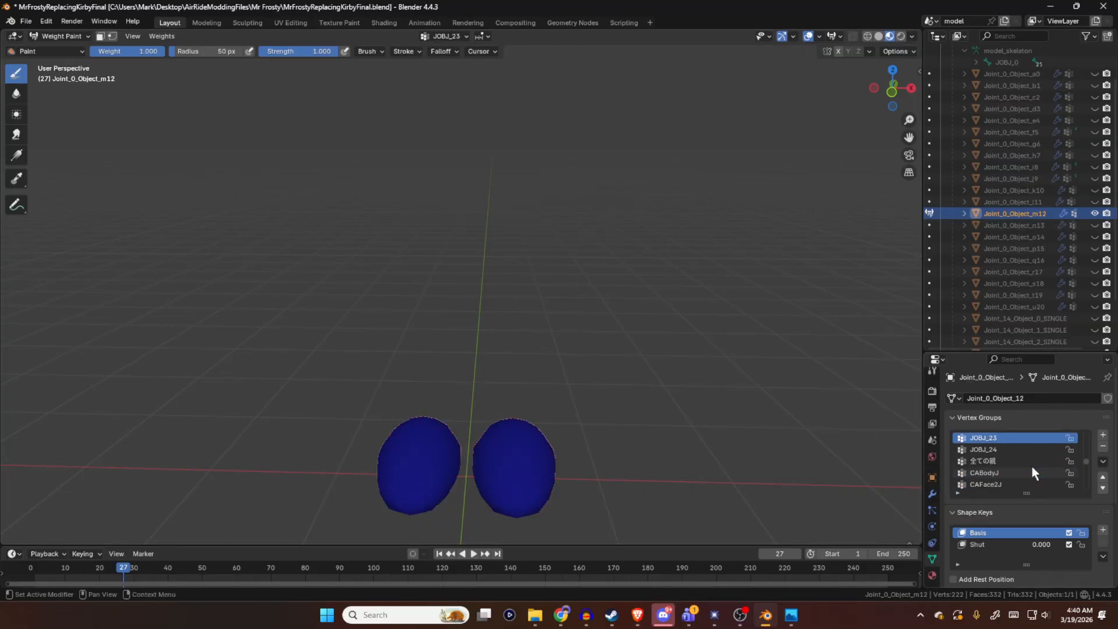
{"action": "scroll", "coordinate": [1032, 466], "scroll_direction": "up", "scroll_amount": 13, "text": "ctrl"}
{"action": "key", "text": "Up"}
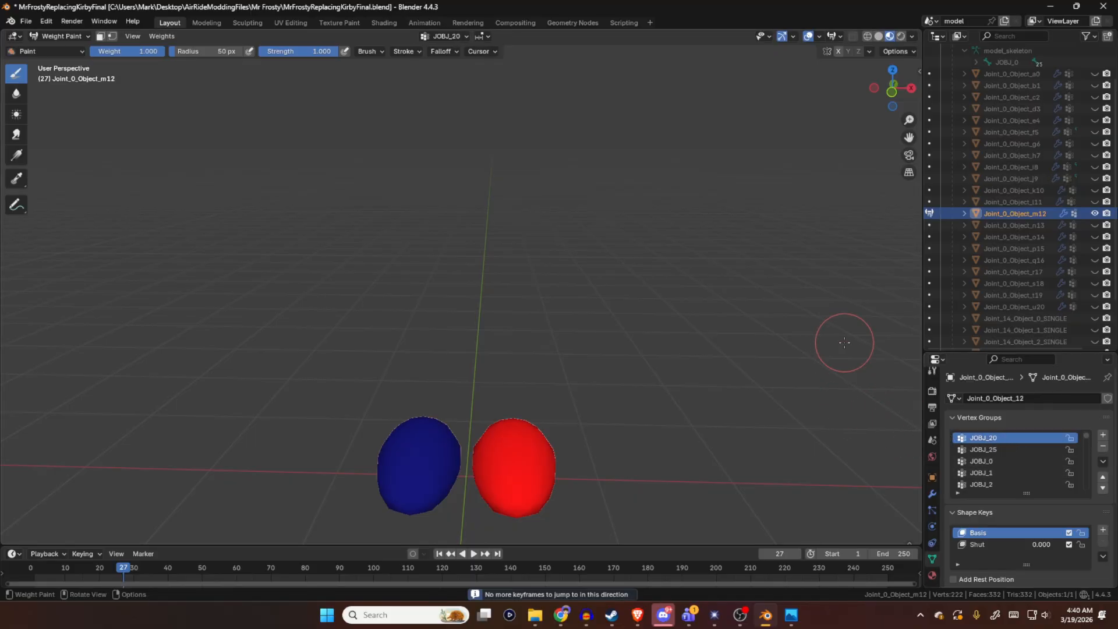
- Take the feet out of Weight Paint mode and unhide all the other meshes and the model_skeleton armature
{"action": "left_click", "coordinate": [930, 213]}
{"action": "scroll", "coordinate": [1029, 263], "scroll_direction": "down", "scroll_amount": 4}
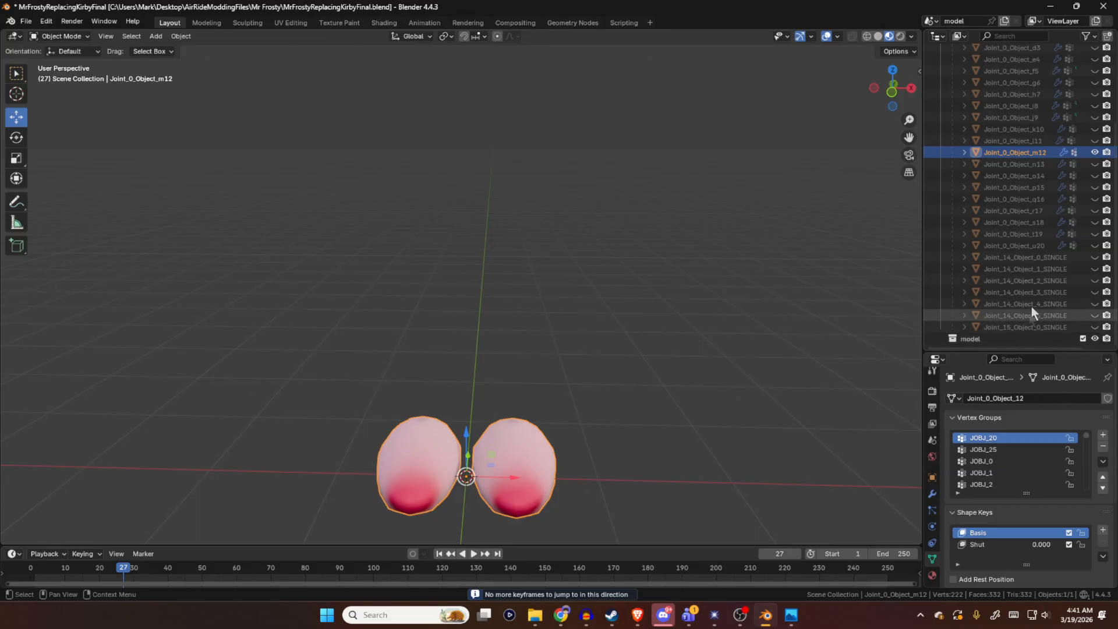
{"action": "left_click_drag", "start_coordinate": [1094, 326], "coordinate": [1095, 163]}
{"action": "scroll", "coordinate": [1098, 175], "scroll_direction": "up", "scroll_amount": 7}
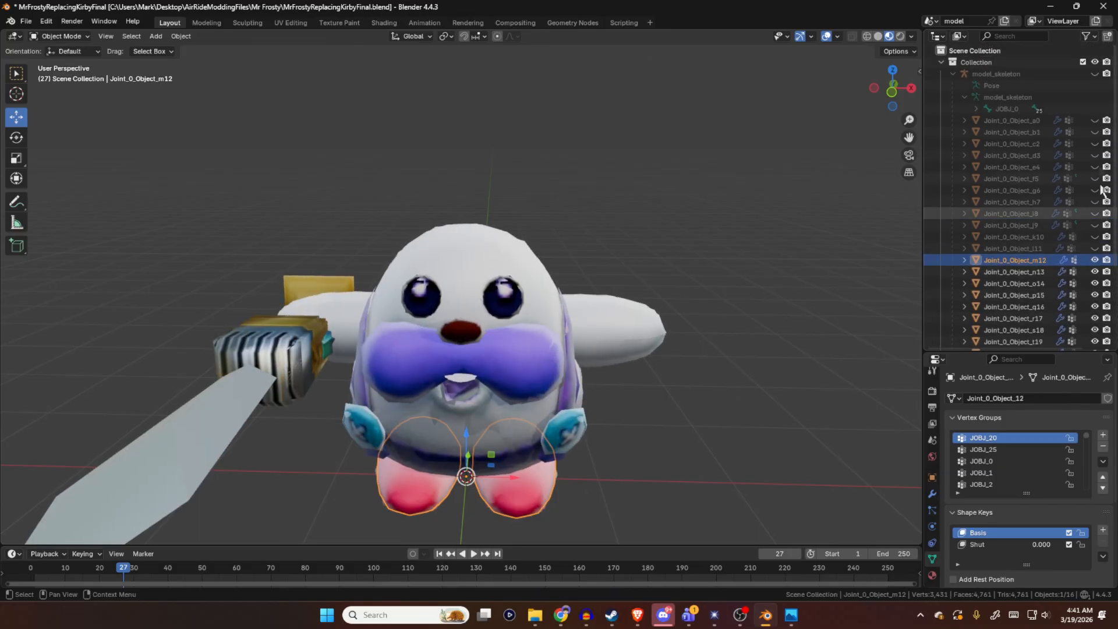
{"action": "left_click_drag", "start_coordinate": [1094, 120], "coordinate": [1096, 240]}
{"action": "left_click", "coordinate": [1095, 248]}
{"action": "middle_click_drag", "start_coordinate": [867, 198], "coordinate": [779, 214]}
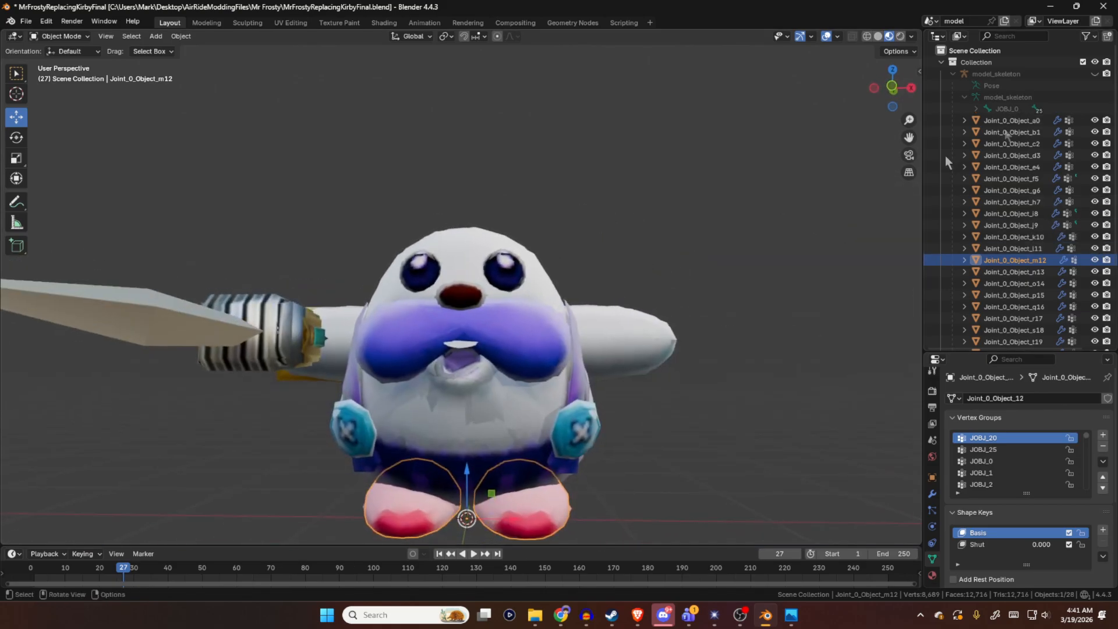
{"action": "left_click", "coordinate": [1094, 73]}
{"action": "middle_click_drag", "start_coordinate": [780, 191], "coordinate": [683, 260]}
{"action": "scroll", "coordinate": [683, 260], "scroll_direction": "up", "scroll_amount": 2}
{"action": "middle_click_drag", "start_coordinate": [636, 224], "coordinate": [739, 201]}
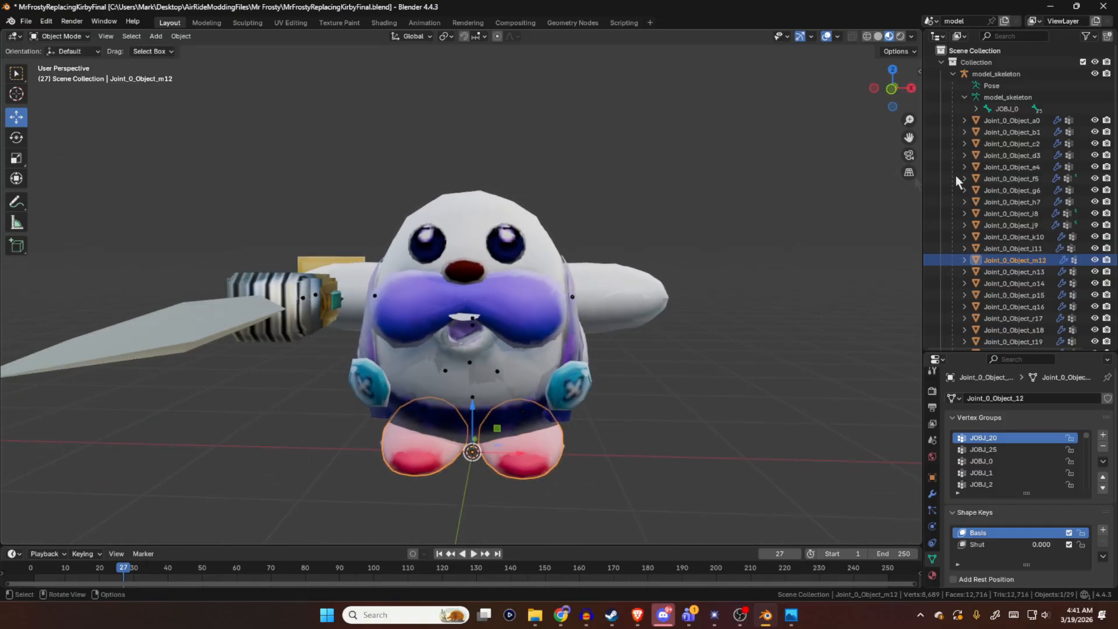
- Select the sword blade mesh Joint_15_Object_0_SINGLE and save the Blender file
{"action": "scroll", "coordinate": [1005, 236], "scroll_direction": "down", "scroll_amount": 5}
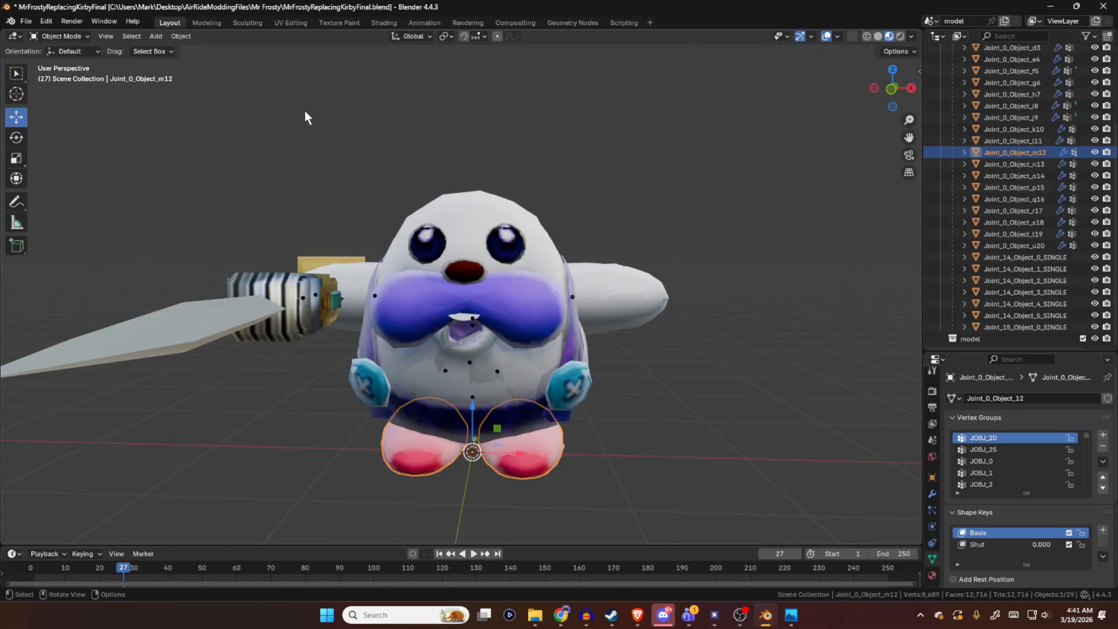
{"action": "middle_click_drag", "start_coordinate": [416, 228], "coordinate": [542, 251]}
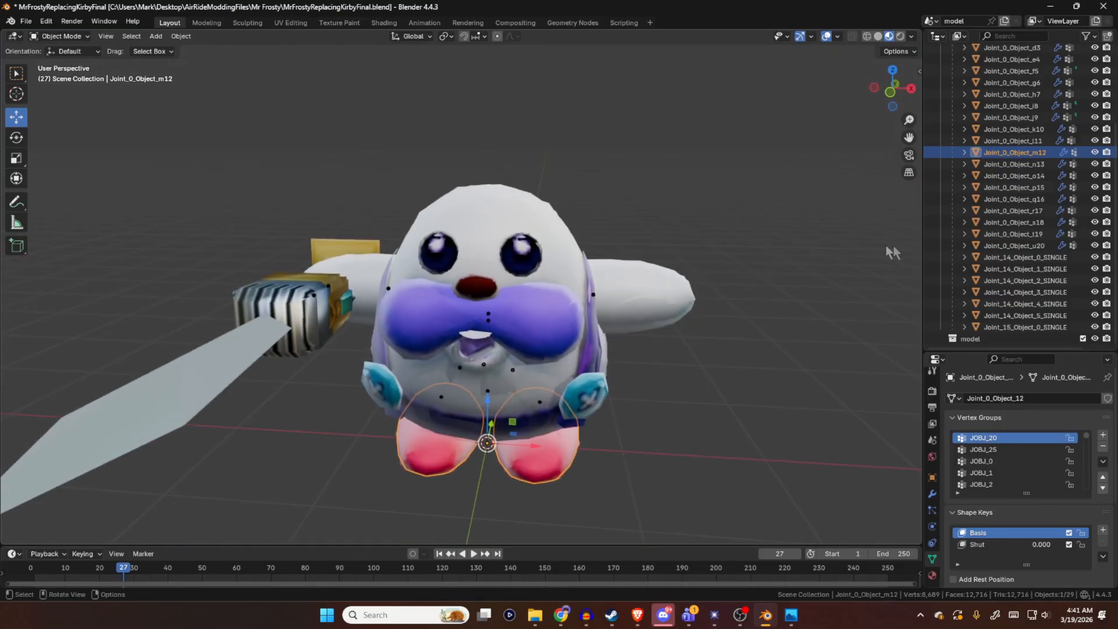
{"action": "left_click", "coordinate": [1009, 327]}
{"action": "scroll", "coordinate": [1015, 211], "scroll_direction": "up", "scroll_amount": 3}
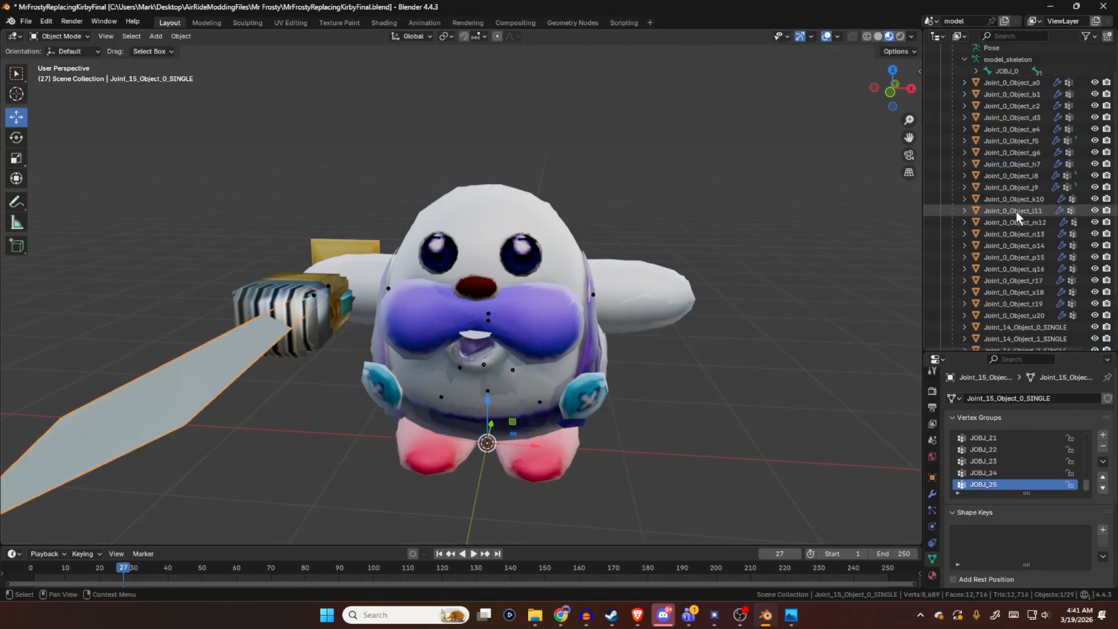
{"action": "left_click", "coordinate": [26, 24]}
{"action": "left_click", "coordinate": [42, 104]}
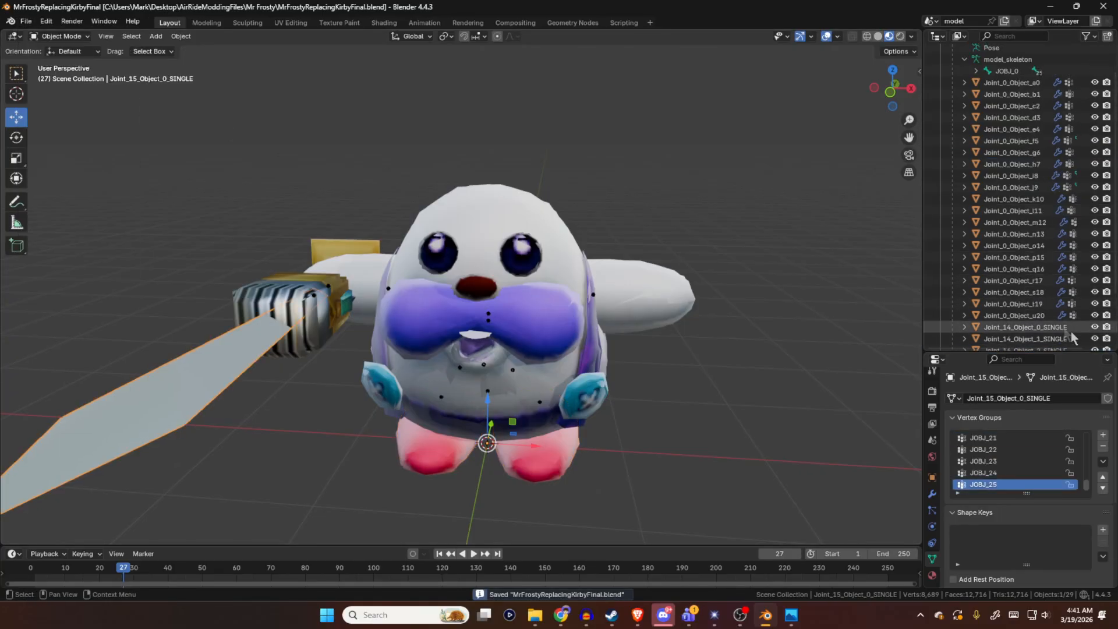
- Select every mesh from Joint_15_Object_0_SINGLE up to Joint_0_Object_a0, enter Edit Mode and select all their geometry
{"action": "left_click", "coordinate": [1063, 271]}
{"action": "scroll", "coordinate": [1050, 291], "scroll_direction": "down", "scroll_amount": 3}
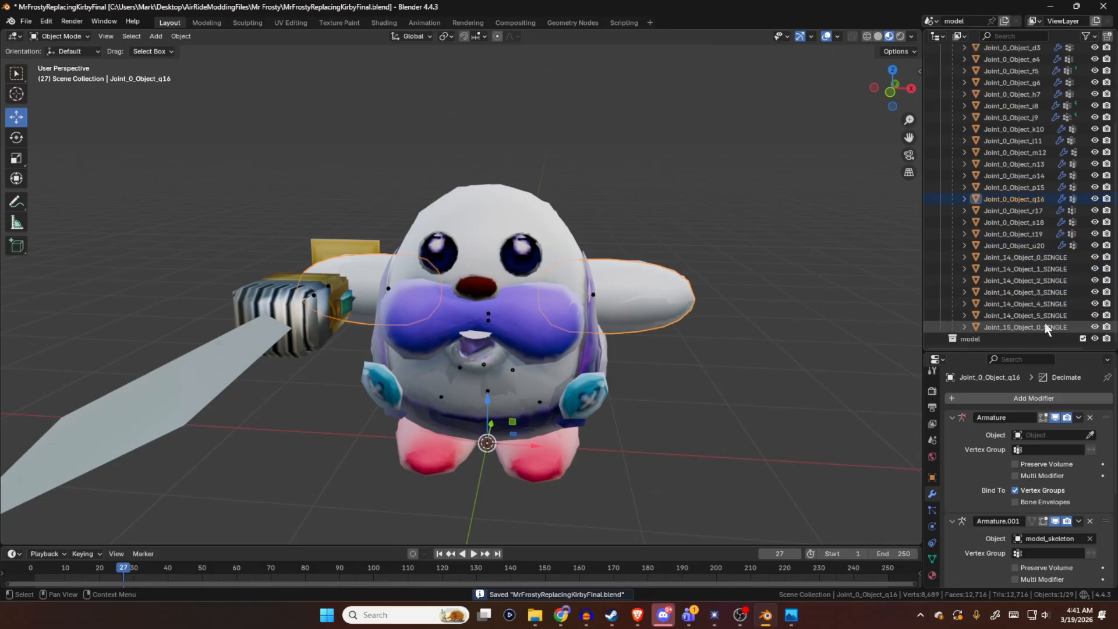
{"action": "left_click", "coordinate": [1045, 325]}
{"action": "scroll", "coordinate": [1032, 266], "scroll_direction": "up", "scroll_amount": 4}
{"action": "scroll", "coordinate": [1032, 265], "scroll_direction": "up", "scroll_amount": 1}
{"action": "left_click", "coordinate": [1030, 122], "text": "shift"}
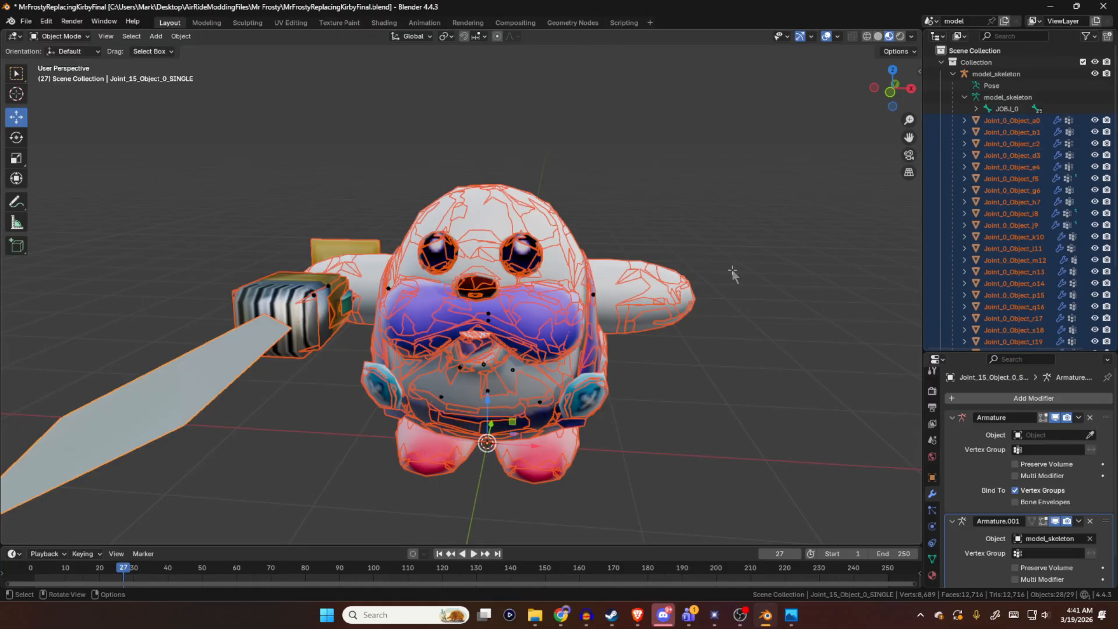
{"action": "key", "text": "Tab"}
{"action": "key", "text": "a"}
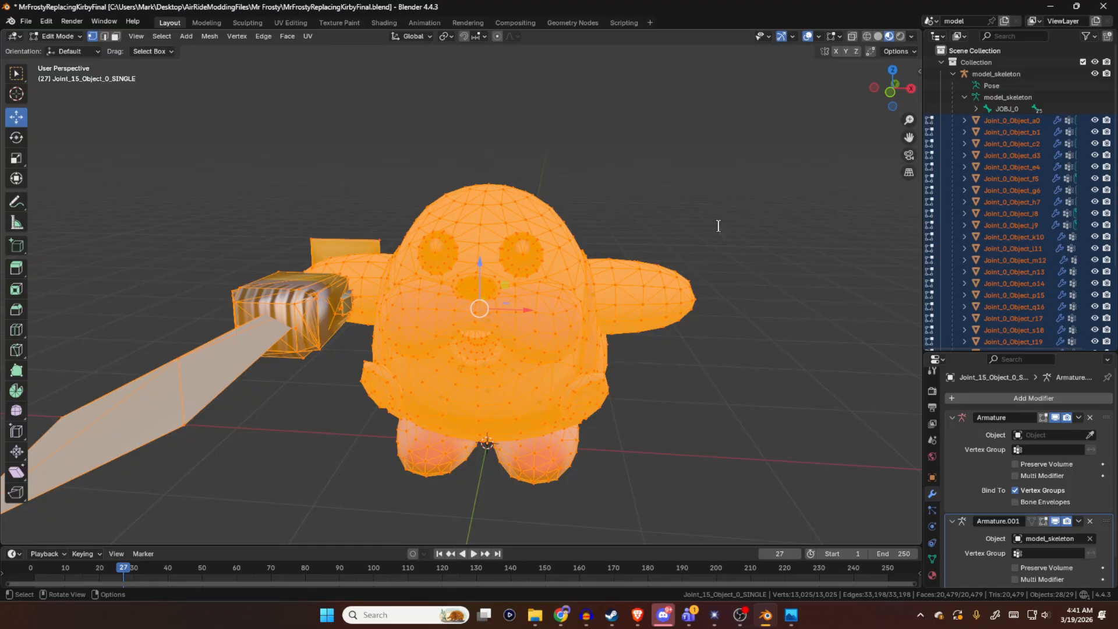
- Apply Limit Total to all vertex groups of the selected geometry with a limit of 2 weights per vertex
{"action": "key", "text": "F3"}
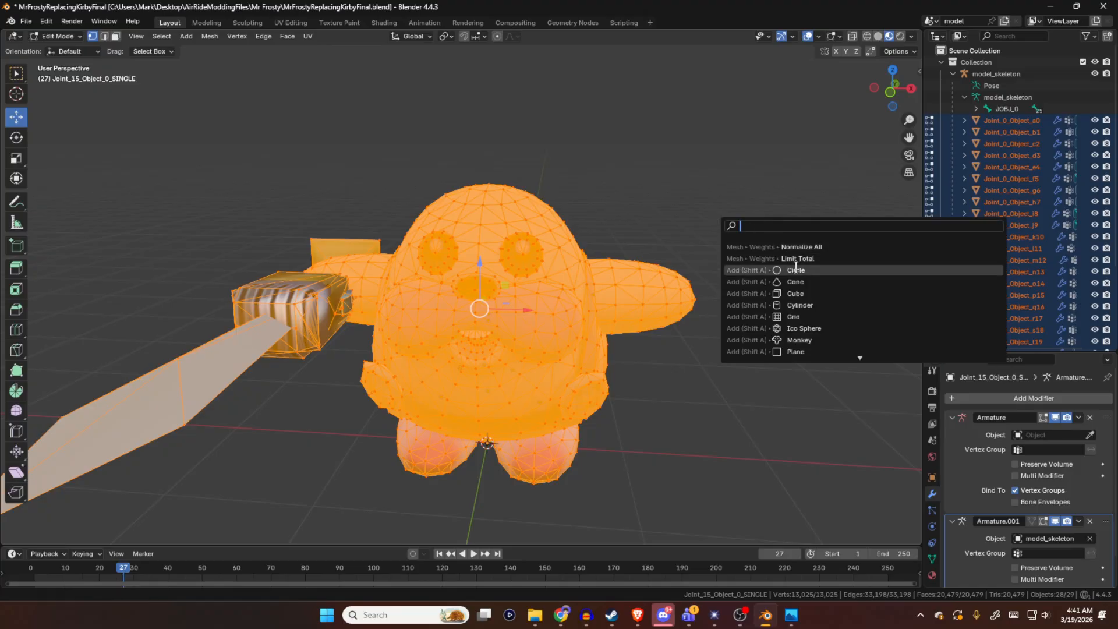
{"action": "left_click", "coordinate": [827, 259]}
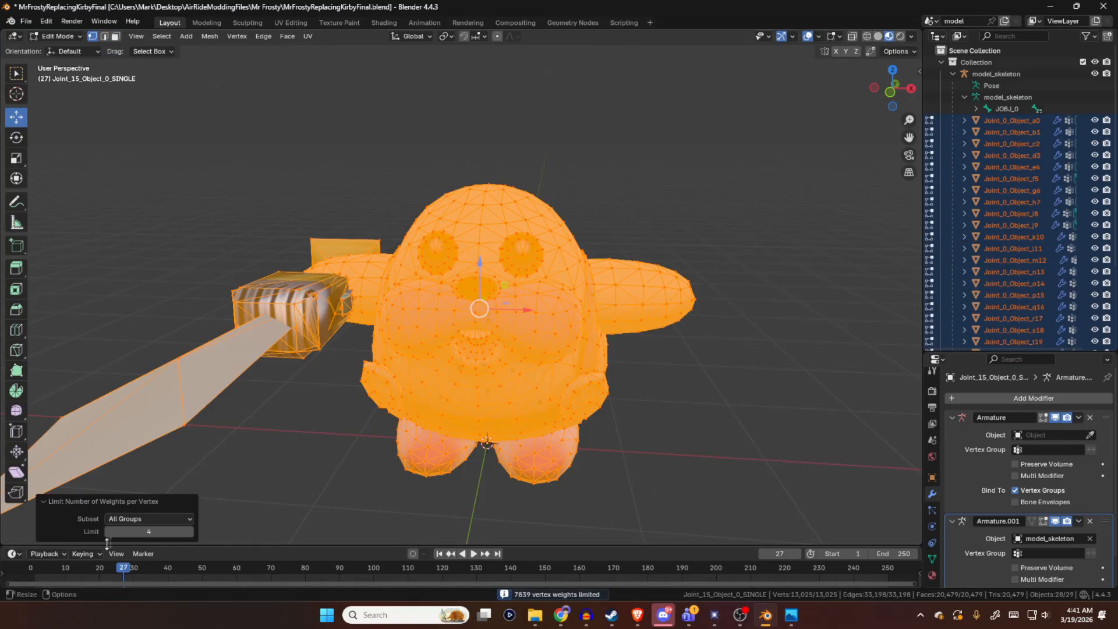
{"action": "left_click", "coordinate": [149, 532]}
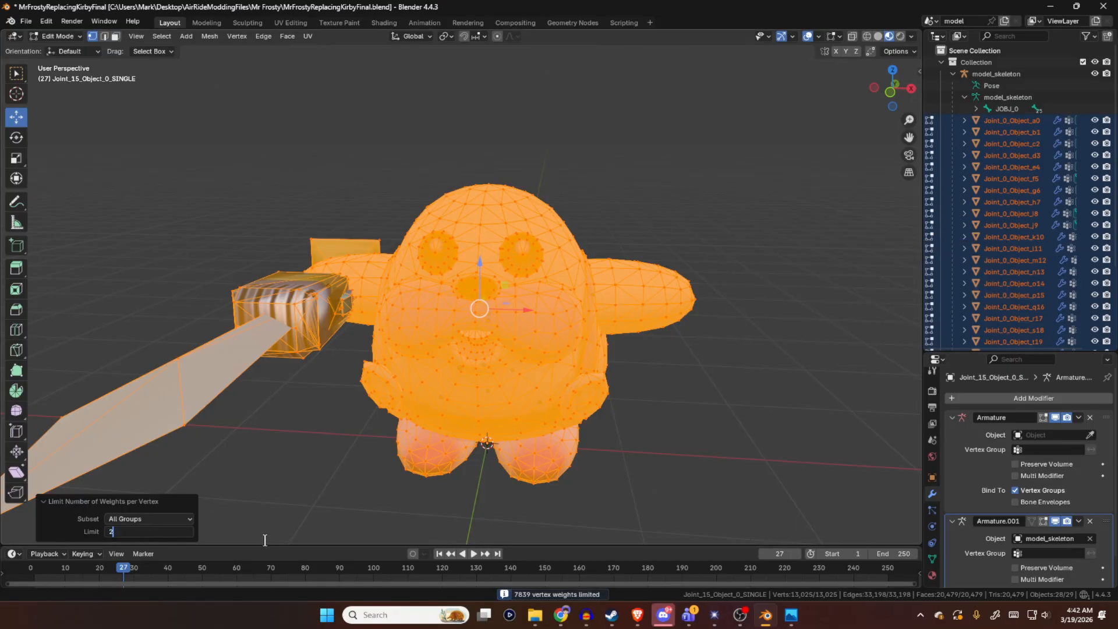
{"action": "type", "text": "2"}
{"action": "key", "text": "Return"}
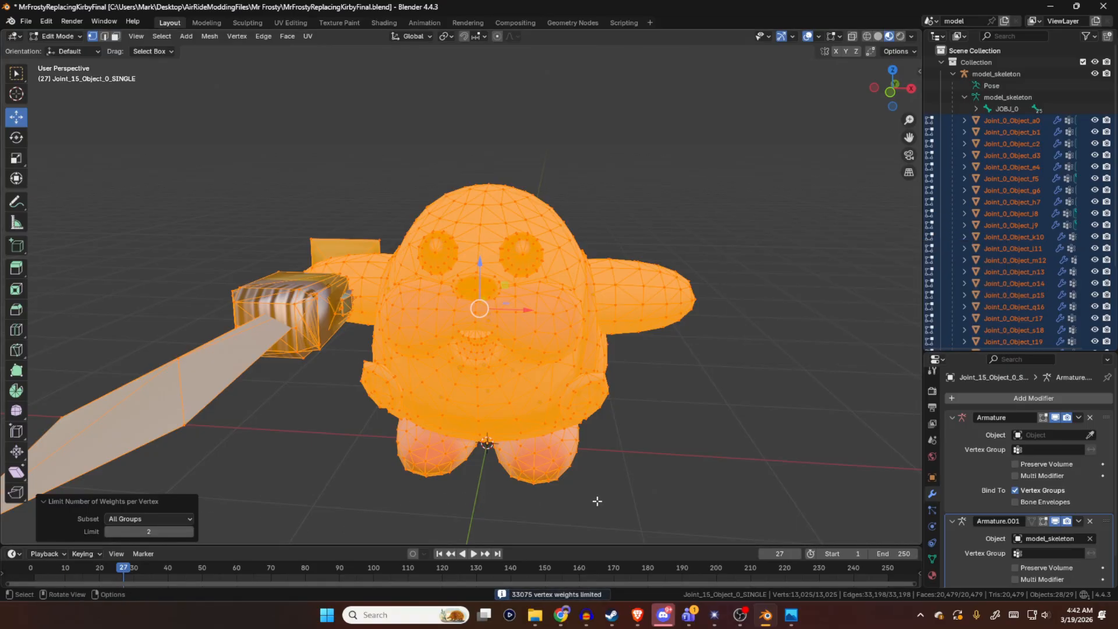
- Apply Normalize All to the selected meshes' vertex weights and return to Object Mode
{"action": "key", "text": "F3"}
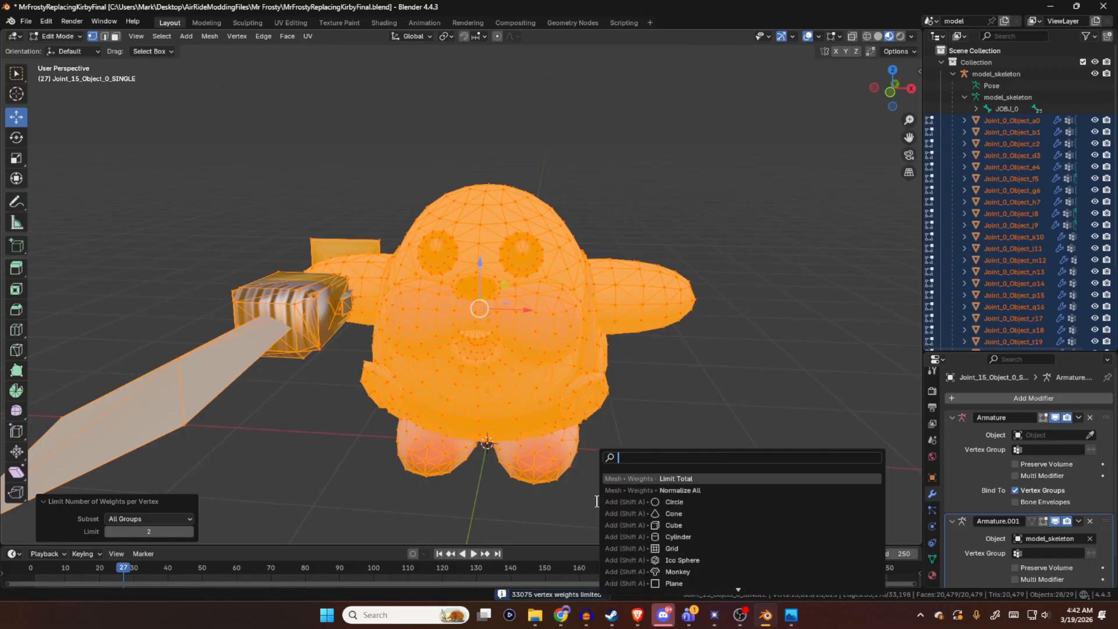
{"action": "left_click", "coordinate": [676, 491]}
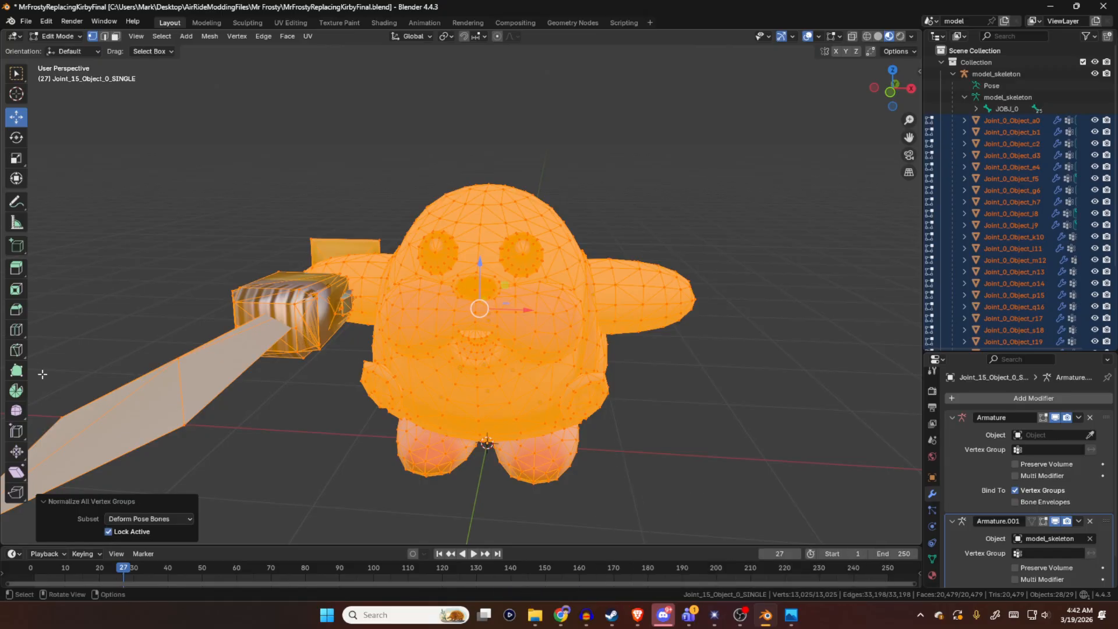
{"action": "middle_click_drag", "start_coordinate": [492, 304], "coordinate": [568, 237]}
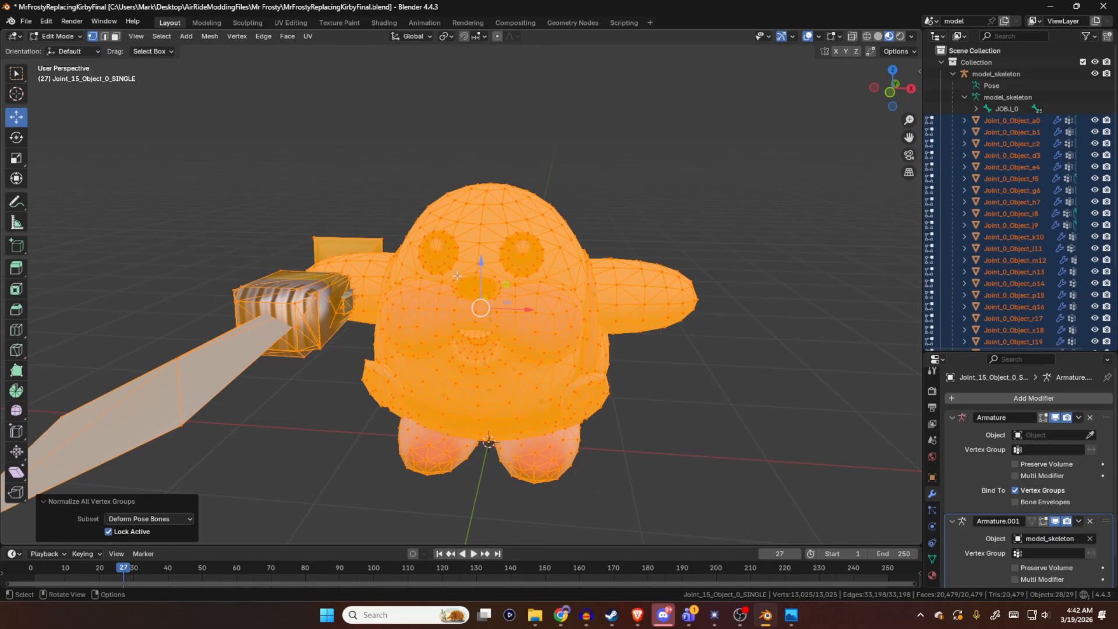
{"action": "middle_click_drag", "start_coordinate": [491, 258], "coordinate": [484, 233]}
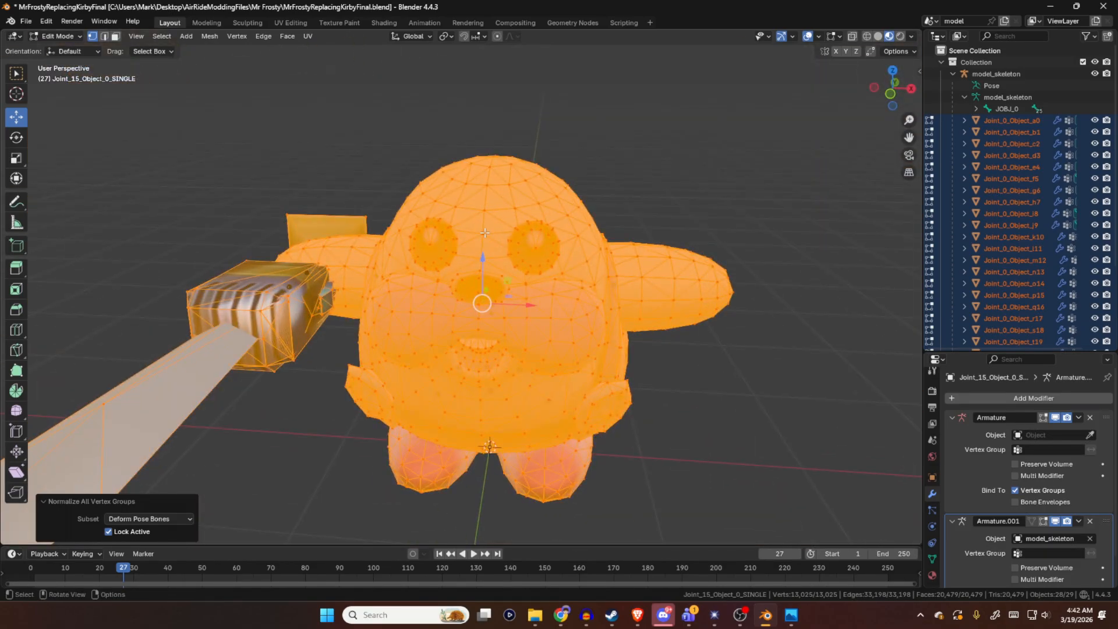
{"action": "middle_click_drag", "start_coordinate": [484, 233], "coordinate": [510, 216]}
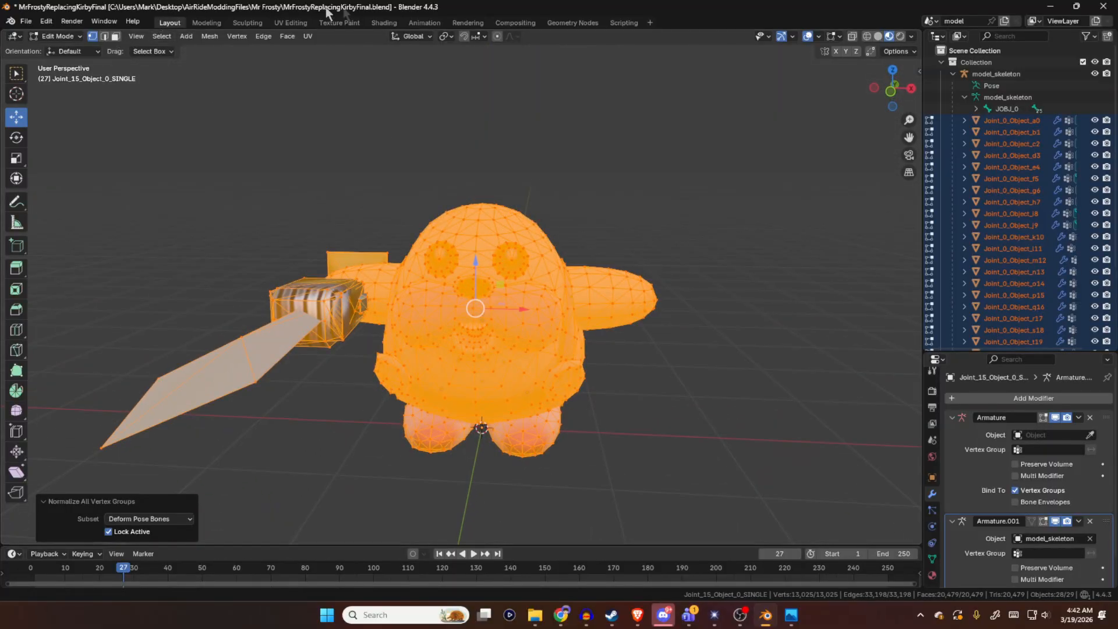
{"action": "middle_click_drag", "start_coordinate": [392, 246], "coordinate": [431, 169]}
{"action": "left_click", "coordinate": [74, 37]}
{"action": "left_click", "coordinate": [72, 46]}
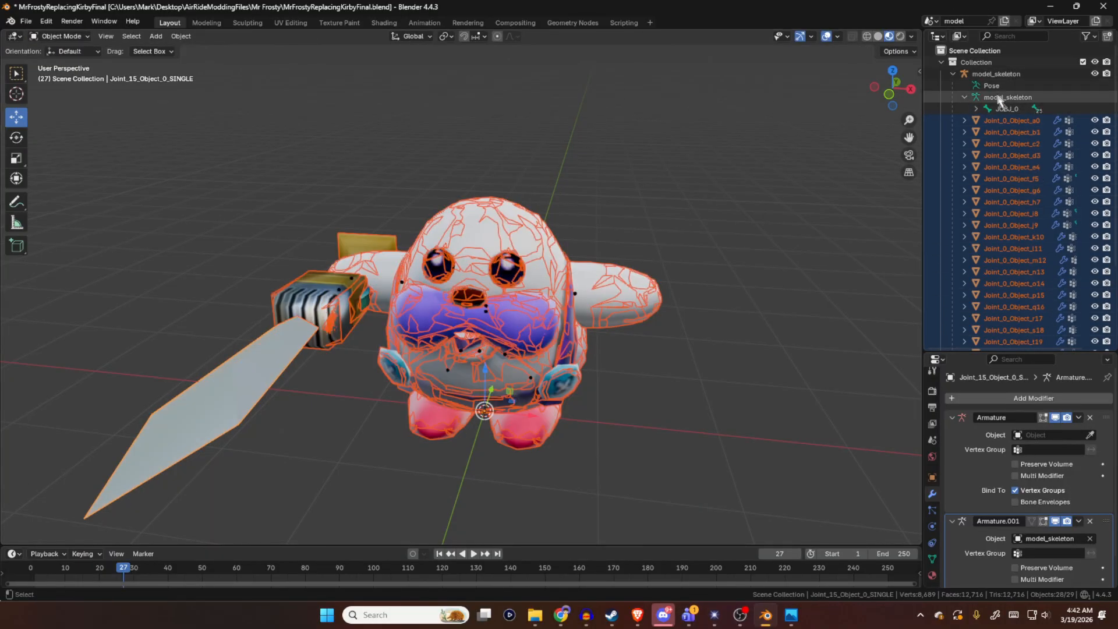
- Add the model_skeleton armature to the selected meshes and start an FBX export
{"action": "left_click", "coordinate": [994, 75]}
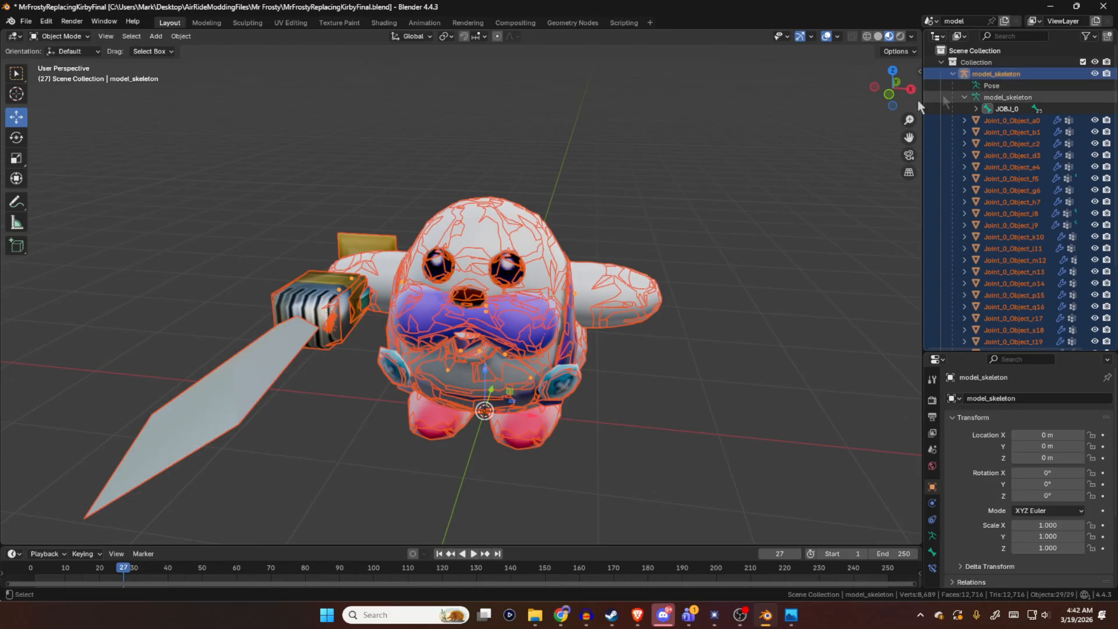
{"action": "left_click", "coordinate": [26, 22]}
{"action": "mouse_move", "coordinate": [56, 196]}
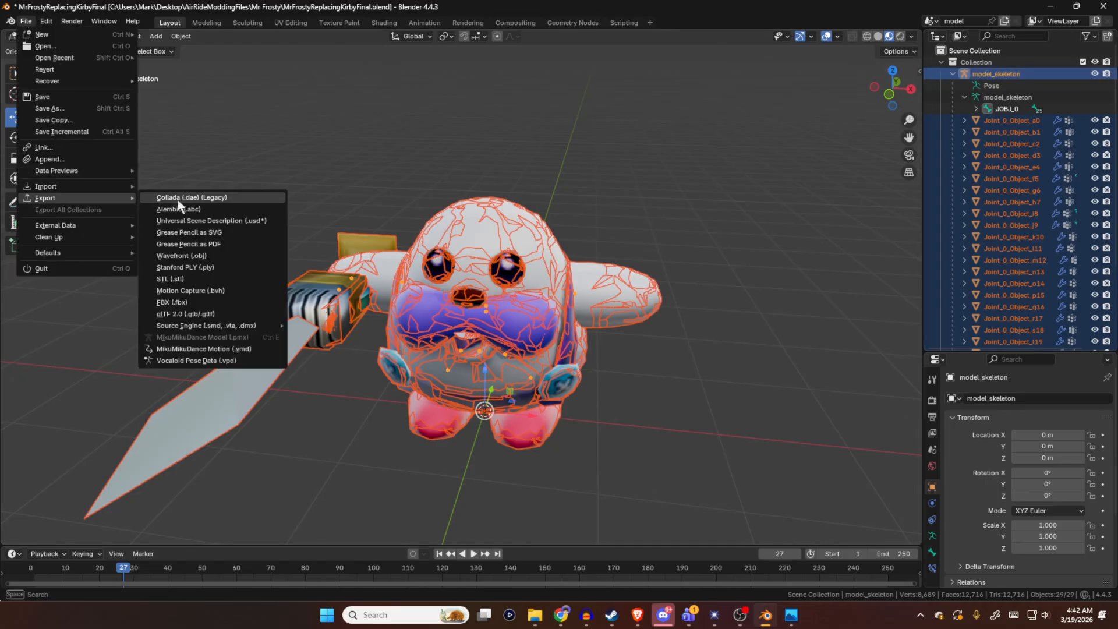
{"action": "left_click", "coordinate": [218, 302]}
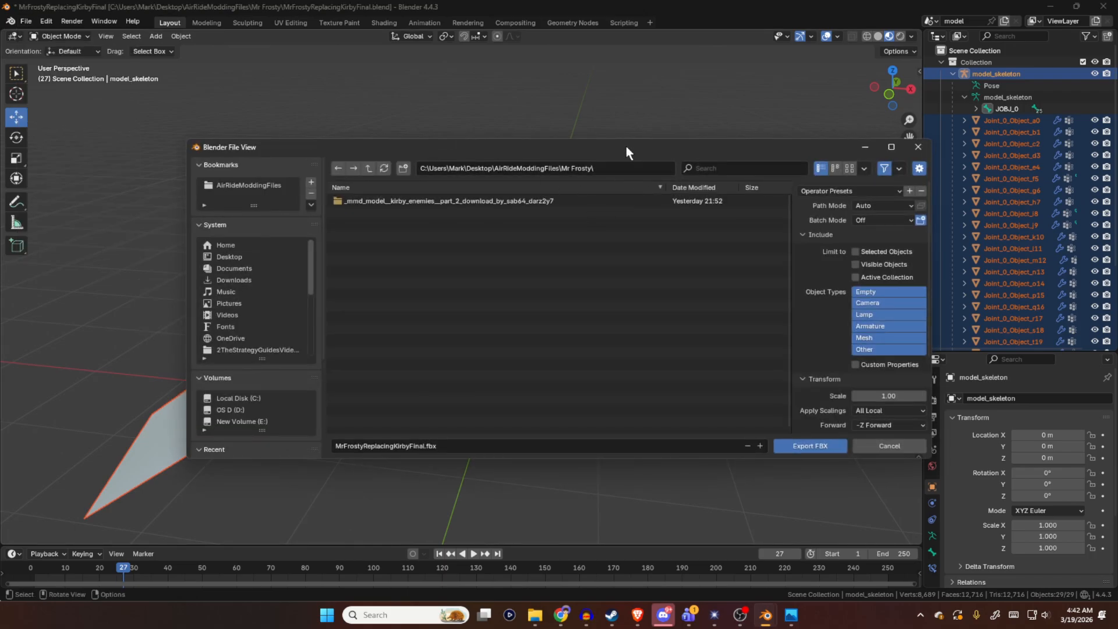
{"action": "left_click_drag", "start_coordinate": [627, 147], "coordinate": [574, 203]}
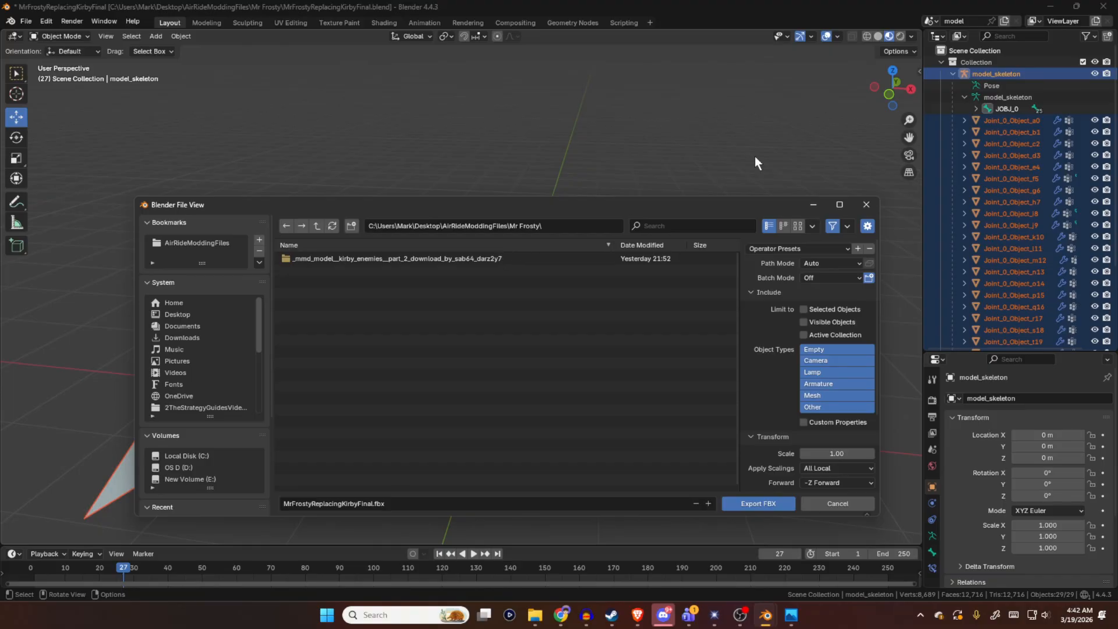
- Set the export location to the textures folder of Mr. Frosty inside the downloaded Kirby enemies model folder
{"action": "left_click", "coordinate": [512, 259]}
{"action": "left_click", "coordinate": [404, 375]}
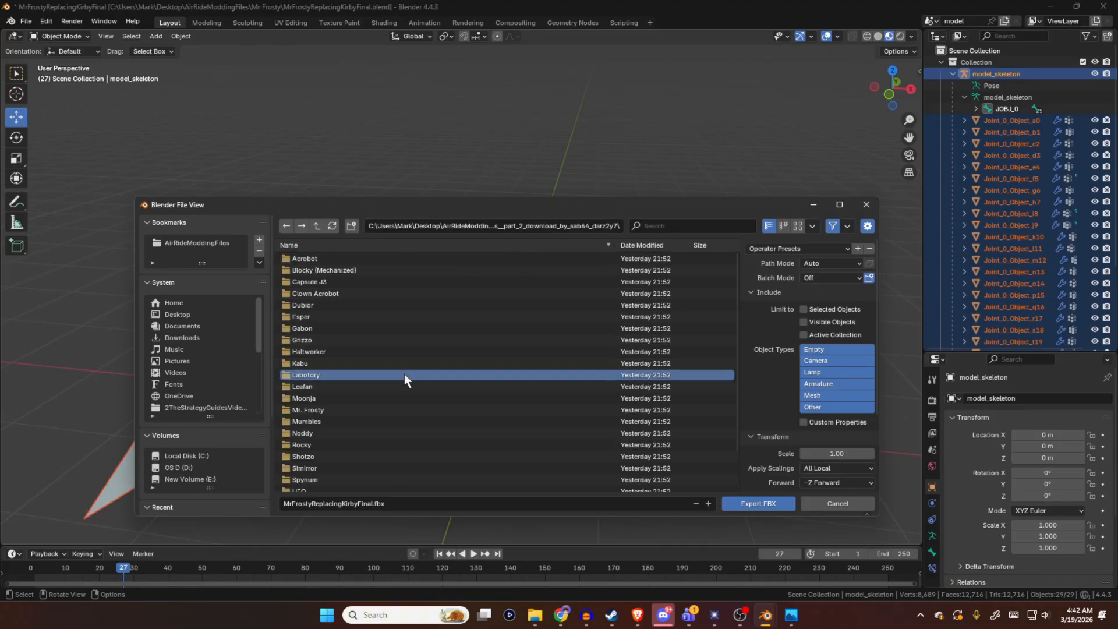
{"action": "scroll", "coordinate": [404, 372], "scroll_direction": "down", "scroll_amount": 2}
{"action": "double_click", "coordinate": [318, 367]}
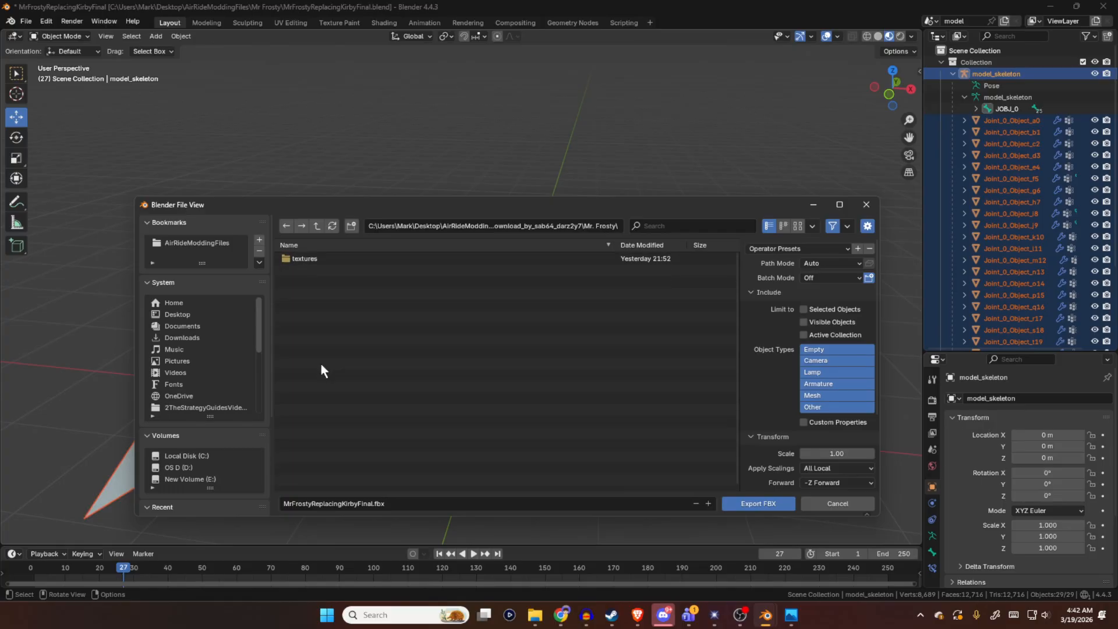
{"action": "double_click", "coordinate": [333, 257]}
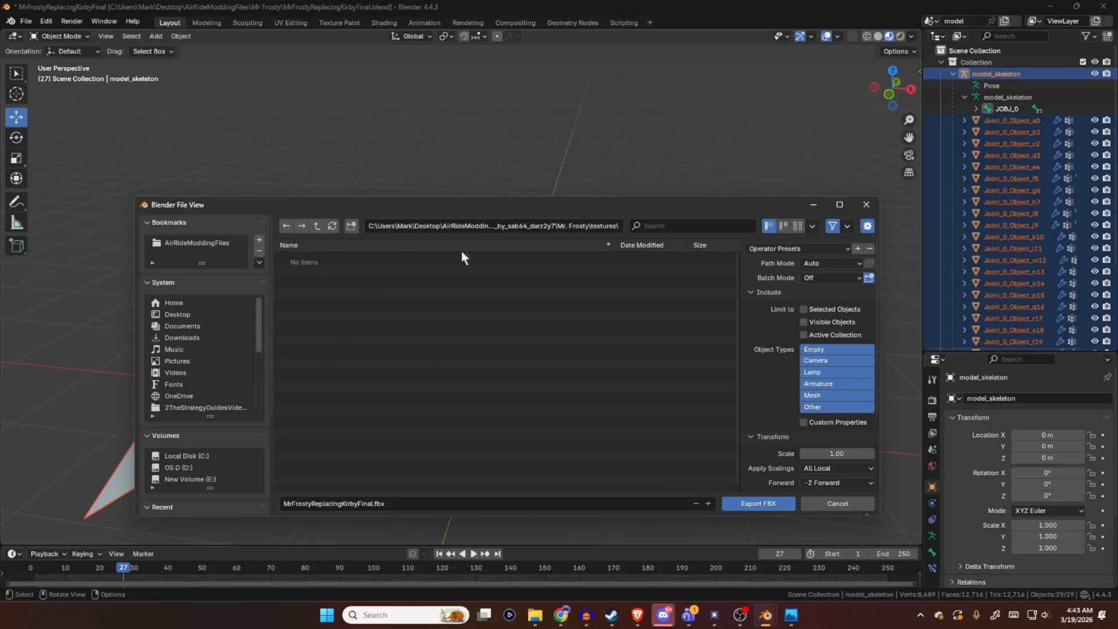
- Load the AirRiderPresets operator preset for the FBX export settings
{"action": "left_click", "coordinate": [825, 248]}
{"action": "scroll", "coordinate": [833, 373], "scroll_direction": "down", "scroll_amount": 5}
{"action": "scroll", "coordinate": [787, 439], "scroll_direction": "up", "scroll_amount": 5}
{"action": "left_click", "coordinate": [786, 248]}
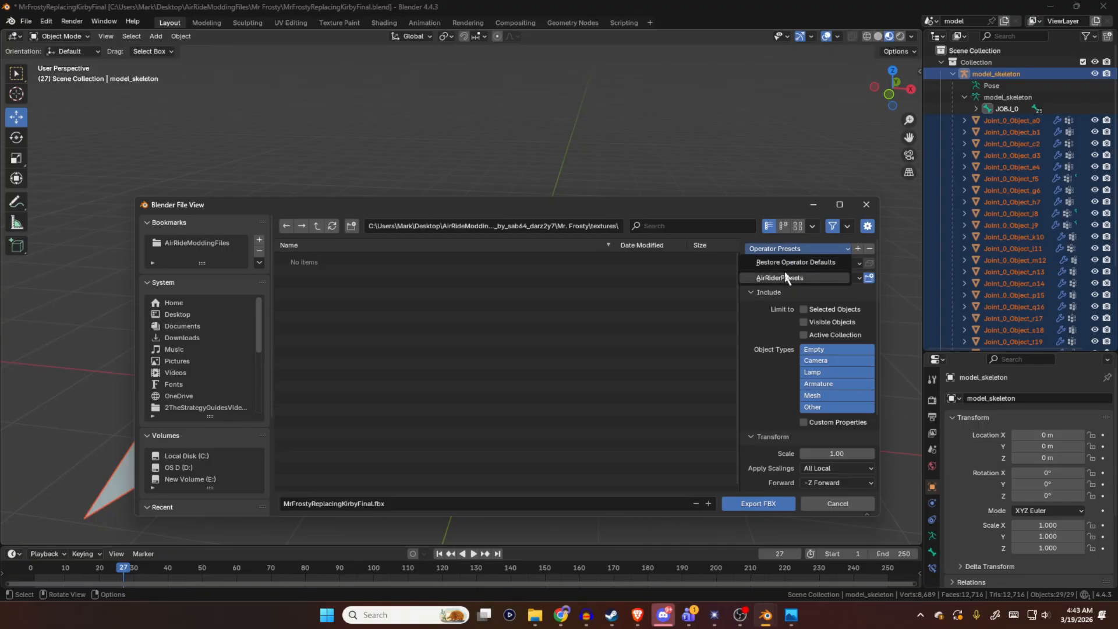
{"action": "left_click", "coordinate": [785, 272]}
{"action": "scroll", "coordinate": [748, 375], "scroll_direction": "down", "scroll_amount": 1}
{"action": "middle_click_drag", "start_coordinate": [753, 373], "coordinate": [751, 384]}
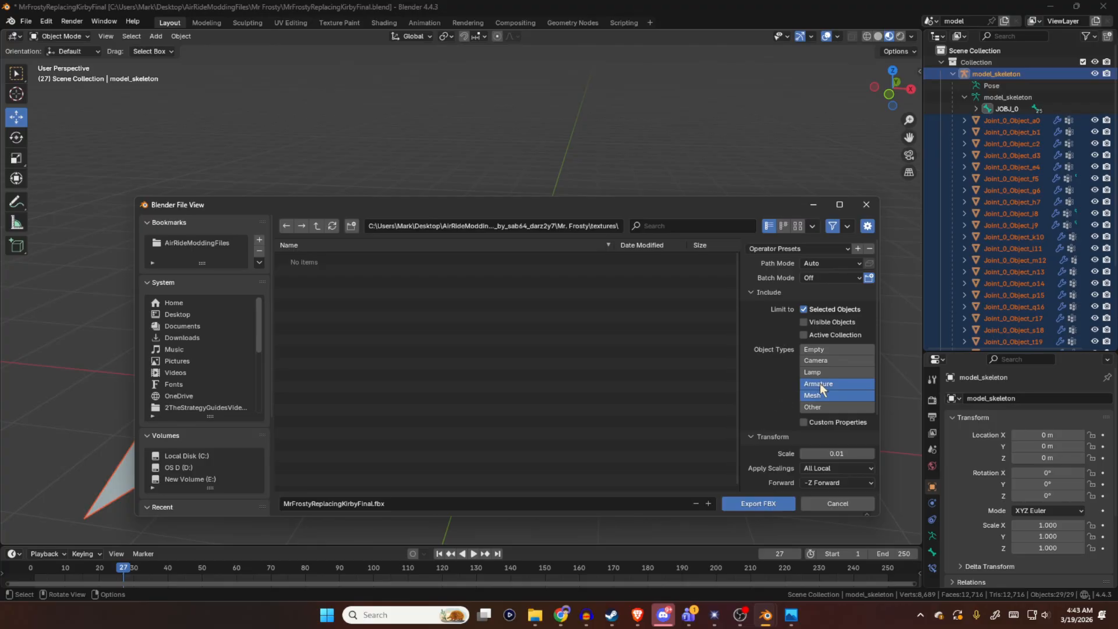
- Review the preset's Include, Transform, Geometry, Armature and Animation settings for the FBX export
{"action": "scroll", "coordinate": [792, 394], "scroll_direction": "down", "scroll_amount": 2}
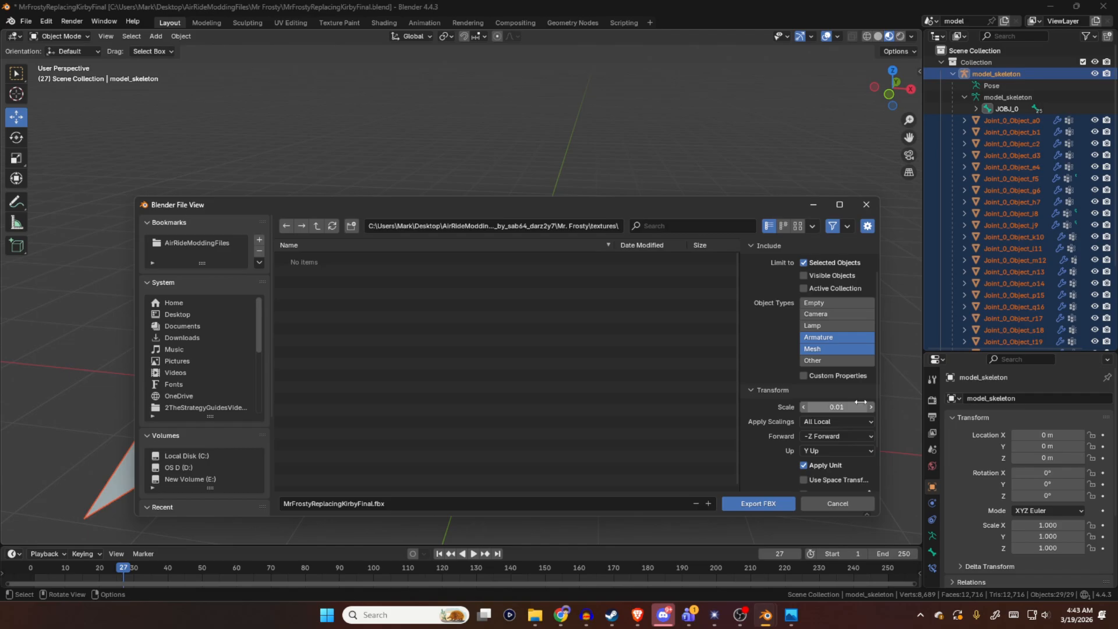
{"action": "scroll", "coordinate": [784, 376], "scroll_direction": "down", "scroll_amount": 2}
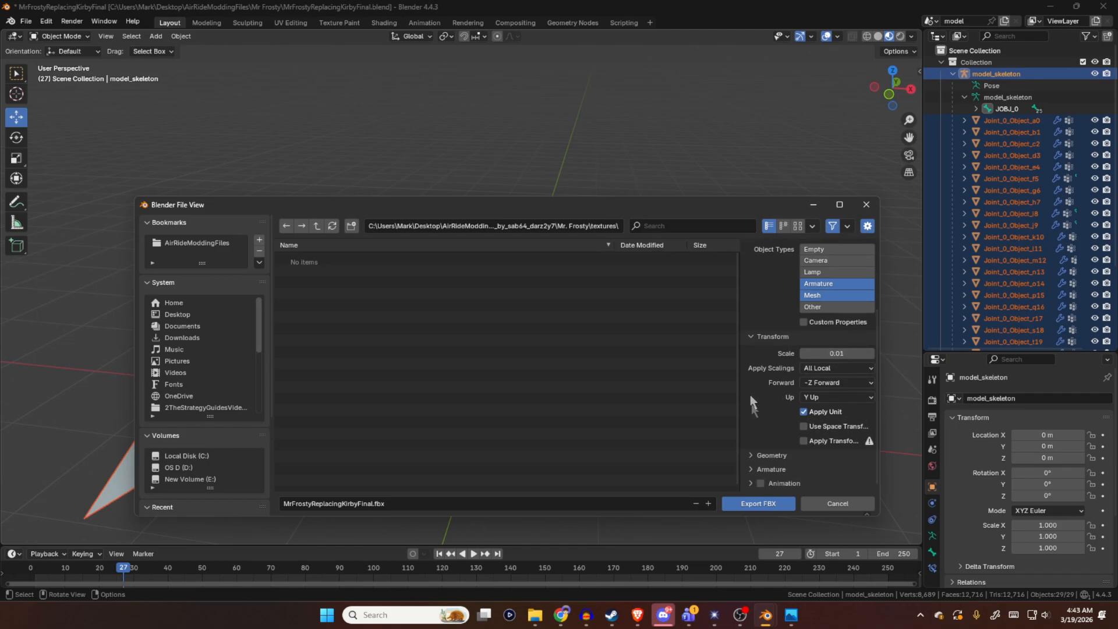
{"action": "left_click", "coordinate": [758, 457]}
{"action": "scroll", "coordinate": [757, 466], "scroll_direction": "down", "scroll_amount": 4}
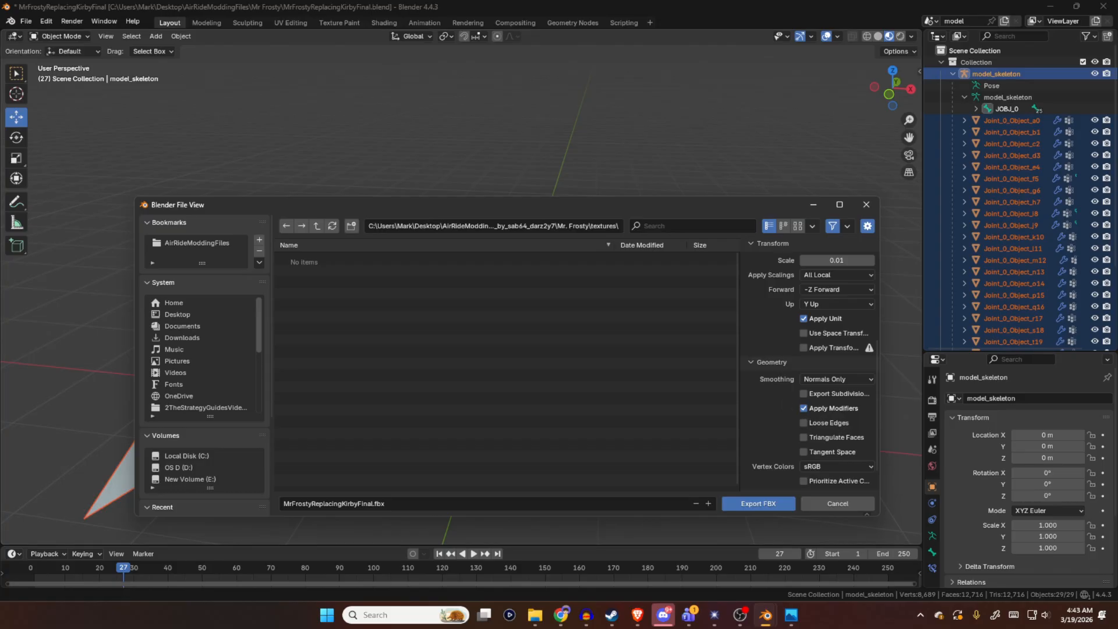
{"action": "scroll", "coordinate": [763, 414], "scroll_direction": "down", "scroll_amount": 1}
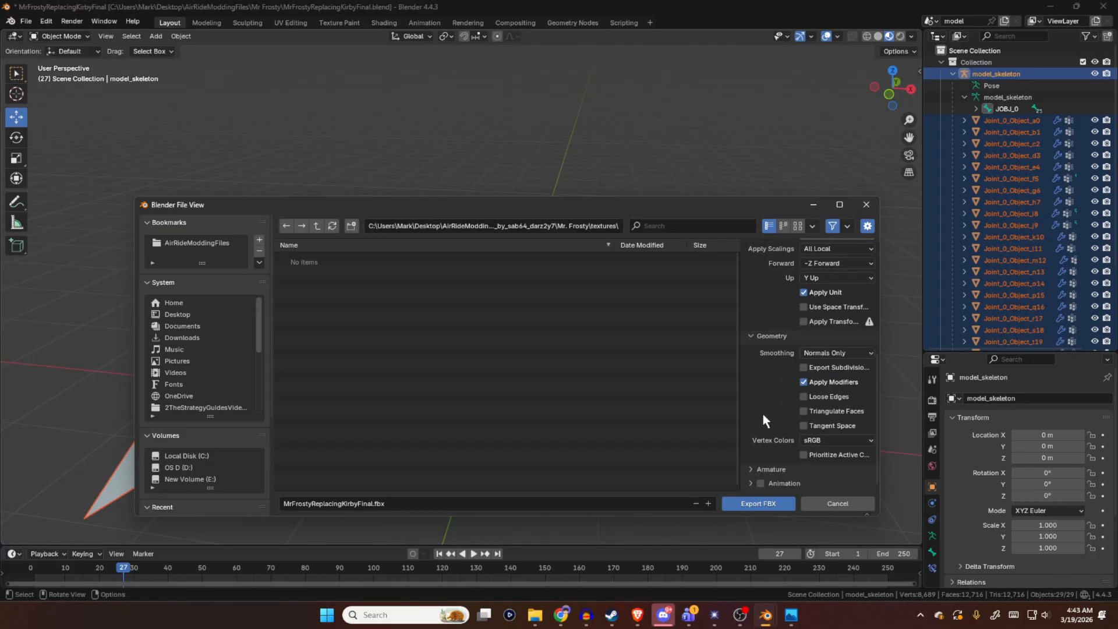
{"action": "left_click", "coordinate": [757, 469]}
{"action": "scroll", "coordinate": [767, 412], "scroll_direction": "down", "scroll_amount": 3}
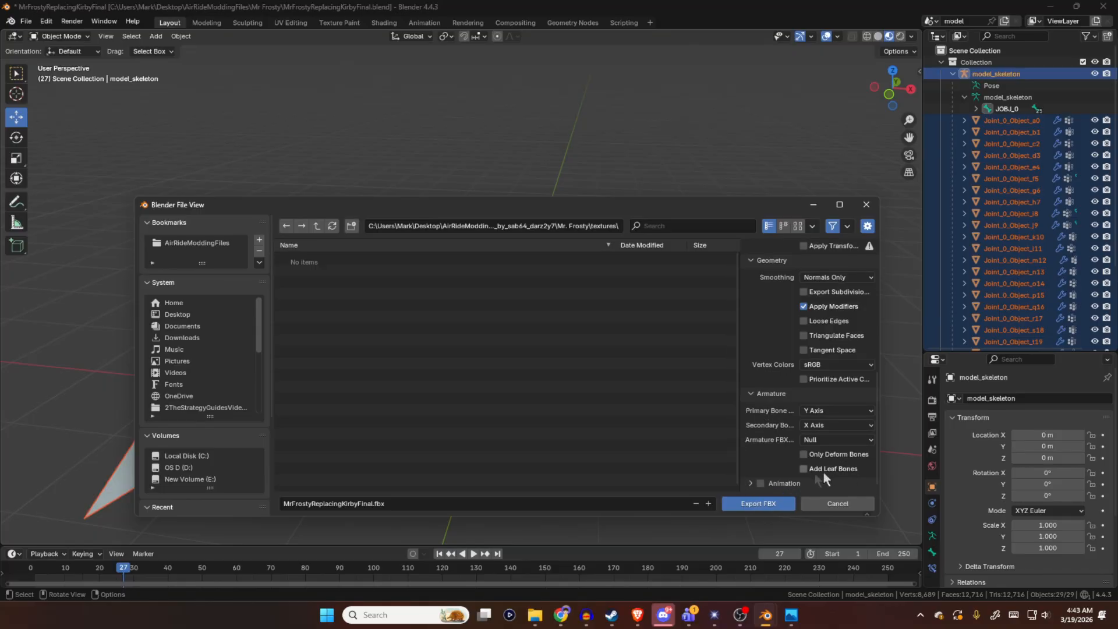
{"action": "left_click", "coordinate": [750, 482]}
{"action": "scroll", "coordinate": [763, 458], "scroll_direction": "down", "scroll_amount": 4}
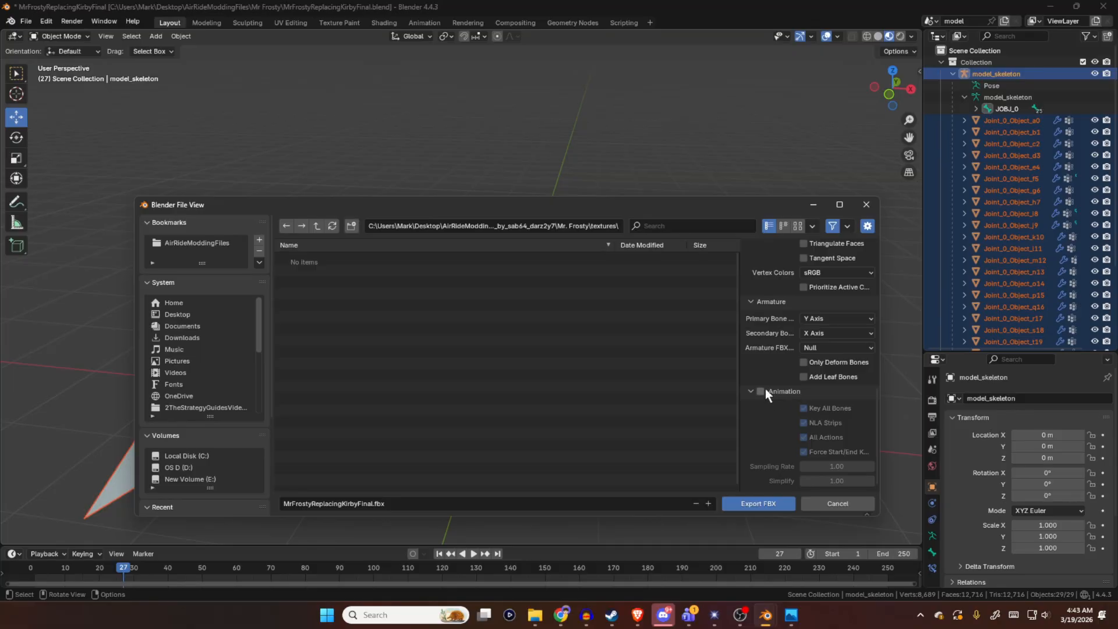
{"action": "scroll", "coordinate": [751, 391], "scroll_direction": "up", "scroll_amount": 10}
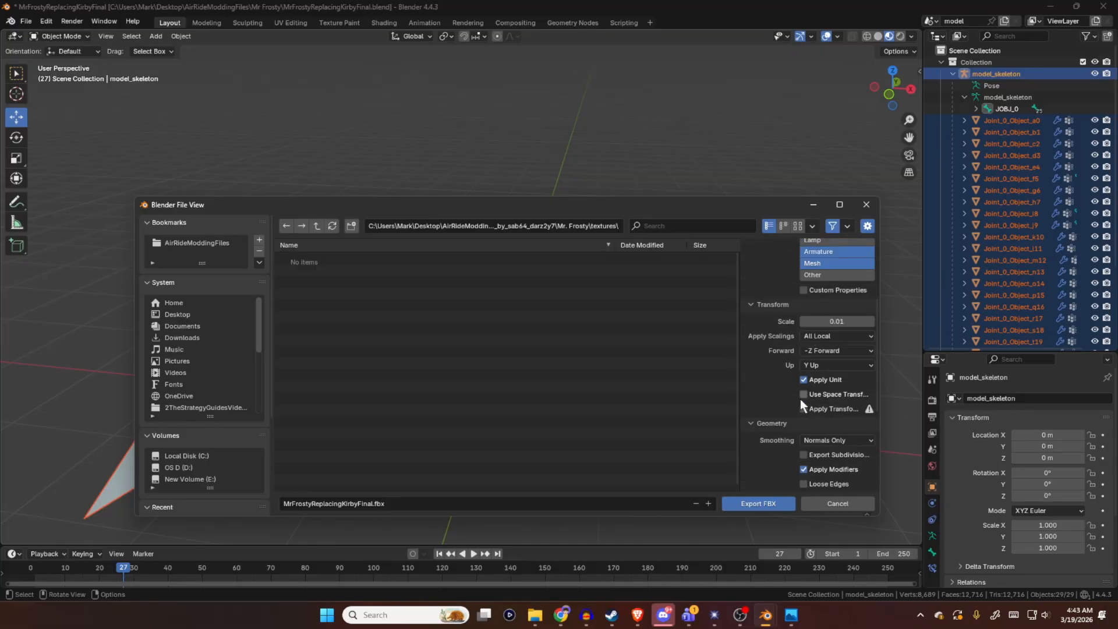
{"action": "scroll", "coordinate": [800, 400], "scroll_direction": "up", "scroll_amount": 2}
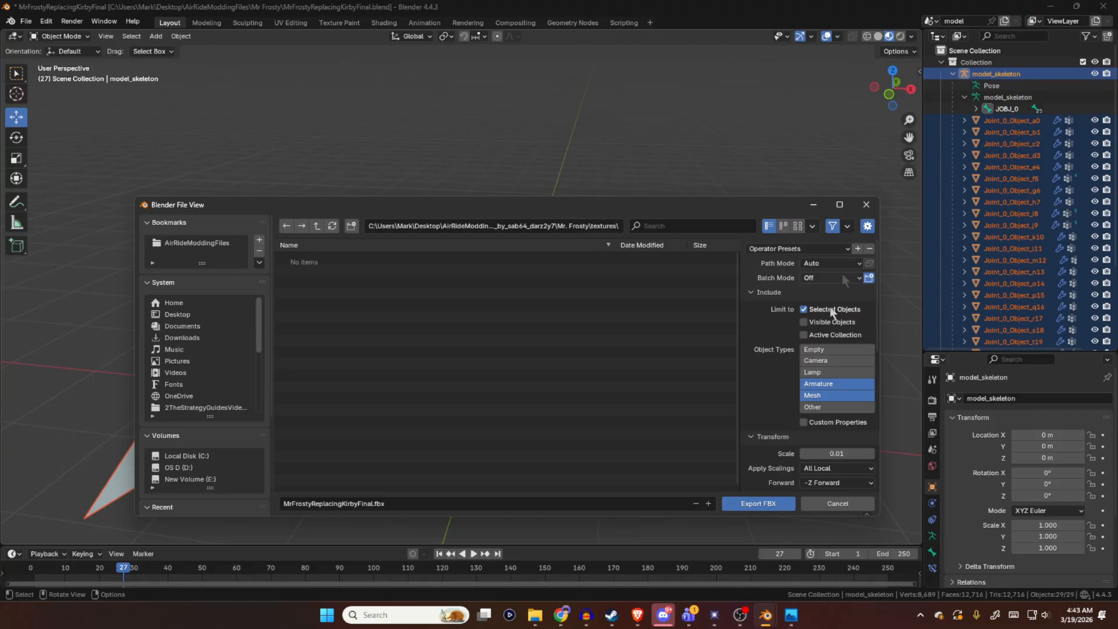
{"action": "scroll", "coordinate": [788, 395], "scroll_direction": "down", "scroll_amount": 5}
{"action": "scroll", "coordinate": [781, 413], "scroll_direction": "up", "scroll_amount": 5}
- Reapply the AirRiderPresets preset and export the selection as MrFrostyReplacingKirbyFinal.fbx
{"action": "left_click", "coordinate": [779, 250]}
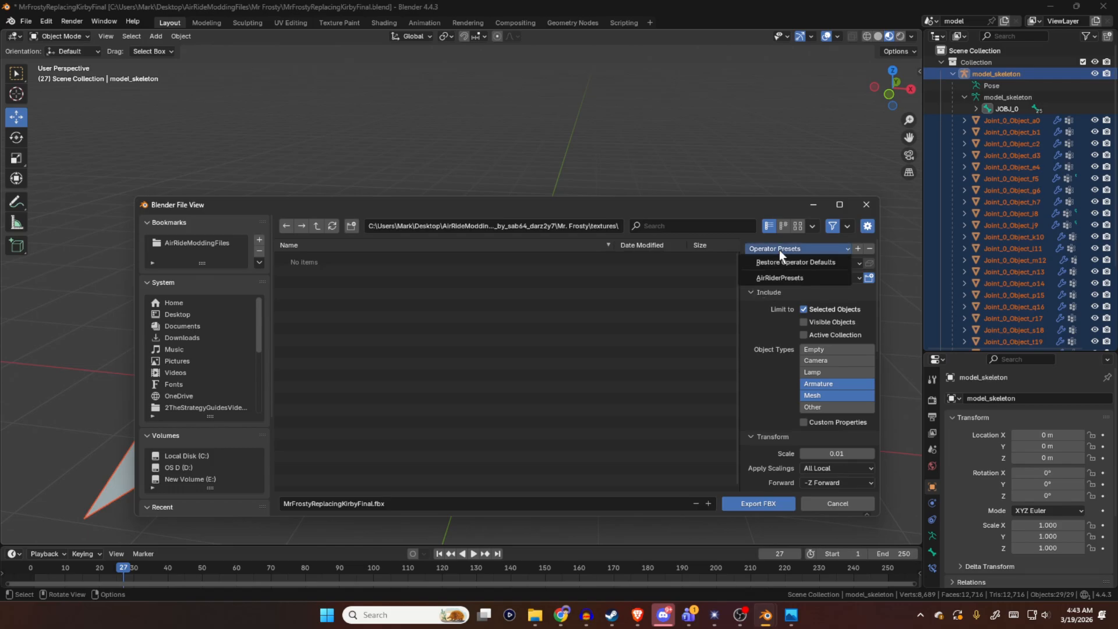
{"action": "left_click", "coordinate": [779, 250]}
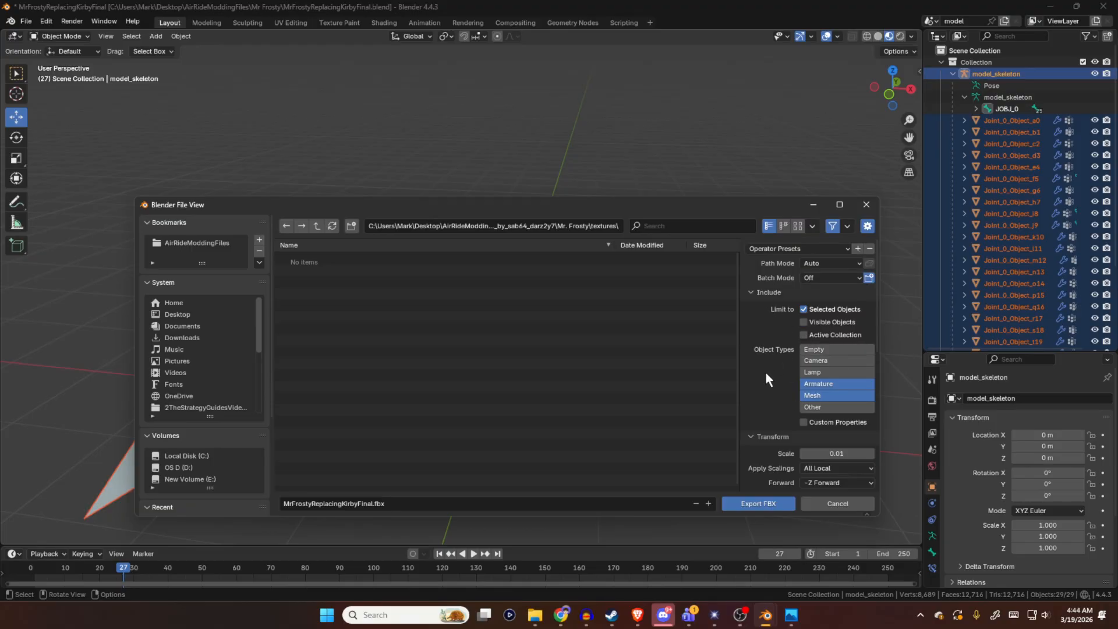
{"action": "left_click", "coordinate": [781, 250]}
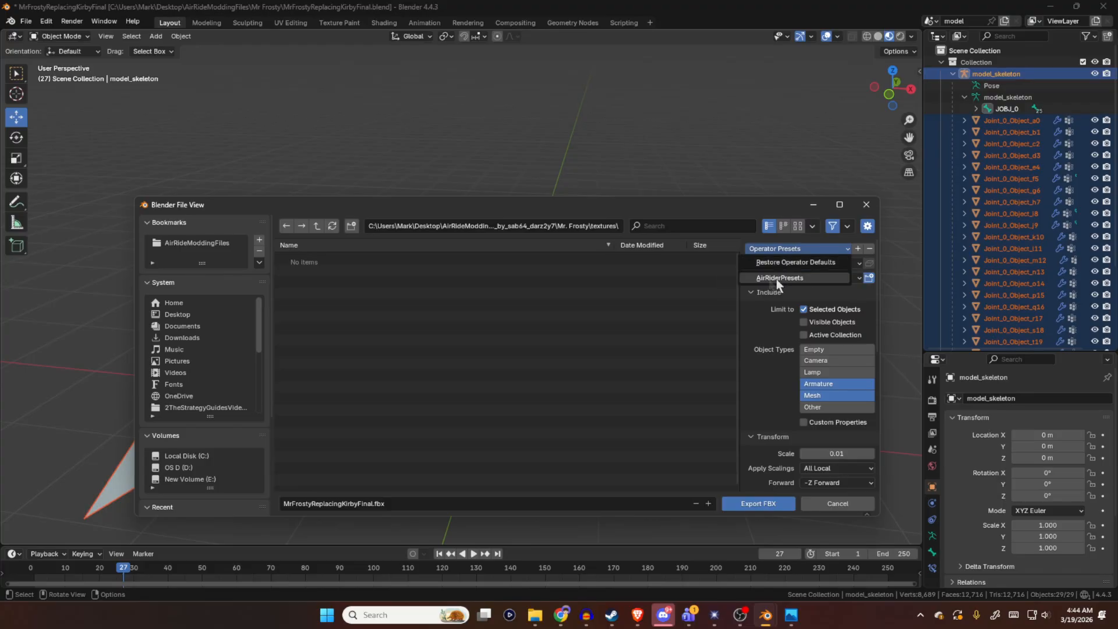
{"action": "left_click", "coordinate": [780, 278]}
{"action": "scroll", "coordinate": [839, 373], "scroll_direction": "down", "scroll_amount": 2}
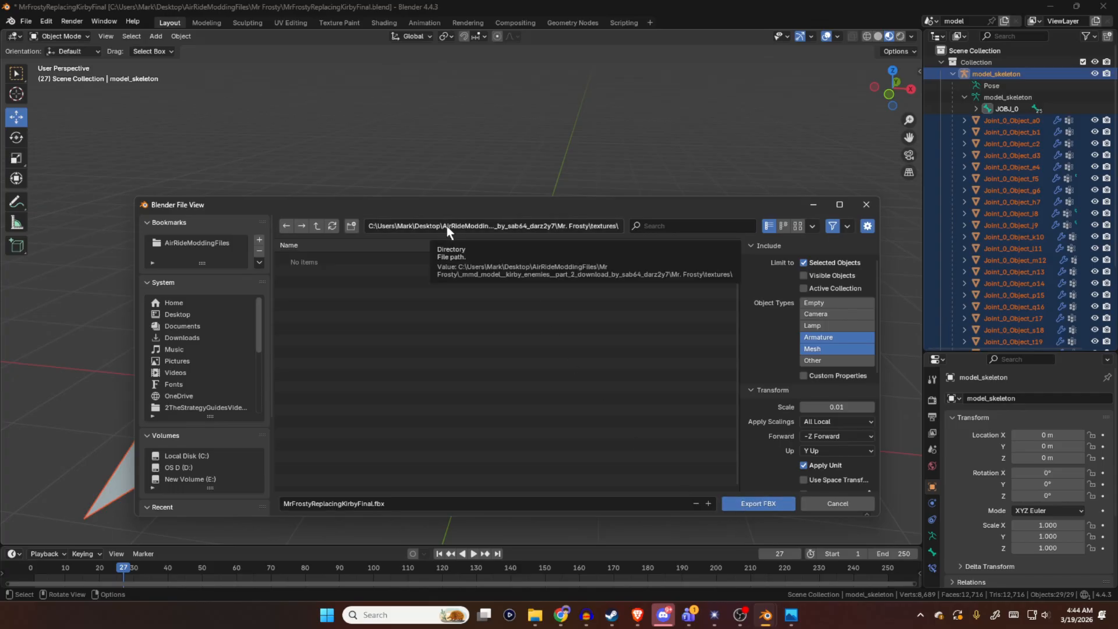
{"action": "left_click", "coordinate": [753, 504]}
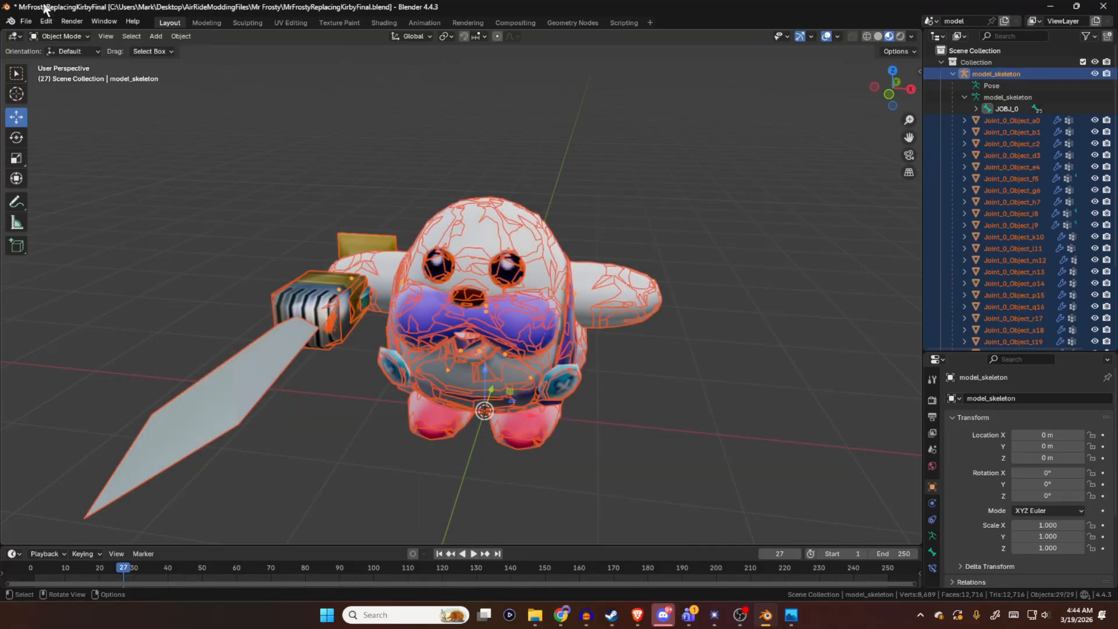
- Save the MrFrostyReplacingKirbyFinal Blender file
{"action": "left_click", "coordinate": [24, 19]}
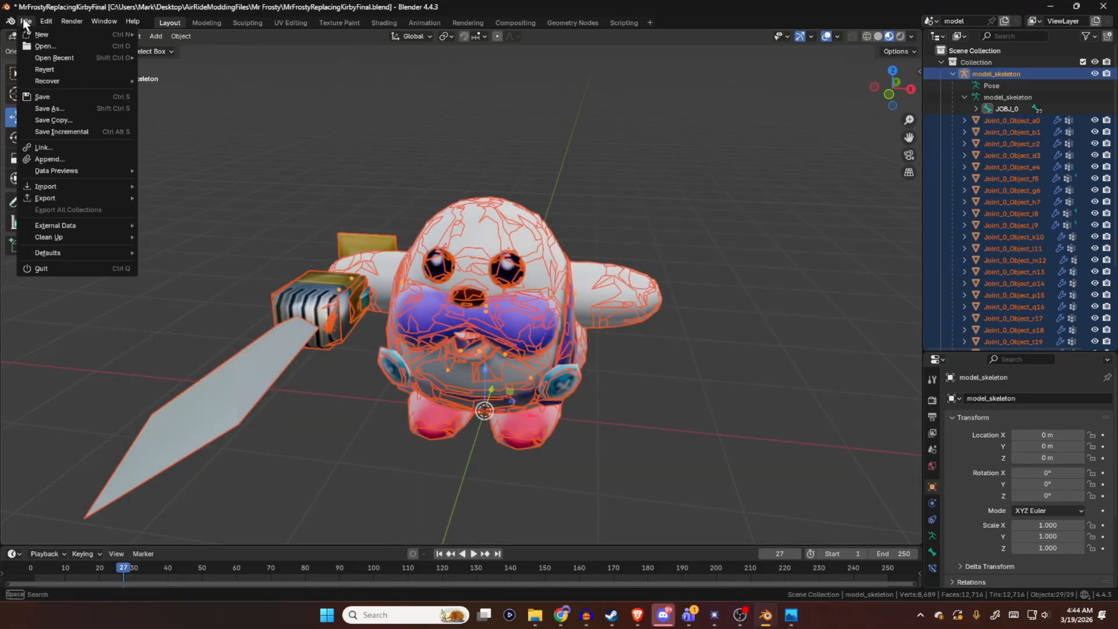
{"action": "left_click", "coordinate": [51, 95]}
{"action": "mouse_move", "coordinate": [526, 182]}
{"action": "middle_mouse_down"}
{"action": "mouse_move", "coordinate": [602, 194]}
{"action": "mouse_move", "coordinate": [513, 197]}
{"action": "middle_mouse_up"}
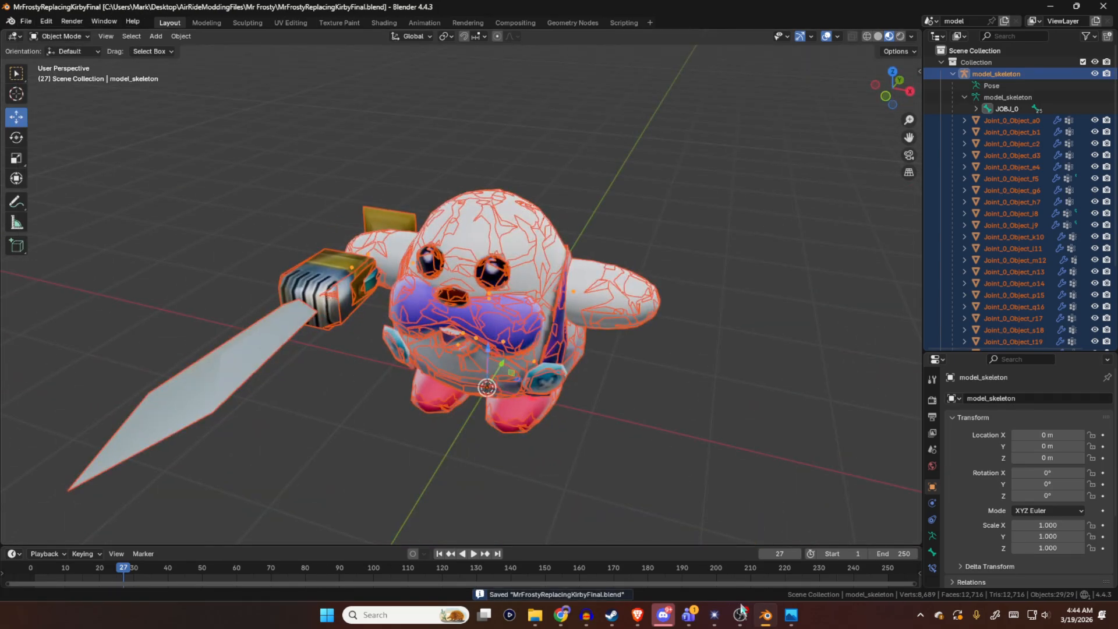
- Switch to File Explorer and go from the Mr. Frosty textures folder up to the AirRideModdingFiles folder
{"action": "mouse_move", "coordinate": [537, 619]}
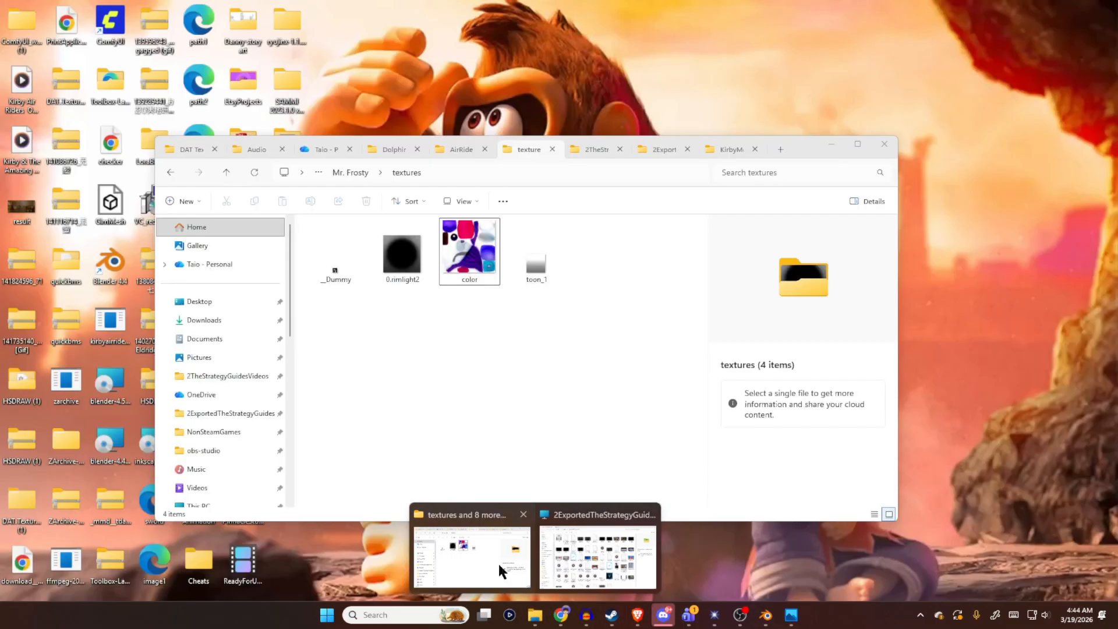
{"action": "left_click", "coordinate": [498, 561]}
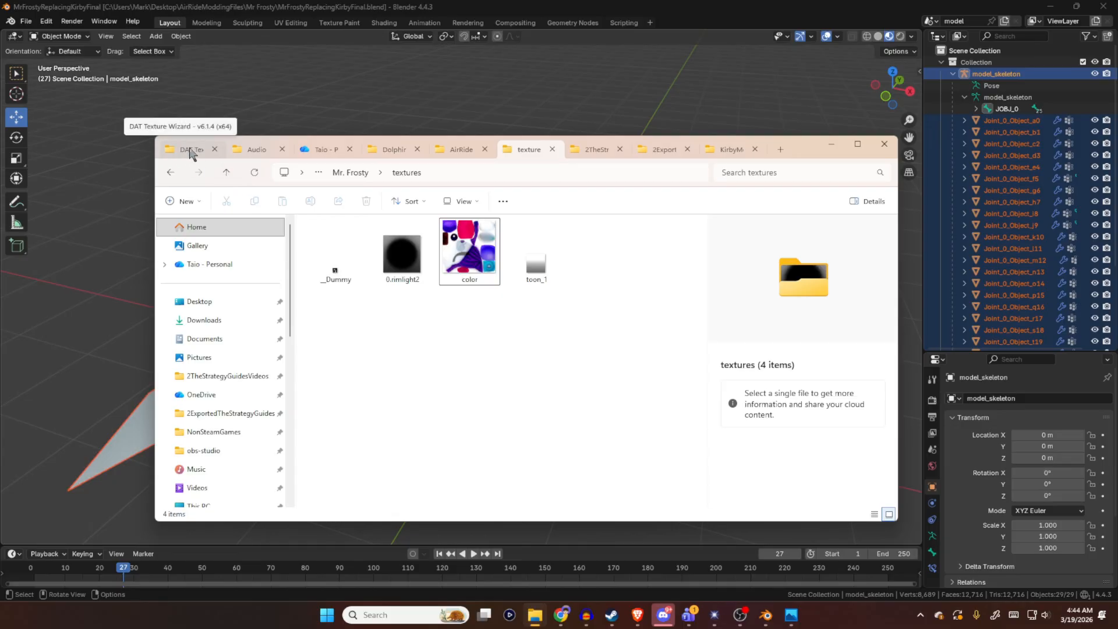
{"action": "left_click", "coordinate": [350, 173]}
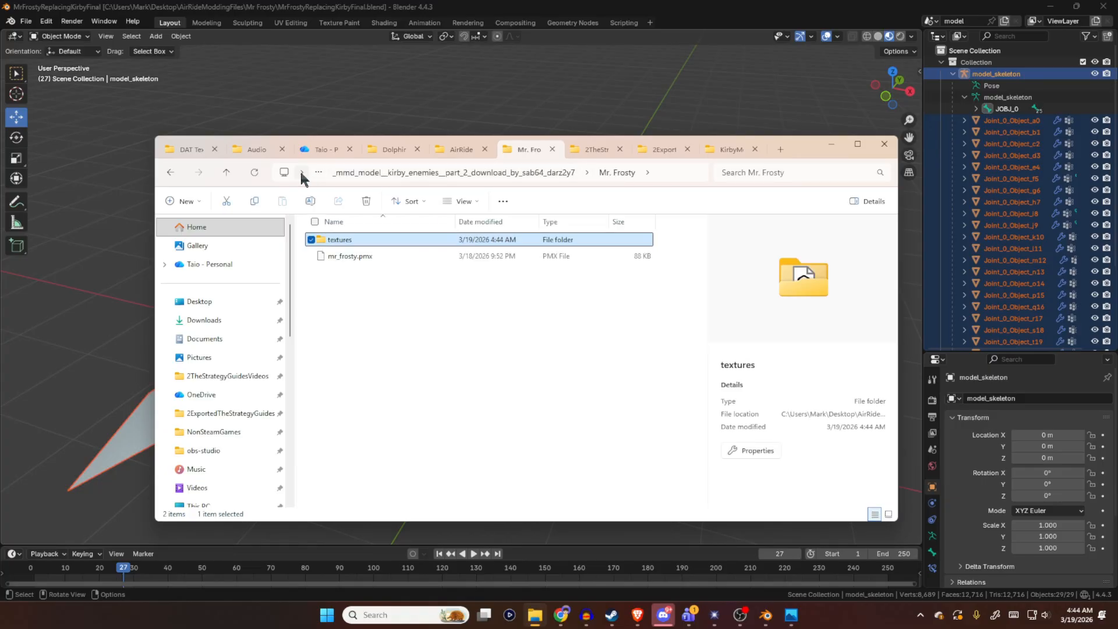
{"action": "left_click", "coordinate": [226, 172]}
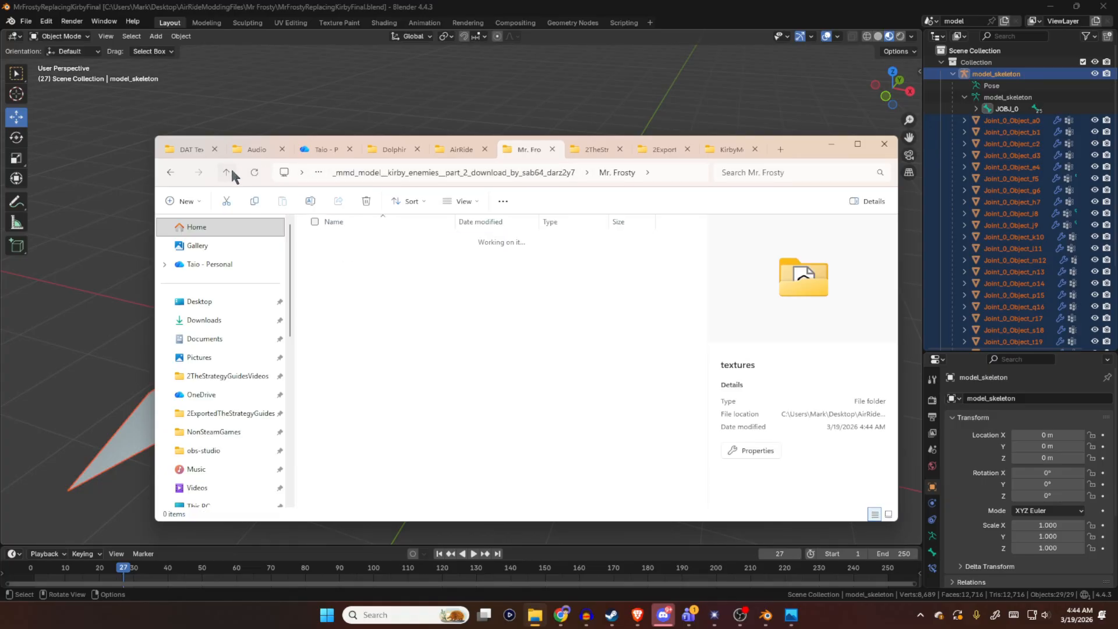
{"action": "left_click", "coordinate": [387, 338]}
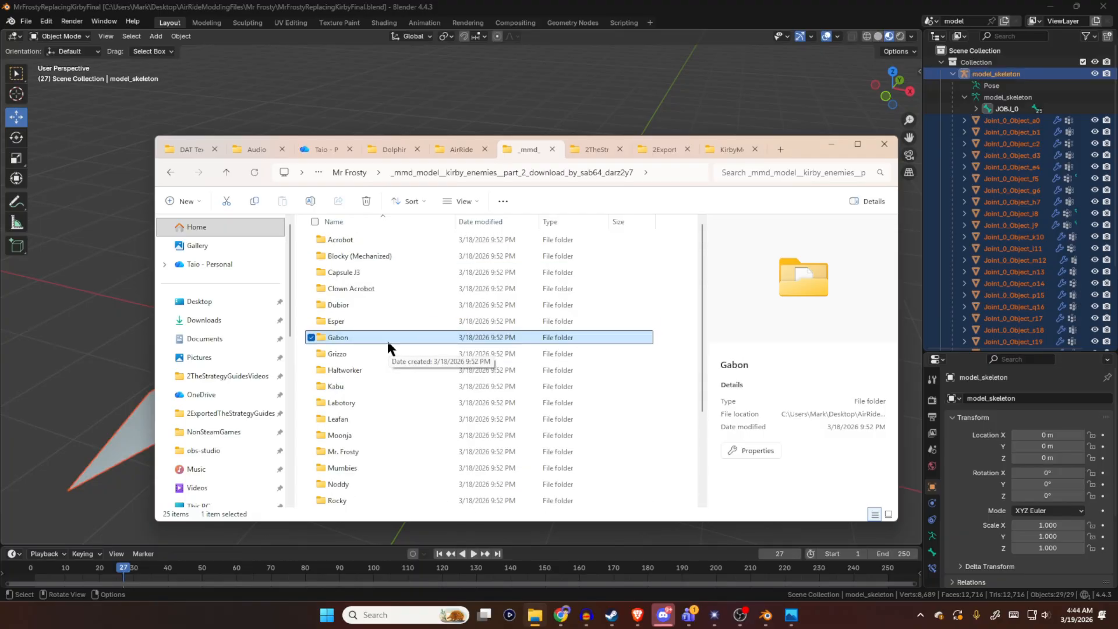
{"action": "scroll", "coordinate": [386, 344], "scroll_direction": "down", "scroll_amount": 3}
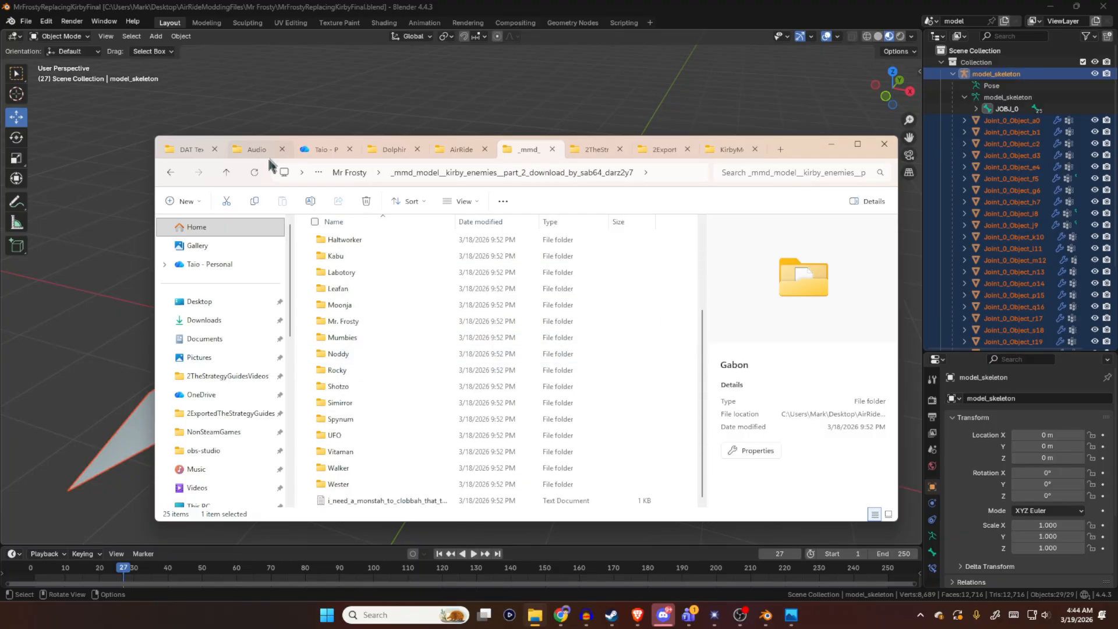
{"action": "left_click", "coordinate": [226, 171]}
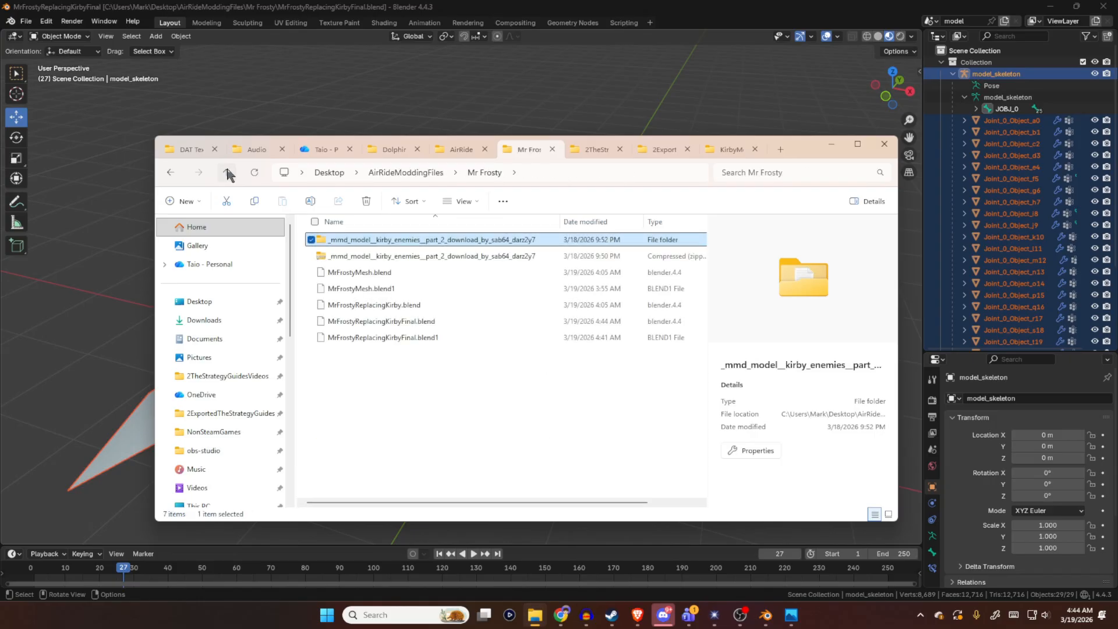
{"action": "left_click", "coordinate": [406, 173]}
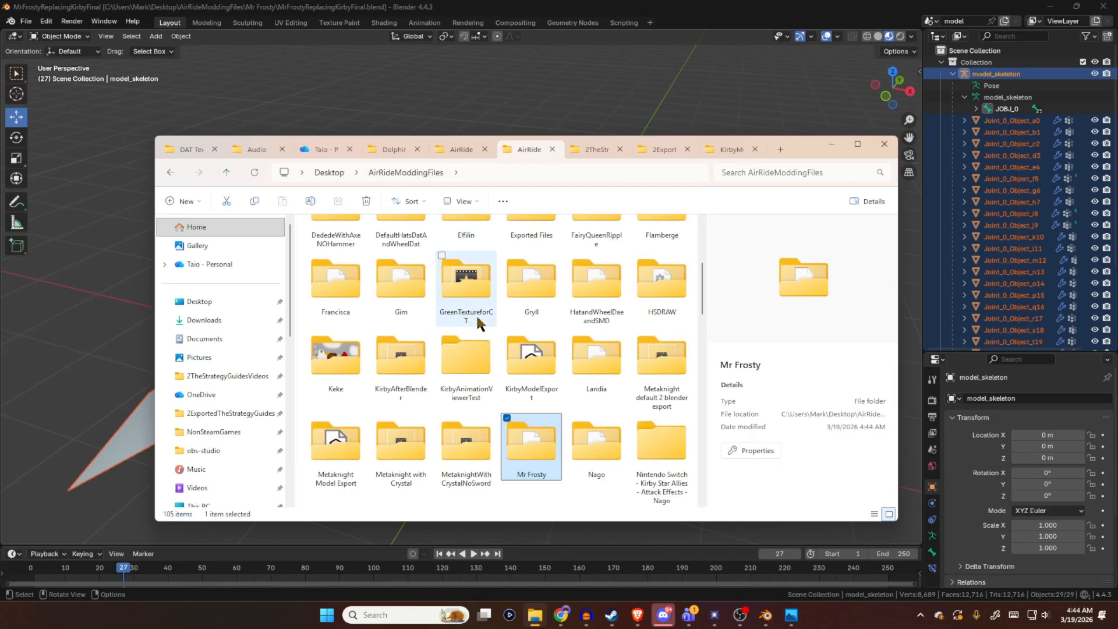
- Find the HSDRAW folder in AirRideModdingFiles and launch HSDRawViewer from it
{"action": "scroll", "coordinate": [479, 314], "scroll_direction": "up", "scroll_amount": 5}
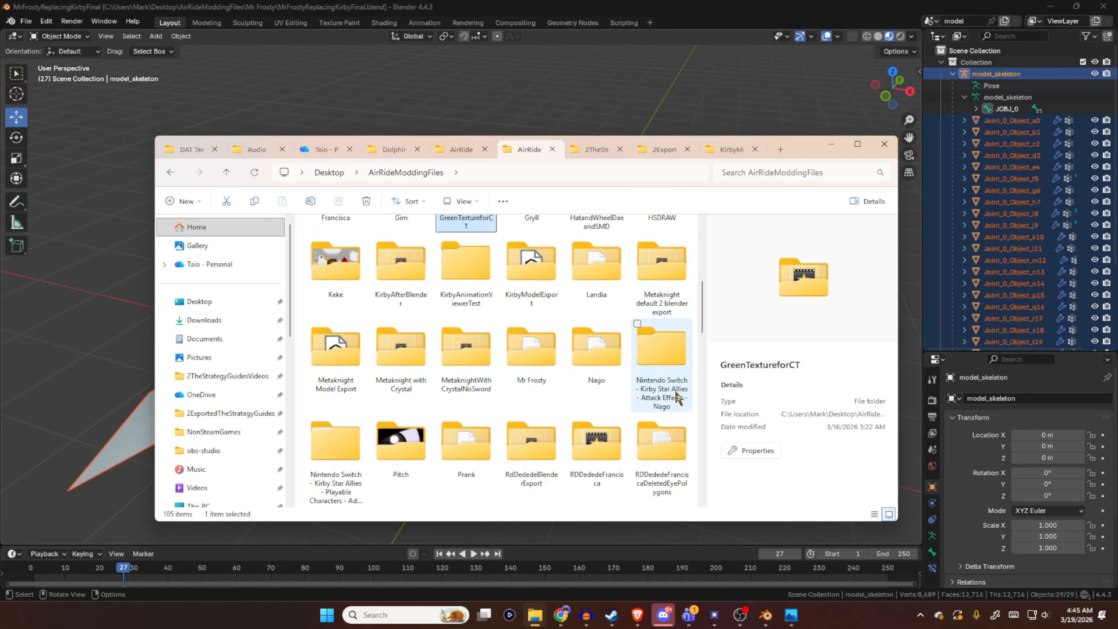
{"action": "scroll", "coordinate": [638, 400], "scroll_direction": "down", "scroll_amount": 3}
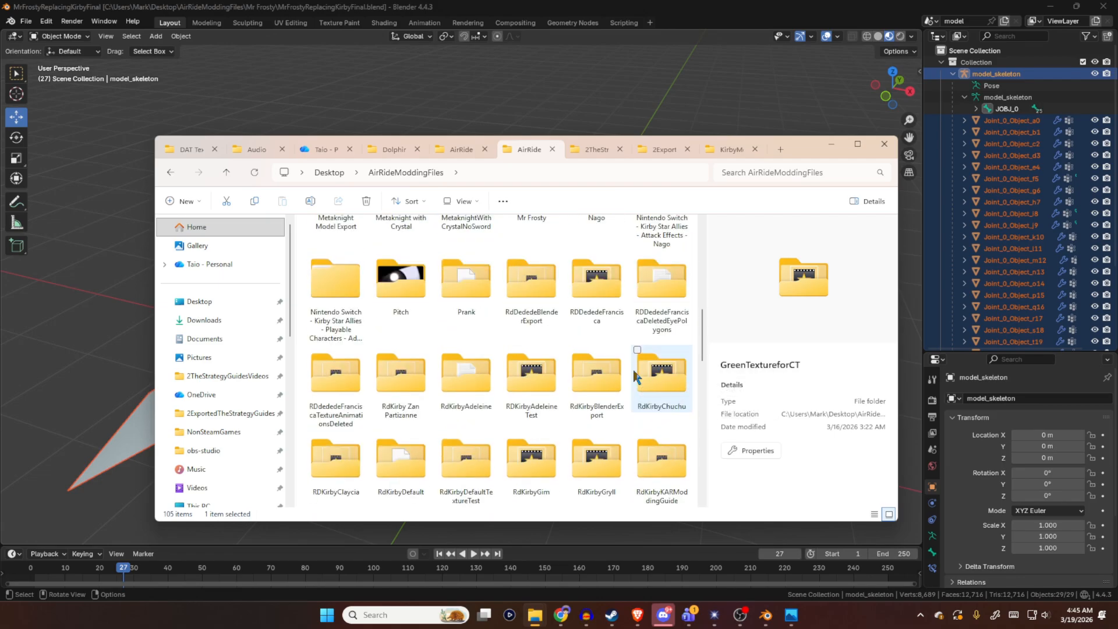
{"action": "scroll", "coordinate": [680, 355], "scroll_direction": "up", "scroll_amount": 10}
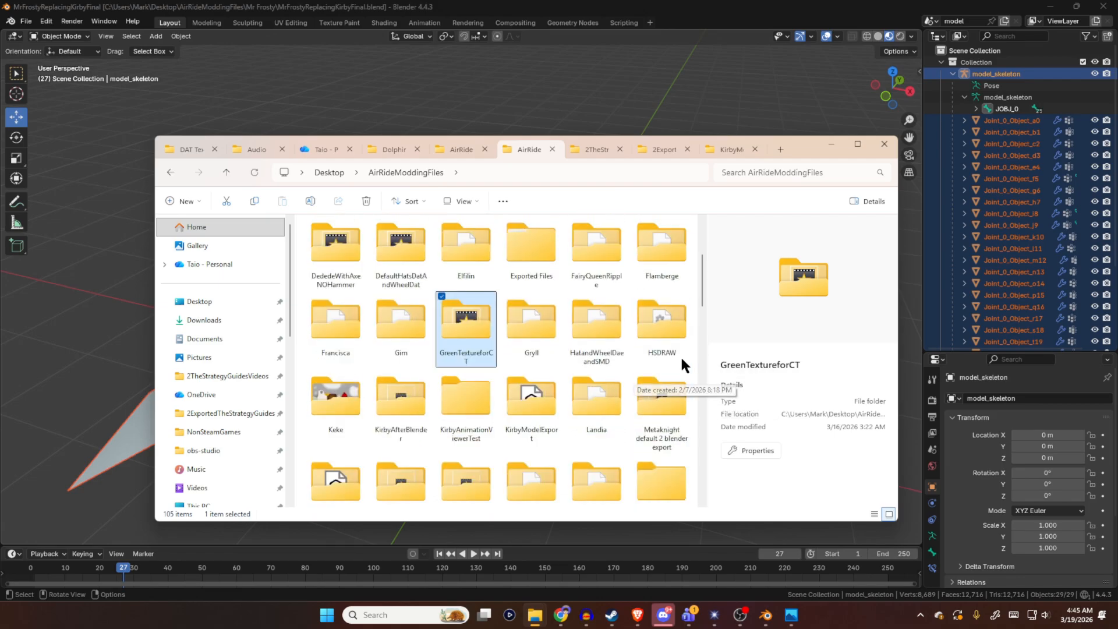
{"action": "scroll", "coordinate": [669, 407], "scroll_direction": "down", "scroll_amount": 1}
{"action": "double_click", "coordinate": [672, 399]}
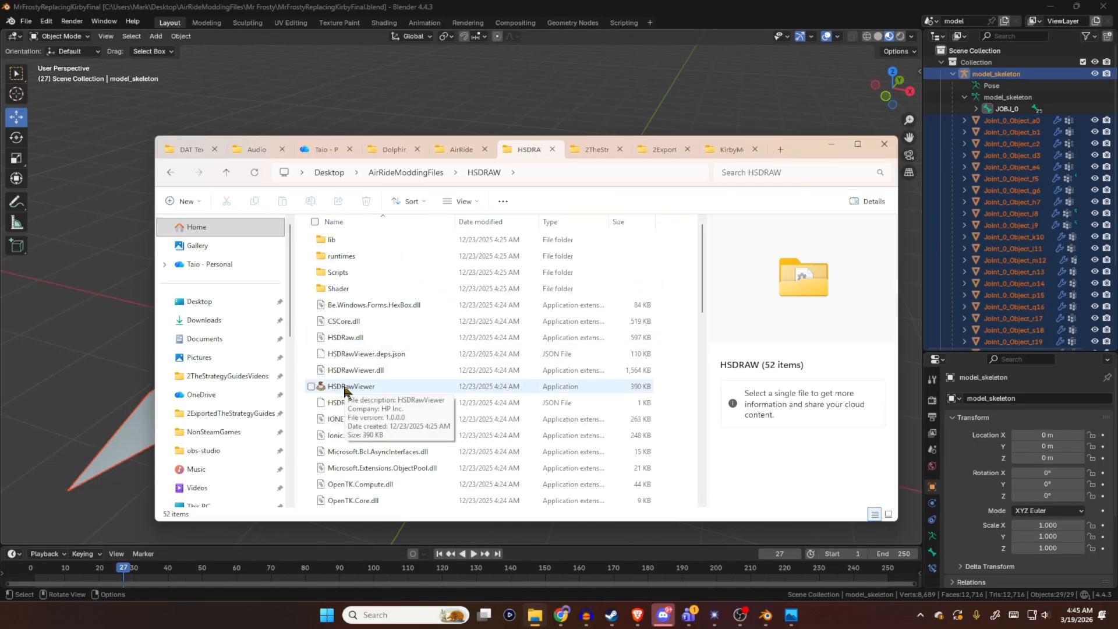
{"action": "left_click_drag", "start_coordinate": [343, 386], "coordinate": [345, 388]}
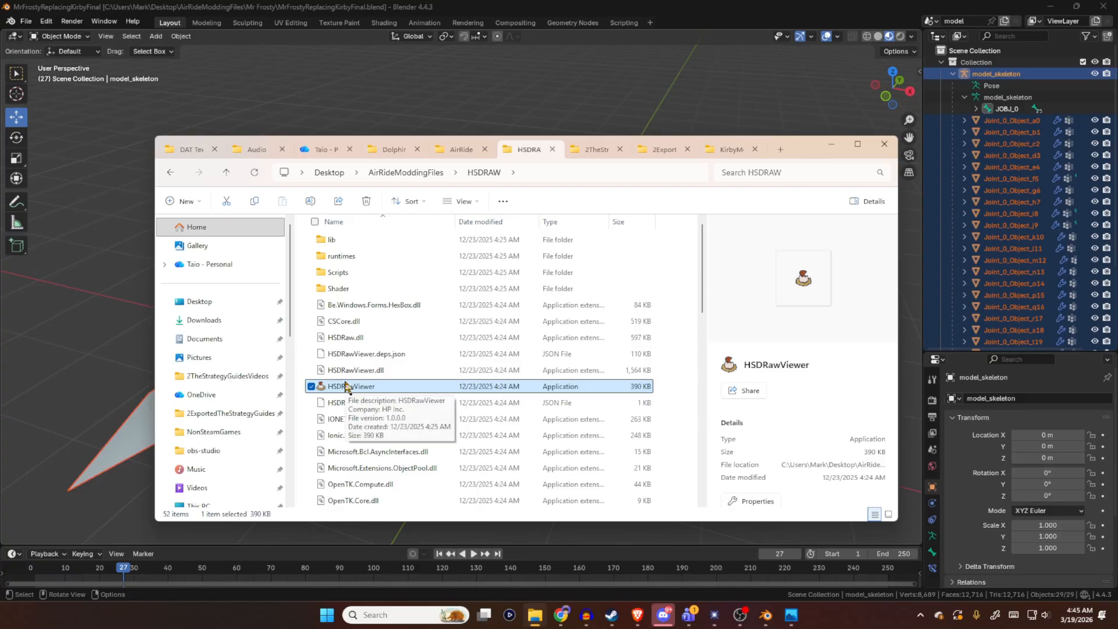
{"action": "double_click", "coordinate": [344, 386]}
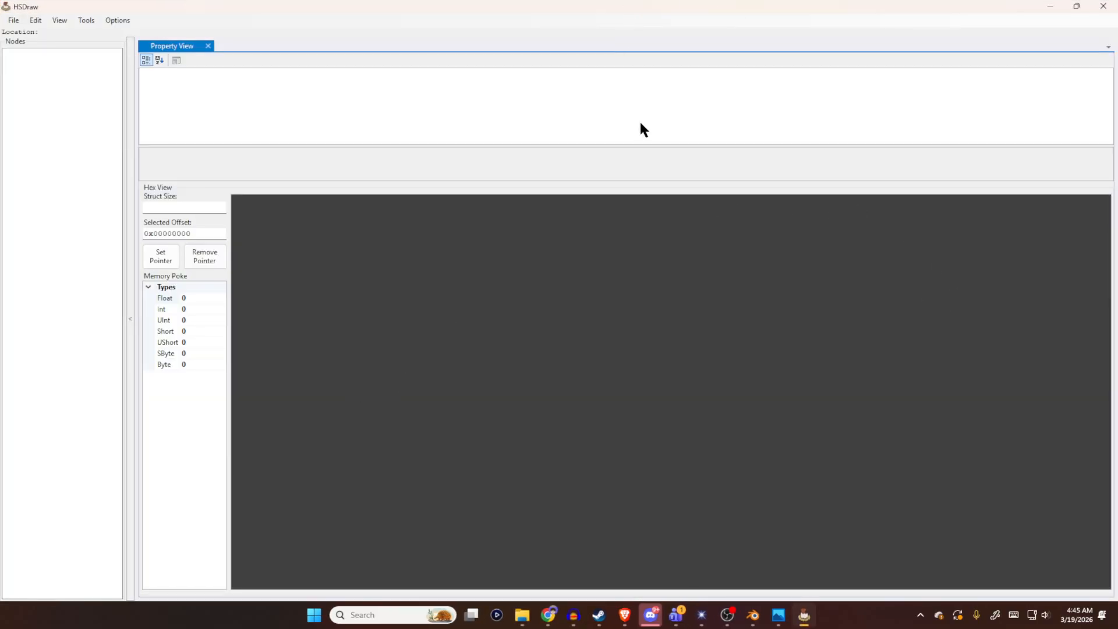
- Open the RdKirby file from the Model Export folder of Sir Kibble Proj
{"action": "left_click", "coordinate": [15, 21]}
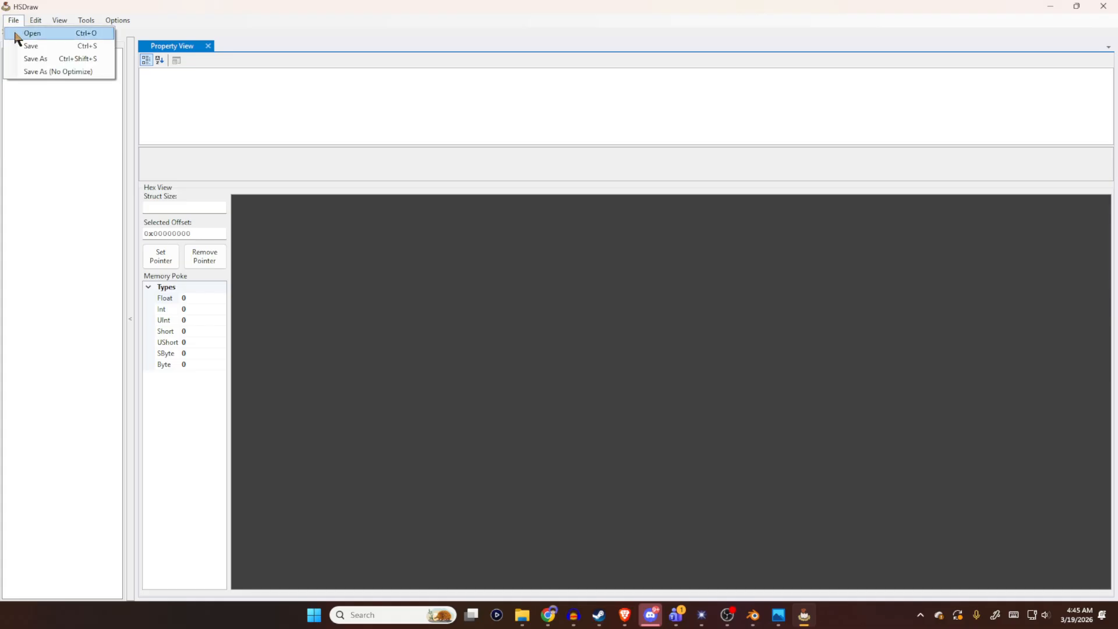
{"action": "left_click", "coordinate": [17, 33]}
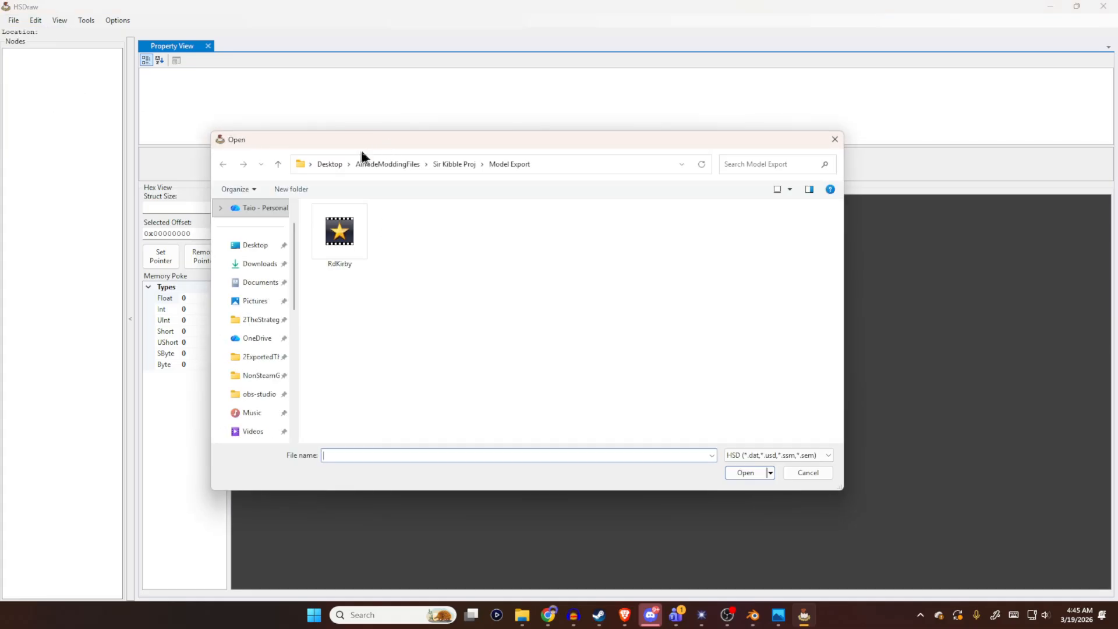
{"action": "left_click", "coordinate": [341, 232]}
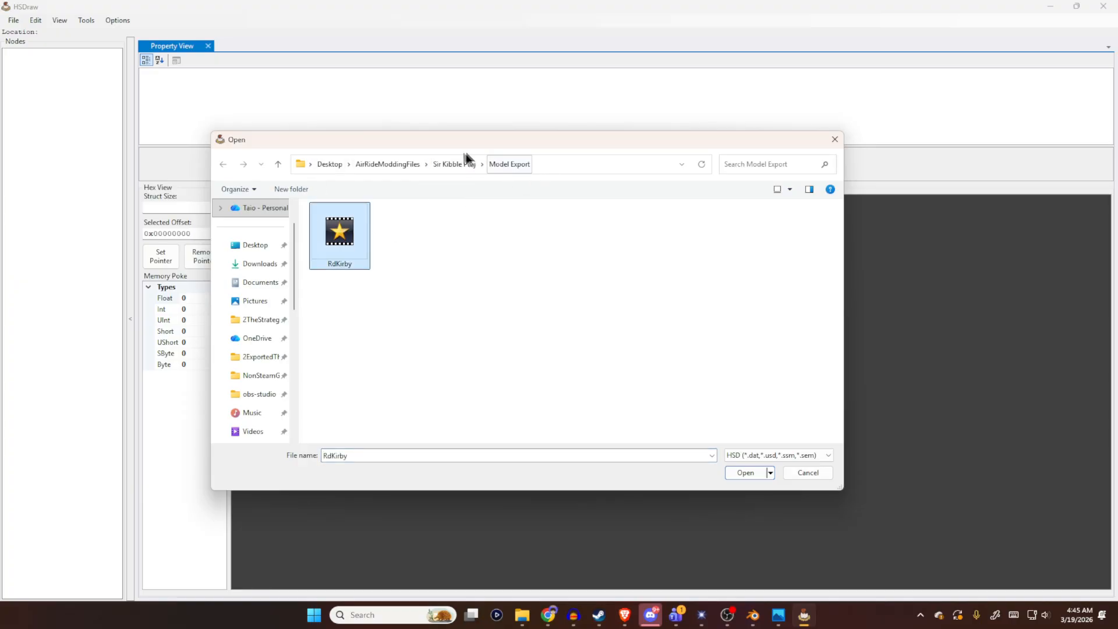
{"action": "left_click", "coordinate": [749, 472]}
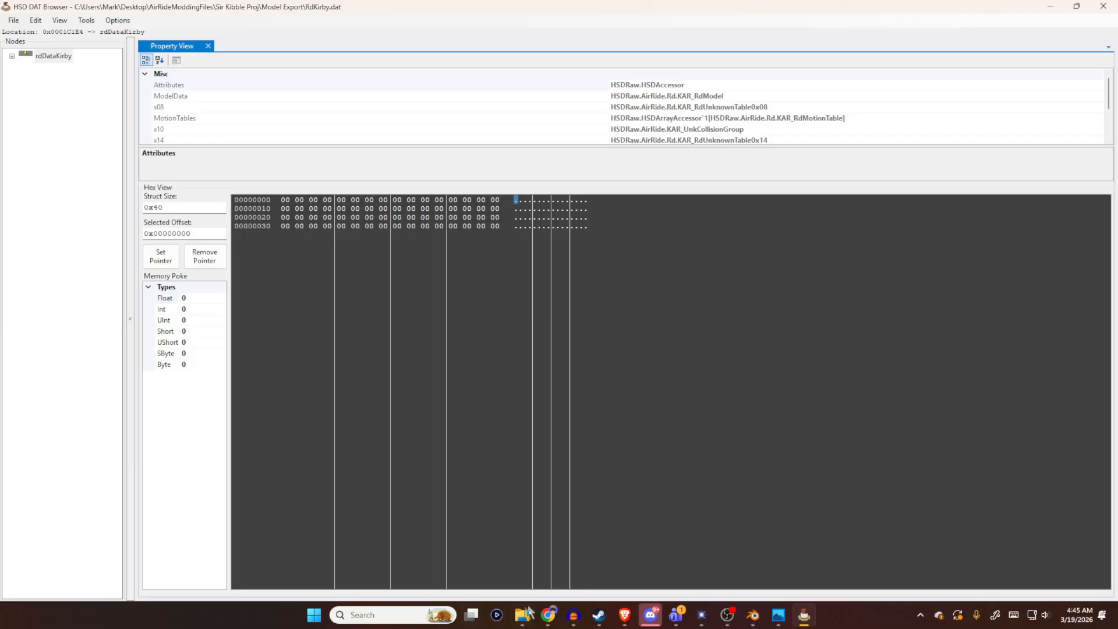
- Switch to File Explorer, maximize its window and show the already open AirRideModdingFiles folder
{"action": "mouse_move", "coordinate": [521, 615]}
{"action": "left_click", "coordinate": [484, 568]}
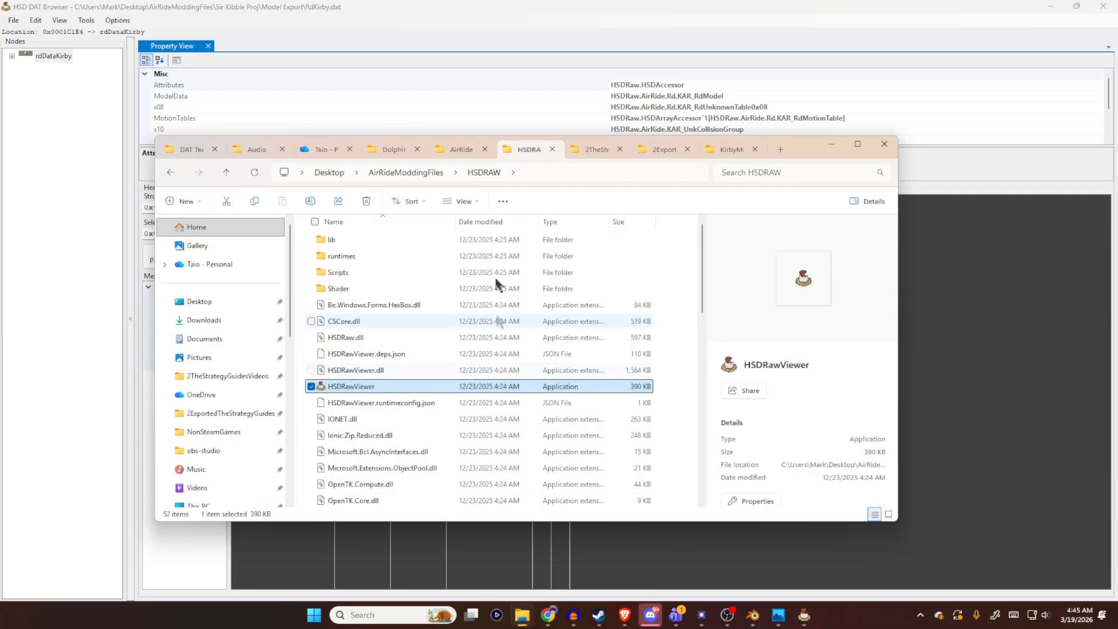
{"action": "left_click", "coordinate": [856, 143]}
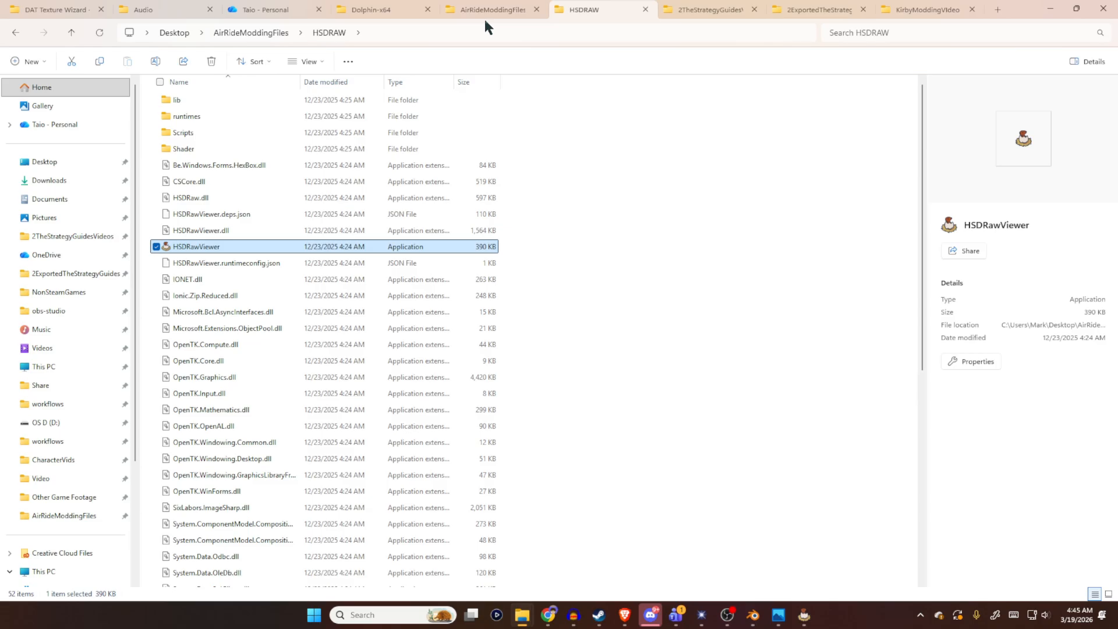
{"action": "left_click", "coordinate": [493, 12]}
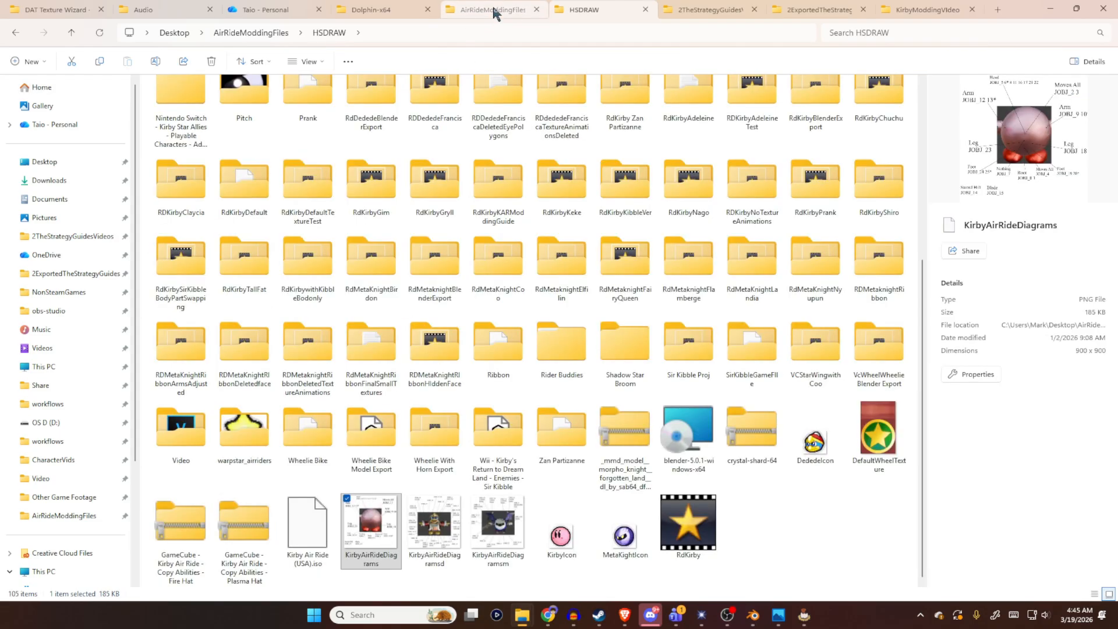
{"action": "left_click", "coordinate": [626, 346]}
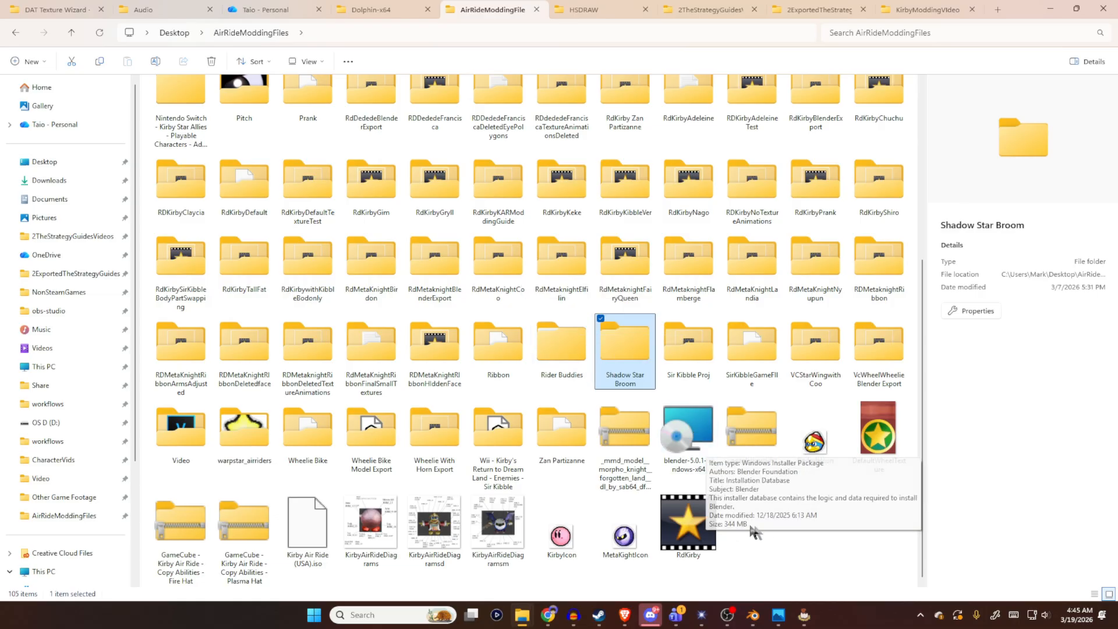
- Create a new folder named RdKirbyMrFrosty in AirRideModdingFiles
{"action": "left_click", "coordinate": [806, 542]}
{"action": "right_click", "coordinate": [806, 541]}
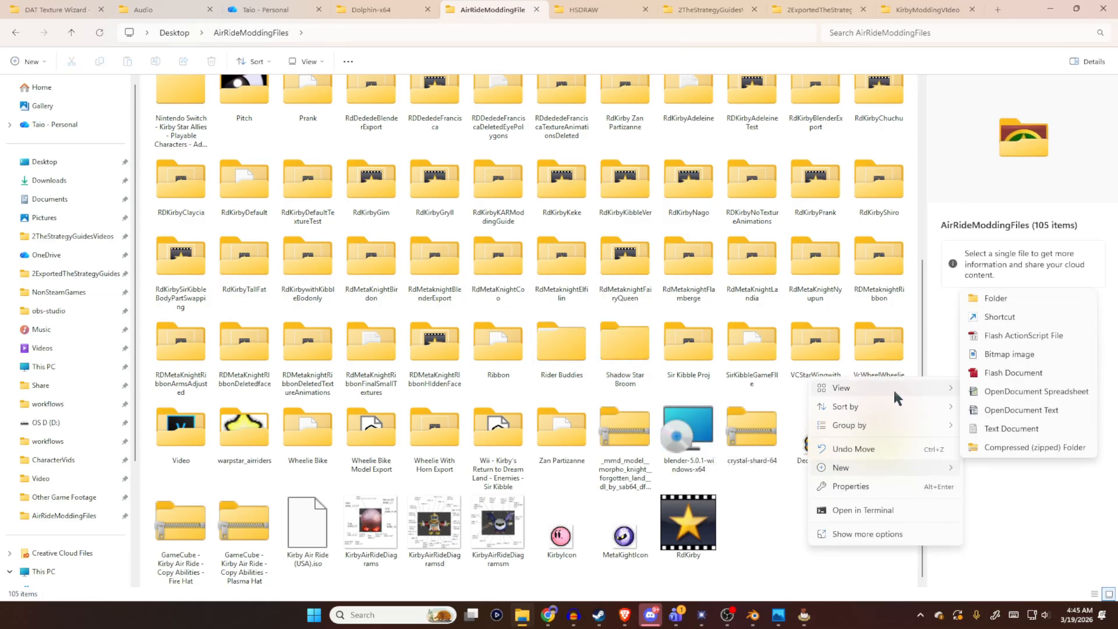
{"action": "mouse_move", "coordinate": [907, 467]}
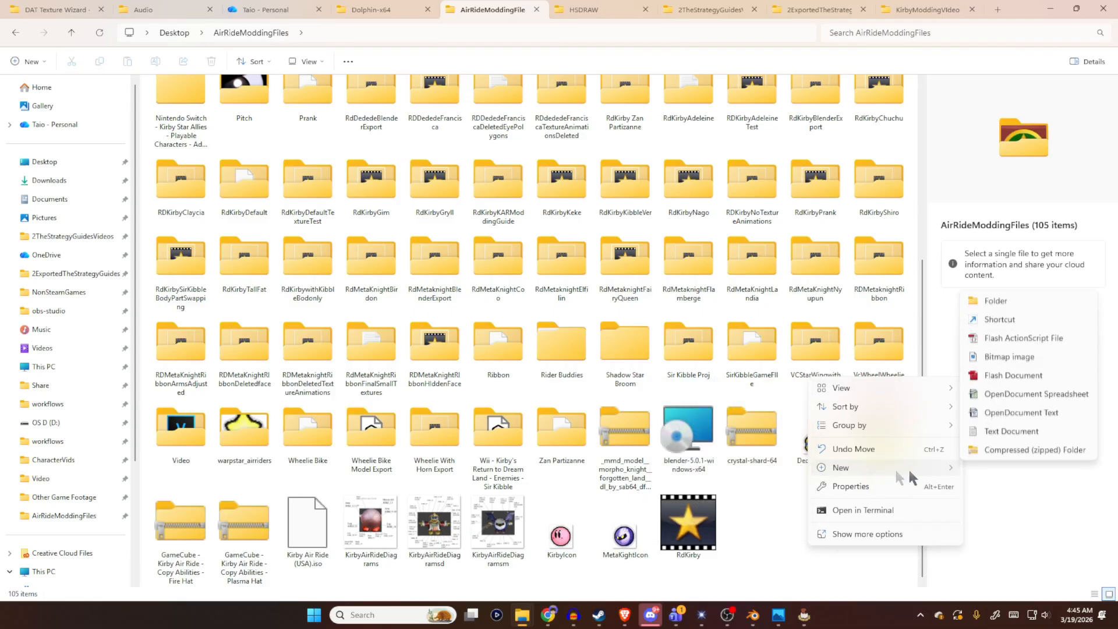
{"action": "left_click", "coordinate": [1012, 298]}
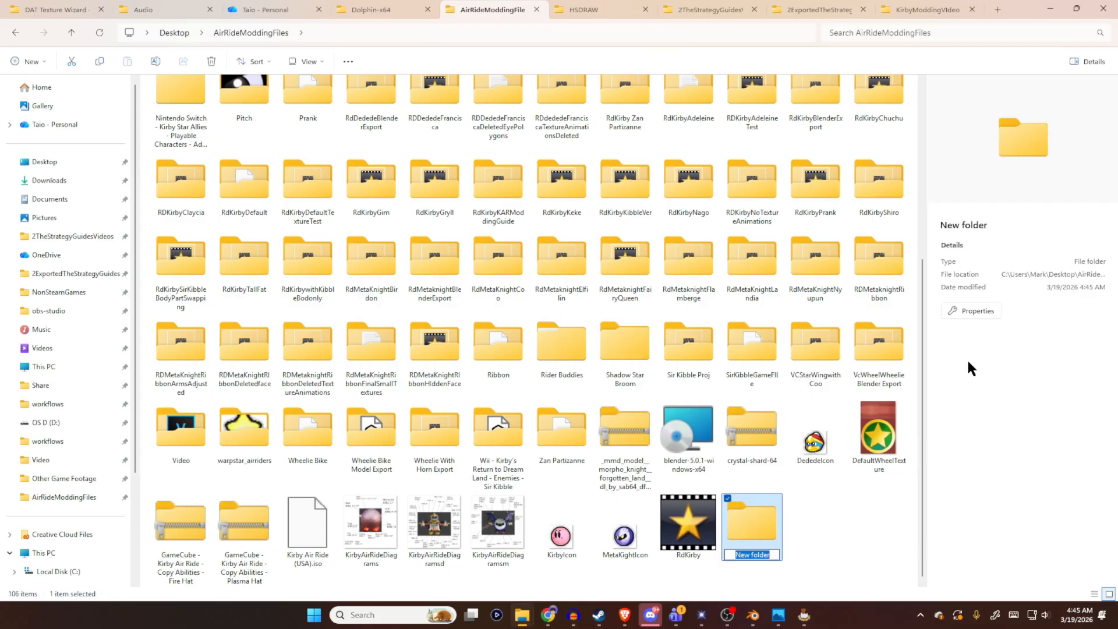
{"action": "type", "text": "RdKirby"}
{"action": "type", "text": "MrFrosty"}
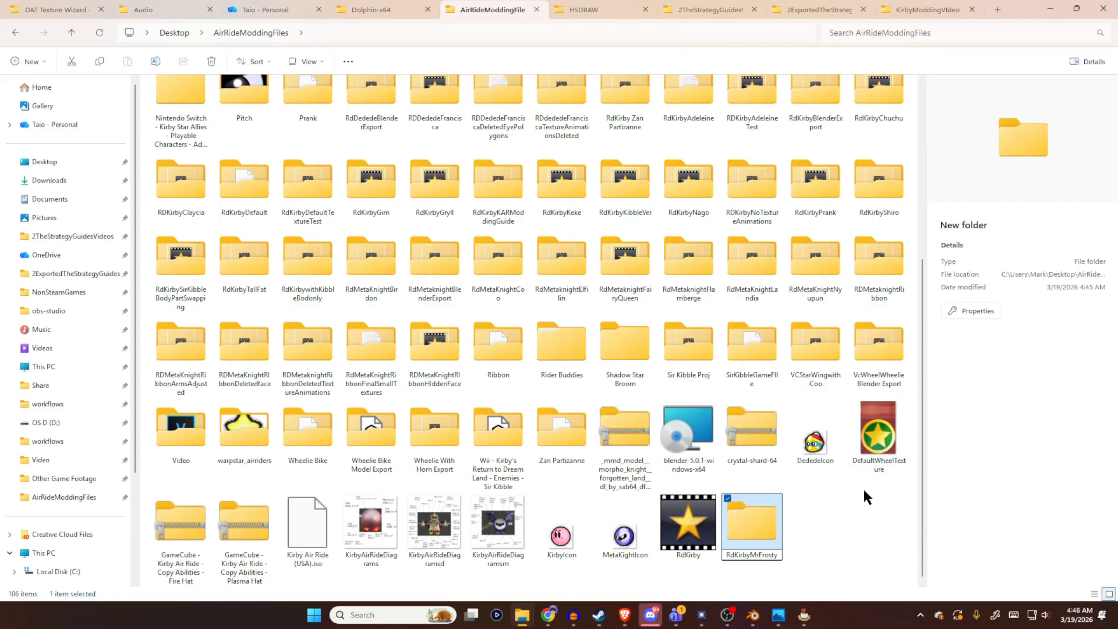
{"action": "left_click", "coordinate": [764, 523]}
{"action": "left_click", "coordinate": [825, 541]}
{"action": "left_click", "coordinate": [746, 524]}
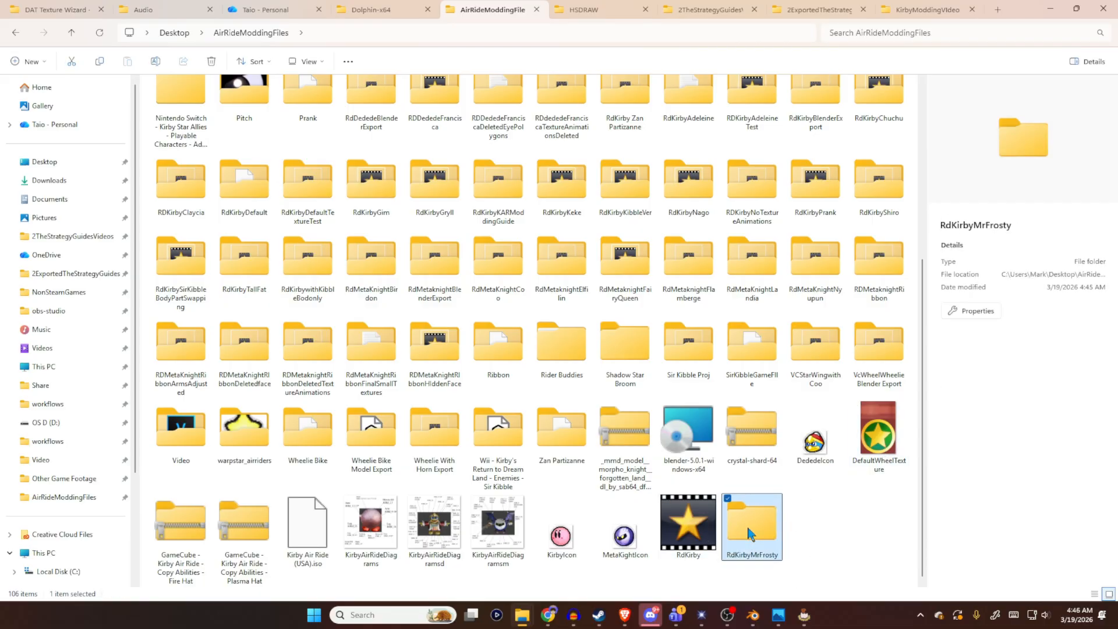
- Switch back to HSDRawViewer and expand the rdDataKirby node and its ModelData node
{"action": "left_click", "coordinate": [804, 615]}
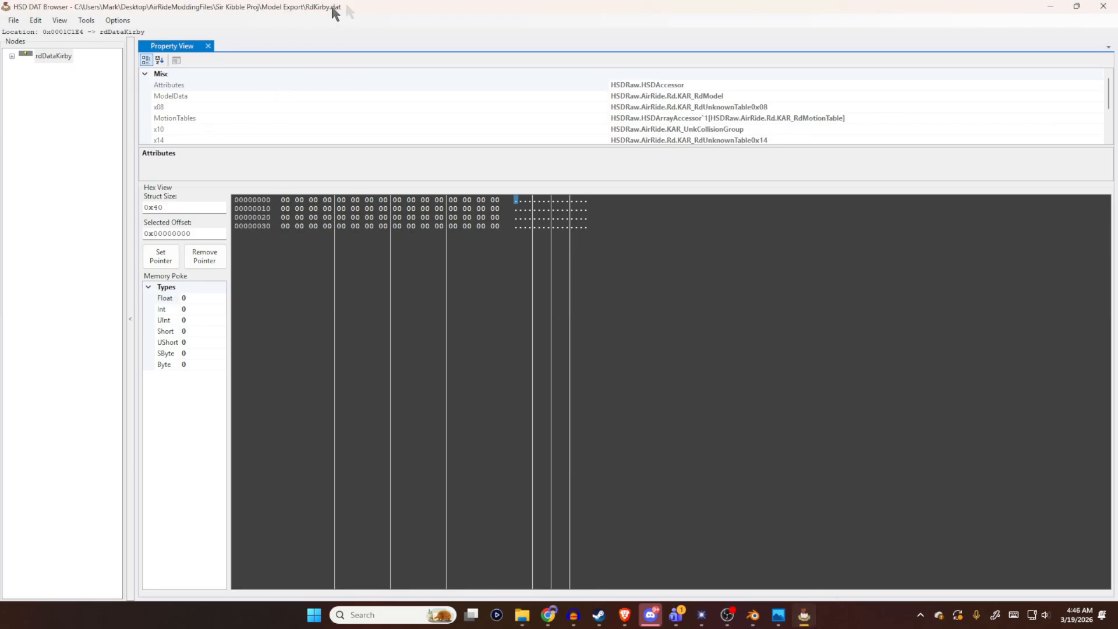
{"action": "left_click", "coordinate": [12, 56]}
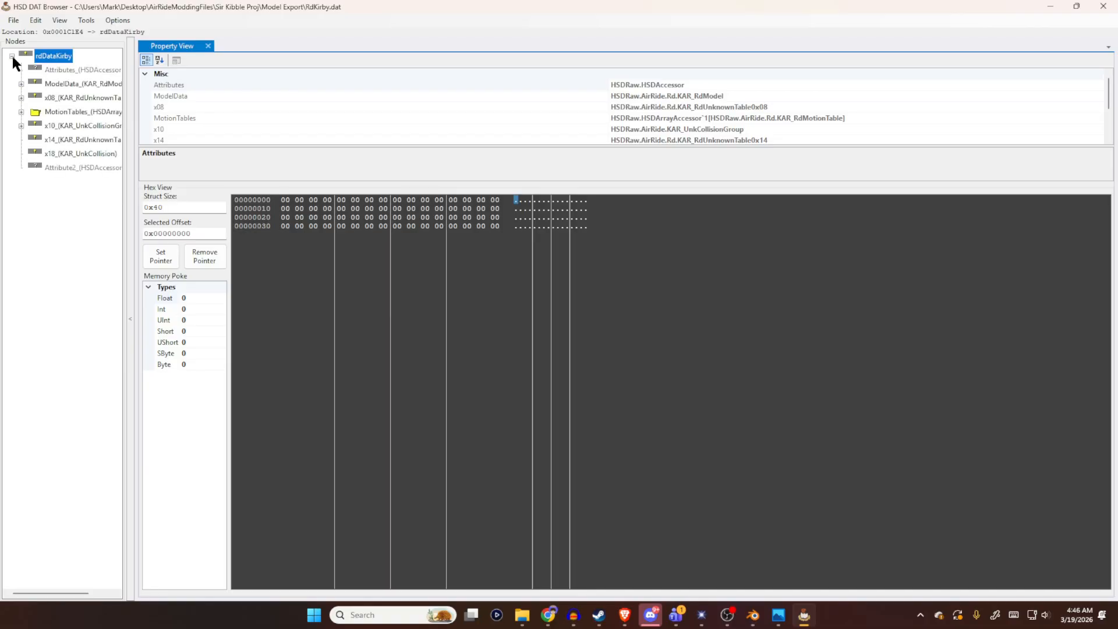
{"action": "left_click", "coordinate": [21, 86]}
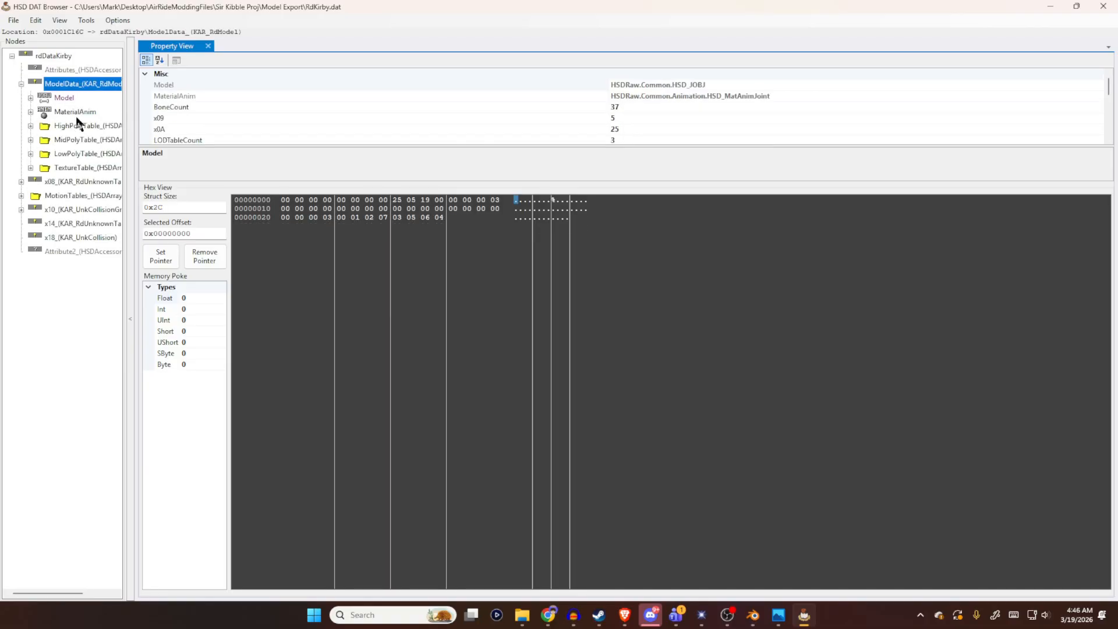
- Save a copy of the file as RdKirby in the RdKirbyMrFrosty folder inside AirRideModdingFiles
{"action": "left_click", "coordinate": [14, 22]}
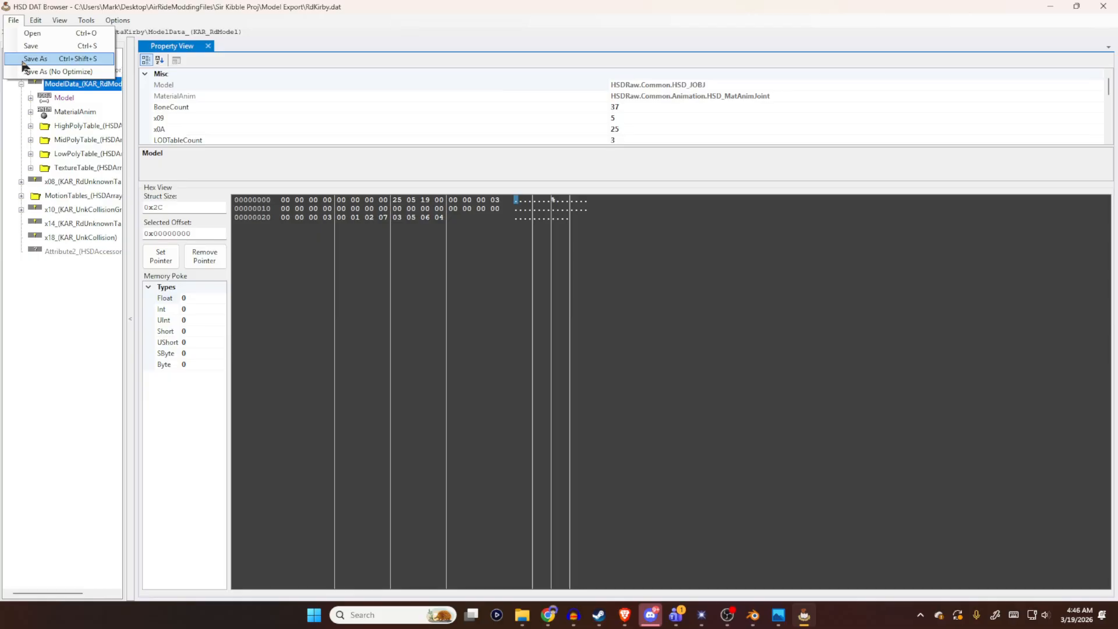
{"action": "left_click", "coordinate": [21, 61]}
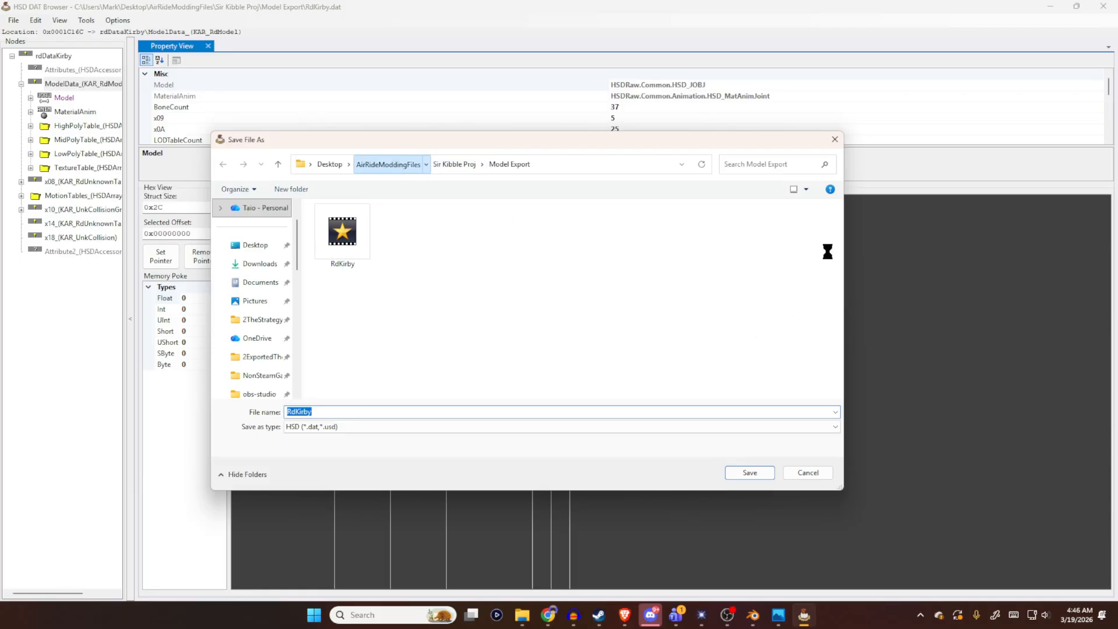
{"action": "left_click_drag", "start_coordinate": [839, 216], "coordinate": [837, 317]}
{"action": "left_click", "coordinate": [353, 250]}
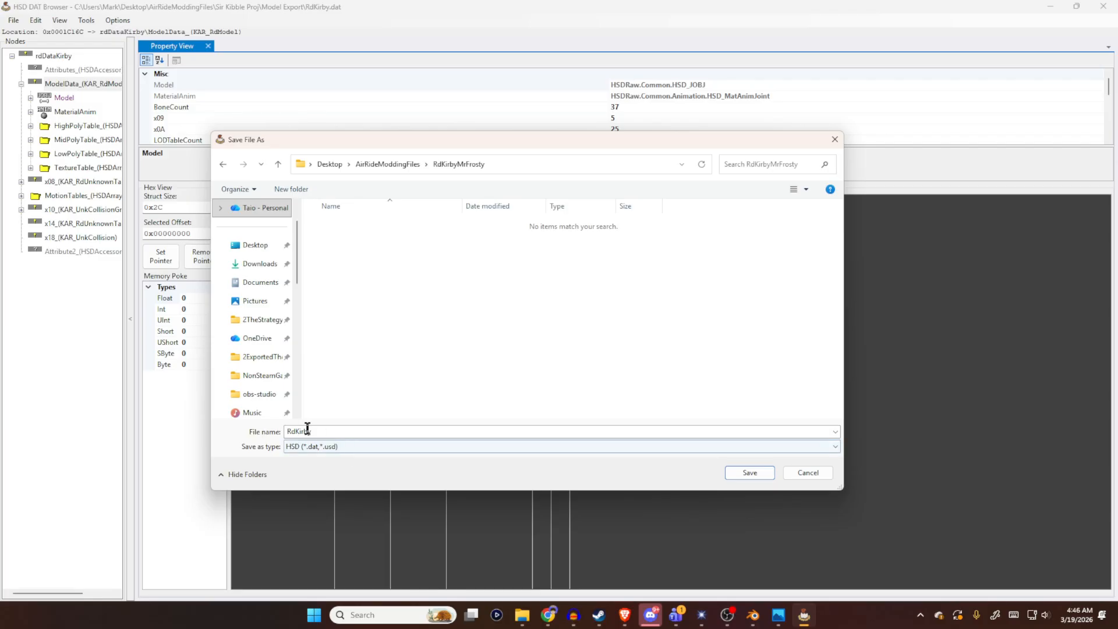
{"action": "left_click_drag", "start_coordinate": [317, 433], "coordinate": [285, 436]}
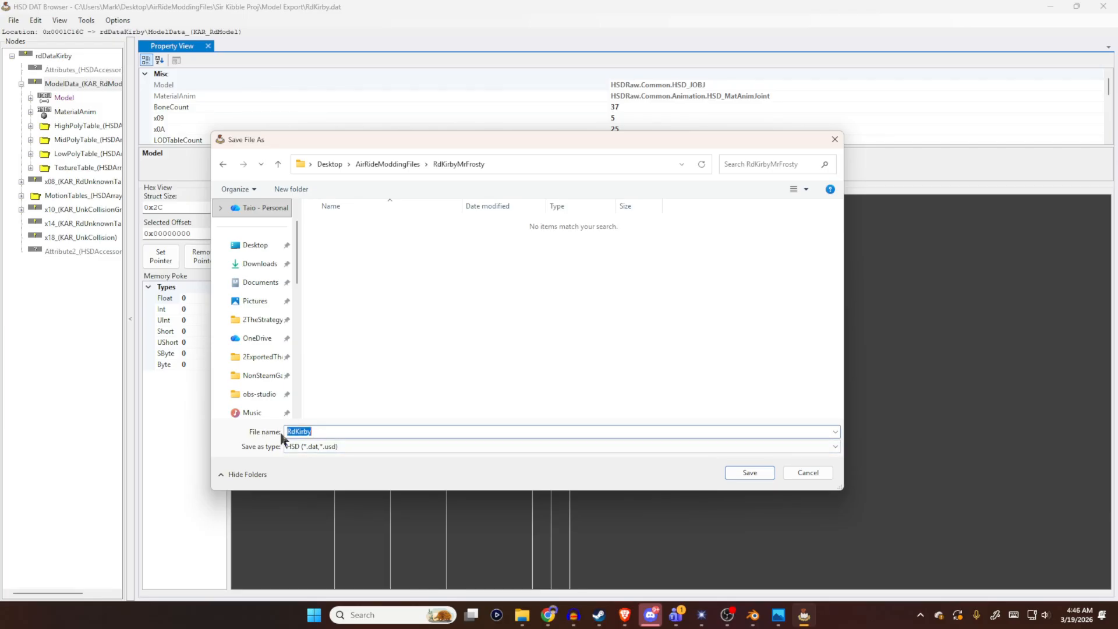
{"action": "left_click", "coordinate": [310, 431]}
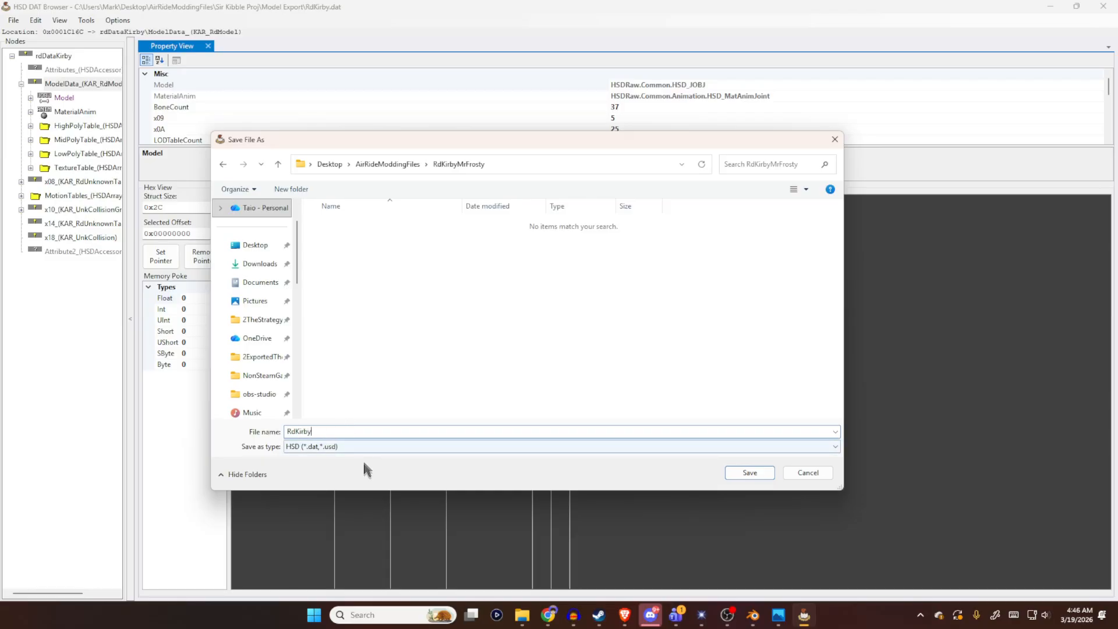
{"action": "left_click_drag", "start_coordinate": [318, 432], "coordinate": [271, 431]}
{"action": "left_click", "coordinate": [592, 429]}
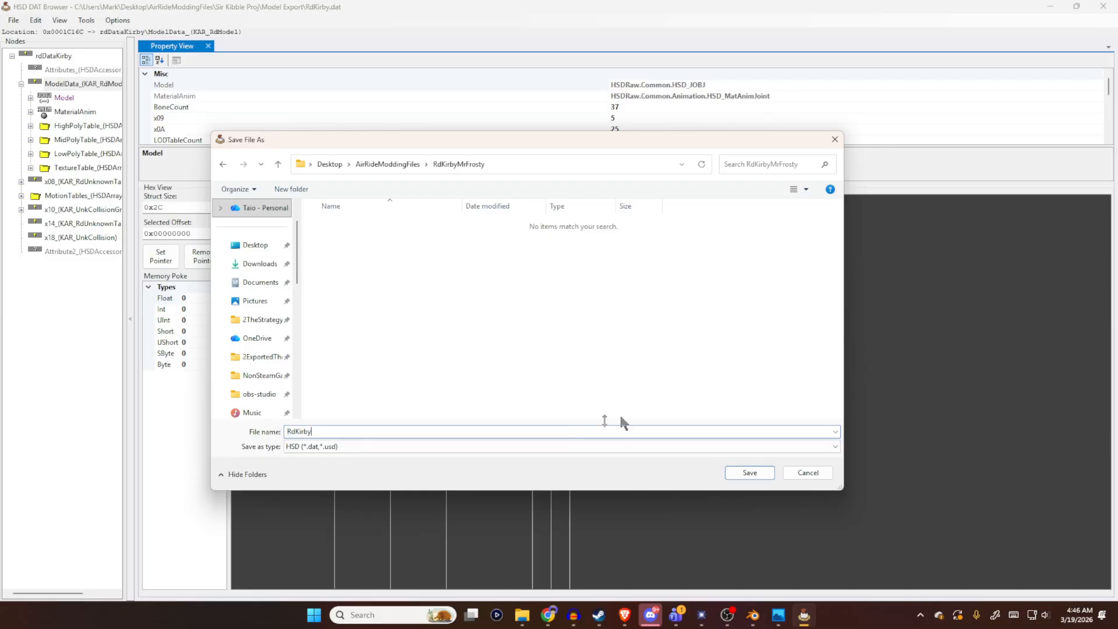
{"action": "left_click", "coordinate": [748, 473]}
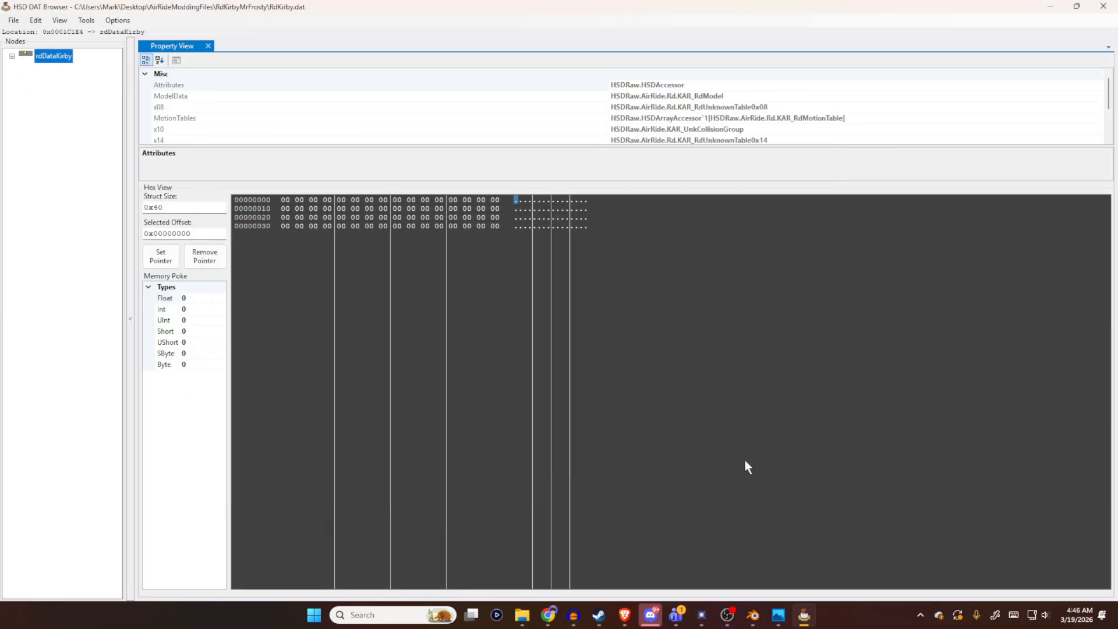
- Expand rdDataKirby, ModelData and MaterialAnim, and open the TextureAnimation of the first MaterialAnimation node
{"action": "left_click", "coordinate": [11, 56]}
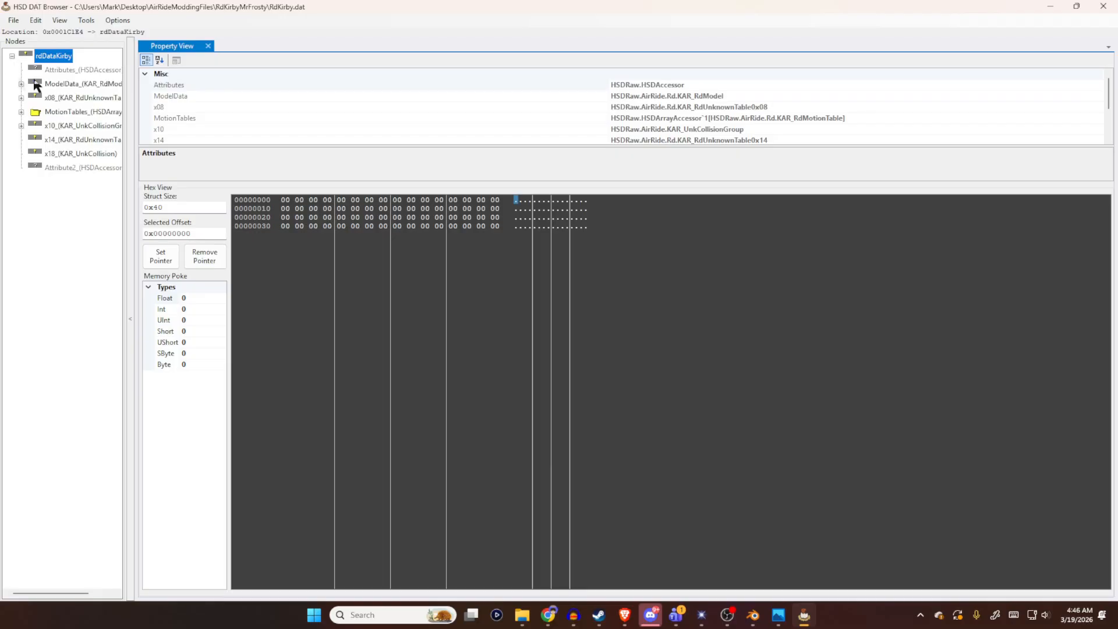
{"action": "left_click", "coordinate": [21, 84]}
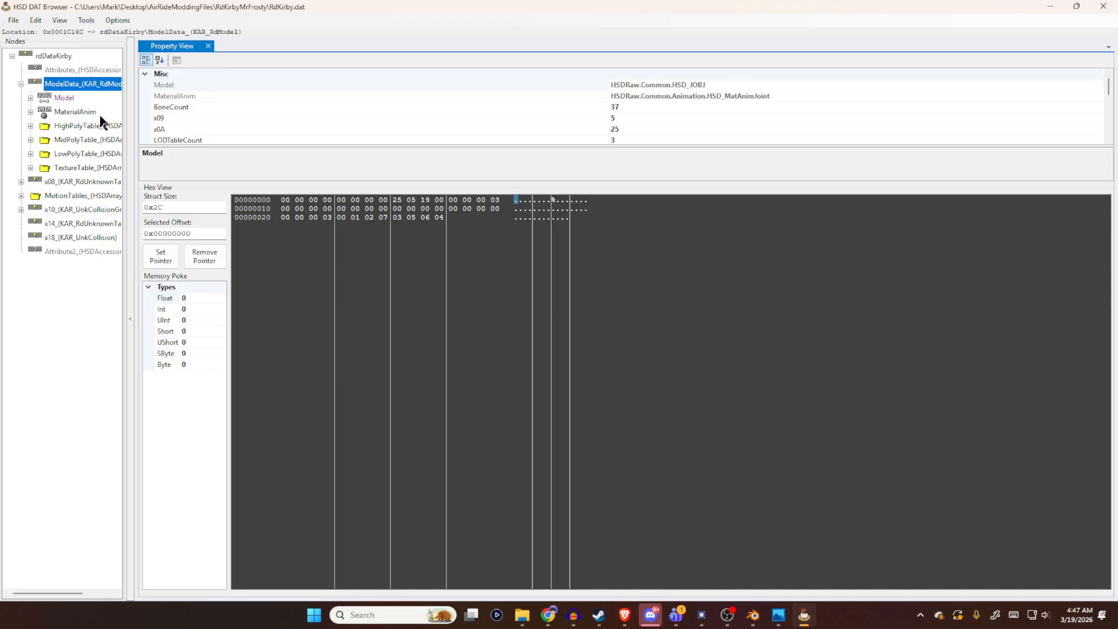
{"action": "left_click", "coordinate": [81, 112]}
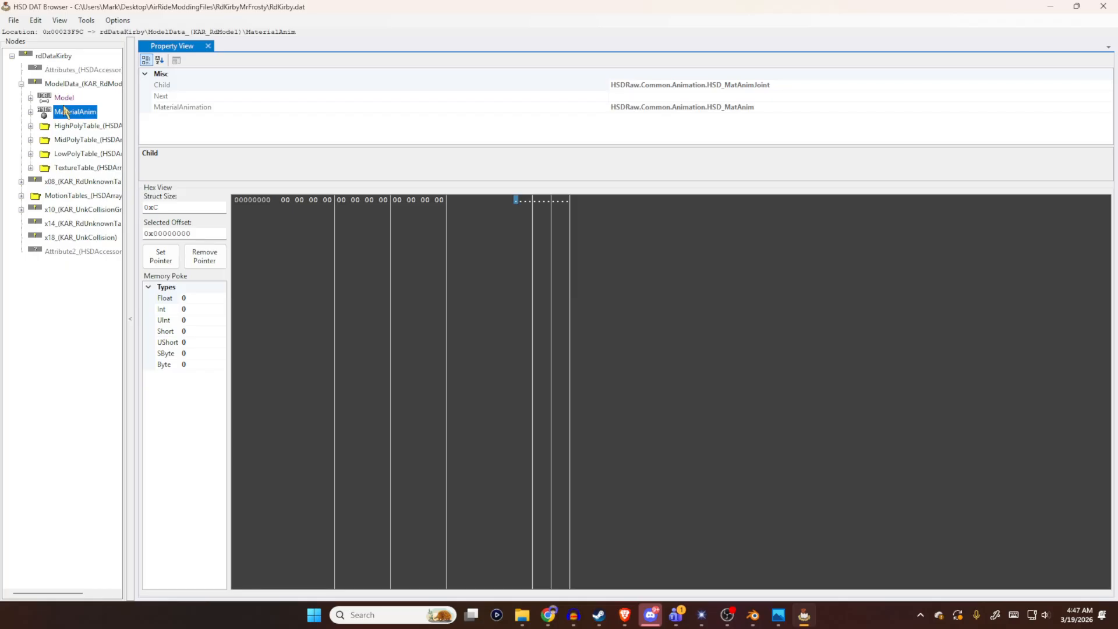
{"action": "left_click", "coordinate": [30, 111]}
{"action": "left_click", "coordinate": [40, 140]}
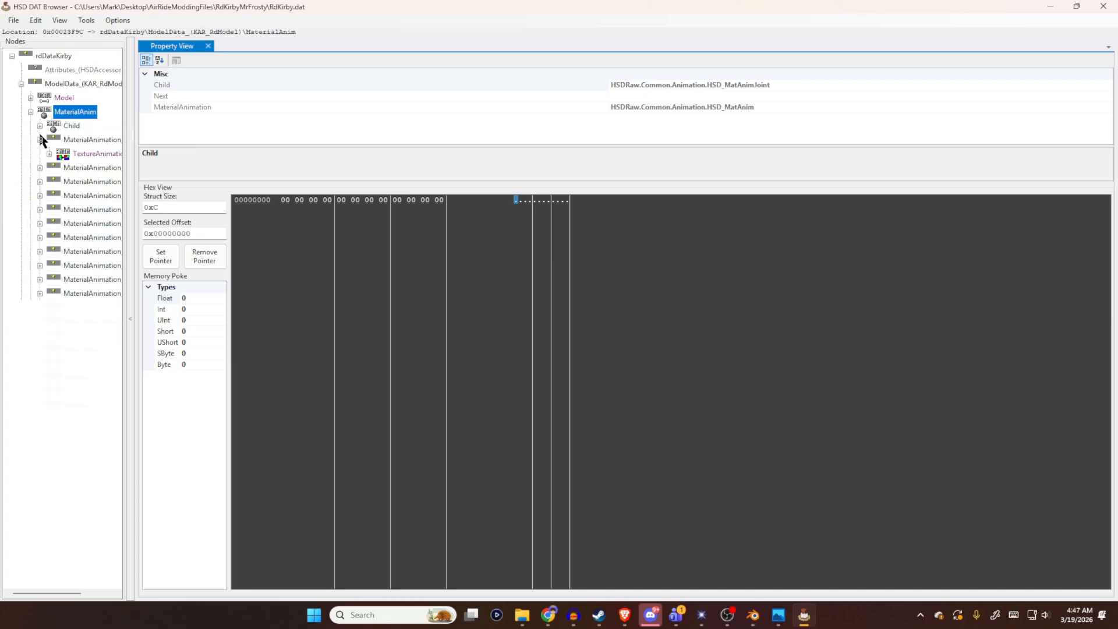
{"action": "left_click", "coordinate": [89, 153]}
{"action": "double_click", "coordinate": [89, 153]}
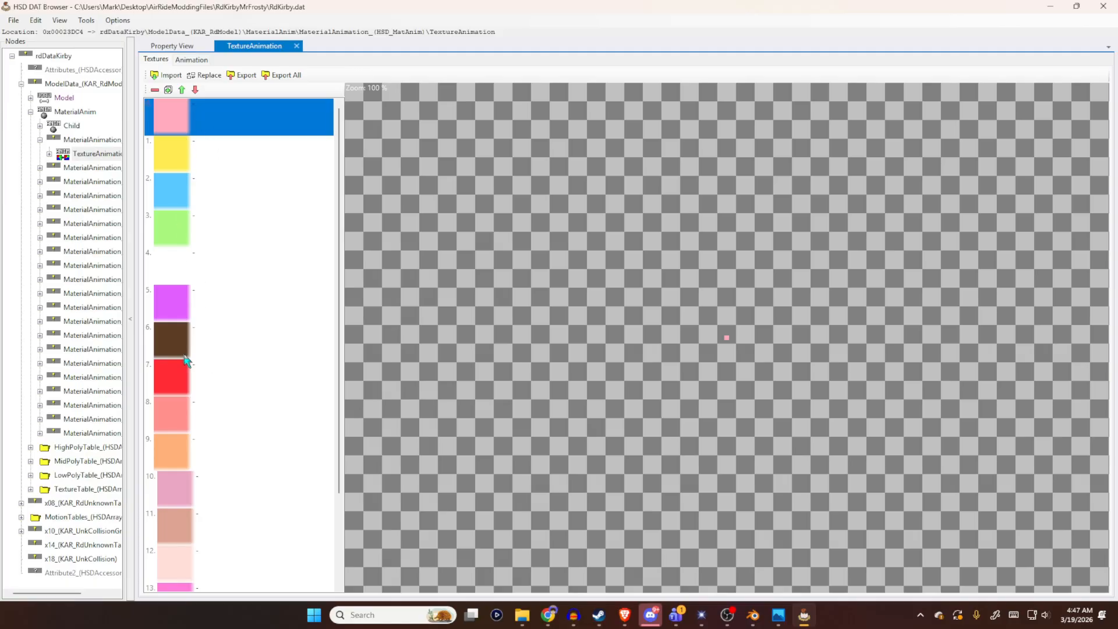
- Examine the individual colour textures in the first material's texture animation, including yellow, blue, green, brown and purple
{"action": "left_click", "coordinate": [163, 166]}
{"action": "left_click", "coordinate": [165, 198]}
{"action": "left_click", "coordinate": [172, 242]}
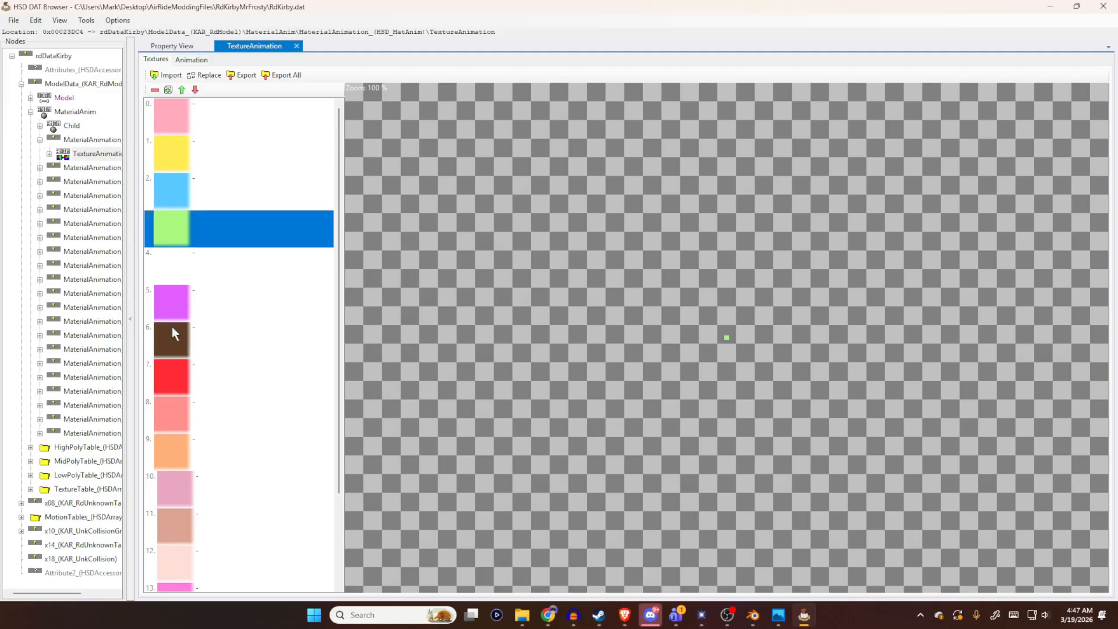
{"action": "left_click", "coordinate": [172, 327]}
{"action": "left_click", "coordinate": [173, 302]}
{"action": "left_click", "coordinate": [173, 200]}
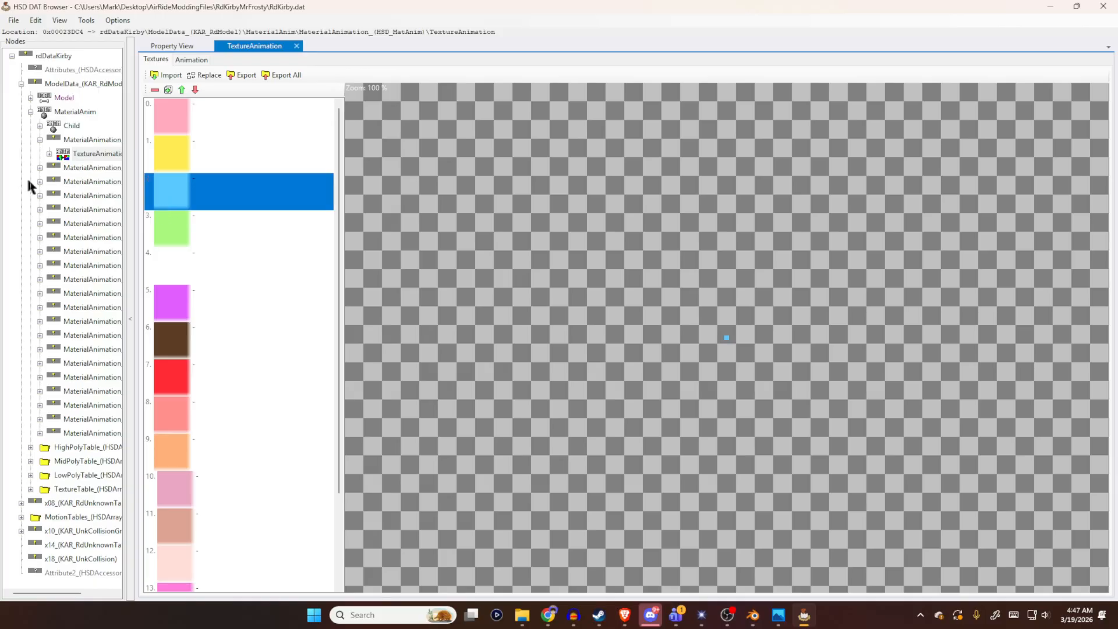
- Open the TextureAnimation of MaterialAnimation_2, check MaterialAnimation_6 as well, and collapse the MaterialAnim node
{"action": "left_click", "coordinate": [40, 181]}
{"action": "left_click", "coordinate": [83, 197]}
{"action": "double_click", "coordinate": [82, 197]}
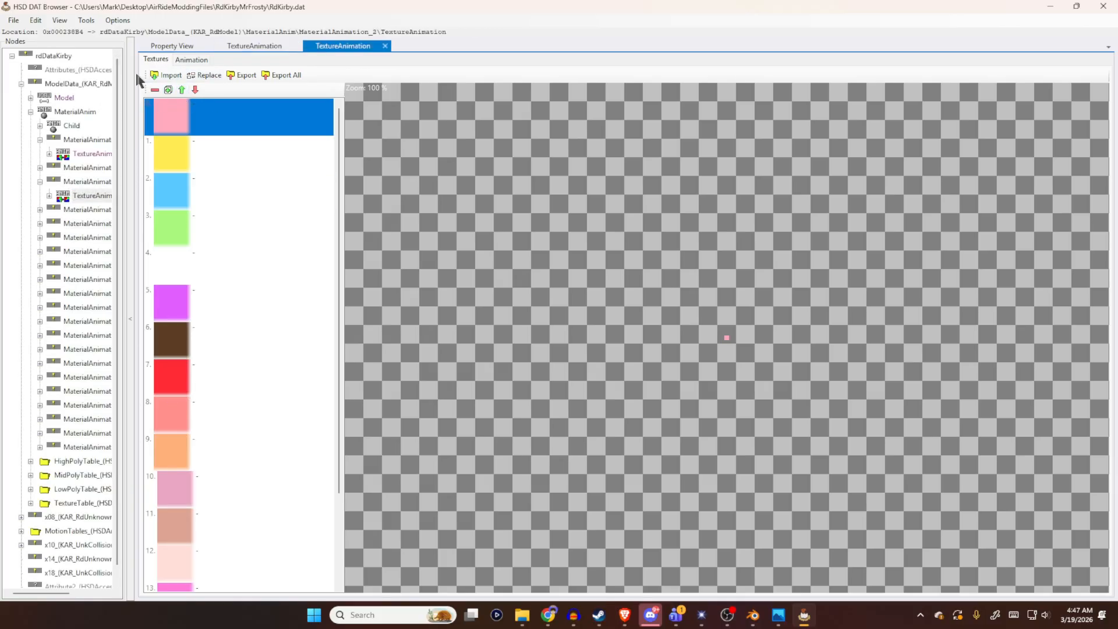
{"action": "left_click", "coordinate": [31, 111]}
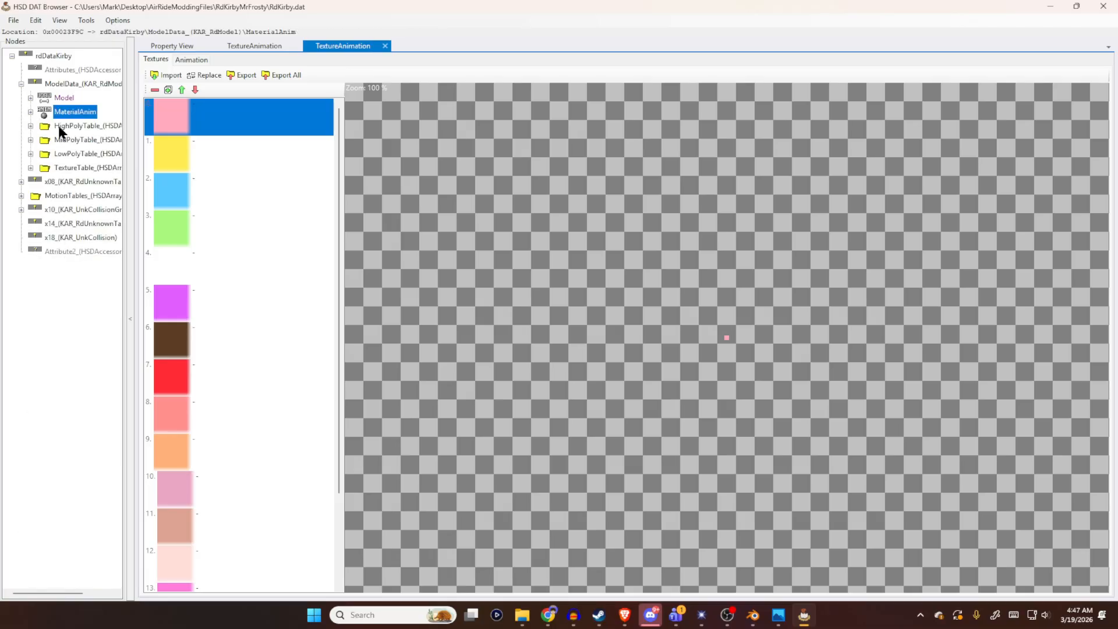
{"action": "left_click", "coordinate": [30, 111]}
{"action": "left_click", "coordinate": [40, 223]}
{"action": "left_click", "coordinate": [40, 223]}
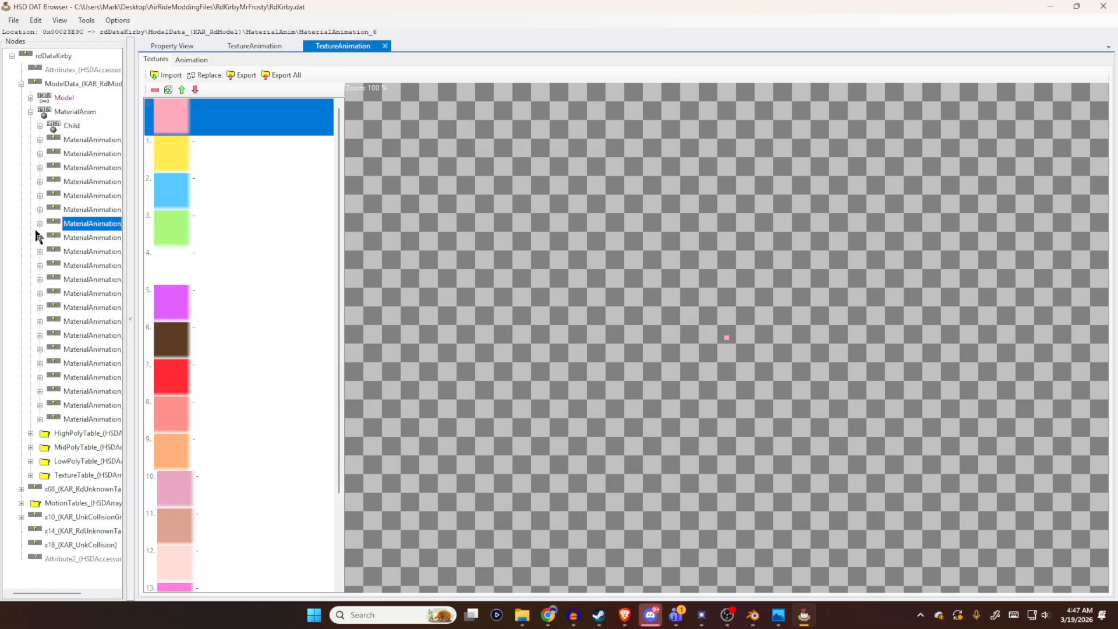
{"action": "left_click", "coordinate": [40, 223]}
{"action": "left_click", "coordinate": [39, 223]}
{"action": "left_click", "coordinate": [30, 112]}
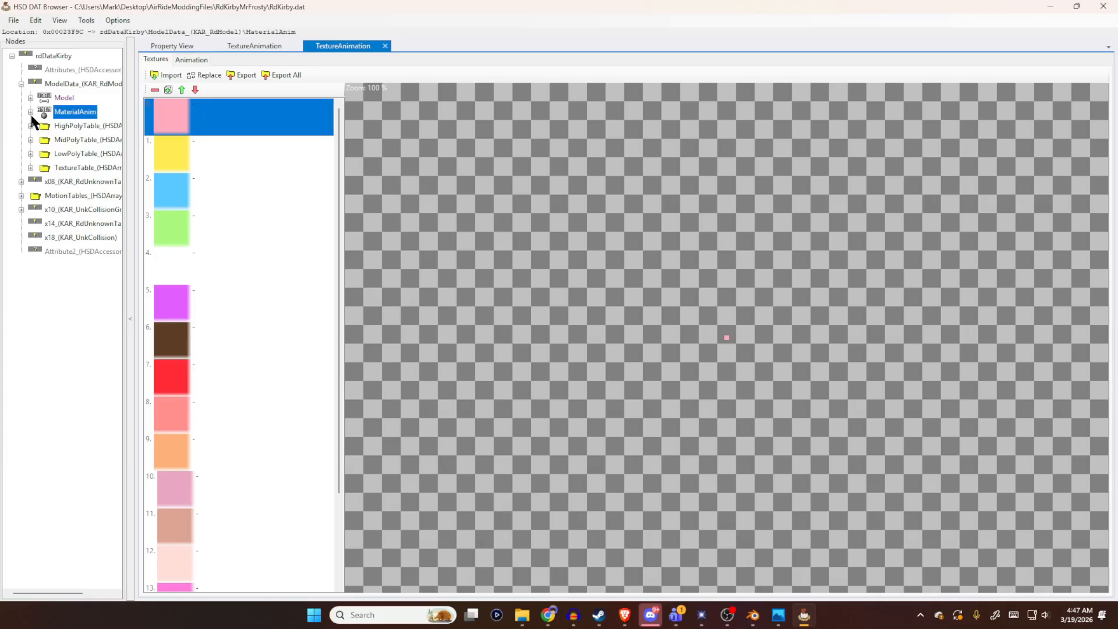
- Delete the MaterialAnim node from ModelData
{"action": "left_click", "coordinate": [77, 128]}
{"action": "left_click", "coordinate": [75, 110]}
{"action": "right_click", "coordinate": [63, 112]}
{"action": "left_click", "coordinate": [182, 4]}
{"action": "right_click", "coordinate": [85, 117]}
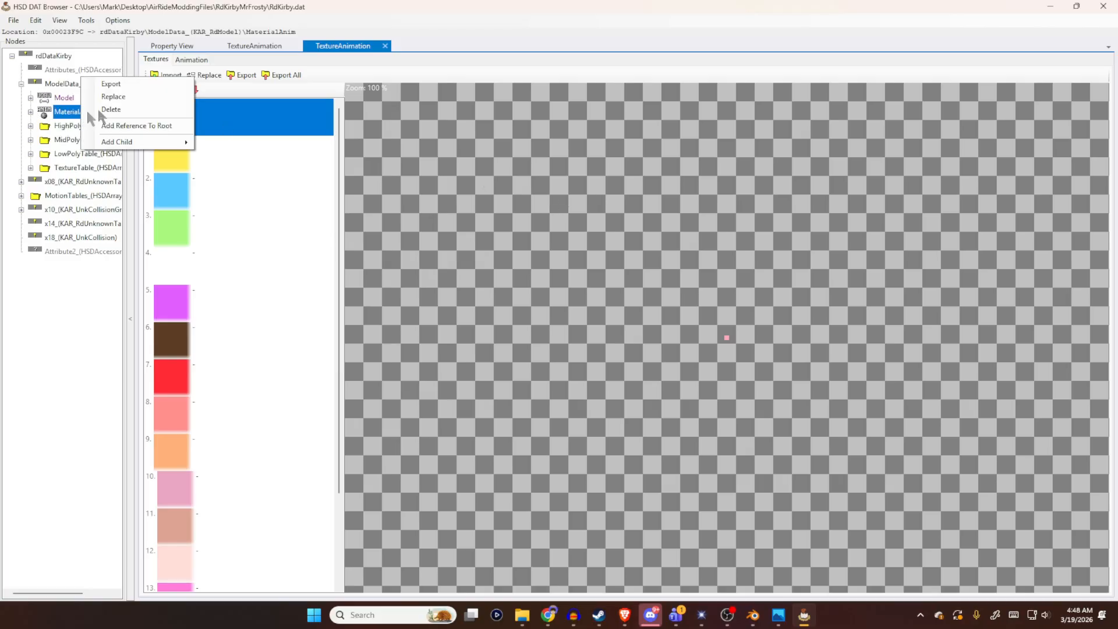
{"action": "left_click", "coordinate": [223, 3]}
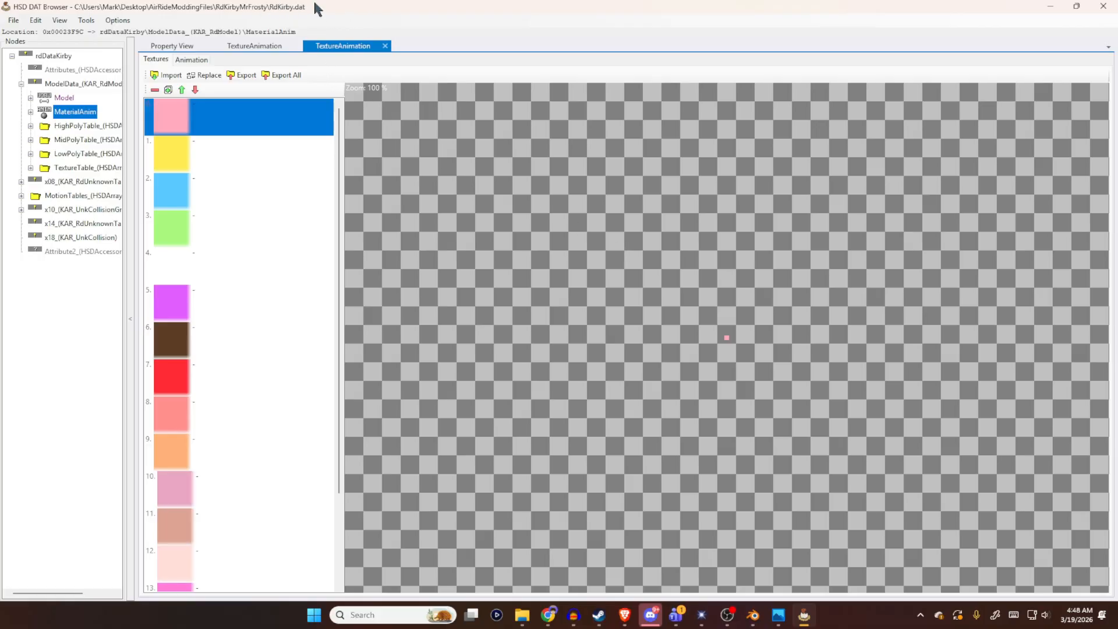
{"action": "right_click", "coordinate": [66, 115]}
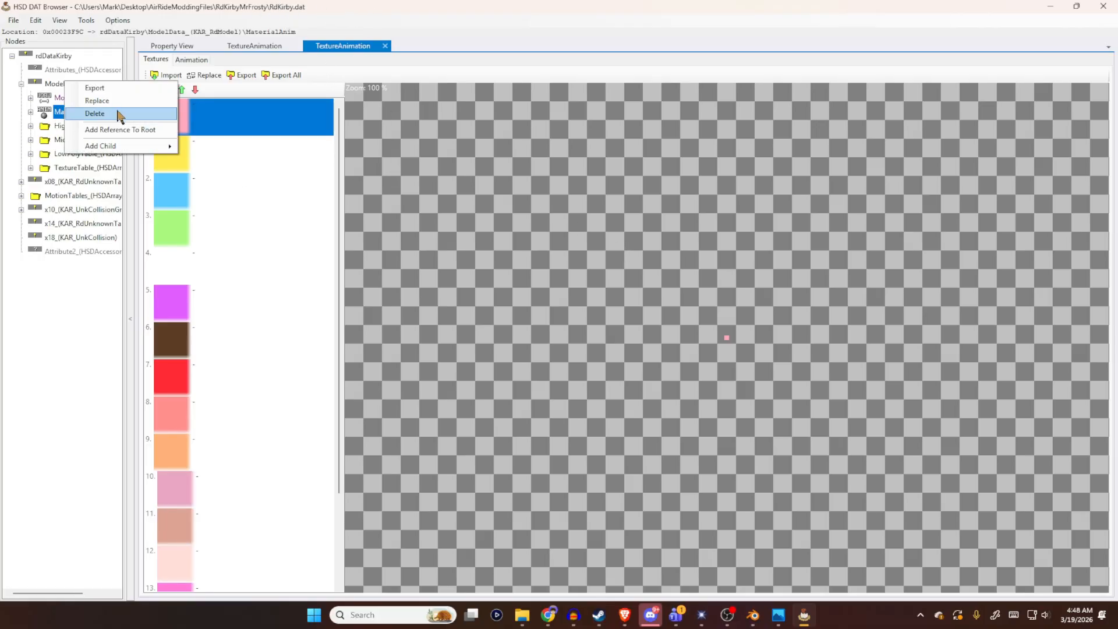
{"action": "left_click", "coordinate": [119, 113]}
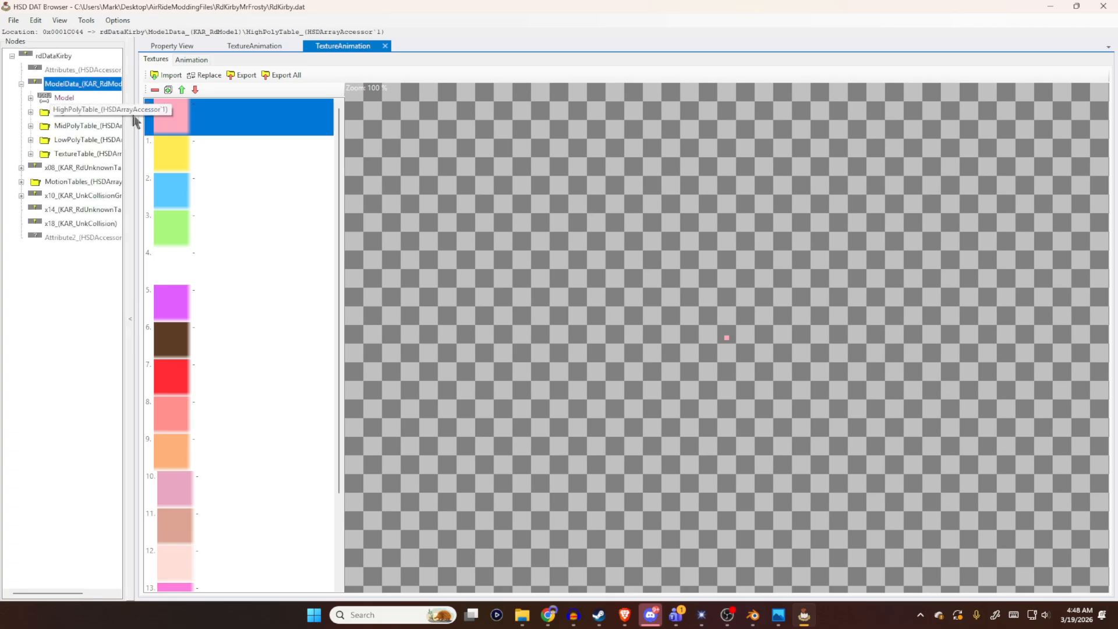
- Close both open TextureAnimation views
{"action": "left_click", "coordinate": [32, 96]}
{"action": "left_click", "coordinate": [33, 95]}
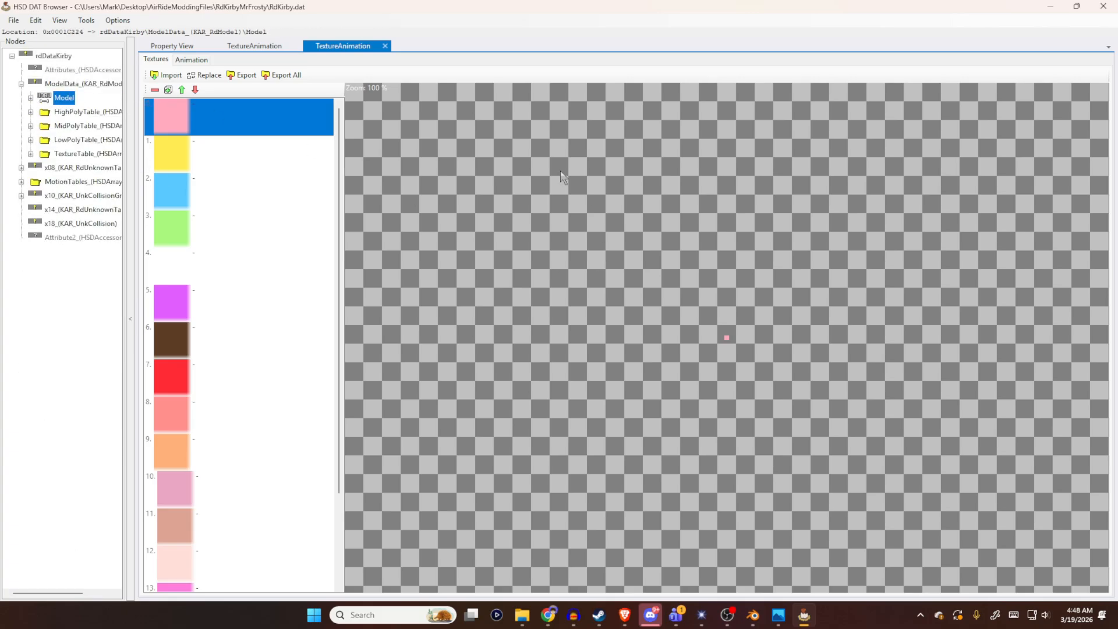
{"action": "left_click", "coordinate": [585, 214]}
{"action": "left_click", "coordinate": [30, 98]}
{"action": "left_click", "coordinate": [30, 98]}
{"action": "left_click", "coordinate": [587, 143]}
{"action": "left_click", "coordinate": [385, 46]}
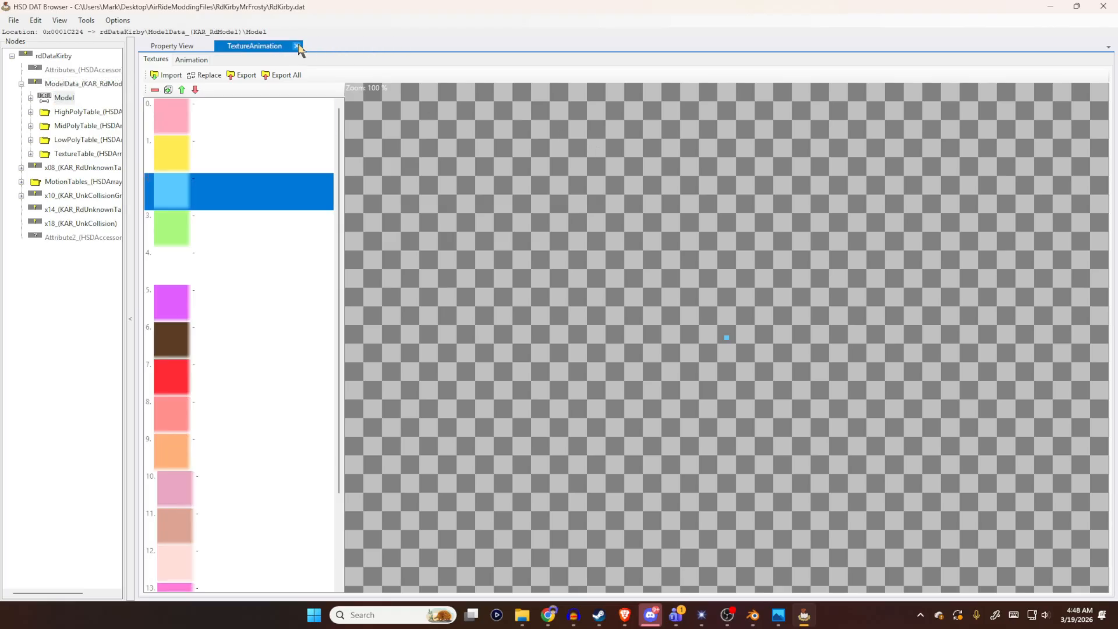
{"action": "left_click", "coordinate": [297, 46]}
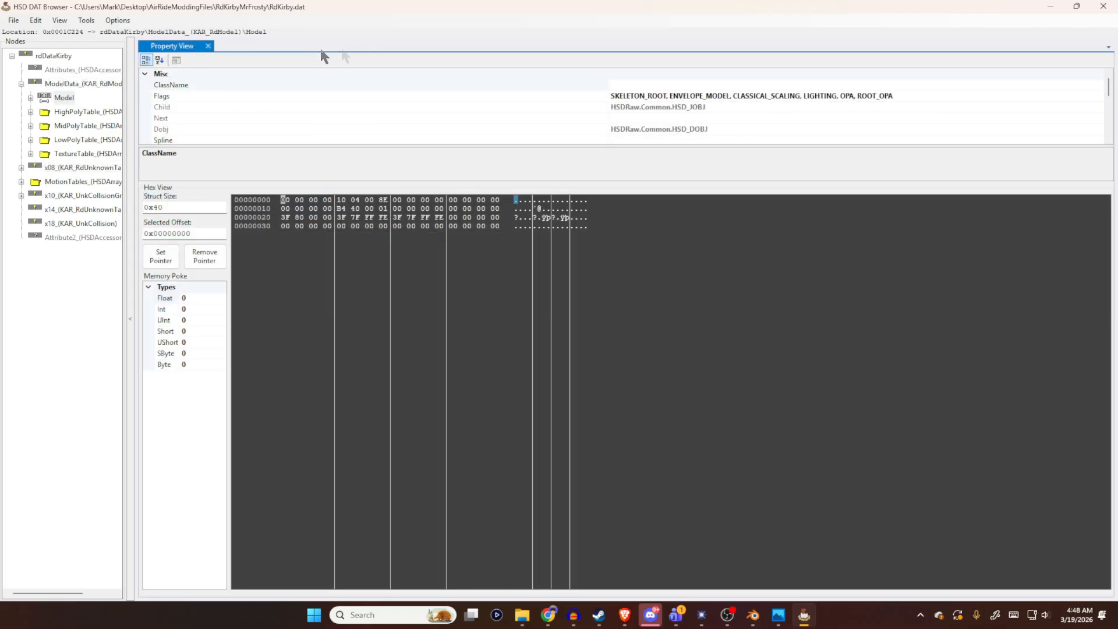
- Open the Model node of ModelData in the model viewer and bring Kirby into close view
{"action": "left_click", "coordinate": [30, 98]}
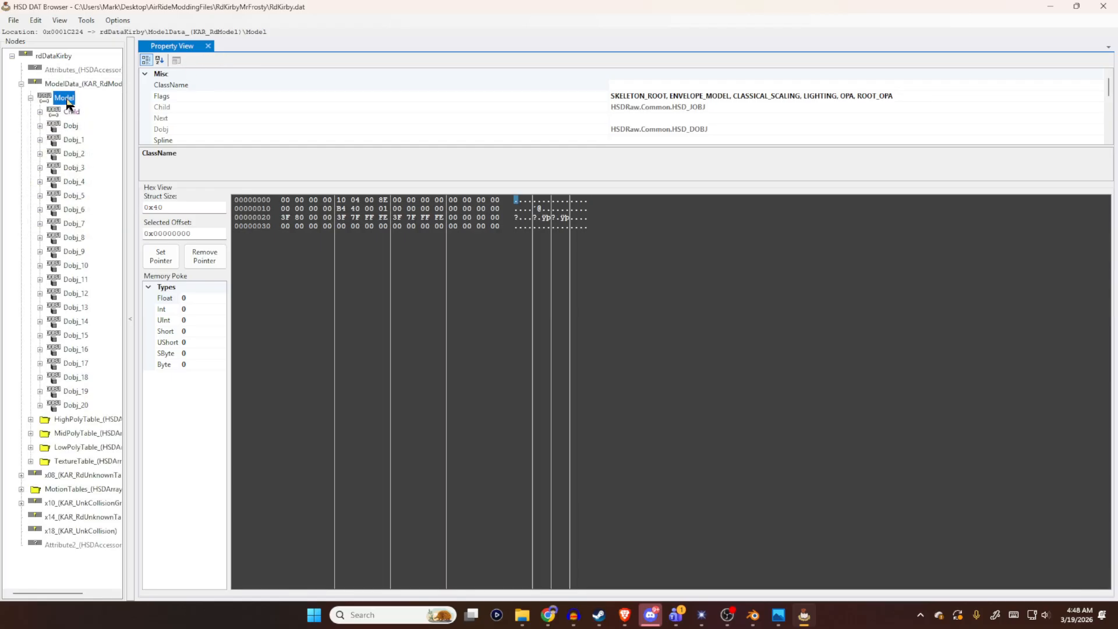
{"action": "double_click", "coordinate": [65, 98]}
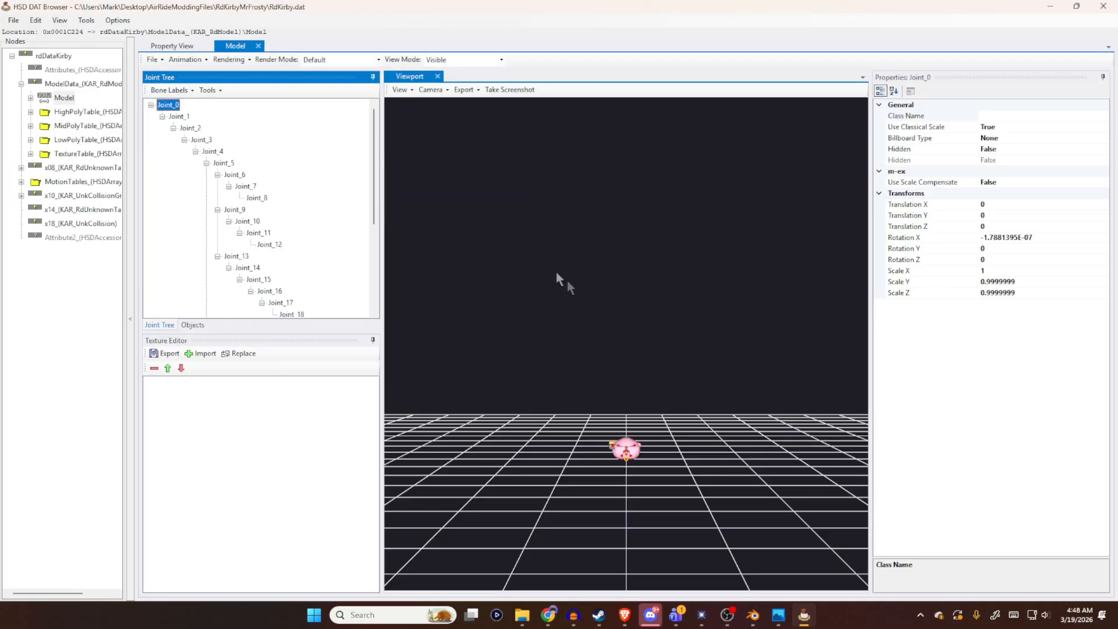
{"action": "left_click_drag", "start_coordinate": [577, 296], "coordinate": [609, 431]}
{"action": "scroll", "coordinate": [609, 431], "scroll_direction": "up", "scroll_amount": 5}
{"action": "right_click_drag", "start_coordinate": [609, 431], "coordinate": [606, 239]}
{"action": "left_click_drag", "start_coordinate": [634, 422], "coordinate": [631, 286]}
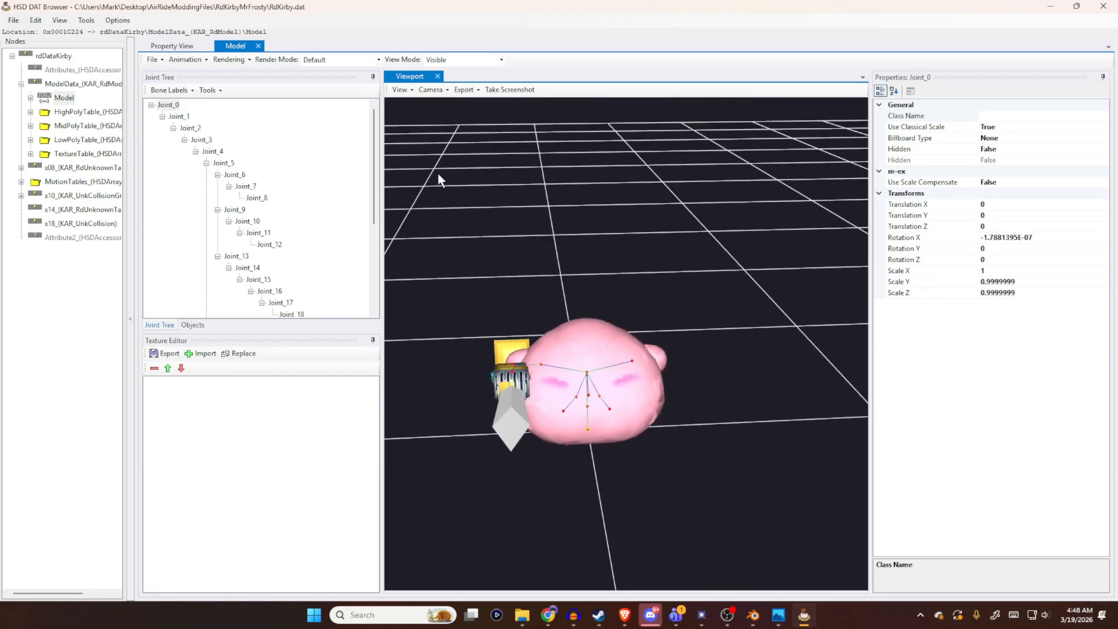
{"action": "left_click", "coordinate": [155, 60]}
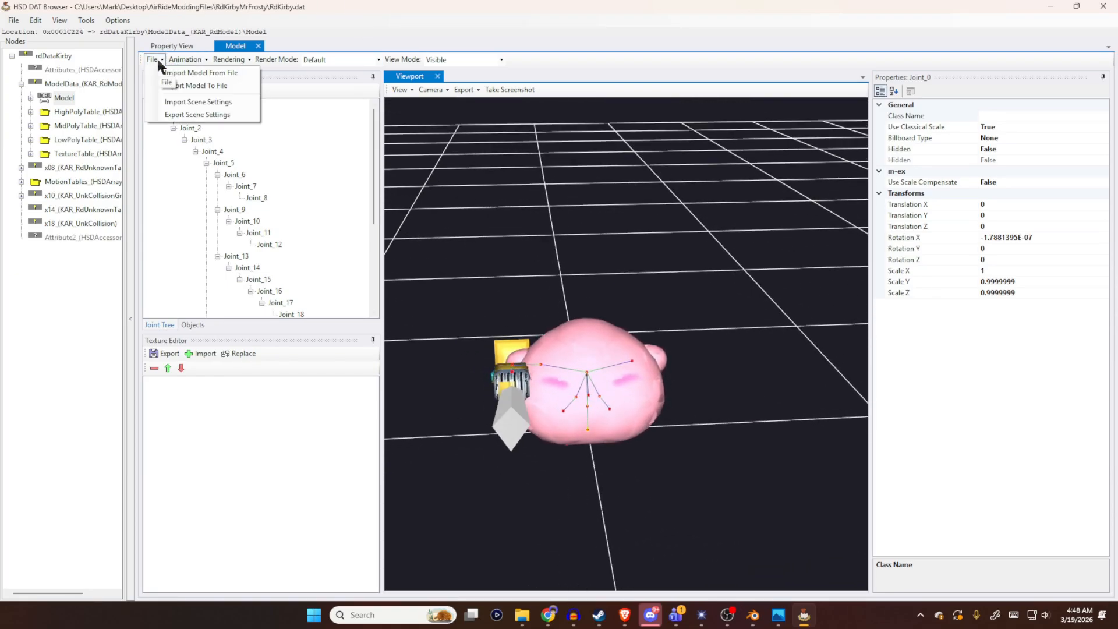
{"action": "left_click", "coordinate": [159, 70]}
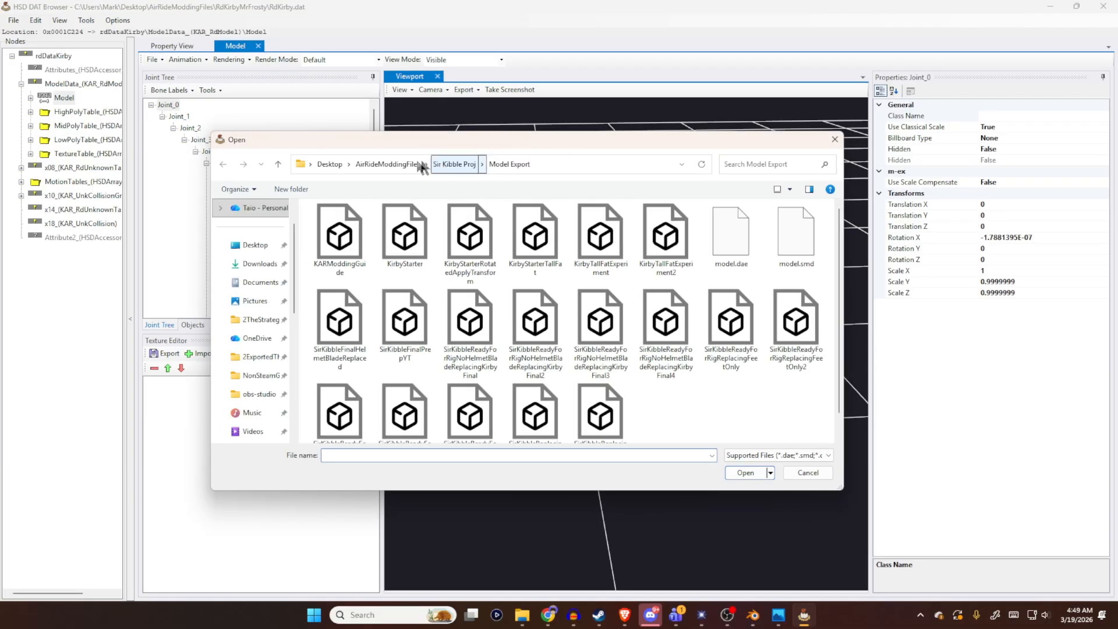
{"action": "left_click", "coordinate": [387, 164]}
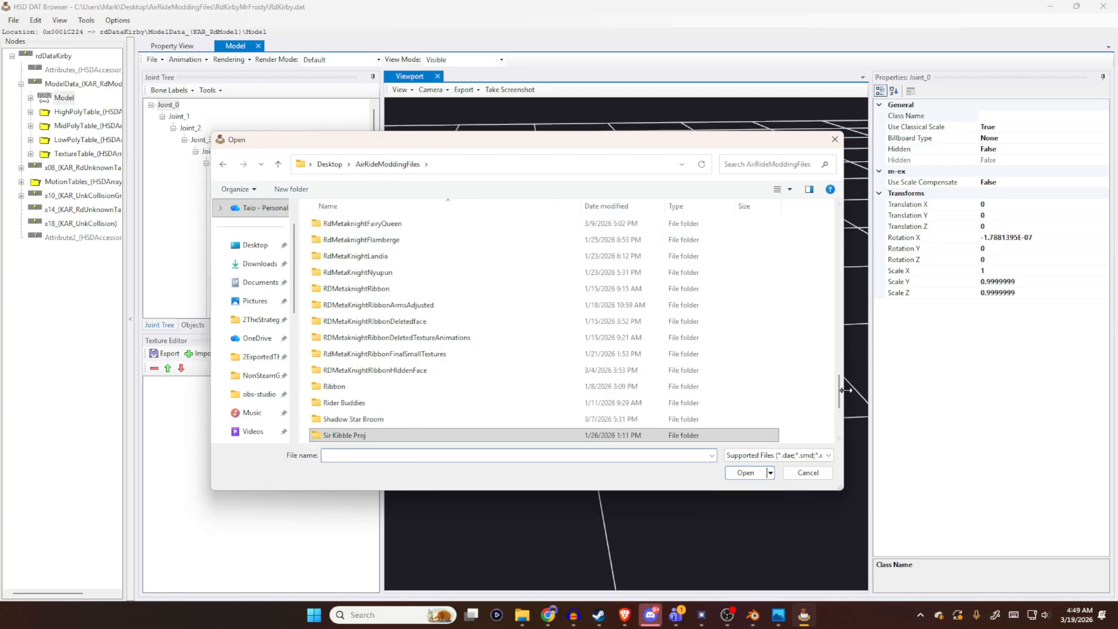
{"action": "left_click_drag", "start_coordinate": [840, 389], "coordinate": [840, 279]}
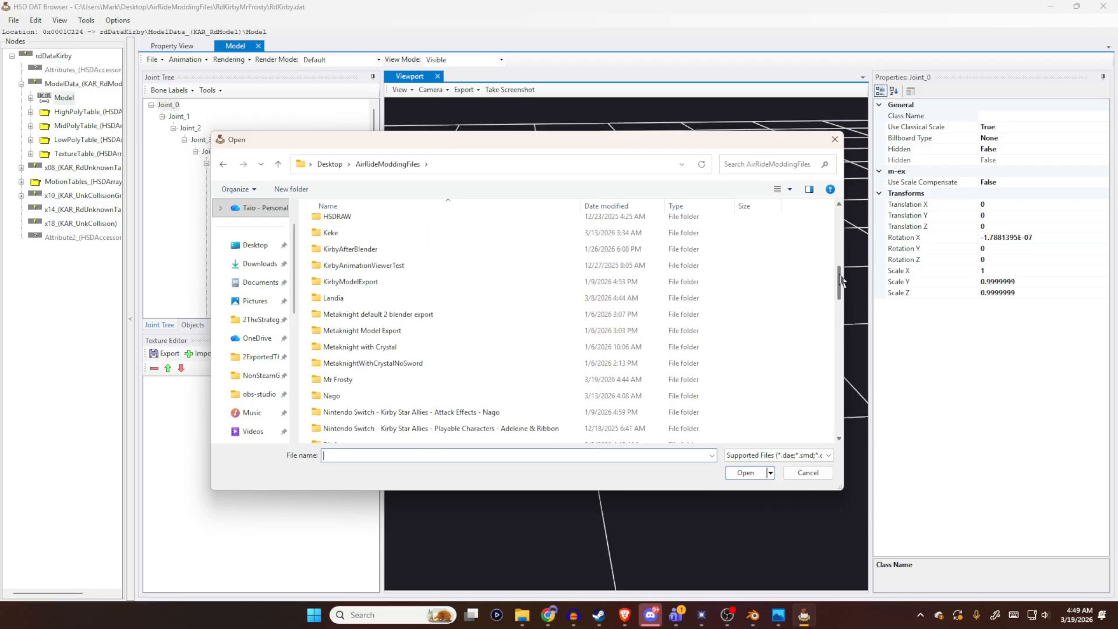
{"action": "double_click", "coordinate": [333, 379]}
{"action": "left_click", "coordinate": [341, 225]}
{"action": "double_click", "coordinate": [341, 226]}
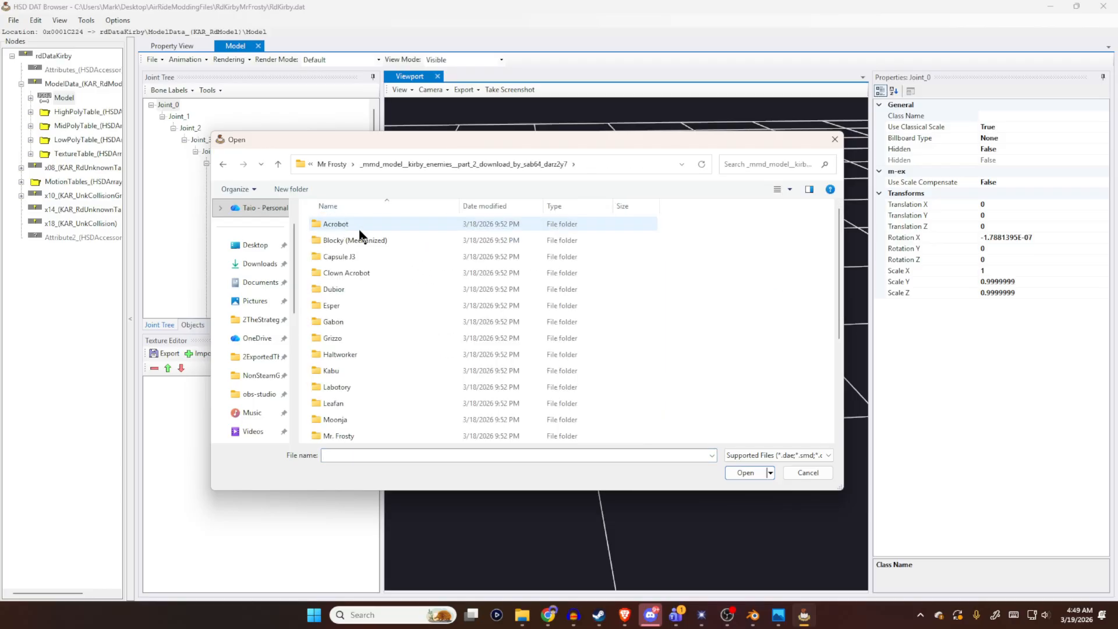
{"action": "scroll", "coordinate": [352, 256], "scroll_direction": "down", "scroll_amount": 1}
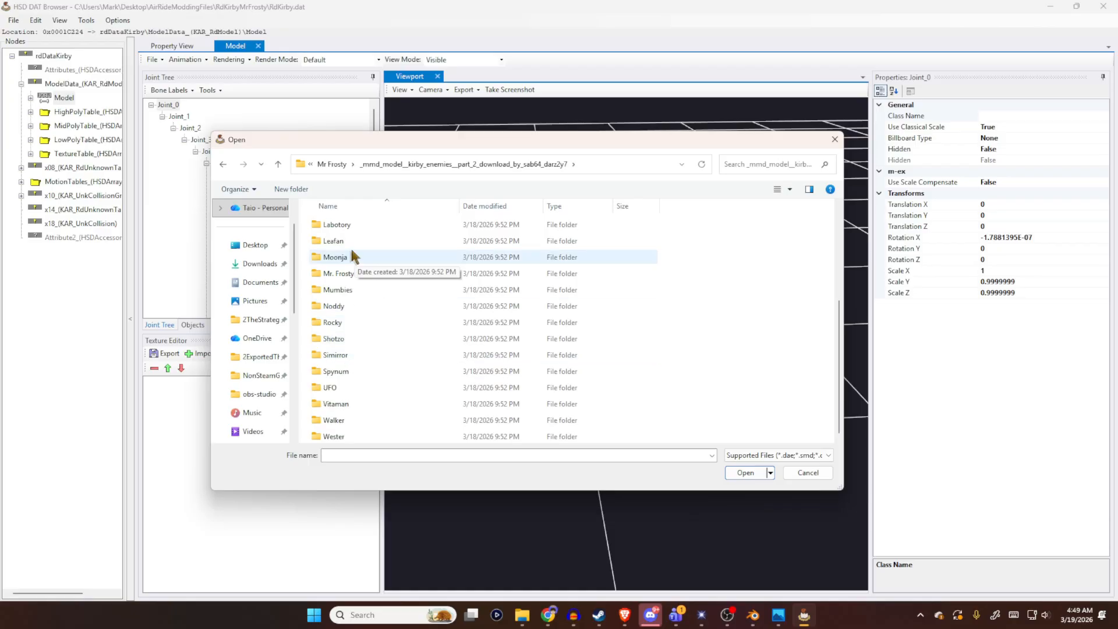
{"action": "double_click", "coordinate": [347, 274]}
{"action": "double_click", "coordinate": [353, 224]}
{"action": "left_click", "coordinate": [351, 241]}
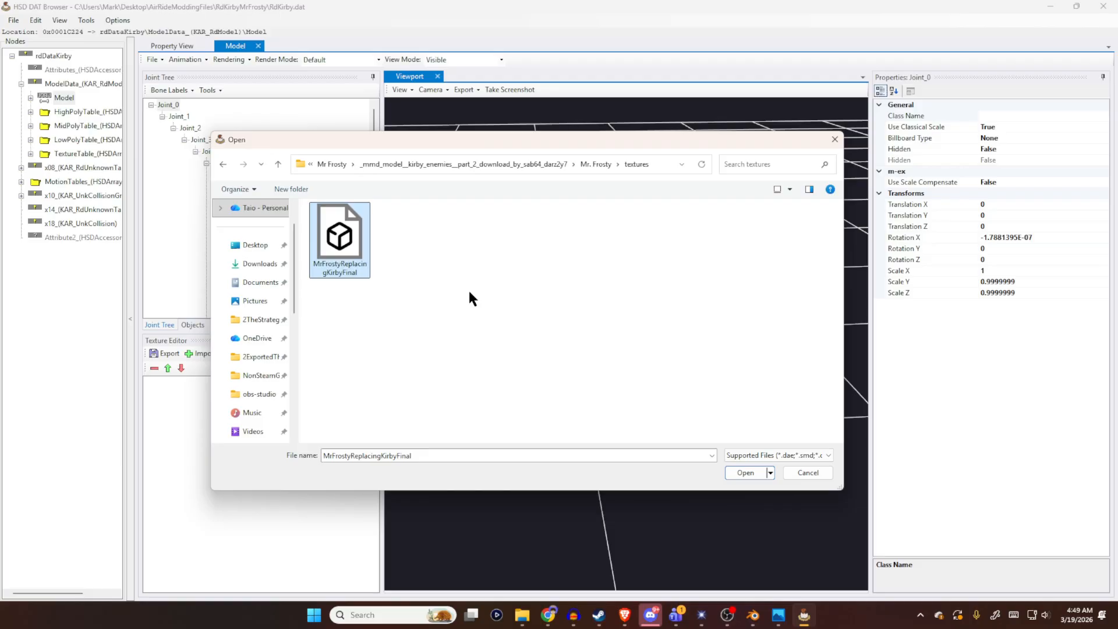
{"action": "left_click_drag", "start_coordinate": [632, 135], "coordinate": [536, 164]}
{"action": "left_click", "coordinate": [736, 170]}
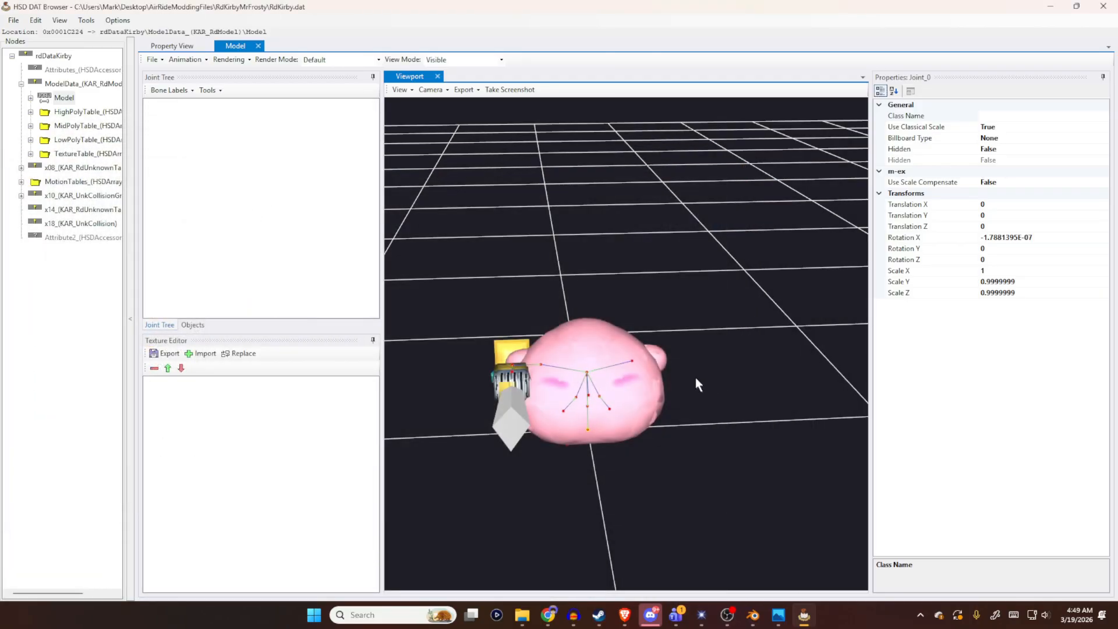
- Switch to Blender, rotate all of Mr. Frosty's meshes together with model_skeleton by -90° about the global X axis, and apply the rotation
{"action": "left_click", "coordinate": [752, 614]}
{"action": "middle_click_drag", "start_coordinate": [731, 259], "coordinate": [570, 284]}
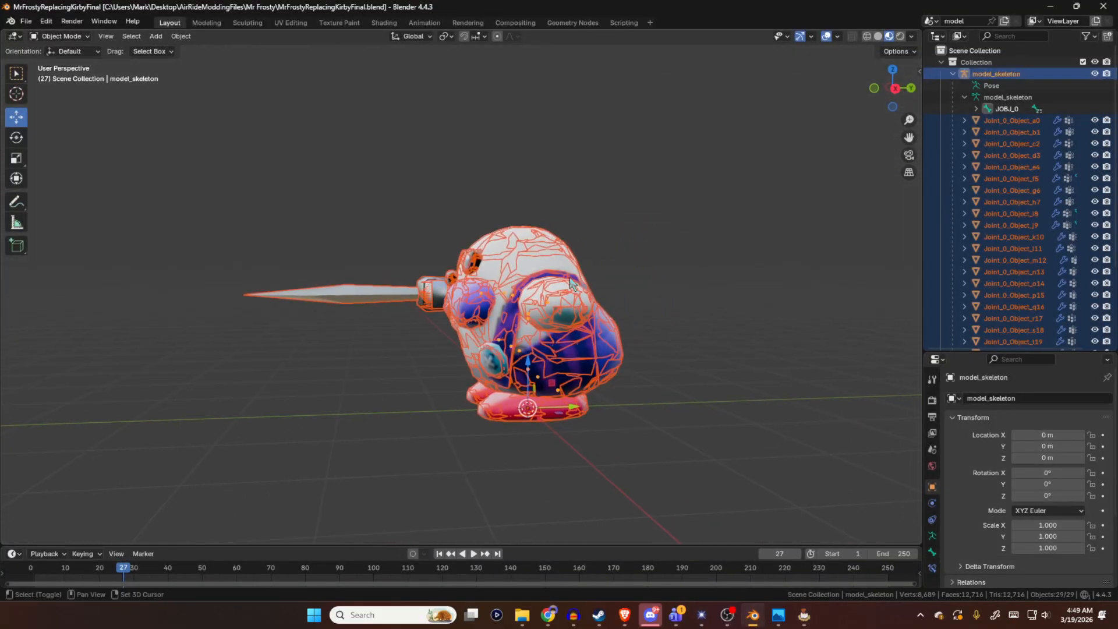
{"action": "scroll", "coordinate": [1048, 233], "scroll_direction": "down", "scroll_amount": 5}
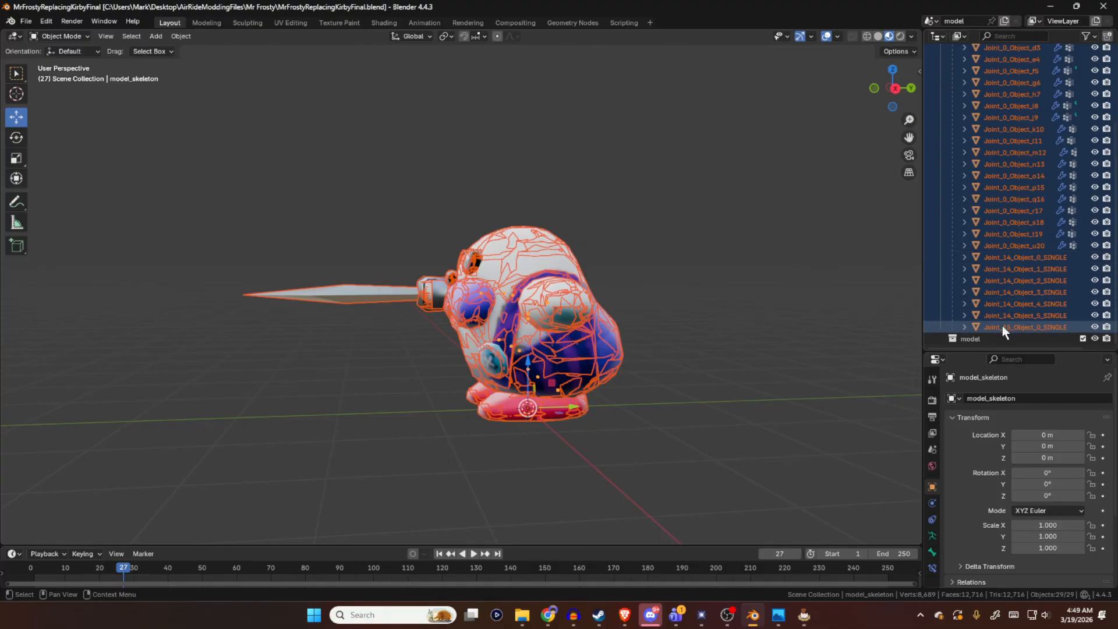
{"action": "left_click", "coordinate": [1002, 326]}
{"action": "scroll", "coordinate": [1008, 232], "scroll_direction": "up", "scroll_amount": 5}
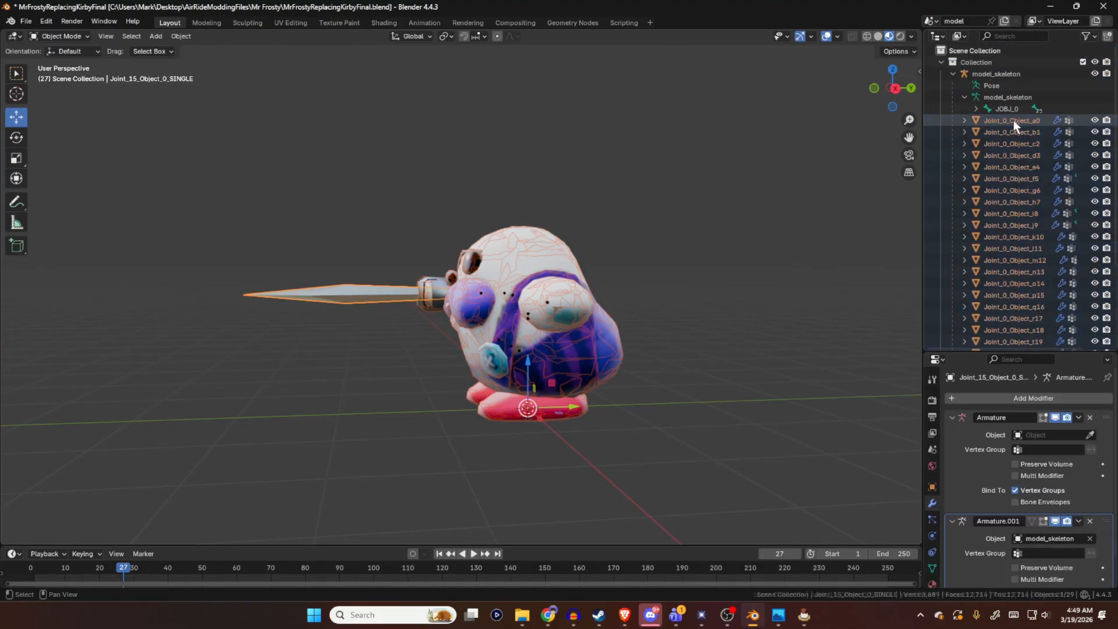
{"action": "key", "text": "a"}
{"action": "left_click", "coordinate": [1001, 74], "text": "ctrl"}
{"action": "middle_click_drag", "start_coordinate": [664, 278], "coordinate": [591, 317]}
{"action": "left_click", "coordinate": [12, 139]}
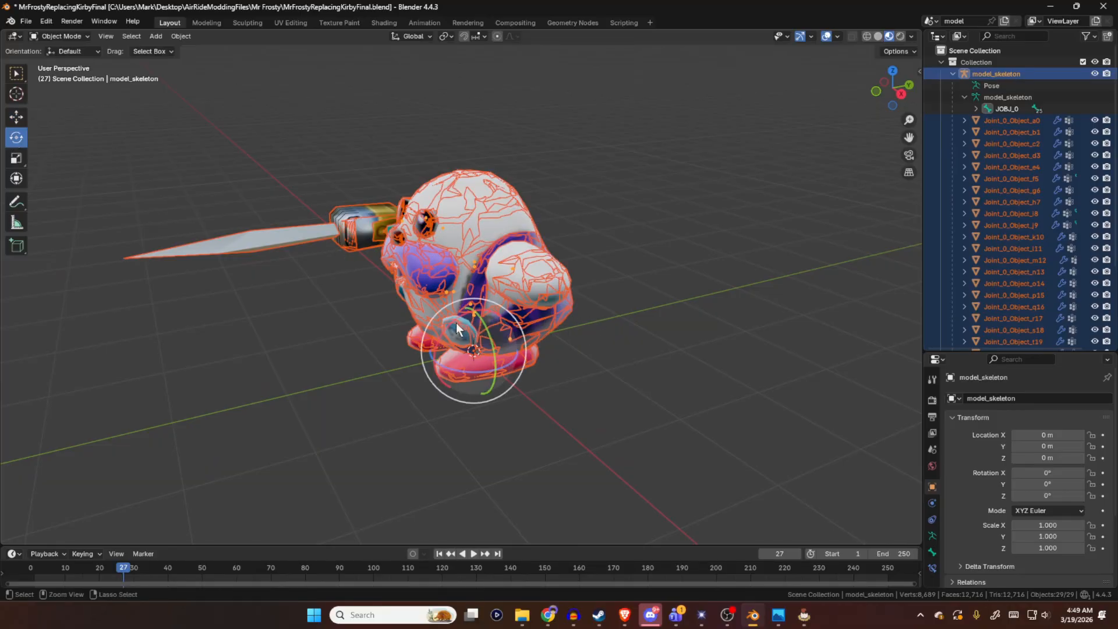
{"action": "left_click_drag", "start_coordinate": [453, 322], "coordinate": [431, 373]}
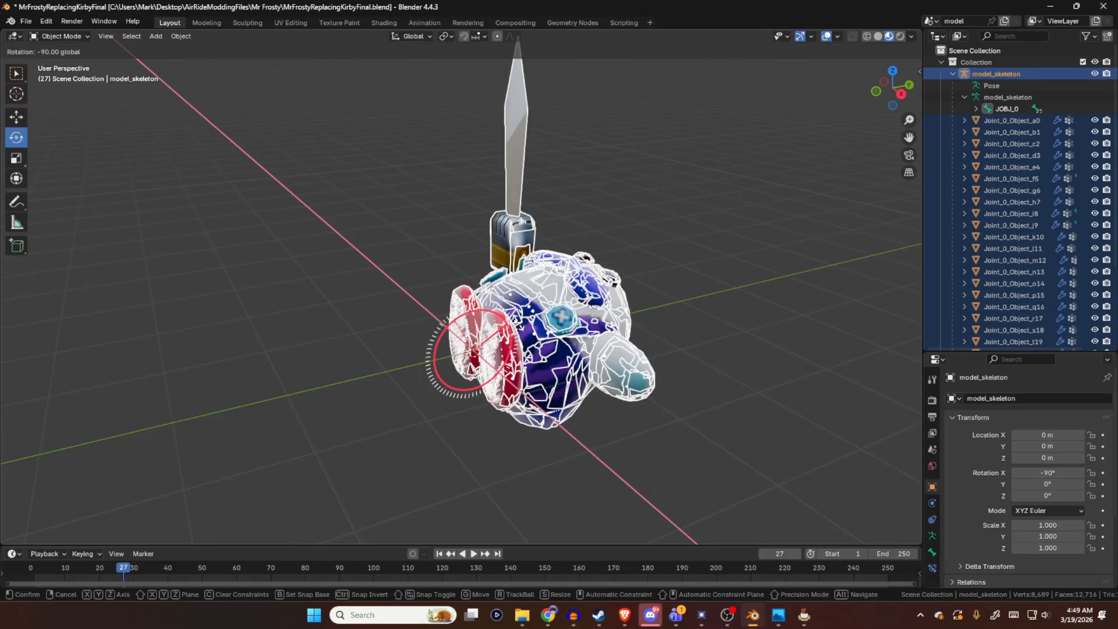
{"action": "left_click_drag", "start_coordinate": [432, 373], "coordinate": [432, 373]}
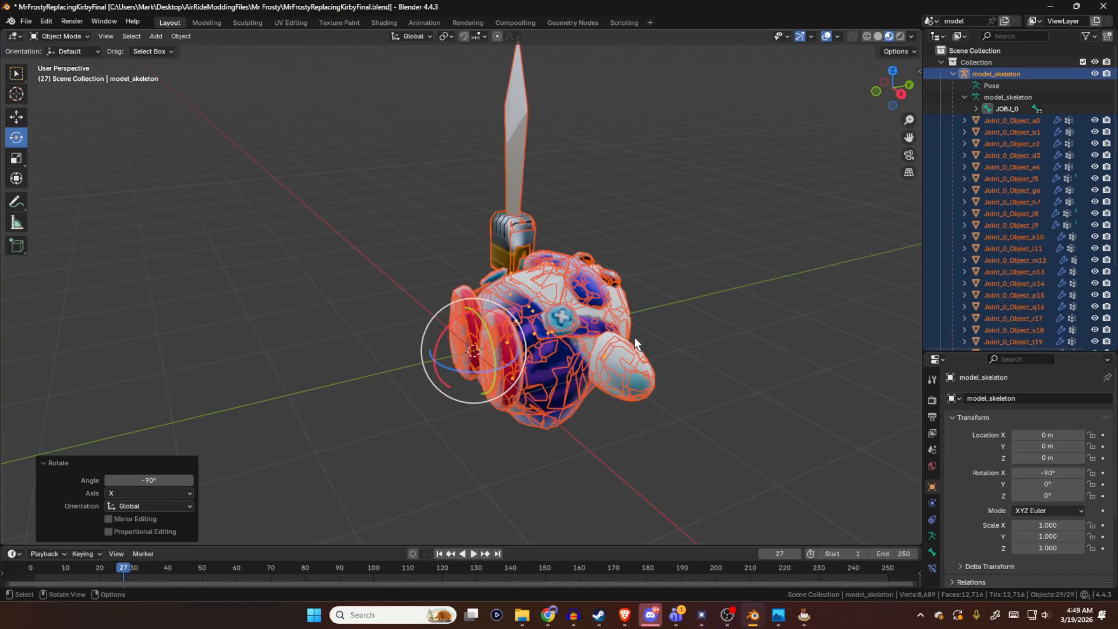
{"action": "key", "text": "ctrl+a"}
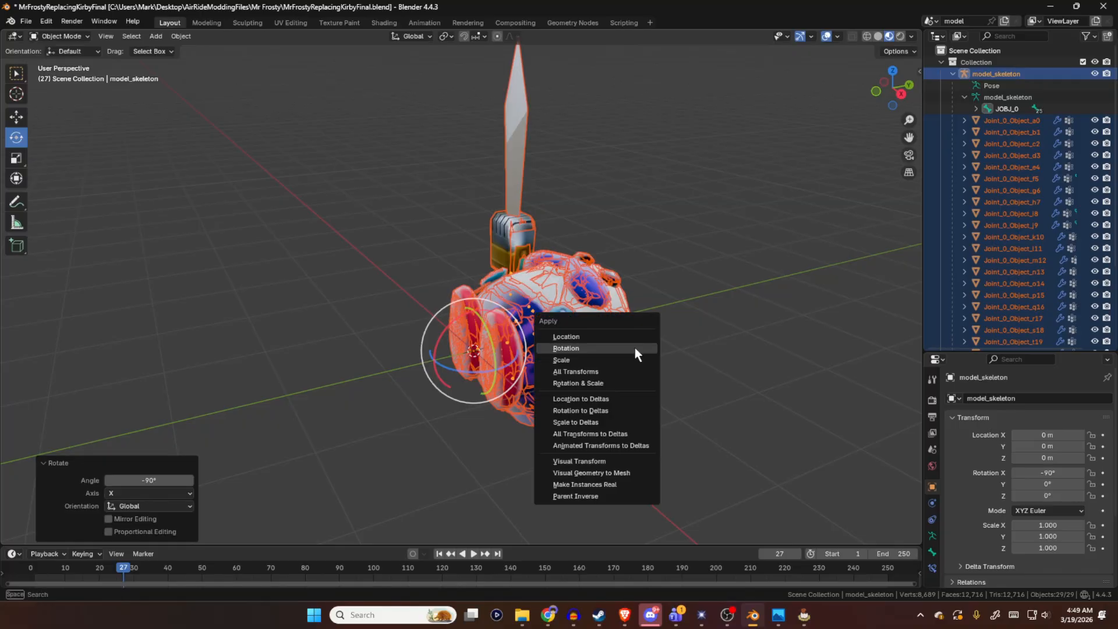
{"action": "left_click", "coordinate": [590, 347]}
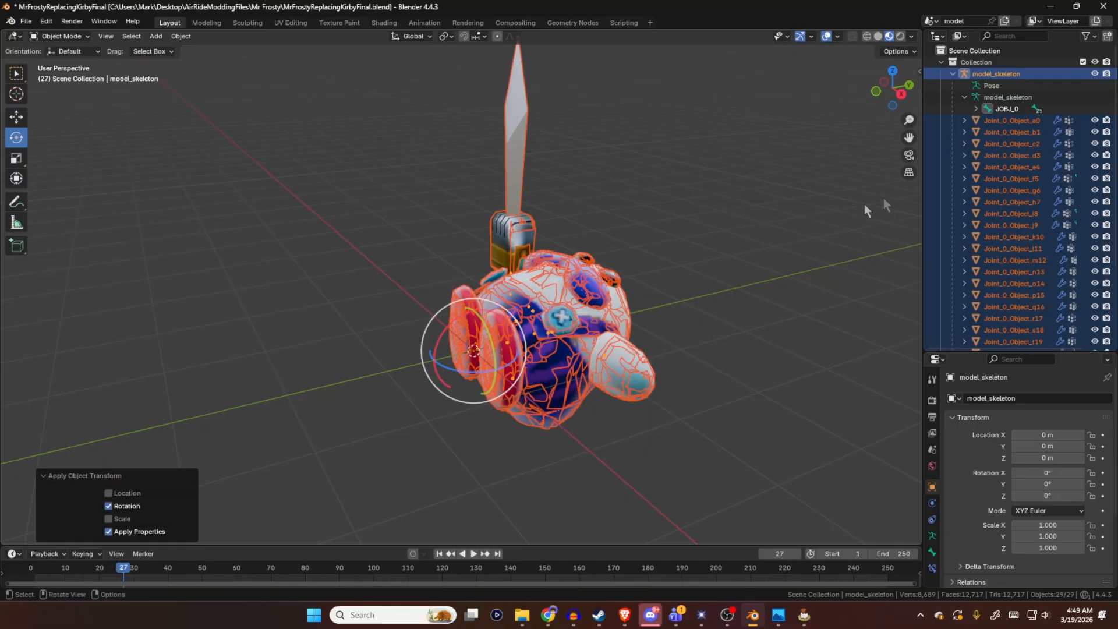
- Export all meshes and model_skeleton as FBX with Selected Objects only, overwriting MrFrostyReplacingKirbyFinal.fbx in Mr. Frosty's textures folder
{"action": "left_click", "coordinate": [1004, 225]}
{"action": "scroll", "coordinate": [1020, 271], "scroll_direction": "down", "scroll_amount": 5}
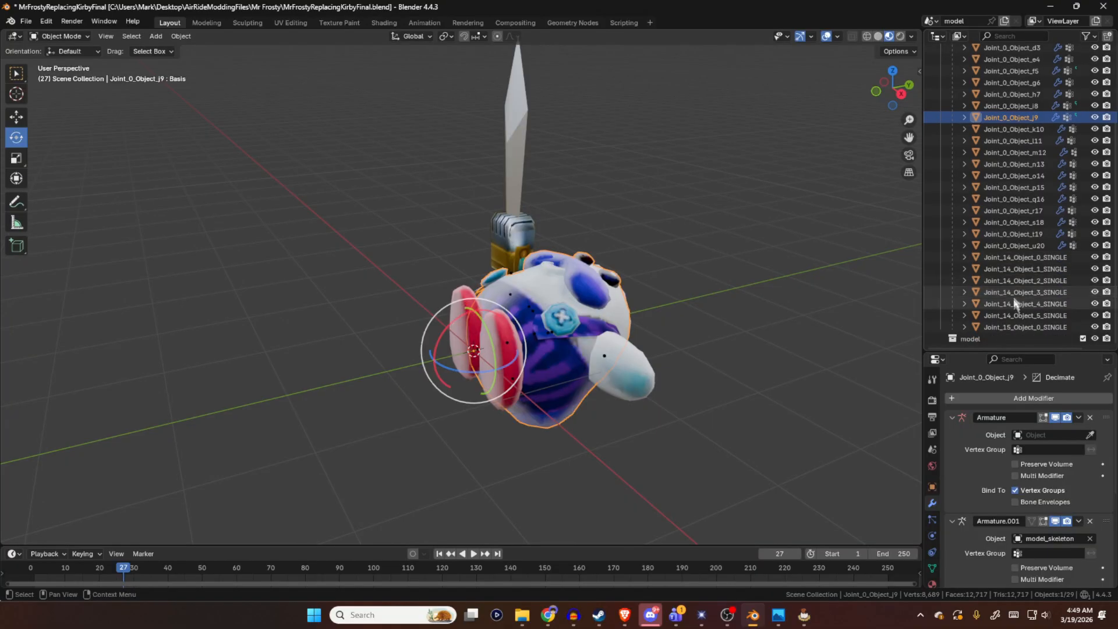
{"action": "left_click", "coordinate": [1013, 323]}
{"action": "scroll", "coordinate": [1014, 270], "scroll_direction": "up", "scroll_amount": 5}
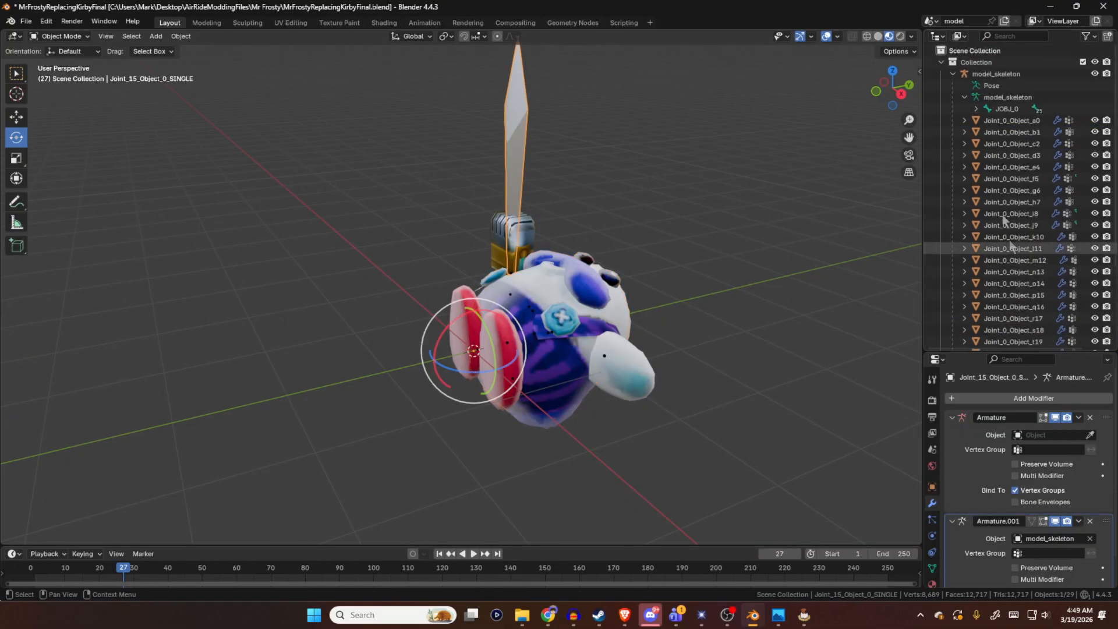
{"action": "left_click", "coordinate": [1005, 118], "text": "shift"}
{"action": "left_click", "coordinate": [998, 75], "text": "ctrl"}
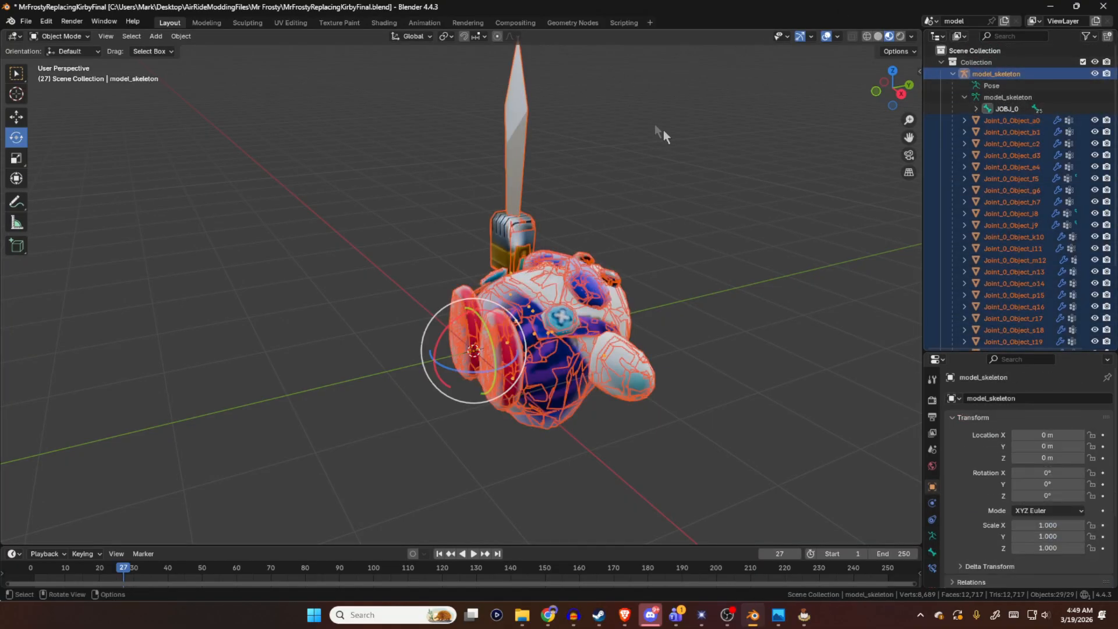
{"action": "left_click", "coordinate": [23, 21]}
{"action": "mouse_move", "coordinate": [61, 198]}
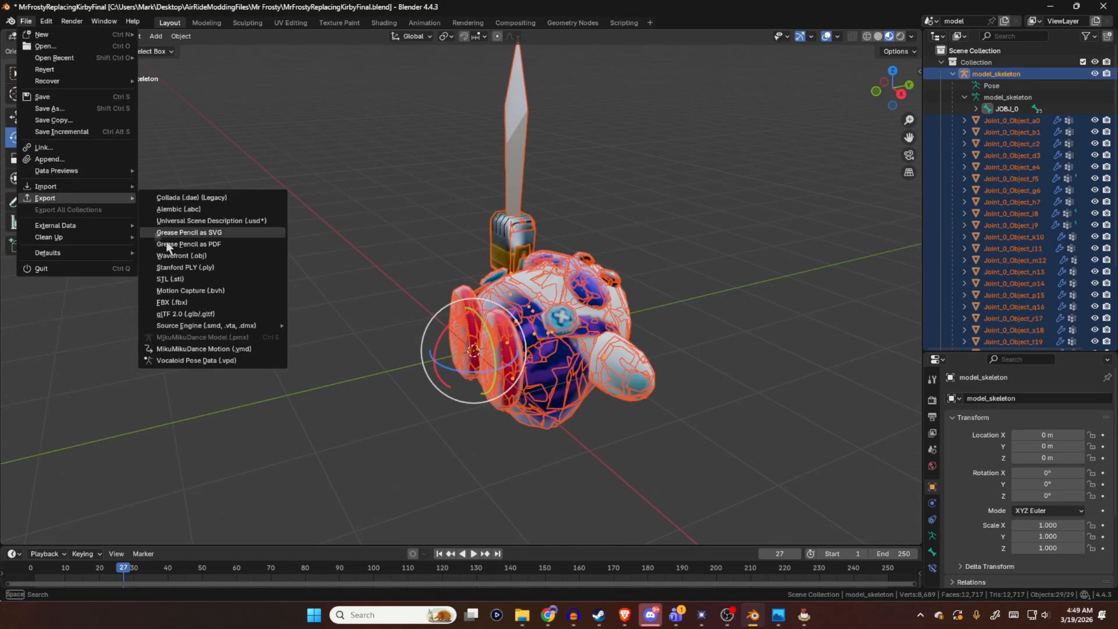
{"action": "left_click", "coordinate": [183, 300]}
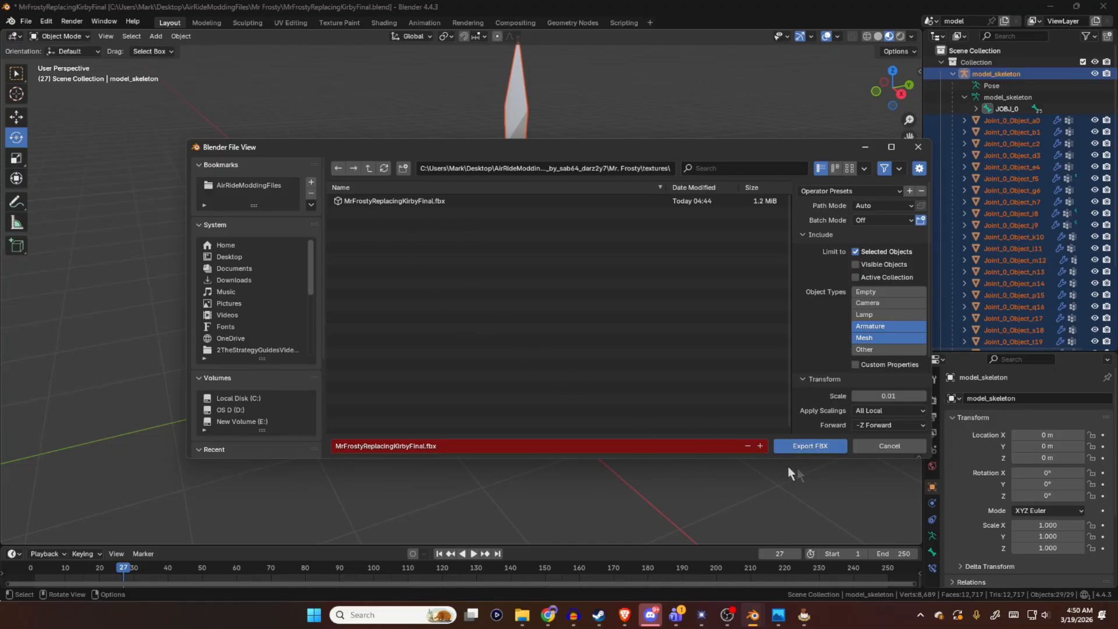
{"action": "left_click", "coordinate": [815, 445]}
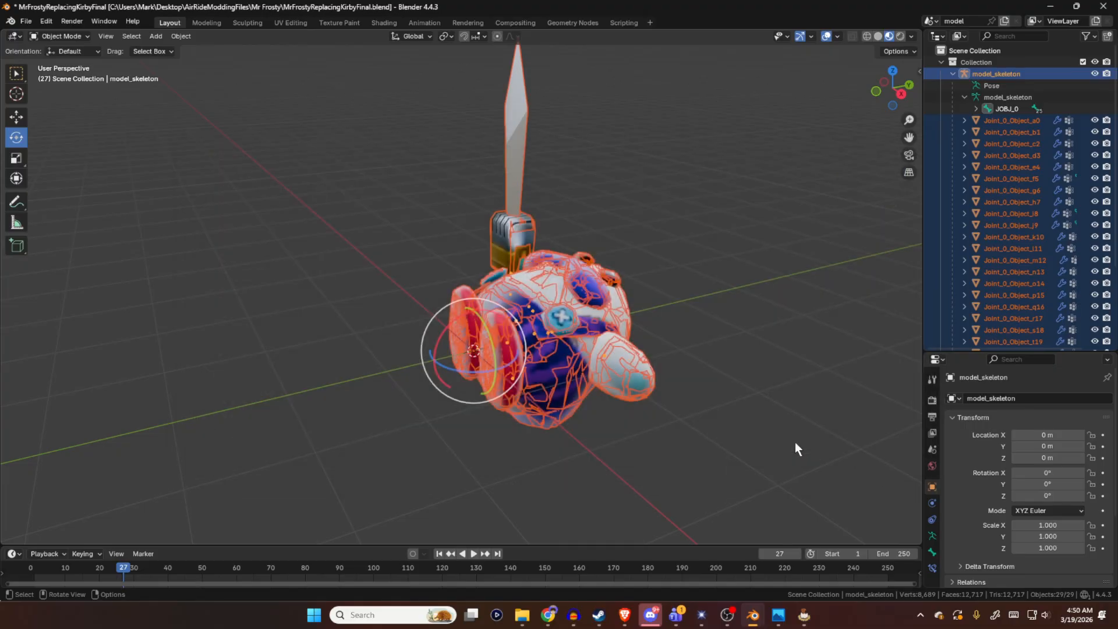
{"action": "left_click", "coordinate": [803, 618]}
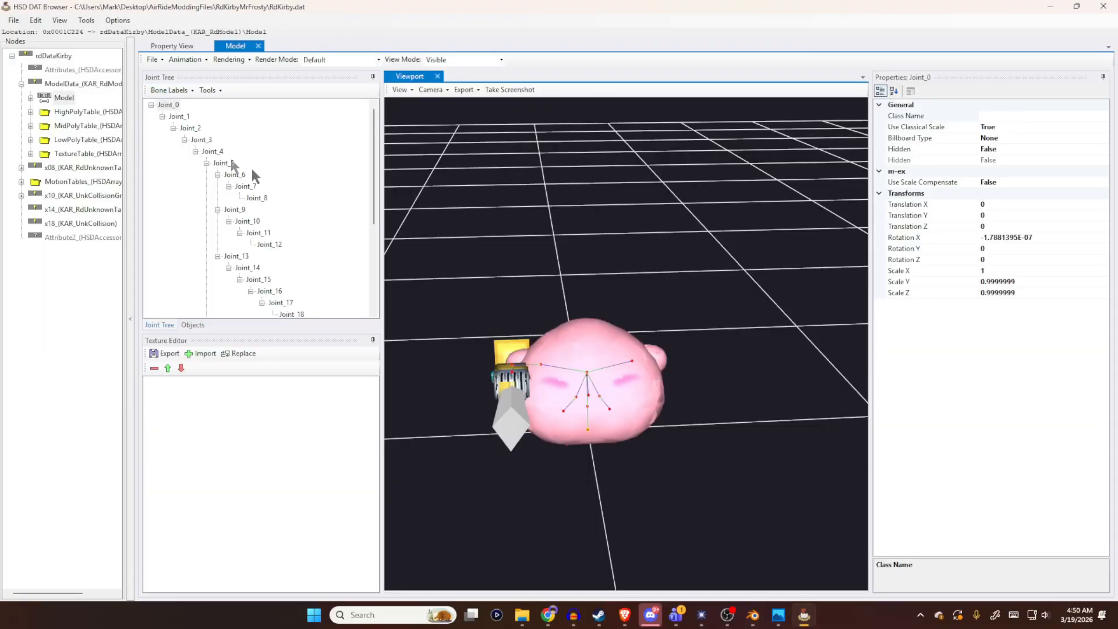
{"action": "left_click", "coordinate": [150, 59]}
{"action": "left_click", "coordinate": [165, 71]}
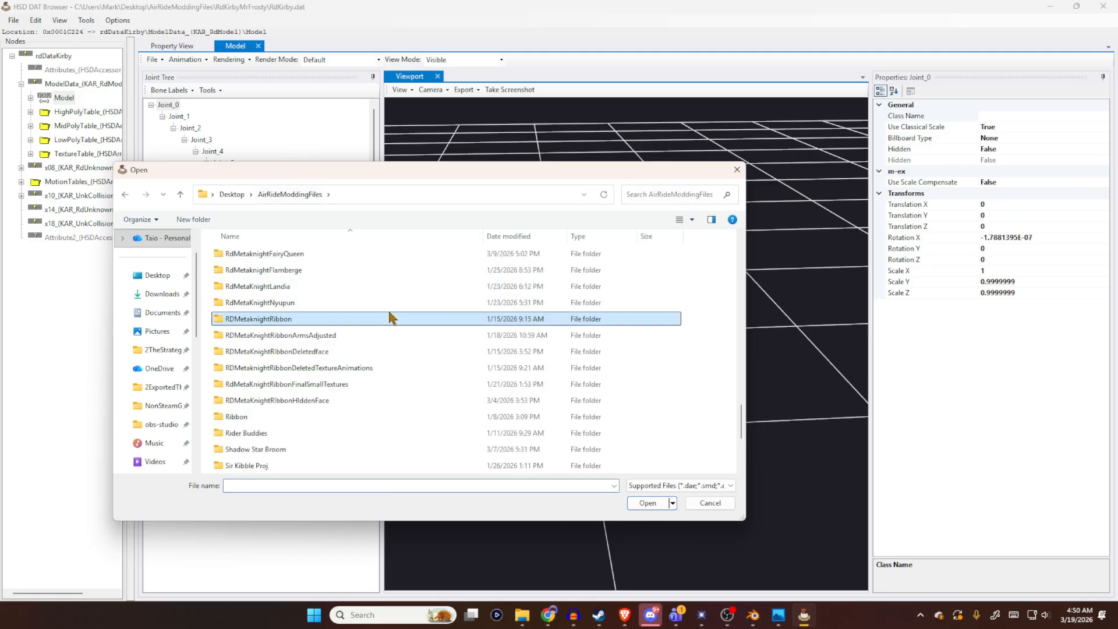
{"action": "scroll", "coordinate": [387, 308], "scroll_direction": "down", "scroll_amount": 3}
{"action": "scroll", "coordinate": [295, 334], "scroll_direction": "up", "scroll_amount": 5}
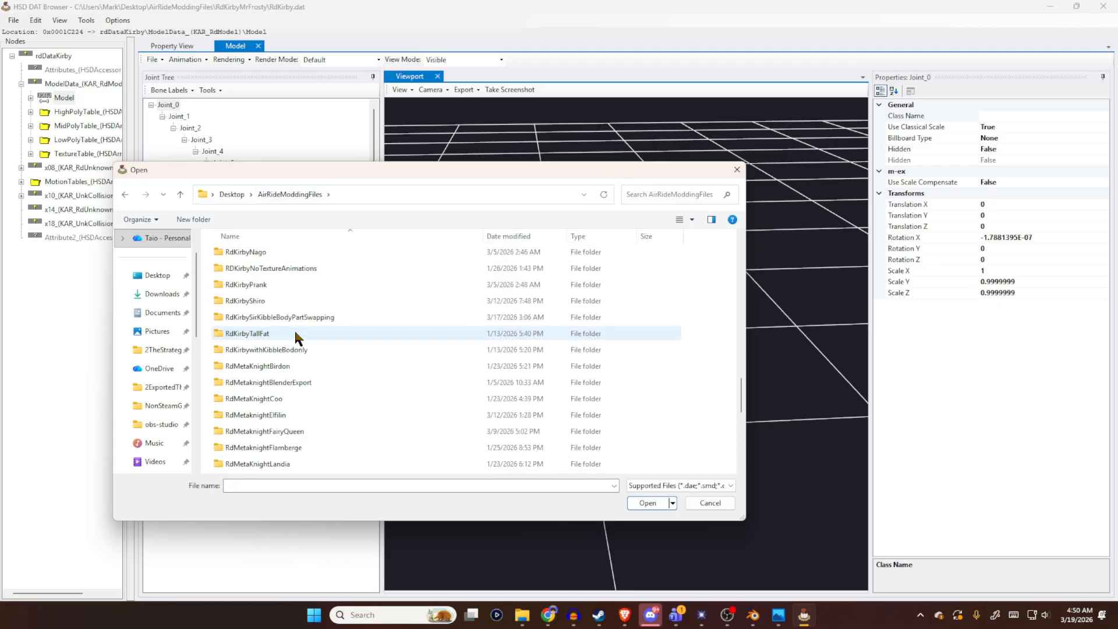
{"action": "scroll", "coordinate": [296, 334], "scroll_direction": "up", "scroll_amount": 8}
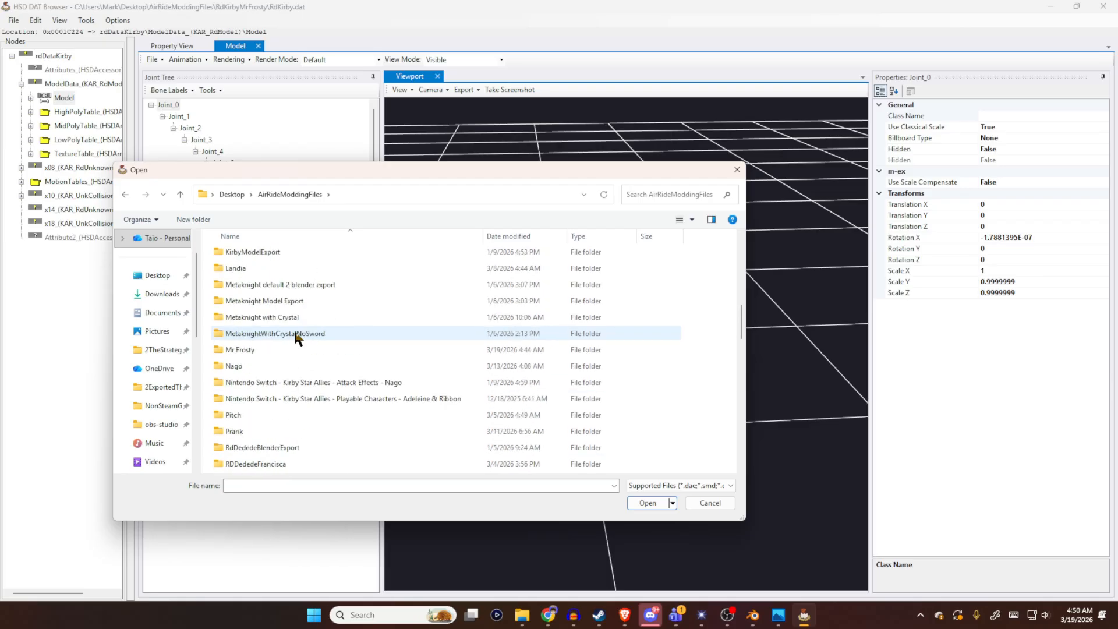
{"action": "left_click", "coordinate": [254, 351]}
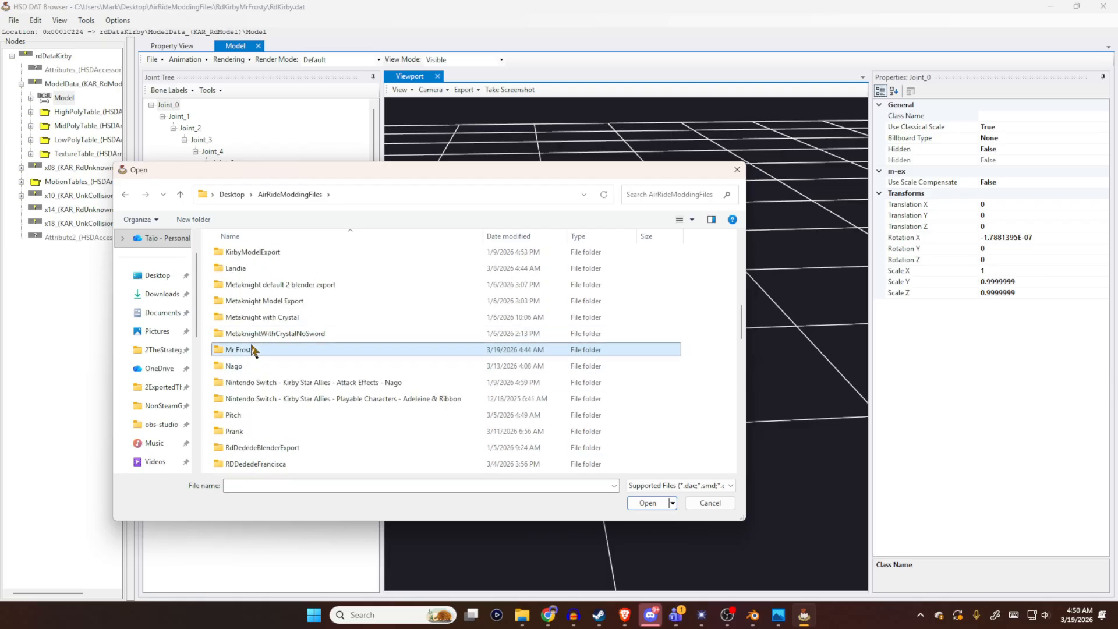
{"action": "key", "text": "Return"}
{"action": "double_click", "coordinate": [250, 251]}
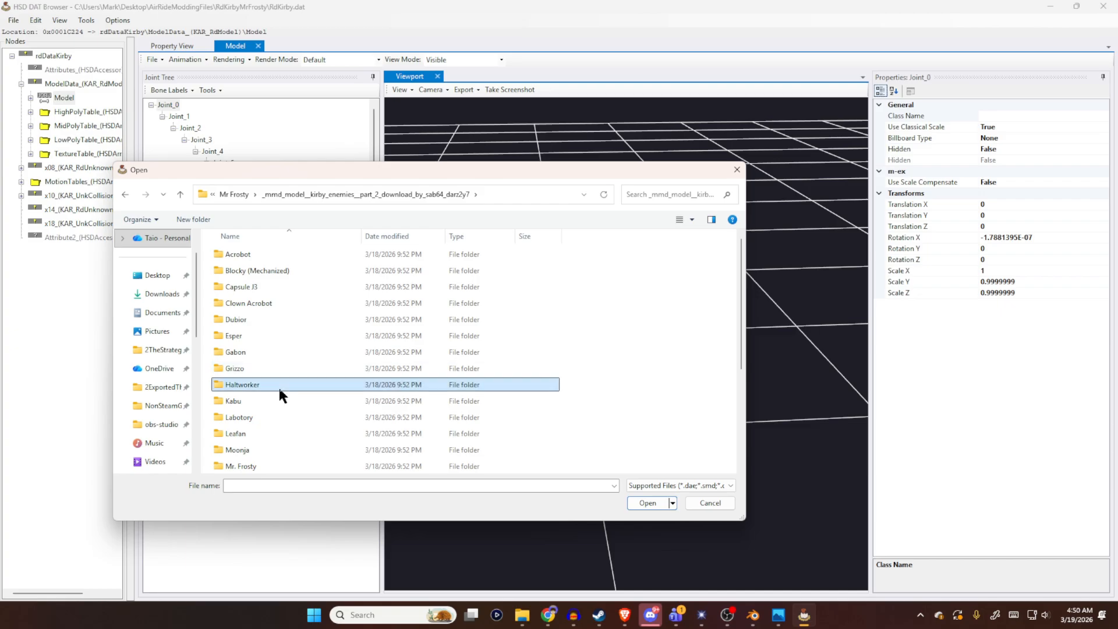
{"action": "scroll", "coordinate": [279, 387], "scroll_direction": "down", "scroll_amount": 3}
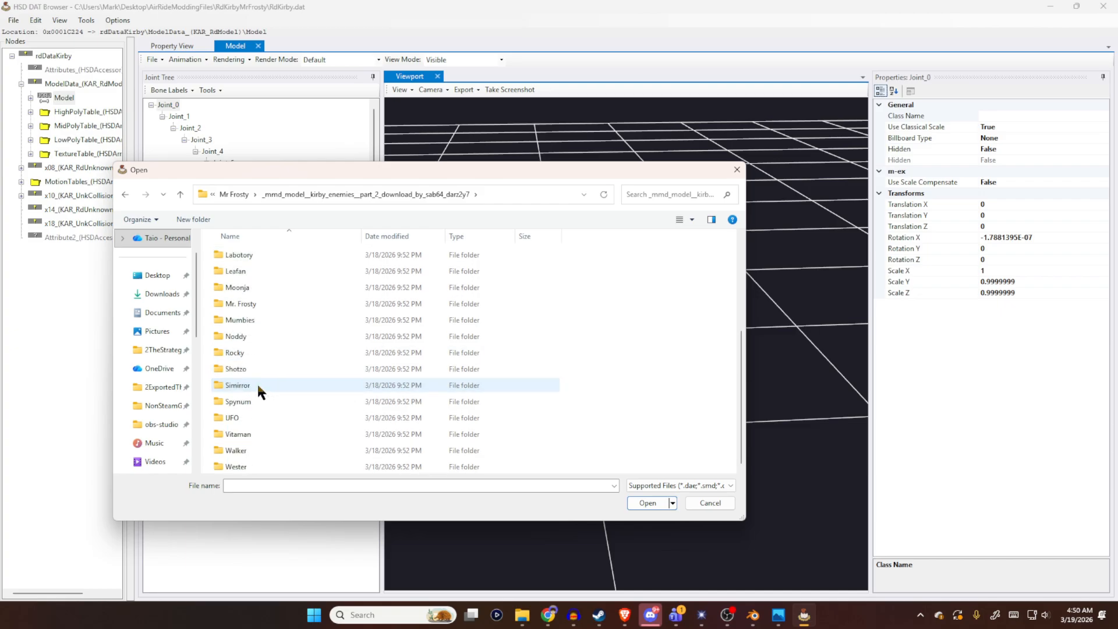
{"action": "double_click", "coordinate": [252, 305]}
{"action": "double_click", "coordinate": [265, 258]}
{"action": "left_click", "coordinate": [264, 256]}
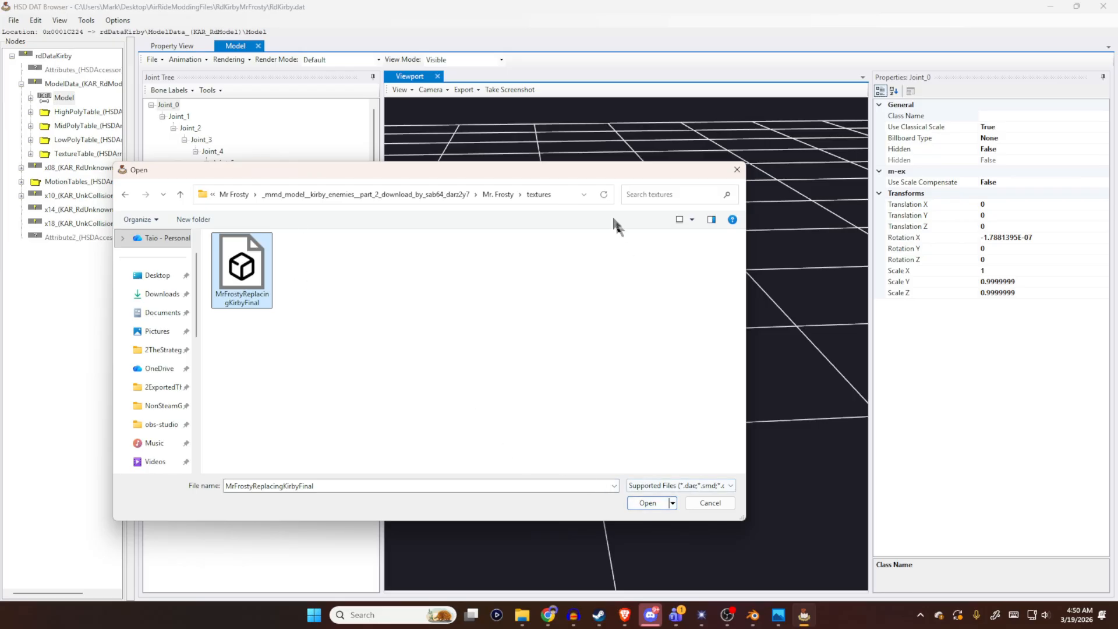
{"action": "left_click_drag", "start_coordinate": [574, 170], "coordinate": [669, 153]}
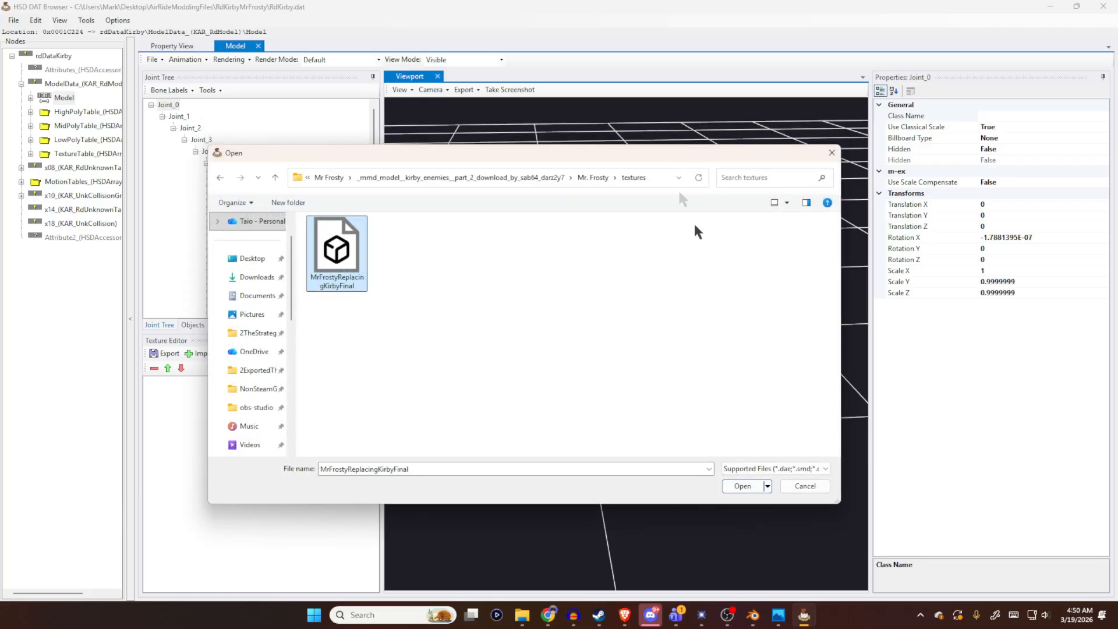
{"action": "left_click", "coordinate": [745, 487]}
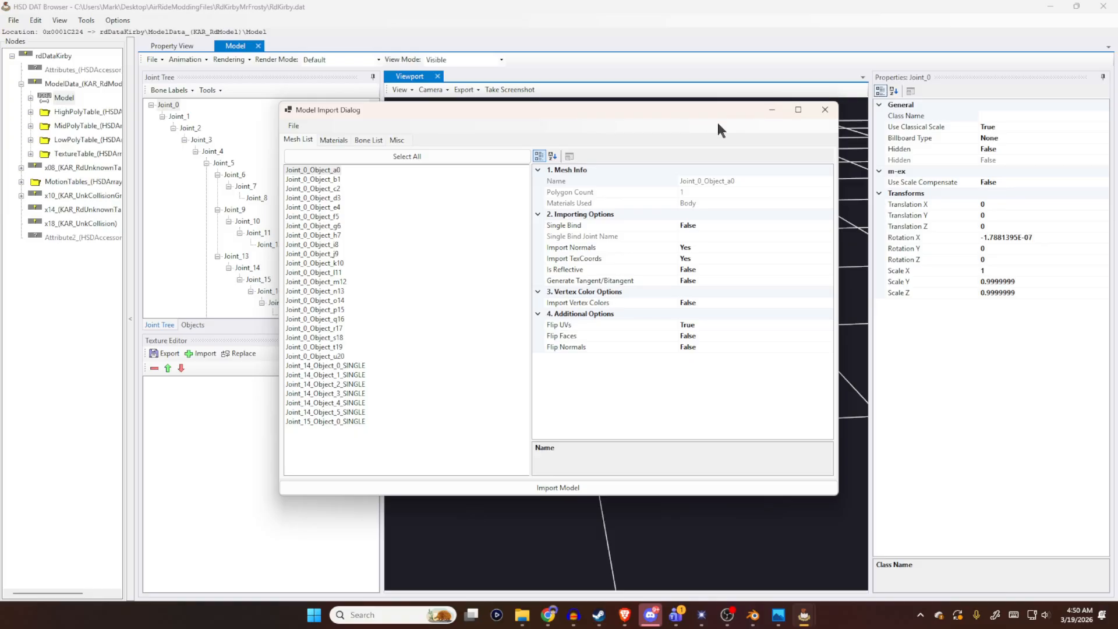
{"action": "left_click", "coordinate": [751, 616]}
{"action": "left_click", "coordinate": [751, 617]}
{"action": "left_click_drag", "start_coordinate": [691, 111], "coordinate": [669, 152]}
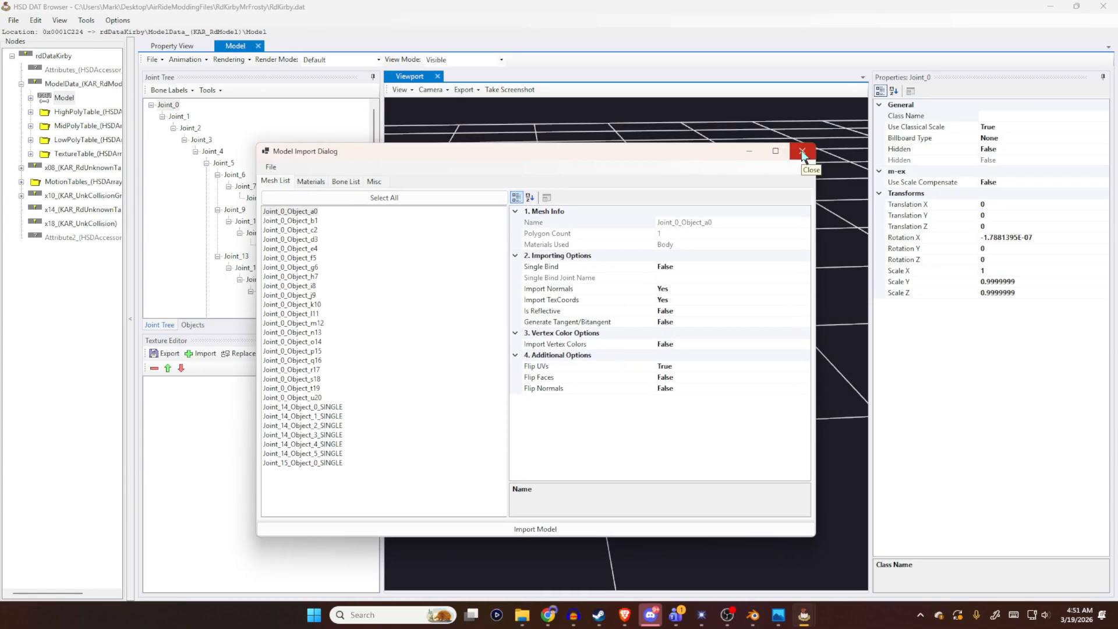
{"action": "left_click", "coordinate": [801, 152]}
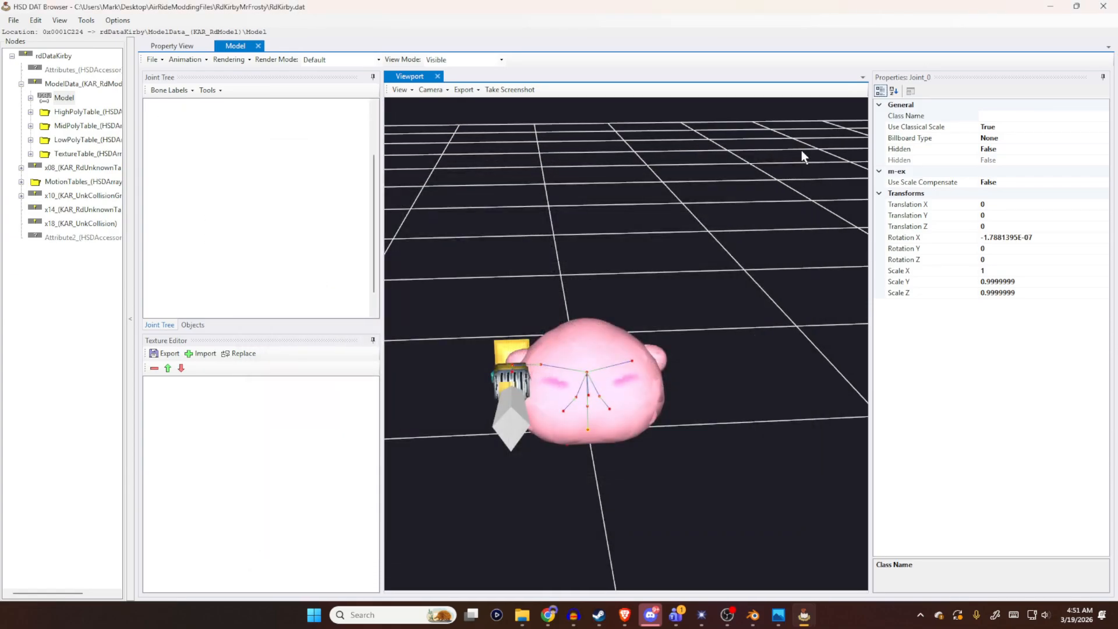
- Switch to Blender and select all mesh objects from Joint_0_Object_a0 through Joint_15_Object_0_SINGLE
{"action": "left_click", "coordinate": [753, 615]}
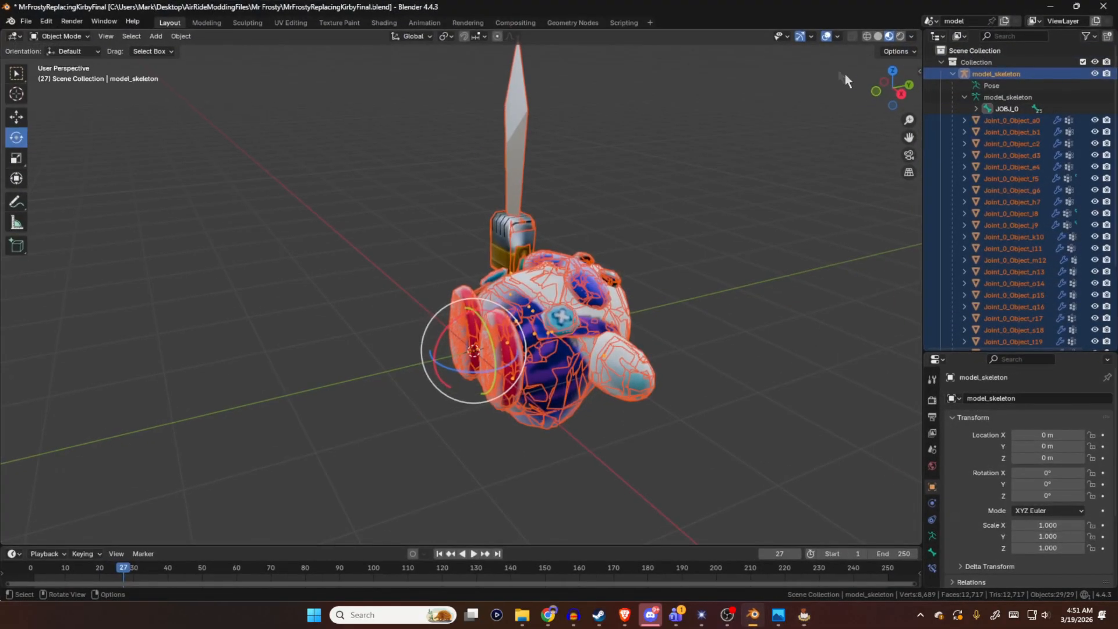
{"action": "left_click", "coordinate": [989, 227]}
{"action": "scroll", "coordinate": [996, 241], "scroll_direction": "down", "scroll_amount": 5}
{"action": "left_click", "coordinate": [1008, 327]}
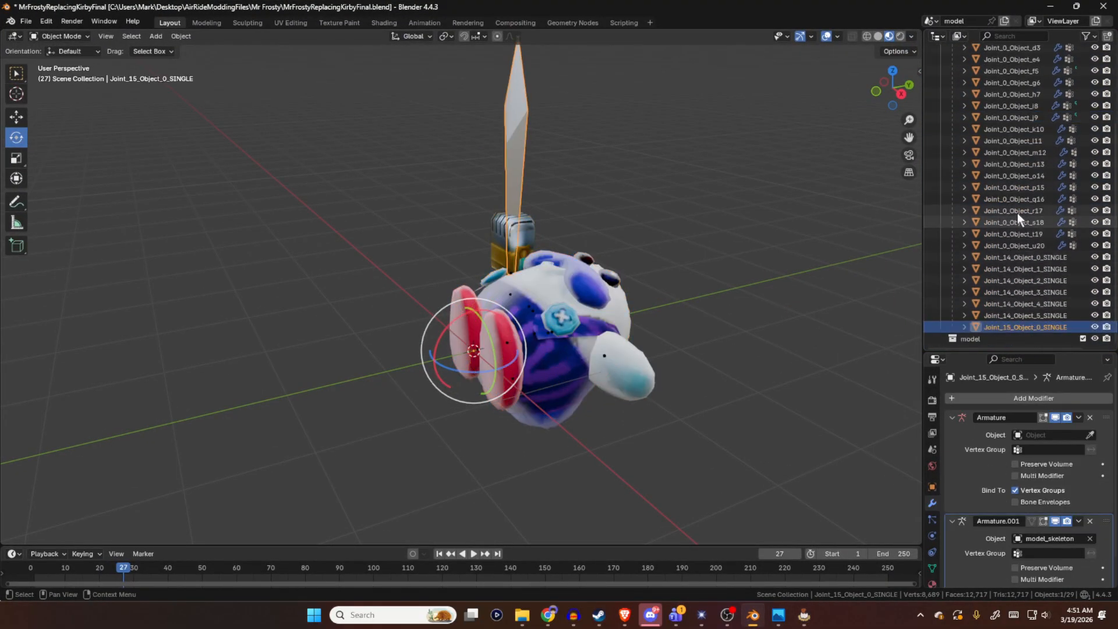
{"action": "scroll", "coordinate": [1018, 213], "scroll_direction": "up", "scroll_amount": 5}
{"action": "left_click", "coordinate": [1015, 118], "text": "shift"}
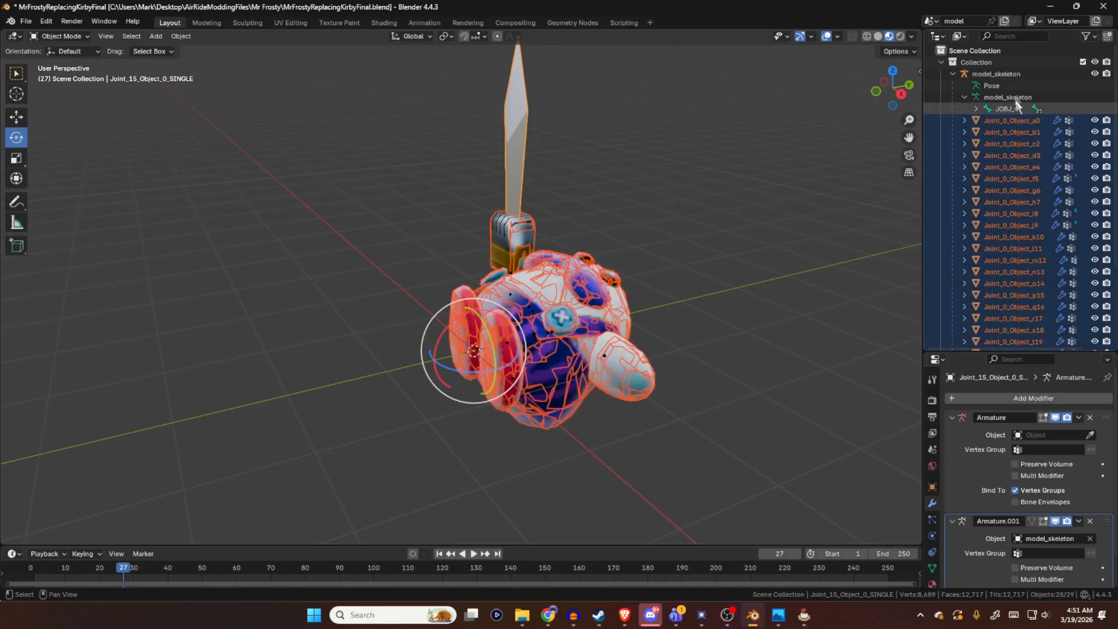
- Export the selected meshes together with the model_skeleton armature as FBX, overwriting MrFrostyReplacingKirbyFinal.fbx
{"action": "left_click", "coordinate": [996, 72], "text": "ctrl"}
{"action": "left_click", "coordinate": [25, 21]}
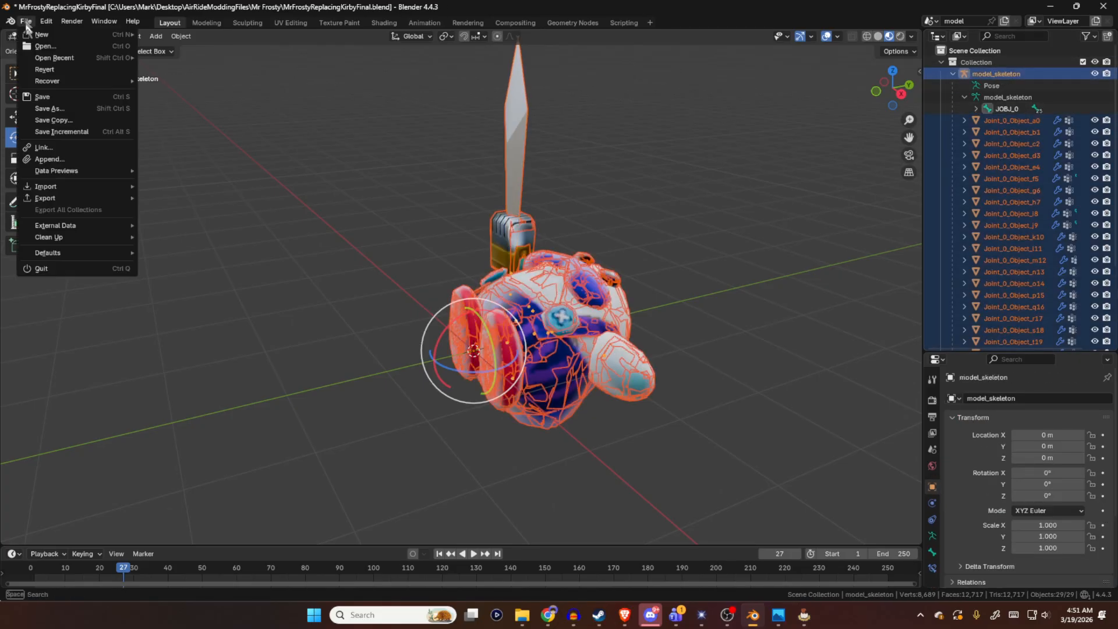
{"action": "mouse_move", "coordinate": [71, 188]}
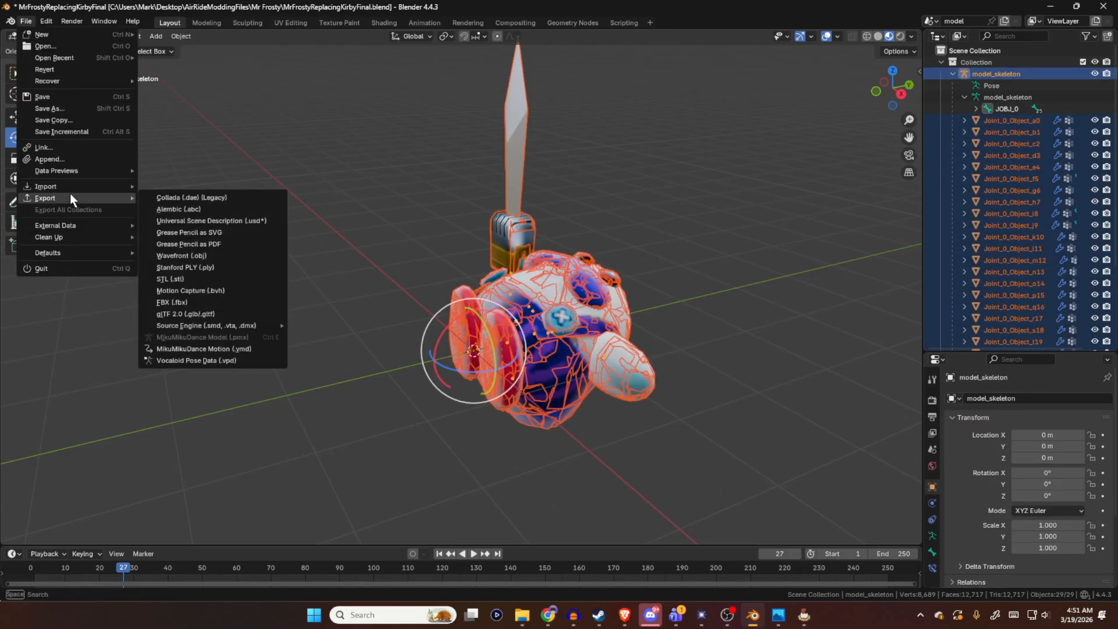
{"action": "left_click", "coordinate": [170, 302]}
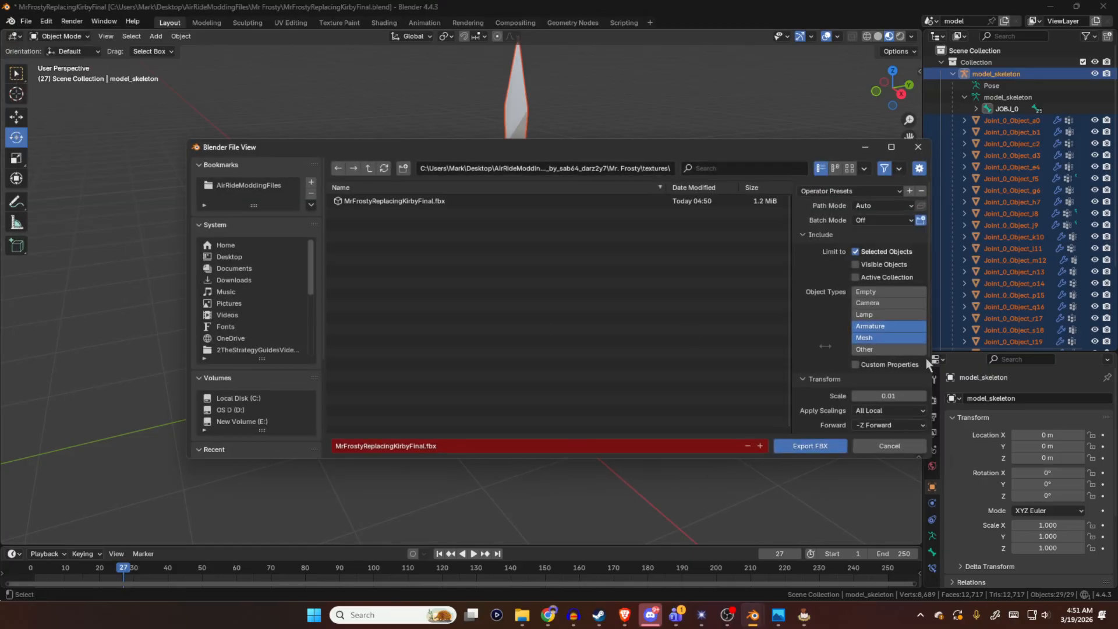
{"action": "left_click", "coordinate": [826, 447]}
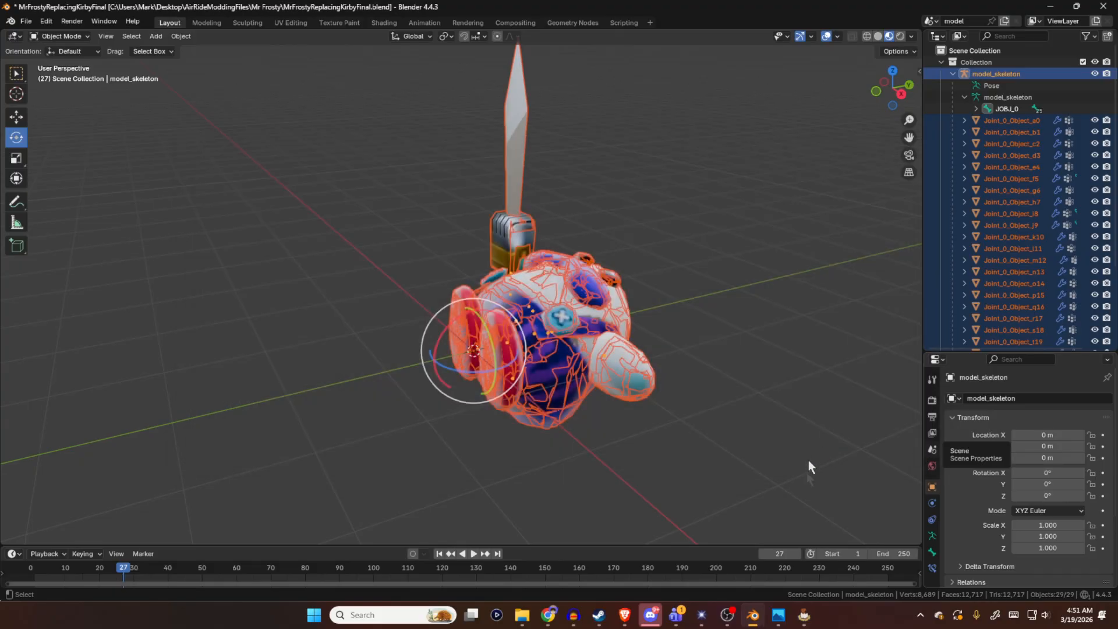
- Switch to HSD DAT Browser and open MrFrostyReplacingKirbyFinal from the textures folder for import as the replacement Kirby model
{"action": "key", "text": "alt+Tab"}
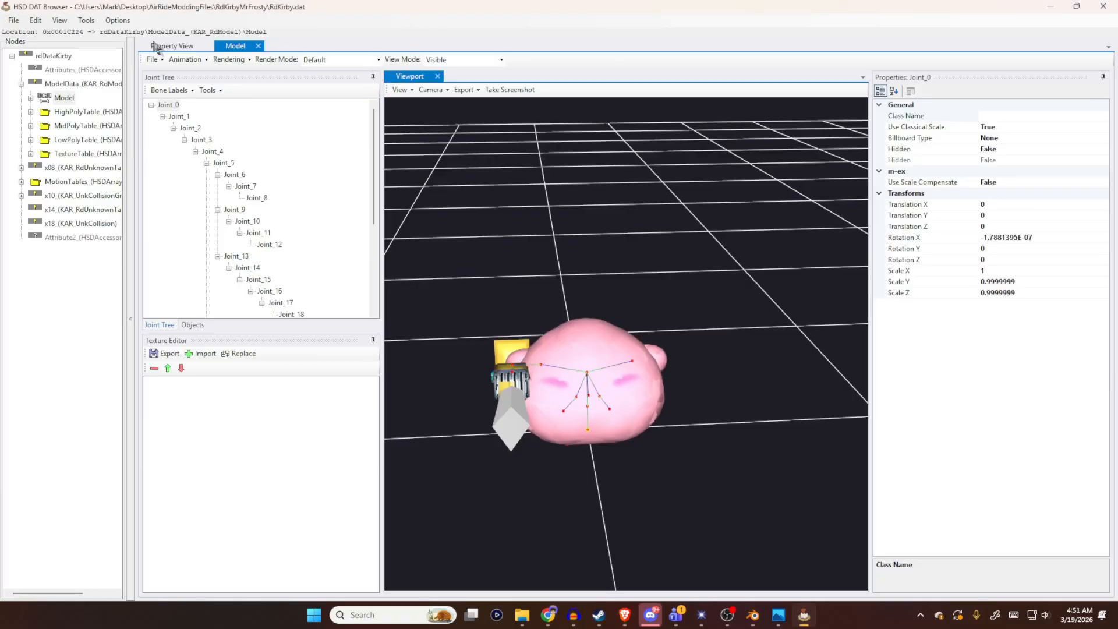
{"action": "left_click", "coordinate": [152, 60]}
{"action": "left_click", "coordinate": [166, 71]}
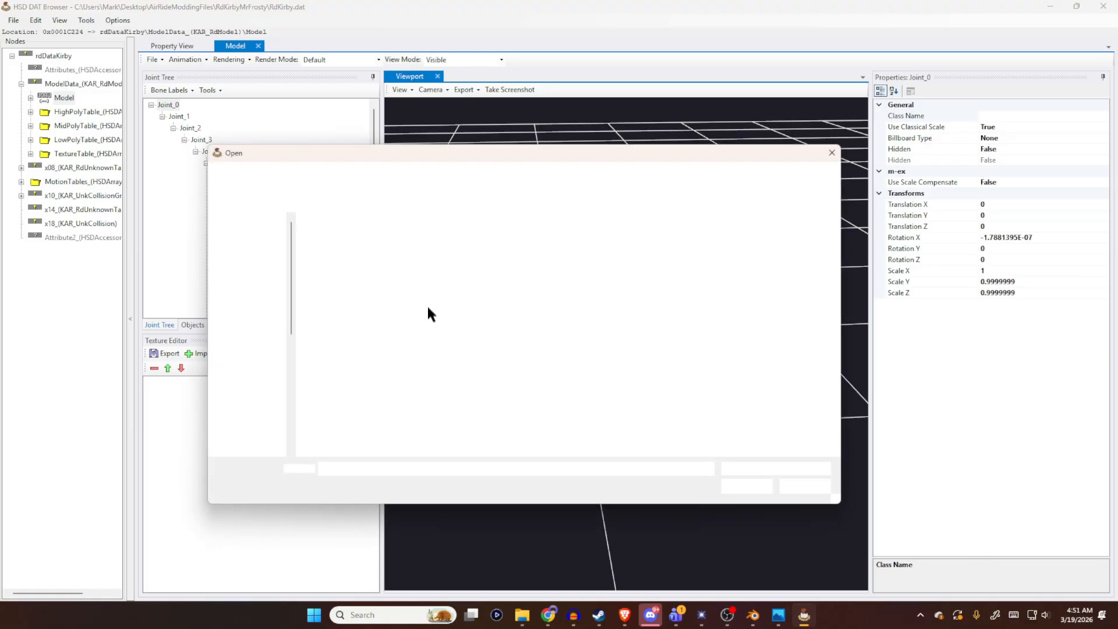
{"action": "left_click", "coordinate": [348, 239]}
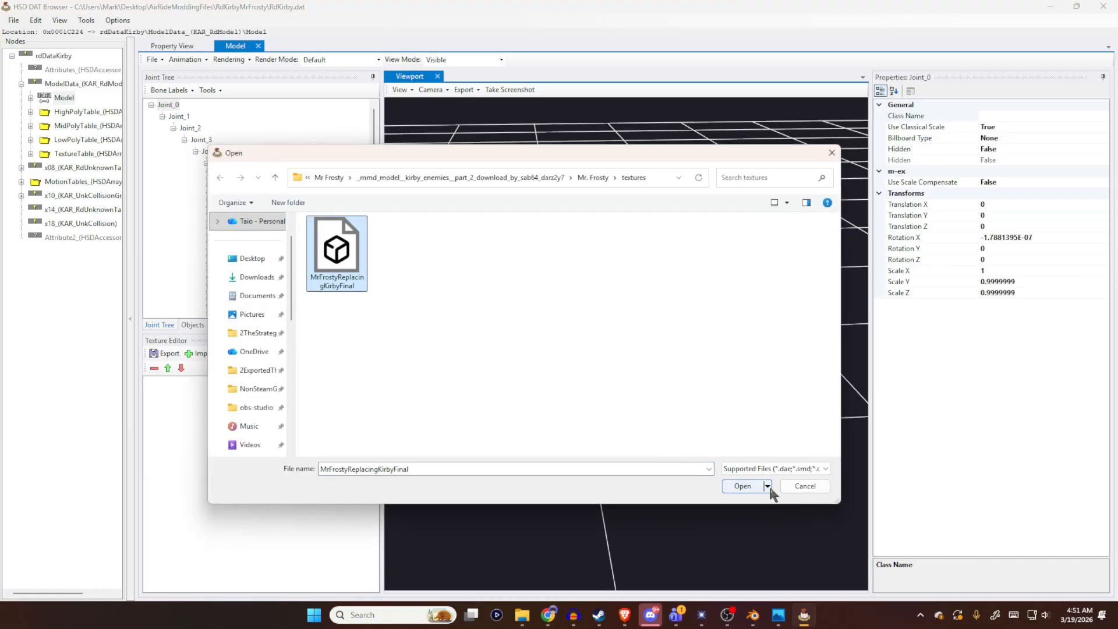
{"action": "left_click", "coordinate": [743, 487]}
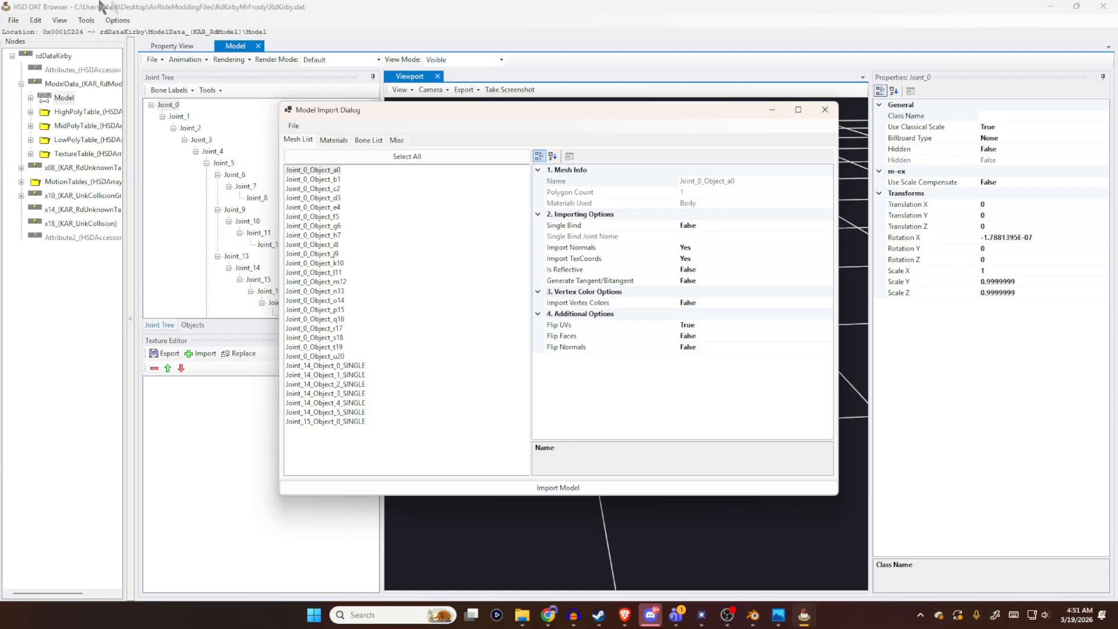
- Review the mesh info and importing options of the Joint_0 meshes, from Joint_0_Object_a0 through Joint_0_Object_u20
{"action": "left_click_drag", "start_coordinate": [369, 107], "coordinate": [379, 131]}
{"action": "left_click", "coordinate": [338, 190]}
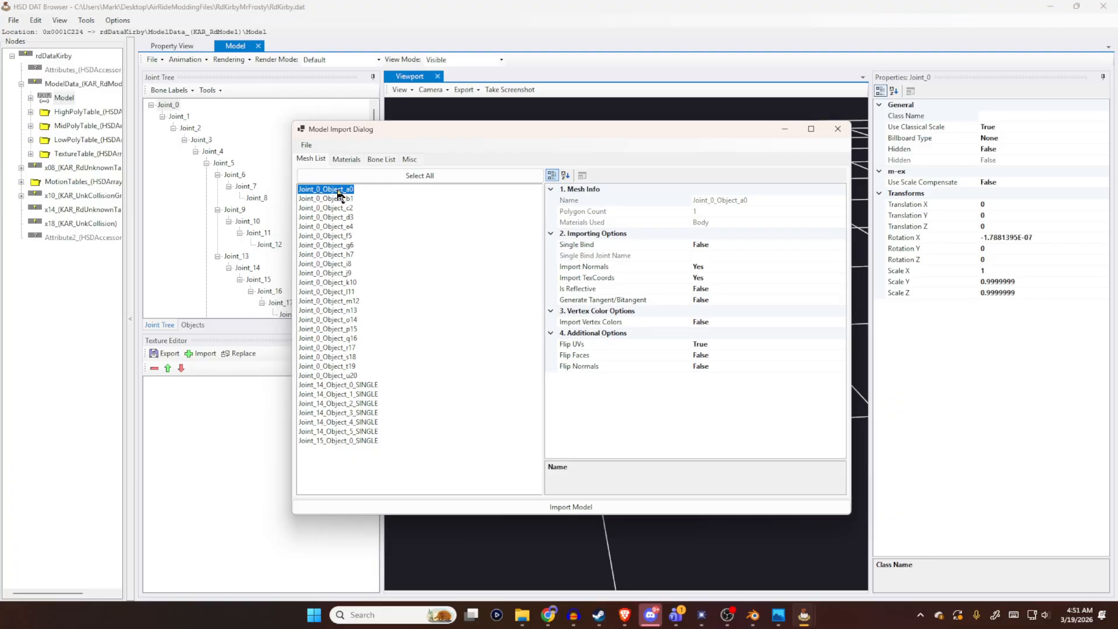
{"action": "left_click", "coordinate": [337, 197]}
{"action": "left_click", "coordinate": [359, 258]}
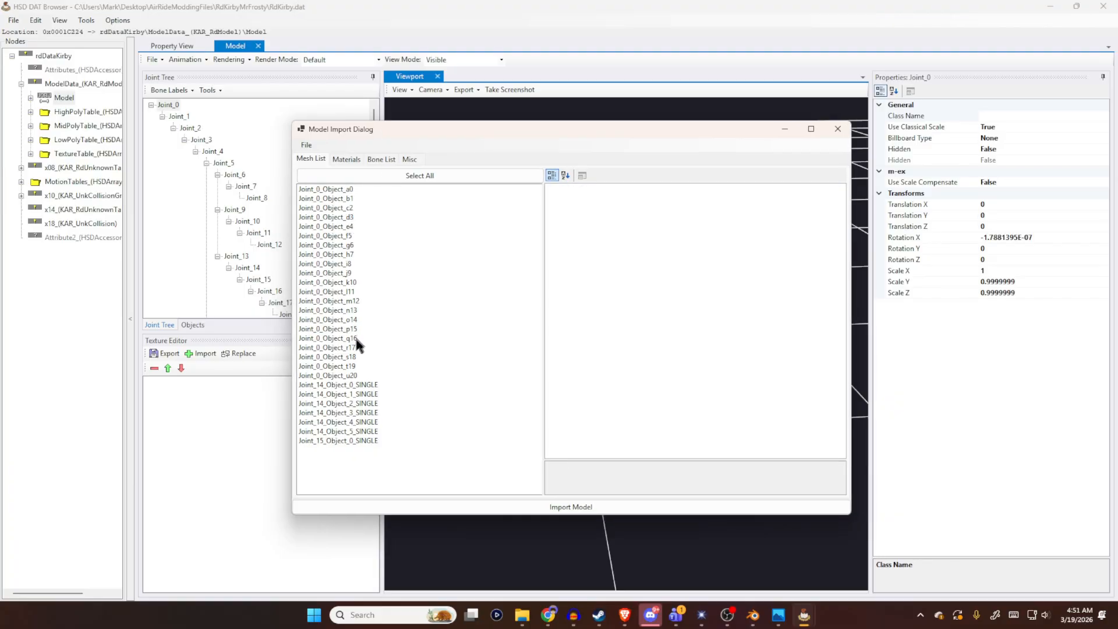
{"action": "left_click", "coordinate": [353, 376]}
{"action": "left_click", "coordinate": [345, 191]}
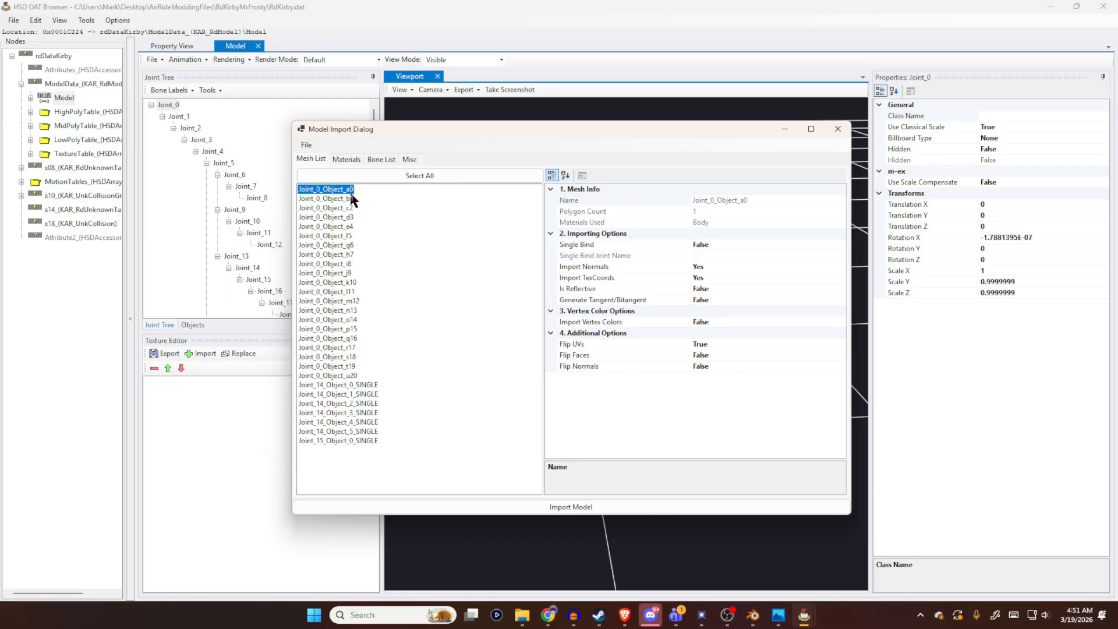
{"action": "left_click", "coordinate": [349, 198]}
{"action": "left_click", "coordinate": [348, 217]}
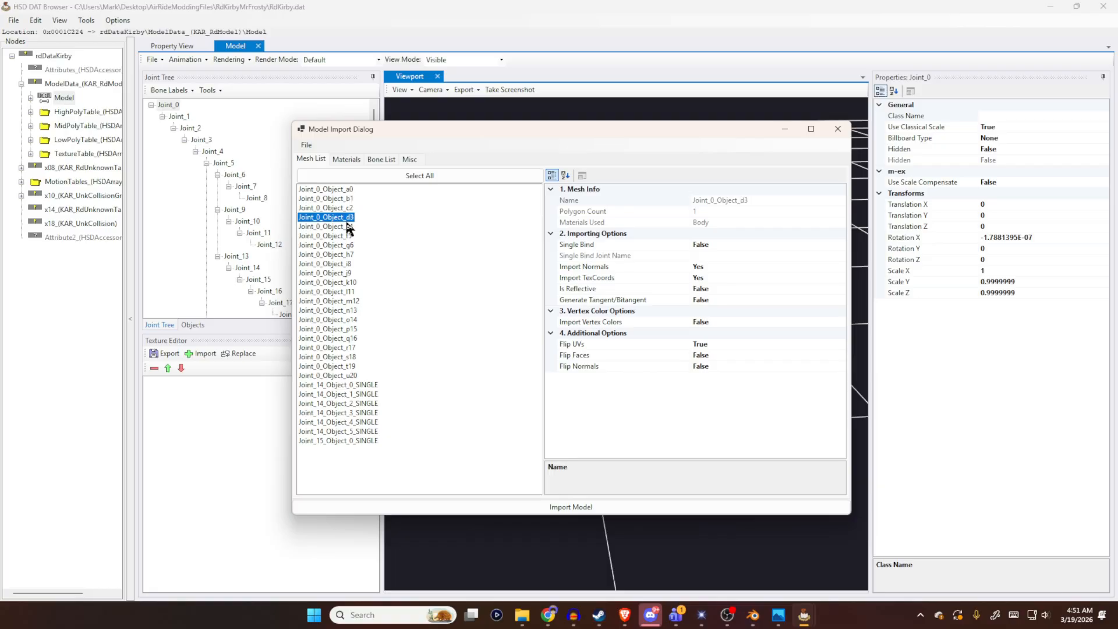
{"action": "left_click", "coordinate": [347, 189]}
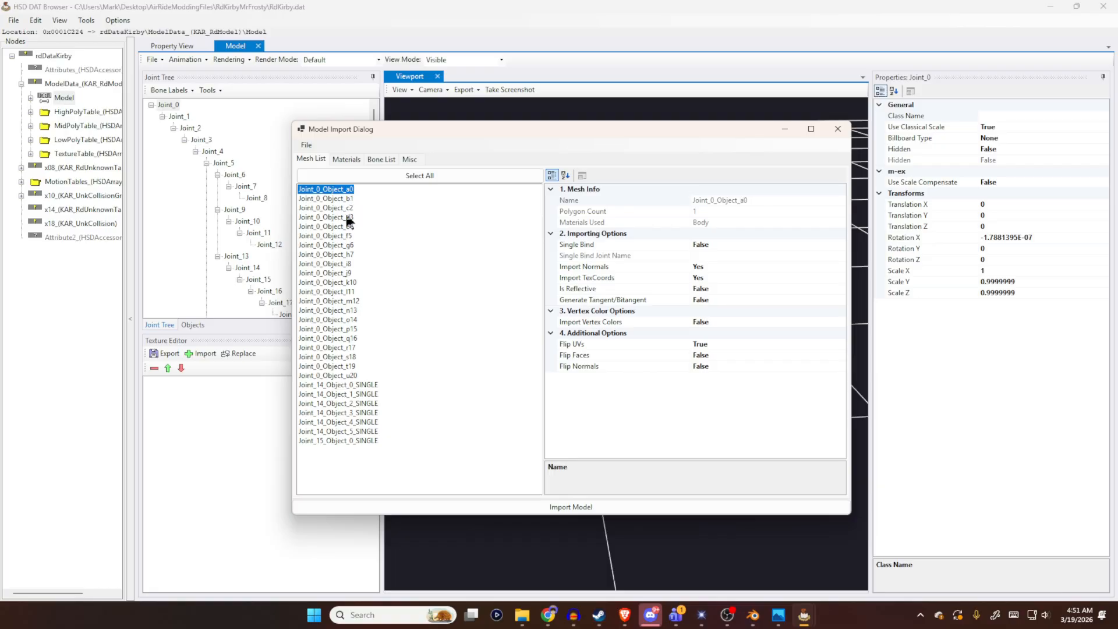
{"action": "left_click", "coordinate": [353, 375]}
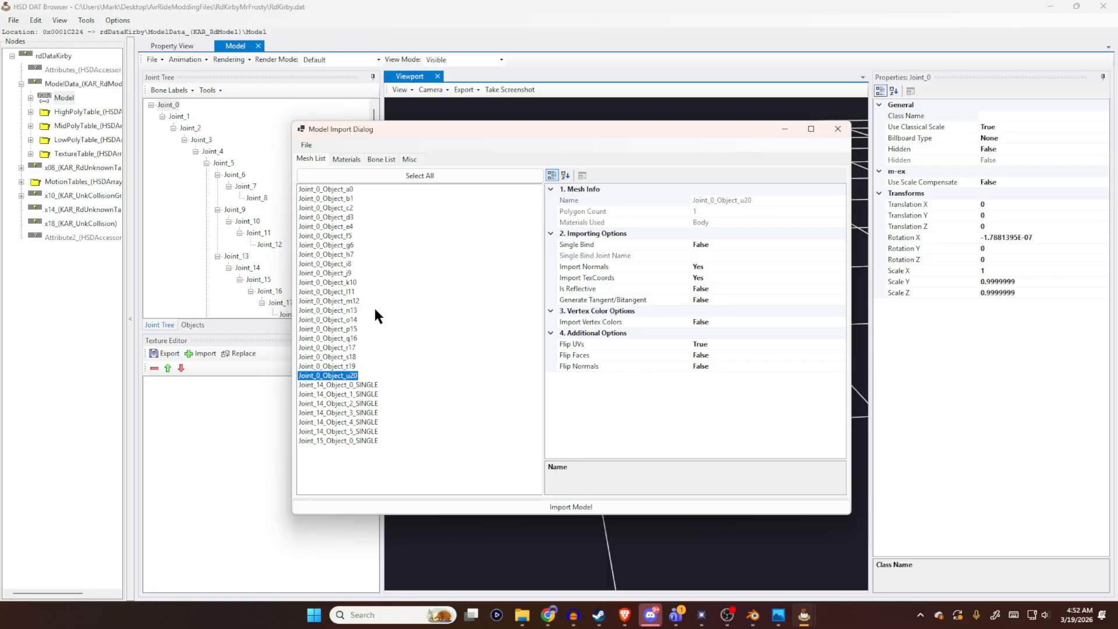
{"action": "left_click", "coordinate": [349, 199]}
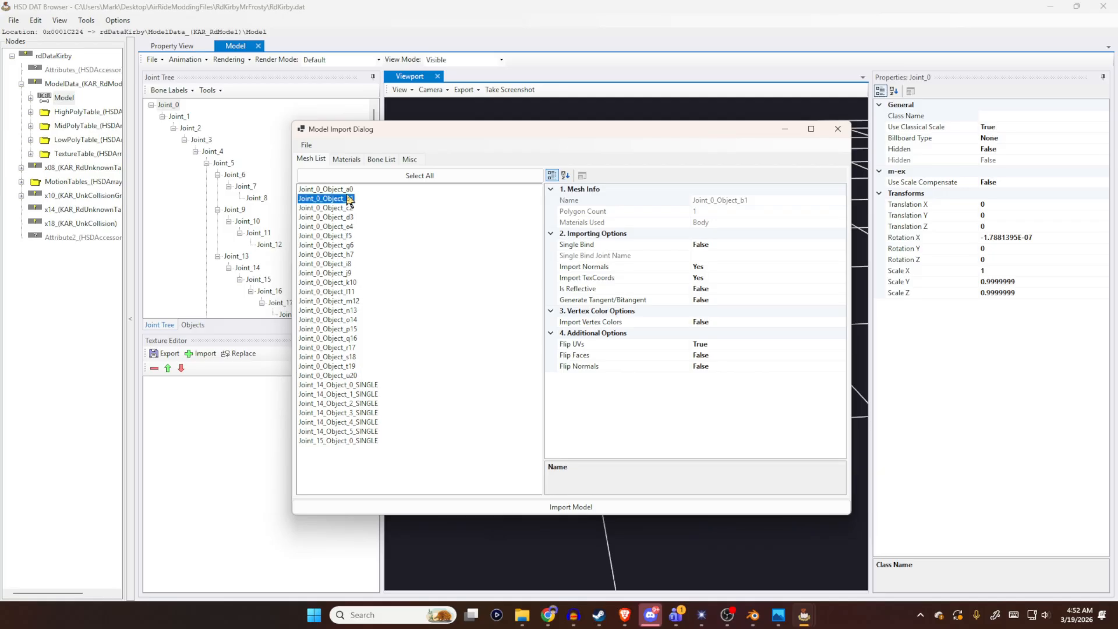
{"action": "left_click", "coordinate": [361, 187]}
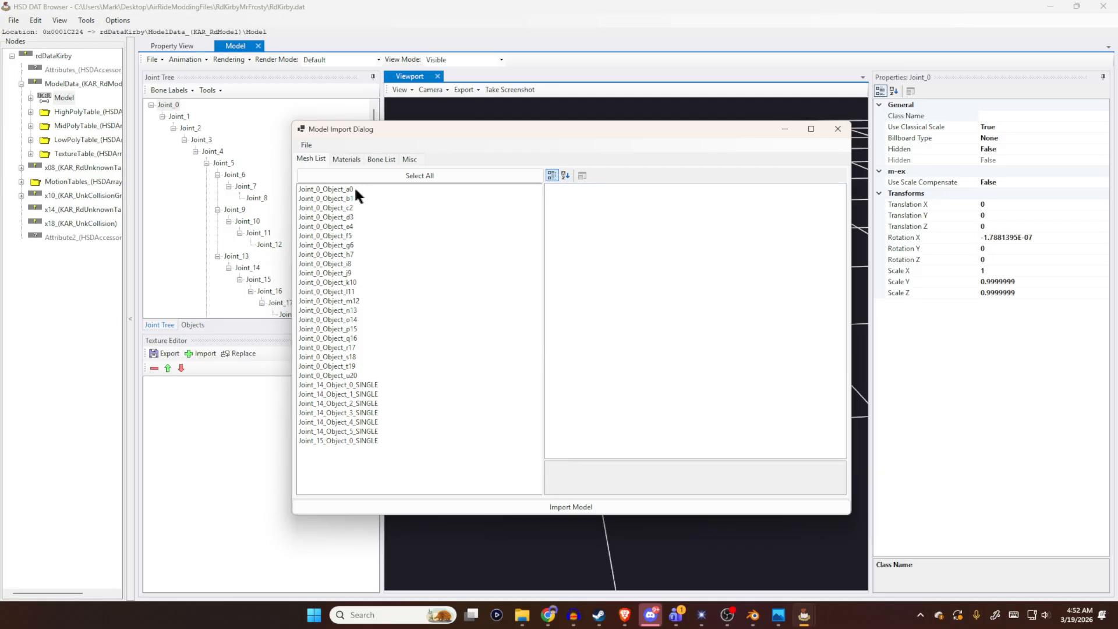
{"action": "left_click", "coordinate": [352, 187]}
{"action": "left_click", "coordinate": [343, 292]}
{"action": "left_click", "coordinate": [340, 193]}
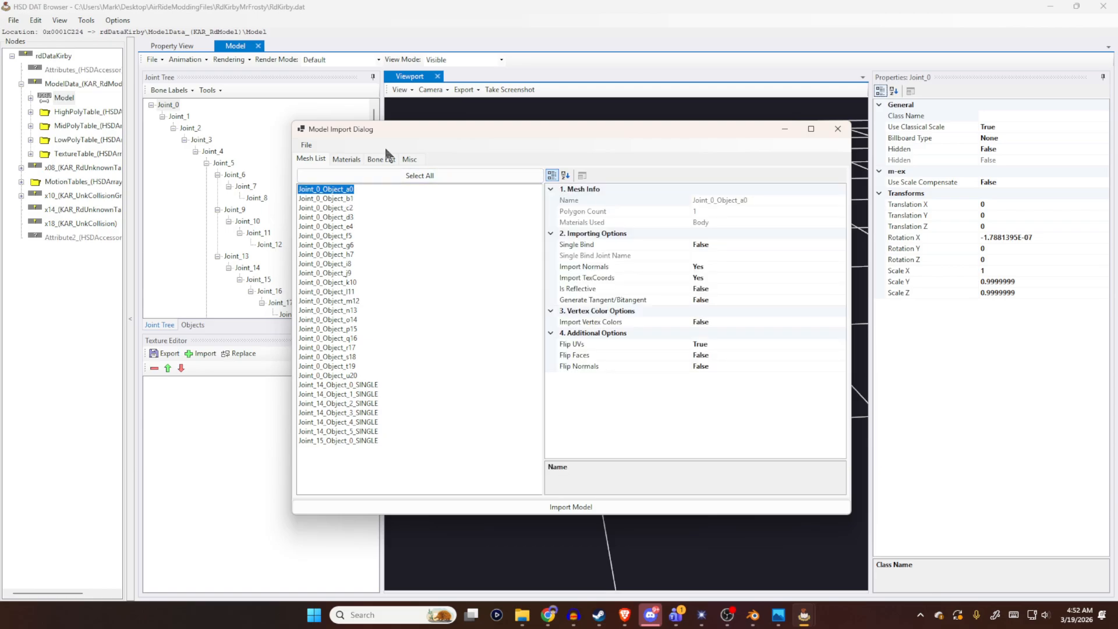
{"action": "left_click", "coordinate": [342, 200]}
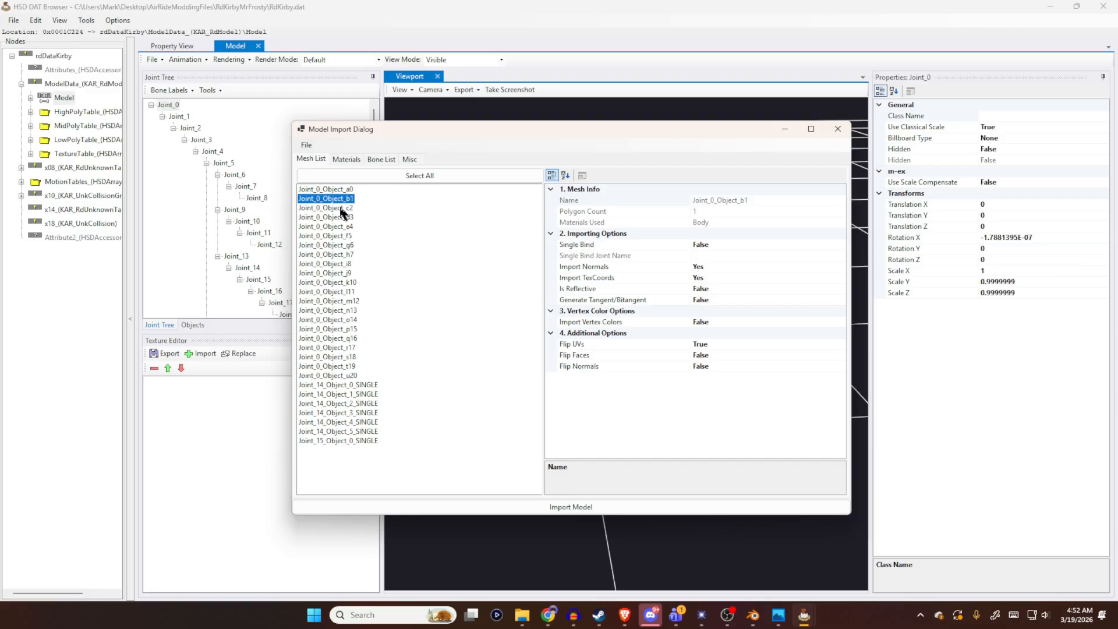
{"action": "left_click", "coordinate": [343, 208]}
{"action": "left_click", "coordinate": [348, 227]}
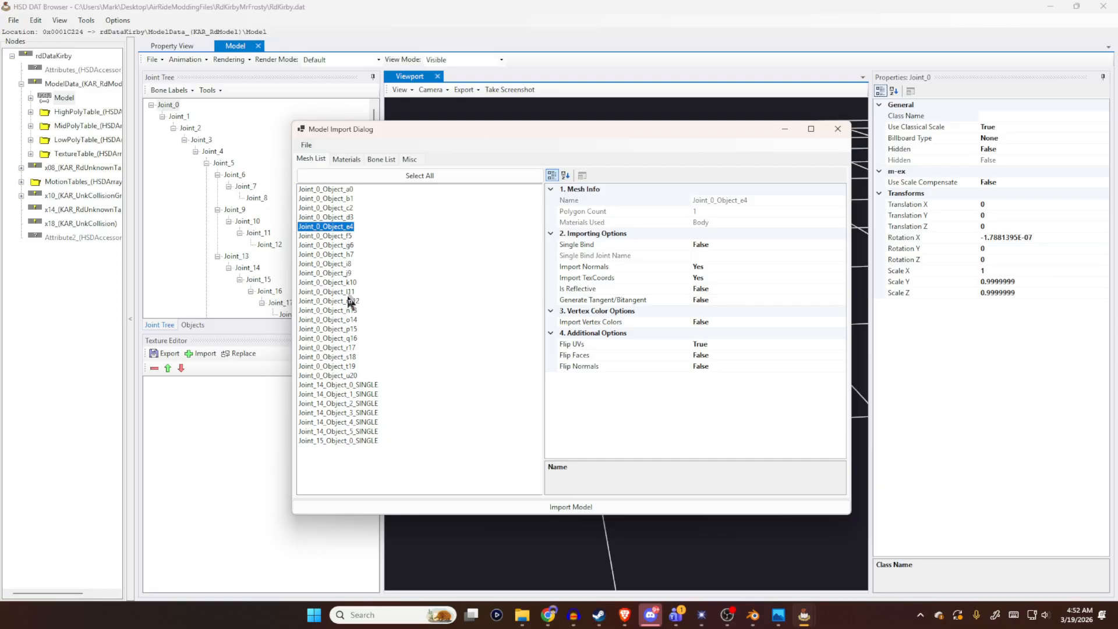
{"action": "left_click", "coordinate": [354, 375]}
{"action": "left_click", "coordinate": [350, 190]}
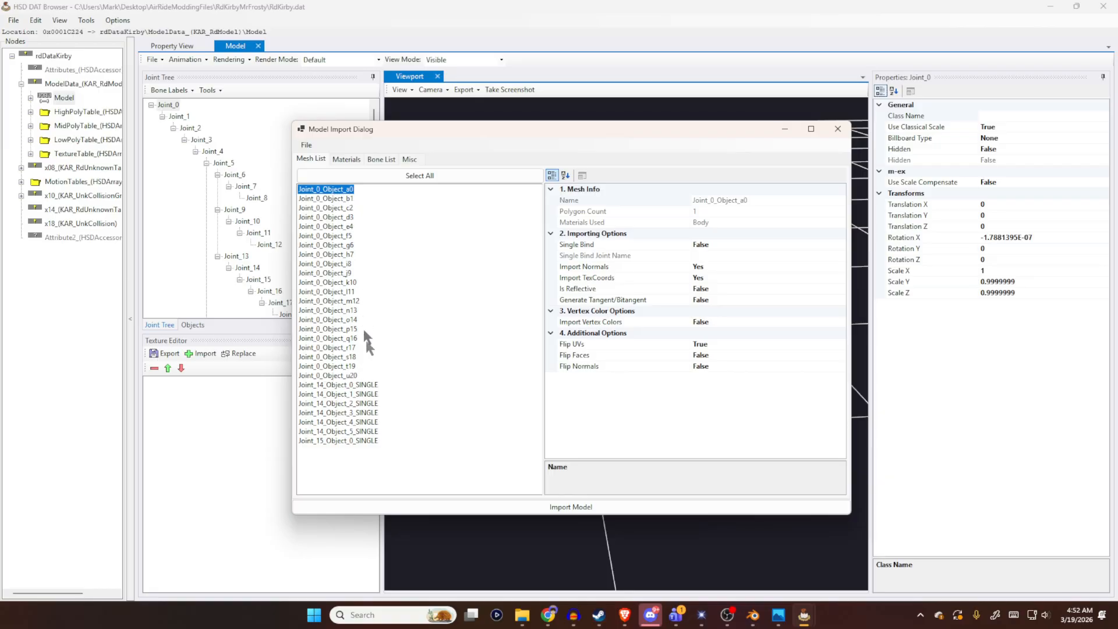
- Compare the Joint_14 and Joint_15 SINGLE meshes with the Joint_0 meshes in the import mesh list
{"action": "left_click", "coordinate": [332, 378]}
{"action": "left_click", "coordinate": [356, 393]}
{"action": "left_click", "coordinate": [353, 431]}
{"action": "left_click", "coordinate": [357, 439]}
{"action": "left_click", "coordinate": [365, 385]}
{"action": "left_click", "coordinate": [357, 376]}
{"action": "left_click", "coordinate": [347, 190]}
{"action": "left_click", "coordinate": [341, 226]}
{"action": "left_click", "coordinate": [349, 282]}
{"action": "left_click", "coordinate": [349, 329]}
{"action": "left_click", "coordinate": [350, 374]}
{"action": "left_click", "coordinate": [343, 190]}
- Import the model with the existing settings and inspect the imported character from different angles
{"action": "left_click", "coordinate": [547, 506]}
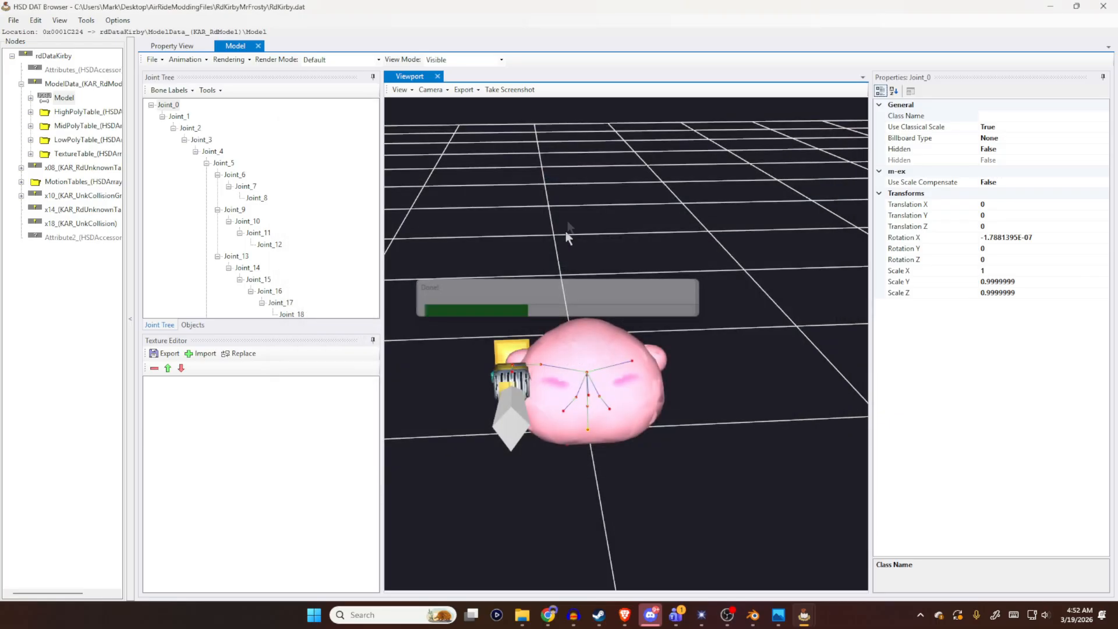
{"action": "left_click_drag", "start_coordinate": [599, 280], "coordinate": [674, 322]}
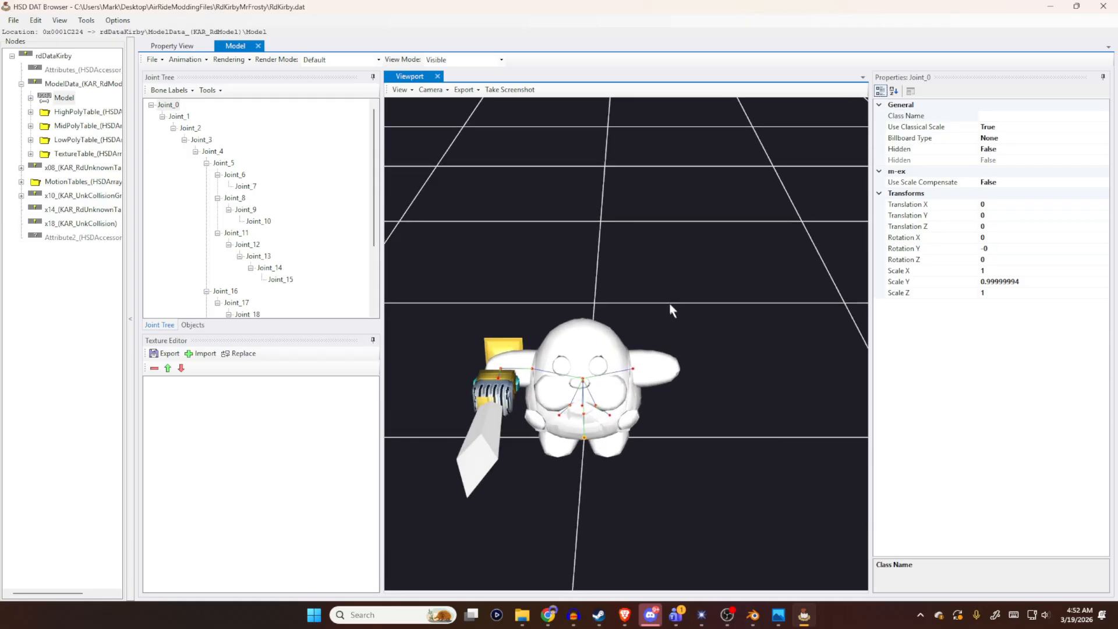
{"action": "left_click_drag", "start_coordinate": [564, 224], "coordinate": [475, 221]}
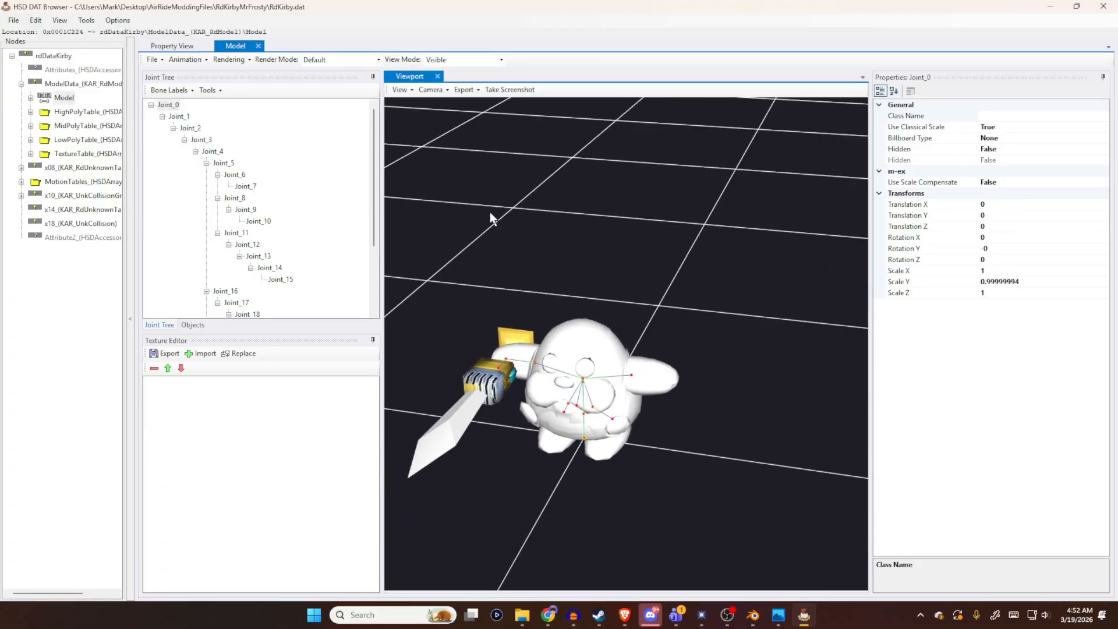
- Switch to Blender, put the arm mesh Joint_0_Object_b1 into Weight Paint mode and show its vertex groups
{"action": "left_click", "coordinate": [754, 616]}
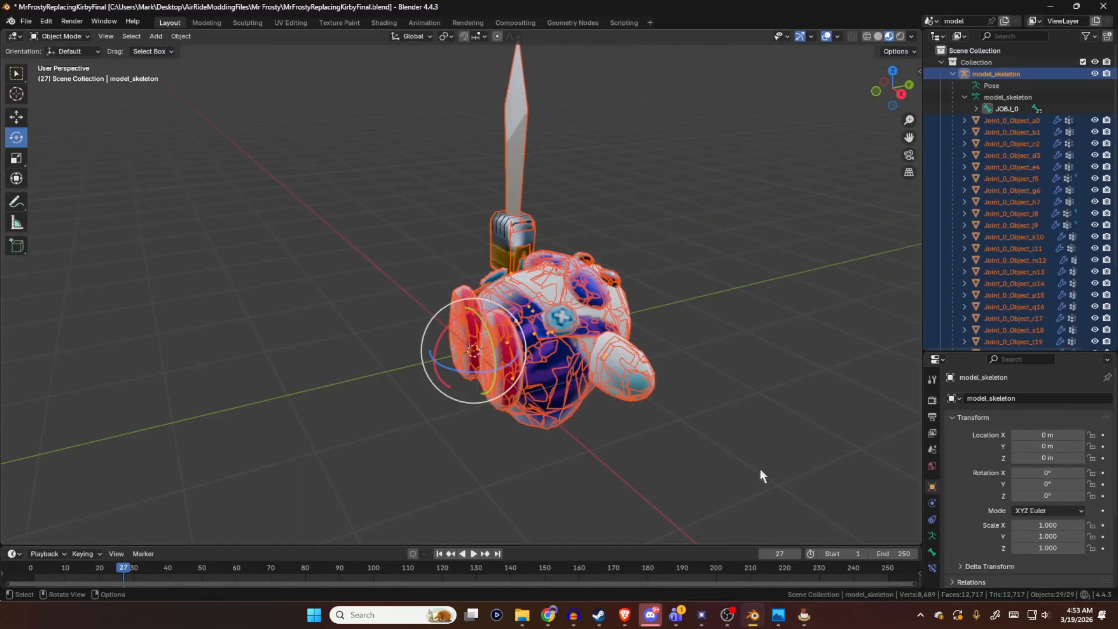
{"action": "middle_click_drag", "start_coordinate": [631, 312], "coordinate": [637, 364]}
{"action": "left_click", "coordinate": [636, 365]}
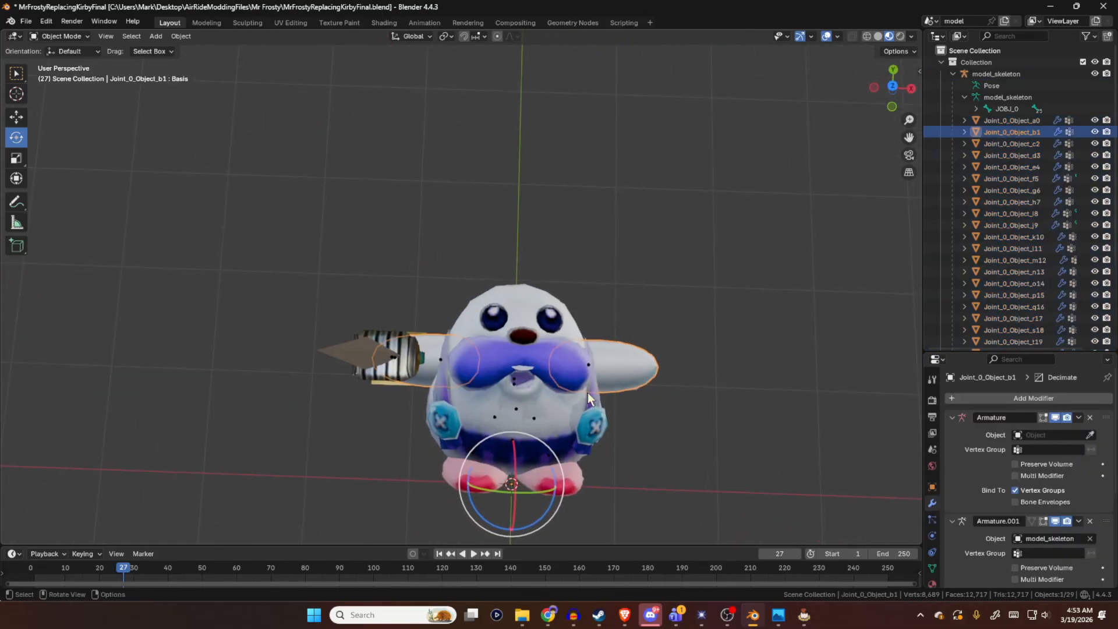
{"action": "left_click", "coordinate": [76, 33]}
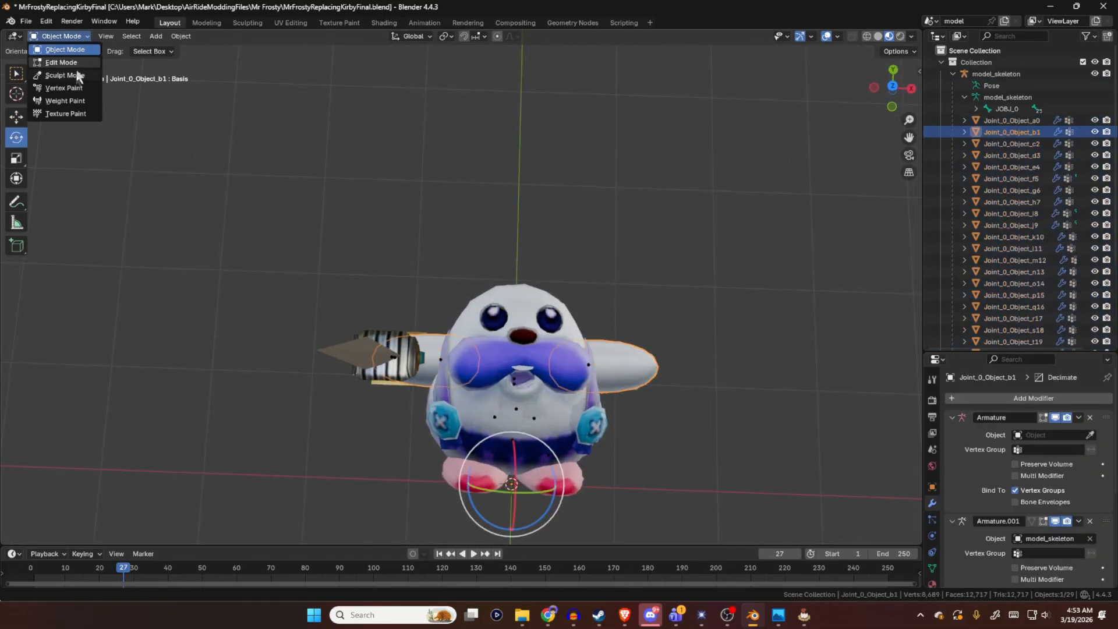
{"action": "left_click", "coordinate": [68, 101]}
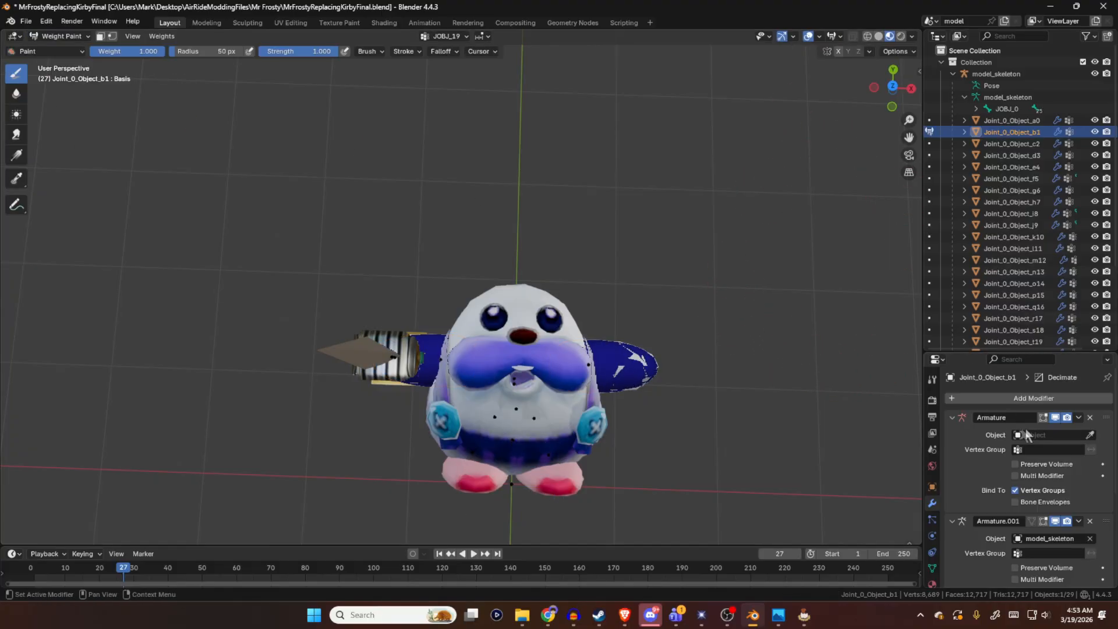
{"action": "left_click", "coordinate": [931, 567]}
- Examine the arm mesh's weights for the JOBJ vertex groups, including JOBJ_21, JOBJ_6, JOBJ_0, JOBJ_12 and JOBJ_9
{"action": "left_click", "coordinate": [990, 460]}
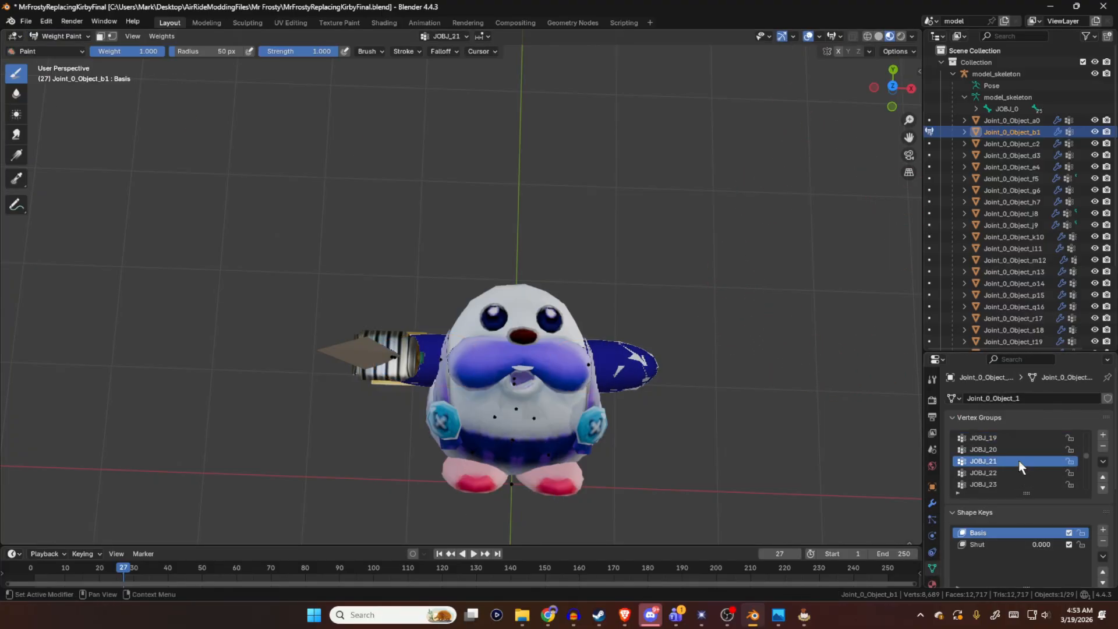
{"action": "left_click", "coordinate": [1018, 472]}
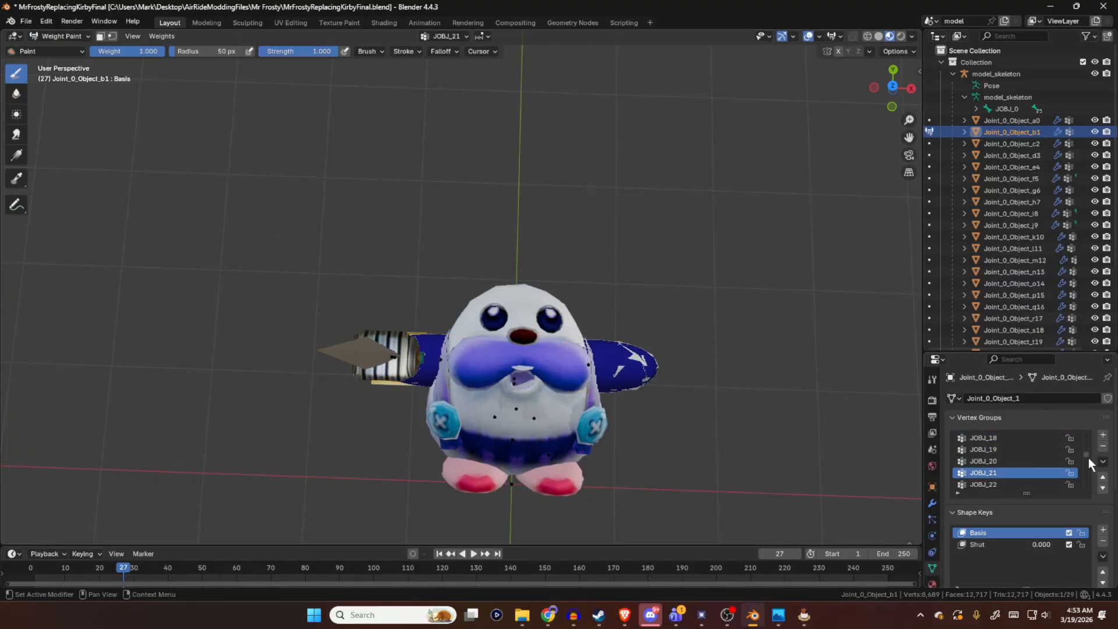
{"action": "left_click_drag", "start_coordinate": [1088, 456], "coordinate": [1088, 424]}
{"action": "left_click", "coordinate": [1021, 438]}
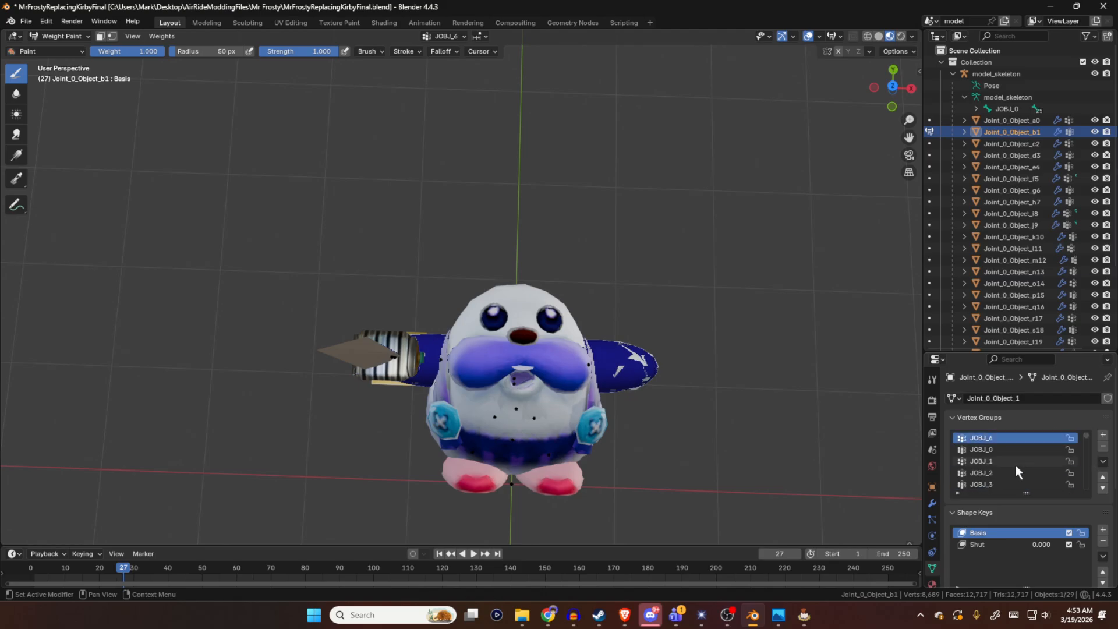
{"action": "left_click", "coordinate": [1018, 447]}
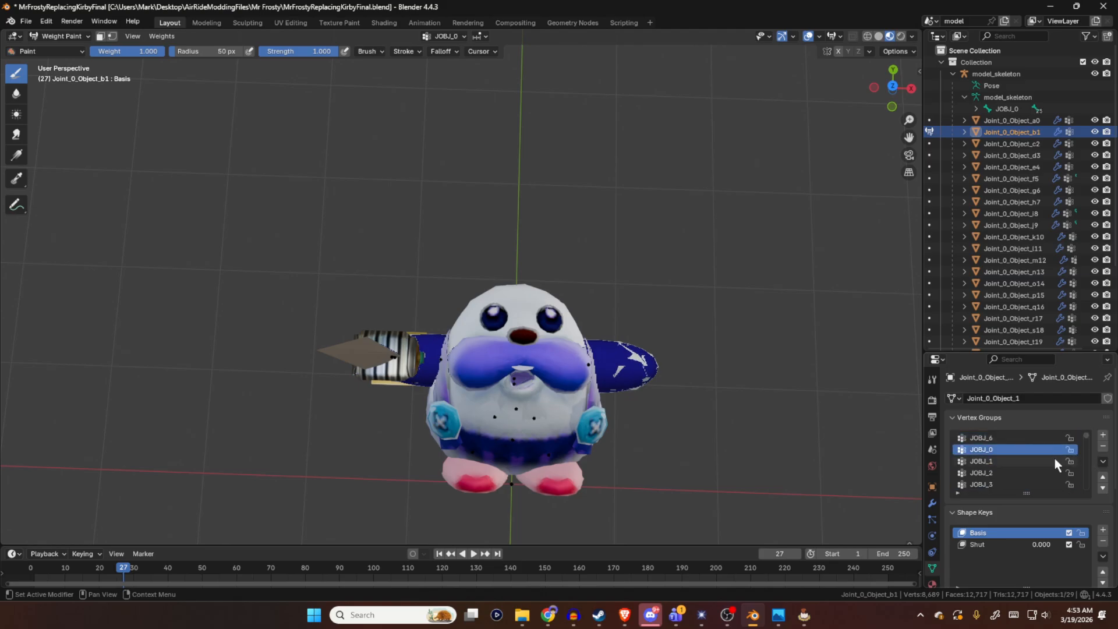
{"action": "scroll", "coordinate": [1054, 459], "scroll_direction": "down", "scroll_amount": 8, "text": "ctrl"}
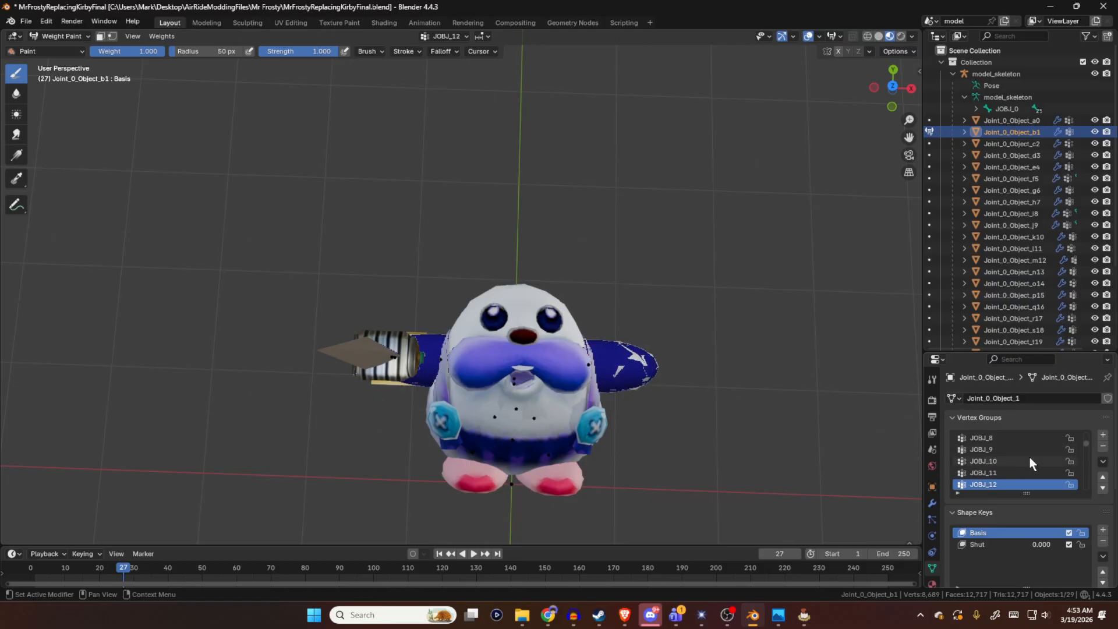
{"action": "scroll", "coordinate": [1029, 456], "scroll_direction": "down", "scroll_amount": 3}
{"action": "left_click", "coordinate": [1029, 456]}
{"action": "scroll", "coordinate": [997, 460], "scroll_direction": "down", "scroll_amount": 4, "text": "ctrl"}
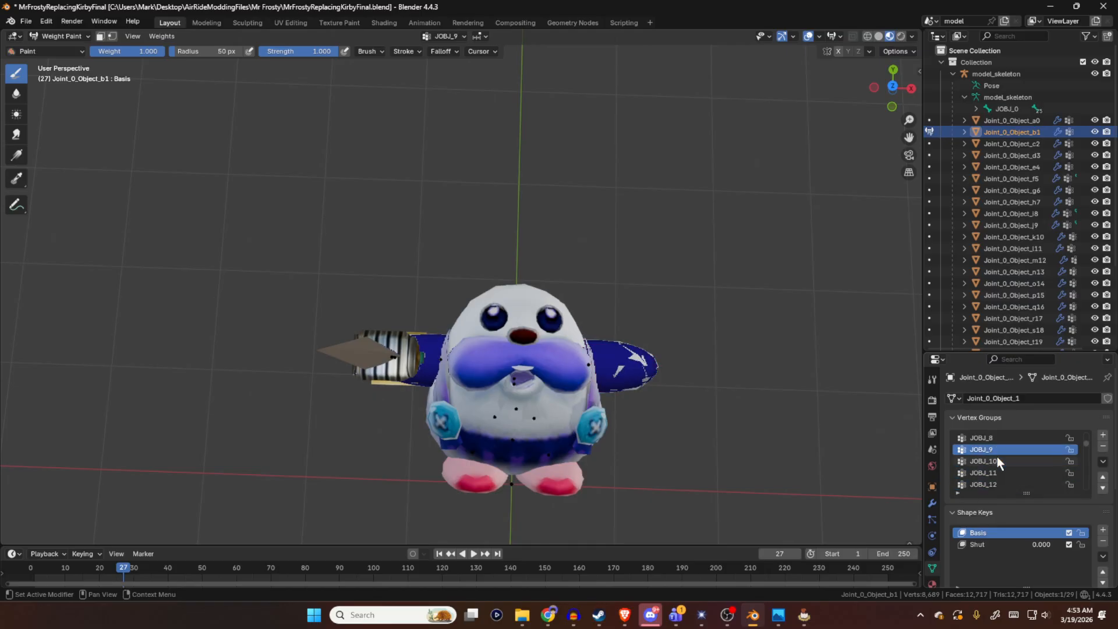
{"action": "scroll", "coordinate": [997, 460], "scroll_direction": "up", "scroll_amount": 15, "text": "ctrl"}
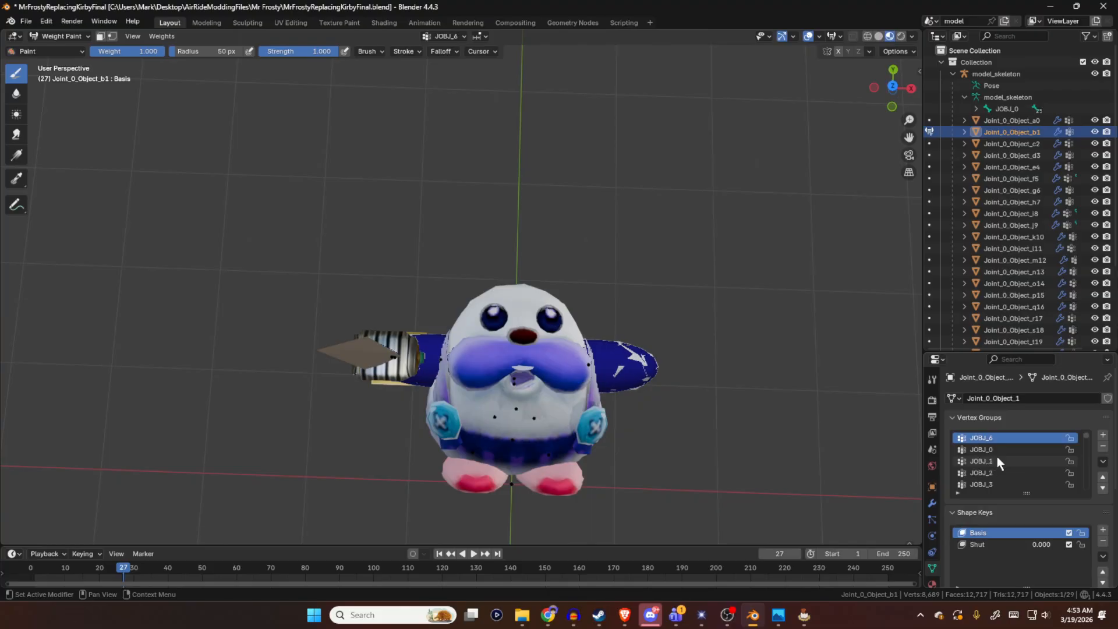
{"action": "scroll", "coordinate": [997, 456], "scroll_direction": "down", "scroll_amount": 3, "text": "ctrl"}
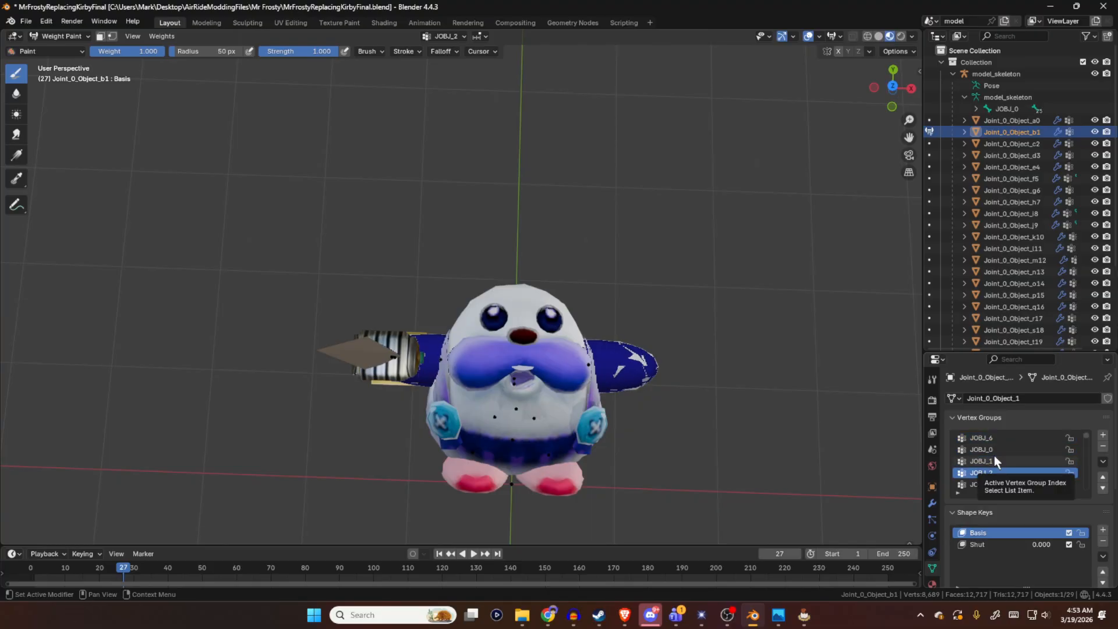
- Switch to HSD DAT Browser and inspect the imported character from several angles
{"action": "scroll", "coordinate": [993, 456], "scroll_direction": "up", "scroll_amount": 3, "text": "ctrl"}
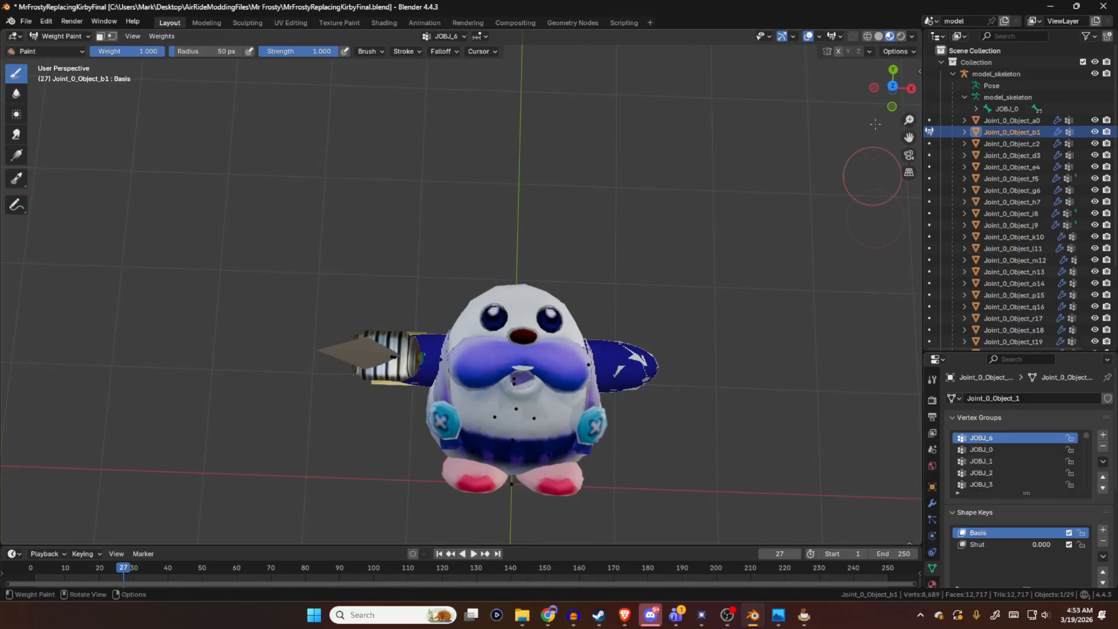
{"action": "left_click", "coordinate": [1051, 7]}
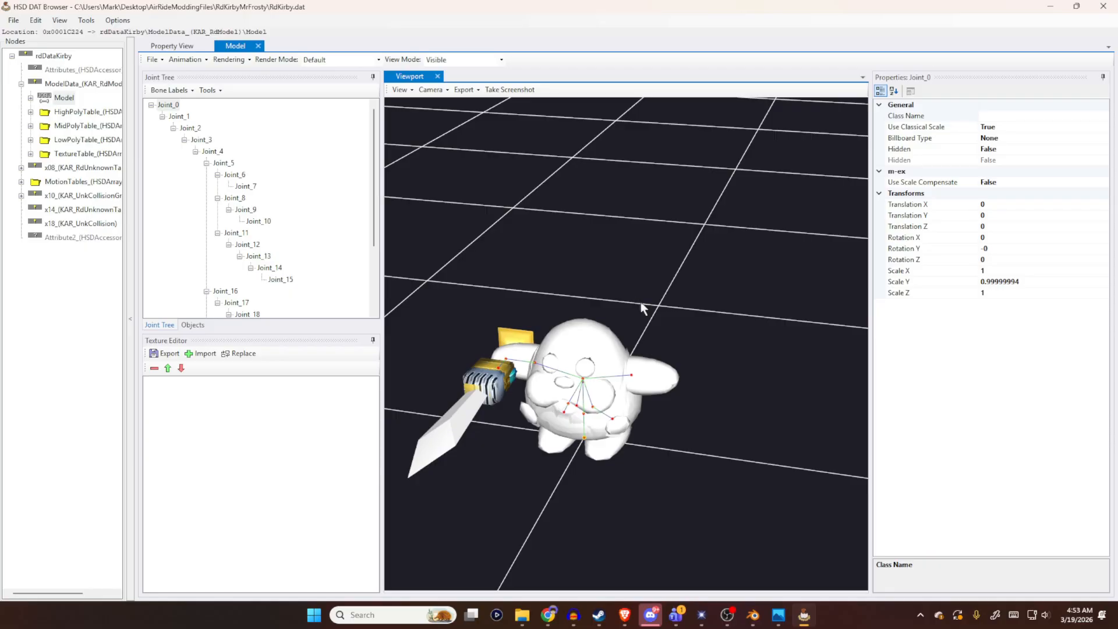
{"action": "left_click_drag", "start_coordinate": [710, 280], "coordinate": [834, 317]}
{"action": "left_click_drag", "start_coordinate": [698, 289], "coordinate": [765, 318]}
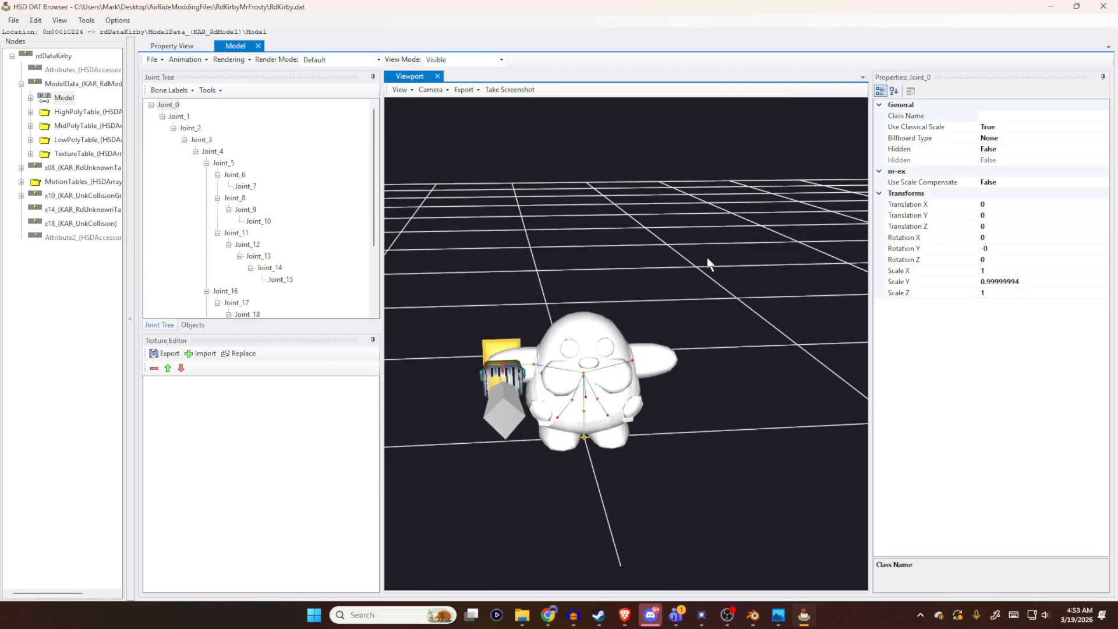
{"action": "left_click_drag", "start_coordinate": [780, 130], "coordinate": [759, 524]}
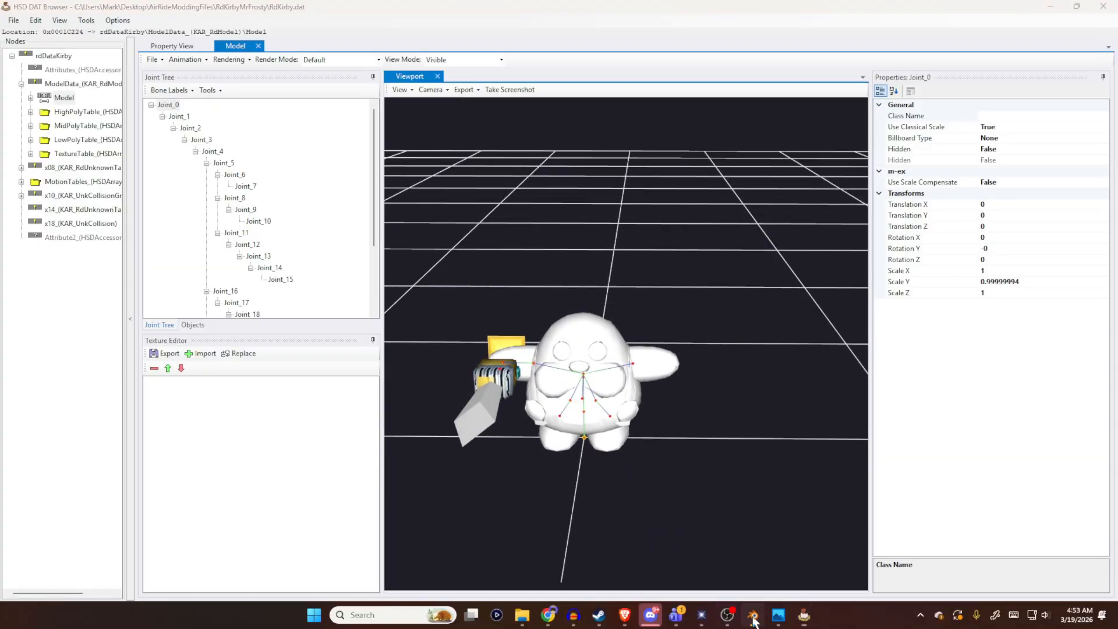
- Switch to Blender, return the arm mesh to Object Mode and show the Body material of Joint_0_Object_a0
{"action": "left_click", "coordinate": [753, 615]}
{"action": "left_click", "coordinate": [929, 132]}
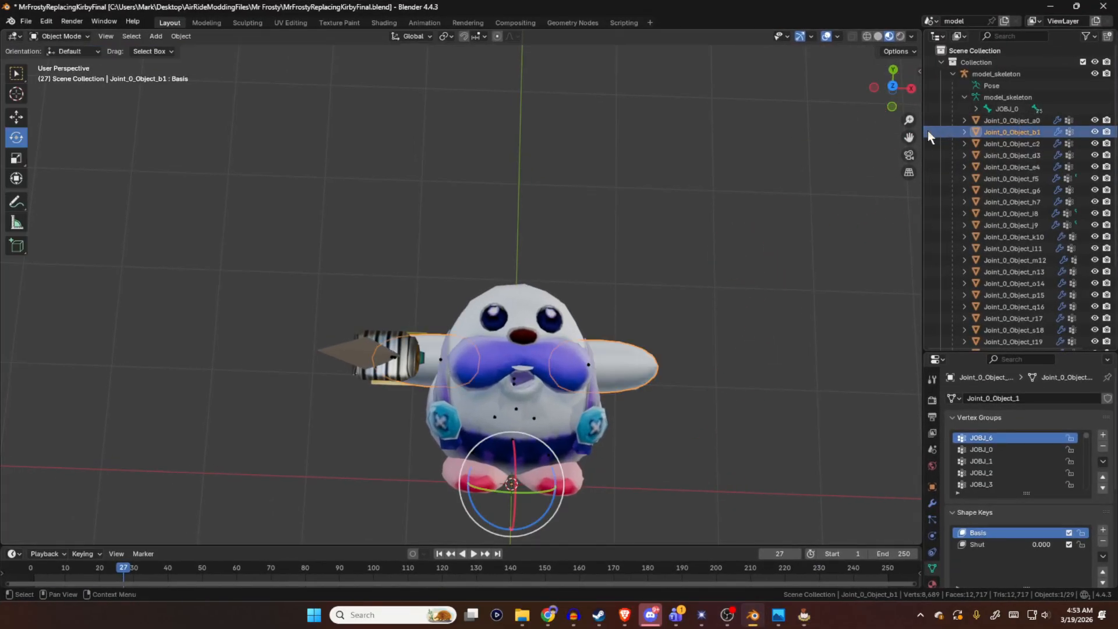
{"action": "left_click", "coordinate": [1017, 121]}
{"action": "middle_click_drag", "start_coordinate": [701, 353], "coordinate": [918, 452]}
{"action": "left_click", "coordinate": [934, 582]}
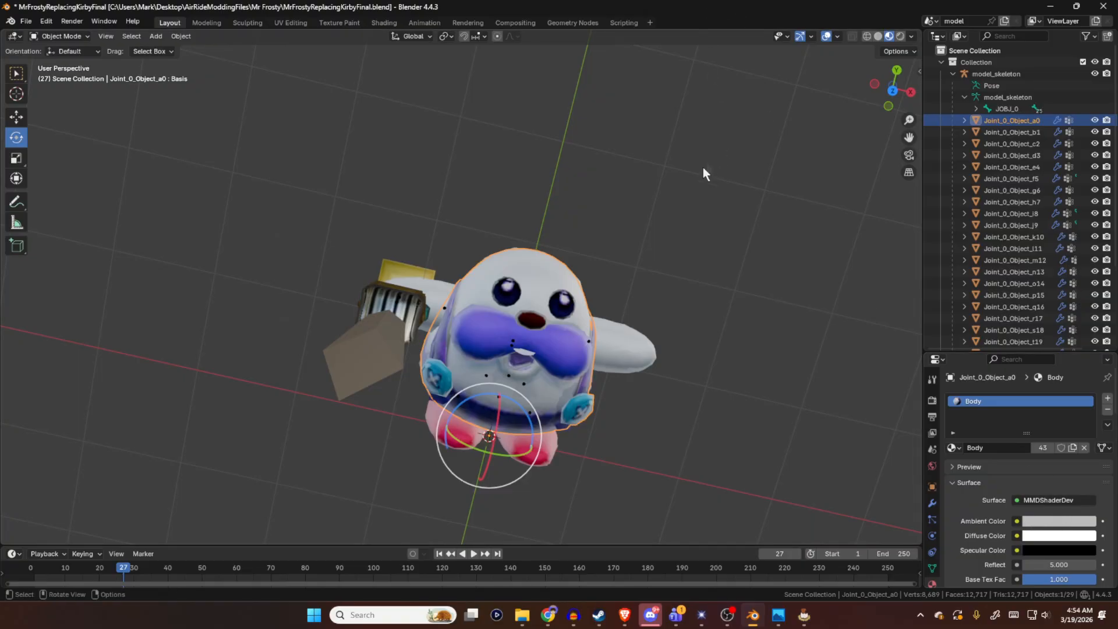
- Connect an Image Texture to the Ambient Color of the Body material
{"action": "middle_click_drag", "start_coordinate": [793, 223], "coordinate": [619, 263]}
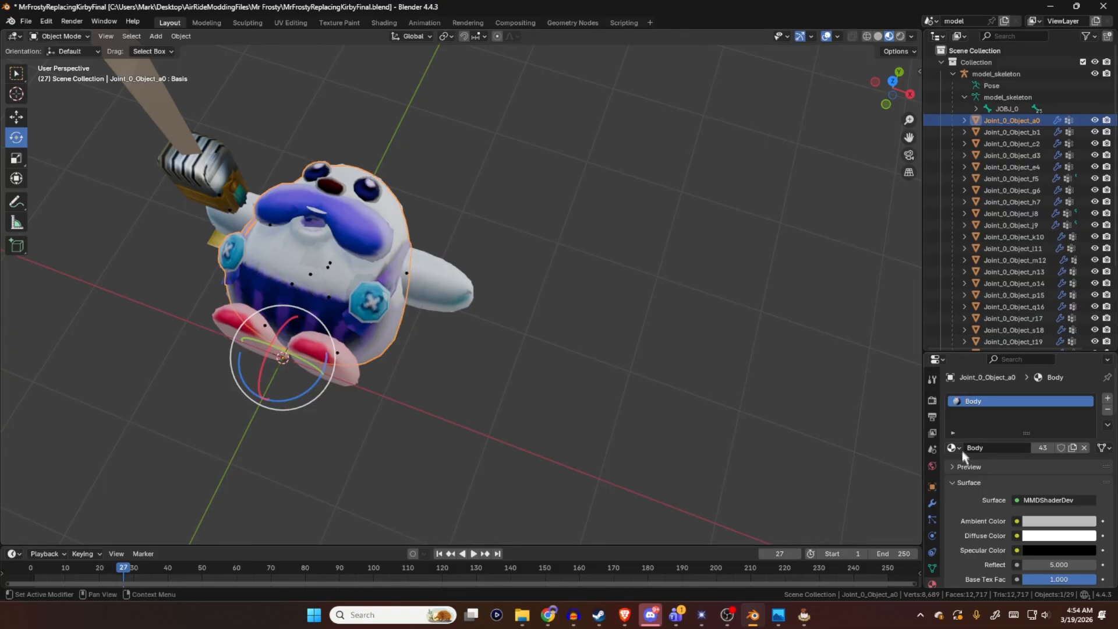
{"action": "left_click", "coordinate": [1016, 520]}
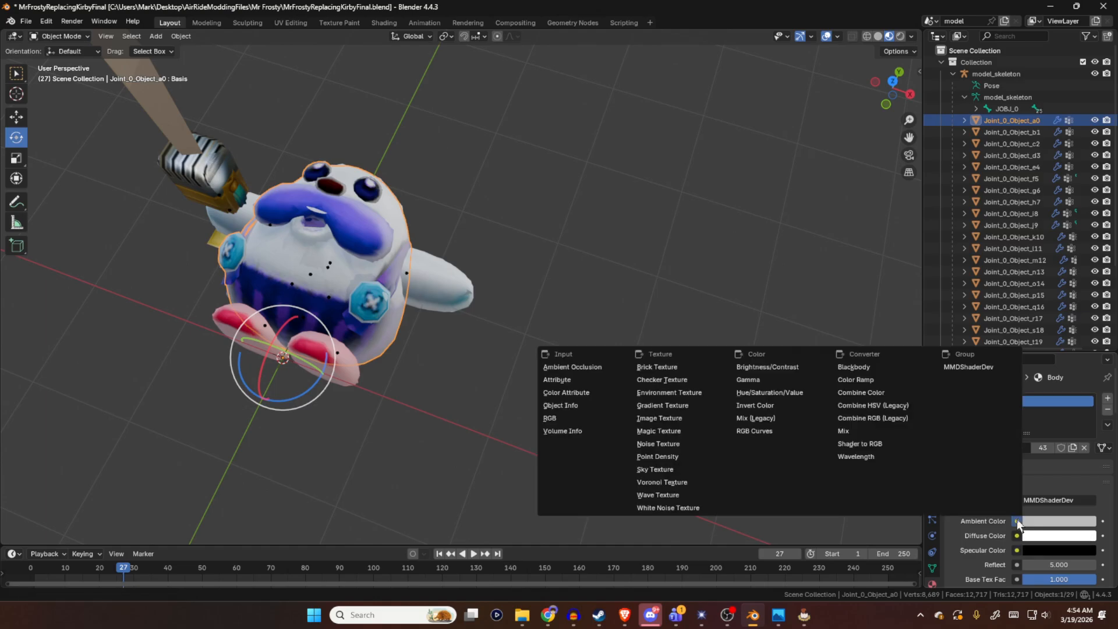
{"action": "left_click", "coordinate": [665, 417]}
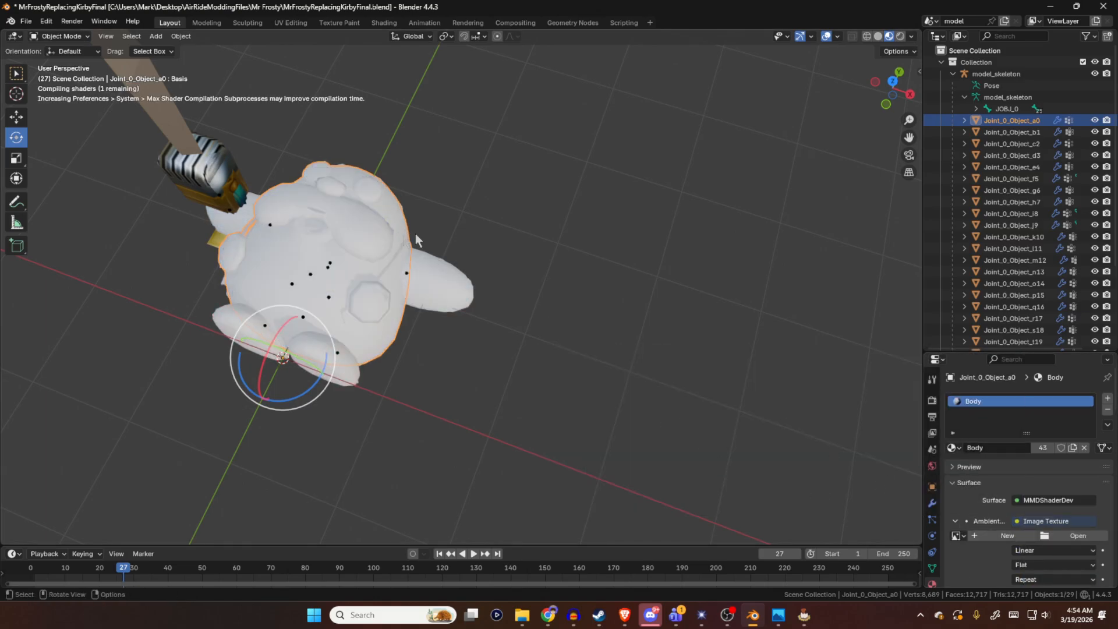
{"action": "middle_click_drag", "start_coordinate": [561, 223], "coordinate": [669, 244]}
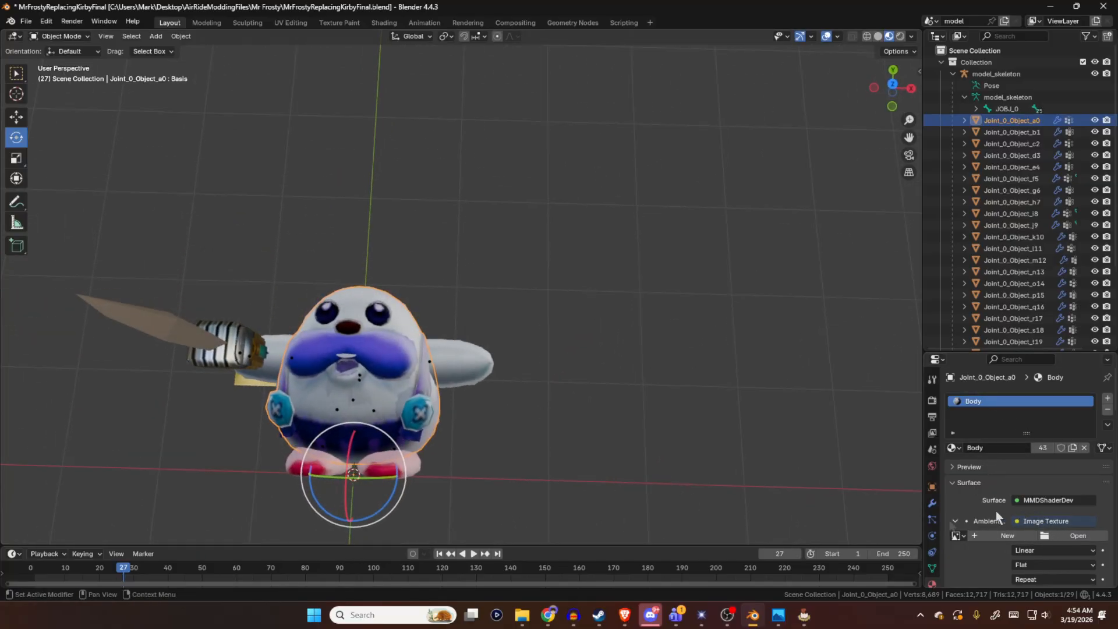
- Load color.png from the Mr. Frosty textures folder as the Body material's Ambient Color image and check the model
{"action": "left_click", "coordinate": [1066, 536]}
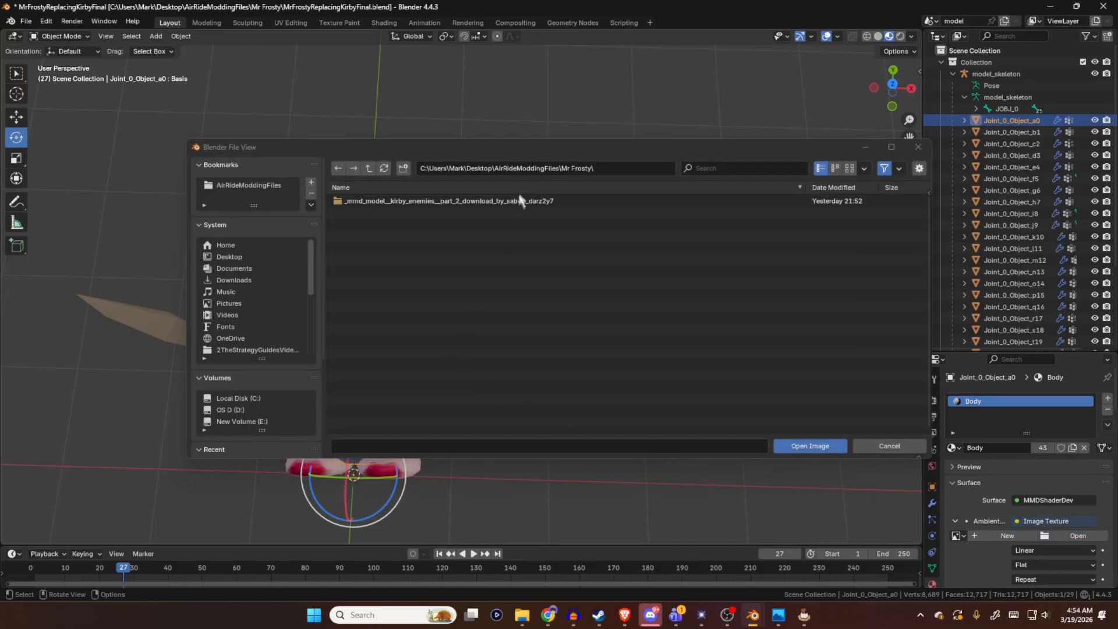
{"action": "double_click", "coordinate": [520, 199]}
{"action": "left_click", "coordinate": [376, 353]}
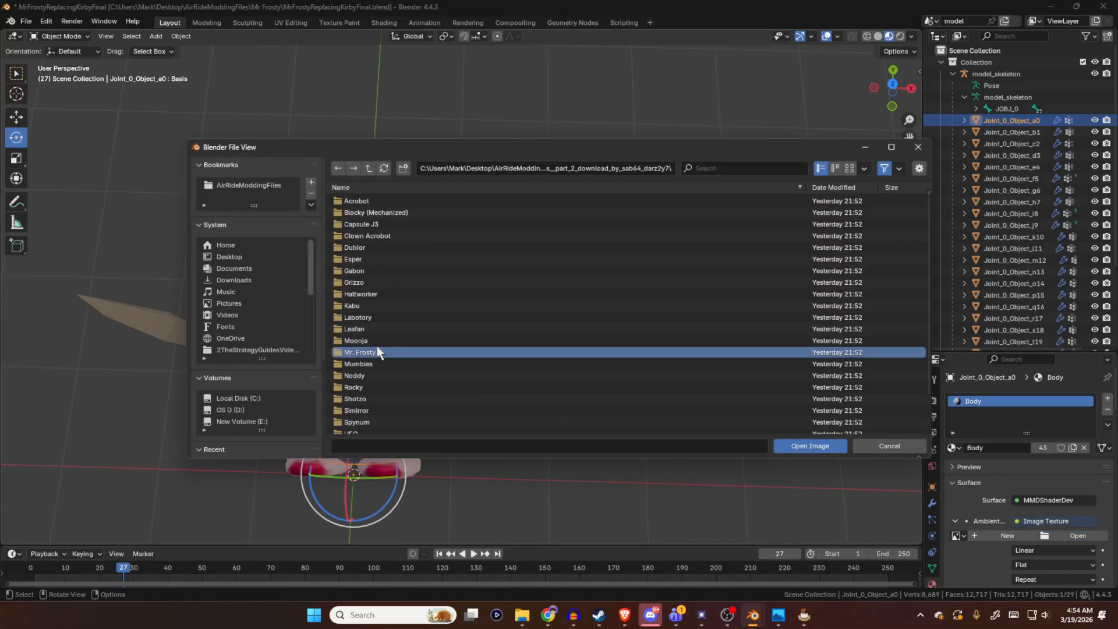
{"action": "double_click", "coordinate": [376, 352]}
{"action": "double_click", "coordinate": [366, 200]}
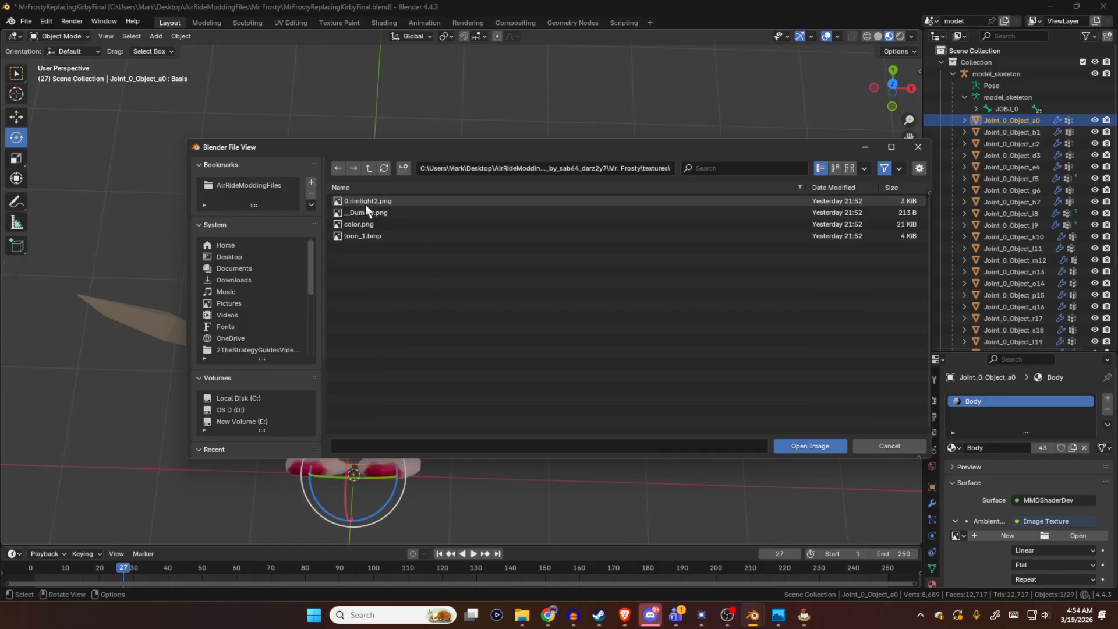
{"action": "left_click", "coordinate": [381, 201]}
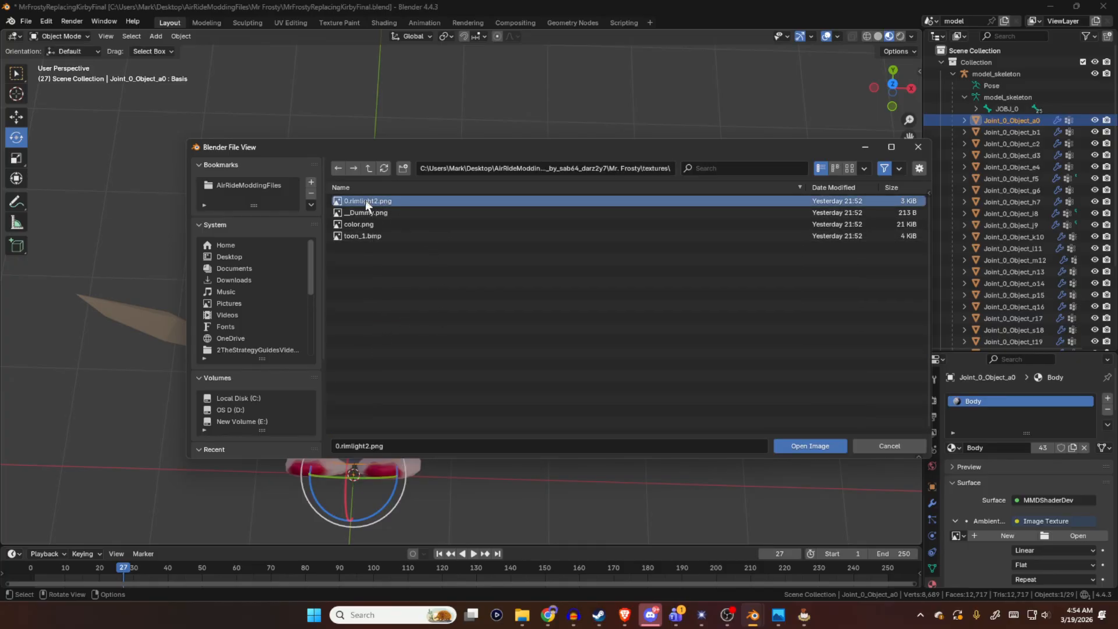
{"action": "left_click", "coordinate": [367, 213]}
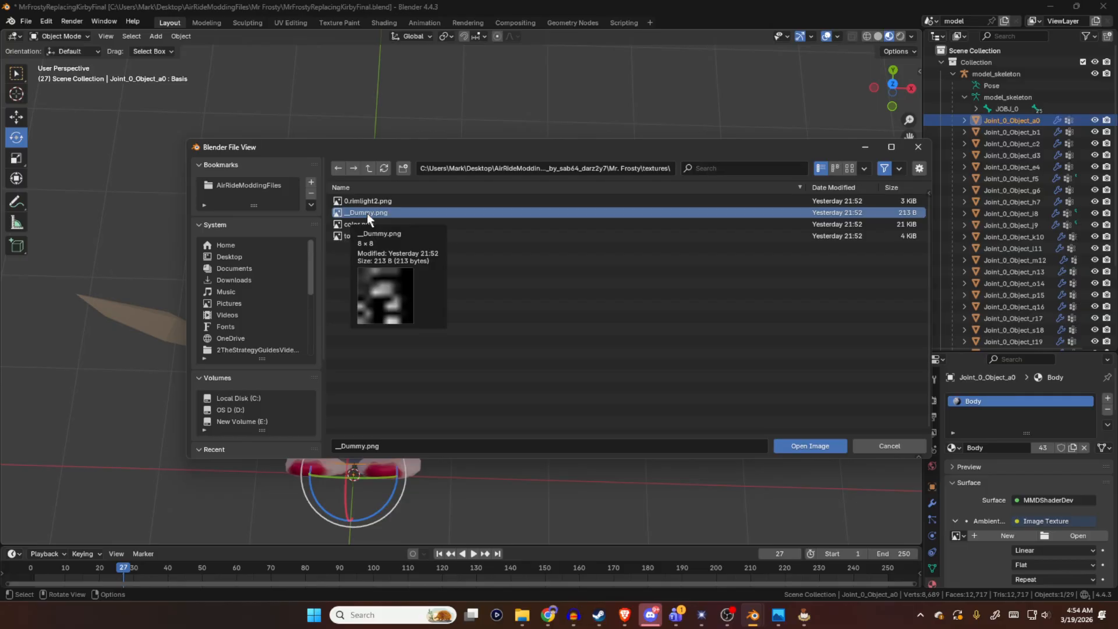
{"action": "left_click", "coordinate": [348, 224]}
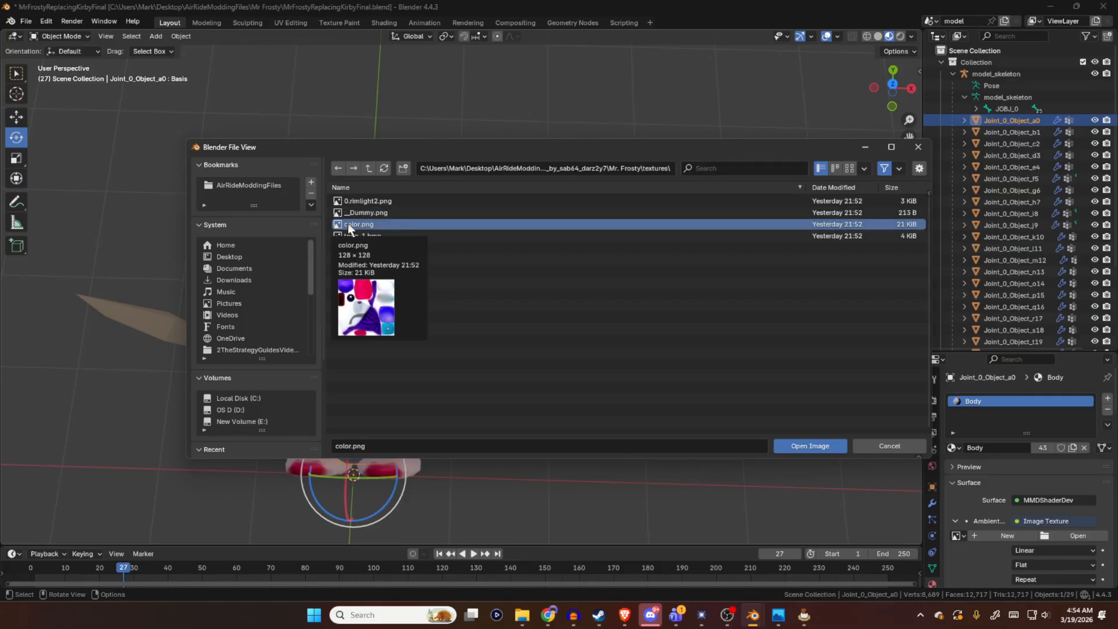
{"action": "left_click", "coordinate": [825, 444]}
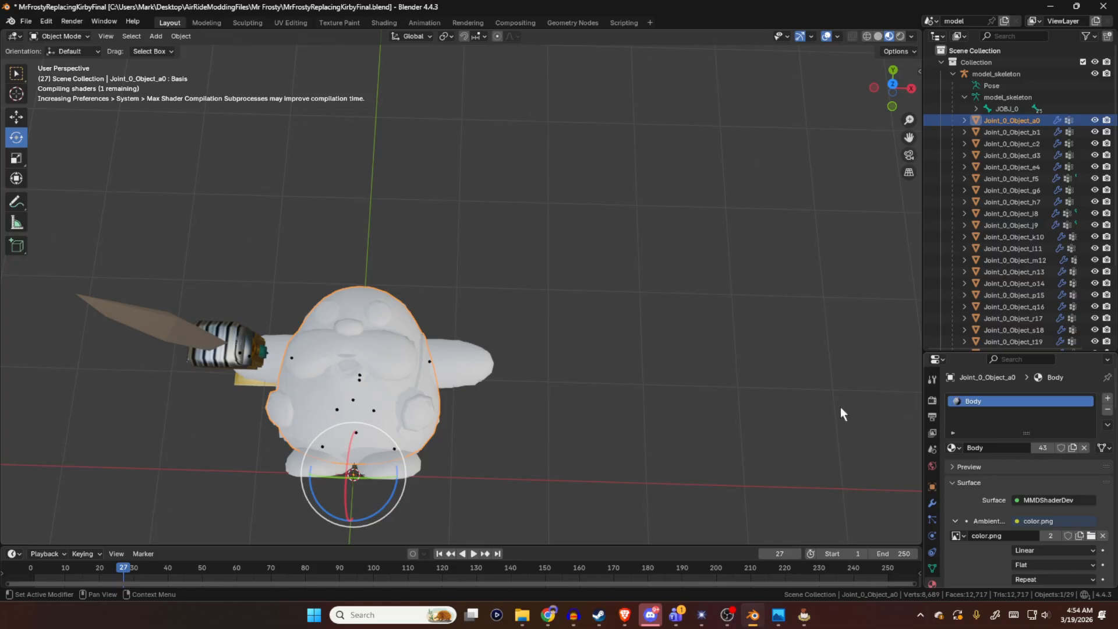
{"action": "middle_click_drag", "start_coordinate": [572, 306], "coordinate": [793, 405]}
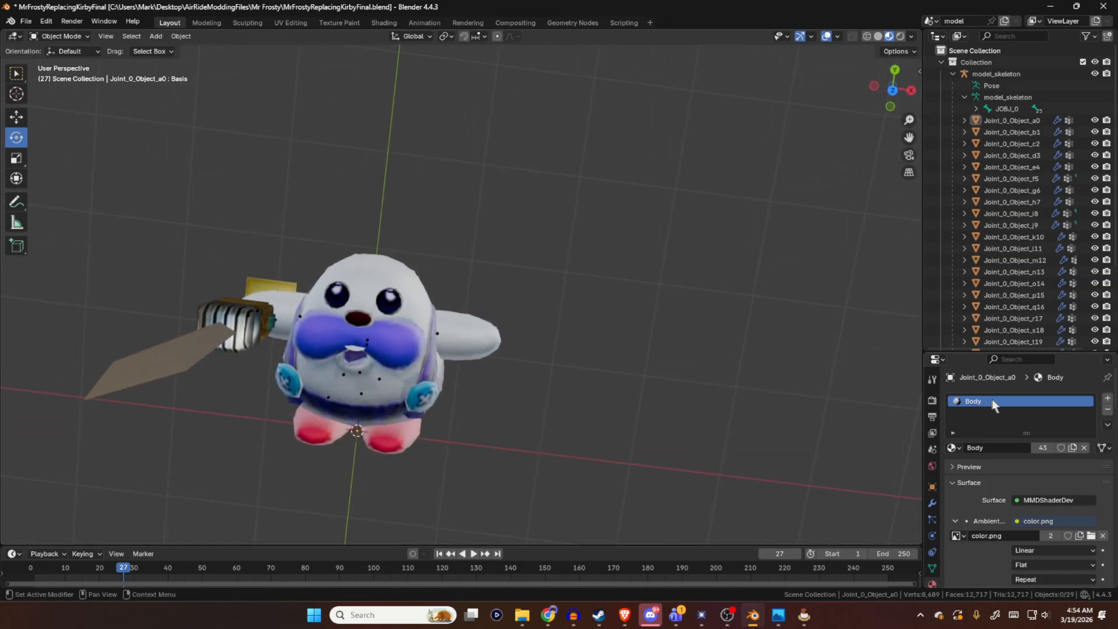
{"action": "middle_click_drag", "start_coordinate": [882, 389], "coordinate": [691, 251]}
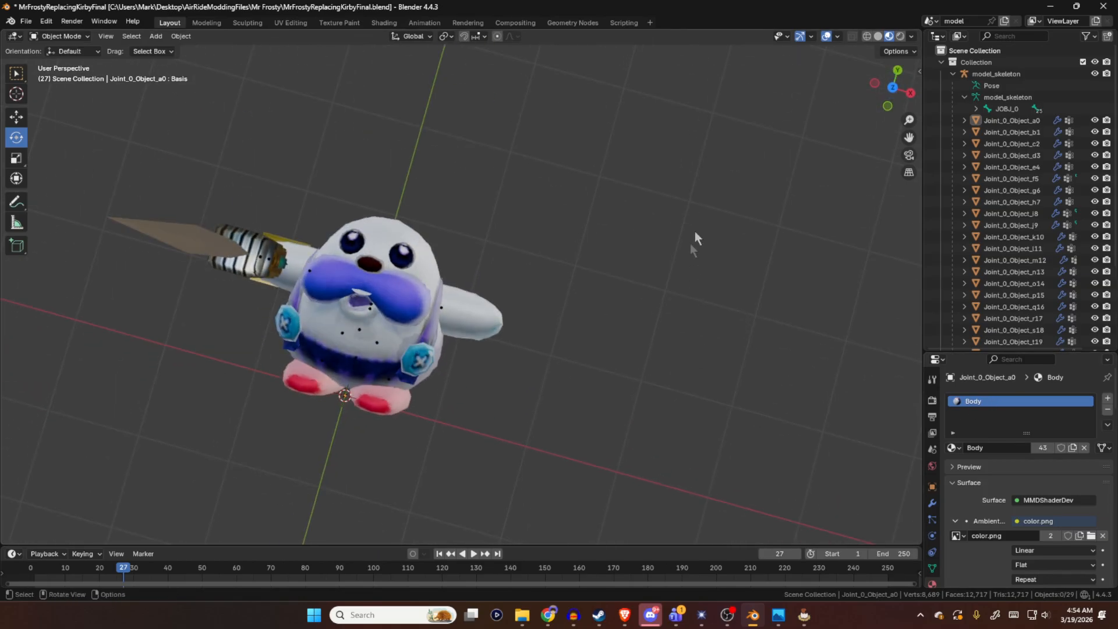
- Select all the meshes together with model_skeleton and export them as an FBX file
{"action": "scroll", "coordinate": [1026, 282], "scroll_direction": "down", "scroll_amount": 5}
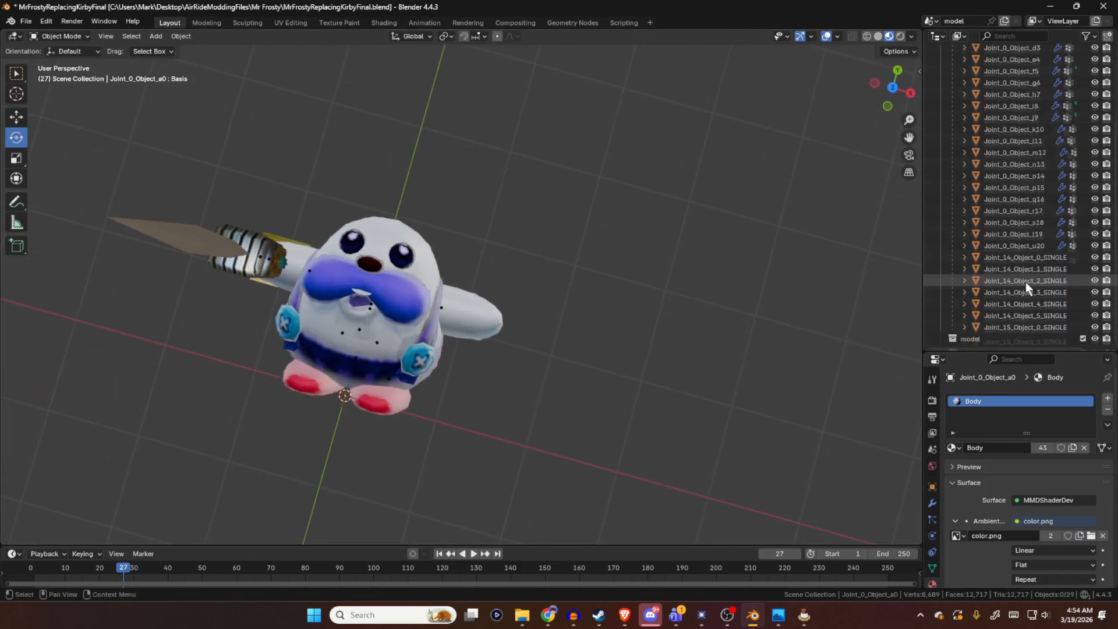
{"action": "left_click", "coordinate": [1019, 326]}
{"action": "scroll", "coordinate": [1004, 243], "scroll_direction": "up", "scroll_amount": 6}
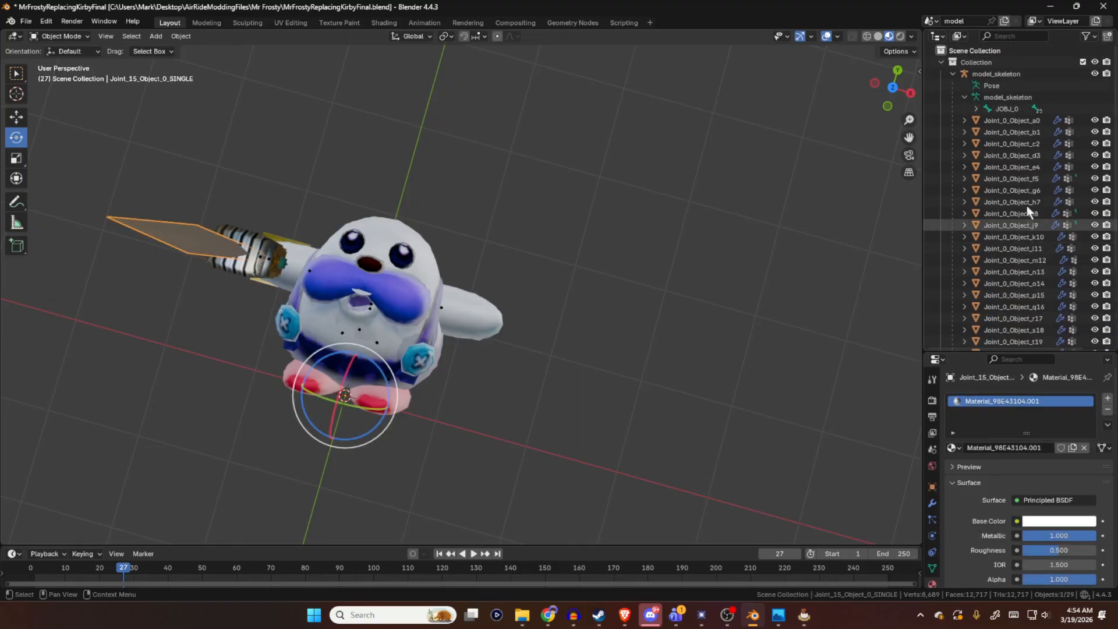
{"action": "key", "text": "a"}
{"action": "left_click", "coordinate": [994, 75], "text": "ctrl"}
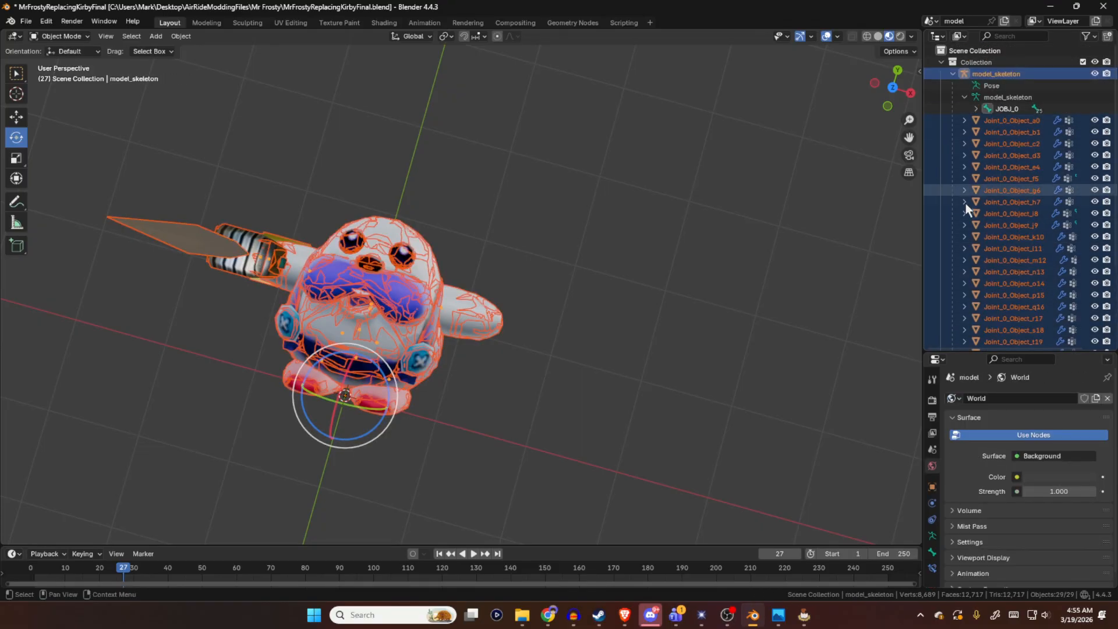
{"action": "left_click", "coordinate": [25, 21]}
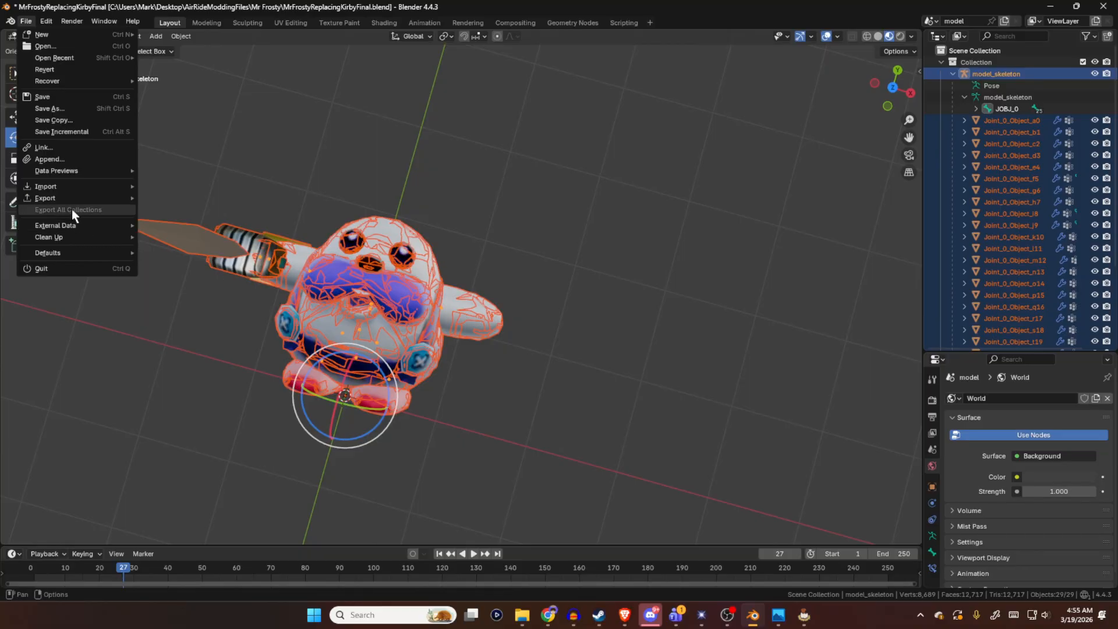
{"action": "mouse_move", "coordinate": [63, 196]}
{"action": "left_click", "coordinate": [186, 302]}
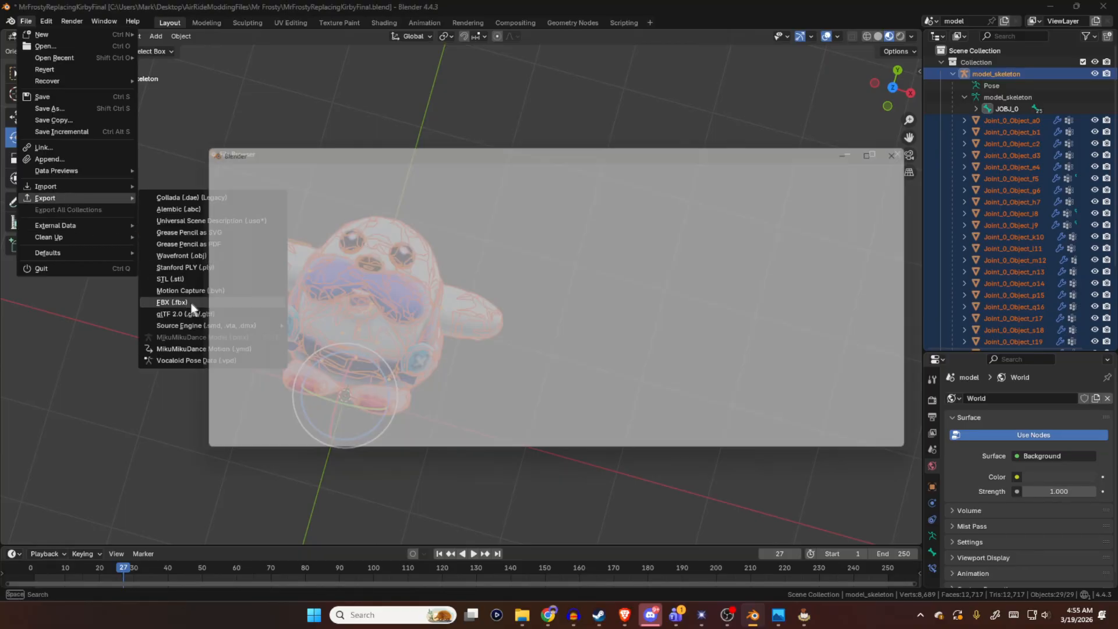
{"action": "left_click", "coordinate": [806, 446]}
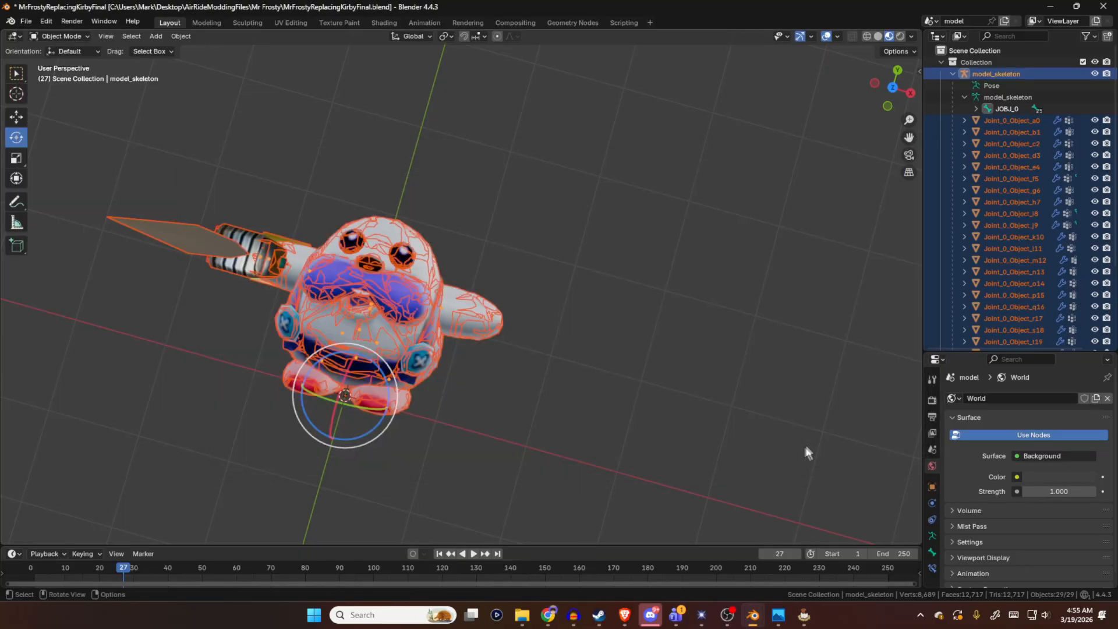
- Switch to HSD DAT Browser and import MrFrostyReplacingKirbyFinal, preserving the current model's skeleton and keeping the existing import settings
{"action": "left_click", "coordinate": [804, 615]}
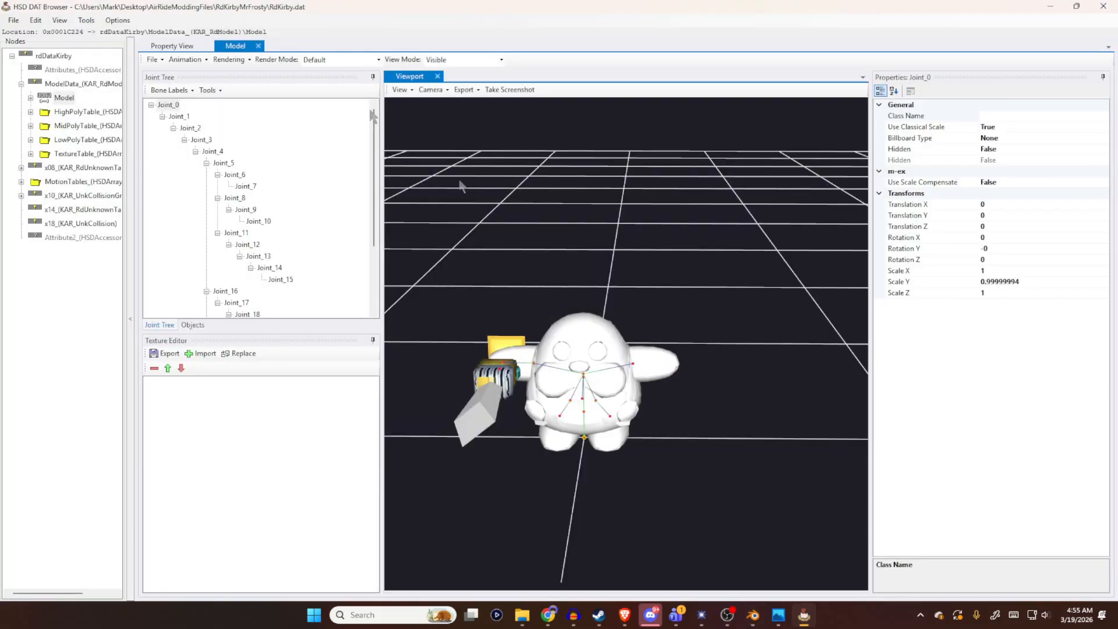
{"action": "left_click", "coordinate": [152, 59]}
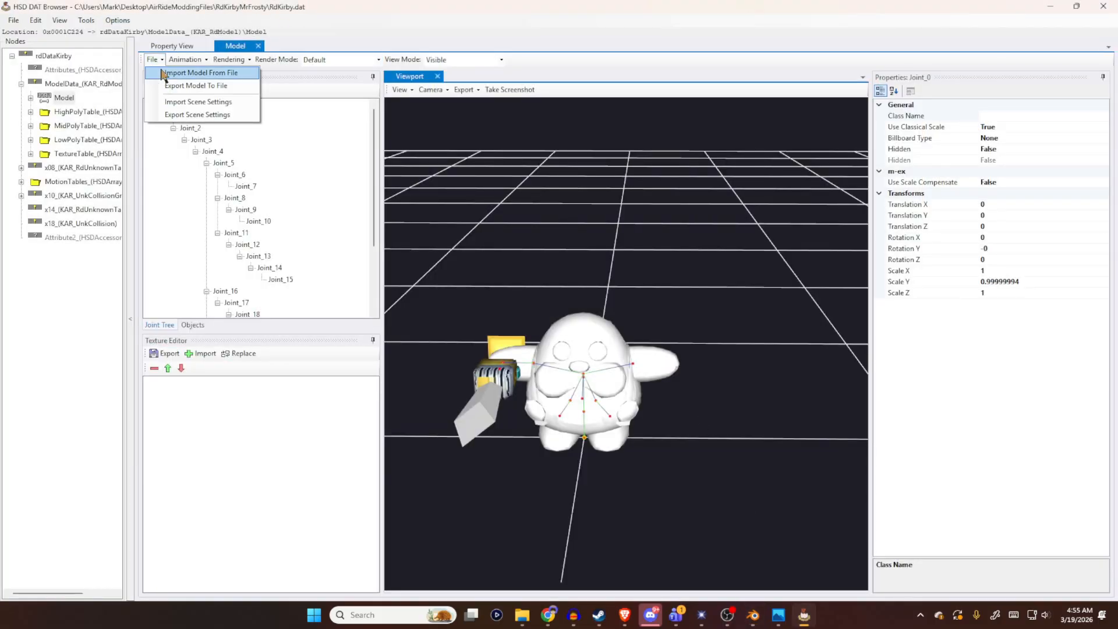
{"action": "left_click", "coordinate": [187, 71]}
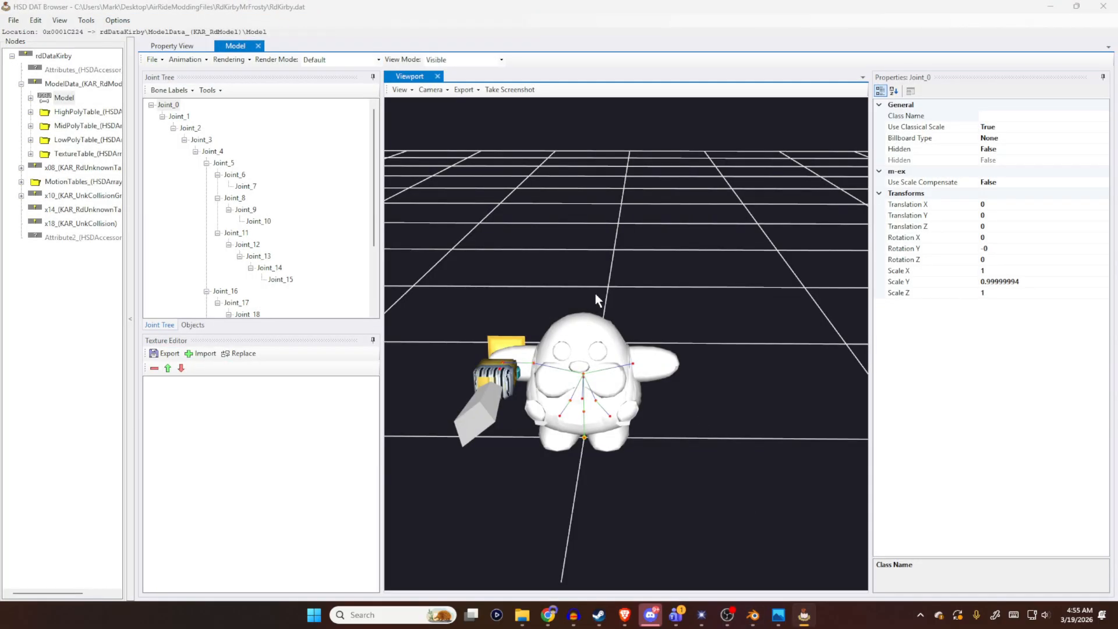
{"action": "left_click", "coordinate": [365, 257]}
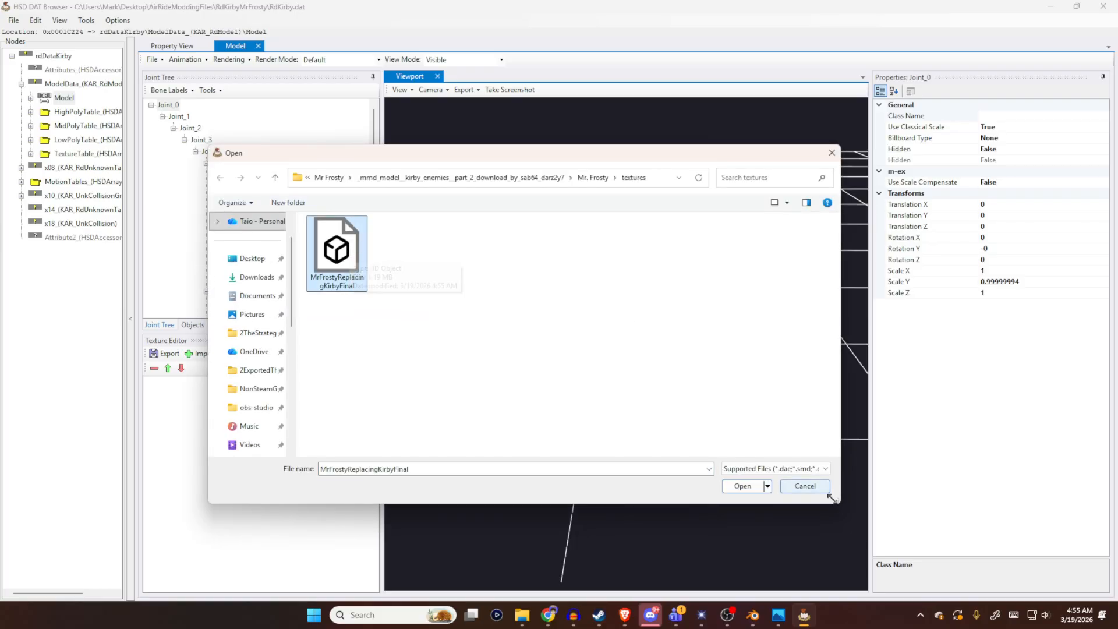
{"action": "left_click", "coordinate": [742, 486]}
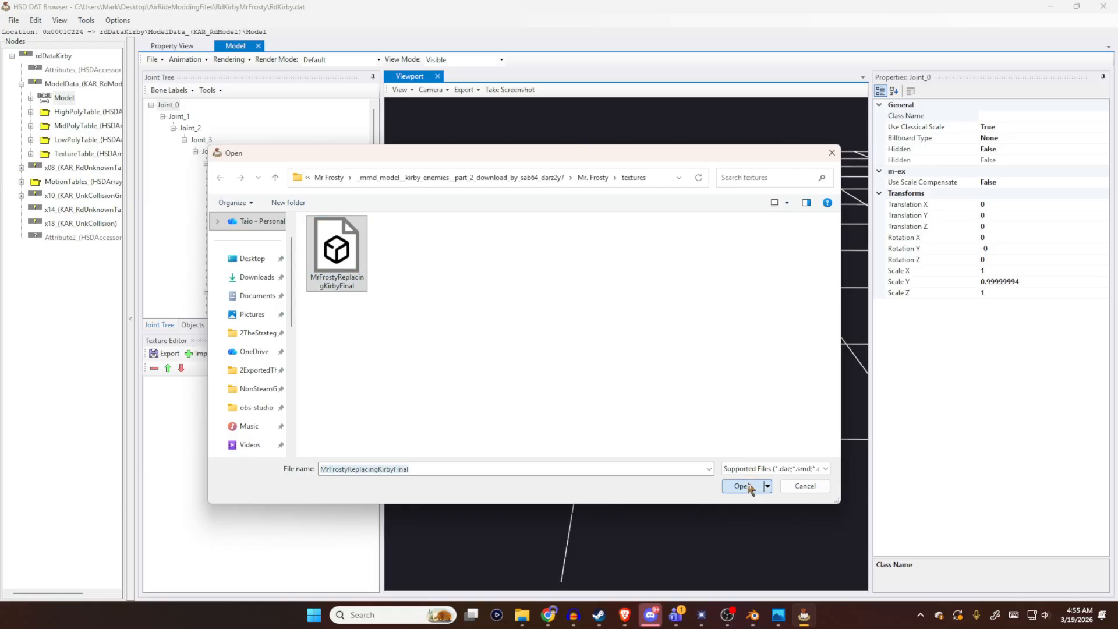
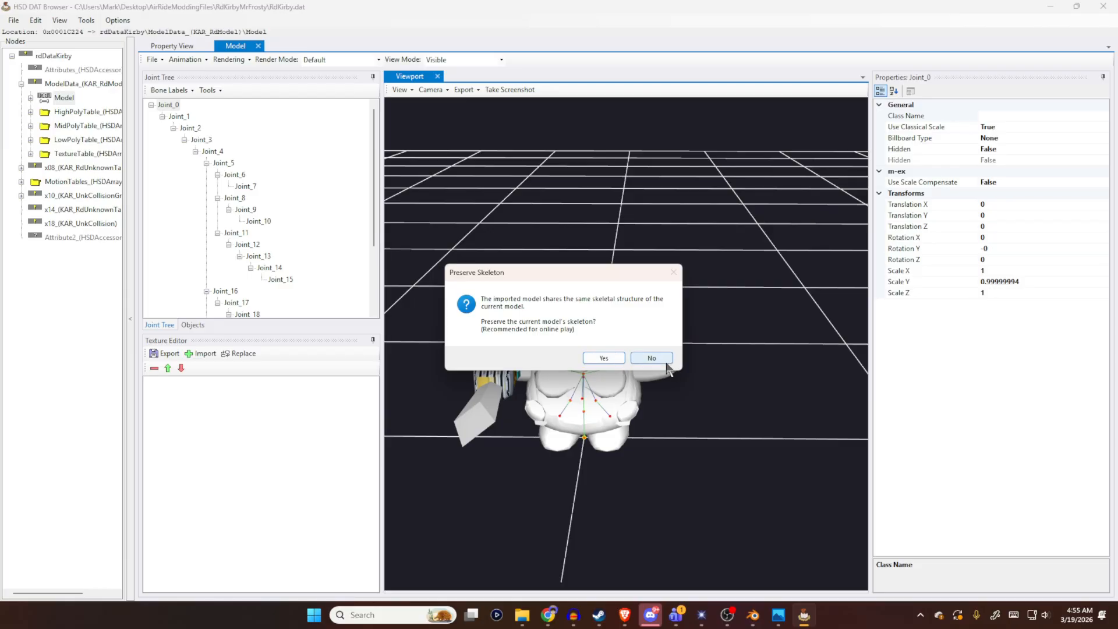
{"action": "left_click", "coordinate": [607, 358]}
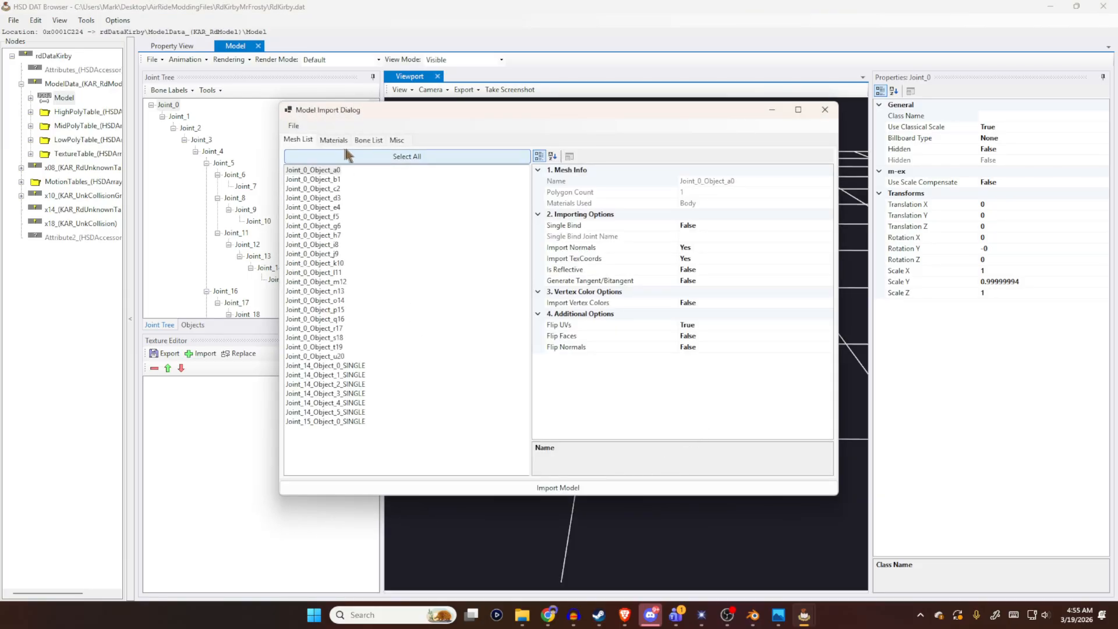
{"action": "left_click", "coordinate": [578, 489]}
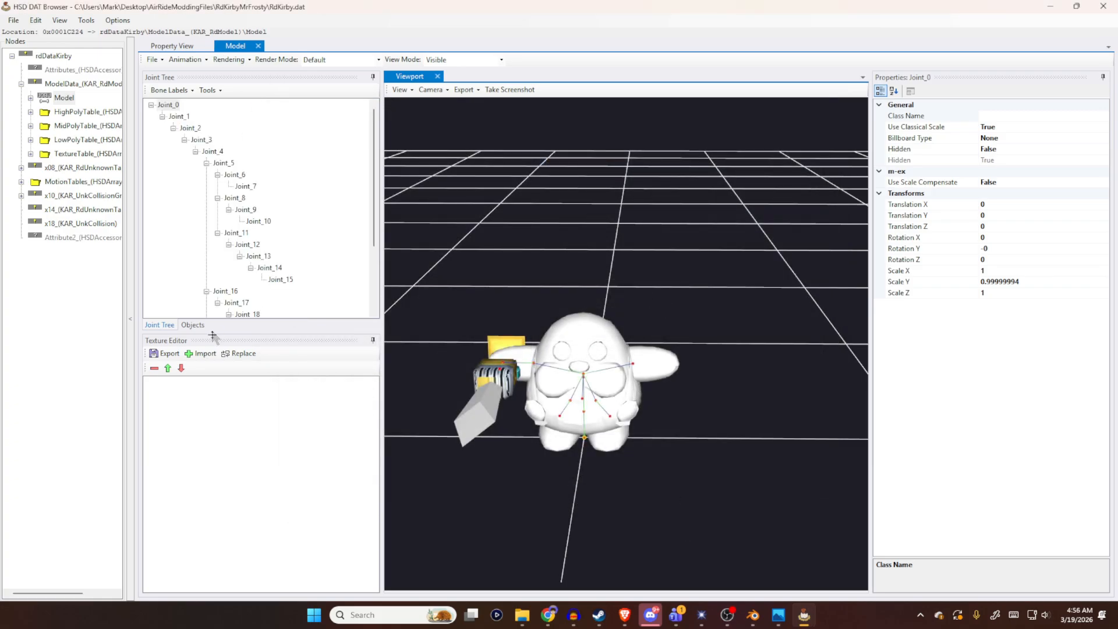
- List the model's objects, hide them all and show only Object 0 of Joint 0
{"action": "left_click", "coordinate": [192, 325]}
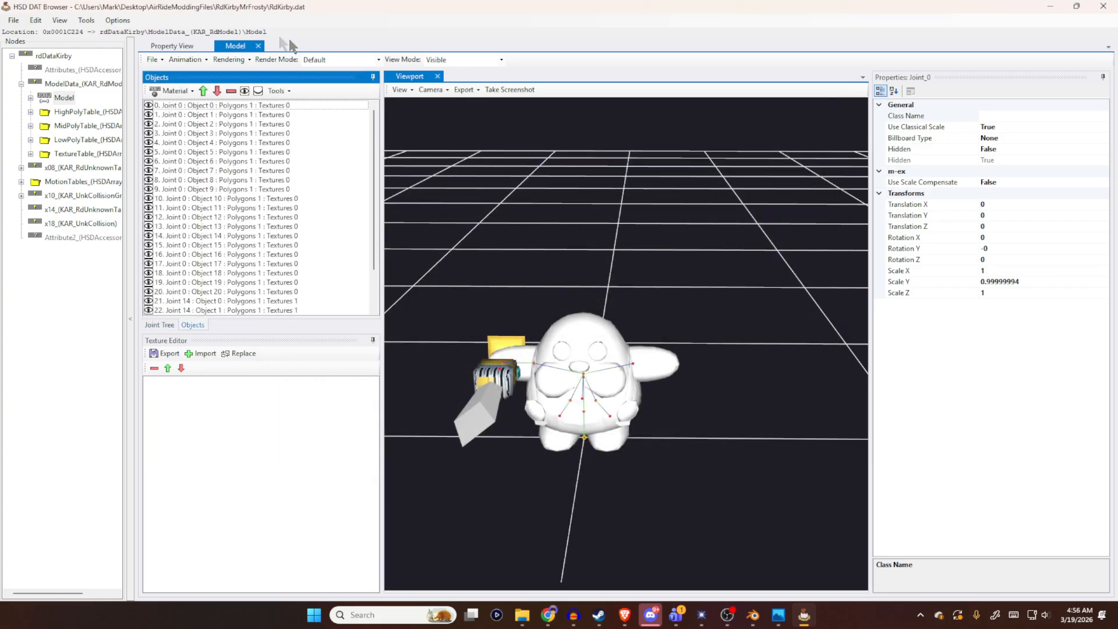
{"action": "left_click", "coordinate": [258, 92]}
{"action": "left_click", "coordinate": [149, 105]}
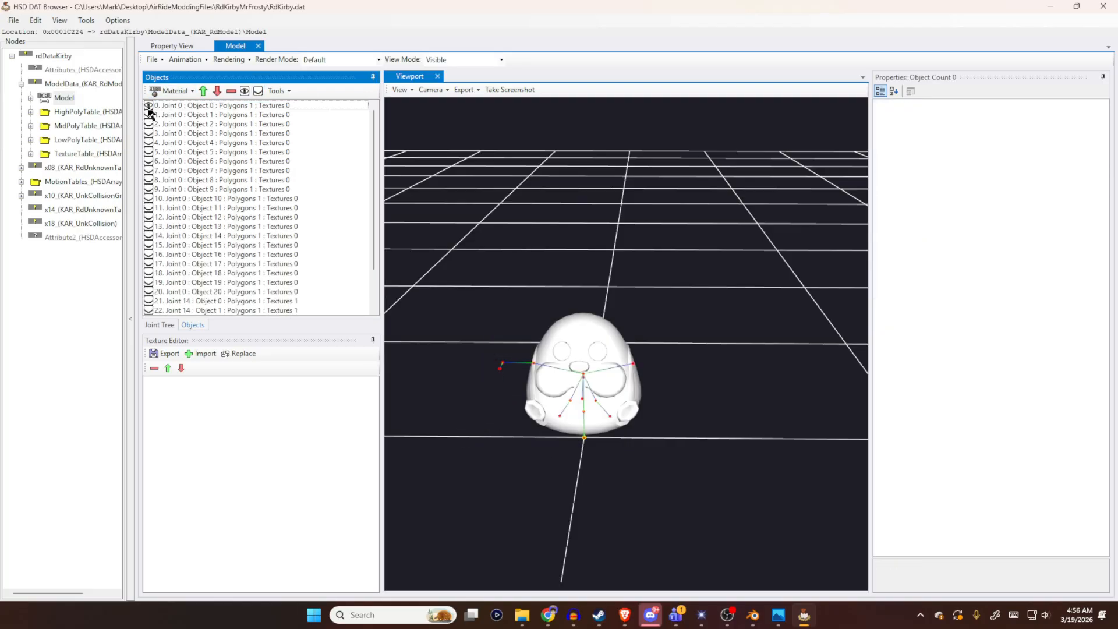
- Highlight Objects 1, 3, 7 and 15 of Joint 0 in turn to see which part of the model each covers
{"action": "left_click", "coordinate": [171, 117]}
{"action": "left_click", "coordinate": [181, 135]}
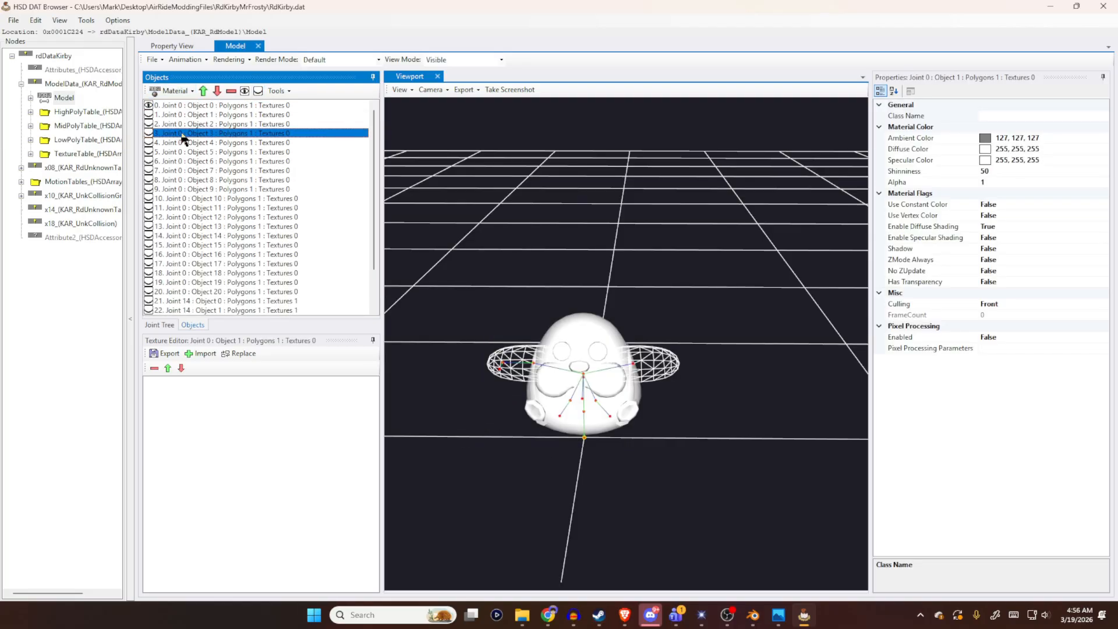
{"action": "left_click", "coordinate": [195, 171]}
{"action": "left_click", "coordinate": [184, 244]}
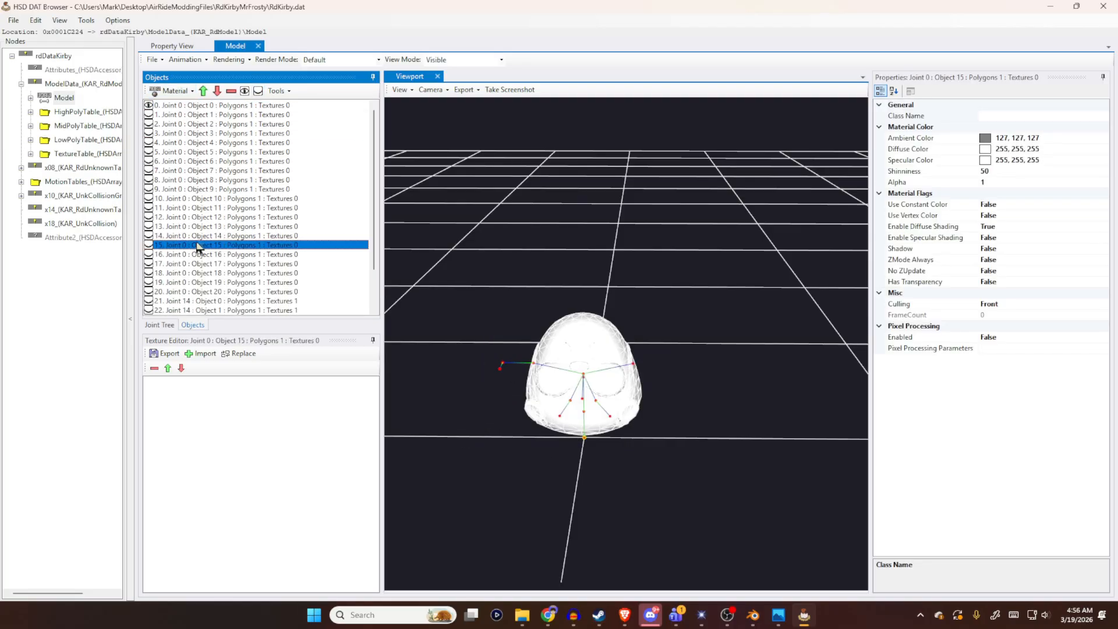
- Show Objects 1 to 9 of Joint 0 one by one to check how each adds to the model
{"action": "left_click", "coordinate": [149, 115]}
{"action": "left_click", "coordinate": [149, 124]}
{"action": "left_click", "coordinate": [150, 170]}
{"action": "left_click", "coordinate": [149, 142]}
{"action": "left_click", "coordinate": [149, 133]}
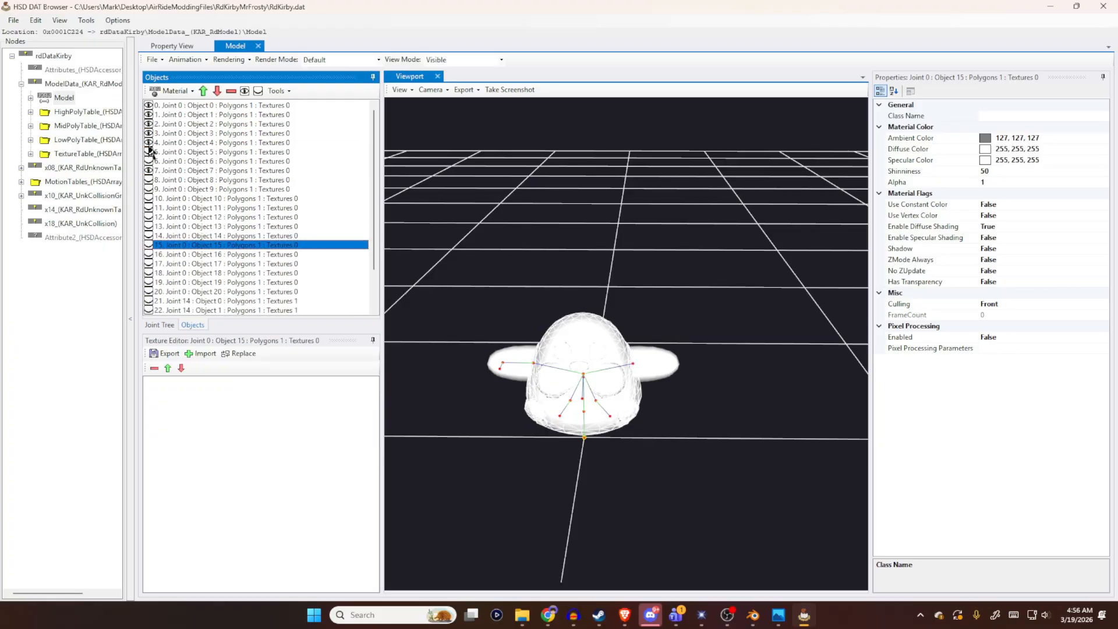
{"action": "left_click", "coordinate": [150, 152]}
{"action": "left_click", "coordinate": [149, 161]}
{"action": "mouse_move", "coordinate": [152, 180]}
{"action": "left_mouse_down"}
{"action": "mouse_move", "coordinate": [156, 251]}
{"action": "mouse_move", "coordinate": [192, 203]}
{"action": "mouse_move", "coordinate": [160, 189]}
{"action": "left_mouse_up"}
{"action": "left_click", "coordinate": [150, 180]}
{"action": "left_click", "coordinate": [149, 189]}
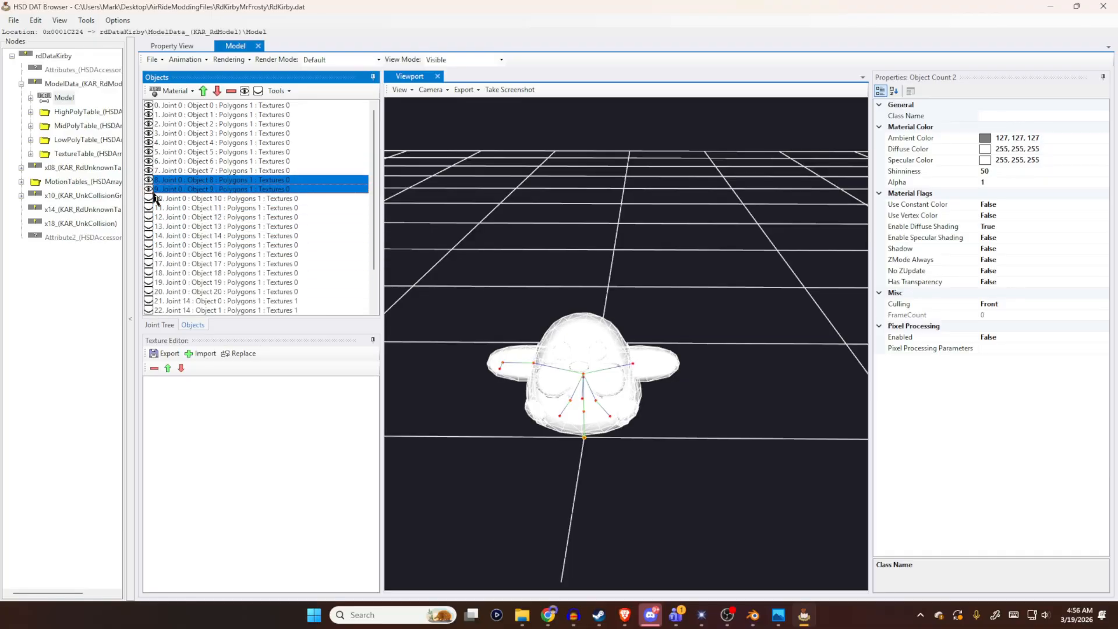
- Show Objects 10, 11 and 12 of Joint 0 as well to check the parts they add
{"action": "scroll", "coordinate": [152, 189], "scroll_direction": "down", "scroll_amount": 2}
{"action": "mouse_move", "coordinate": [153, 152]}
{"action": "left_mouse_down"}
{"action": "mouse_move", "coordinate": [153, 252]}
{"action": "mouse_move", "coordinate": [151, 172]}
{"action": "left_mouse_up"}
{"action": "left_click", "coordinate": [149, 152]}
{"action": "left_click", "coordinate": [149, 171]}
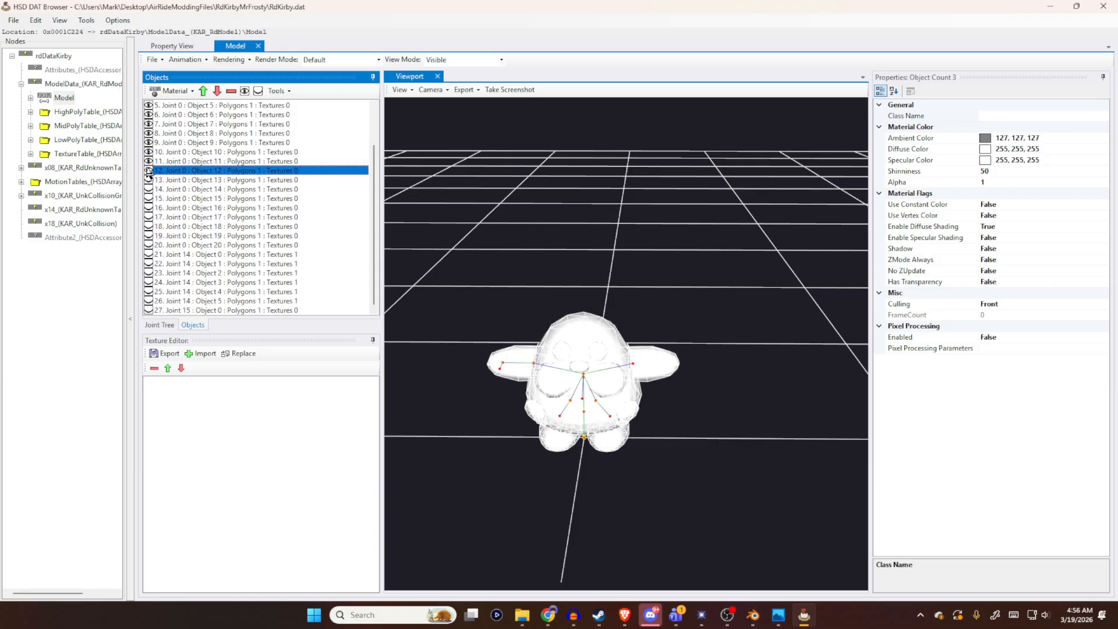
{"action": "left_click", "coordinate": [149, 159]}
{"action": "left_click", "coordinate": [149, 169]}
{"action": "left_click", "coordinate": [149, 171]}
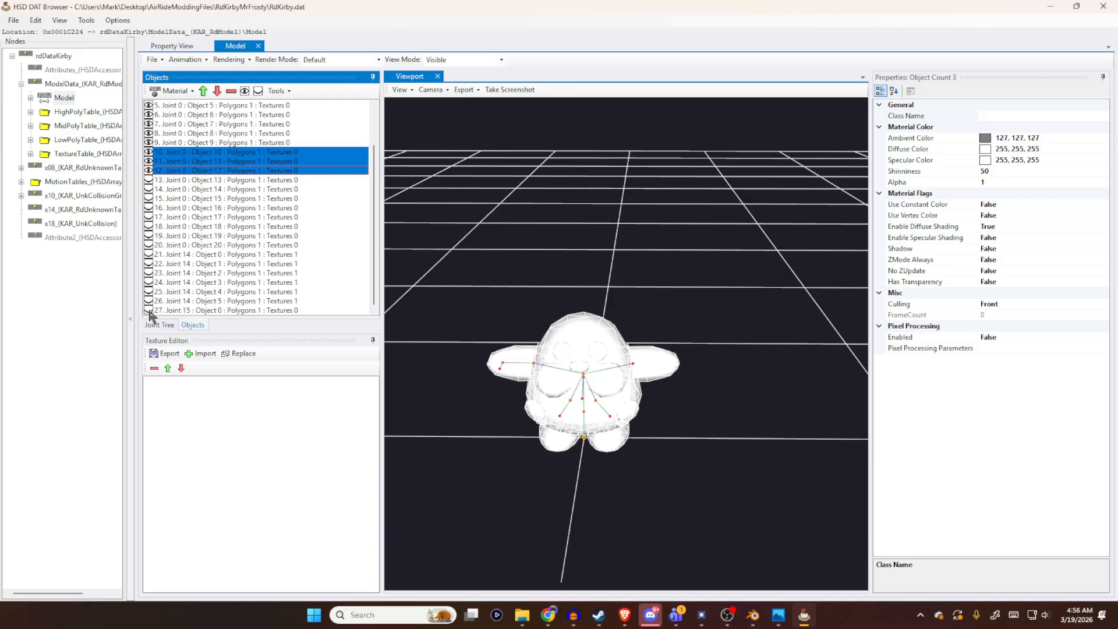
- Make all the model's objects visible, select Object 12 of Joint 0 and look over the complete model
{"action": "left_click", "coordinate": [244, 90]}
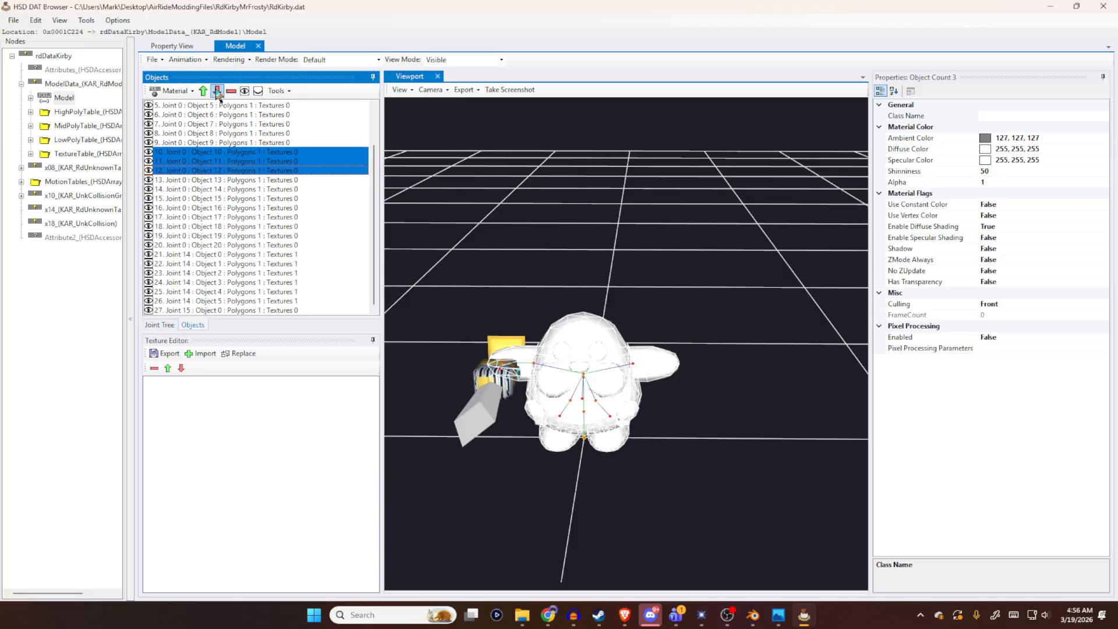
{"action": "left_click", "coordinate": [216, 172]}
{"action": "left_click_drag", "start_coordinate": [487, 347], "coordinate": [493, 408]}
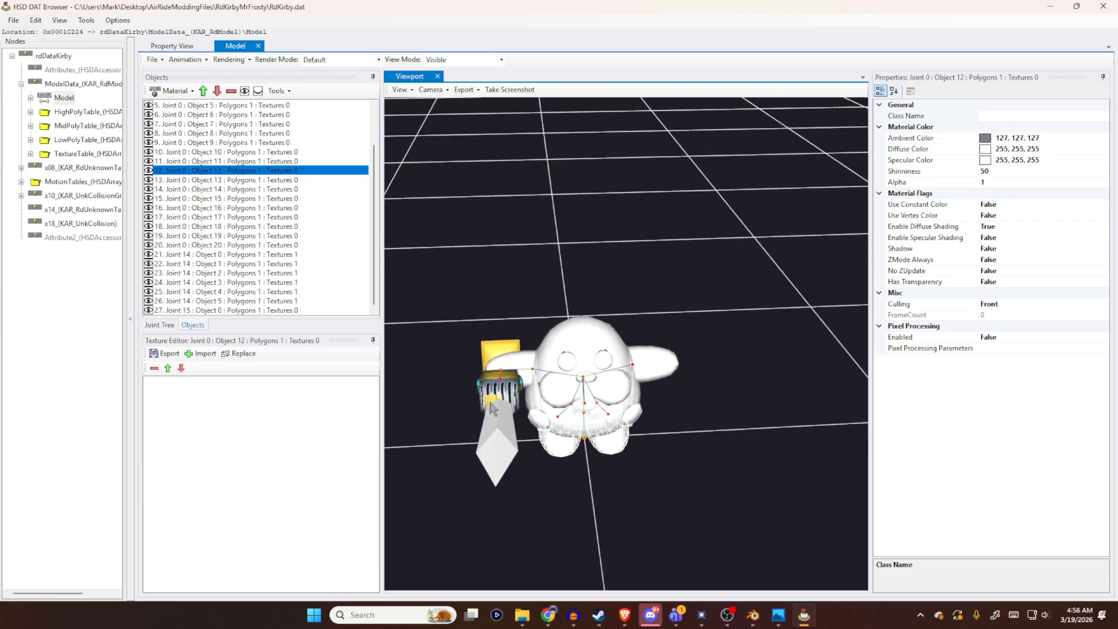
{"action": "left_click_drag", "start_coordinate": [543, 230], "coordinate": [608, 286]}
- Import the color image from the Mr. Frosty textures folder into Object 5 of Joint 0 with the CMP image format
{"action": "left_click", "coordinate": [262, 108]}
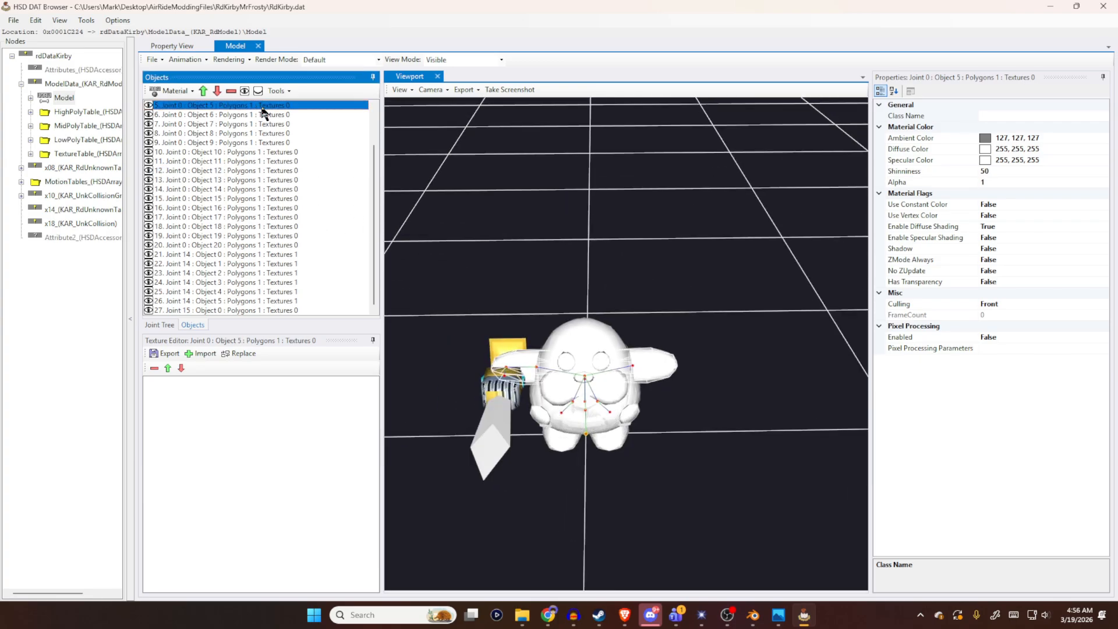
{"action": "left_click", "coordinate": [203, 353]}
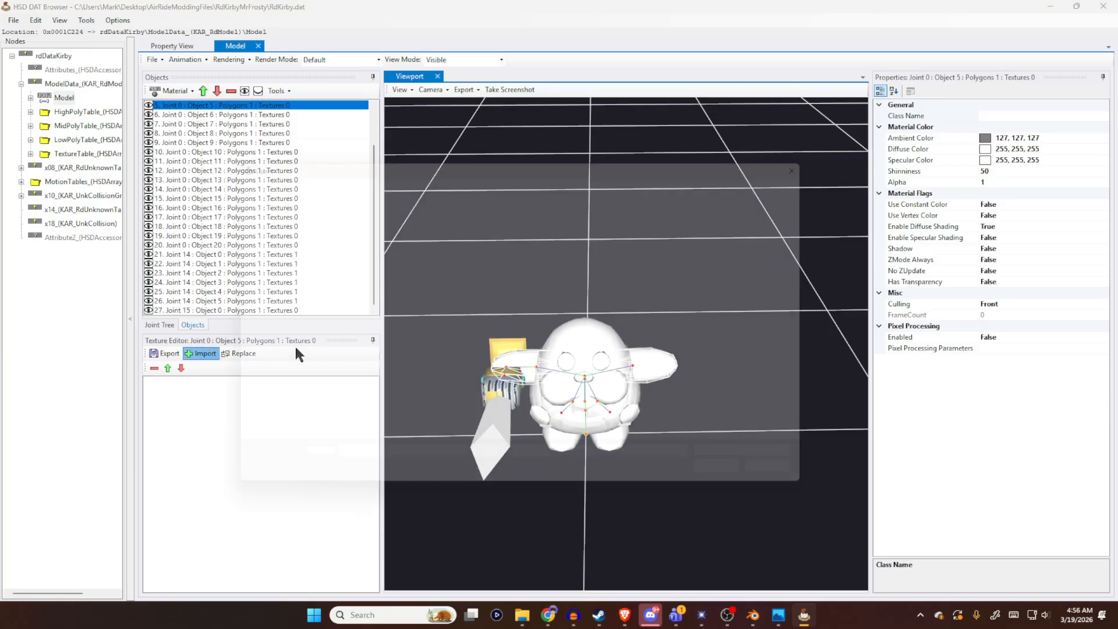
{"action": "left_click", "coordinate": [488, 241]}
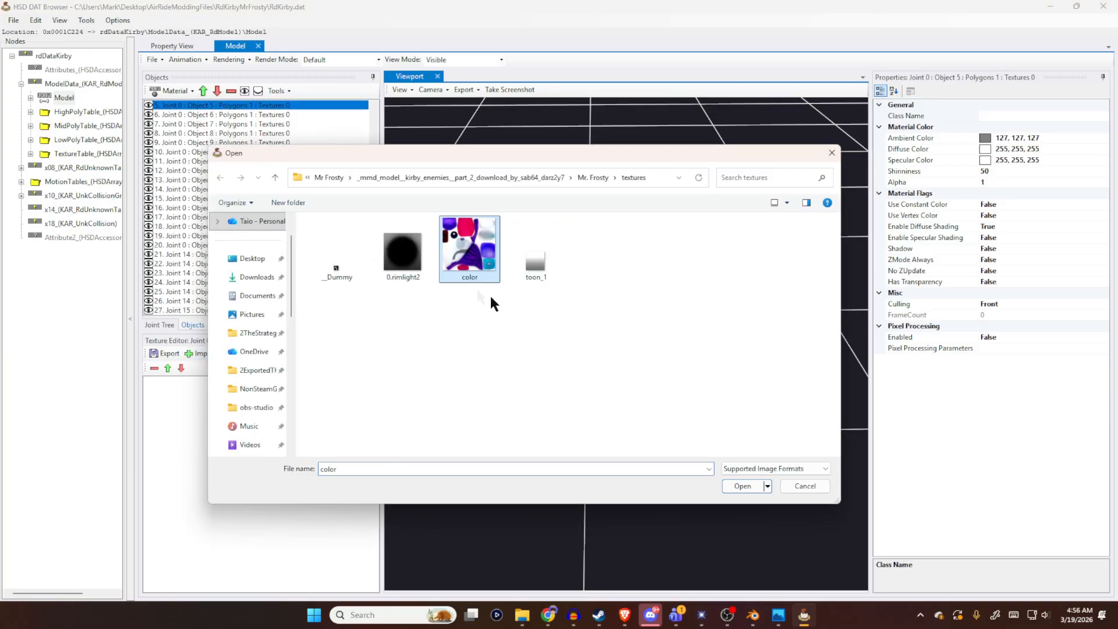
{"action": "left_click", "coordinate": [748, 487]}
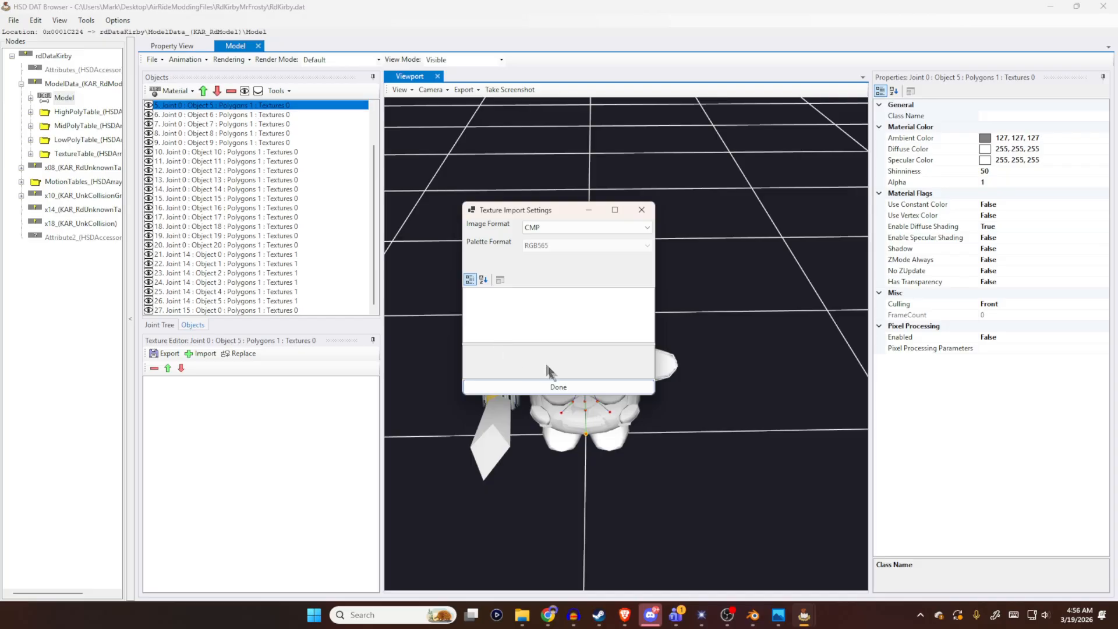
{"action": "left_click", "coordinate": [556, 387]}
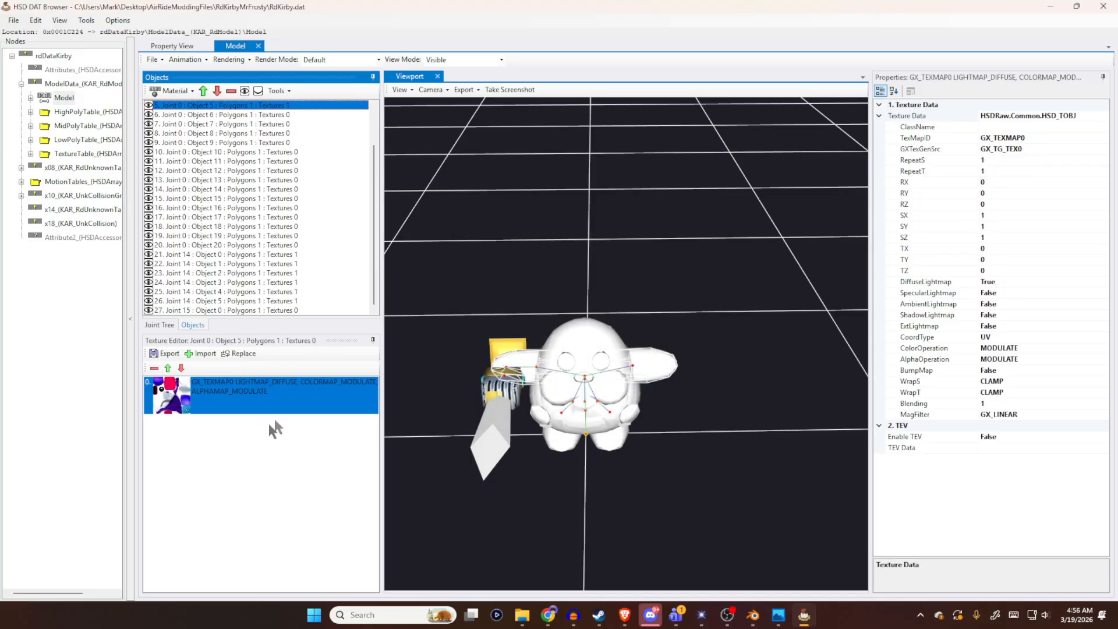
{"action": "left_click", "coordinate": [275, 389]}
- Import the same color image as the texture of Object 6 of Joint 0, keeping the default import settings
{"action": "left_click", "coordinate": [282, 116]}
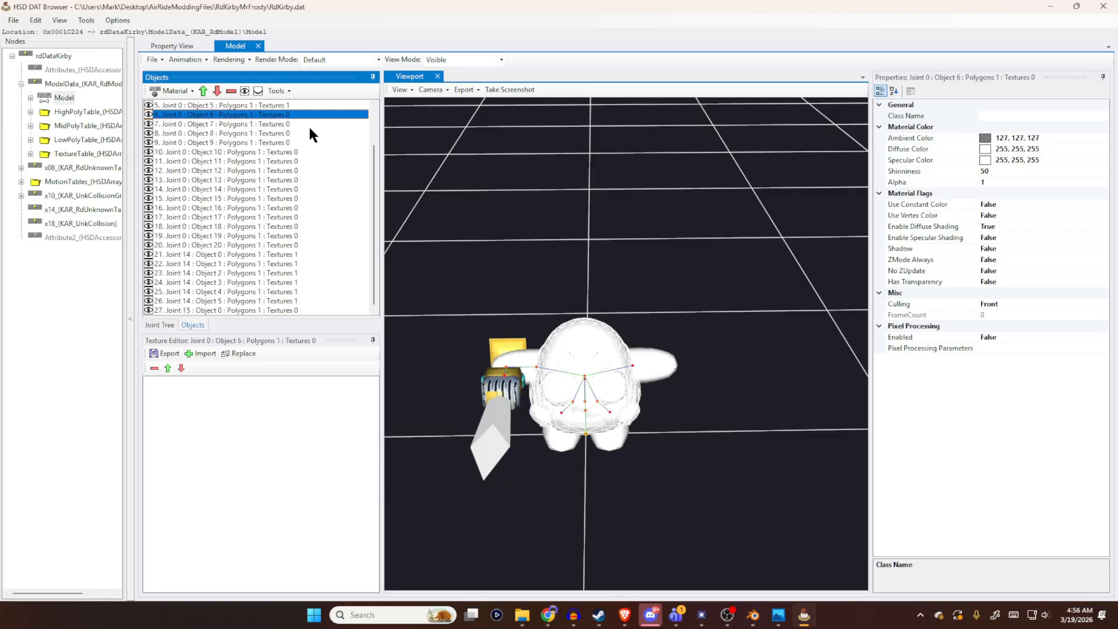
{"action": "left_click", "coordinate": [205, 354]}
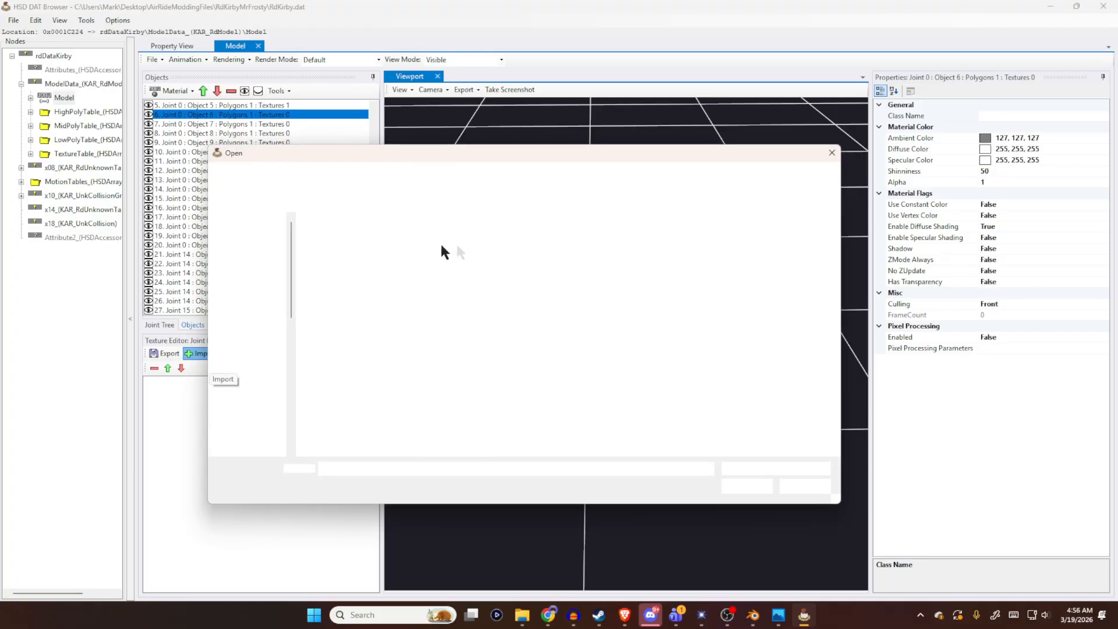
{"action": "left_click", "coordinate": [457, 254]}
{"action": "double_click", "coordinate": [457, 253]}
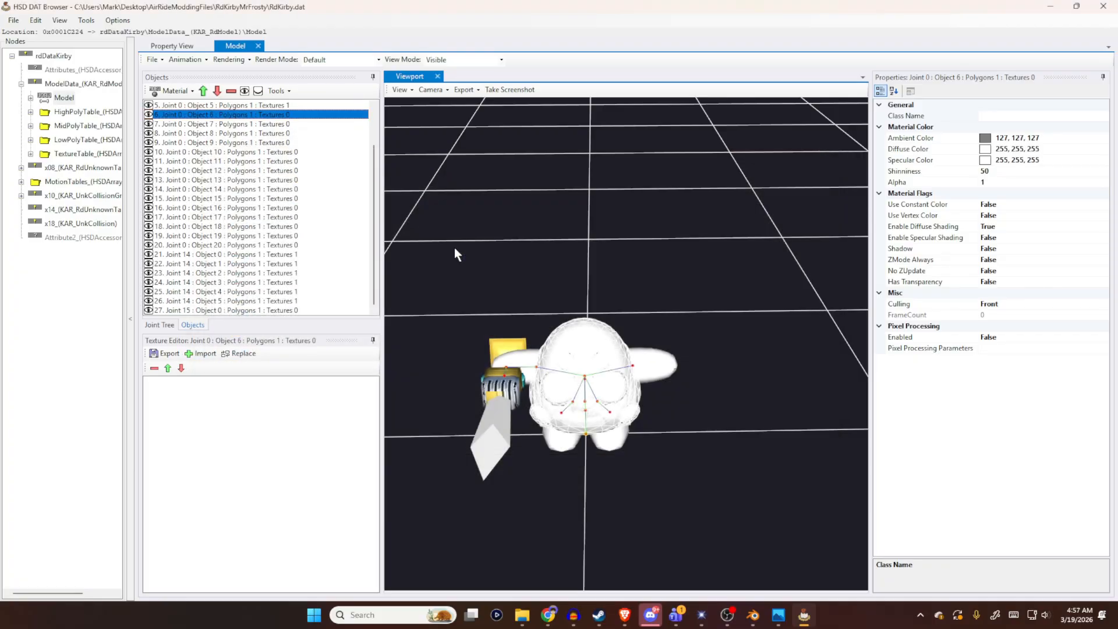
{"action": "left_click", "coordinate": [618, 386]}
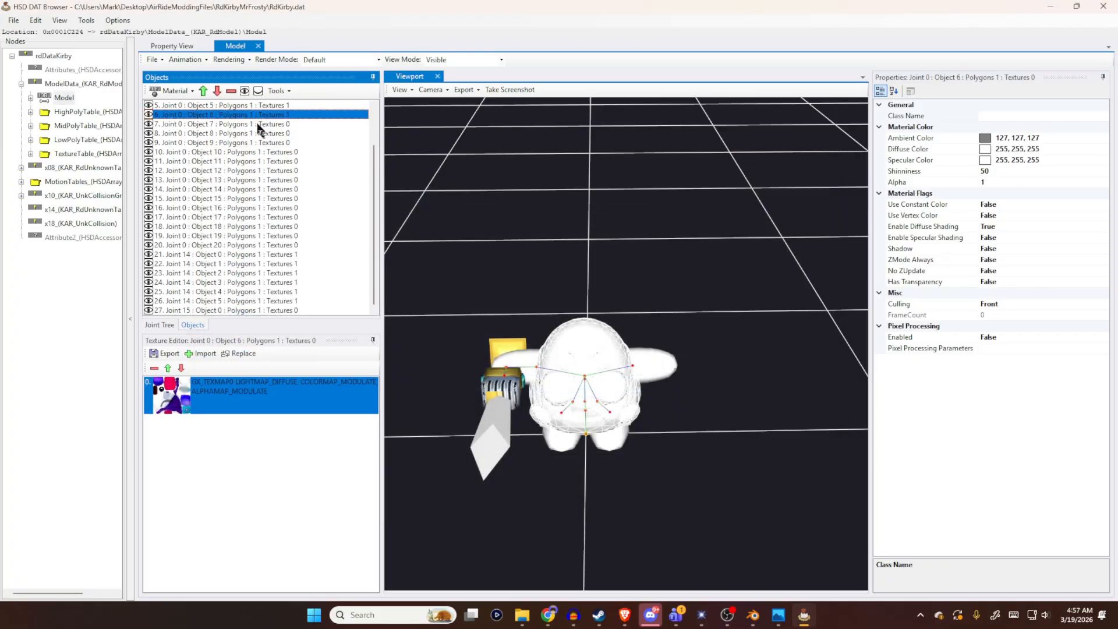
{"action": "left_click", "coordinate": [228, 402]}
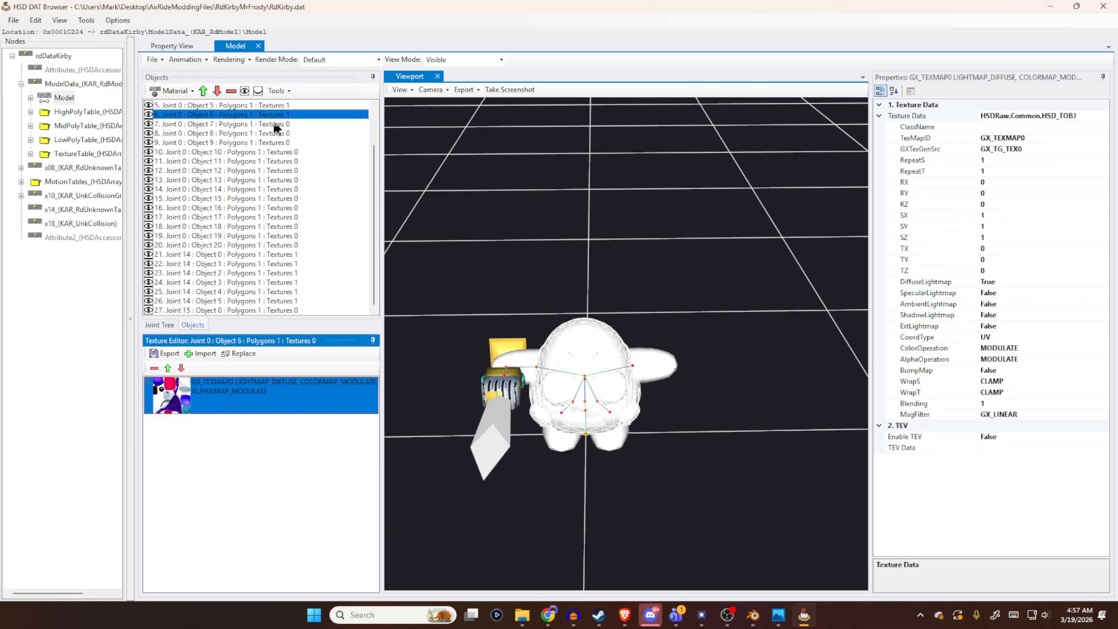
- Work down the object list and give each remaining untextured Joint 0 object the color texture
{"action": "left_click", "coordinate": [276, 131]}
{"action": "key", "text": "Down"}
{"action": "key", "text": "Down"}
{"action": "key", "text": "Down"}
{"action": "key", "text": "Down"}
{"action": "key", "text": "Down"}
{"action": "key", "text": "Down"}
{"action": "key", "text": "Down"}
{"action": "key", "text": "Down"}
{"action": "key", "text": "Down"}
{"action": "key", "text": "Down"}
{"action": "key", "text": "Down"}
{"action": "key", "text": "Down"}
{"action": "key", "text": "Down"}
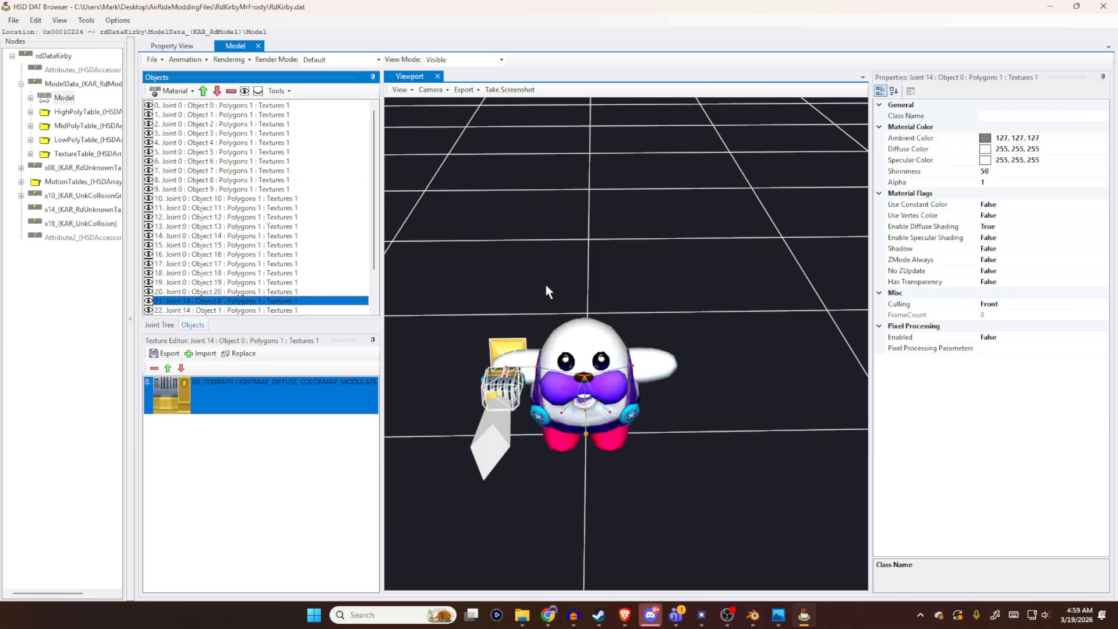
- Examine the textured model and step through the Joint 0 objects to check the texture assigned to each
{"action": "left_click_drag", "start_coordinate": [464, 262], "coordinate": [408, 203]}
{"action": "left_click", "coordinate": [209, 236]}
{"action": "left_click", "coordinate": [265, 227]}
{"action": "key", "text": "Up"}
{"action": "key", "text": "Up"}
{"action": "key", "text": "Up"}
{"action": "key", "text": "Up"}
{"action": "key", "text": "Up"}
{"action": "key", "text": "Up"}
{"action": "key", "text": "Up"}
{"action": "key", "text": "Up"}
{"action": "key", "text": "Up"}
{"action": "key", "text": "Up"}
{"action": "key", "text": "Up"}
{"action": "key", "text": "Up"}
{"action": "key", "text": "Up"}
{"action": "key", "text": "Down"}
{"action": "key", "text": "Down"}
{"action": "key", "text": "Down"}
{"action": "key", "text": "Down"}
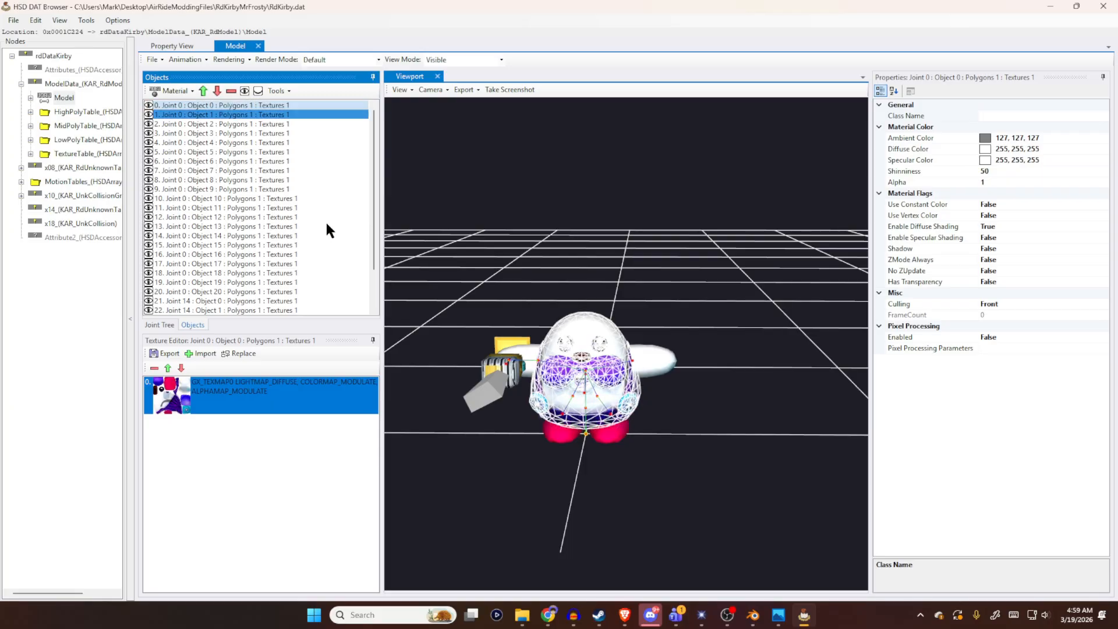
{"action": "key", "text": "Down"}
{"action": "key", "text": "Down"}
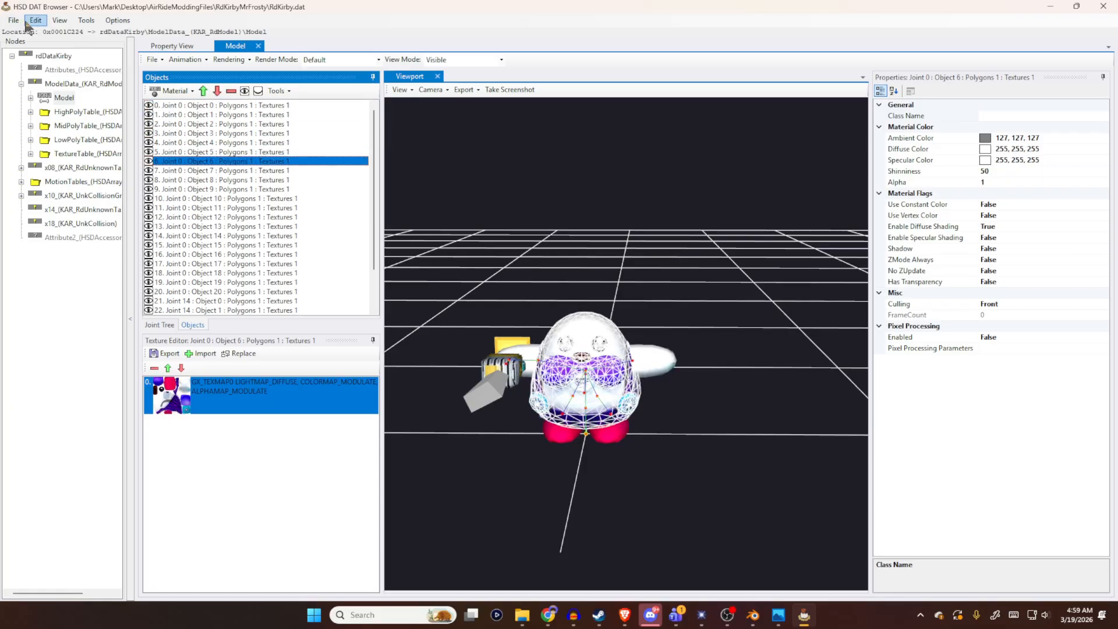
- Save the changes to RdKirby.dat and inspect the textured model from several angles
{"action": "left_click", "coordinate": [12, 20]}
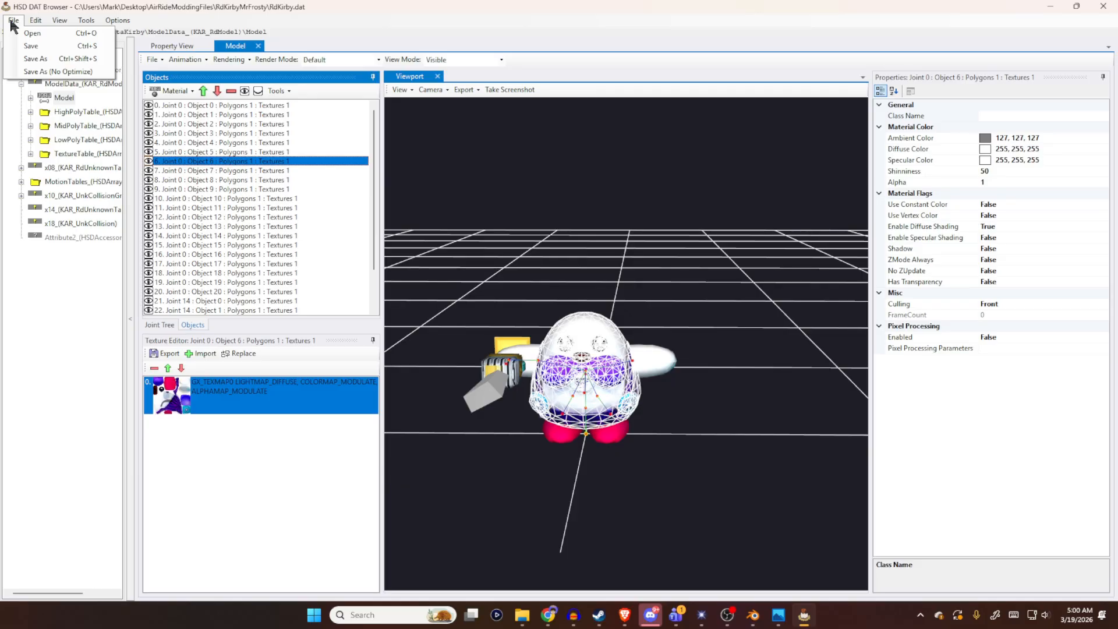
{"action": "left_click", "coordinate": [29, 45]}
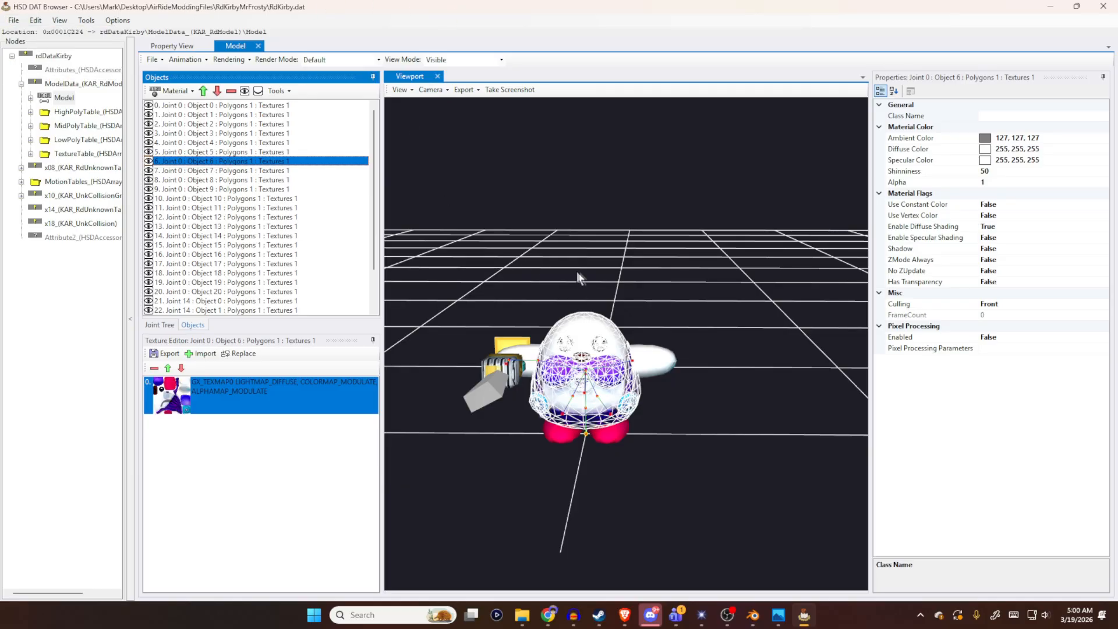
{"action": "left_click_drag", "start_coordinate": [716, 281], "coordinate": [666, 280]}
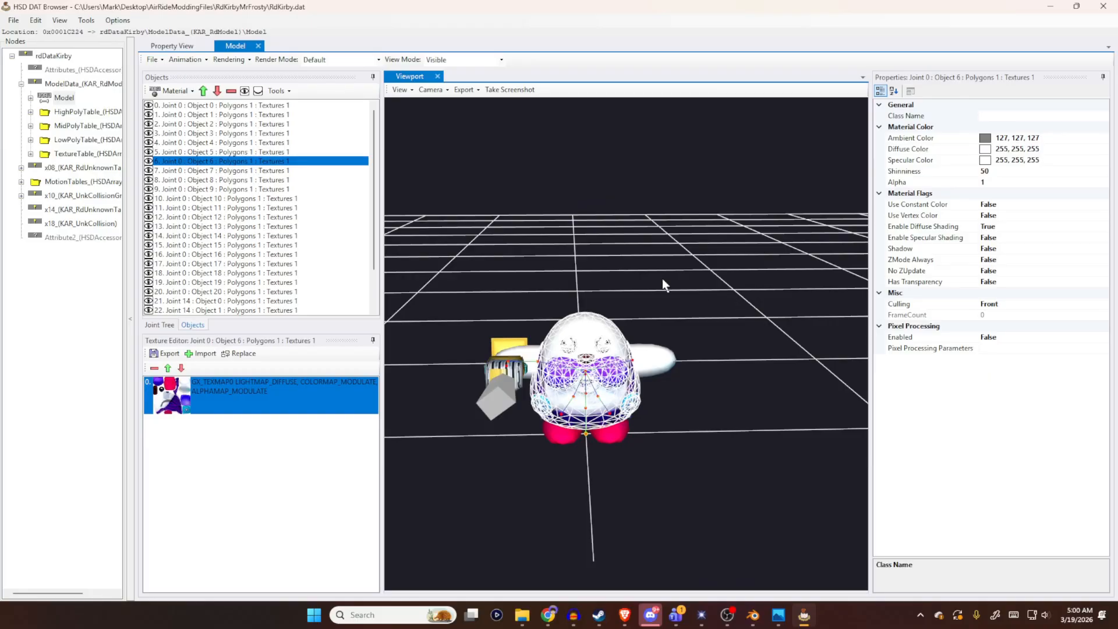
{"action": "left_click_drag", "start_coordinate": [569, 257], "coordinate": [595, 319]}
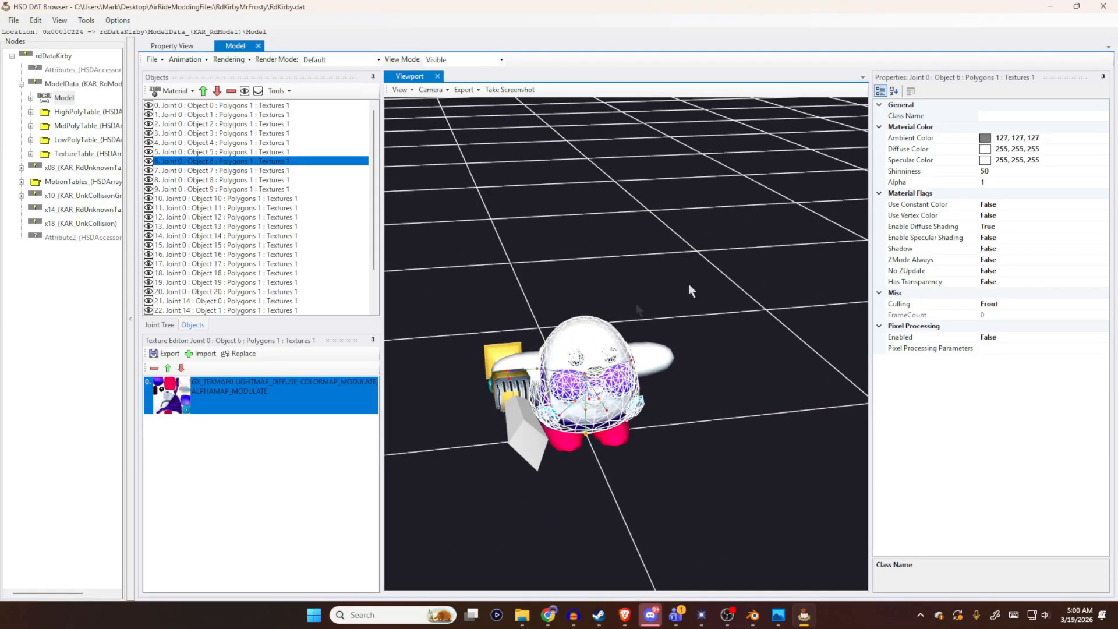
{"action": "left_click_drag", "start_coordinate": [709, 158], "coordinate": [557, 238]}
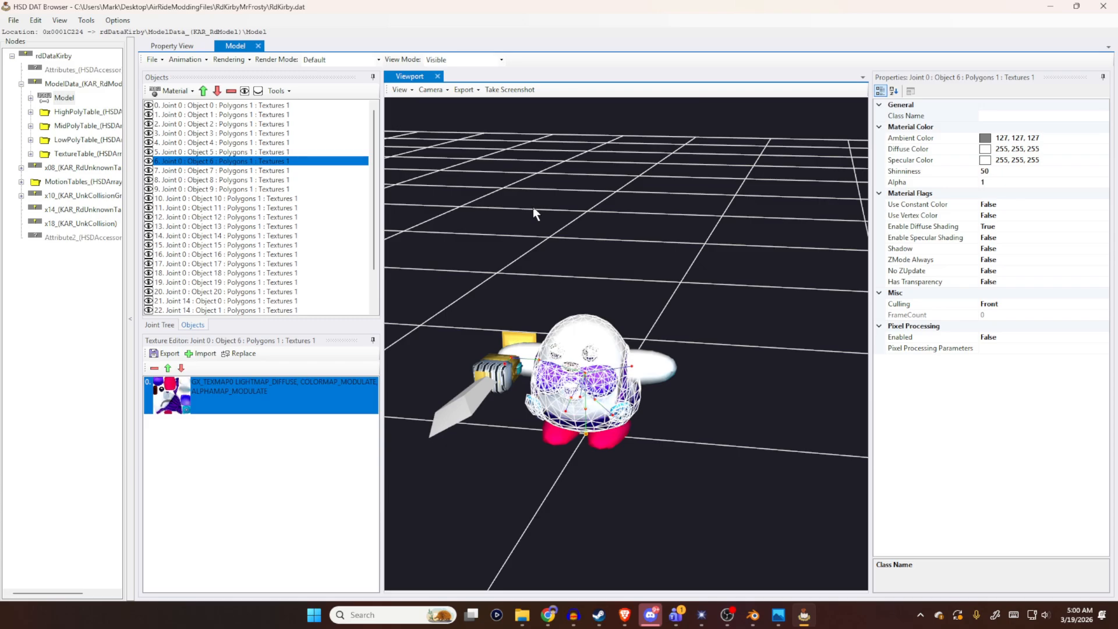
- Switch to Blender, select the arms mesh Joint_0_Object_d3 and put it in Weight Paint mode
{"action": "left_click", "coordinate": [753, 614]}
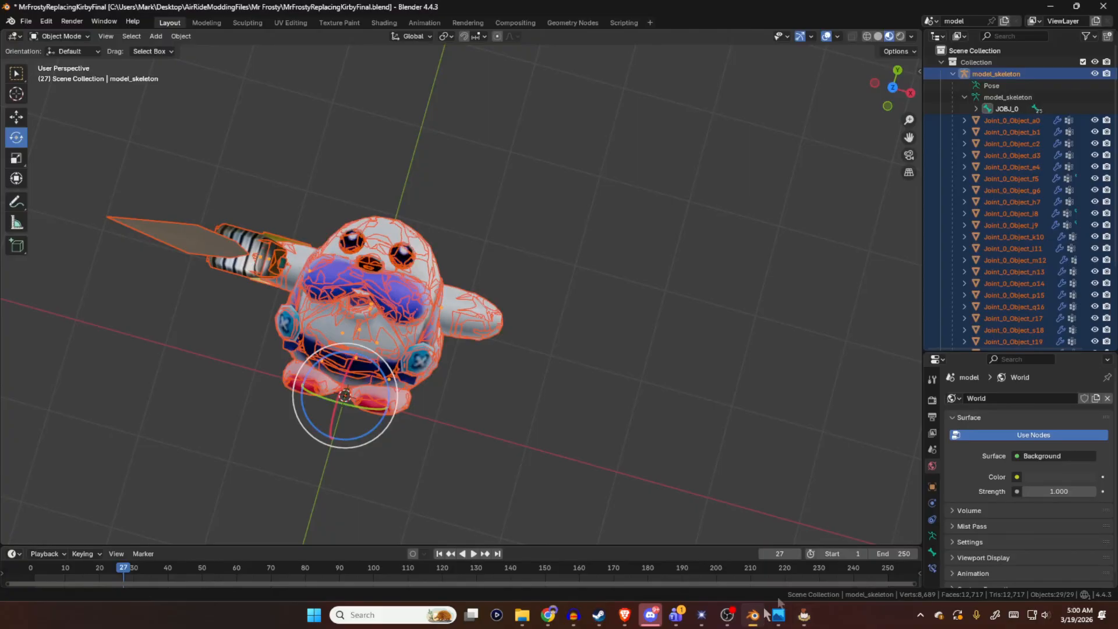
{"action": "left_click", "coordinate": [488, 291]}
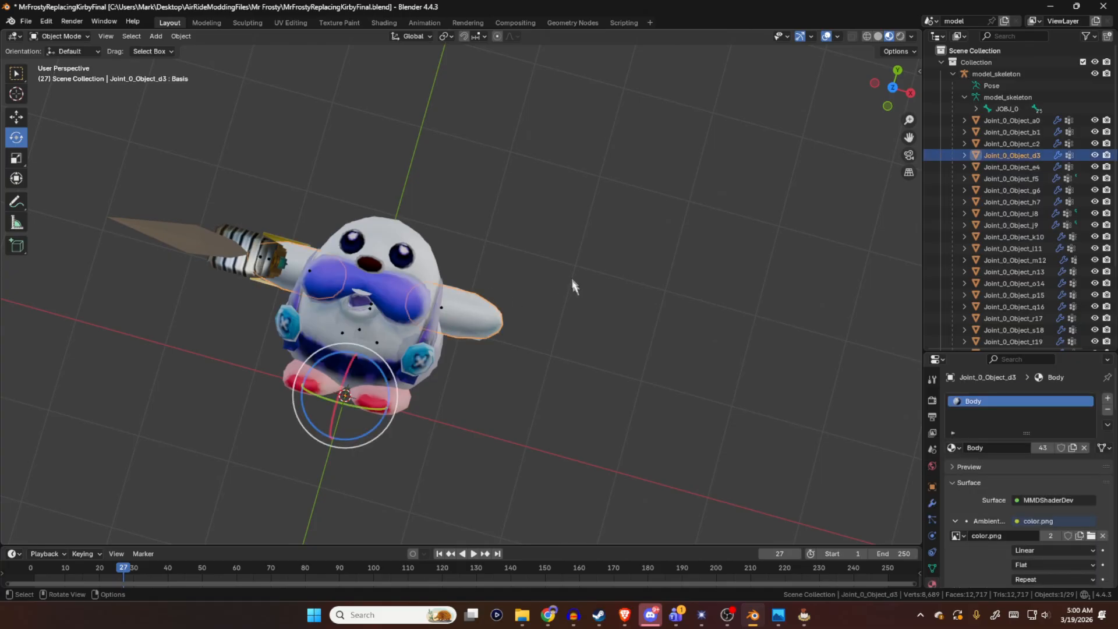
{"action": "key", "text": "Tab"}
{"action": "left_click", "coordinate": [56, 37]}
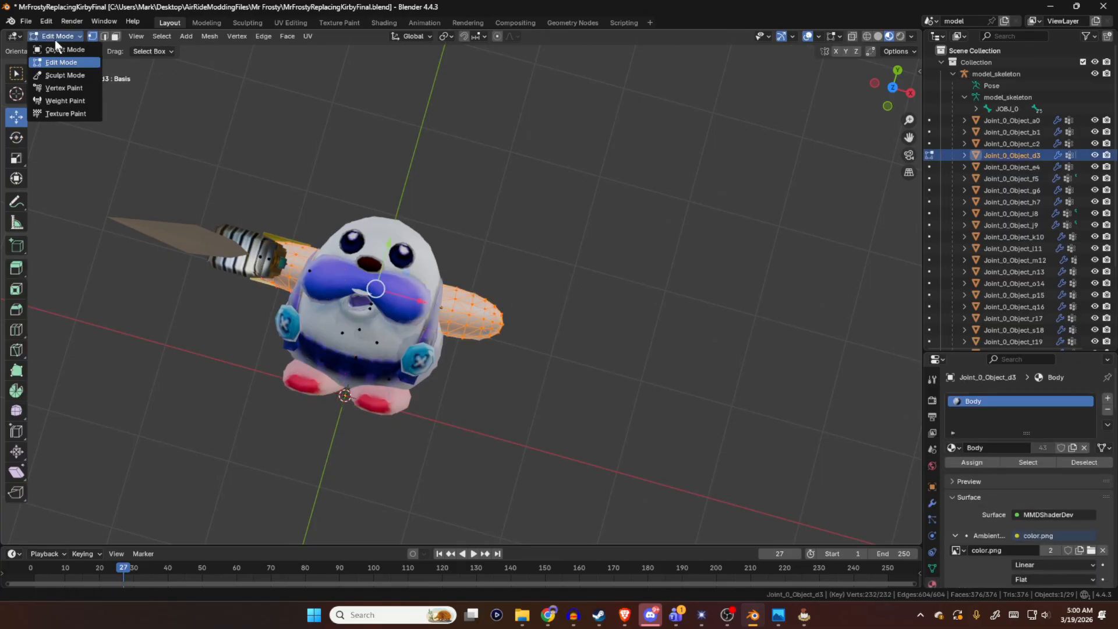
{"action": "left_click", "coordinate": [65, 100]}
{"action": "mouse_move", "coordinate": [444, 247]}
{"action": "middle_mouse_down"}
{"action": "mouse_move", "coordinate": [487, 259]}
{"action": "mouse_move", "coordinate": [474, 336]}
{"action": "mouse_move", "coordinate": [494, 280]}
{"action": "middle_mouse_up"}
{"action": "scroll", "coordinate": [472, 334], "scroll_direction": "up", "scroll_amount": 3}
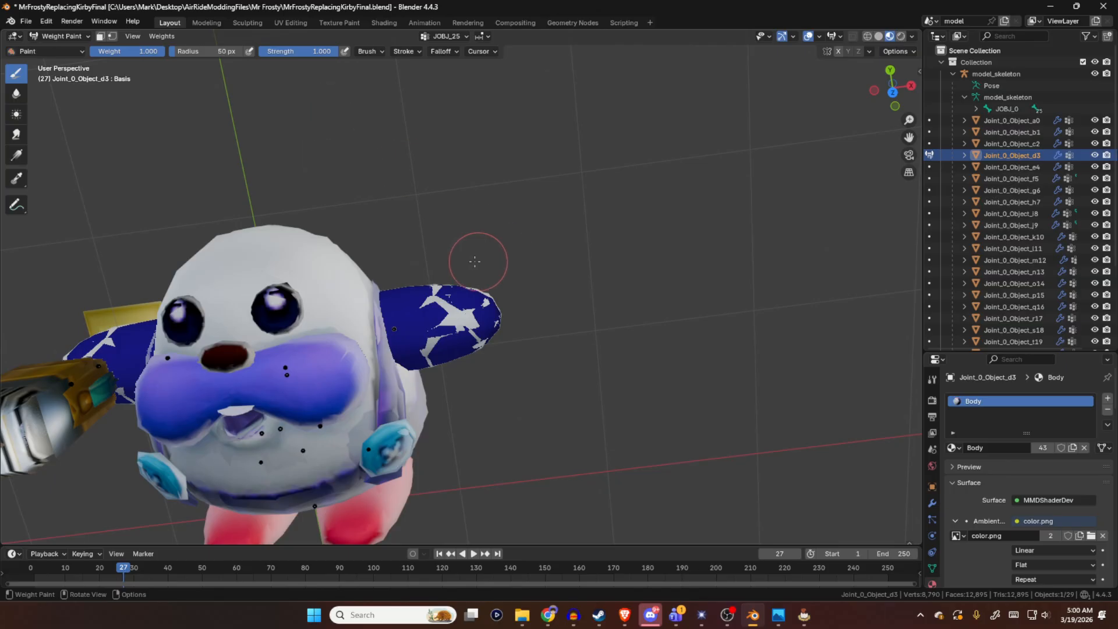
- Try a linear weight gradient at weight 1.000 outward across the arm with the Gradient tool, and undo it
{"action": "left_click", "coordinate": [18, 155]}
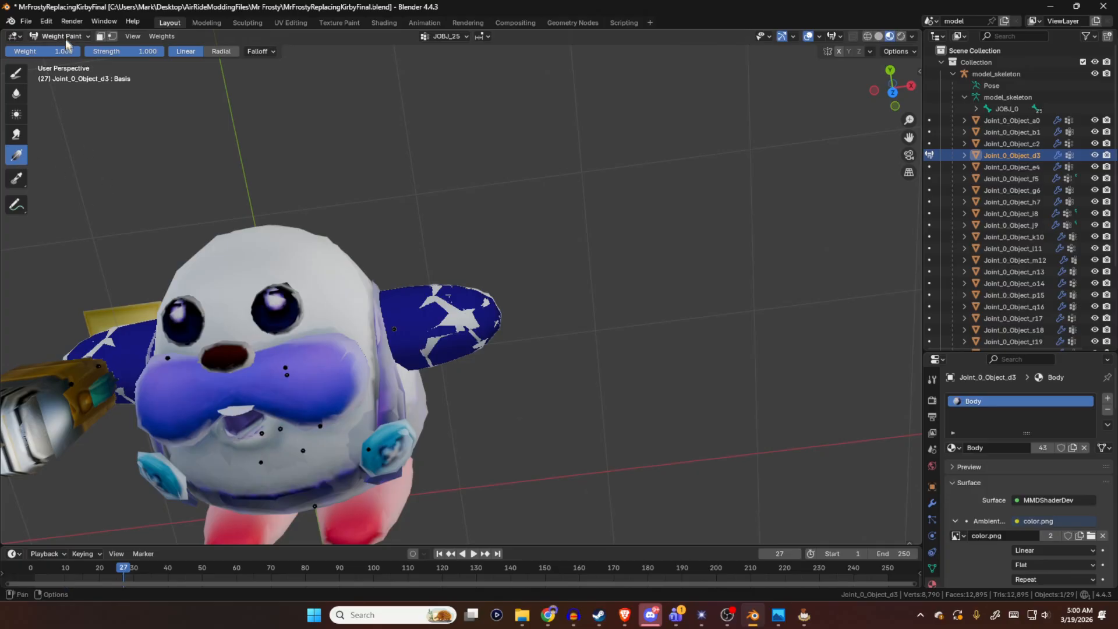
{"action": "mouse_move", "coordinate": [64, 51]}
{"action": "left_mouse_down"}
{"action": "mouse_move", "coordinate": [6, 51]}
{"action": "mouse_move", "coordinate": [80, 51]}
{"action": "left_mouse_up"}
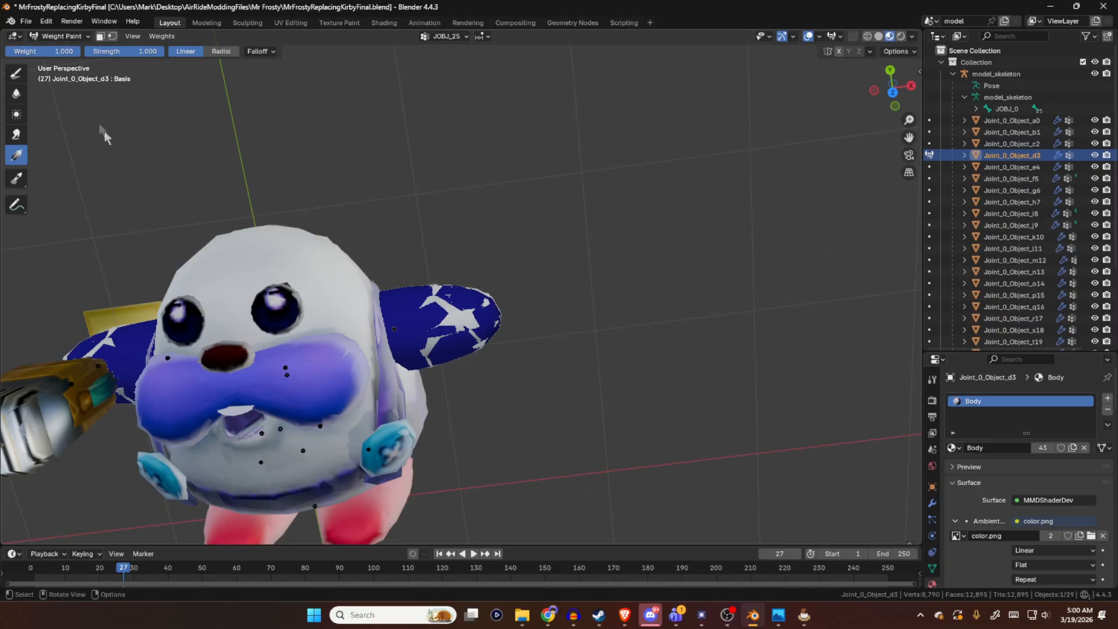
{"action": "left_click", "coordinate": [18, 73]}
{"action": "left_click", "coordinate": [16, 156]}
{"action": "left_click_drag", "start_coordinate": [417, 313], "coordinate": [676, 321]}
{"action": "key", "text": "ctrl+z"}
{"action": "middle_click_drag", "start_coordinate": [413, 224], "coordinate": [419, 256]}
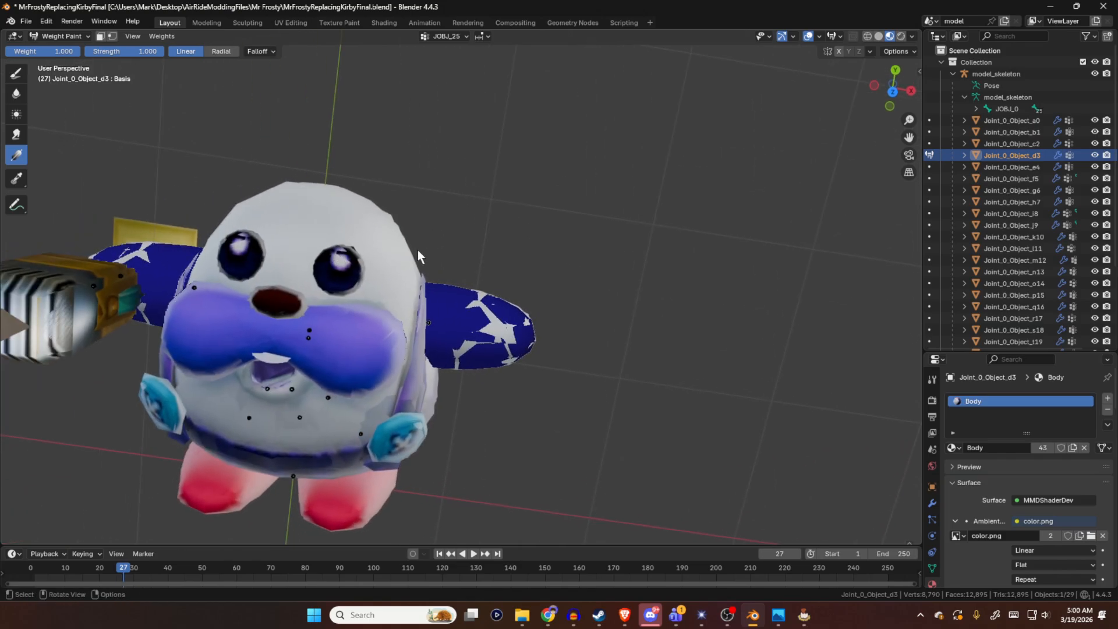
- Enable the face selection mask for weight painting and put the arms mesh in Edit Mode
{"action": "left_click", "coordinate": [100, 37]}
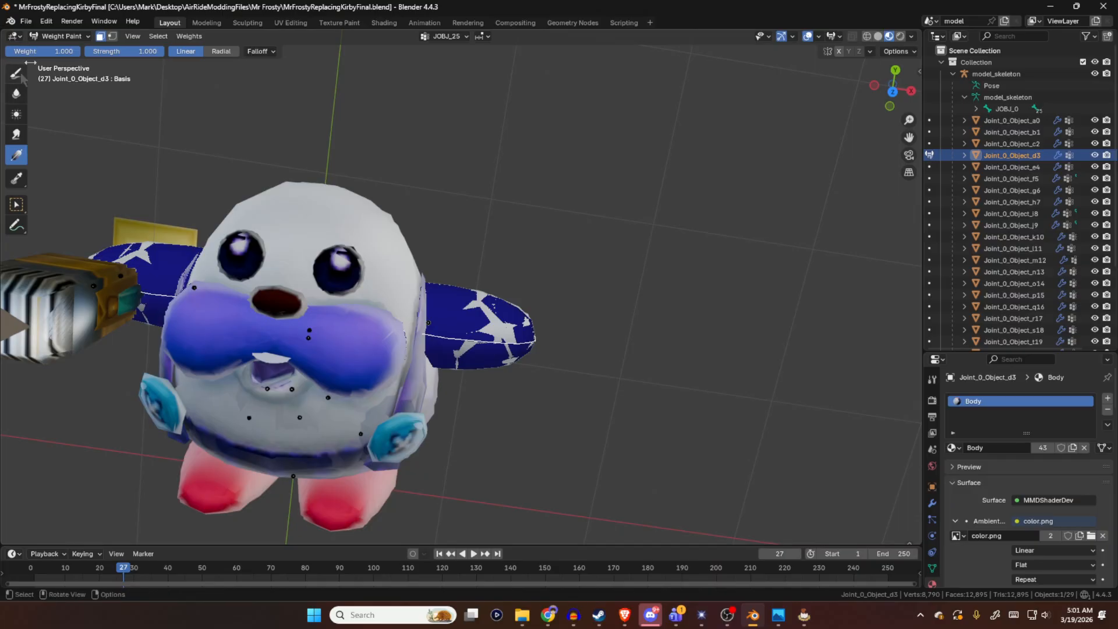
{"action": "left_click", "coordinate": [58, 36]}
{"action": "left_click", "coordinate": [57, 63]}
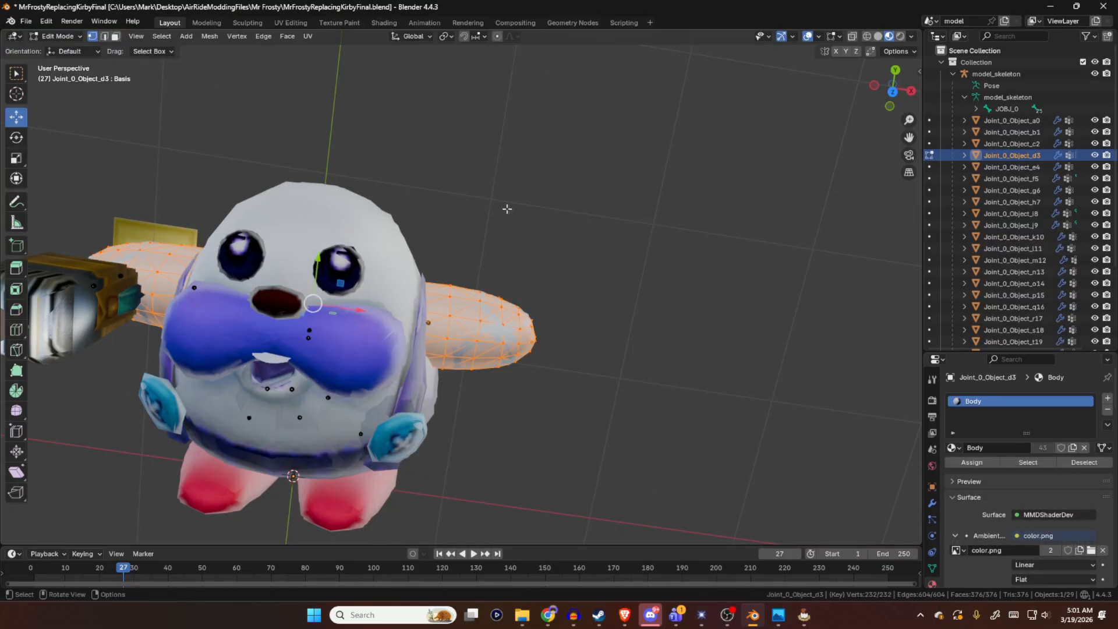
- Select only the free arm's vertices in wireframe, try a linear weight gradient on it in Weight Paint mode, and undo it
{"action": "left_click", "coordinate": [866, 36]}
{"action": "left_click_drag", "start_coordinate": [661, 198], "coordinate": [330, 427]}
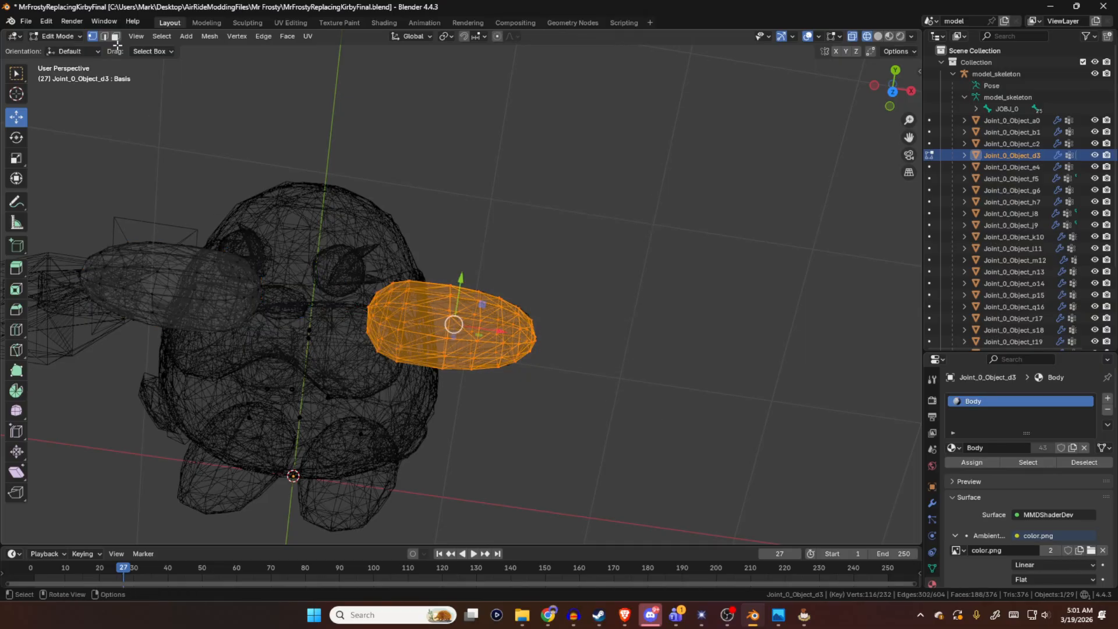
{"action": "left_click", "coordinate": [61, 35]}
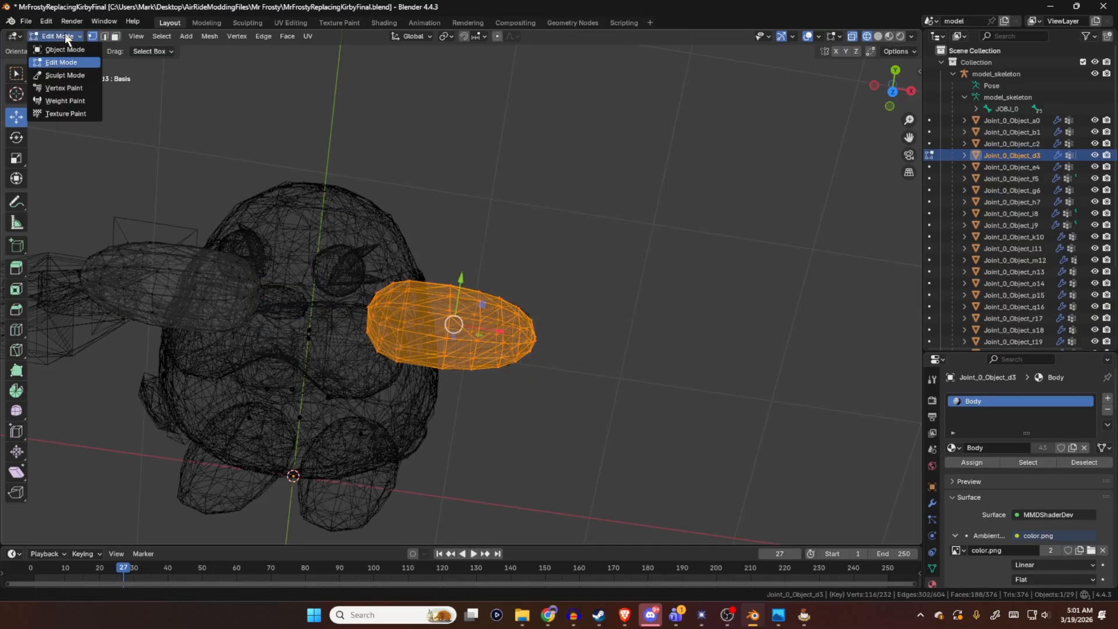
{"action": "left_click", "coordinate": [56, 95]}
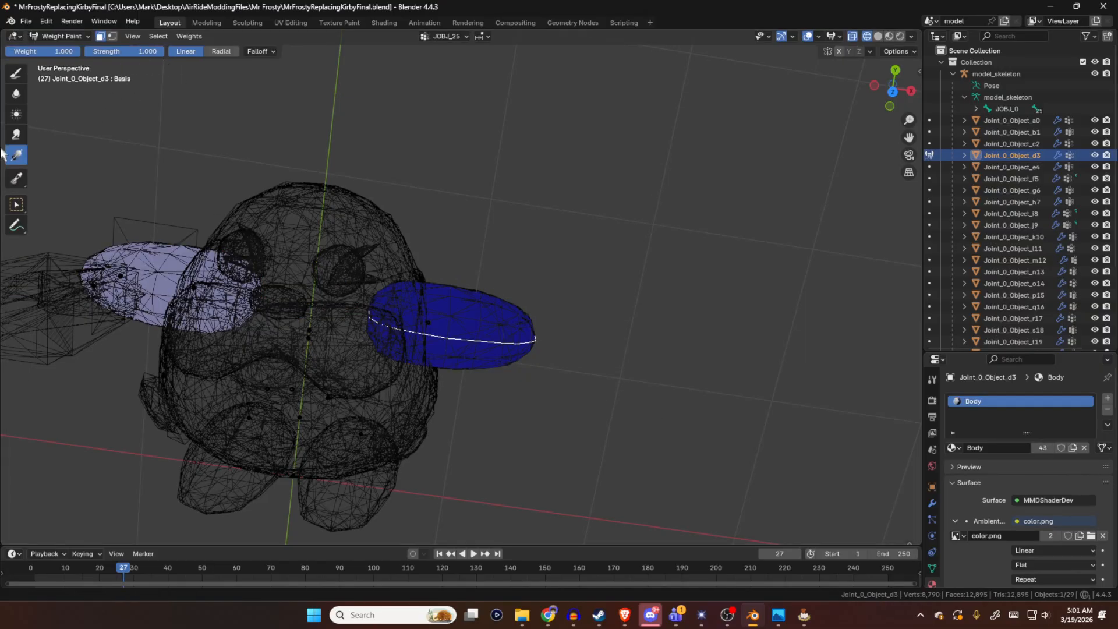
{"action": "left_click_drag", "start_coordinate": [451, 322], "coordinate": [524, 319]}
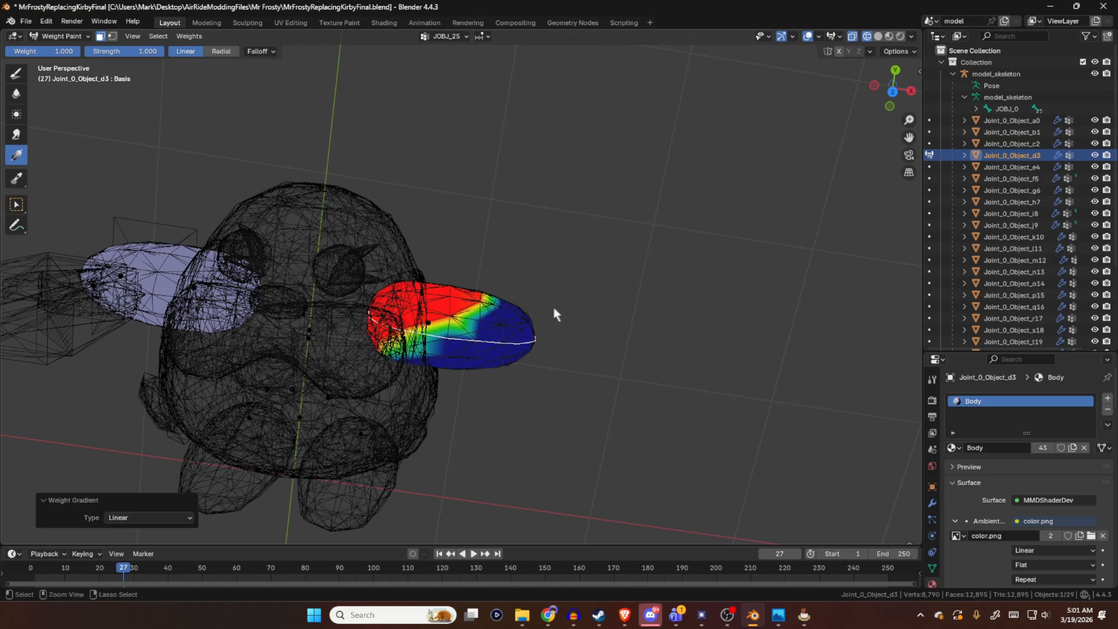
{"action": "key", "text": "ctrl+z"}
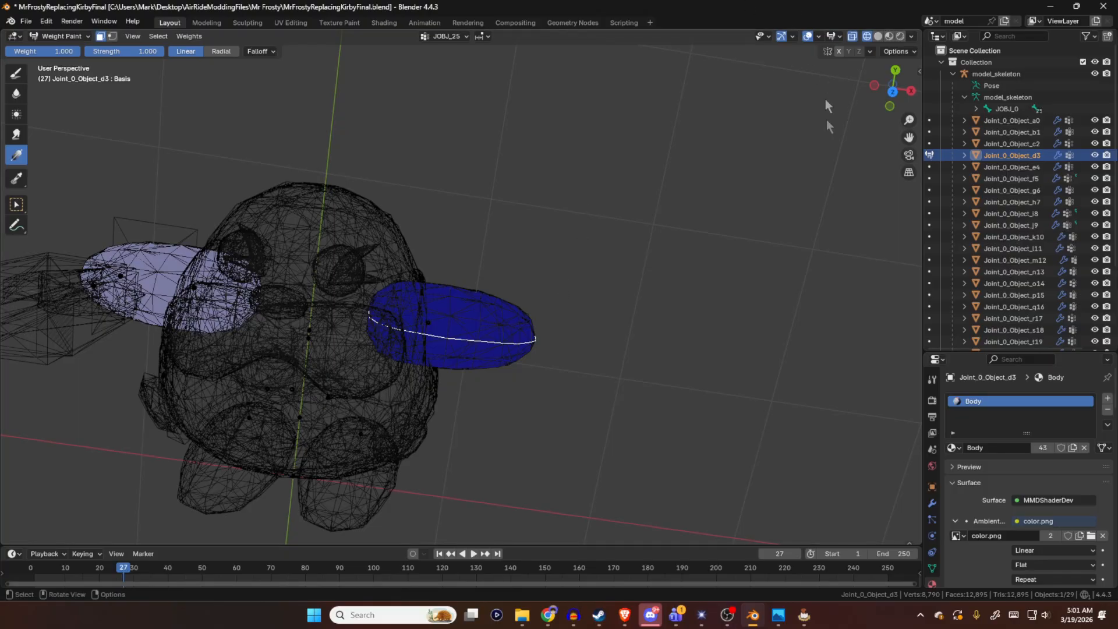
- Leave weight painting on the arms mesh and return to Object Mode with nothing selected
{"action": "left_click", "coordinate": [929, 155]}
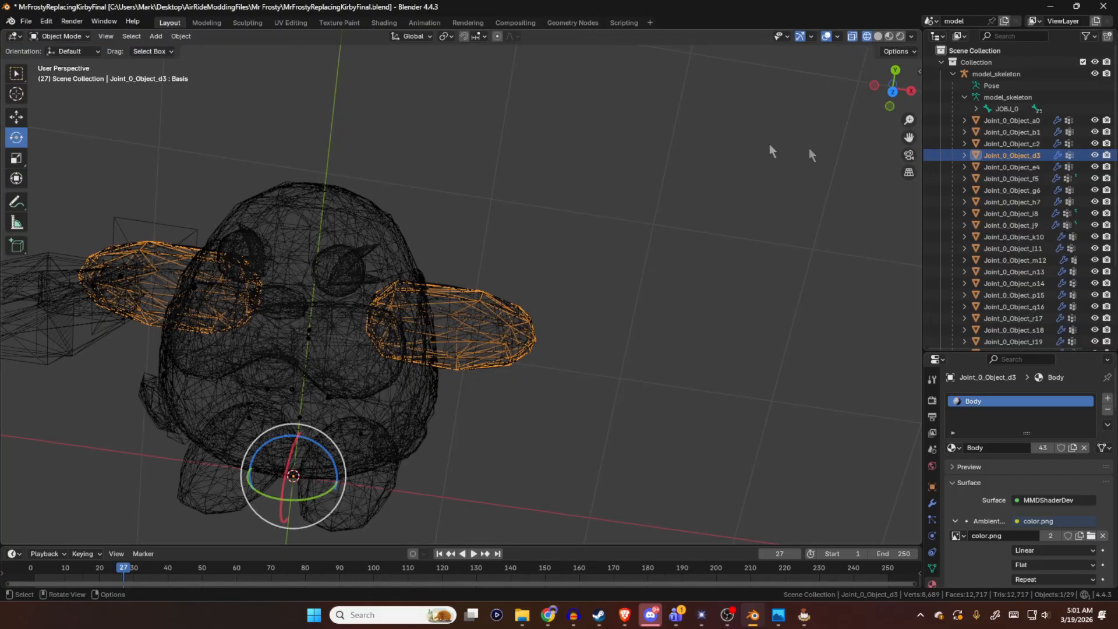
{"action": "key", "text": "Tab"}
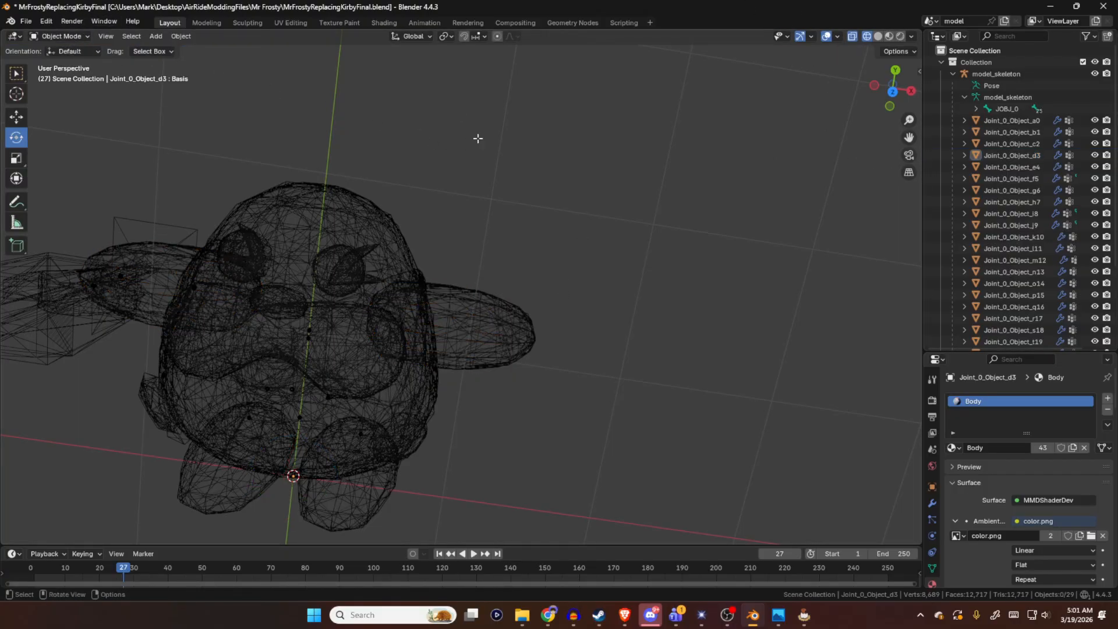
{"action": "key", "text": "a"}
{"action": "left_click", "coordinate": [62, 33]}
{"action": "left_click", "coordinate": [62, 34]}
{"action": "left_click", "coordinate": [79, 37]}
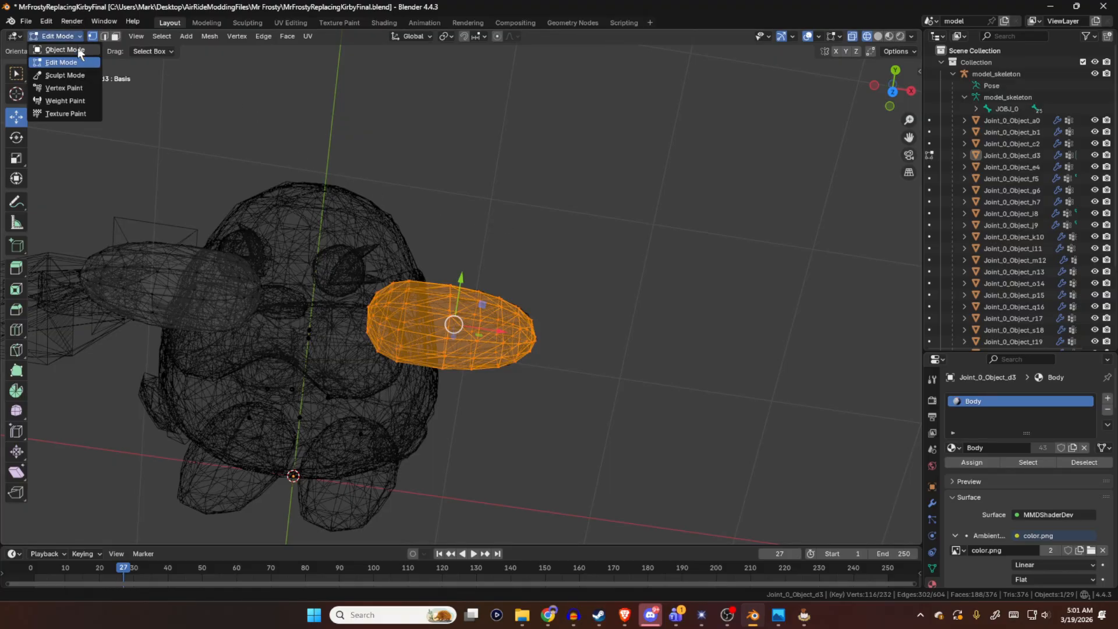
{"action": "left_click", "coordinate": [79, 49]}
- Switch to HSD DAT Browser and examine the model's arms and body from several angles
{"action": "left_click", "coordinate": [1049, 8]}
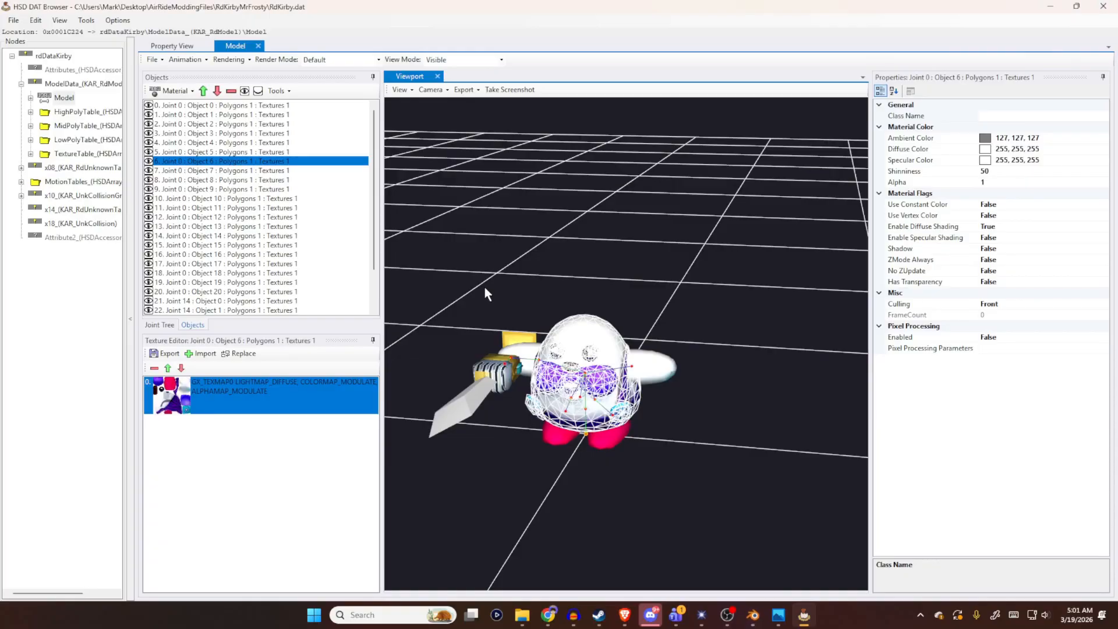
{"action": "left_click_drag", "start_coordinate": [604, 267], "coordinate": [685, 248]}
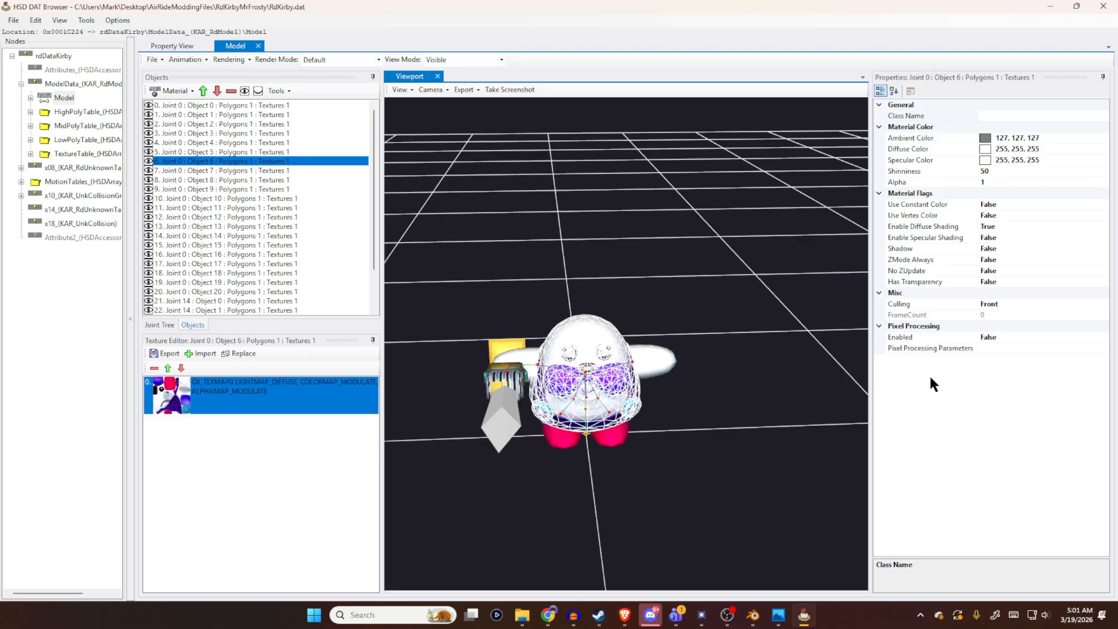
{"action": "left_click_drag", "start_coordinate": [722, 410], "coordinate": [577, 356]}
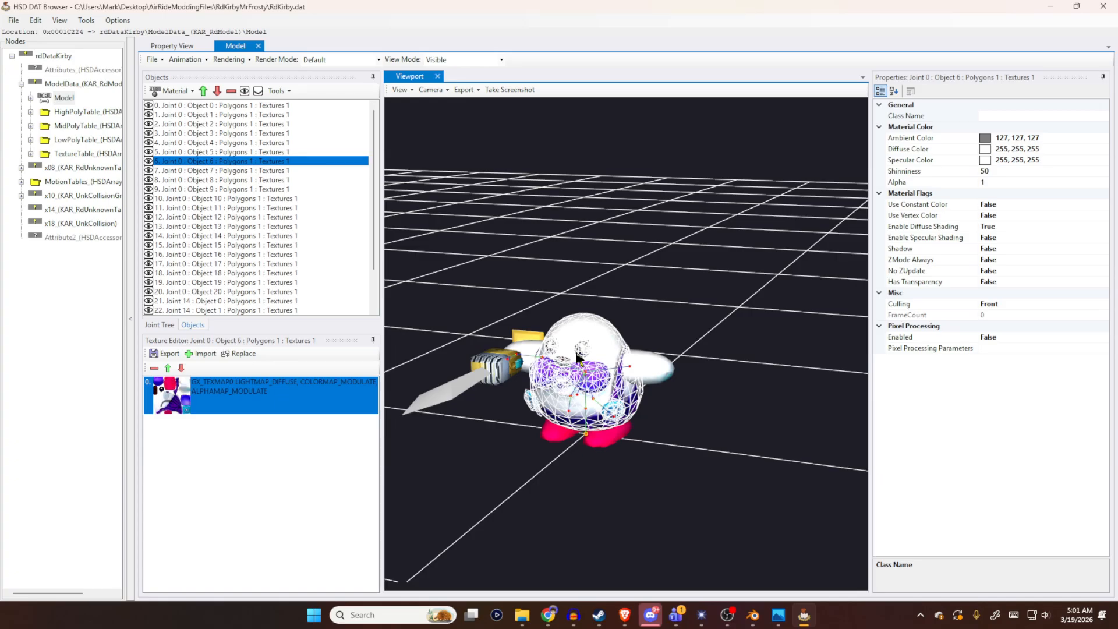
{"action": "left_click_drag", "start_coordinate": [641, 250], "coordinate": [496, 285]}
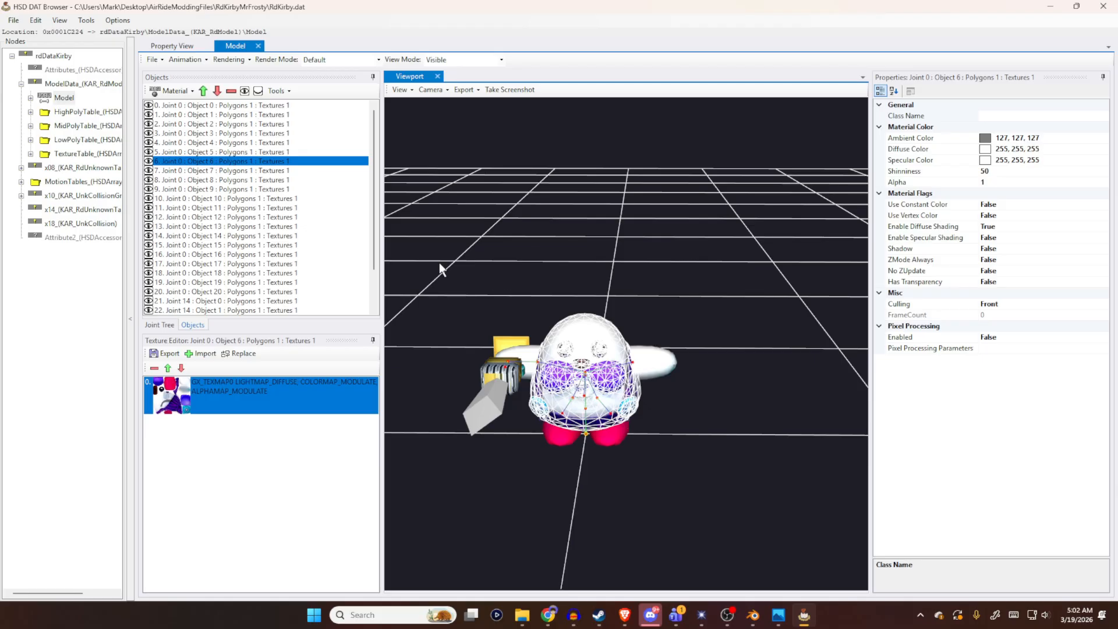
{"action": "left_click_drag", "start_coordinate": [764, 342], "coordinate": [737, 350]}
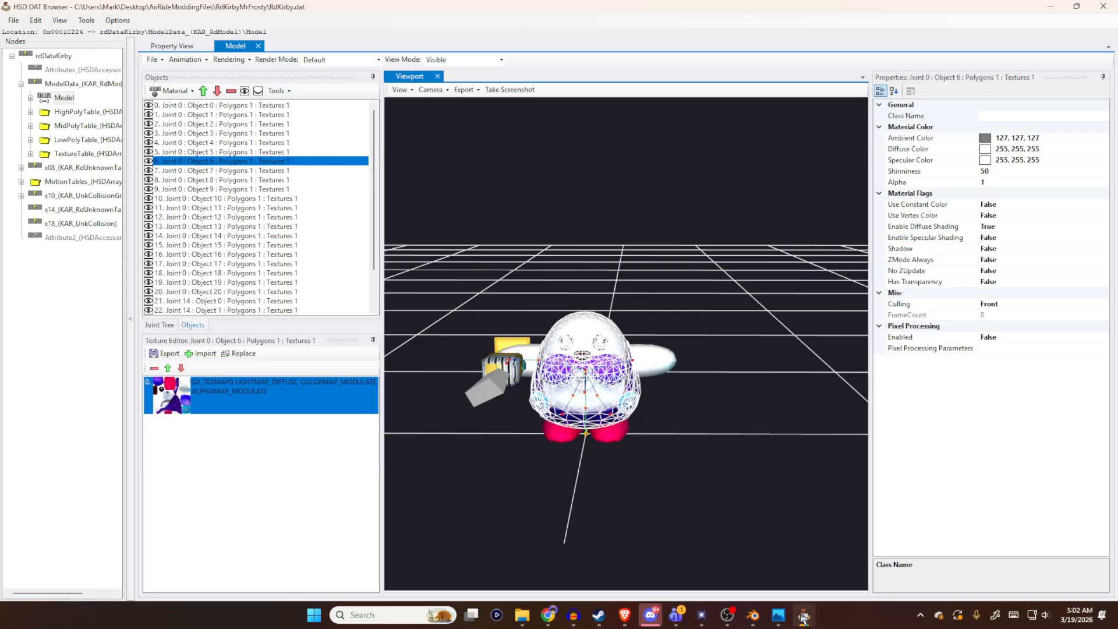
- Switch back to Blender and display the model in Material Preview shading
{"action": "left_click", "coordinate": [753, 614]}
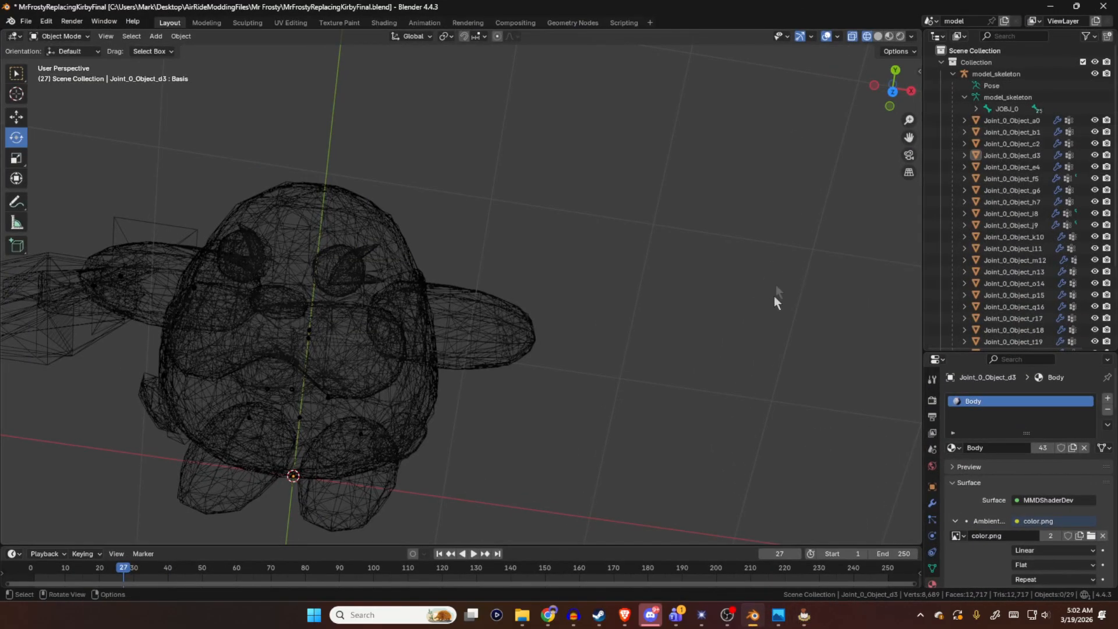
{"action": "middle_click_drag", "start_coordinate": [606, 354], "coordinate": [627, 270]}
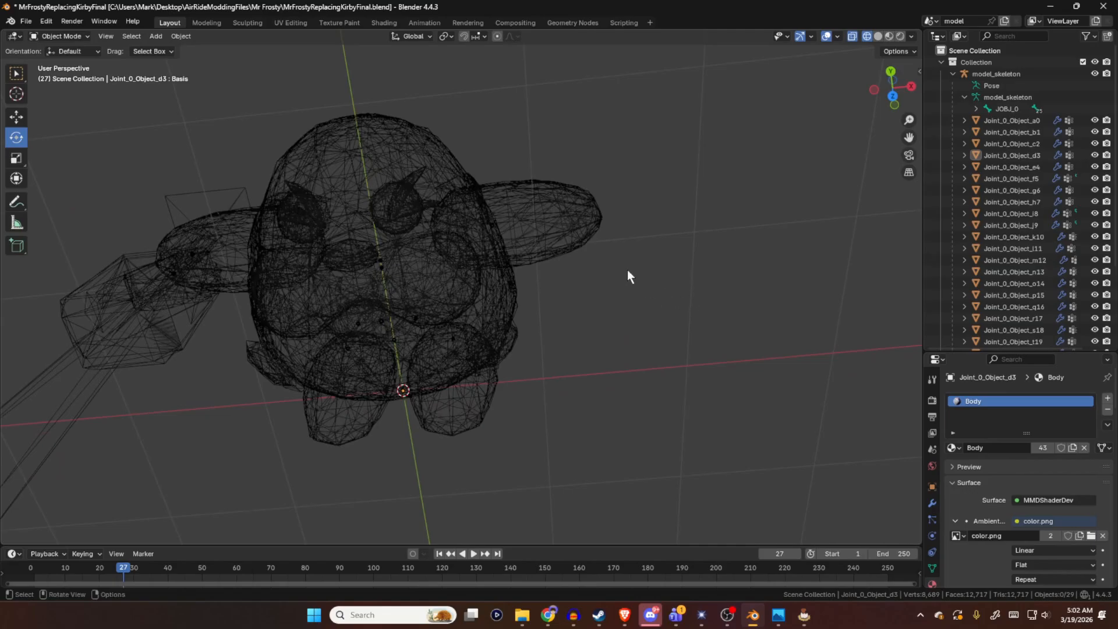
{"action": "left_click", "coordinate": [557, 216]}
{"action": "key", "text": "Tab"}
{"action": "left_click", "coordinate": [889, 37]}
- Select the arms mesh Joint_0_Object_b1 in Object Mode
{"action": "middle_click_drag", "start_coordinate": [643, 239], "coordinate": [562, 183]}
{"action": "left_click", "coordinate": [562, 183]}
{"action": "key", "text": "Tab"}
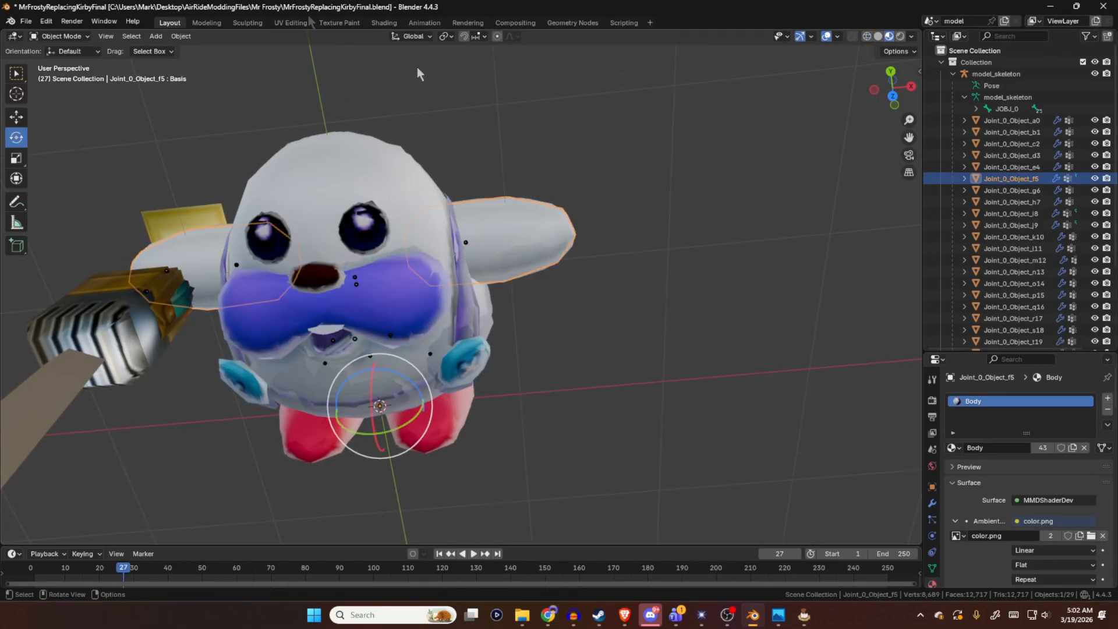
{"action": "key", "text": "alt+a"}
{"action": "left_click", "coordinate": [519, 230]}
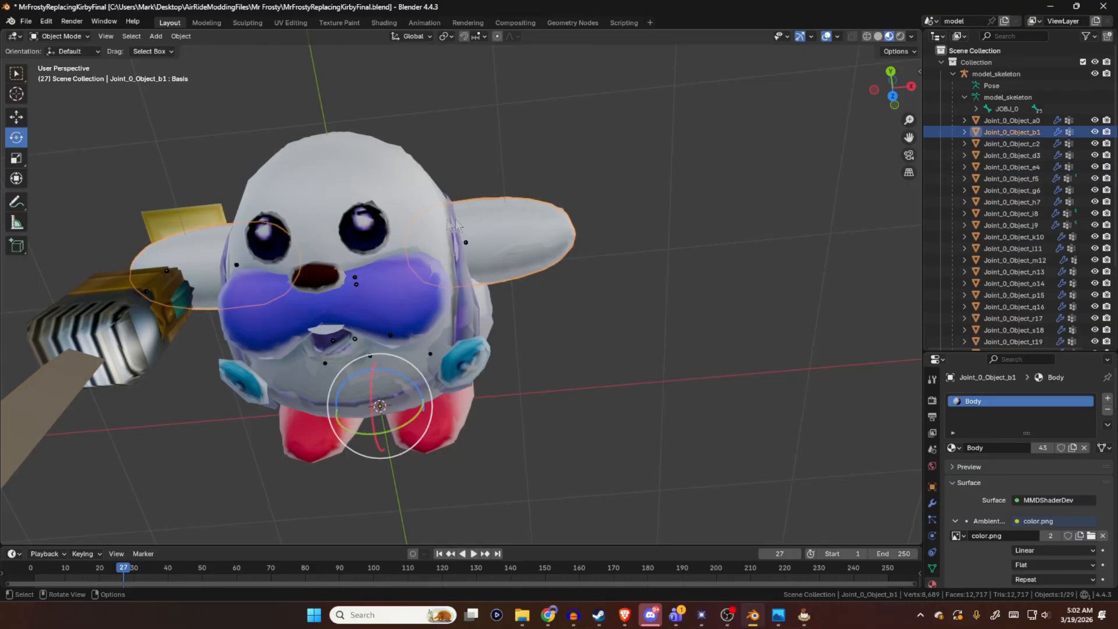
{"action": "middle_click_drag", "start_coordinate": [474, 222], "coordinate": [491, 214]}
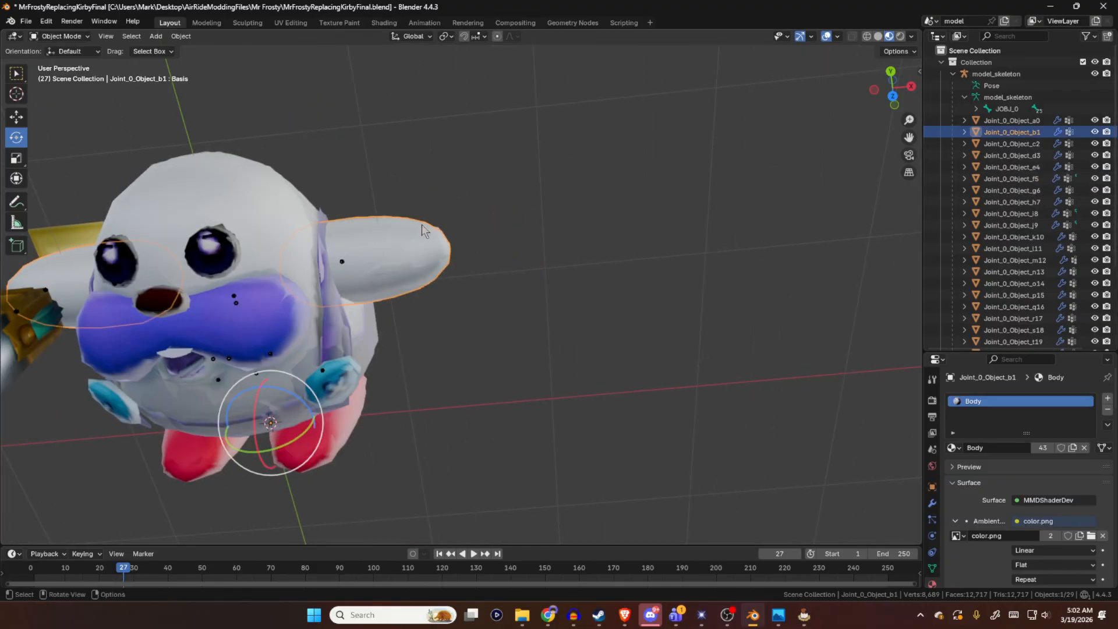
{"action": "mouse_move", "coordinate": [432, 250]}
{"action": "middle_mouse_down"}
{"action": "mouse_move", "coordinate": [439, 184]}
{"action": "mouse_move", "coordinate": [437, 245]}
{"action": "middle_mouse_up"}
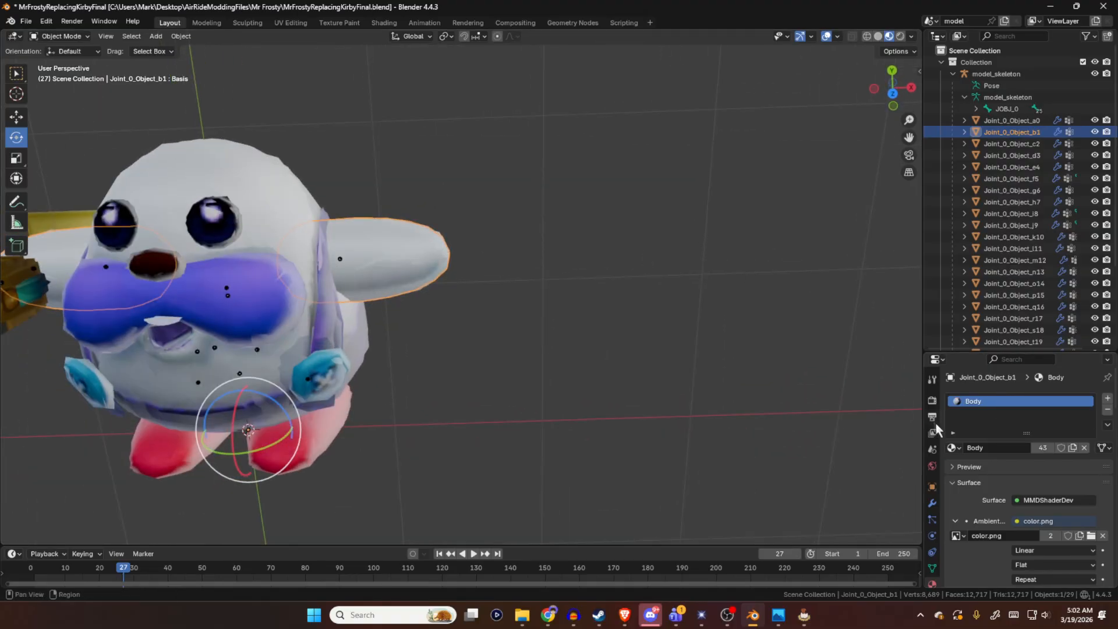
- Add a Triangulate modifier to Joint_0_Object_b1 after its existing Decimate modifier
{"action": "left_click", "coordinate": [932, 504]}
{"action": "scroll", "coordinate": [978, 442], "scroll_direction": "down", "scroll_amount": 4}
{"action": "scroll", "coordinate": [977, 462], "scroll_direction": "down", "scroll_amount": 2}
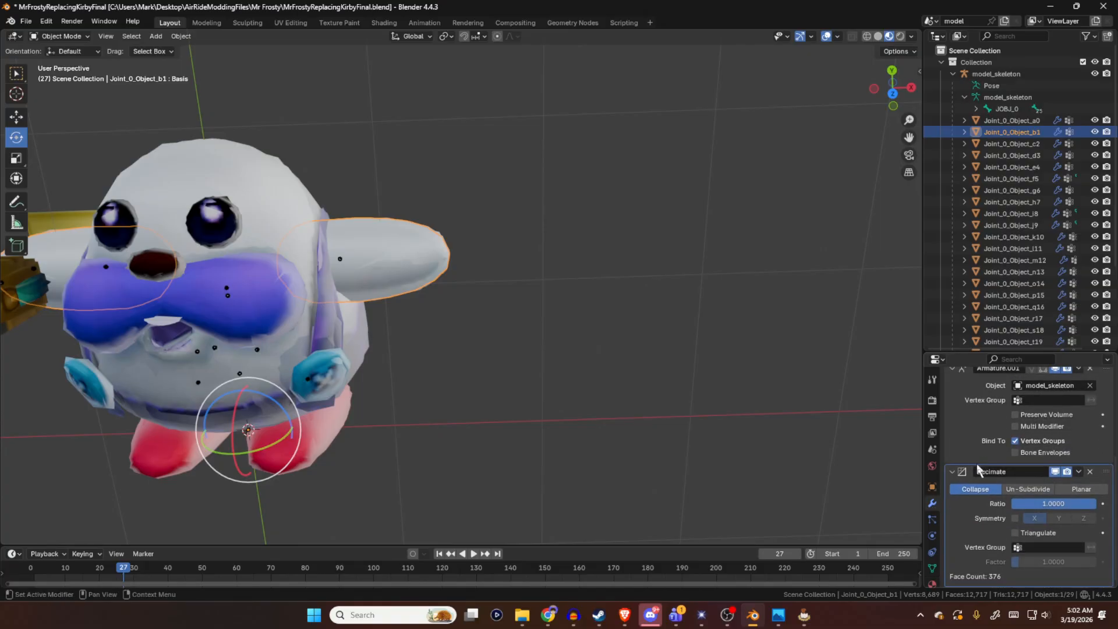
{"action": "scroll", "coordinate": [977, 466], "scroll_direction": "up", "scroll_amount": 6}
{"action": "left_click", "coordinate": [993, 401]}
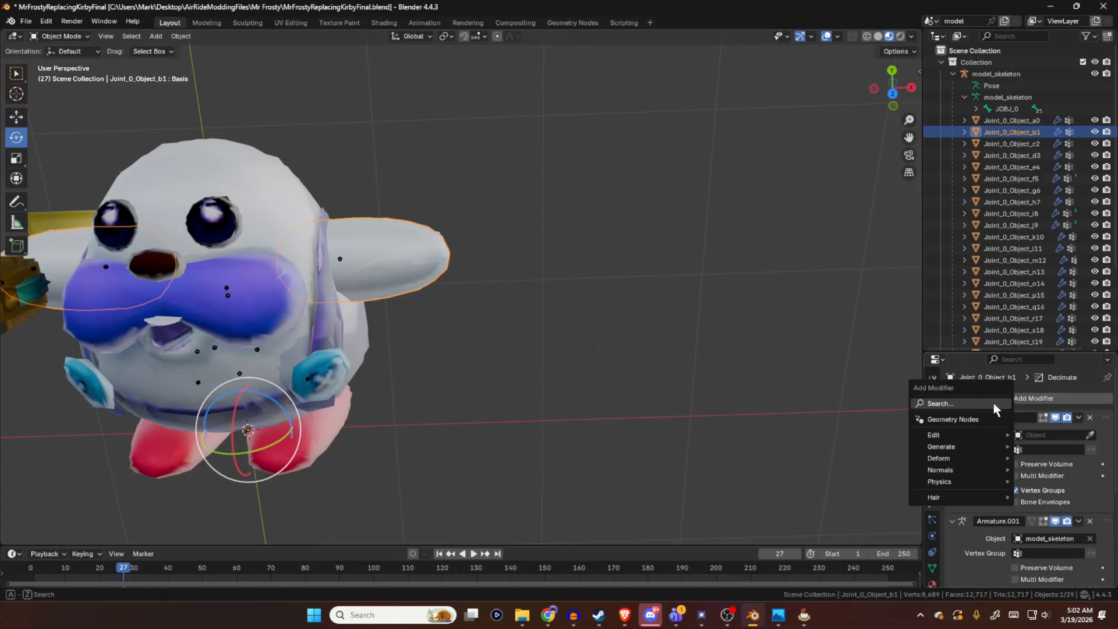
{"action": "left_click", "coordinate": [966, 407]}
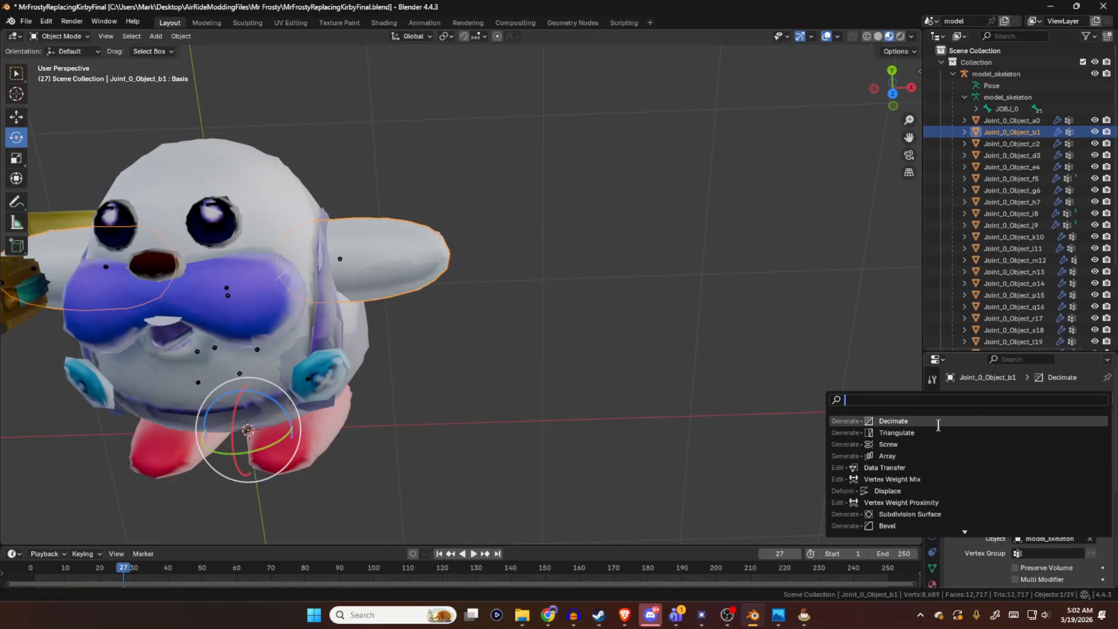
{"action": "left_click", "coordinate": [915, 433]}
- Review the modifier stack of Joint_0_Object_b1 and look at the Apply option of the Triangulate modifier
{"action": "scroll", "coordinate": [1011, 442], "scroll_direction": "down", "scroll_amount": 3}
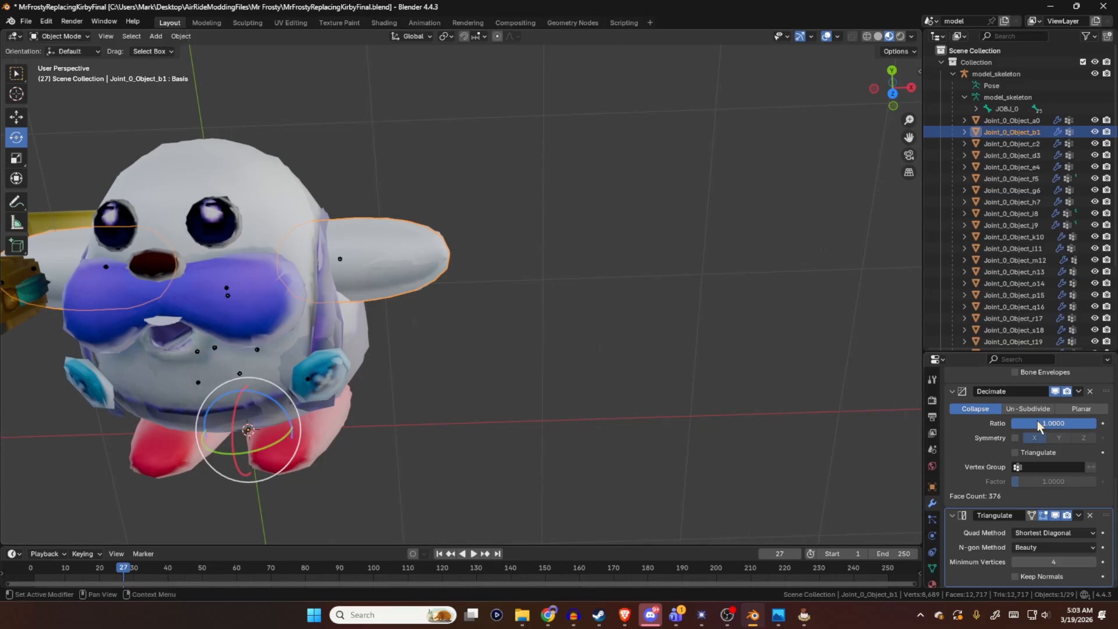
{"action": "scroll", "coordinate": [983, 551], "scroll_direction": "up", "scroll_amount": 2}
{"action": "scroll", "coordinate": [984, 550], "scroll_direction": "down", "scroll_amount": 2}
{"action": "left_click", "coordinate": [1077, 515]}
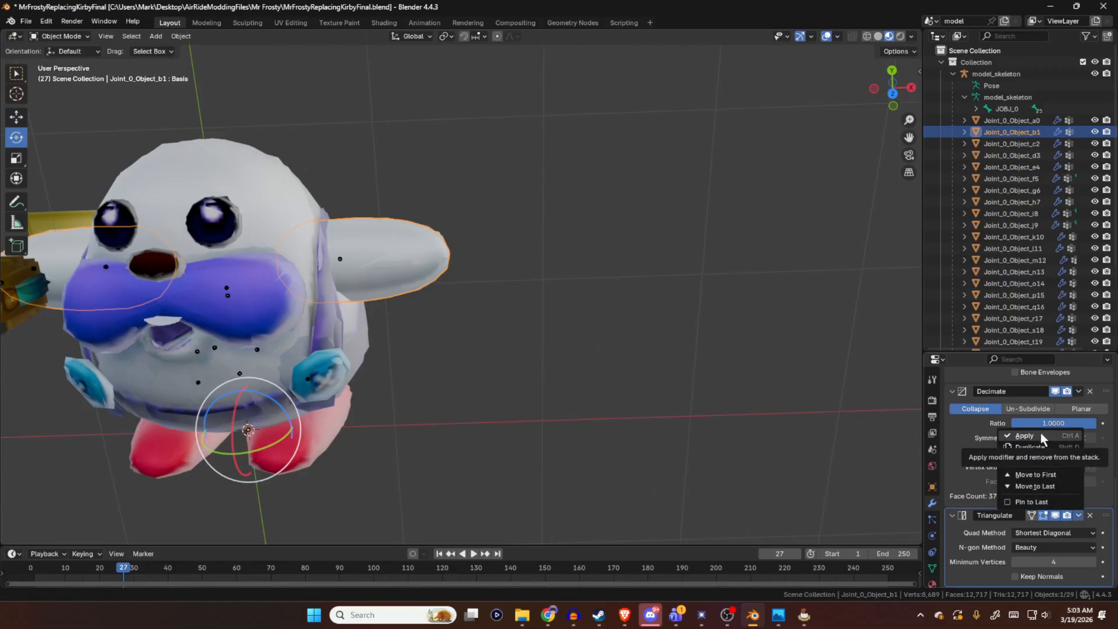
{"action": "left_click", "coordinate": [563, 360]}
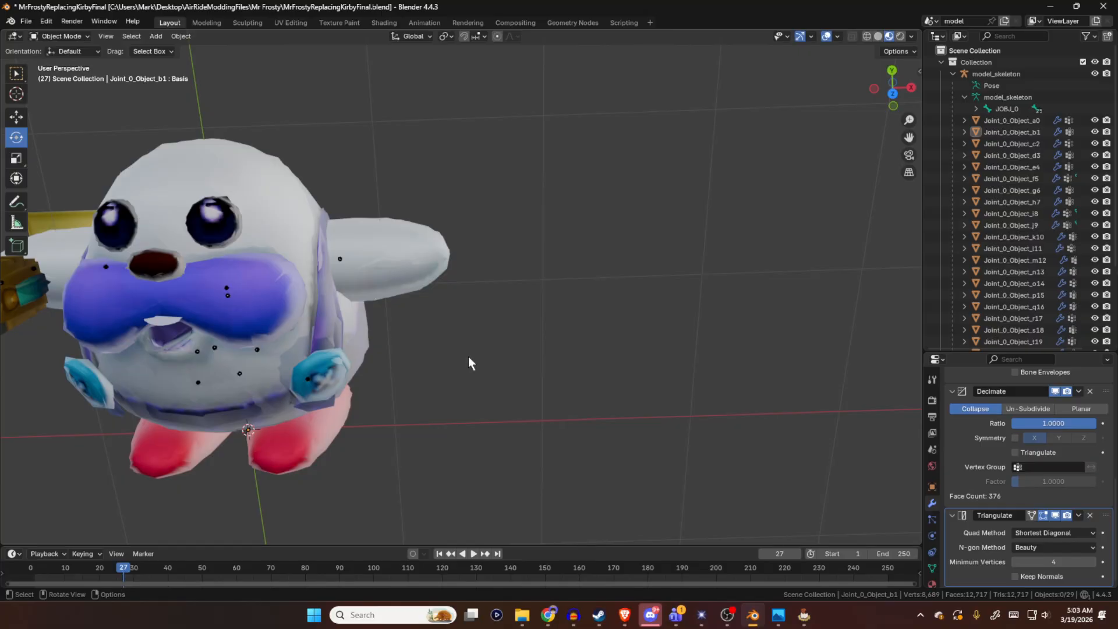
- Compare the Decimate modifier settings of the body meshes Joint_0_Object_a0, Joint_0_Object_c2 and Joint_0_Object_e4
{"action": "middle_click_drag", "start_coordinate": [472, 358], "coordinate": [502, 290]}
{"action": "middle_click_drag", "start_coordinate": [415, 243], "coordinate": [566, 269]}
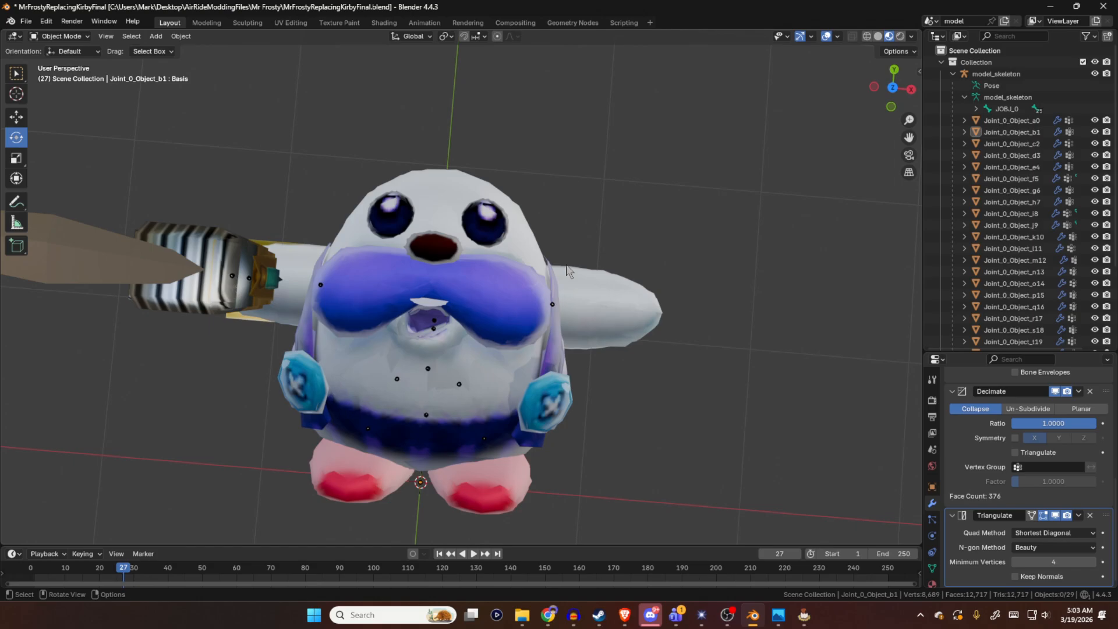
{"action": "scroll", "coordinate": [568, 269], "scroll_direction": "up", "scroll_amount": 3}
{"action": "left_click", "coordinate": [549, 280]}
{"action": "scroll", "coordinate": [630, 230], "scroll_direction": "down", "scroll_amount": 3}
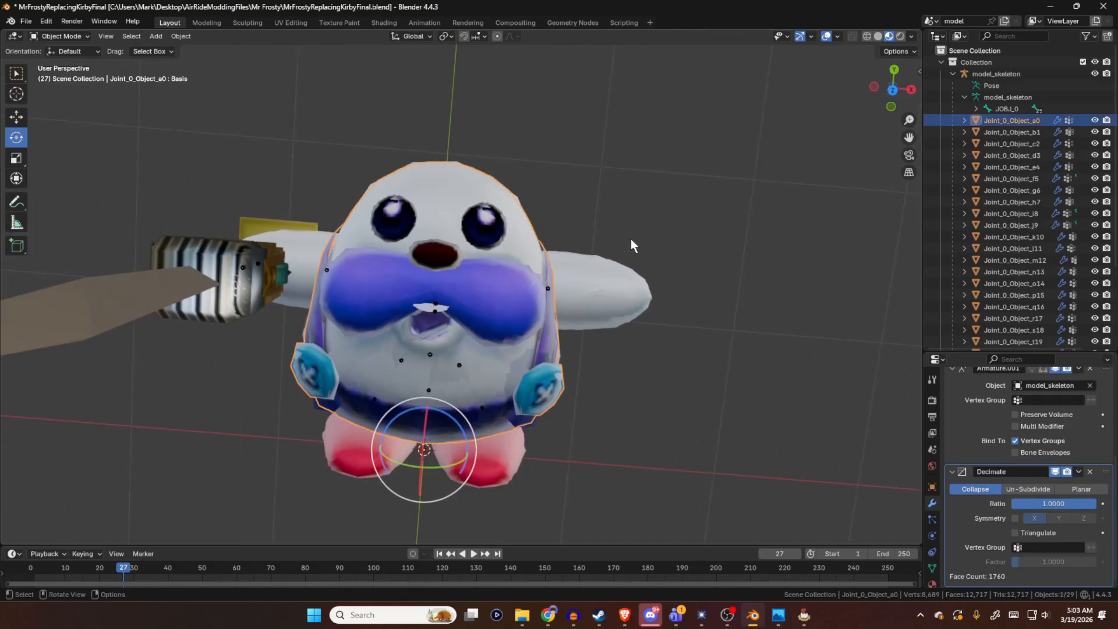
{"action": "middle_click_drag", "start_coordinate": [555, 200], "coordinate": [660, 241]}
{"action": "middle_click_drag", "start_coordinate": [568, 229], "coordinate": [492, 236]}
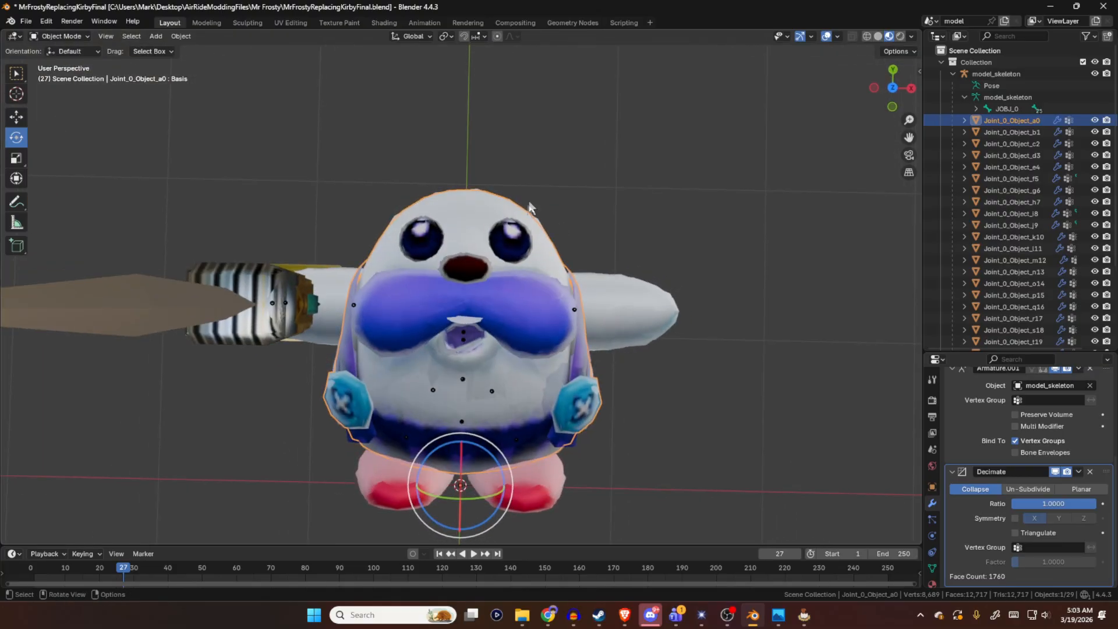
{"action": "middle_click_drag", "start_coordinate": [406, 205], "coordinate": [434, 210]}
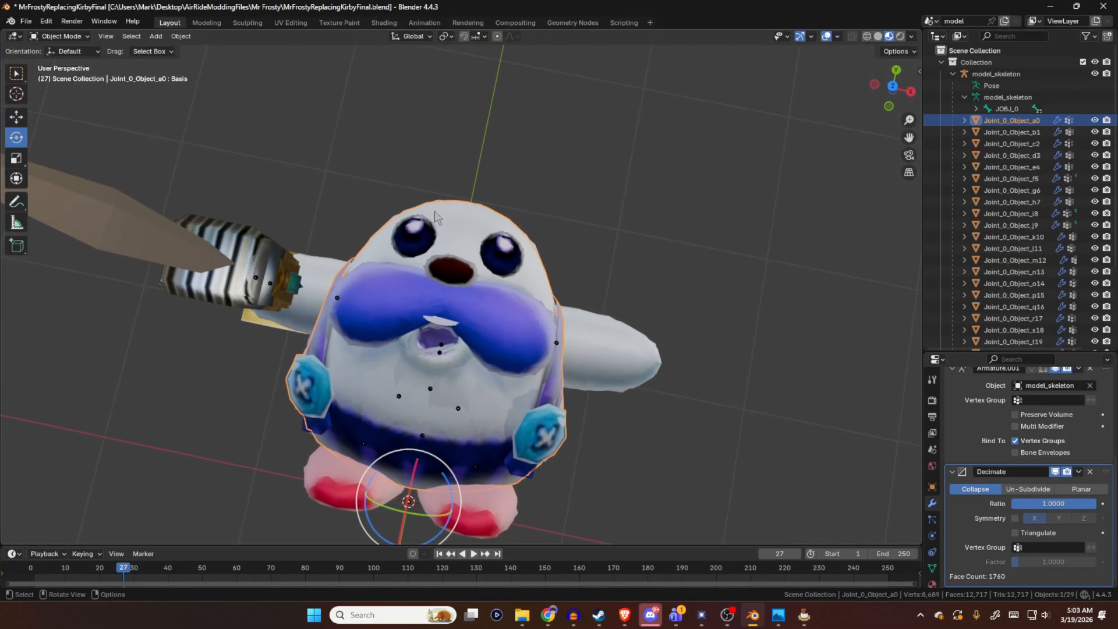
{"action": "left_click", "coordinate": [448, 208]}
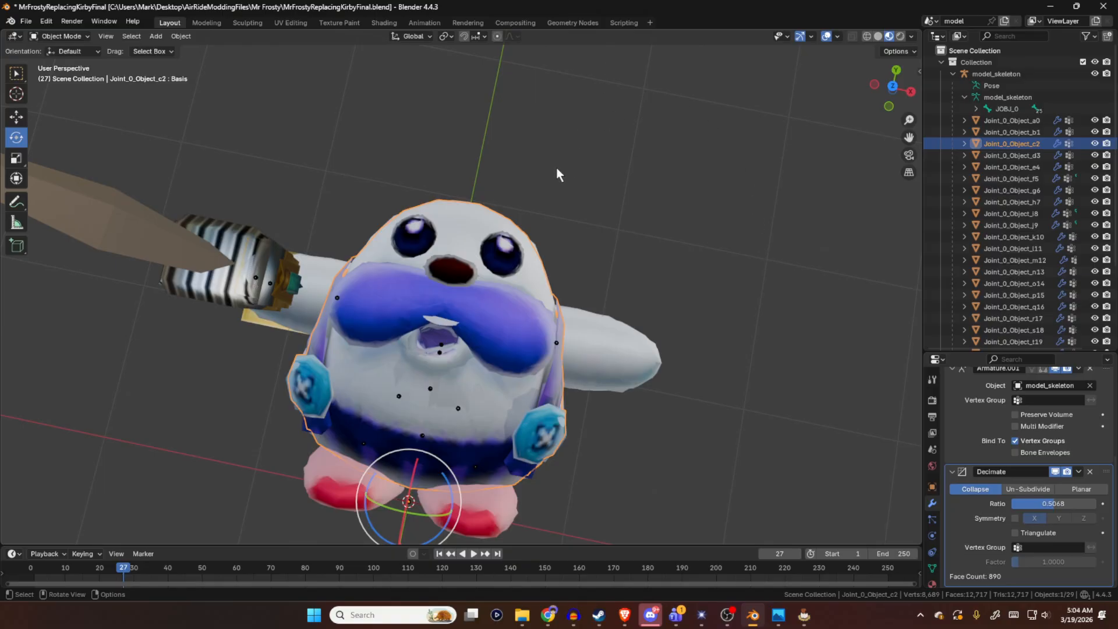
{"action": "left_click", "coordinate": [517, 196]}
{"action": "left_click", "coordinate": [469, 235]}
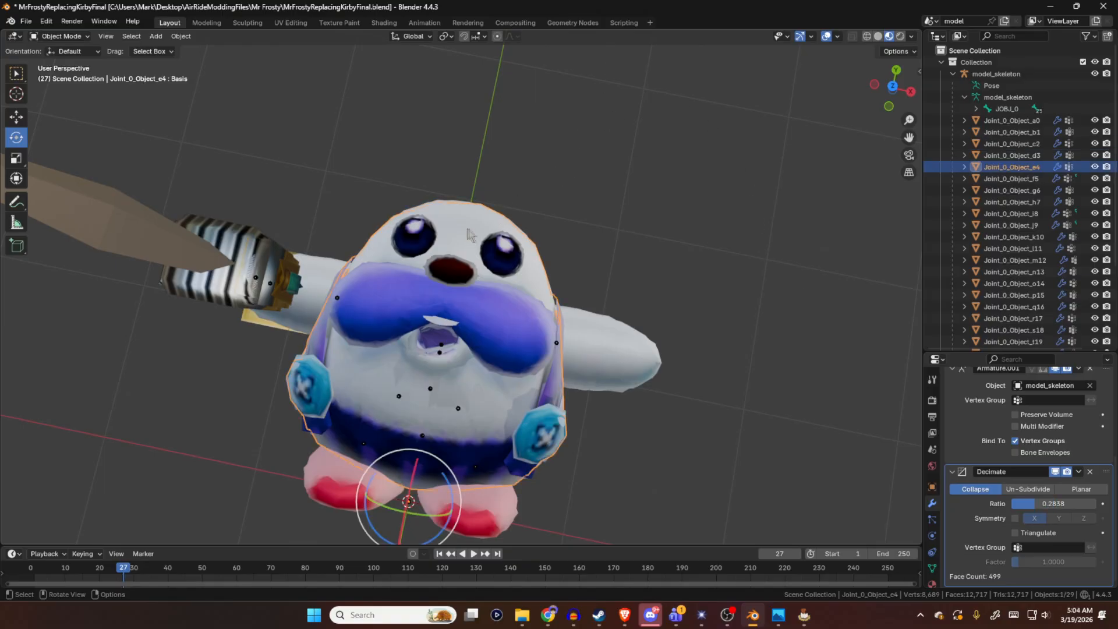
- Check the viewport overlay options and examine the deselected model up close from several angles
{"action": "left_click", "coordinate": [836, 38]}
{"action": "left_click", "coordinate": [656, 286]}
{"action": "middle_click_drag", "start_coordinate": [302, 163], "coordinate": [402, 180]}
{"action": "middle_click_drag", "start_coordinate": [403, 181], "coordinate": [547, 217]}
{"action": "scroll", "coordinate": [443, 197], "scroll_direction": "up", "scroll_amount": 3}
{"action": "scroll", "coordinate": [659, 216], "scroll_direction": "down", "scroll_amount": 4}
{"action": "scroll", "coordinate": [547, 217], "scroll_direction": "up", "scroll_amount": 3}
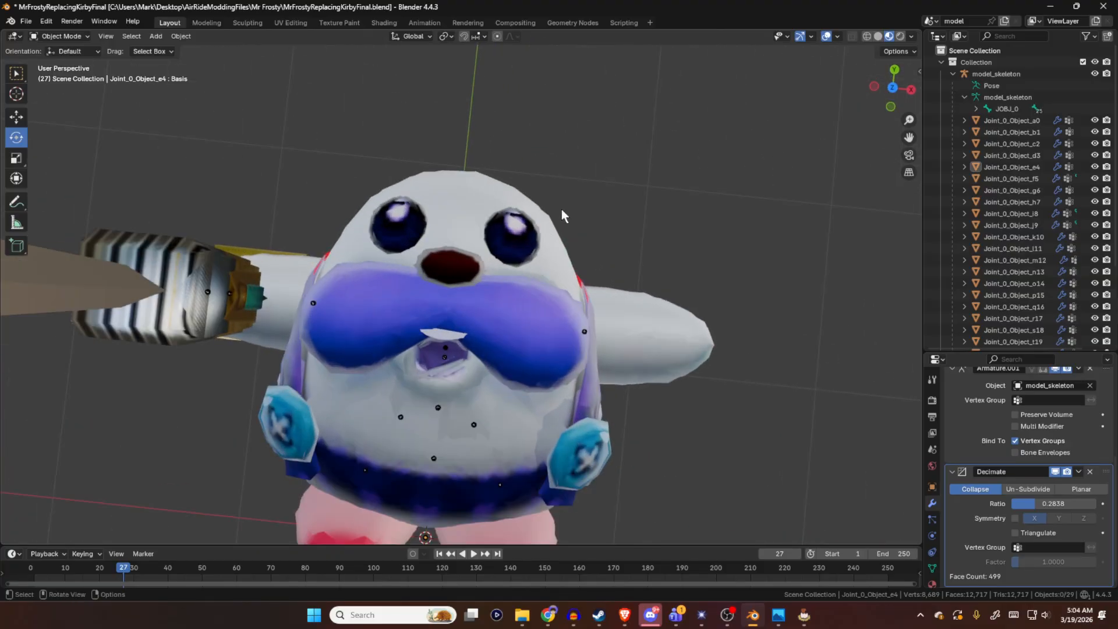
{"action": "mouse_move", "coordinate": [561, 226]}
{"action": "middle_mouse_down"}
{"action": "mouse_move", "coordinate": [532, 236]}
{"action": "mouse_move", "coordinate": [434, 198]}
{"action": "mouse_move", "coordinate": [448, 212]}
{"action": "mouse_move", "coordinate": [561, 218]}
{"action": "mouse_move", "coordinate": [626, 191]}
{"action": "mouse_move", "coordinate": [623, 249]}
{"action": "mouse_move", "coordinate": [568, 267]}
{"action": "mouse_move", "coordinate": [555, 207]}
{"action": "middle_mouse_up"}
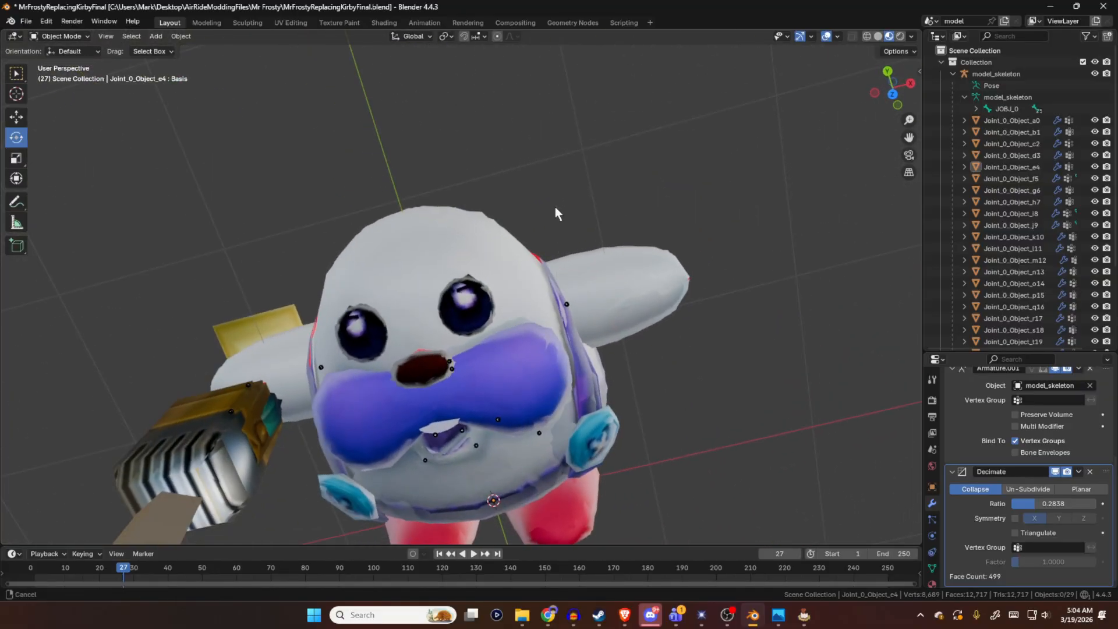
{"action": "scroll", "coordinate": [544, 292], "scroll_direction": "up", "scroll_amount": 4}
{"action": "scroll", "coordinate": [547, 303], "scroll_direction": "down", "scroll_amount": 7}
{"action": "middle_click_drag", "start_coordinate": [572, 288], "coordinate": [514, 253]}
- Revisit the viewport overlay options and select the arms mesh Joint_0_Object_f5 to check its Decimate settings
{"action": "left_click", "coordinate": [837, 37]}
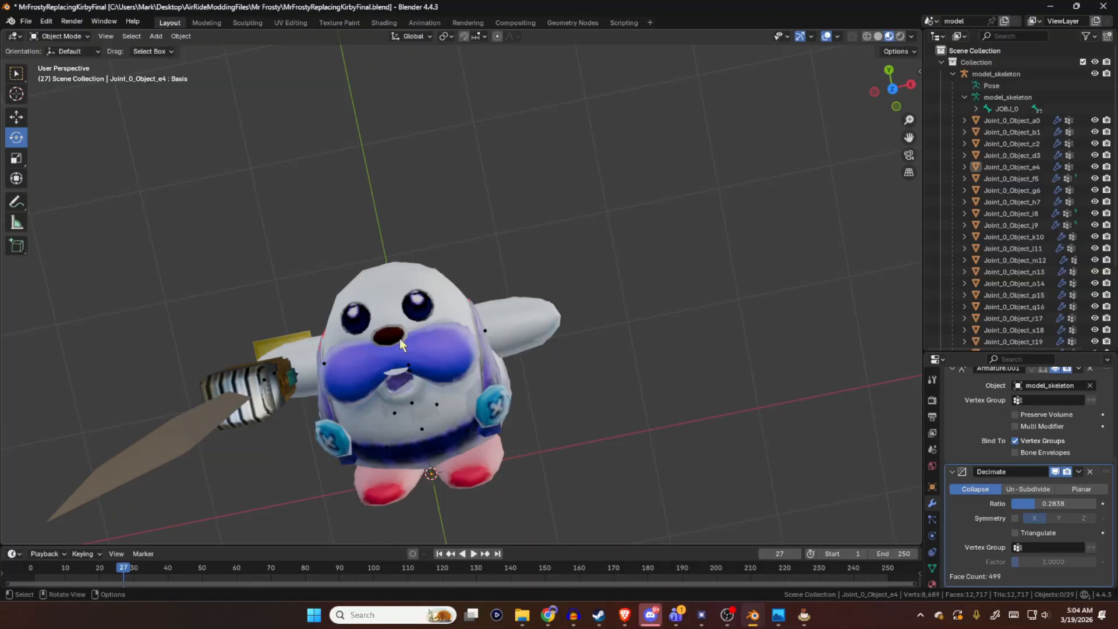
{"action": "mouse_move", "coordinate": [514, 281]}
{"action": "middle_mouse_down"}
{"action": "mouse_move", "coordinate": [482, 268]}
{"action": "mouse_move", "coordinate": [512, 279]}
{"action": "middle_mouse_up"}
{"action": "left_click", "coordinate": [512, 280]}
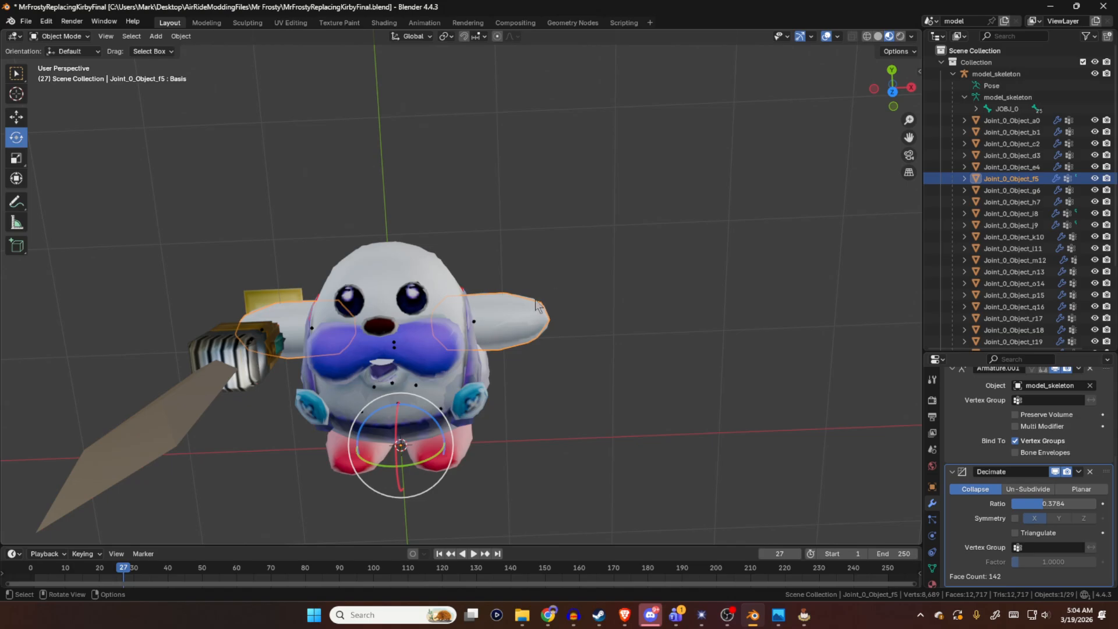
- Select the hand-end vertices of the arms mesh in Edit Mode and look at the Flip option for normals
{"action": "key", "text": "Tab"}
{"action": "scroll", "coordinate": [621, 263], "scroll_direction": "up", "scroll_amount": 4}
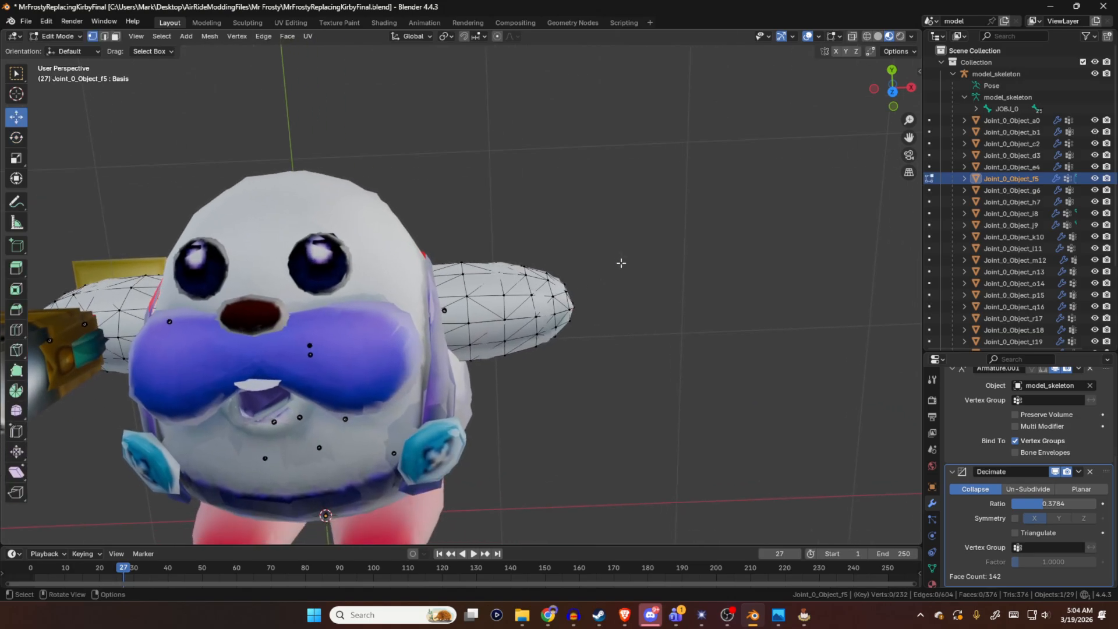
{"action": "left_click_drag", "start_coordinate": [621, 232], "coordinate": [483, 384]}
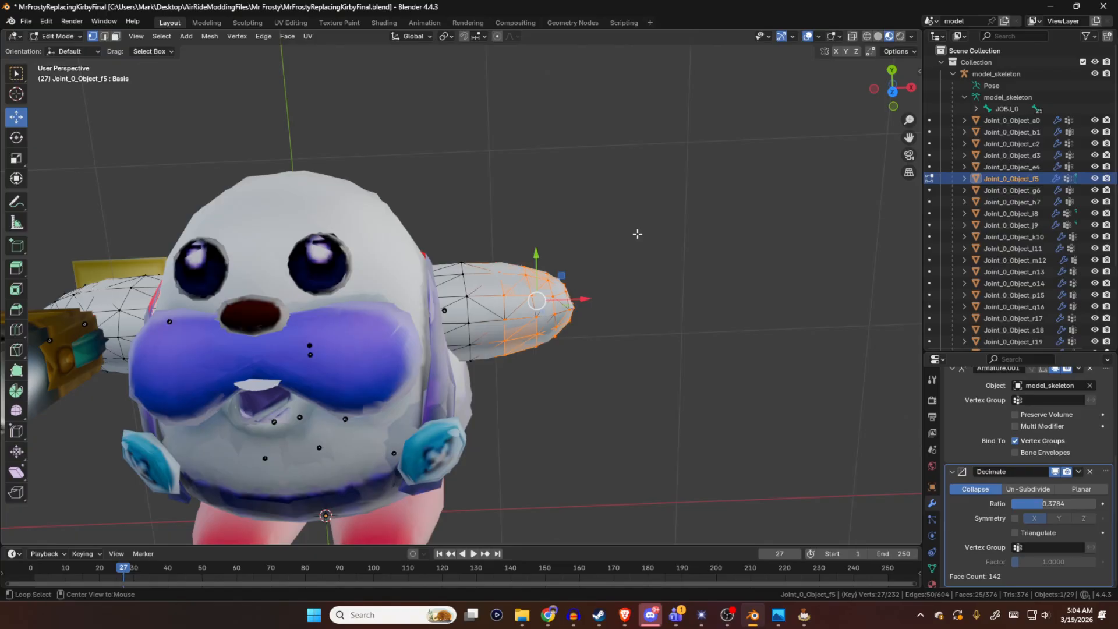
{"action": "key", "text": "alt+n"}
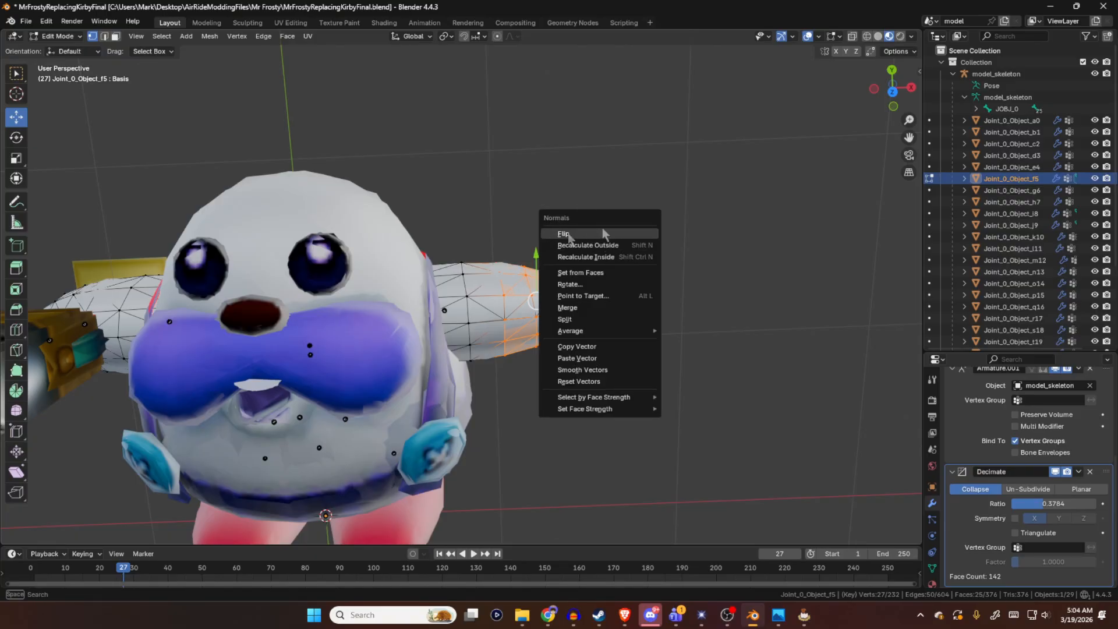
{"action": "scroll", "coordinate": [644, 334], "scroll_direction": "down", "scroll_amount": 2}
{"action": "scroll", "coordinate": [567, 324], "scroll_direction": "up", "scroll_amount": 2}
{"action": "scroll", "coordinate": [530, 295], "scroll_direction": "up", "scroll_amount": 5}
{"action": "scroll", "coordinate": [553, 274], "scroll_direction": "down", "scroll_amount": 8}
{"action": "middle_click_drag", "start_coordinate": [572, 217], "coordinate": [527, 237]}
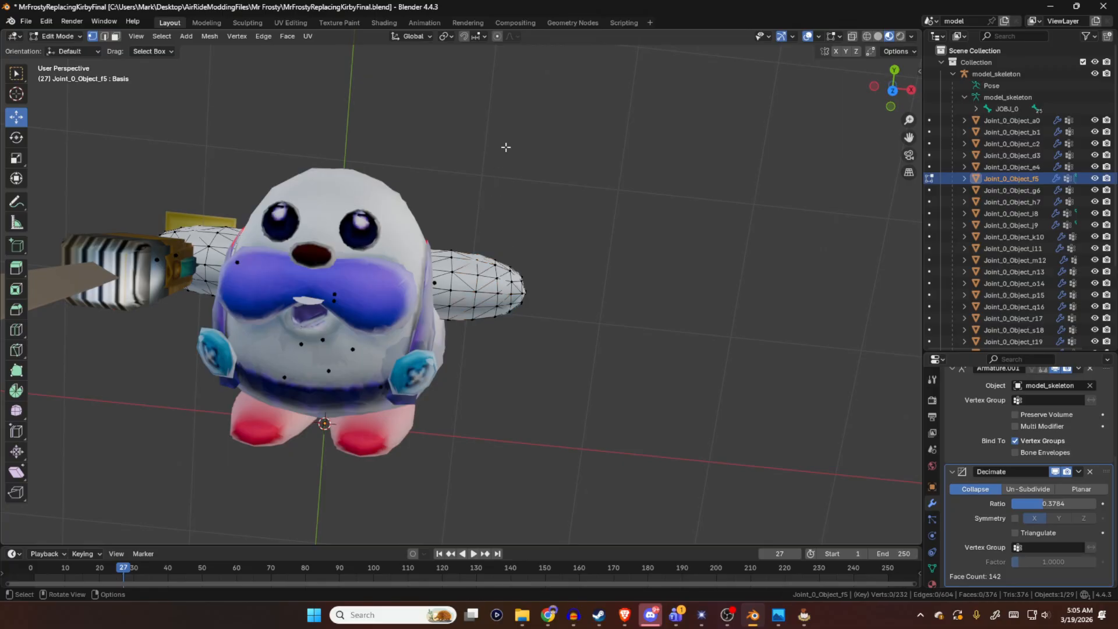
{"action": "key", "text": "Tab"}
{"action": "left_click", "coordinate": [520, 170]}
{"action": "middle_click_drag", "start_coordinate": [386, 247], "coordinate": [452, 239], "text": "shift"}
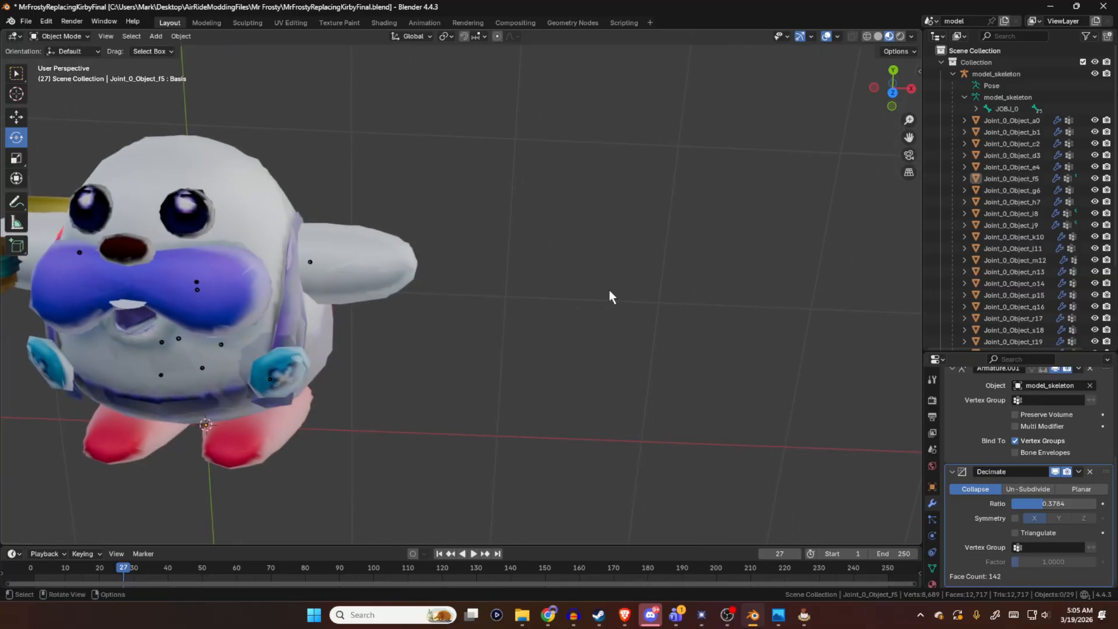
{"action": "middle_click_drag", "start_coordinate": [550, 273], "coordinate": [495, 259]}
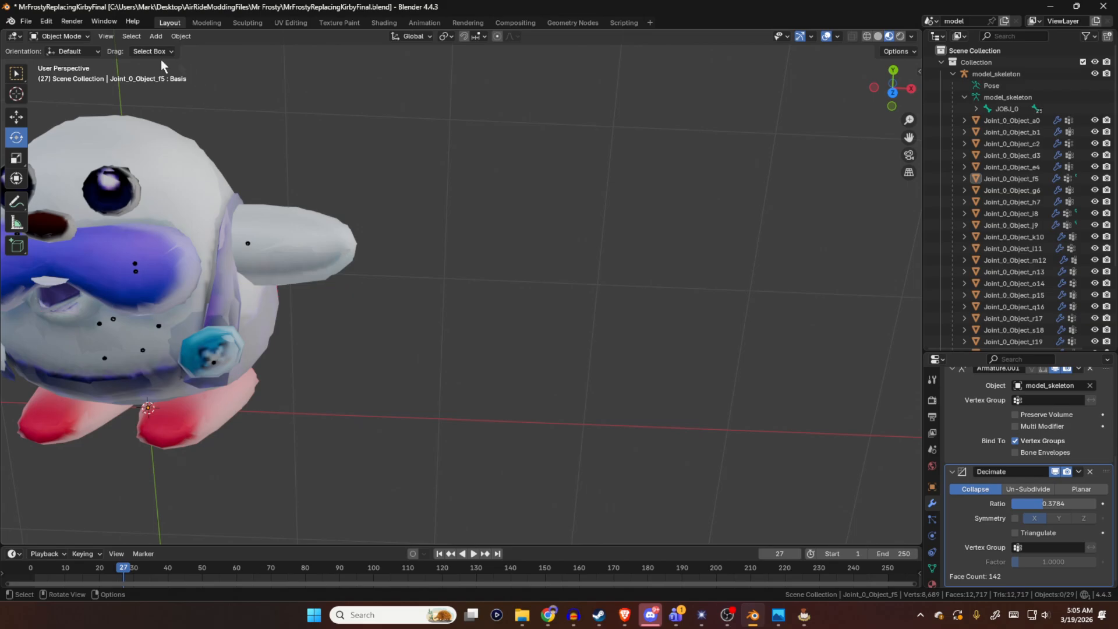
{"action": "left_click", "coordinate": [182, 37]}
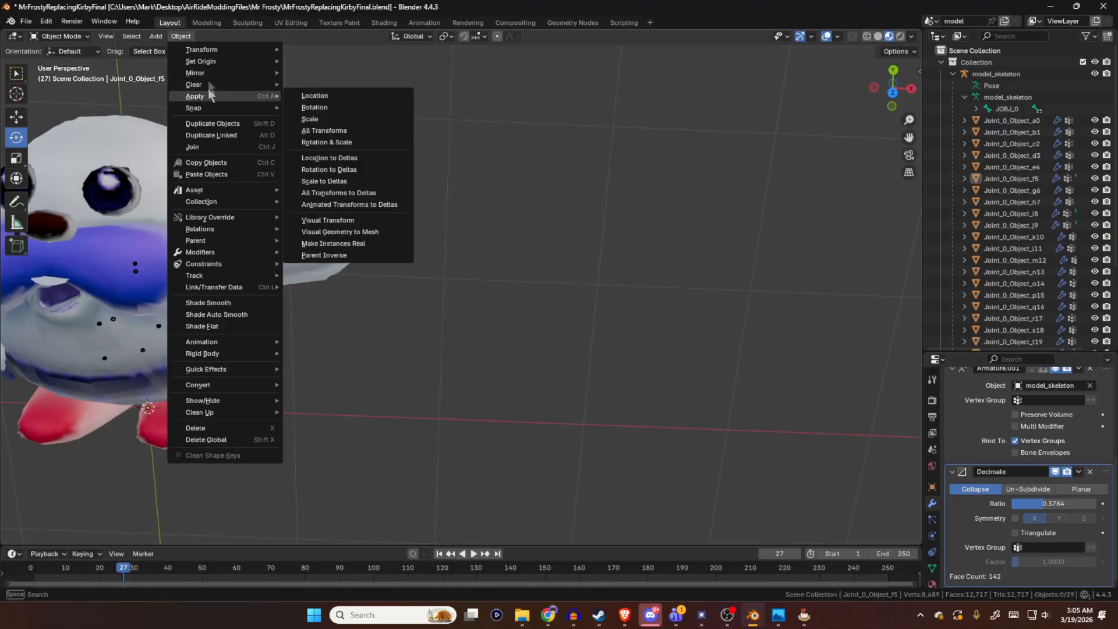
{"action": "left_click", "coordinate": [156, 37]}
{"action": "mouse_move", "coordinate": [175, 50]}
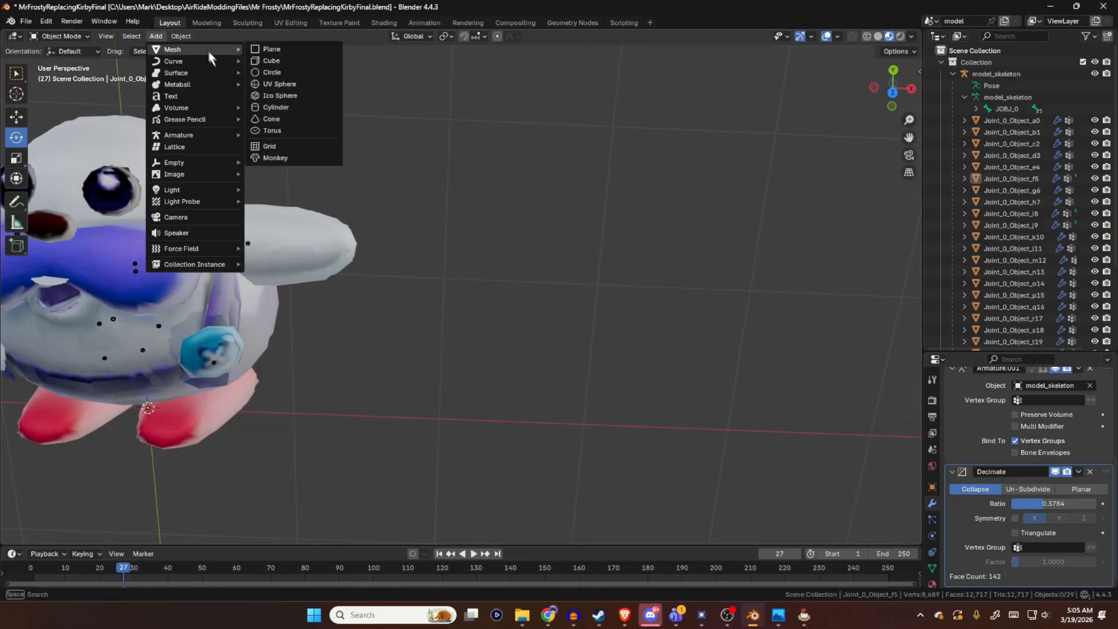
{"action": "left_click", "coordinate": [281, 71]}
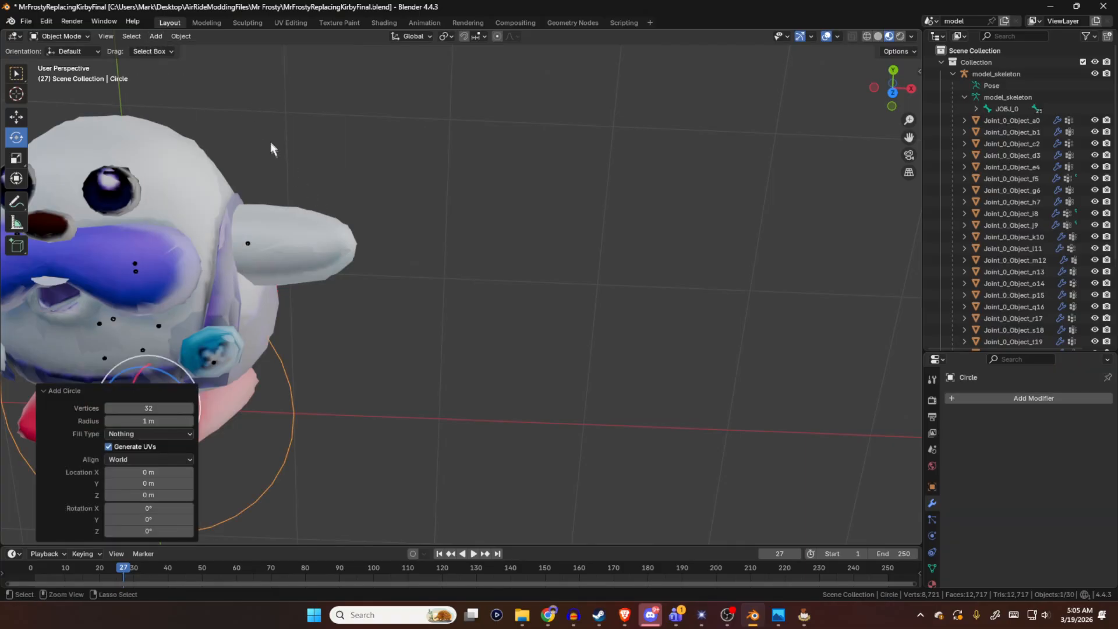
{"action": "key", "text": "ctrl+z"}
- Add an ico sphere and move it about 2.89 m along X, clear of the Mr. Frosty model
{"action": "left_click", "coordinate": [153, 36]}
{"action": "mouse_move", "coordinate": [183, 51]}
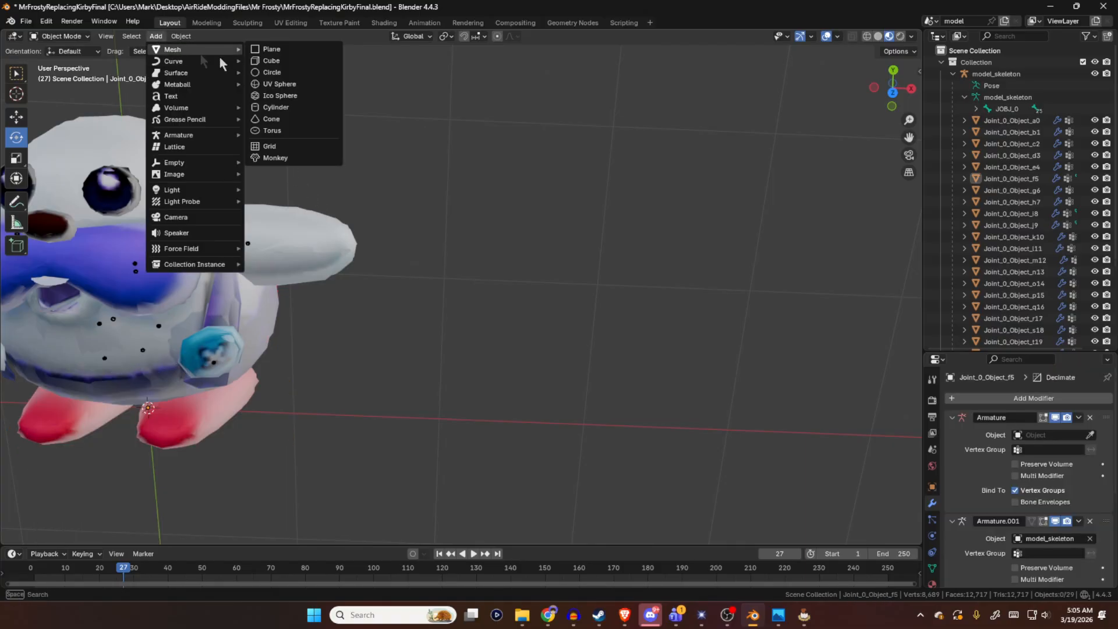
{"action": "left_click", "coordinate": [295, 98]}
{"action": "middle_click_drag", "start_coordinate": [400, 187], "coordinate": [415, 243]}
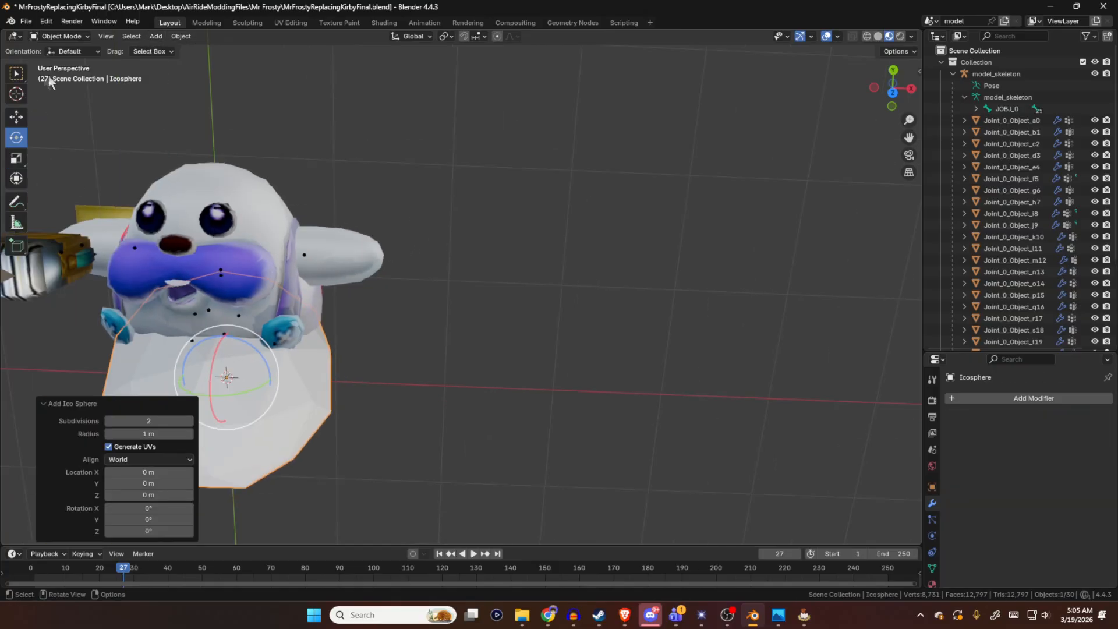
{"action": "left_click", "coordinate": [16, 116]}
{"action": "left_click_drag", "start_coordinate": [272, 386], "coordinate": [590, 380]}
{"action": "middle_click_drag", "start_coordinate": [589, 316], "coordinate": [567, 321]}
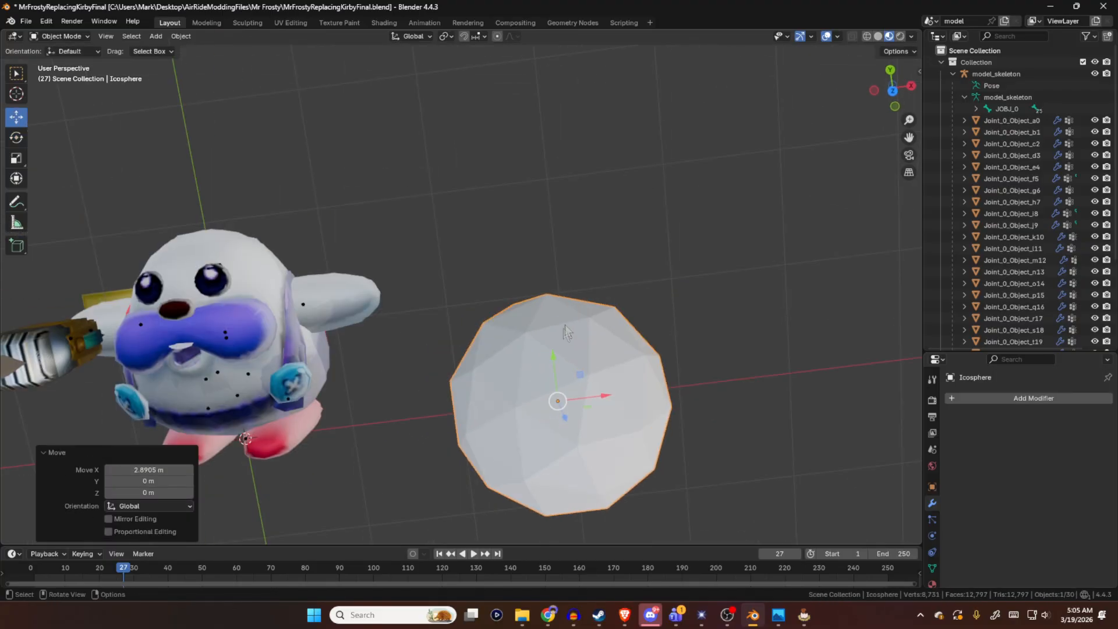
- Delete the ico sphere's vertices above its middle, selecting through the mesh in wireframe front view, and restore Material Preview shading
{"action": "key", "text": "Tab"}
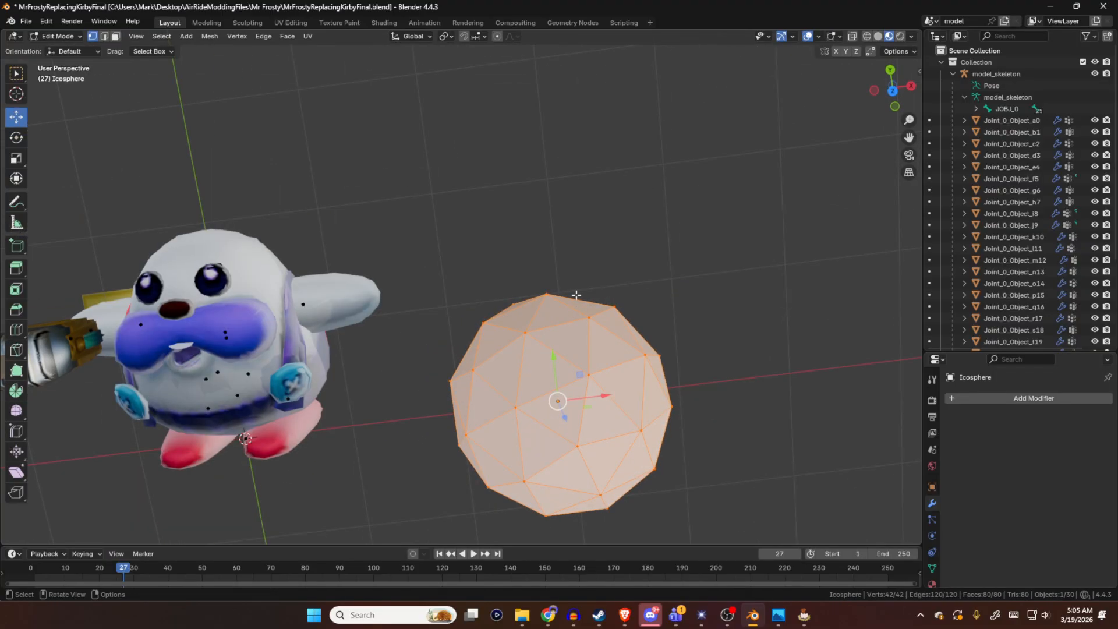
{"action": "key", "text": "KP_1"}
{"action": "middle_click_drag", "start_coordinate": [629, 243], "coordinate": [558, 283], "text": "shift"}
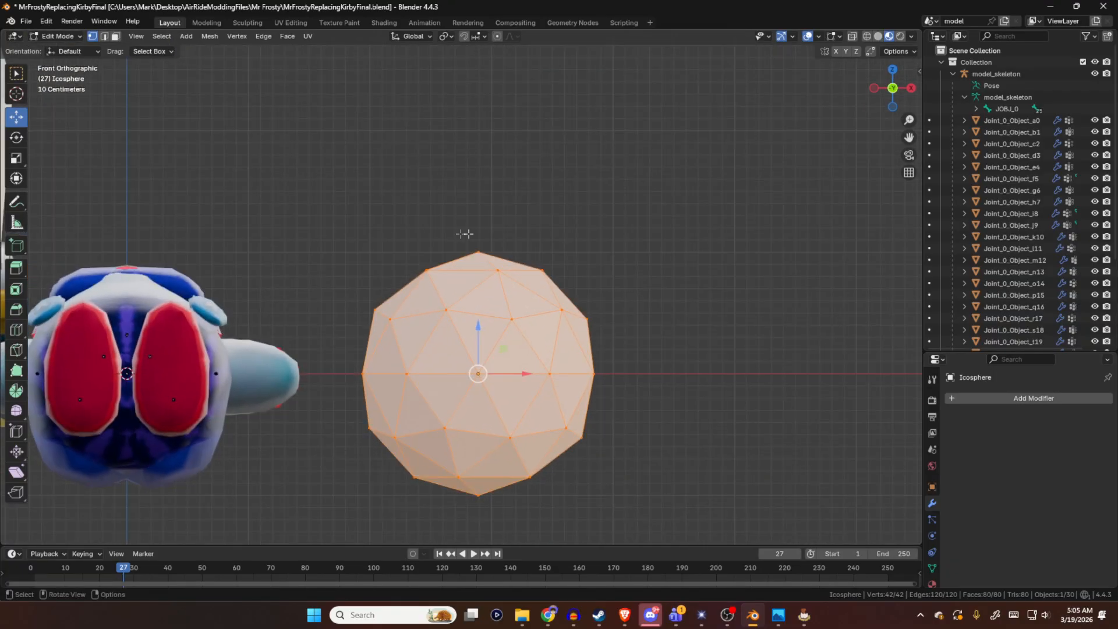
{"action": "scroll", "coordinate": [1013, 257], "scroll_direction": "down", "scroll_amount": 5}
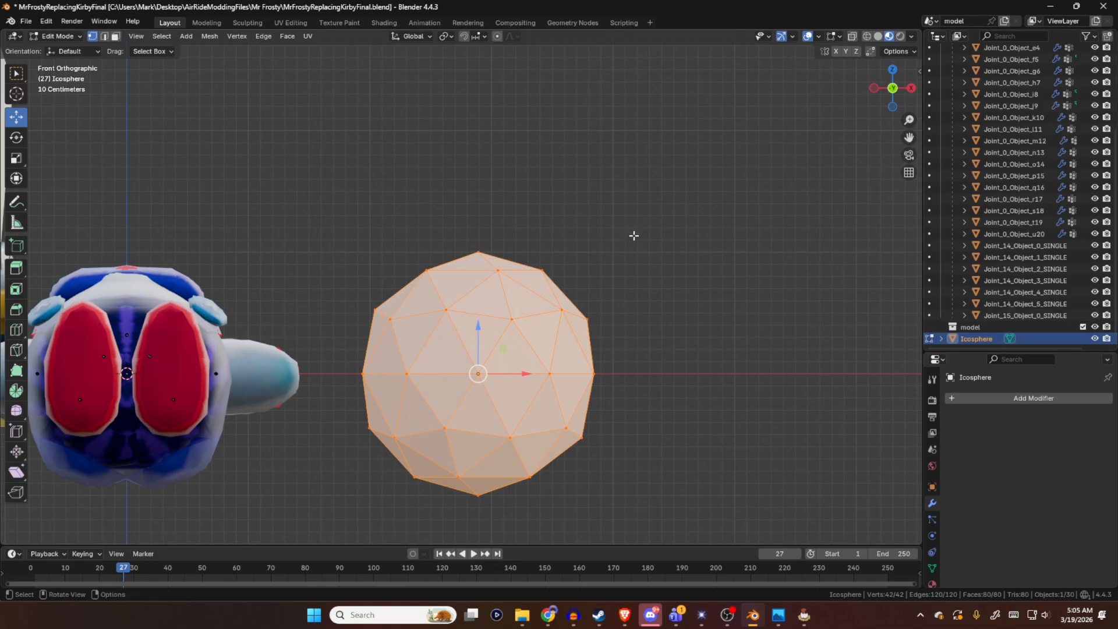
{"action": "left_click_drag", "start_coordinate": [332, 197], "coordinate": [681, 307]}
{"action": "left_click_drag", "start_coordinate": [342, 215], "coordinate": [716, 349]}
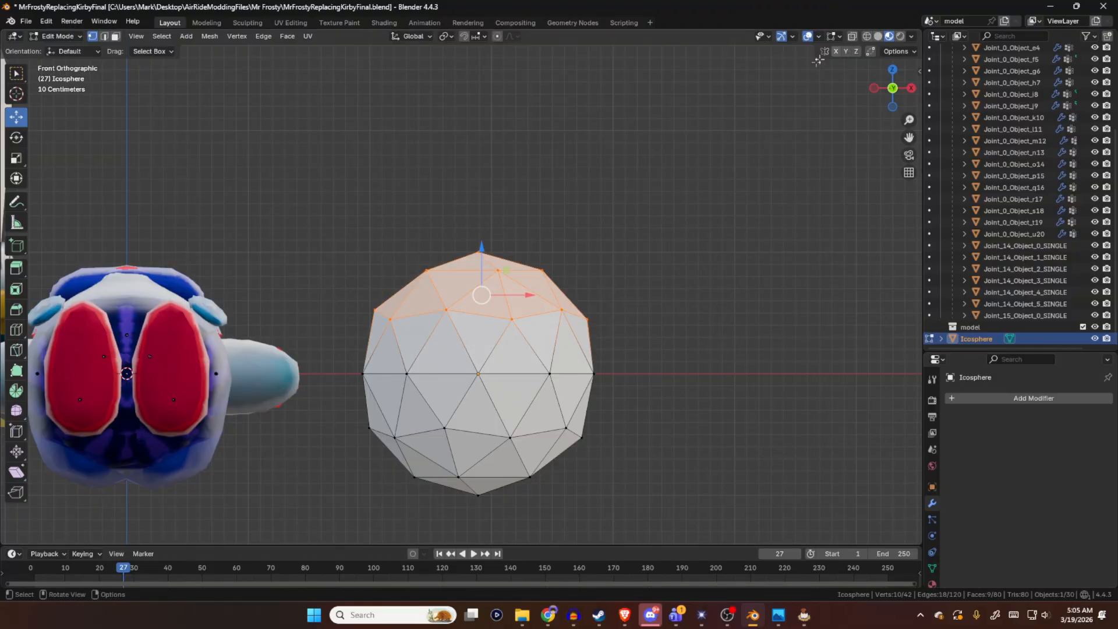
{"action": "left_click", "coordinate": [867, 36]}
{"action": "left_click_drag", "start_coordinate": [295, 185], "coordinate": [684, 325]}
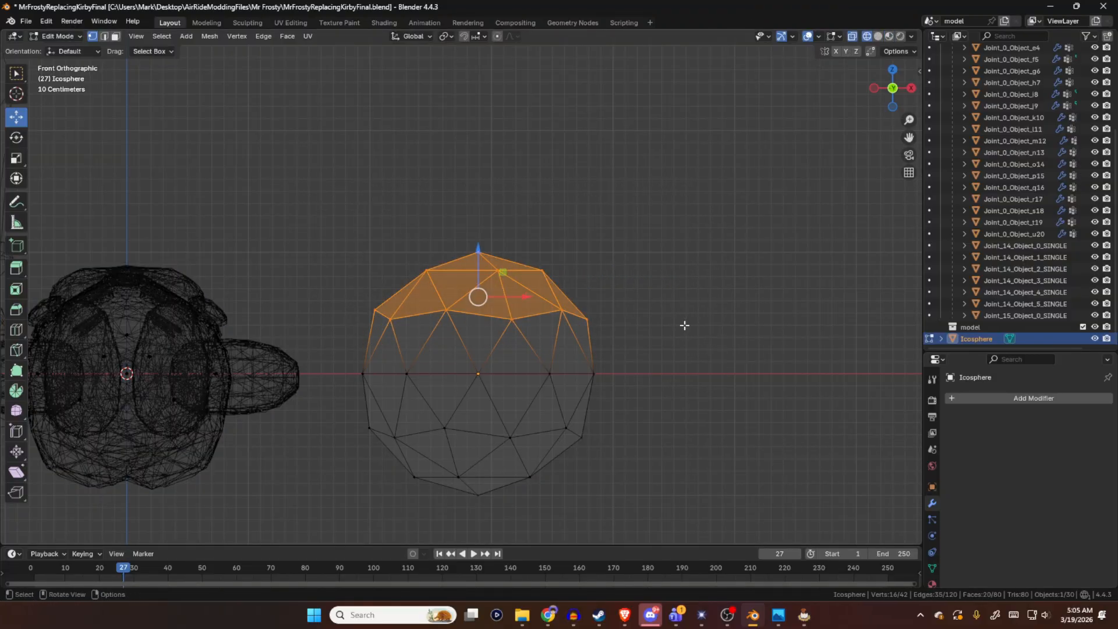
{"action": "key", "text": "x"}
{"action": "left_click", "coordinate": [602, 288]}
{"action": "middle_click_drag", "start_coordinate": [591, 224], "coordinate": [632, 169]}
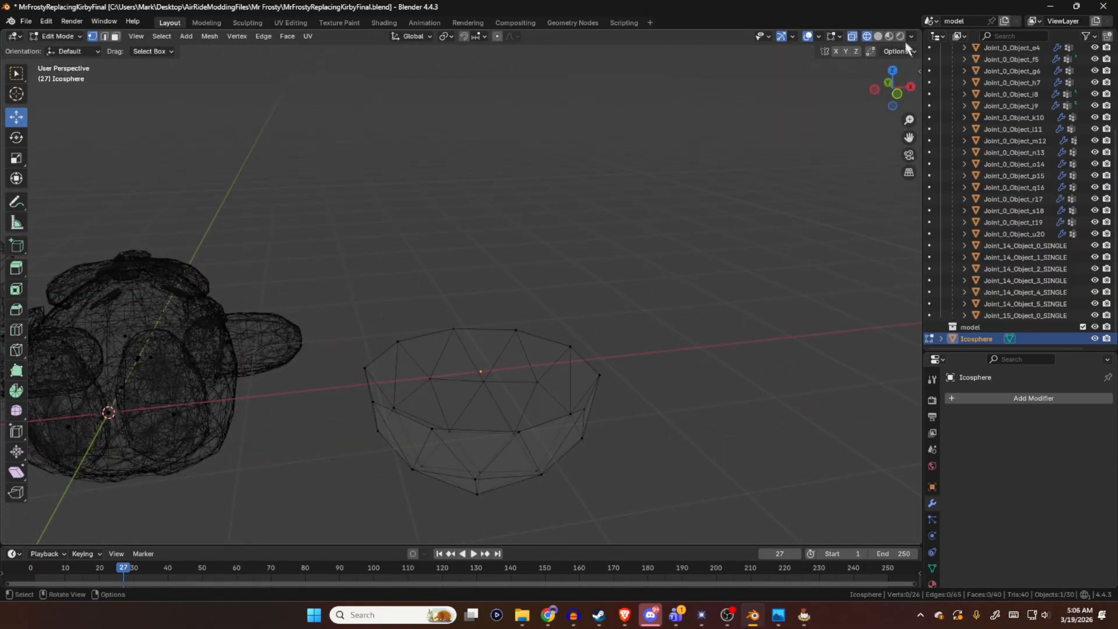
{"action": "left_click", "coordinate": [889, 36]}
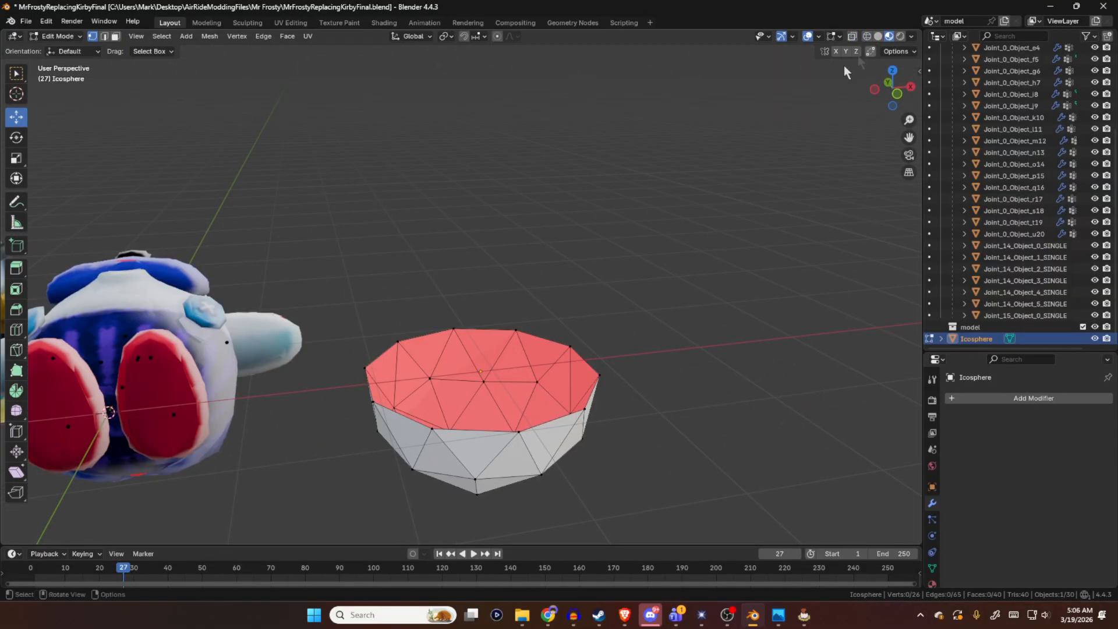
{"action": "mouse_move", "coordinate": [669, 250]}
{"action": "middle_mouse_down"}
{"action": "mouse_move", "coordinate": [570, 148]}
{"action": "mouse_move", "coordinate": [425, 227]}
{"action": "mouse_move", "coordinate": [578, 267]}
{"action": "mouse_move", "coordinate": [516, 354]}
{"action": "mouse_move", "coordinate": [521, 367]}
{"action": "mouse_move", "coordinate": [551, 312]}
{"action": "mouse_move", "coordinate": [492, 215]}
{"action": "mouse_move", "coordinate": [466, 317]}
{"action": "mouse_move", "coordinate": [483, 303]}
{"action": "mouse_move", "coordinate": [494, 342]}
{"action": "mouse_move", "coordinate": [406, 258]}
{"action": "mouse_move", "coordinate": [555, 235]}
{"action": "mouse_move", "coordinate": [548, 291]}
{"action": "middle_mouse_up"}
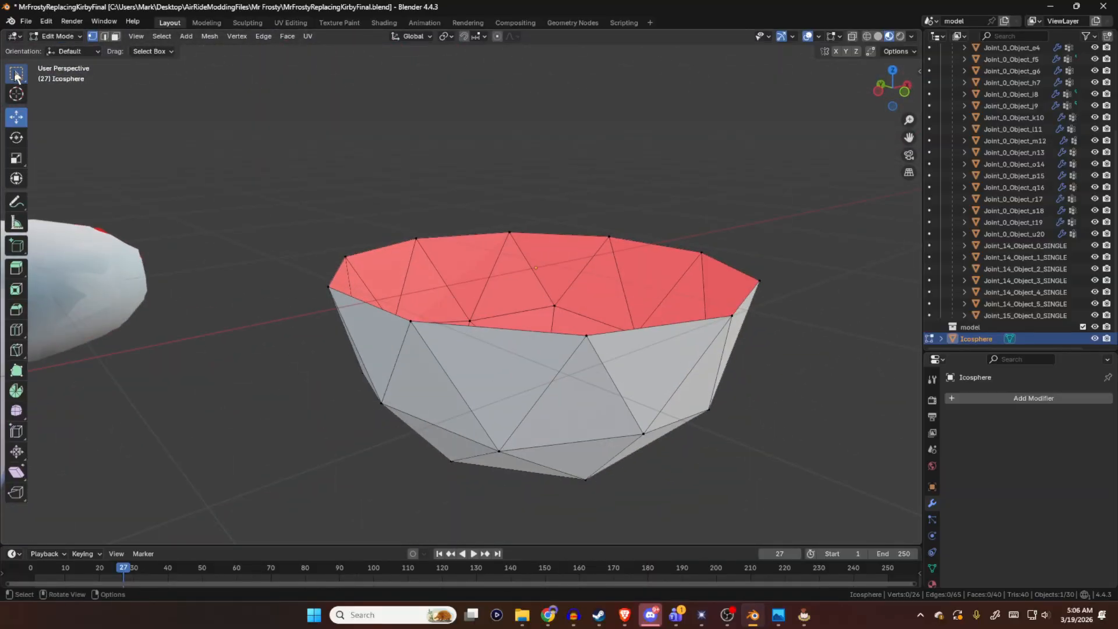
- Duplicate the open half sphere in place and scale the copy down slightly so it sits inside the original
{"action": "left_click", "coordinate": [16, 76]}
{"action": "scroll", "coordinate": [549, 210], "scroll_direction": "down", "scroll_amount": 1}
{"action": "key", "text": "Tab"}
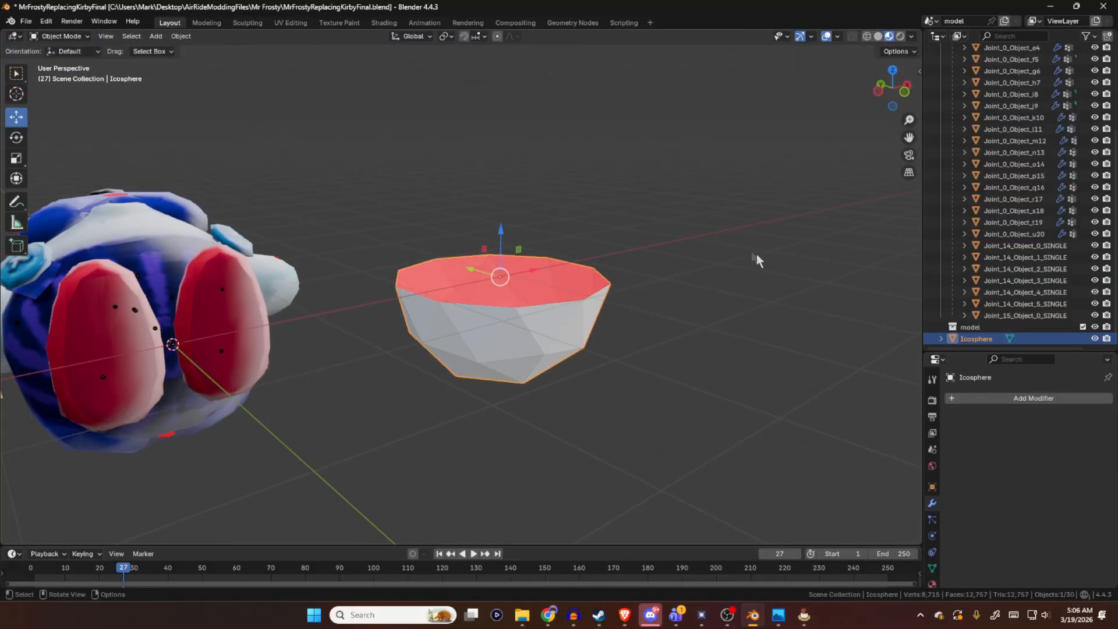
{"action": "key", "text": "shift+d"}
{"action": "left_click", "coordinate": [610, 325]}
{"action": "key", "text": "ctrl+z"}
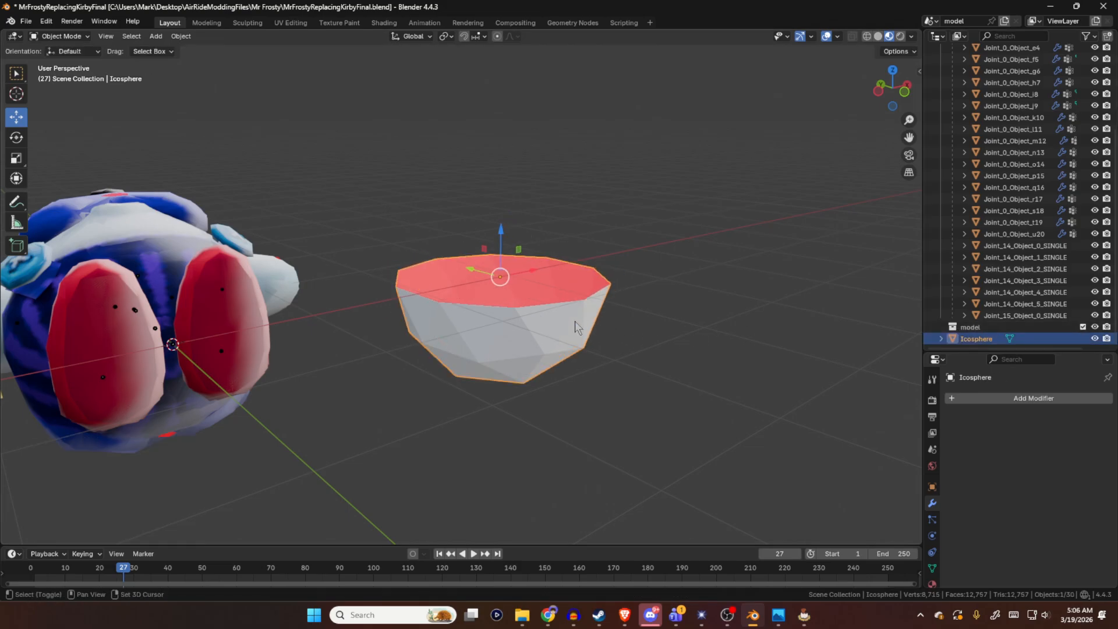
{"action": "key", "text": "shift+d"}
{"action": "right_click", "coordinate": [578, 326]}
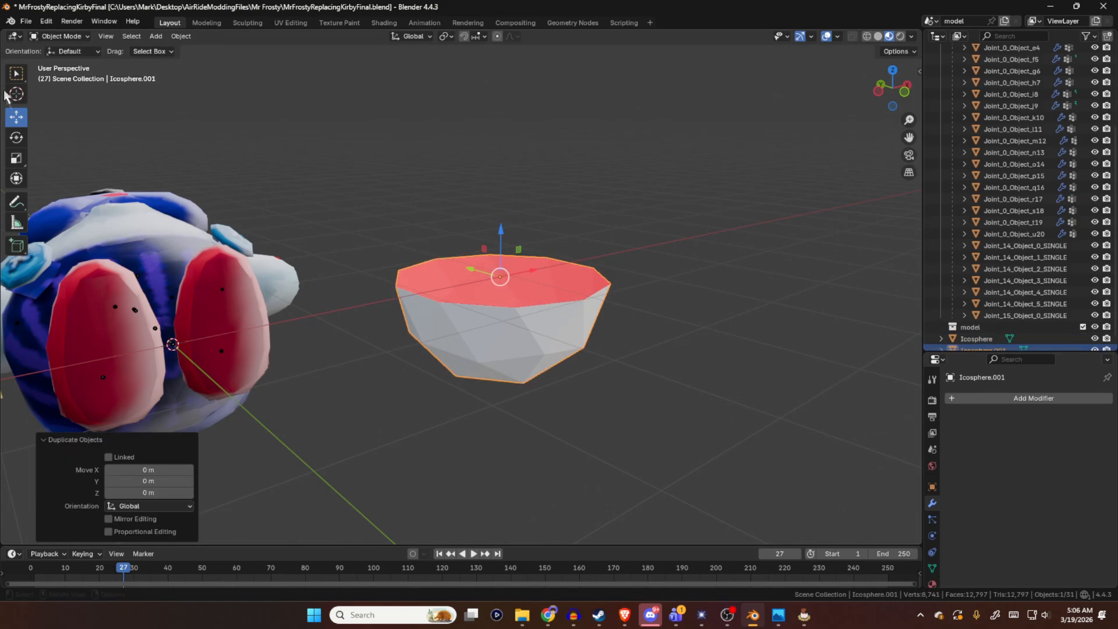
{"action": "left_click", "coordinate": [16, 157]}
{"action": "key", "text": "s"}
{"action": "right_click", "coordinate": [493, 249]}
- Flip the normals of all faces on the inner half sphere and examine both shells beside the model
{"action": "key", "text": "Tab"}
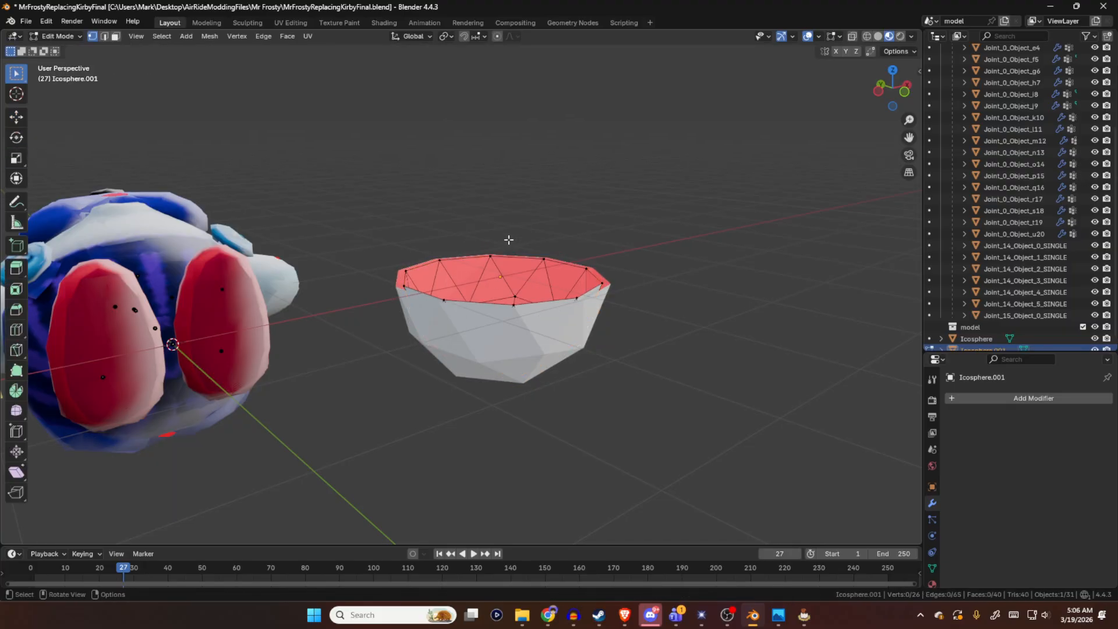
{"action": "key", "text": "a"}
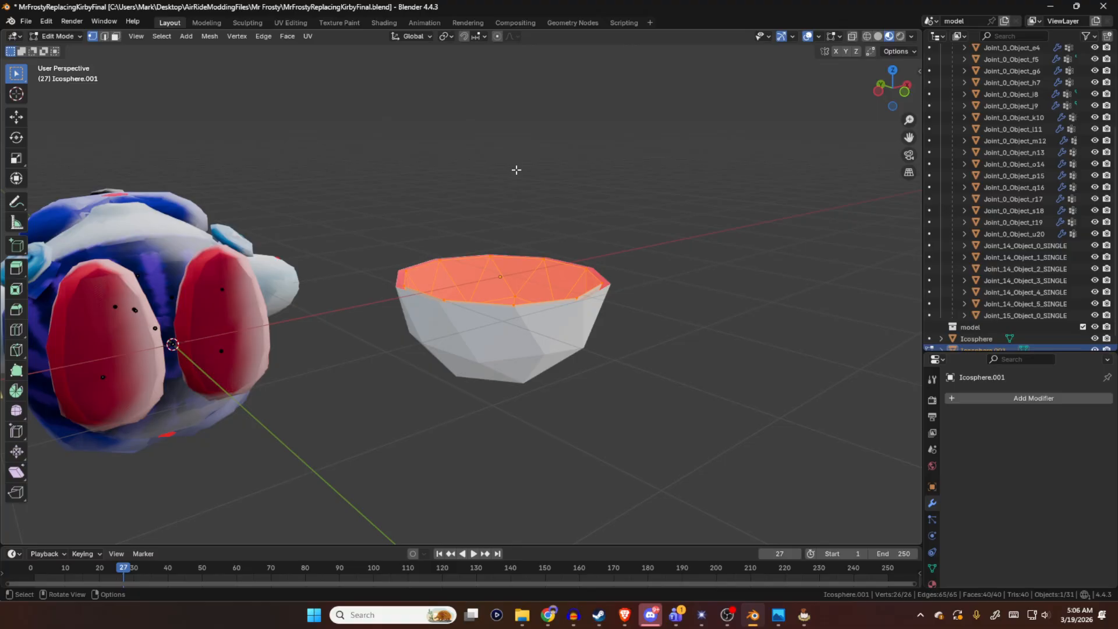
{"action": "key", "text": "alt+n"}
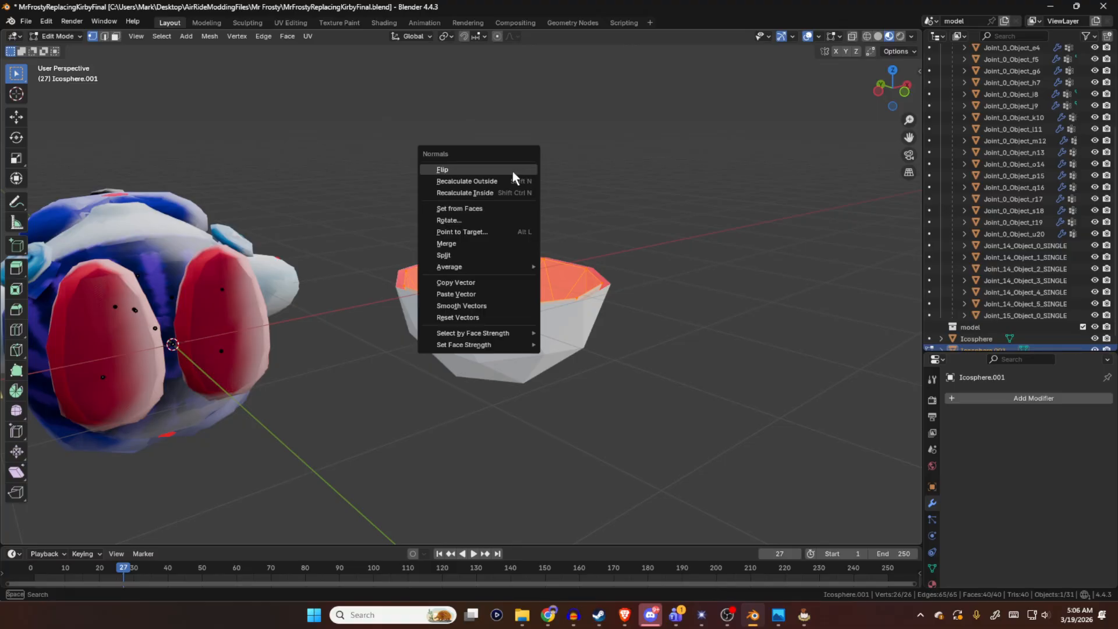
{"action": "left_click", "coordinate": [512, 170]}
{"action": "left_click", "coordinate": [620, 262]}
{"action": "middle_click_drag", "start_coordinate": [596, 204], "coordinate": [554, 180]}
{"action": "scroll", "coordinate": [601, 279], "scroll_direction": "up", "scroll_amount": 4}
{"action": "scroll", "coordinate": [553, 181], "scroll_direction": "down", "scroll_amount": 3}
{"action": "middle_click_drag", "start_coordinate": [464, 184], "coordinate": [582, 233]}
{"action": "scroll", "coordinate": [635, 199], "scroll_direction": "up", "scroll_amount": 4}
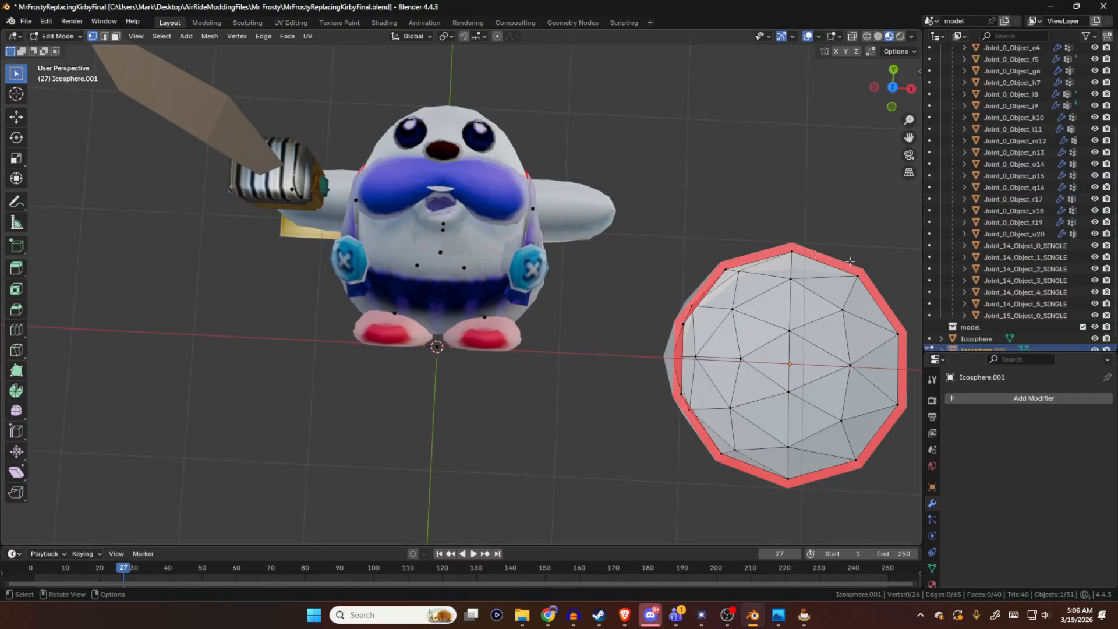
{"action": "scroll", "coordinate": [970, 311], "scroll_direction": "down", "scroll_amount": 1}
- Delete both half spheres, Icosphere.001 and Icosphere, and save the Blender file
{"action": "key", "text": "Tab"}
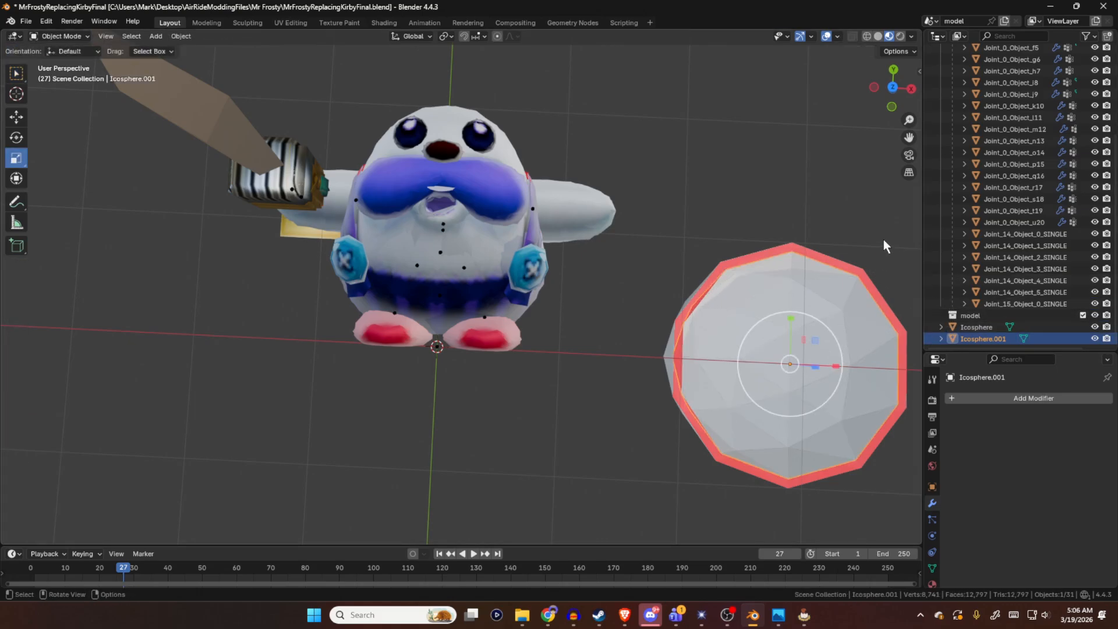
{"action": "key", "text": "Delete"}
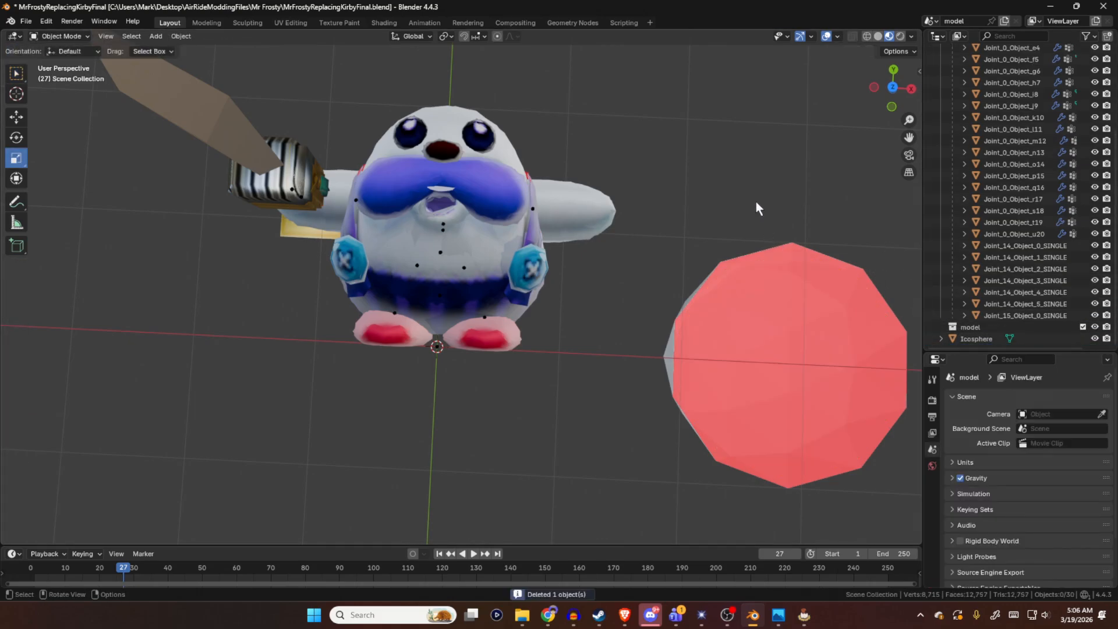
{"action": "left_click", "coordinate": [976, 338]}
{"action": "key", "text": "Delete"}
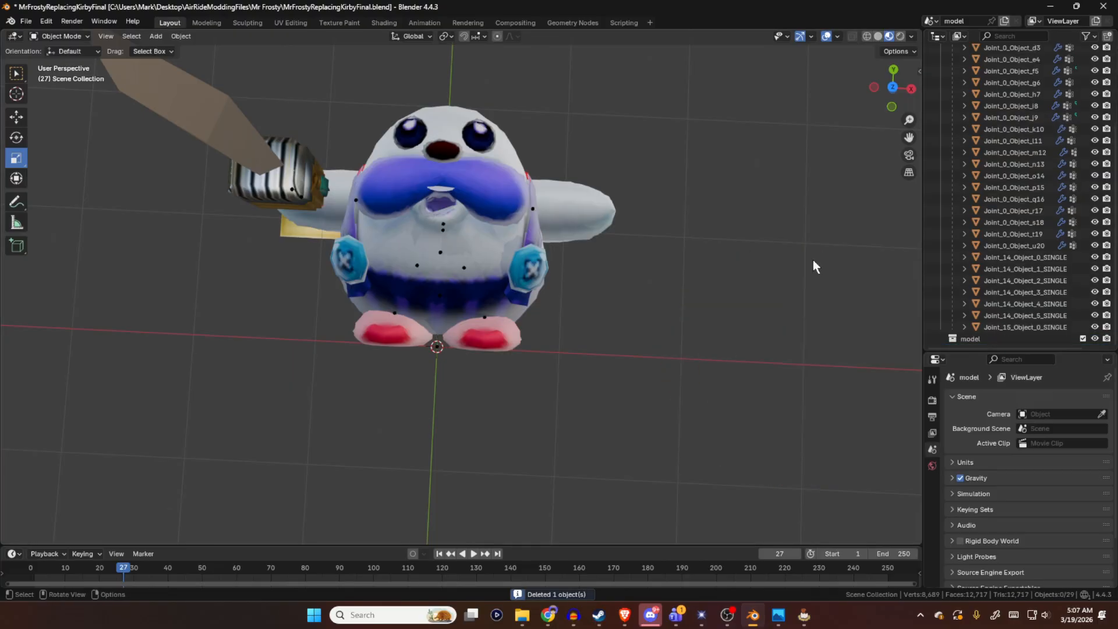
{"action": "key", "text": "ctrl+s"}
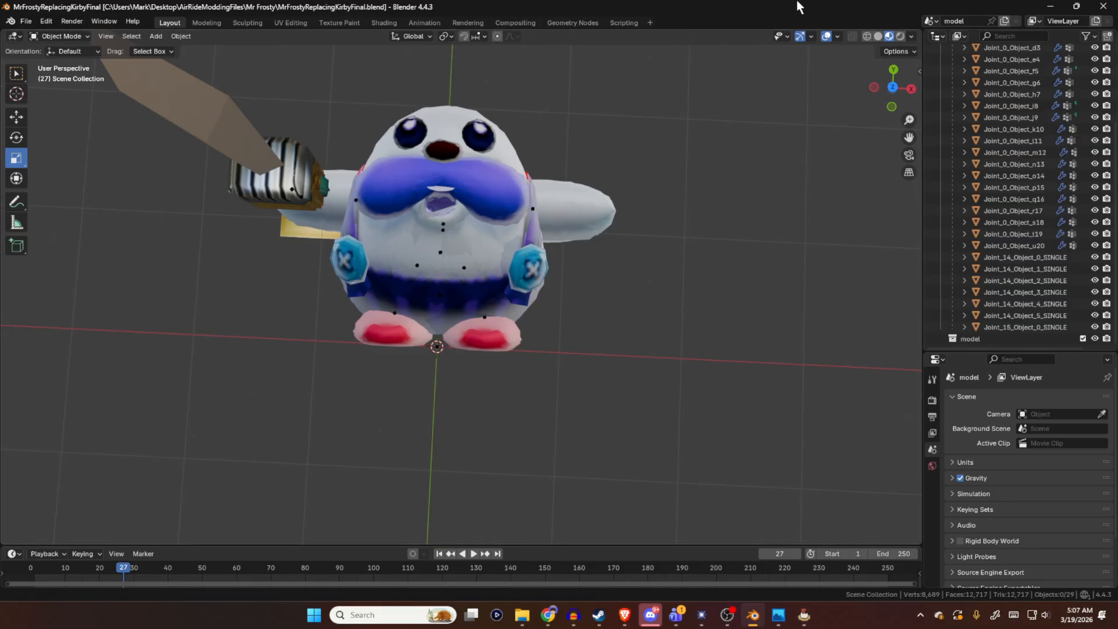
- Switch to HSD DAT Browser and save RdKirby.dat
{"action": "left_click", "coordinate": [1049, 6]}
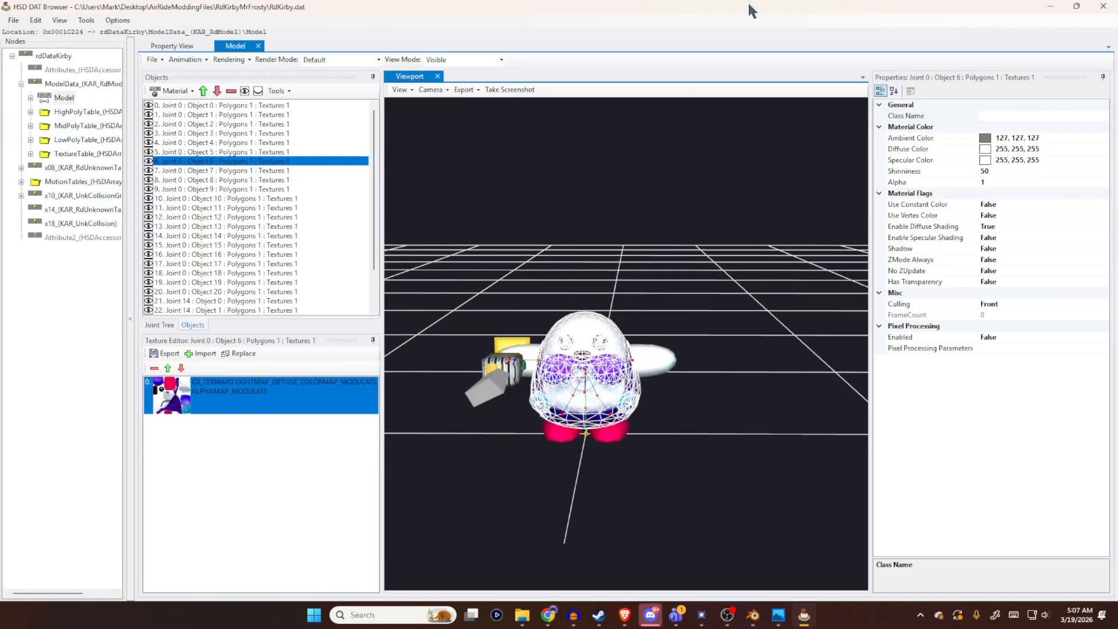
{"action": "left_click", "coordinate": [12, 21]}
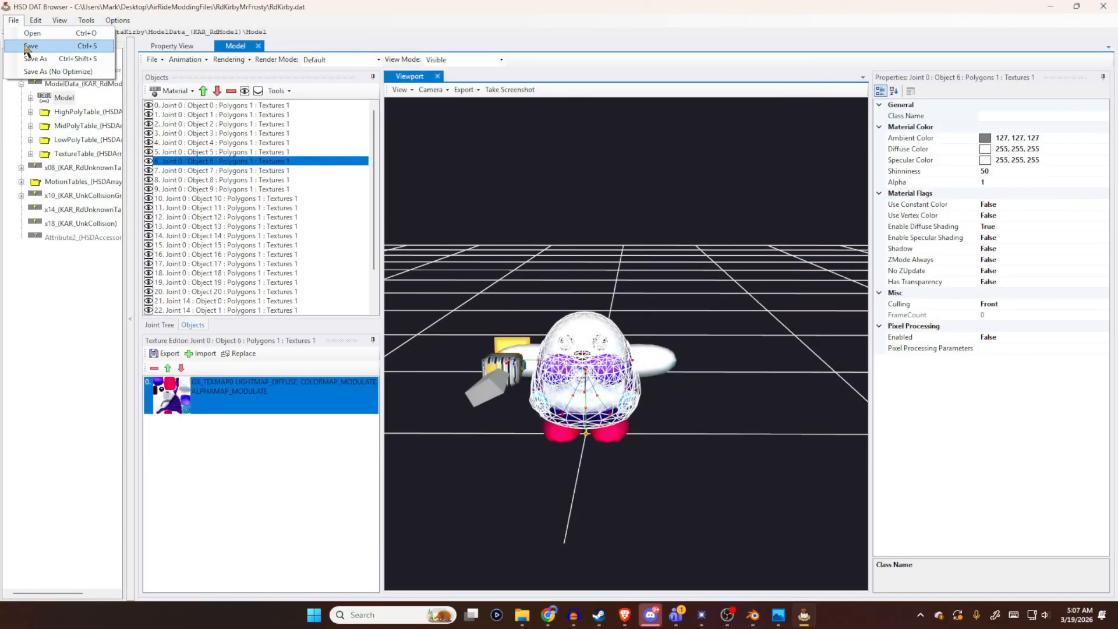
{"action": "left_click", "coordinate": [28, 47]}
- Examine the model's Joint 14, Joint 15 and selected Joint 0 objects, checking which mesh and texture each one holds
{"action": "left_click_drag", "start_coordinate": [376, 142], "coordinate": [371, 168]}
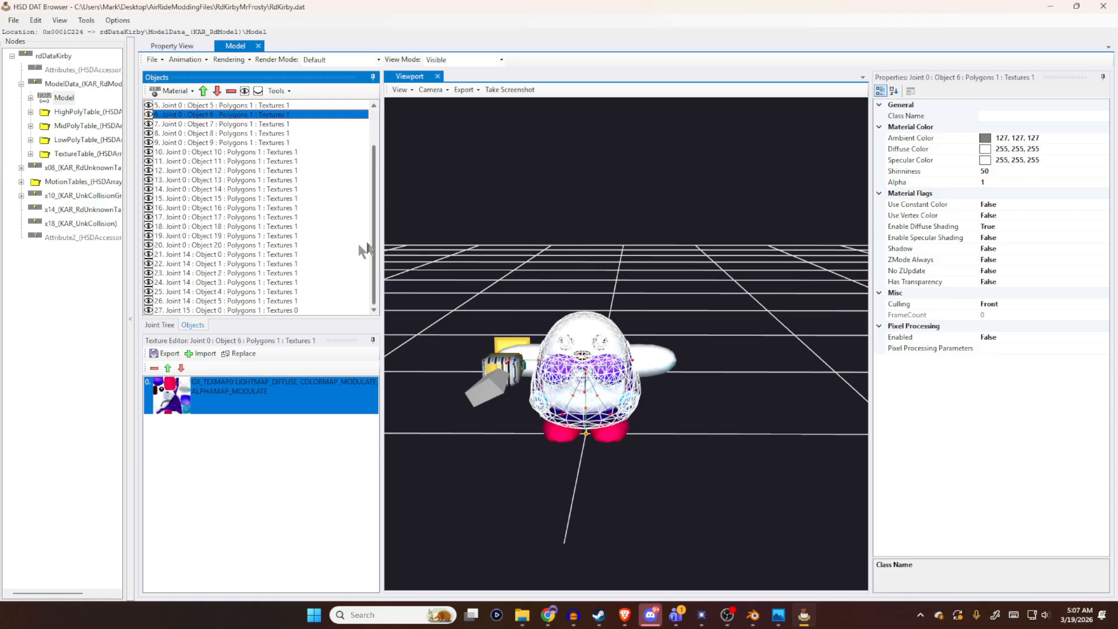
{"action": "left_click", "coordinate": [206, 256]}
{"action": "left_click", "coordinate": [216, 273]}
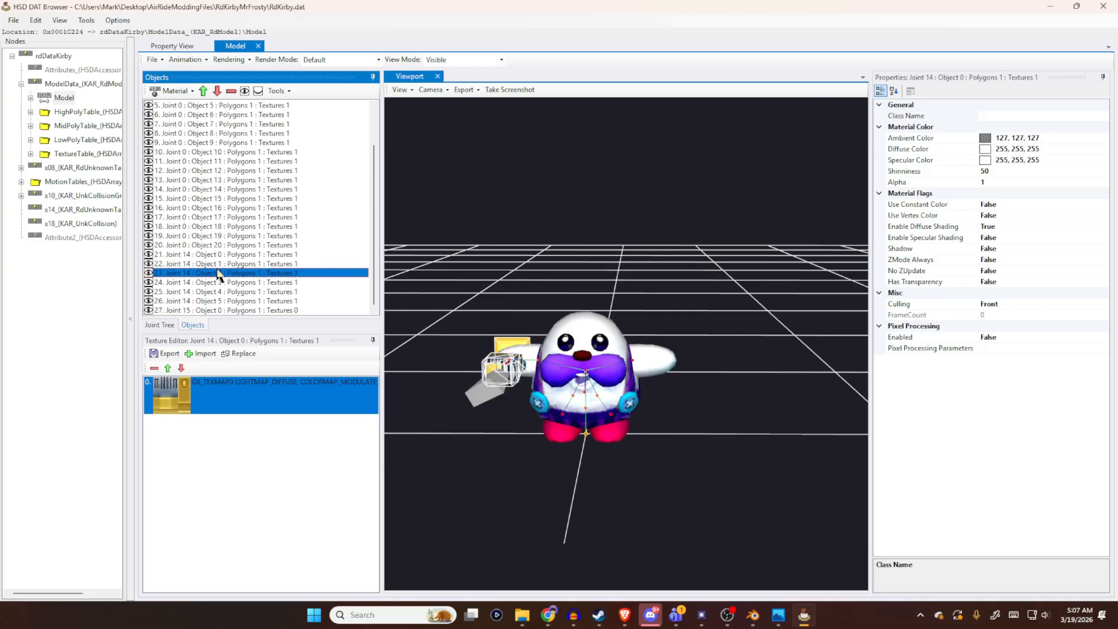
{"action": "left_click", "coordinate": [216, 282]}
{"action": "left_click", "coordinate": [217, 291]}
{"action": "left_click", "coordinate": [216, 301]}
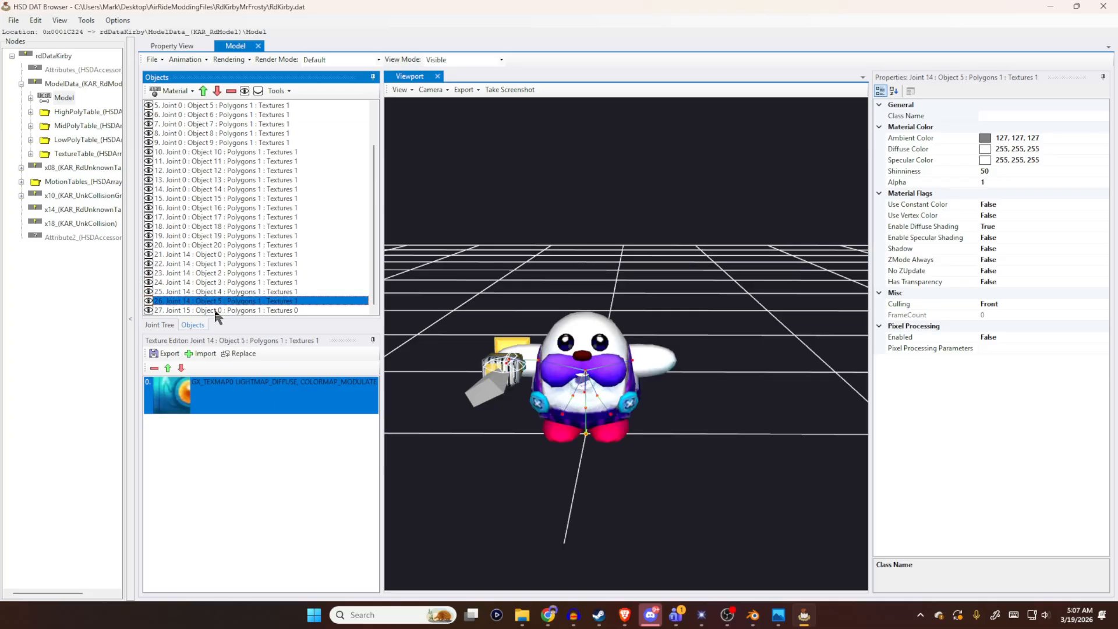
{"action": "left_click", "coordinate": [214, 309]}
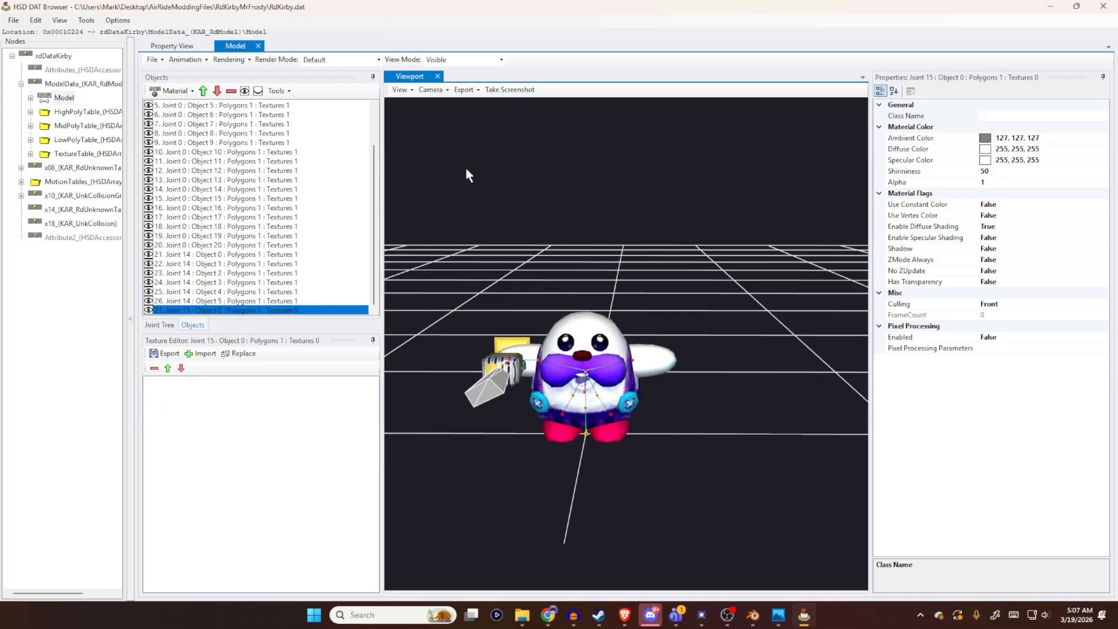
{"action": "left_click", "coordinate": [270, 300]}
{"action": "left_click", "coordinate": [270, 310]}
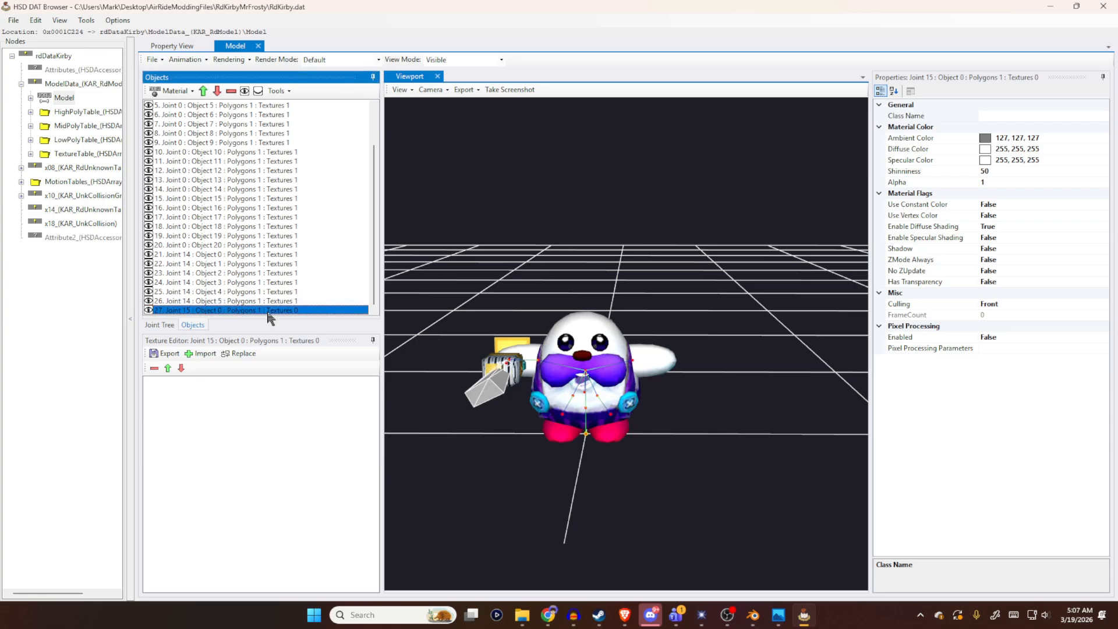
{"action": "left_click", "coordinate": [669, 182]}
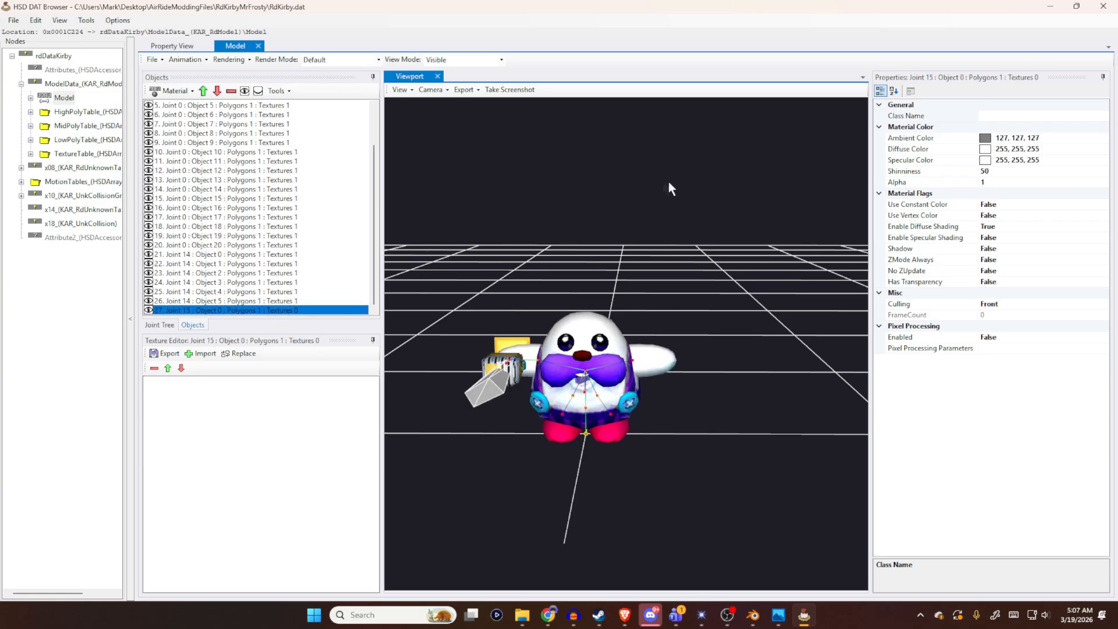
{"action": "left_click", "coordinate": [281, 300]}
{"action": "left_click", "coordinate": [319, 227]}
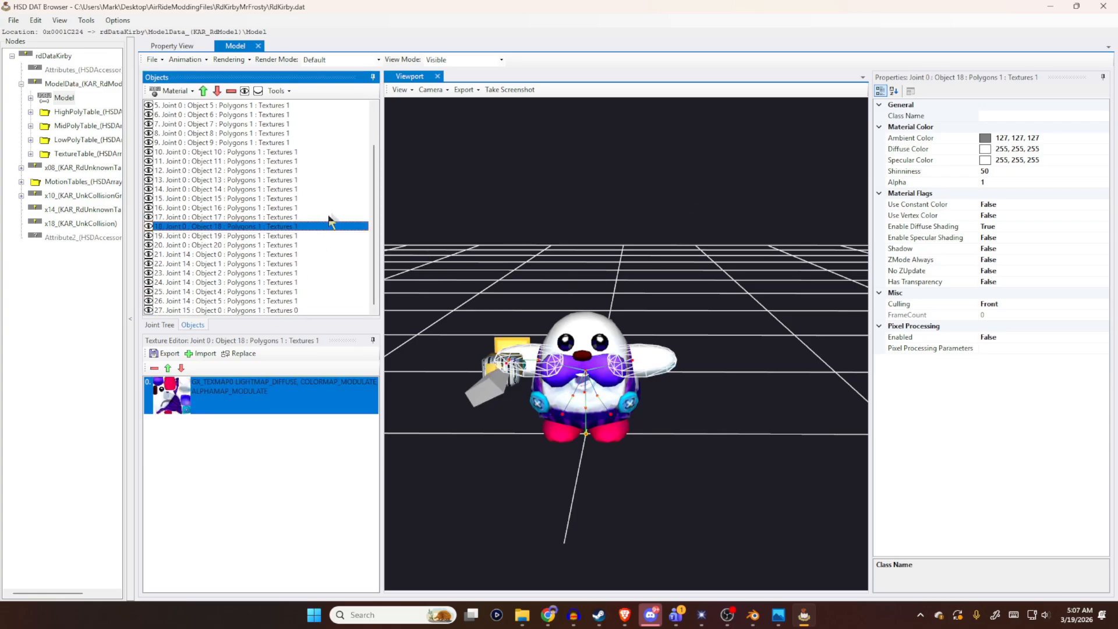
{"action": "left_click", "coordinate": [333, 170]}
{"action": "left_click", "coordinate": [658, 219]}
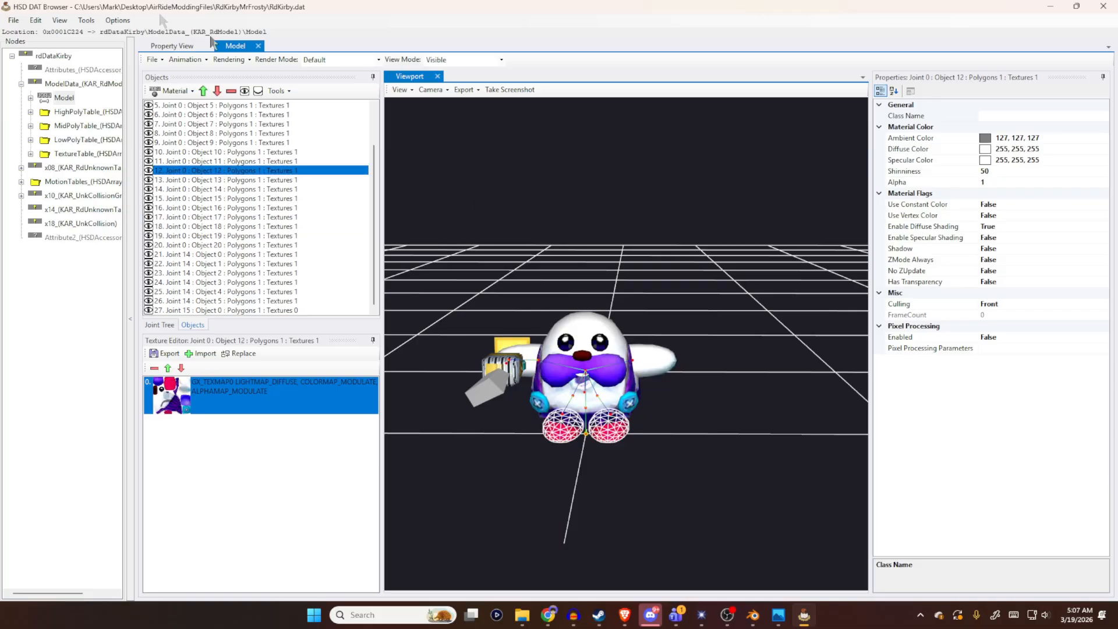
- Save RdKirby.dat with the Mr. Frosty model again and minimize HSD DAT Browser
{"action": "left_click", "coordinate": [14, 22]}
{"action": "left_click", "coordinate": [39, 46]}
{"action": "left_click_drag", "start_coordinate": [622, 254], "coordinate": [681, 276]}
{"action": "left_click", "coordinate": [13, 21]}
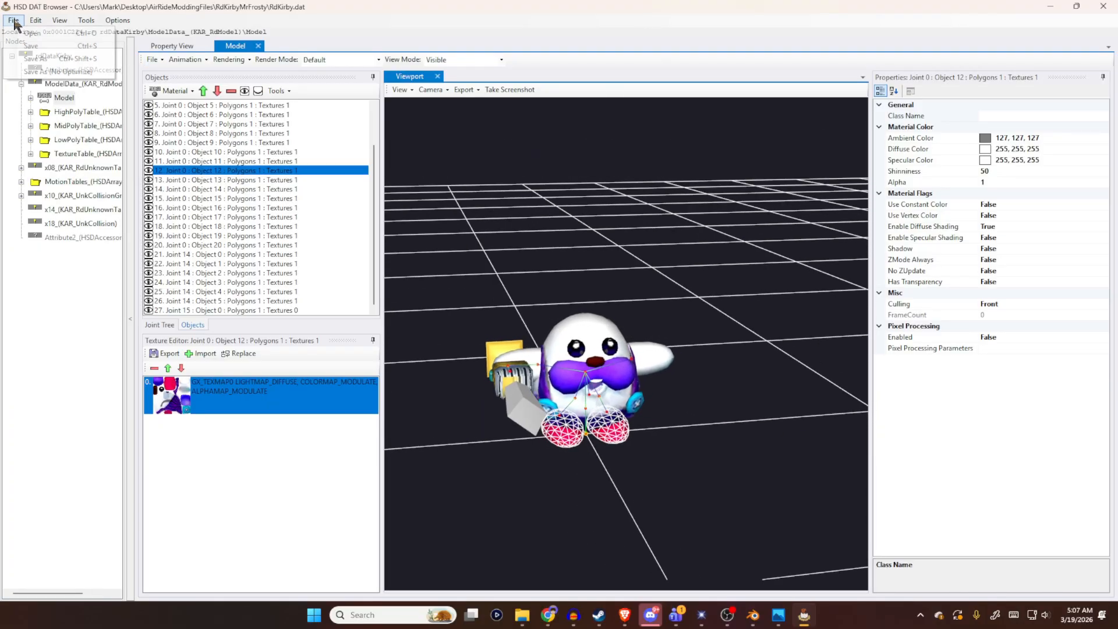
{"action": "left_click", "coordinate": [24, 45]}
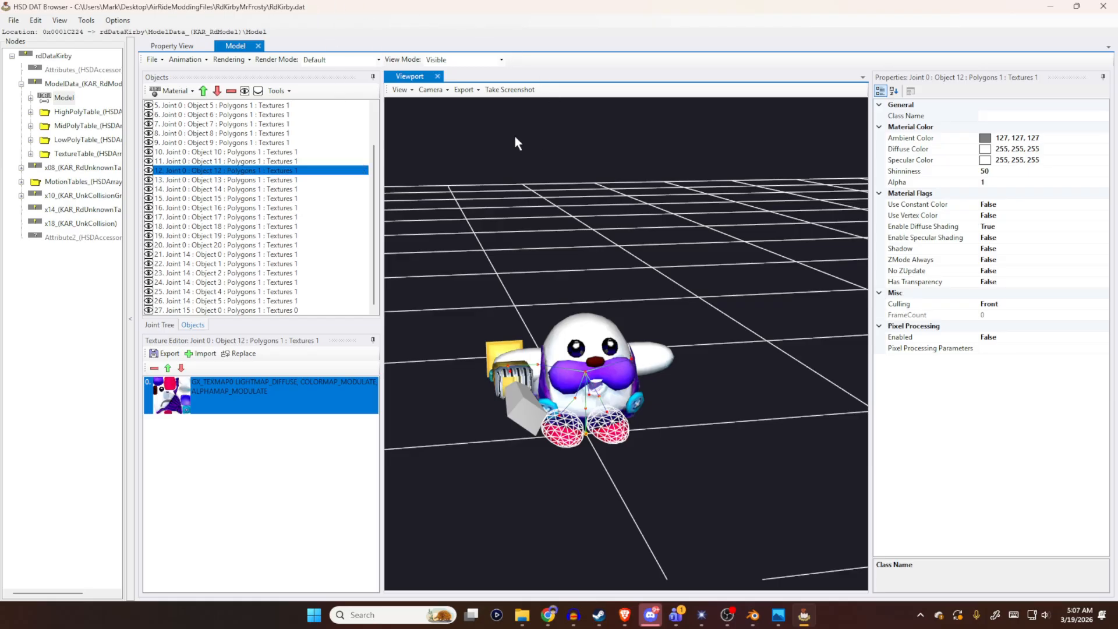
{"action": "left_click", "coordinate": [1051, 7]}
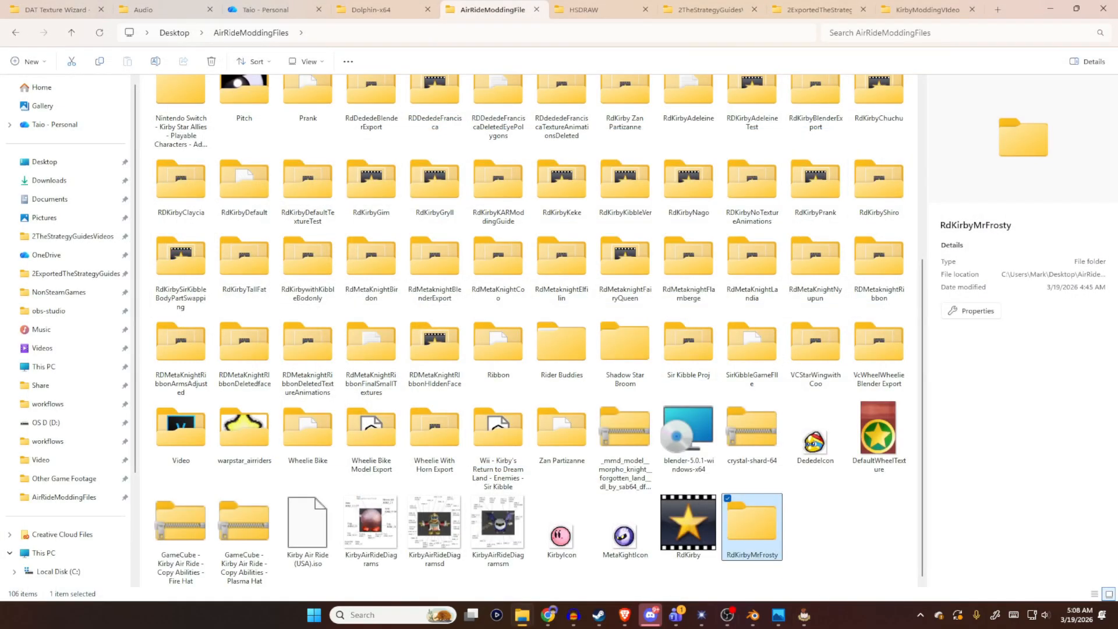
- Switch to DAT Texture Wizard and select RdKirby.dat in the file tree of Kirby Air Ride (USA).iso
{"action": "left_click", "coordinate": [840, 537]}
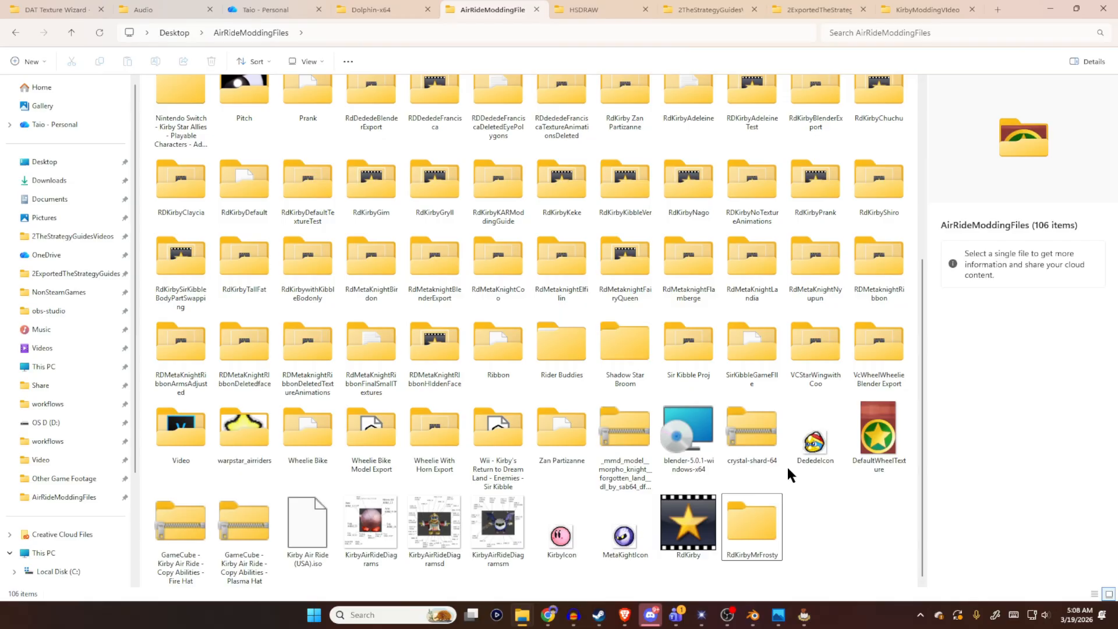
{"action": "mouse_move", "coordinate": [754, 617]}
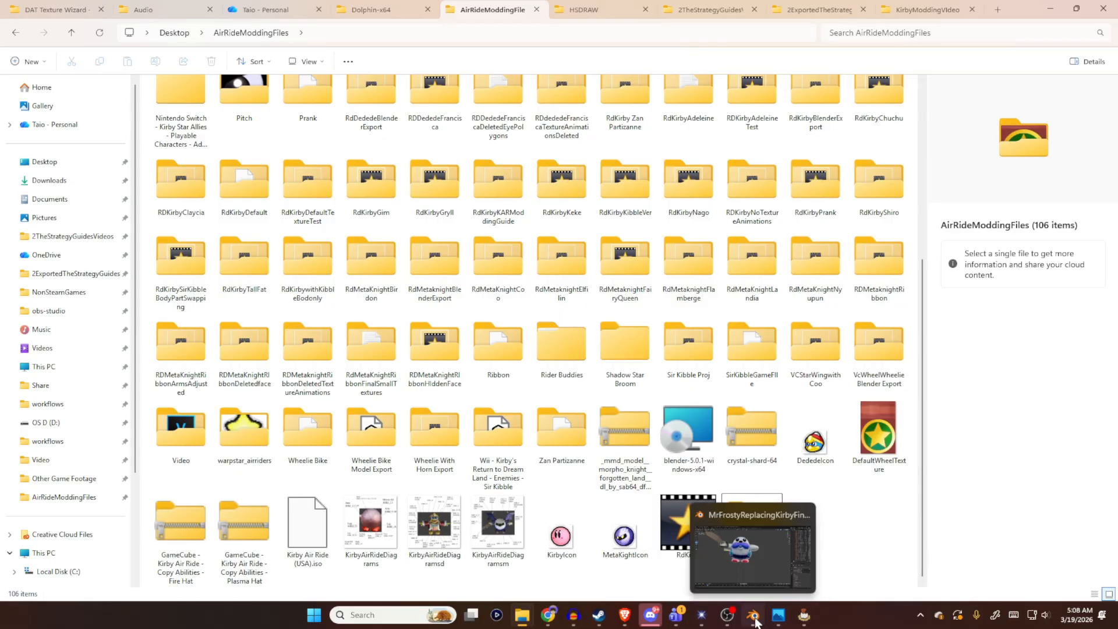
{"action": "left_click", "coordinate": [702, 615]}
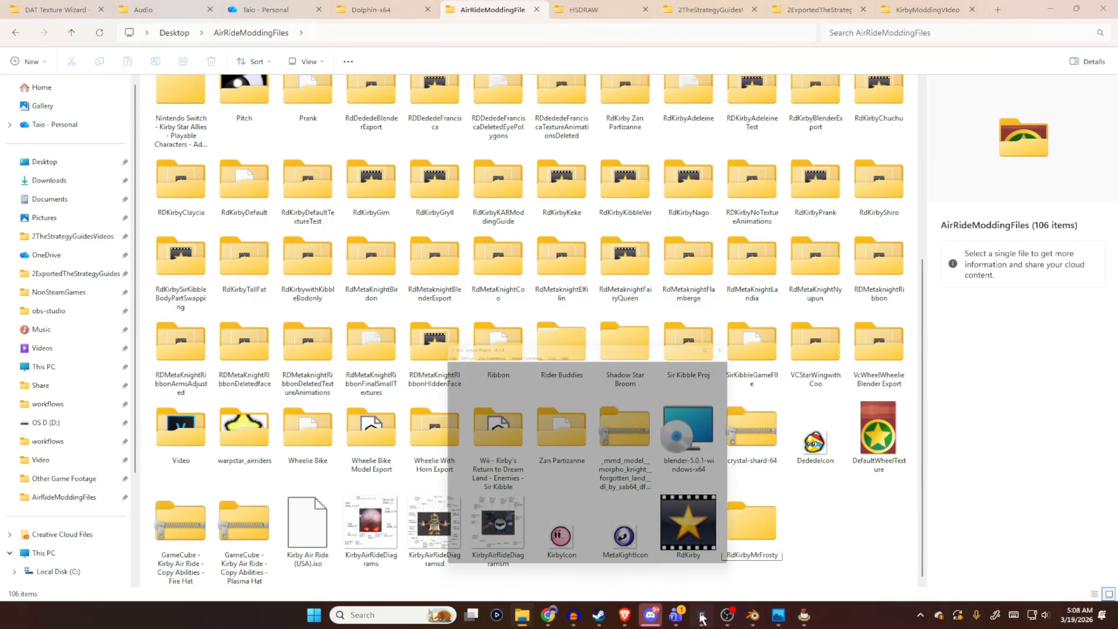
{"action": "left_click_drag", "start_coordinate": [600, 145], "coordinate": [540, 148]}
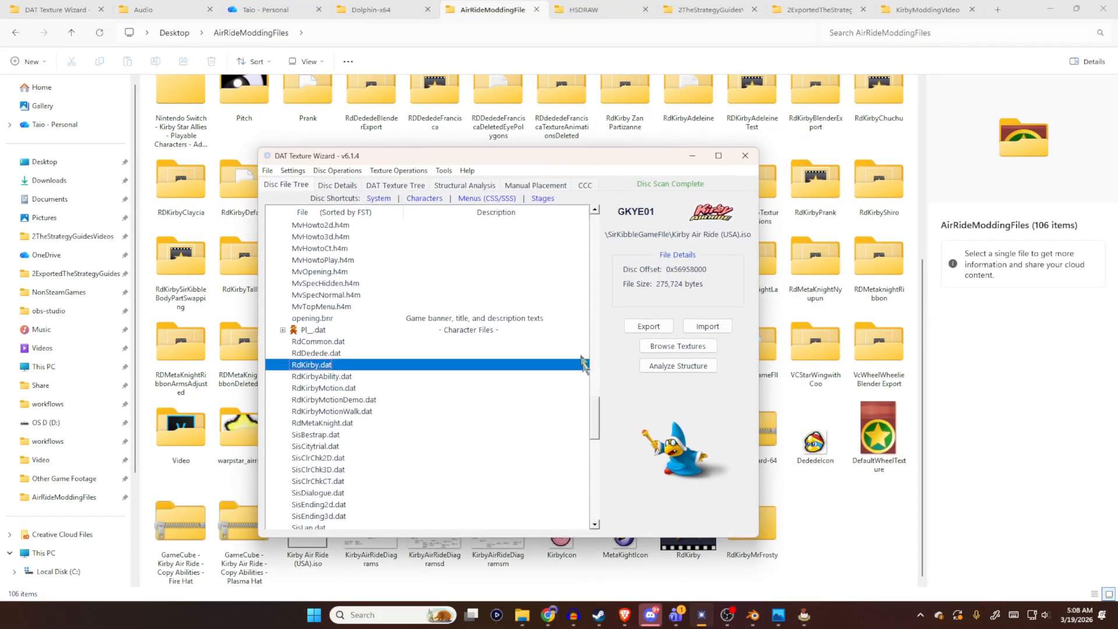
{"action": "scroll", "coordinate": [594, 408], "scroll_direction": "up", "scroll_amount": 2}
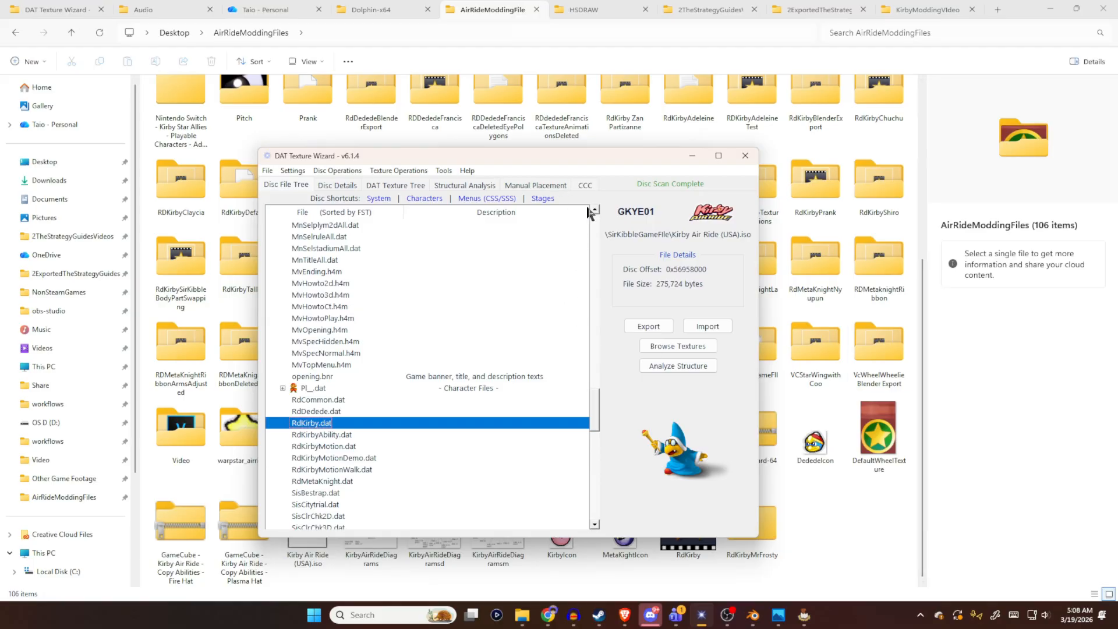
{"action": "left_click_drag", "start_coordinate": [540, 168], "coordinate": [588, 154]}
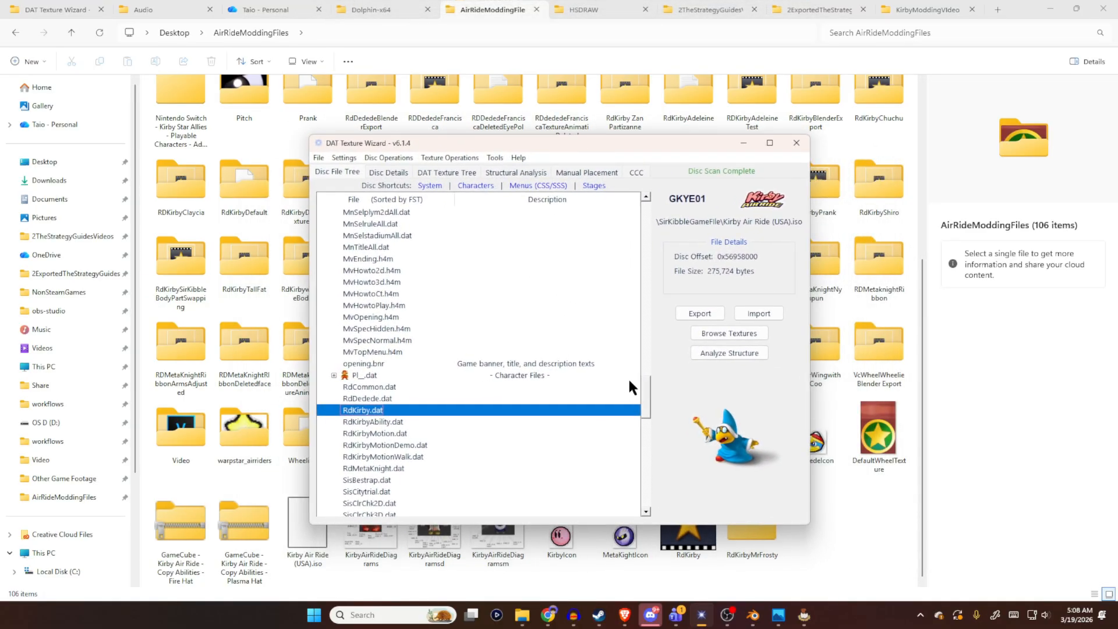
{"action": "mouse_move", "coordinate": [644, 384]}
{"action": "left_mouse_down"}
{"action": "mouse_move", "coordinate": [644, 412]}
{"action": "mouse_move", "coordinate": [644, 388]}
{"action": "left_mouse_up"}
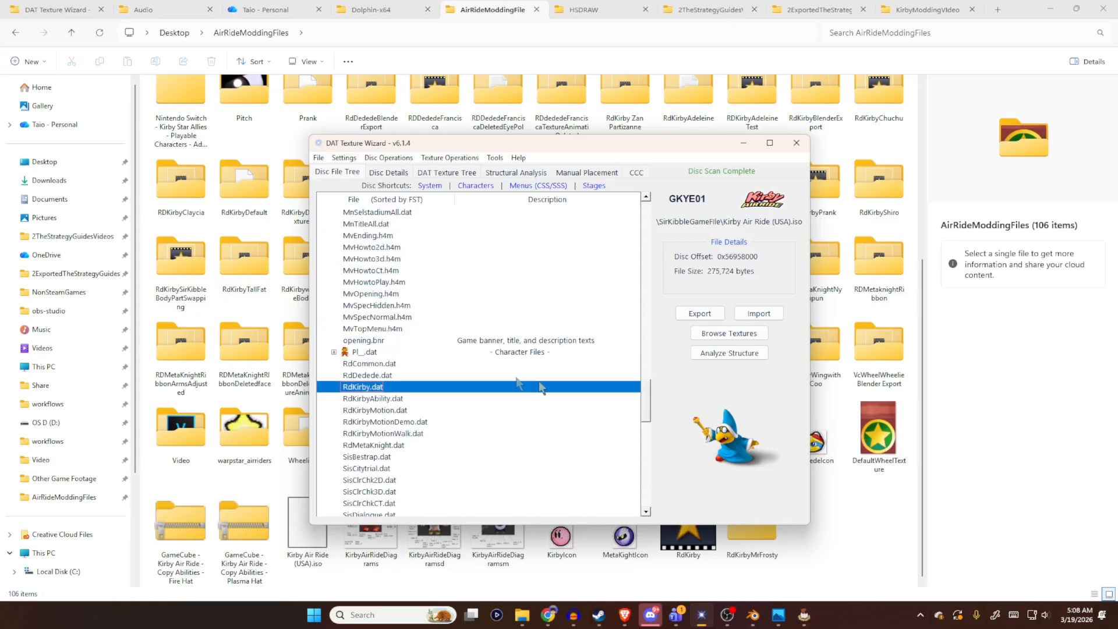
{"action": "left_click", "coordinate": [387, 376]}
{"action": "left_click", "coordinate": [378, 365]}
{"action": "left_click", "coordinate": [380, 388]}
{"action": "left_click", "coordinate": [389, 377]}
{"action": "left_click", "coordinate": [386, 388]}
- Import the RdKirby file from AirRideModdingFiles' RdKirbyMrFrosty folder as the replacement for the disc's RdKirby.dat
{"action": "left_click", "coordinate": [752, 316]}
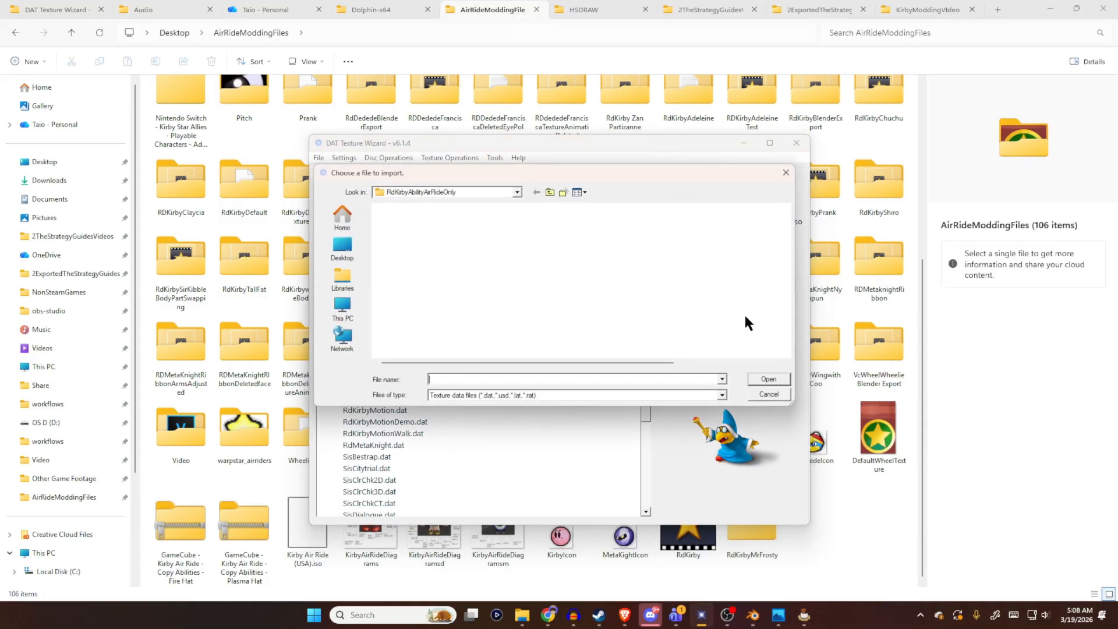
{"action": "left_click", "coordinate": [551, 194]}
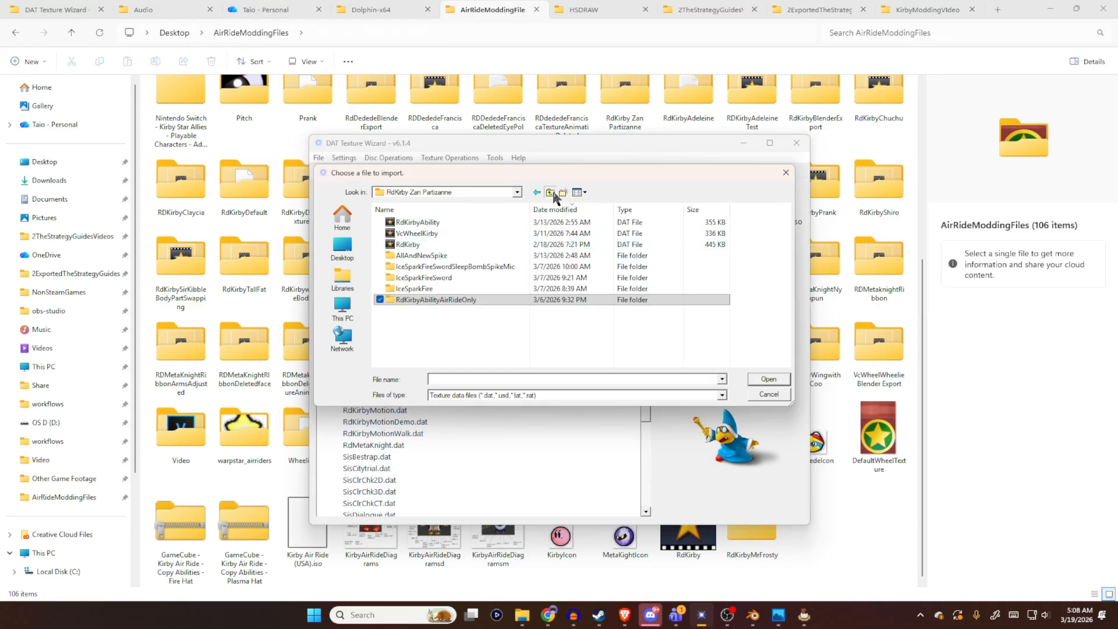
{"action": "left_click", "coordinate": [551, 192]}
{"action": "scroll", "coordinate": [482, 253], "scroll_direction": "up", "scroll_amount": 1}
{"action": "scroll", "coordinate": [482, 254], "scroll_direction": "down", "scroll_amount": 3}
{"action": "left_click", "coordinate": [443, 322]}
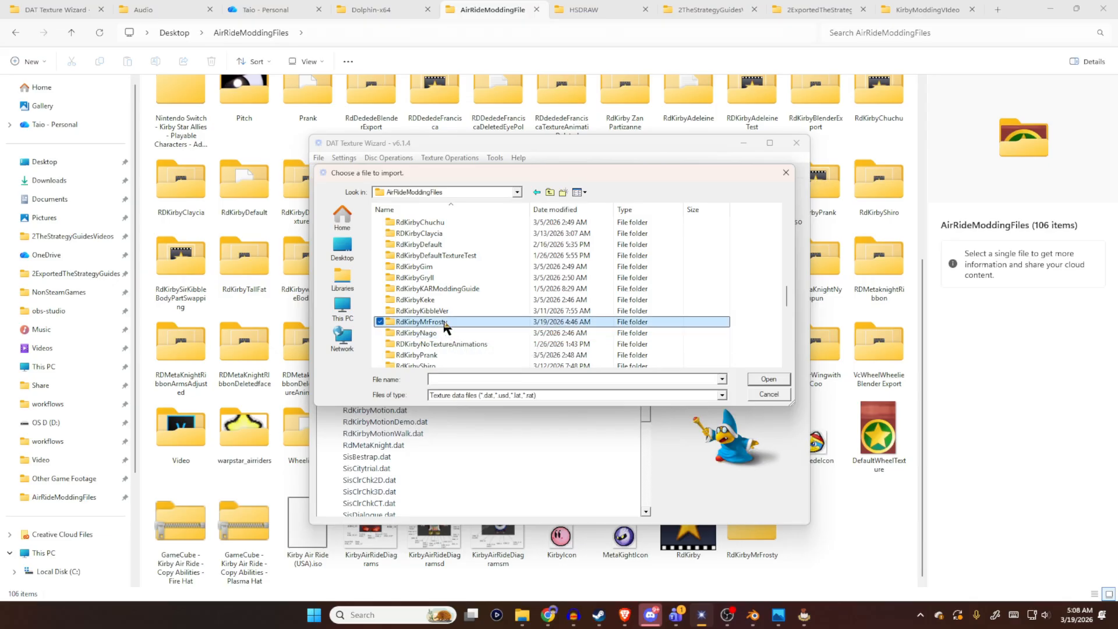
{"action": "double_click", "coordinate": [445, 323]}
{"action": "left_click", "coordinate": [429, 223]}
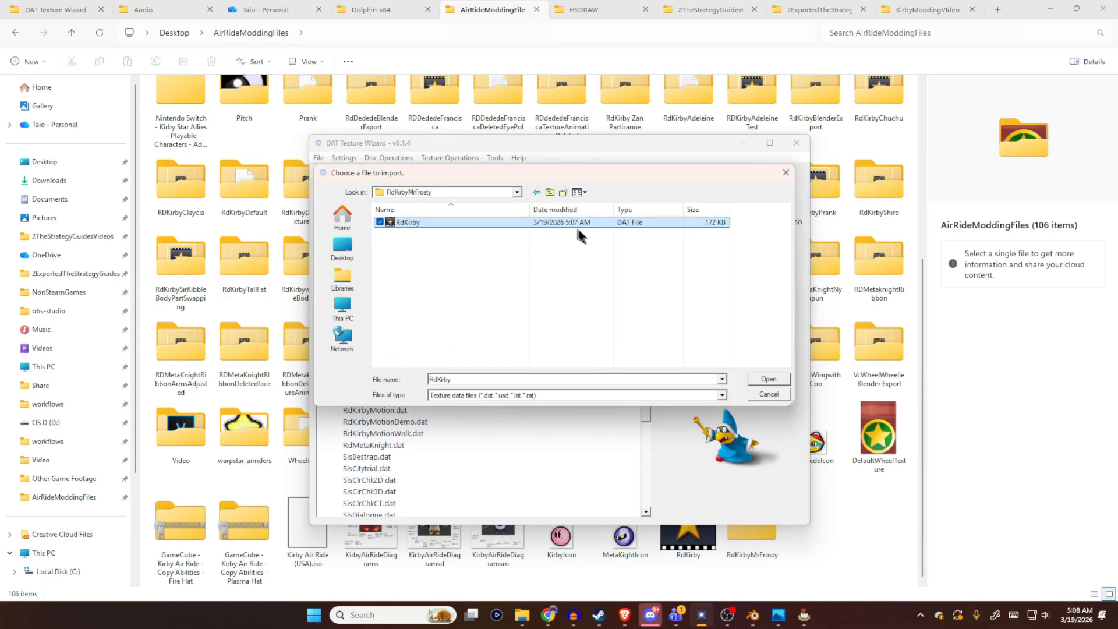
{"action": "mouse_move", "coordinate": [694, 175]}
{"action": "left_mouse_down"}
{"action": "mouse_move", "coordinate": [793, 449]}
{"action": "mouse_move", "coordinate": [867, 484]}
{"action": "mouse_move", "coordinate": [691, 190]}
{"action": "left_mouse_up"}
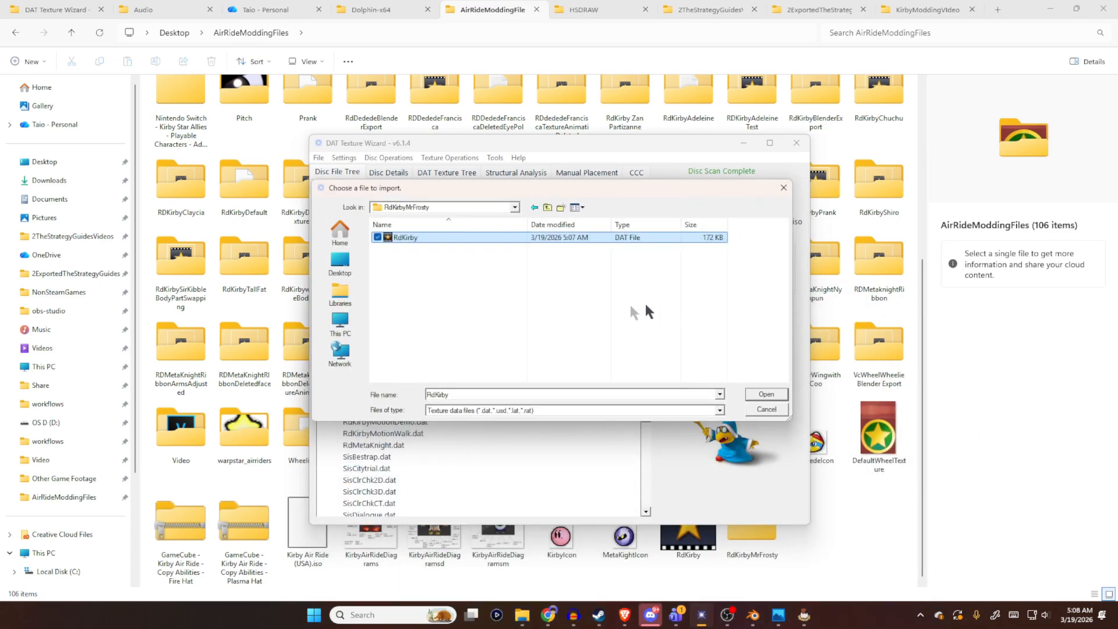
{"action": "left_click", "coordinate": [766, 394]}
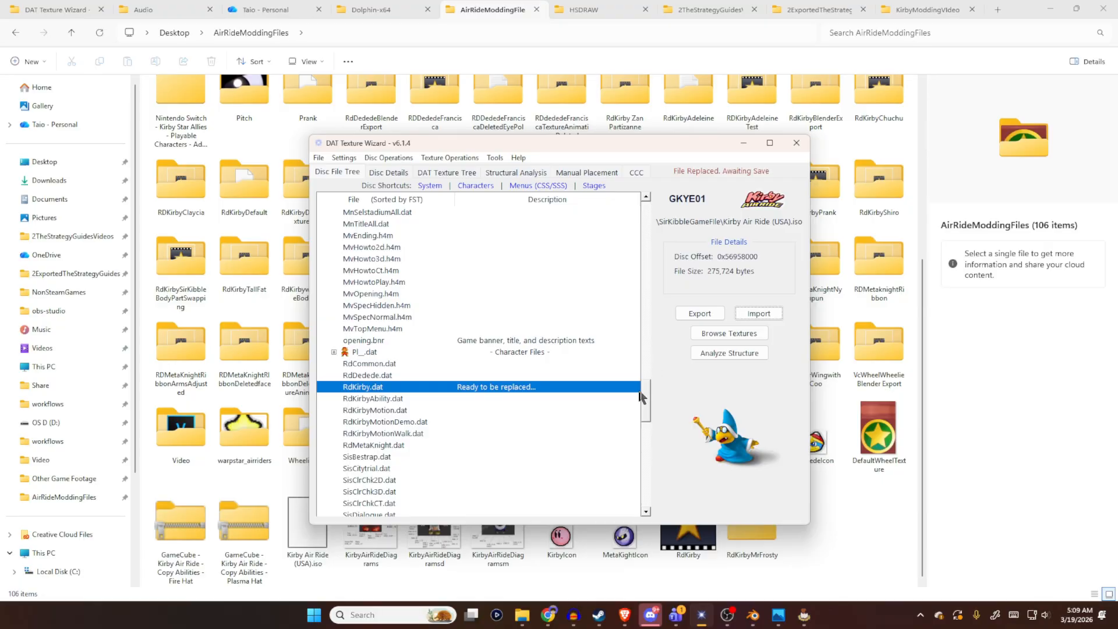
- Replace the disc's RdKirbyAbility.dat with RdKirbyAbility from the RdKirbyAbilityAirRideOnly folder inside RdKirby Zan Partizanne
{"action": "mouse_move", "coordinate": [643, 398]}
{"action": "left_mouse_down"}
{"action": "mouse_move", "coordinate": [645, 469]}
{"action": "mouse_move", "coordinate": [637, 389]}
{"action": "left_mouse_up"}
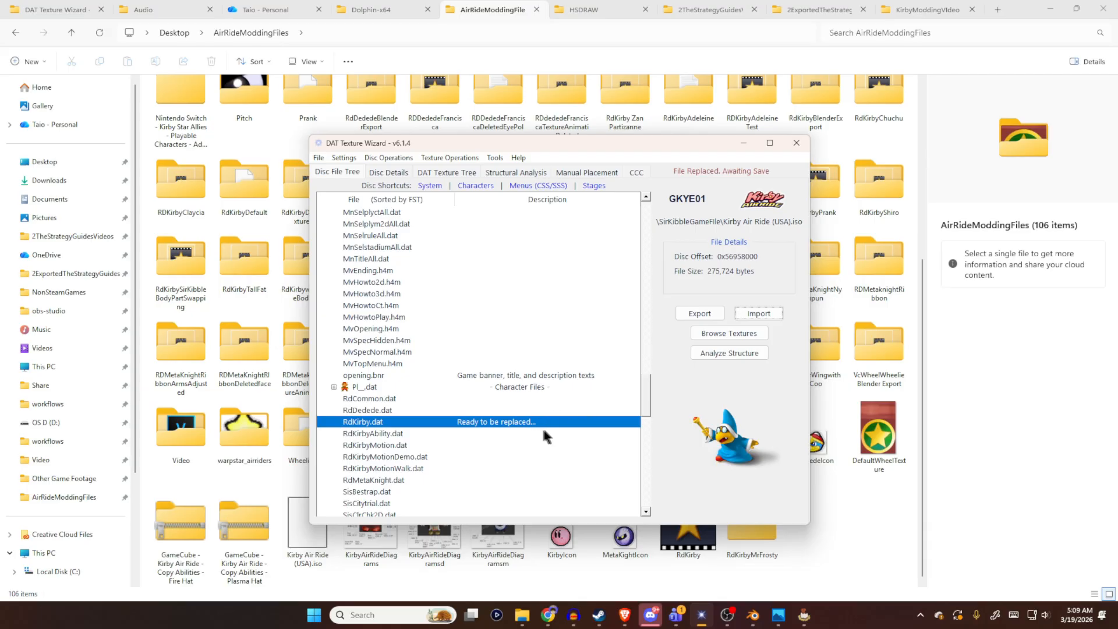
{"action": "mouse_move", "coordinate": [639, 390]}
{"action": "left_mouse_down"}
{"action": "mouse_move", "coordinate": [648, 492]}
{"action": "mouse_move", "coordinate": [646, 405]}
{"action": "left_mouse_up"}
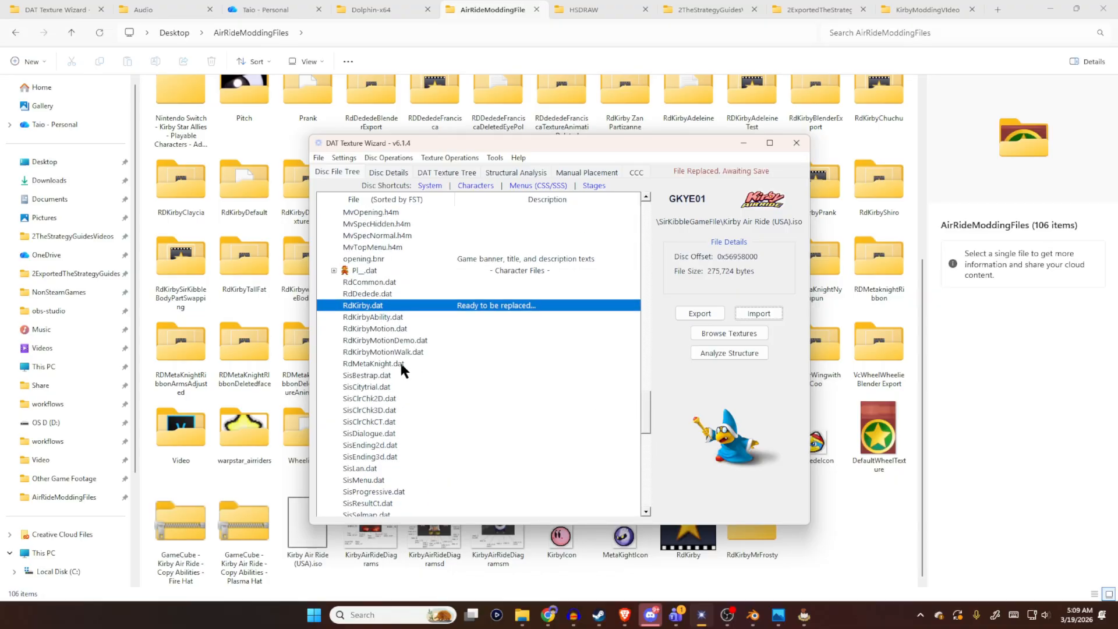
{"action": "left_click", "coordinate": [516, 317]}
{"action": "left_click", "coordinate": [771, 314]}
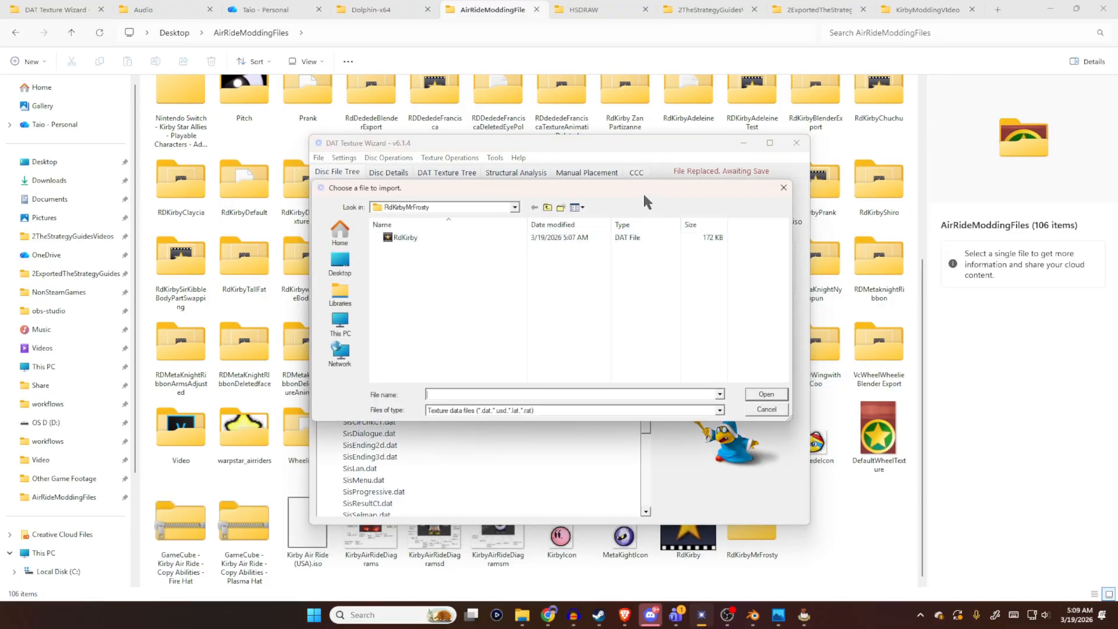
{"action": "left_click", "coordinate": [574, 286]}
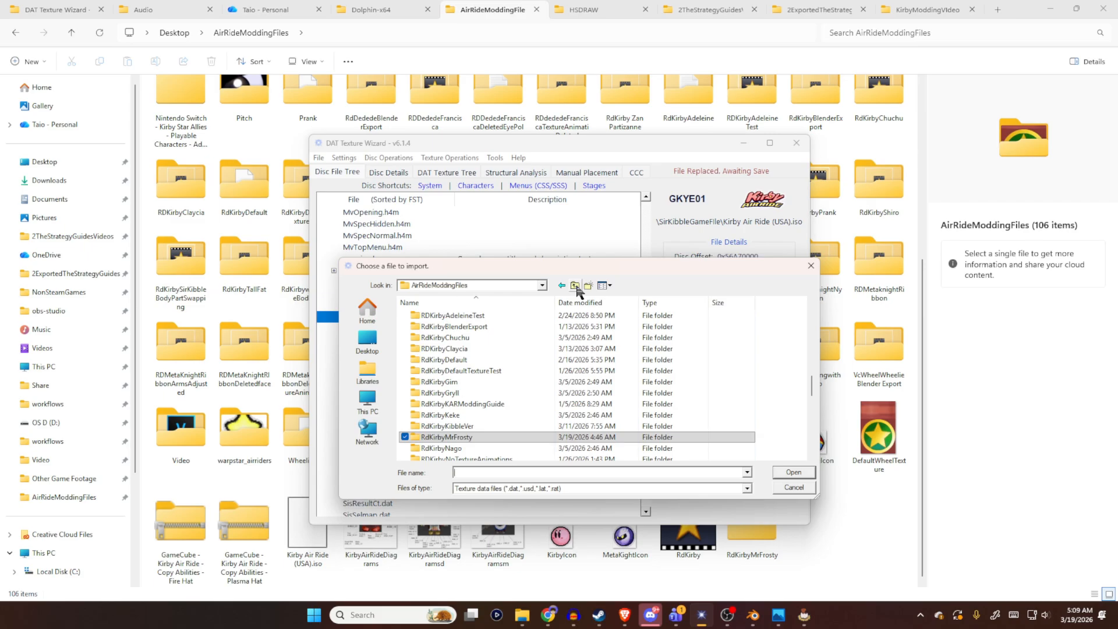
{"action": "mouse_move", "coordinate": [813, 386]}
{"action": "left_mouse_down"}
{"action": "mouse_move", "coordinate": [813, 414]}
{"action": "mouse_move", "coordinate": [813, 382]}
{"action": "left_mouse_up"}
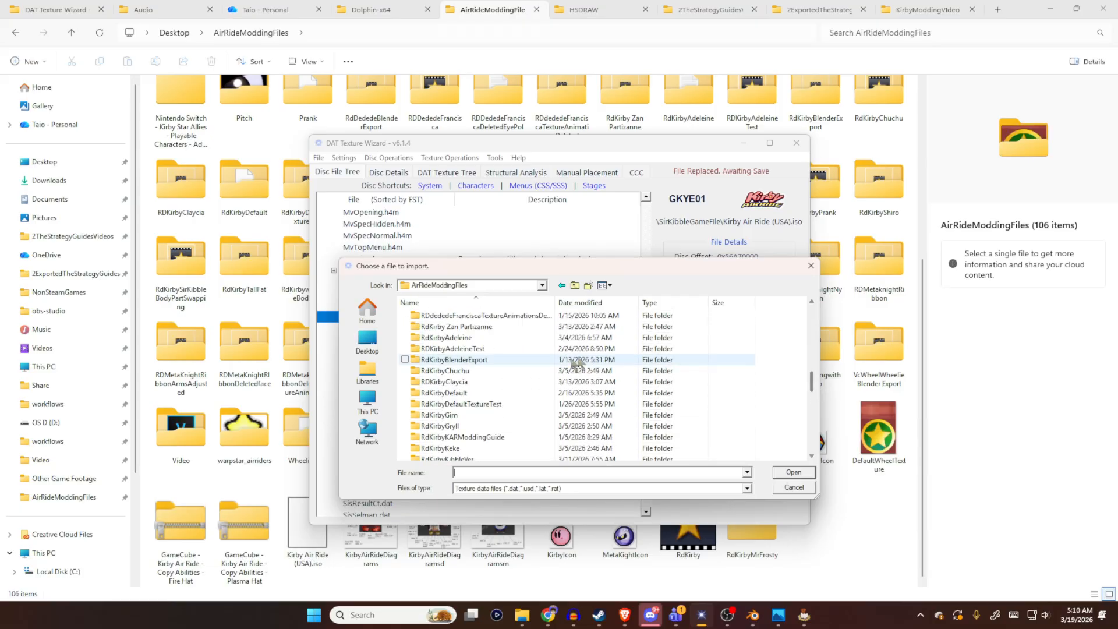
{"action": "double_click", "coordinate": [474, 327]}
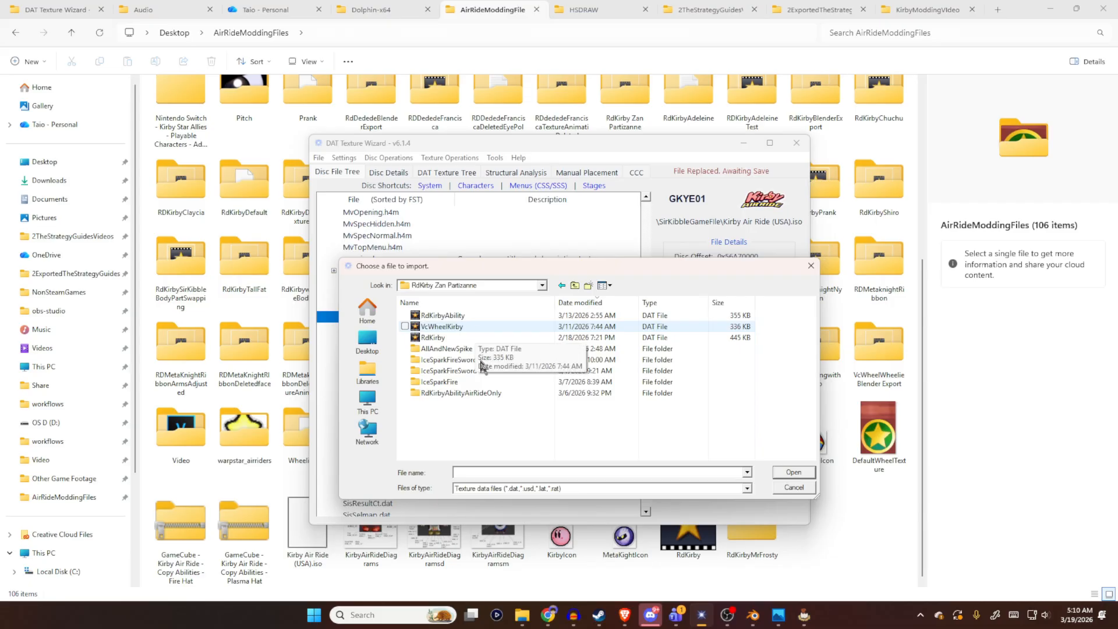
{"action": "double_click", "coordinate": [488, 393]}
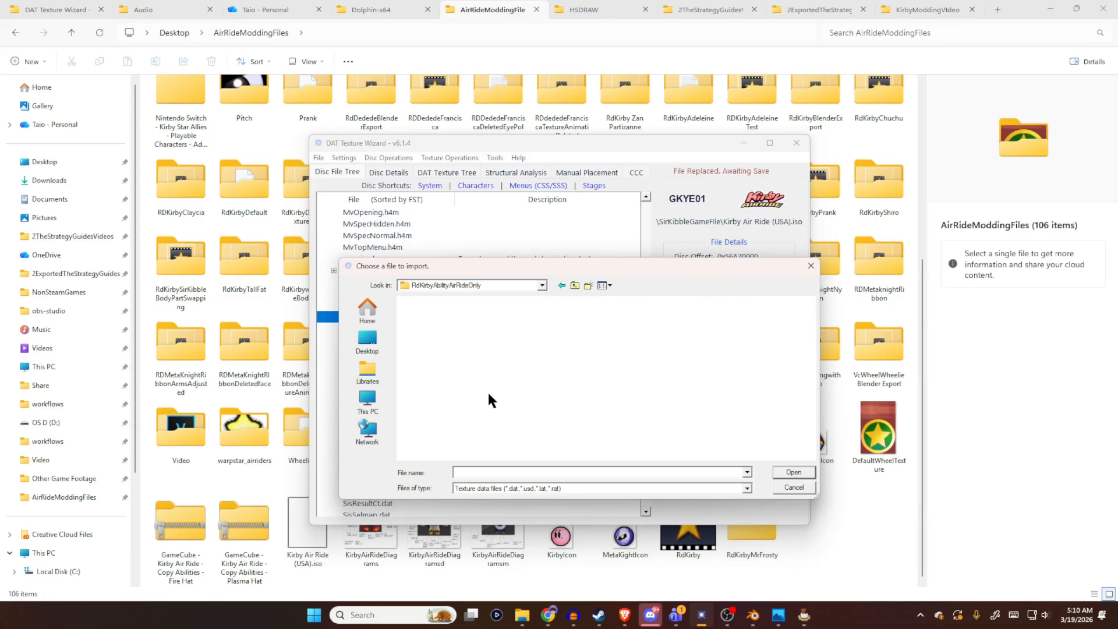
{"action": "left_click", "coordinate": [474, 314]}
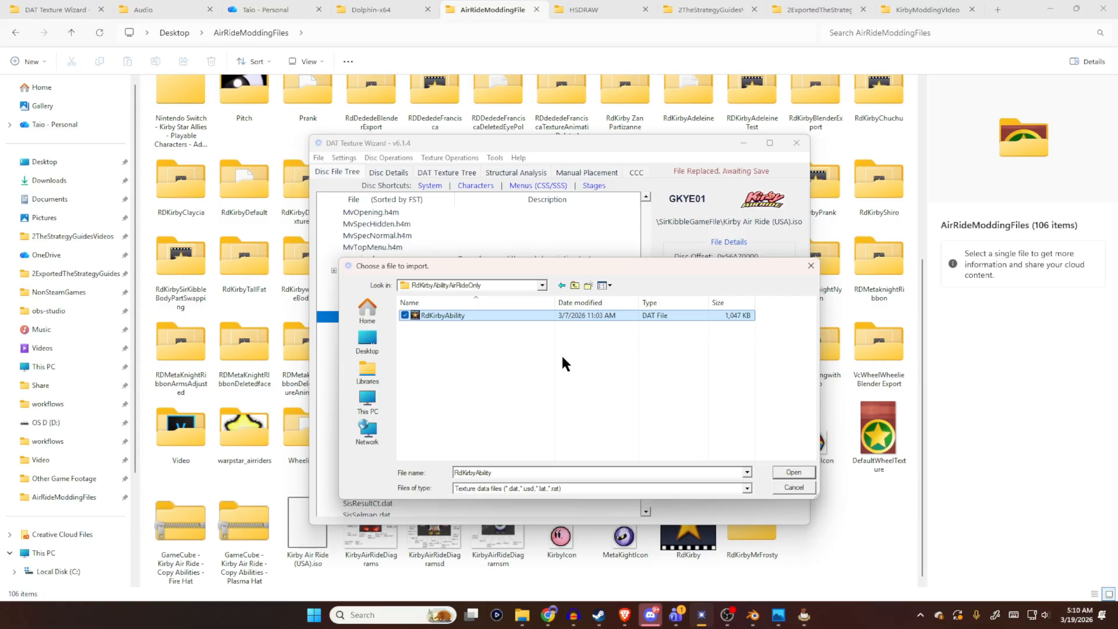
{"action": "left_click", "coordinate": [791, 471]}
- Save the disc with both replaced files as a rebuilt back-up and decline loading it
{"action": "mouse_move", "coordinate": [641, 398]}
{"action": "left_mouse_down"}
{"action": "mouse_move", "coordinate": [641, 465]}
{"action": "mouse_move", "coordinate": [650, 396]}
{"action": "left_mouse_up"}
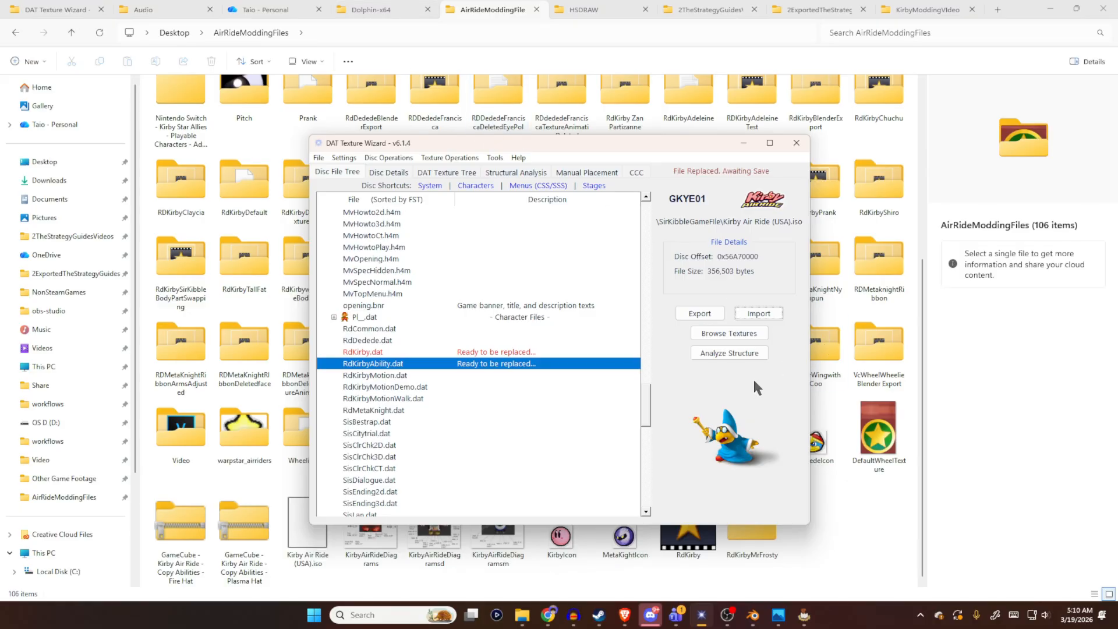
{"action": "key", "text": "ctrl+s"}
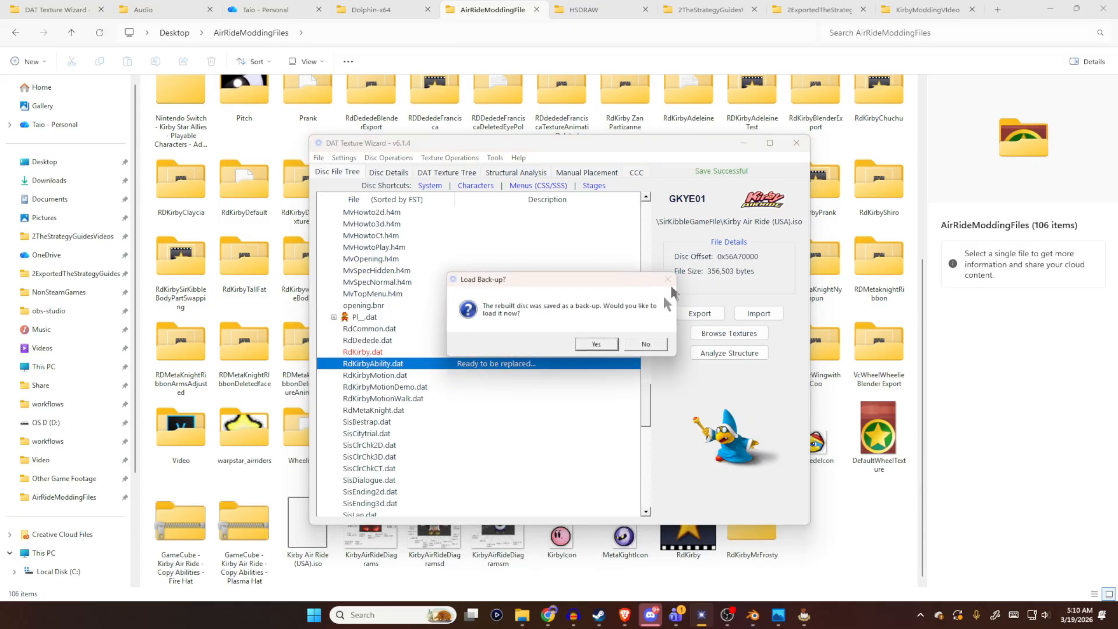
{"action": "left_click", "coordinate": [660, 343]}
{"action": "left_click_drag", "start_coordinate": [459, 144], "coordinate": [516, 122]}
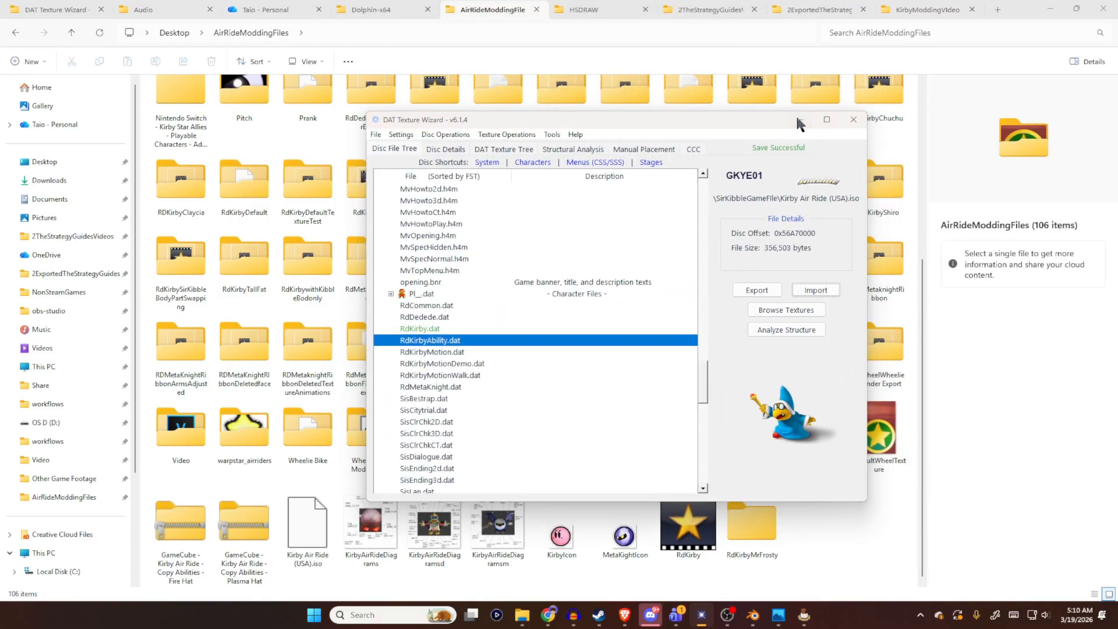
- Put DAT Texture Wizard aside and launch Dolphin from the Dolphin-x64 folder in a maximized window
{"action": "left_click", "coordinate": [798, 120]}
{"action": "left_click", "coordinate": [407, 9]}
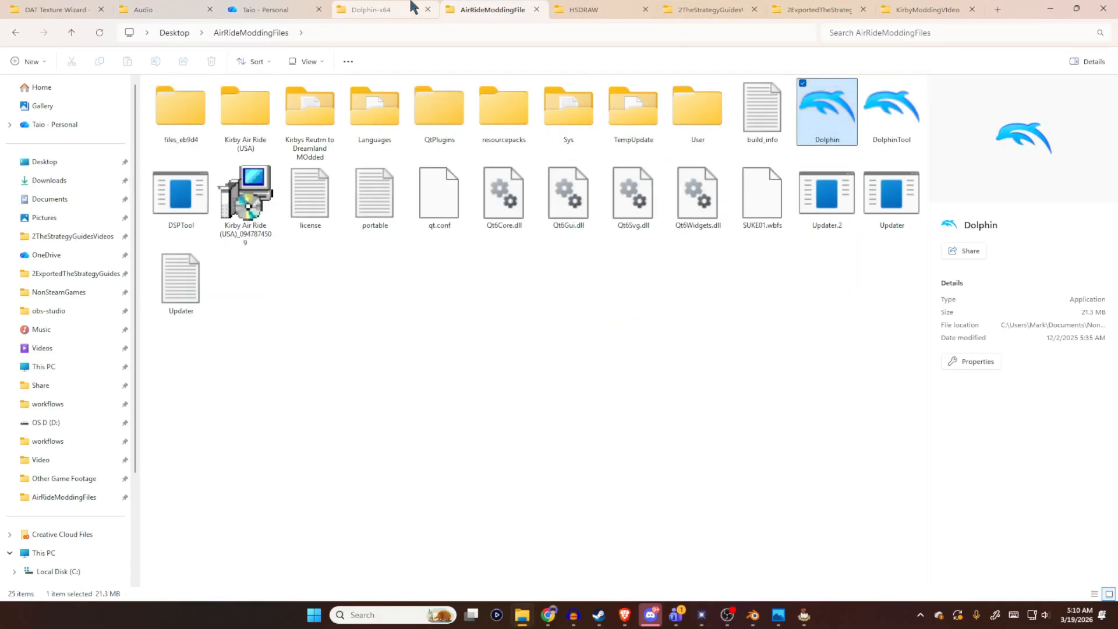
{"action": "double_click", "coordinate": [832, 132]}
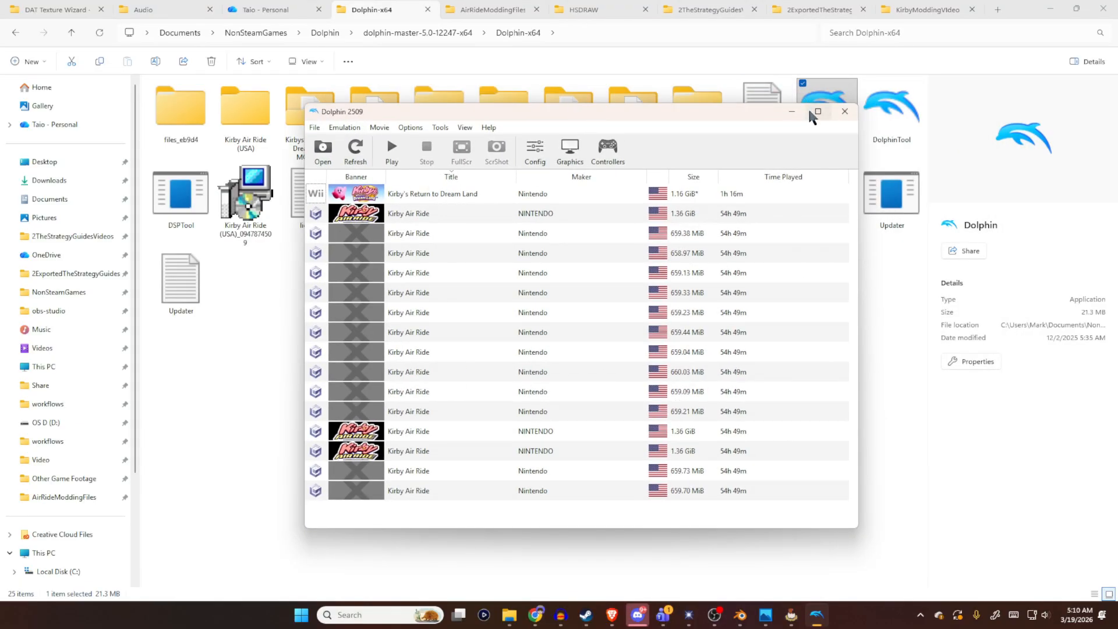
{"action": "left_click", "coordinate": [809, 109]}
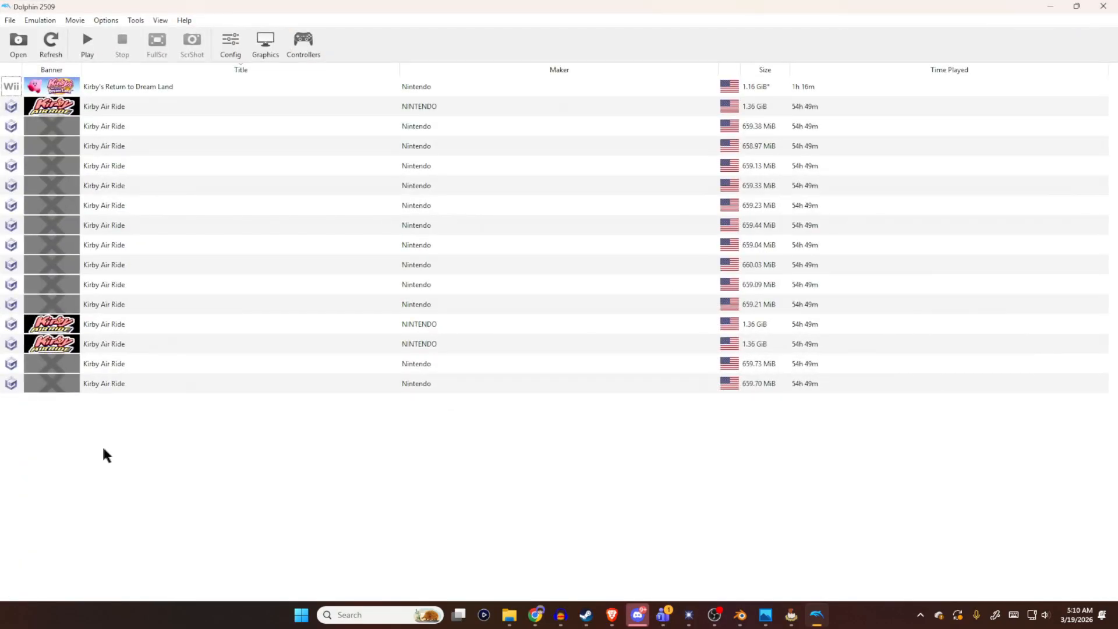
- Create a new tag named MrFrosty for the last Kirby Air Ride entry, the 659.70 MiB one
{"action": "right_click", "coordinate": [114, 385]}
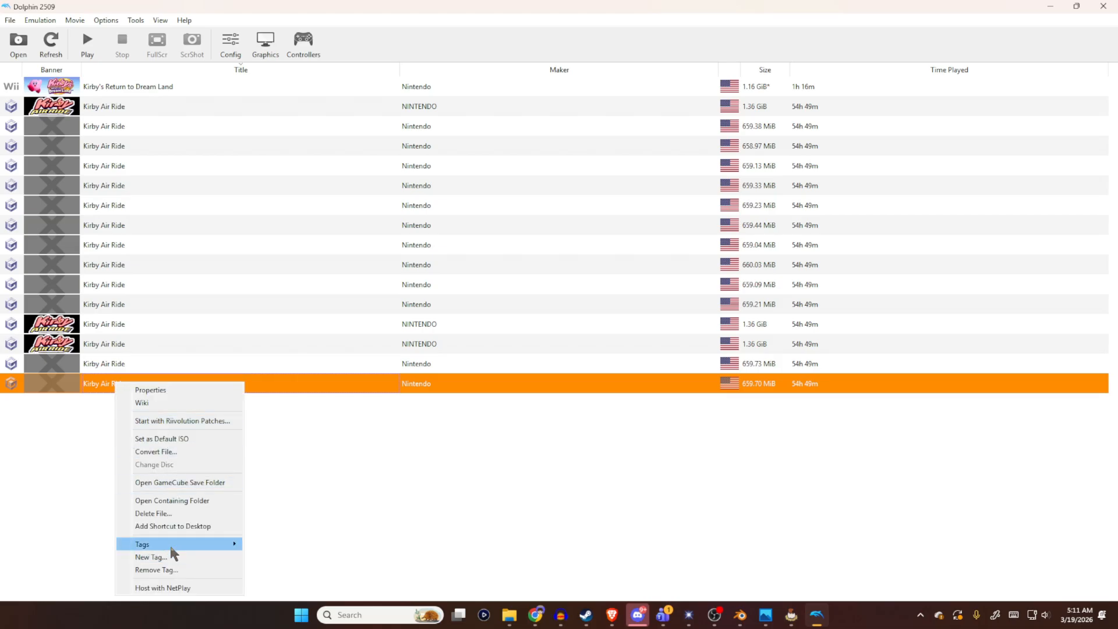
{"action": "mouse_move", "coordinate": [171, 549]}
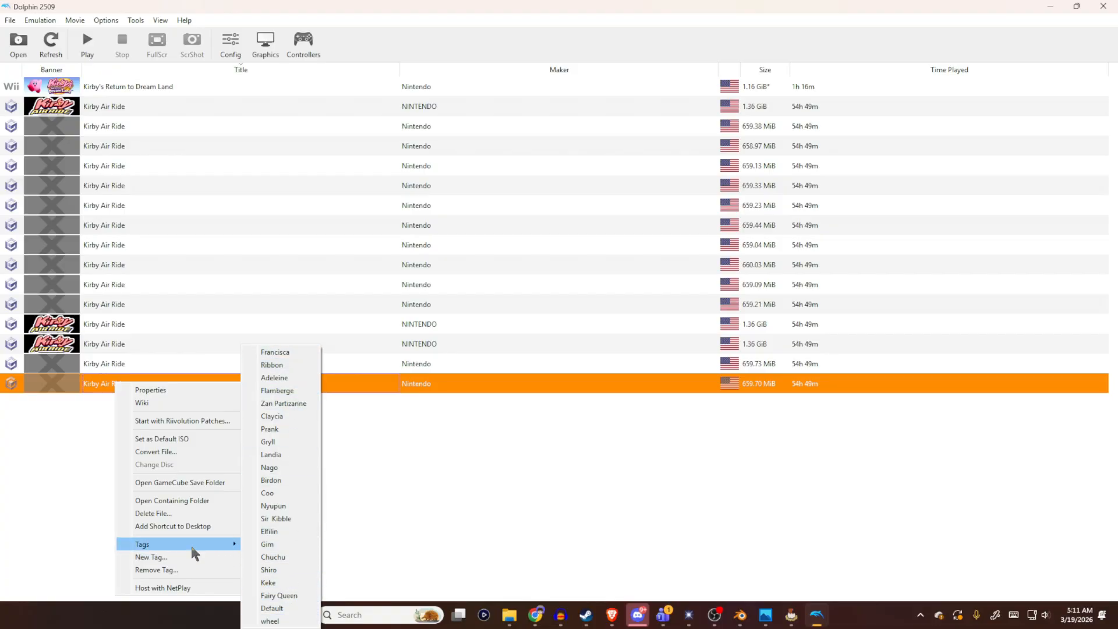
{"action": "left_click", "coordinate": [181, 558]}
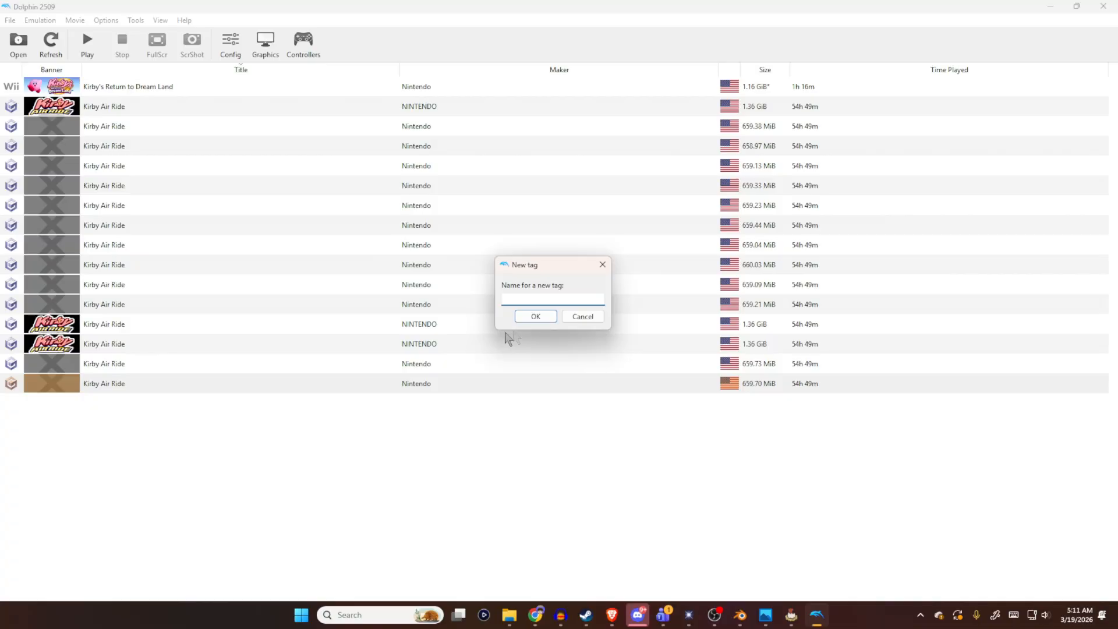
{"action": "type", "text": "MrFrosty"}
{"action": "left_click", "coordinate": [533, 317]}
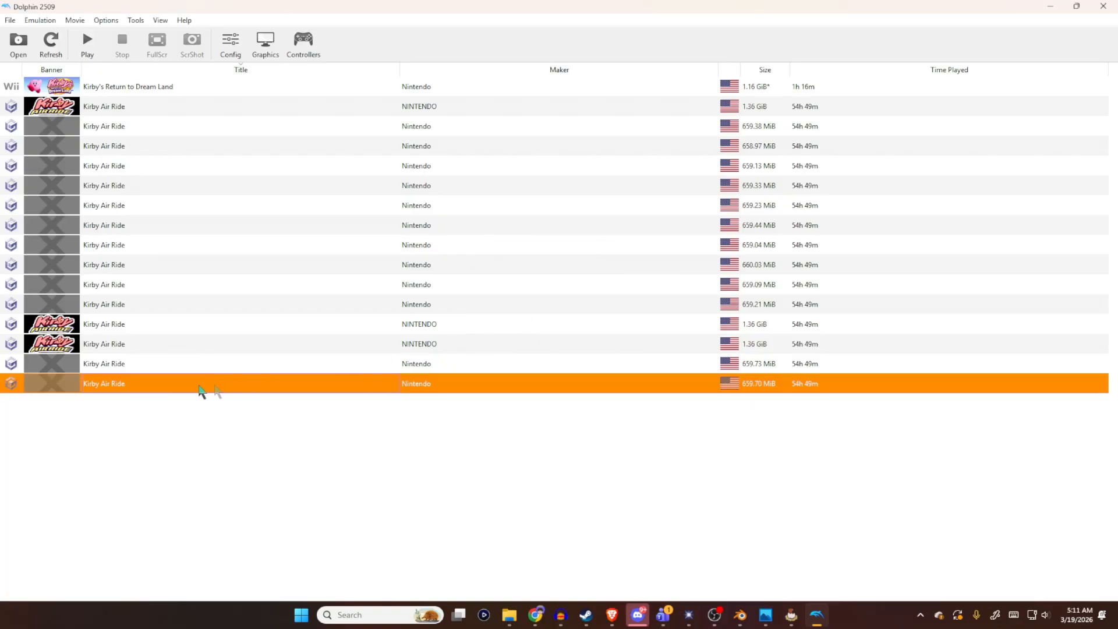
- Check which tags are assigned to the last Kirby Air Ride entry in the game list
{"action": "right_click", "coordinate": [154, 387]}
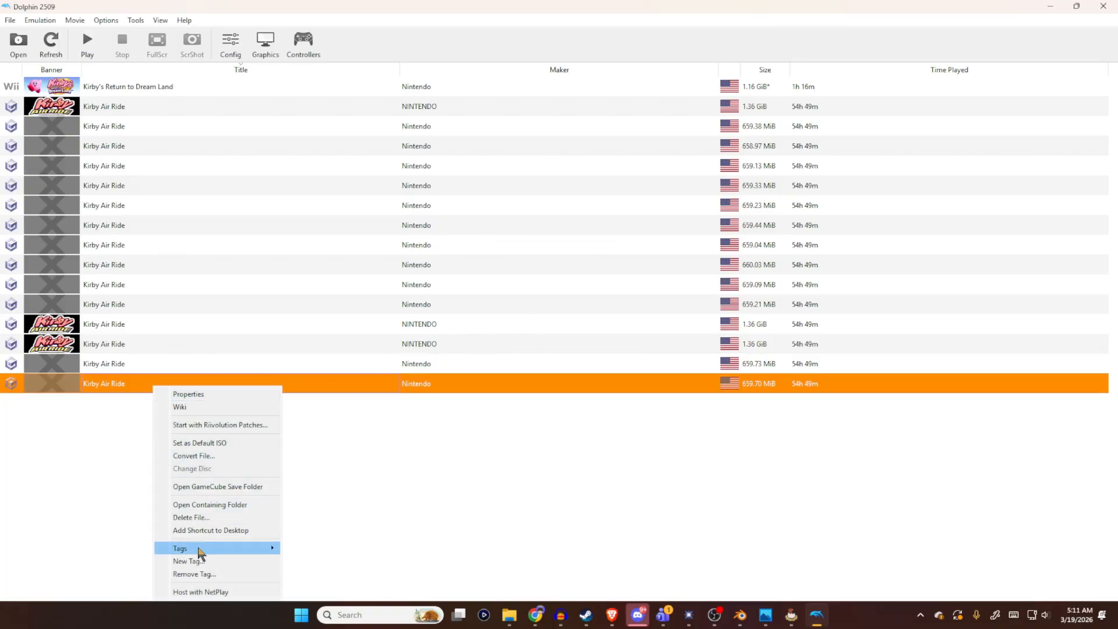
{"action": "mouse_move", "coordinate": [204, 554]}
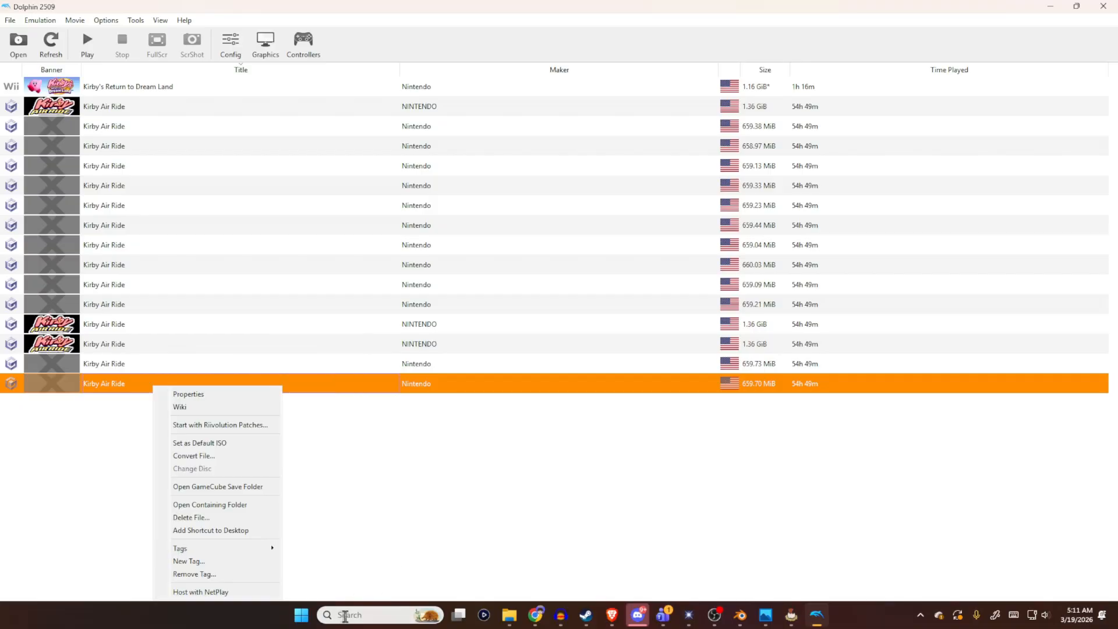
{"action": "left_click", "coordinate": [379, 507]}
{"action": "right_click", "coordinate": [186, 387]}
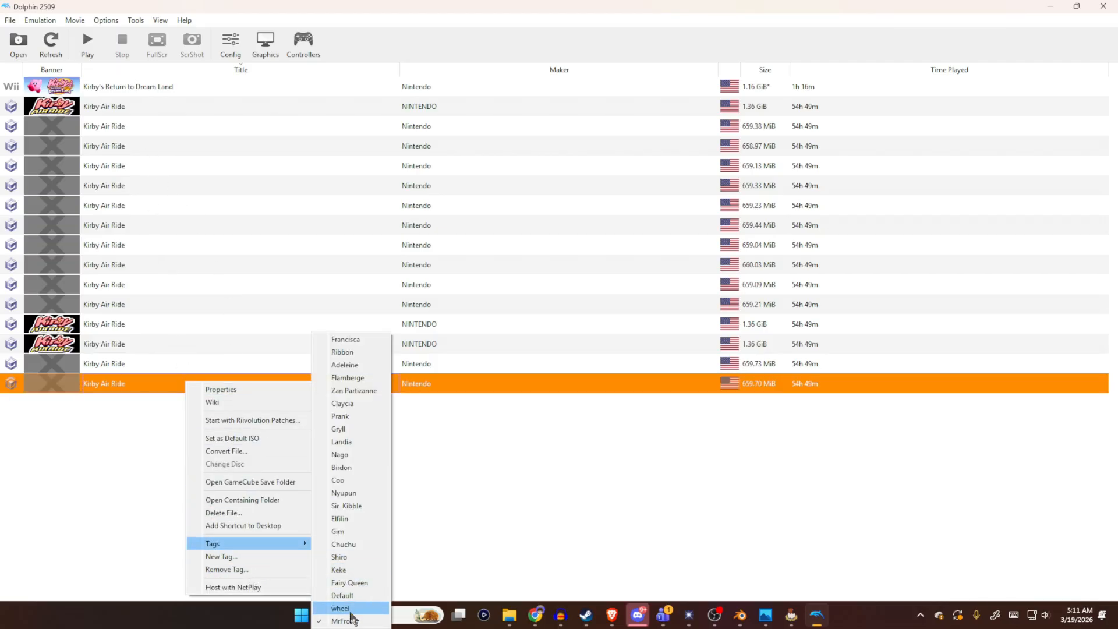
{"action": "left_click", "coordinate": [514, 489]}
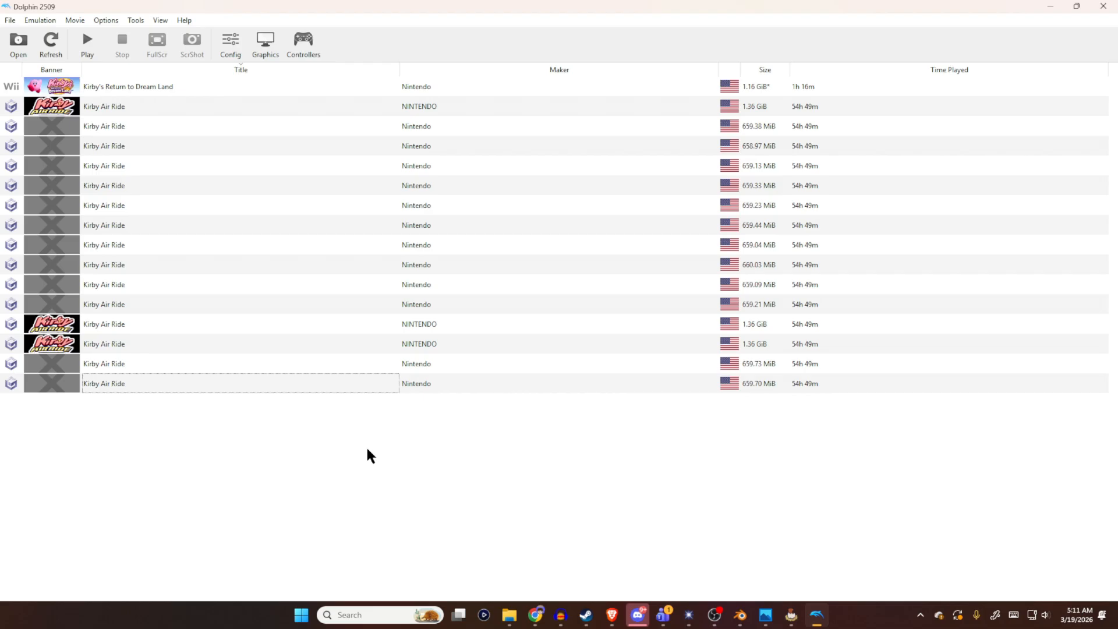
- Play the MrFrosty-tagged Kirby Air Ride disc and ignore invalid-read warnings for this session
{"action": "left_click", "coordinate": [246, 388]}
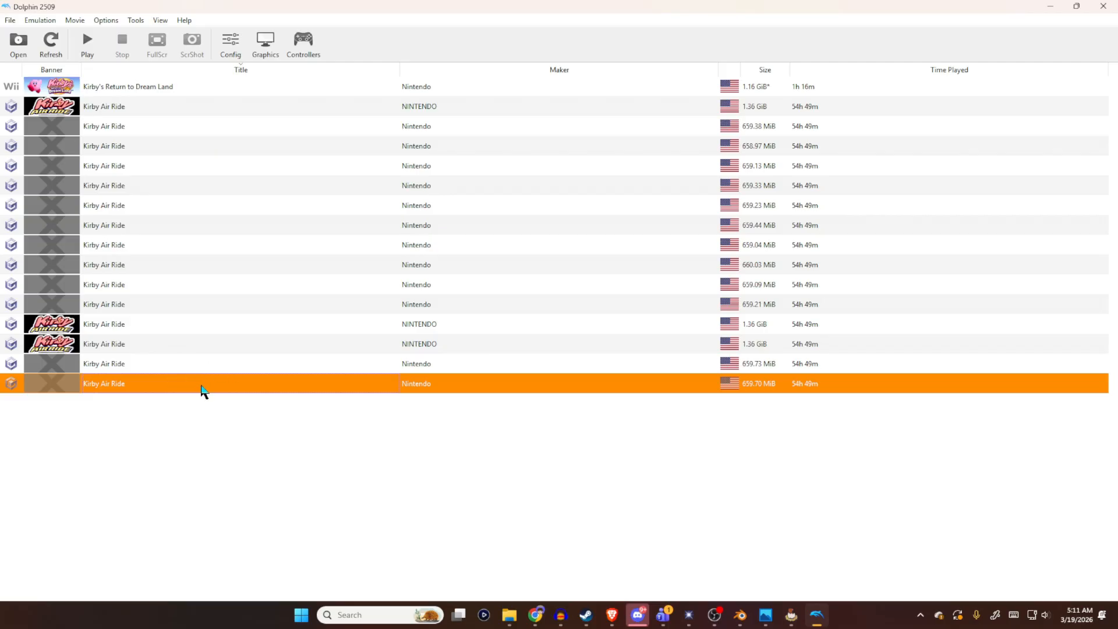
{"action": "left_click", "coordinate": [89, 42]}
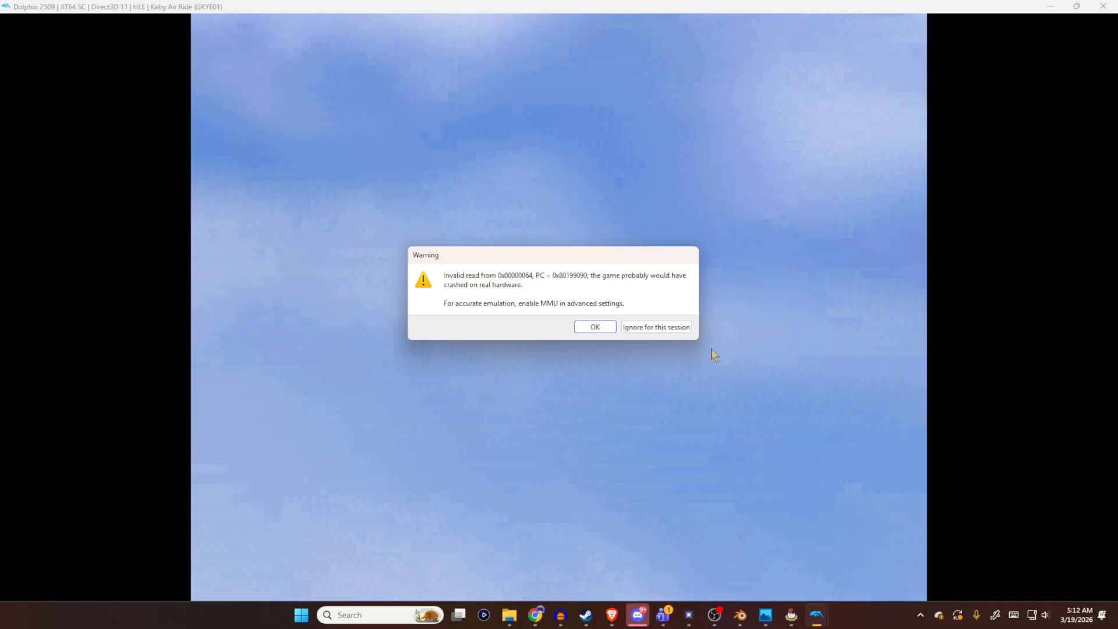
{"action": "left_click", "coordinate": [685, 328]}
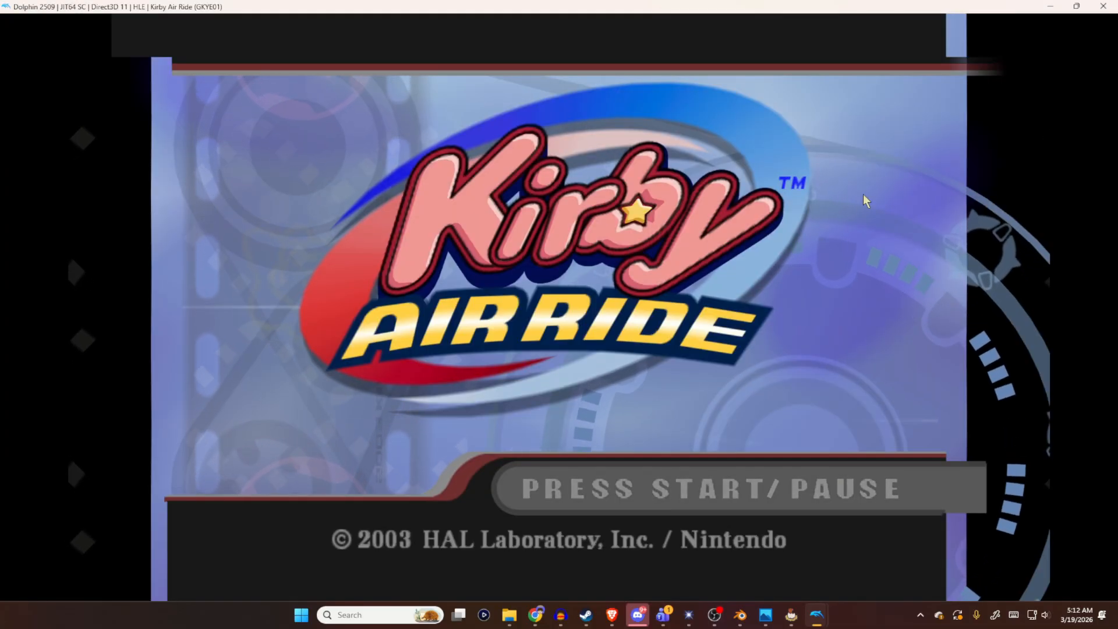
- Pass the game's title screen and enter the Air Ride mode
{"action": "key", "text": "Return"}
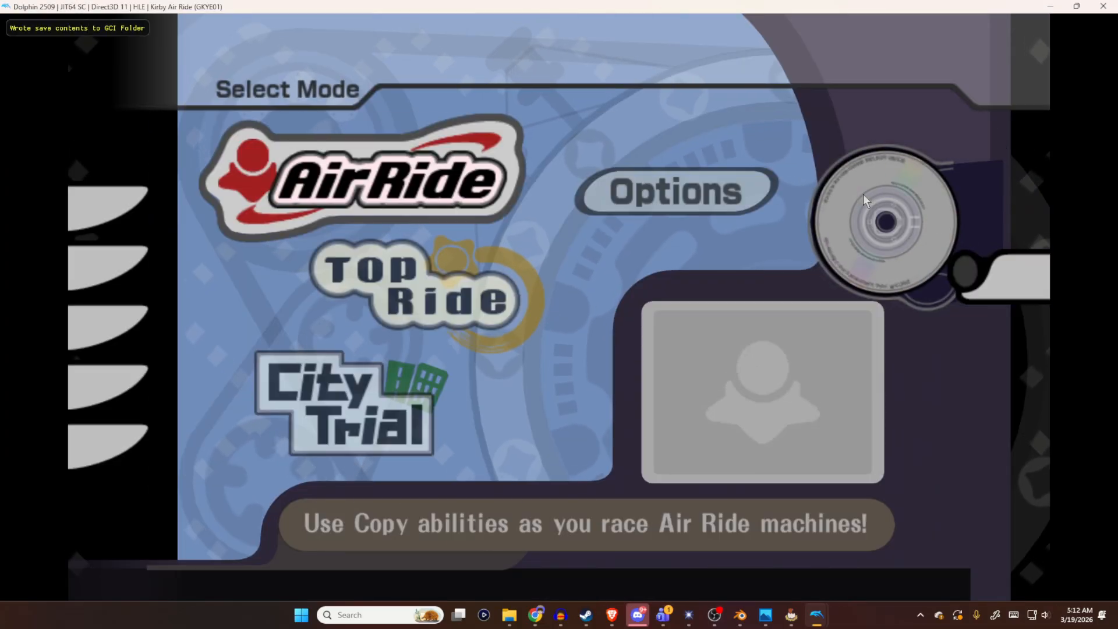
{"action": "key", "text": "Down"}
{"action": "key", "text": "Down"}
{"action": "key", "text": "Up"}
{"action": "key", "text": "Up"}
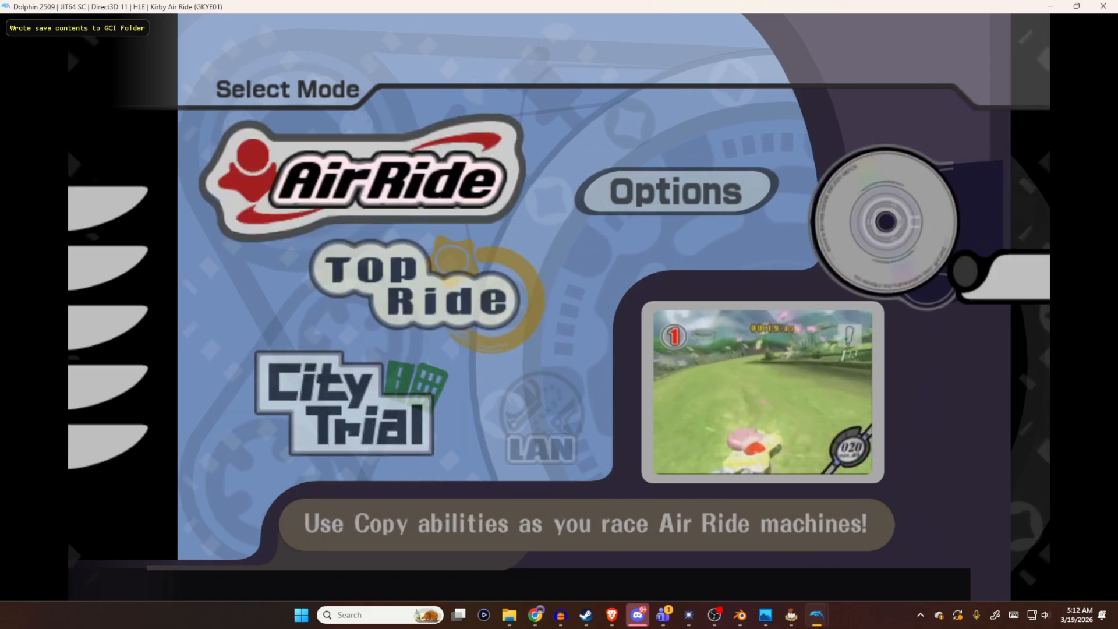
{"action": "key", "text": "Down"}
{"action": "key", "text": "Up"}
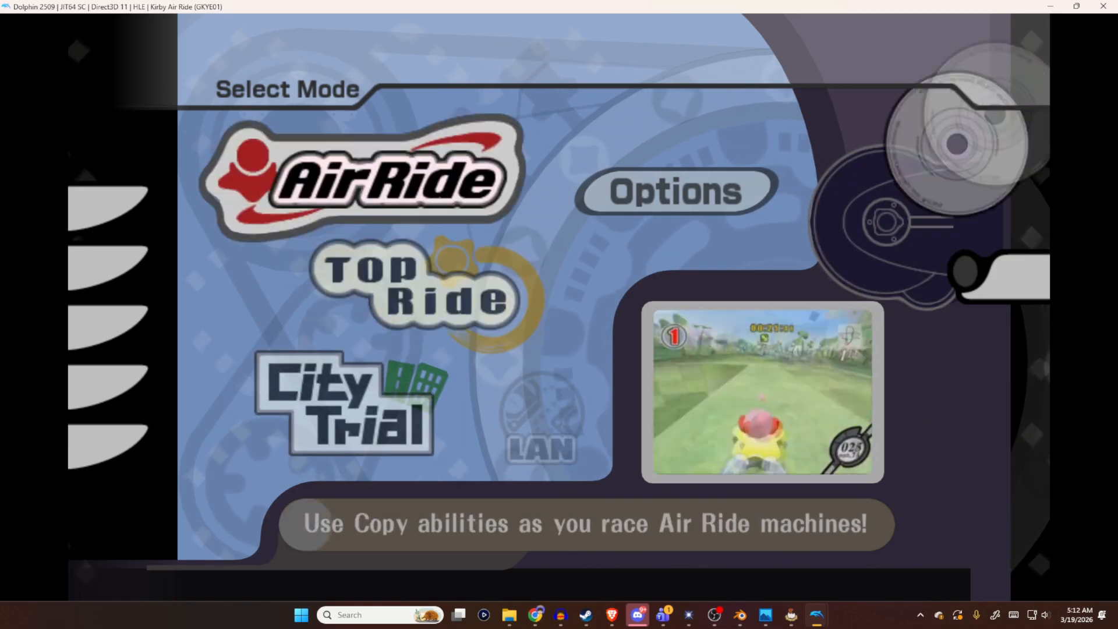
{"action": "key", "text": "Return"}
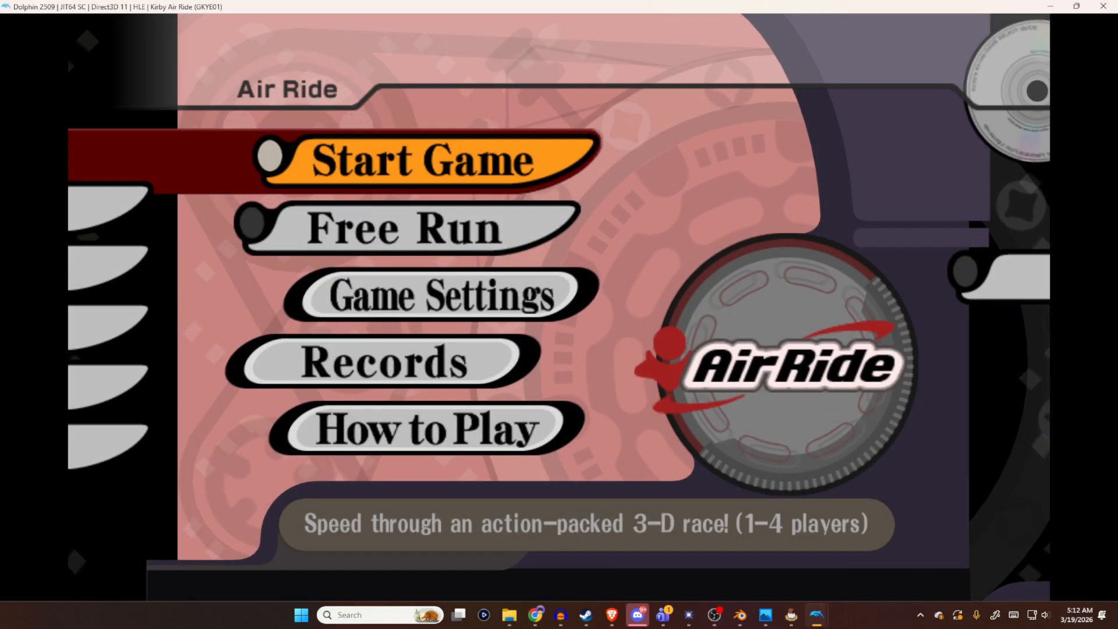
- Start a Time Attack race on the Fantasy Meadows course to test the modded character
{"action": "key", "text": "Down"}
{"action": "key", "text": "Return"}
{"action": "key", "text": "Return"}
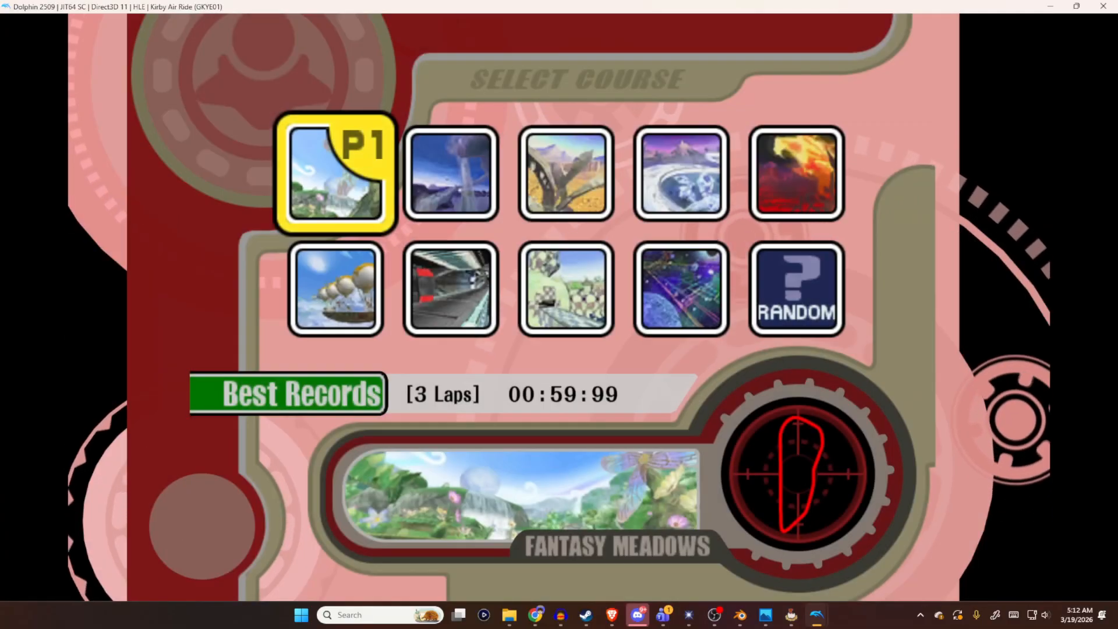
{"action": "key", "text": "Return"}
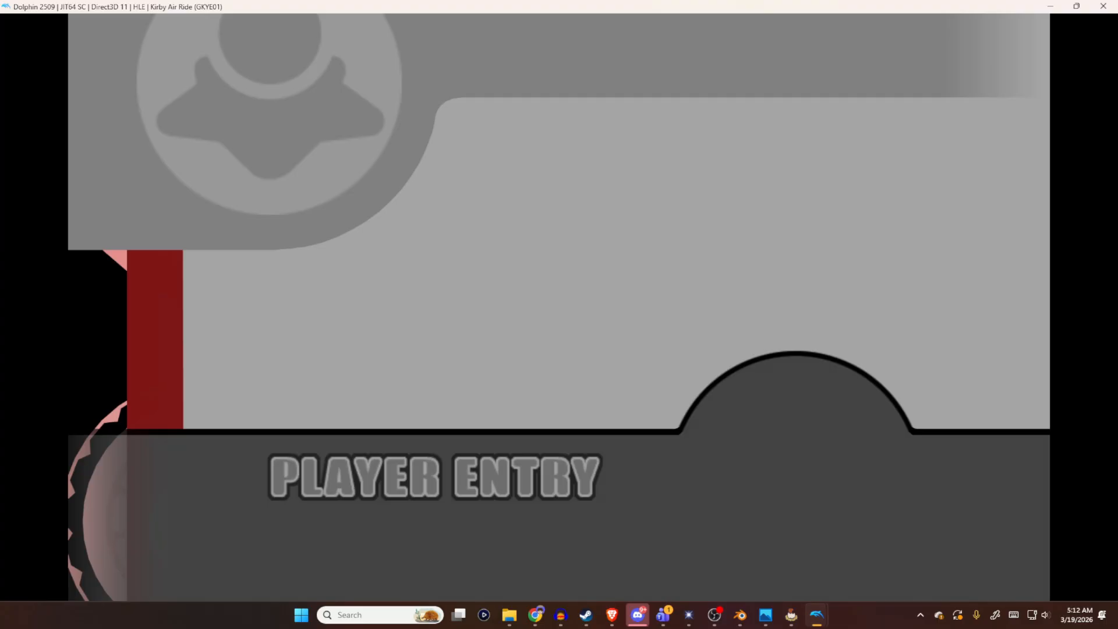
{"action": "key", "text": "Return"}
{"action": "key", "text": "Return"}
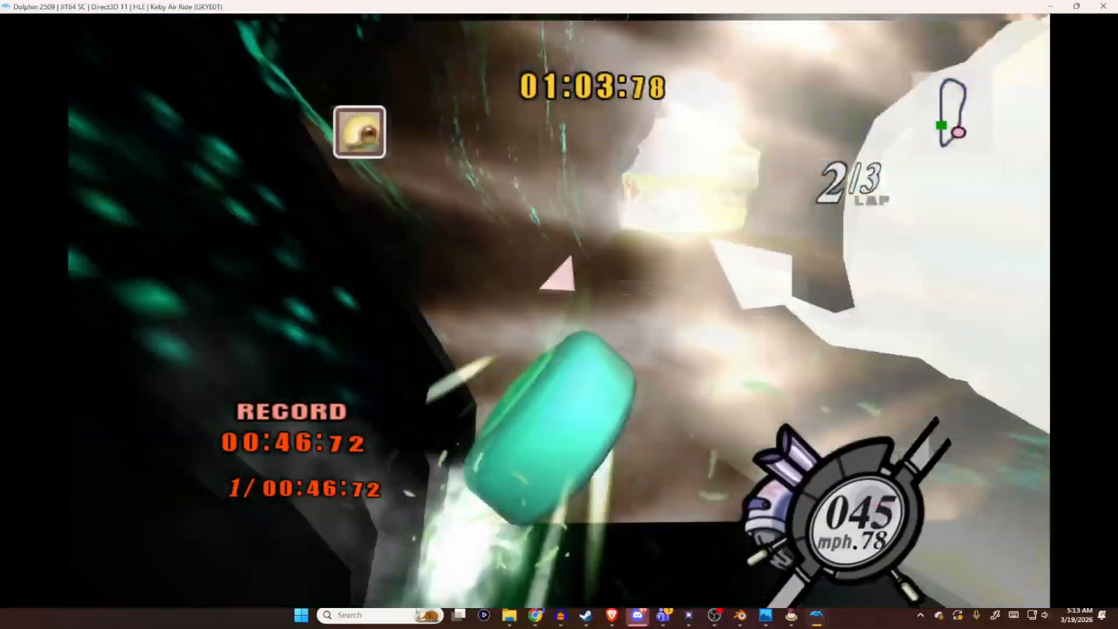
- Leave the Time Attack race and back out through the Air Ride menus to the mode selection
{"action": "key", "text": "Return"}
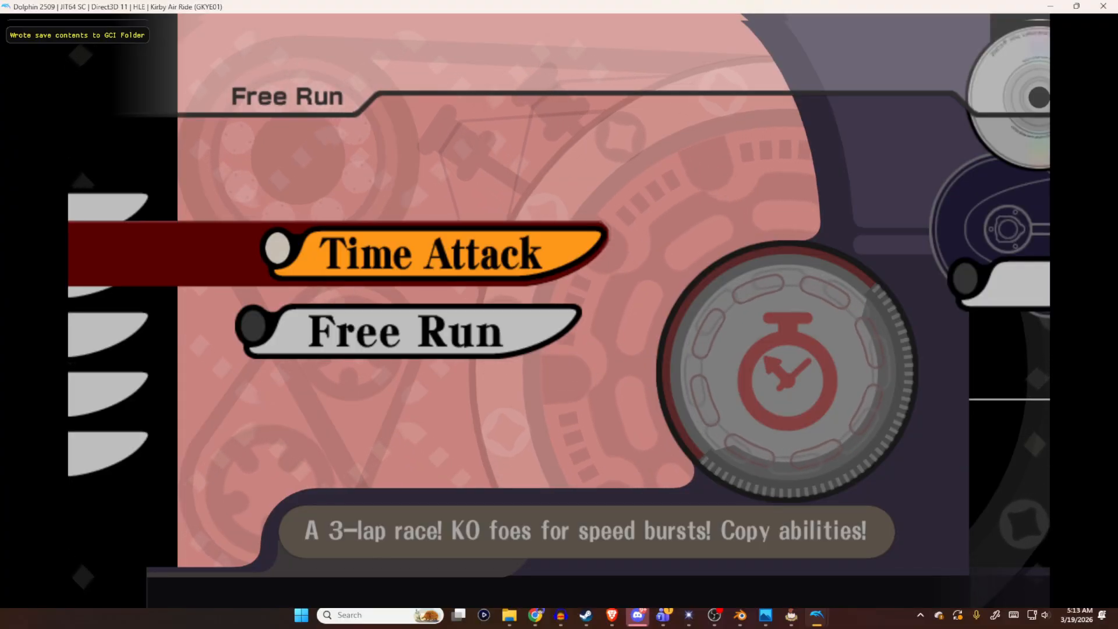
{"action": "key", "text": "z"}
{"action": "key", "text": "Up"}
{"action": "key", "text": "Return"}
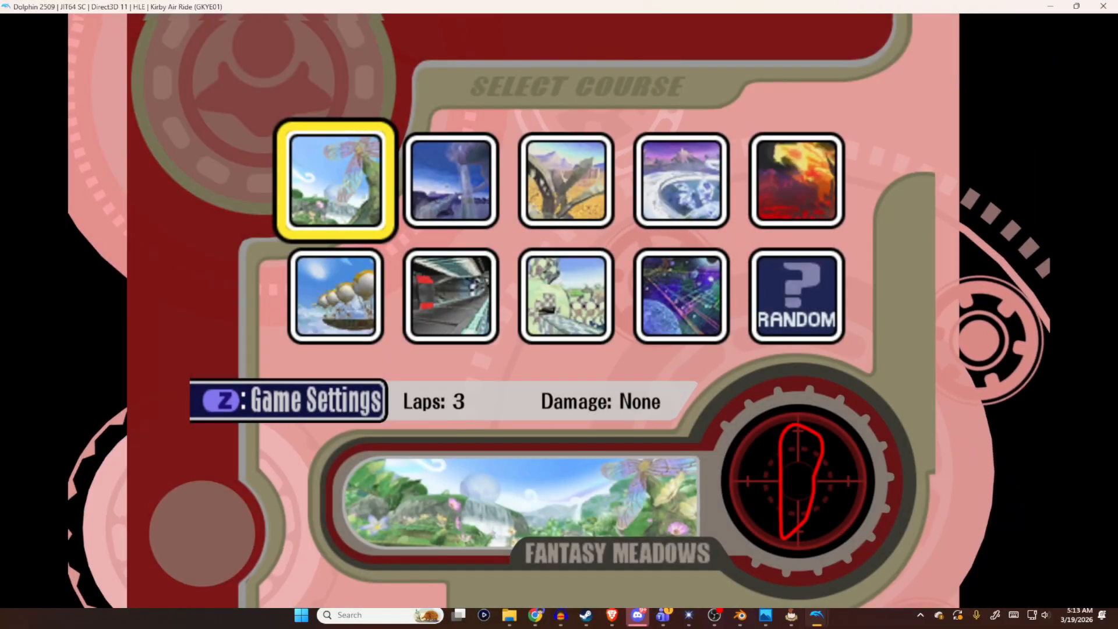
{"action": "key", "text": "z"}
{"action": "key", "text": "z"}
- Pick City Trial in the mode selection and enter it
{"action": "key", "text": "Down"}
{"action": "key", "text": "Down"}
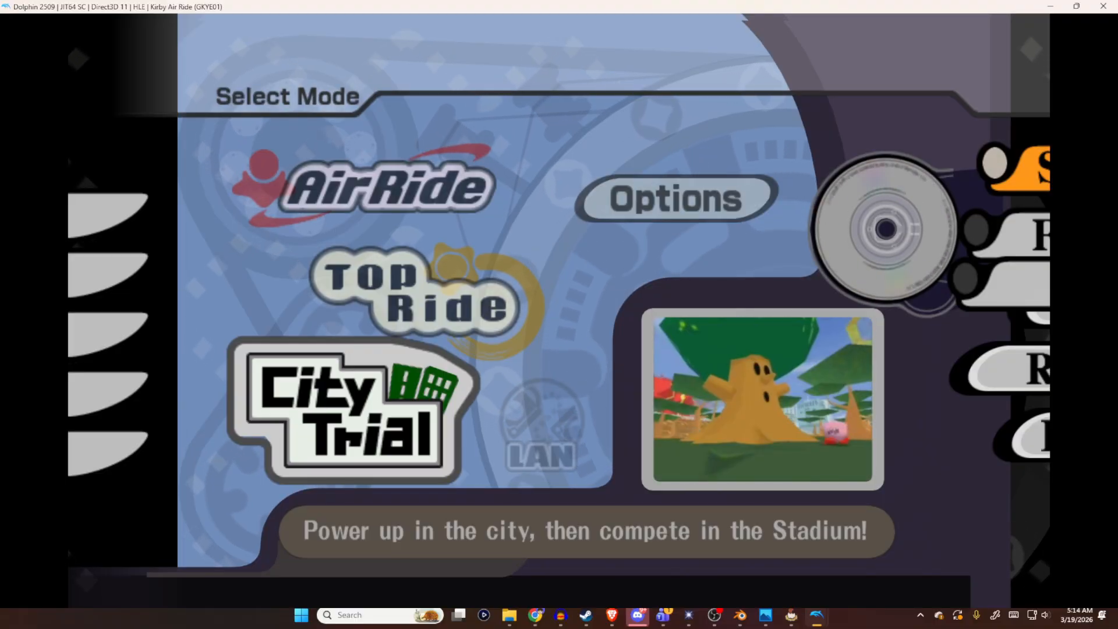
{"action": "key", "text": "Up"}
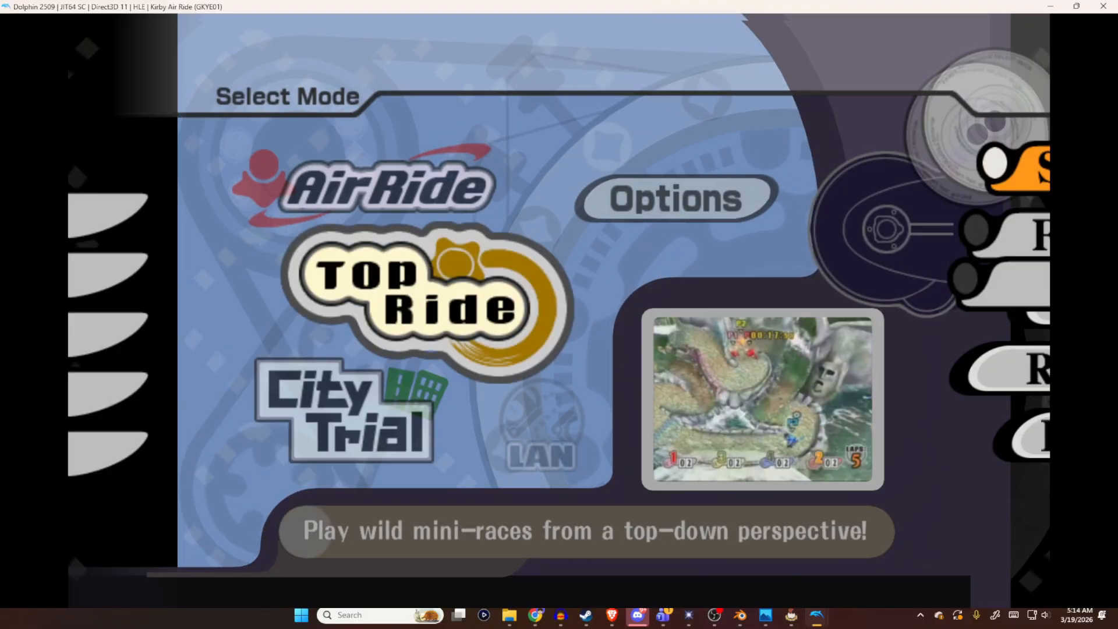
{"action": "key", "text": "Up"}
{"action": "key", "text": "Up"}
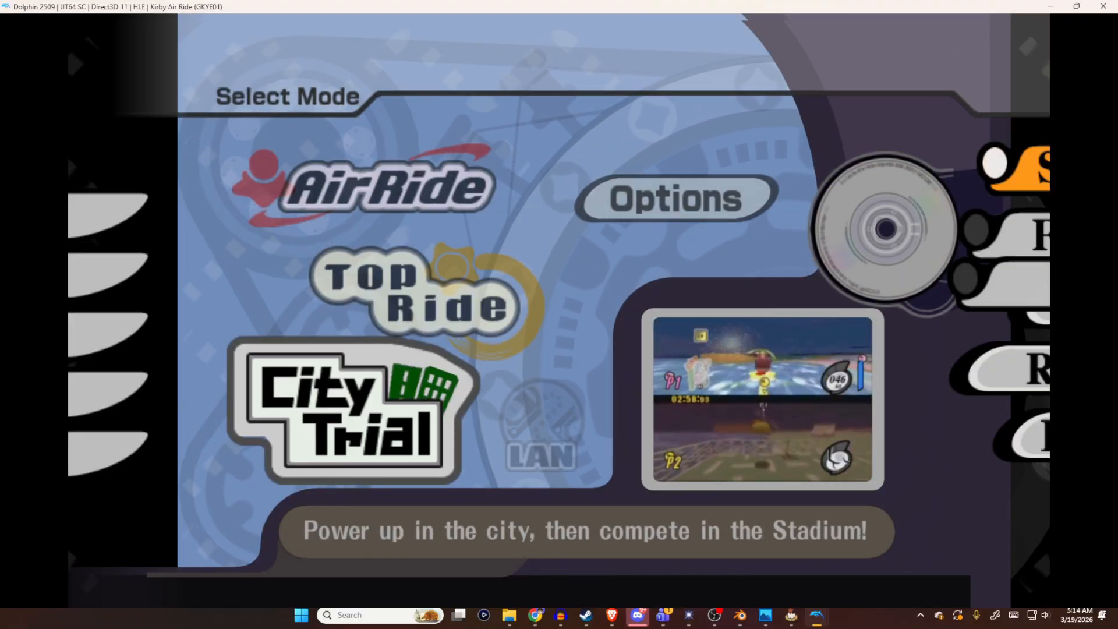
{"action": "key", "text": "Down"}
{"action": "key", "text": "Up"}
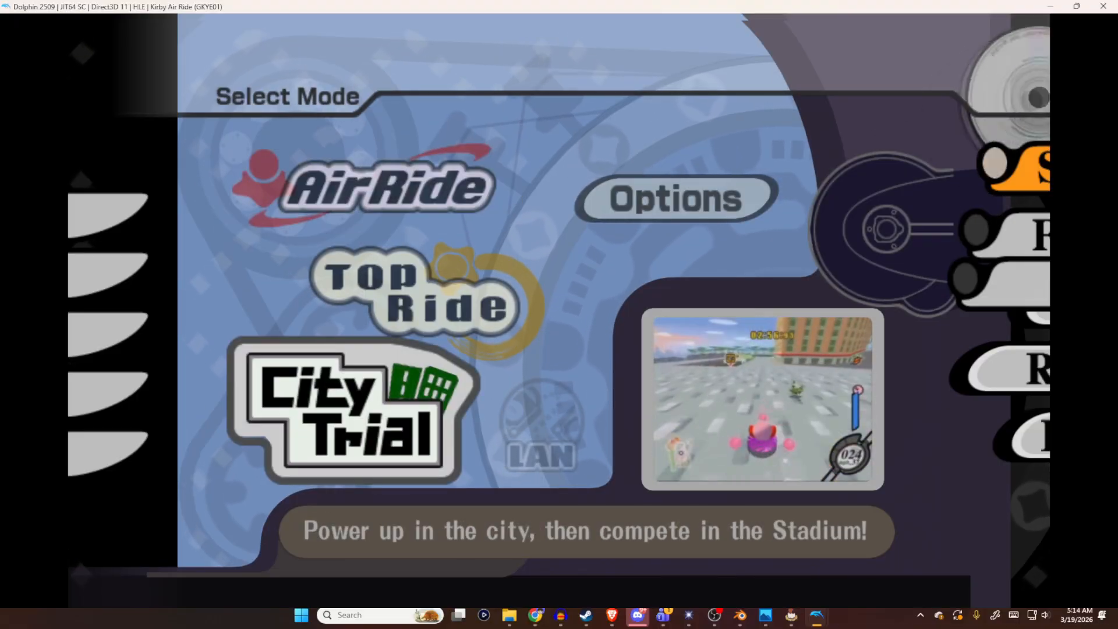
{"action": "key", "text": "Up"}
{"action": "key", "text": "Up"}
{"action": "key", "text": "Down"}
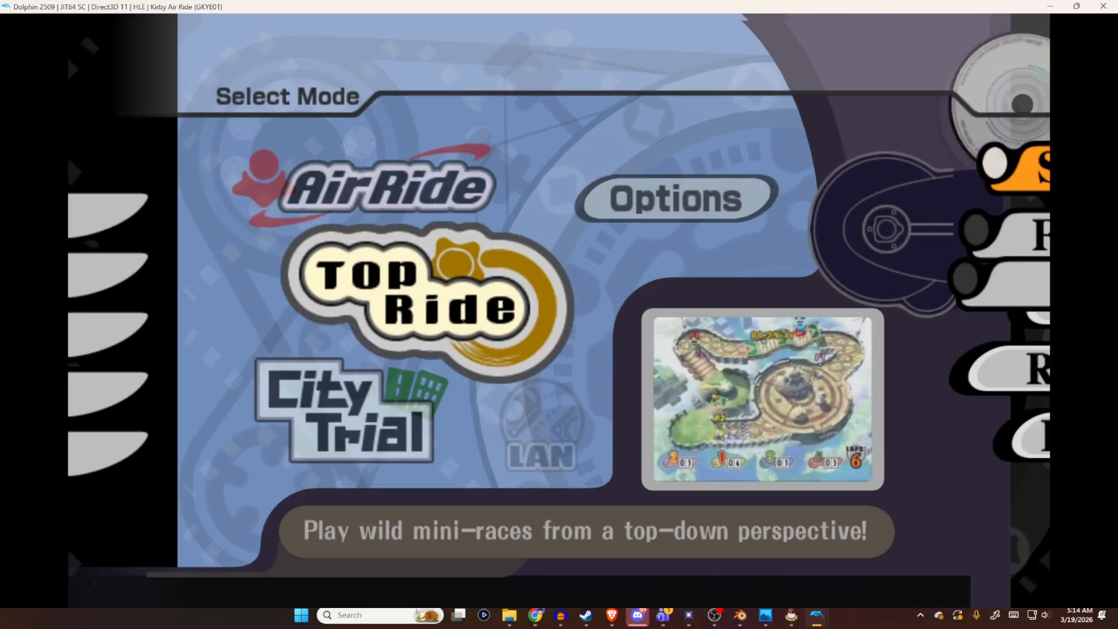
{"action": "key", "text": "Down"}
{"action": "key", "text": "Return"}
- Start a regular City Trial game and join as player 1
{"action": "key", "text": "Down"}
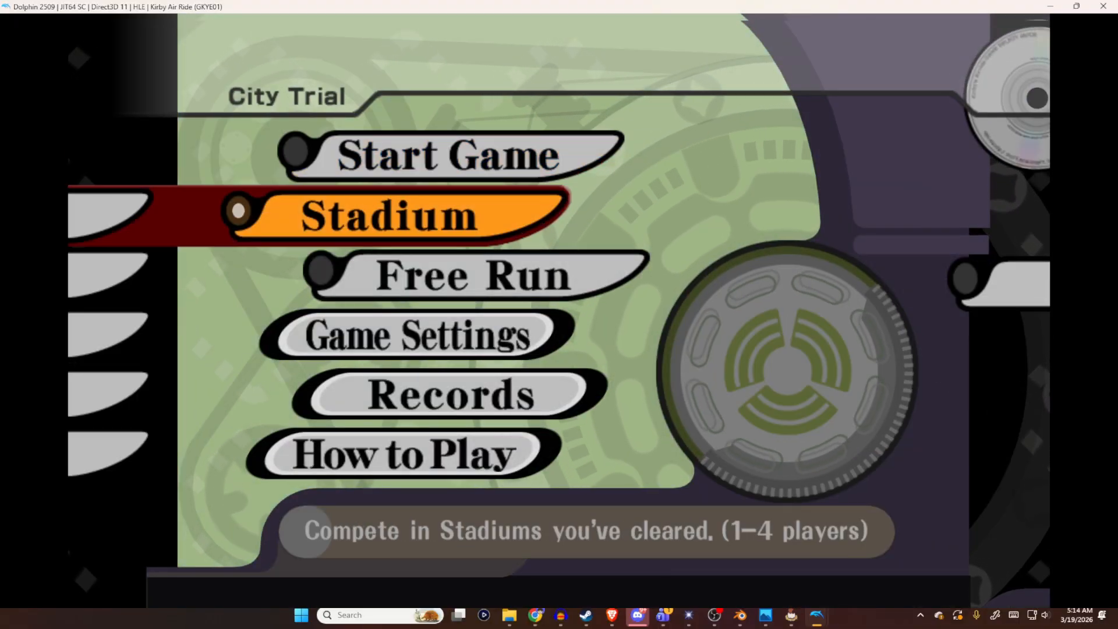
{"action": "key", "text": "Up"}
{"action": "key", "text": "Down"}
{"action": "key", "text": "Down"}
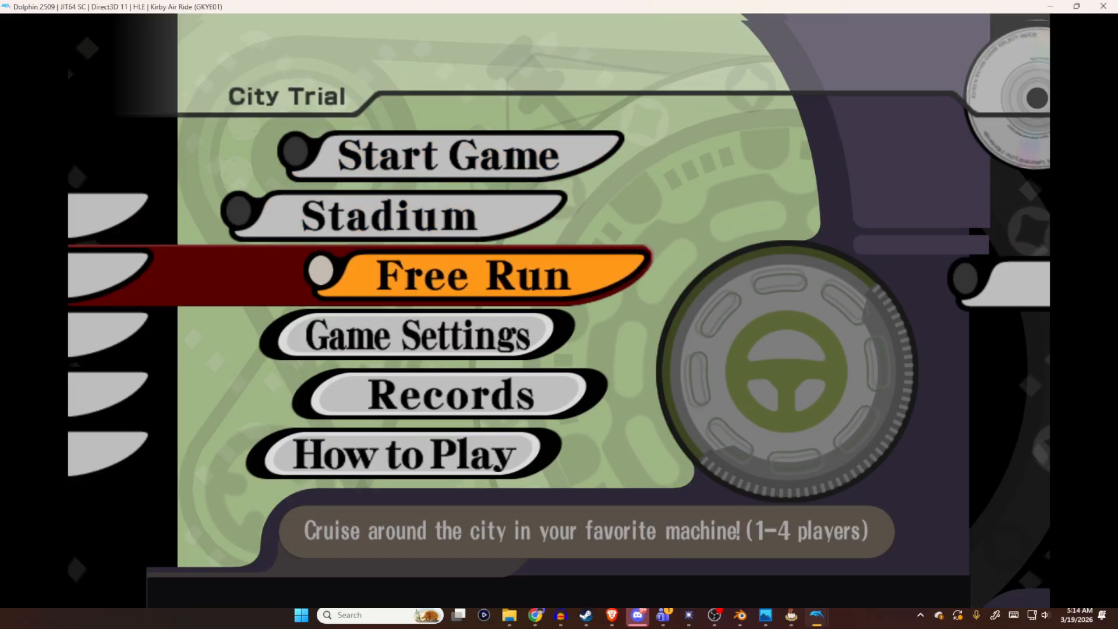
{"action": "key", "text": "Up"}
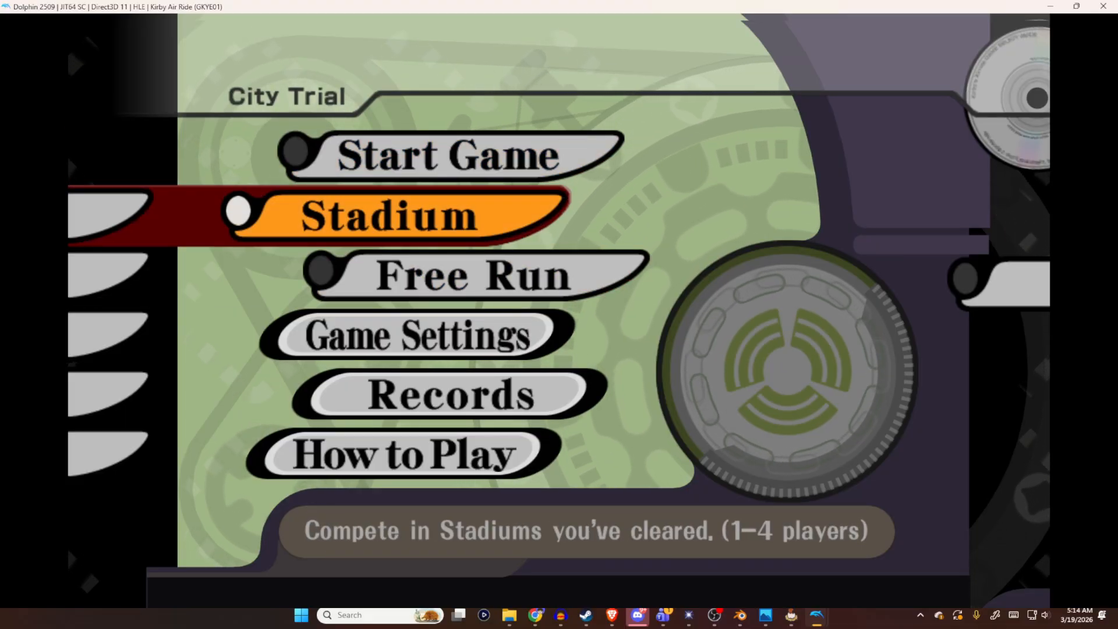
{"action": "key", "text": "Up"}
{"action": "key", "text": "Return"}
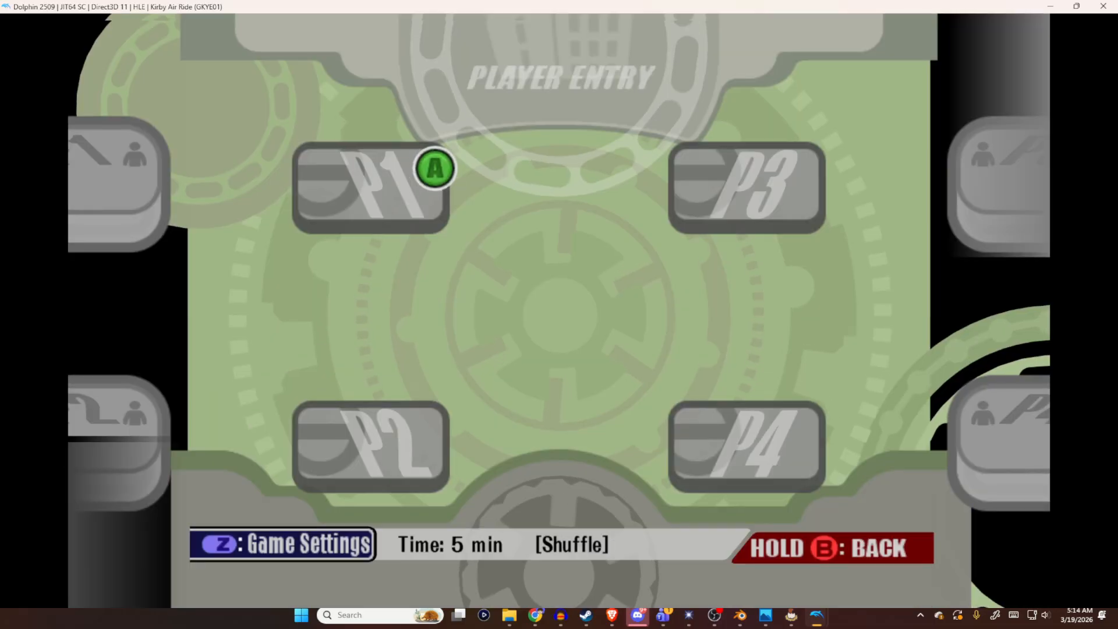
{"action": "key", "text": "Return"}
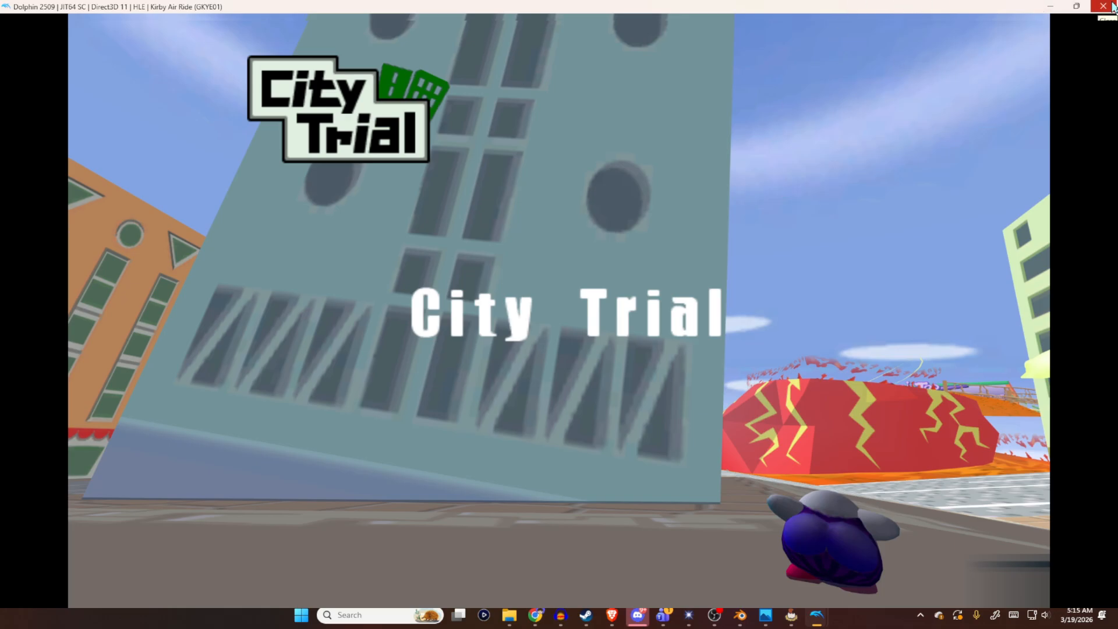
- Stop the running City Trial emulation and minimize the Dolphin window
{"action": "left_click", "coordinate": [571, 319]}
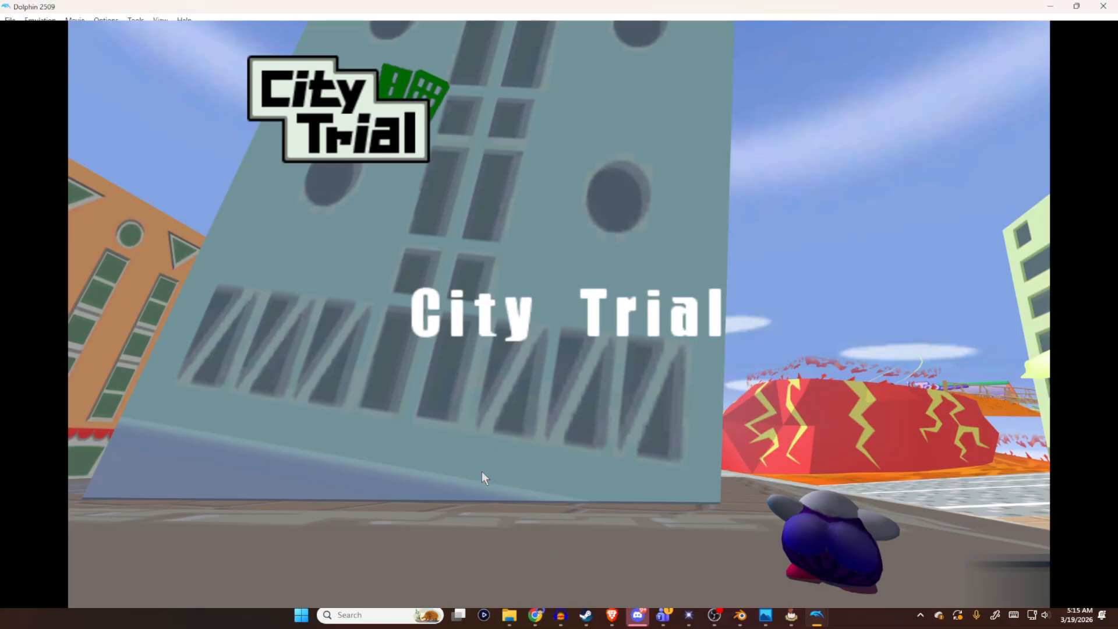
{"action": "left_click", "coordinate": [1050, 6]}
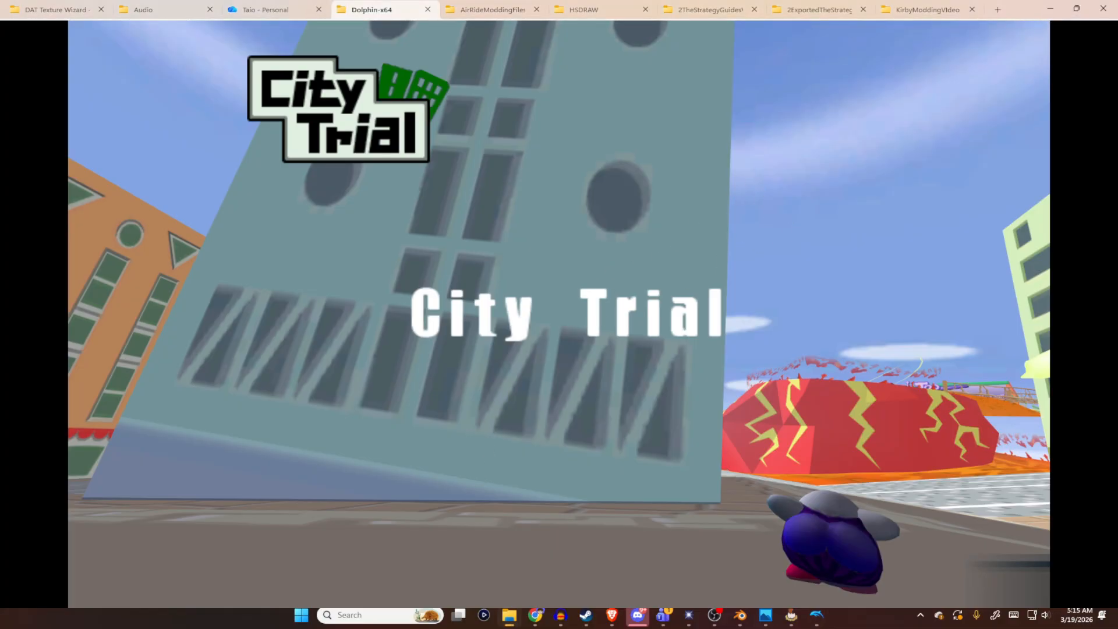
- Switch to the MrFrostyReplacingKirbyFinal scene in Blender and show the Mr. Frosty model from the front
{"action": "left_click", "coordinate": [740, 615]}
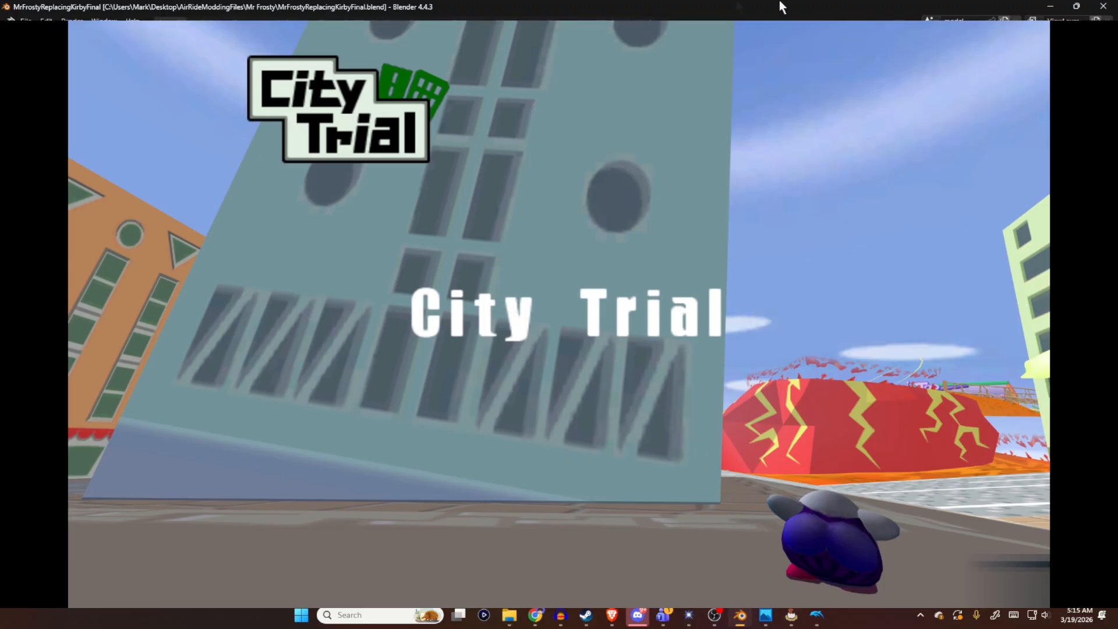
{"action": "left_click", "coordinate": [1046, 7]}
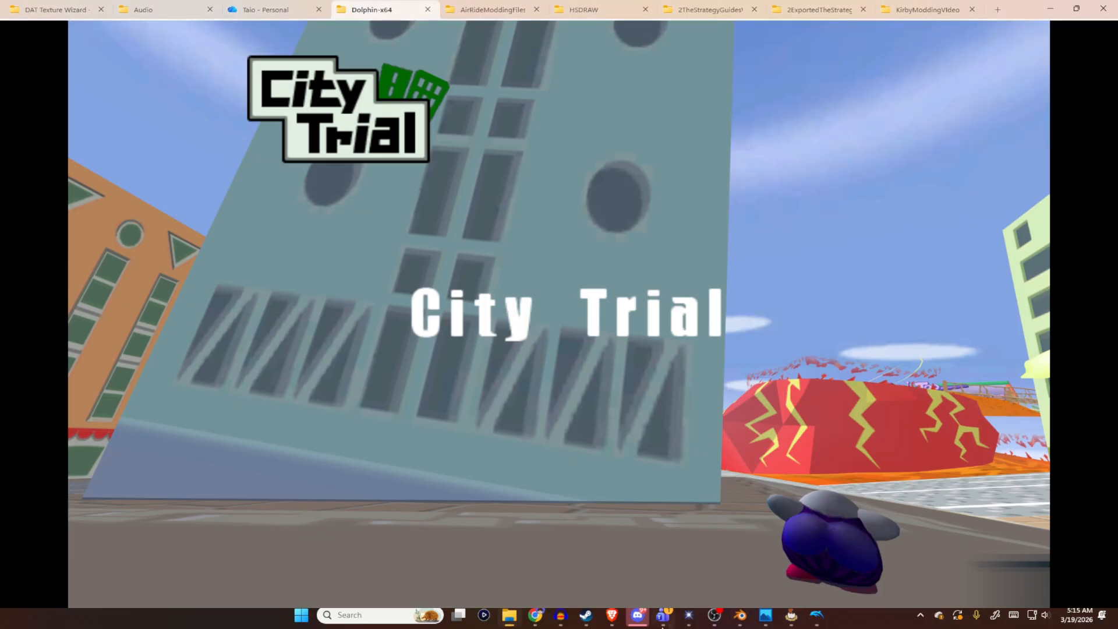
{"action": "left_click", "coordinate": [740, 616]}
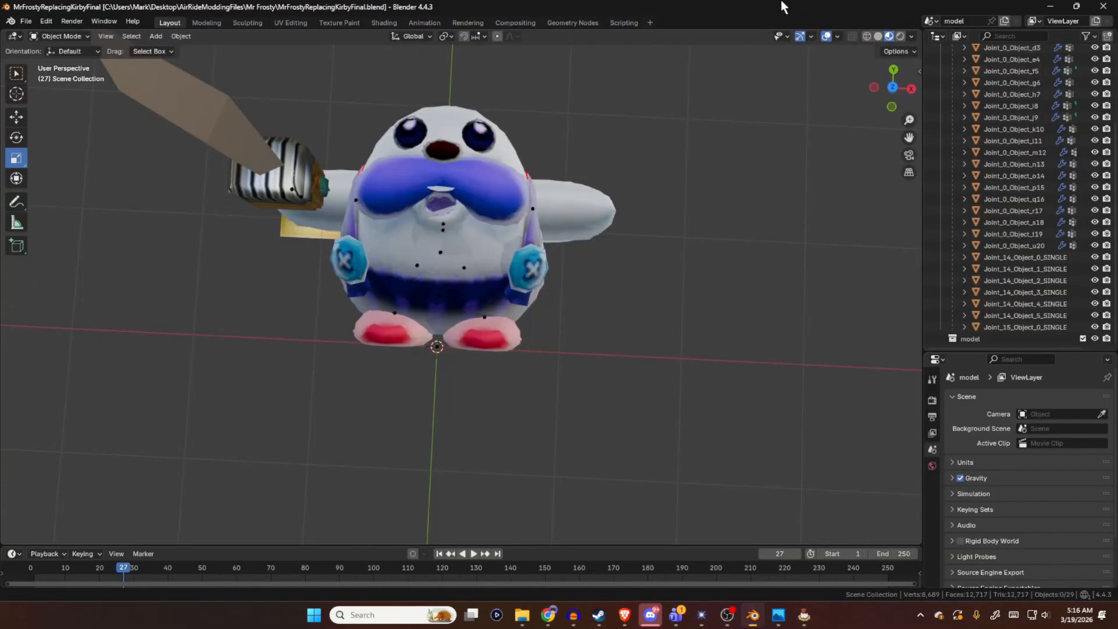
{"action": "mouse_move", "coordinate": [726, 262]}
{"action": "middle_mouse_down"}
{"action": "mouse_move", "coordinate": [735, 291]}
{"action": "mouse_move", "coordinate": [729, 266]}
{"action": "middle_mouse_up"}
{"action": "middle_click_drag", "start_coordinate": [748, 223], "coordinate": [726, 320]}
- Select the s18, a0 and b1 meshes one after another to examine which body parts they cover
{"action": "left_click", "coordinate": [1016, 222]}
{"action": "scroll", "coordinate": [1018, 225], "scroll_direction": "up", "scroll_amount": 5}
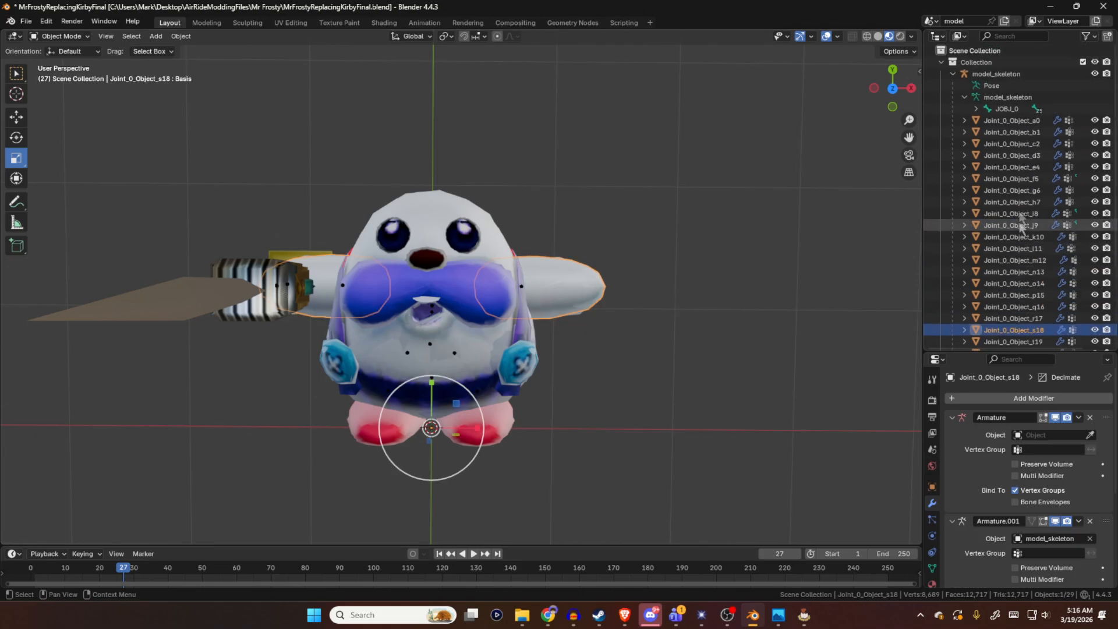
{"action": "left_click", "coordinate": [1024, 120]}
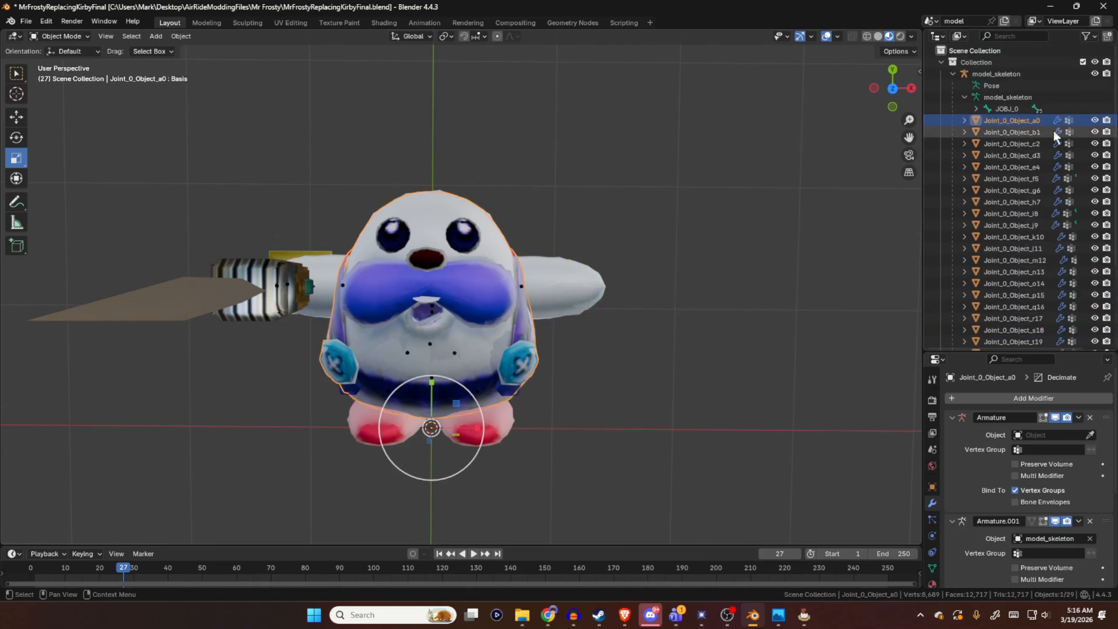
{"action": "left_click", "coordinate": [1024, 131]}
{"action": "scroll", "coordinate": [1107, 169], "scroll_direction": "down", "scroll_amount": 1}
{"action": "scroll", "coordinate": [1106, 175], "scroll_direction": "down", "scroll_amount": 4}
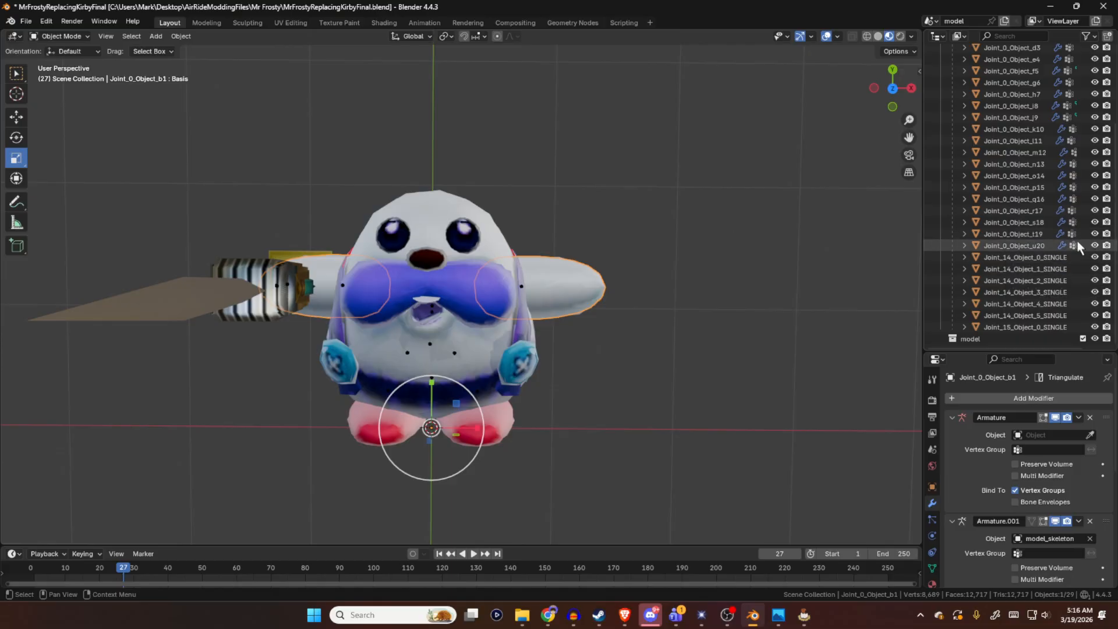
- Hide the Joint_14 and Joint_15 accessory meshes and check the a0, b1 and f5 meshes by selecting each
{"action": "left_click_drag", "start_coordinate": [1095, 327], "coordinate": [1095, 258]}
{"action": "scroll", "coordinate": [1101, 174], "scroll_direction": "up", "scroll_amount": 2}
{"action": "left_click", "coordinate": [1040, 58]}
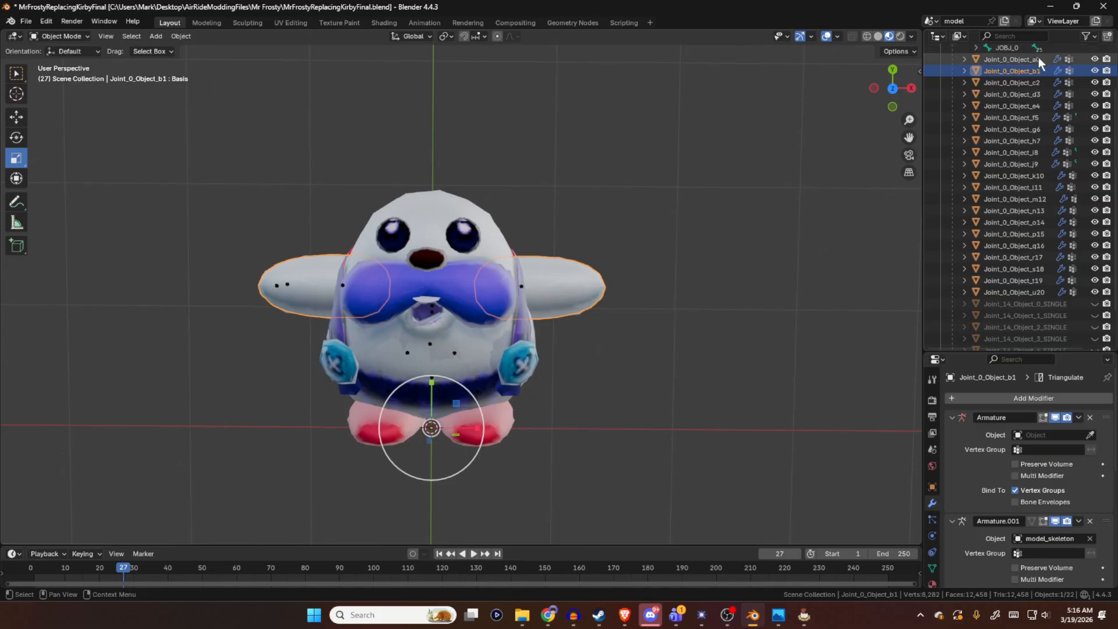
{"action": "scroll", "coordinate": [1016, 145], "scroll_direction": "up", "scroll_amount": 2}
{"action": "scroll", "coordinate": [1011, 189], "scroll_direction": "down", "scroll_amount": 2}
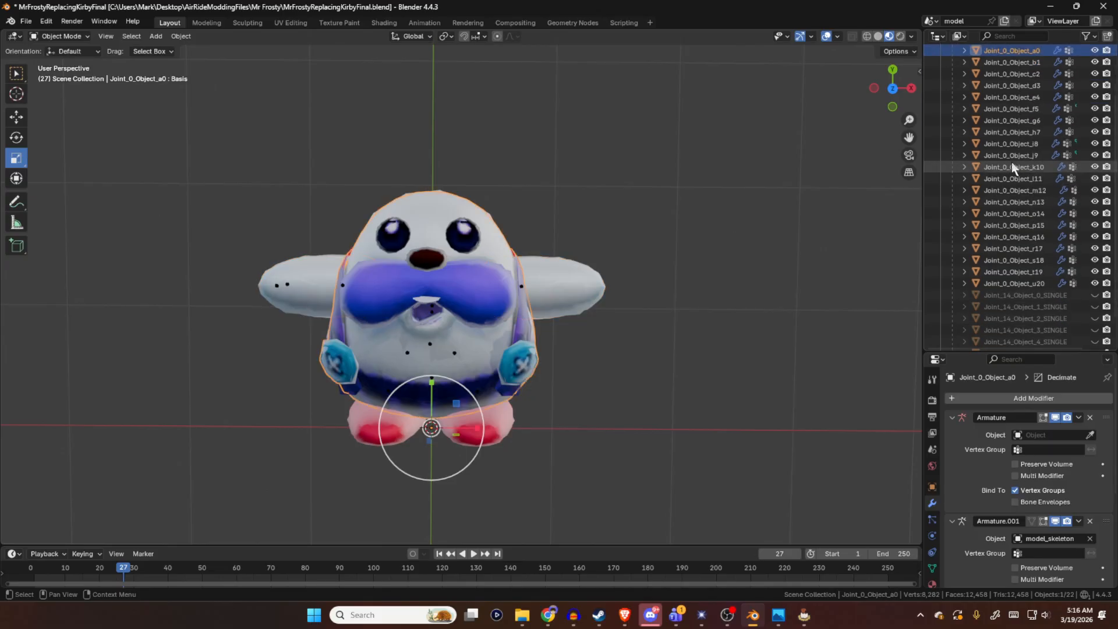
{"action": "left_click", "coordinate": [1012, 61]}
{"action": "left_click", "coordinate": [1011, 108]}
- Switch to File Explorer and bring up the AirRideModdingFiles folder
{"action": "left_click", "coordinate": [804, 615]}
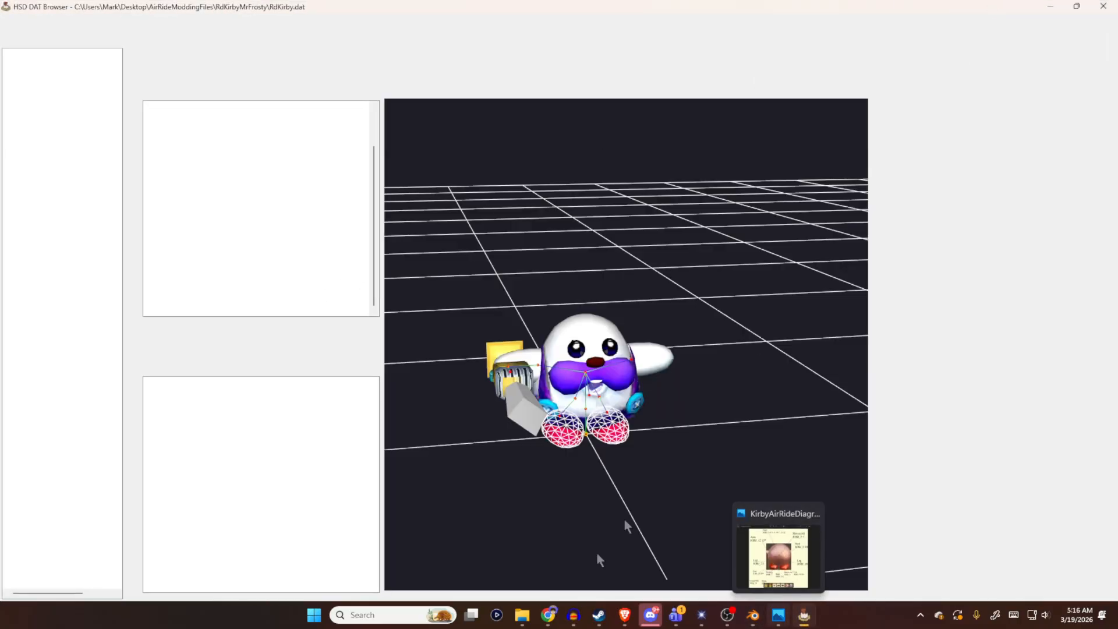
{"action": "mouse_move", "coordinate": [522, 615]}
{"action": "left_click", "coordinate": [486, 568]}
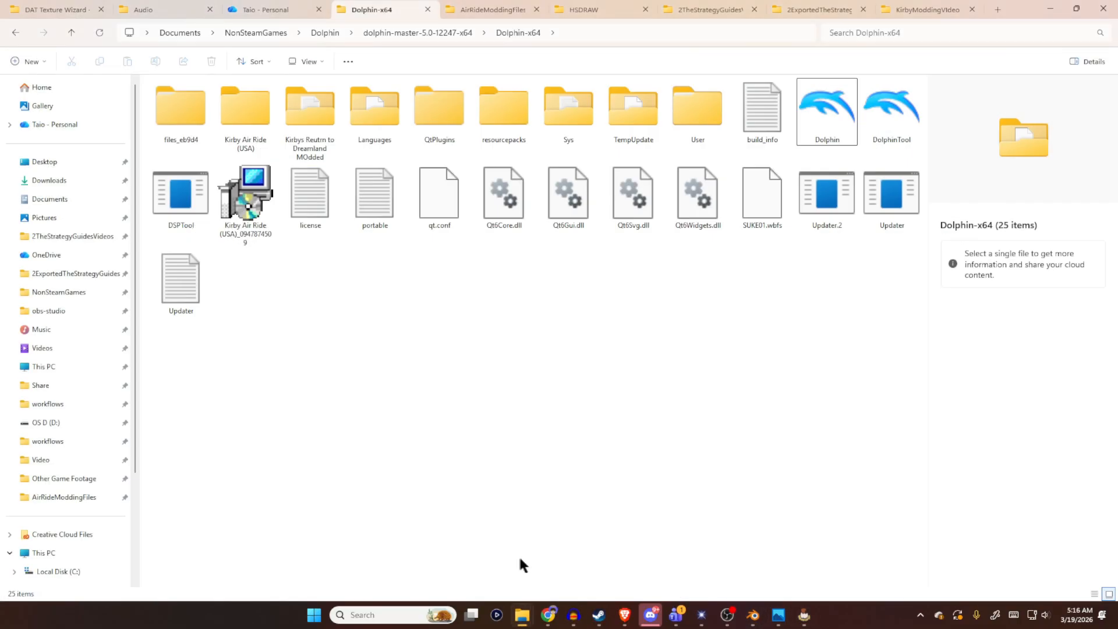
{"action": "left_click", "coordinate": [585, 9]}
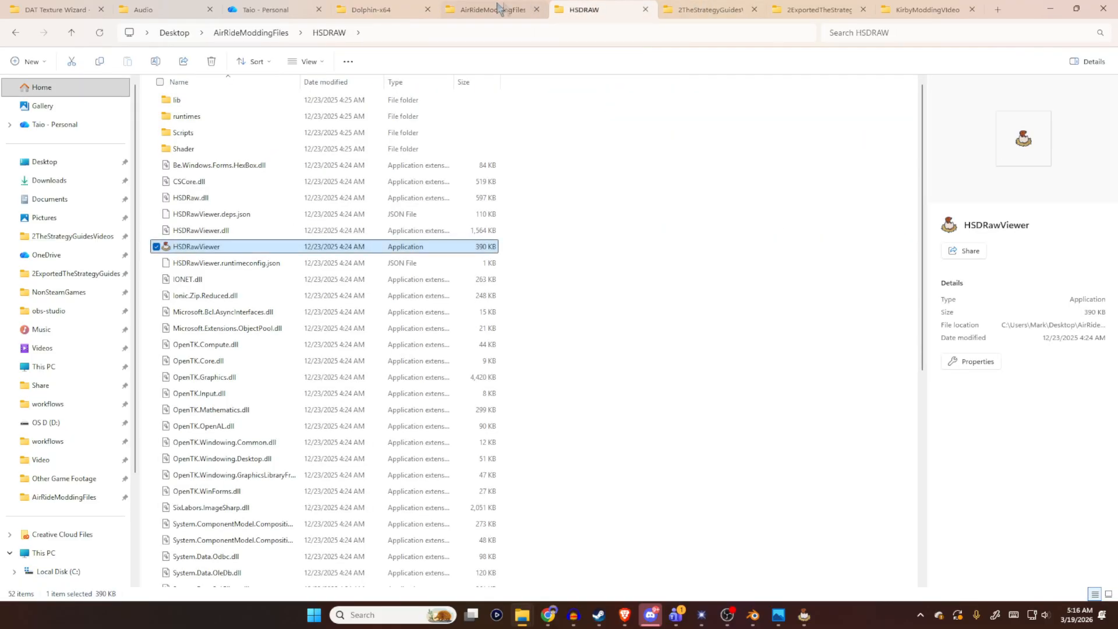
{"action": "left_click", "coordinate": [926, 11]}
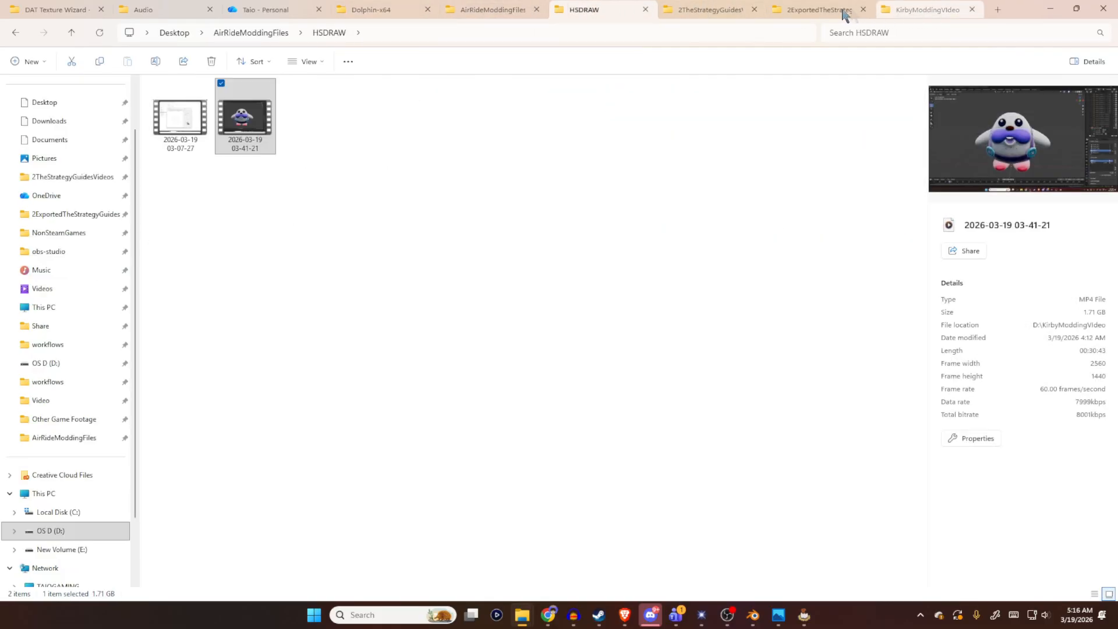
{"action": "left_click", "coordinate": [806, 9]}
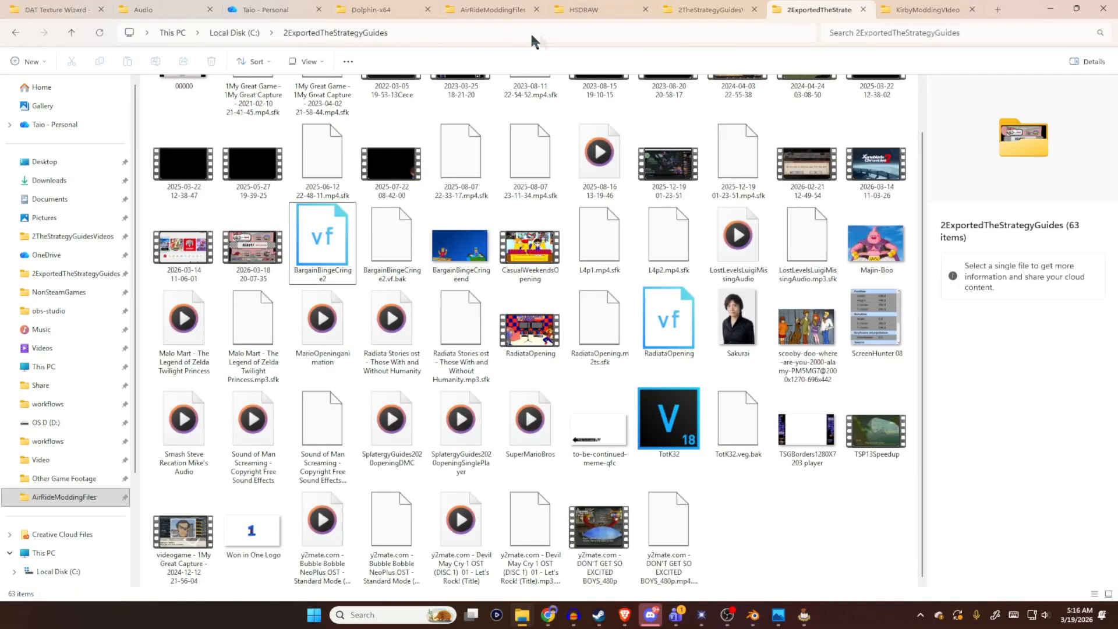
{"action": "left_click", "coordinate": [591, 10]}
{"action": "left_click", "coordinate": [469, 10]}
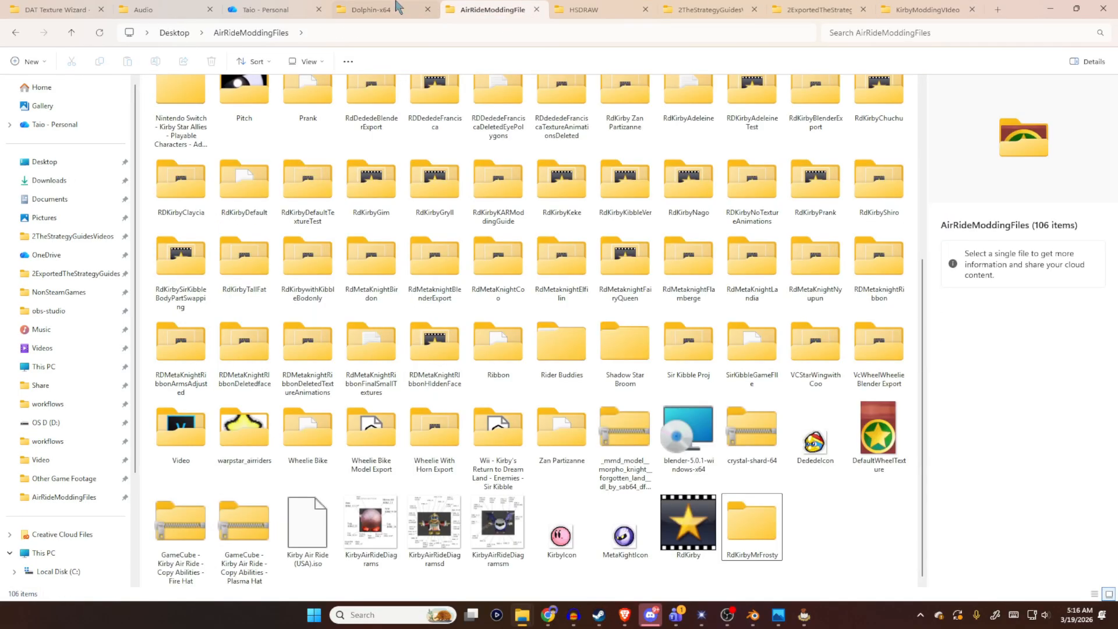
- Open the textures folder of the downloaded Mr. Frosty model and select the color texture
{"action": "left_click", "coordinate": [588, 287]}
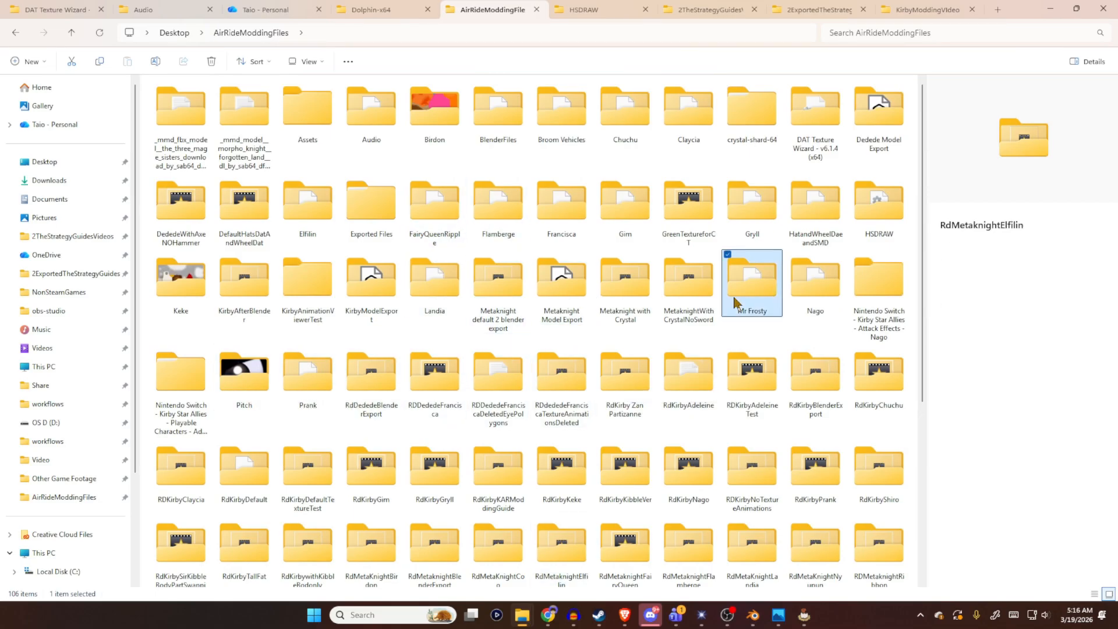
{"action": "double_click", "coordinate": [750, 286]}
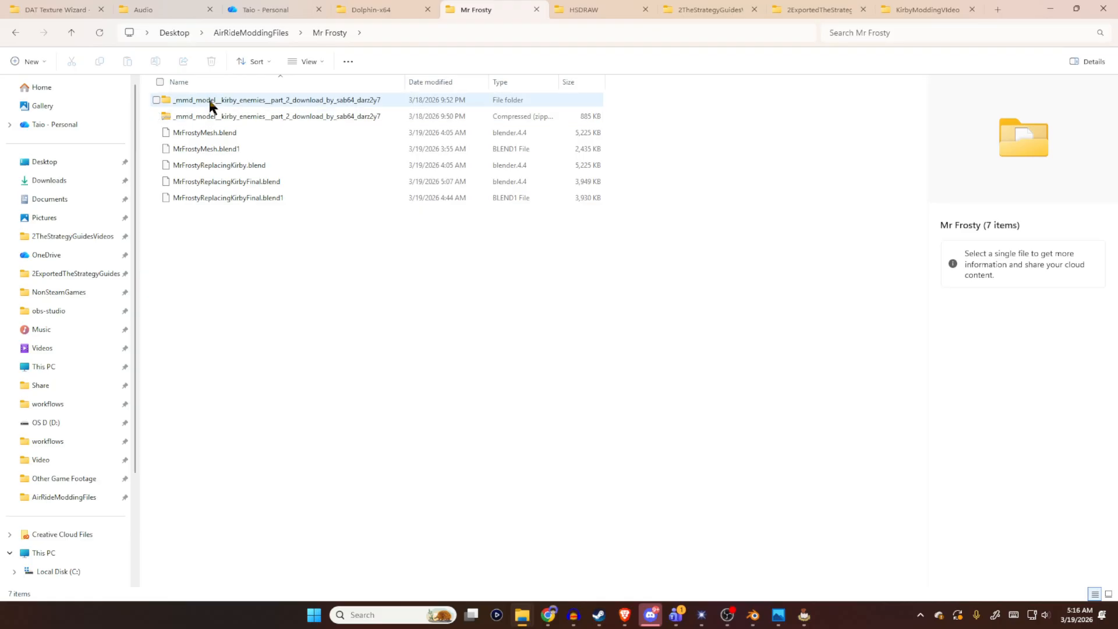
{"action": "double_click", "coordinate": [221, 100]}
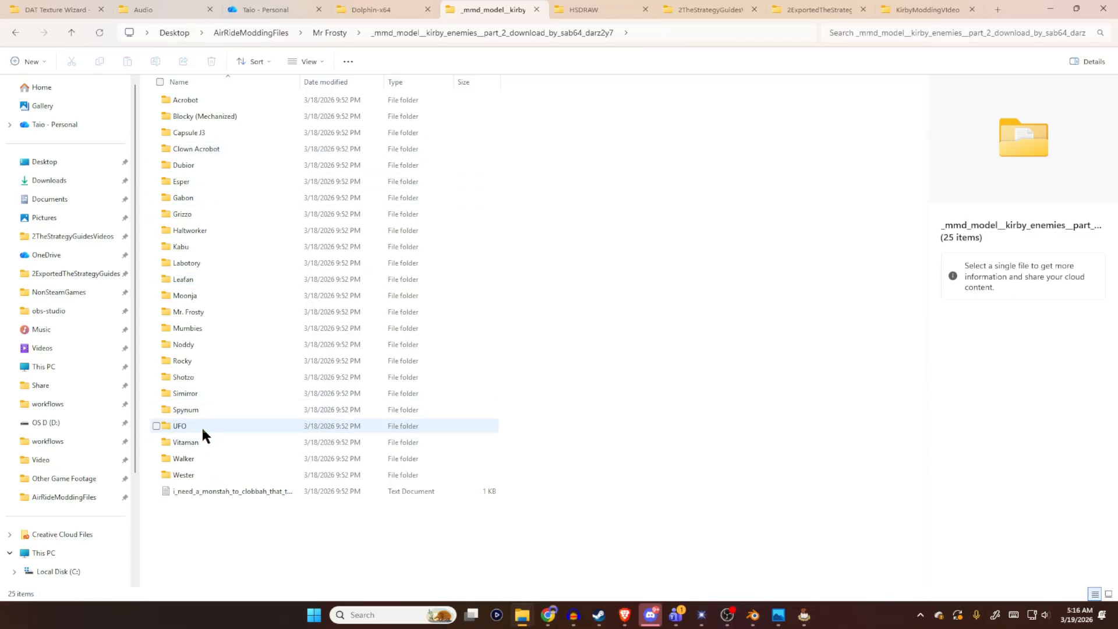
{"action": "double_click", "coordinate": [214, 313]}
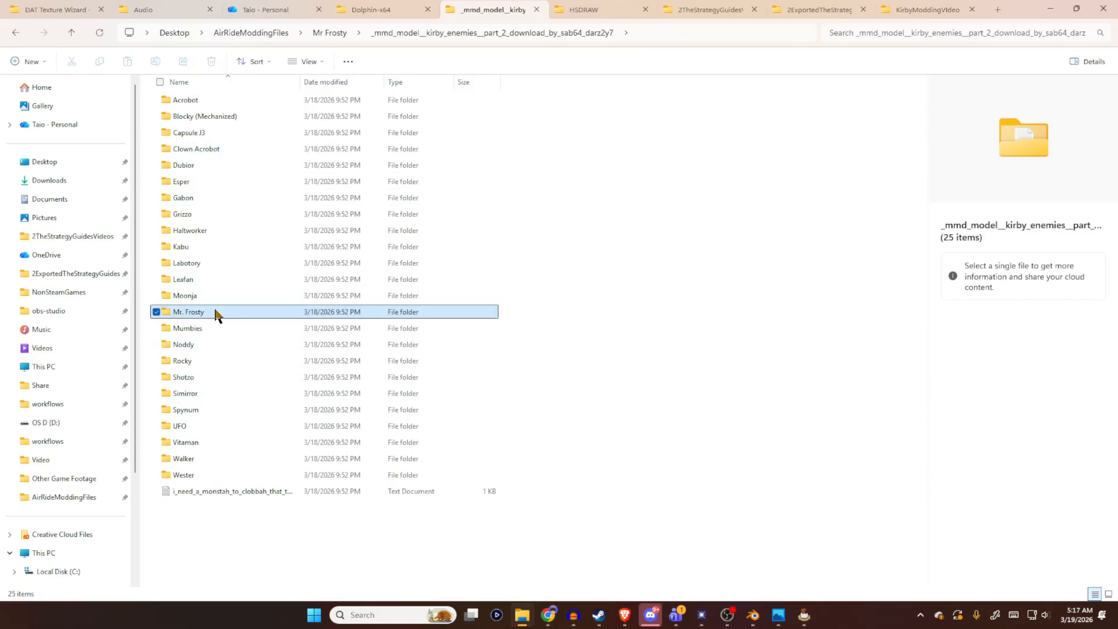
{"action": "double_click", "coordinate": [251, 100]}
{"action": "left_click", "coordinate": [317, 108]}
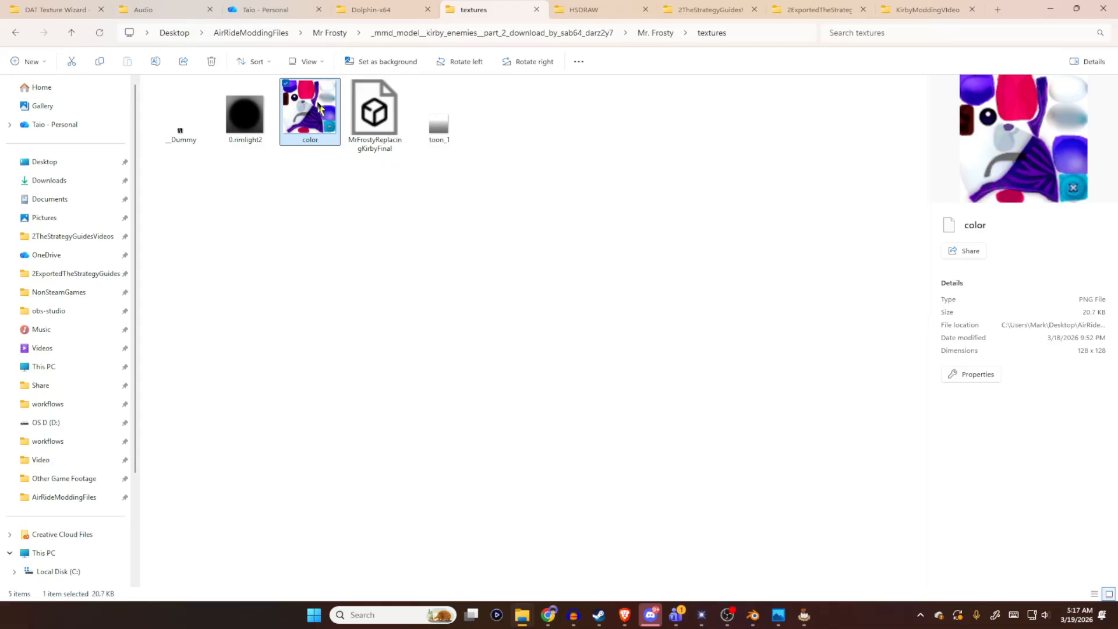
- Examine the image dimensions of the color texture in its file details, and check the toon_1 texture
{"action": "right_click", "coordinate": [318, 108]}
{"action": "left_click", "coordinate": [370, 326]}
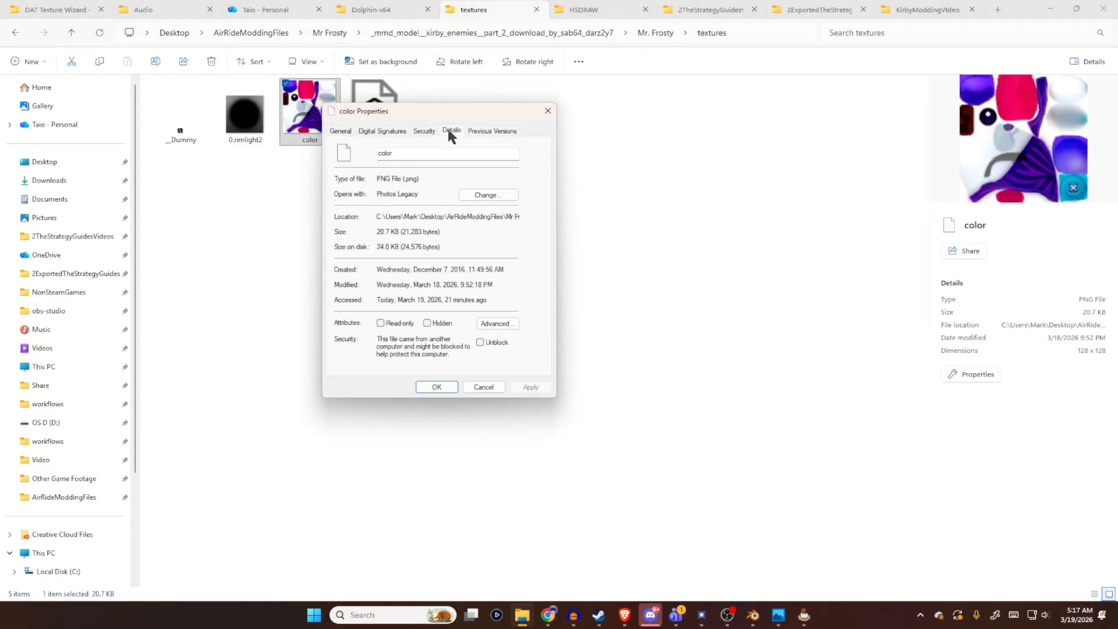
{"action": "left_click", "coordinate": [451, 131]}
{"action": "scroll", "coordinate": [442, 233], "scroll_direction": "down", "scroll_amount": 4}
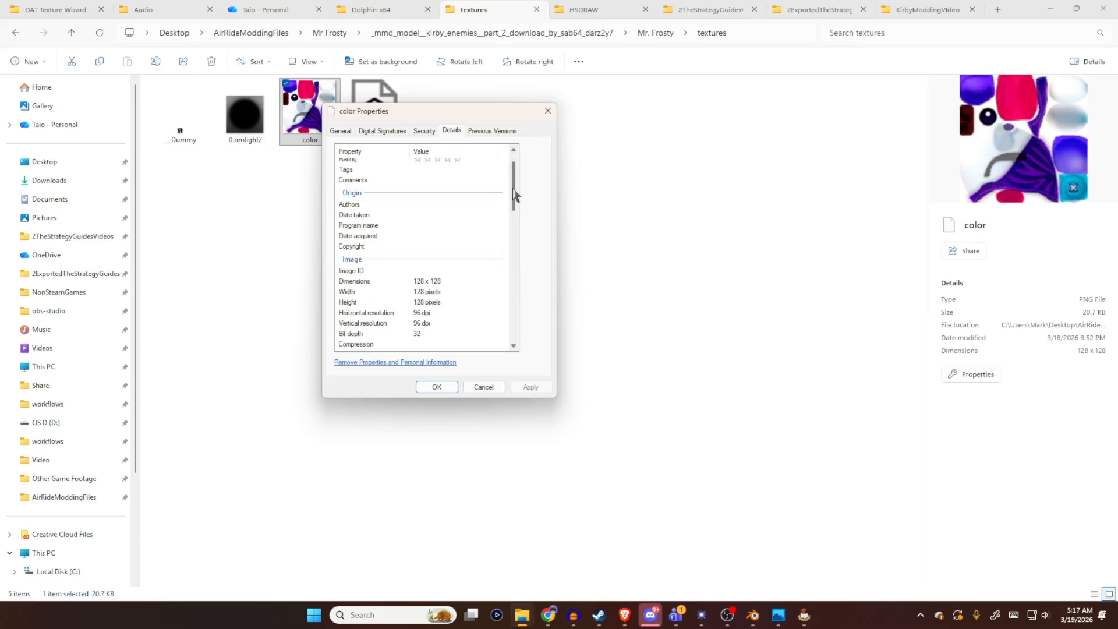
{"action": "left_click", "coordinate": [546, 112]}
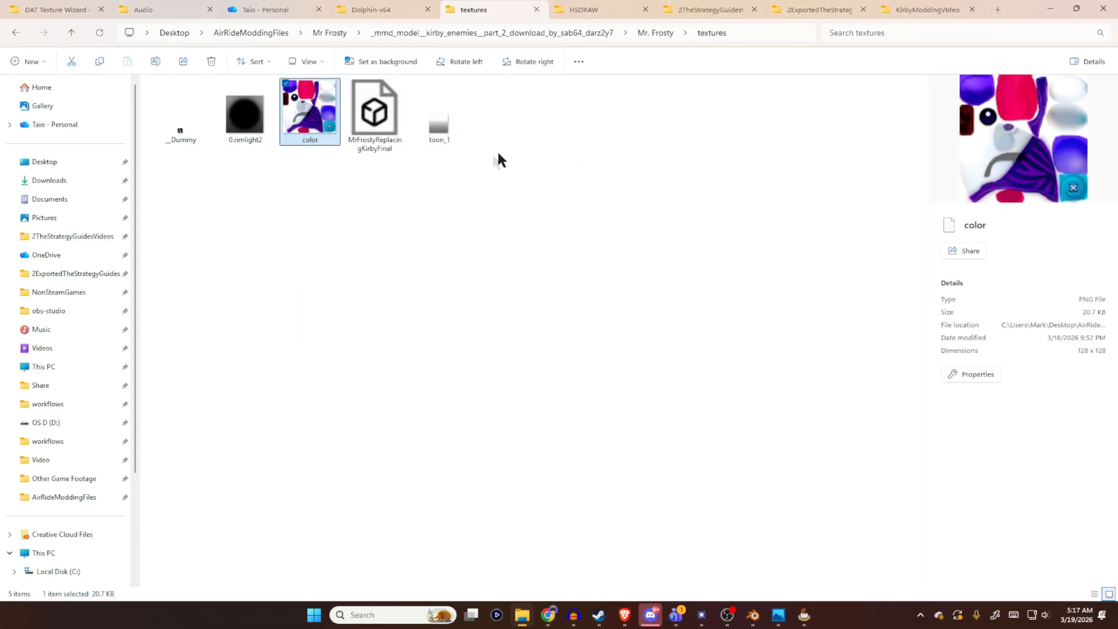
{"action": "left_click", "coordinate": [446, 128]}
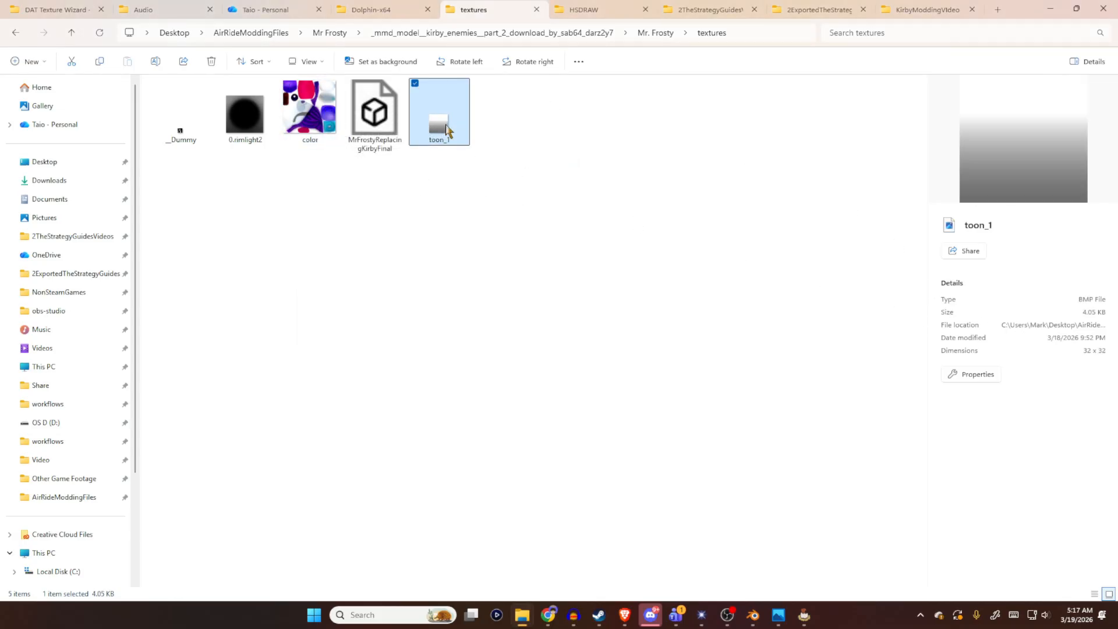
{"action": "left_click", "coordinate": [524, 236]}
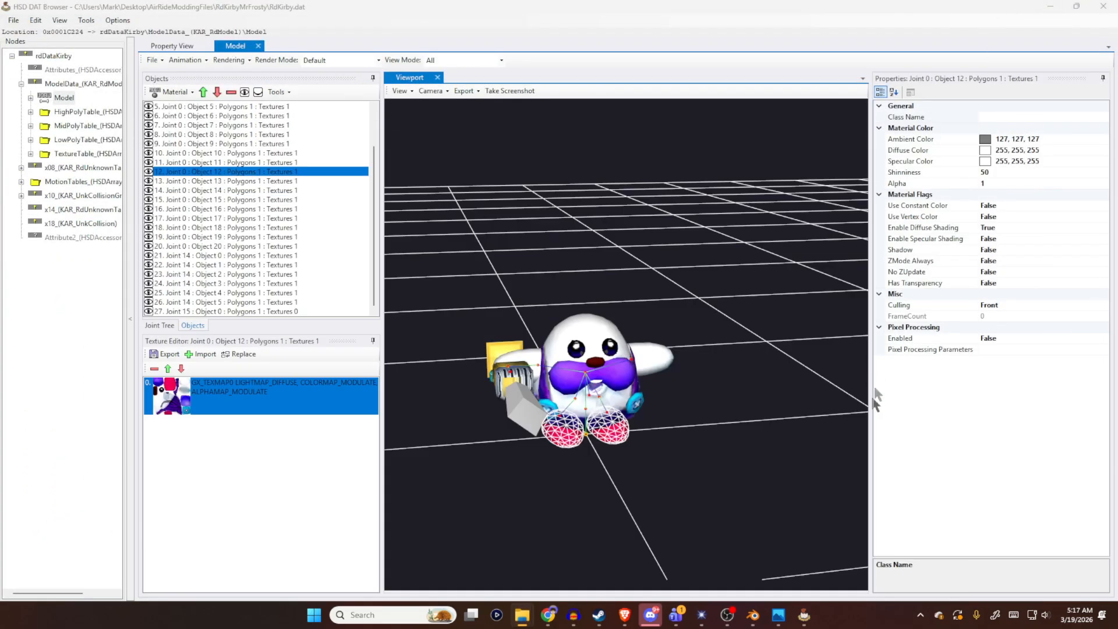
- Return to Blender and hide all the Joint_0 meshes from a0 through u20
{"action": "left_click", "coordinate": [754, 617]}
{"action": "middle_click_drag", "start_coordinate": [766, 272], "coordinate": [762, 219]}
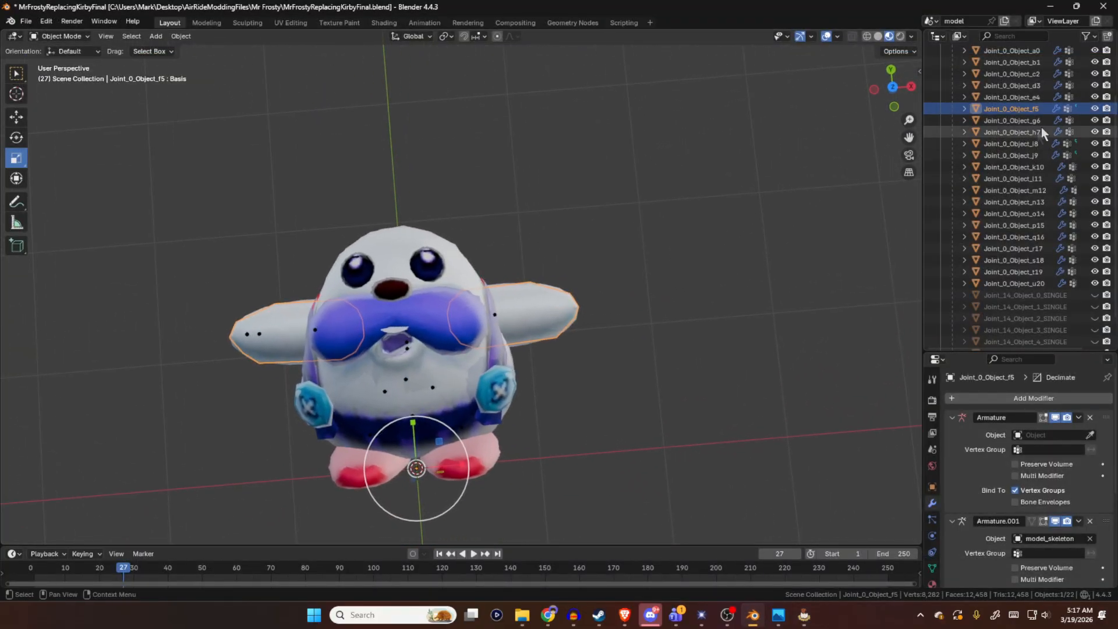
{"action": "left_click", "coordinate": [1027, 84]}
{"action": "scroll", "coordinate": [1028, 87], "scroll_direction": "up", "scroll_amount": 3}
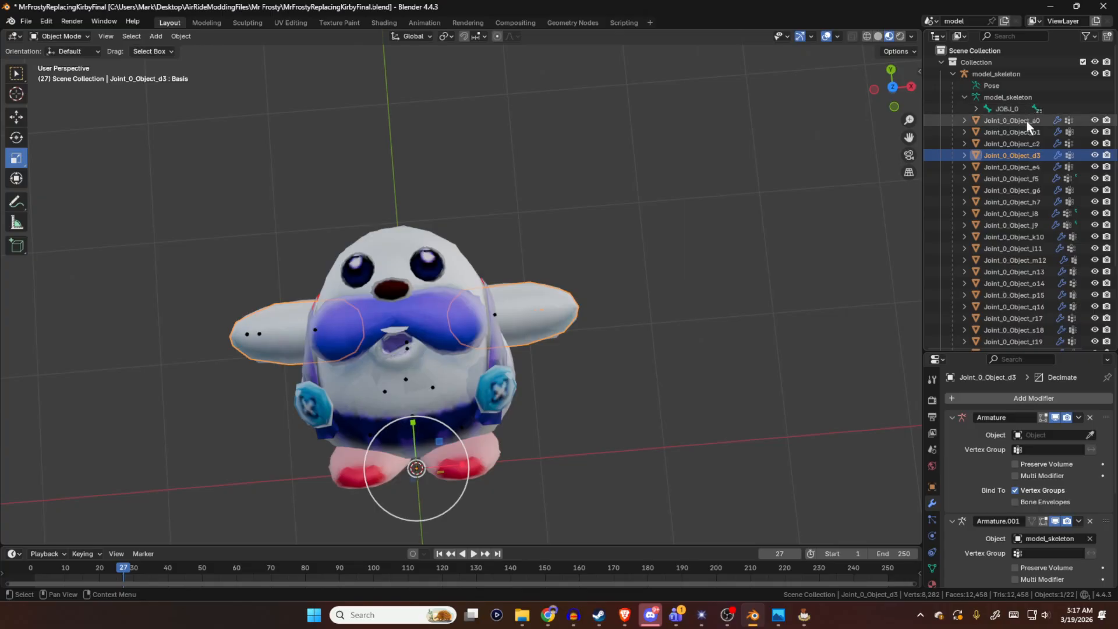
{"action": "left_click", "coordinate": [1026, 121]}
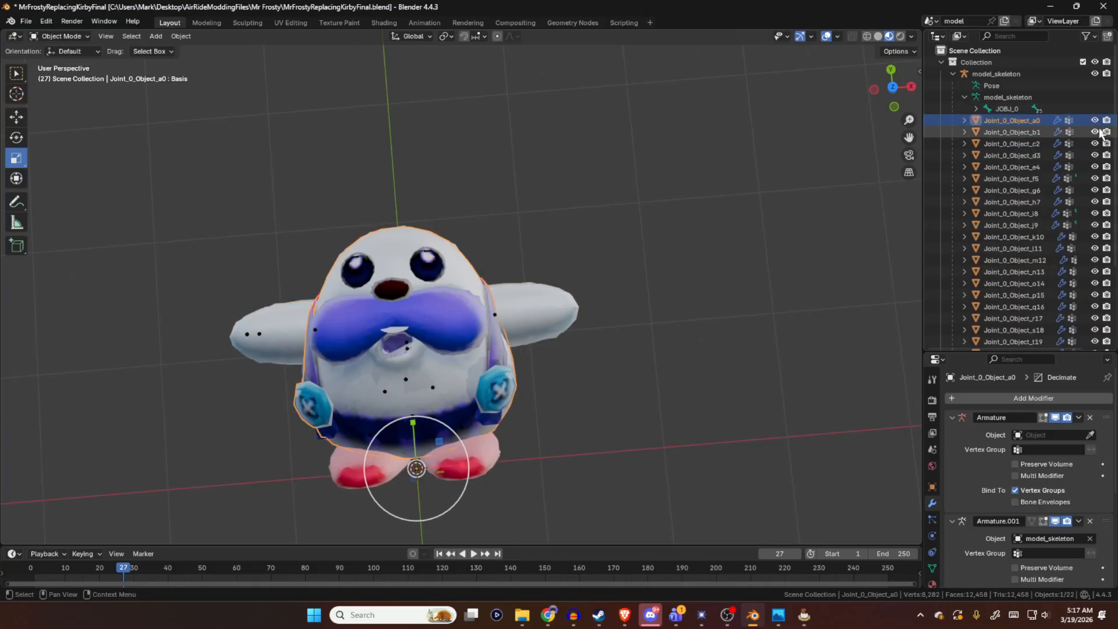
{"action": "left_click_drag", "start_coordinate": [1095, 120], "coordinate": [1097, 269]}
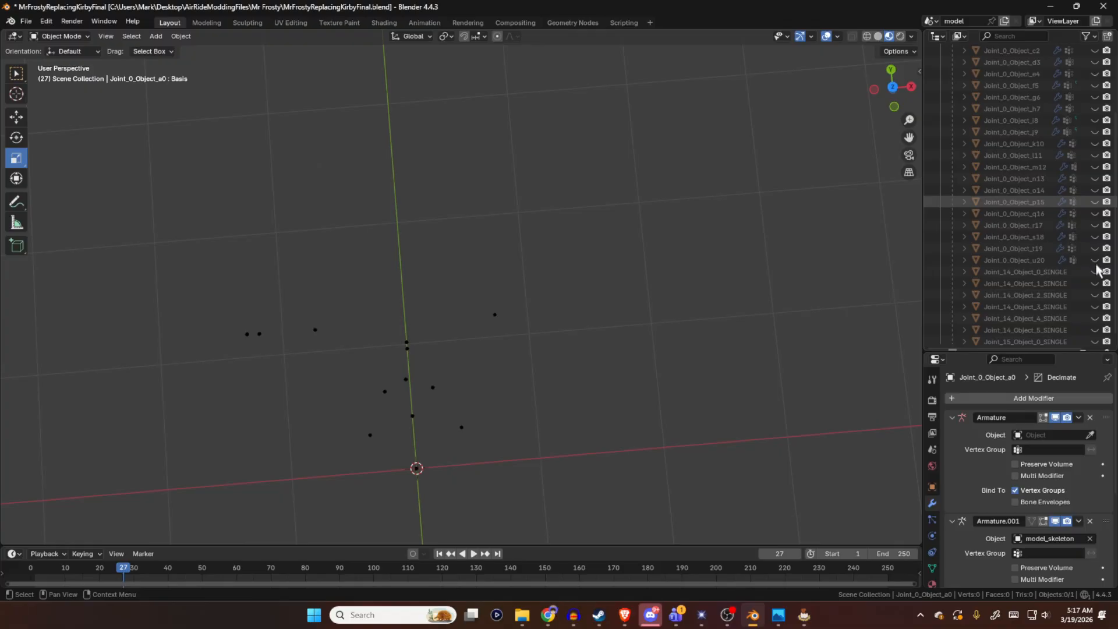
- Temporarily show the p15 body, m12 feet and q16 arm meshes to examine them, and hide them again
{"action": "left_click", "coordinate": [1093, 202]}
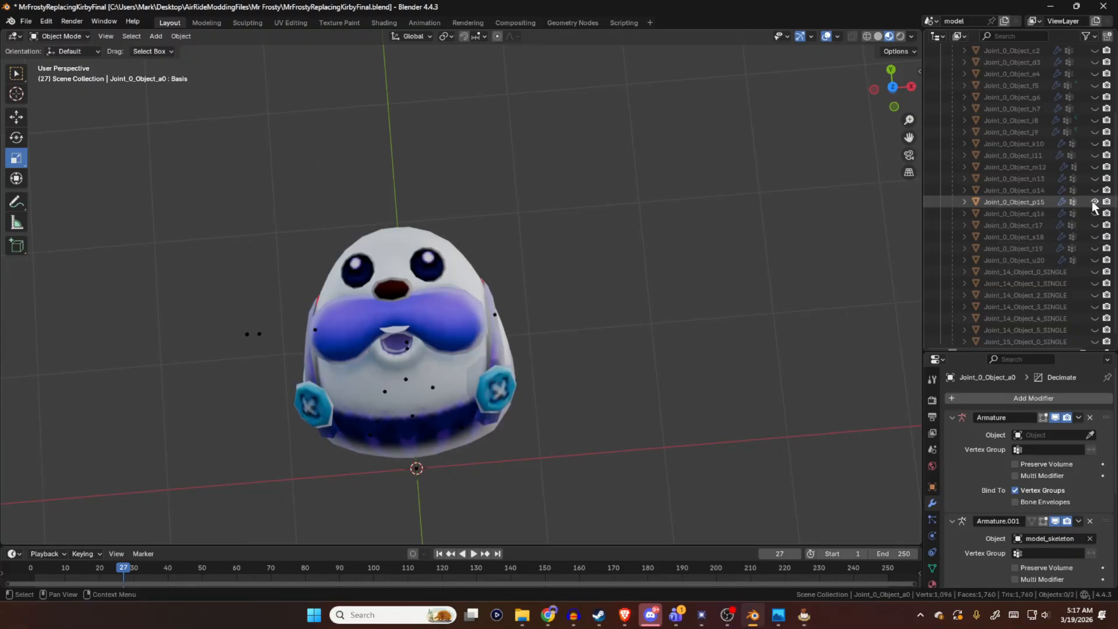
{"action": "left_click", "coordinate": [1095, 167]}
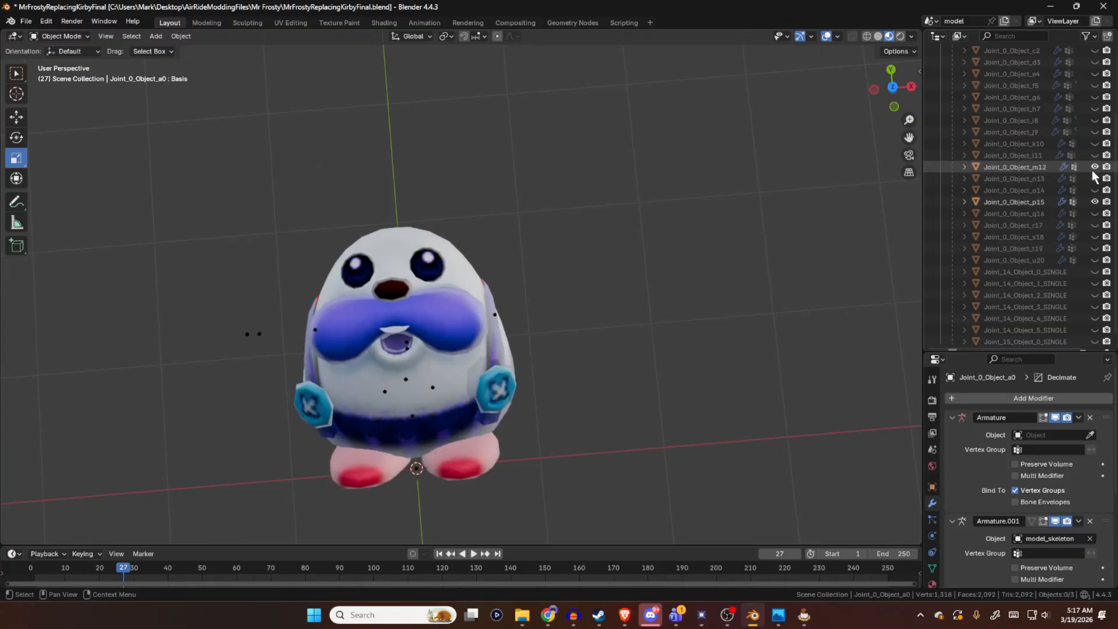
{"action": "left_click", "coordinate": [1093, 213]}
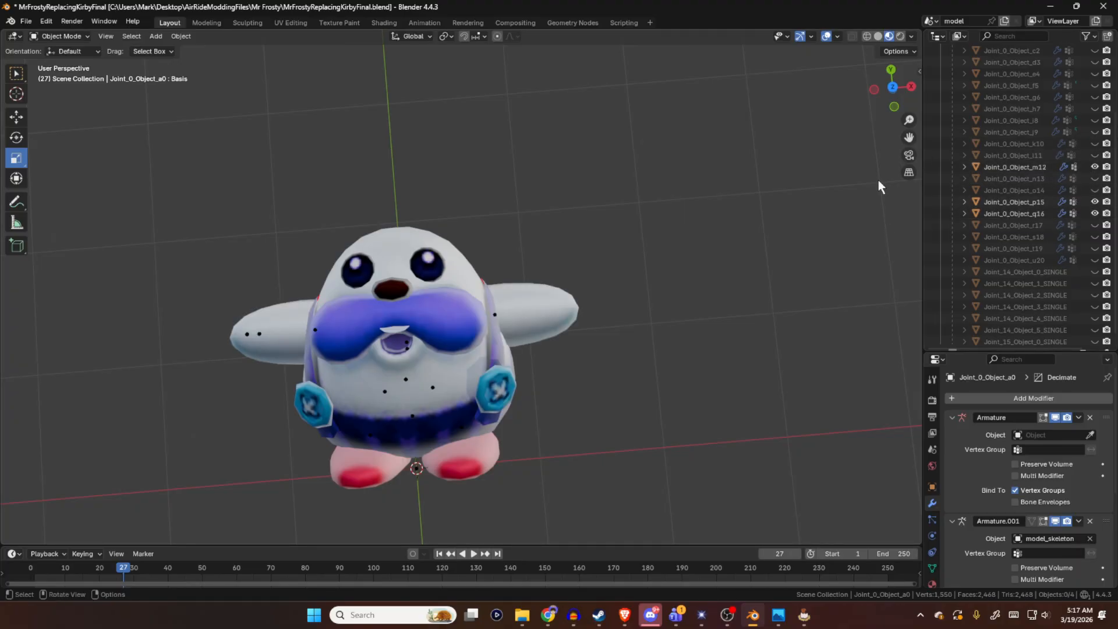
{"action": "middle_click_drag", "start_coordinate": [800, 286], "coordinate": [809, 307]}
{"action": "left_click", "coordinate": [1095, 214]}
{"action": "left_click", "coordinate": [1096, 202]}
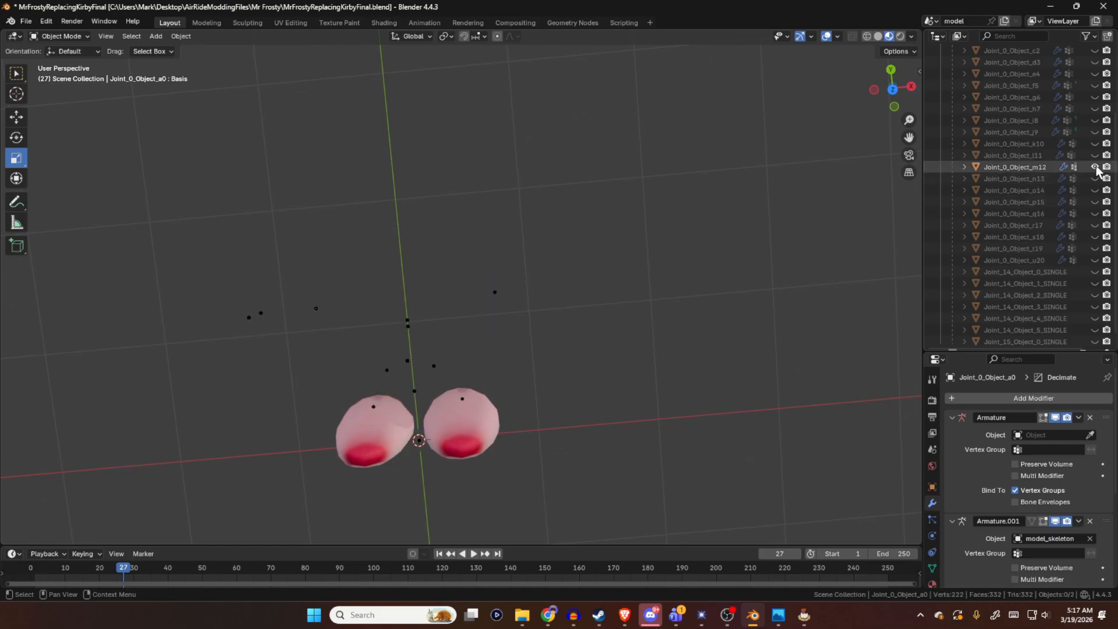
{"action": "left_click", "coordinate": [1096, 167]}
- Show the Joint_0_Object_r17 body mesh and set its Decimate modifier ratio to 0.4257
{"action": "left_click", "coordinate": [1095, 226]}
{"action": "left_click", "coordinate": [1095, 225]}
{"action": "left_click", "coordinate": [1095, 226]}
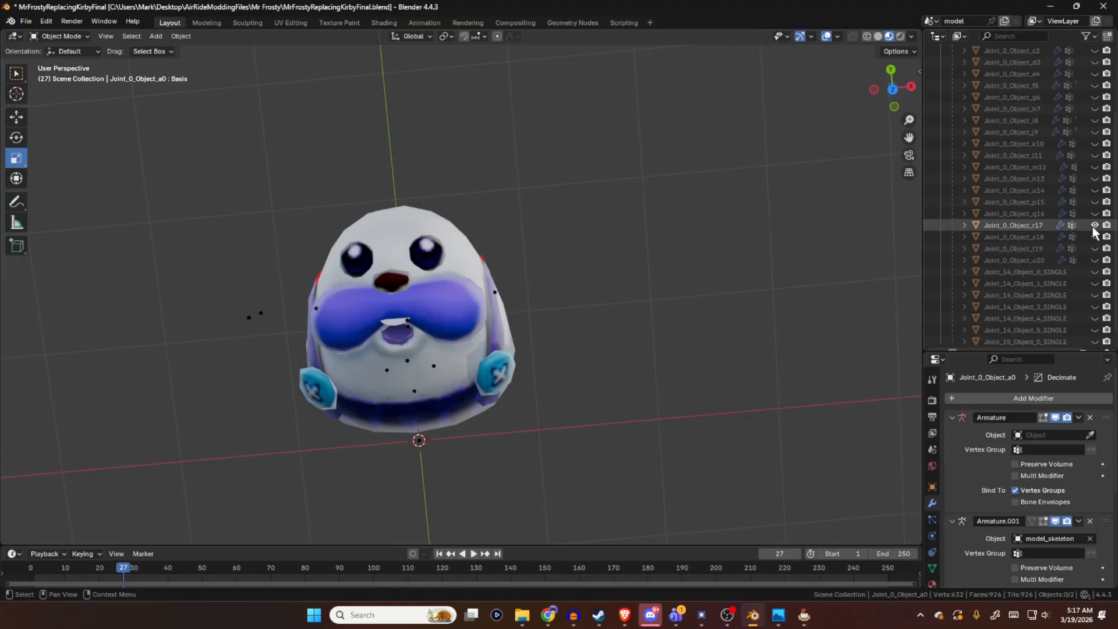
{"action": "left_click", "coordinate": [1010, 225]}
{"action": "scroll", "coordinate": [980, 508], "scroll_direction": "down", "scroll_amount": 3}
{"action": "scroll", "coordinate": [979, 508], "scroll_direction": "down", "scroll_amount": 3}
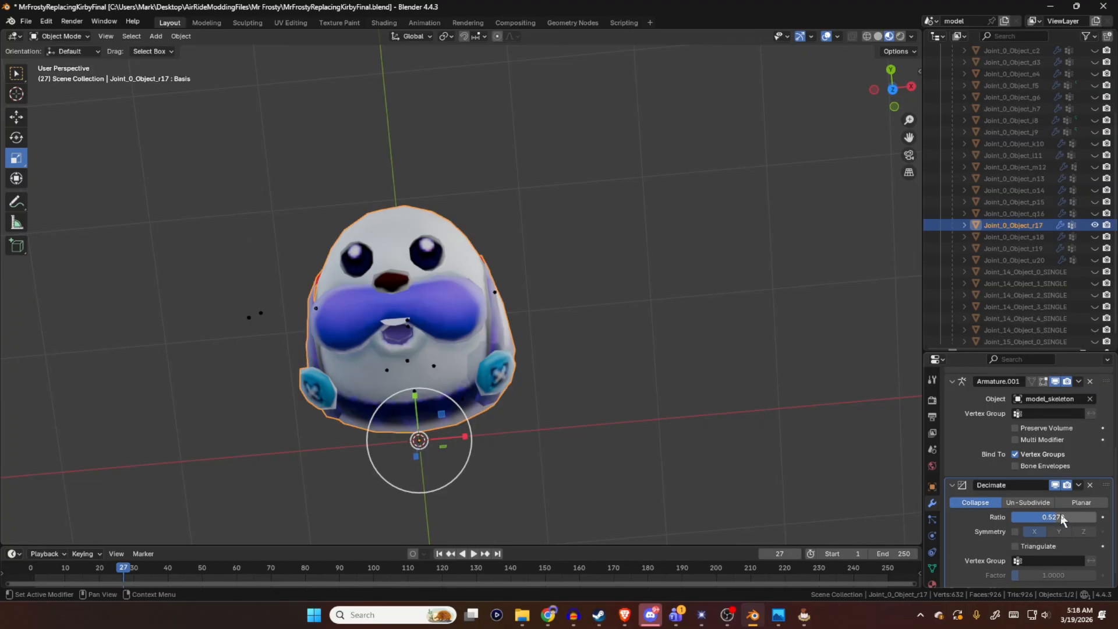
{"action": "left_click_drag", "start_coordinate": [1049, 516], "coordinate": [1040, 516]}
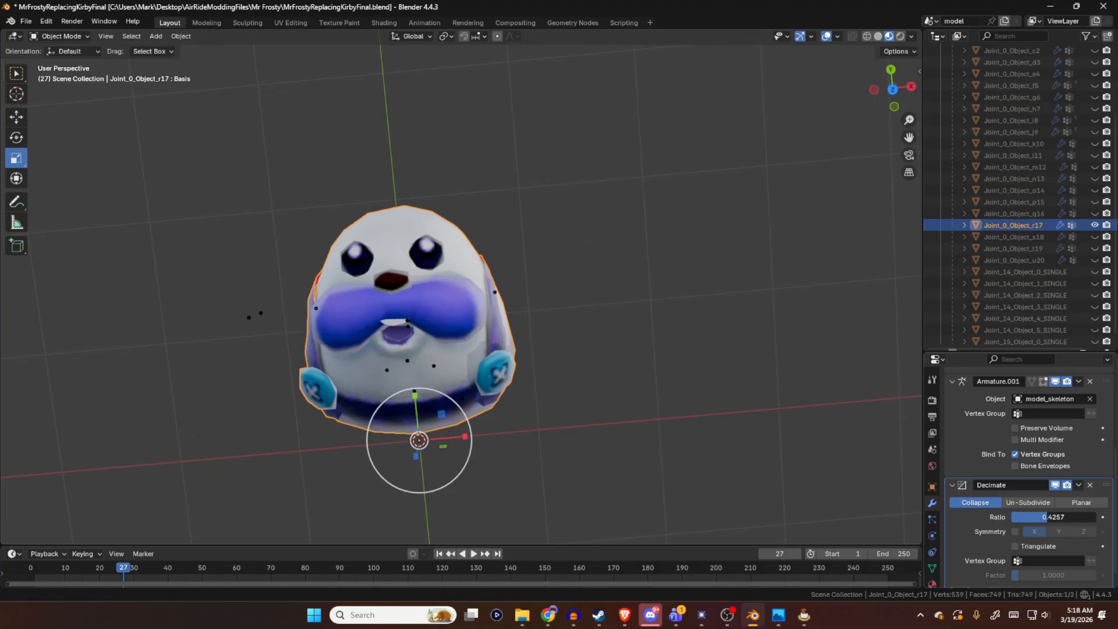
- Set the Decimate ratio of the Joint_0_Object_r17 body mesh to 0.5338 and deselect the mesh
{"action": "left_click_drag", "start_coordinate": [1054, 516], "coordinate": [1060, 517]}
{"action": "left_click", "coordinate": [783, 241]}
{"action": "middle_click_drag", "start_coordinate": [779, 293], "coordinate": [775, 326]}
{"action": "scroll", "coordinate": [1015, 470], "scroll_direction": "down", "scroll_amount": 1}
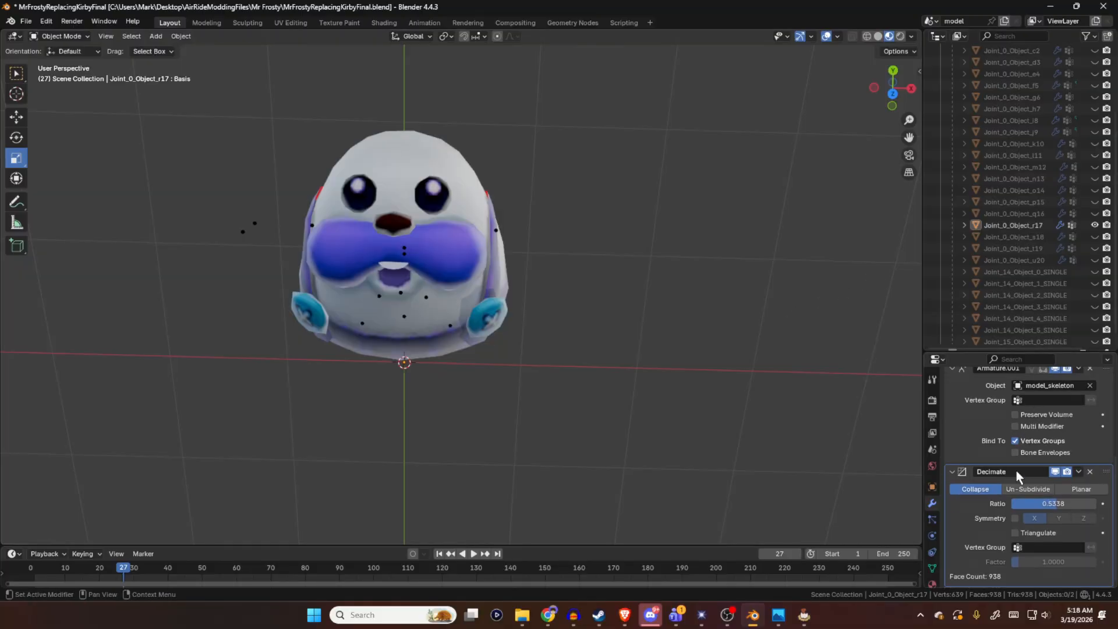
{"action": "scroll", "coordinate": [965, 449], "scroll_direction": "up", "scroll_amount": 5}
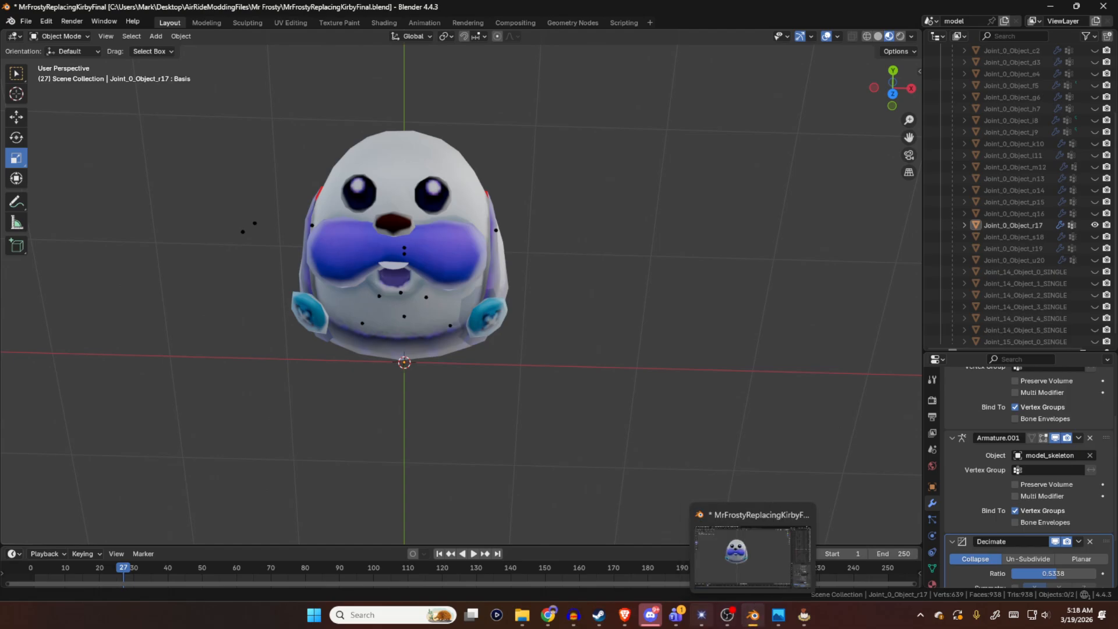
{"action": "mouse_move", "coordinate": [702, 616]}
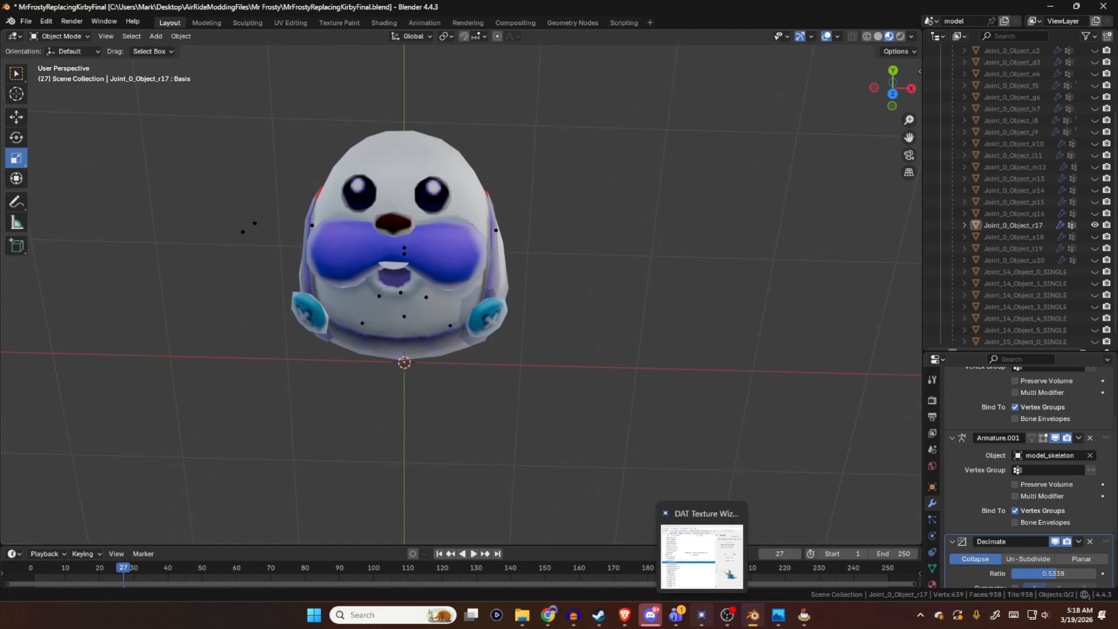
{"action": "left_click", "coordinate": [959, 406]}
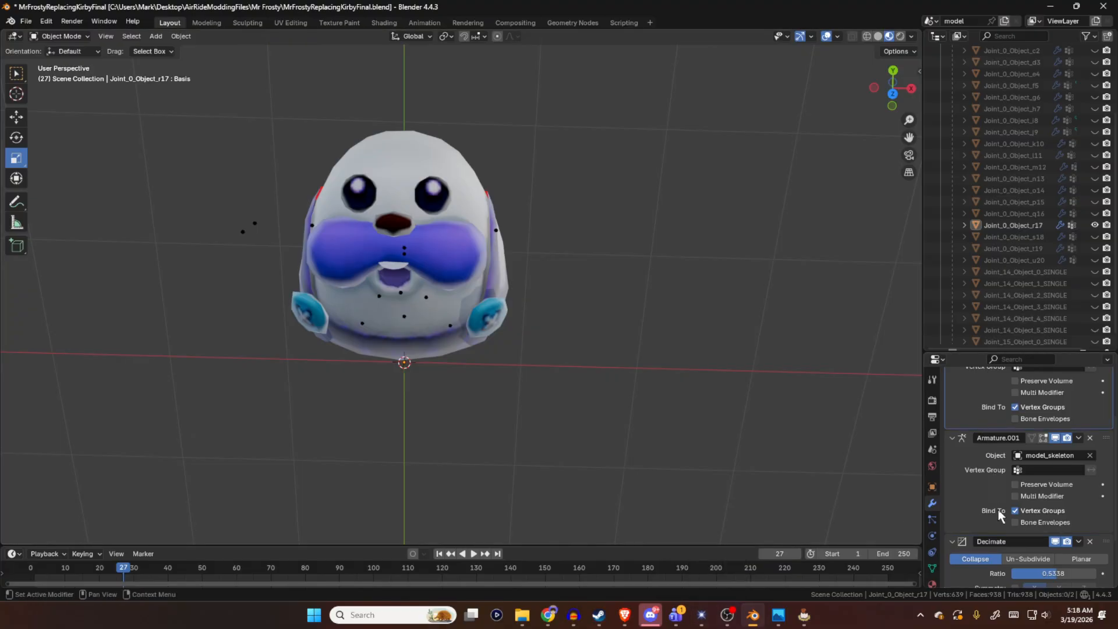
{"action": "scroll", "coordinate": [997, 519], "scroll_direction": "down", "scroll_amount": 3}
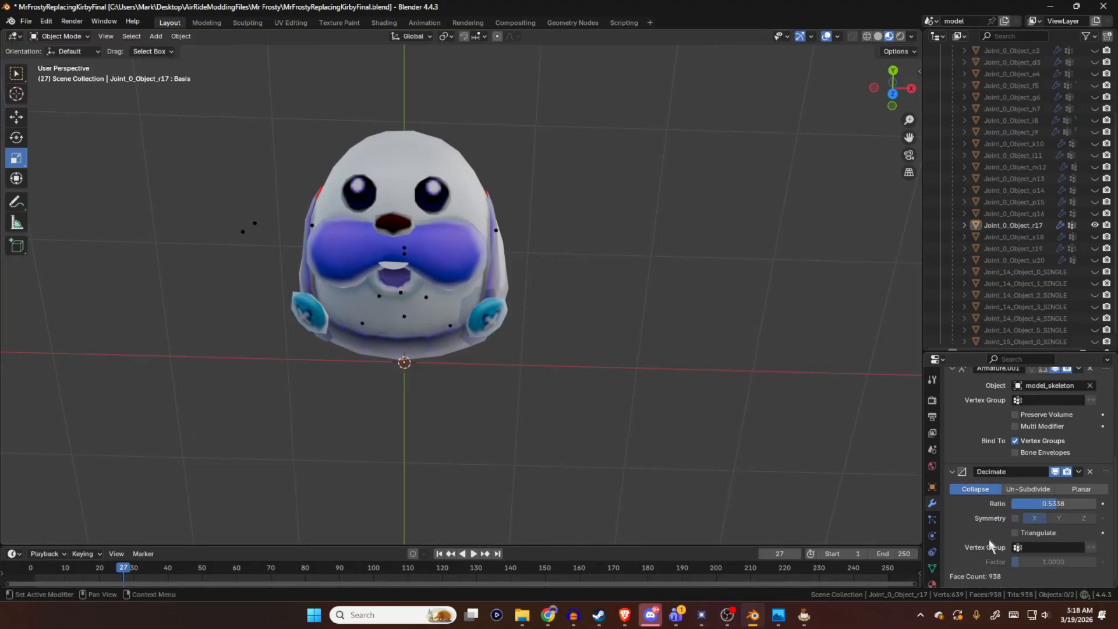
{"action": "scroll", "coordinate": [989, 536], "scroll_direction": "up", "scroll_amount": 5}
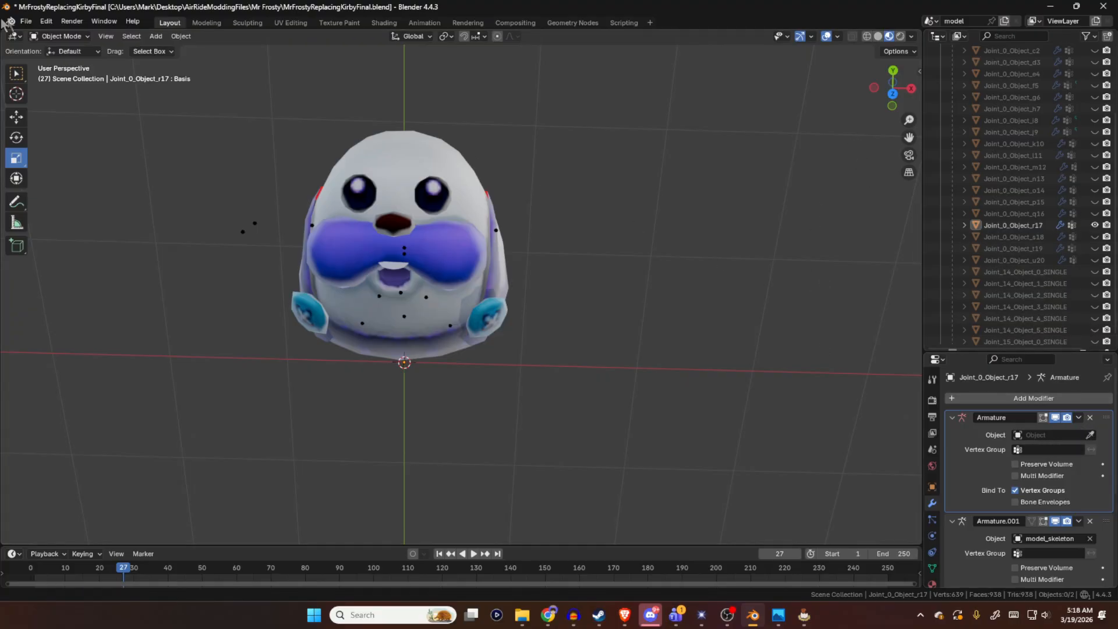
- Save the changes to MrFrostyReplacingKirbyFinal.blend
{"action": "left_click", "coordinate": [26, 21]}
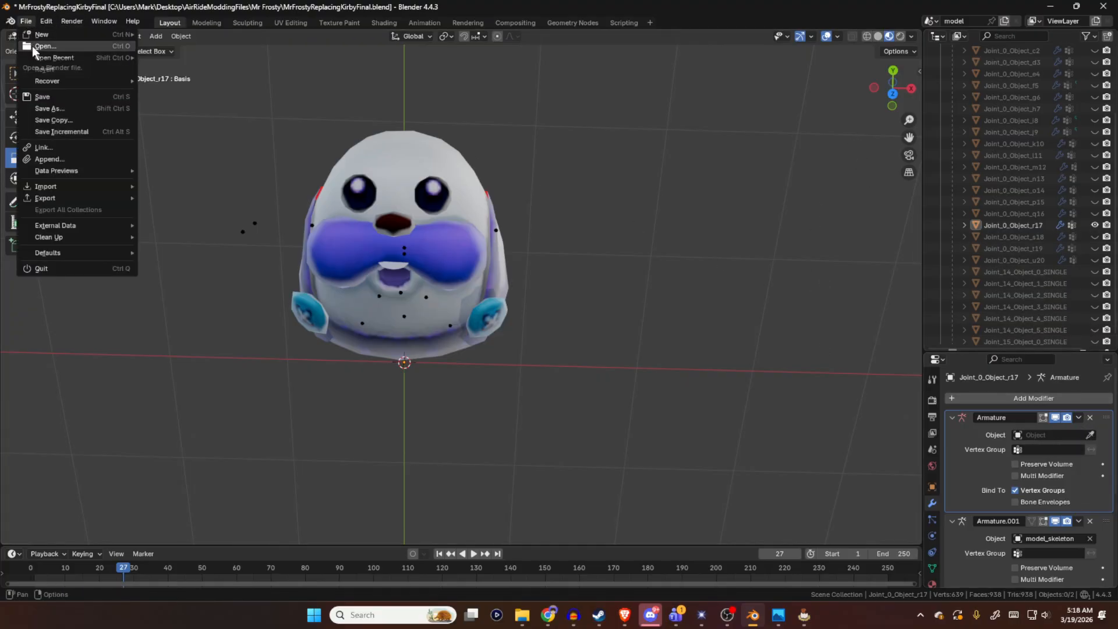
{"action": "left_click", "coordinate": [33, 46]}
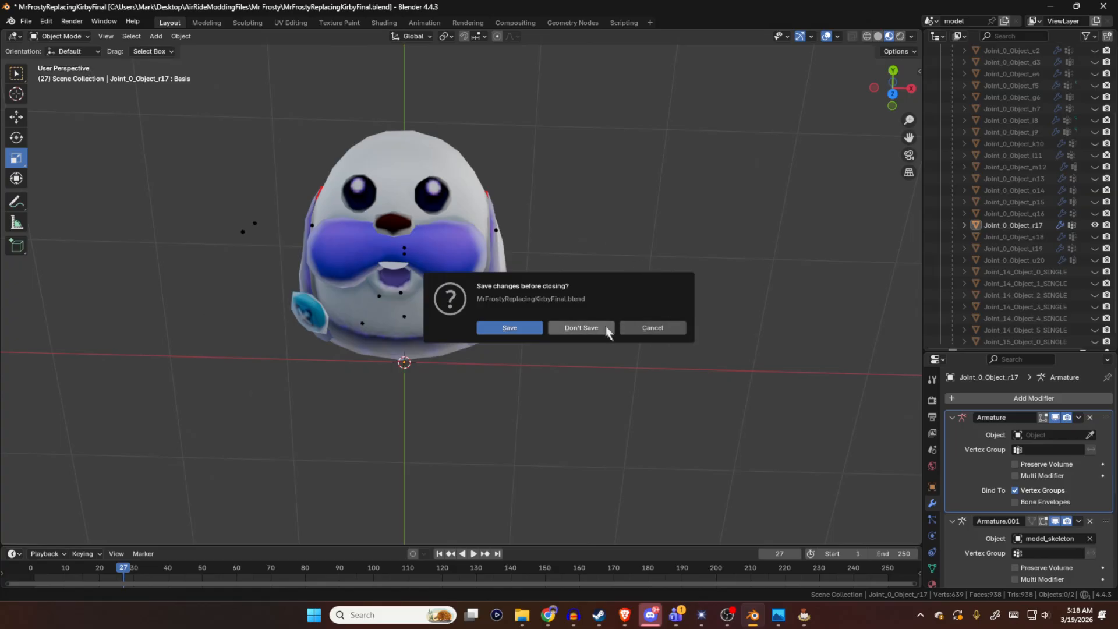
{"action": "left_click", "coordinate": [624, 326]}
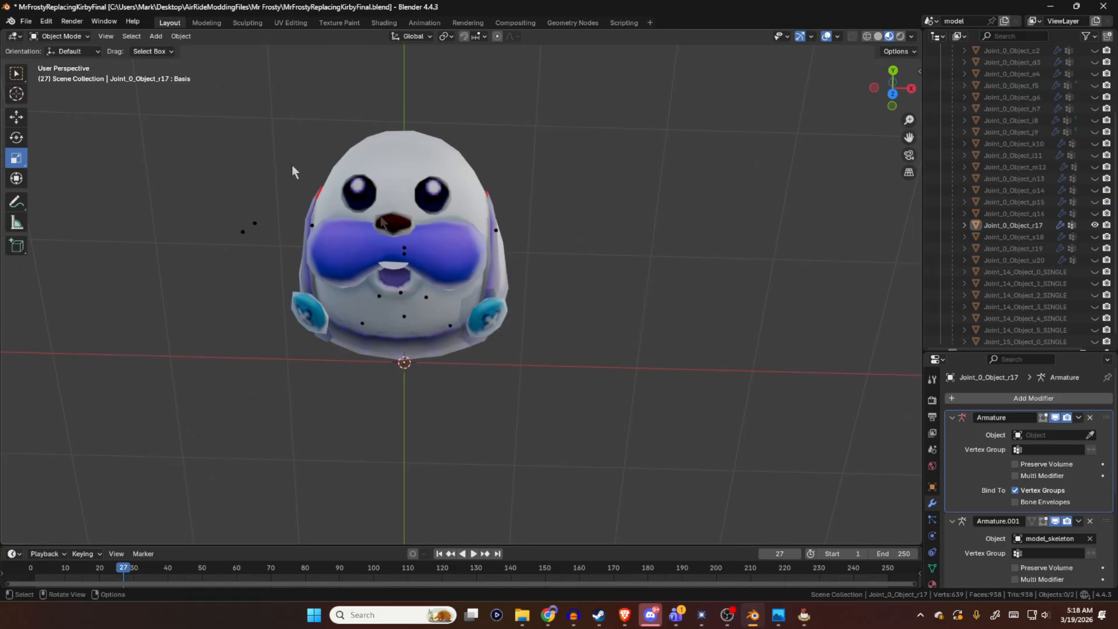
{"action": "left_click", "coordinate": [25, 21]}
{"action": "left_click", "coordinate": [42, 97]}
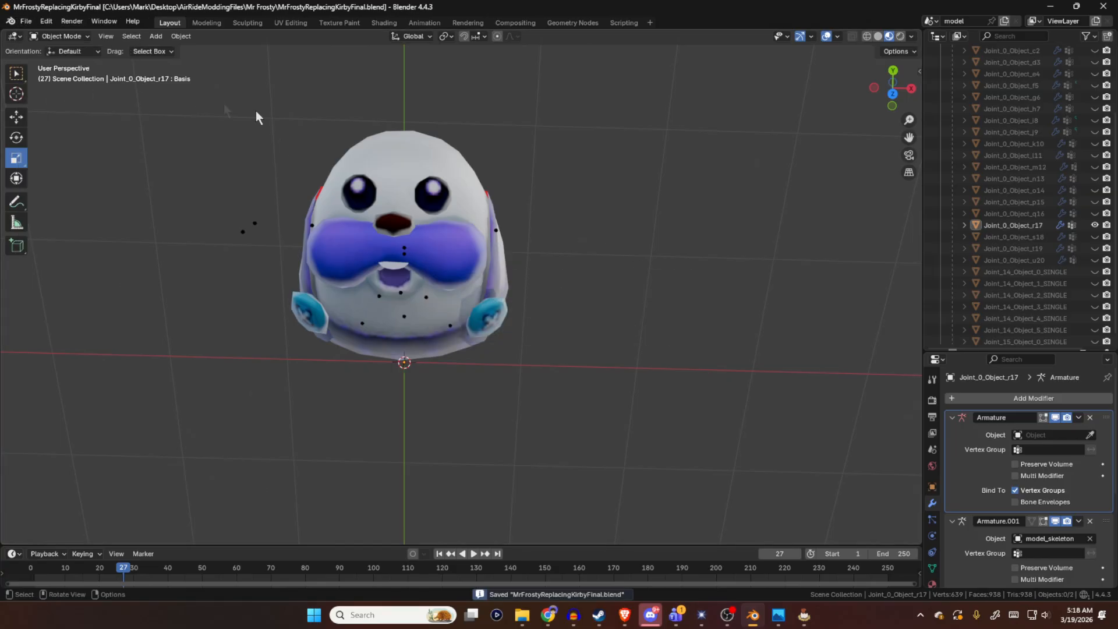
- Open the recent file Zan PartizanneWithHats.blend
{"action": "left_click", "coordinate": [26, 21]}
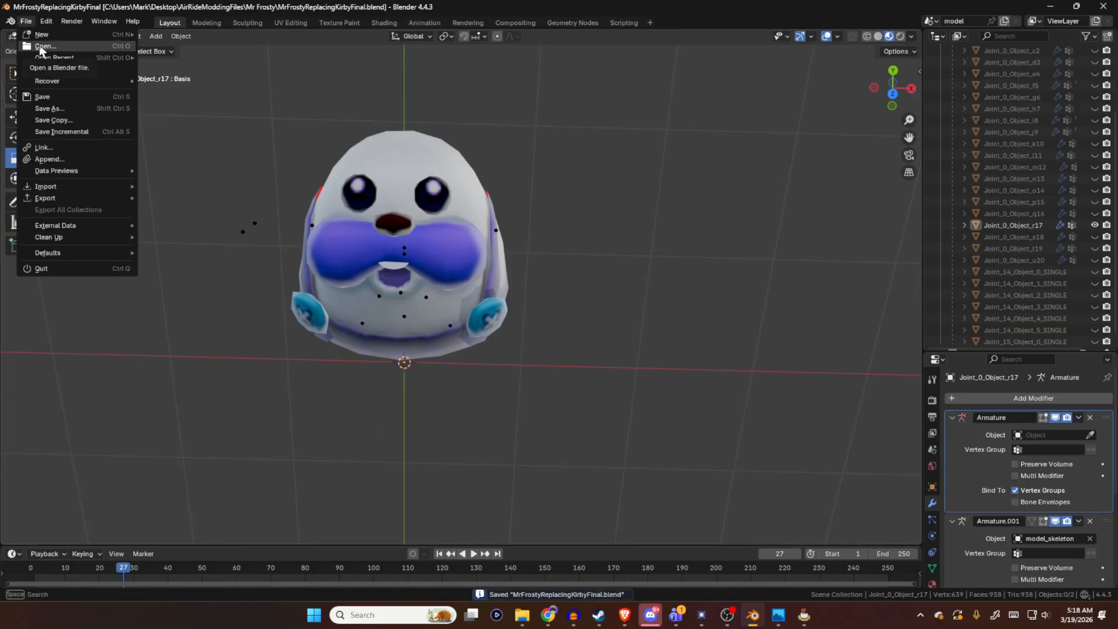
{"action": "mouse_move", "coordinate": [68, 57]}
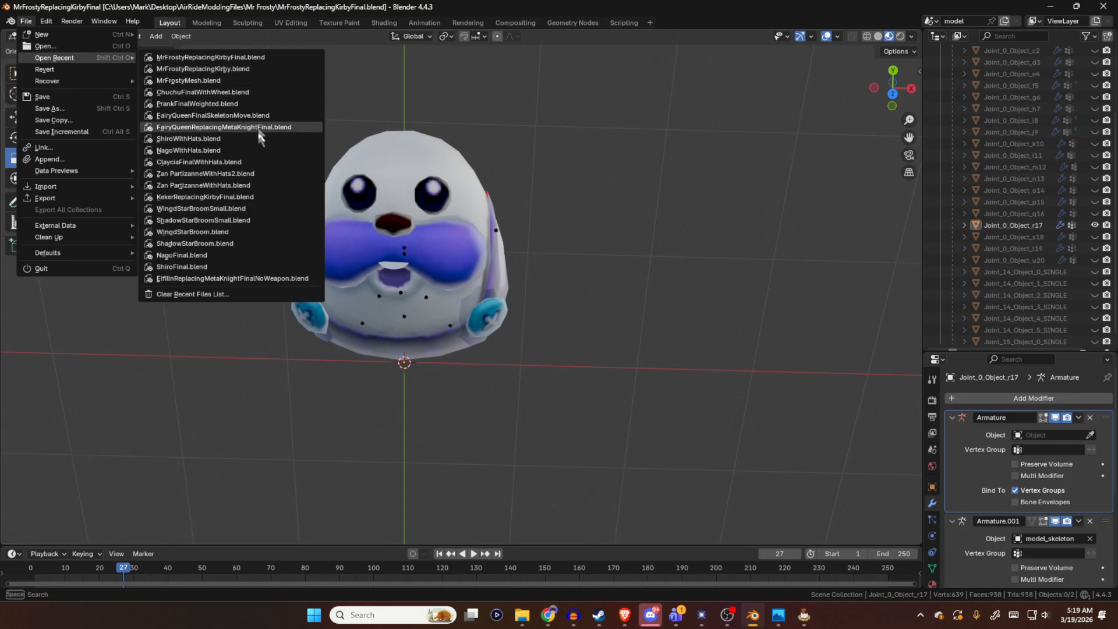
{"action": "left_click", "coordinate": [243, 186]}
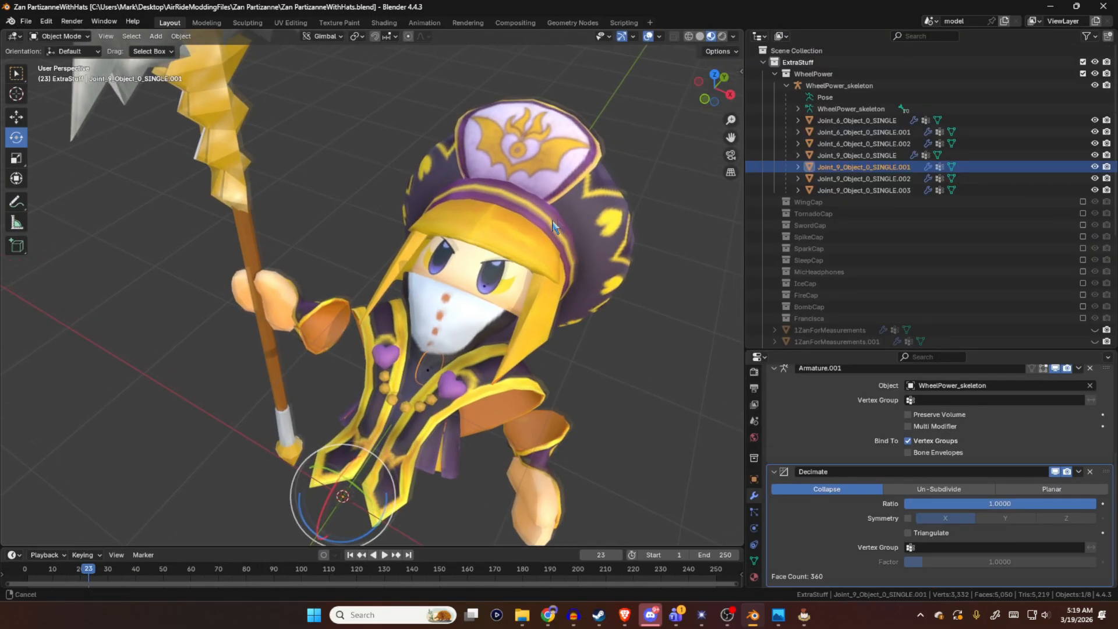
- Hide the WheelPower_skeleton armature and all its Joint_6 and Joint_9 meshes
{"action": "scroll", "coordinate": [507, 224], "scroll_direction": "down", "scroll_amount": 5}
{"action": "scroll", "coordinate": [945, 159], "scroll_direction": "down", "scroll_amount": 3}
{"action": "scroll", "coordinate": [979, 166], "scroll_direction": "up", "scroll_amount": 3}
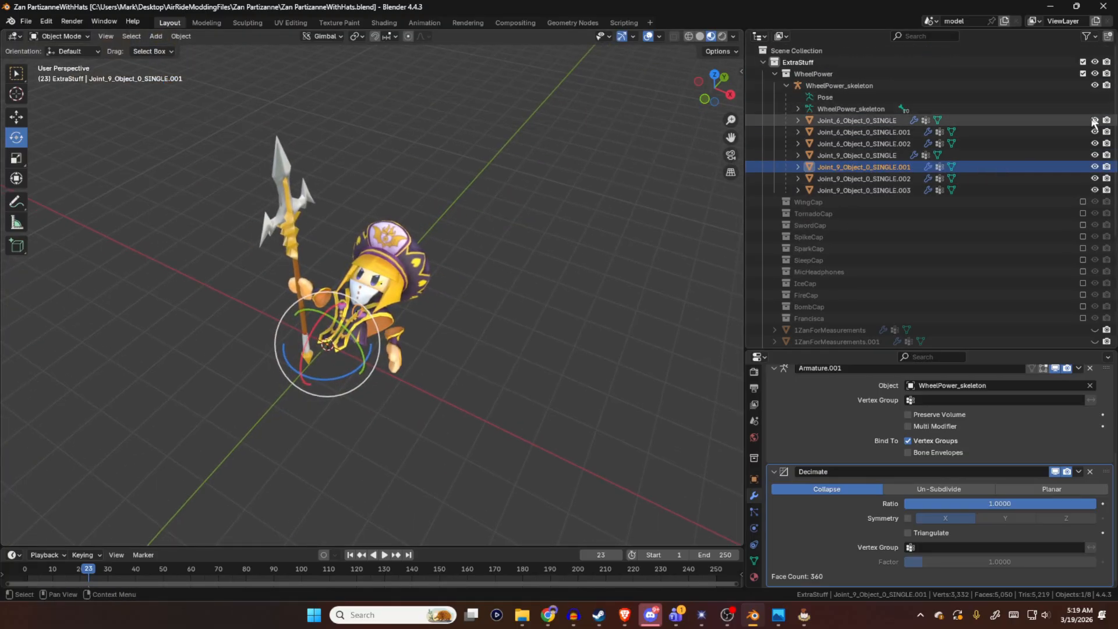
{"action": "left_click", "coordinate": [1095, 85]}
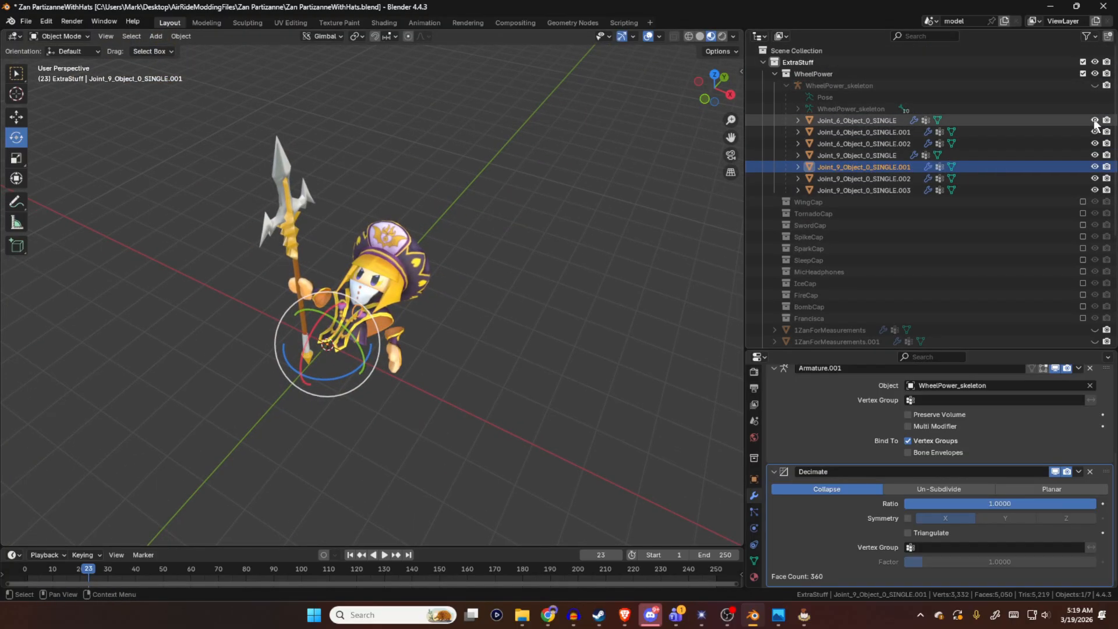
{"action": "left_click_drag", "start_coordinate": [1095, 120], "coordinate": [1094, 190]}
- Temporarily enable the WingCap collection to look at its model, and exclude it again
{"action": "left_click", "coordinate": [1083, 201]}
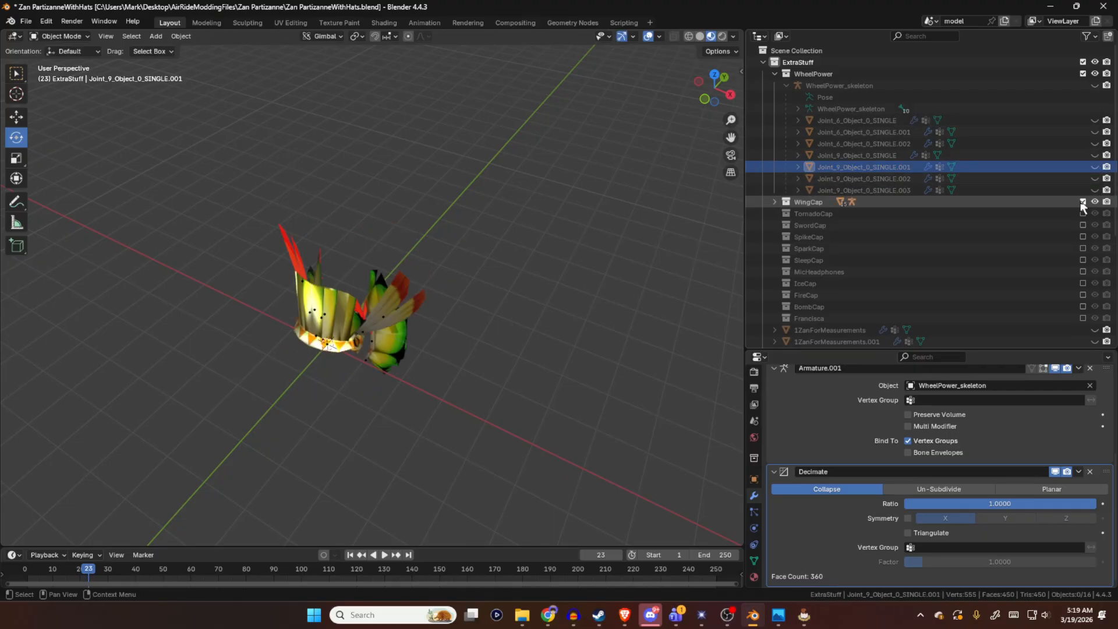
{"action": "left_click", "coordinate": [1084, 201]}
{"action": "left_click", "coordinate": [1084, 201]}
{"action": "left_click", "coordinate": [1084, 201]}
- Enable the TornadoCap collection and examine the cap's position relative to the origin
{"action": "left_click", "coordinate": [1082, 213]}
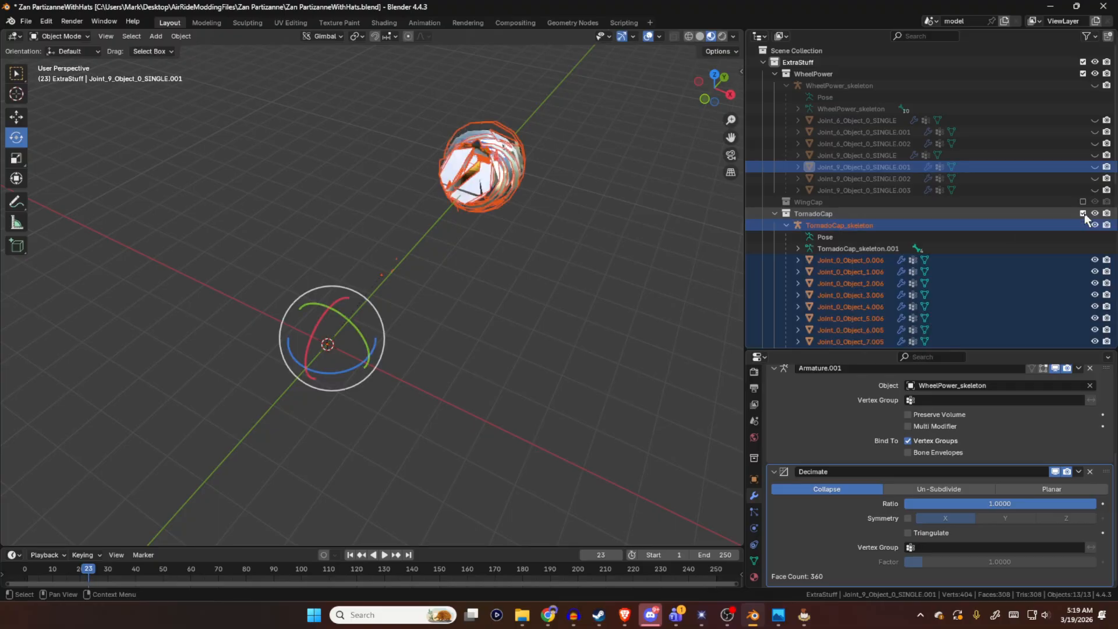
{"action": "left_click", "coordinate": [1083, 213]}
{"action": "left_click", "coordinate": [1083, 213]}
{"action": "middle_click_drag", "start_coordinate": [699, 213], "coordinate": [477, 240]}
{"action": "scroll", "coordinate": [479, 245], "scroll_direction": "up", "scroll_amount": 3}
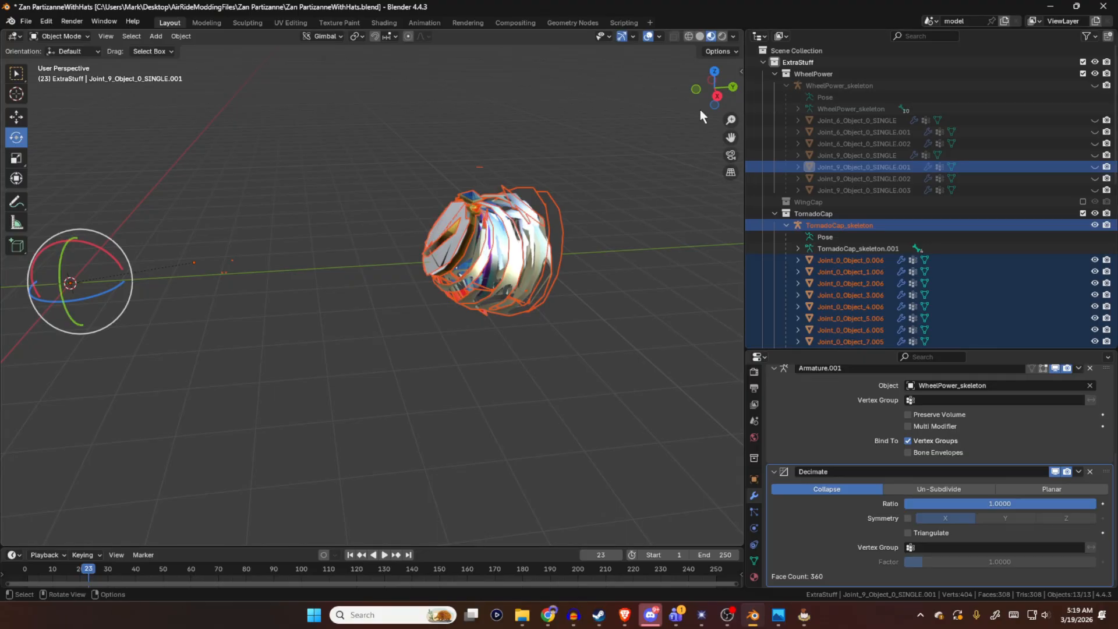
{"action": "scroll", "coordinate": [278, 263], "scroll_direction": "down", "scroll_amount": 3}
{"action": "scroll", "coordinate": [277, 263], "scroll_direction": "up", "scroll_amount": 3}
{"action": "middle_click_drag", "start_coordinate": [345, 194], "coordinate": [421, 260]}
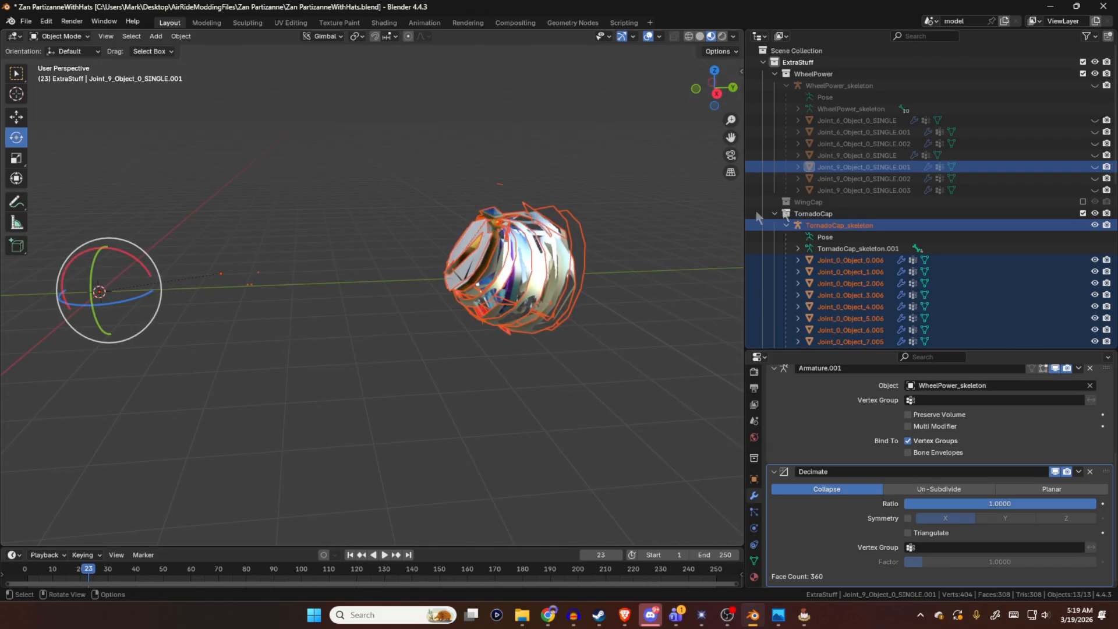
{"action": "left_click", "coordinate": [866, 258]}
{"action": "middle_click_drag", "start_coordinate": [501, 274], "coordinate": [460, 247]}
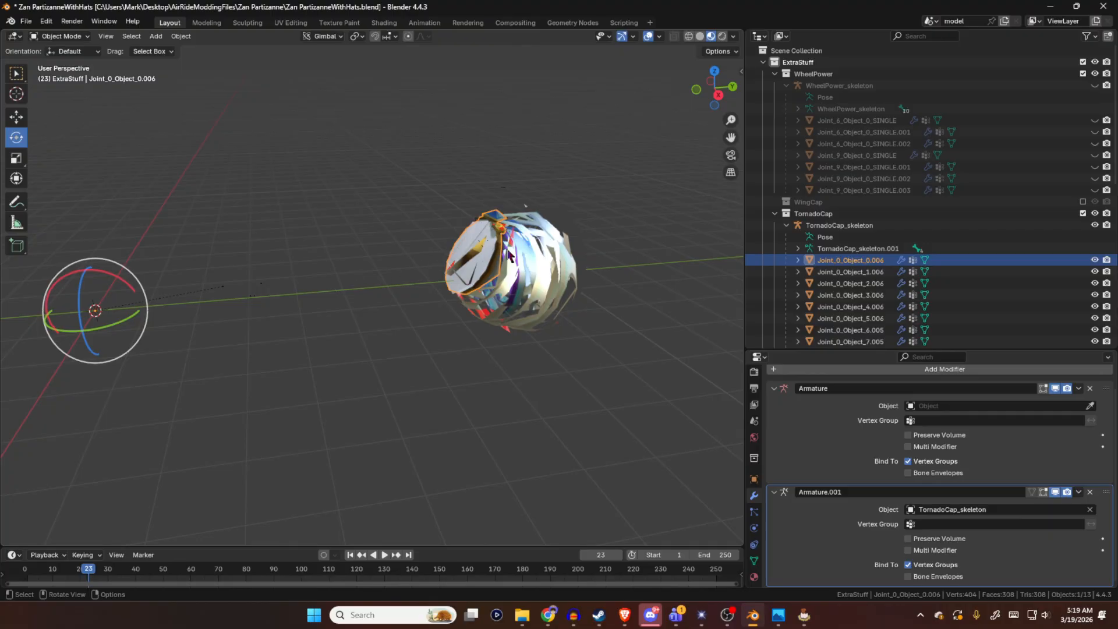
{"action": "middle_click_drag", "start_coordinate": [529, 246], "coordinate": [506, 256]}
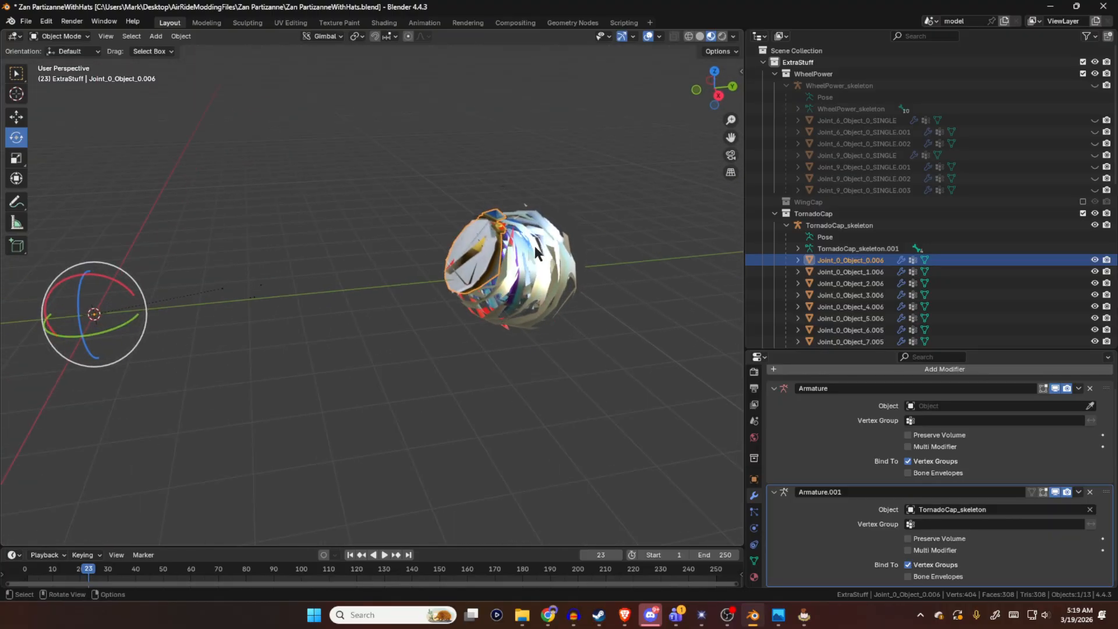
{"action": "scroll", "coordinate": [874, 264], "scroll_direction": "down", "scroll_amount": 4}
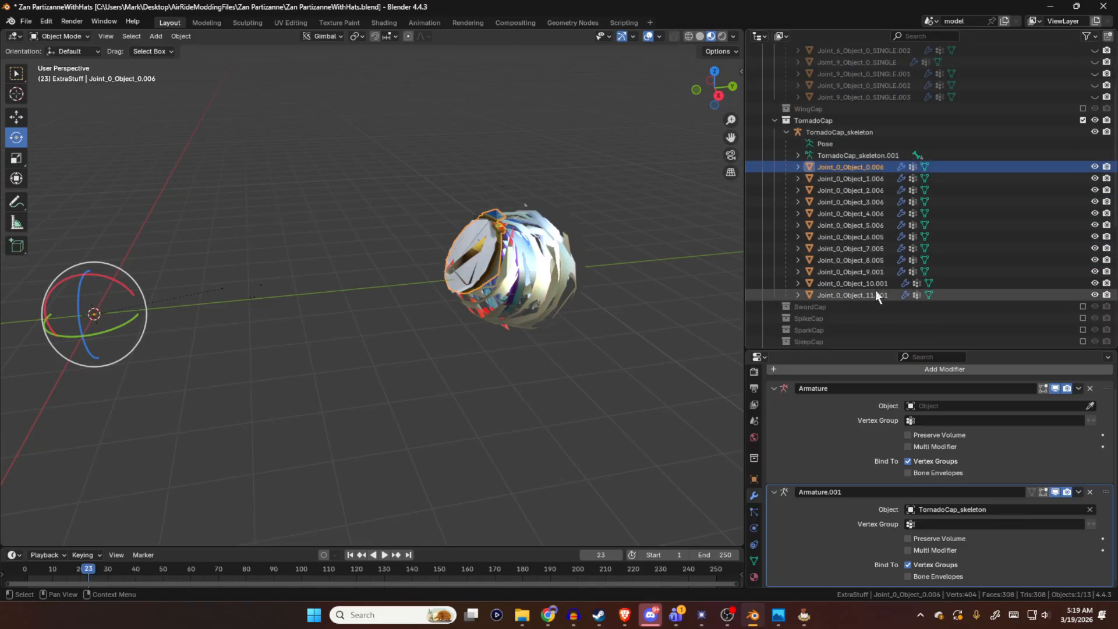
{"action": "left_click", "coordinate": [872, 294], "text": "shift"}
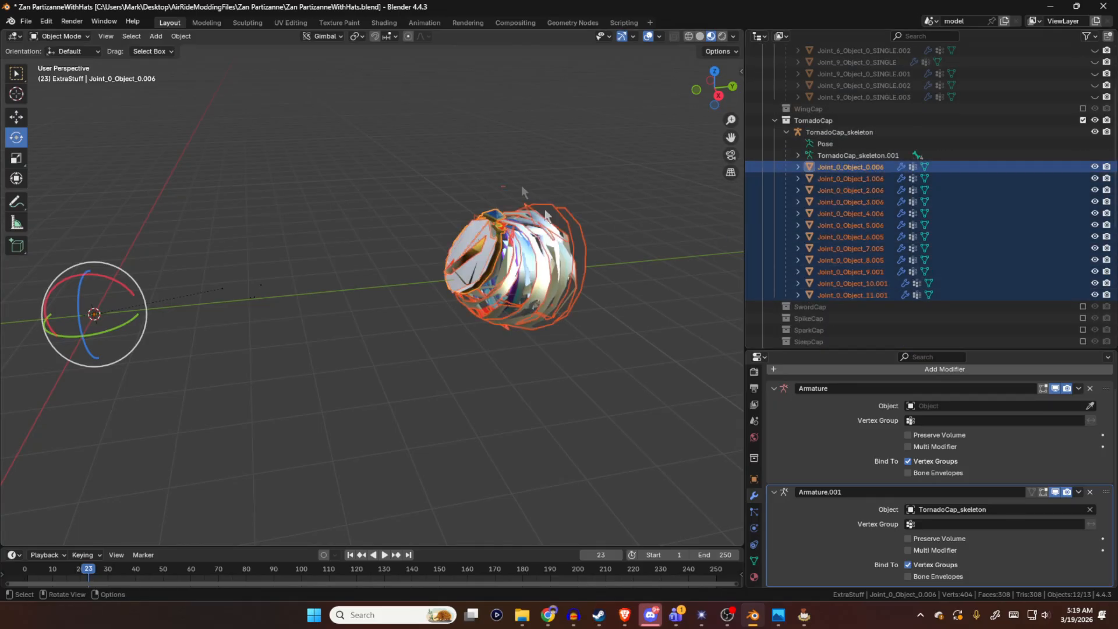
{"action": "left_click", "coordinate": [19, 118]}
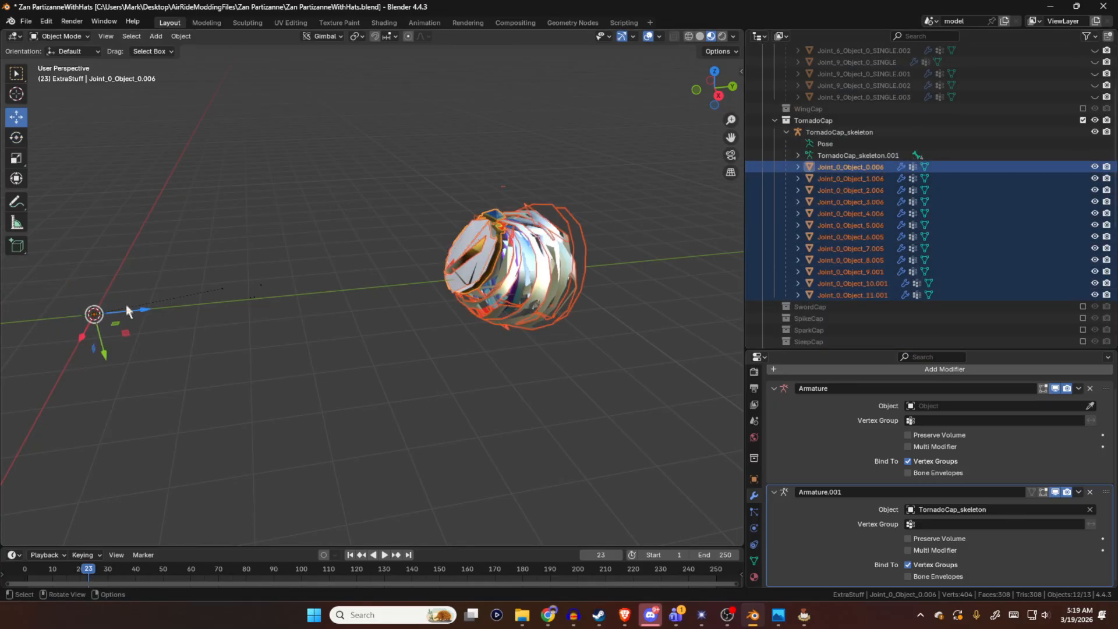
{"action": "left_click", "coordinate": [262, 281]}
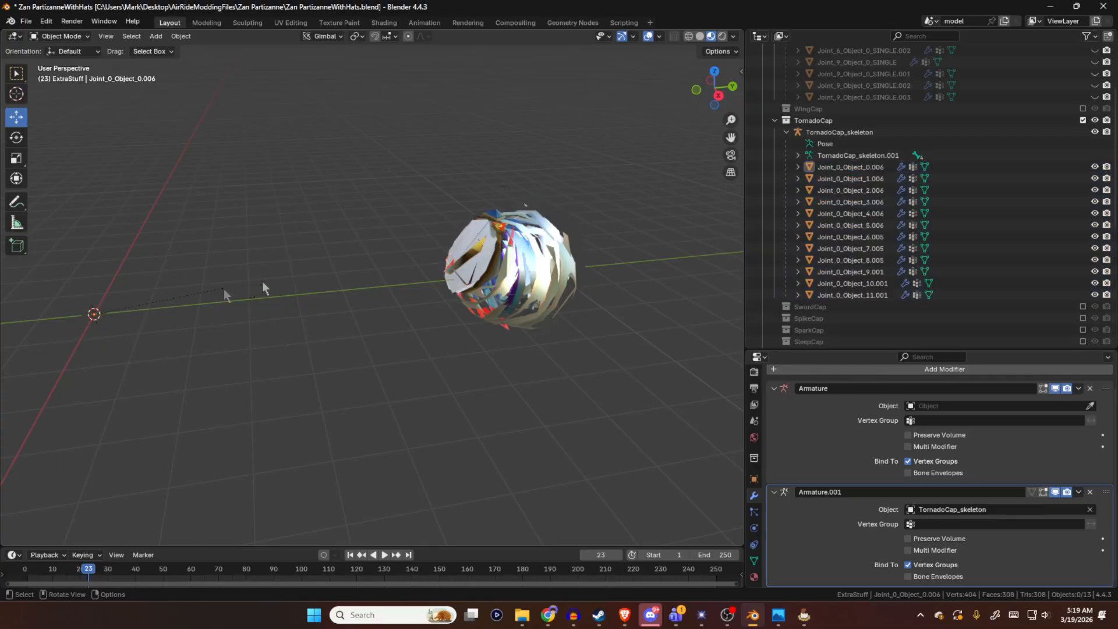
- Edit all TornadoCap meshes from Joint_0_Object_0.006 to Joint_0_Object_11.001 together and move their geometry along Z towards the origin, first by about -0.4 m, then further
{"action": "left_click", "coordinate": [859, 167]}
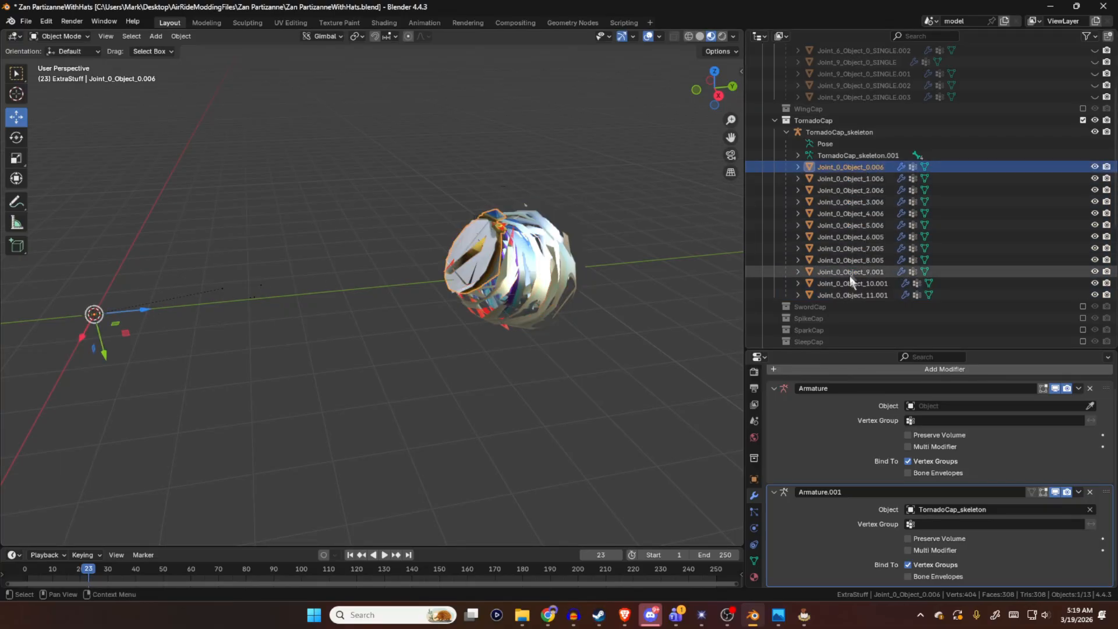
{"action": "left_click", "coordinate": [853, 294], "text": "shift"}
{"action": "key", "text": "Tab"}
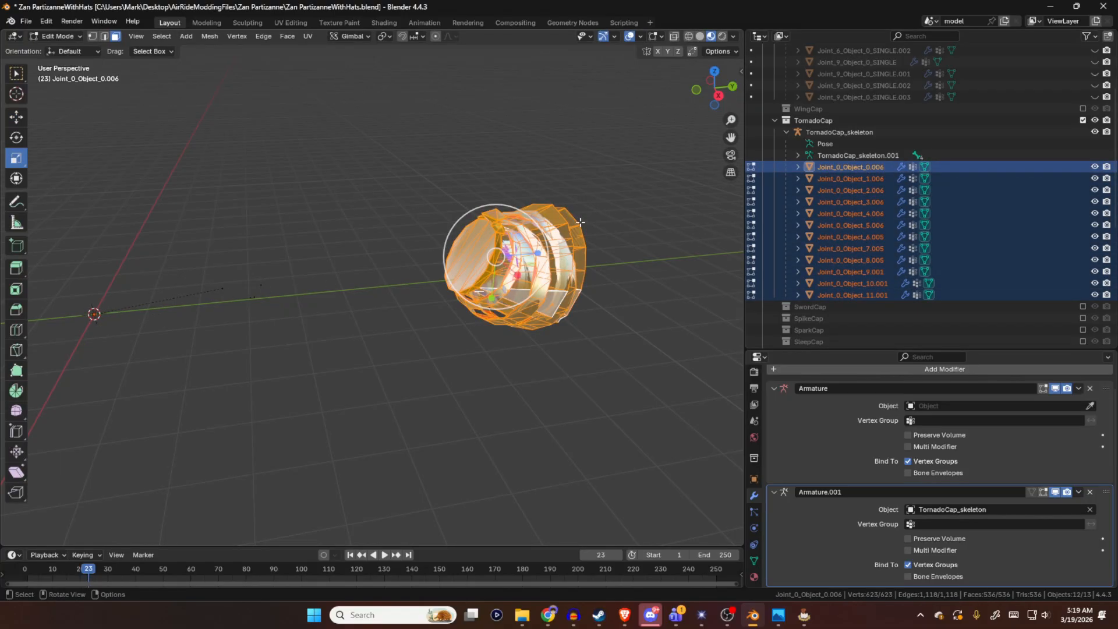
{"action": "left_click", "coordinate": [16, 117]}
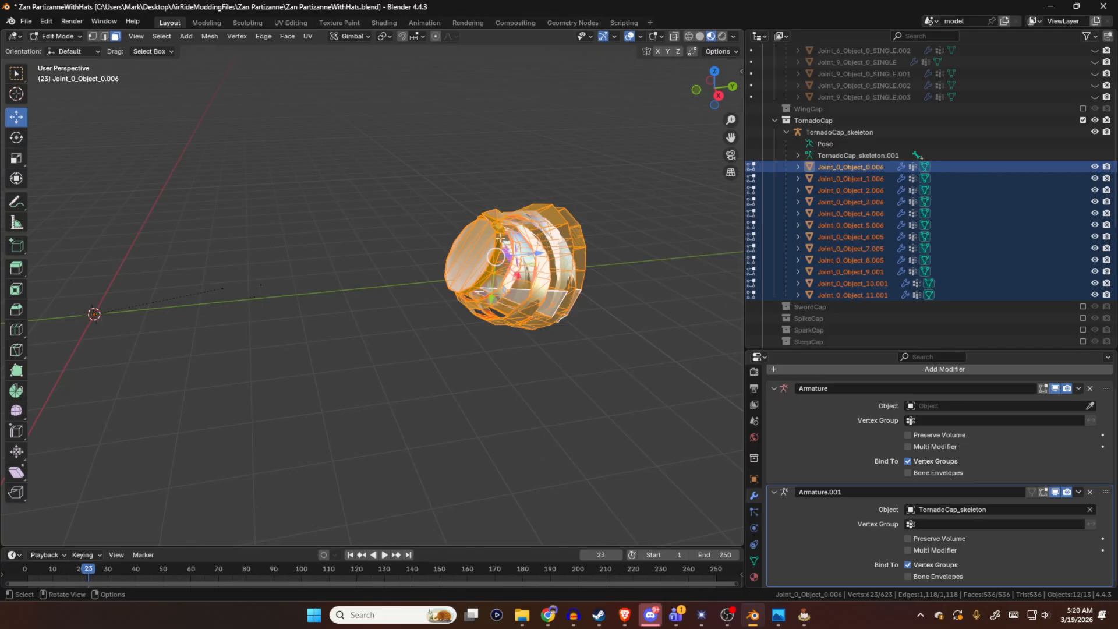
{"action": "left_click_drag", "start_coordinate": [539, 254], "coordinate": [518, 254]}
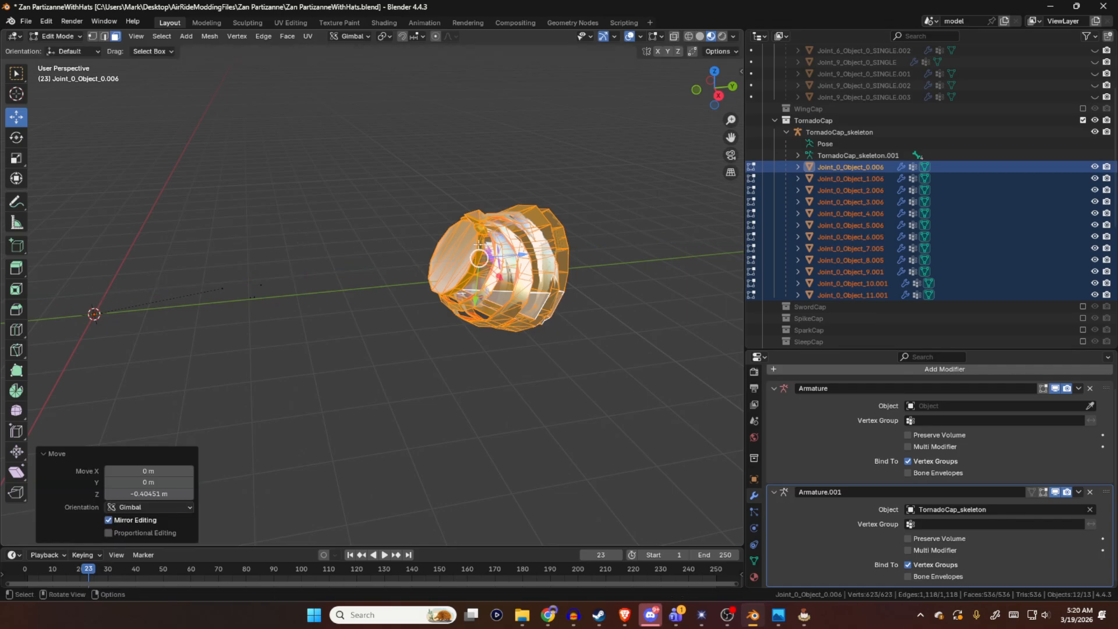
{"action": "left_click_drag", "start_coordinate": [518, 255], "coordinate": [489, 257]}
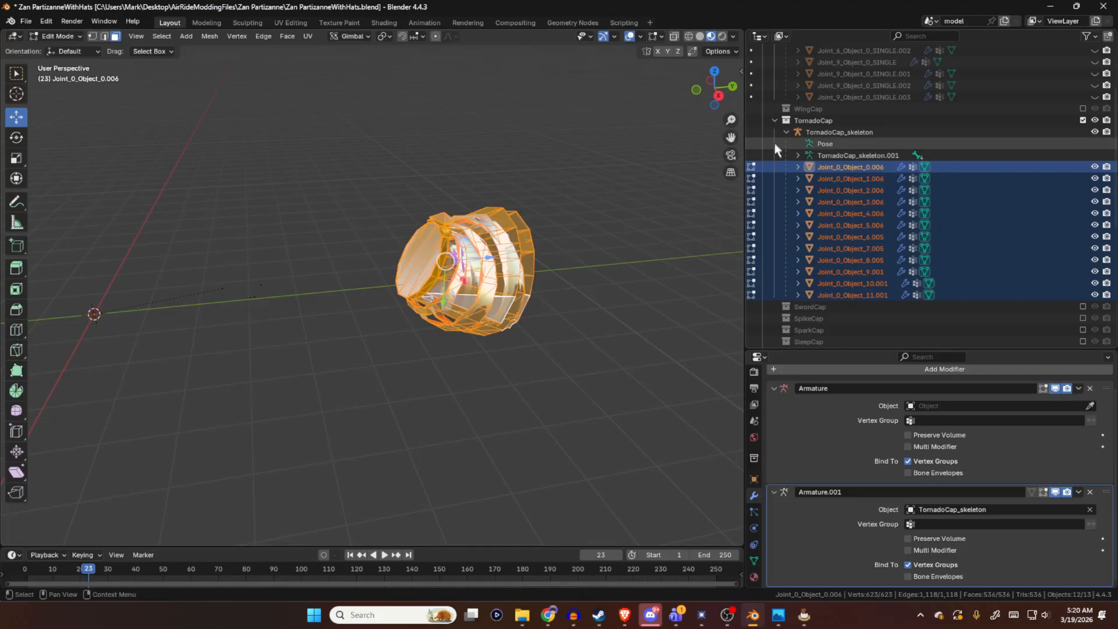
{"action": "middle_click_drag", "start_coordinate": [386, 241], "coordinate": [402, 265]}
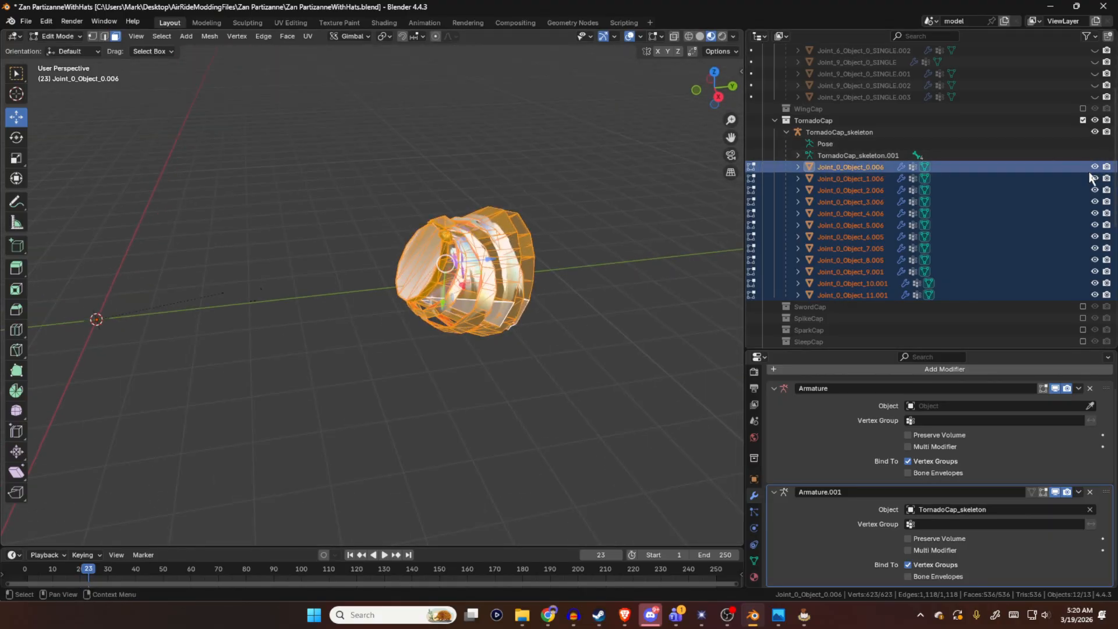
- Exclude the TornadoCap collection and enable MicHeadphones to examine the headphones from several angles
{"action": "left_click", "coordinate": [1082, 120]}
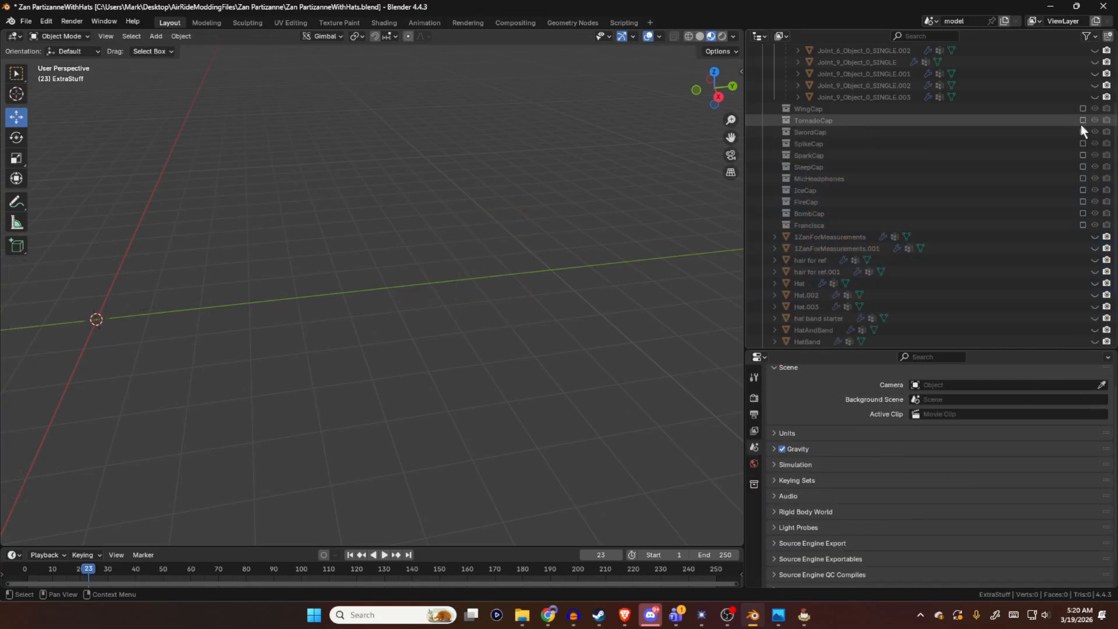
{"action": "left_click", "coordinate": [1081, 178]}
{"action": "middle_click_drag", "start_coordinate": [299, 216], "coordinate": [495, 314]}
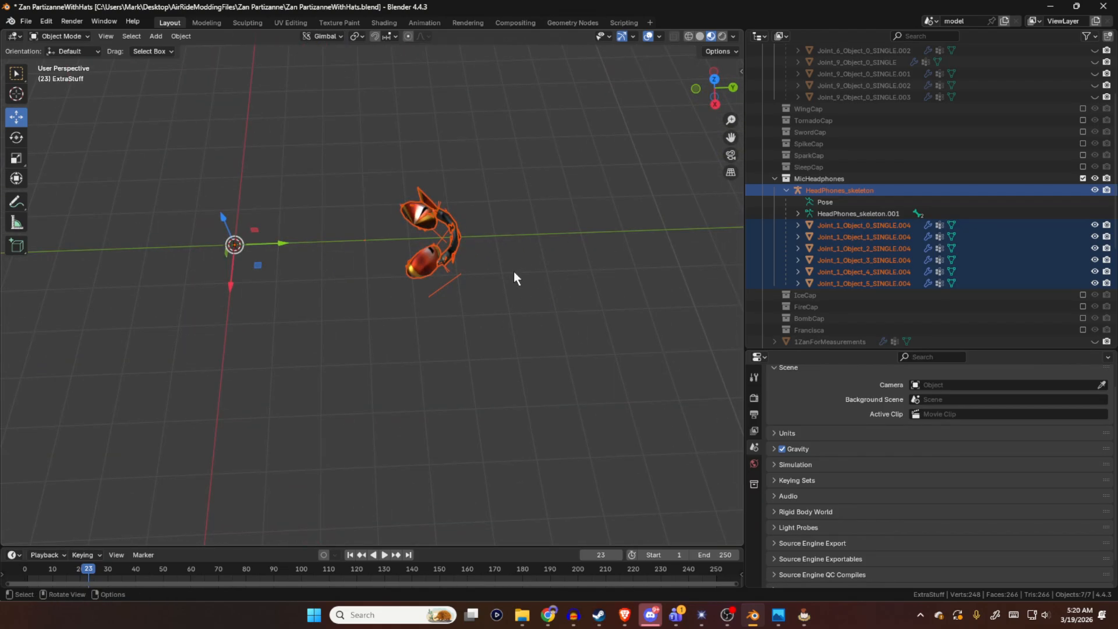
{"action": "scroll", "coordinate": [458, 177], "scroll_direction": "up", "scroll_amount": 2}
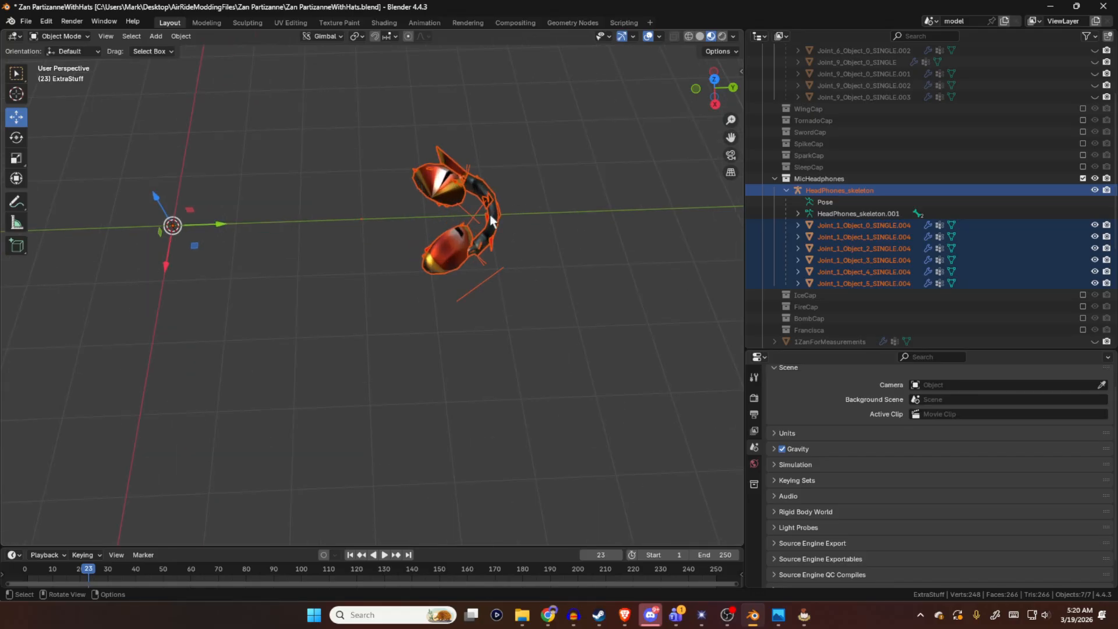
{"action": "scroll", "coordinate": [459, 177], "scroll_direction": "down", "scroll_amount": 1}
{"action": "middle_click_drag", "start_coordinate": [458, 184], "coordinate": [263, 250]}
{"action": "middle_click_drag", "start_coordinate": [233, 286], "coordinate": [376, 233]}
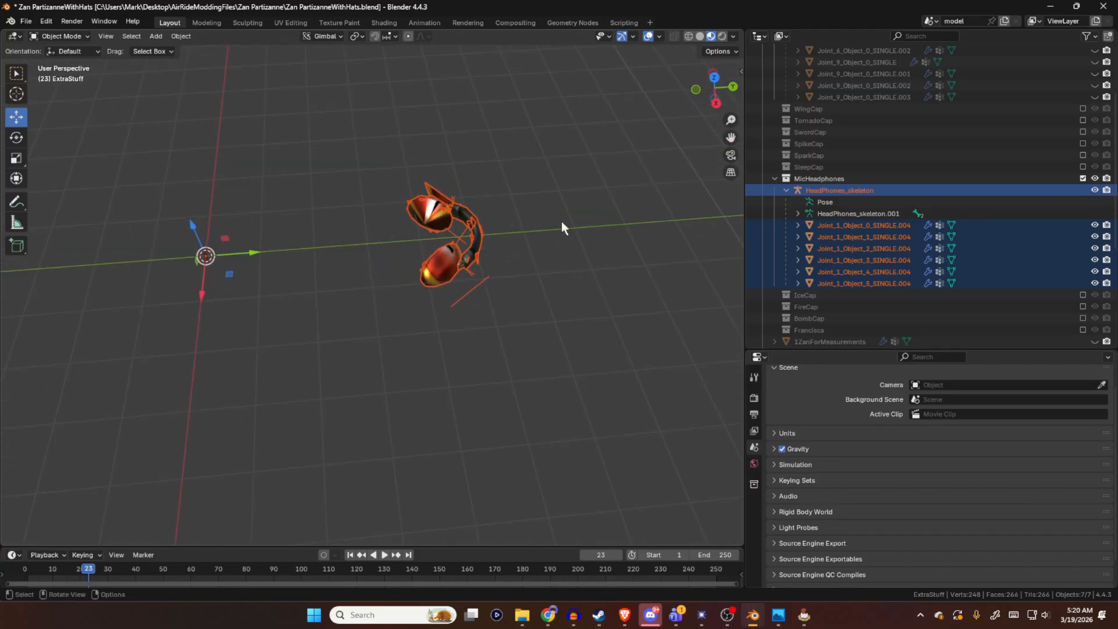
- Edit all MicHeadphones meshes together and try moving their geometry along Y, about 2.3 m away from the origin, then towards it, undoing each move
{"action": "left_click", "coordinate": [828, 225], "text": "ctrl"}
{"action": "key", "text": "Tab"}
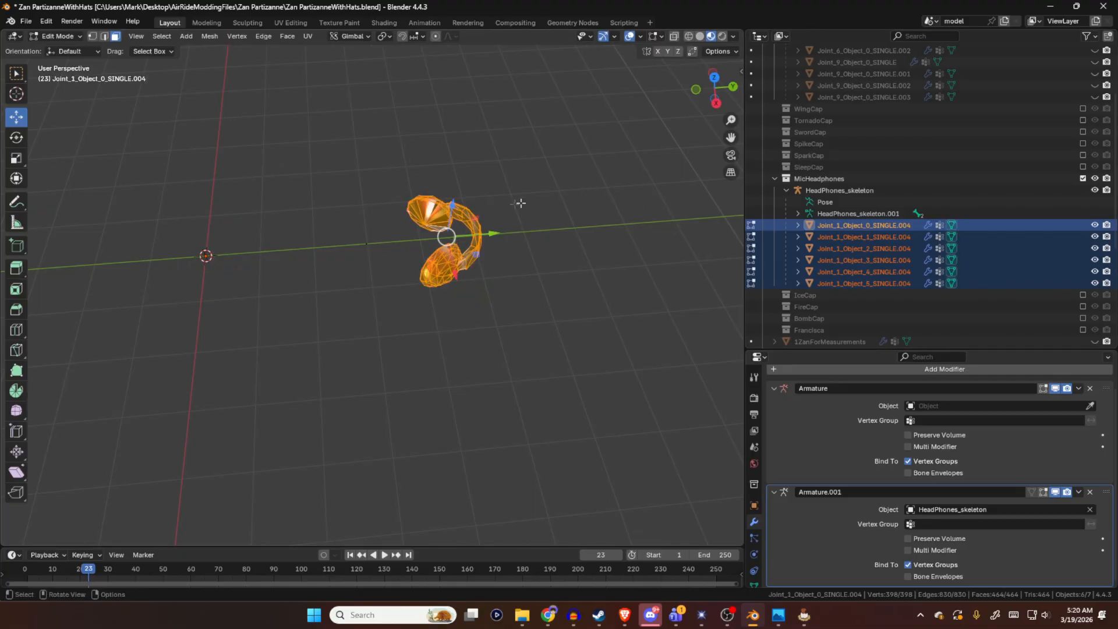
{"action": "left_click_drag", "start_coordinate": [493, 233], "coordinate": [613, 224]}
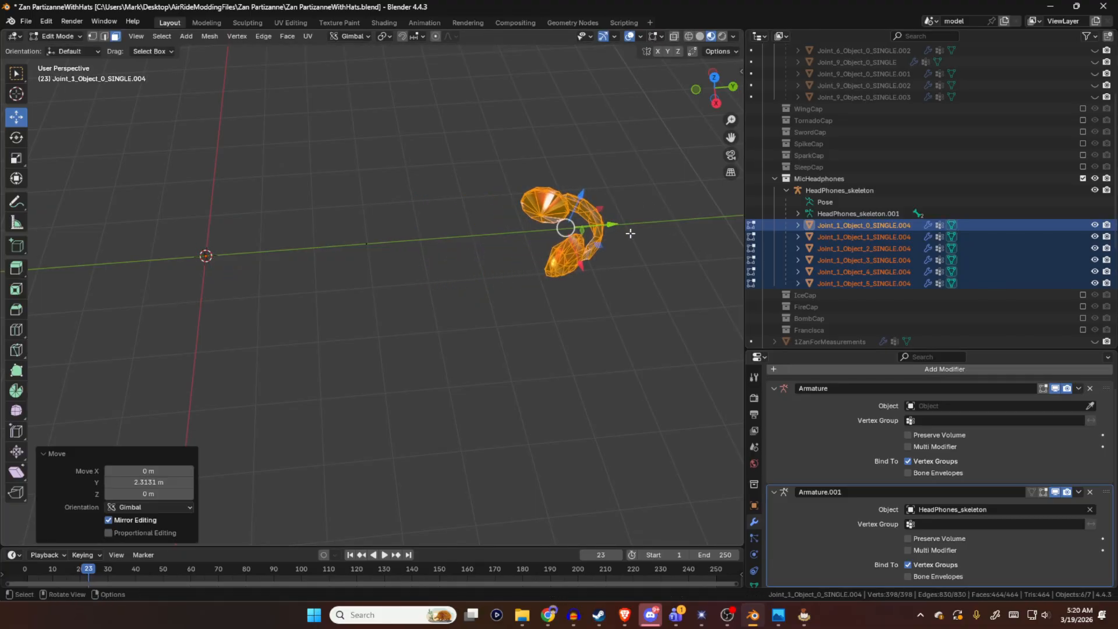
{"action": "key", "text": "ctrl+z"}
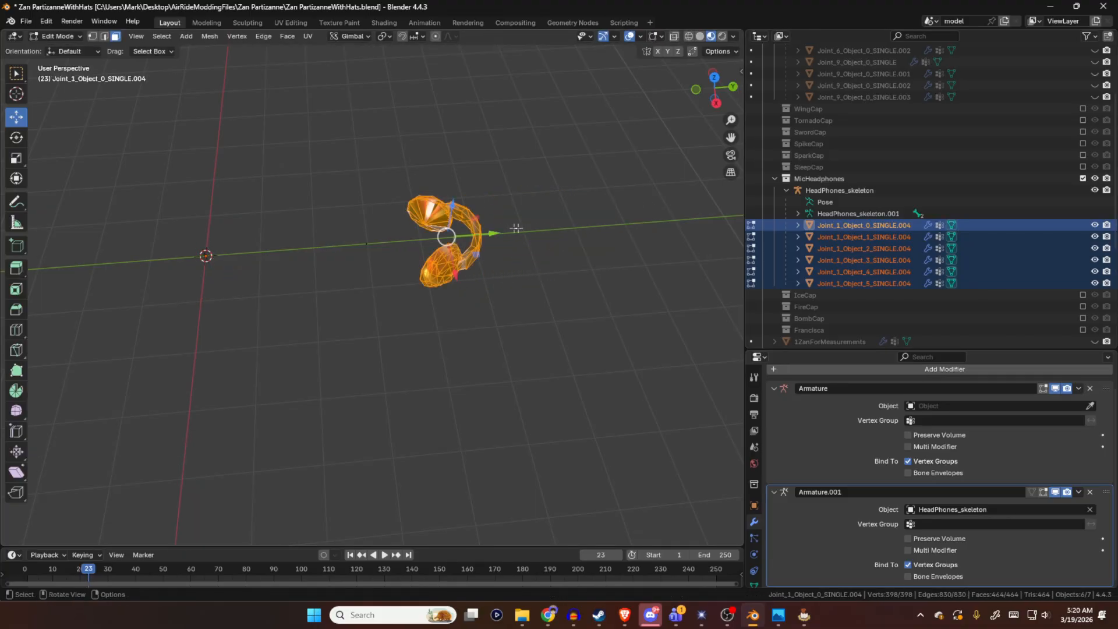
{"action": "left_click_drag", "start_coordinate": [500, 231], "coordinate": [355, 242]}
{"action": "key", "text": "ctrl+z"}
- Examine the headphones' position and orientation relative to the origin from low, angled and overhead viewpoints
{"action": "middle_click_drag", "start_coordinate": [525, 193], "coordinate": [555, 215]}
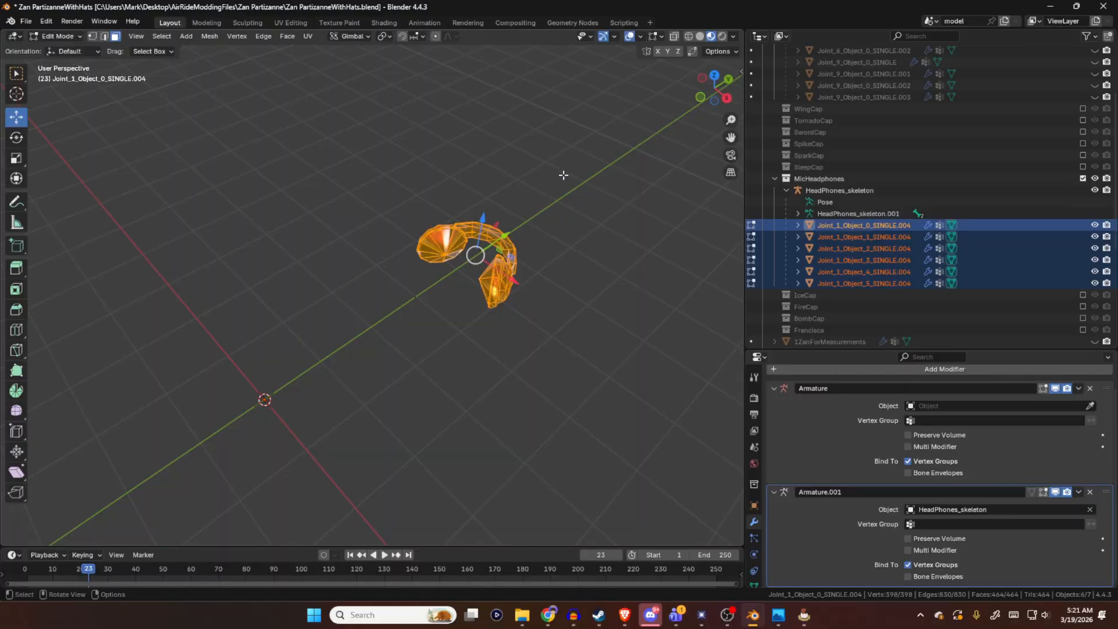
{"action": "middle_click_drag", "start_coordinate": [577, 222], "coordinate": [473, 192]}
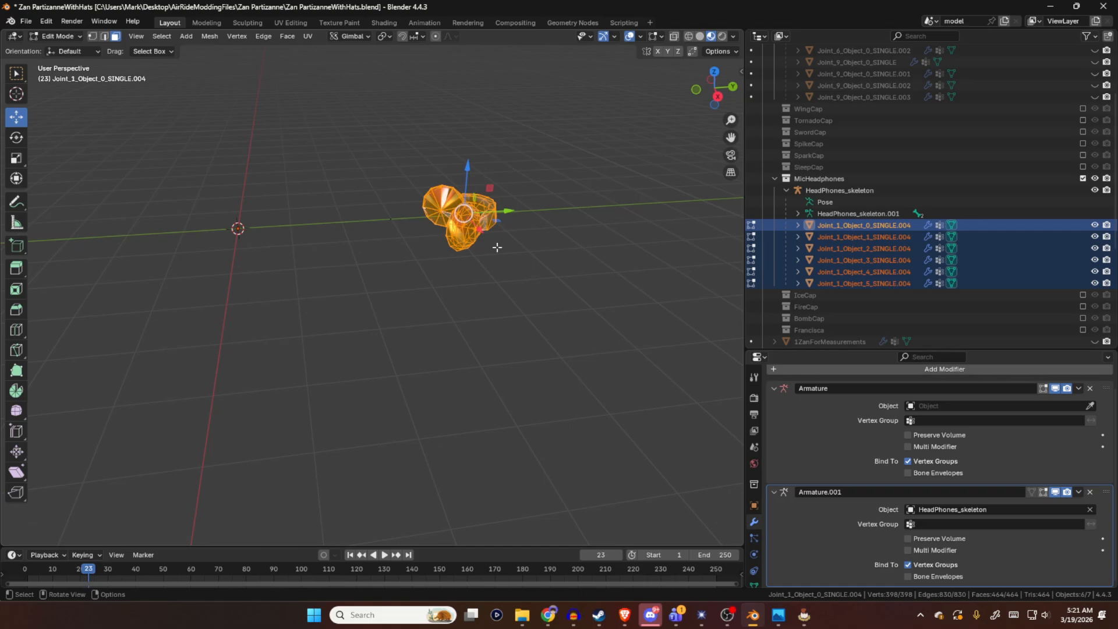
{"action": "middle_click_drag", "start_coordinate": [485, 203], "coordinate": [514, 185]}
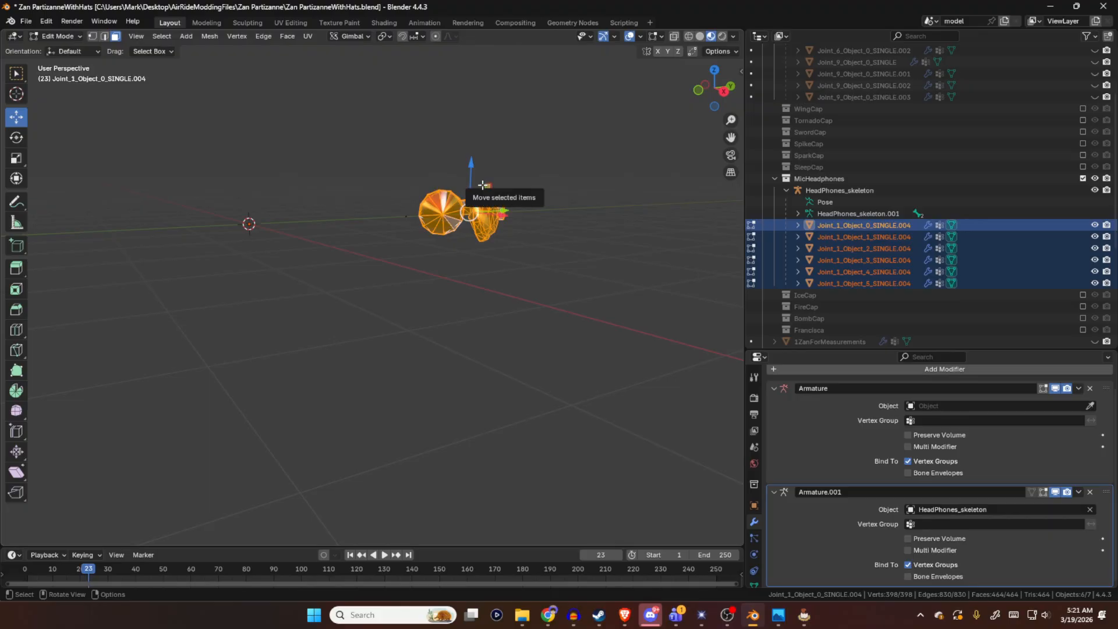
{"action": "middle_click_drag", "start_coordinate": [373, 228], "coordinate": [398, 291]}
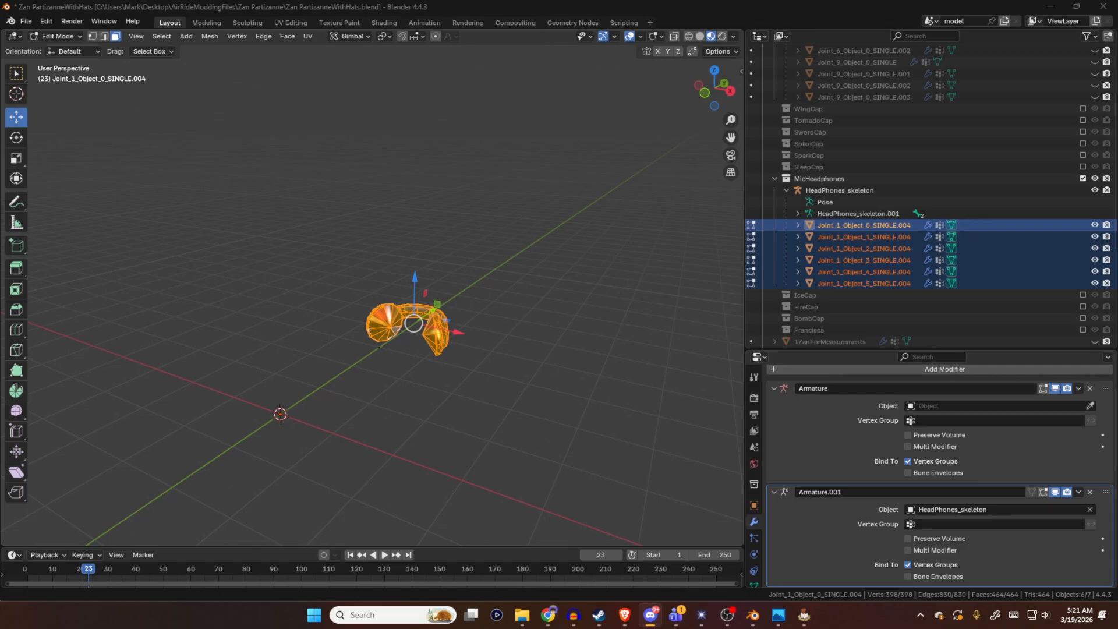
{"action": "scroll", "coordinate": [594, 290], "scroll_direction": "down", "scroll_amount": 2}
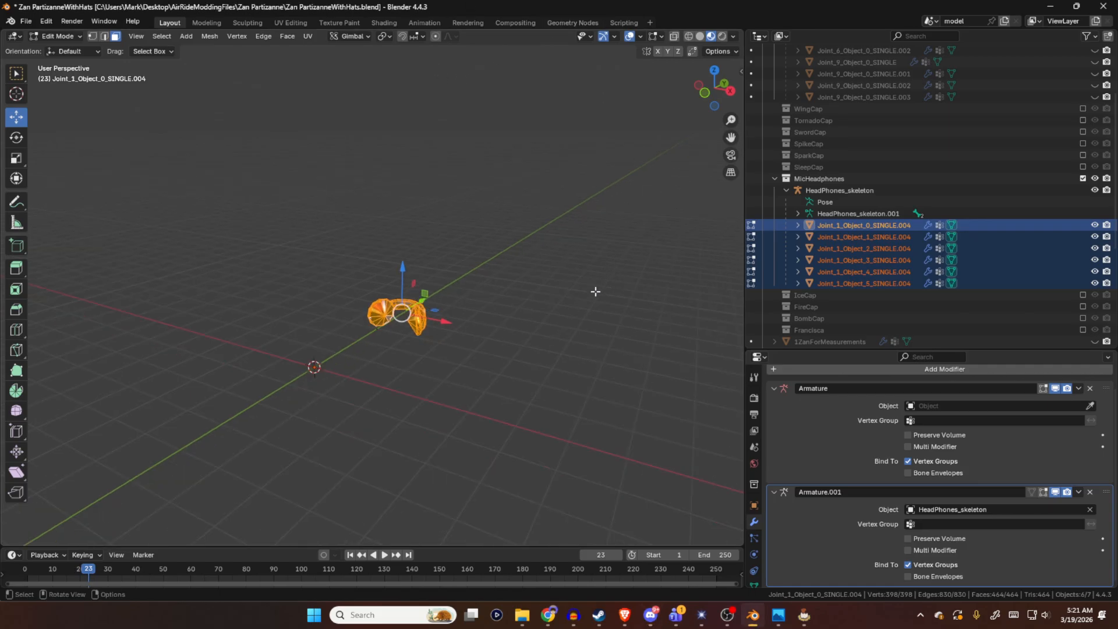
{"action": "scroll", "coordinate": [593, 292], "scroll_direction": "up", "scroll_amount": 4}
{"action": "middle_click_drag", "start_coordinate": [594, 294], "coordinate": [529, 348]}
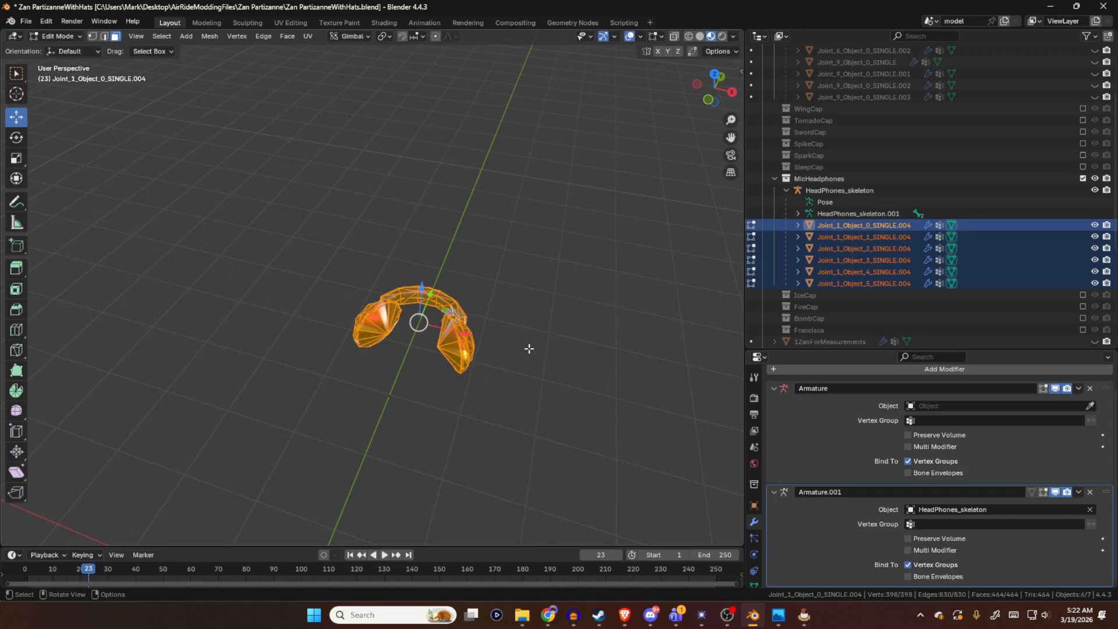
{"action": "middle_click_drag", "start_coordinate": [687, 314], "coordinate": [622, 368]}
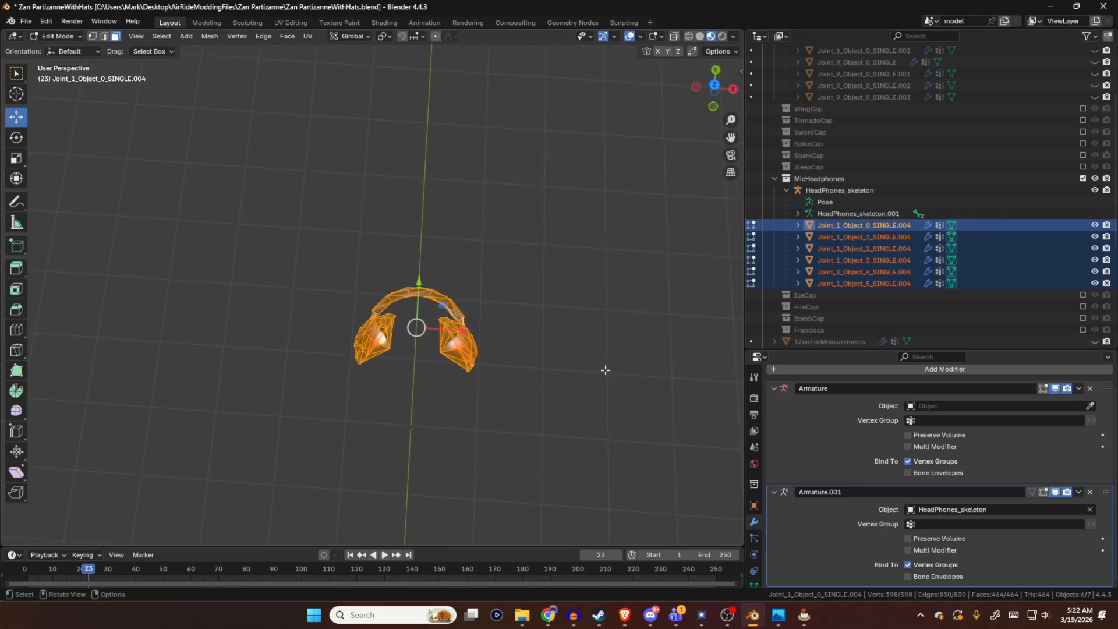
{"action": "middle_click_drag", "start_coordinate": [552, 302], "coordinate": [559, 324]}
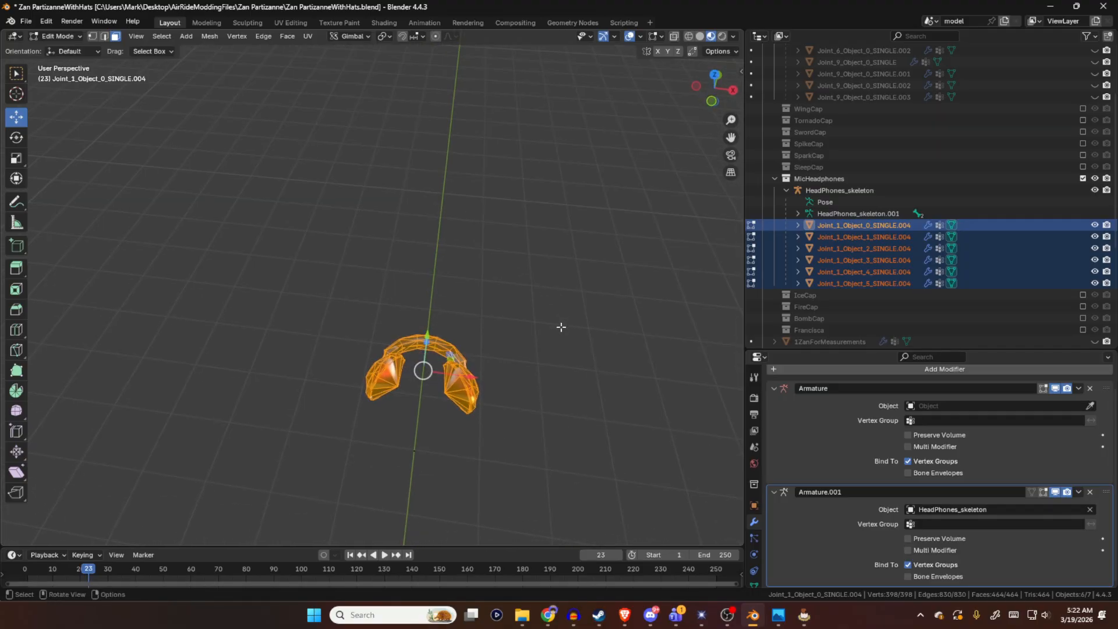